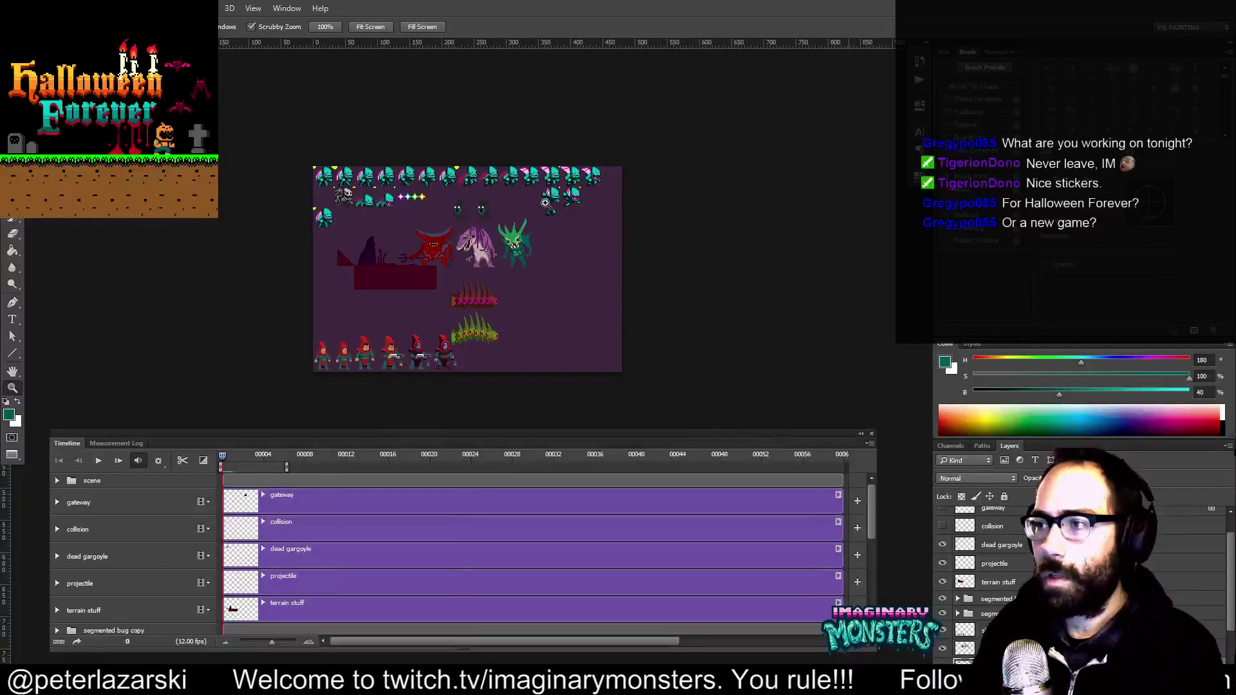
# Close the animation timeline so more of the sprite sheet is in view
pyautogui.click(537, 202)
pyautogui.moveTo(584, 258); pyautogui.dragTo(550, 224)
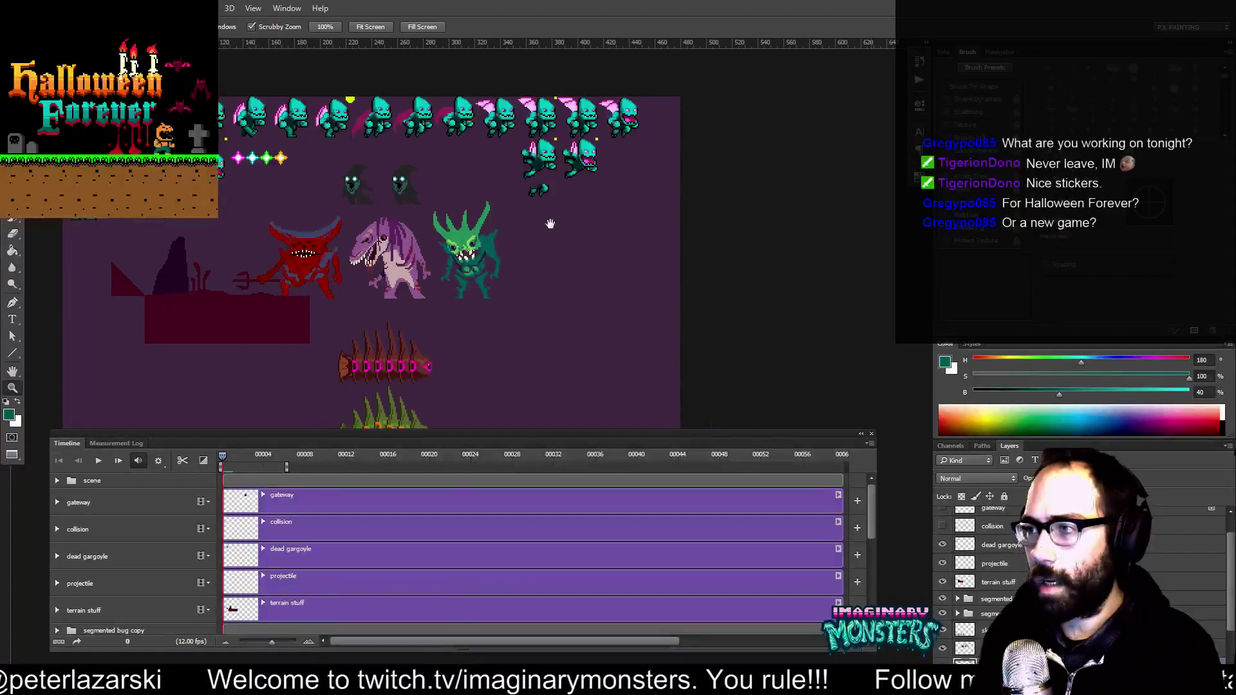
pyautogui.press('f')
pyautogui.press('f')
pyautogui.moveTo(615, 277); pyautogui.dragTo(536, 231)
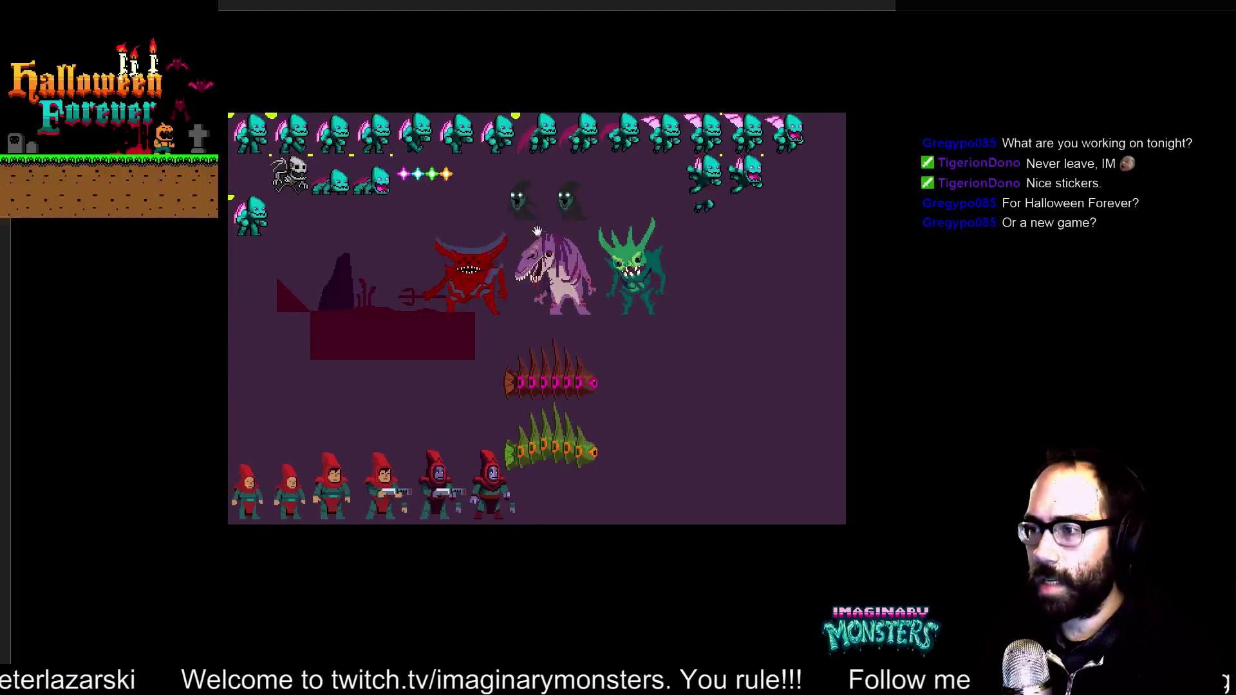
pyautogui.press('f')
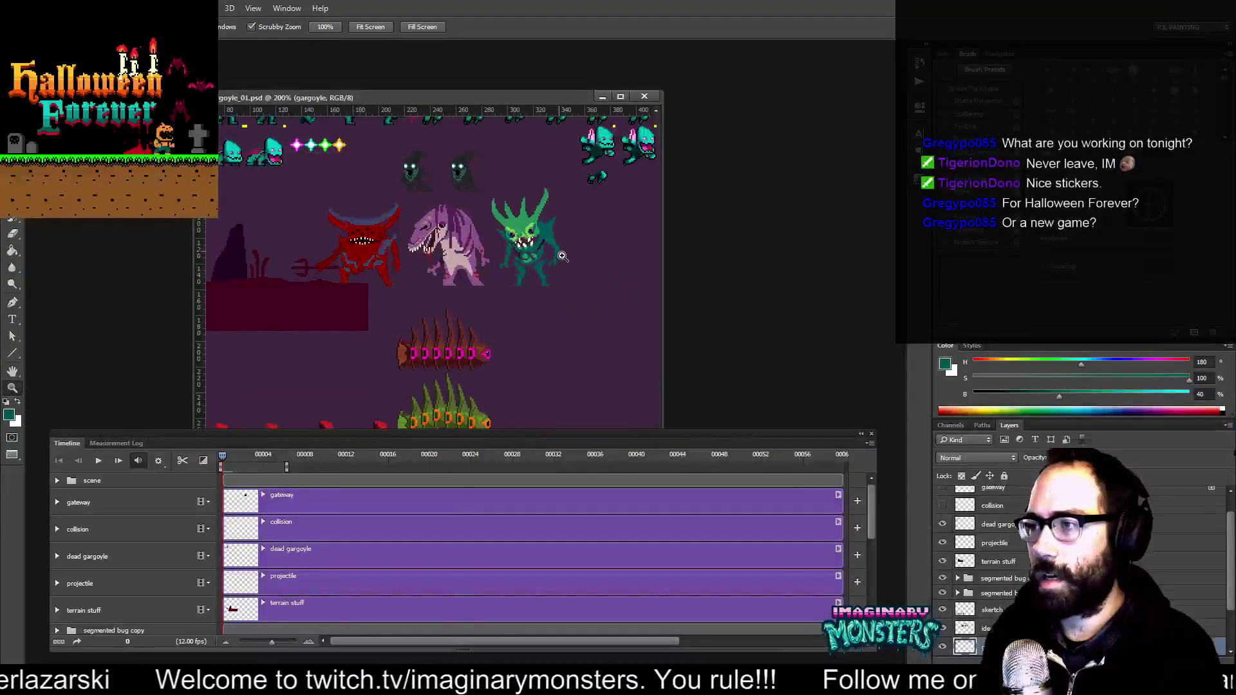
pyautogui.press('f')
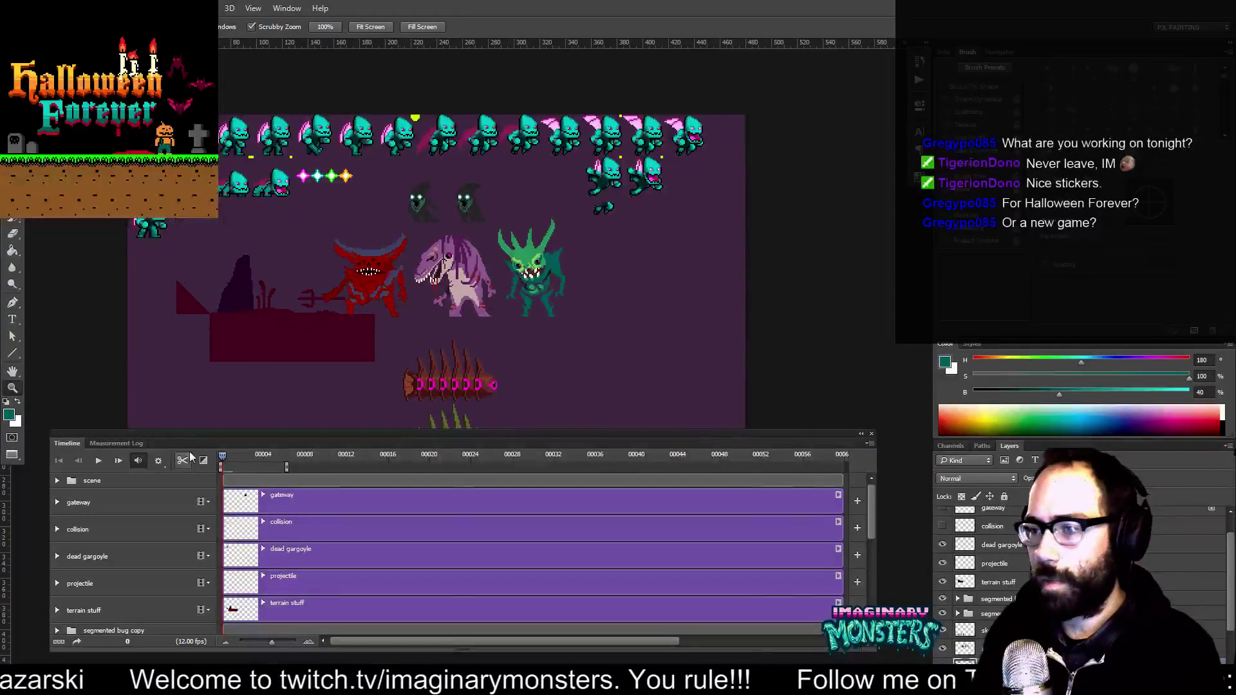
pyautogui.click(872, 434)
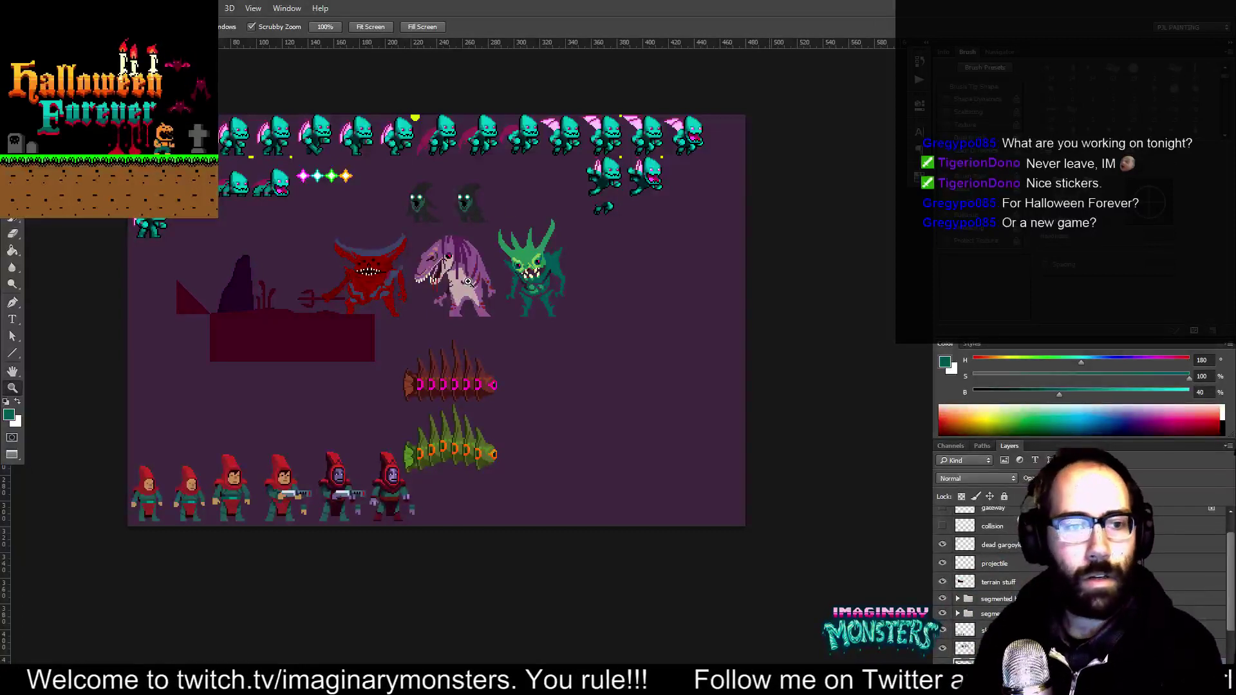
# Switch to the other sprite document, select the layer with the winged red demon, and copy the sprite
pyautogui.hotkey('ctrl', 'Tab')
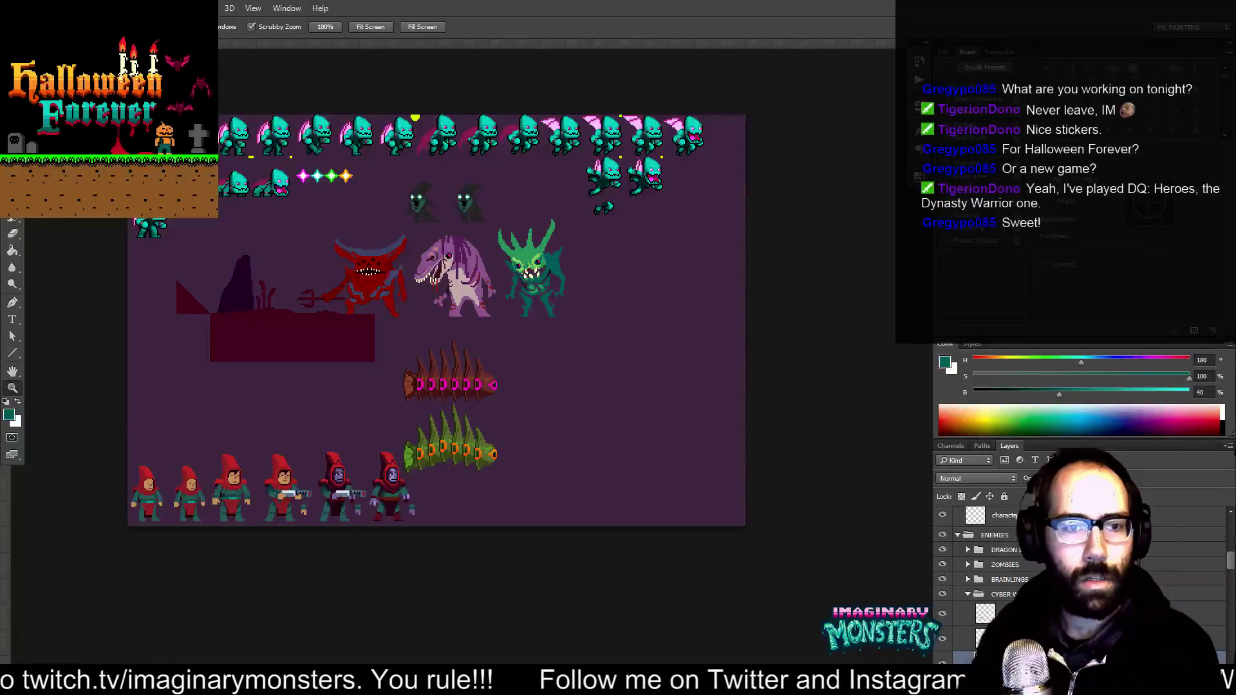
pyautogui.press('v')
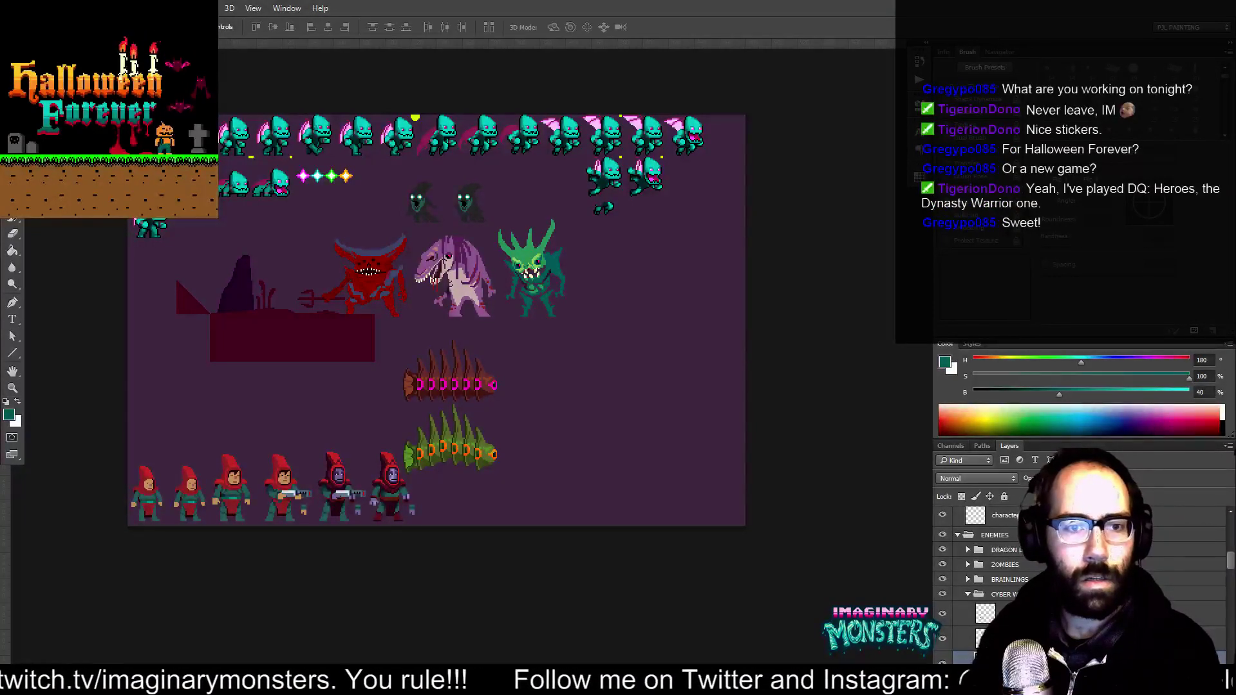
pyautogui.click(532, 277)
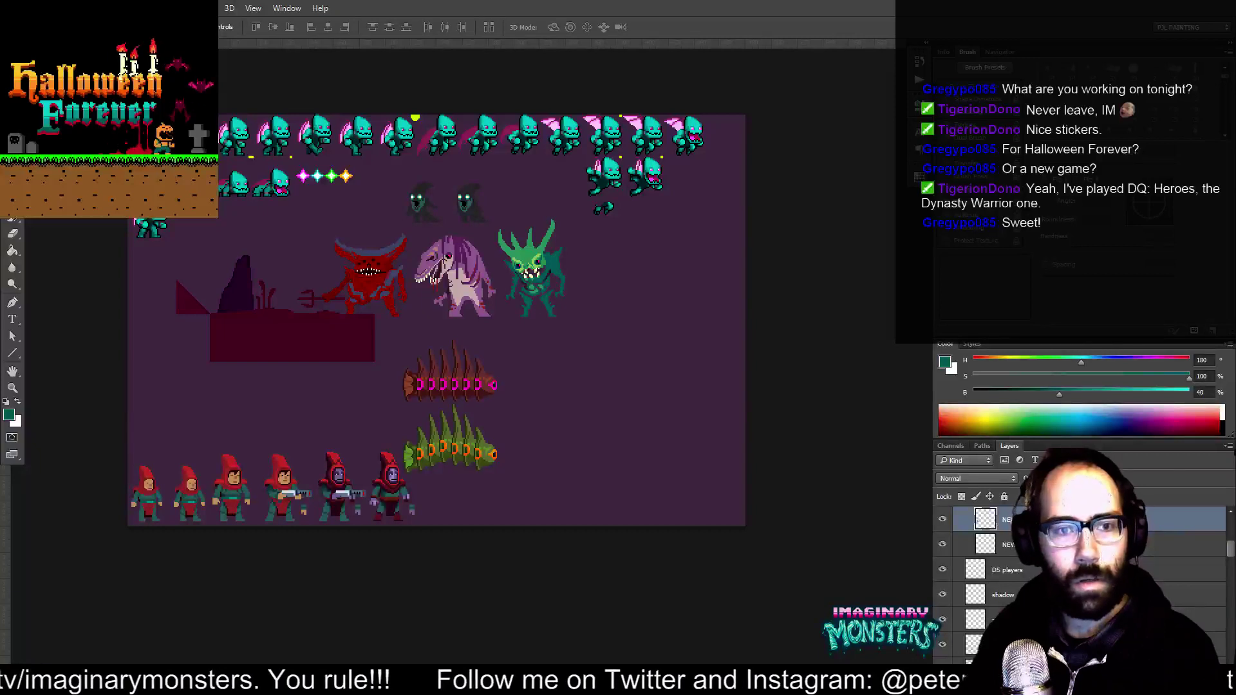
pyautogui.press('m')
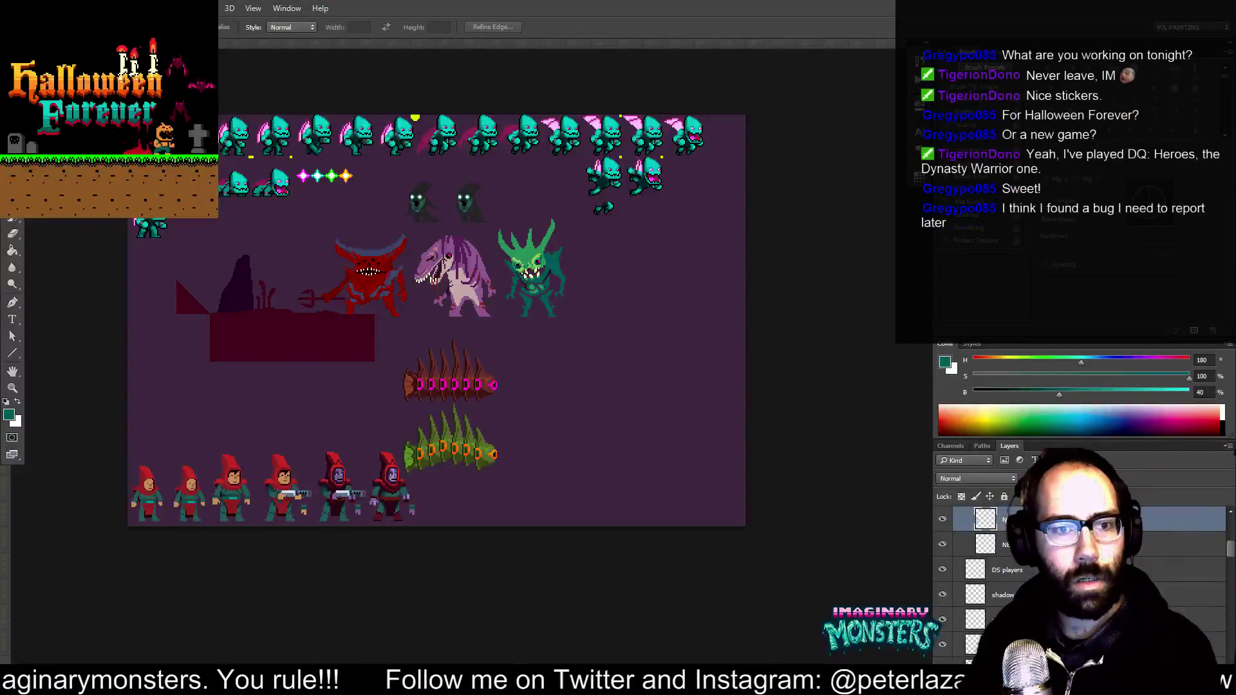
pyautogui.hotkey('ctrl', 'a')
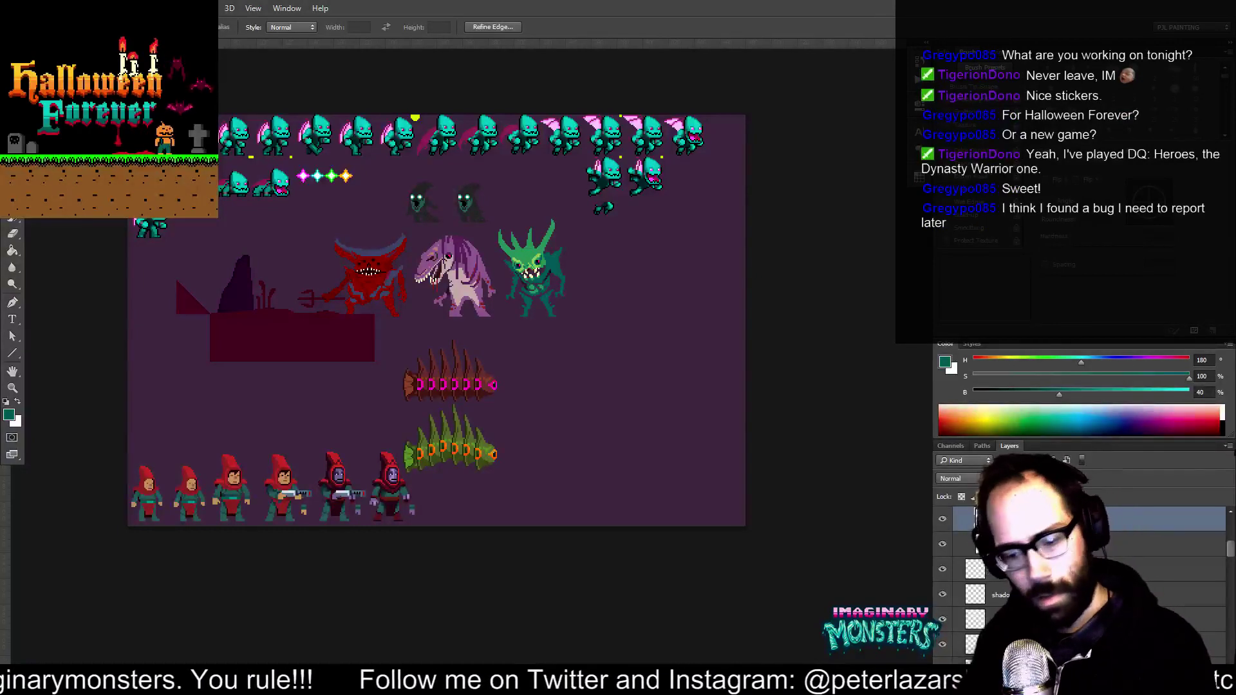
# Paste the winged demon sprite into the gargoyle sprite sheet and place it just below the green segmented bug's head
pyautogui.click(667, 277)
pyautogui.hotkey('ctrl', 'v')
pyautogui.press('v')
pyautogui.moveTo(456, 333); pyautogui.dragTo(528, 470)
pyautogui.press('z')
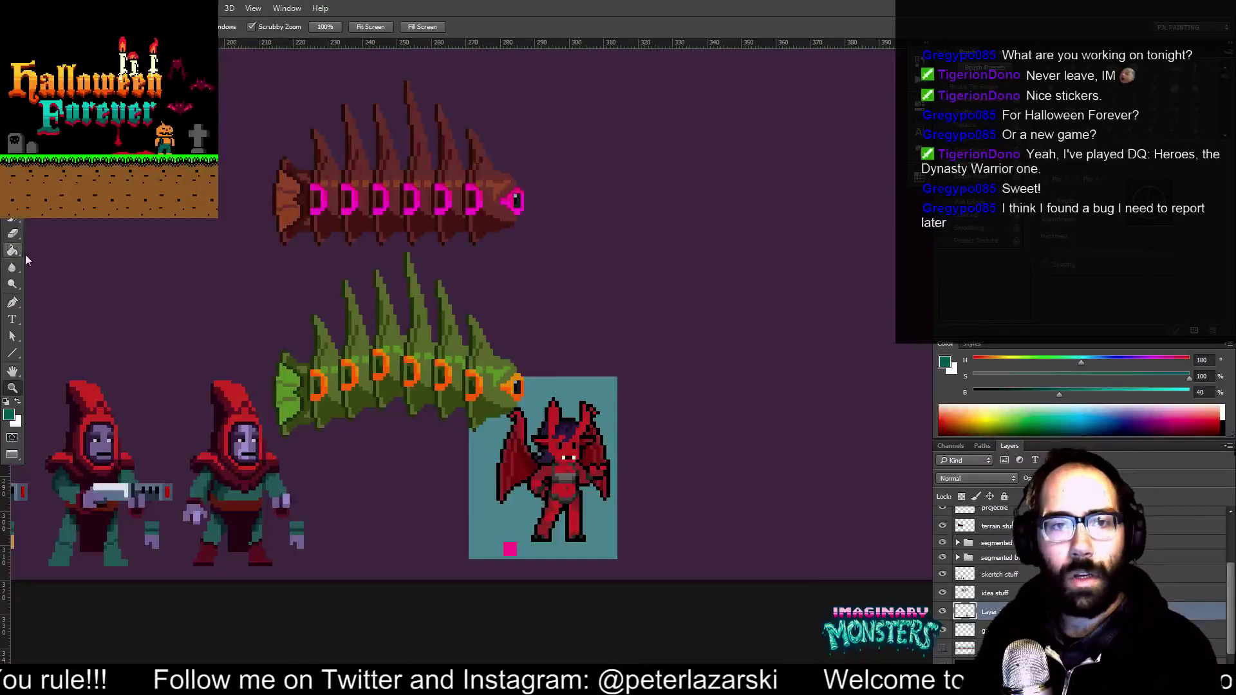
# Delete the strip with the pink square beneath the demon's feet and clear the selection
pyautogui.press('v')
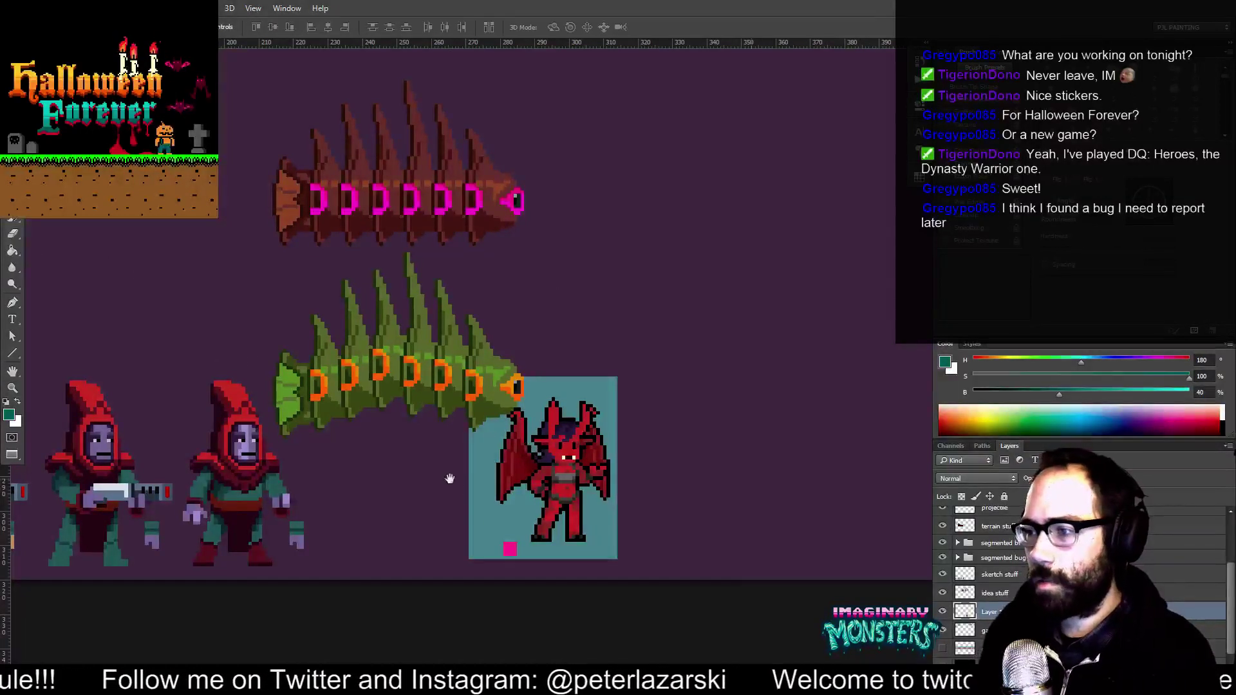
pyautogui.moveTo(458, 482); pyautogui.dragTo(413, 421)
pyautogui.press('m')
pyautogui.moveTo(405, 517); pyautogui.dragTo(615, 481)
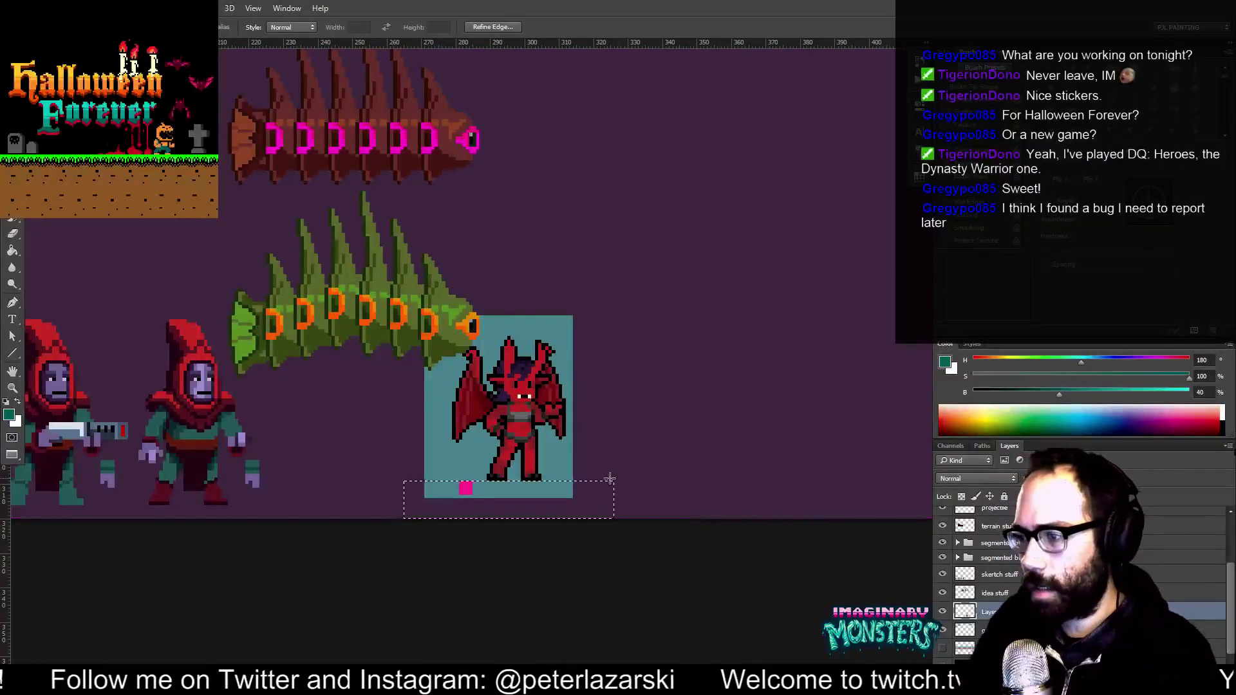
pyautogui.press('Delete')
pyautogui.hotkey('ctrl', 'd')
# Remove the teal background around the demon with the Magic Wand, Contiguous turned off, and clear the selection
pyautogui.press('z')
pyautogui.click(519, 452)
pyautogui.press('w')
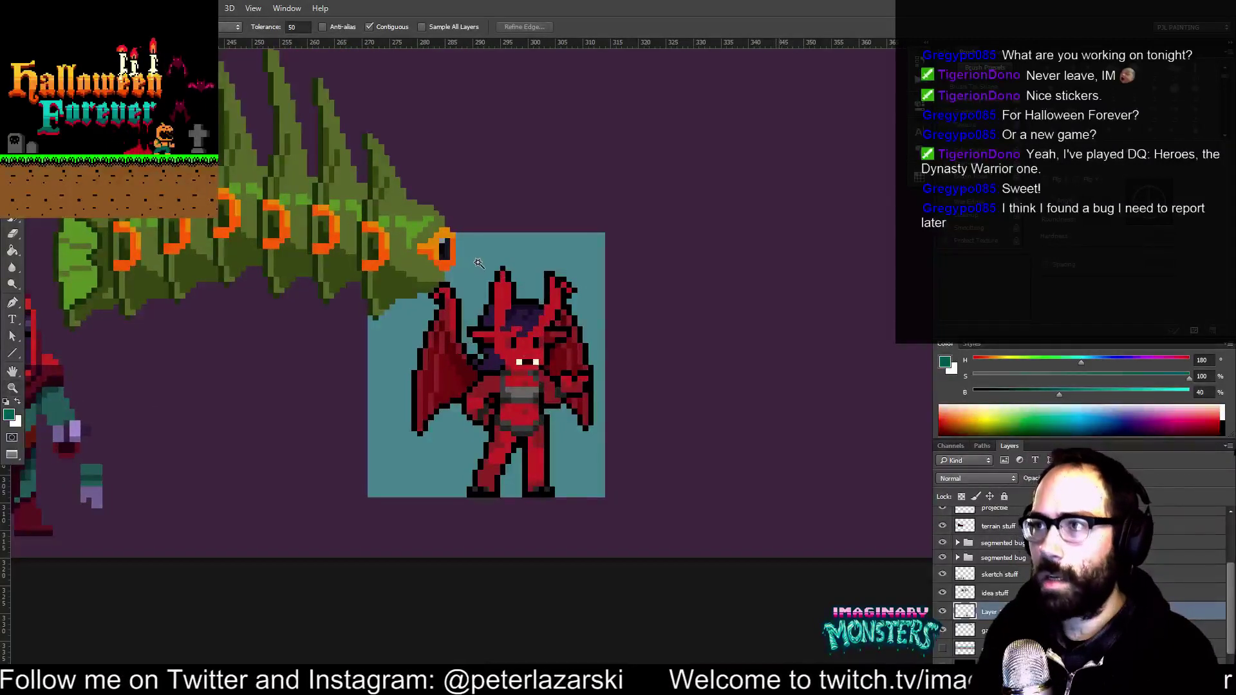
pyautogui.click(371, 28)
pyautogui.click(487, 274)
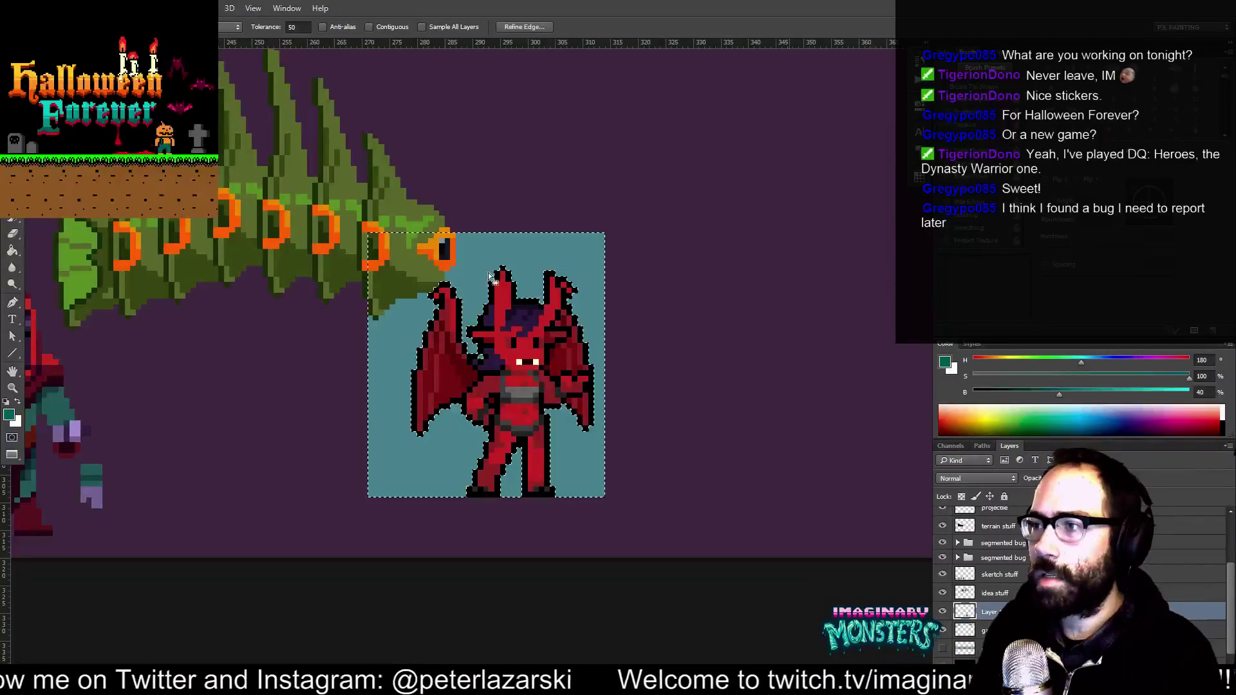
pyautogui.press('Delete')
pyautogui.hotkey('ctrl', 'd')
# Move the demon beside the last hooded figure, standing on the same ground line below the green bug
pyautogui.press('v')
pyautogui.moveTo(502, 389); pyautogui.dragTo(189, 427)
pyautogui.moveTo(335, 423); pyautogui.dragTo(555, 462)
pyautogui.press('z')
pyautogui.keyDown('alt'); pyautogui.click(525, 442); pyautogui.keyUp('alt')
pyautogui.keyDown('alt'); pyautogui.click(526, 444); pyautogui.keyUp('alt')
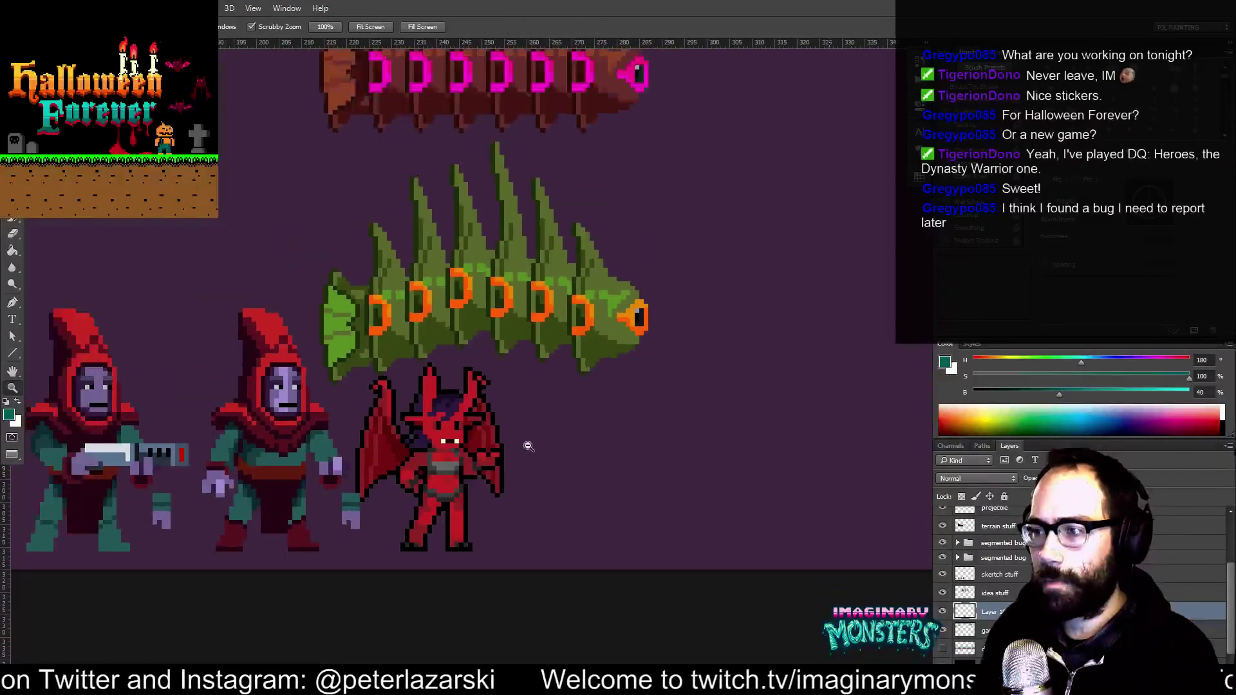
pyautogui.keyDown('alt'); pyautogui.click(528, 444); pyautogui.keyUp('alt')
pyautogui.keyDown('alt'); pyautogui.click(527, 444); pyautogui.keyUp('alt')
pyautogui.moveTo(655, 375); pyautogui.dragTo(544, 425)
pyautogui.press('v')
pyautogui.moveTo(359, 479); pyautogui.dragTo(378, 479)
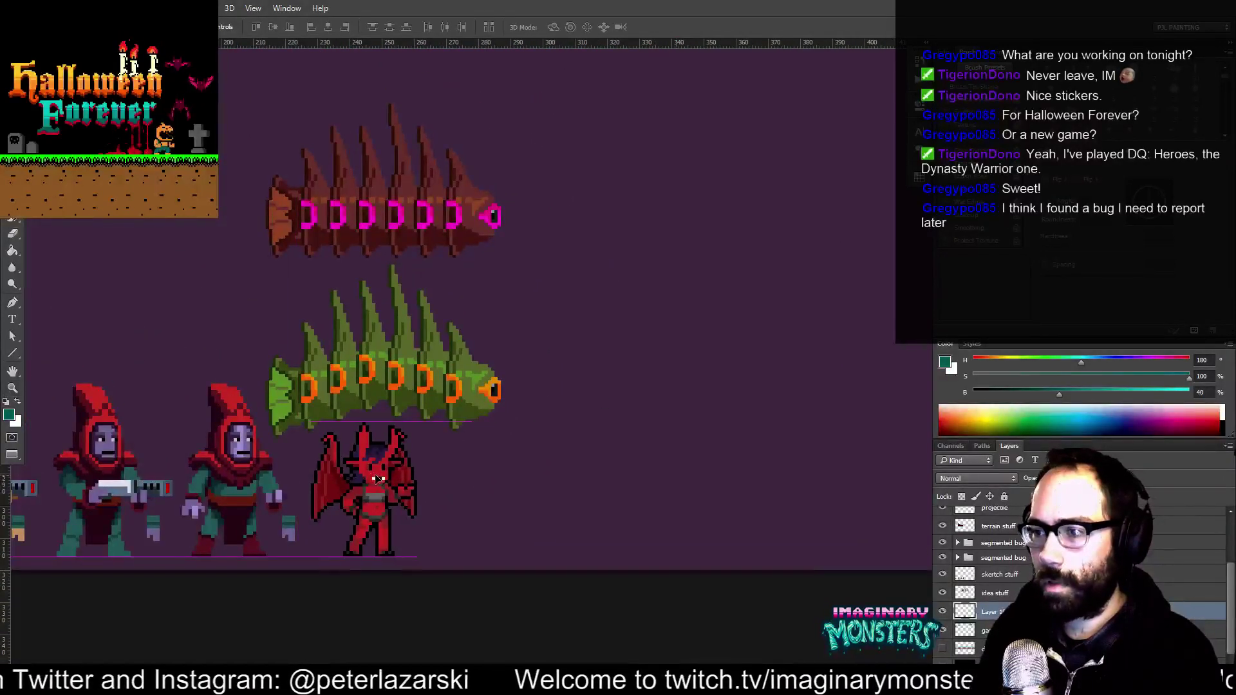
pyautogui.moveTo(526, 439); pyautogui.dragTo(506, 441)
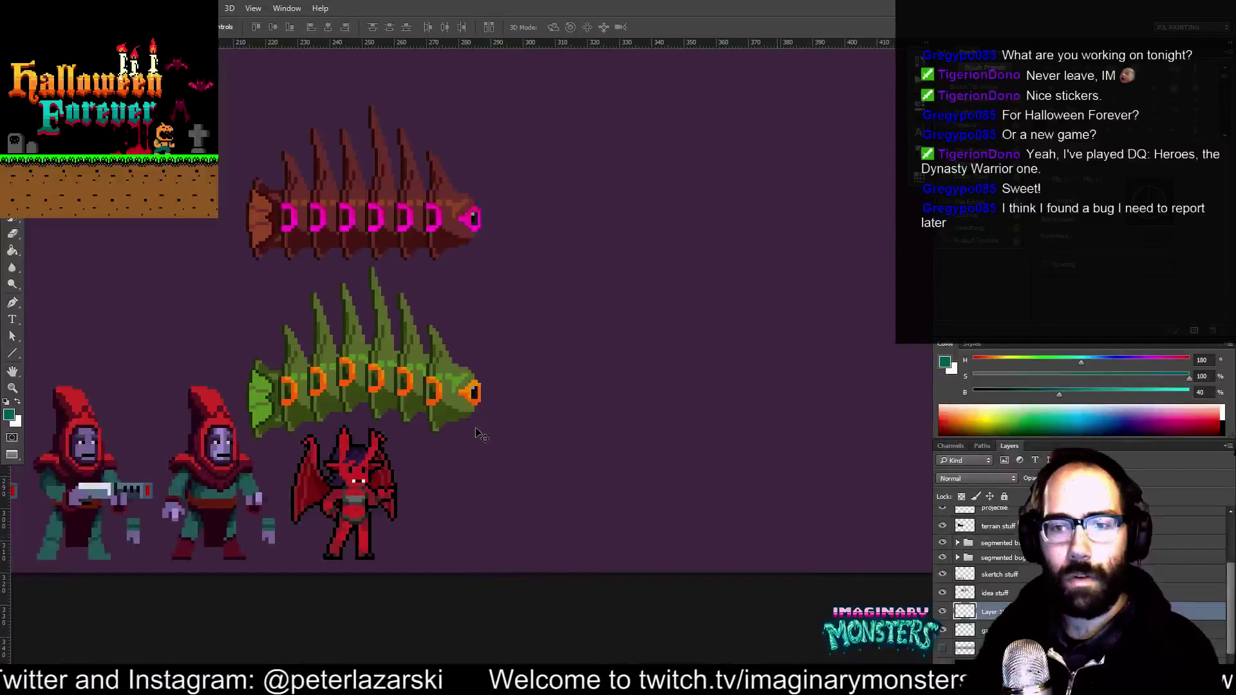
# Switch to the other sprite document, select the layer holding the pale bald figure, and copy it
pyautogui.click(216, 477)
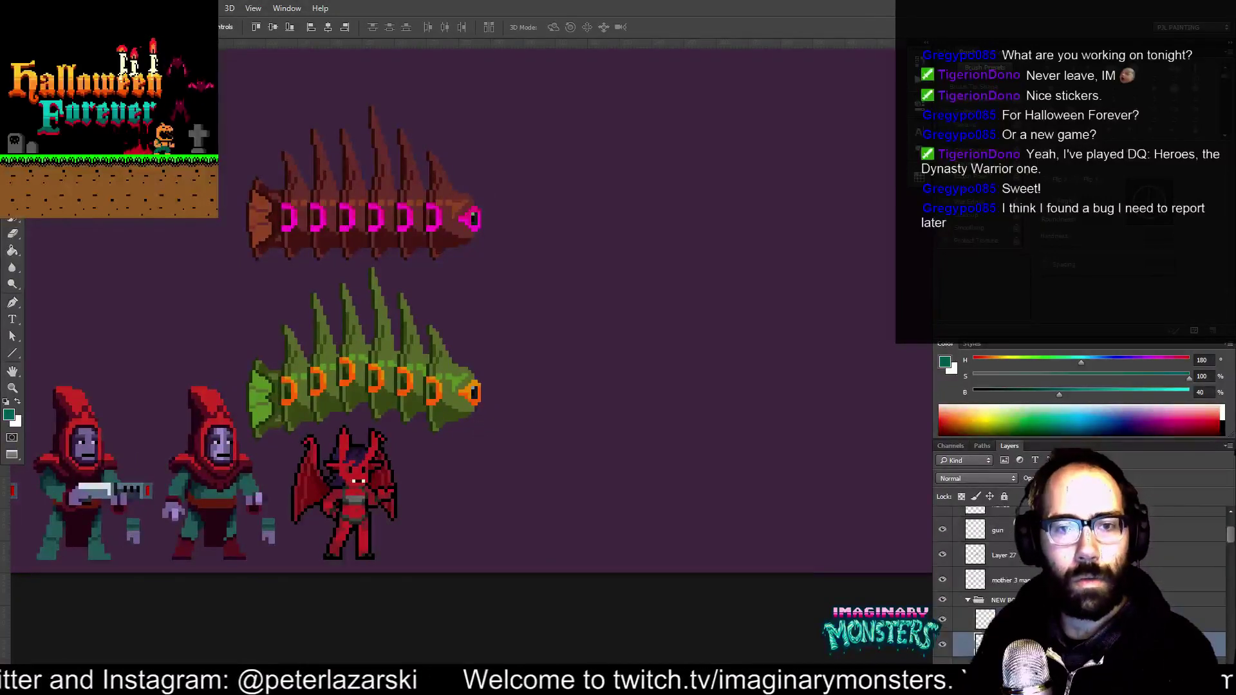
pyautogui.press('z')
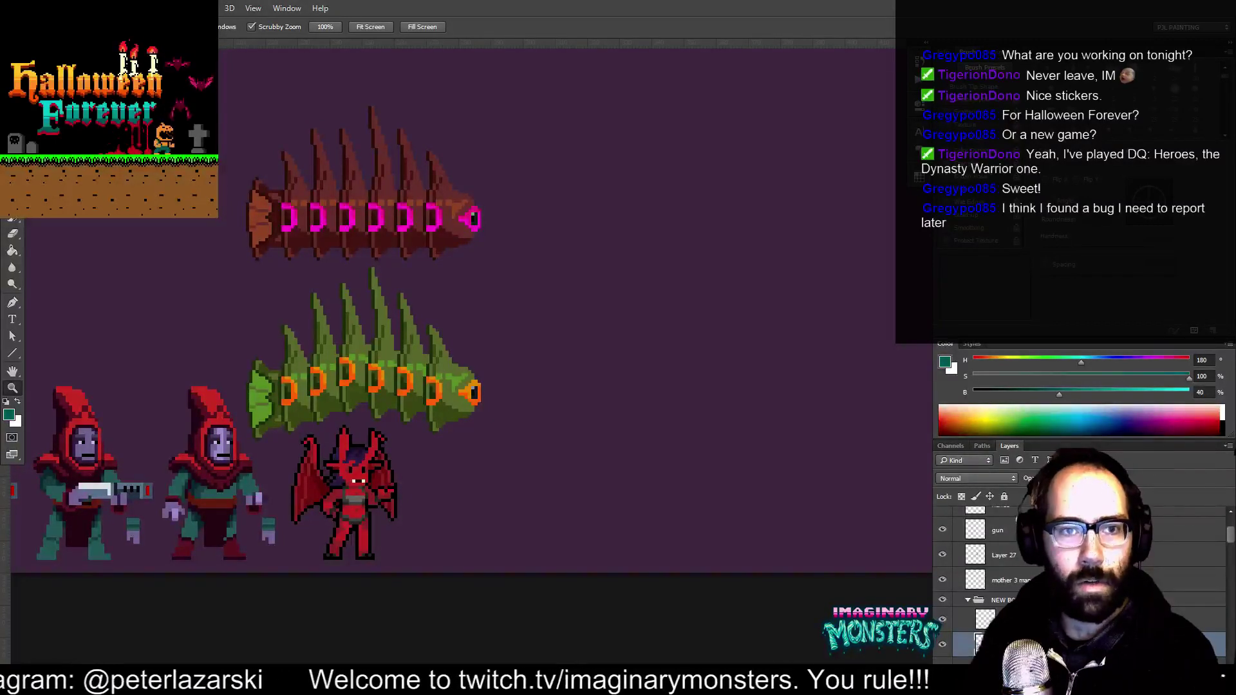
pyautogui.press('v')
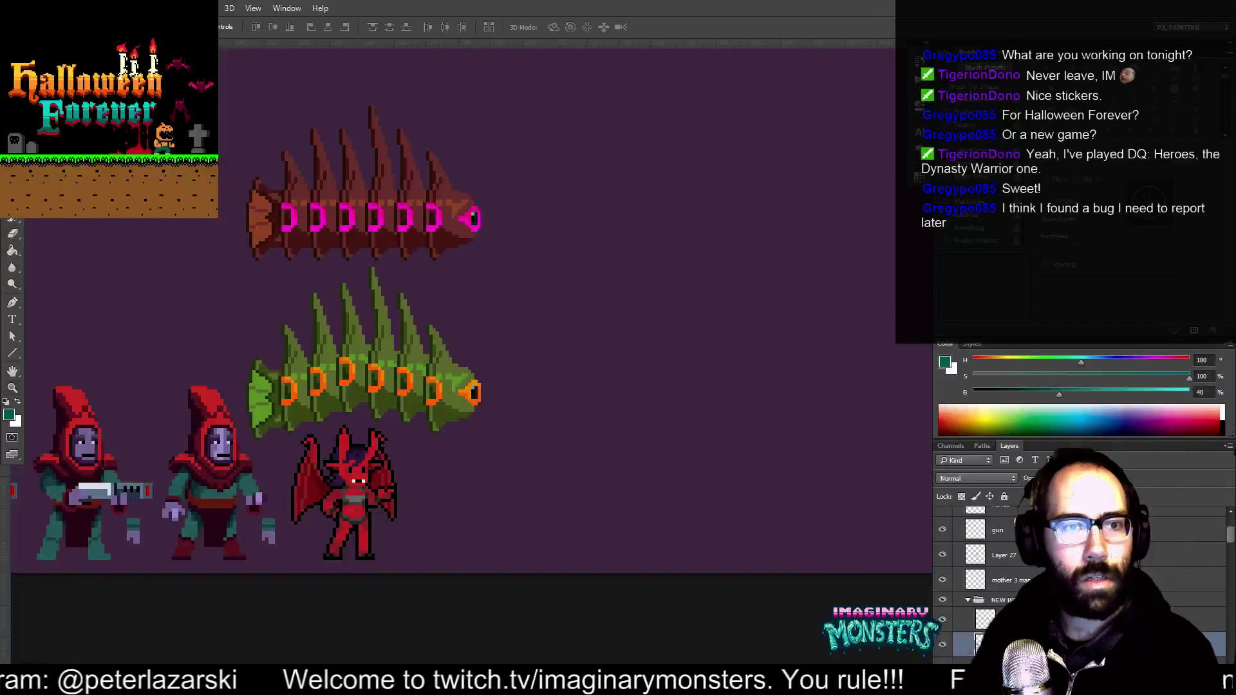
pyautogui.click(1010, 580)
pyautogui.press('m')
pyautogui.hotkey('ctrl', 'a')
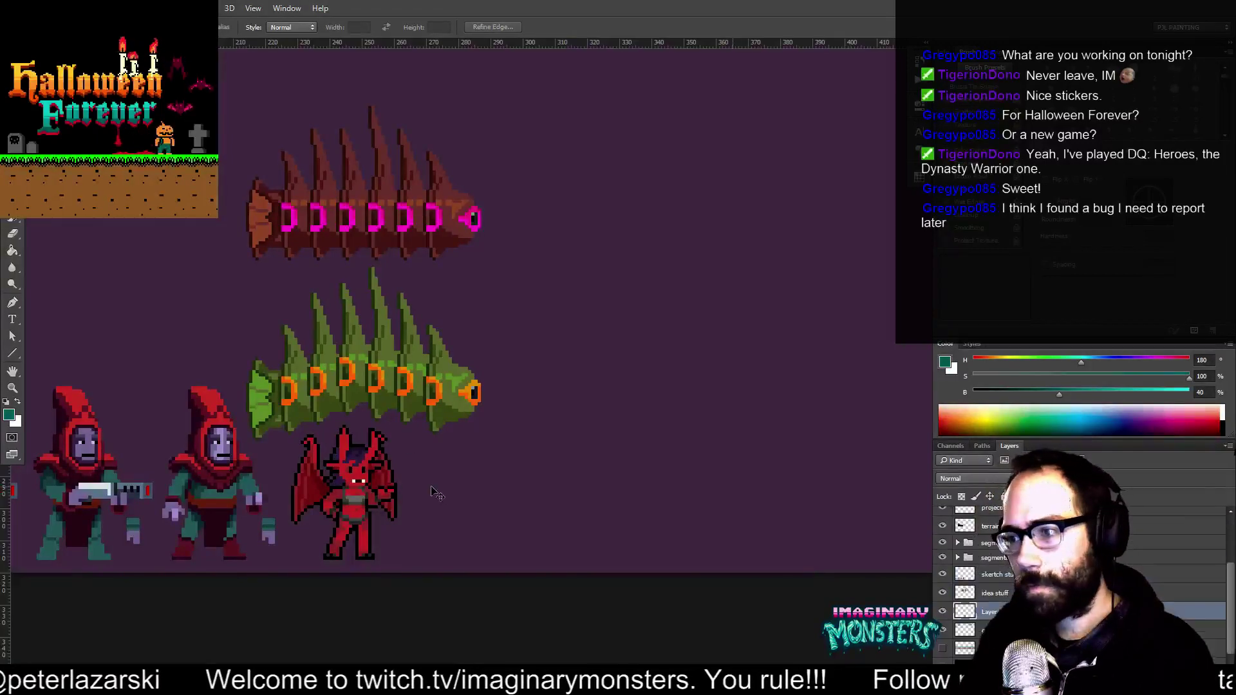
# Paste the pale figure into the sprite sheet and place it beside the demon on the same ground line
pyautogui.hotkey('ctrl', 'v')
pyautogui.press('v')
pyautogui.moveTo(612, 392); pyautogui.dragTo(413, 548)
pyautogui.press('z')
pyautogui.click(432, 509)
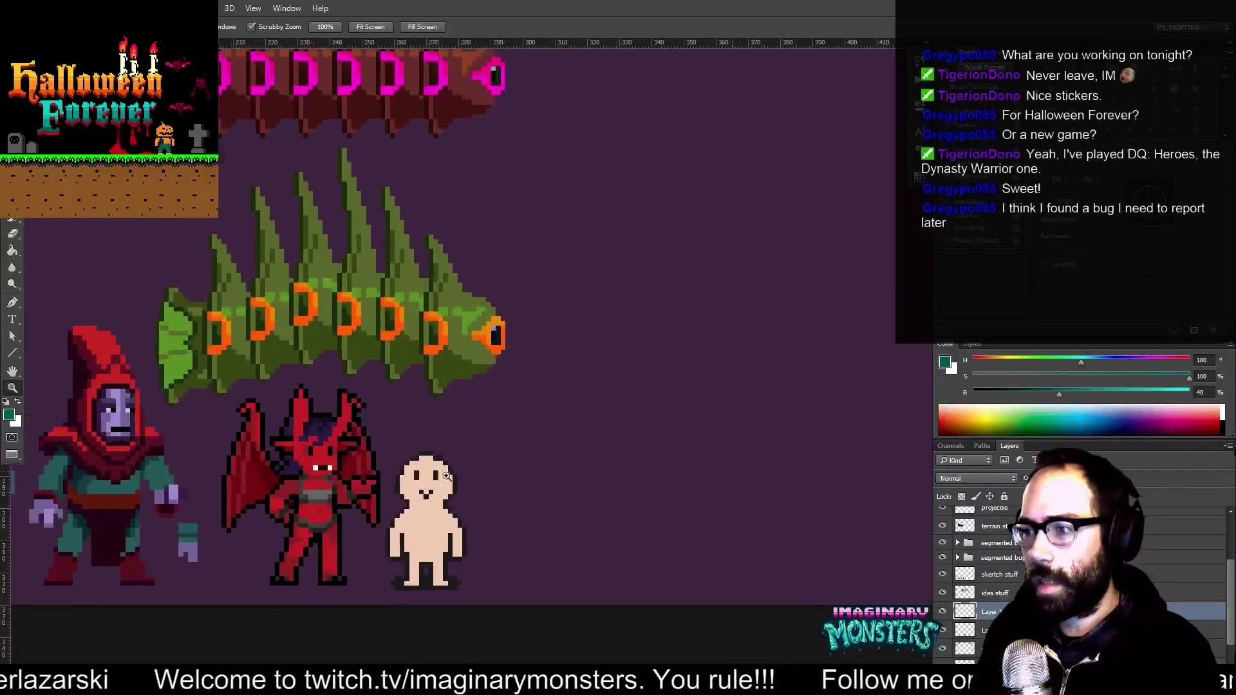
pyautogui.scroll(-2, 428, 499)
pyautogui.press('v')
pyautogui.moveTo(425, 488)
pyautogui.mouseDown()
pyautogui.moveTo(365, 490)
pyautogui.moveTo(440, 489)
pyautogui.mouseUp()
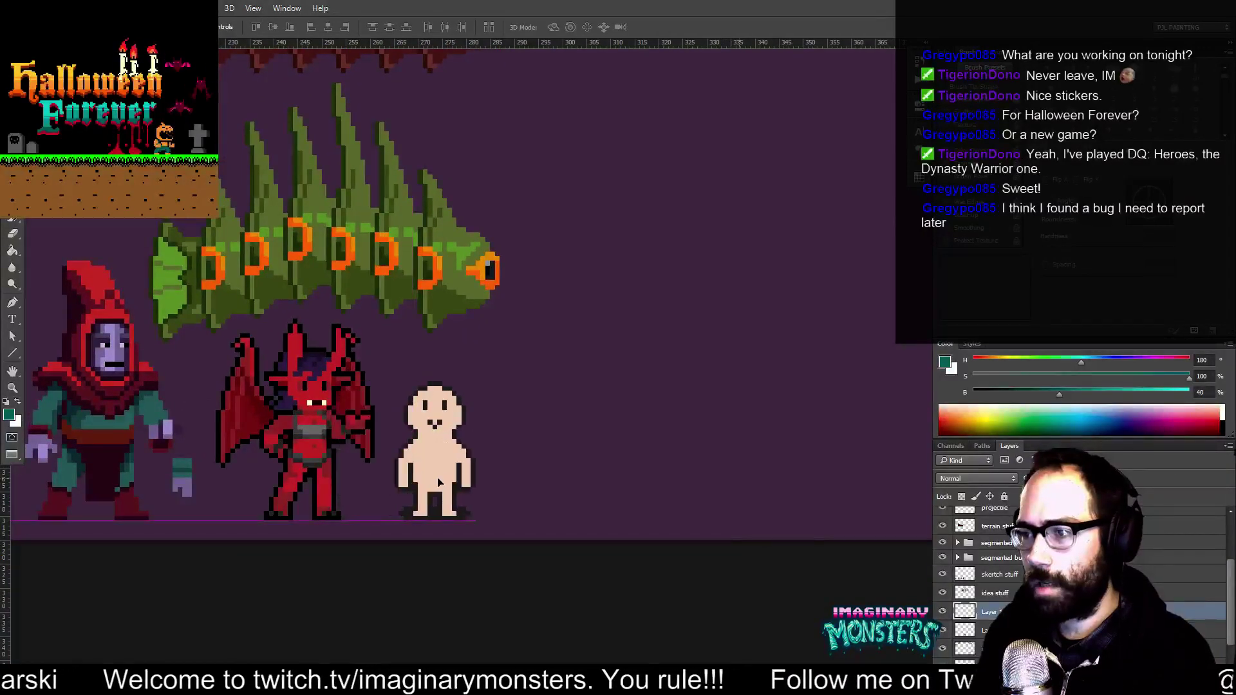
# Recolor the pale figure's entire outline with the demon's black outline color using the Paint Bucket with Contiguous turned off
pyautogui.press('g')
pyautogui.keyDown('alt'); pyautogui.click(337, 451); pyautogui.keyUp('alt')
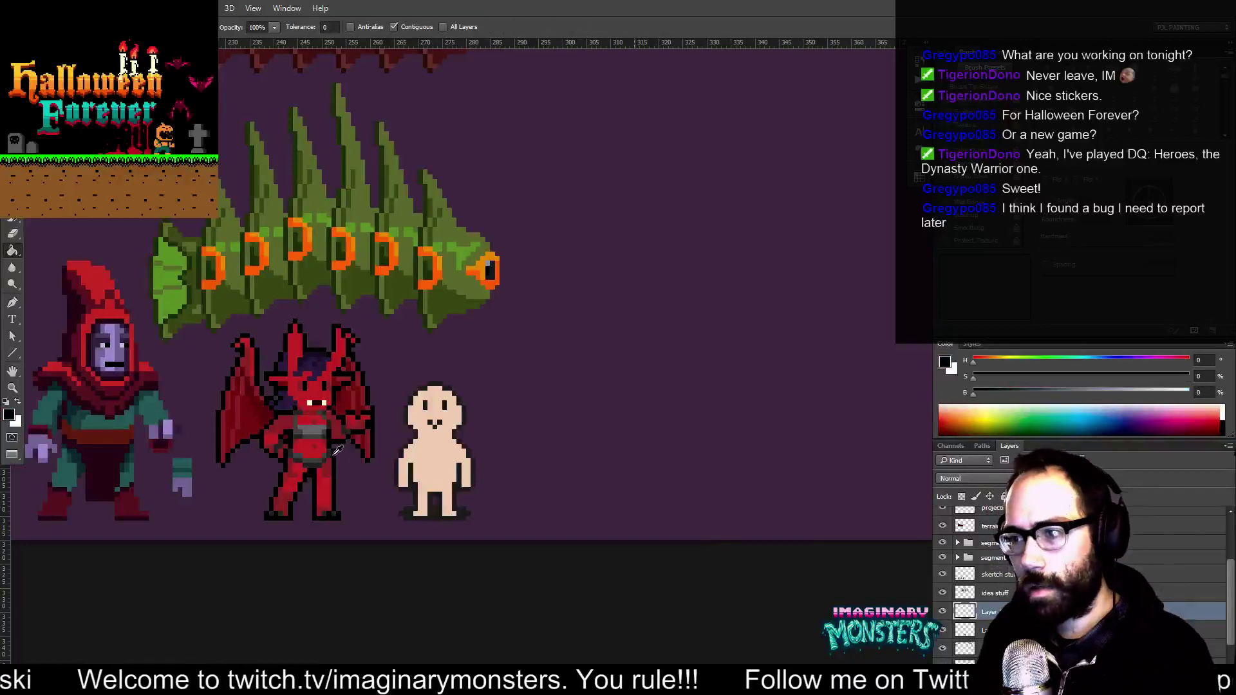
pyautogui.click(434, 515)
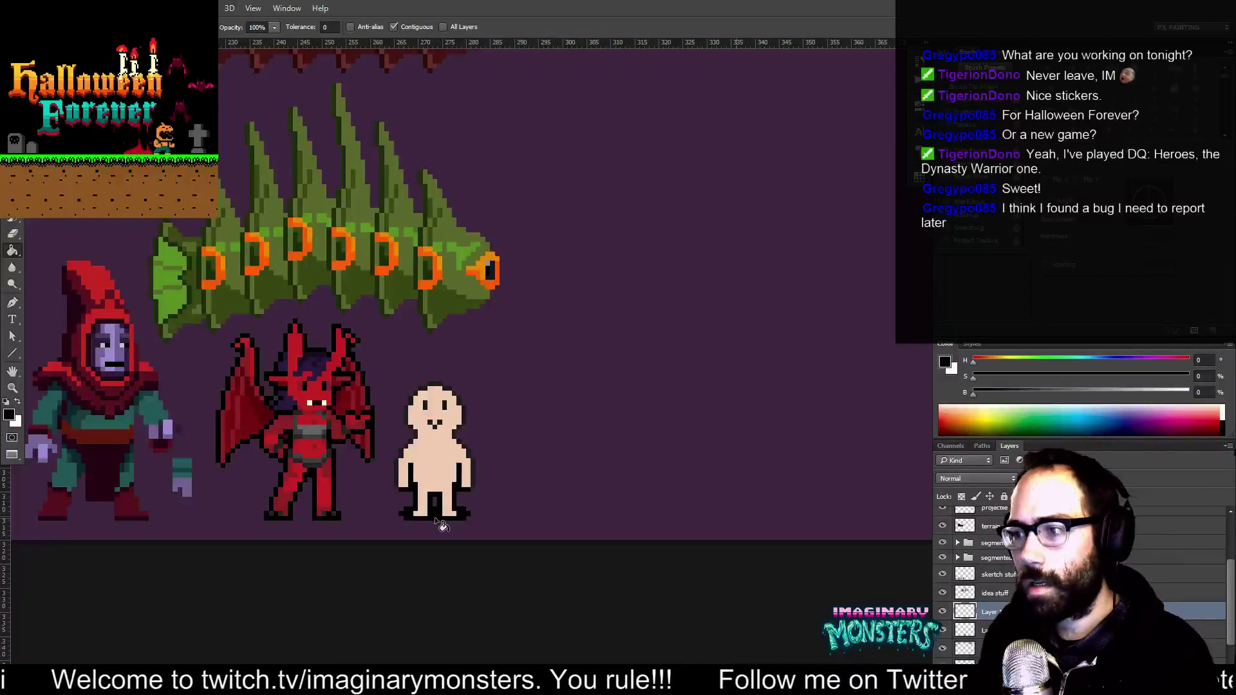
pyautogui.hotkey('ctrl', 'z')
pyautogui.click(393, 27)
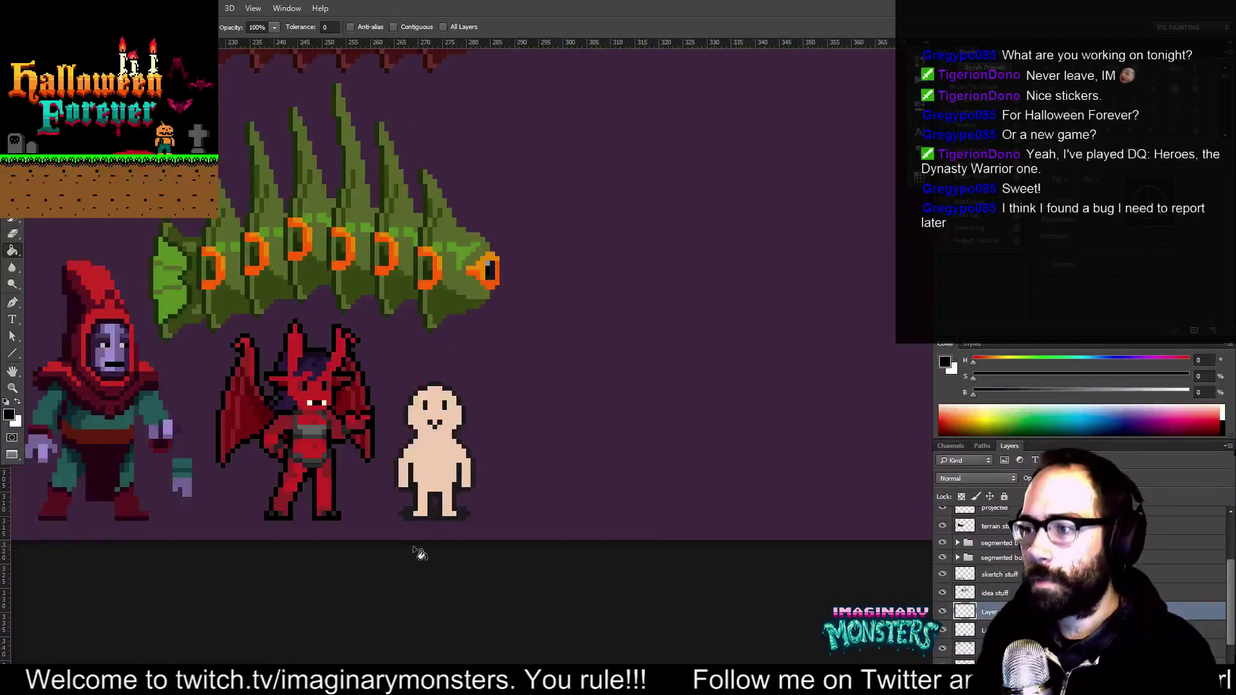
pyautogui.click(435, 513)
pyautogui.moveTo(530, 443); pyautogui.dragTo(505, 453)
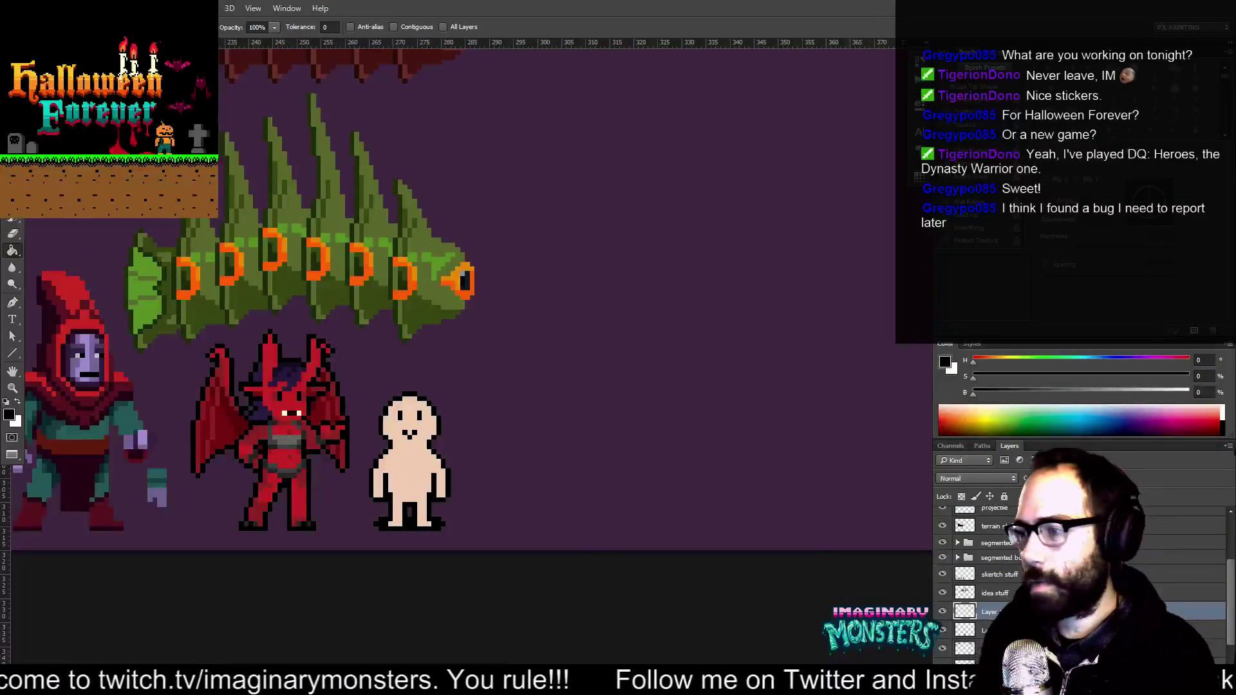
pyautogui.click(413, 340)
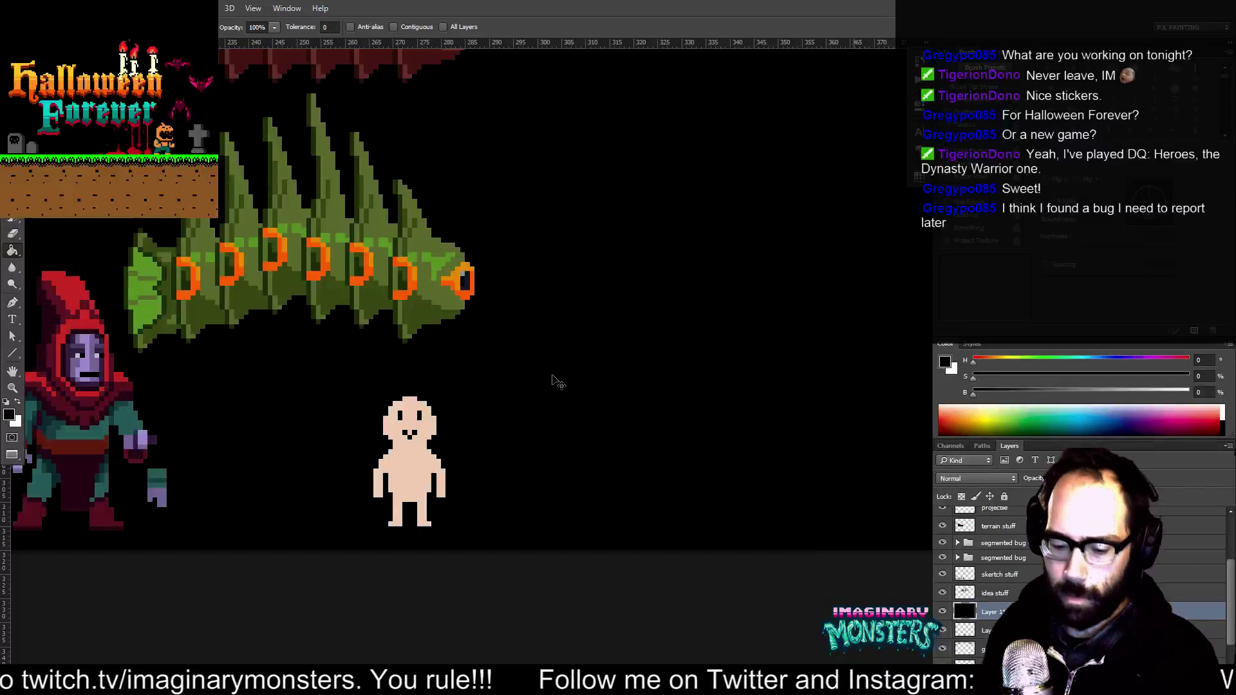
pyautogui.hotkey('ctrl', 'z')
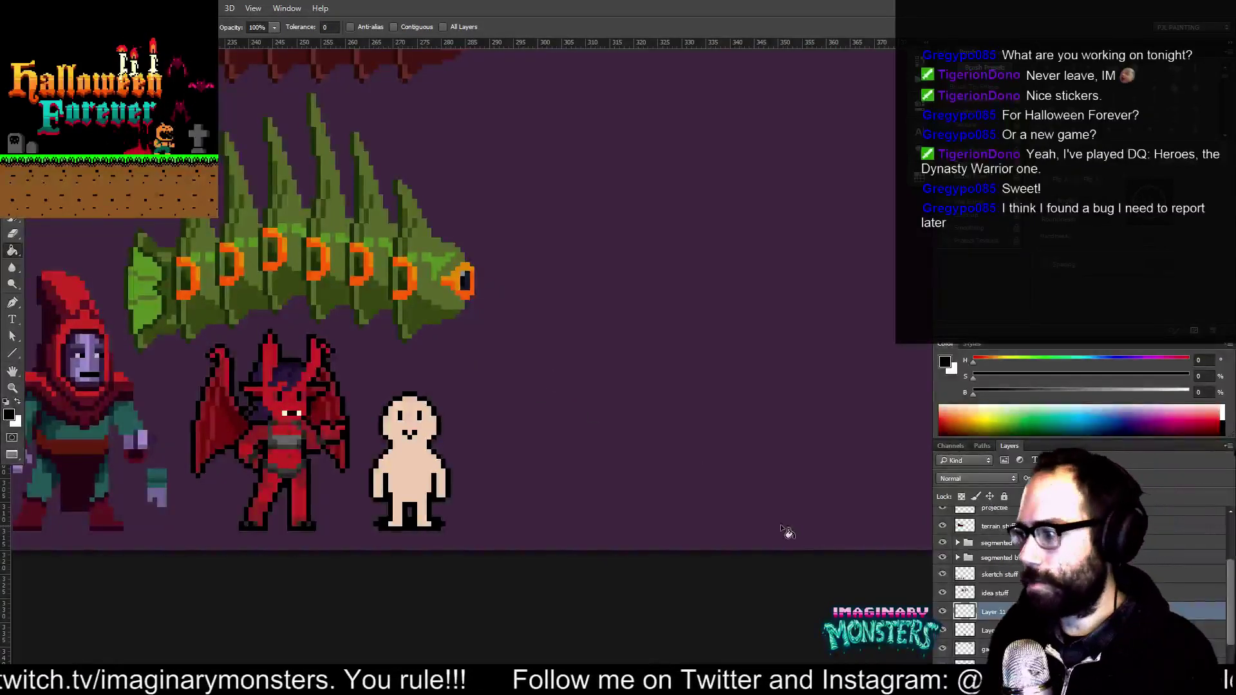
# Merge the demon and pale figure layers into one layer and open its name for editing
pyautogui.press('v')
pyautogui.keyDown('ctrl'); pyautogui.click(324, 451); pyautogui.keyUp('ctrl')
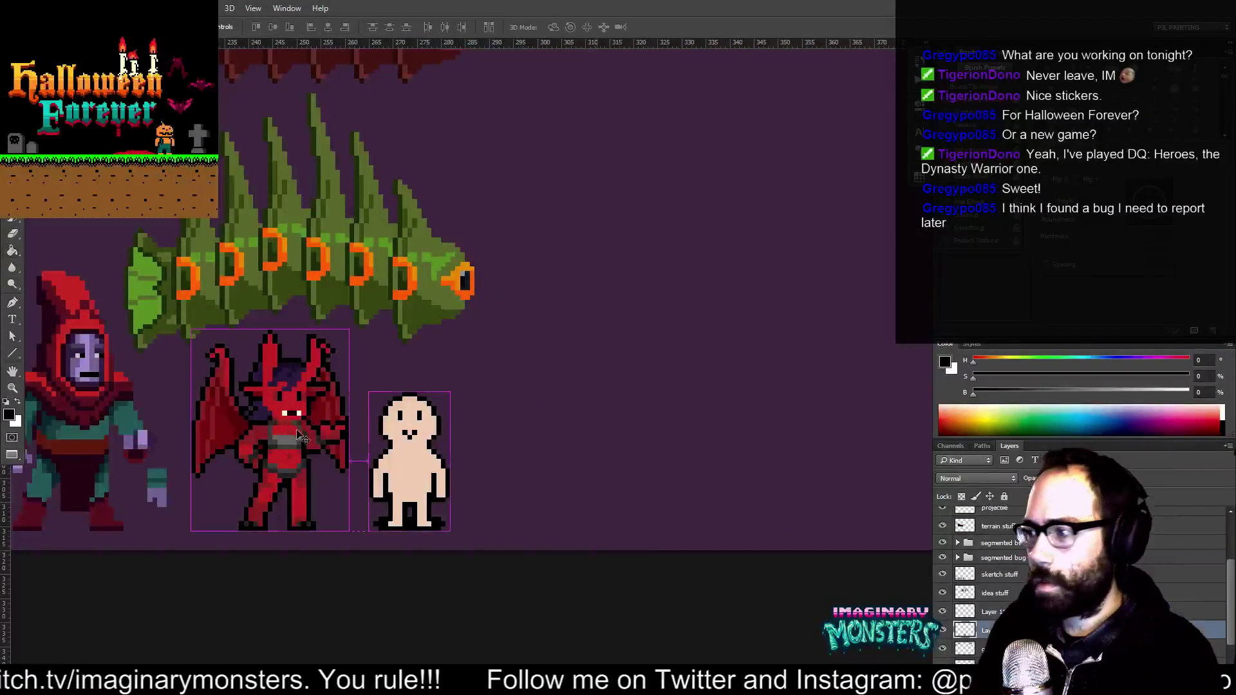
pyautogui.click(943, 631)
pyautogui.click(943, 630)
pyautogui.click(967, 613)
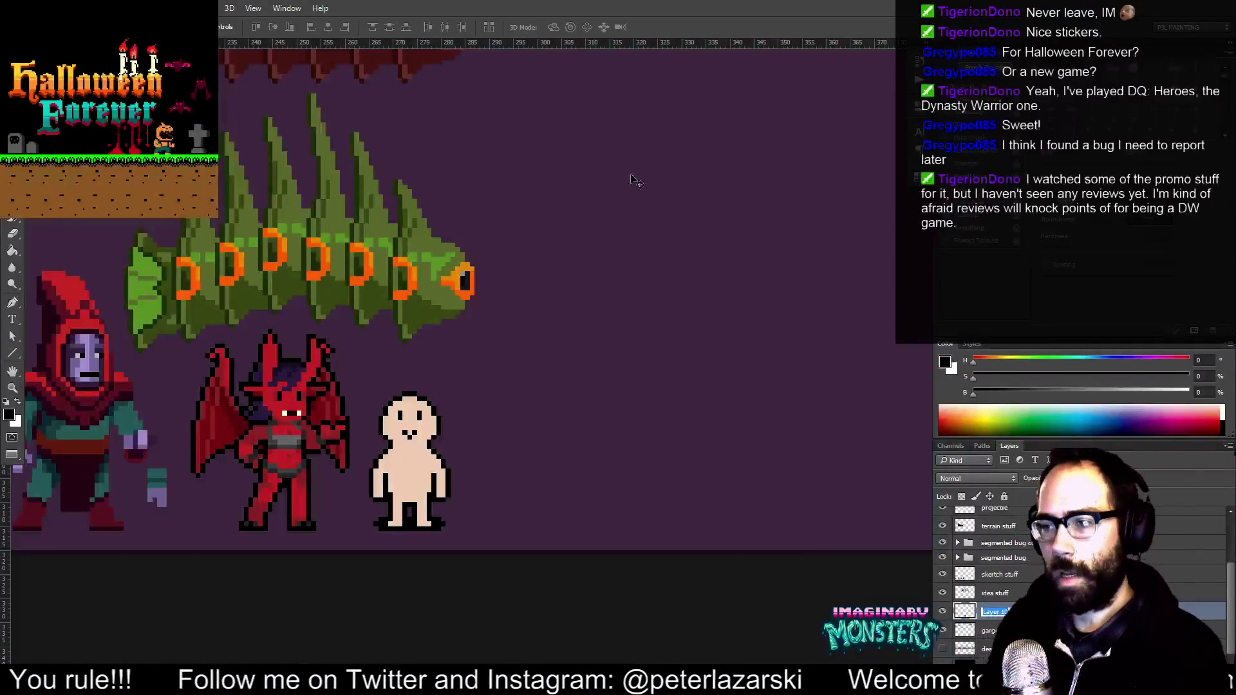
# Try to move the green segmented bug's body segments up toward the red one, and undo the move
pyautogui.moveTo(456, 365); pyautogui.dragTo(506, 455)
pyautogui.press('b')
pyautogui.press('v')
pyautogui.click(225, 353)
pyautogui.keyDown('shift'); pyautogui.click(267, 346); pyautogui.keyUp('shift')
pyautogui.keyDown('shift'); pyautogui.click(332, 345); pyautogui.keyUp('shift')
pyautogui.keyDown('shift'); pyautogui.click(373, 351); pyautogui.keyUp('shift')
pyautogui.moveTo(483, 370); pyautogui.dragTo(478, 325)
pyautogui.scroll(4, 488, 221)
pyautogui.hscroll(-1, 488, 220)
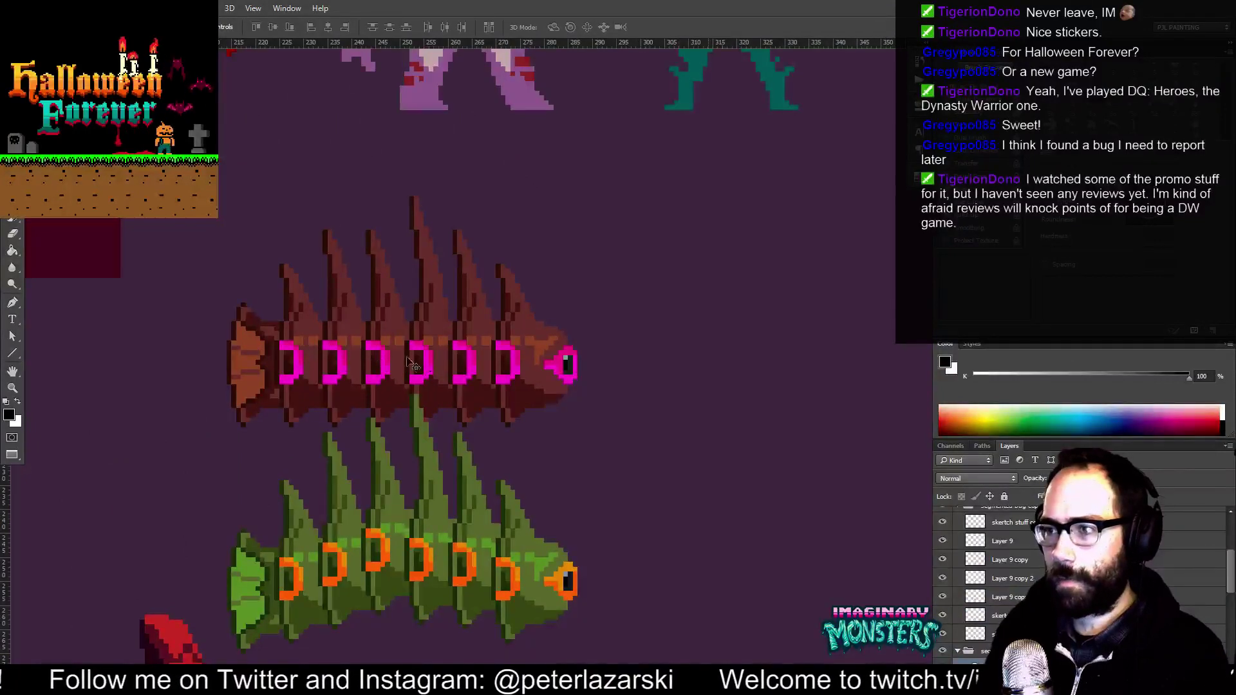
pyautogui.moveTo(523, 364); pyautogui.dragTo(520, 347)
pyautogui.hotkey('ctrl', 'alt', 'z')
# Collapse the two segmented bug layer groups, select both and move the red and green bugs together a short distance upward
pyautogui.press('z')
pyautogui.moveTo(1231, 629); pyautogui.dragTo(1231, 599)
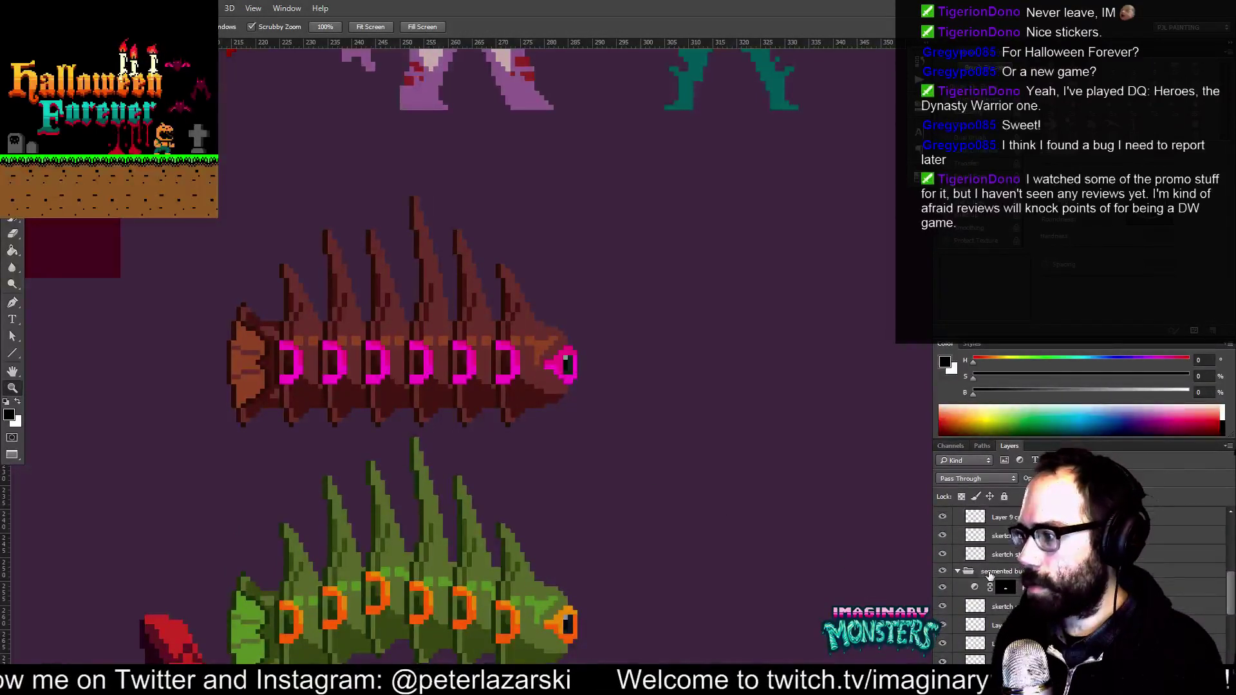
pyautogui.click(990, 573)
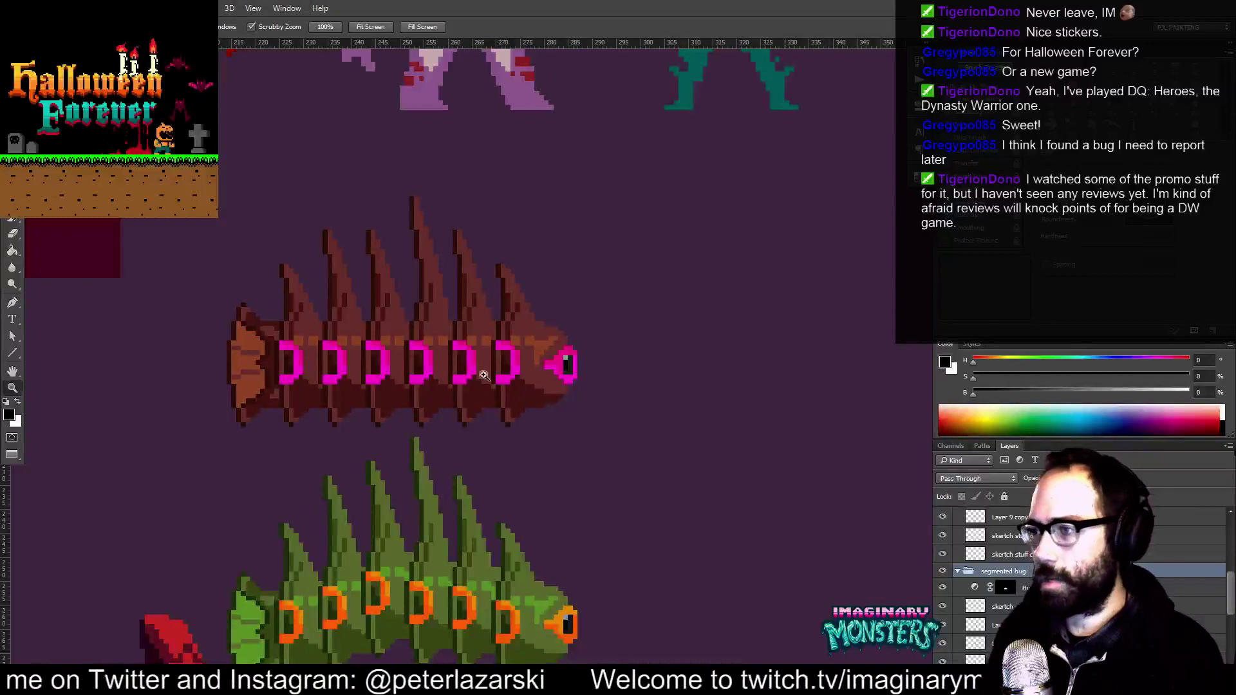
pyautogui.press('v')
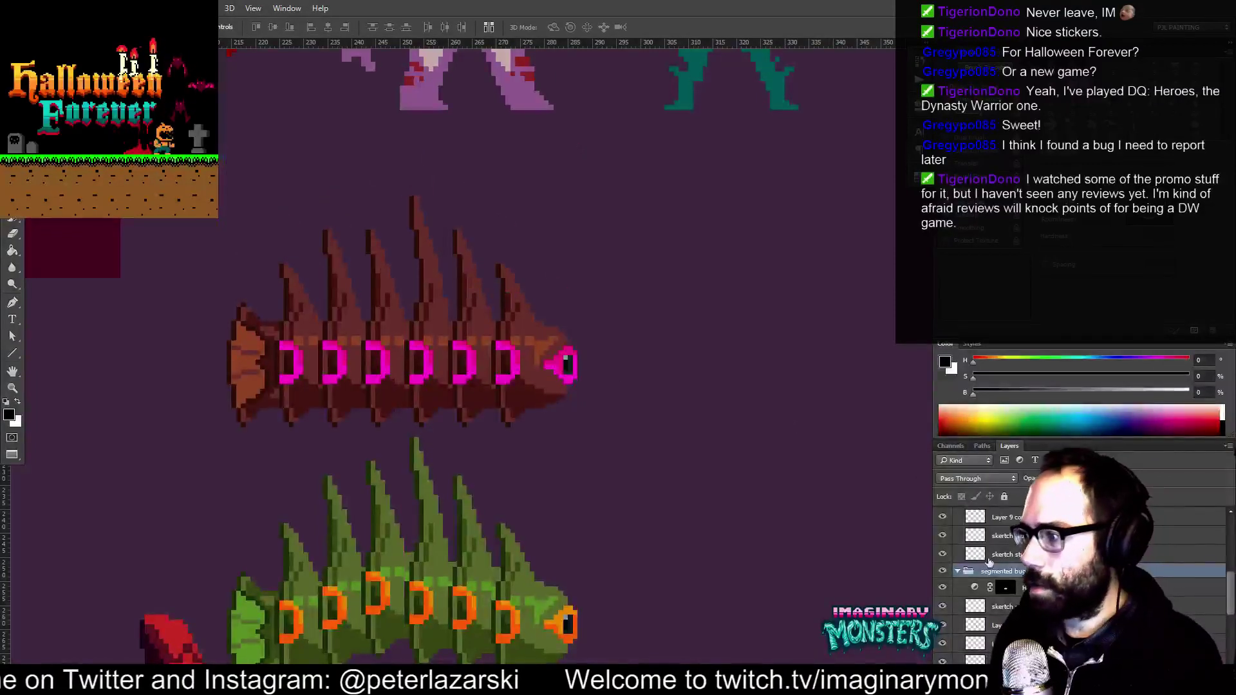
pyautogui.click(957, 573)
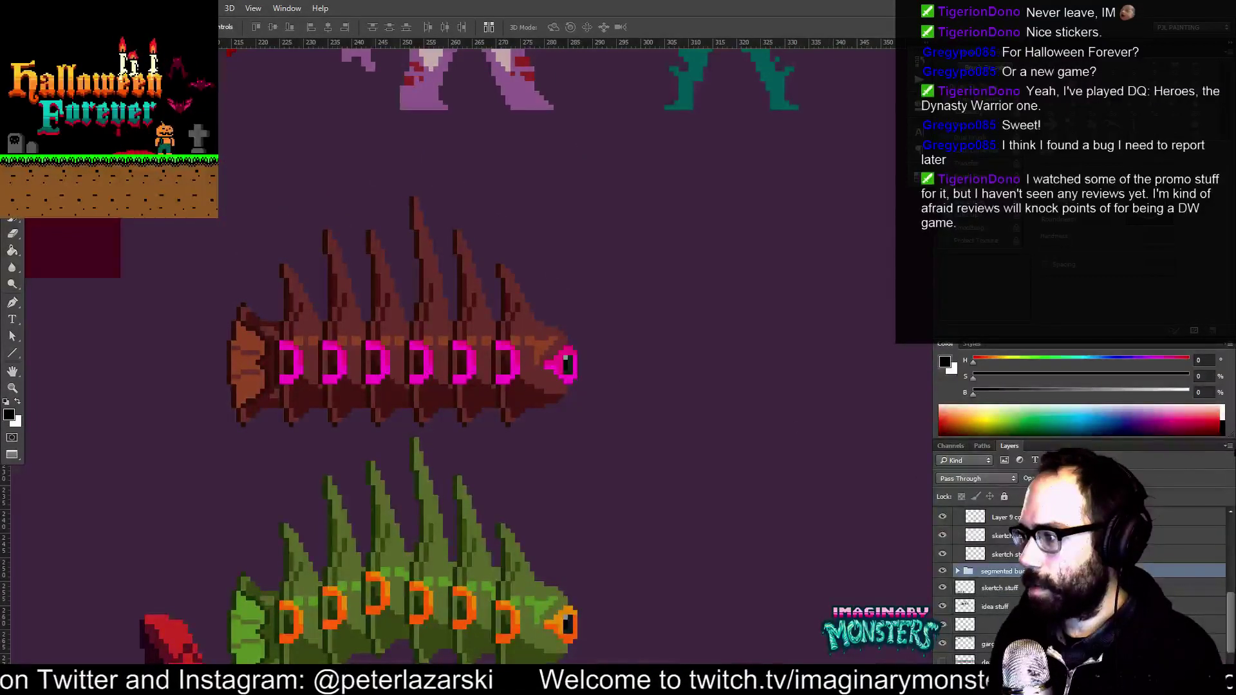
pyautogui.scroll(6, 984, 542)
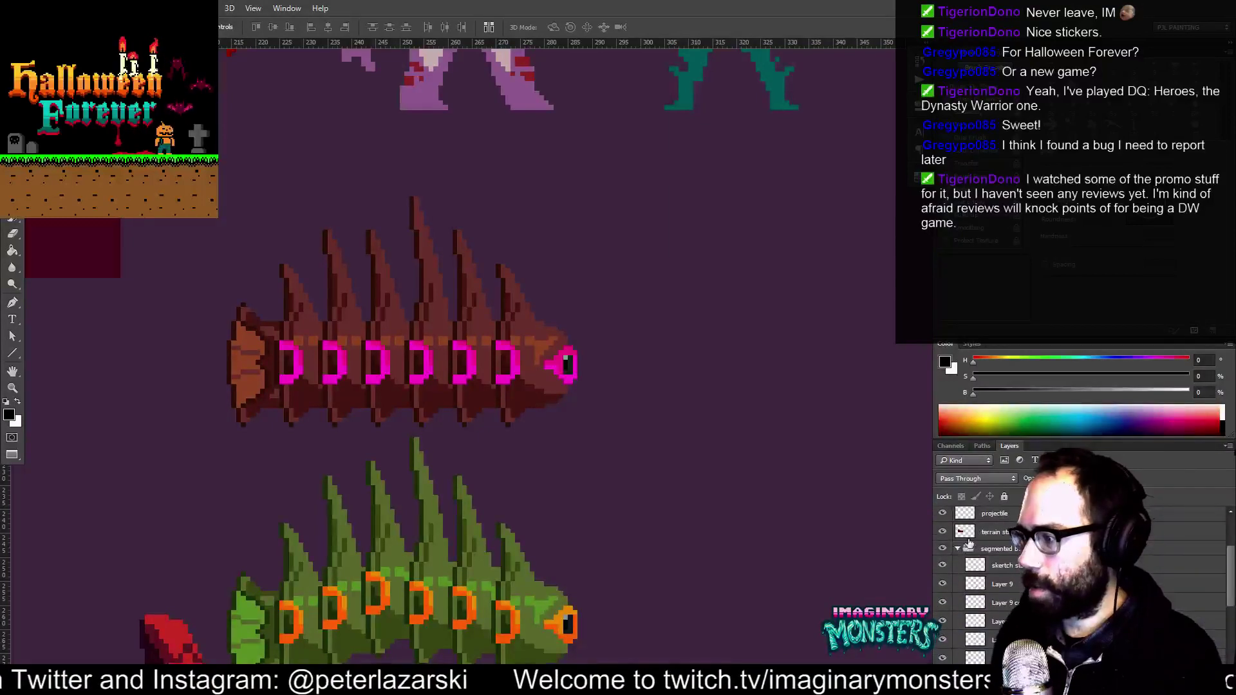
pyautogui.click(958, 551)
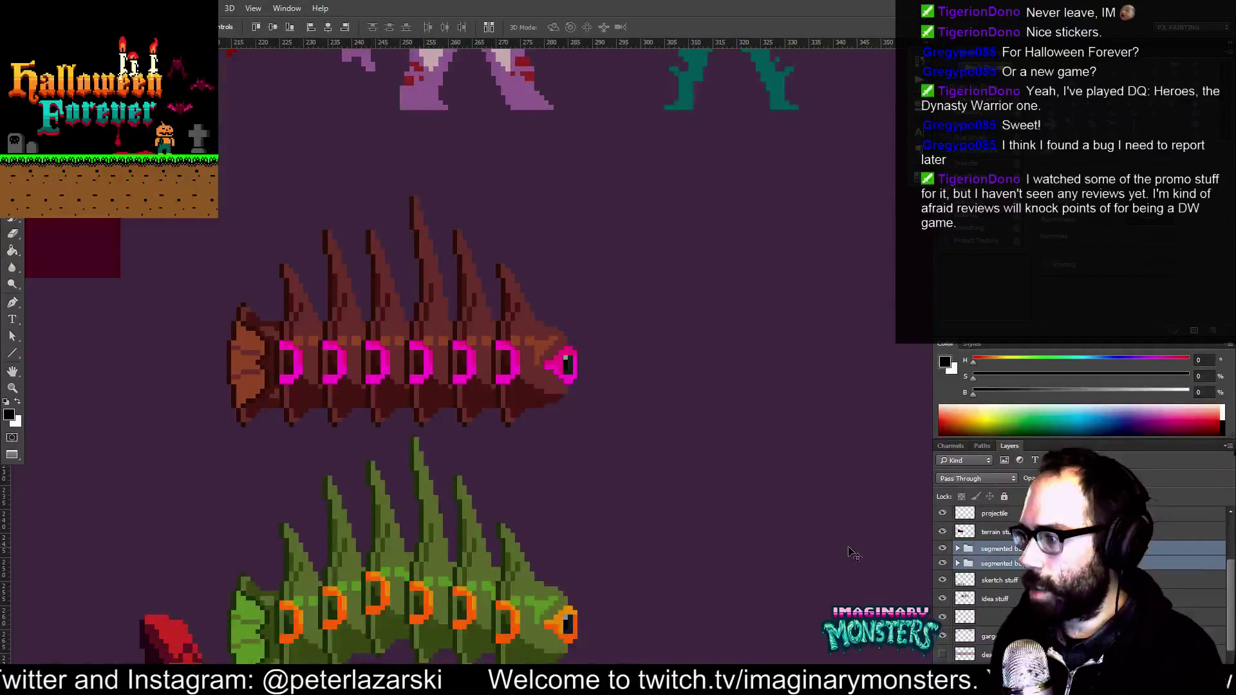
pyautogui.moveTo(475, 361); pyautogui.dragTo(471, 304)
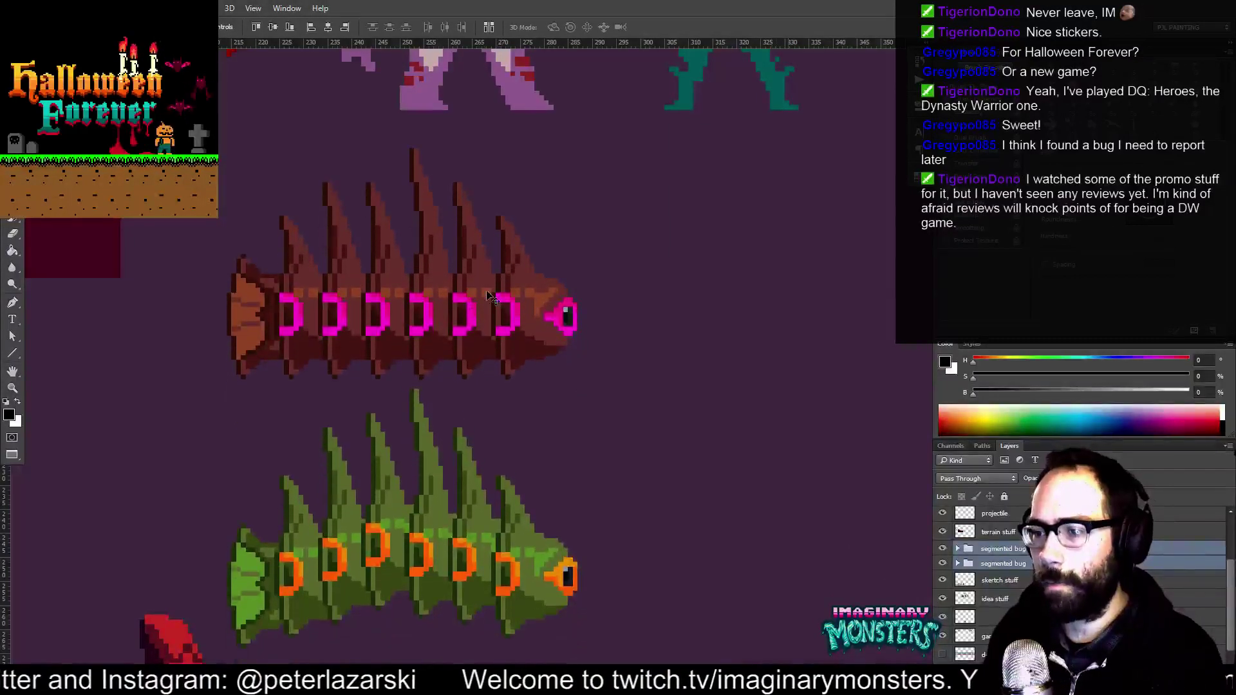
# Examine the arrangement of the segmented bugs, hooded figures, demons and pale figure across the sprite sheet
pyautogui.press('z')
pyautogui.keyDown('alt'); pyautogui.click(593, 341); pyautogui.keyUp('alt')
pyautogui.moveTo(640, 356); pyautogui.dragTo(479, 353)
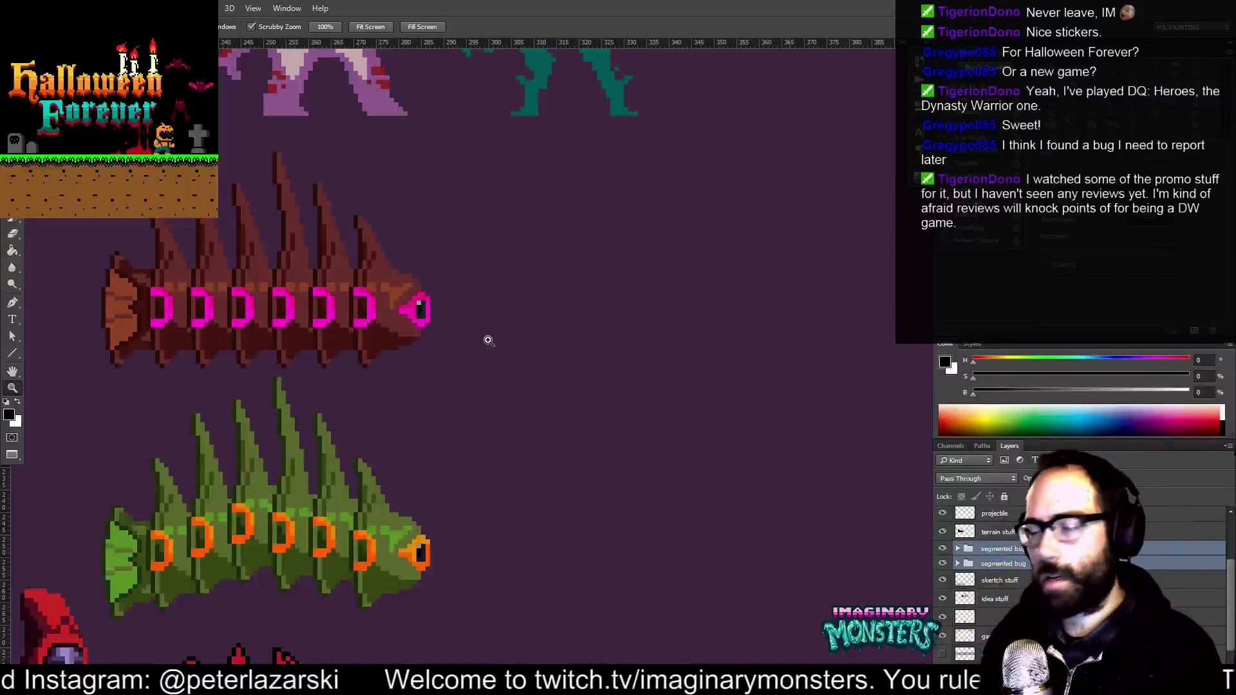
pyautogui.moveTo(527, 364)
pyautogui.mouseDown()
pyautogui.moveTo(621, 416)
pyautogui.moveTo(601, 535)
pyautogui.mouseUp()
pyautogui.moveTo(607, 311); pyautogui.dragTo(646, 491)
pyautogui.moveTo(682, 335); pyautogui.dragTo(580, 382)
pyautogui.moveTo(603, 528); pyautogui.dragTo(707, 430)
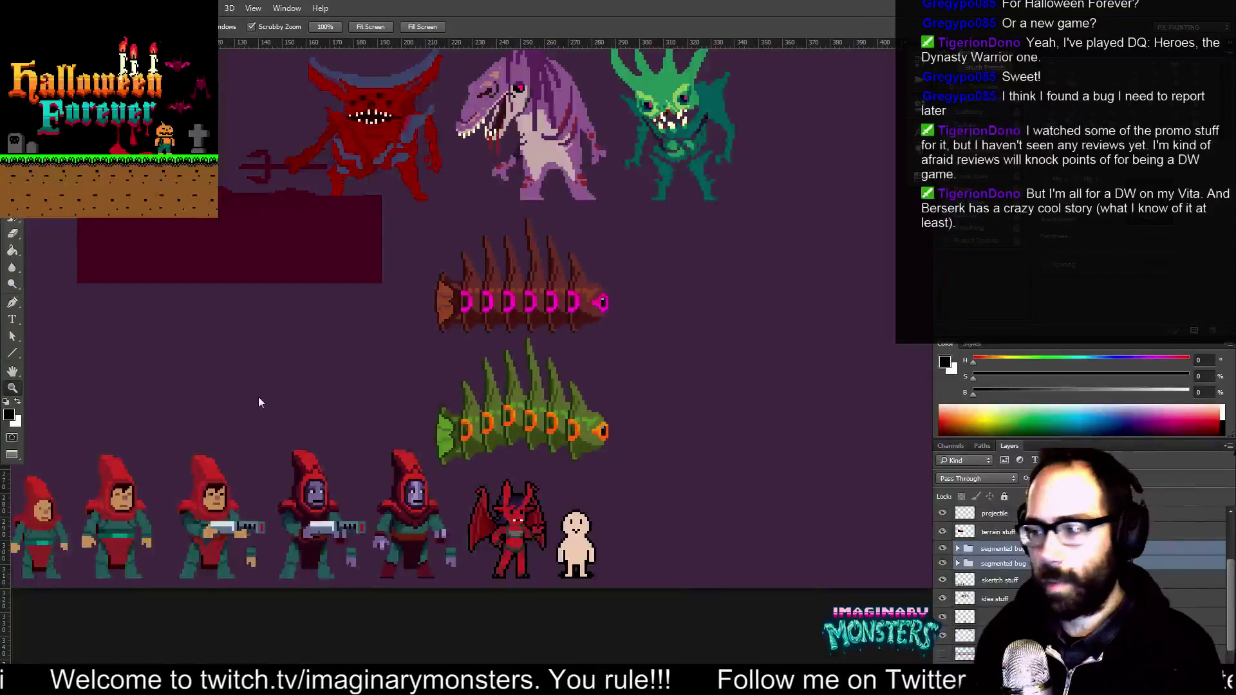
pyautogui.press('space')
pyautogui.moveTo(550, 385); pyautogui.dragTo(380, 426)
pyautogui.moveTo(644, 330); pyautogui.dragTo(577, 378)
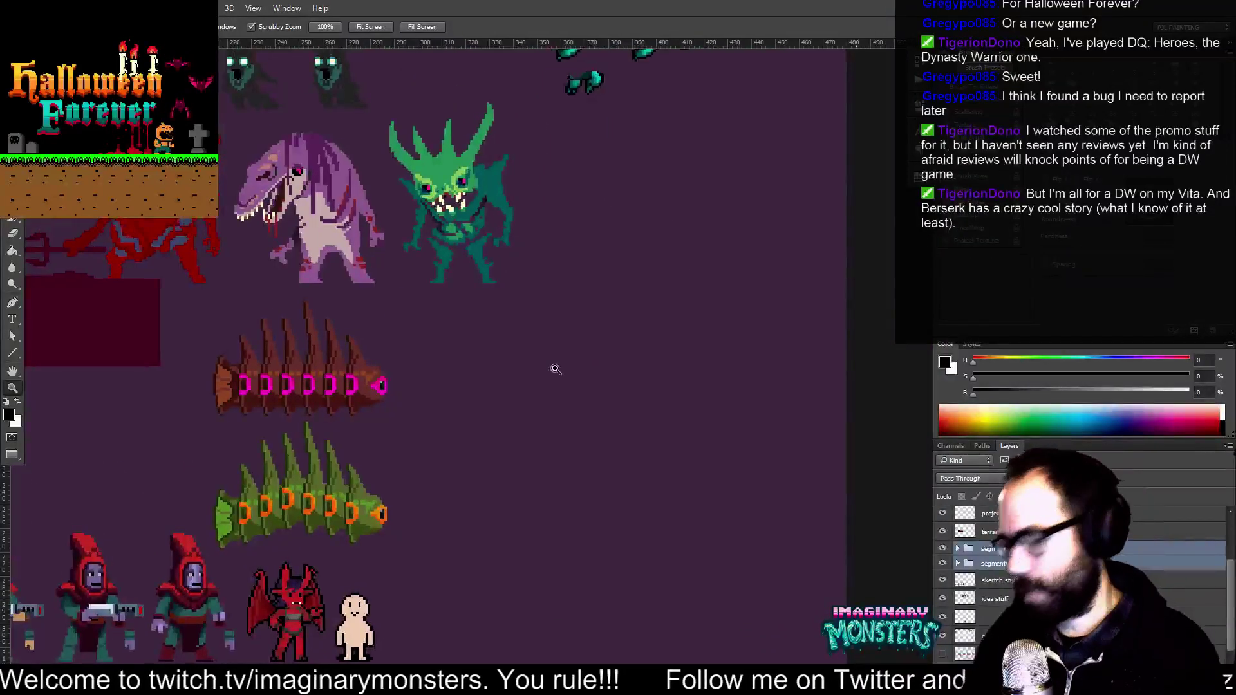
pyautogui.press('space')
pyautogui.moveTo(574, 320); pyautogui.dragTo(600, 289)
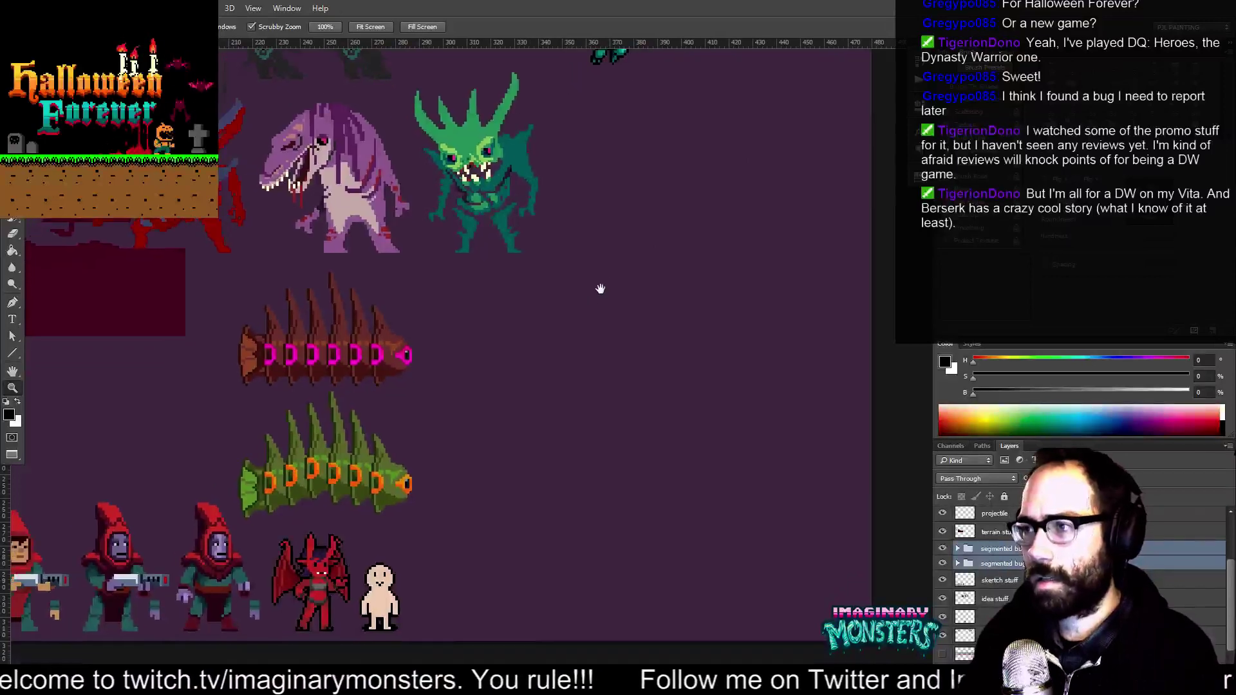
# Switch to iTunes, dismiss the podcast sync warning and return to the sprite sheet in Photoshop
pyautogui.hotkey('alt', 'Tab')
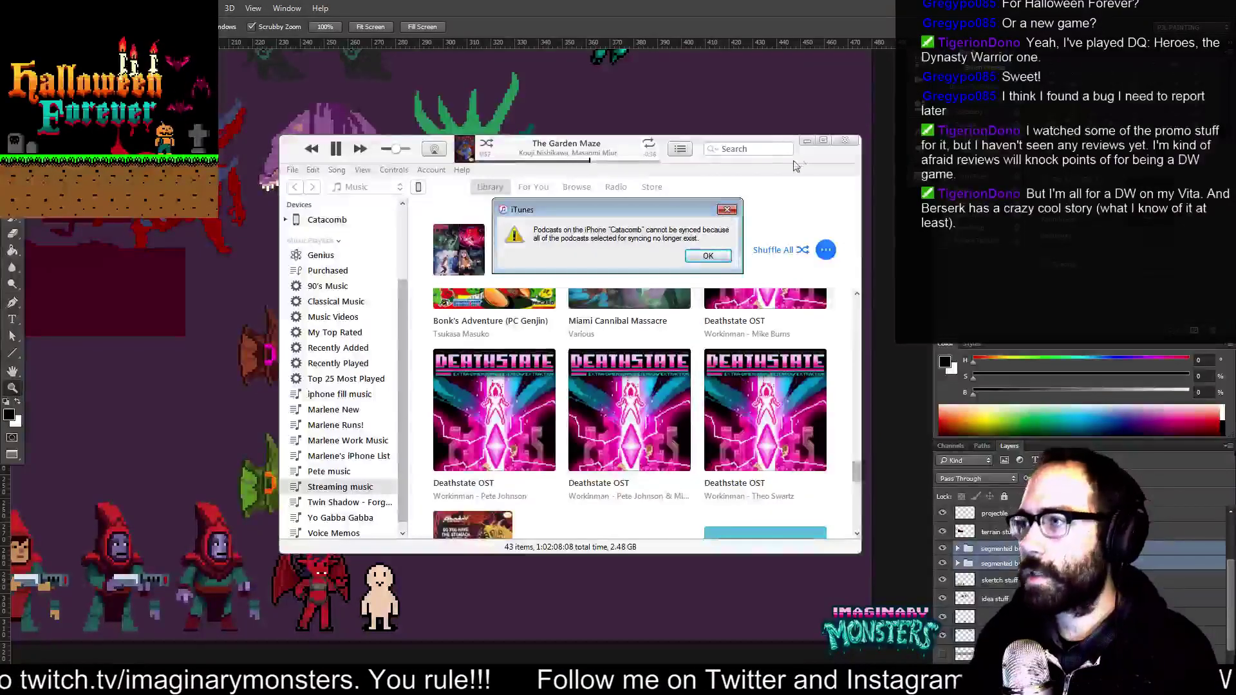
pyautogui.click(325, 219)
pyautogui.click(708, 256)
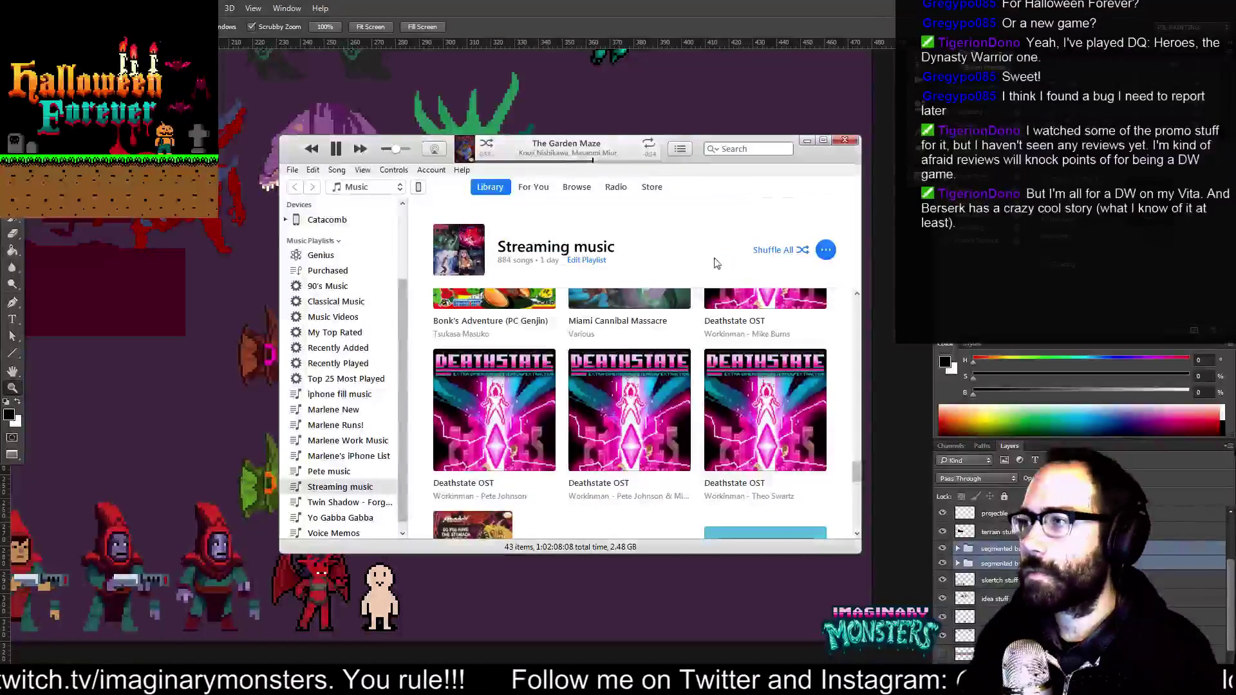
pyautogui.moveTo(799, 155); pyautogui.dragTo(330, 211)
pyautogui.click(335, 191)
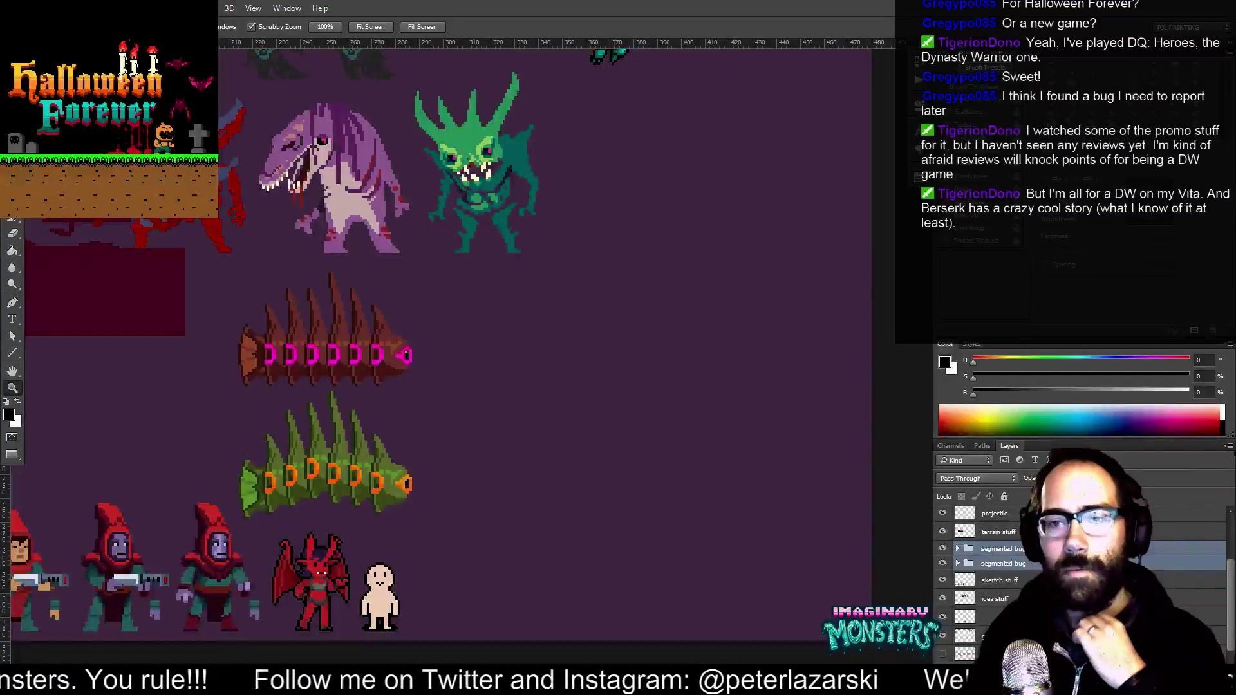
# Select the layer holding the teal gargoyle frames and show the grid over the sprite sheet
pyautogui.moveTo(627, 257); pyautogui.dragTo(544, 390)
pyautogui.moveTo(647, 299); pyautogui.dragTo(575, 435)
pyautogui.moveTo(486, 293); pyautogui.dragTo(525, 283)
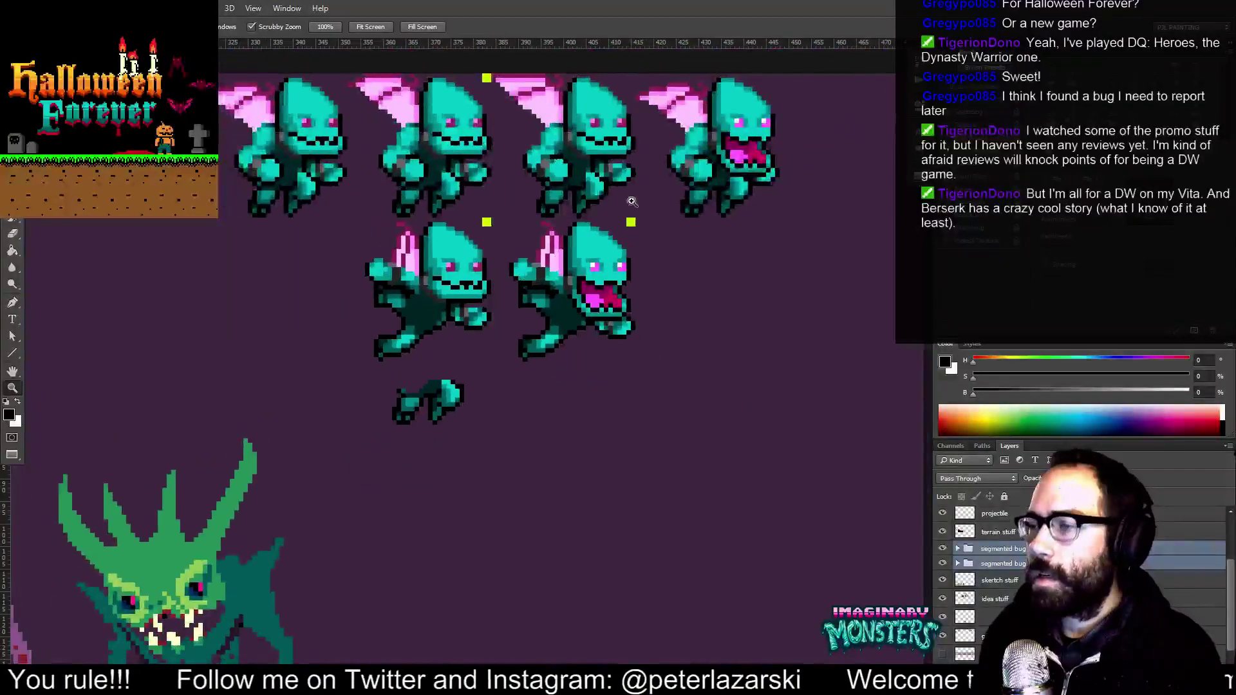
pyautogui.moveTo(644, 263); pyautogui.dragTo(577, 289)
pyautogui.press('v')
pyautogui.click(425, 336)
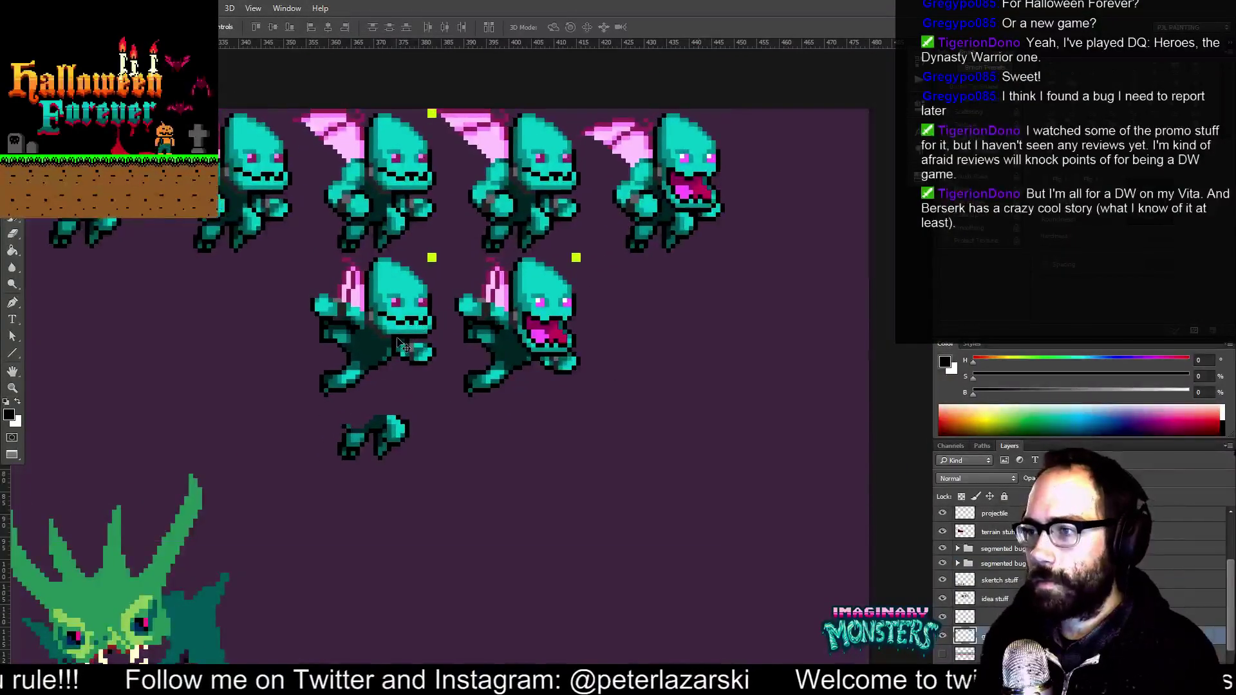
pyautogui.hotkey('ctrl', "'")
pyautogui.moveTo(555, 362)
pyautogui.mouseDown()
pyautogui.moveTo(572, 386)
pyautogui.moveTo(538, 399)
pyautogui.mouseUp()
pyautogui.press('b')
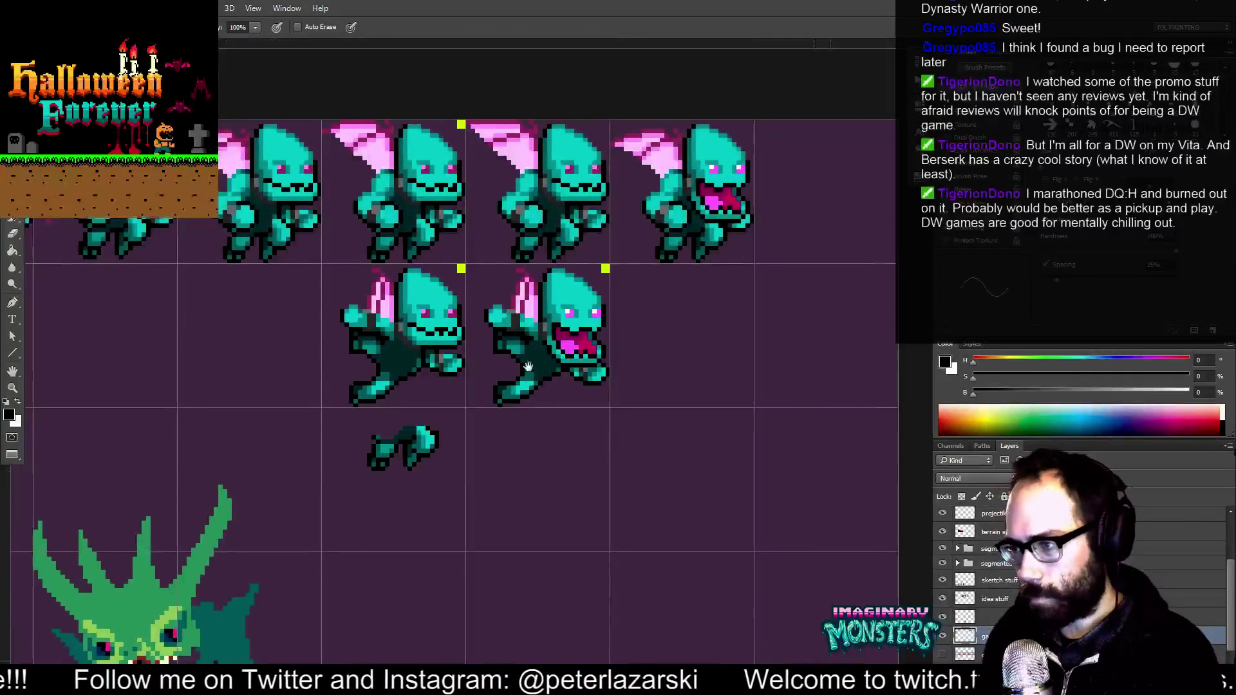
pyautogui.press('z')
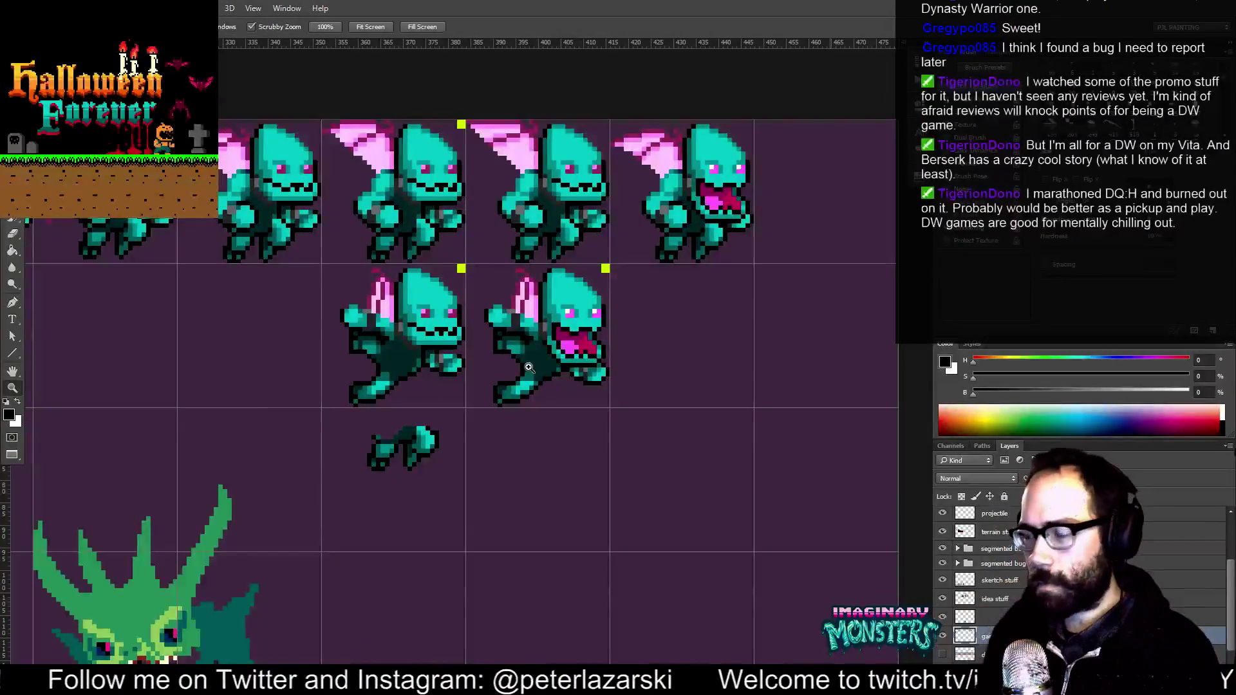
pyautogui.moveTo(457, 373); pyautogui.dragTo(479, 320)
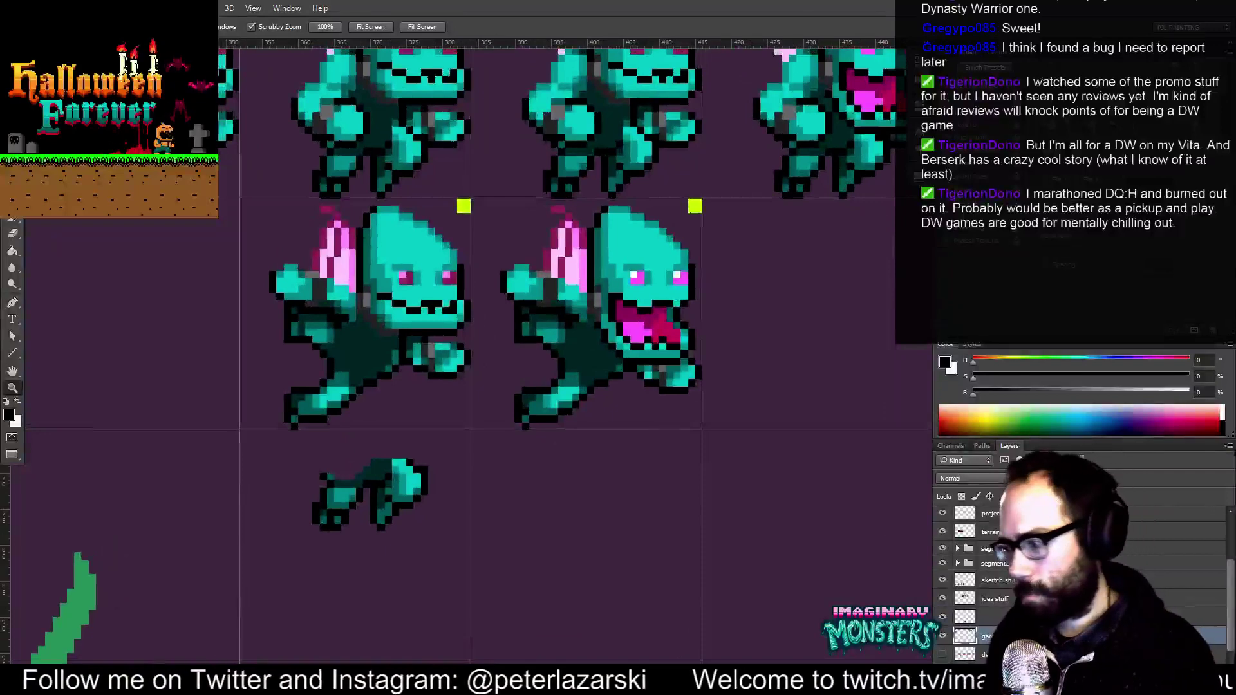
# Show the hidden black background layer and fill it with a muted purple-grey swatch (H 258, S 13, B 72)
pyautogui.moveTo(1233, 617); pyautogui.dragTo(1230, 644)
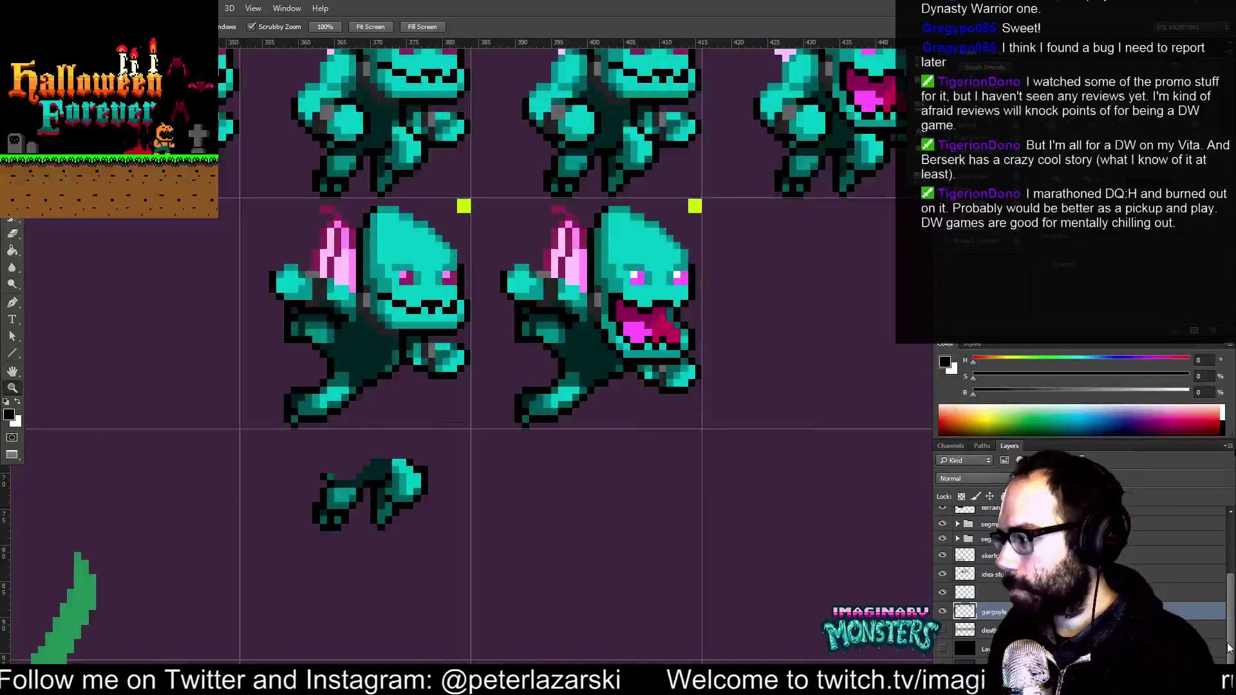
pyautogui.click(942, 648)
pyautogui.click(977, 651)
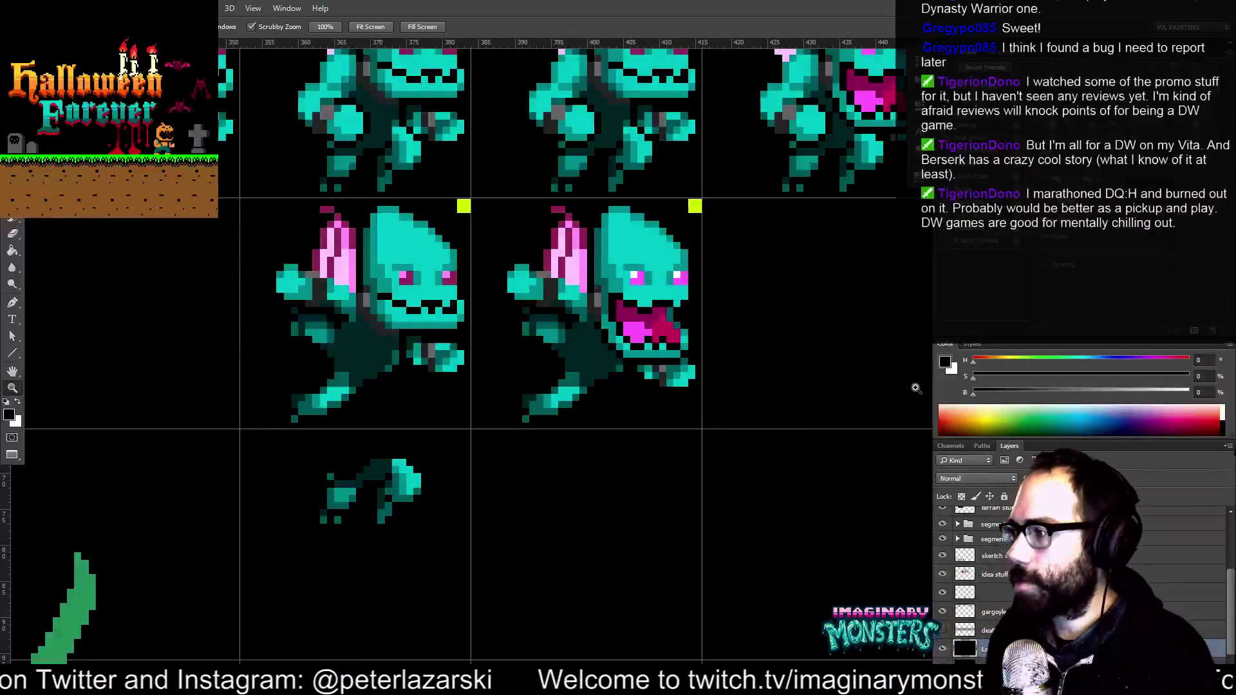
pyautogui.click(919, 177)
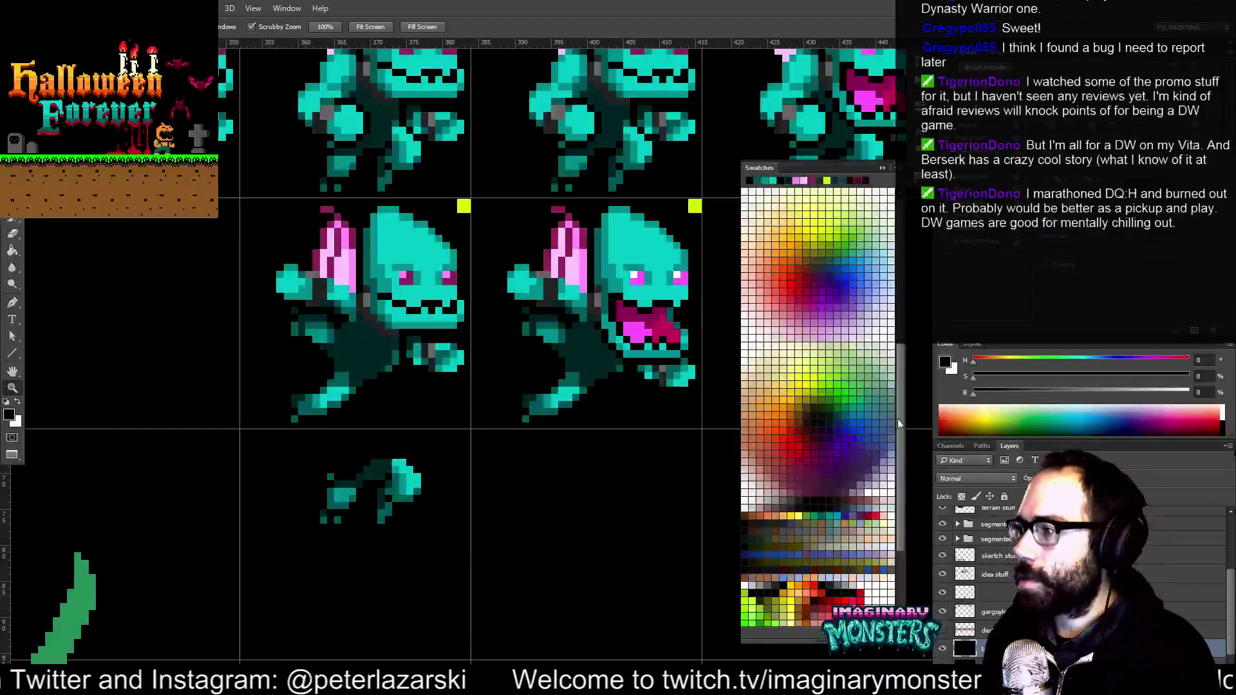
pyautogui.moveTo(903, 454); pyautogui.dragTo(904, 480)
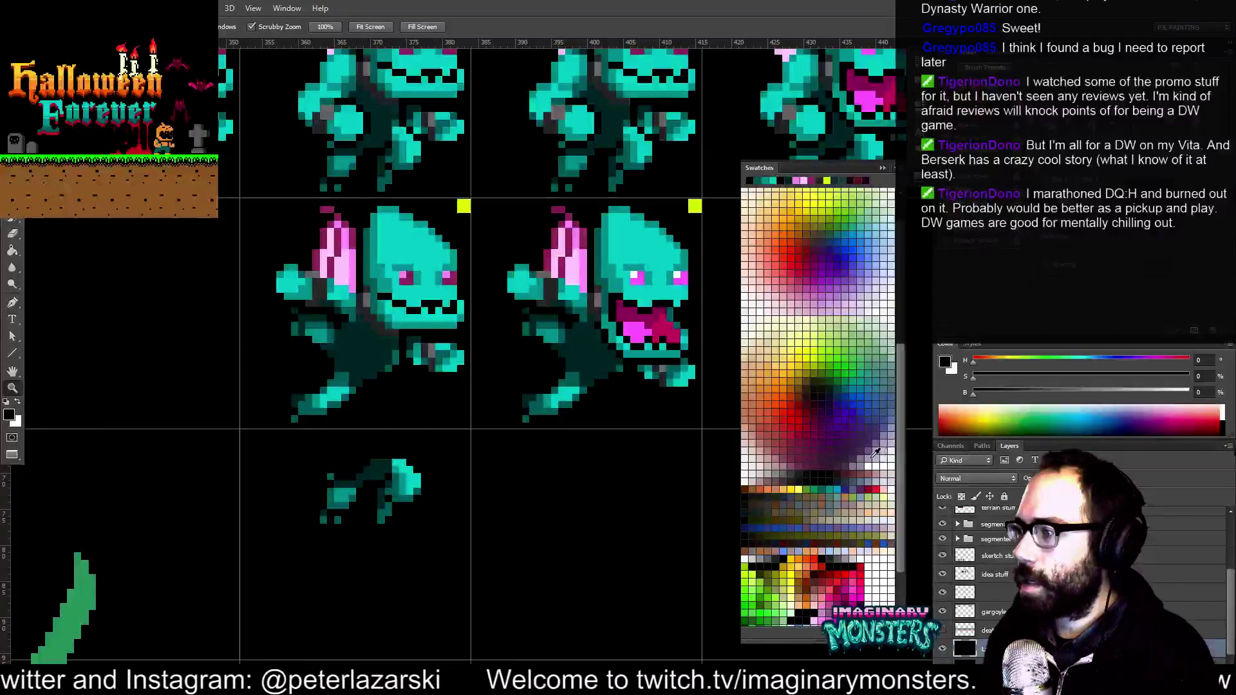
pyautogui.click(876, 454)
pyautogui.press('g')
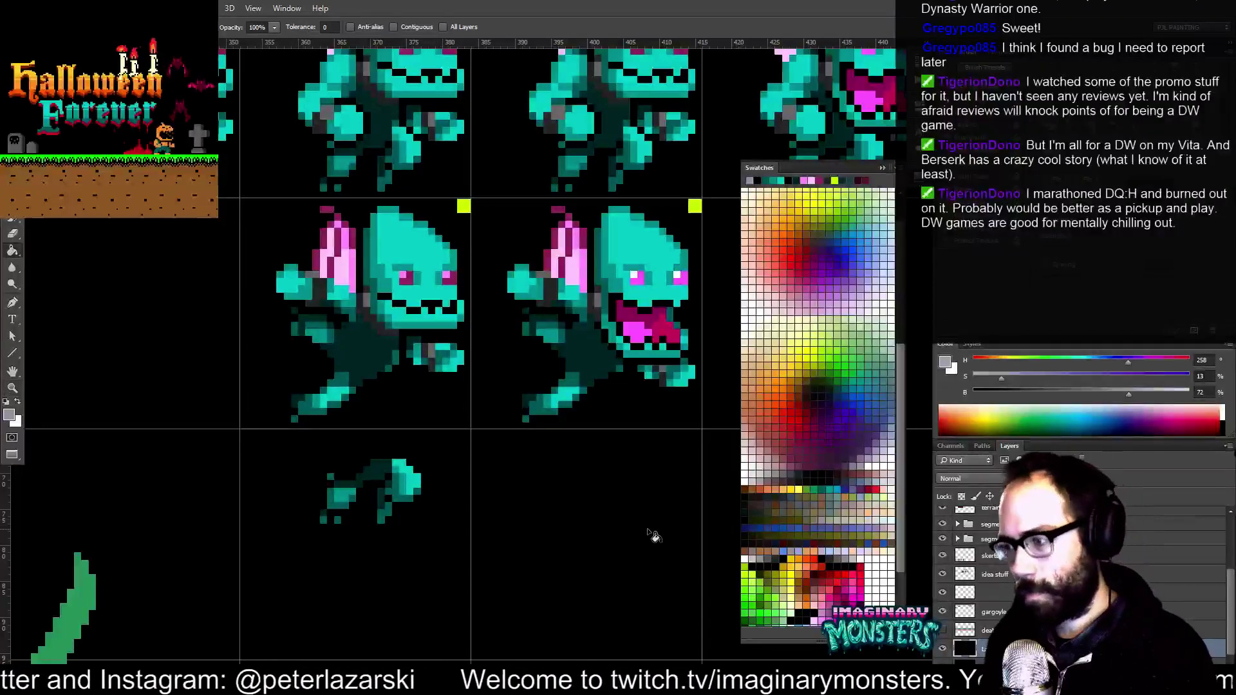
pyautogui.click(652, 535)
pyautogui.moveTo(509, 384); pyautogui.dragTo(541, 414)
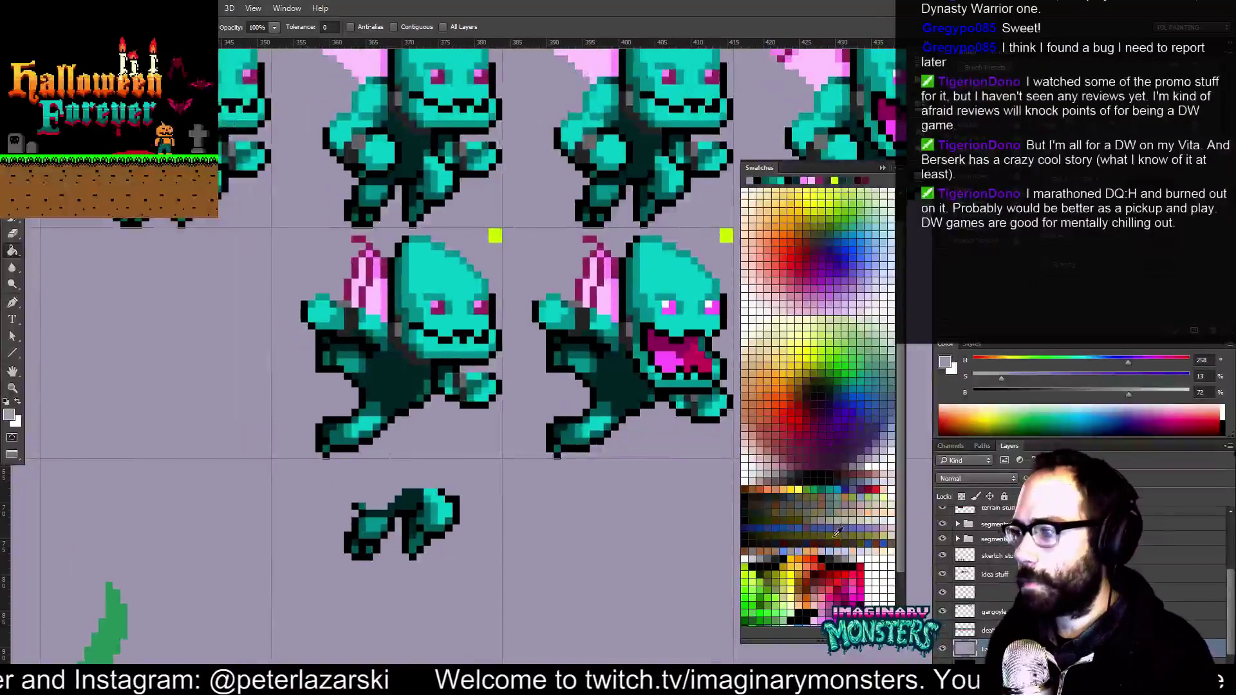
# Try a neutral grey (B 60) and a light blue-grey (H 215, S 11, B 80) as background layer fills
pyautogui.click(767, 555)
pyautogui.click(637, 573)
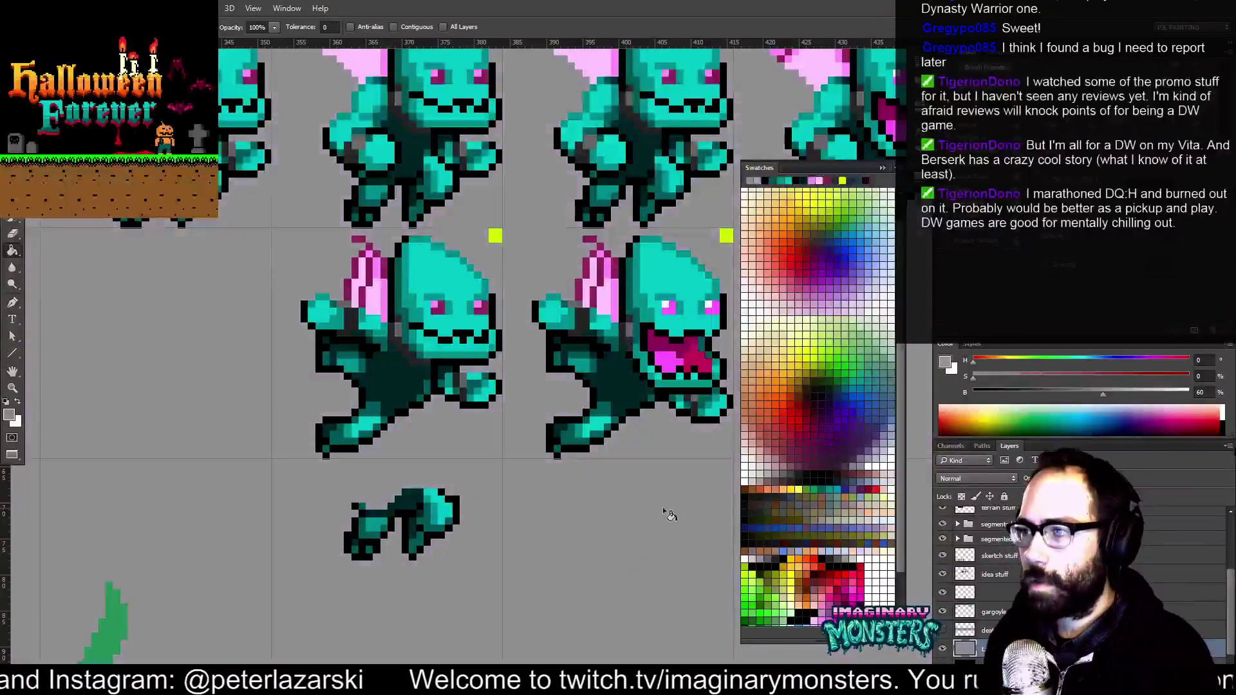
pyautogui.click(822, 488)
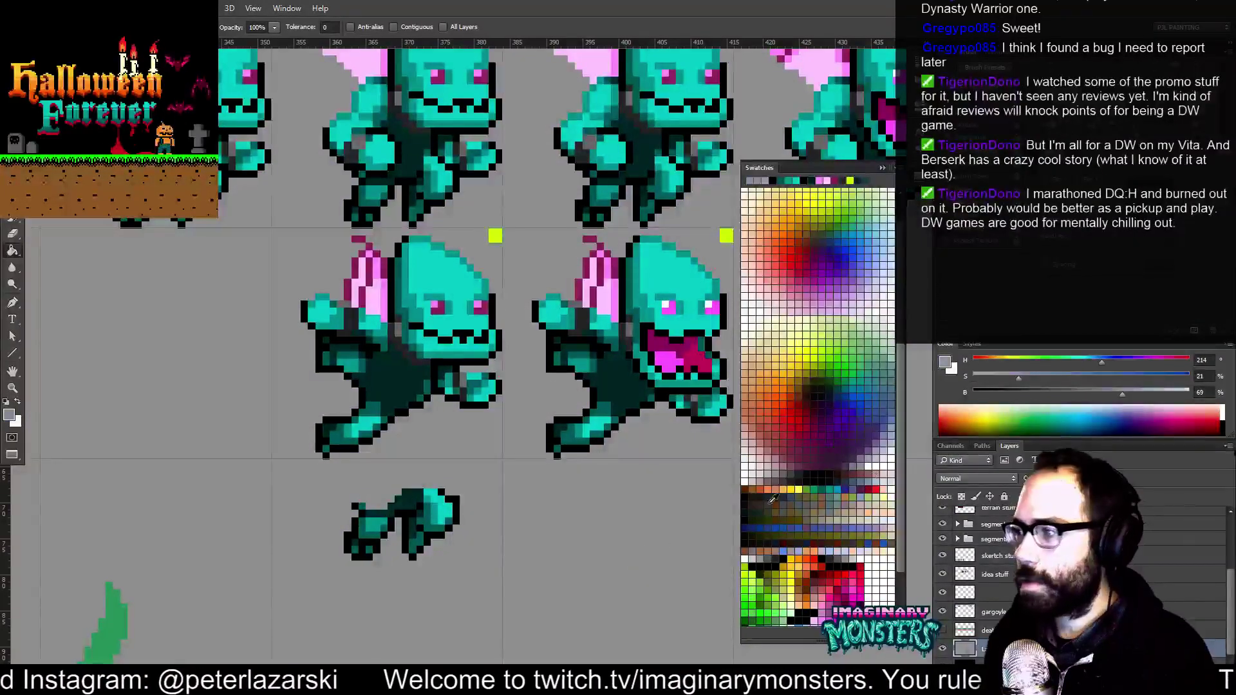
pyautogui.moveTo(628, 550); pyautogui.dragTo(645, 588)
pyautogui.click(874, 481)
pyautogui.click(617, 545)
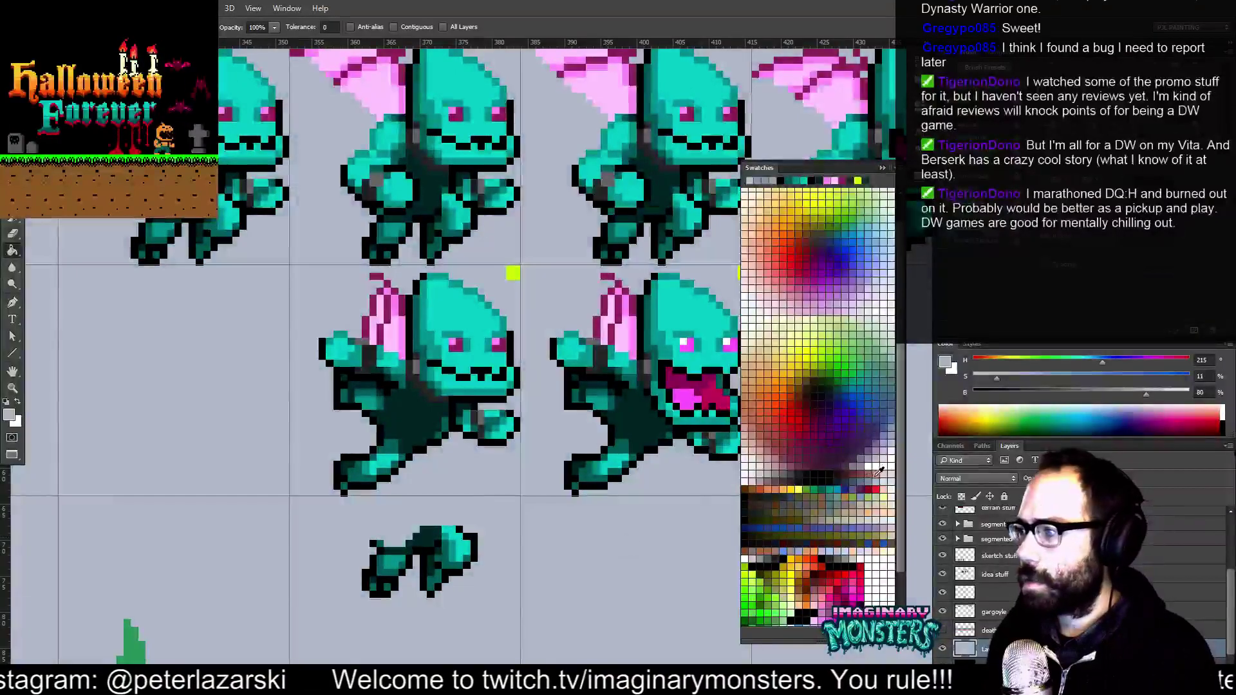
# Fill the background layer with a dusty pink swatch (H 0, S 12, B 73) and open its layer name for editing
pyautogui.click(766, 477)
pyautogui.click(633, 579)
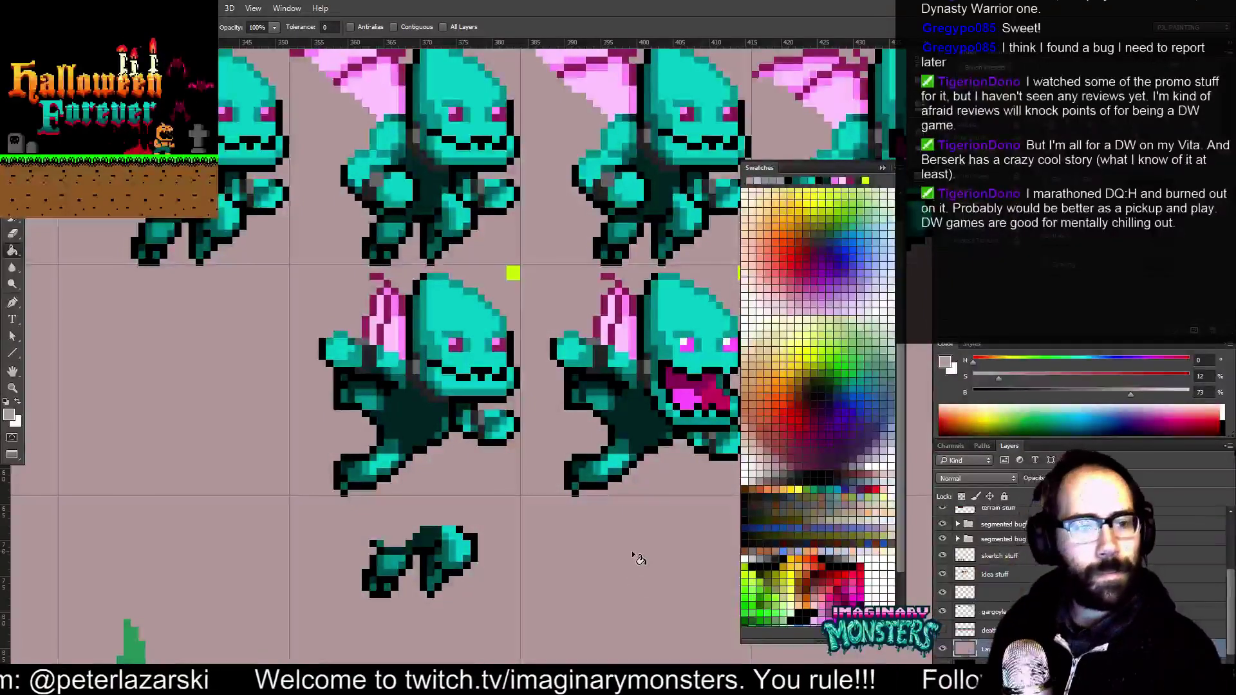
pyautogui.click(755, 169)
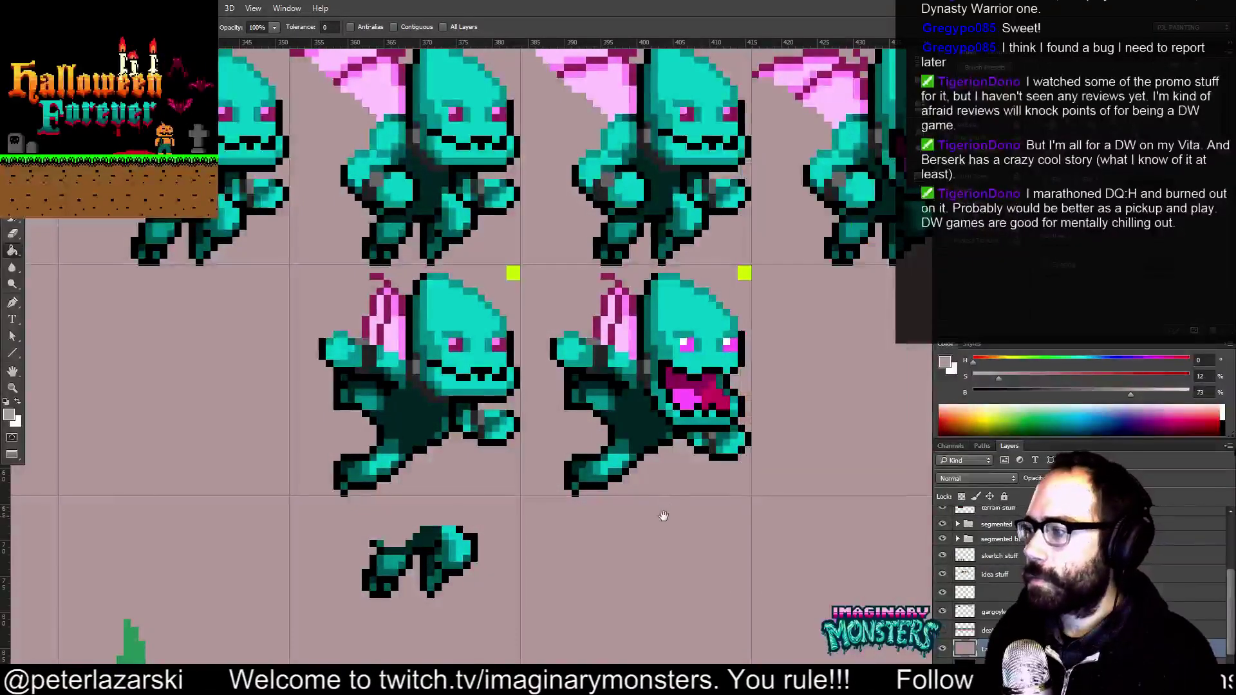
pyautogui.moveTo(746, 546); pyautogui.dragTo(751, 498)
pyautogui.doubleClick(988, 650)
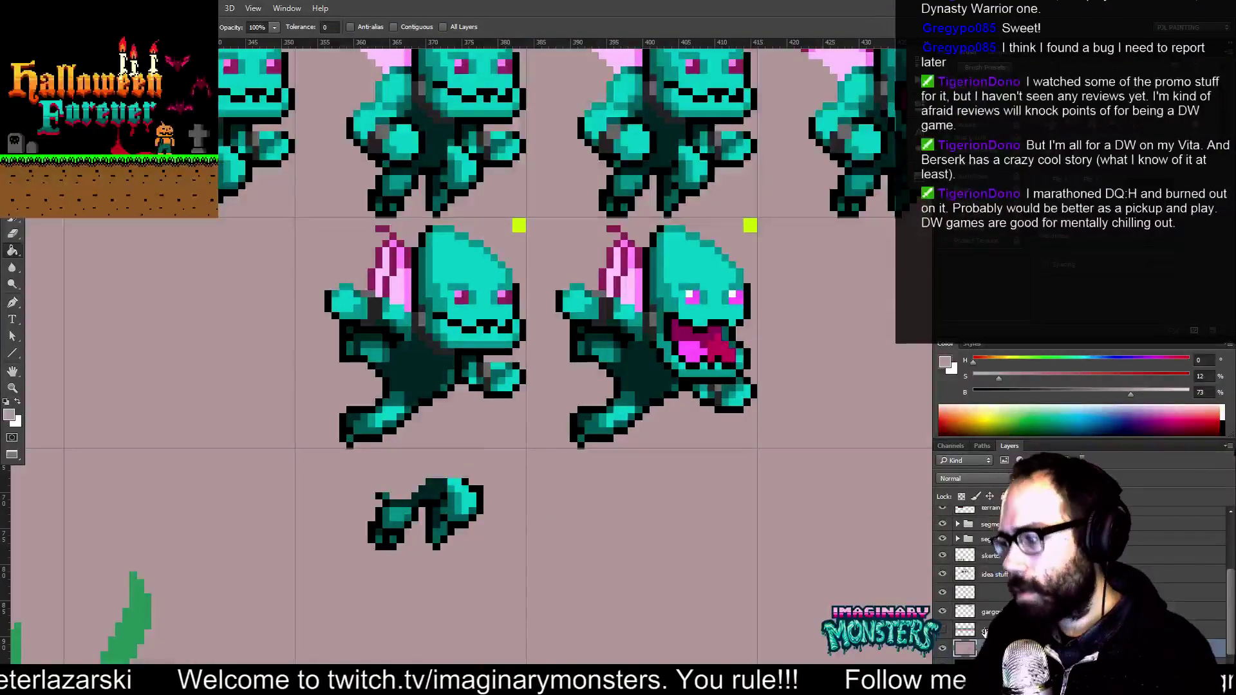
# Pick the Lasso tool and make the gargoyle layer active by selecting it from the closed-mouth gargoyle in the second row
pyautogui.moveTo(606, 336); pyautogui.dragTo(559, 338)
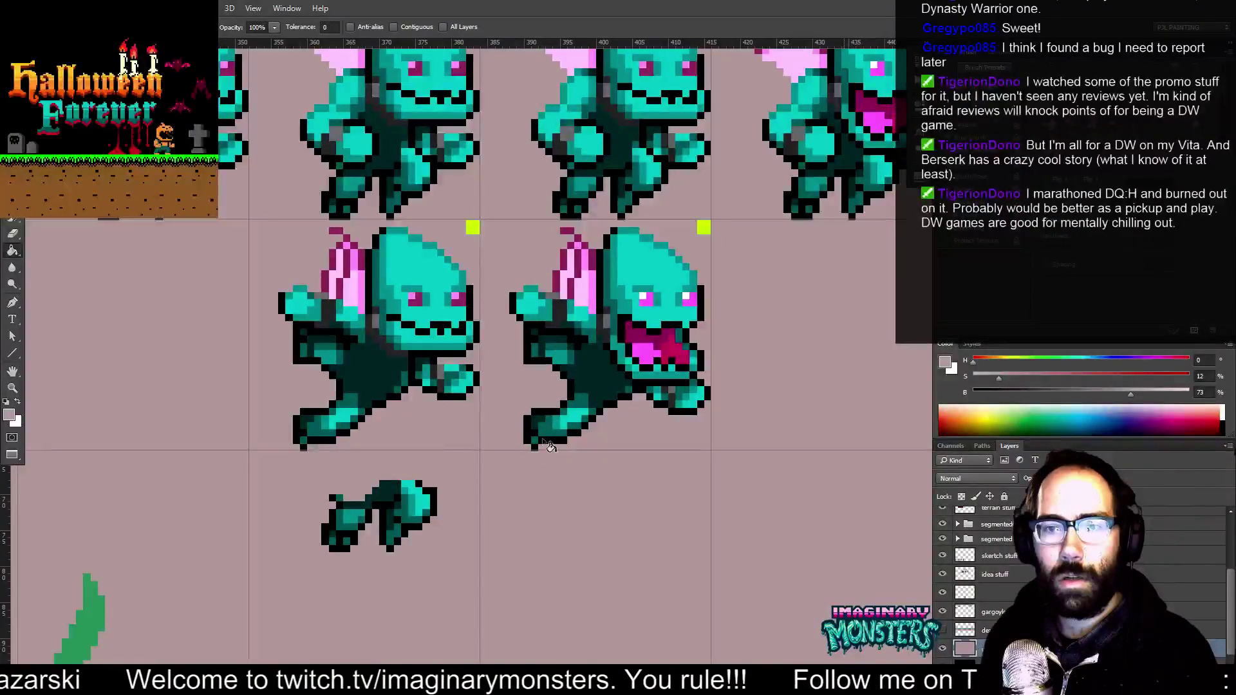
pyautogui.press('b')
pyautogui.hscroll(1, 411, 327)
pyautogui.press('l')
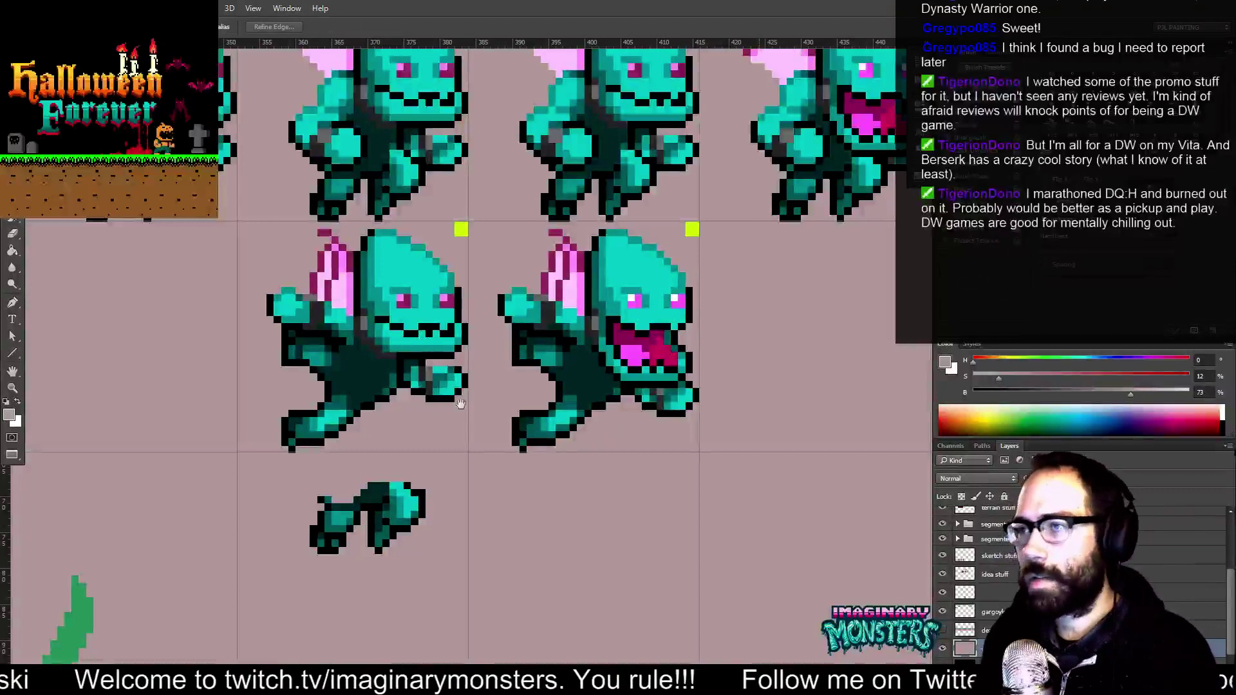
pyautogui.moveTo(445, 382); pyautogui.dragTo(468, 416)
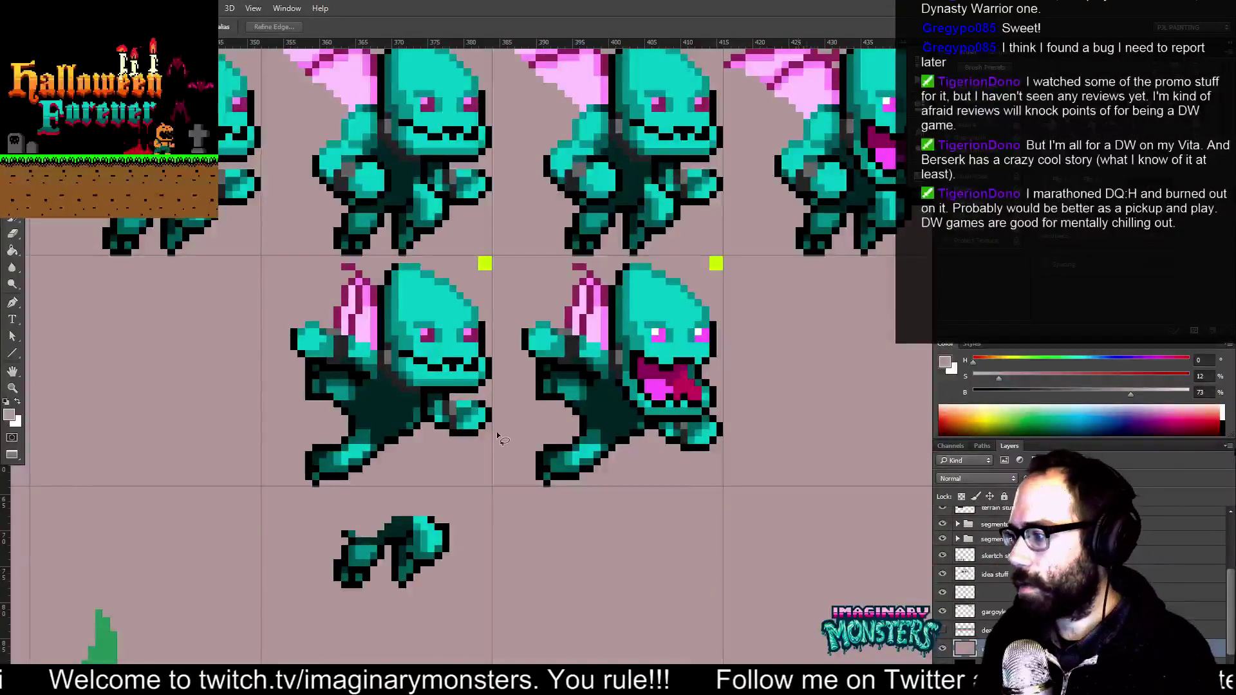
pyautogui.keyDown('ctrl'); pyautogui.click(450, 363); pyautogui.keyUp('ctrl')
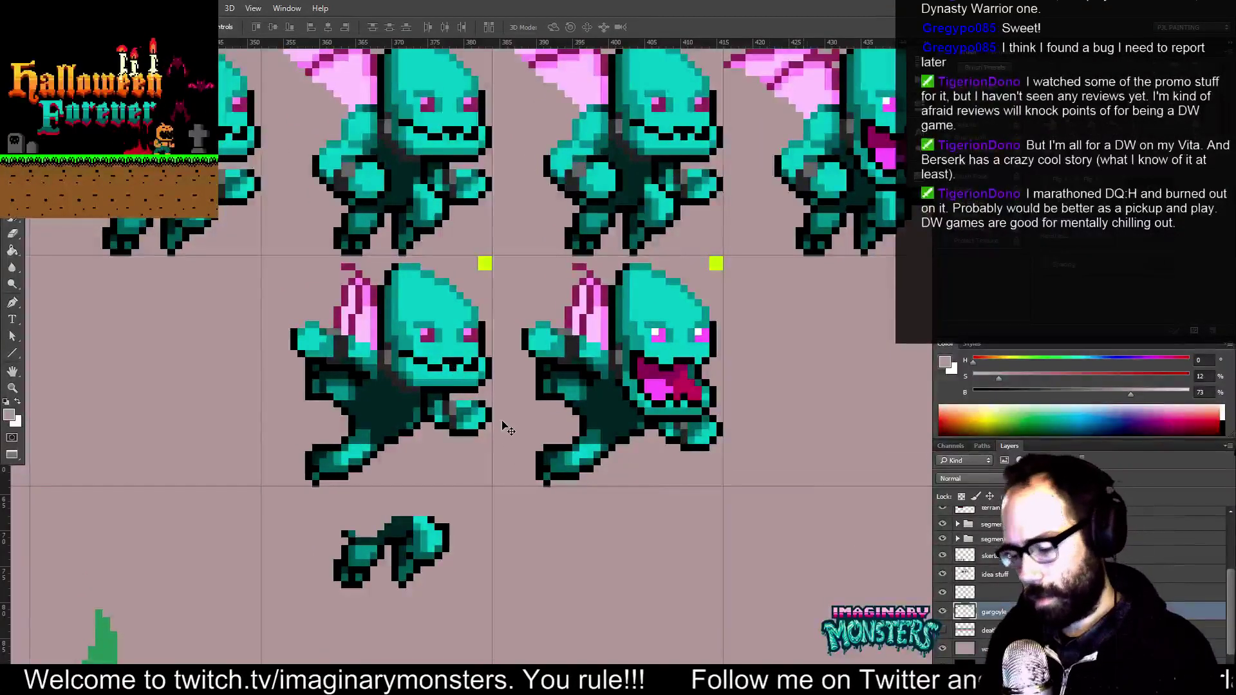
# Select the front hand of the closed-mouth gargoyle in the second row, nudge it down one pixel, and deselect
pyautogui.moveTo(474, 449)
pyautogui.mouseDown()
pyautogui.moveTo(499, 433)
pyautogui.moveTo(508, 409)
pyautogui.moveTo(442, 396)
pyautogui.moveTo(430, 425)
pyautogui.moveTo(453, 457)
pyautogui.moveTo(479, 448)
pyautogui.mouseUp()
pyautogui.press('v')
pyautogui.press('Down')
pyautogui.hotkey('ctrl', 'd')
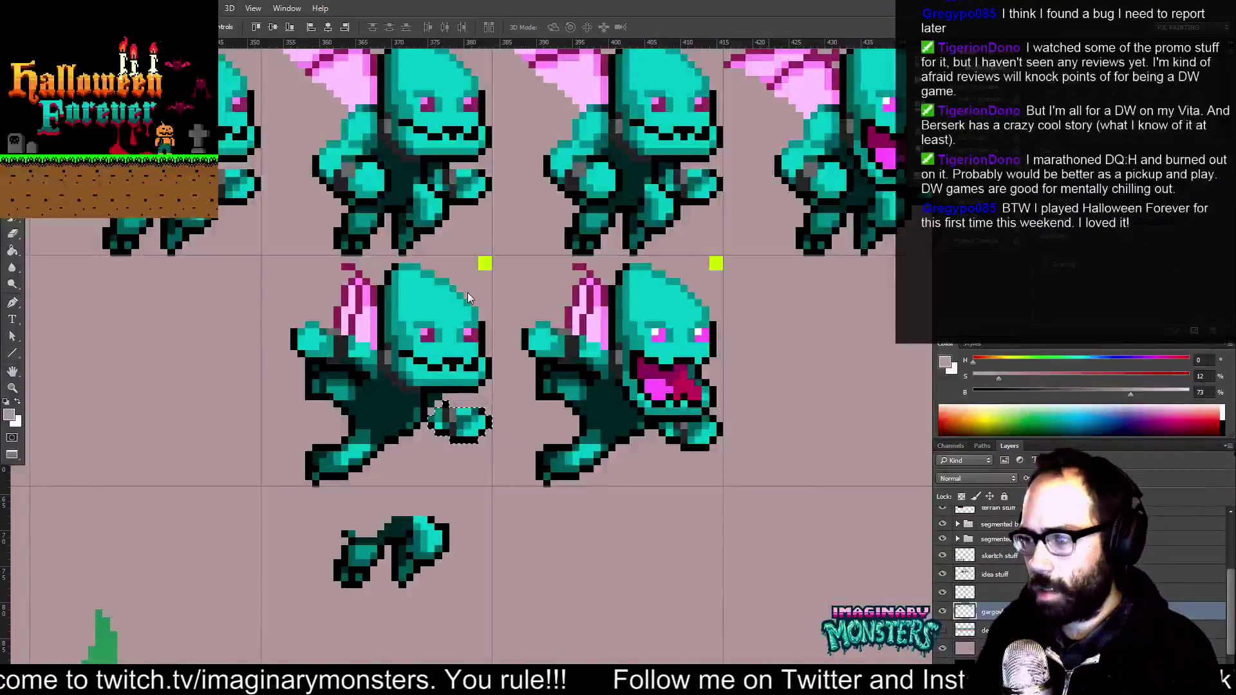
# Touch up the closed-mouth gargoyle's front arm with pencil pixels in sampled black and dark teal (H 180, S 100, B 40)
pyautogui.moveTo(467, 293); pyautogui.dragTo(496, 300)
pyautogui.press('b')
pyautogui.moveTo(463, 403); pyautogui.dragTo(470, 414)
pyautogui.keyDown('alt'); pyautogui.click(471, 414); pyautogui.keyUp('alt')
pyautogui.click(476, 414)
pyautogui.keyDown('alt'); pyautogui.click(486, 409); pyautogui.keyUp('alt')
pyautogui.click(486, 416)
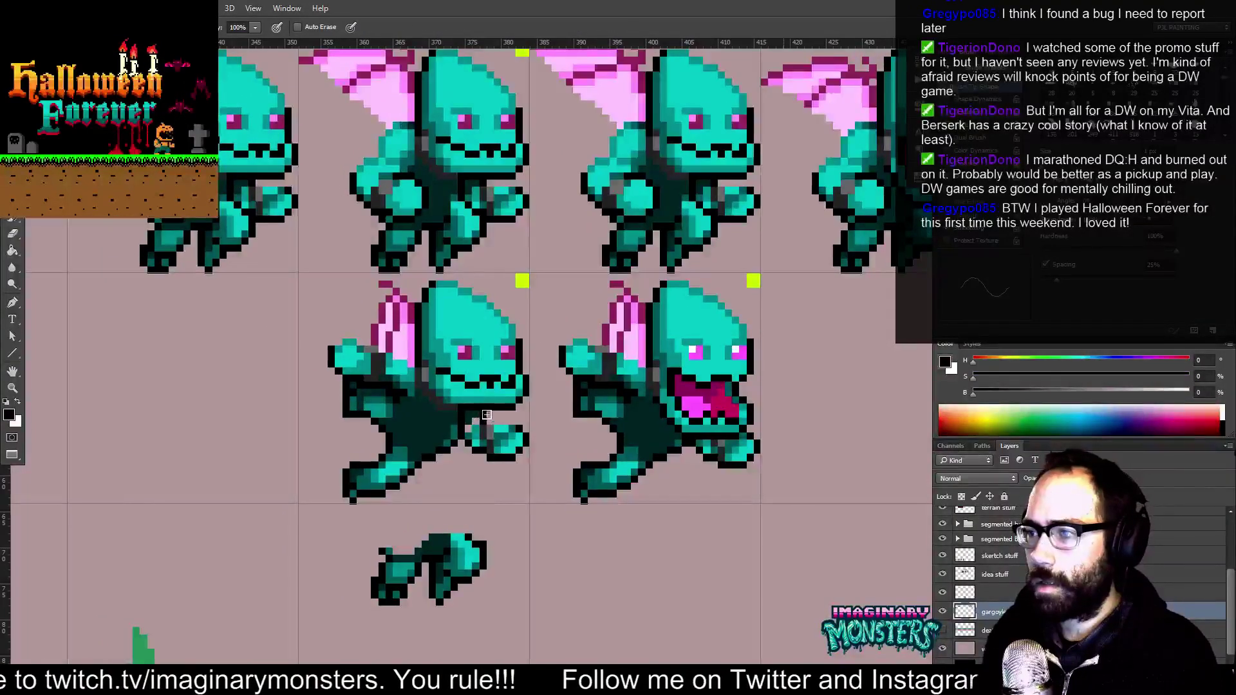
pyautogui.keyDown('alt'); pyautogui.click(471, 430); pyautogui.keyUp('alt')
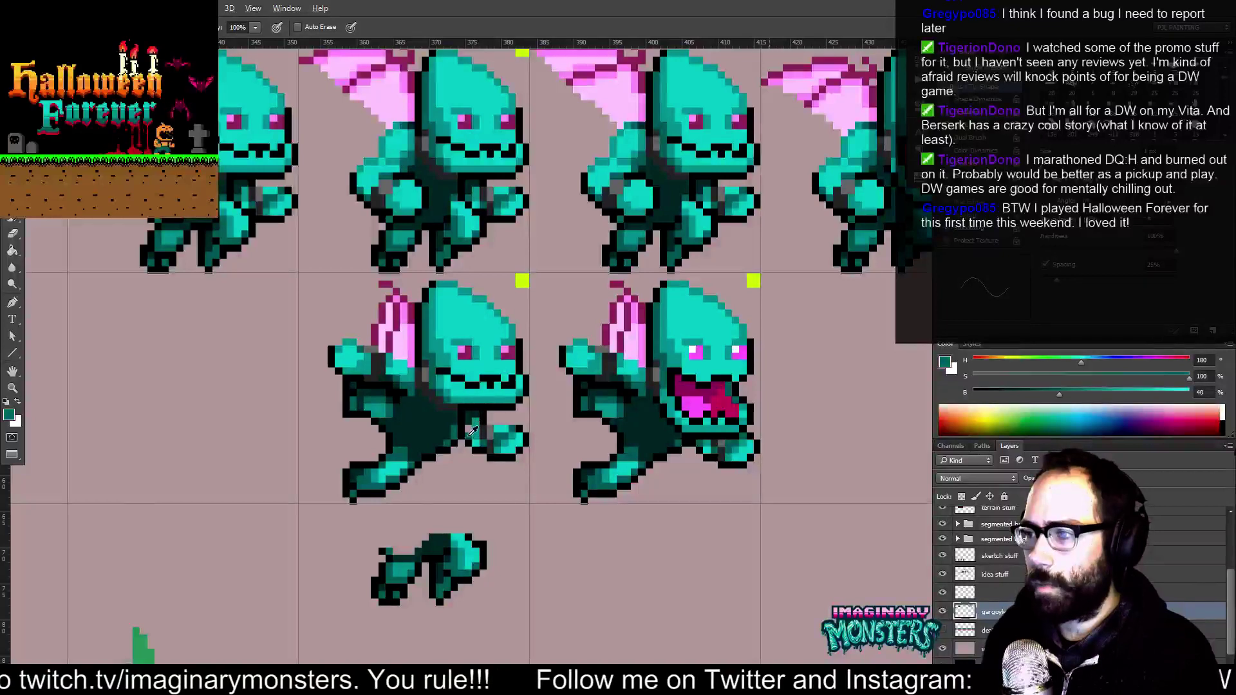
pyautogui.moveTo(504, 439); pyautogui.dragTo(554, 476)
pyautogui.keyDown('alt'); pyautogui.click(427, 438); pyautogui.keyUp('alt')
pyautogui.keyDown('alt'); pyautogui.click(413, 444); pyautogui.keyUp('alt')
pyautogui.moveTo(482, 460); pyautogui.dragTo(455, 461)
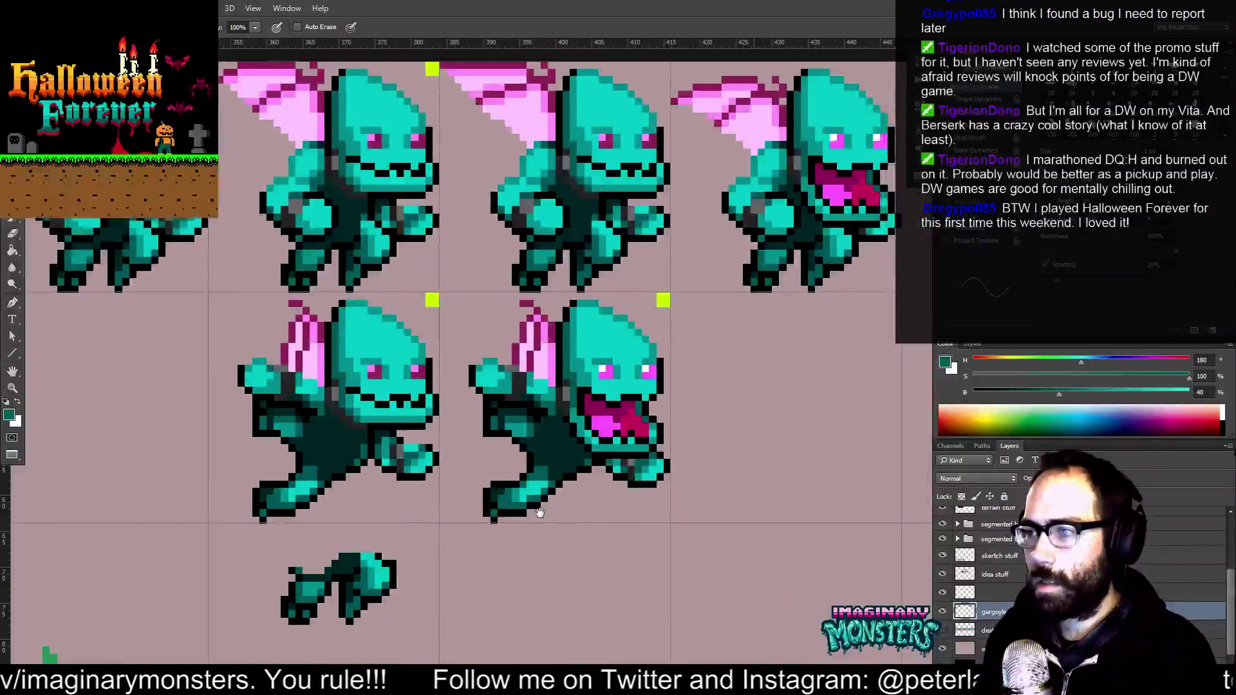
# Lasso the front hand of the open-mouth gargoyle in the second row, nudge it down one pixel, and deselect
pyautogui.moveTo(553, 531); pyautogui.dragTo(527, 507)
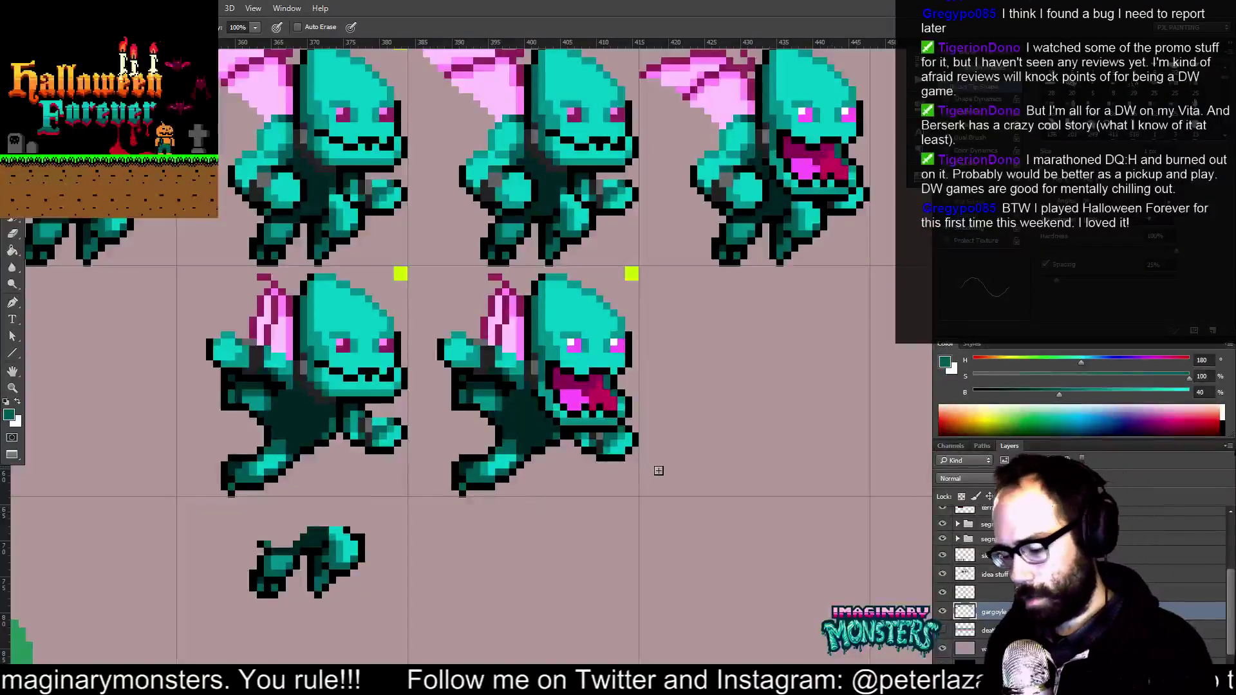
pyautogui.moveTo(633, 468)
pyautogui.mouseDown()
pyautogui.moveTo(634, 436)
pyautogui.moveTo(615, 437)
pyautogui.moveTo(575, 447)
pyautogui.moveTo(568, 477)
pyautogui.mouseUp()
pyautogui.press('v')
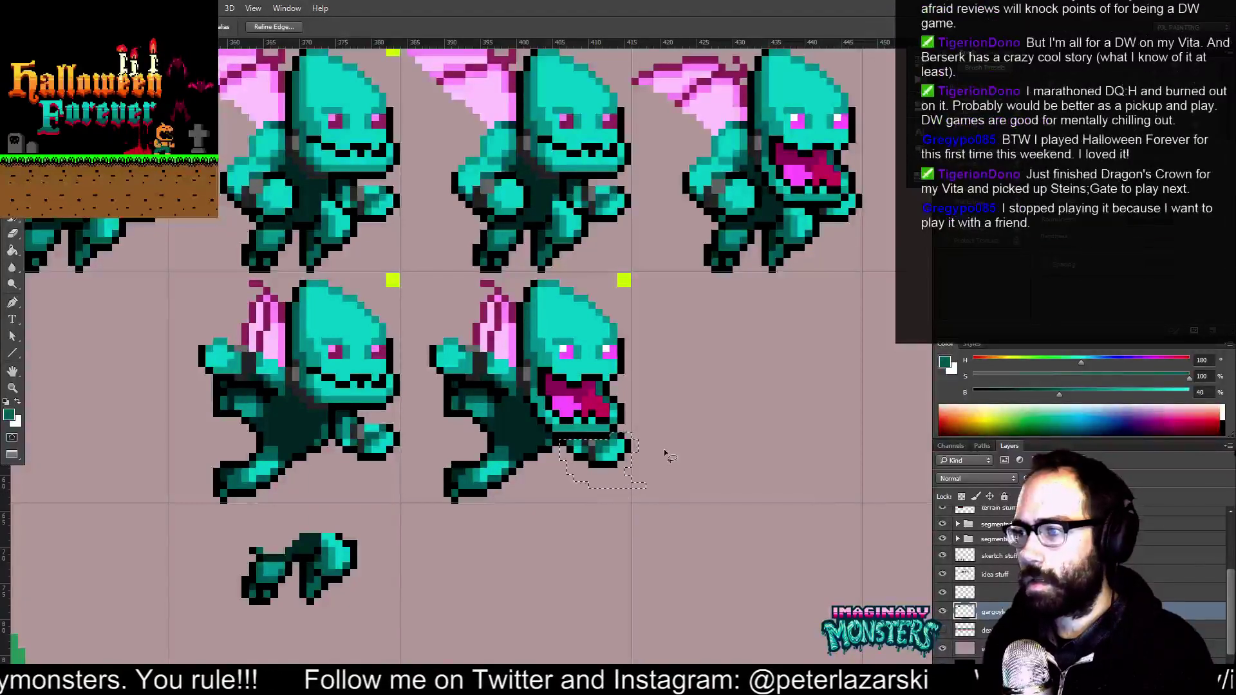
pyautogui.press('Down')
pyautogui.hotkey('ctrl', 'd')
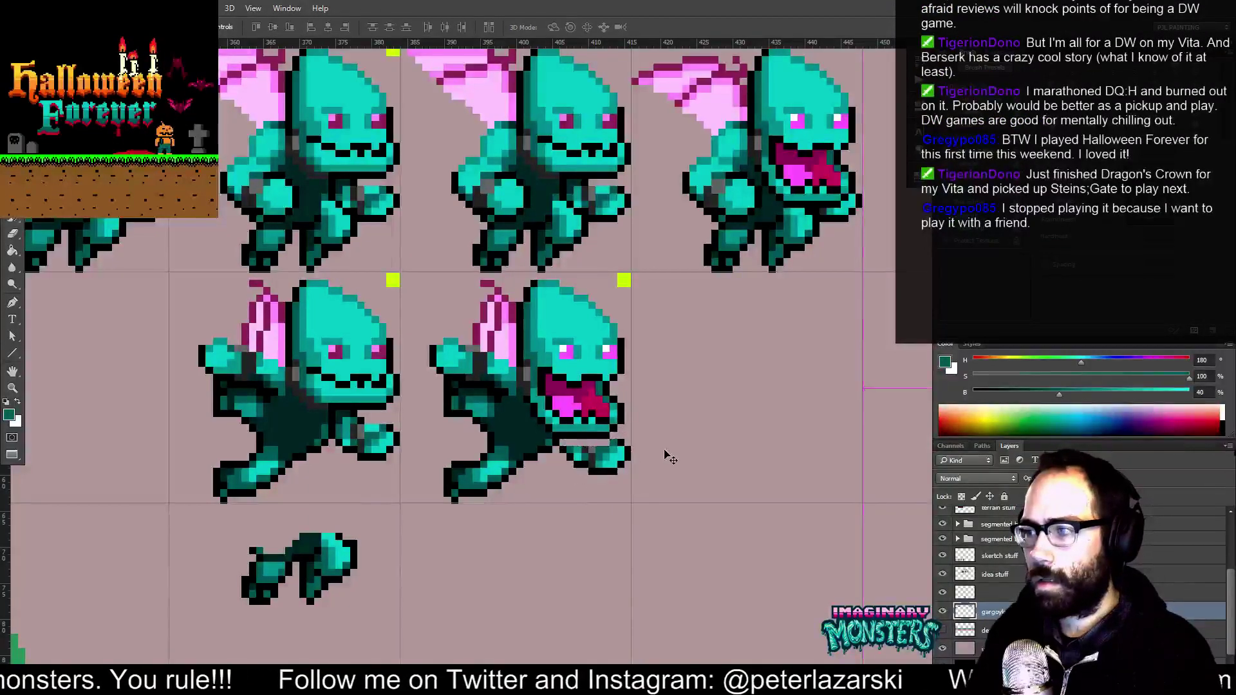
# Copy a strip of forearm pixels from the gargoyle directly above into the gap over the open-mouth gargoyle's front hand
pyautogui.press('m')
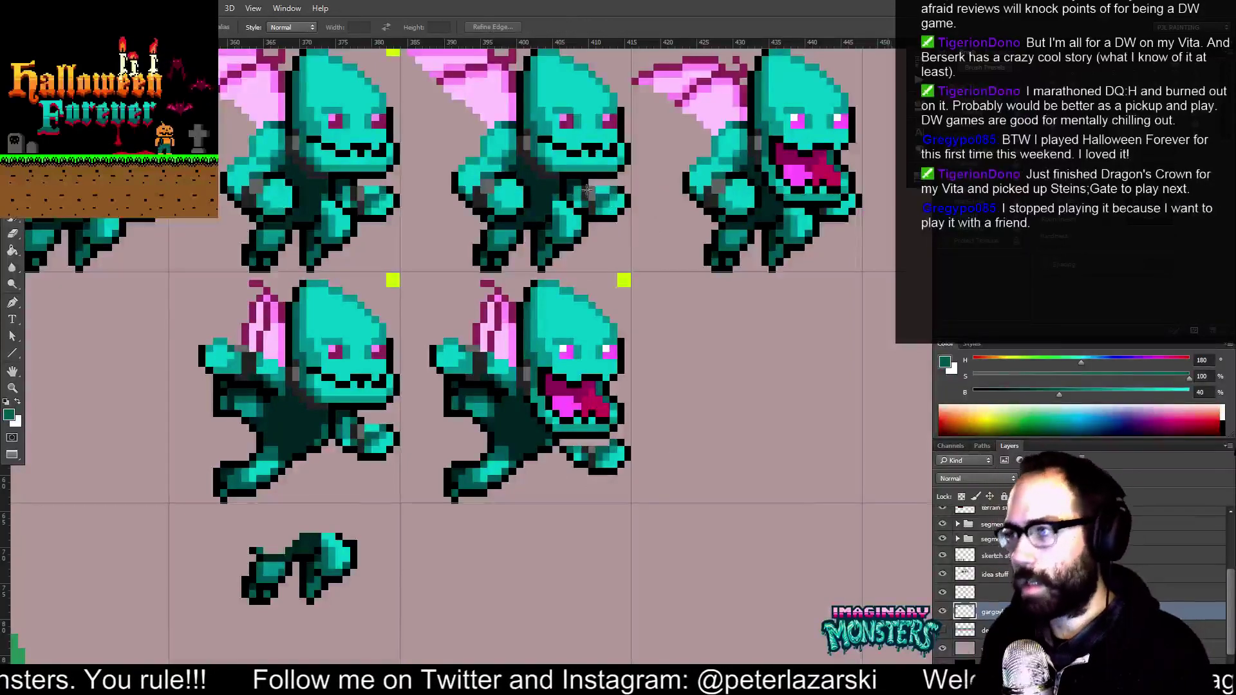
pyautogui.moveTo(574, 186); pyautogui.dragTo(623, 194)
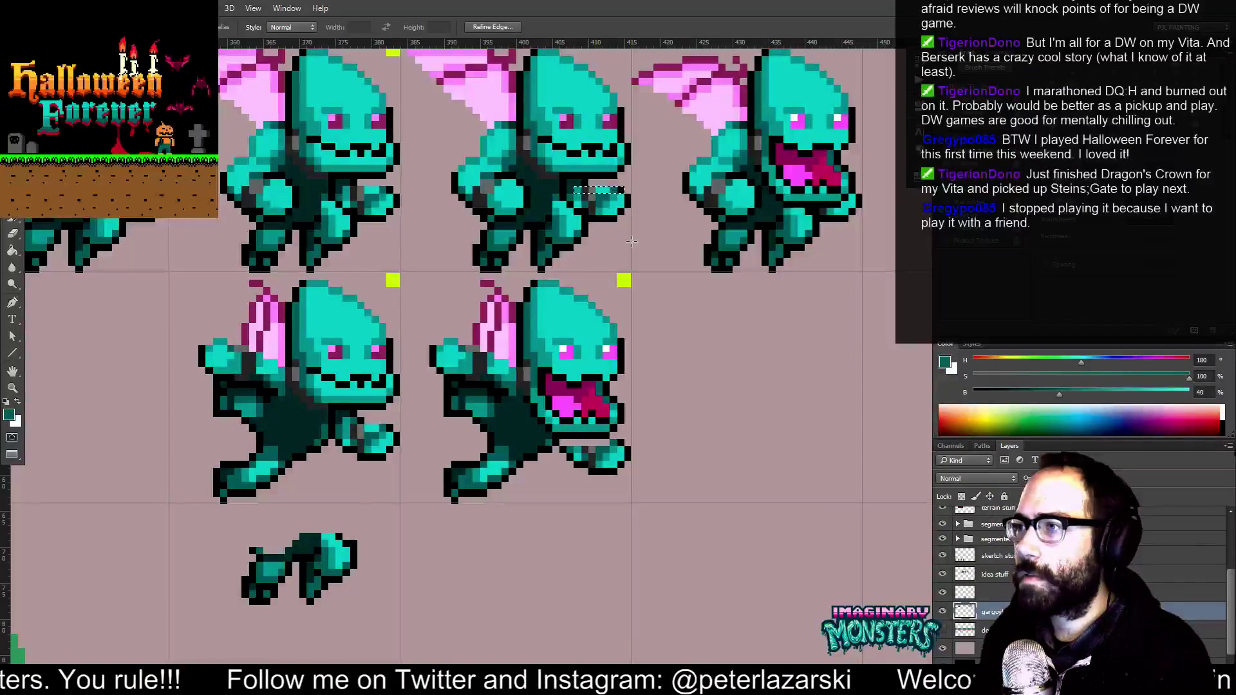
pyautogui.press('v')
pyautogui.moveTo(615, 228); pyautogui.dragTo(614, 481)
pyautogui.hotkey('ctrl', 'd')
# Touch up the open-mouth gargoyle's upper forearm with sampled teal shades (H 180, S 100, B 60 and B 40)
pyautogui.press('b')
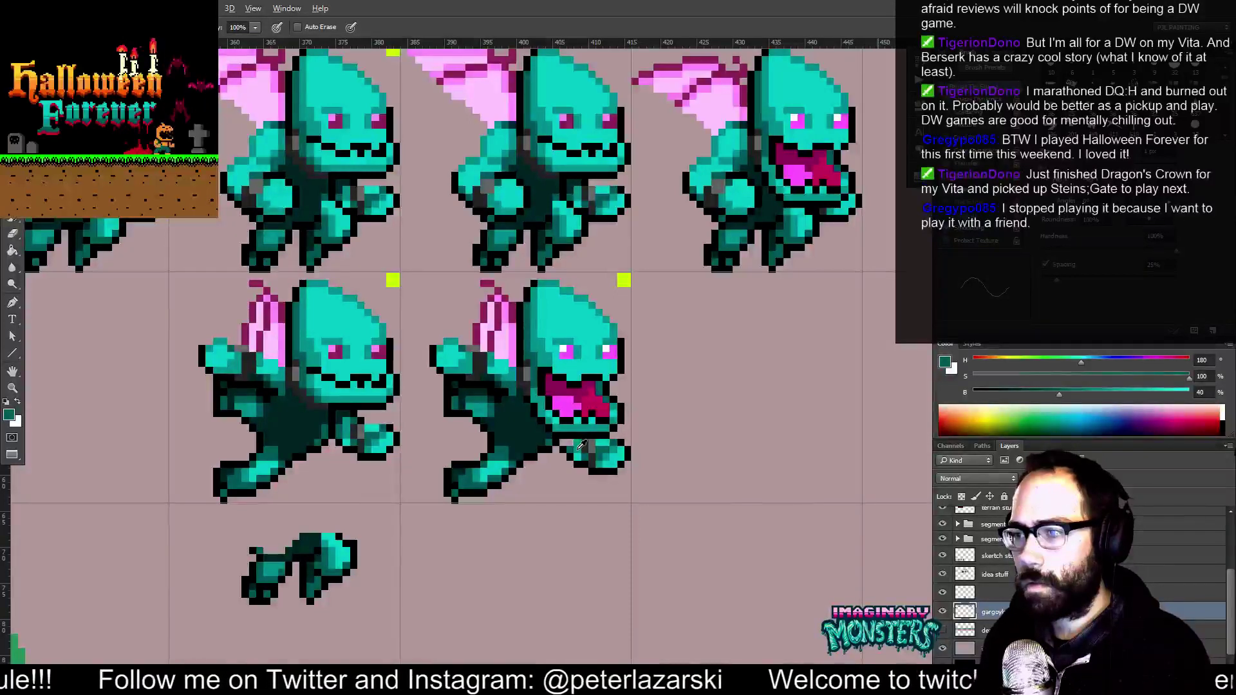
pyautogui.keyDown('alt'); pyautogui.click(577, 443); pyautogui.keyUp('alt')
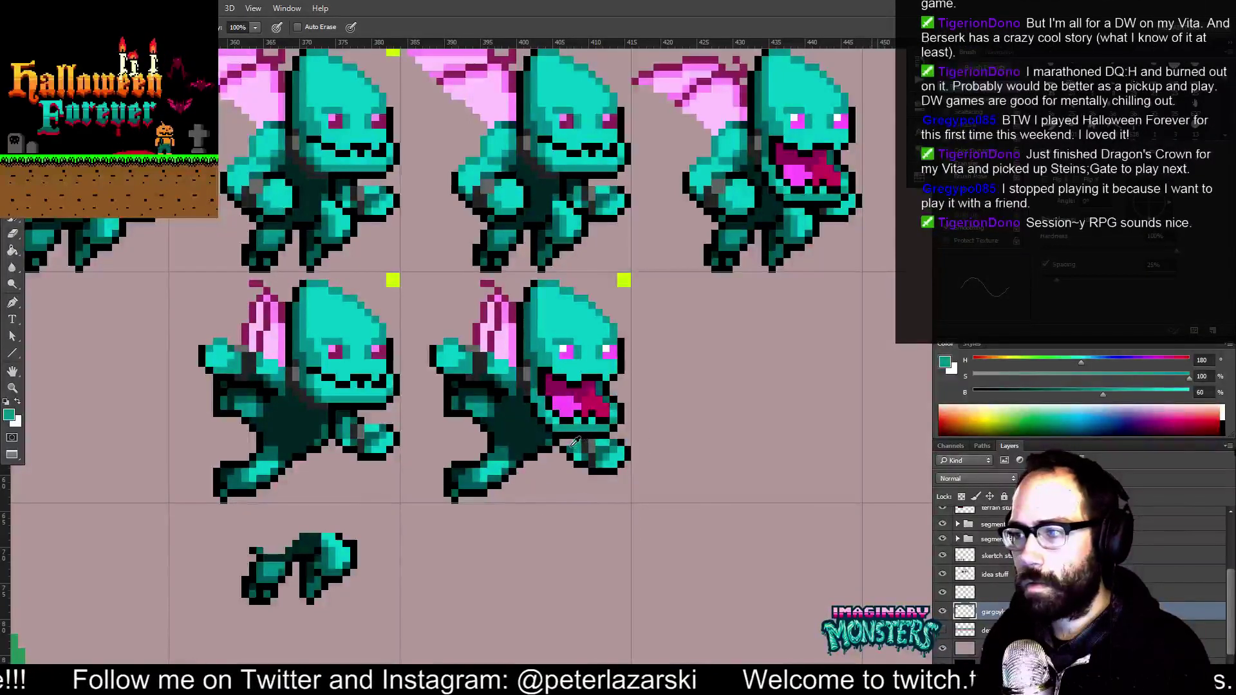
pyautogui.keyDown('alt'); pyautogui.click(575, 442); pyautogui.keyUp('alt')
pyautogui.moveTo(579, 427); pyautogui.dragTo(571, 432)
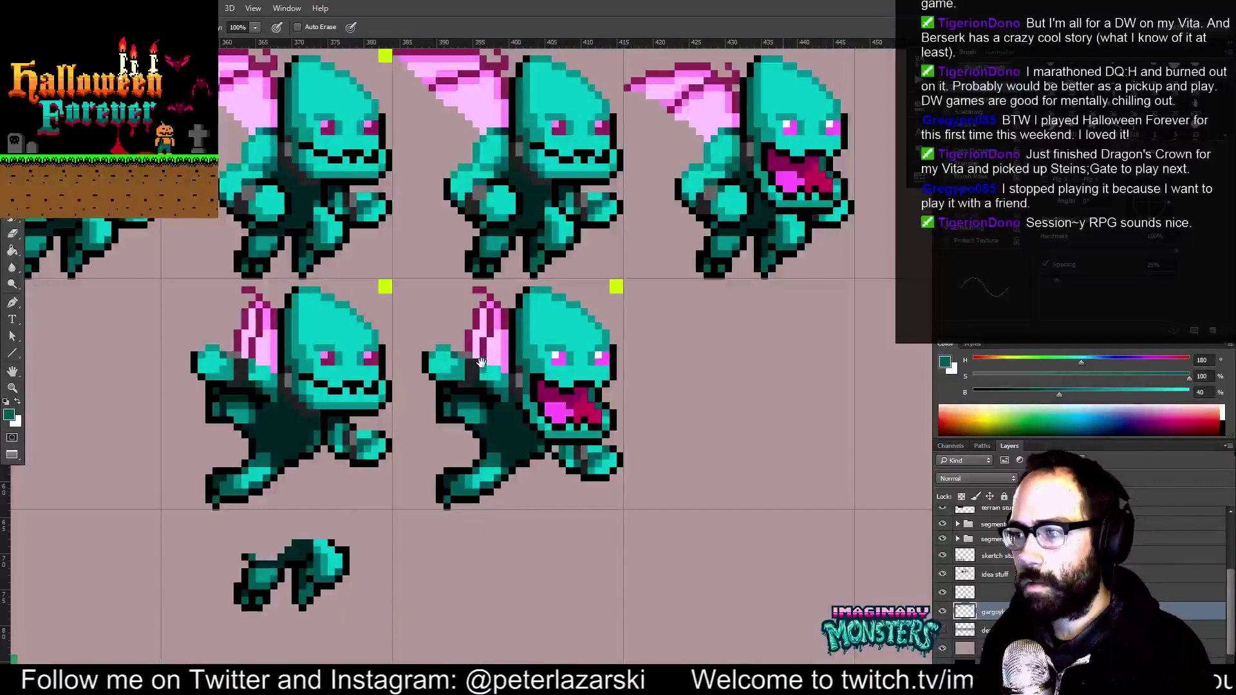
# Copy the elbow pixels of the closed-mouth gargoyle's front arm onto the open-mouth gargoyle's front arm
pyautogui.press('m')
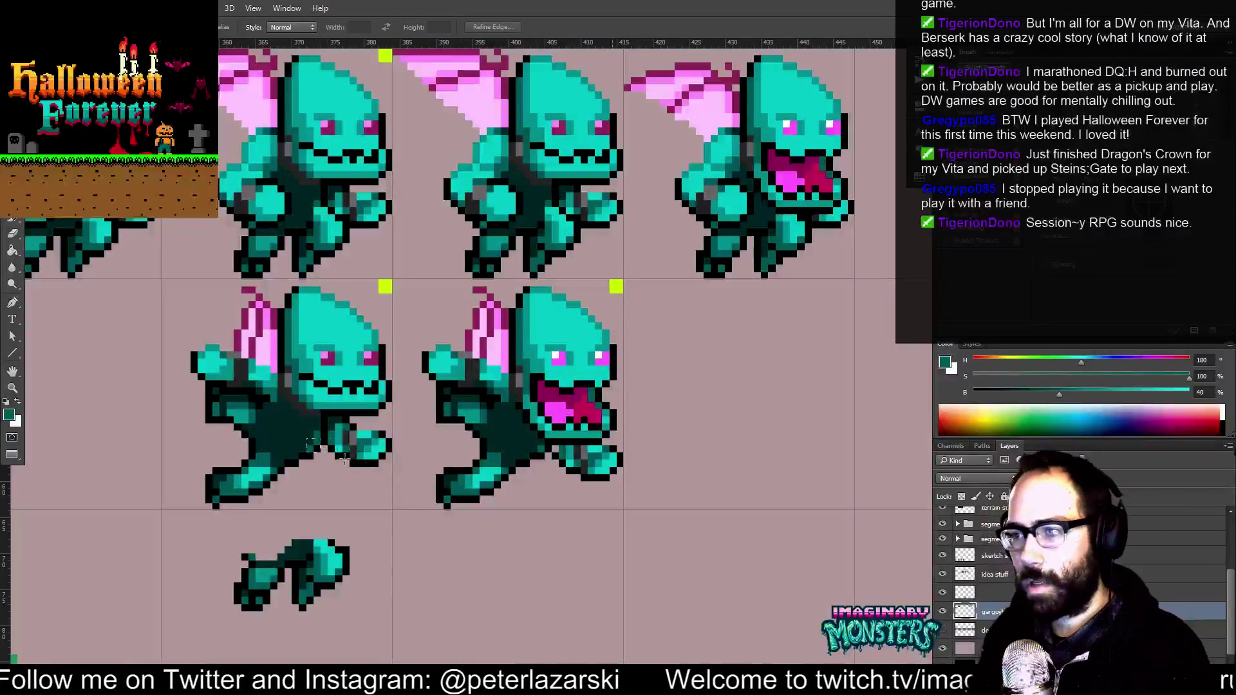
pyautogui.press('v')
pyautogui.moveTo(368, 487); pyautogui.dragTo(627, 513)
pyautogui.press('Delete')
pyautogui.press('b')
# Review the gargoyle rows and the other monster sprites across the whole sprite sheet
pyautogui.press('z')
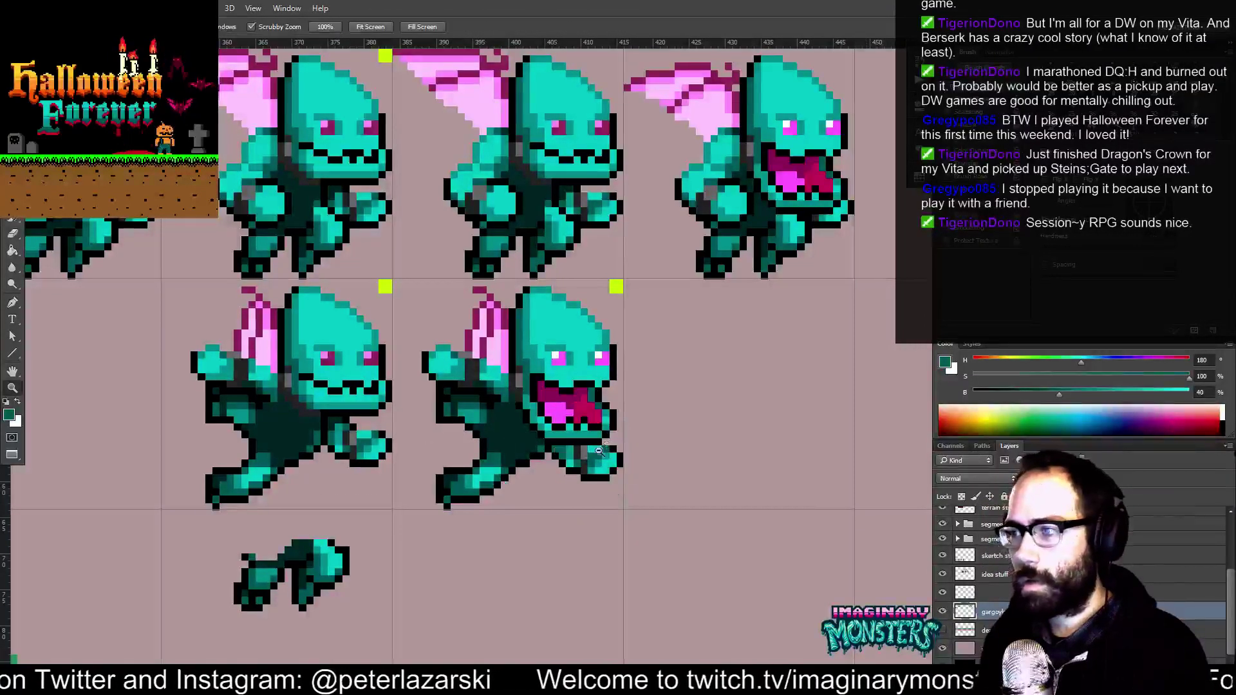
pyautogui.keyDown('alt'); pyautogui.click(566, 452); pyautogui.keyUp('alt')
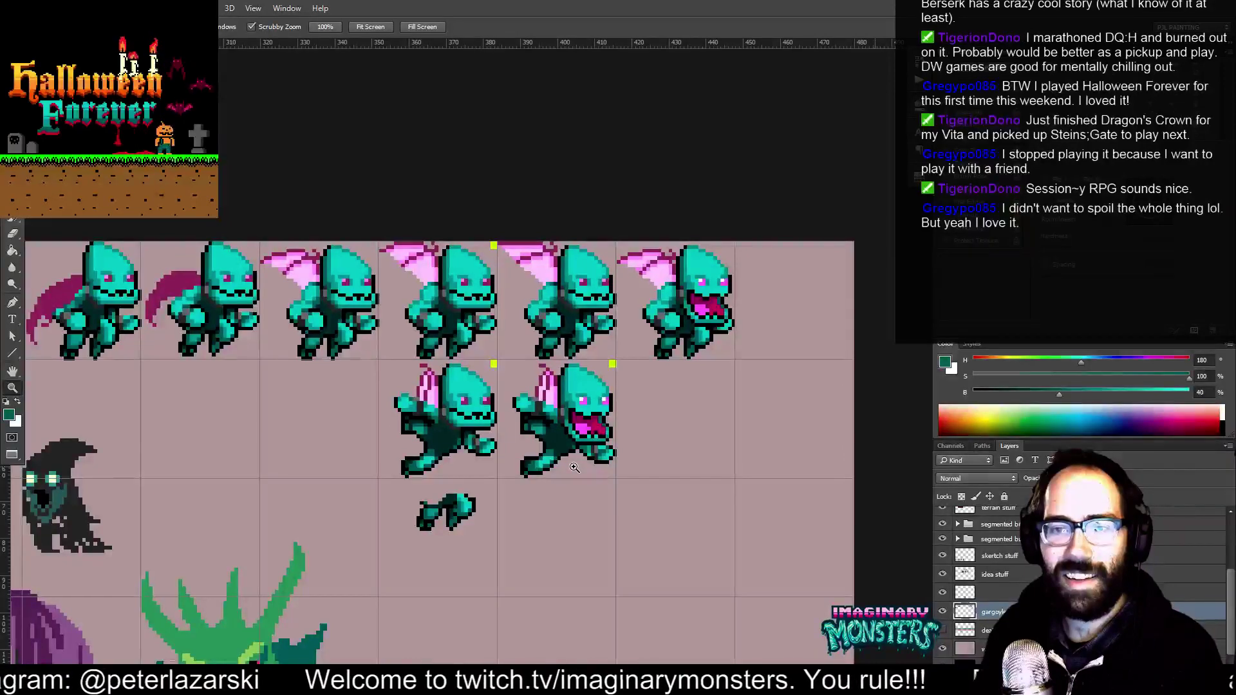
pyautogui.moveTo(573, 466); pyautogui.dragTo(486, 400)
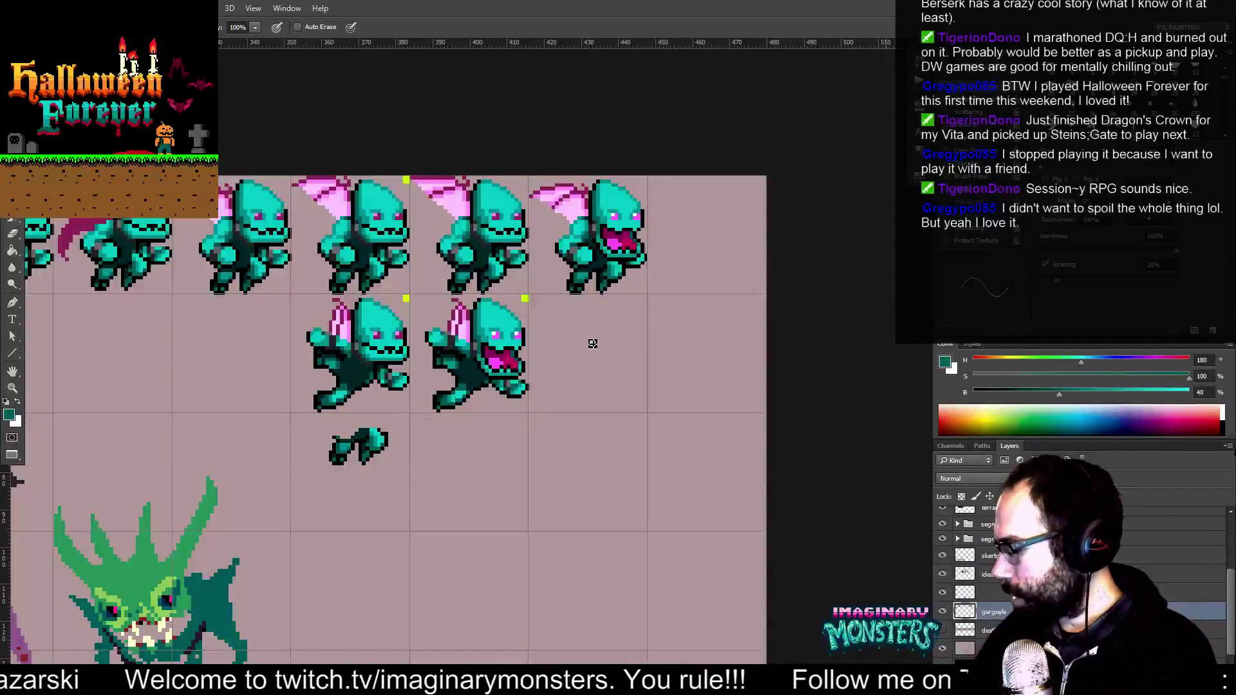
pyautogui.moveTo(501, 449); pyautogui.dragTo(635, 345)
pyautogui.moveTo(520, 386)
pyautogui.mouseDown()
pyautogui.moveTo(674, 387)
pyautogui.moveTo(596, 385)
pyautogui.moveTo(606, 395)
pyautogui.mouseUp()
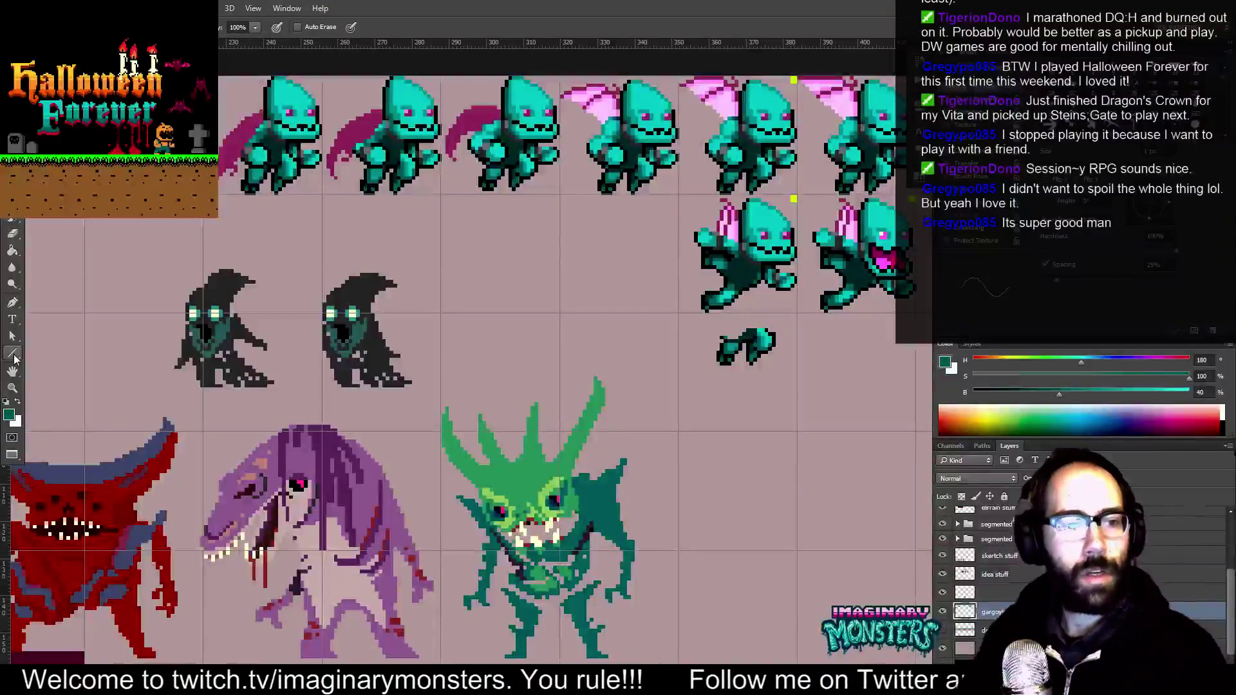
pyautogui.click(9, 355)
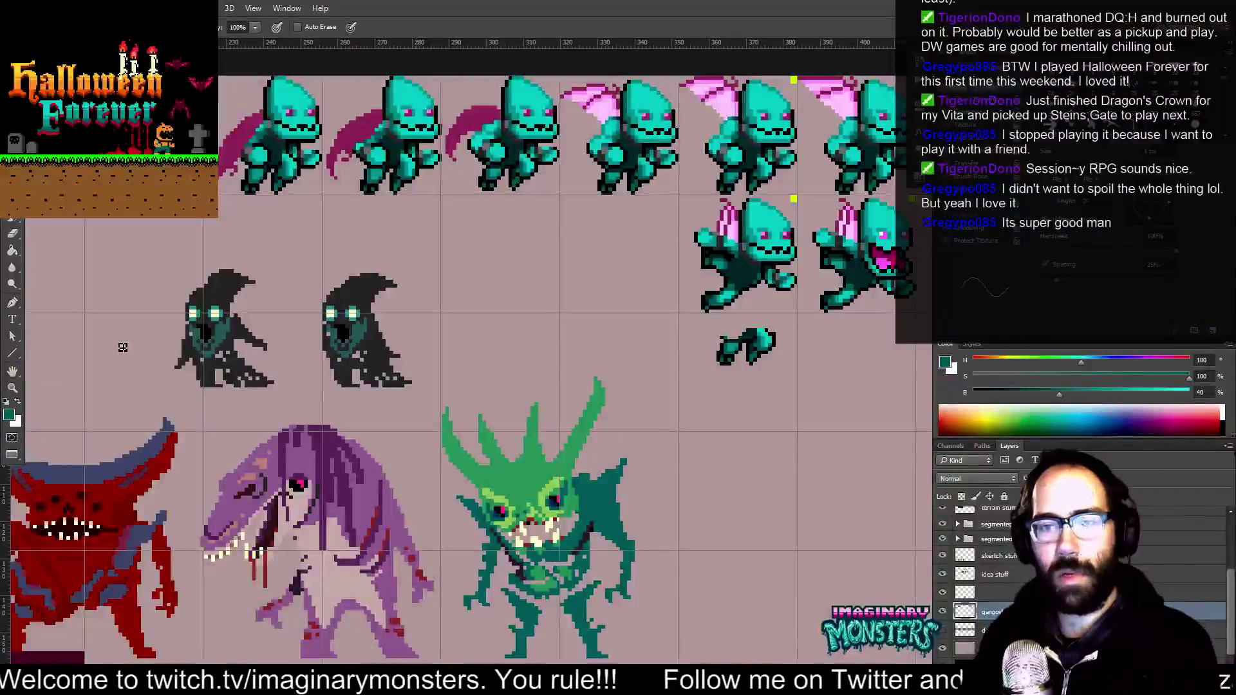
pyautogui.moveTo(587, 316); pyautogui.dragTo(440, 356)
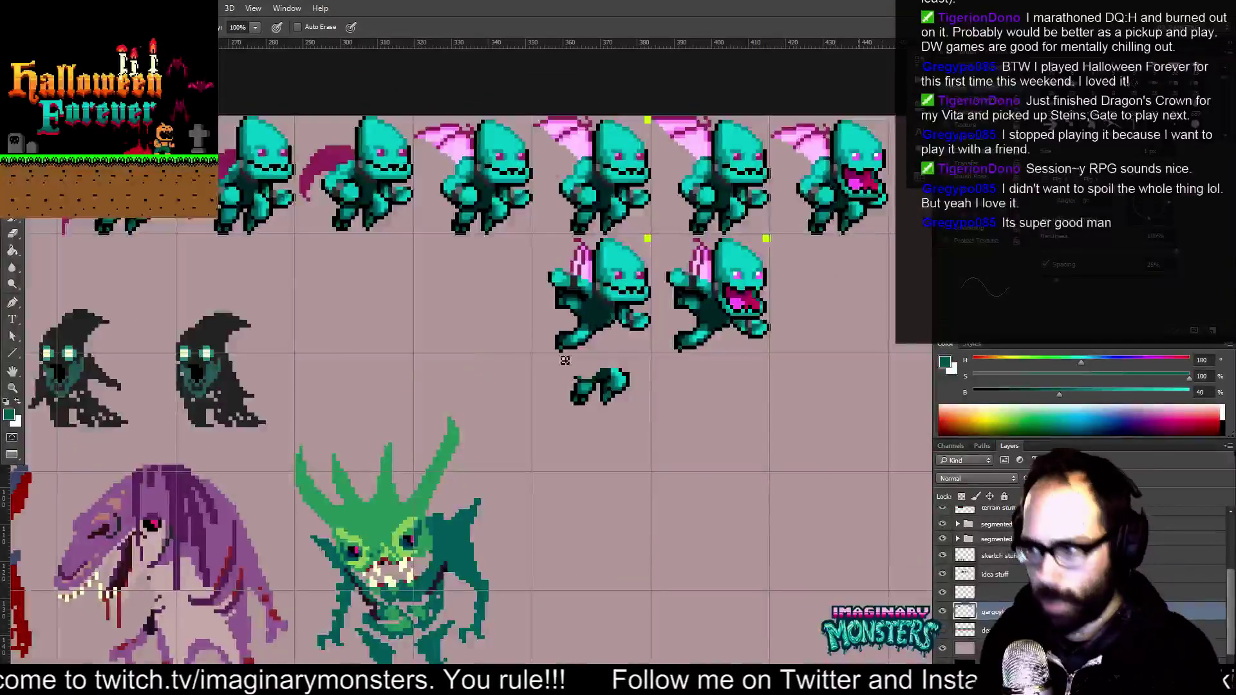
pyautogui.hscroll(5, 622, 422)
pyautogui.scroll(-2, 658, 429)
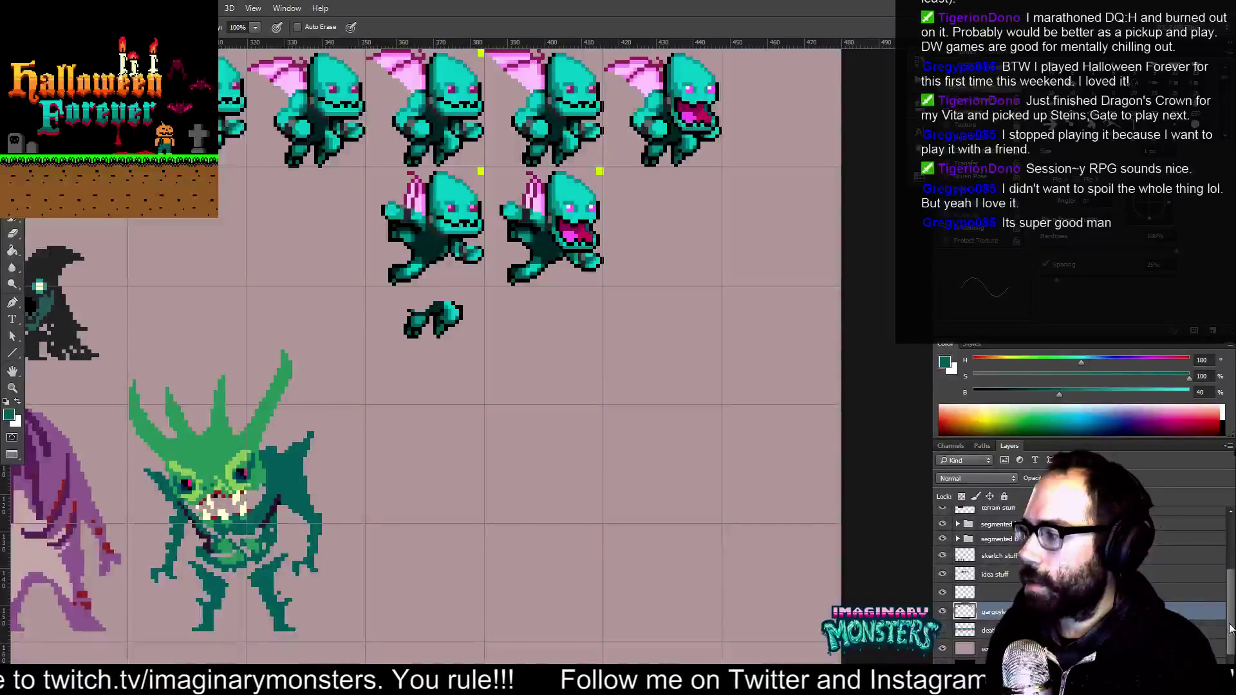
# Hide the dusty pink background layer to work against the dark purple backdrop
pyautogui.moveTo(1232, 628); pyautogui.dragTo(1231, 660)
pyautogui.moveTo(944, 648); pyautogui.dragTo(943, 631)
pyautogui.moveTo(622, 410); pyautogui.dragTo(475, 400)
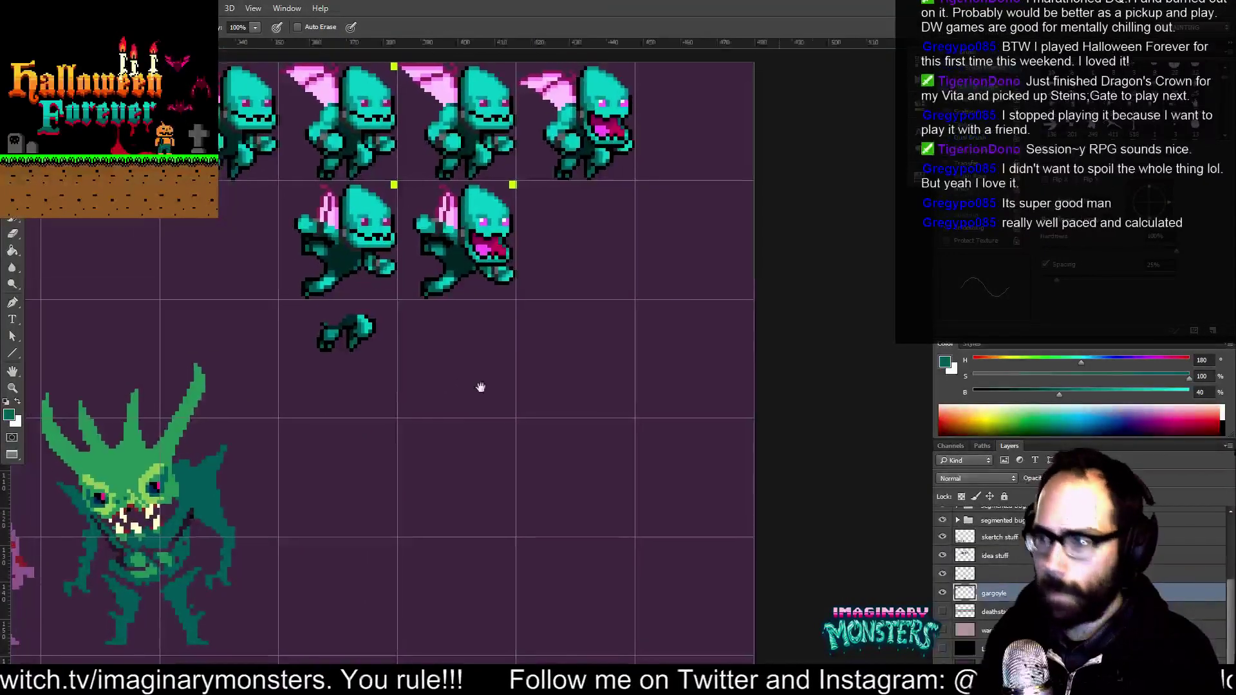
# Choose a muted red swatch (H 0, S 66, B 74) as the foreground colour, leaving the swatch name as it is
pyautogui.click(919, 177)
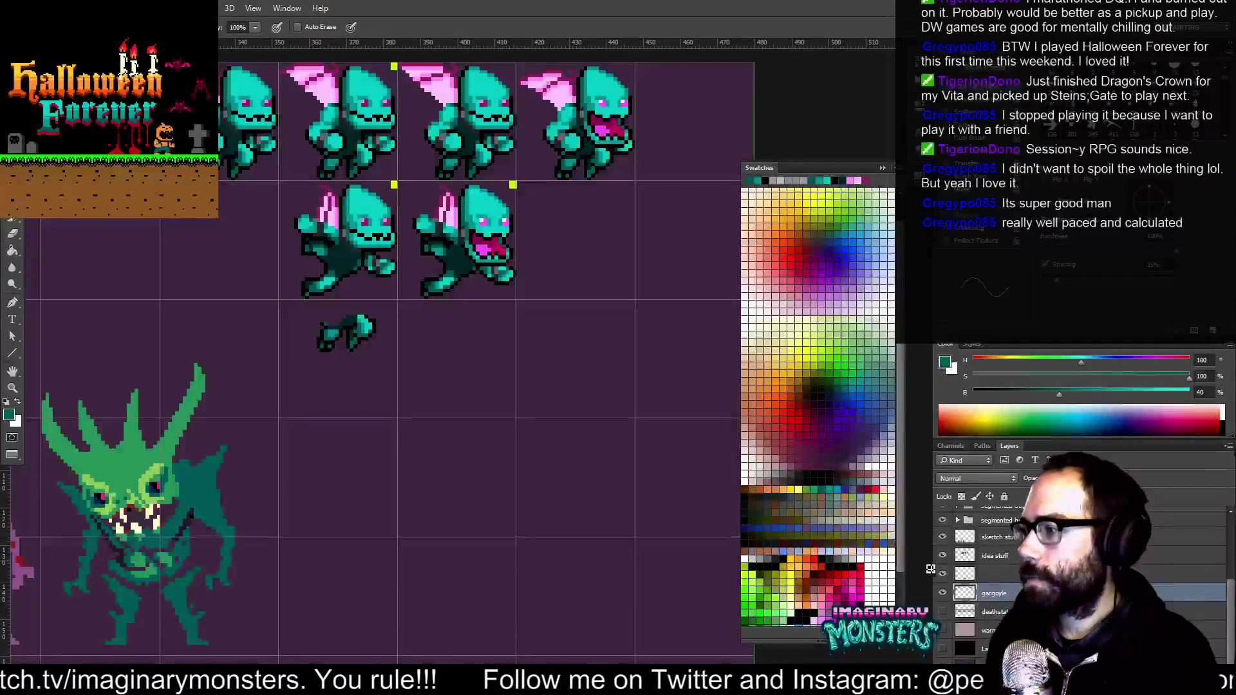
pyautogui.click(943, 593)
pyautogui.click(942, 593)
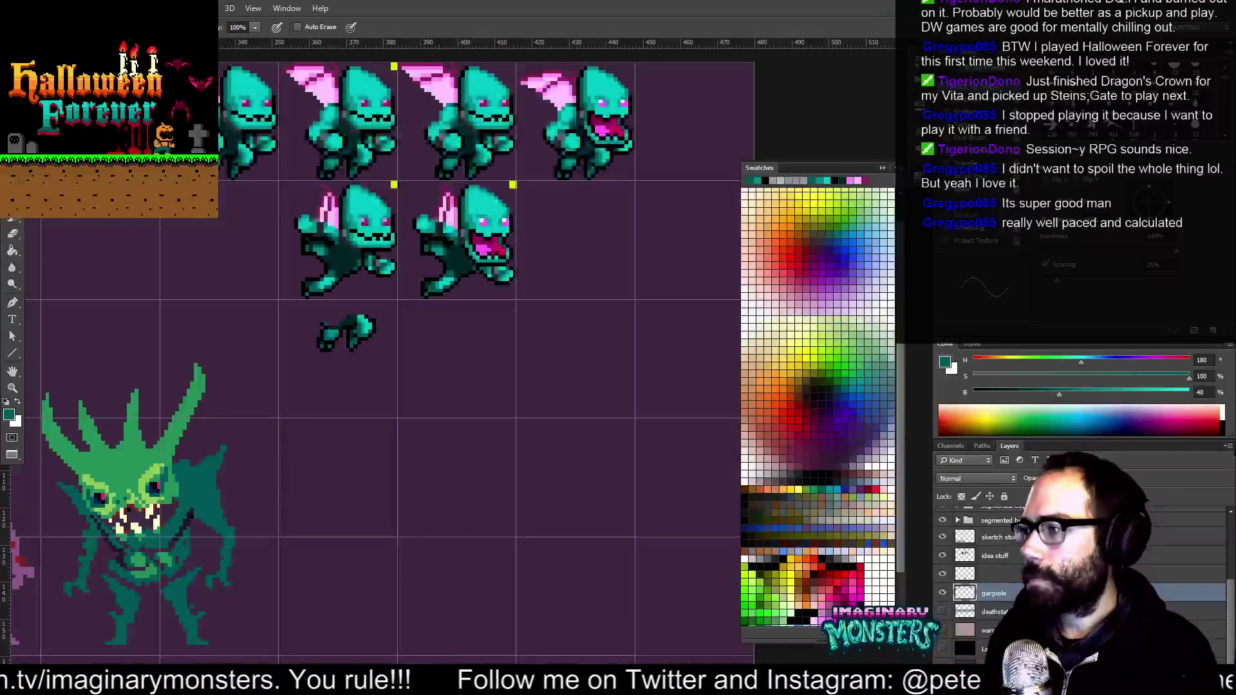
pyautogui.moveTo(899, 444); pyautogui.dragTo(901, 484)
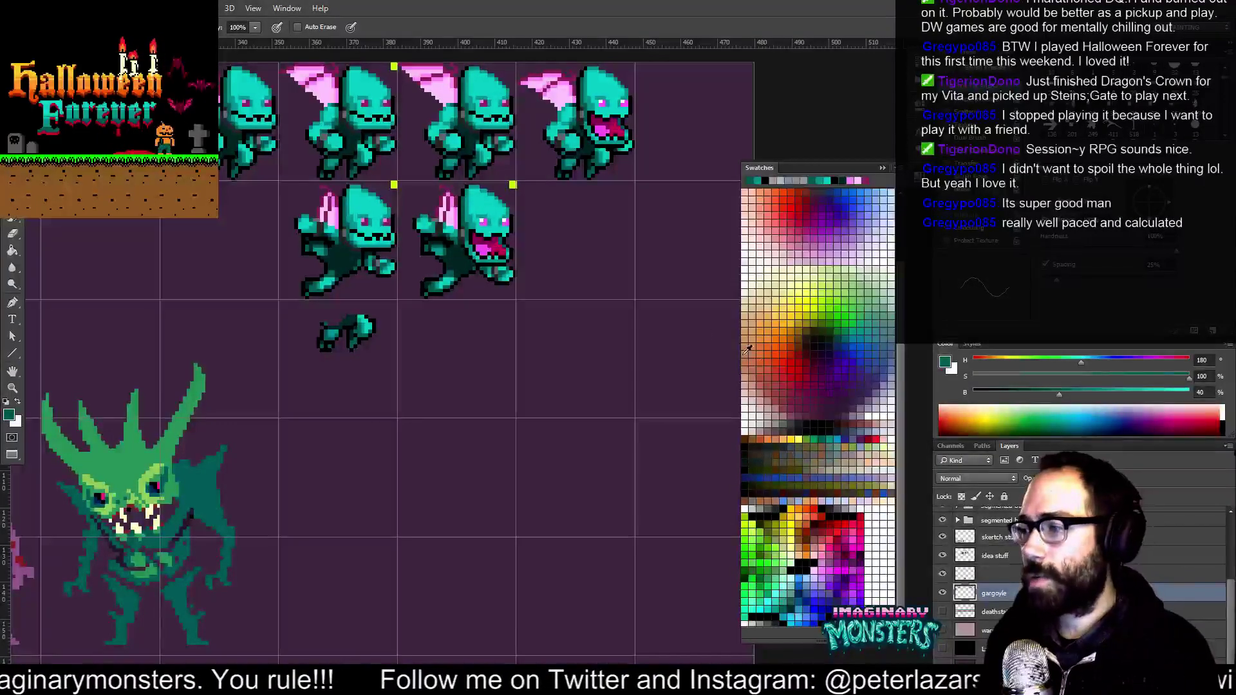
pyautogui.doubleClick(791, 377)
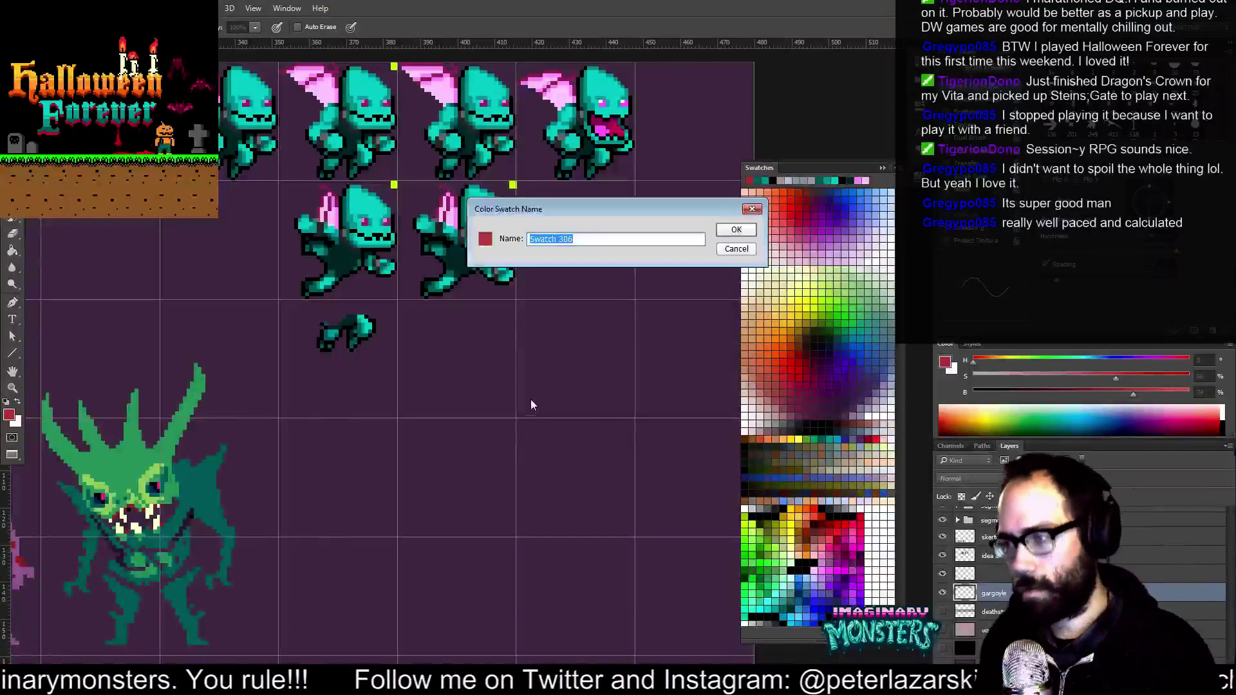
pyautogui.click(738, 250)
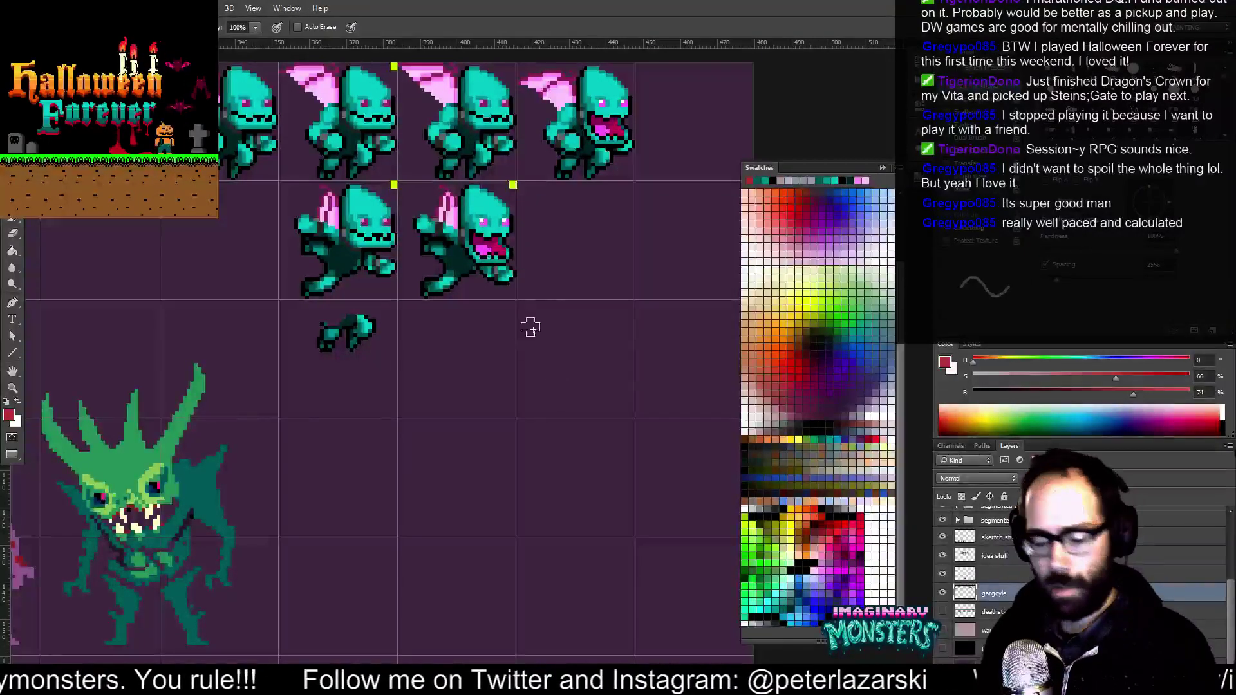
# Paint a solid red rounded silhouette about 26 px wide and 24 px tall in the empty cell diagonally below the open-mouth gargoyle
pyautogui.press('super')
pyautogui.press('super')
pyautogui.press('super')
pyautogui.press('super')
pyautogui.moveTo(571, 384)
pyautogui.mouseDown()
pyautogui.moveTo(560, 389)
pyautogui.moveTo(583, 374)
pyautogui.moveTo(591, 403)
pyautogui.moveTo(576, 367)
pyautogui.moveTo(586, 394)
pyautogui.moveTo(496, 413)
pyautogui.moveTo(535, 409)
pyautogui.moveTo(447, 435)
pyautogui.moveTo(428, 458)
pyautogui.moveTo(341, 451)
pyautogui.moveTo(341, 438)
pyautogui.mouseUp()
pyautogui.press('z')
pyautogui.click(535, 410)
pyautogui.click(535, 414)
pyautogui.press('b')
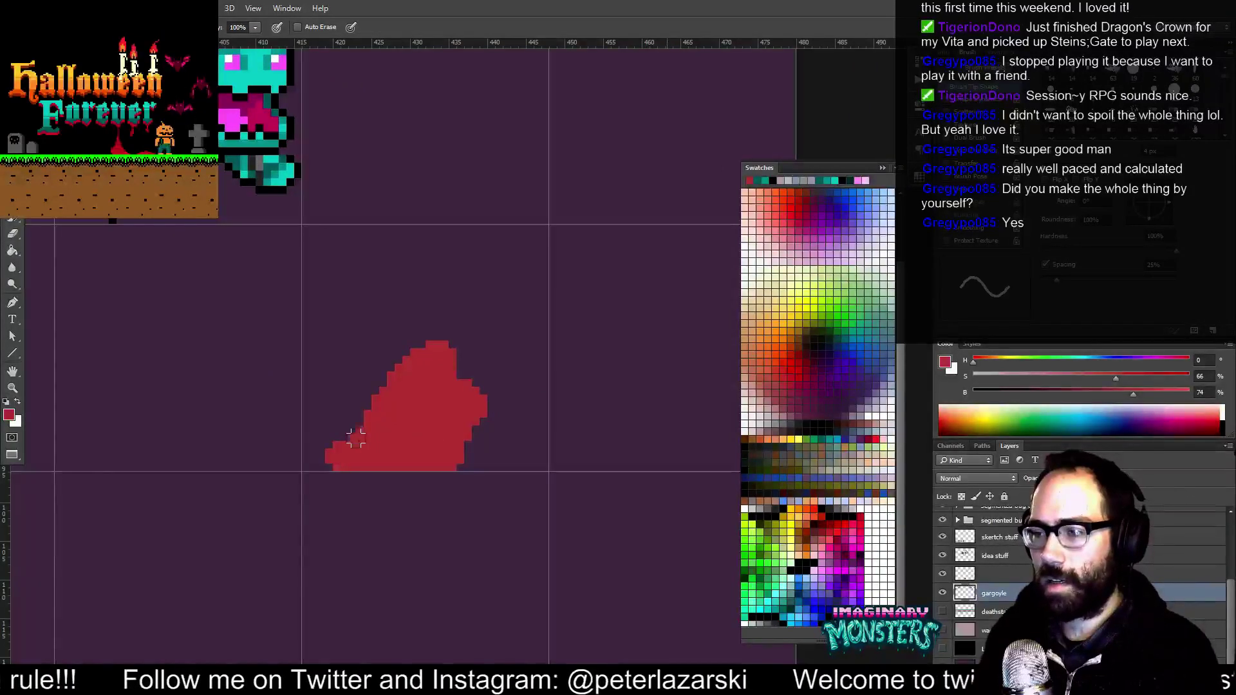
pyautogui.moveTo(448, 357)
pyautogui.mouseDown()
pyautogui.moveTo(436, 393)
pyautogui.moveTo(419, 383)
pyautogui.moveTo(381, 412)
pyautogui.moveTo(436, 355)
pyautogui.moveTo(470, 403)
pyautogui.moveTo(471, 423)
pyautogui.moveTo(445, 376)
pyautogui.moveTo(478, 480)
pyautogui.moveTo(440, 482)
pyautogui.moveTo(479, 486)
pyautogui.moveTo(468, 337)
pyautogui.moveTo(453, 333)
pyautogui.moveTo(399, 355)
pyautogui.moveTo(345, 470)
pyautogui.mouseUp()
pyautogui.moveTo(414, 250); pyautogui.dragTo(456, 291)
pyautogui.moveTo(493, 110)
pyautogui.mouseDown()
pyautogui.moveTo(584, 198)
pyautogui.moveTo(621, 275)
pyautogui.moveTo(617, 126)
pyautogui.mouseUp()
pyautogui.hotkey('ctrl', 'z')
pyautogui.hotkey('alt', 'Tab')
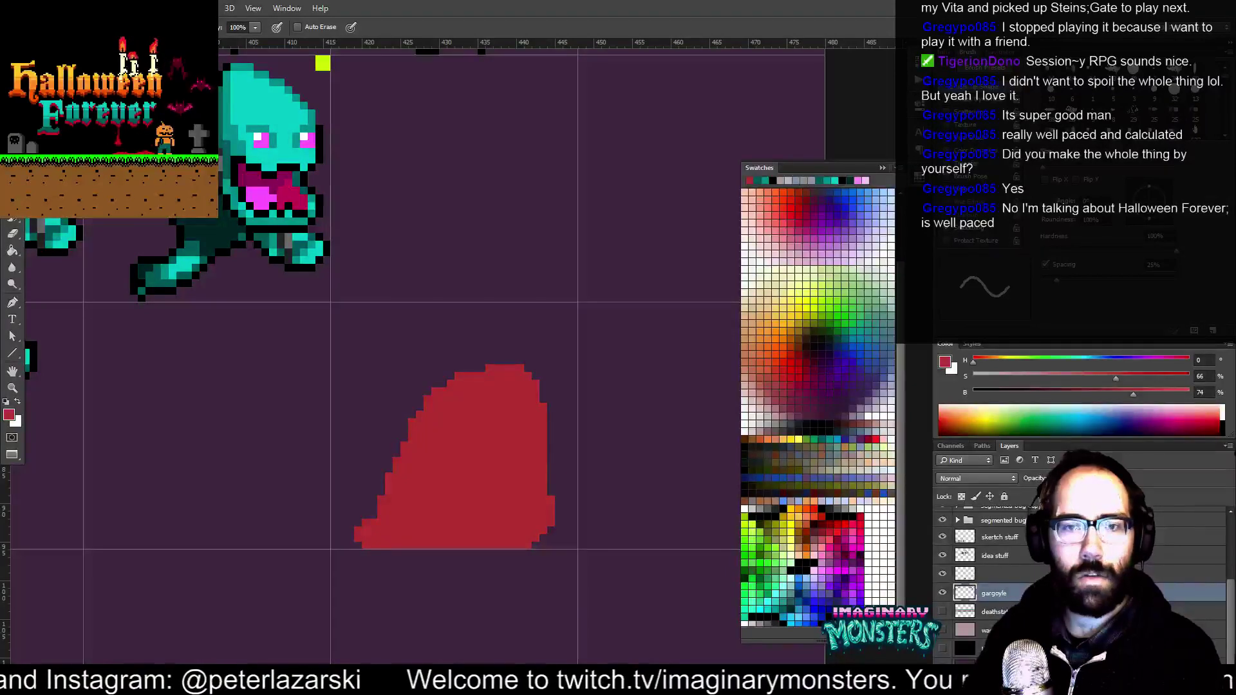
pyautogui.hotkey('alt', 'Tab')
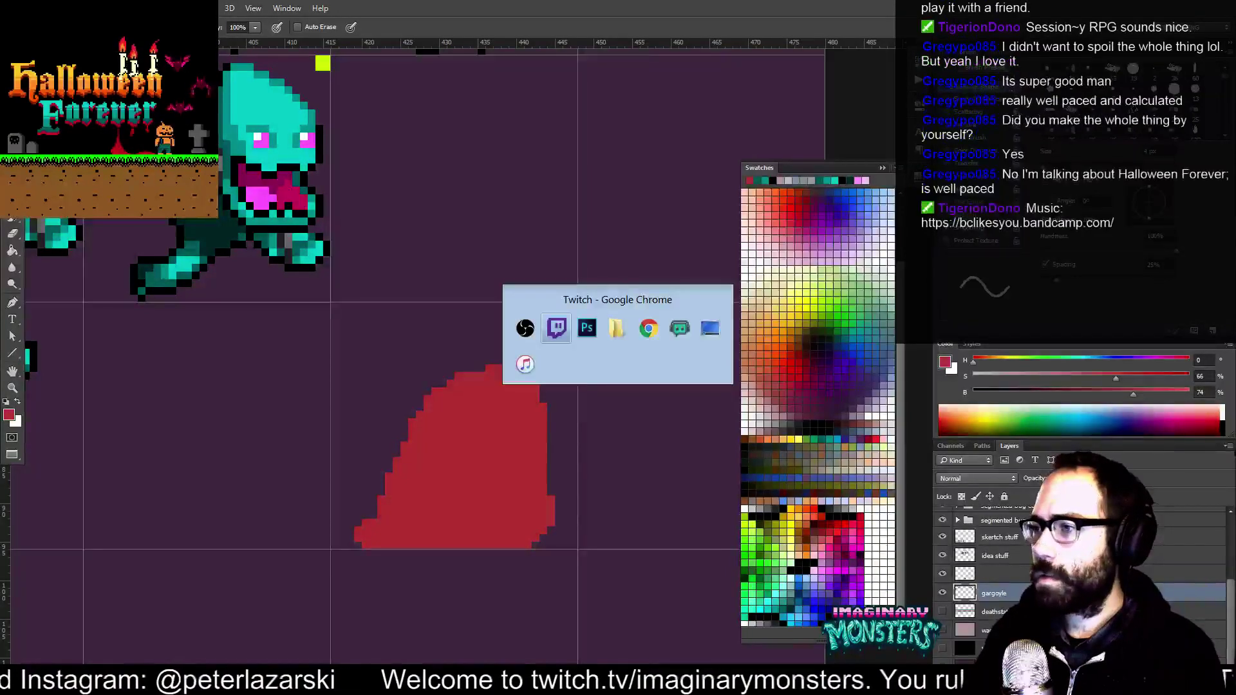
pyautogui.hotkey('alt', 'Tab')
pyautogui.hotkey('alt', 'Tab')
pyautogui.hotkey('alt', 'Tab')
pyautogui.hotkey('alt', 'Tab')
pyautogui.hotkey('alt', 'Tab')
pyautogui.hotkey('alt', 'Tab')
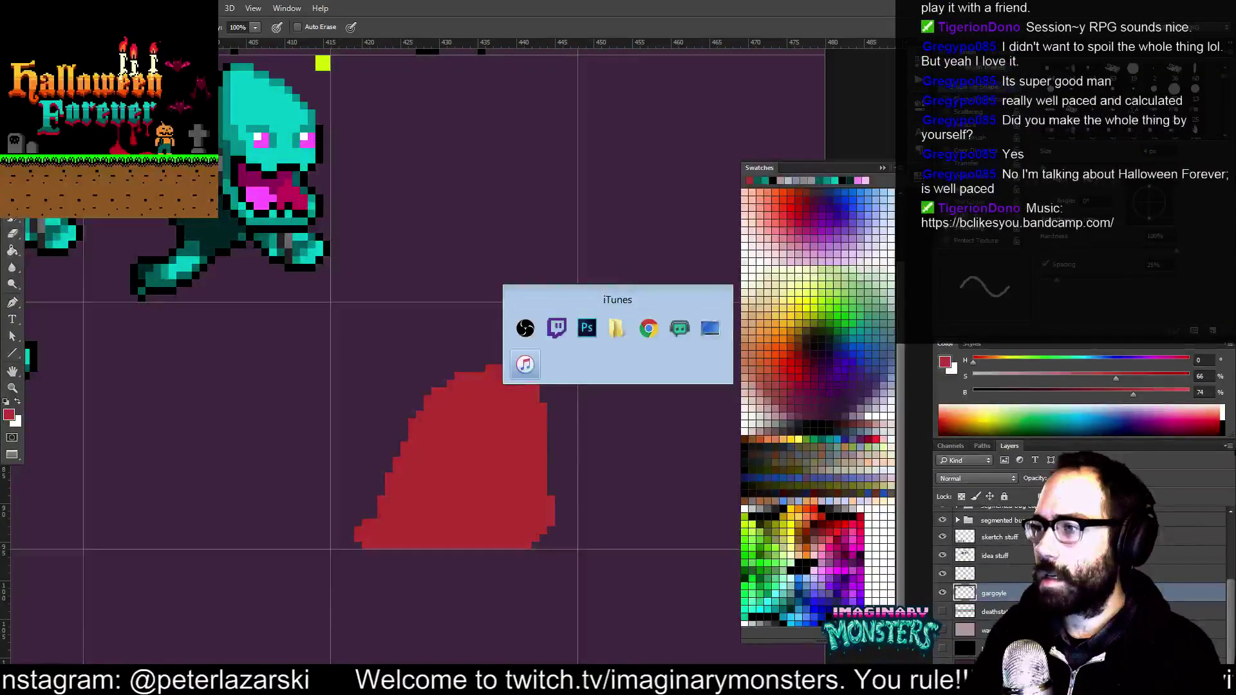
pyautogui.hotkey('alt', 'shift', 'Tab')
pyautogui.hotkey('alt', 'shift', 'Tab')
pyautogui.hotkey('alt', 'shift', 'Tab')
pyautogui.hotkey('alt', 'shift', 'Tab')
pyautogui.hotkey('alt', 'shift', 'Tab')
pyautogui.hotkey('alt', 'shift', 'Tab')
pyautogui.hotkey('alt', 'shift', 'Tab')
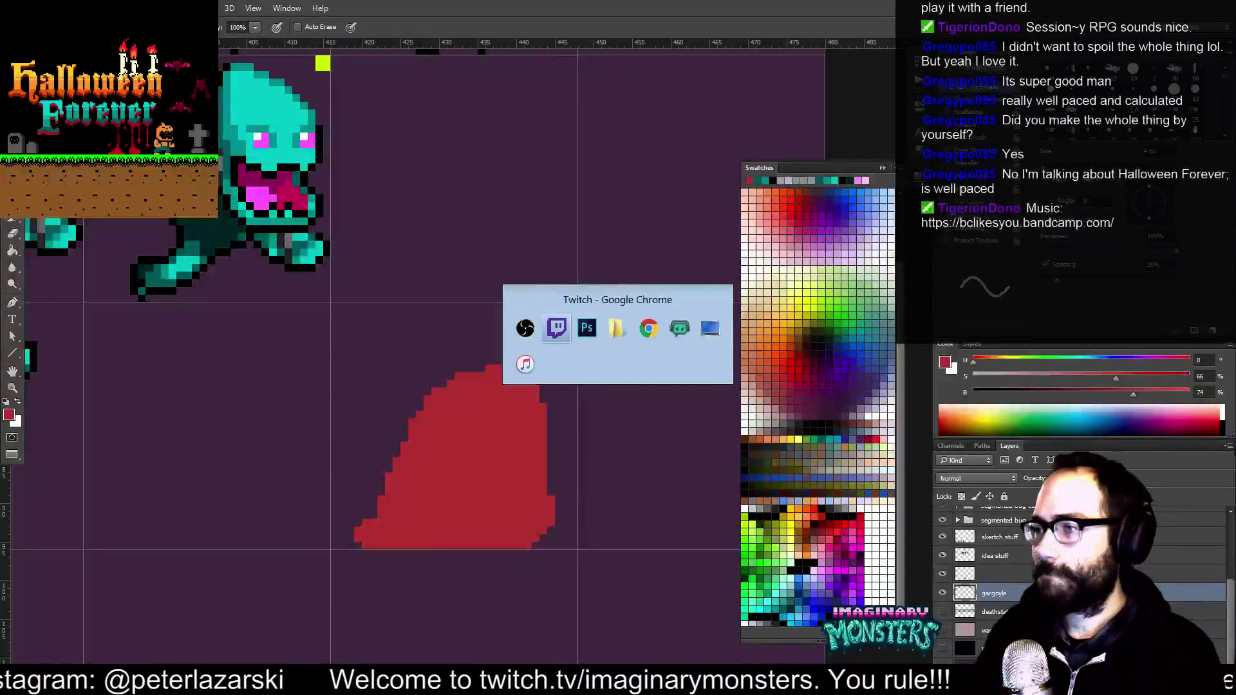
pyautogui.hotkey('alt', 'Tab')
pyautogui.hotkey('alt', 'Tab')
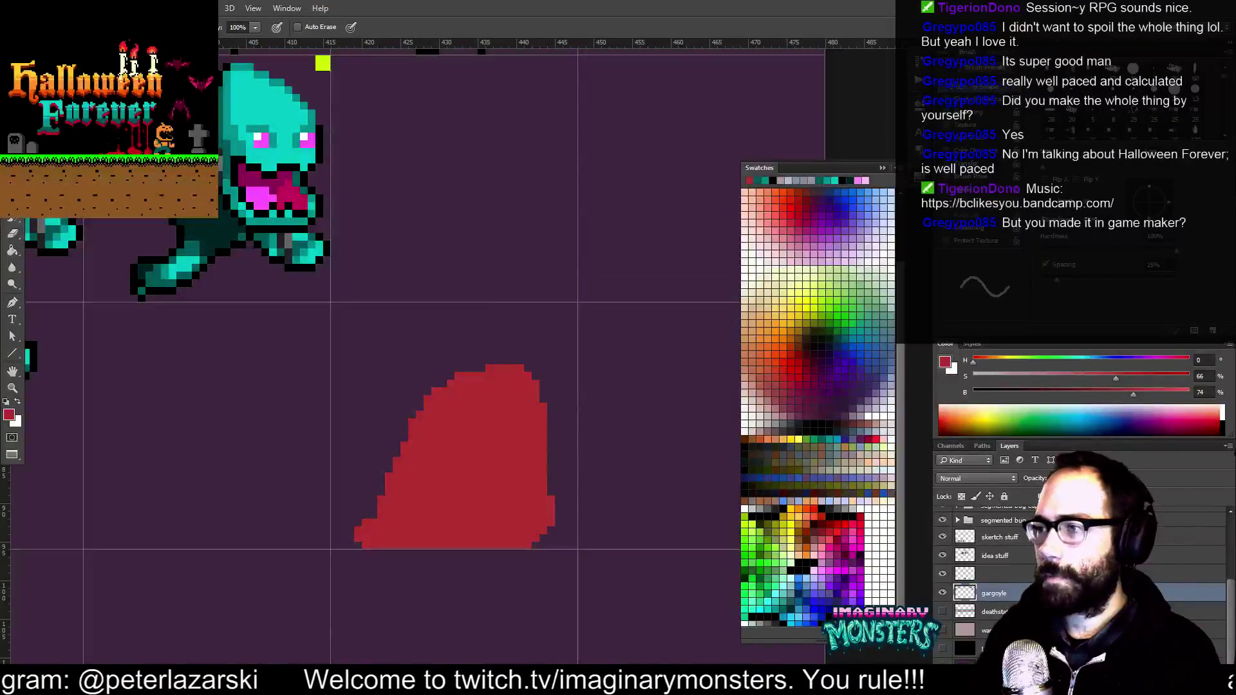
# Refine the edges of the red silhouette, rounding its upper corner, and reduce the brush size
pyautogui.moveTo(513, 411); pyautogui.dragTo(481, 423)
pyautogui.moveTo(396, 396); pyautogui.dragTo(374, 393)
pyautogui.moveTo(439, 436); pyautogui.dragTo(483, 415)
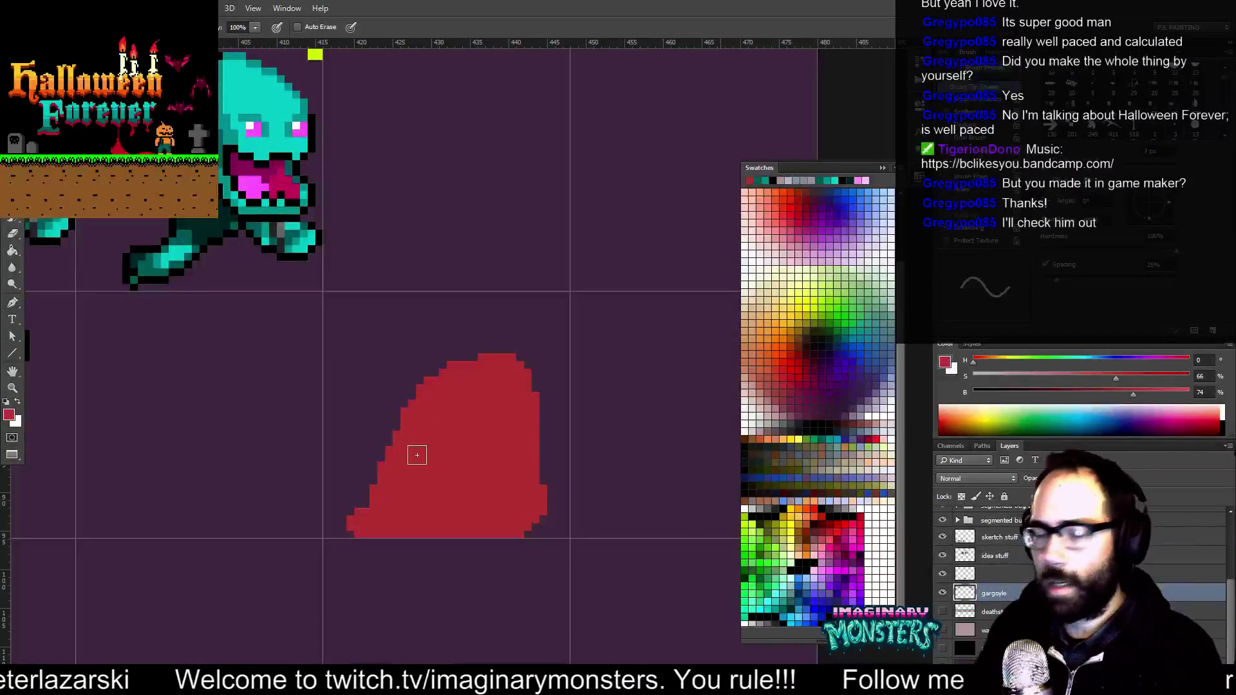
pyautogui.press('[')
pyautogui.moveTo(521, 425); pyautogui.dragTo(505, 435)
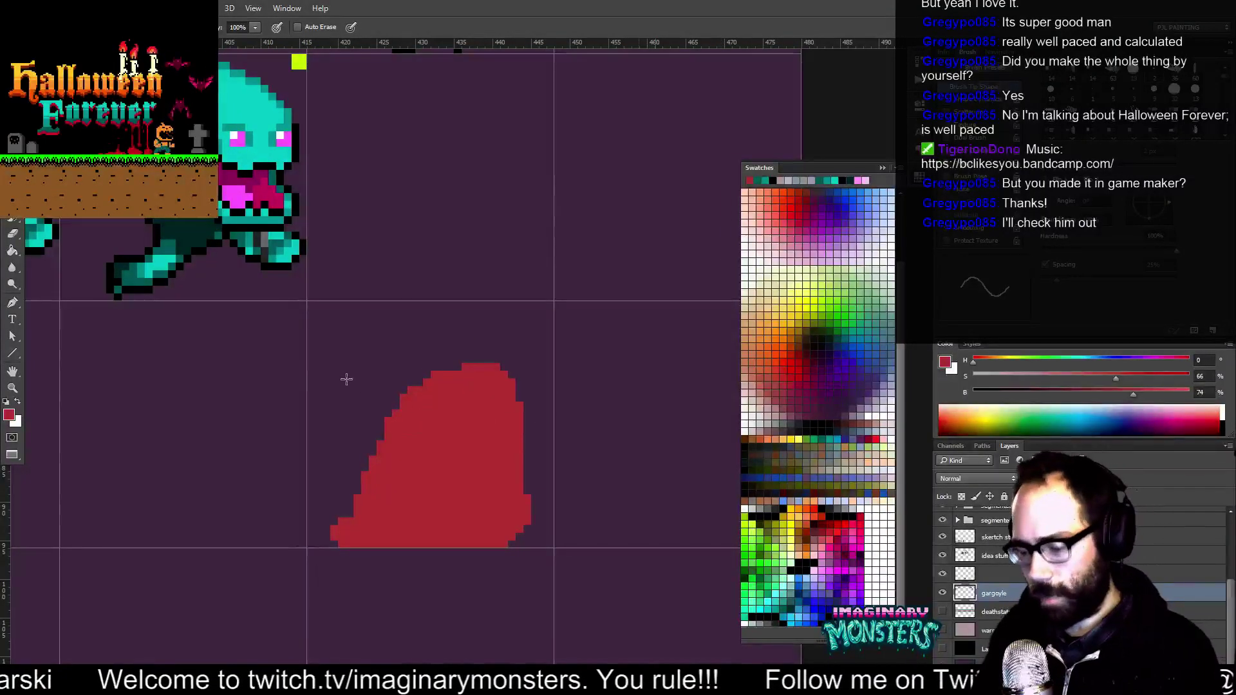
# Select the red silhouette and shift it about 3 px left, up to the cell's left gridline
pyautogui.press('m')
pyautogui.press('v')
pyautogui.moveTo(501, 489); pyautogui.dragTo(473, 490)
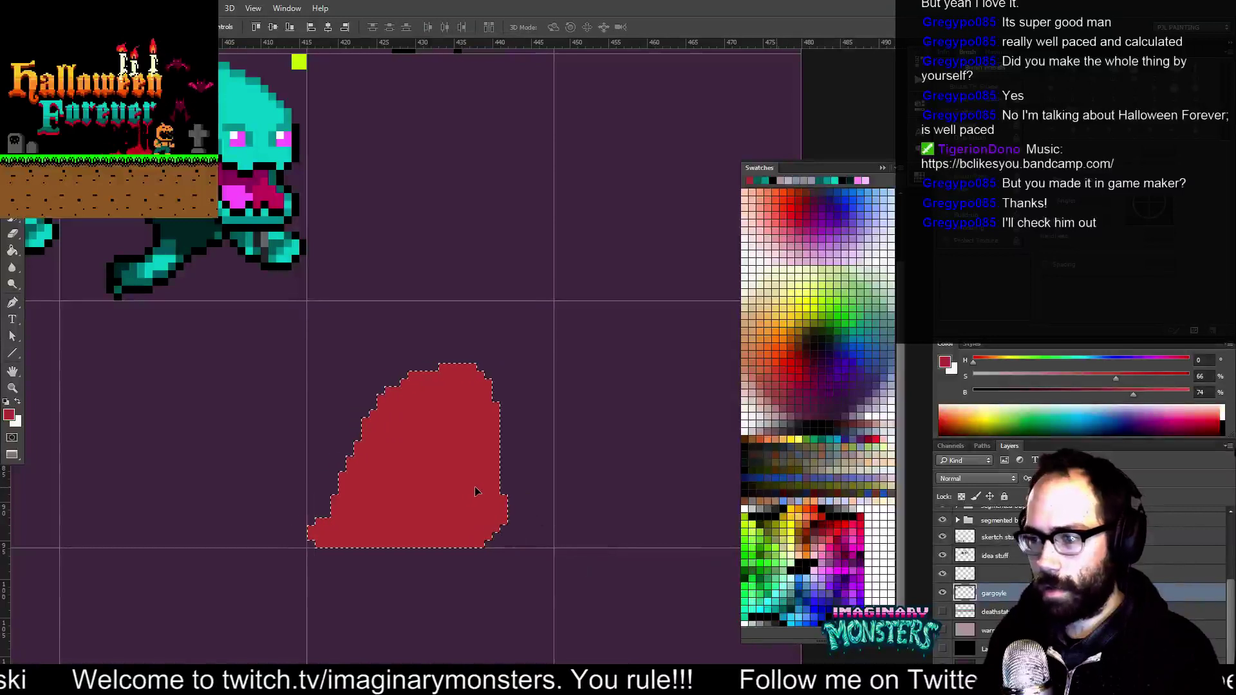
# Outline the red silhouette's lower left foot and lower right edge with single black pixels
pyautogui.press('b')
pyautogui.press('d')
pyautogui.moveTo(403, 368); pyautogui.dragTo(435, 371)
pyautogui.click(311, 544)
pyautogui.click(302, 534)
pyautogui.click(321, 520)
pyautogui.keyDown('alt'); pyautogui.click(308, 525); pyautogui.keyUp('alt')
pyautogui.click(297, 541)
pyautogui.click(490, 546)
pyautogui.moveTo(497, 537); pyautogui.dragTo(505, 483)
pyautogui.keyDown('shift'); pyautogui.click(506, 452); pyautogui.keyUp('shift')
pyautogui.moveTo(503, 430); pyautogui.dragTo(501, 436)
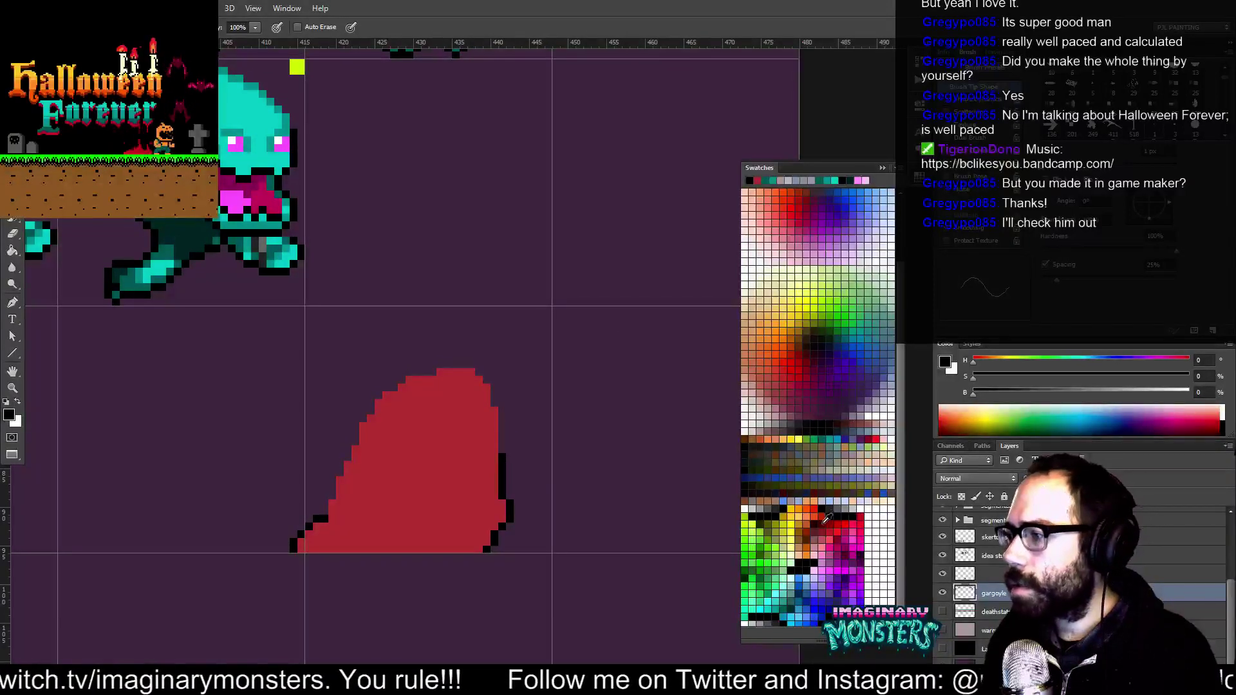
# Outline the silhouette's upper right edge and sloping left edge in dark red (H 0, S 100, B 60)
pyautogui.click(828, 525)
pyautogui.click(503, 430)
pyautogui.keyDown('shift'); pyautogui.click(502, 449); pyautogui.keyUp('shift')
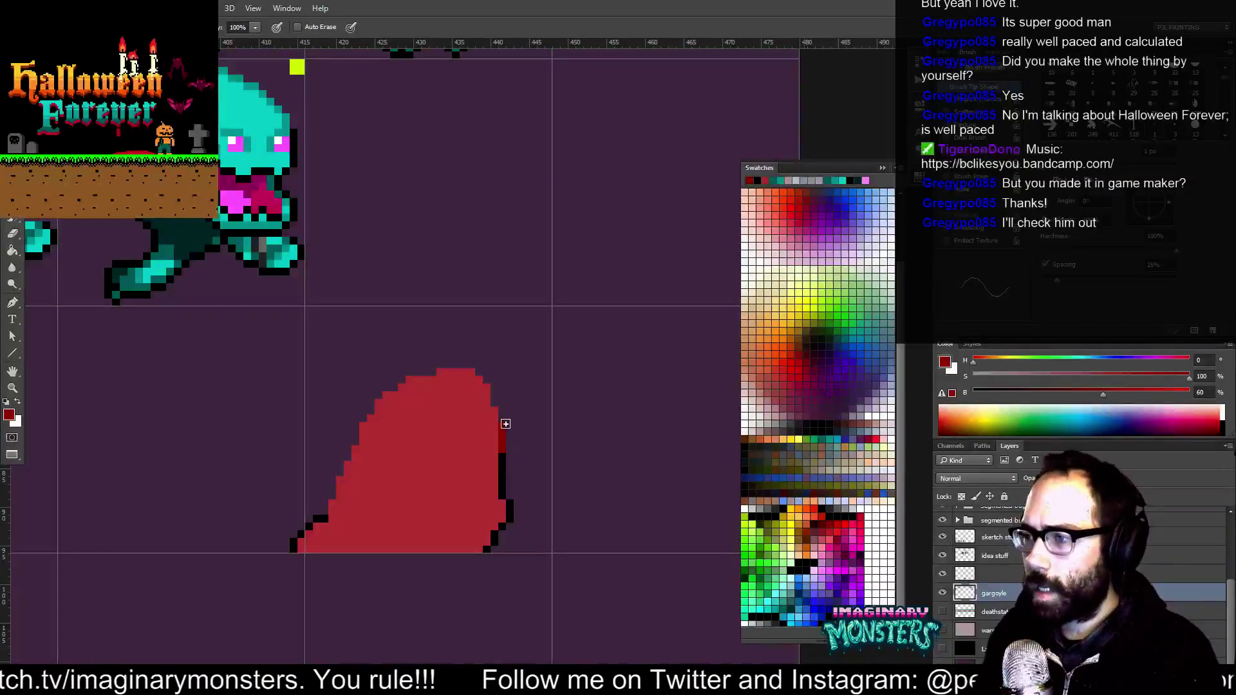
pyautogui.moveTo(496, 404); pyautogui.dragTo(495, 388)
pyautogui.click(488, 380)
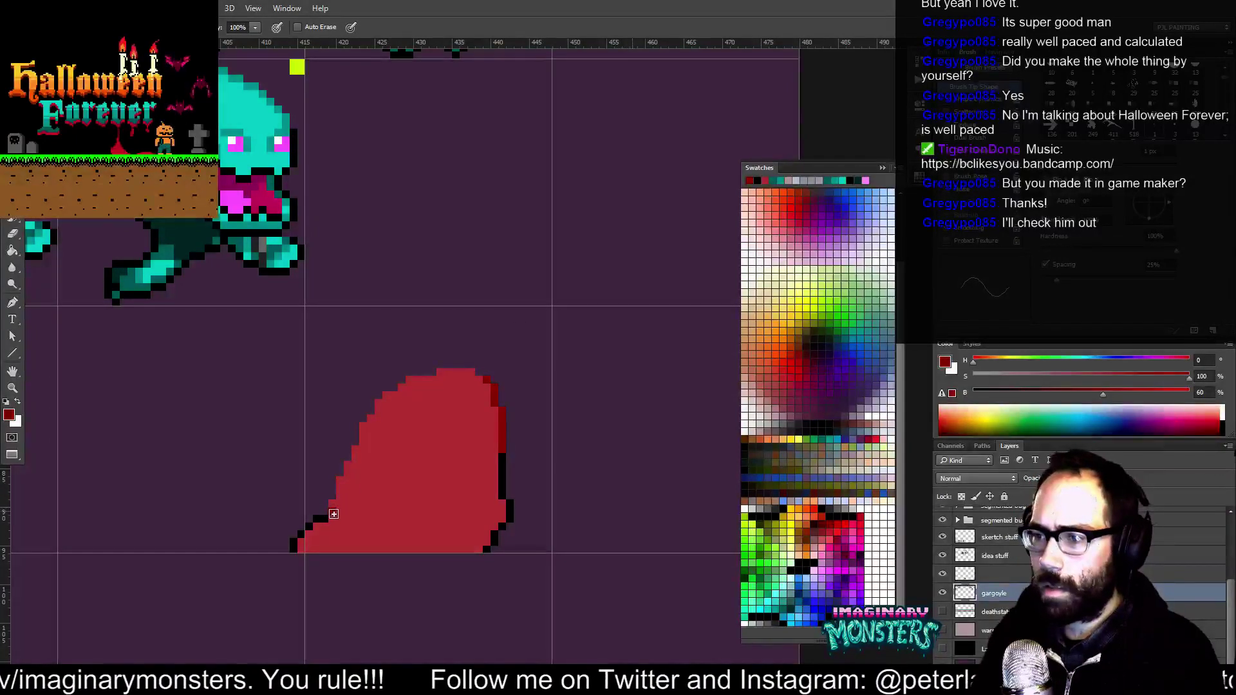
pyautogui.click(335, 493)
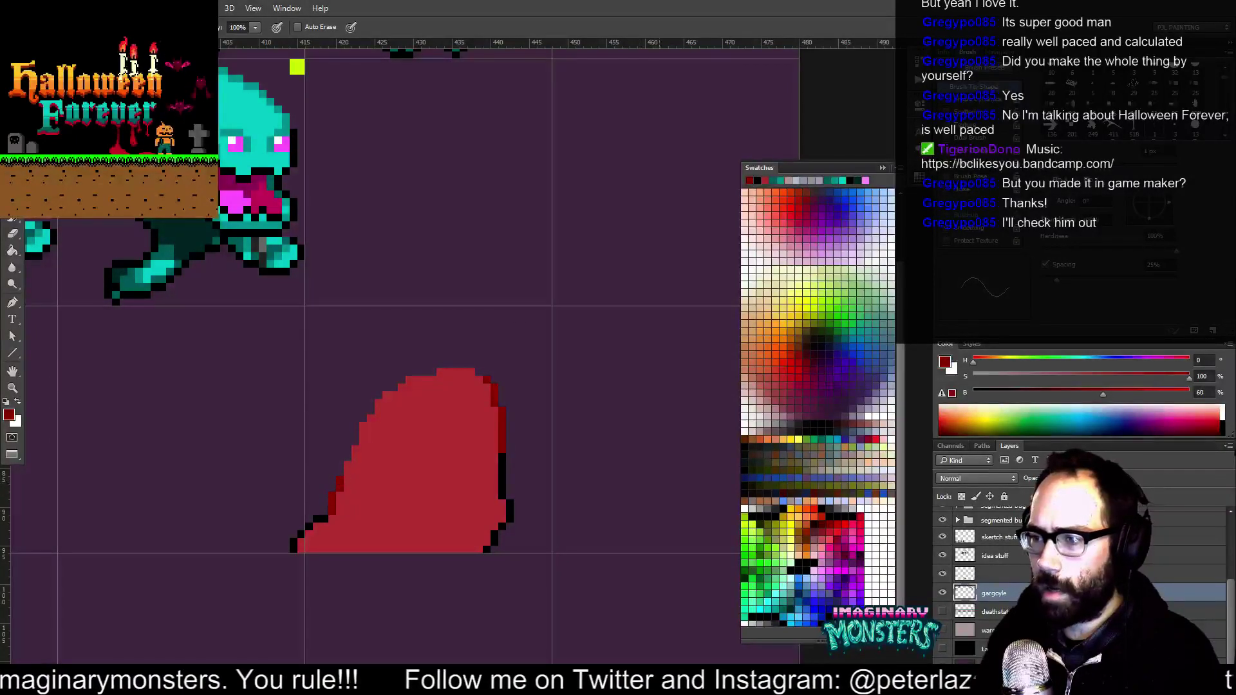
pyautogui.moveTo(349, 471); pyautogui.dragTo(372, 411)
pyautogui.click(380, 403)
# Continue the dark red outline across the top of the silhouette and check it beside the gargoyle frames
pyautogui.press('z')
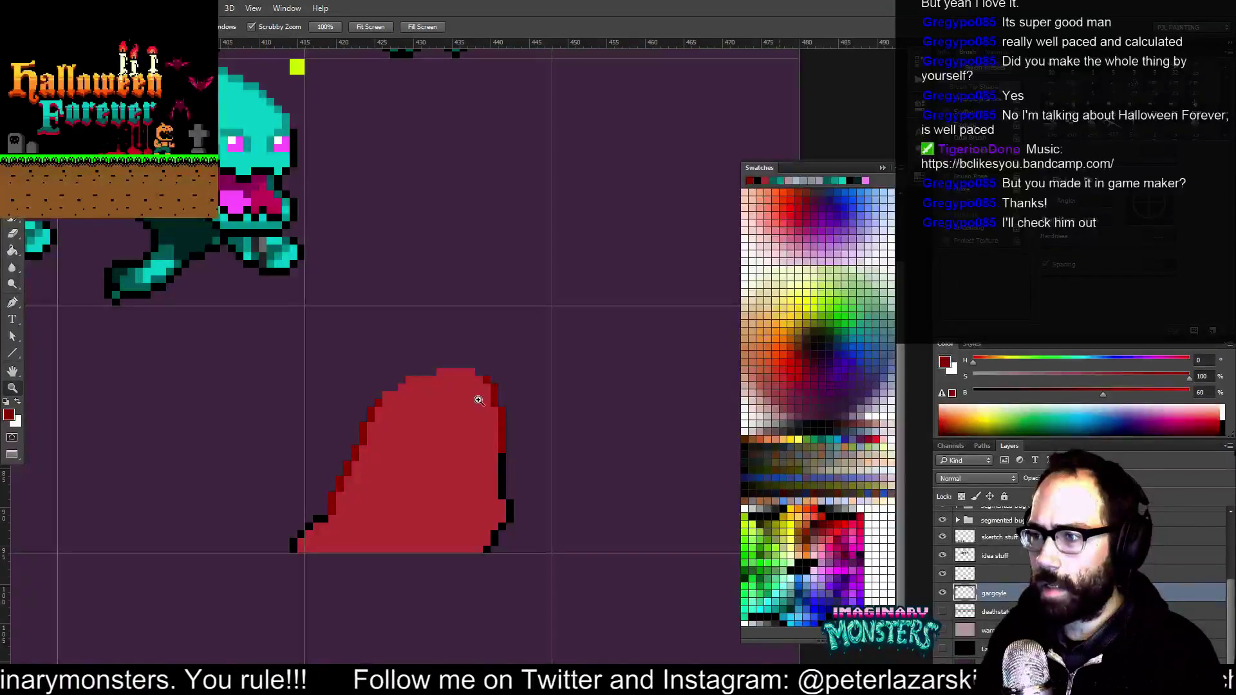
pyautogui.keyDown('alt'); pyautogui.click(479, 400); pyautogui.keyUp('alt')
pyautogui.moveTo(461, 429); pyautogui.dragTo(493, 485)
pyautogui.moveTo(390, 255); pyautogui.dragTo(437, 241)
pyautogui.moveTo(646, 628); pyautogui.dragTo(433, 369)
pyautogui.moveTo(498, 450); pyautogui.dragTo(481, 412)
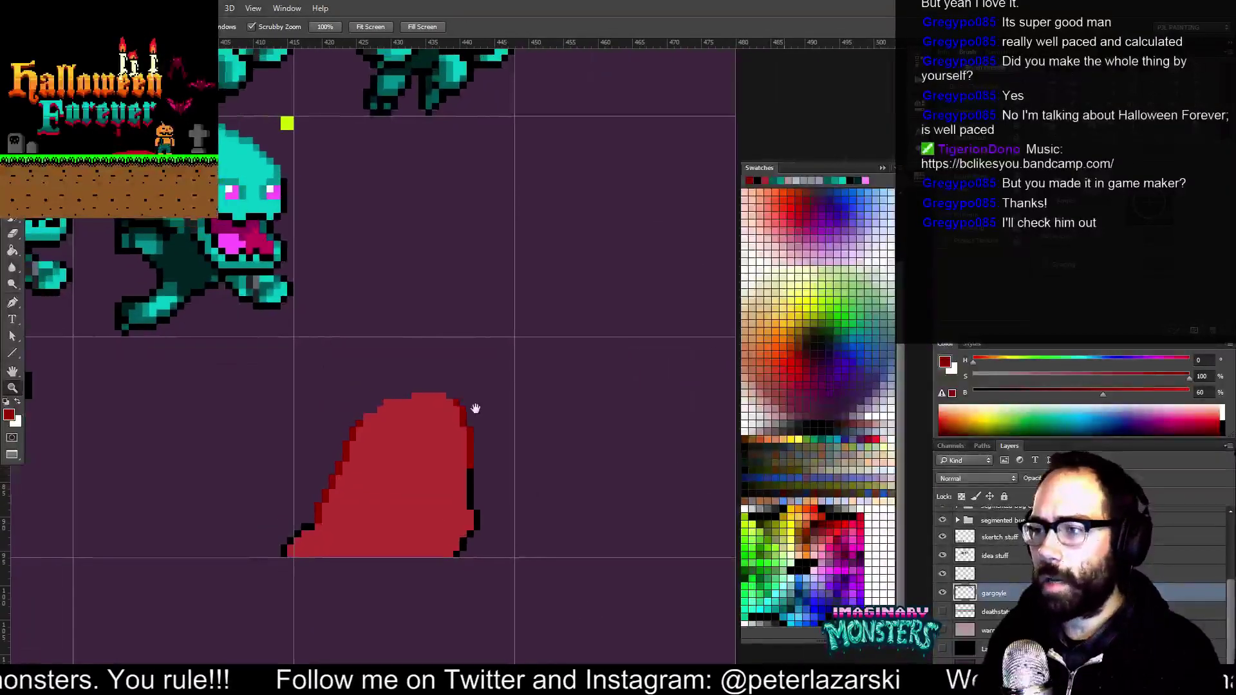
pyautogui.click(451, 394)
pyautogui.press('b')
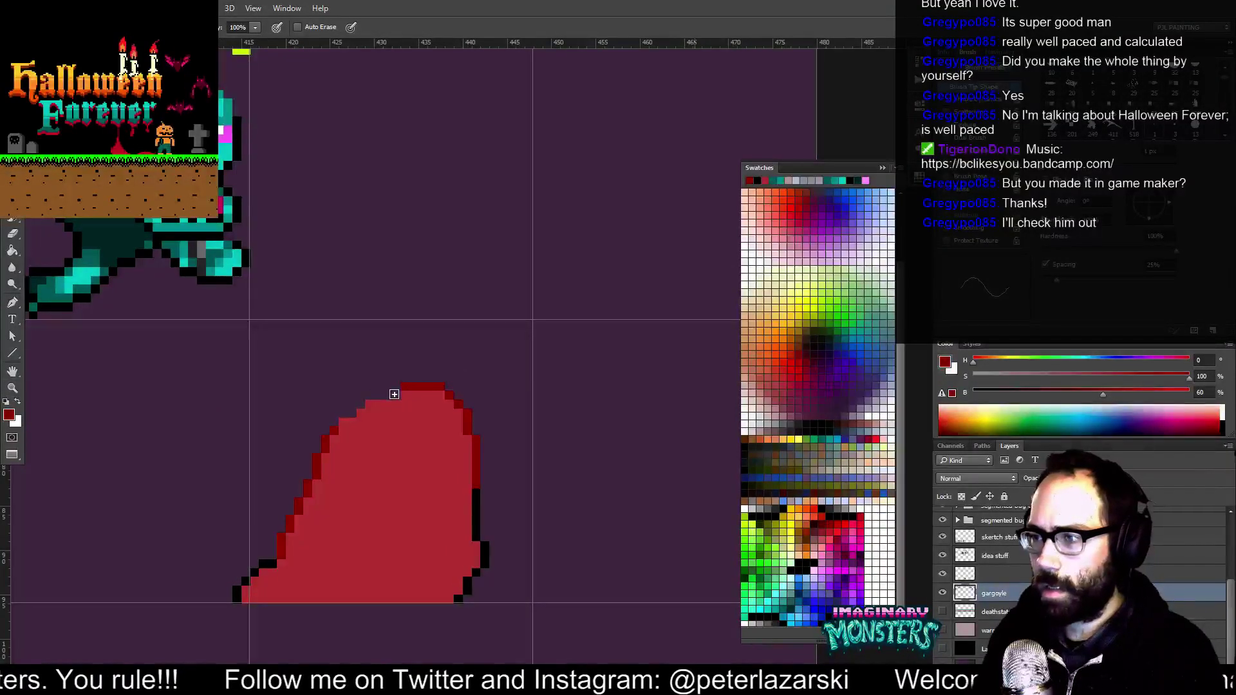
pyautogui.moveTo(384, 395); pyautogui.dragTo(344, 411)
pyautogui.press('e')
pyautogui.press('z')
pyautogui.keyDown('alt'); pyautogui.click(426, 407); pyautogui.keyUp('alt')
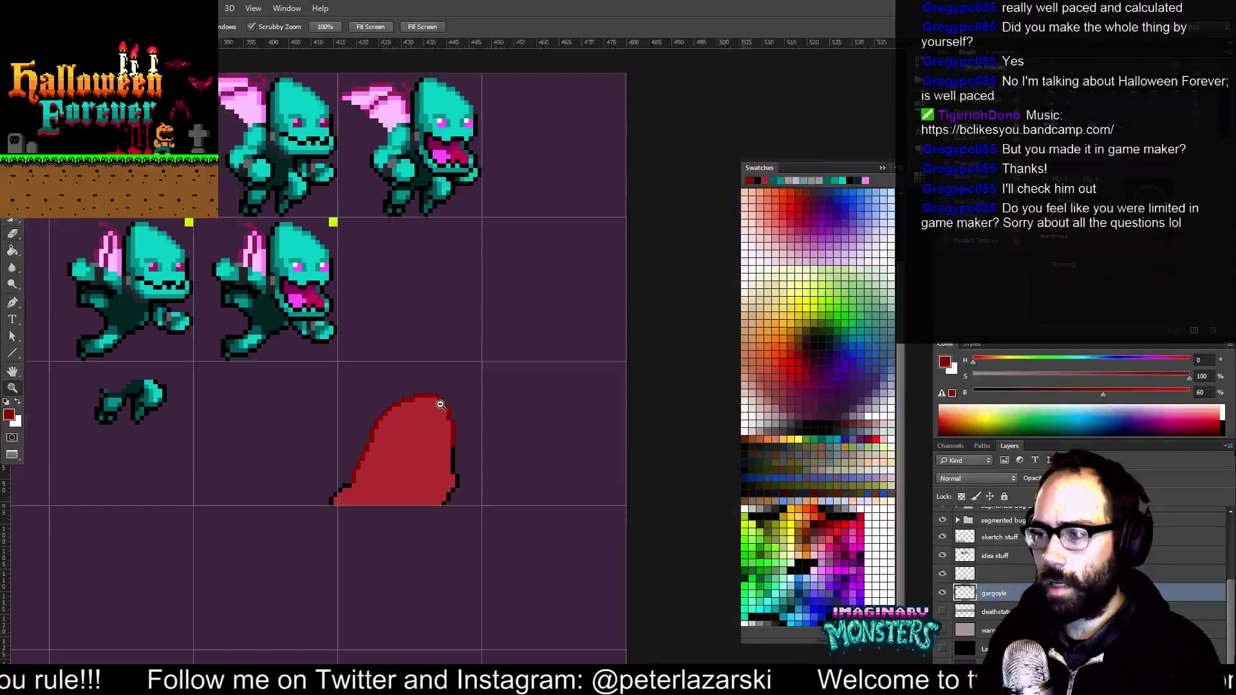
pyautogui.press('space')
pyautogui.moveTo(486, 443)
pyautogui.mouseDown()
pyautogui.moveTo(466, 487)
pyautogui.moveTo(481, 491)
pyautogui.mouseUp()
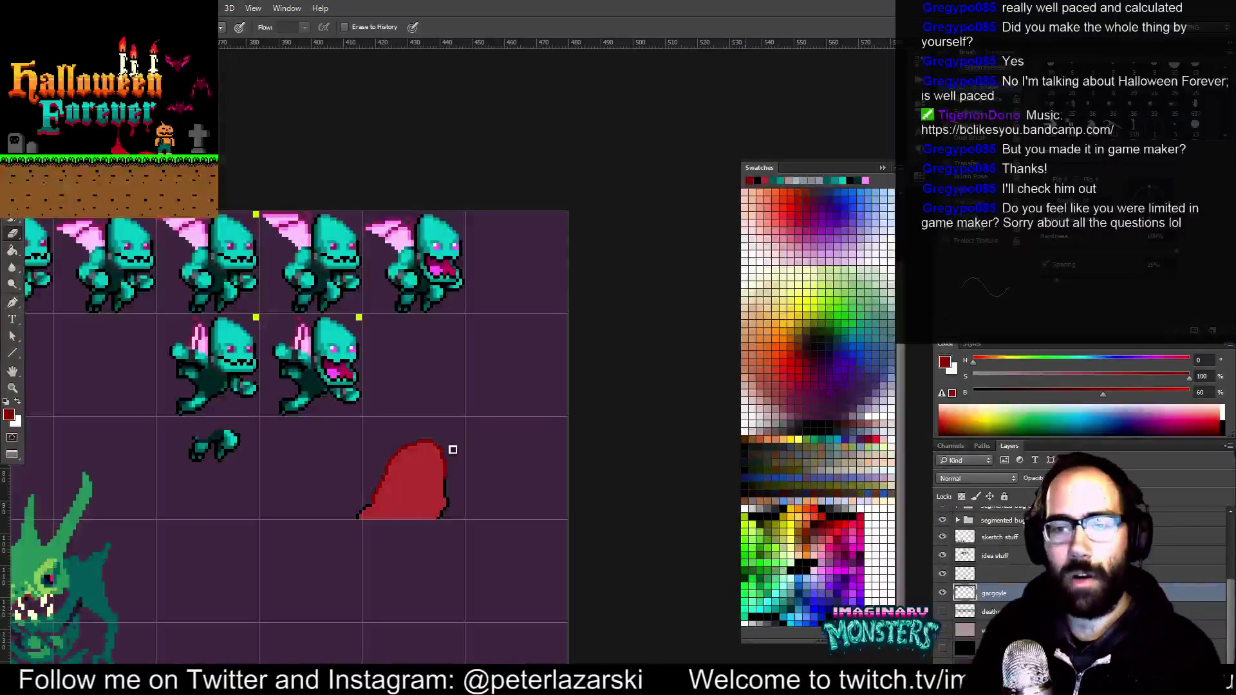
# Rework the silhouette's lower right outline, carrying the dark red further down and smoothing the black corner with body red
pyautogui.moveTo(429, 473)
pyautogui.mouseDown()
pyautogui.moveTo(478, 350)
pyautogui.moveTo(484, 361)
pyautogui.mouseUp()
pyautogui.press('b')
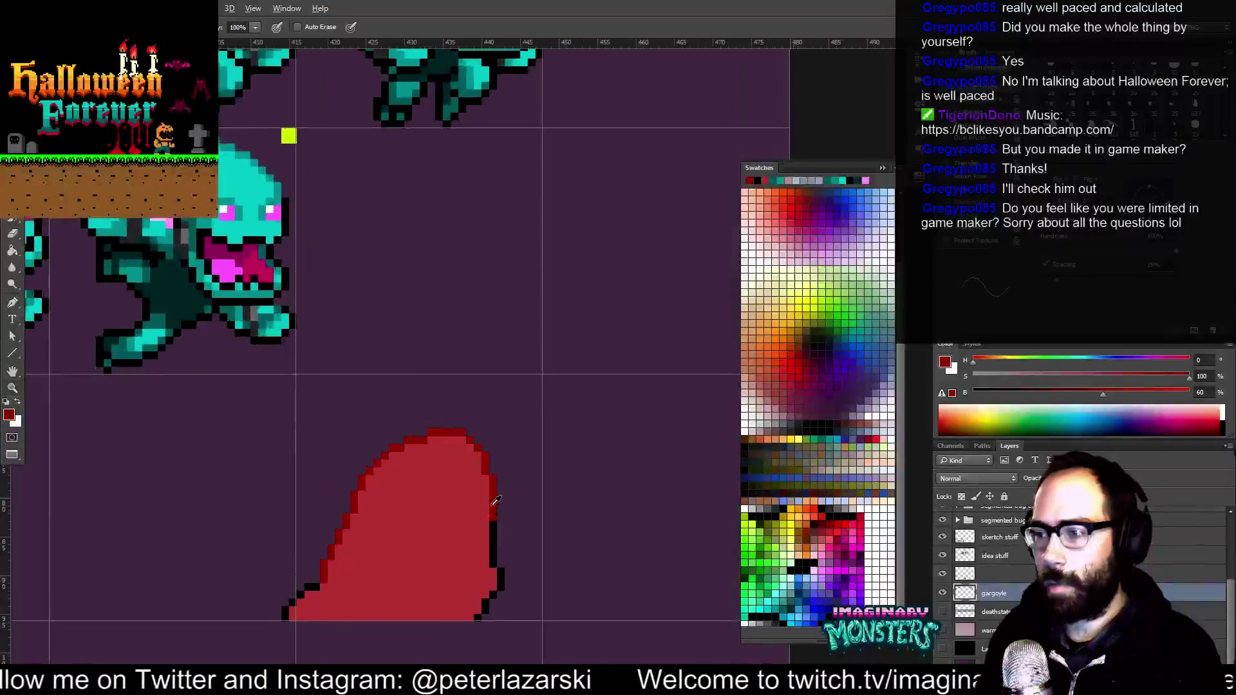
pyautogui.moveTo(499, 552); pyautogui.dragTo(502, 537)
pyautogui.press('b')
pyautogui.keyDown('alt'); pyautogui.click(501, 544); pyautogui.keyUp('alt')
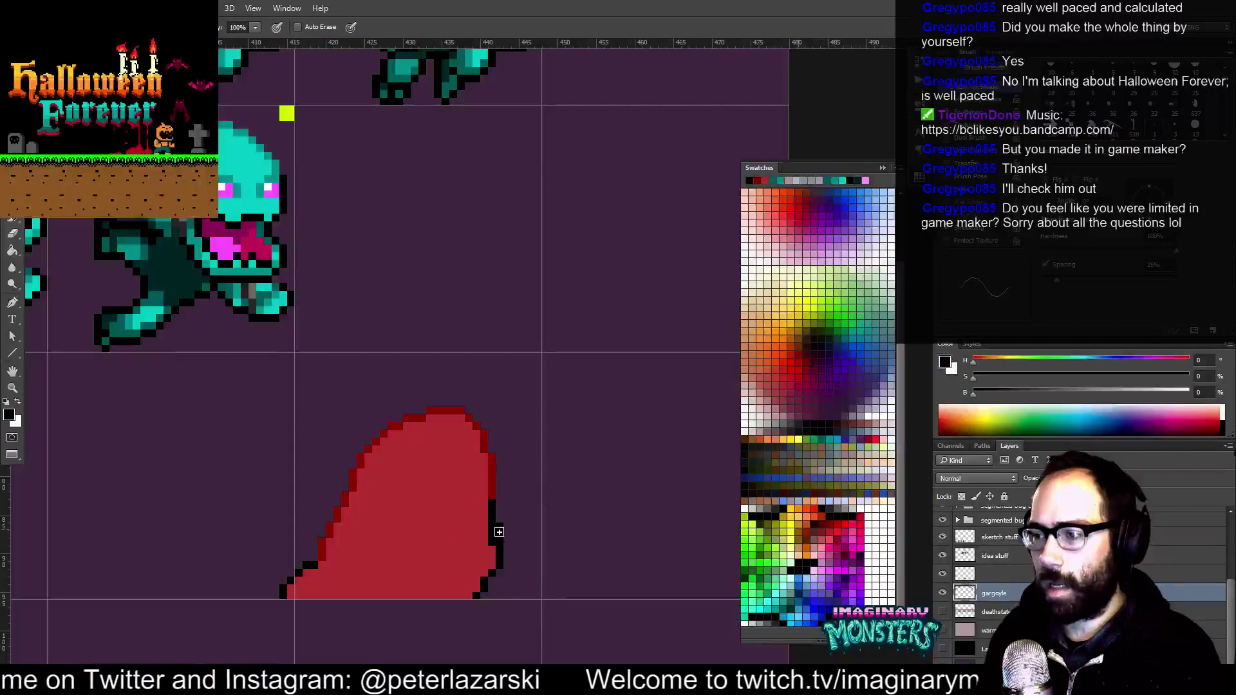
pyautogui.keyDown('alt'); pyautogui.click(494, 550); pyautogui.keyUp('alt')
pyautogui.moveTo(493, 542); pyautogui.dragTo(495, 519)
pyautogui.keyDown('alt'); pyautogui.click(493, 496); pyautogui.keyUp('alt')
pyautogui.scroll(-1, 505, 525)
pyautogui.keyDown('alt'); pyautogui.click(498, 546); pyautogui.keyUp('alt')
pyautogui.click(494, 552)
pyautogui.keyDown('alt'); pyautogui.click(487, 542); pyautogui.keyUp('alt')
pyautogui.click(488, 551)
pyautogui.moveTo(497, 515)
pyautogui.mouseDown()
pyautogui.moveTo(517, 514)
pyautogui.moveTo(507, 490)
pyautogui.mouseUp()
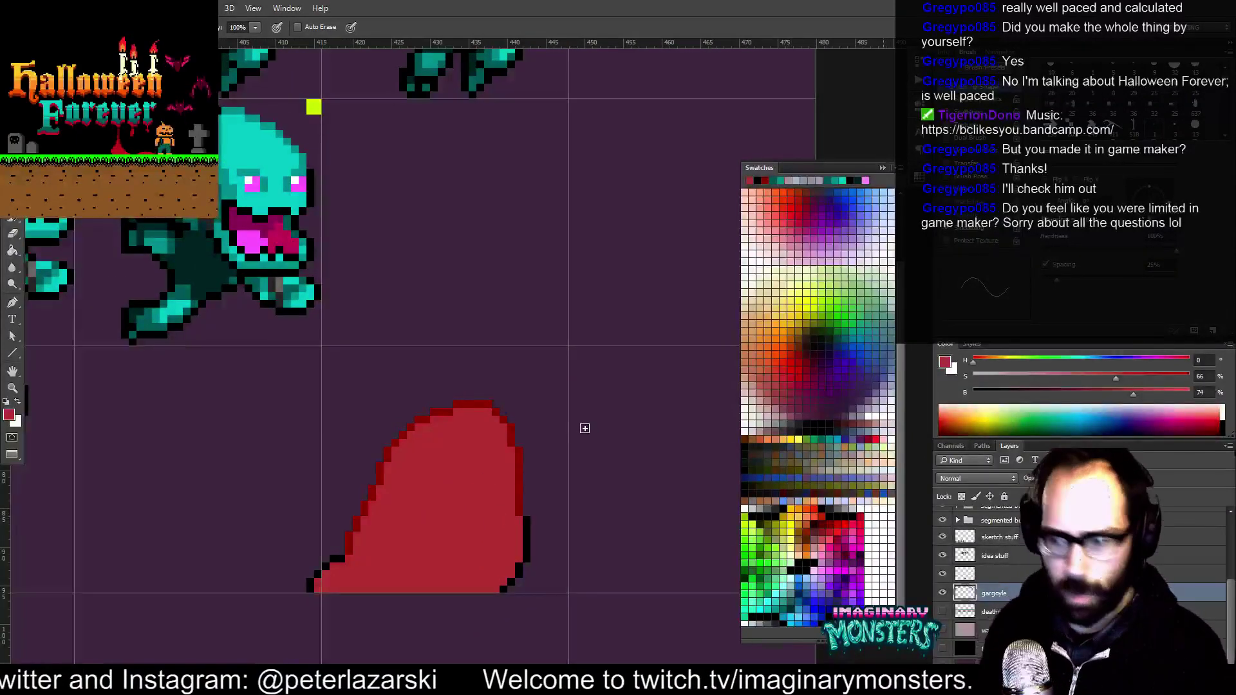
# Paint a curved dark red marking about 5 px wide and 10 px tall inside the body's lower right area
pyautogui.keyDown('alt'); pyautogui.click(519, 480); pyautogui.keyUp('alt')
pyautogui.moveTo(468, 511)
pyautogui.mouseDown()
pyautogui.moveTo(477, 494)
pyautogui.moveTo(469, 555)
pyautogui.moveTo(486, 555)
pyautogui.moveTo(460, 524)
pyautogui.moveTo(463, 542)
pyautogui.mouseUp()
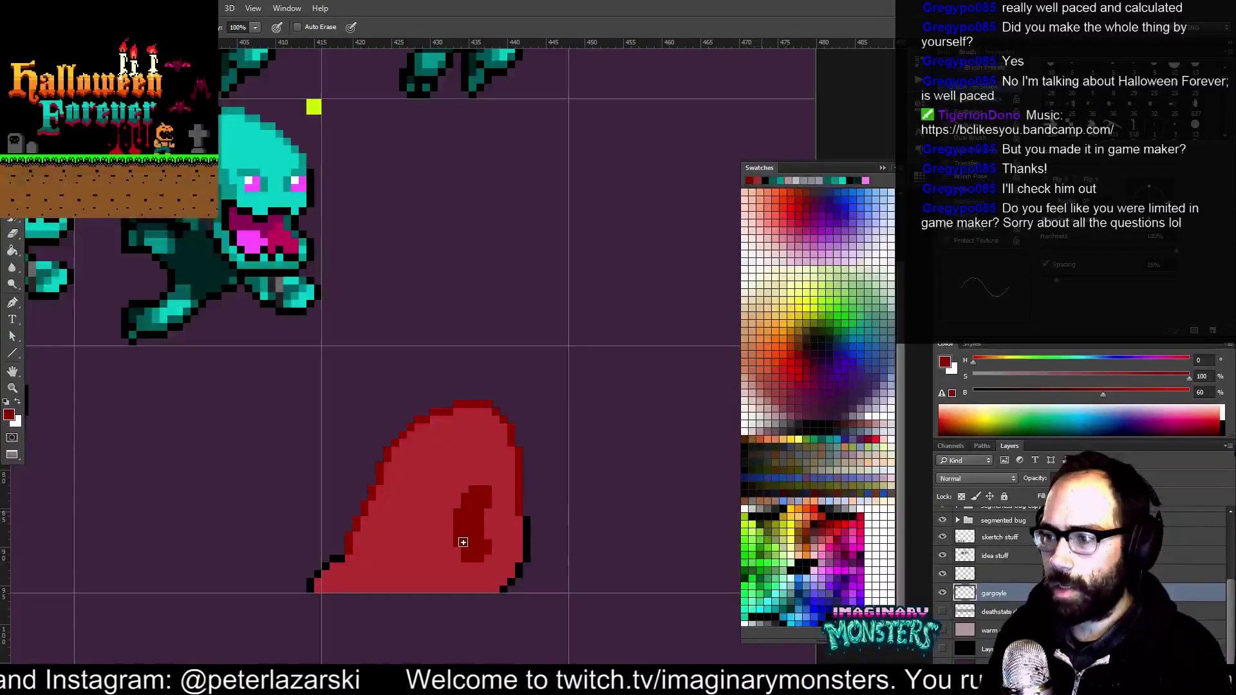
pyautogui.scroll(2, 503, 518)
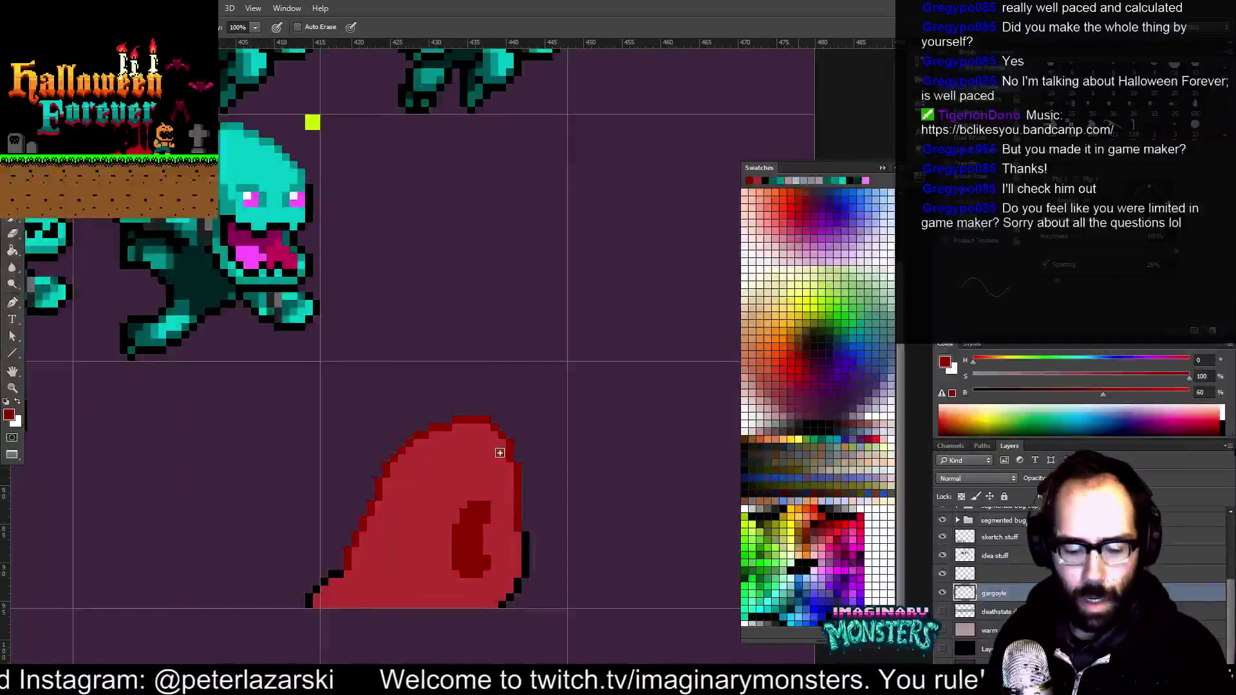
pyautogui.moveTo(493, 487); pyautogui.dragTo(506, 491)
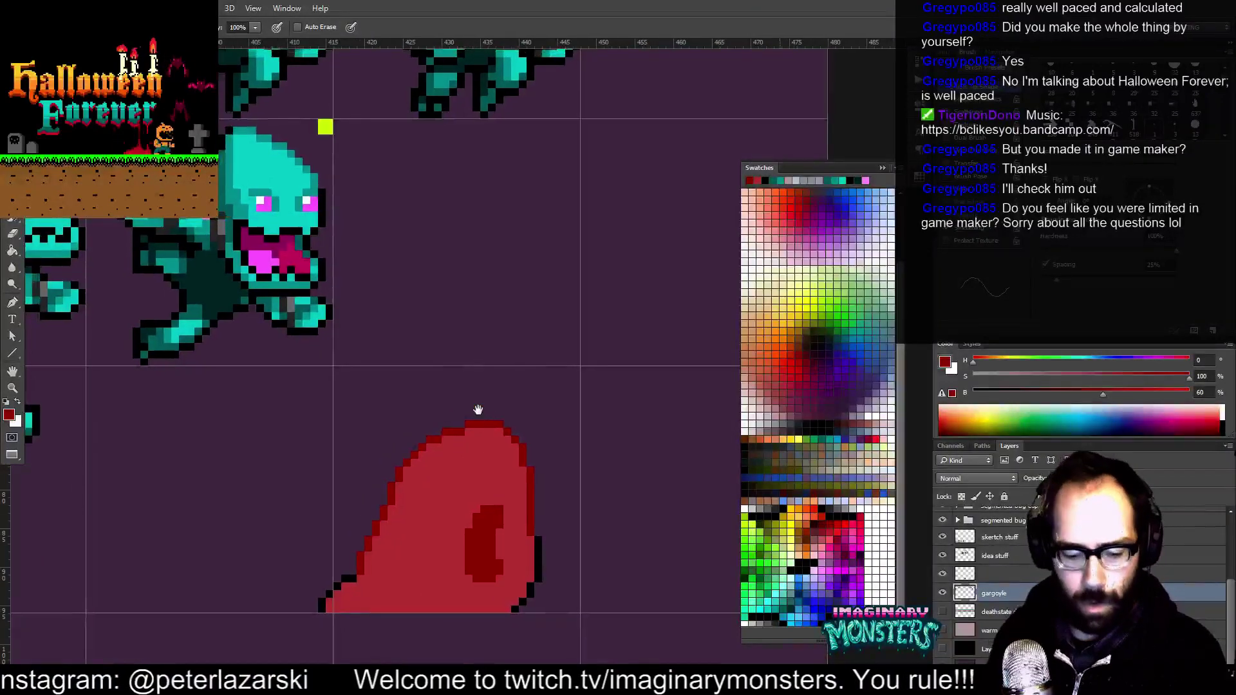
# Paint a body-red lobe about 6 px wide and 9 px tall beside the silhouette's upper right edge and trim its tip
pyautogui.moveTo(477, 430); pyautogui.dragTo(455, 431)
pyautogui.keyDown('alt'); pyautogui.click(495, 458); pyautogui.keyUp('alt')
pyautogui.moveTo(512, 451)
pyautogui.mouseDown()
pyautogui.moveTo(526, 484)
pyautogui.moveTo(535, 442)
pyautogui.moveTo(518, 446)
pyautogui.moveTo(528, 432)
pyautogui.moveTo(541, 463)
pyautogui.moveTo(540, 422)
pyautogui.mouseUp()
pyautogui.click(547, 445)
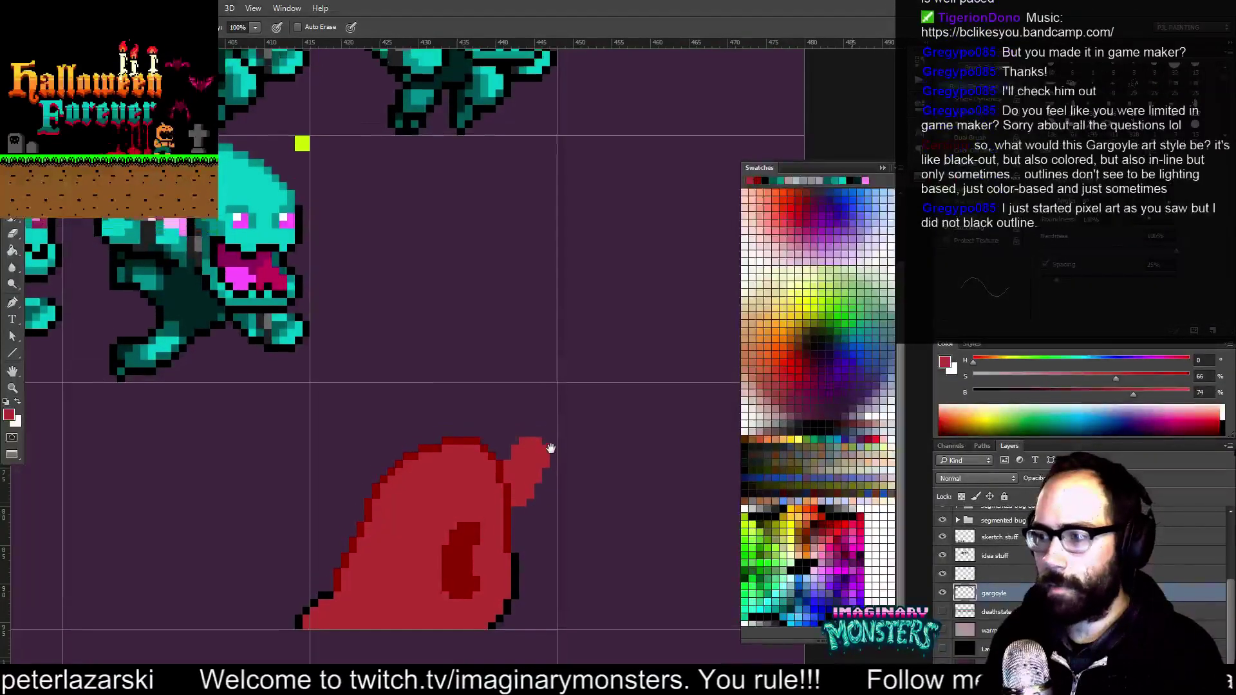
pyautogui.scroll(1, 541, 428)
pyautogui.press('e')
pyautogui.moveTo(531, 440)
pyautogui.mouseDown()
pyautogui.moveTo(553, 447)
pyautogui.moveTo(545, 457)
pyautogui.mouseUp()
pyautogui.click(539, 449)
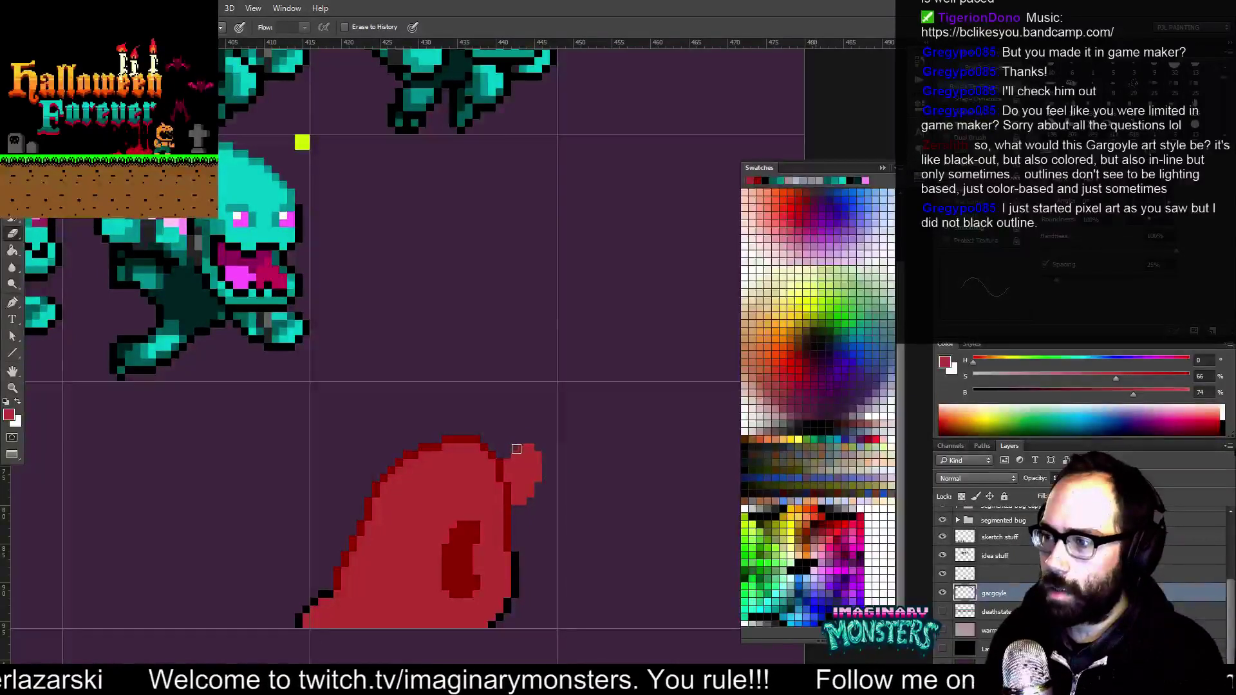
# Outline the small lobe with black along its underside and dark red around its top
pyautogui.press('b')
pyautogui.moveTo(473, 441); pyautogui.dragTo(478, 447)
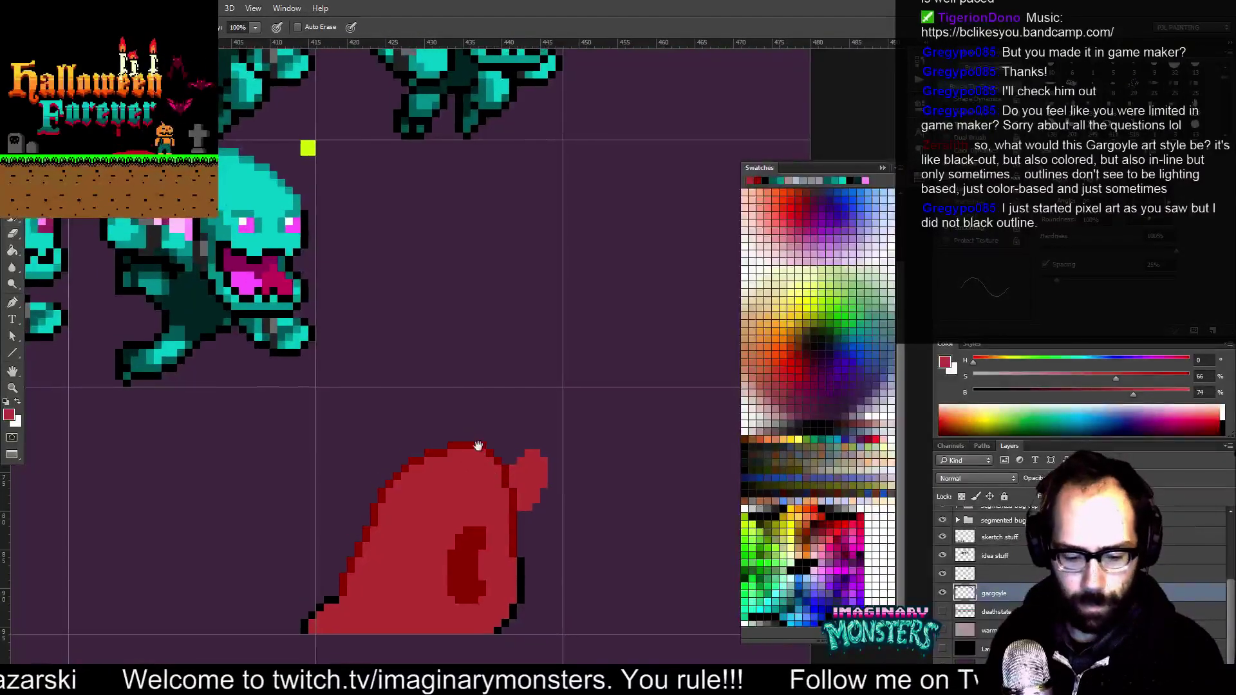
pyautogui.moveTo(515, 491)
pyautogui.mouseDown()
pyautogui.moveTo(493, 495)
pyautogui.moveTo(513, 491)
pyautogui.mouseUp()
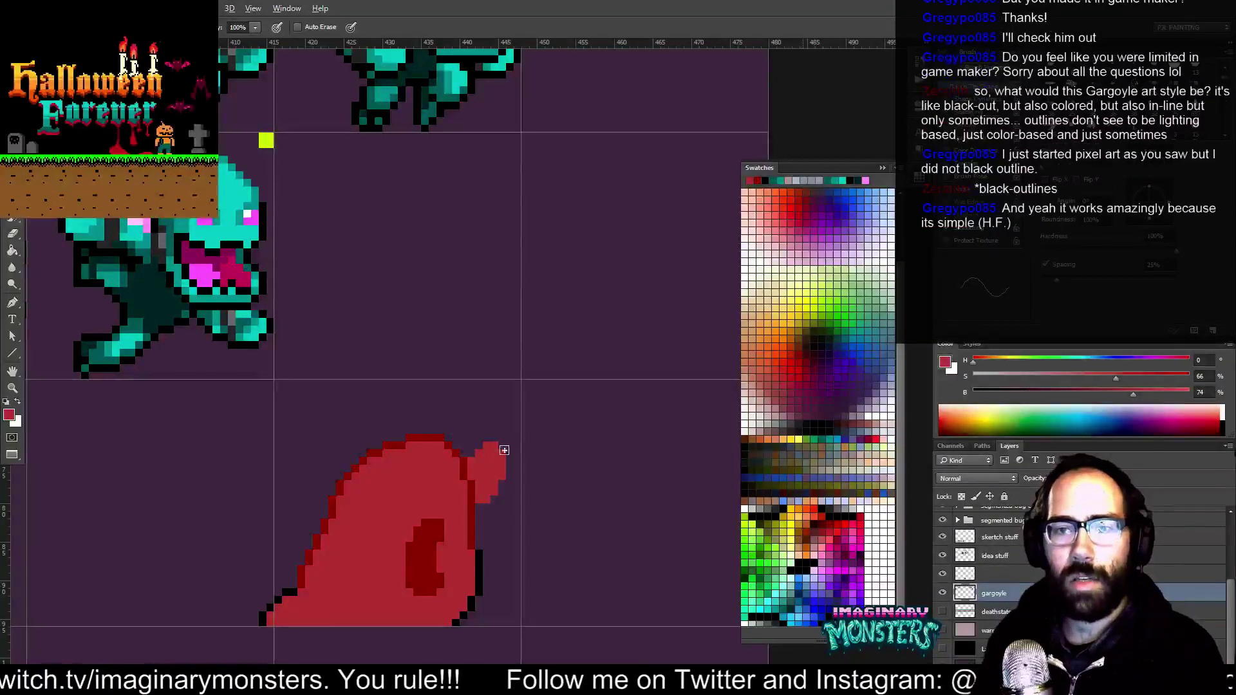
pyautogui.moveTo(463, 522)
pyautogui.mouseDown()
pyautogui.moveTo(450, 508)
pyautogui.moveTo(496, 477)
pyautogui.moveTo(500, 455)
pyautogui.mouseUp()
pyautogui.keyDown('alt'); pyautogui.click(469, 546); pyautogui.keyUp('alt')
pyautogui.keyDown('alt'); pyautogui.click(462, 443); pyautogui.keyUp('alt')
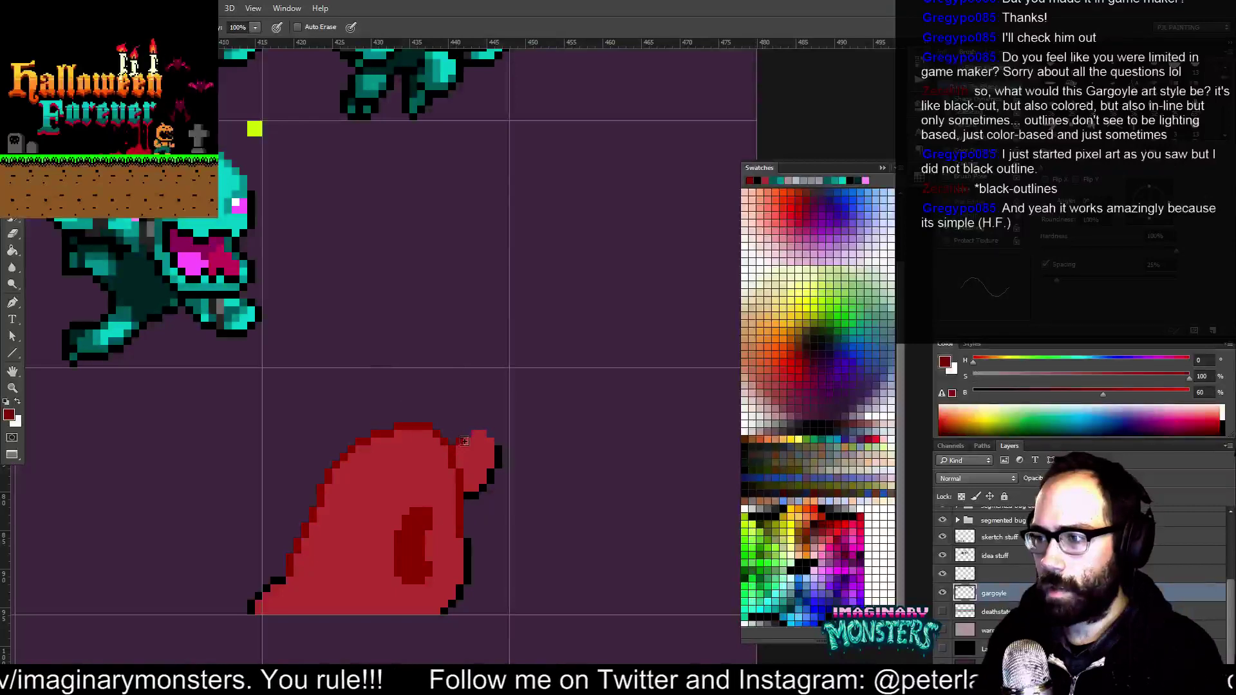
pyautogui.moveTo(492, 436)
pyautogui.mouseDown()
pyautogui.moveTo(500, 448)
pyautogui.moveTo(483, 486)
pyautogui.moveTo(456, 502)
pyautogui.moveTo(506, 487)
pyautogui.moveTo(457, 499)
pyautogui.moveTo(825, 187)
pyautogui.moveTo(263, 590)
pyautogui.mouseUp()
pyautogui.moveTo(538, 337); pyautogui.dragTo(384, 500)
pyautogui.moveTo(535, 436); pyautogui.dragTo(508, 447)
# Preview the sprites against the black background layer, hide the grid, restore the purple backdrop and toggle the gargoyle layer's visibility
pyautogui.click(943, 650)
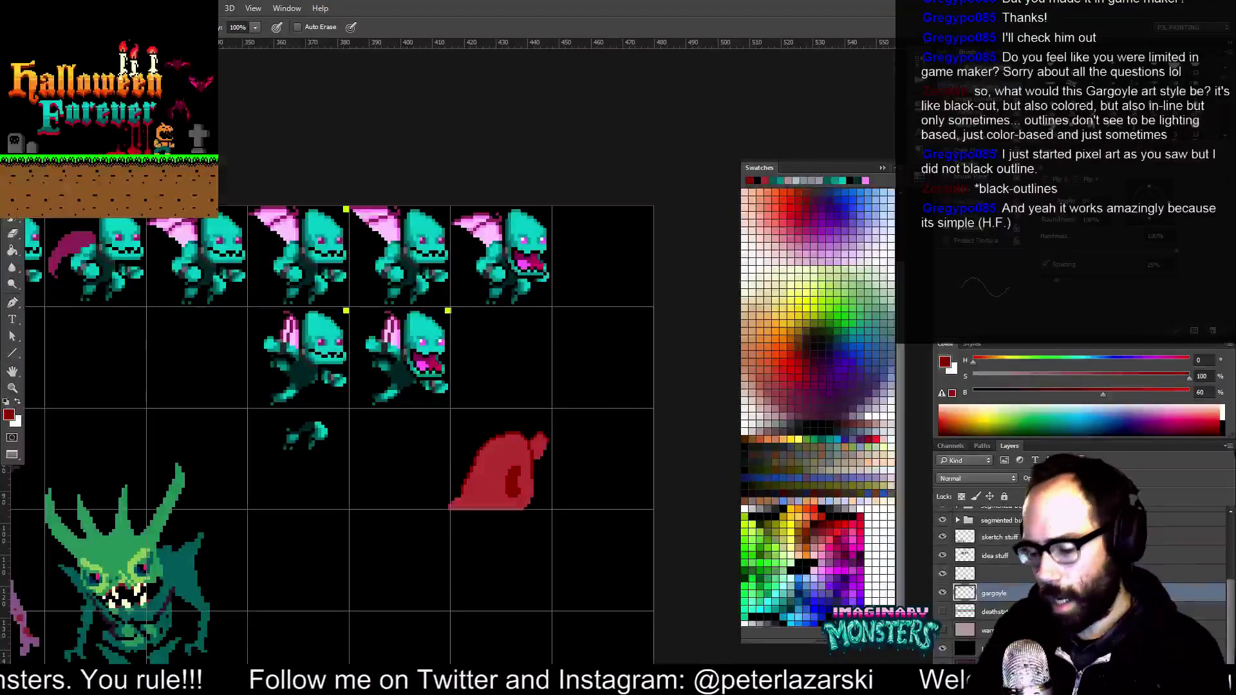
pyautogui.hotkey('ctrl', "'")
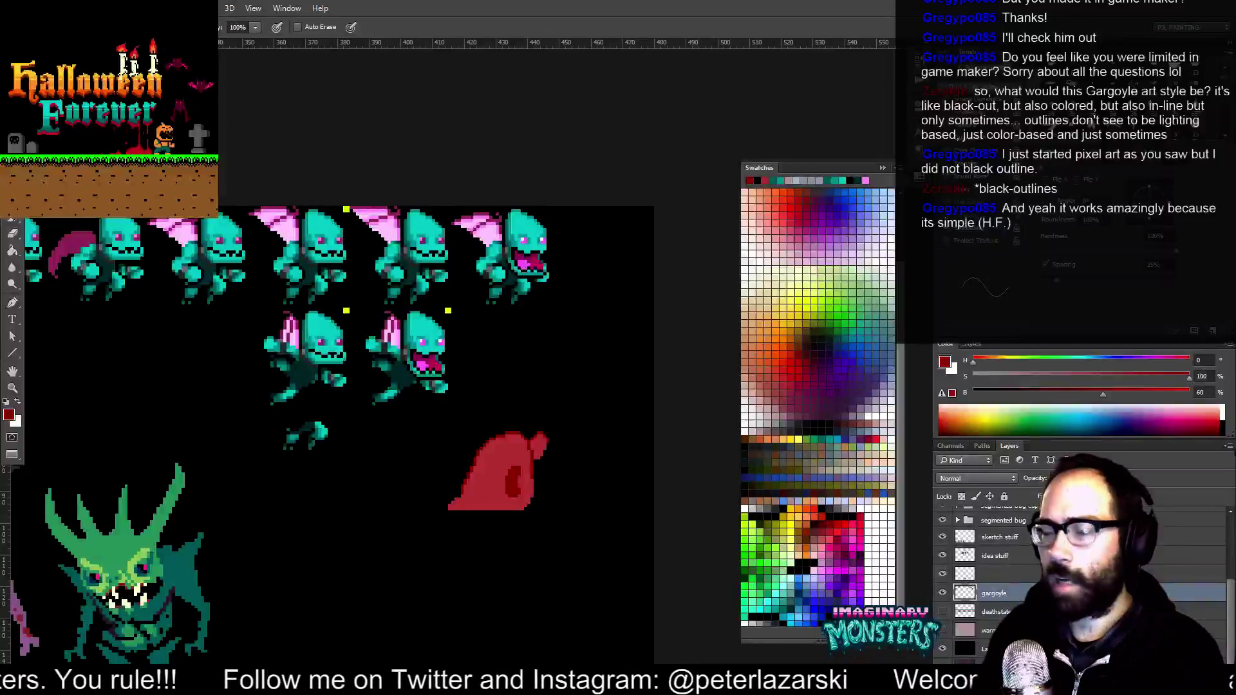
pyautogui.click(943, 652)
pyautogui.click(943, 652)
pyautogui.click(942, 652)
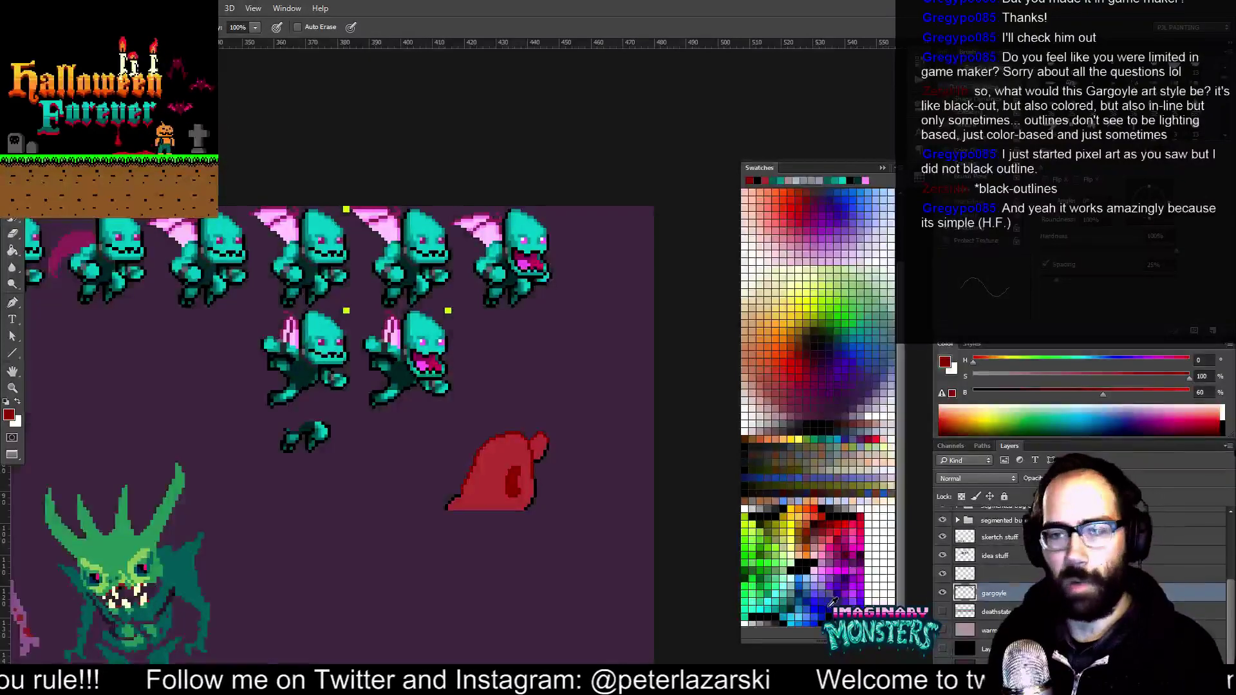
pyautogui.click(943, 593)
pyautogui.click(943, 593)
# Try to clean up the outline beneath the small lobe by erasing and repainting pixels, and undo the changes
pyautogui.press('z')
pyautogui.moveTo(512, 449)
pyautogui.mouseDown()
pyautogui.moveTo(559, 416)
pyautogui.moveTo(564, 431)
pyautogui.moveTo(513, 460)
pyautogui.mouseUp()
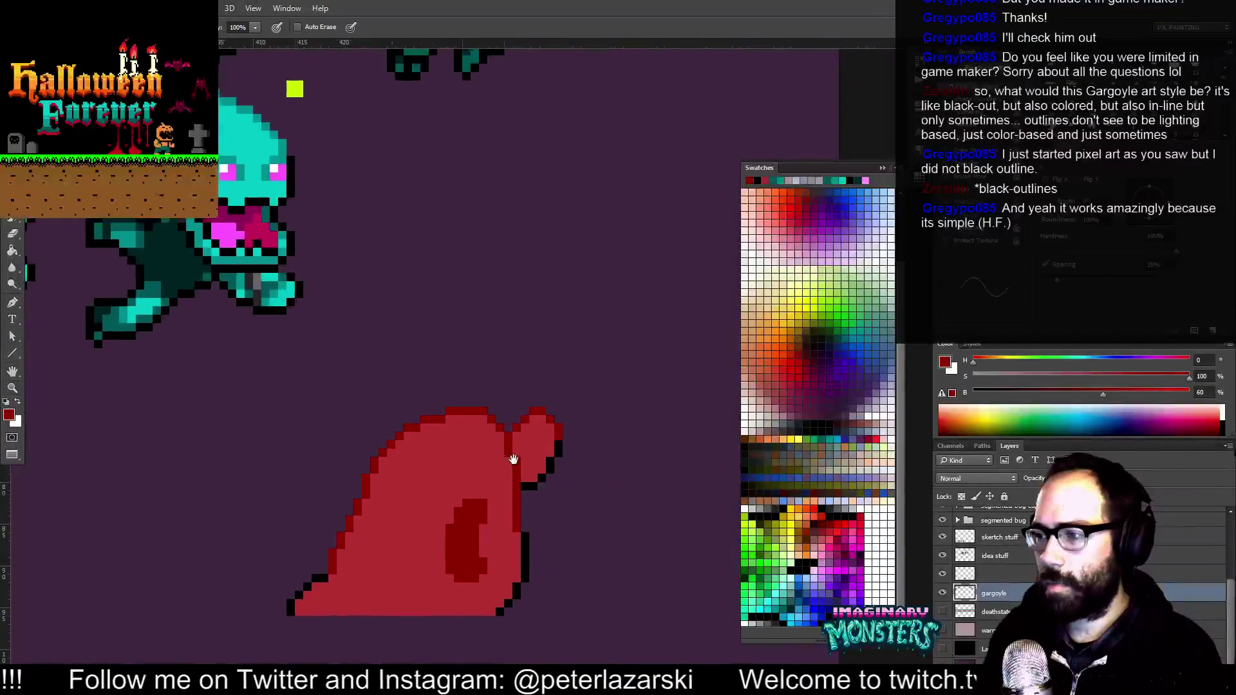
pyautogui.press('d')
pyautogui.press('e')
pyautogui.moveTo(540, 501)
pyautogui.mouseDown()
pyautogui.moveTo(547, 517)
pyautogui.moveTo(551, 497)
pyautogui.moveTo(561, 528)
pyautogui.mouseUp()
pyautogui.press('b')
pyautogui.keyDown('alt'); pyautogui.click(546, 492); pyautogui.keyUp('alt')
pyautogui.click(550, 488)
pyautogui.press('e')
pyautogui.hotkey('ctrl', 'alt', 'z')
pyautogui.hotkey('ctrl', 'alt', 'z')
# Draw a dark red spiral curl on the upper left part of the red body
pyautogui.press('b')
pyautogui.keyDown('alt'); pyautogui.click(564, 445); pyautogui.keyUp('alt')
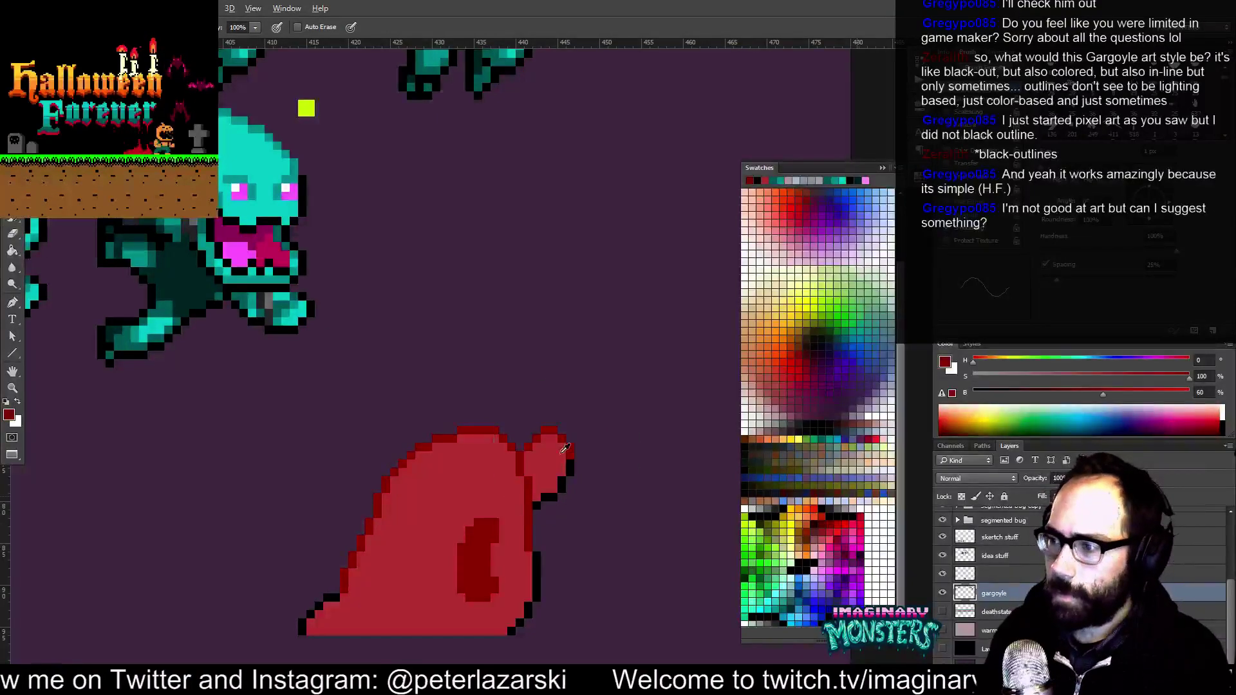
pyautogui.moveTo(424, 488)
pyautogui.mouseDown()
pyautogui.moveTo(459, 488)
pyautogui.moveTo(448, 533)
pyautogui.moveTo(424, 526)
pyautogui.mouseUp()
pyautogui.keyDown('alt'); pyautogui.click(439, 504); pyautogui.keyUp('alt')
pyautogui.moveTo(426, 484)
pyautogui.mouseDown()
pyautogui.moveTo(449, 484)
pyautogui.moveTo(458, 515)
pyautogui.moveTo(423, 532)
pyautogui.moveTo(453, 502)
pyautogui.moveTo(446, 463)
pyautogui.mouseUp()
# Lasso the dark red marking inside the body, move it 1 px right and deselect it
pyautogui.press('l')
pyautogui.moveTo(501, 535)
pyautogui.mouseDown()
pyautogui.moveTo(476, 499)
pyautogui.moveTo(435, 549)
pyautogui.moveTo(428, 605)
pyautogui.moveTo(459, 620)
pyautogui.moveTo(483, 602)
pyautogui.mouseUp()
pyautogui.press('v')
pyautogui.press('Right')
pyautogui.hotkey('ctrl', 'd')
# Reshape the dark red marking by trimming its upper left edge with the sampled body red
pyautogui.moveTo(484, 513); pyautogui.dragTo(464, 507)
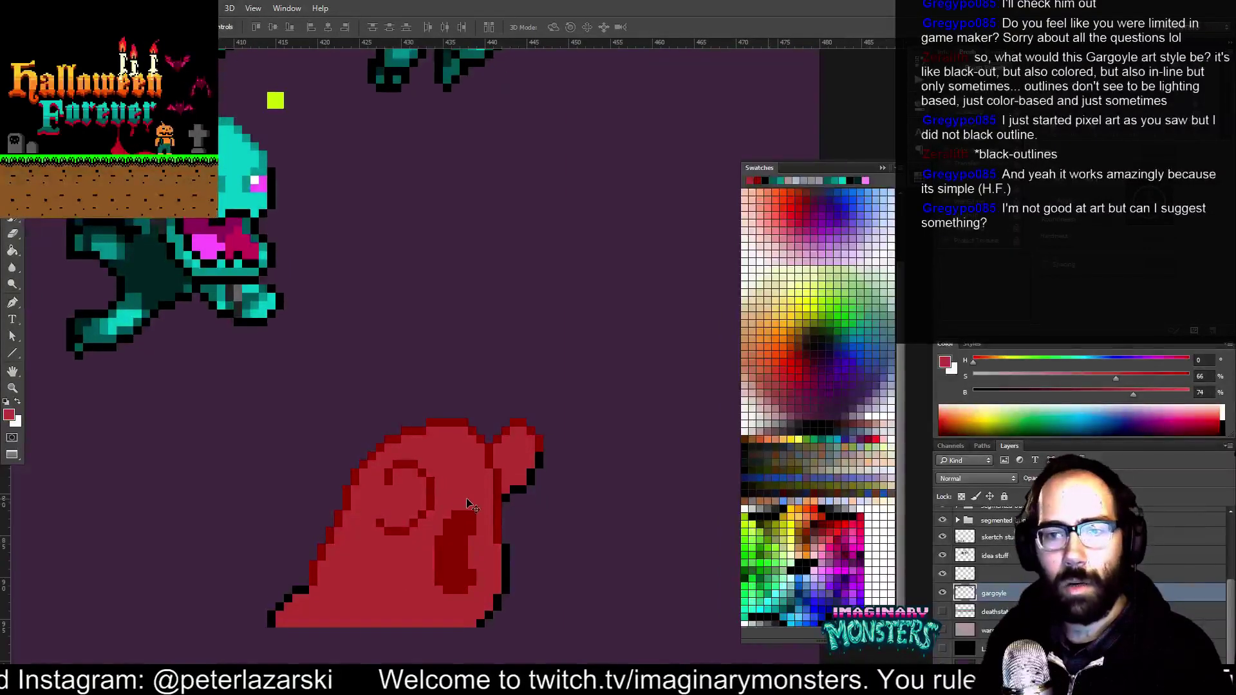
pyautogui.press('b')
pyautogui.hscroll(2, 466, 498)
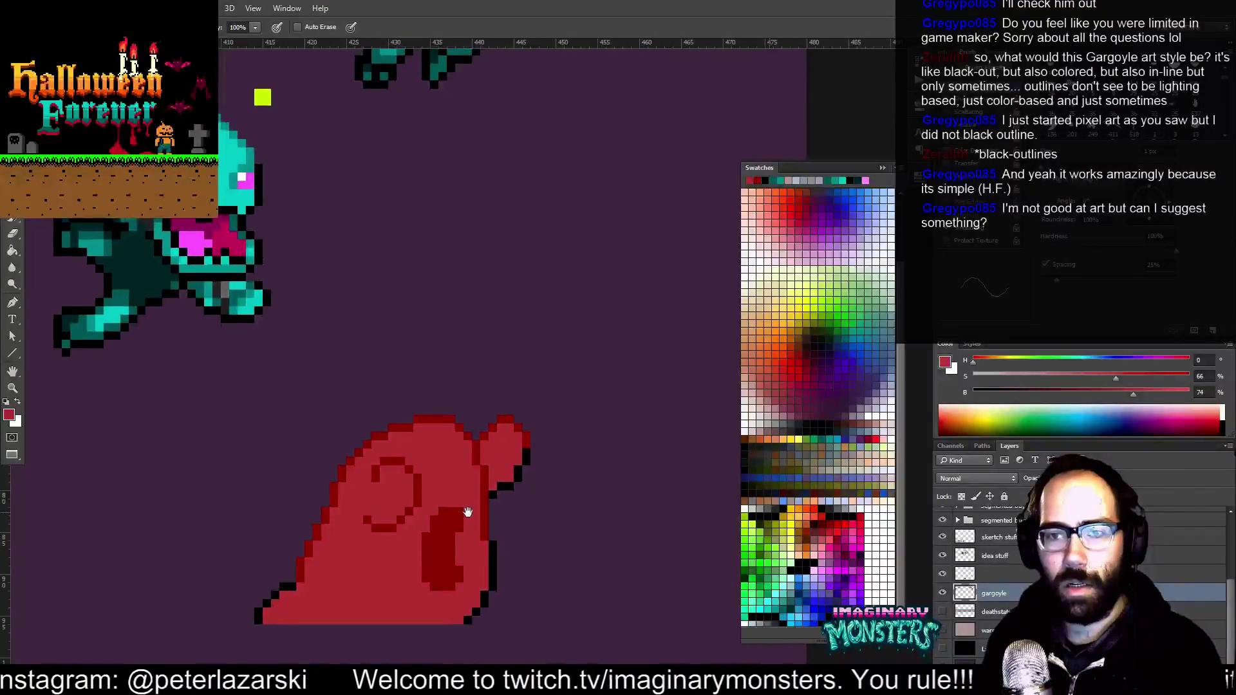
pyautogui.moveTo(482, 524); pyautogui.dragTo(475, 513)
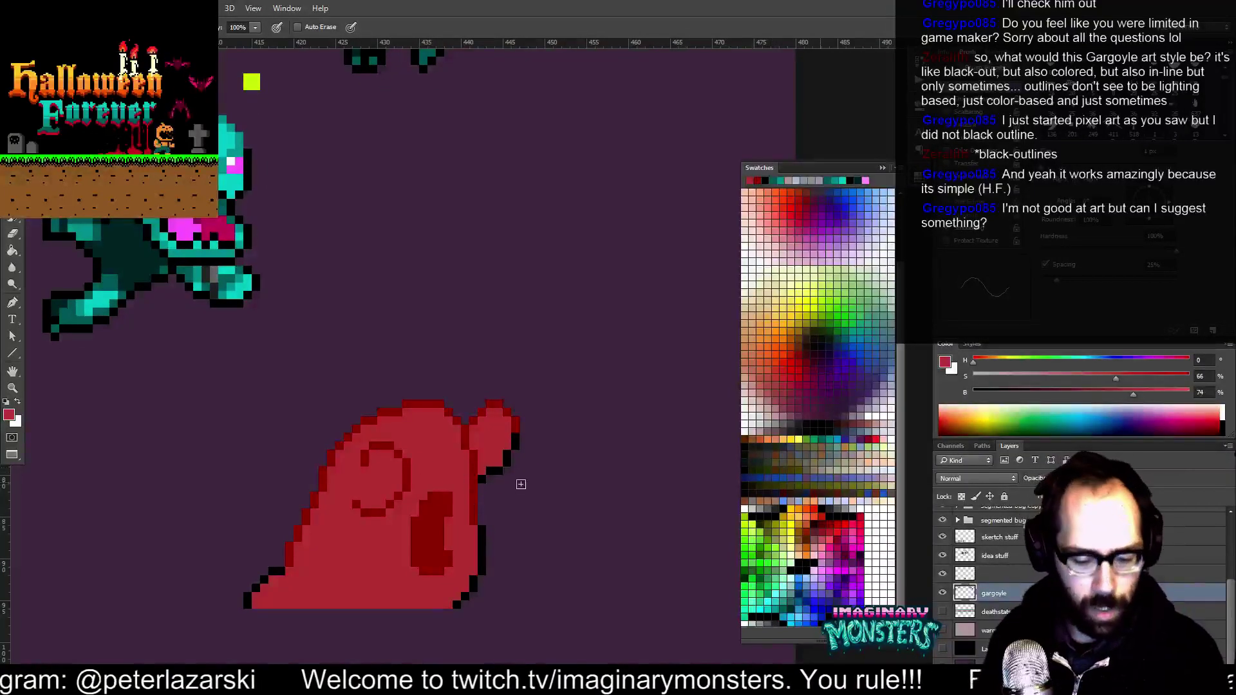
pyautogui.keyDown('alt'); pyautogui.click(411, 525); pyautogui.keyUp('alt')
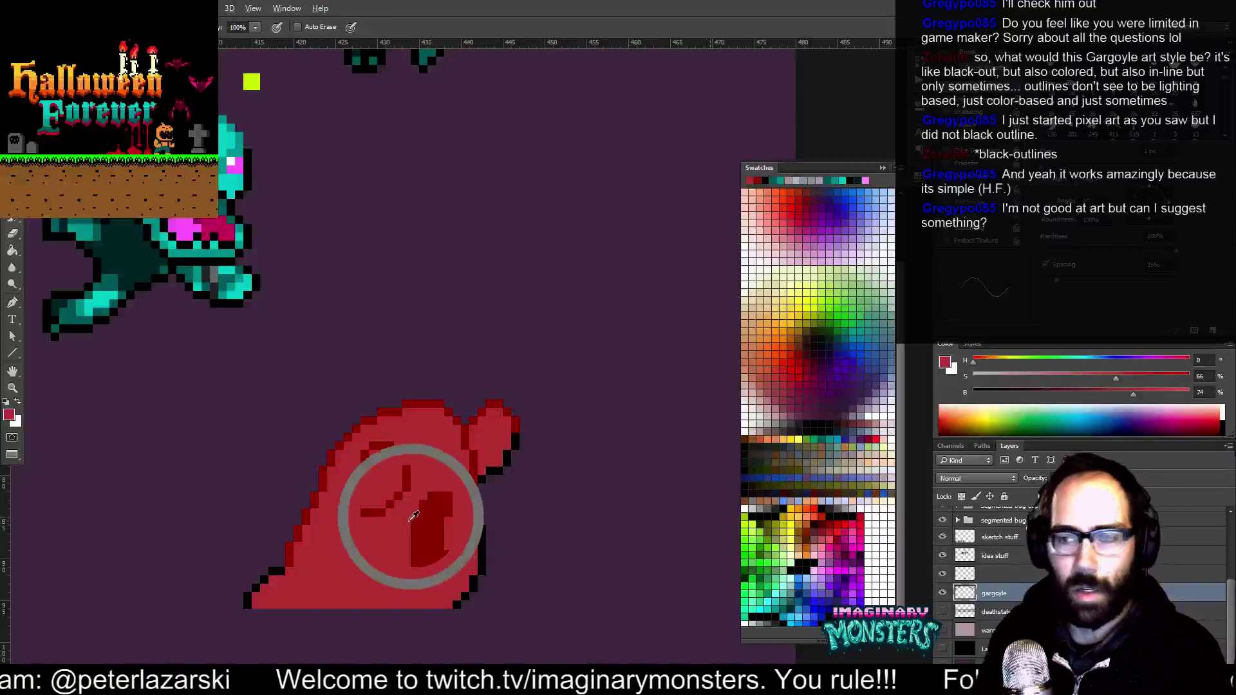
pyautogui.moveTo(416, 520); pyautogui.dragTo(415, 530)
pyautogui.click(425, 505)
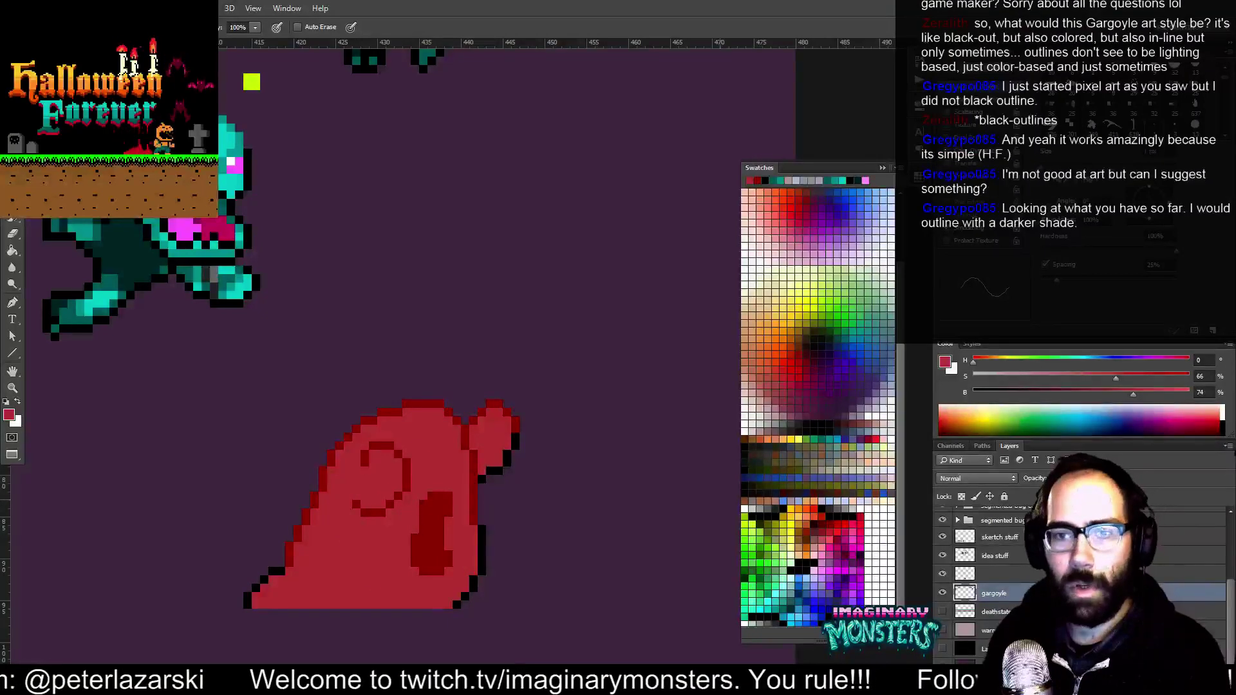
pyautogui.moveTo(406, 488); pyautogui.dragTo(400, 504)
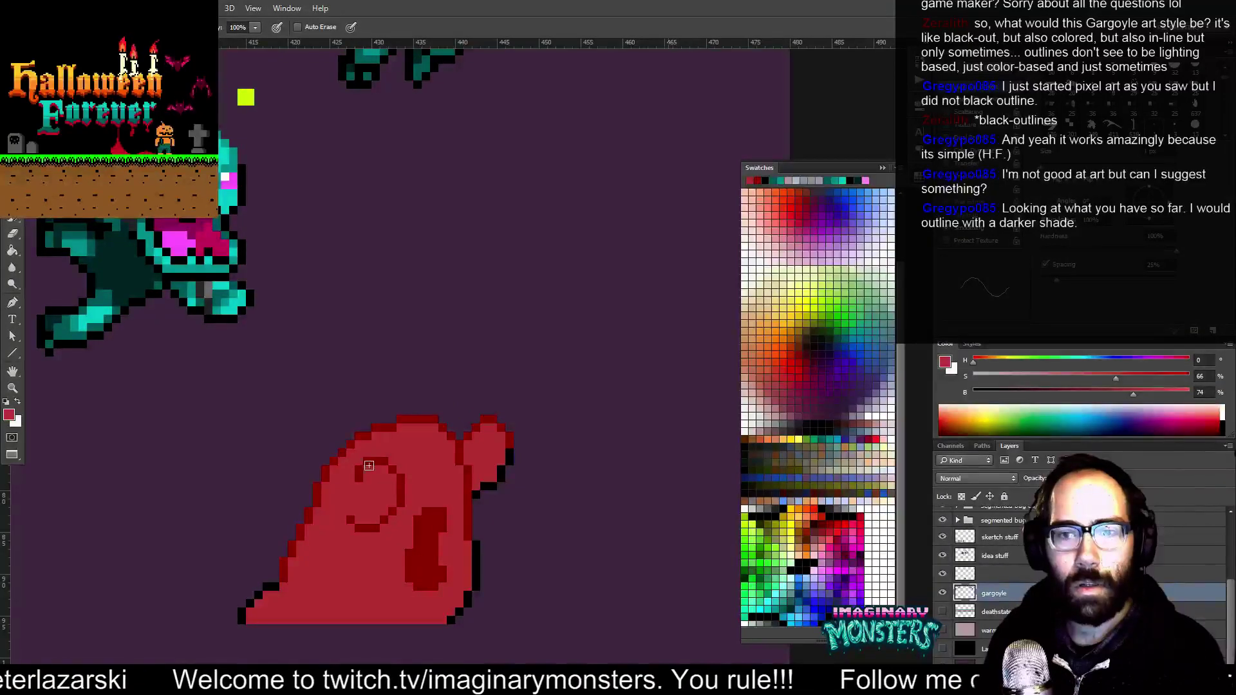
# Sample black from the open-mouth gargoyle's outline as the foreground colour and return to the red creature
pyautogui.moveTo(345, 461); pyautogui.dragTo(461, 469)
pyautogui.moveTo(410, 436); pyautogui.dragTo(424, 452)
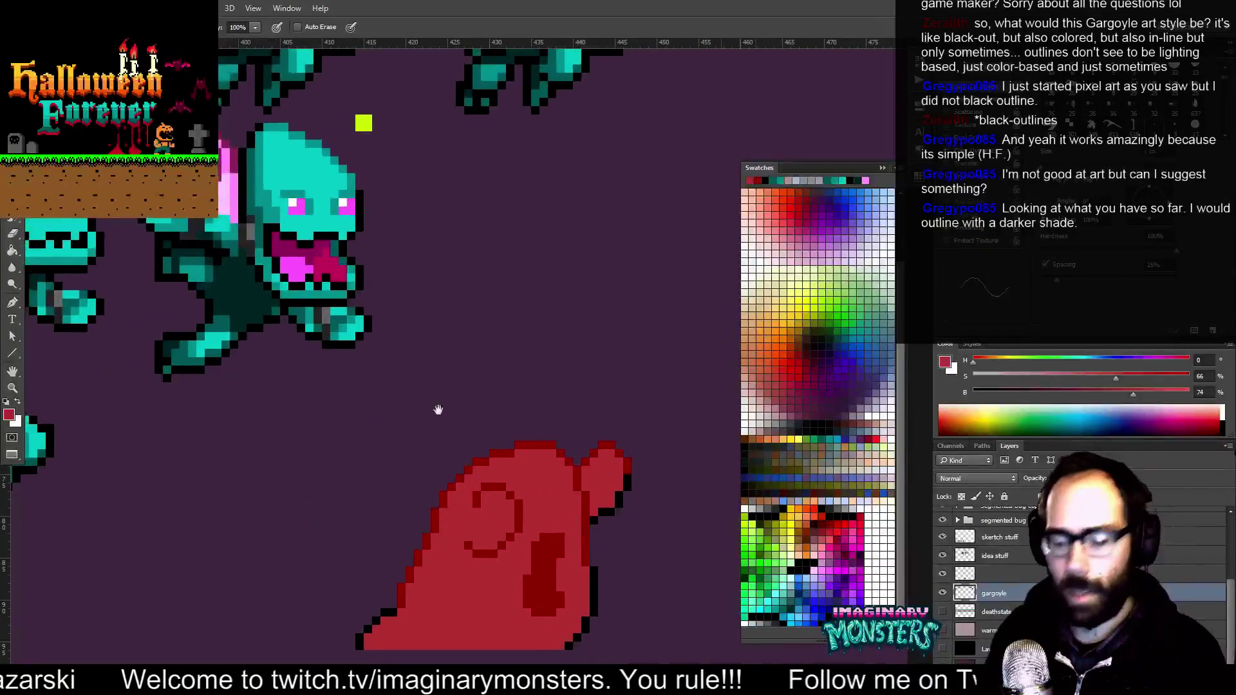
pyautogui.moveTo(479, 401); pyautogui.dragTo(477, 446)
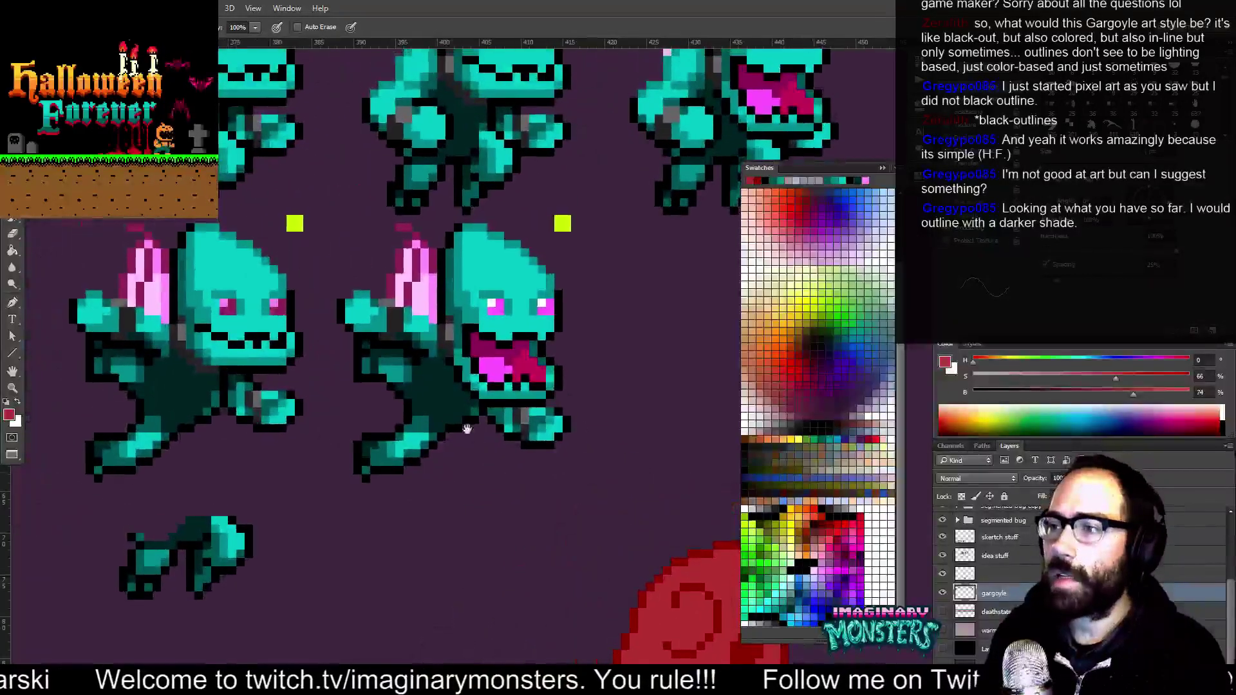
pyautogui.keyDown('alt'); pyautogui.click(385, 378); pyautogui.keyUp('alt')
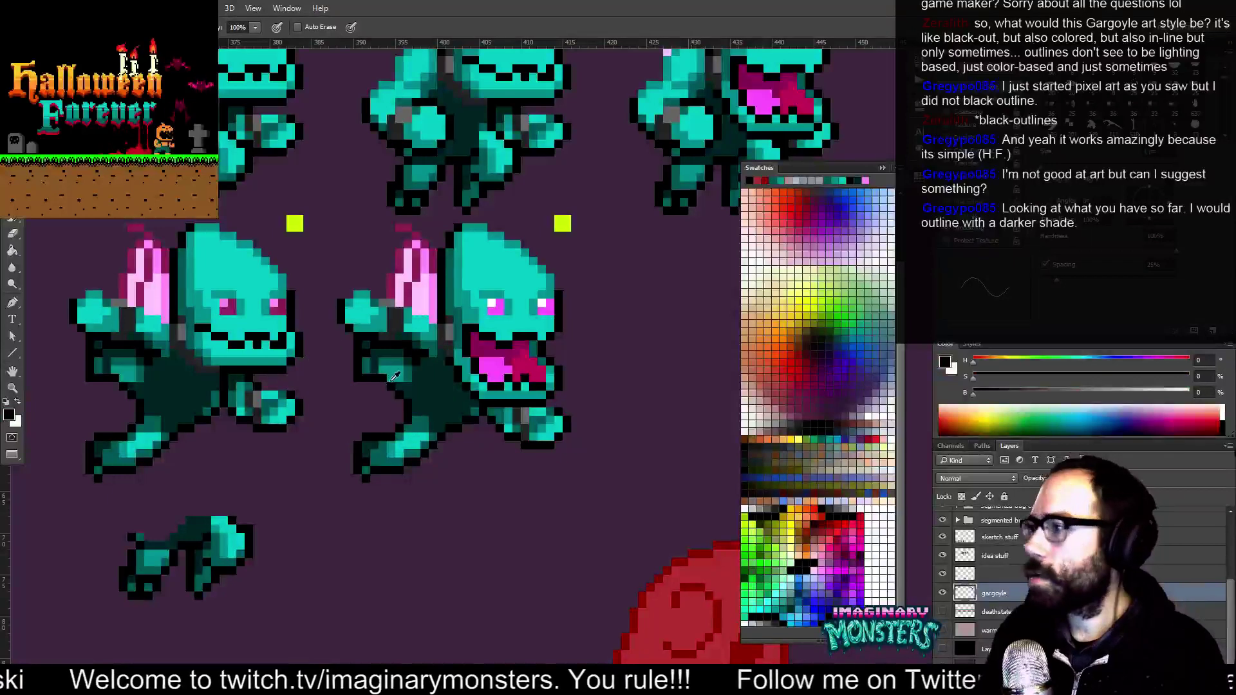
pyautogui.moveTo(712, 546)
pyautogui.mouseDown()
pyautogui.moveTo(473, 459)
pyautogui.moveTo(424, 415)
pyautogui.mouseUp()
pyautogui.moveTo(414, 463); pyautogui.dragTo(465, 435)
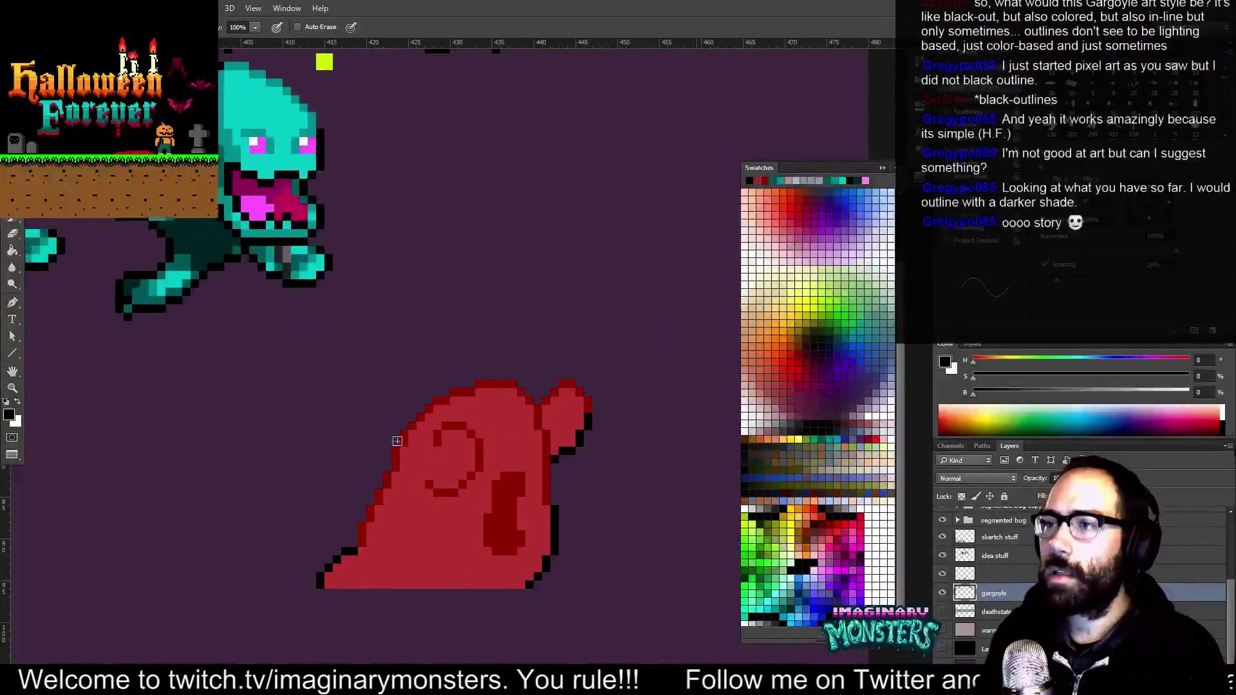
# Clean up the creature's lower left outline where black meets dark red, erasing stray pixels and repainting with sampled outline colours
pyautogui.keyDown('alt'); pyautogui.click(359, 538); pyautogui.keyUp('alt')
pyautogui.click(362, 543)
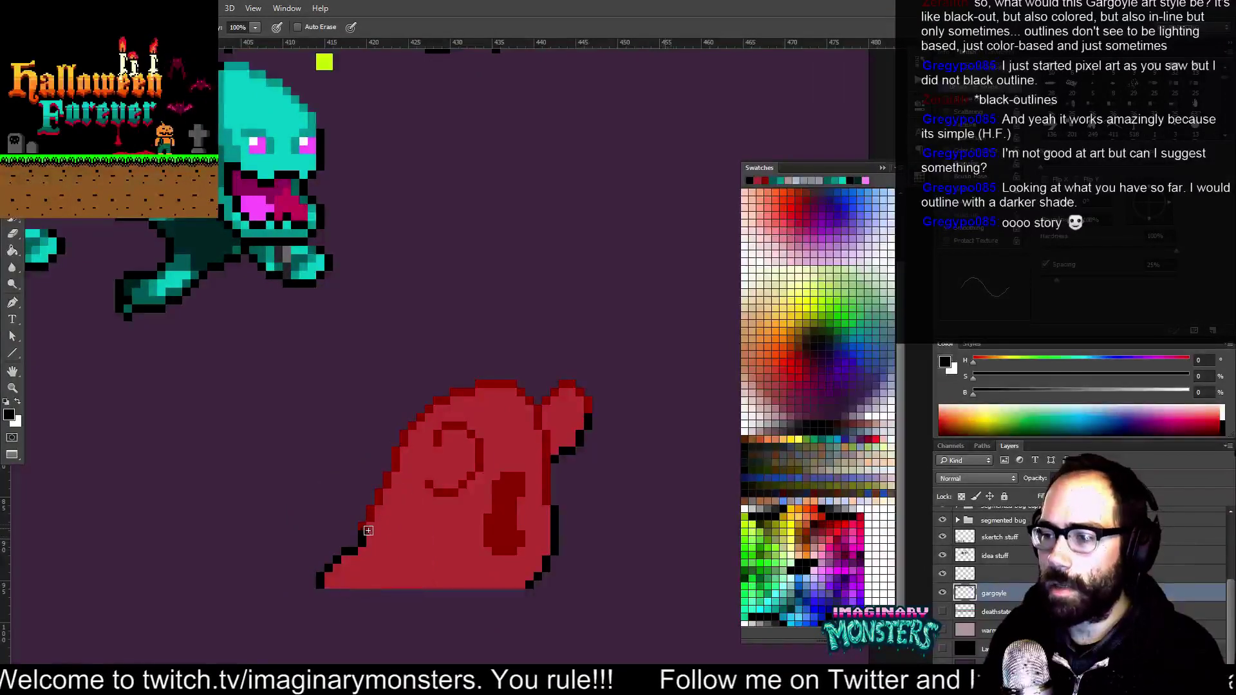
pyautogui.press('e')
pyautogui.click(362, 524)
pyautogui.press('b')
pyautogui.keyDown('alt'); pyautogui.click(371, 517); pyautogui.keyUp('alt')
pyautogui.click(370, 527)
pyautogui.moveTo(419, 520)
pyautogui.mouseDown()
pyautogui.moveTo(442, 505)
pyautogui.moveTo(439, 483)
pyautogui.moveTo(470, 500)
pyautogui.moveTo(508, 486)
pyautogui.moveTo(499, 463)
pyautogui.moveTo(484, 468)
pyautogui.mouseUp()
pyautogui.keyDown('alt'); pyautogui.click(373, 510); pyautogui.keyUp('alt')
pyautogui.press('e')
pyautogui.moveTo(558, 496); pyautogui.dragTo(543, 499)
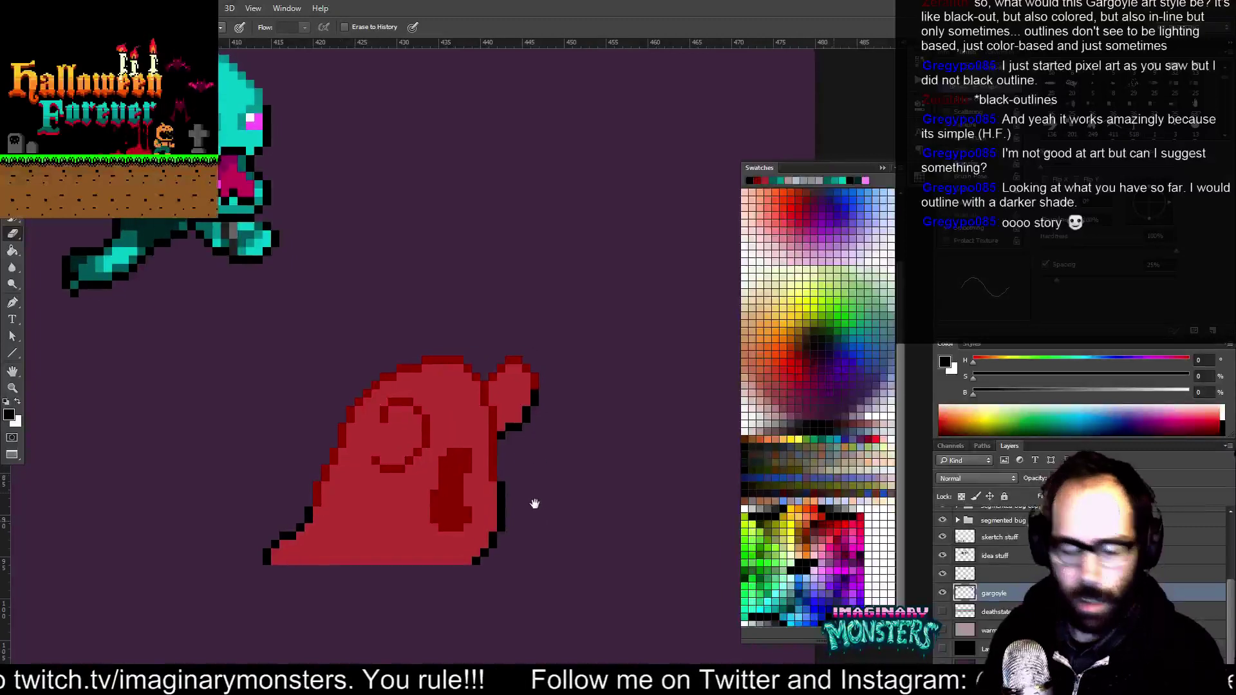
# Paint bright red highlights (hue 0, saturation 80, brightness 100) inside the spiral curl and on the small bulge beside the head
pyautogui.press('b')
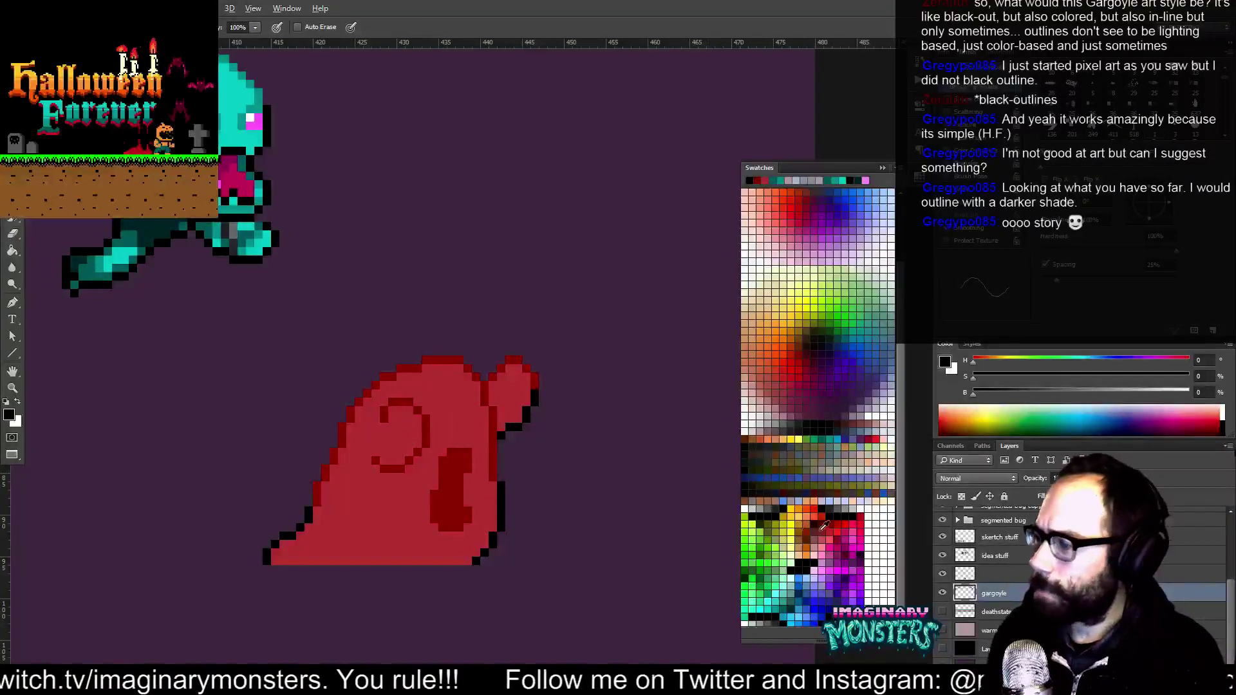
pyautogui.click(847, 530)
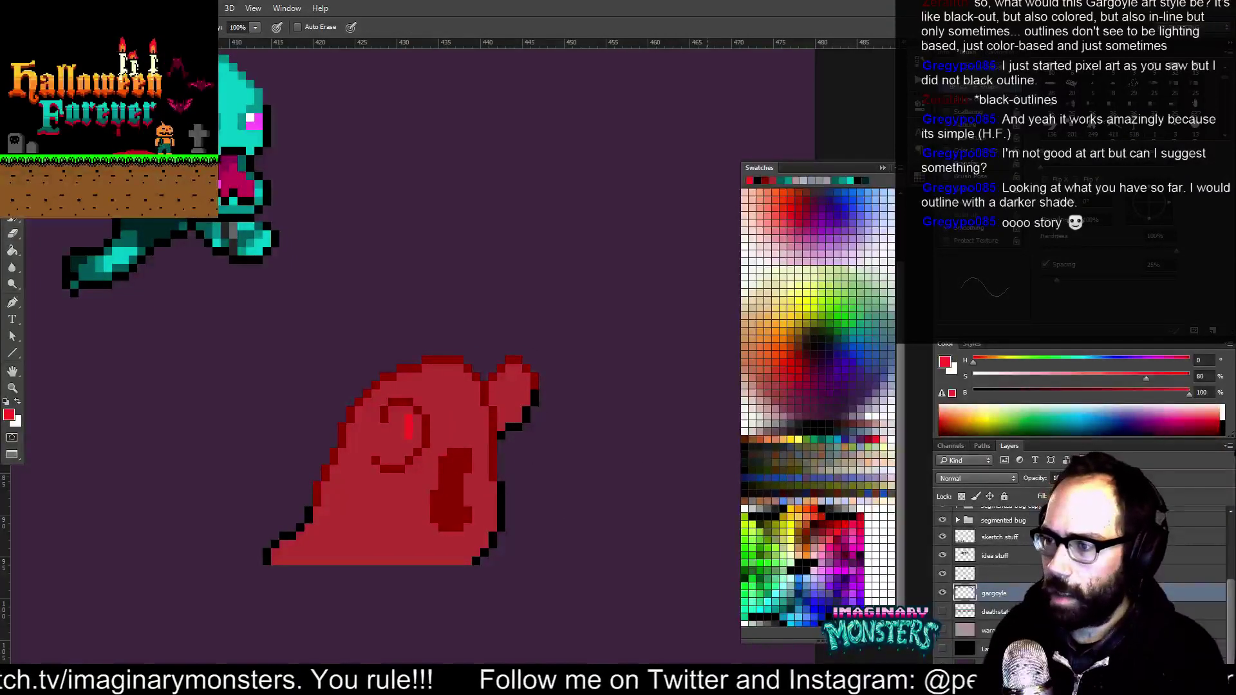
pyautogui.click(513, 383)
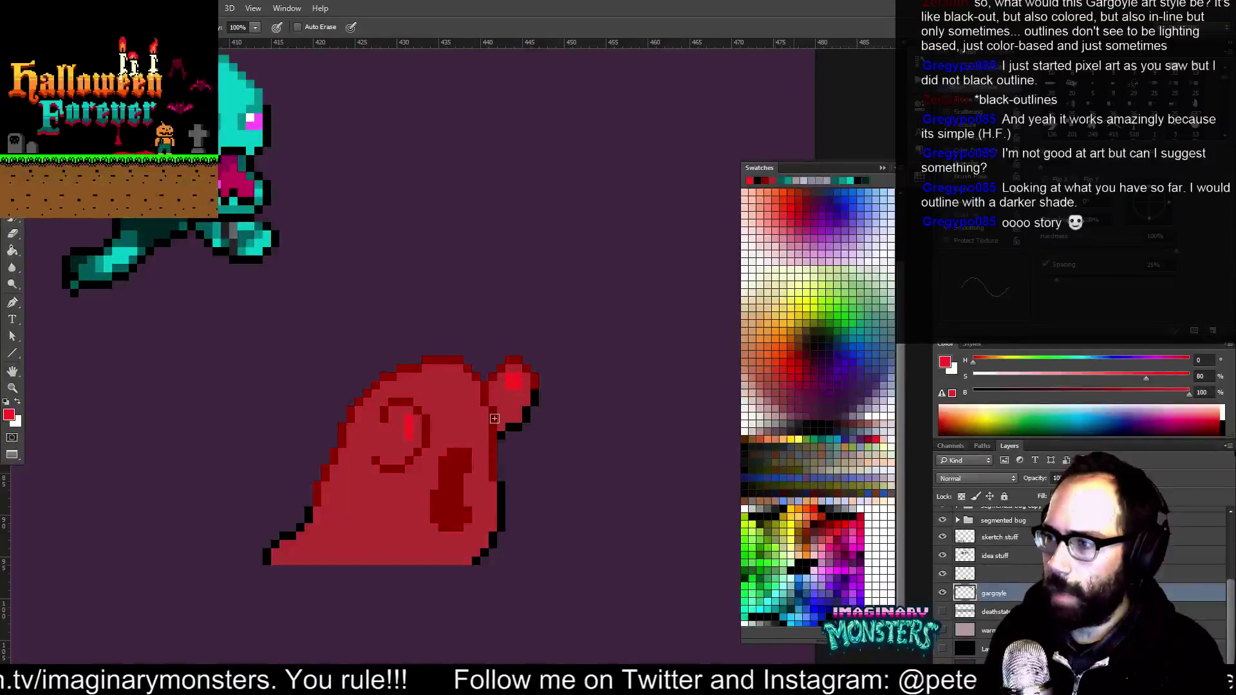
pyautogui.click(403, 420)
pyautogui.moveTo(460, 397); pyautogui.dragTo(469, 399)
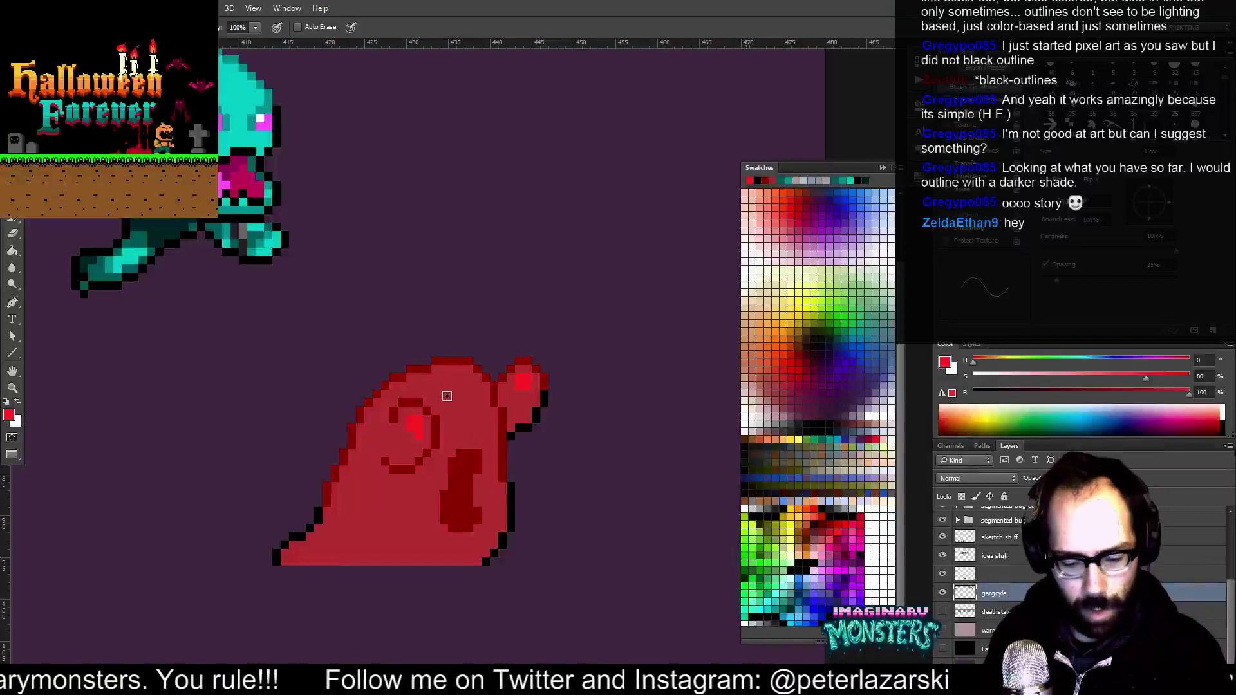
pyautogui.press('w')
pyautogui.click(466, 414)
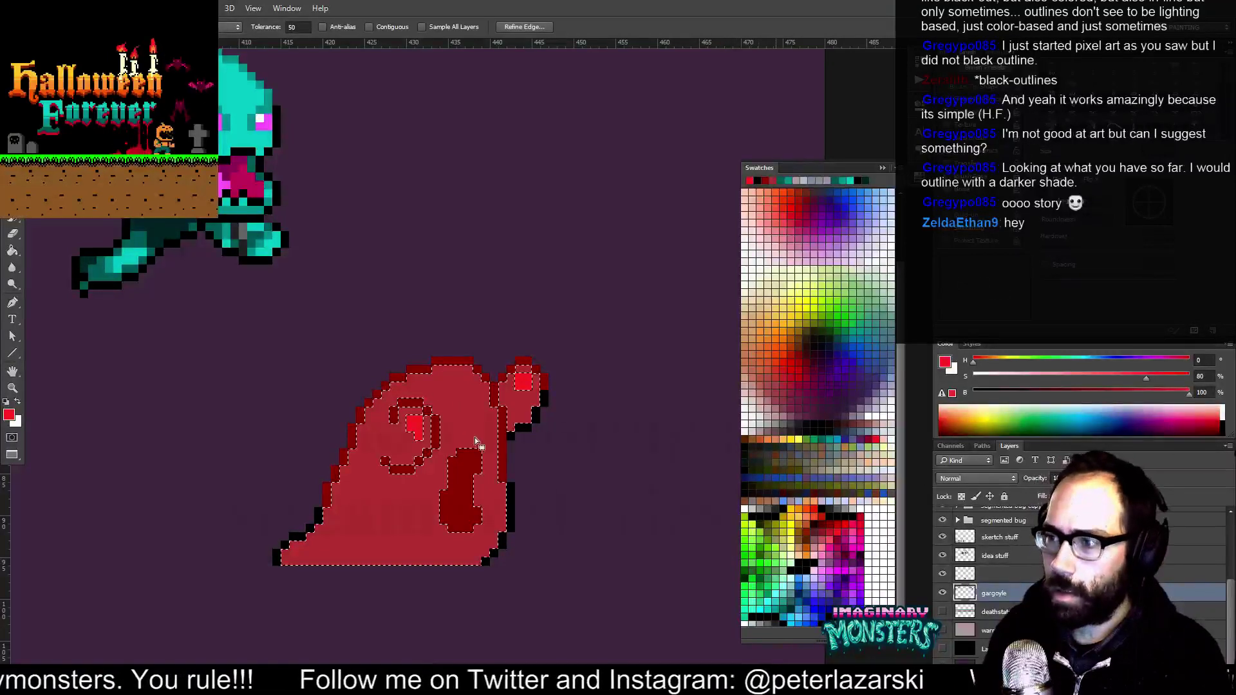
pyautogui.press('b')
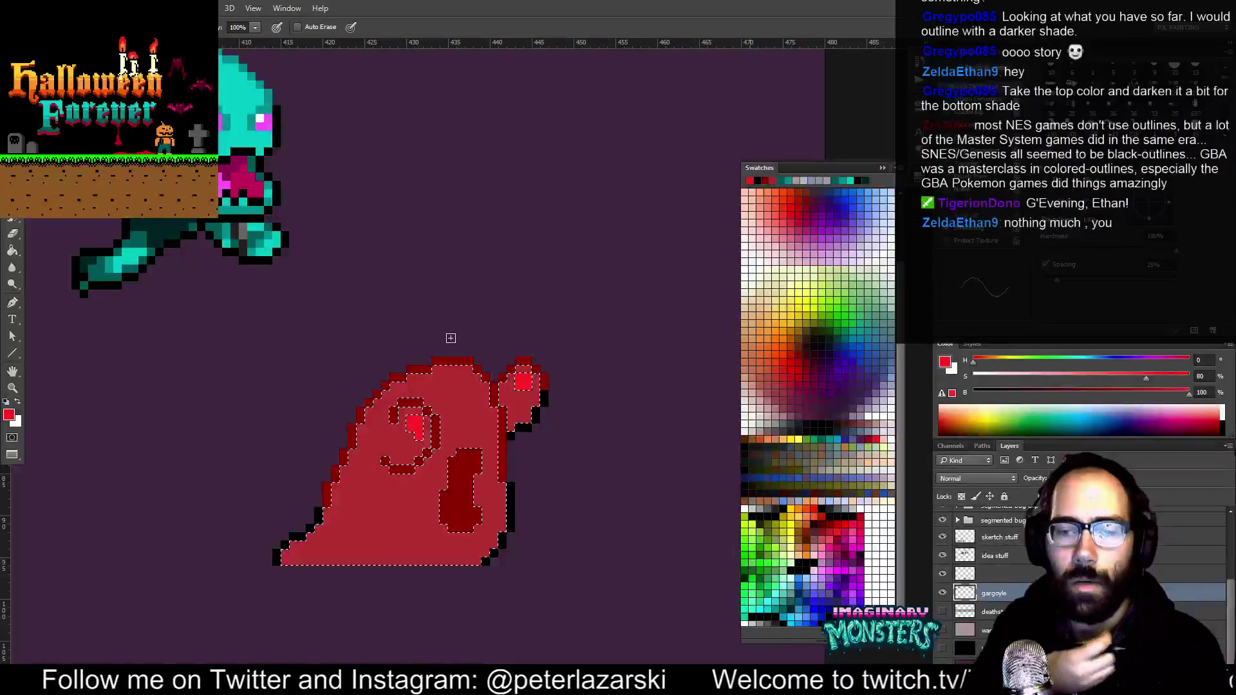
pyautogui.moveTo(444, 426); pyautogui.dragTo(493, 424)
pyautogui.hotkey('ctrl', 'd')
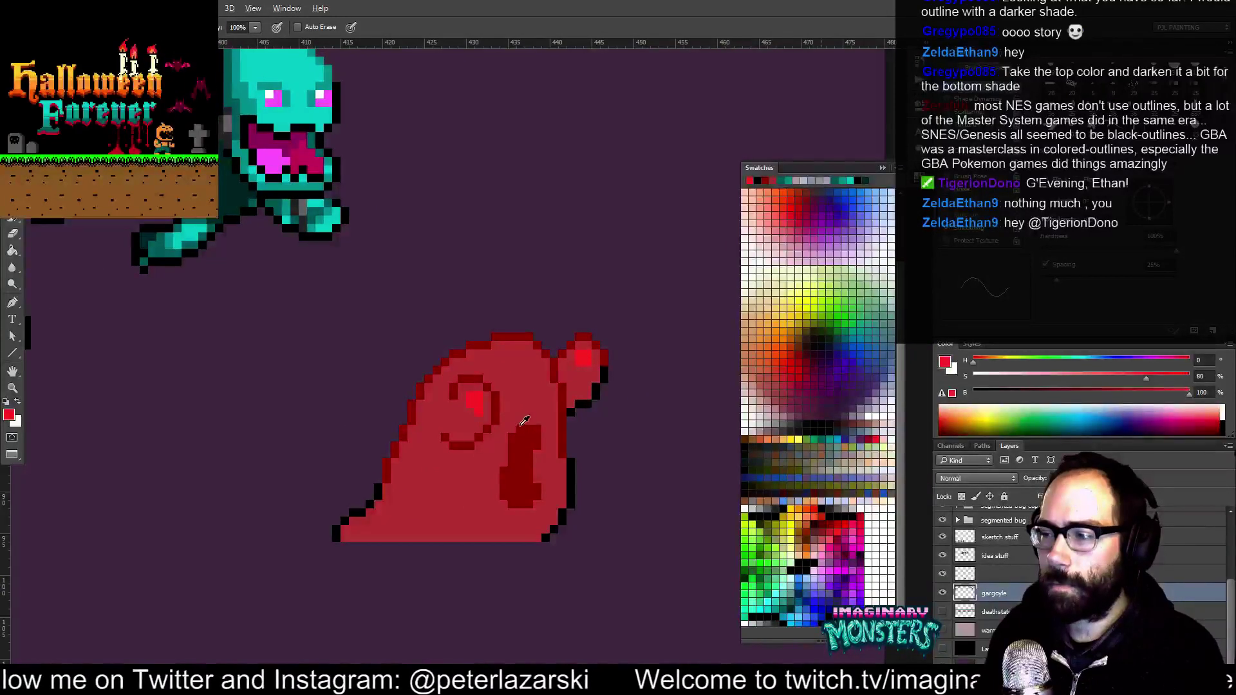
# Shade the interior of the mouth marking with a deeper red at 100% saturation and 40% brightness
pyautogui.click(555, 384)
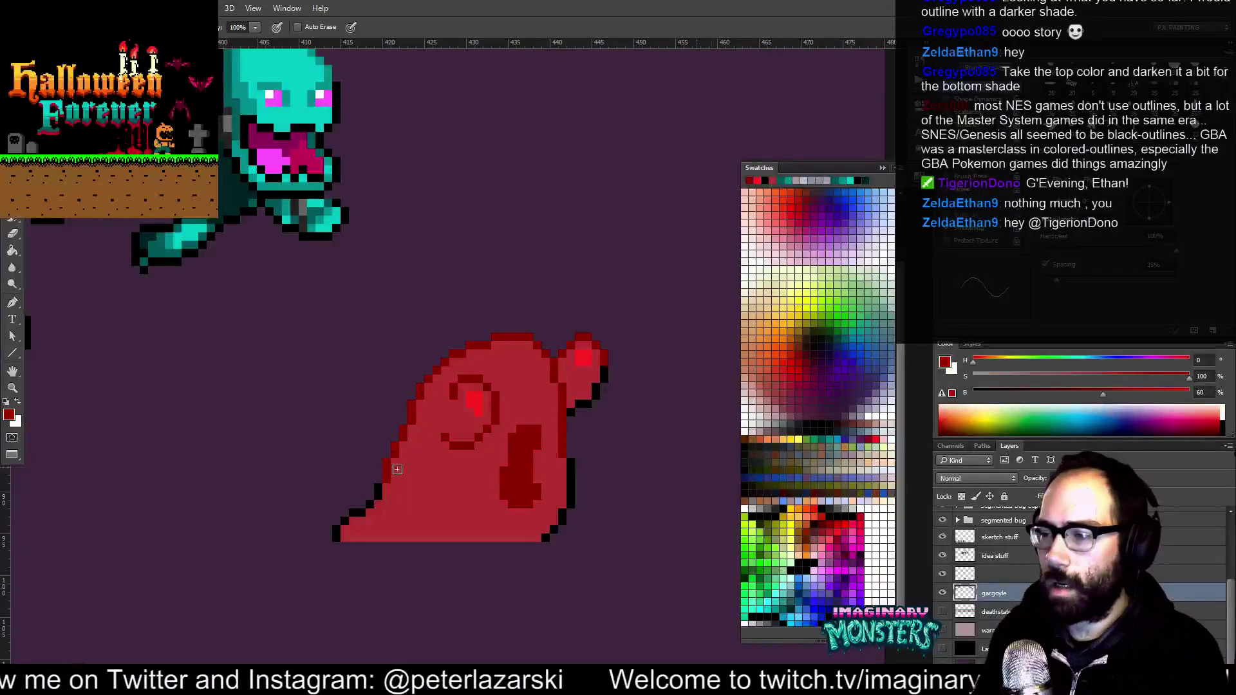
pyautogui.click(826, 522)
pyautogui.click(516, 441)
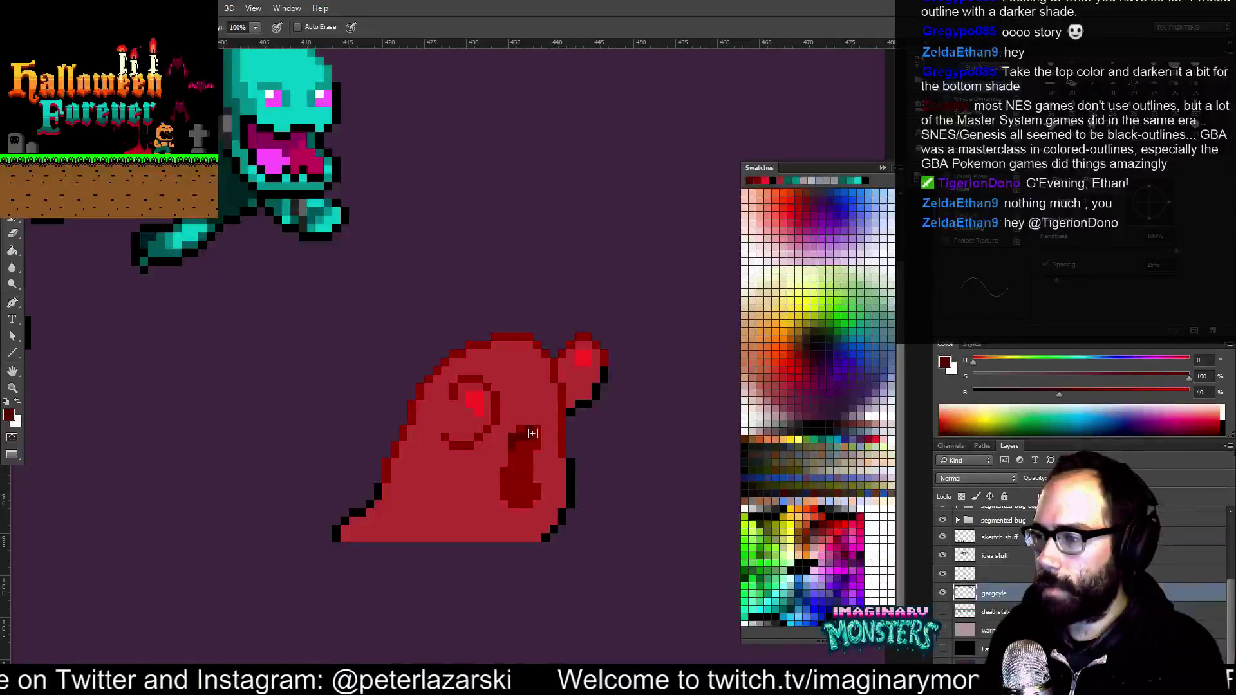
pyautogui.moveTo(535, 436)
pyautogui.mouseDown()
pyautogui.moveTo(521, 458)
pyautogui.moveTo(526, 441)
pyautogui.moveTo(528, 506)
pyautogui.moveTo(513, 480)
pyautogui.mouseUp()
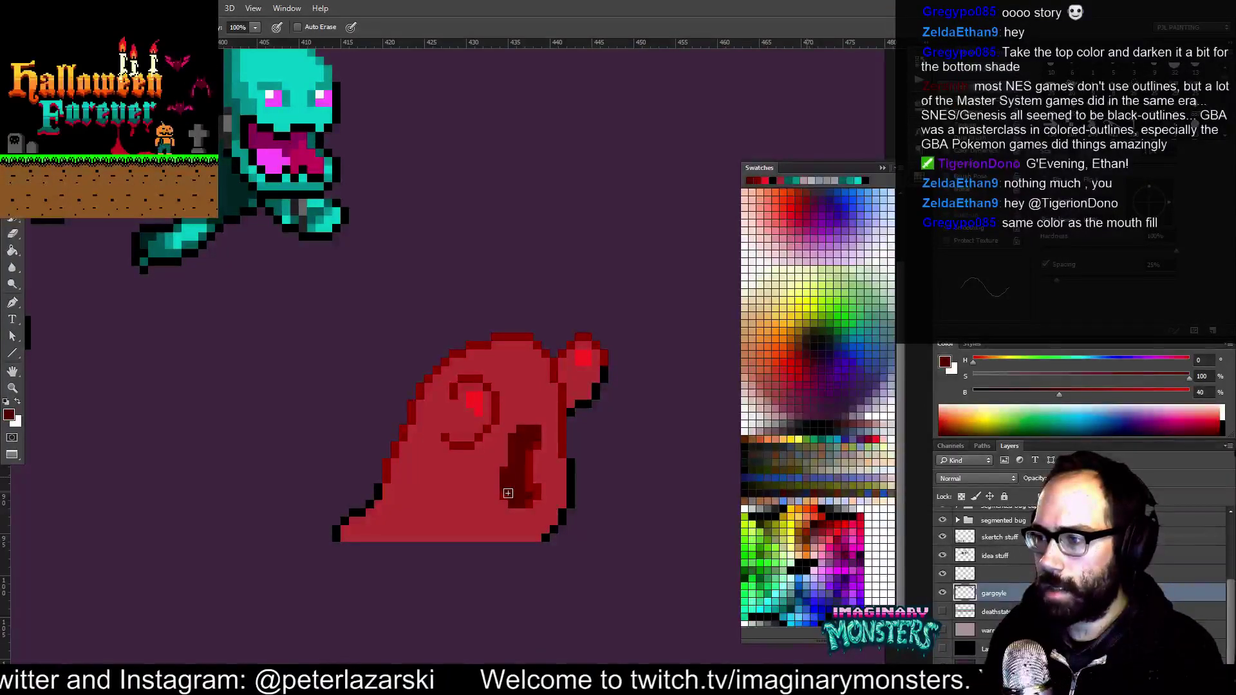
pyautogui.click(536, 507)
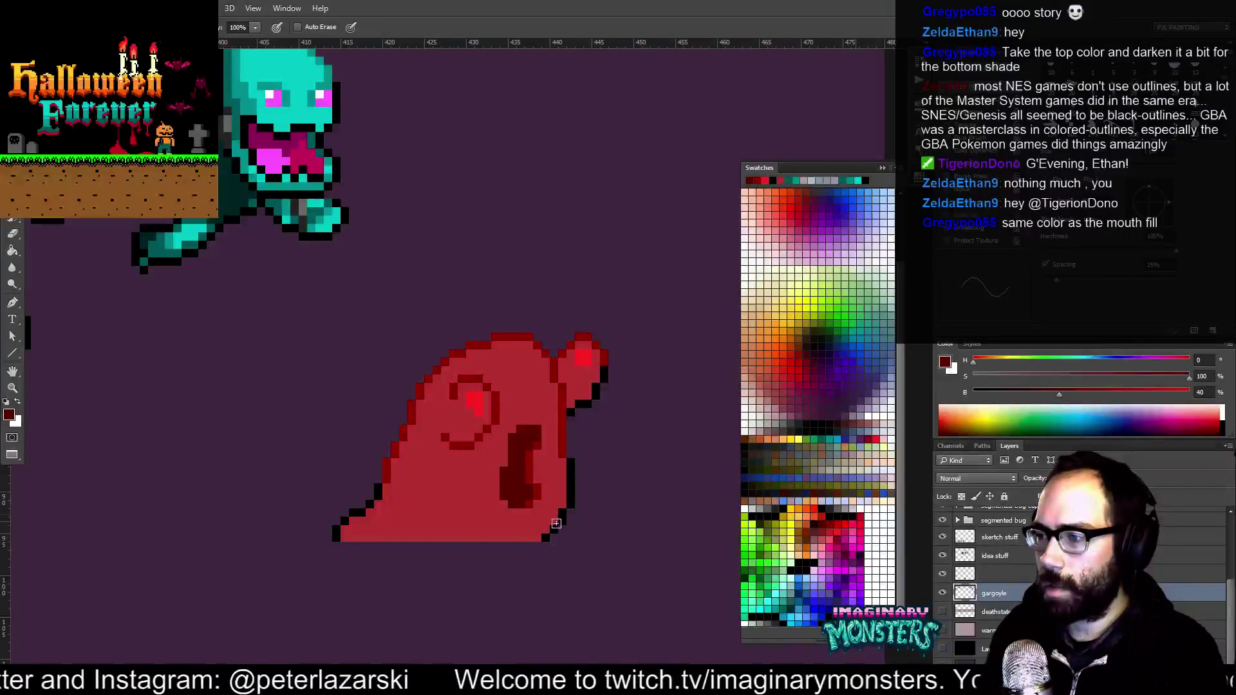
pyautogui.moveTo(544, 450); pyautogui.dragTo(532, 453)
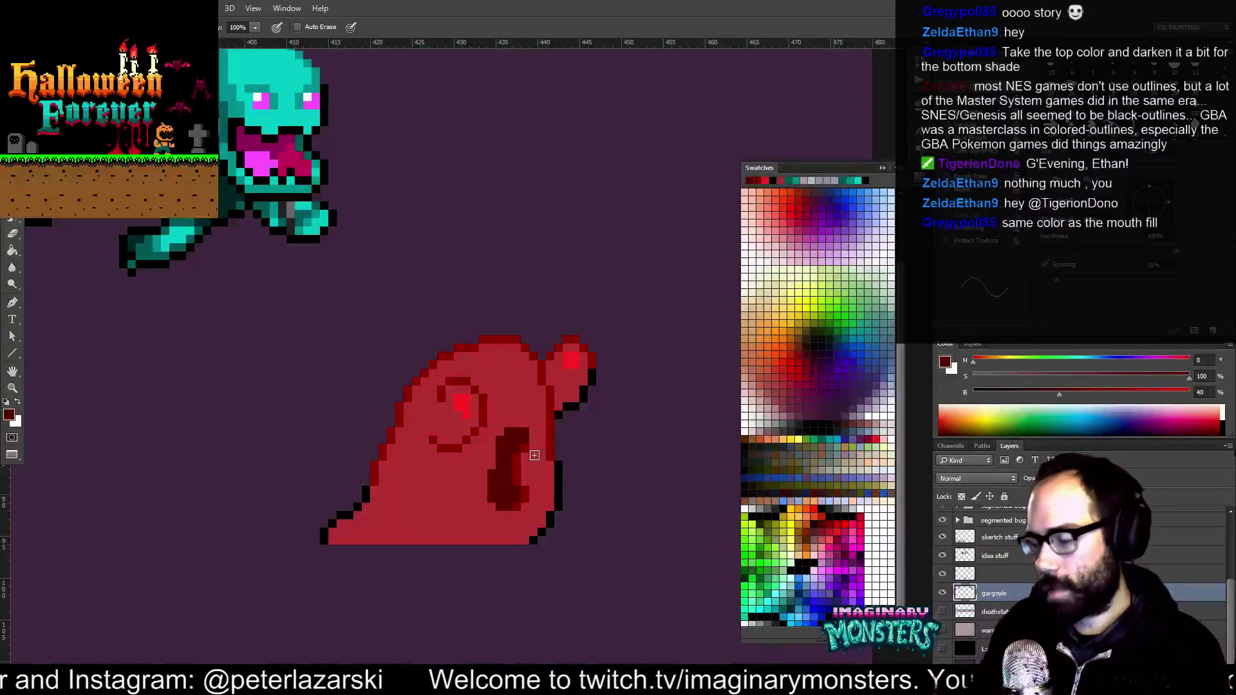
pyautogui.keyDown('alt'); pyautogui.click(529, 445); pyautogui.keyUp('alt')
pyautogui.moveTo(543, 438)
pyautogui.mouseDown()
pyautogui.moveTo(559, 449)
pyautogui.moveTo(507, 403)
pyautogui.mouseUp()
# Select the body red and paint sampled bright red highlights on the head's top, the left flank and below the eye, then deselect
pyautogui.press('z')
pyautogui.keyDown('alt'); pyautogui.click(512, 368); pyautogui.keyUp('alt')
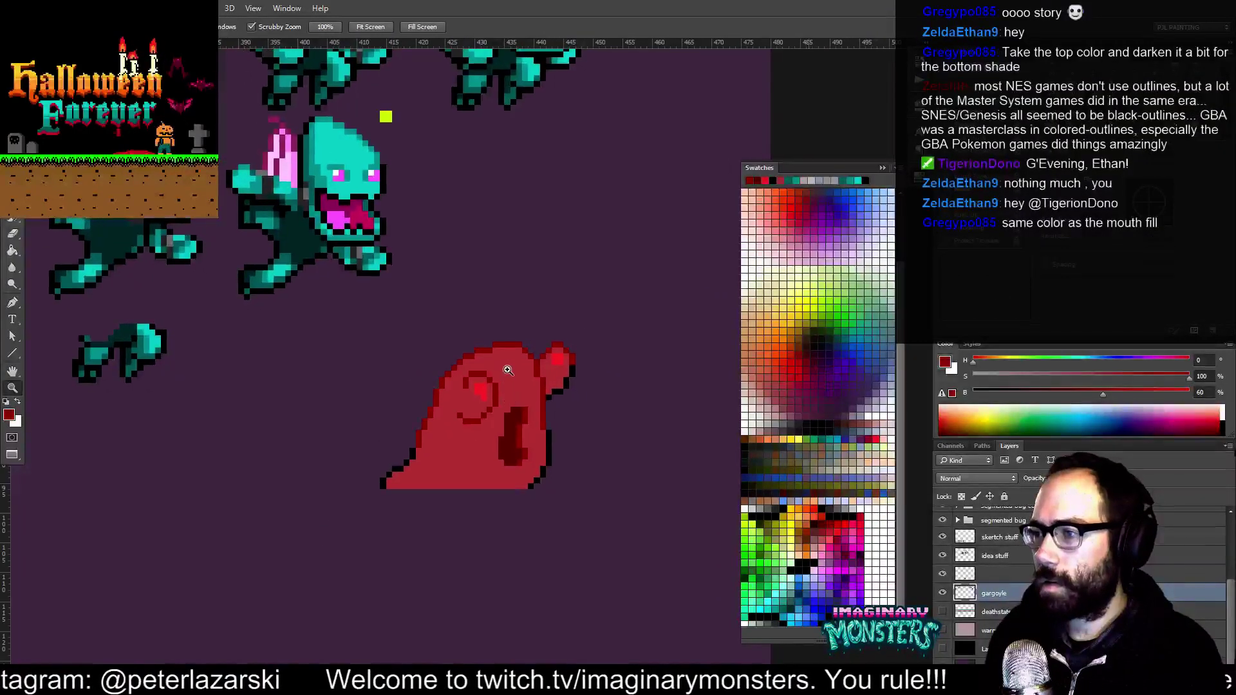
pyautogui.press('w')
pyautogui.press('b')
pyautogui.keyDown('alt'); pyautogui.click(481, 390); pyautogui.keyUp('alt')
pyautogui.press('w')
pyautogui.click(517, 387)
pyautogui.press('b')
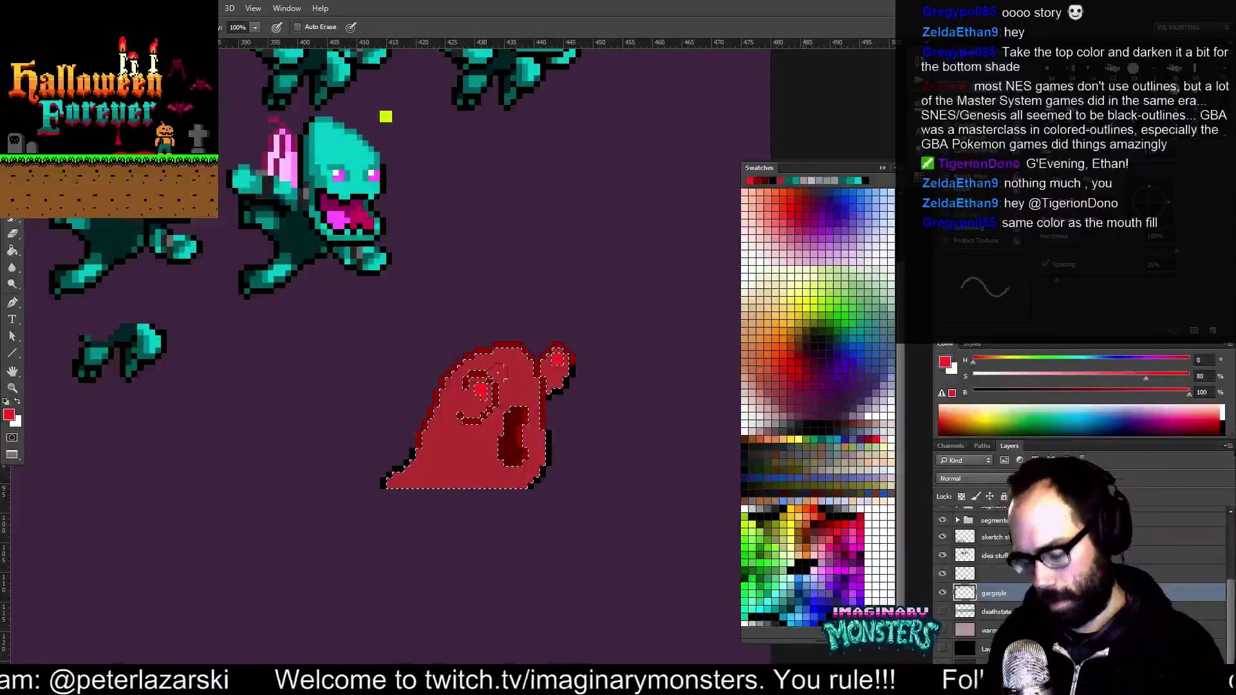
pyautogui.moveTo(488, 364)
pyautogui.mouseDown()
pyautogui.moveTo(520, 381)
pyautogui.moveTo(503, 359)
pyautogui.moveTo(513, 359)
pyautogui.mouseUp()
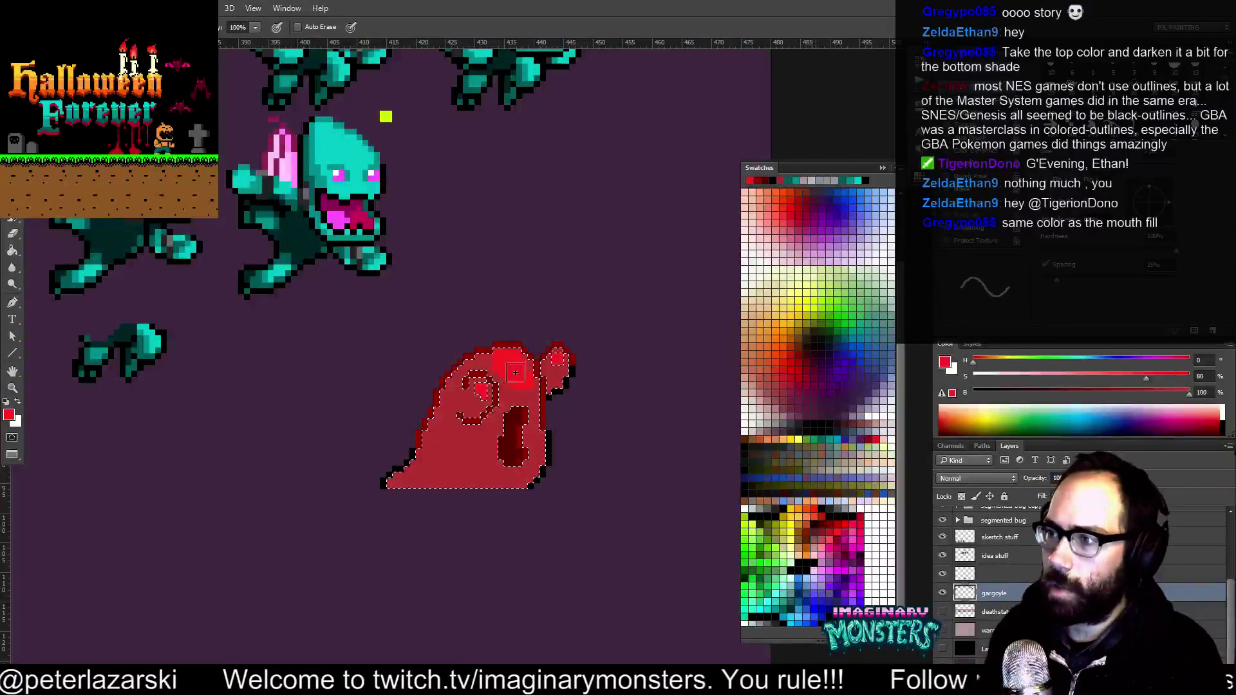
pyautogui.moveTo(456, 396)
pyautogui.mouseDown()
pyautogui.moveTo(450, 377)
pyautogui.moveTo(406, 464)
pyautogui.moveTo(456, 467)
pyautogui.moveTo(432, 419)
pyautogui.mouseUp()
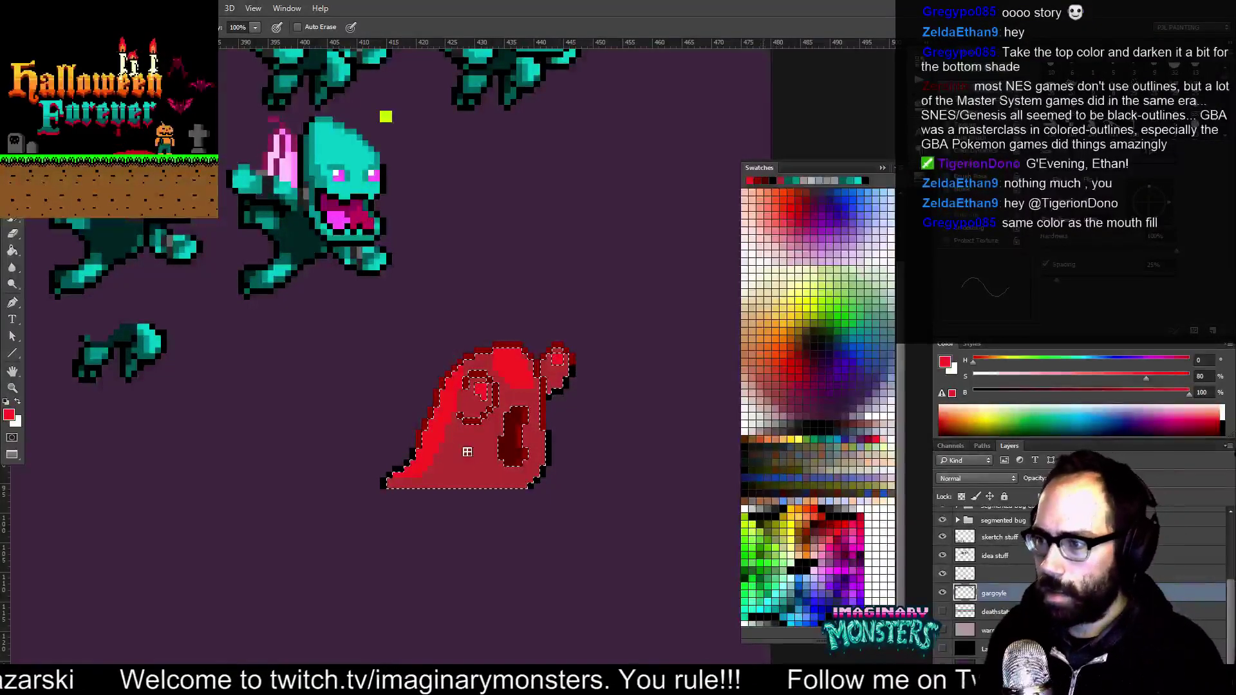
pyautogui.moveTo(466, 441); pyautogui.dragTo(457, 476)
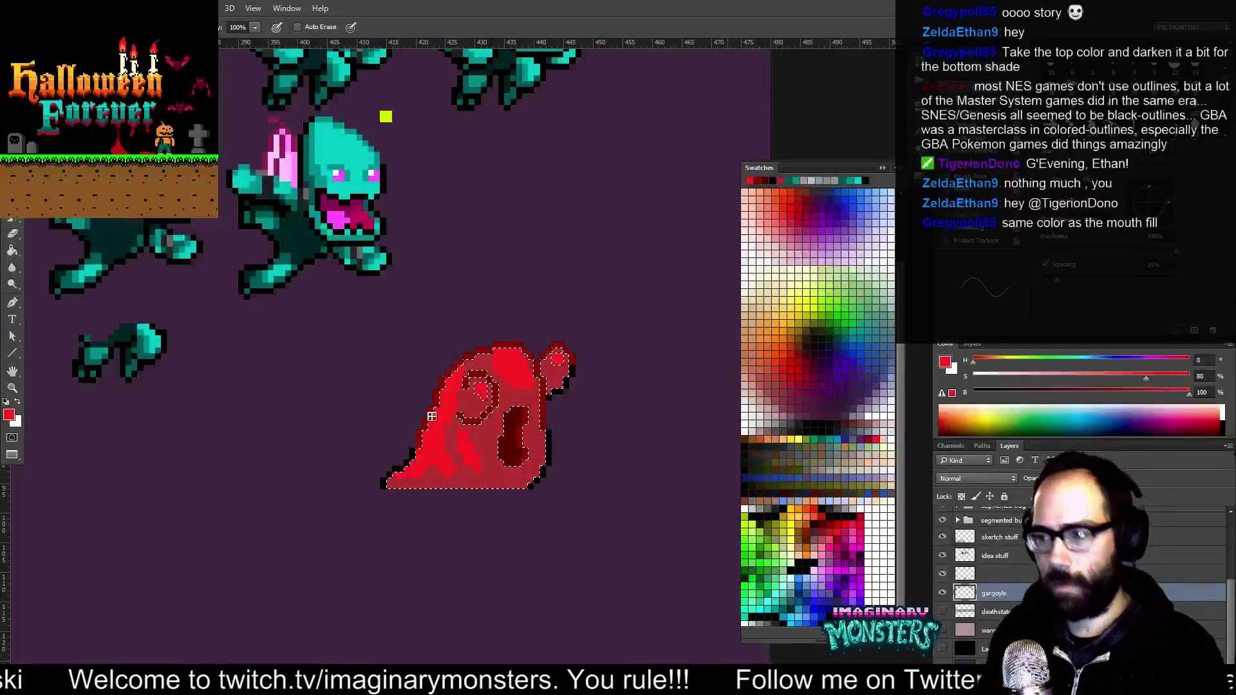
pyautogui.hotkey('ctrl', 'd')
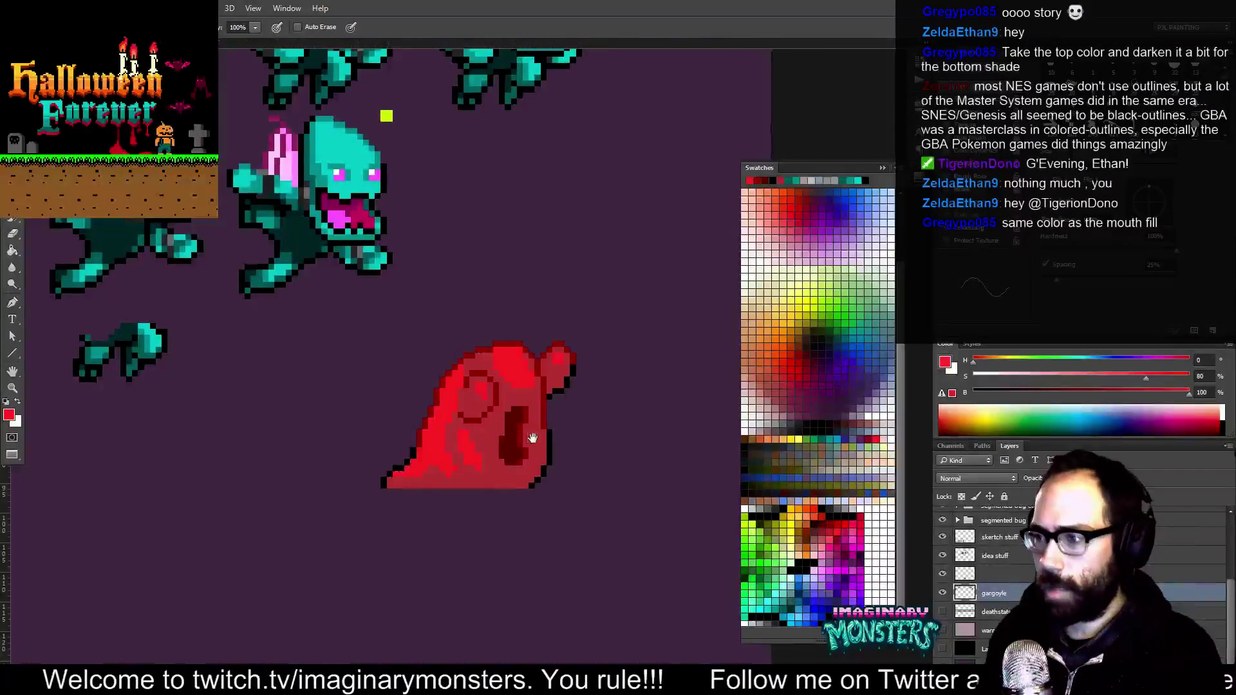
# Add light salmon glints (hue 20, saturation 60, brightness 100) to the round eye and the bulge beside the head
pyautogui.moveTo(487, 389); pyautogui.dragTo(496, 390)
pyautogui.hotkey('ctrl', 'space')
pyautogui.click(495, 391)
pyautogui.press('b')
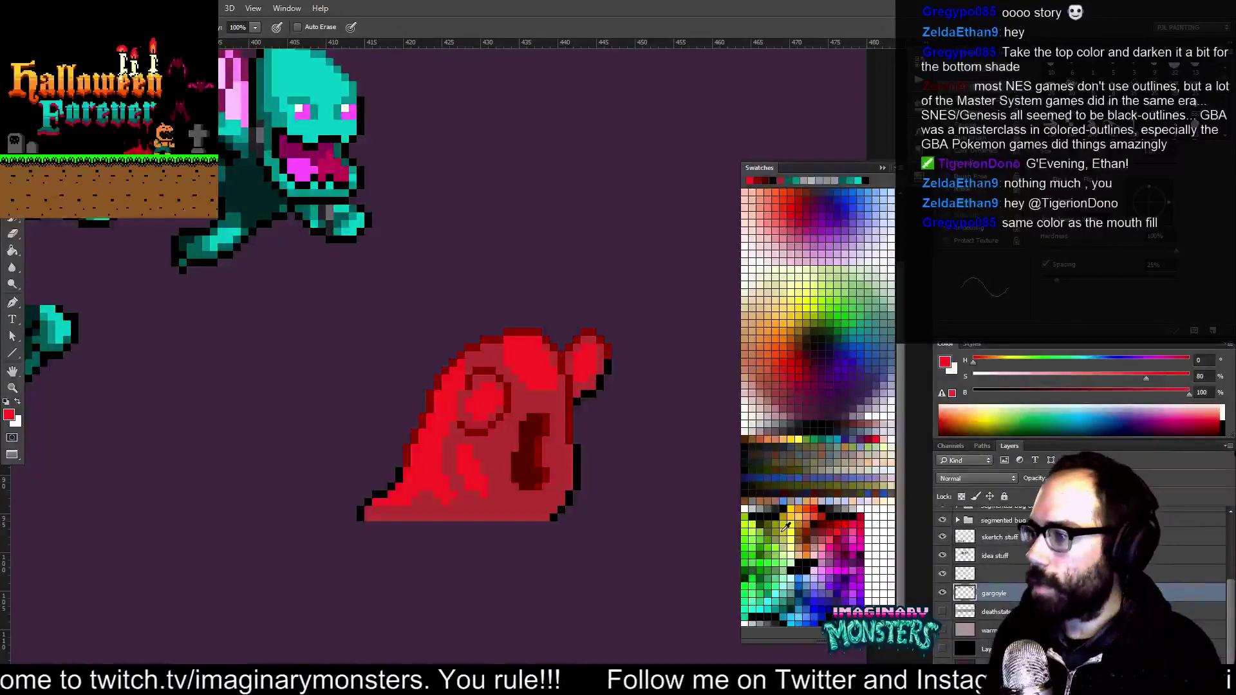
pyautogui.click(810, 514)
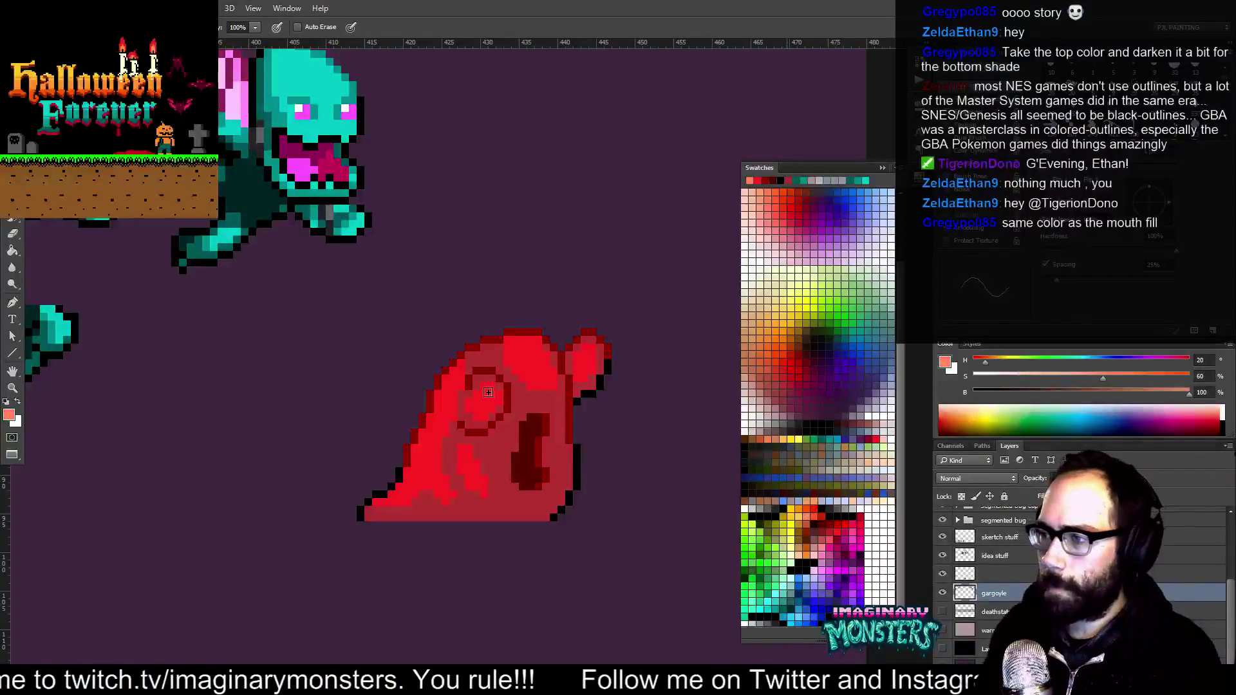
pyautogui.moveTo(583, 386); pyautogui.dragTo(586, 408)
# Add a small foot at the body's lower right in the body red, with dark red on top and black underneath
pyautogui.keyDown('alt'); pyautogui.click(539, 406); pyautogui.keyUp('alt')
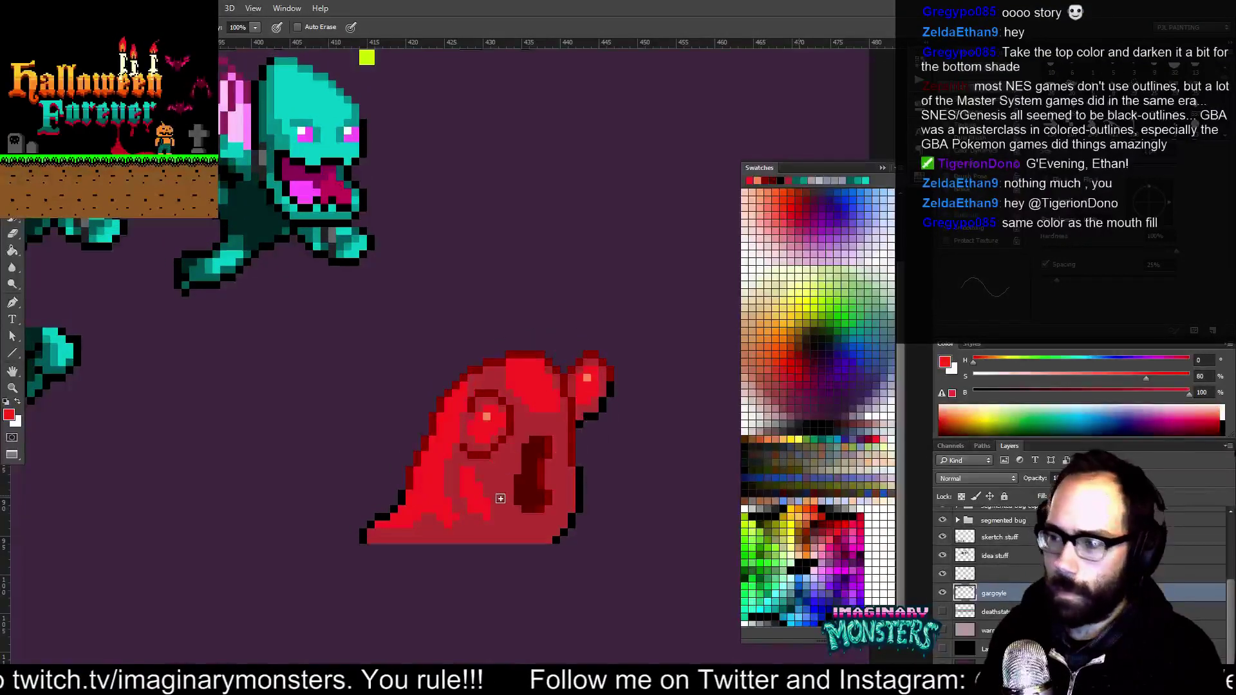
pyautogui.moveTo(516, 501)
pyautogui.mouseDown()
pyautogui.moveTo(498, 491)
pyautogui.moveTo(572, 499)
pyautogui.mouseUp()
pyautogui.keyDown('alt'); pyautogui.click(552, 494); pyautogui.keyUp('alt')
pyautogui.click(558, 509)
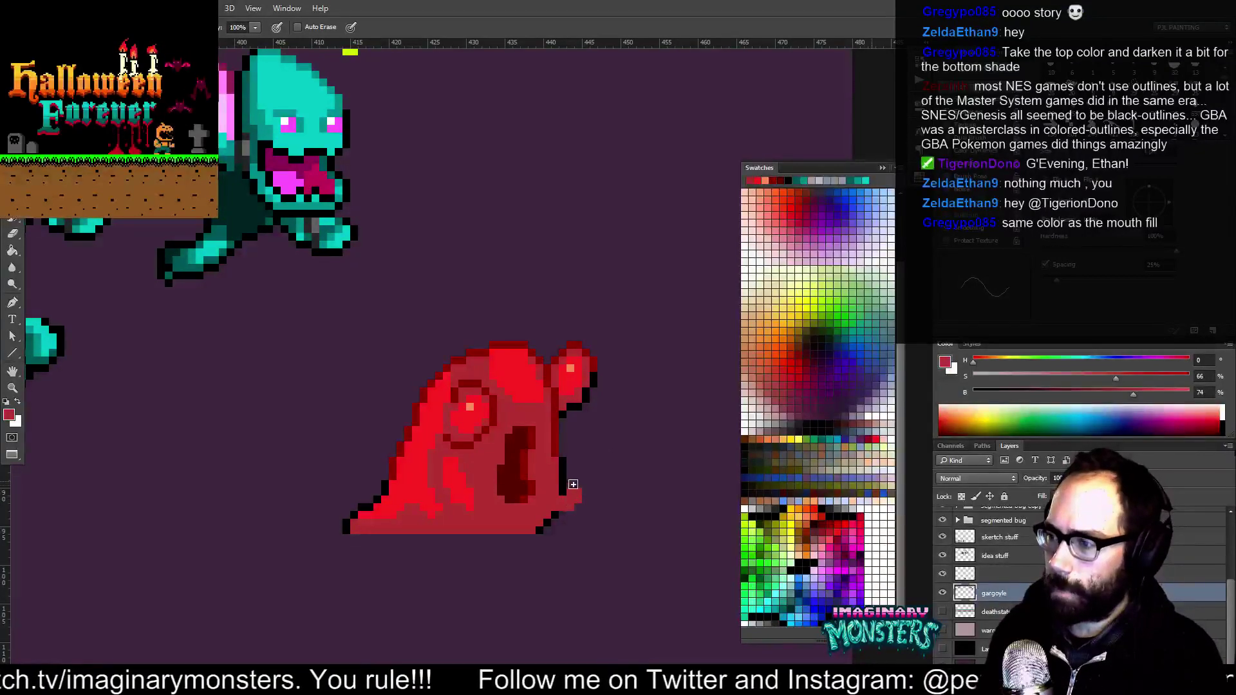
pyautogui.keyDown('alt'); pyautogui.click(557, 443); pyautogui.keyUp('alt')
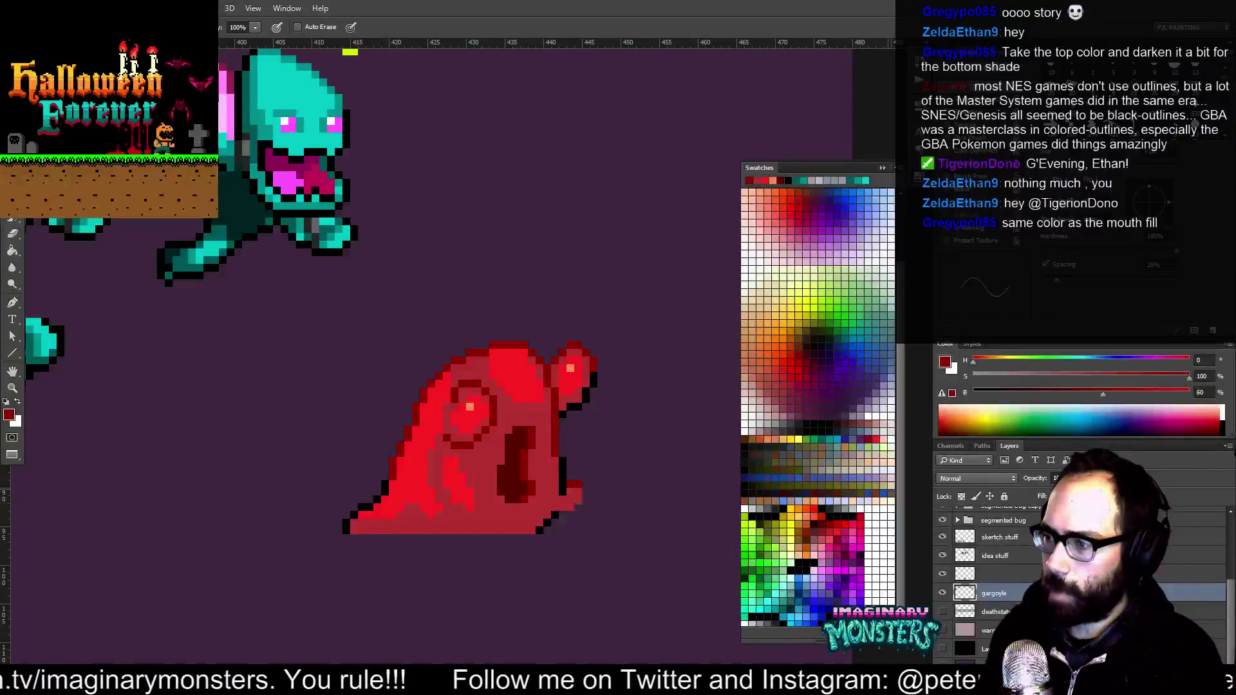
pyautogui.keyDown('alt'); pyautogui.click(556, 514); pyautogui.keyUp('alt')
pyautogui.moveTo(562, 514); pyautogui.dragTo(592, 501)
# Draw a dark red line along the creature's base and recolour the black outline of its lower left tail with the deepest red
pyautogui.keyDown('alt'); pyautogui.click(566, 421); pyautogui.keyUp('alt')
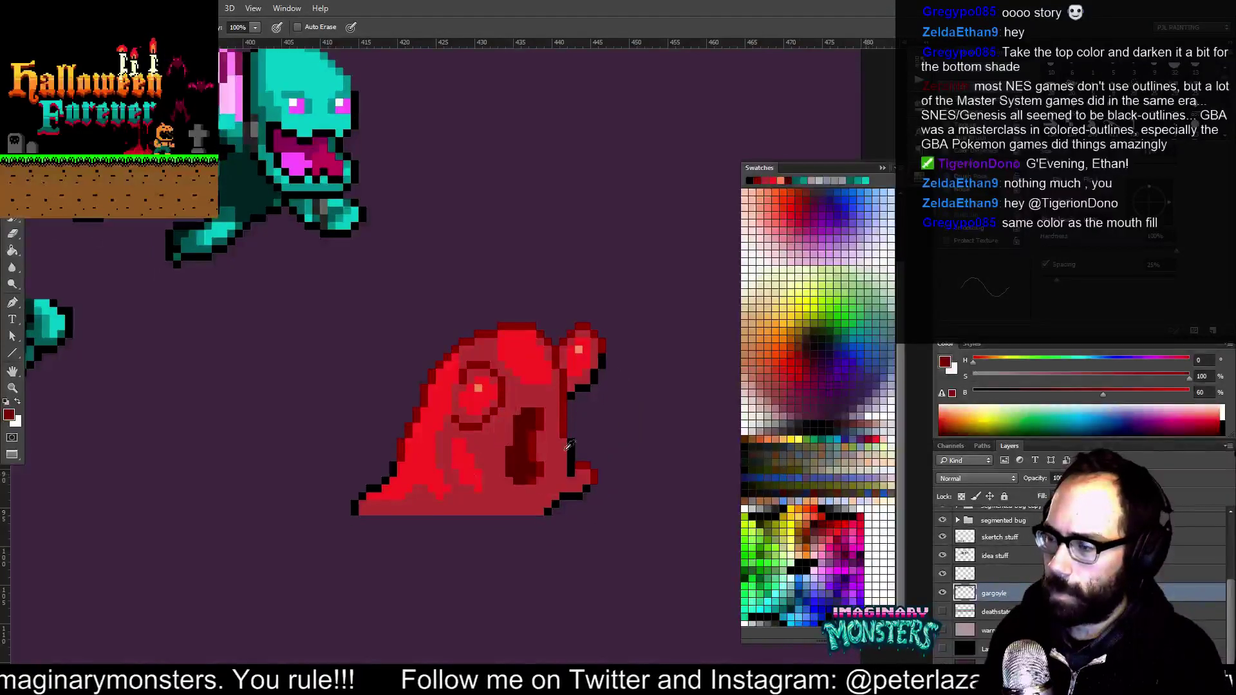
pyautogui.keyDown('alt'); pyautogui.click(526, 451); pyautogui.keyUp('alt')
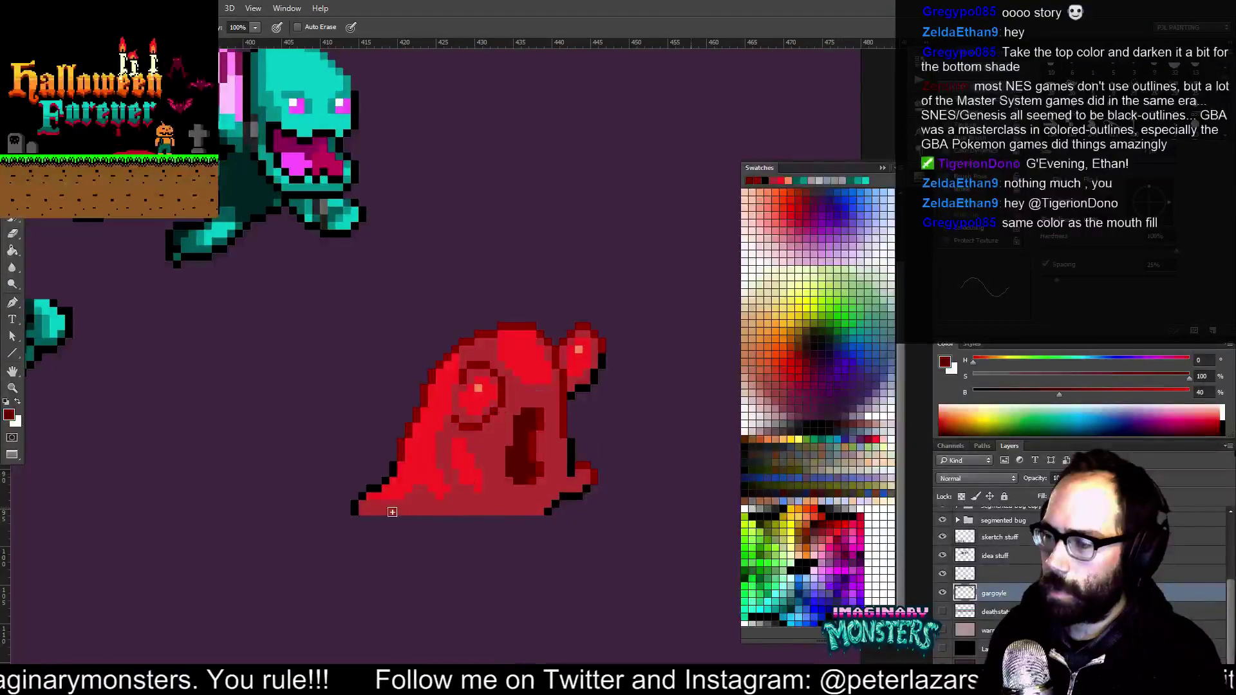
pyautogui.moveTo(360, 512)
pyautogui.mouseDown()
pyautogui.moveTo(491, 539)
pyautogui.moveTo(581, 468)
pyautogui.moveTo(536, 516)
pyautogui.moveTo(367, 543)
pyautogui.mouseUp()
pyautogui.hotkey('ctrl', 'z')
pyautogui.keyDown('alt'); pyautogui.click(583, 470); pyautogui.keyUp('alt')
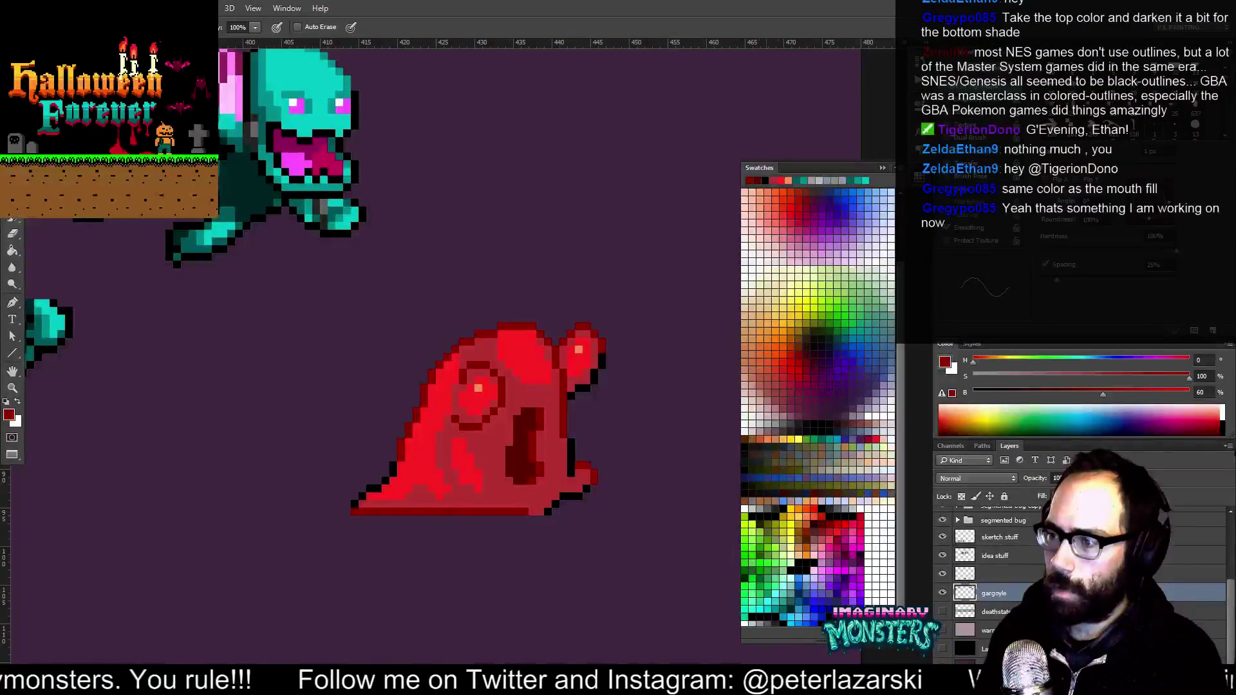
pyautogui.keyDown('alt'); pyautogui.click(526, 458); pyautogui.keyUp('alt')
pyautogui.moveTo(355, 509); pyautogui.dragTo(387, 484)
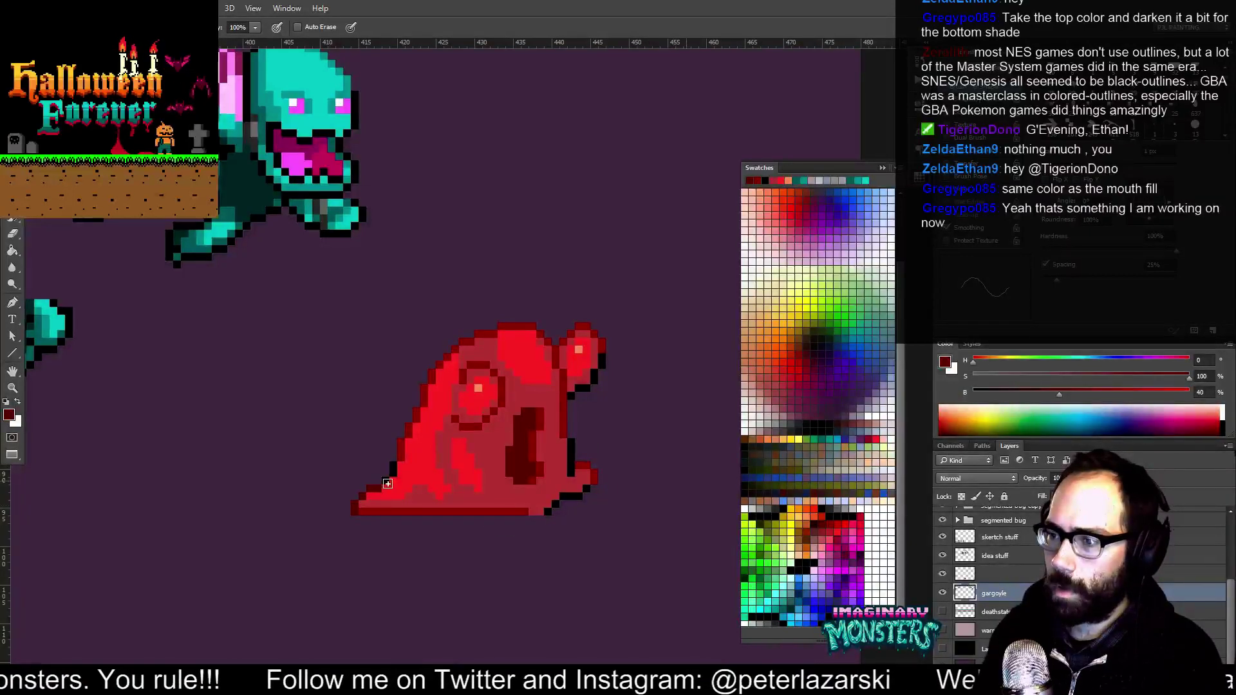
# Repaint the remaining black outline pixels on the left slope and the edge above the foot with the sampled dark red
pyautogui.keyDown('alt'); pyautogui.click(402, 442); pyautogui.keyUp('alt')
pyautogui.press('z')
pyautogui.moveTo(607, 447); pyautogui.dragTo(555, 514)
pyautogui.click(556, 514)
pyautogui.press('b')
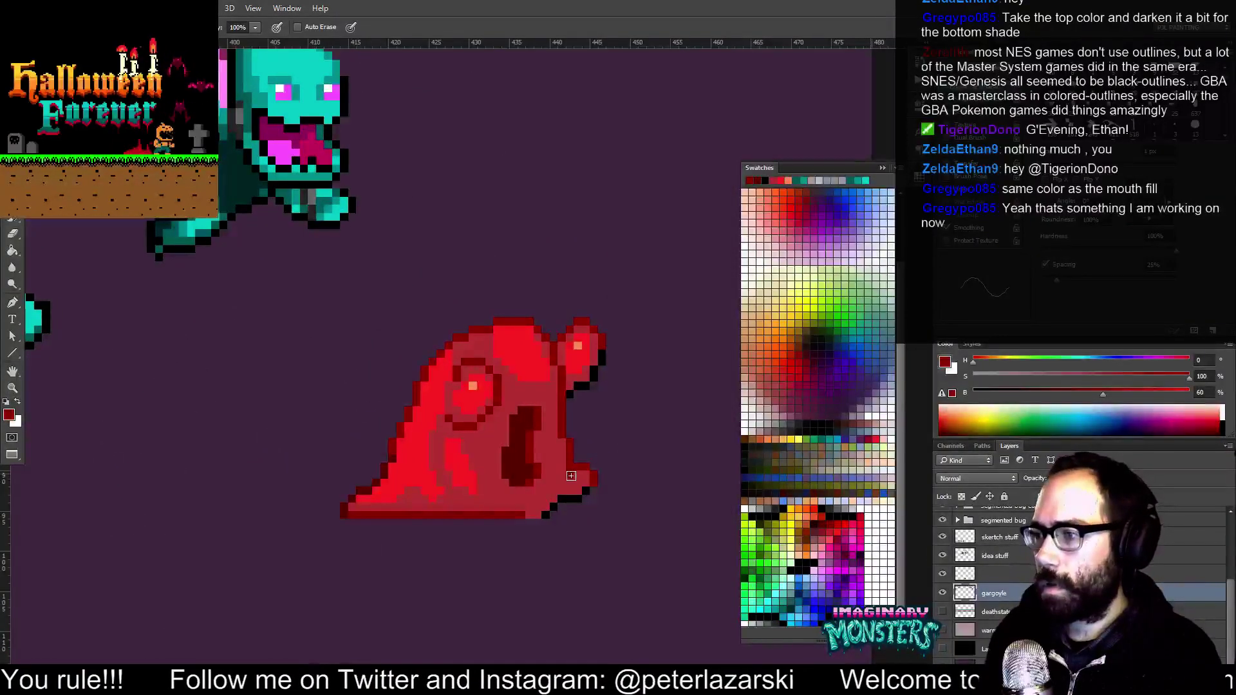
# Select the remaining black outline pixels by colour, fill them with the mouth's deepest red and deselect
pyautogui.keyDown('alt'); pyautogui.click(525, 458); pyautogui.keyUp('alt')
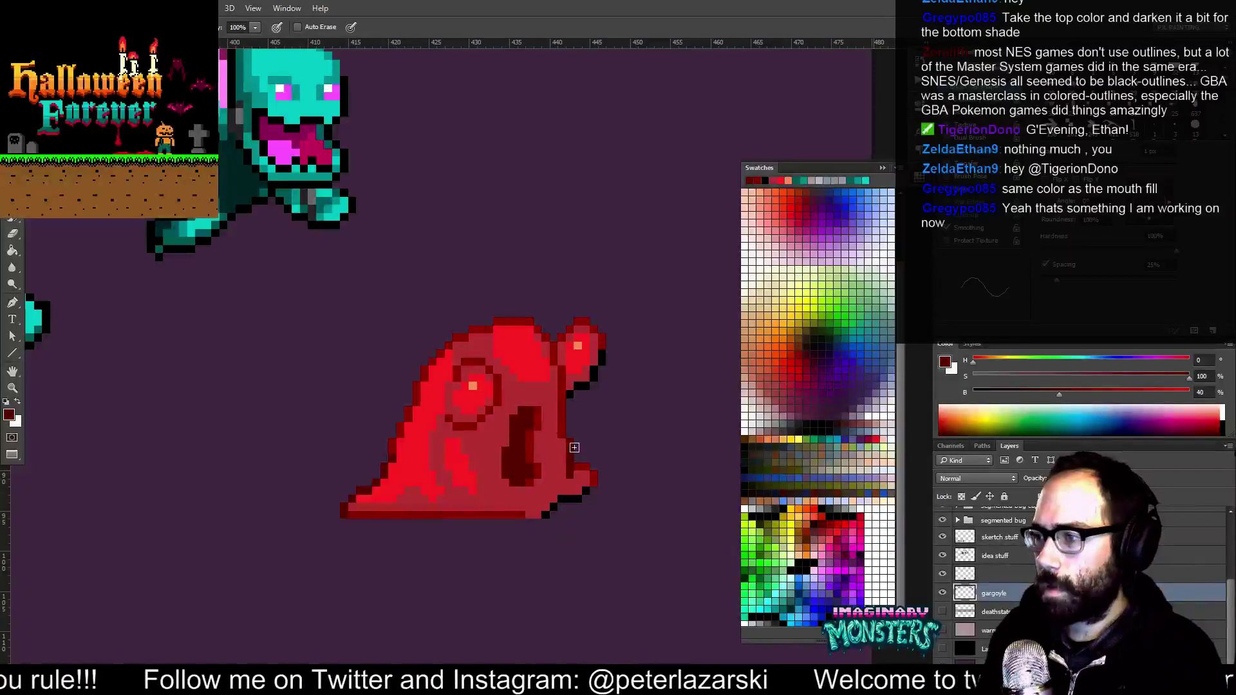
pyautogui.press('w')
pyautogui.click(587, 385)
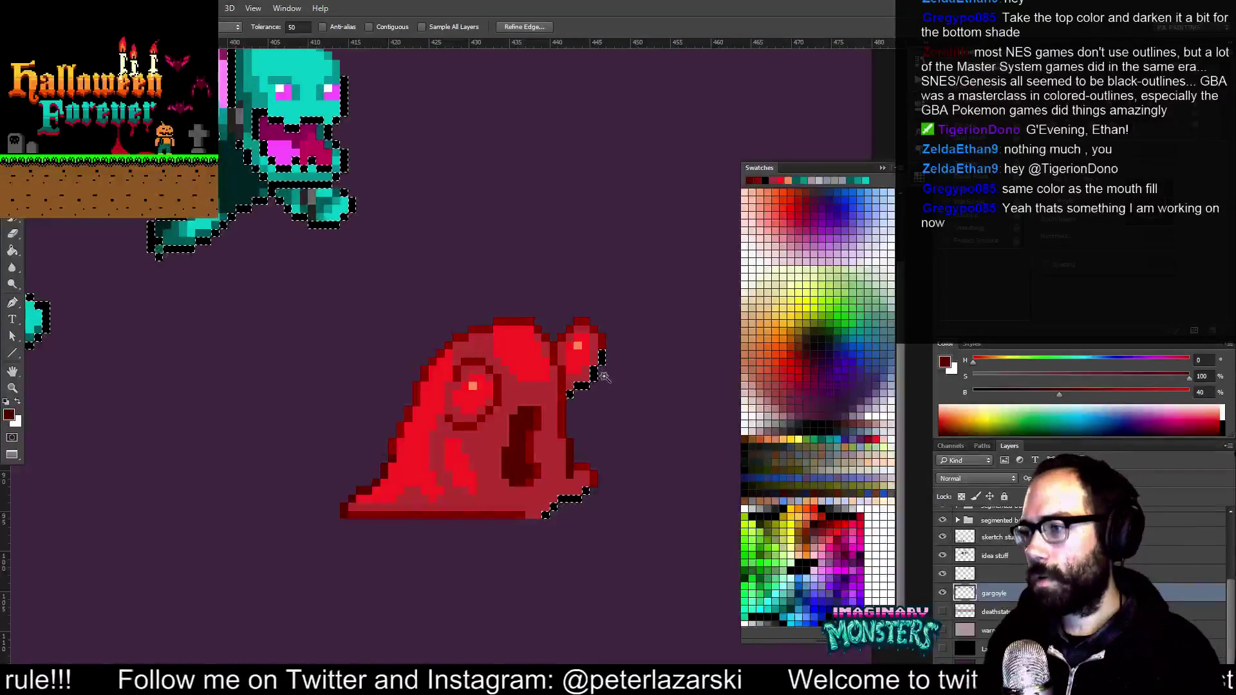
pyautogui.press('b')
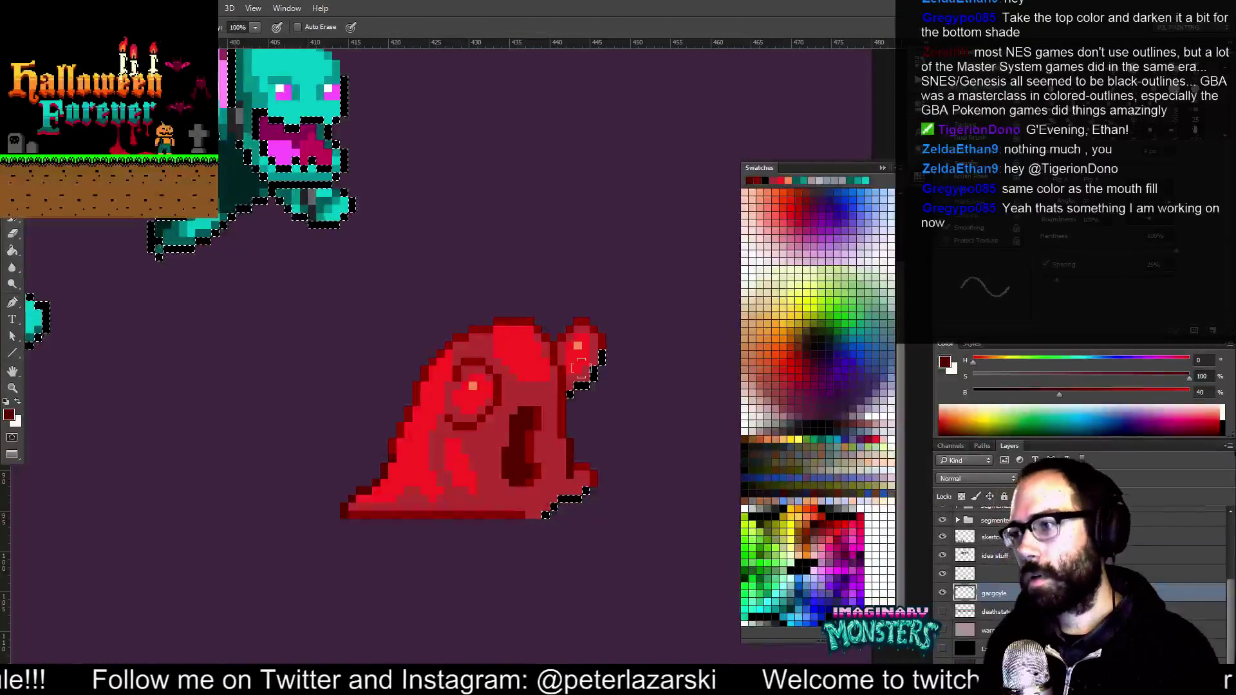
pyautogui.hotkey('alt', 'BackSpace')
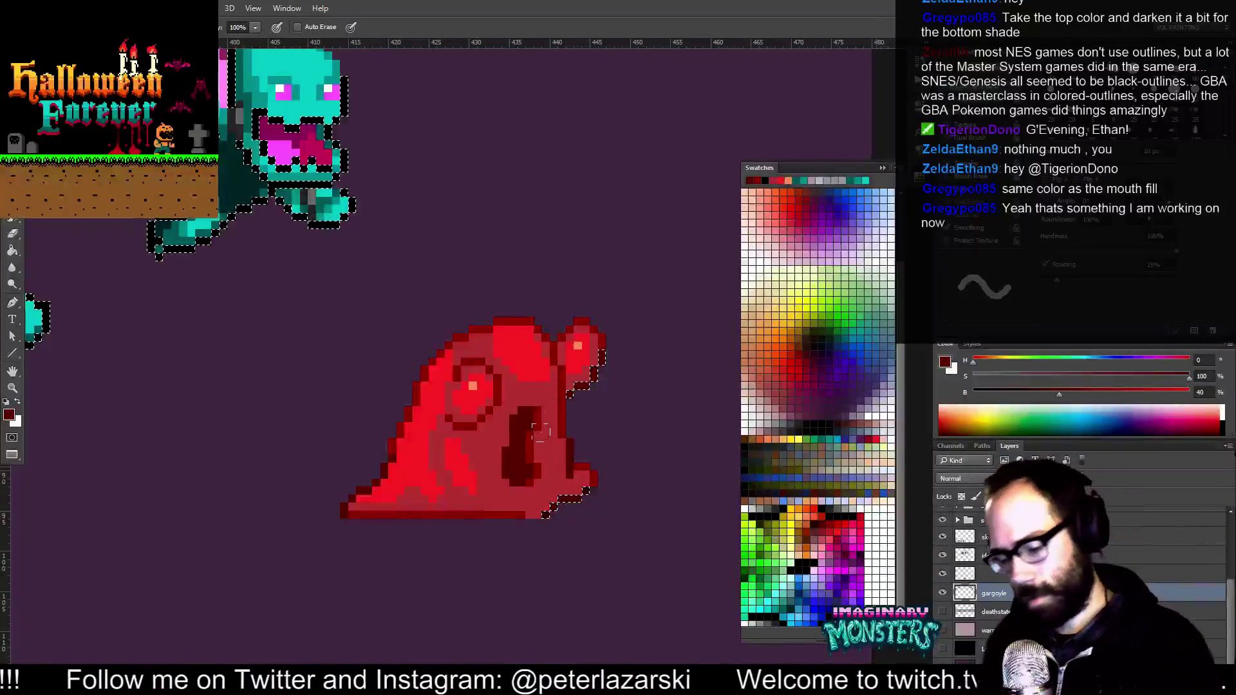
pyautogui.hotkey('ctrl', 'd')
pyautogui.moveTo(571, 438); pyautogui.dragTo(584, 474)
pyautogui.moveTo(632, 430)
pyautogui.mouseDown()
pyautogui.moveTo(549, 488)
pyautogui.moveTo(608, 469)
pyautogui.moveTo(527, 465)
pyautogui.moveTo(552, 473)
pyautogui.mouseUp()
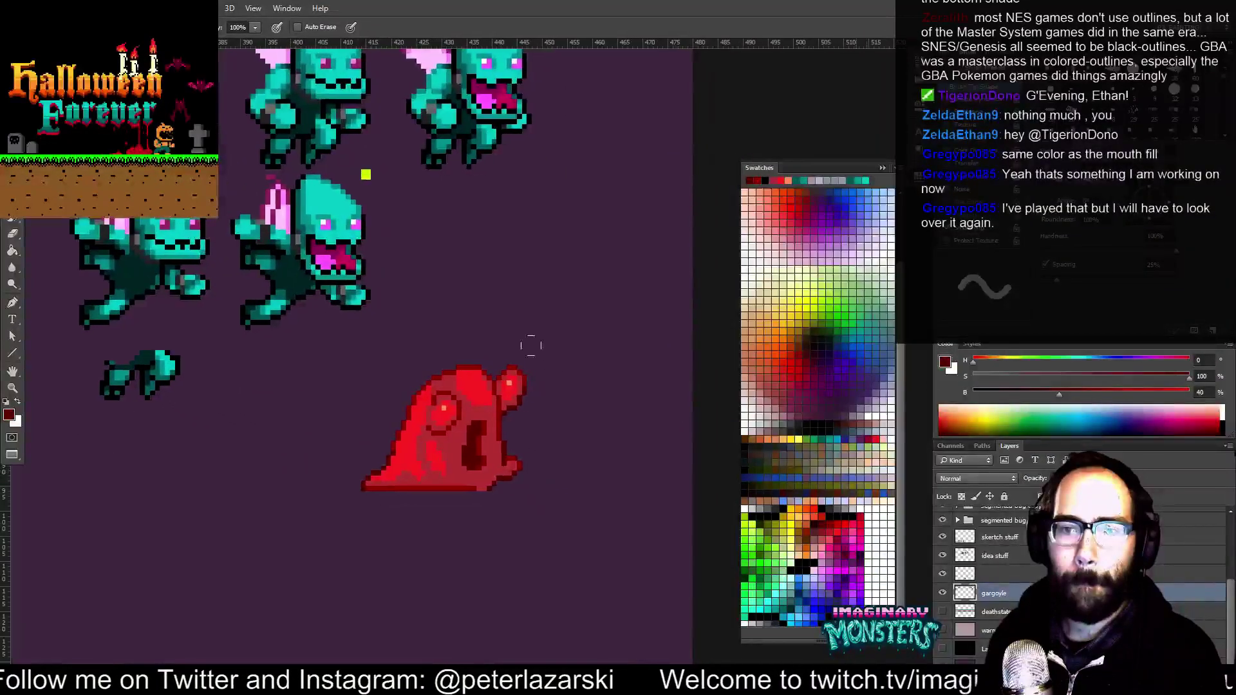
# Sample the body red and repaint the left part of the dark line along the creature's base with it
pyautogui.press('z')
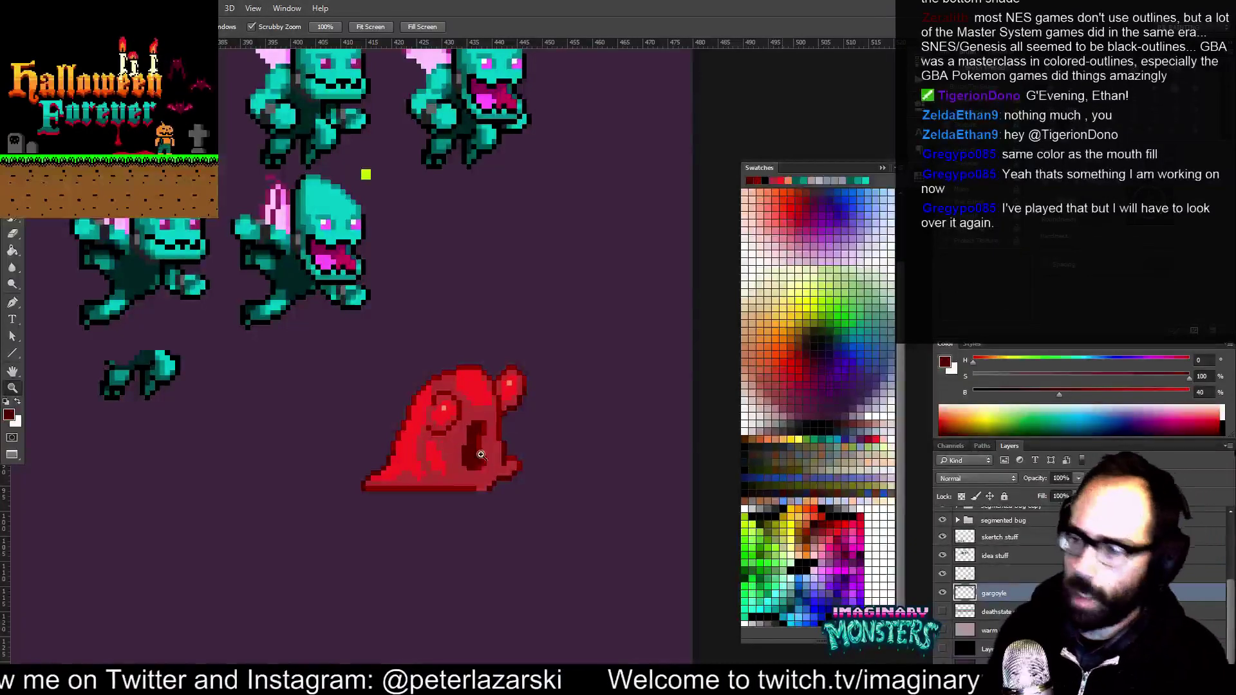
pyautogui.click(462, 453)
pyautogui.click(466, 454)
pyautogui.press('b')
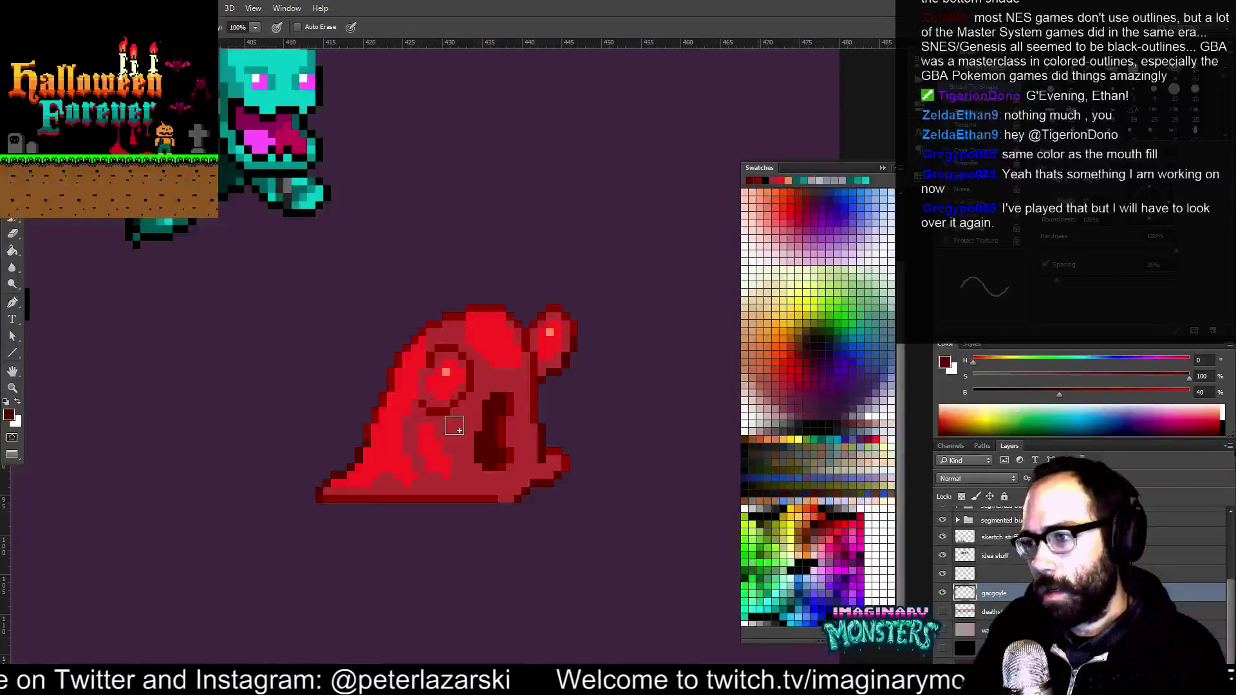
pyautogui.keyDown('alt'); pyautogui.click(335, 494); pyautogui.keyUp('alt')
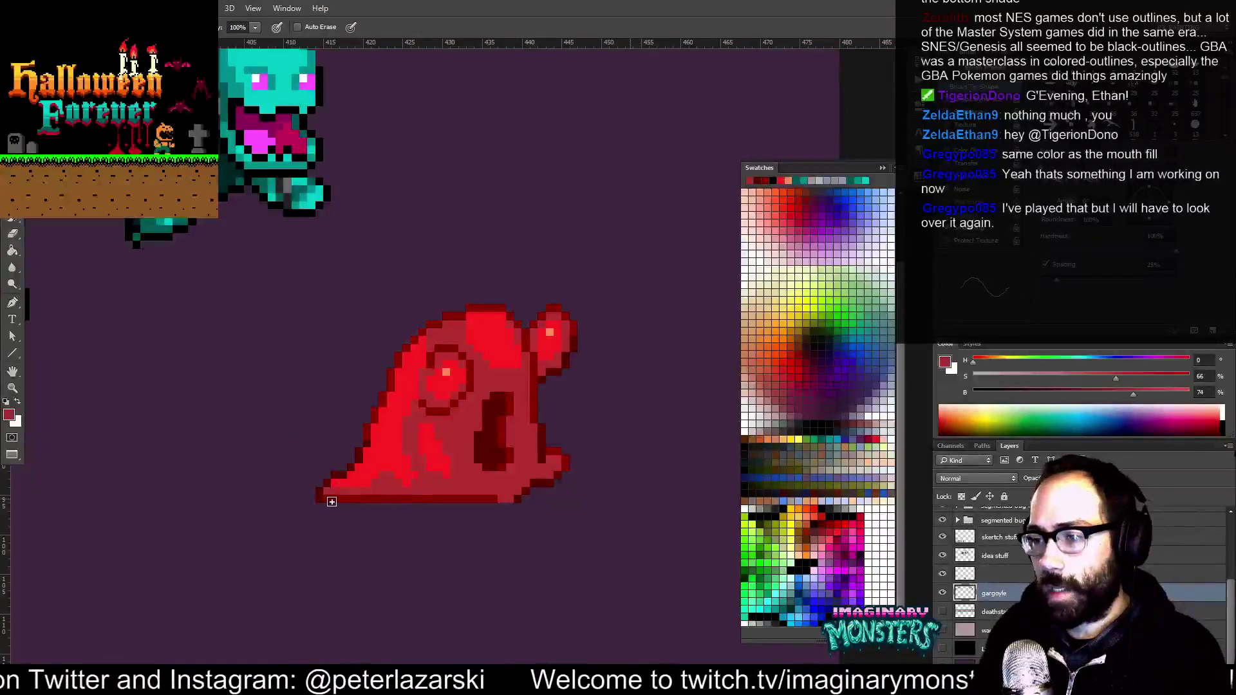
pyautogui.moveTo(446, 498); pyautogui.dragTo(431, 498)
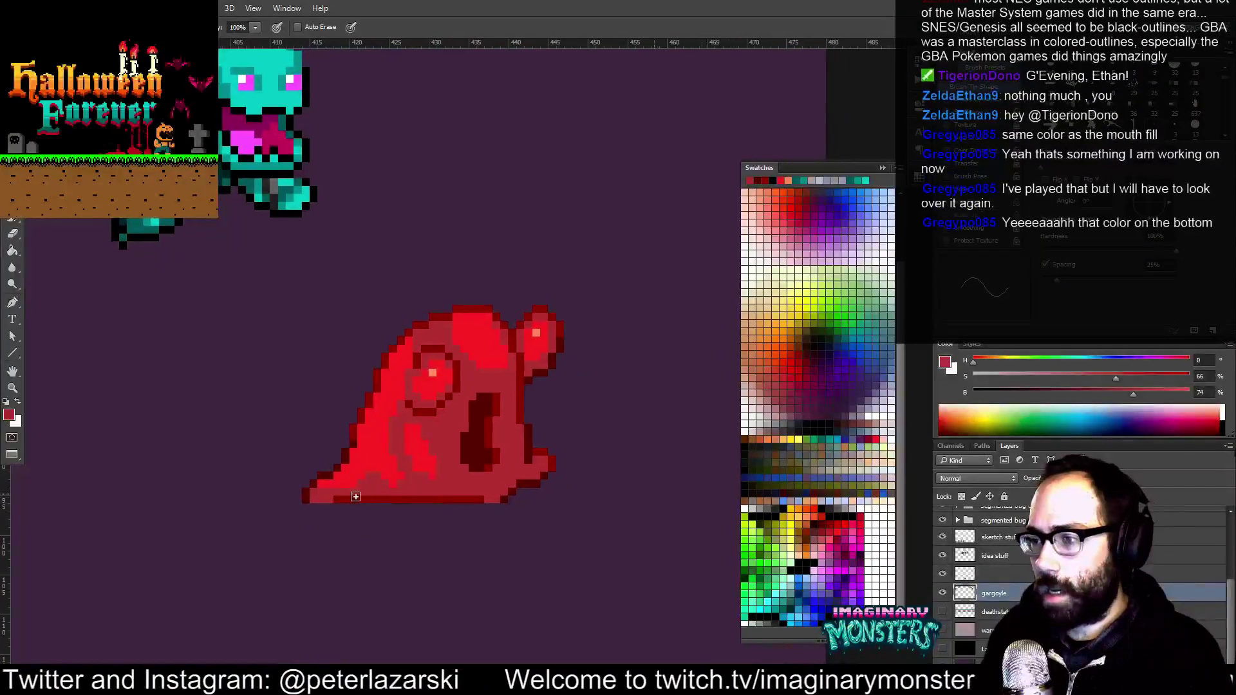
pyautogui.moveTo(342, 501)
pyautogui.mouseDown()
pyautogui.moveTo(309, 500)
pyautogui.moveTo(421, 501)
pyautogui.mouseUp()
# Try the line along the creature's base in the deepest red, and then in the outline's dark red
pyautogui.keyDown('alt'); pyautogui.click(355, 432); pyautogui.keyUp('alt')
pyautogui.keyDown('alt'); pyautogui.click(334, 470); pyautogui.keyUp('alt')
pyautogui.keyDown('alt'); pyautogui.click(346, 457); pyautogui.keyUp('alt')
pyautogui.moveTo(342, 501); pyautogui.dragTo(454, 510)
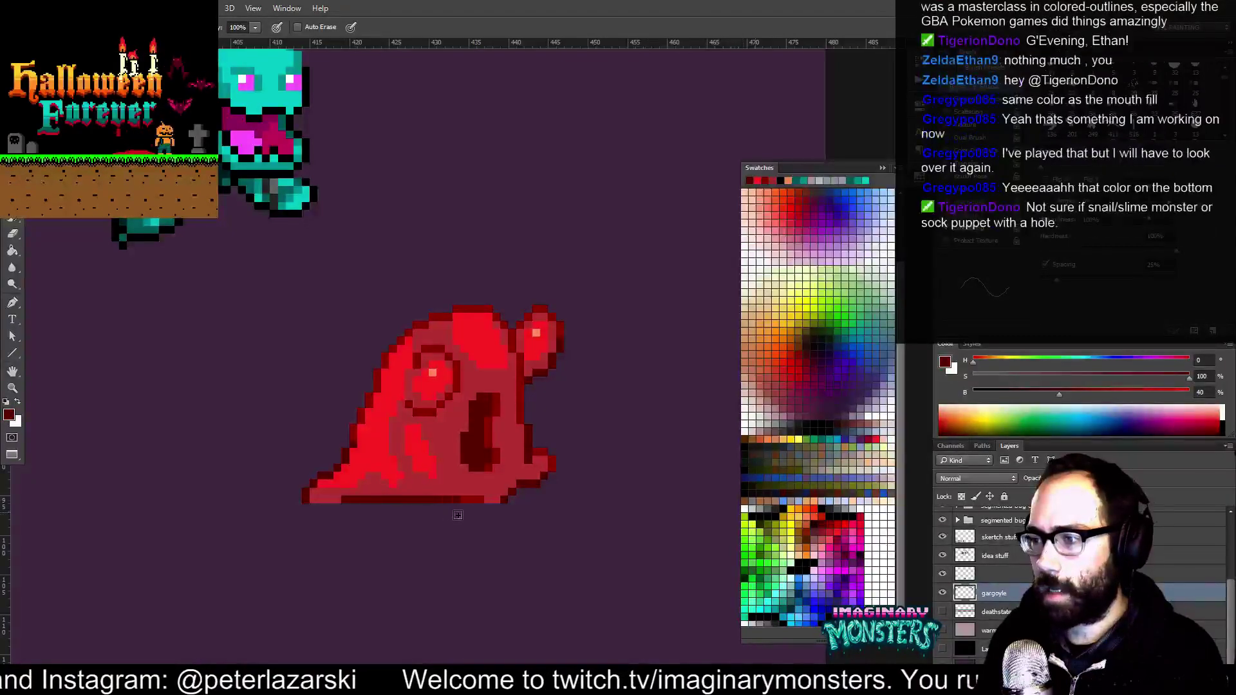
pyautogui.keyDown('alt'); pyautogui.click(479, 493); pyautogui.keyUp('alt')
pyautogui.moveTo(334, 503)
pyautogui.mouseDown()
pyautogui.moveTo(316, 500)
pyautogui.moveTo(458, 493)
pyautogui.mouseUp()
pyautogui.hotkey('ctrl', 'z')
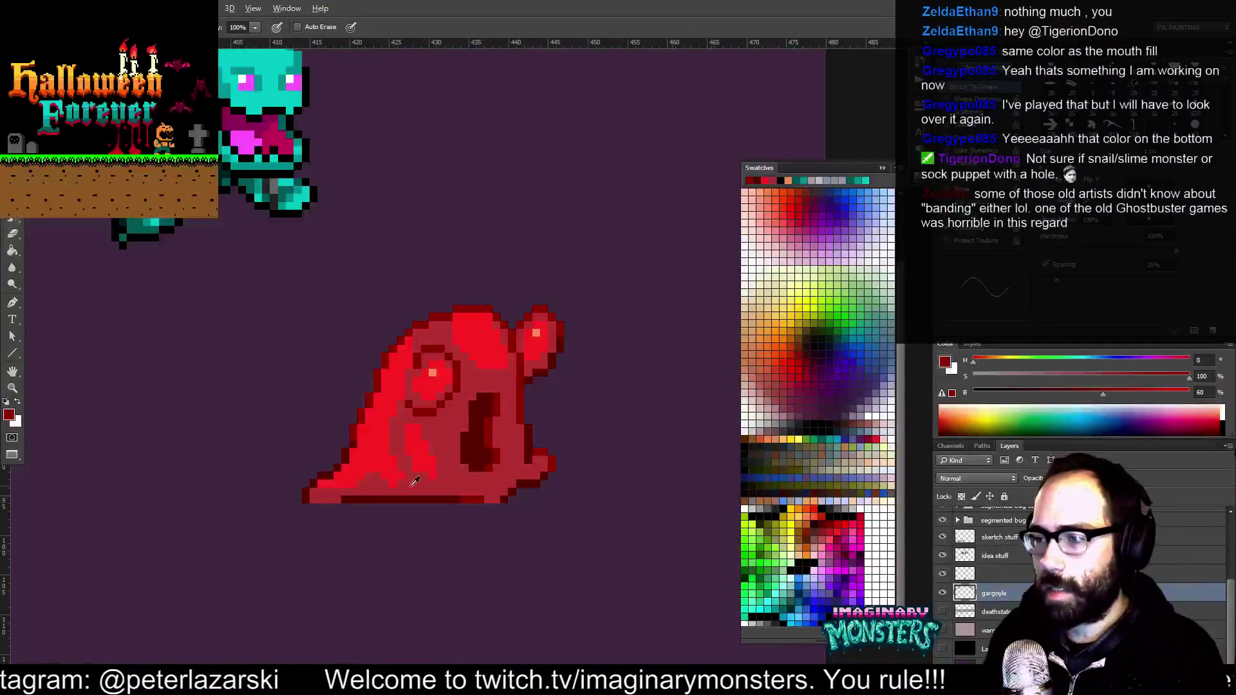
# Repaint the whole remaining dark base line with the body red so the creature's underside has no outline
pyautogui.keyDown('alt'); pyautogui.click(468, 497); pyautogui.keyUp('alt')
pyautogui.moveTo(461, 500)
pyautogui.mouseDown()
pyautogui.moveTo(352, 501)
pyautogui.moveTo(481, 502)
pyautogui.mouseUp()
pyautogui.keyDown('alt'); pyautogui.click(416, 485); pyautogui.keyUp('alt')
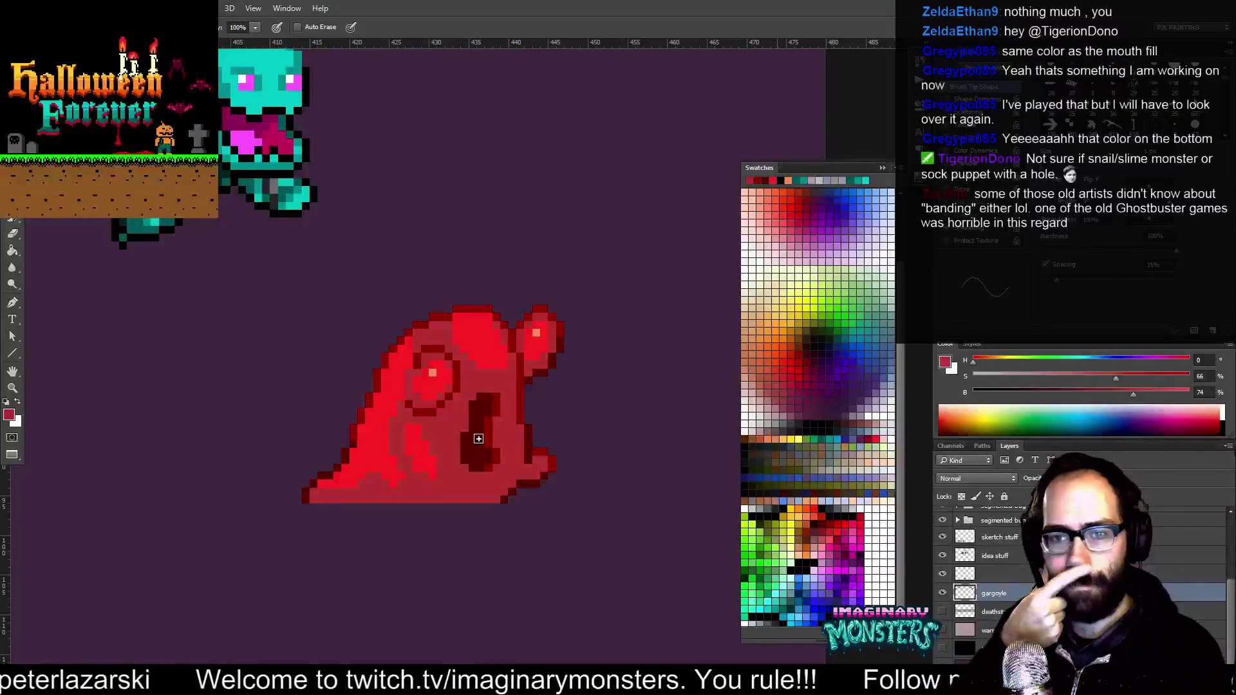
pyautogui.moveTo(396, 465); pyautogui.dragTo(396, 494)
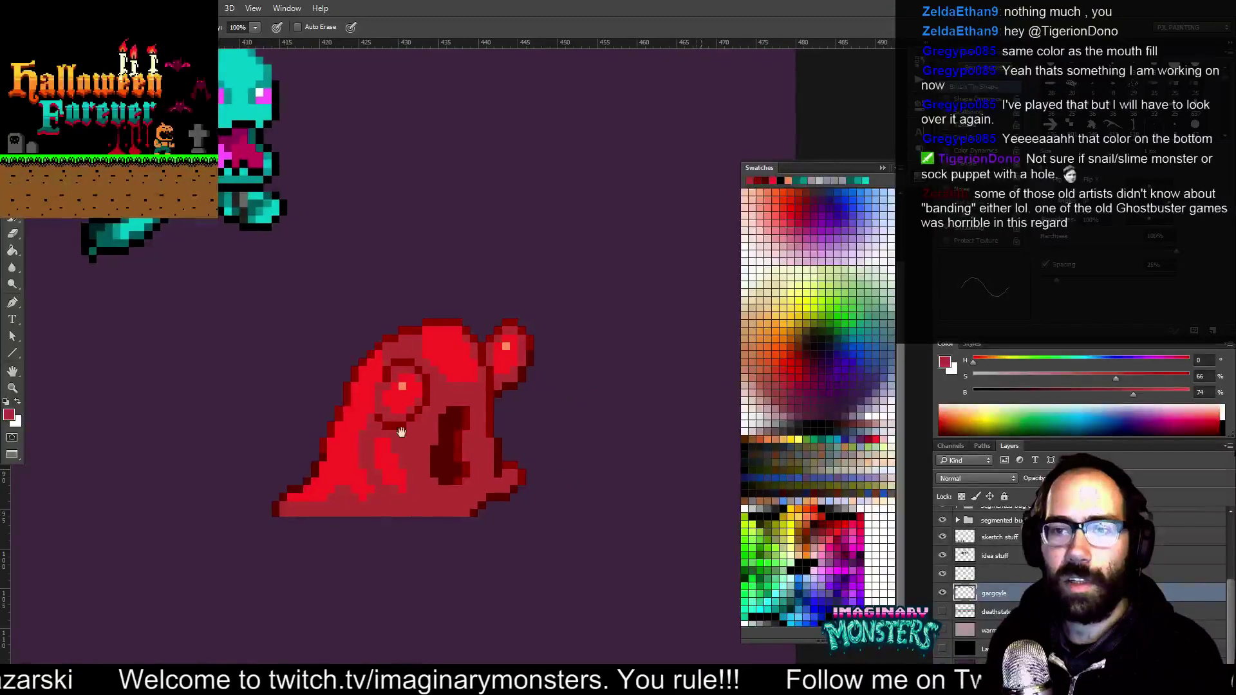
pyautogui.moveTo(515, 428); pyautogui.dragTo(499, 433)
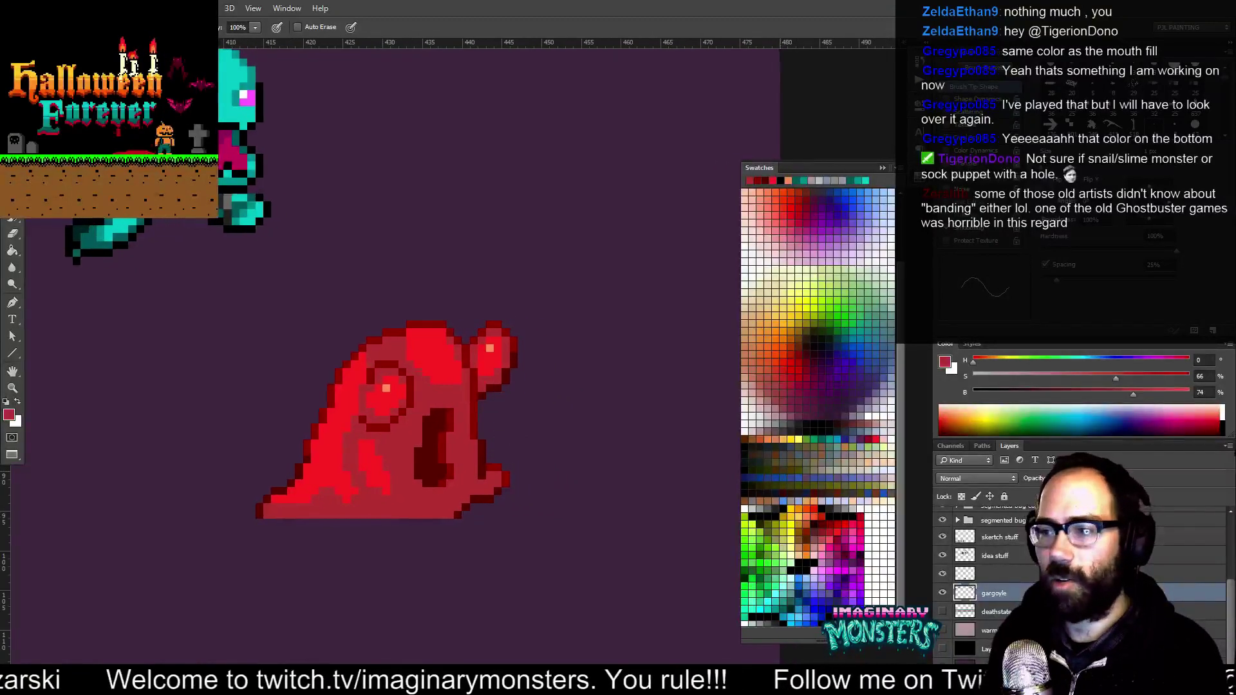
# Sample the bright red and extend the highlight along the creature's back and across the top of its head
pyautogui.keyDown('alt'); pyautogui.click(369, 471); pyautogui.keyUp('alt')
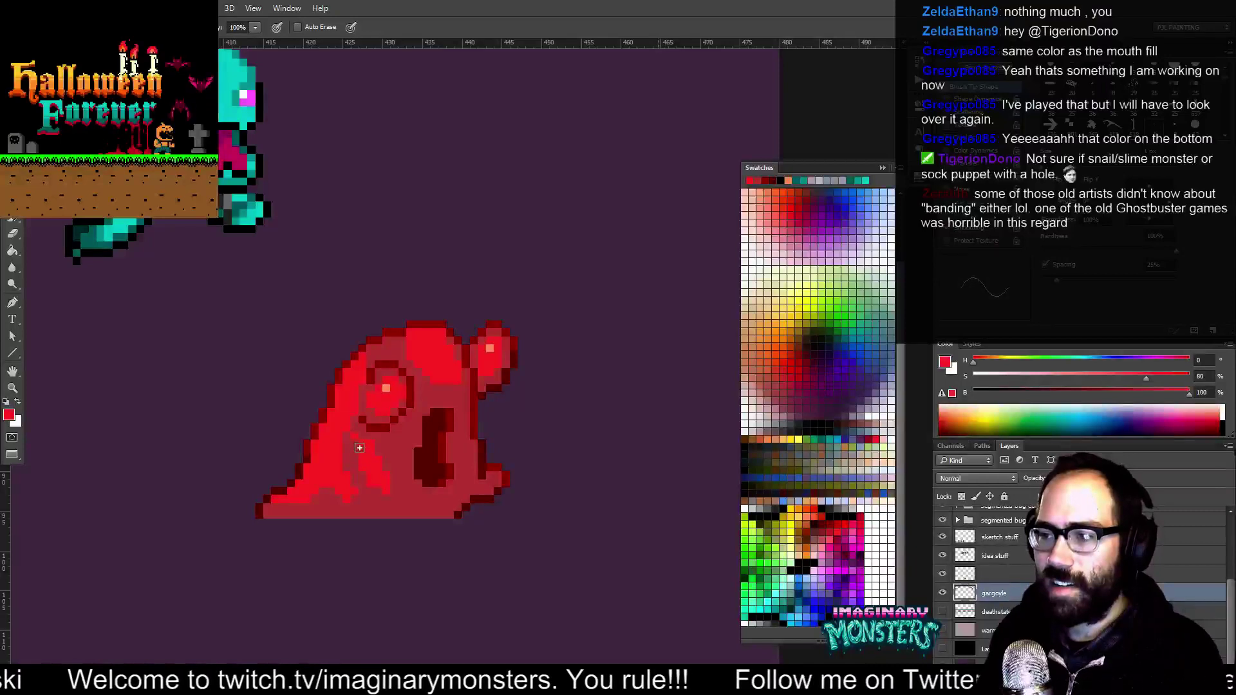
pyautogui.moveTo(401, 477); pyautogui.dragTo(417, 471)
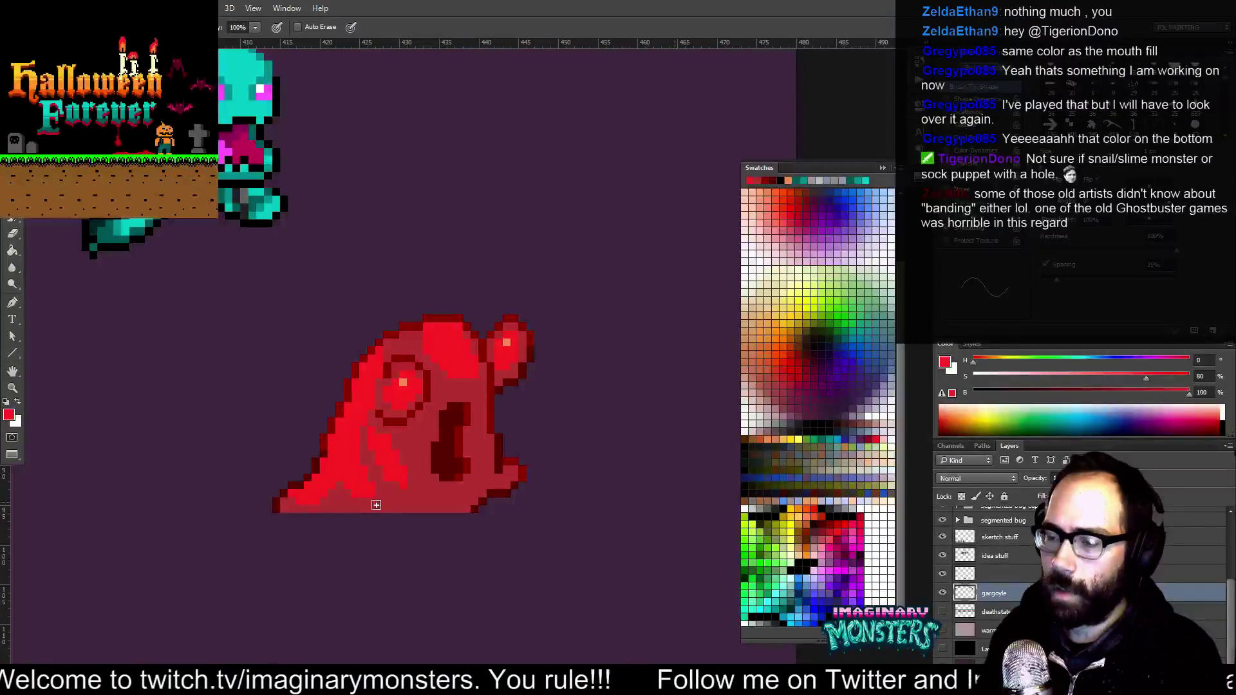
pyautogui.moveTo(474, 485); pyautogui.dragTo(447, 489)
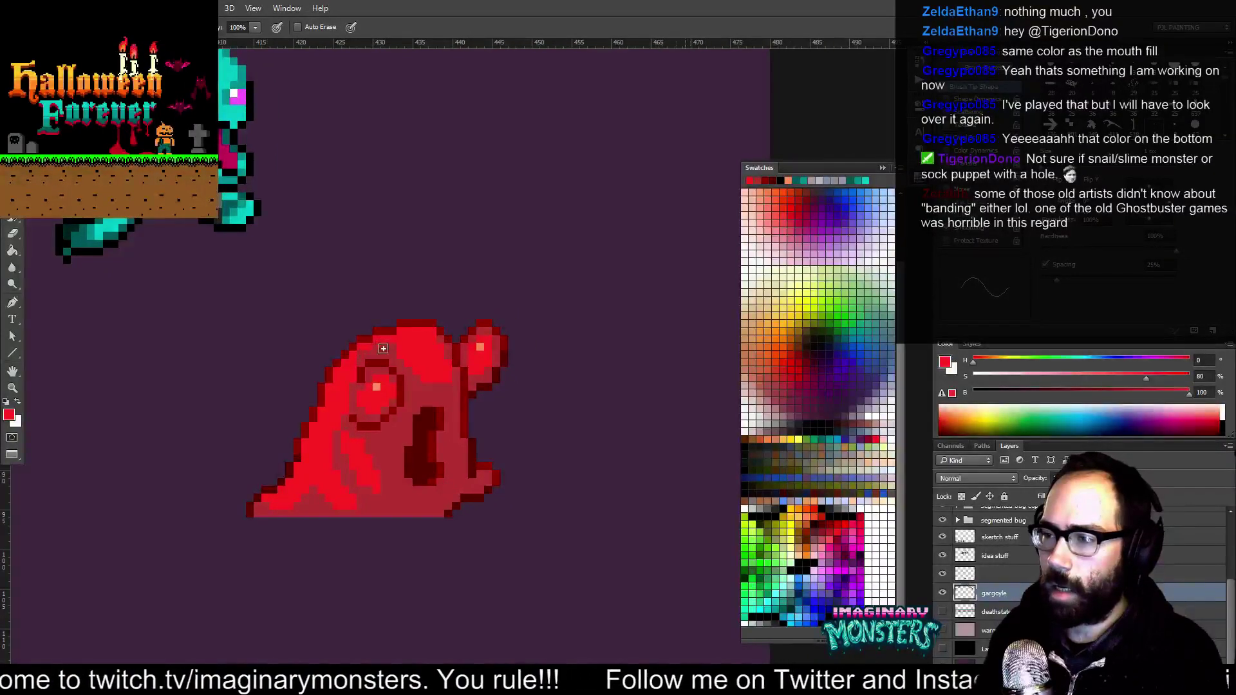
# Select the mouth with a freehand lasso and nudge it one pixel to the right
pyautogui.keyDown('alt'); pyautogui.click(456, 380); pyautogui.keyUp('alt')
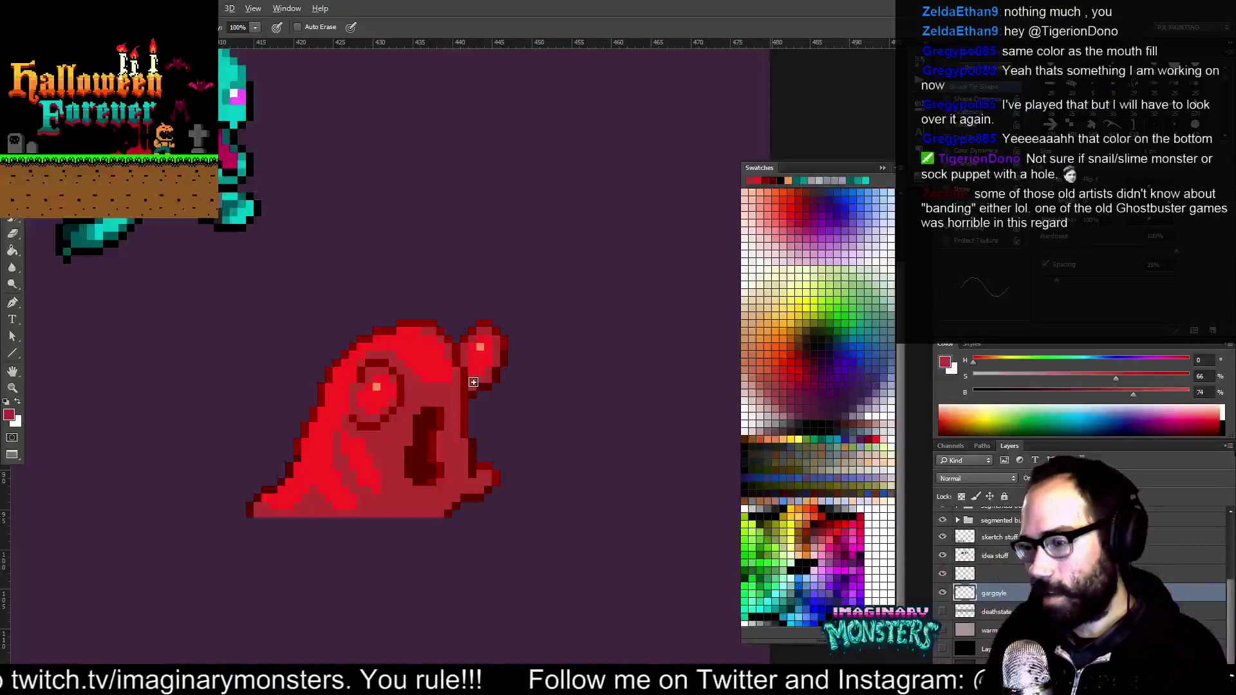
pyautogui.keyDown('alt'); pyautogui.click(435, 376); pyautogui.keyUp('alt')
pyautogui.press('l')
pyautogui.moveTo(446, 398)
pyautogui.mouseDown()
pyautogui.moveTo(411, 409)
pyautogui.moveTo(398, 477)
pyautogui.moveTo(454, 480)
pyautogui.moveTo(446, 395)
pyautogui.mouseUp()
pyautogui.press('v')
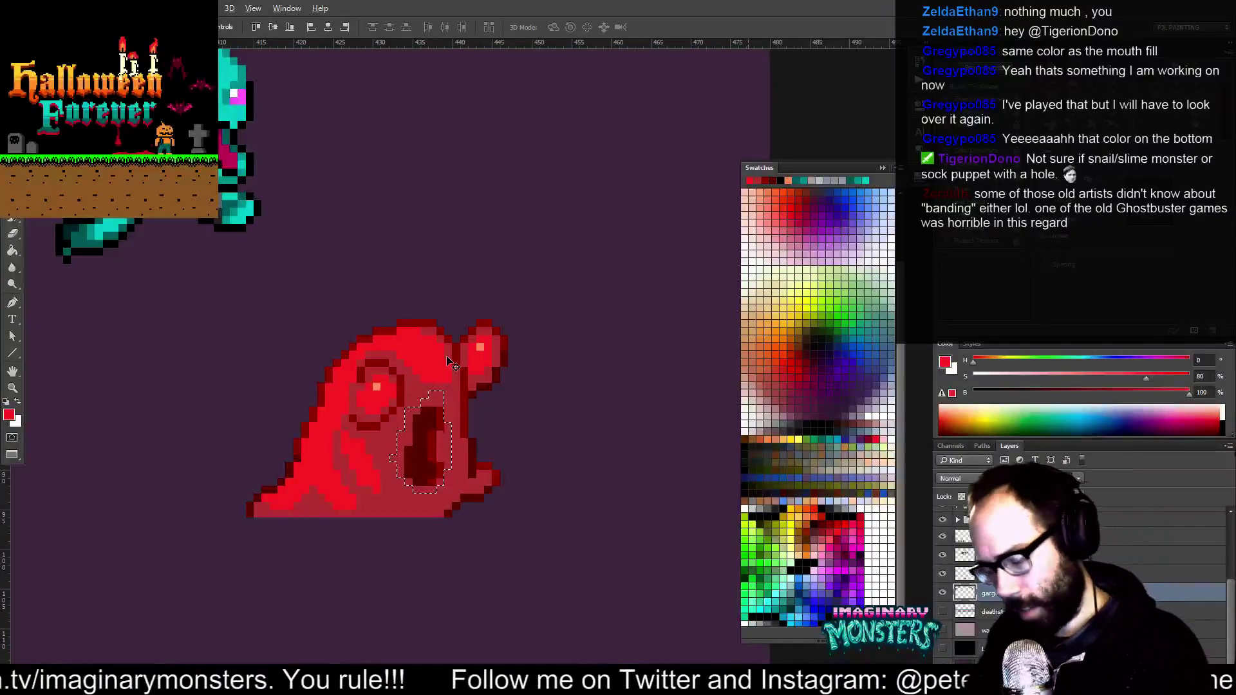
pyautogui.press('Right')
# Paint a bright red lip around the mouth, joining it to the highlight on the creature's front edge
pyautogui.press('b')
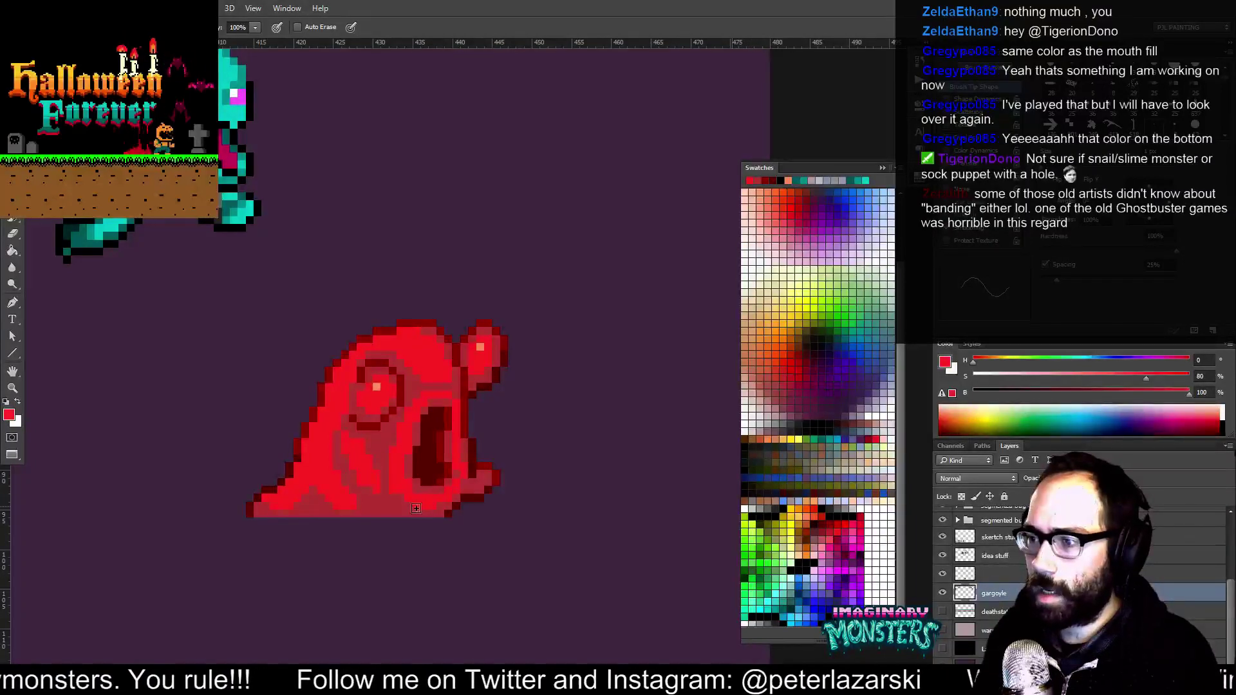
pyautogui.moveTo(456, 412); pyautogui.dragTo(465, 439)
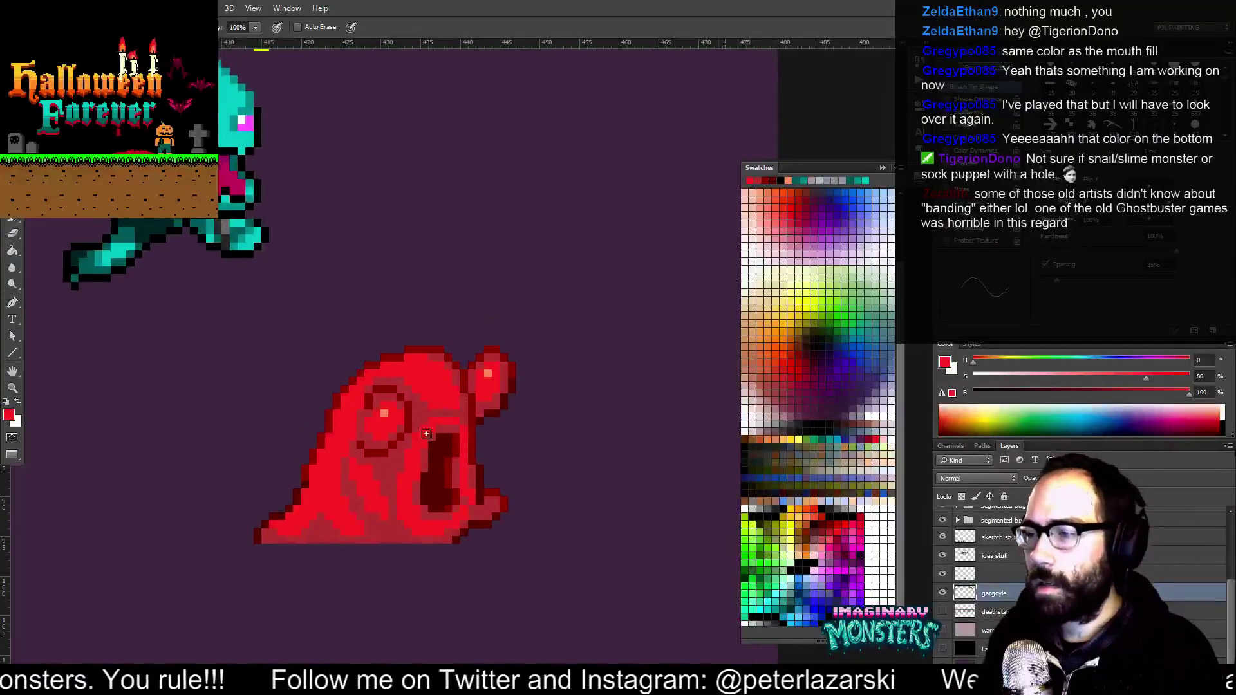
pyautogui.press('z')
pyautogui.moveTo(528, 422)
pyautogui.mouseDown()
pyautogui.moveTo(473, 464)
pyautogui.moveTo(529, 422)
pyautogui.moveTo(425, 456)
pyautogui.moveTo(461, 397)
pyautogui.mouseUp()
pyautogui.press('b')
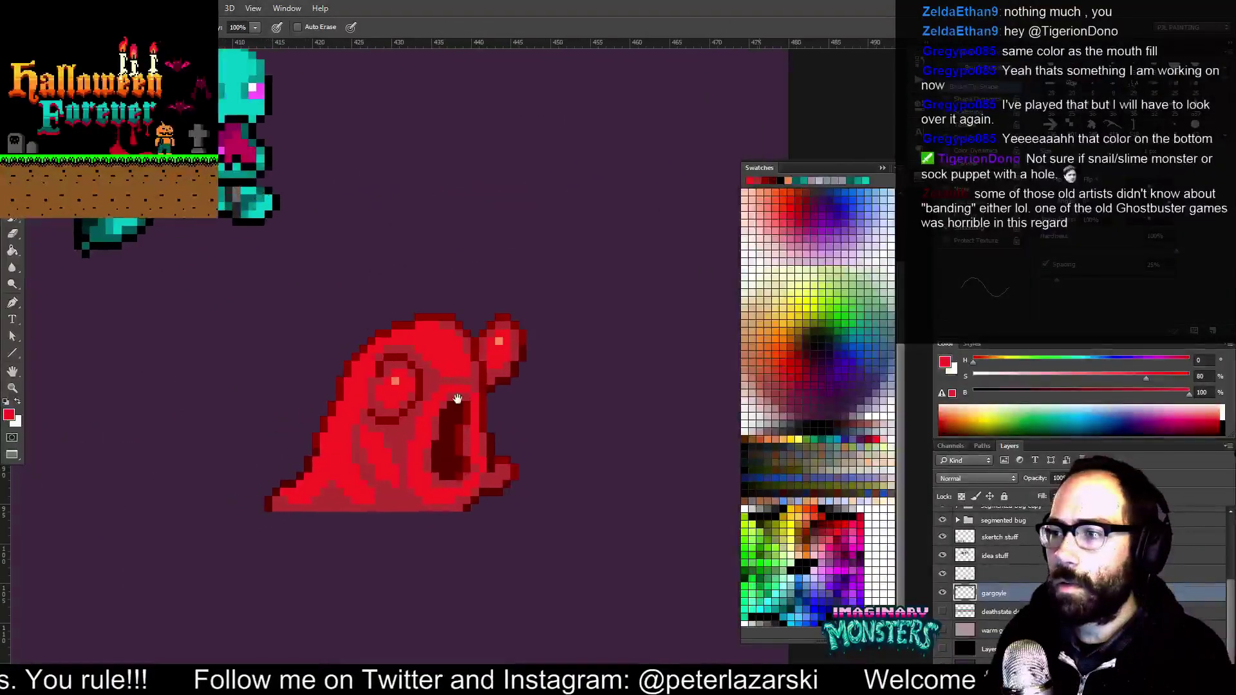
# Enlarge the near eye's orange highlight to a two-by-two pixel block and paint over the left side of the eye's outline with red
pyautogui.keyDown('alt'); pyautogui.click(396, 378); pyautogui.keyUp('alt')
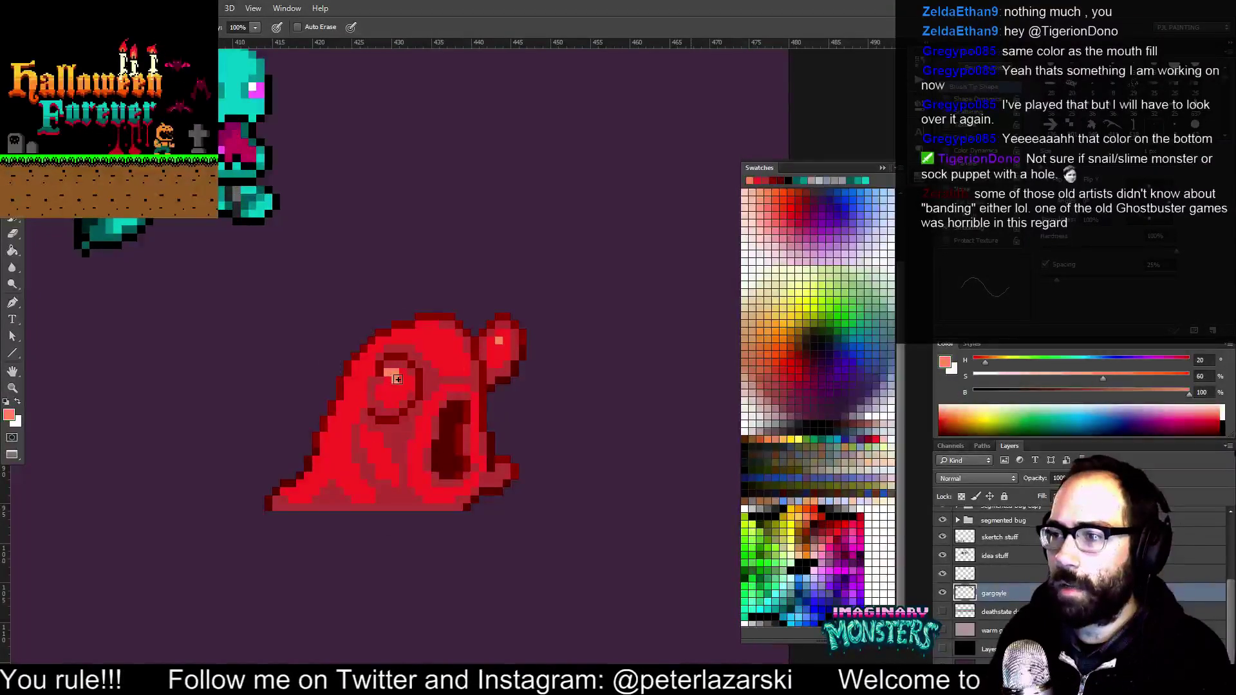
pyautogui.keyDown('alt'); pyautogui.click(381, 383); pyautogui.keyUp('alt')
pyautogui.moveTo(396, 372); pyautogui.dragTo(409, 388)
pyautogui.keyDown('alt'); pyautogui.click(380, 400); pyautogui.keyUp('alt')
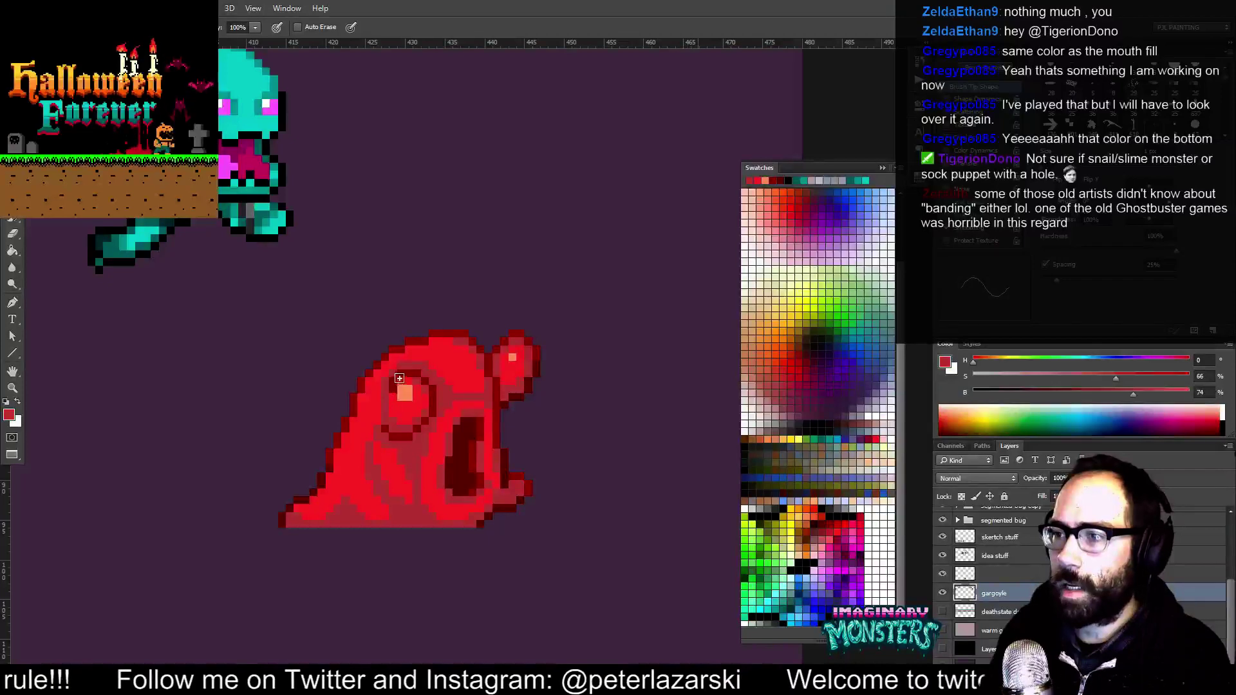
pyautogui.moveTo(385, 413); pyautogui.dragTo(396, 416)
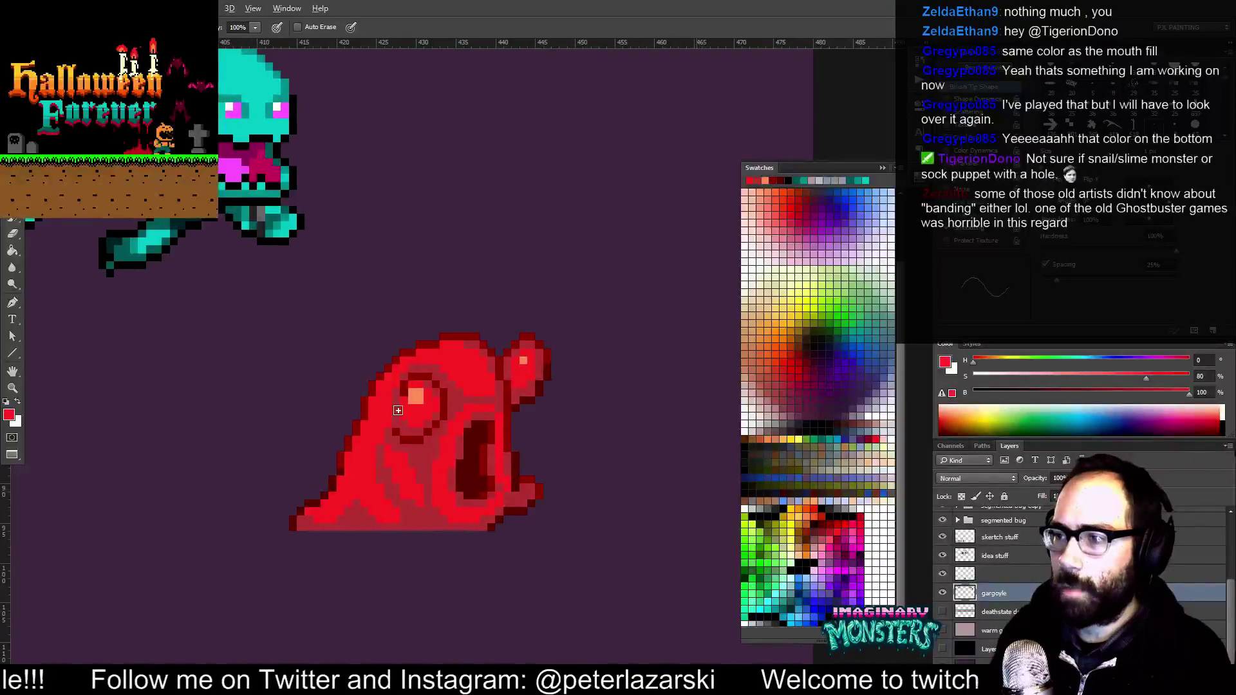
pyautogui.keyDown('alt'); pyautogui.click(397, 407); pyautogui.keyUp('alt')
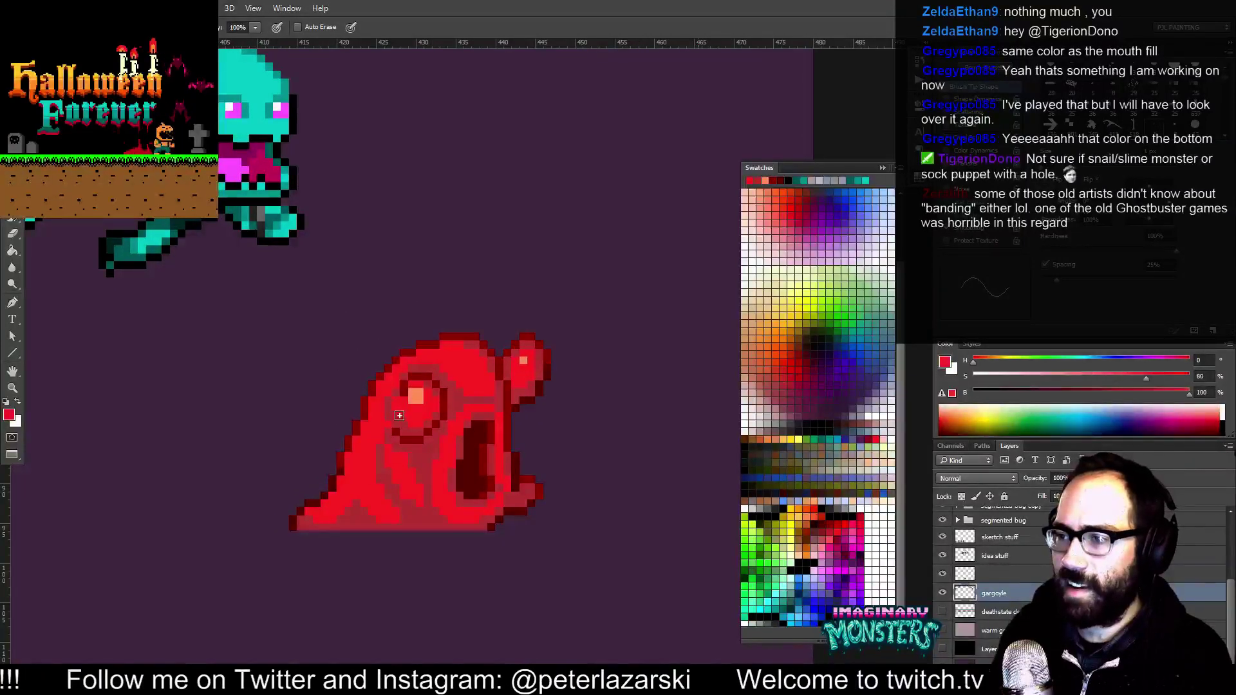
pyautogui.moveTo(537, 413)
pyautogui.mouseDown()
pyautogui.moveTo(534, 426)
pyautogui.moveTo(572, 396)
pyautogui.mouseUp()
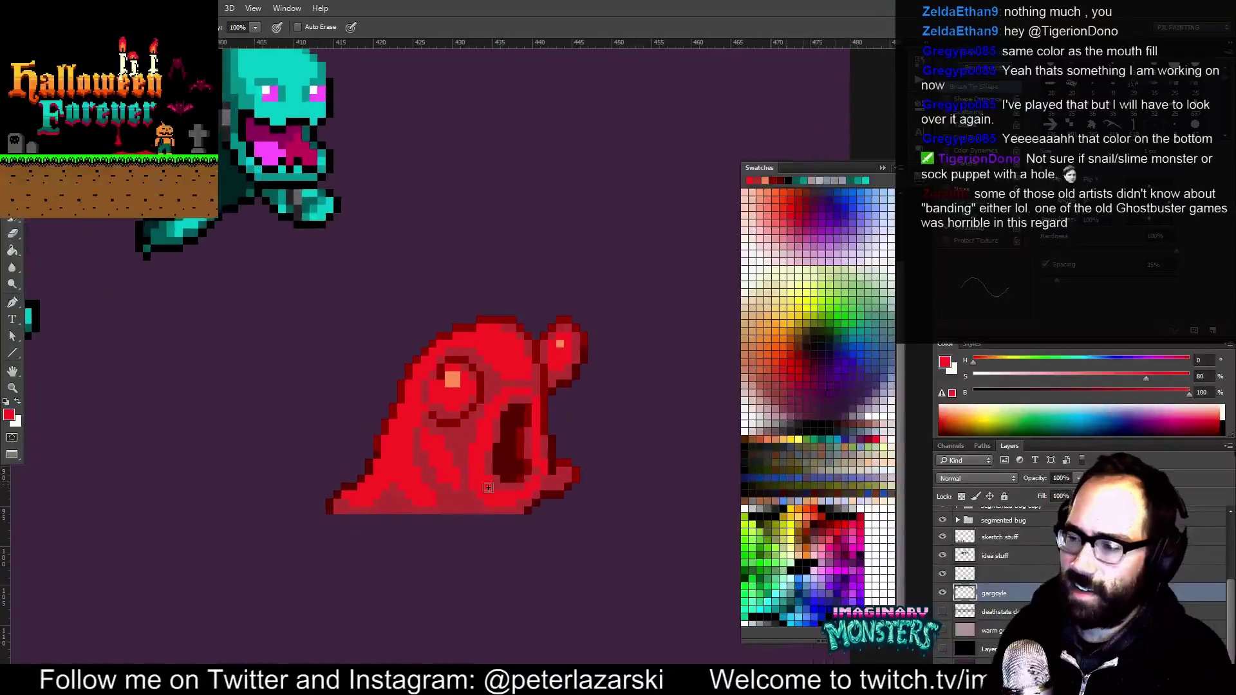
# Pick a muted brownish red (H 6, S 44, B 55) and shade the lower body, base and foot with it
pyautogui.keyDown('alt'); pyautogui.click(462, 501); pyautogui.keyUp('alt')
pyautogui.doubleClick(1204, 392)
pyautogui.write('64')
pyautogui.press('Return')
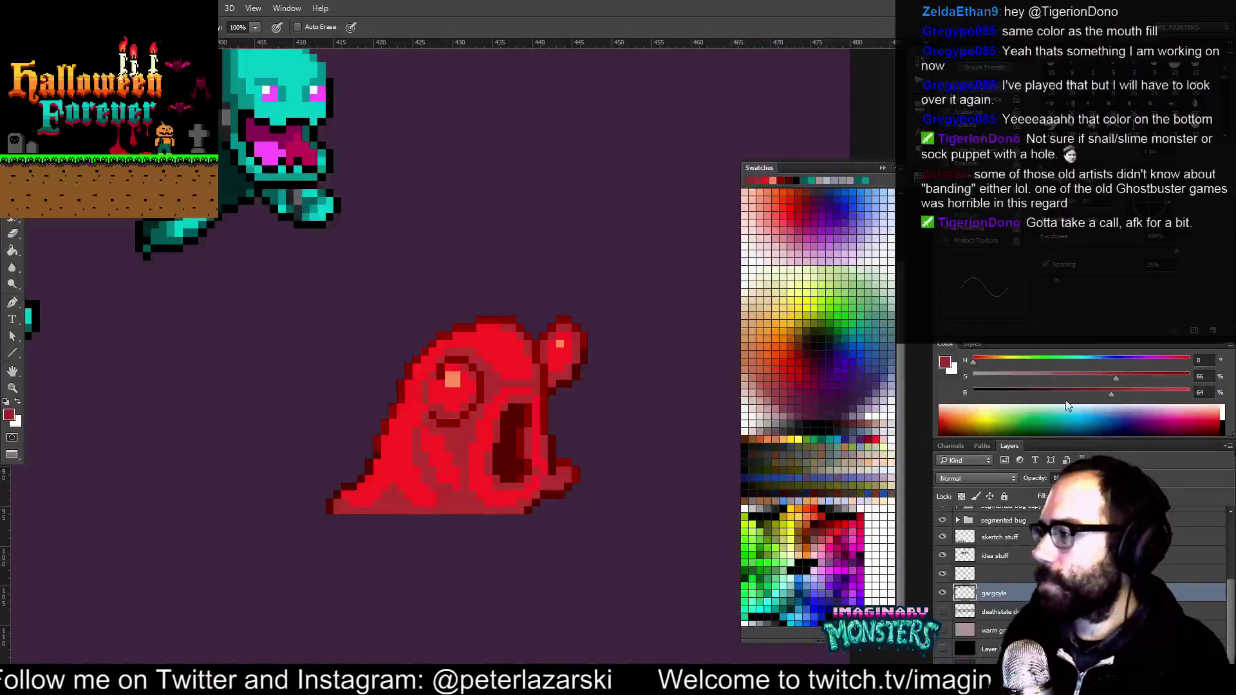
pyautogui.click(867, 421)
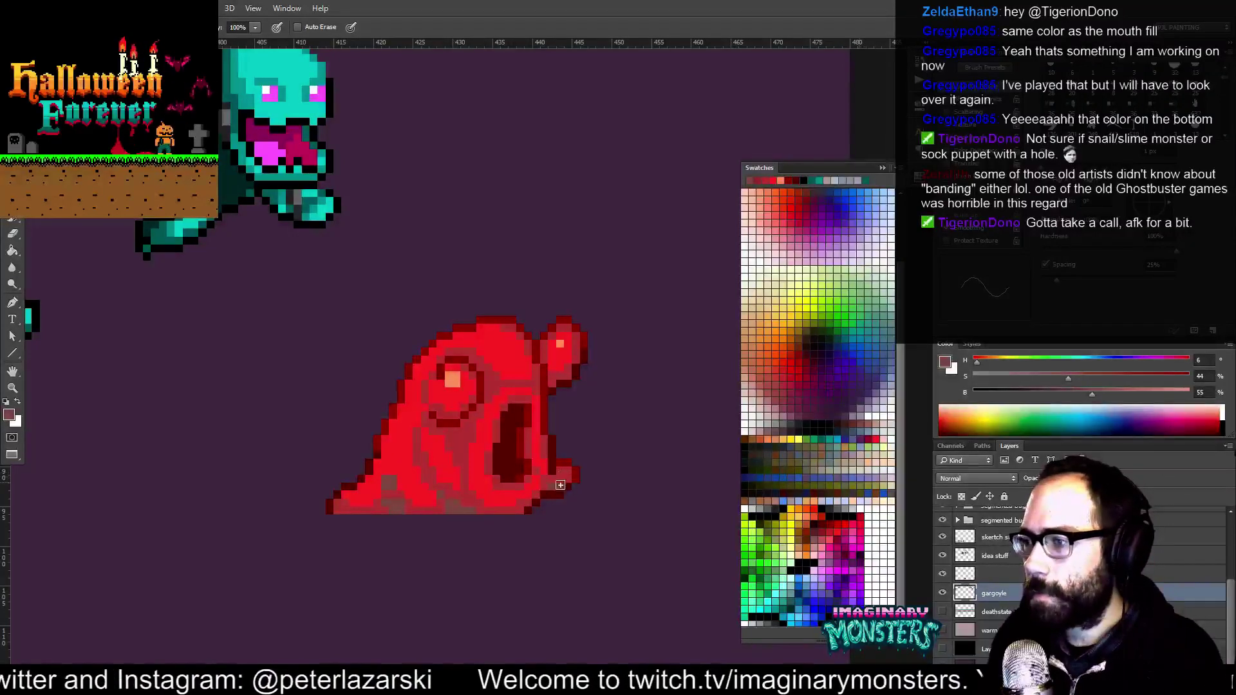
pyautogui.moveTo(568, 511); pyautogui.dragTo(527, 528)
# Show the black background layer behind the sprites
pyautogui.press('z')
pyautogui.moveTo(581, 475); pyautogui.dragTo(558, 487)
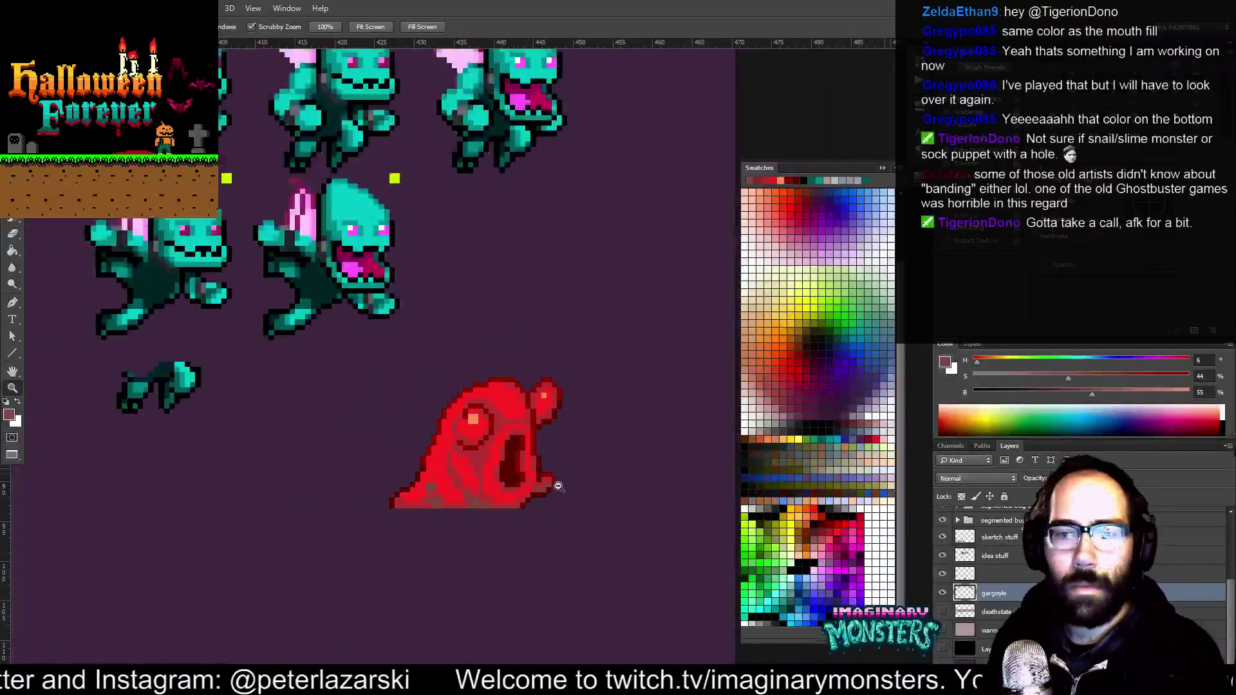
pyautogui.scroll(-2, 558, 488)
pyautogui.scroll(1, 587, 508)
pyautogui.press('b')
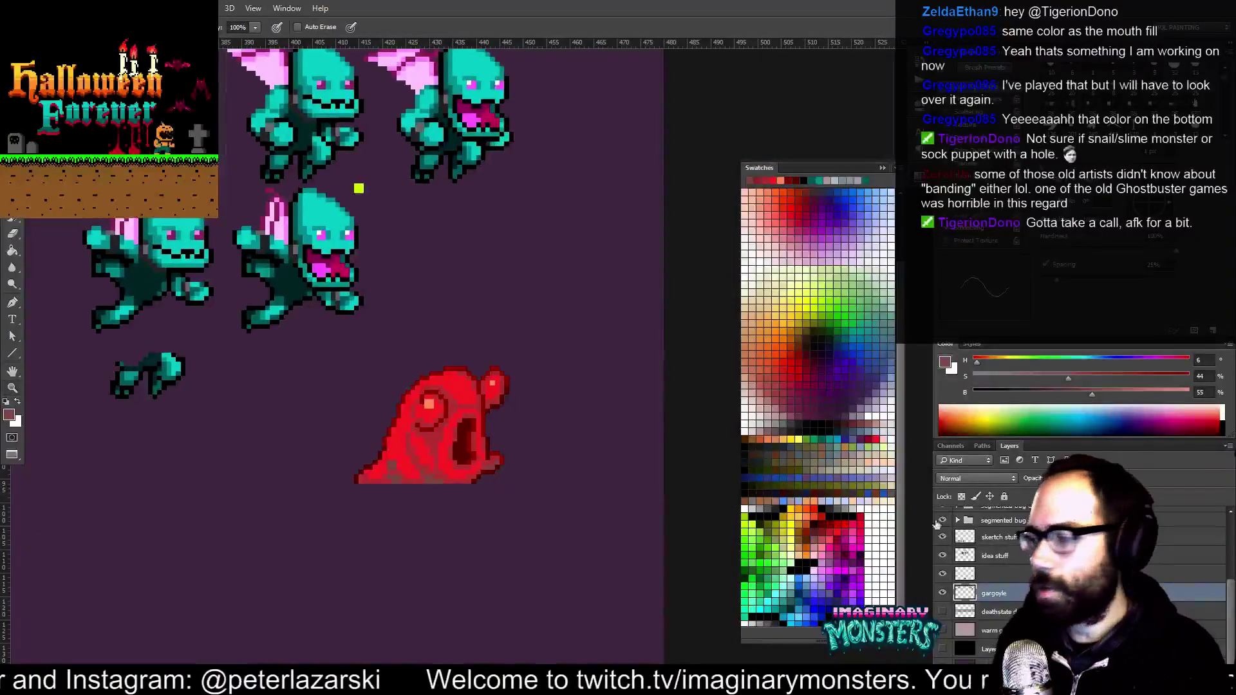
pyautogui.click(943, 650)
pyautogui.moveTo(512, 488)
pyautogui.mouseDown()
pyautogui.moveTo(585, 488)
pyautogui.moveTo(511, 452)
pyautogui.mouseUp()
pyautogui.press('z')
pyautogui.scroll(3, 566, 464)
pyautogui.press('b')
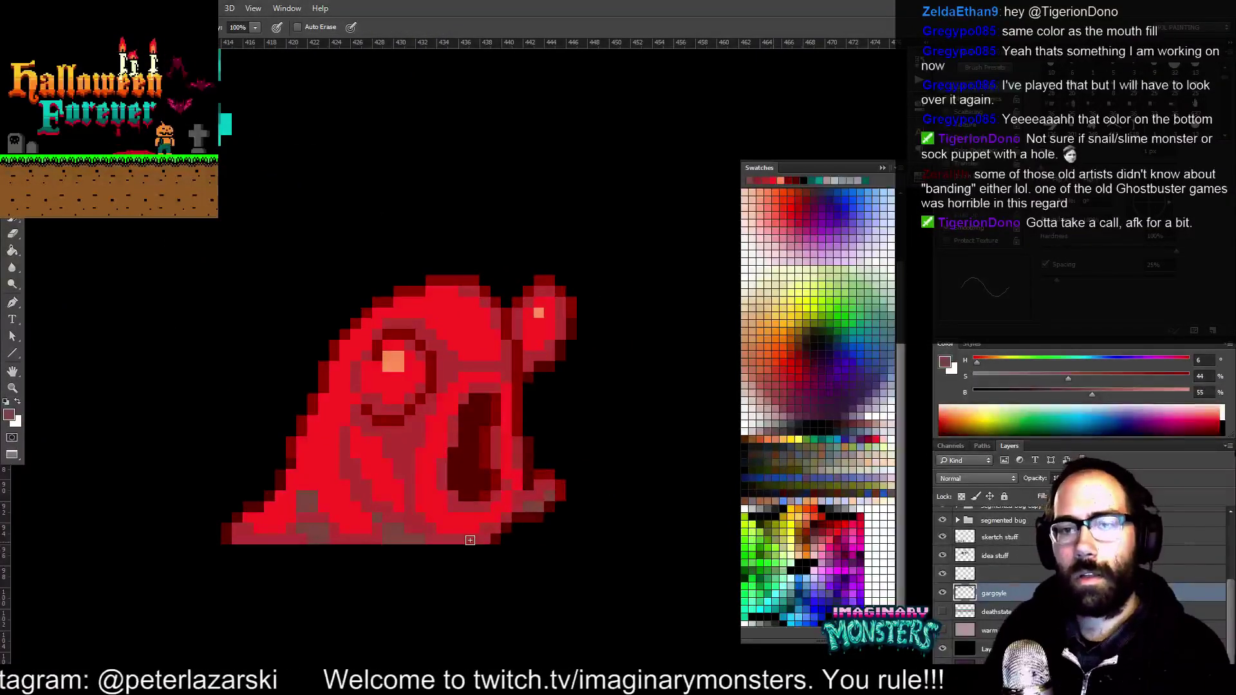
# Add muted brownish red shading beneath the near eye, on top of the head and under the far eye
pyautogui.moveTo(438, 344); pyautogui.dragTo(474, 348)
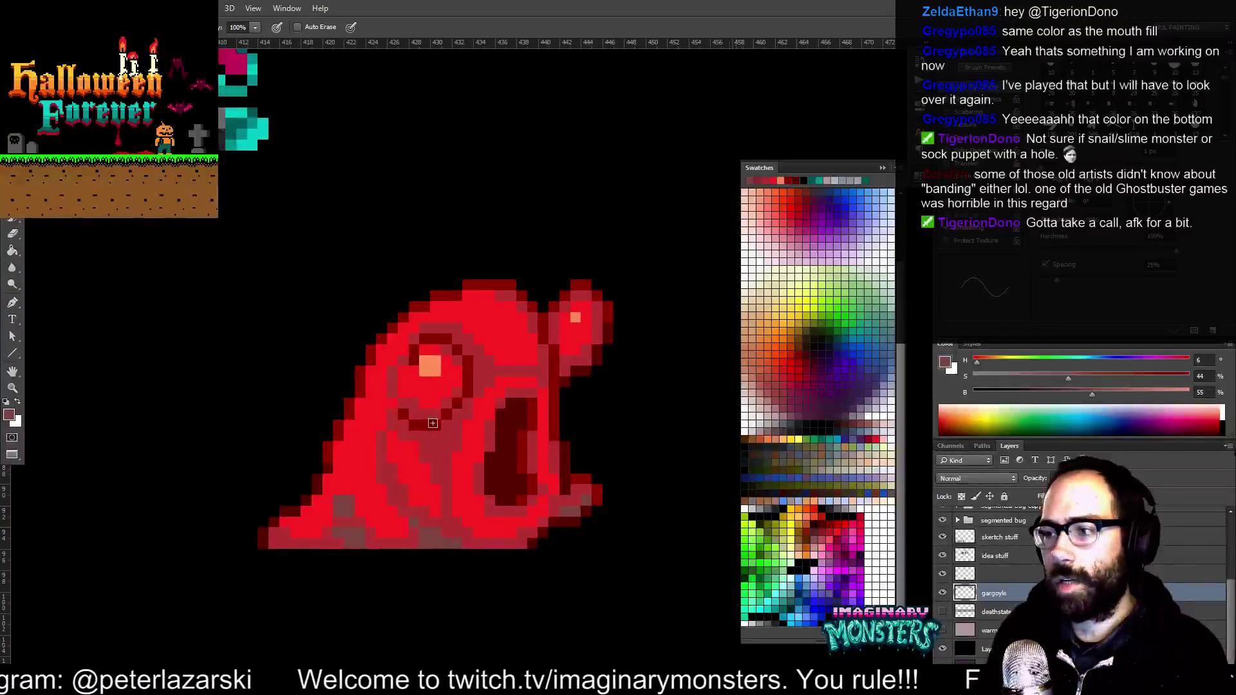
pyautogui.moveTo(453, 439); pyautogui.dragTo(465, 440)
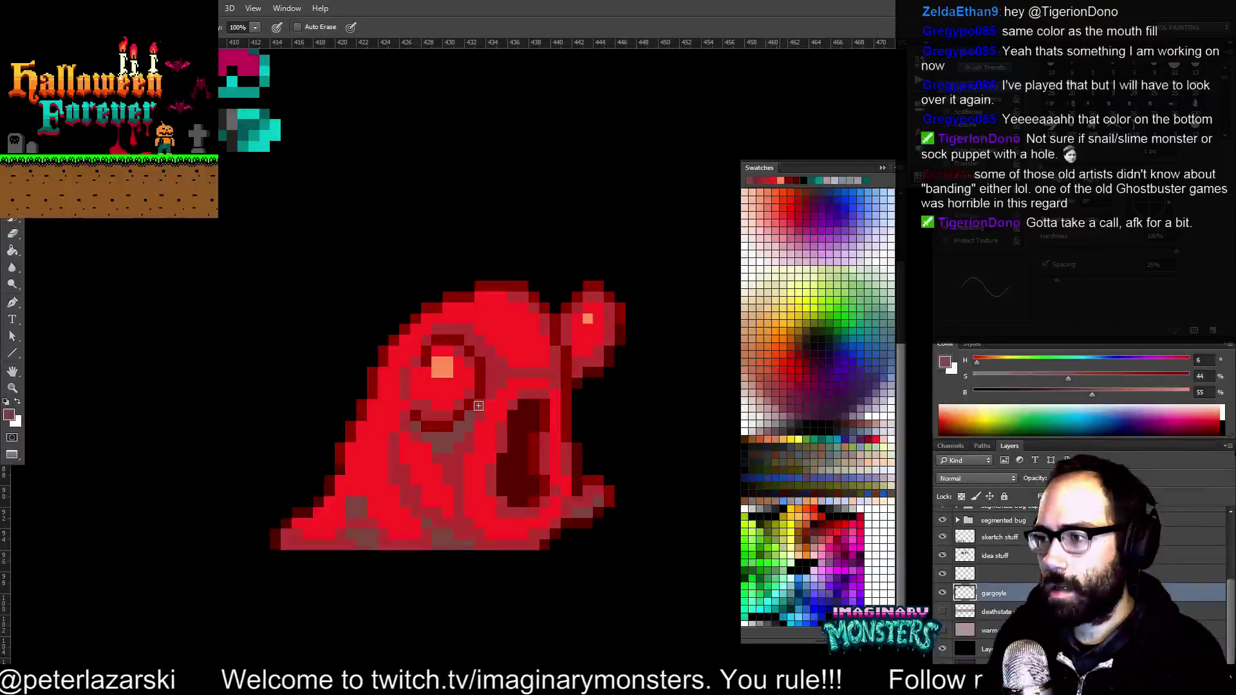
pyautogui.moveTo(538, 402); pyautogui.dragTo(512, 424)
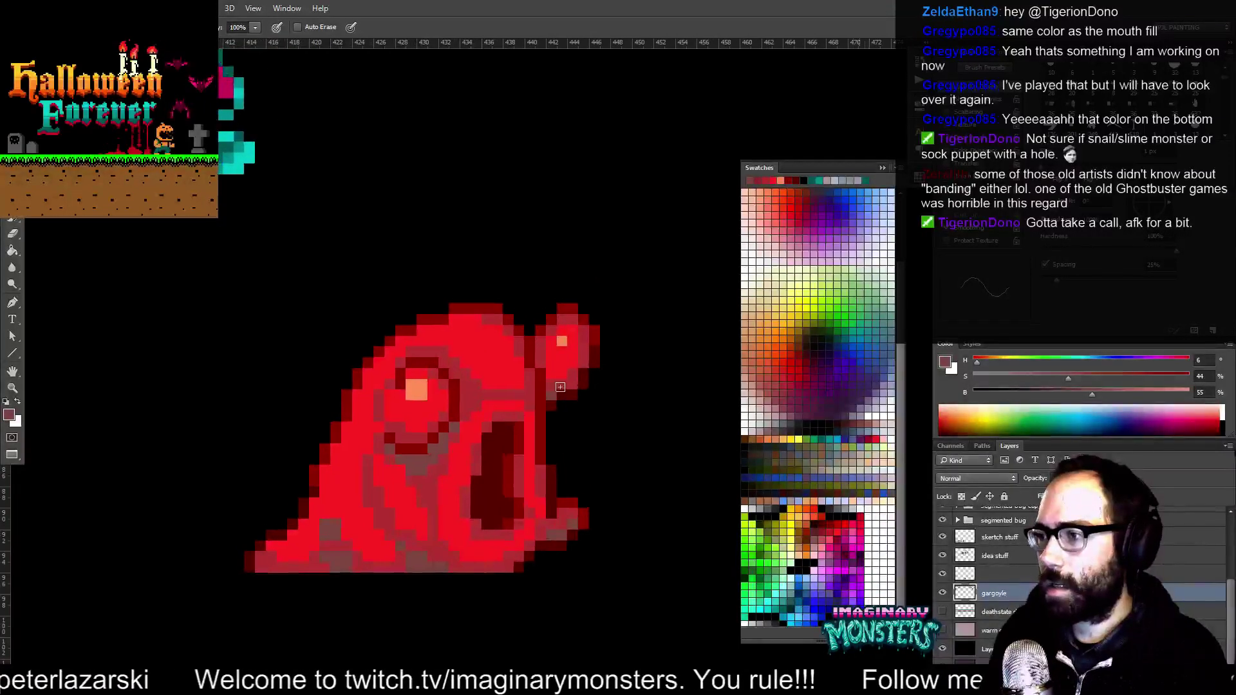
pyautogui.moveTo(560, 386); pyautogui.dragTo(572, 384)
pyautogui.click(583, 362)
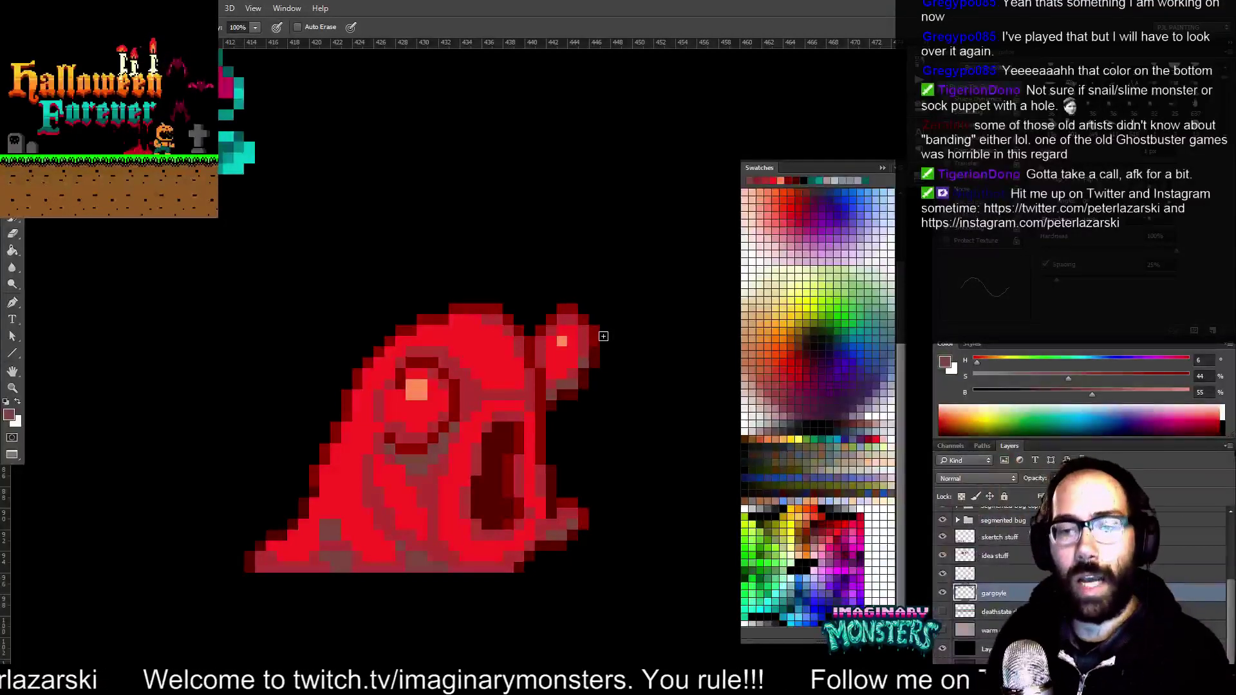
# Shade the upper and left inside of the slug's mouth with very dark red (H 0, S 100, B 20)
pyautogui.press('z')
pyautogui.scroll(-5, 478, 372)
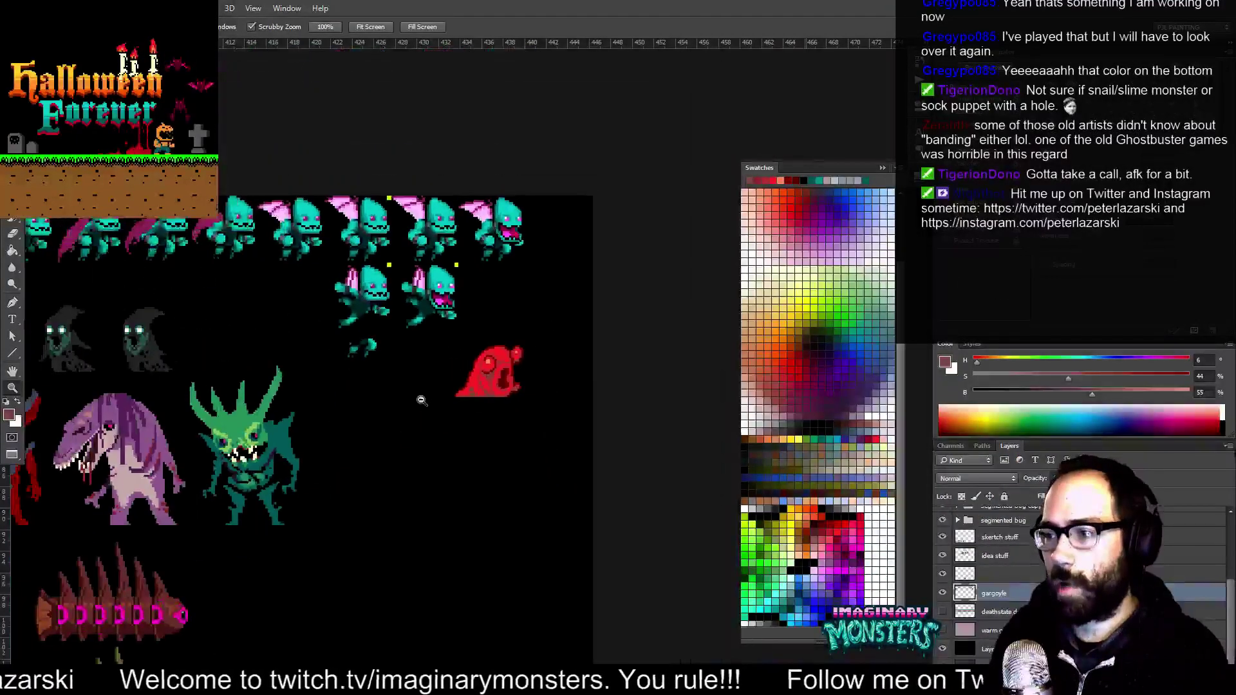
pyautogui.scroll(4, 477, 372)
pyautogui.scroll(2, 478, 371)
pyautogui.press('b')
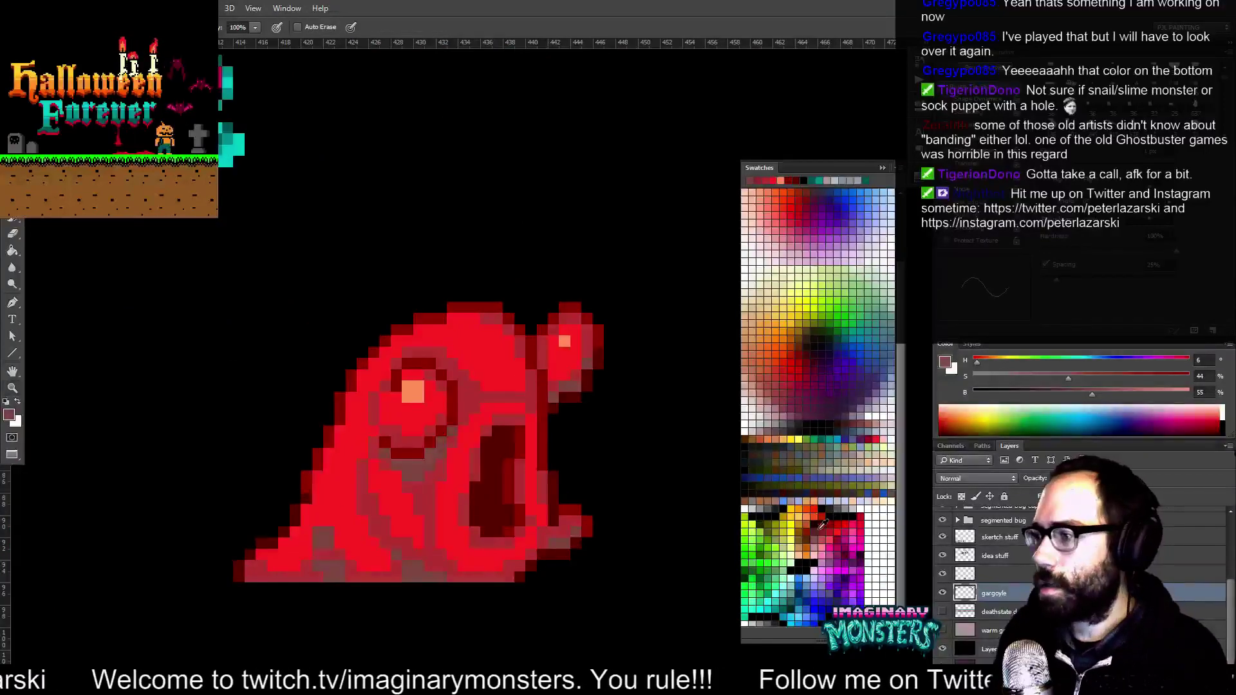
pyautogui.click(819, 519)
pyautogui.moveTo(512, 430); pyautogui.dragTo(475, 517)
pyautogui.click(489, 483)
pyautogui.click(493, 498)
# Touch up the boundary between the two dark reds inside the mouth with the sampled B 40 and B 20 shades
pyautogui.keyDown('alt'); pyautogui.click(499, 489); pyautogui.keyUp('alt')
pyautogui.click(489, 490)
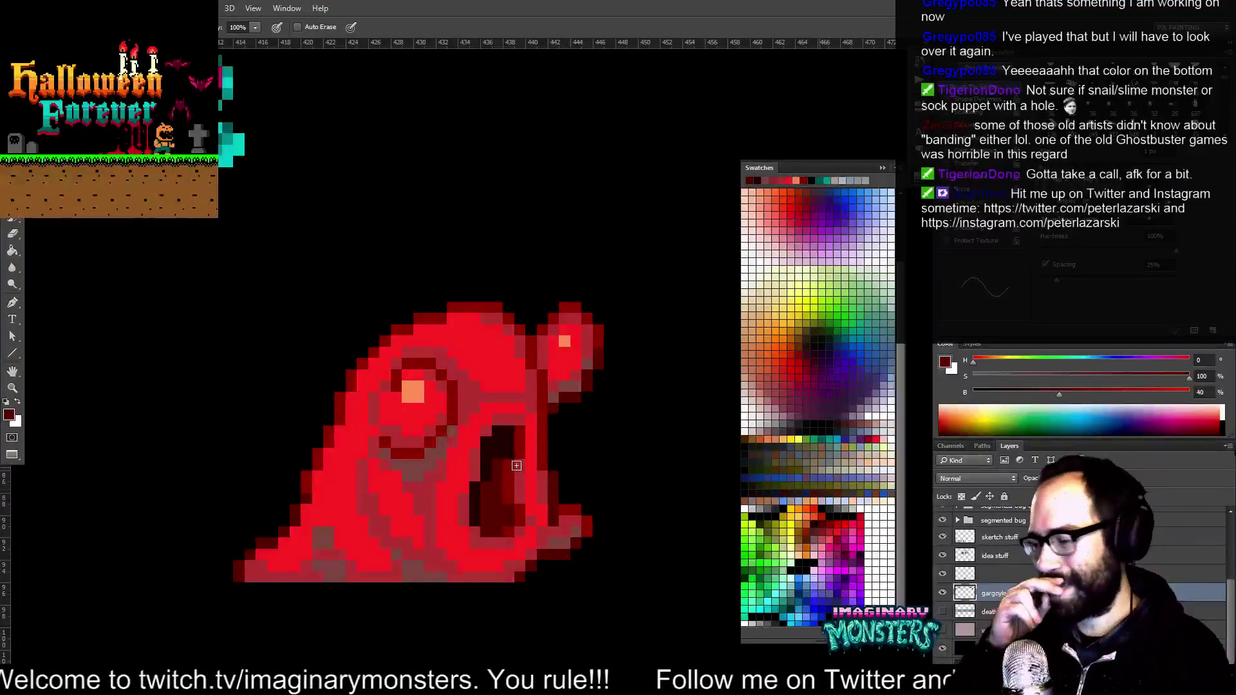
pyautogui.keyDown('alt'); pyautogui.click(501, 453); pyautogui.keyUp('alt')
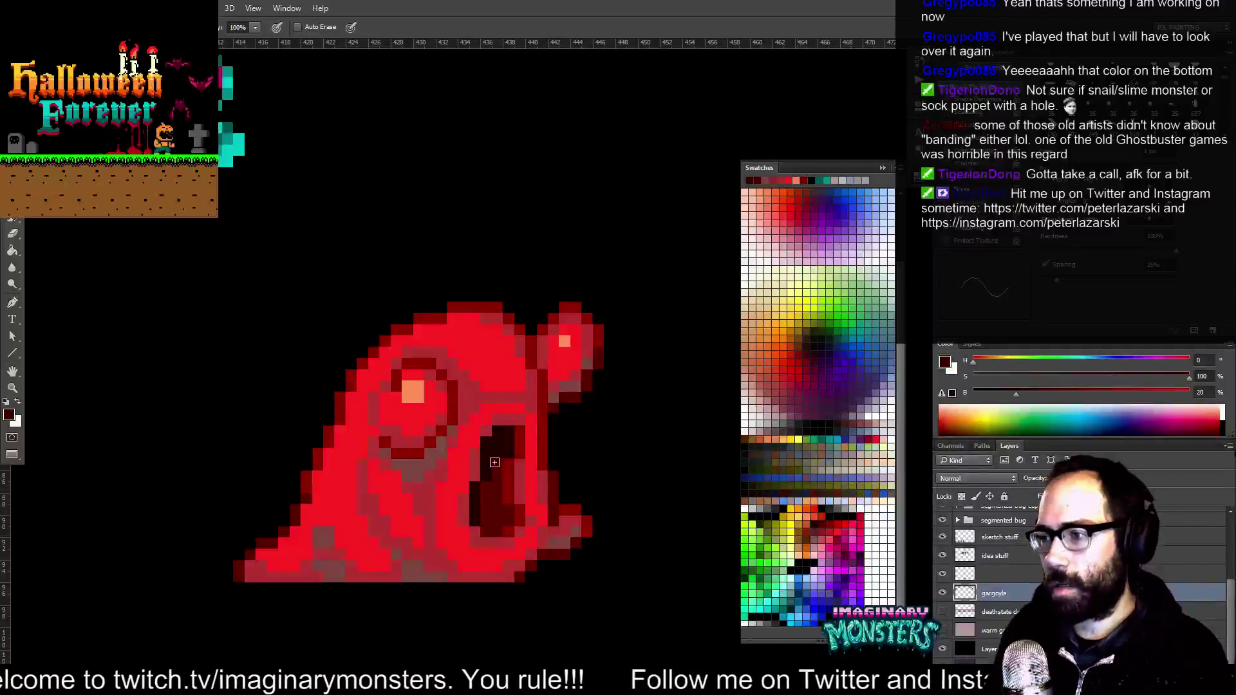
pyautogui.click(496, 464)
# Cut the red slug out of the gargoyle layer and paste it onto its own new layer
pyautogui.press('z')
pyautogui.moveTo(541, 452)
pyautogui.mouseDown()
pyautogui.moveTo(450, 519)
pyautogui.moveTo(528, 487)
pyautogui.moveTo(448, 461)
pyautogui.moveTo(438, 470)
pyautogui.moveTo(597, 415)
pyautogui.moveTo(549, 467)
pyautogui.mouseUp()
pyautogui.press('b')
pyautogui.keyDown('alt'); pyautogui.click(539, 453); pyautogui.keyUp('alt')
pyautogui.press('z')
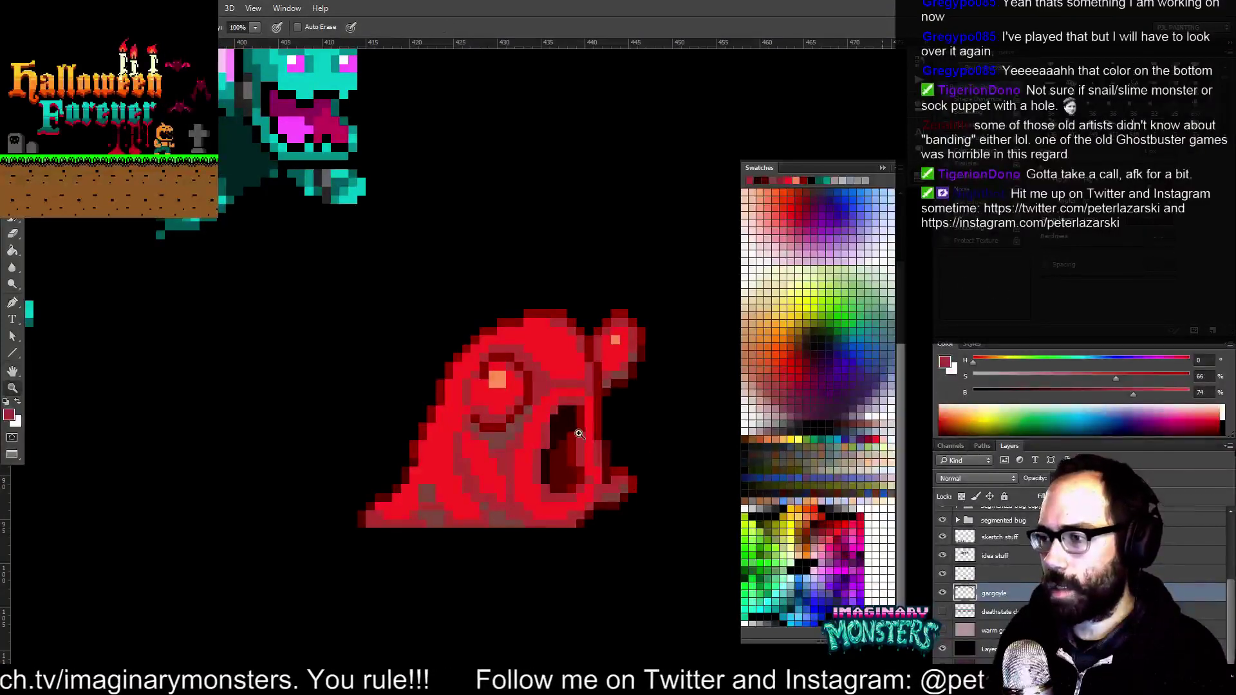
pyautogui.moveTo(577, 436)
pyautogui.mouseDown()
pyautogui.moveTo(557, 468)
pyautogui.moveTo(515, 475)
pyautogui.mouseUp()
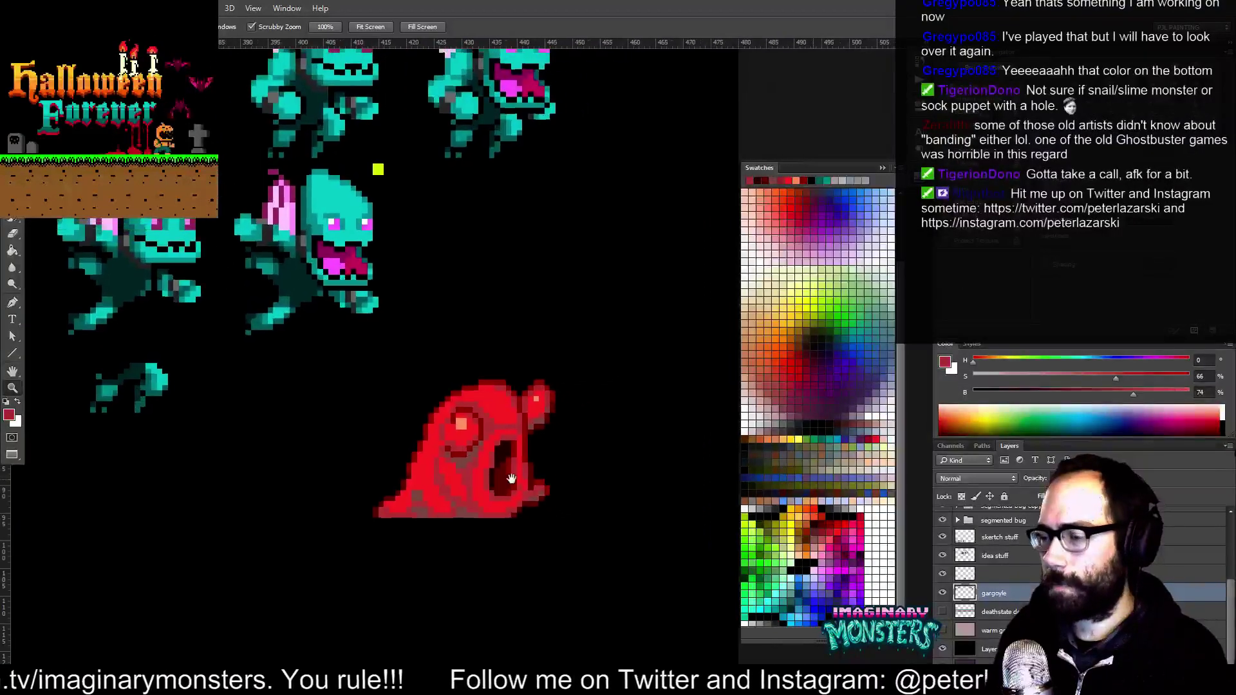
pyautogui.keyDown('alt'); pyautogui.click(539, 462); pyautogui.keyUp('alt')
pyautogui.press('v')
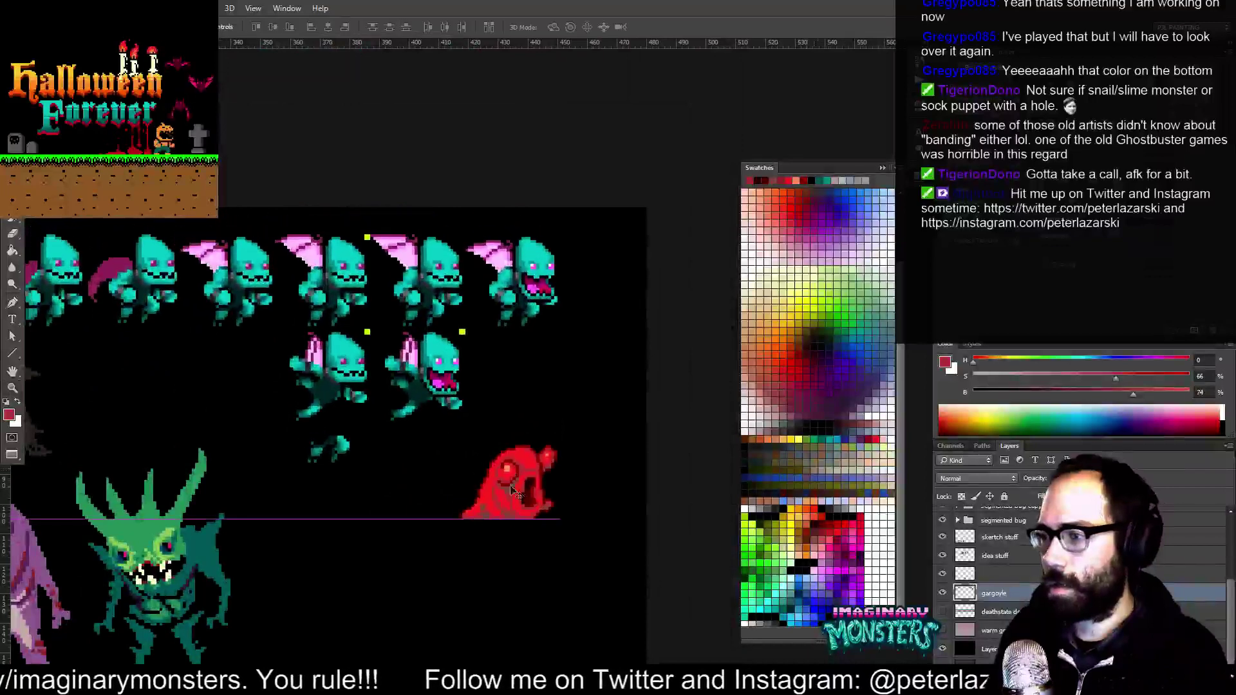
pyautogui.press('m')
pyautogui.moveTo(432, 389); pyautogui.dragTo(605, 564)
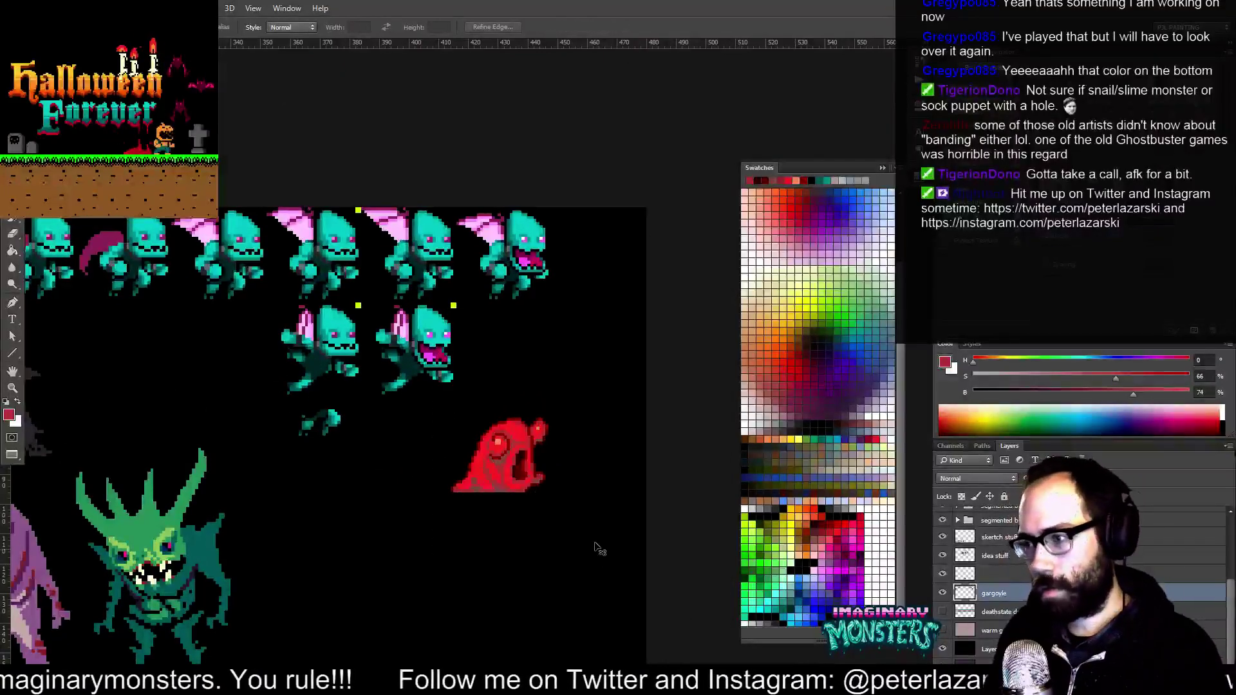
pyautogui.hotkey('ctrl', 'x')
pyautogui.hotkey('ctrl', 'v')
# Move the slug into the empty area beside the green horned monster and show the grid over the canvas
pyautogui.press('v')
pyautogui.moveTo(609, 379); pyautogui.dragTo(332, 543)
pyautogui.hotkey('ctrl', "'")
pyautogui.moveTo(475, 544)
pyautogui.mouseDown()
pyautogui.moveTo(514, 487)
pyautogui.moveTo(480, 502)
pyautogui.moveTo(388, 478)
pyautogui.moveTo(477, 425)
pyautogui.mouseUp()
# Paint a roughly square block of muted brownish red (H 6, S 44, B 55) to the right of the slug
pyautogui.press('z')
pyautogui.click(483, 503)
pyautogui.click(419, 464)
pyautogui.press('b')
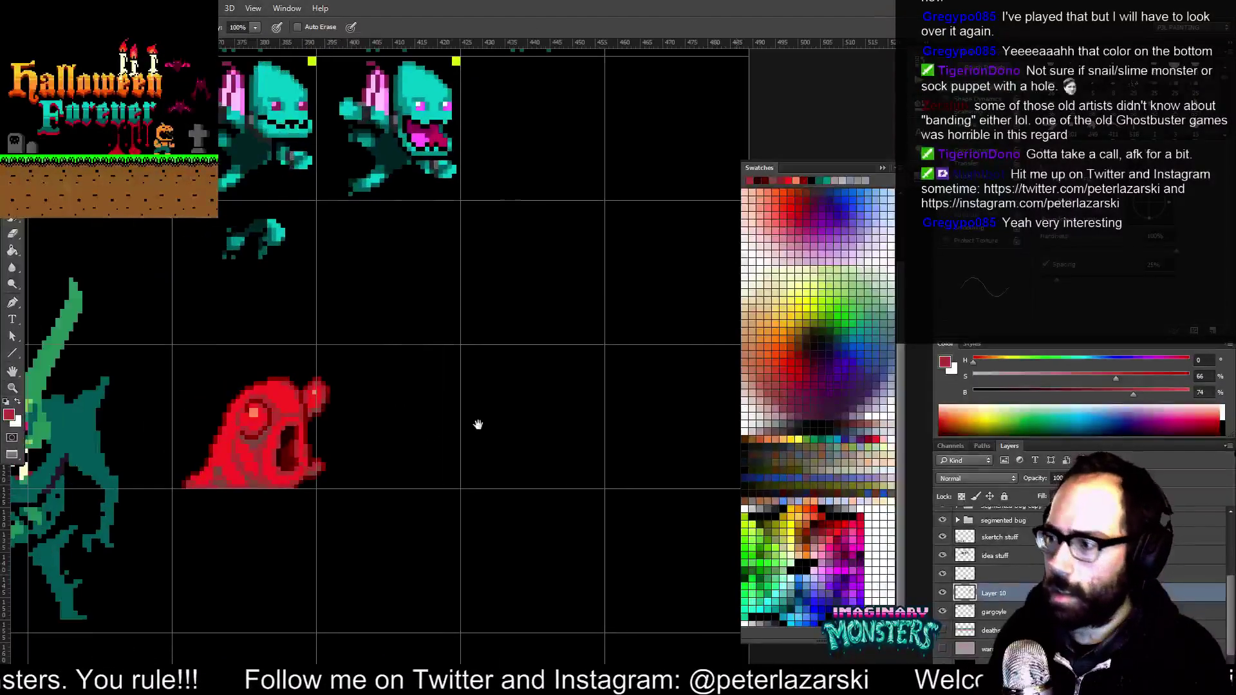
pyautogui.click(863, 418)
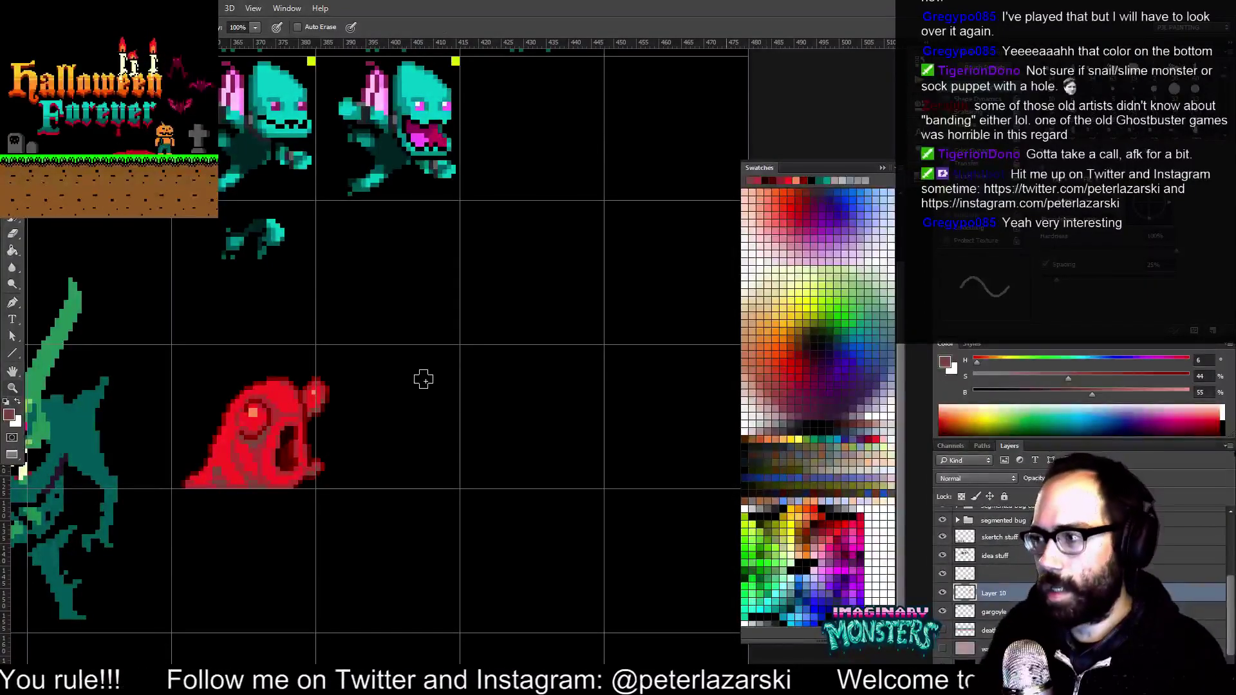
pyautogui.scroll(1, 430, 404)
pyautogui.moveTo(402, 385)
pyautogui.mouseDown()
pyautogui.moveTo(476, 383)
pyautogui.moveTo(398, 385)
pyautogui.moveTo(398, 451)
pyautogui.moveTo(470, 447)
pyautogui.moveTo(462, 412)
pyautogui.moveTo(413, 425)
pyautogui.moveTo(460, 399)
pyautogui.mouseUp()
# Hide the black background layer behind the sprites
pyautogui.press('z')
pyautogui.click(461, 399)
pyautogui.press('b')
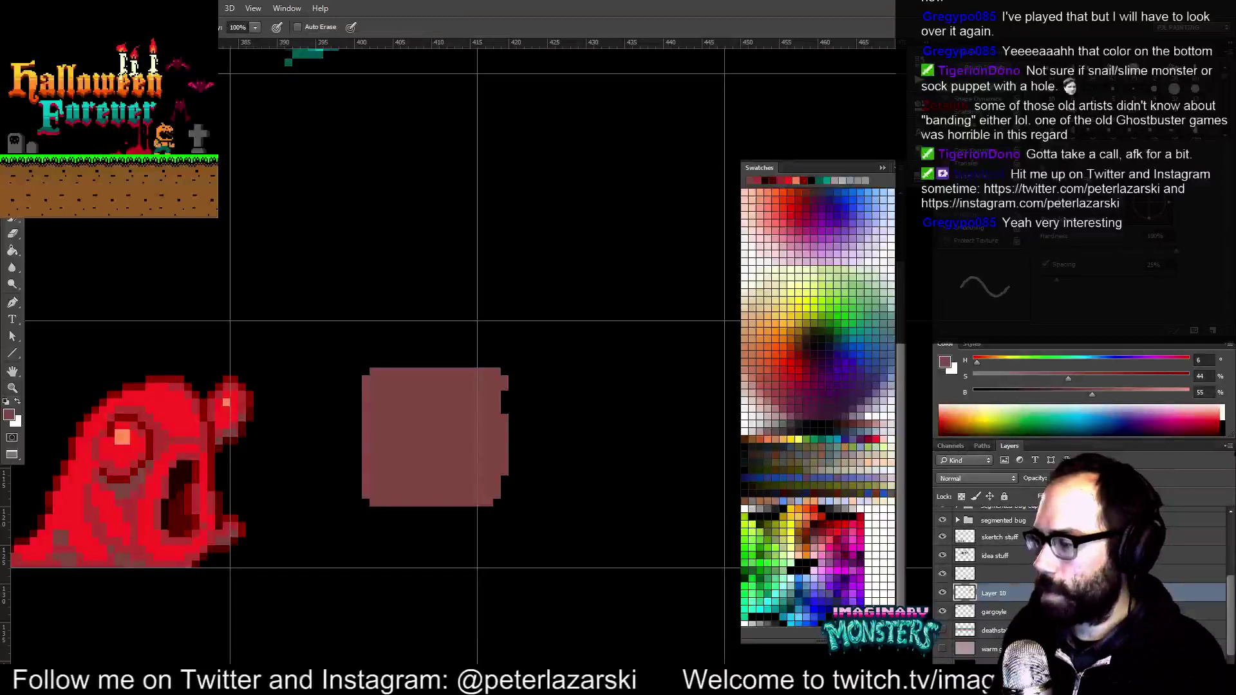
pyautogui.click(943, 663)
pyautogui.moveTo(536, 534); pyautogui.dragTo(554, 529)
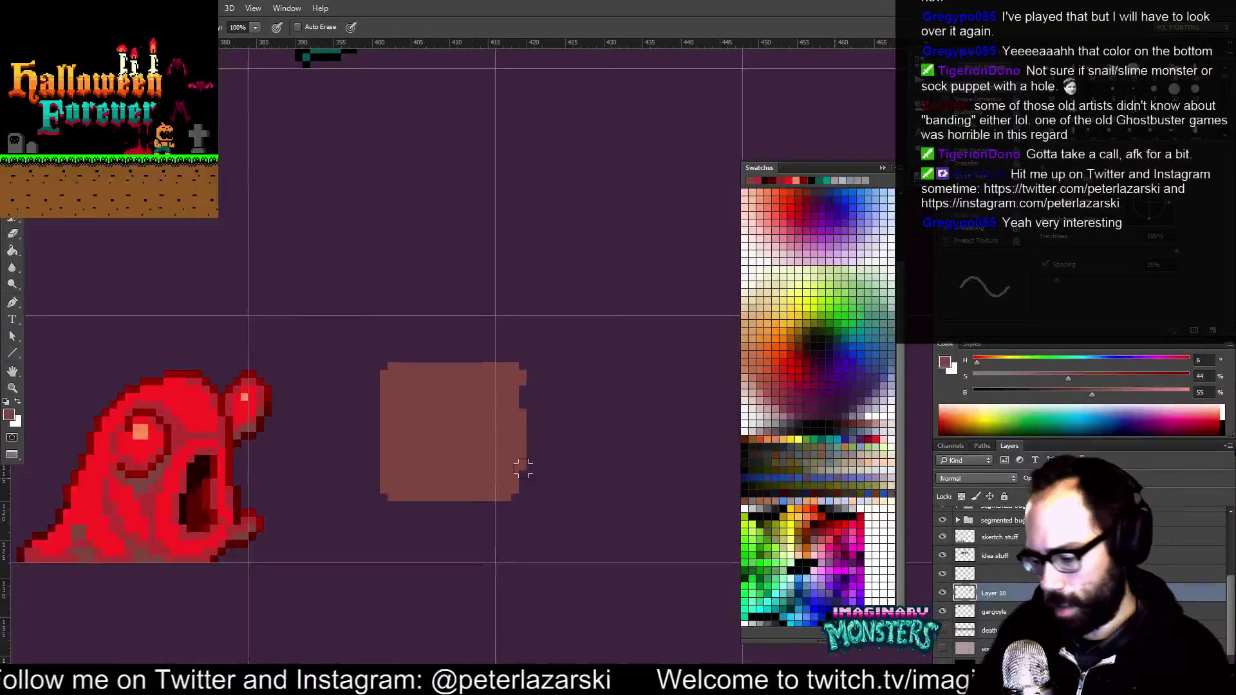
# Erase the block's ragged right edge, delete a strip along that side, and pick dark grey (H 0, S 0, B 31)
pyautogui.press('e')
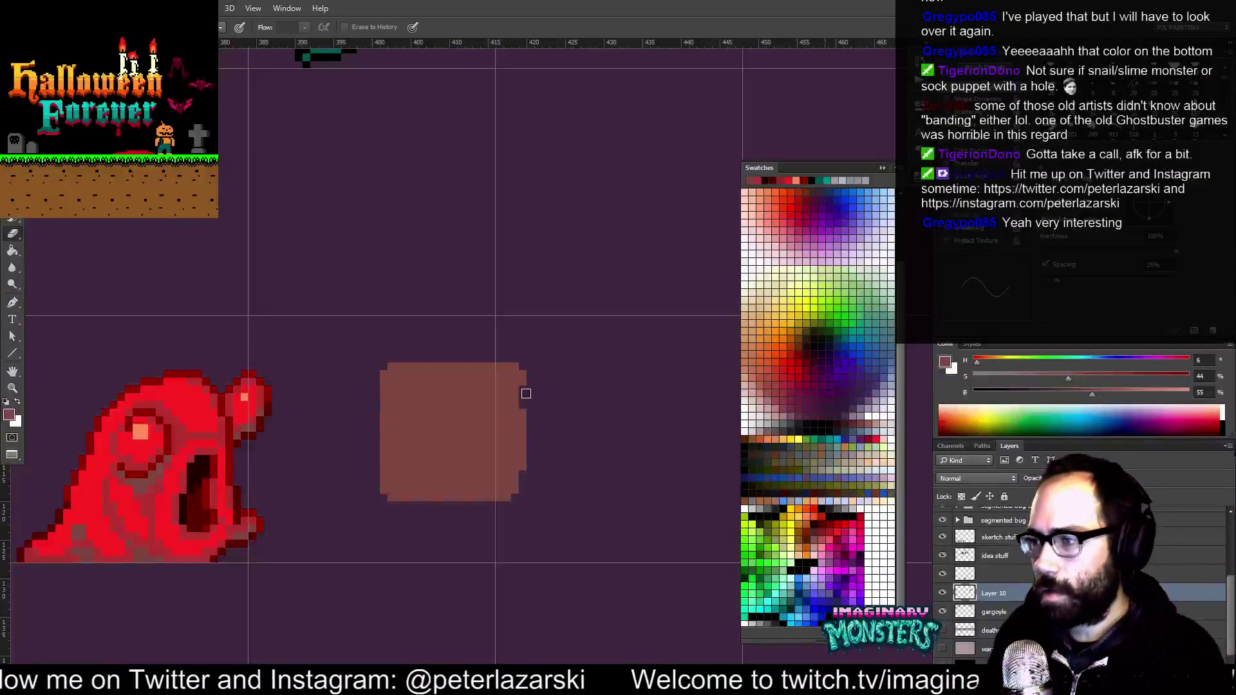
pyautogui.moveTo(523, 371); pyautogui.dragTo(525, 451)
pyautogui.moveTo(518, 503)
pyautogui.mouseDown()
pyautogui.moveTo(525, 347)
pyautogui.moveTo(526, 465)
pyautogui.moveTo(516, 395)
pyautogui.mouseUp()
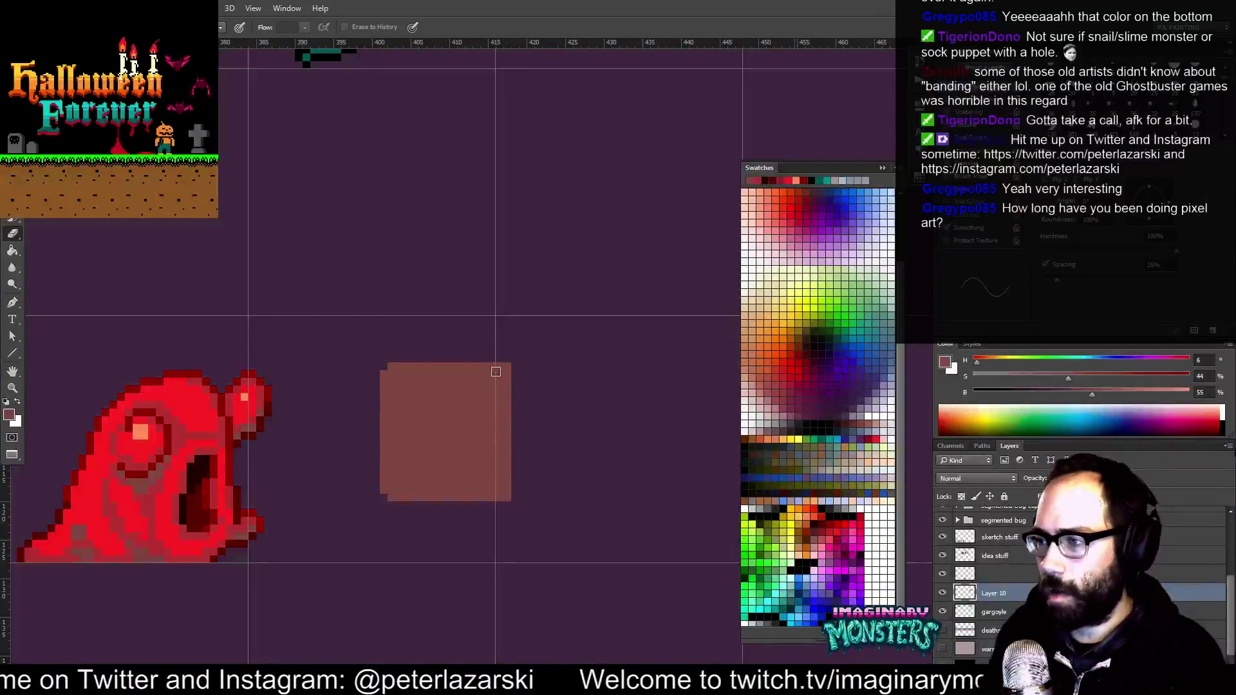
pyautogui.press('m')
pyautogui.moveTo(549, 324); pyautogui.dragTo(481, 554)
pyautogui.press('Delete')
pyautogui.hotkey('ctrl', 'd')
pyautogui.press('b')
pyautogui.moveTo(554, 482); pyautogui.dragTo(529, 478)
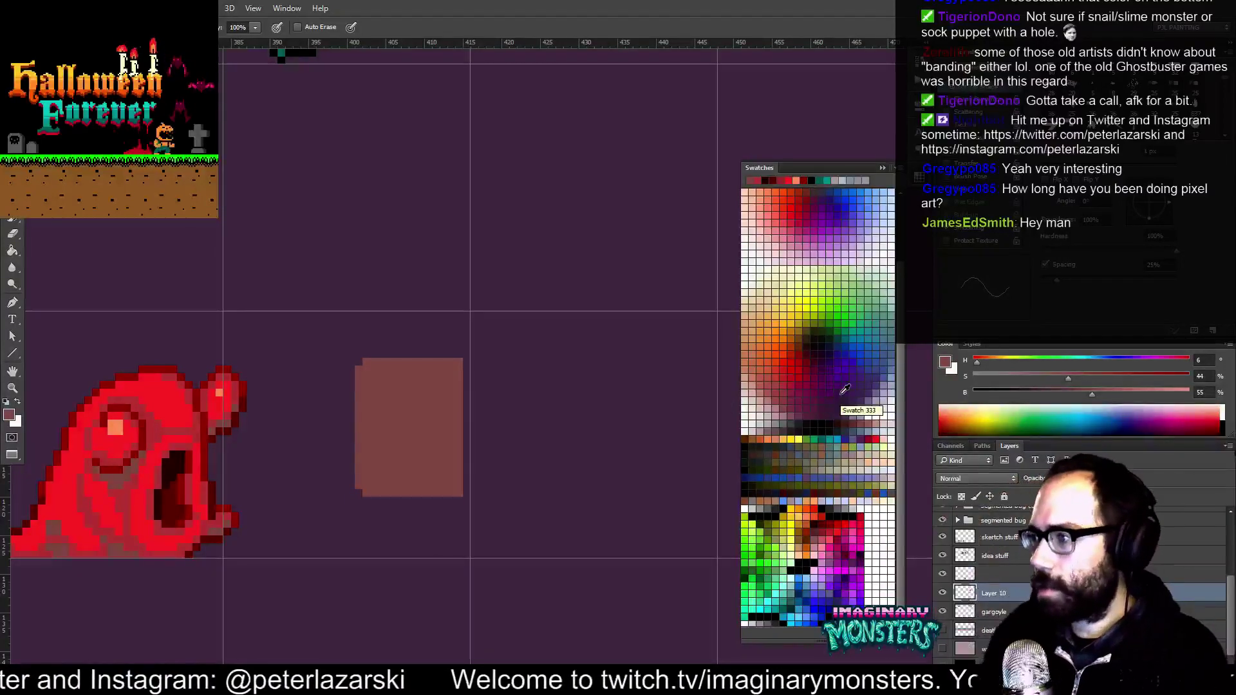
pyautogui.click(797, 420)
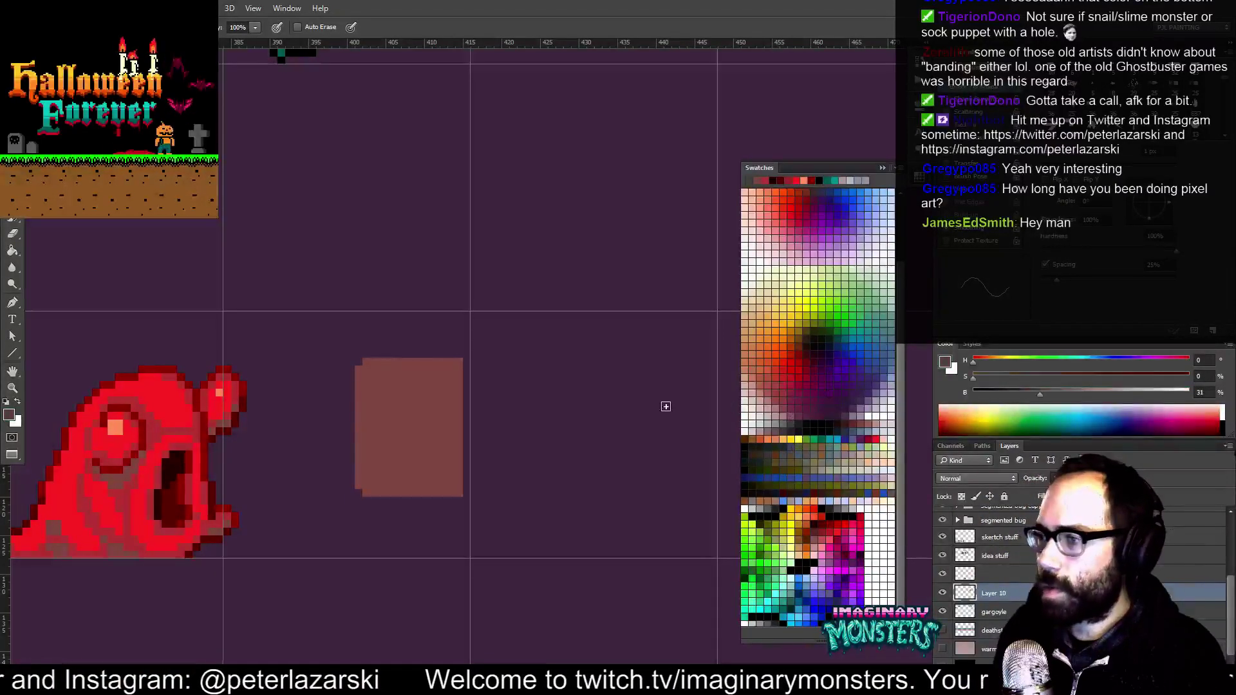
pyautogui.moveTo(397, 387)
pyautogui.mouseDown()
pyautogui.moveTo(414, 384)
pyautogui.moveTo(385, 387)
pyautogui.mouseUp()
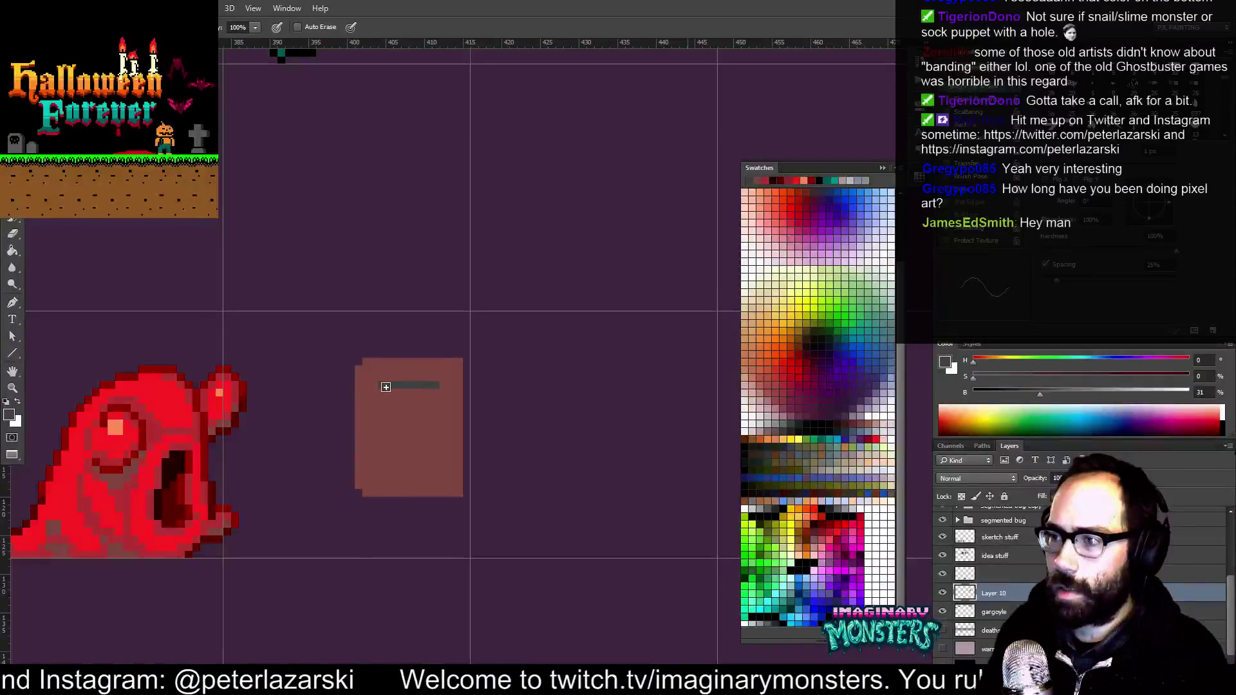
pyautogui.keyDown('shift'); pyautogui.click(437, 464); pyautogui.keyUp('shift')
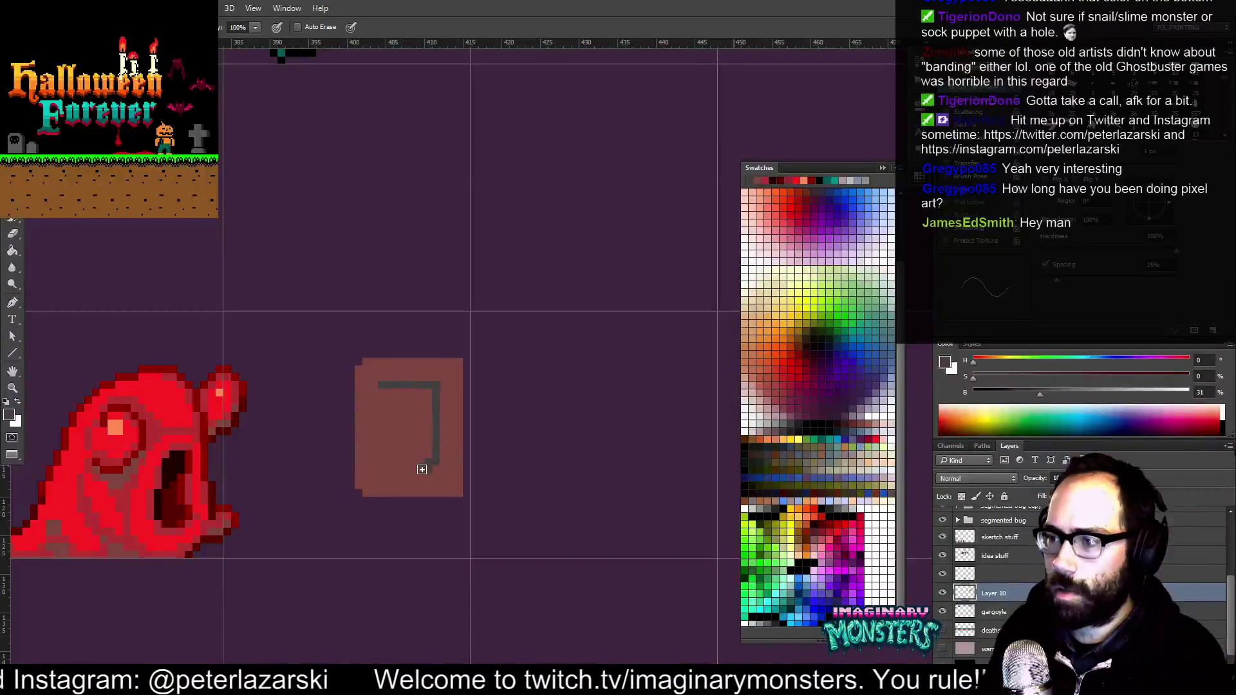
pyautogui.keyDown('shift'); pyautogui.click(404, 464); pyautogui.keyUp('shift')
pyautogui.hotkey('ctrl', 'alt', 'z')
pyautogui.hotkey('ctrl', 'alt', 'z')
pyautogui.hotkey('ctrl', 'alt', 'z')
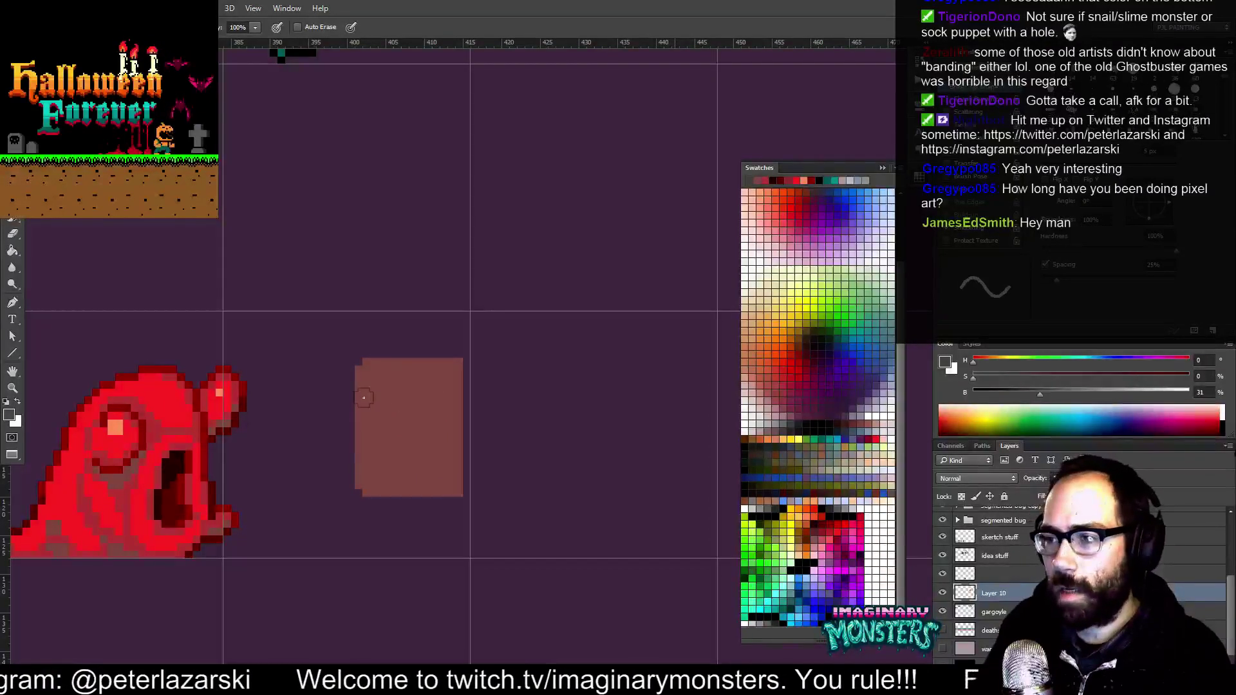
# Paint a dark grey upright oval in the middle of the brown block and cover its left part with light peach (H 30, S 40, B 100)
pyautogui.moveTo(394, 395); pyautogui.dragTo(398, 435)
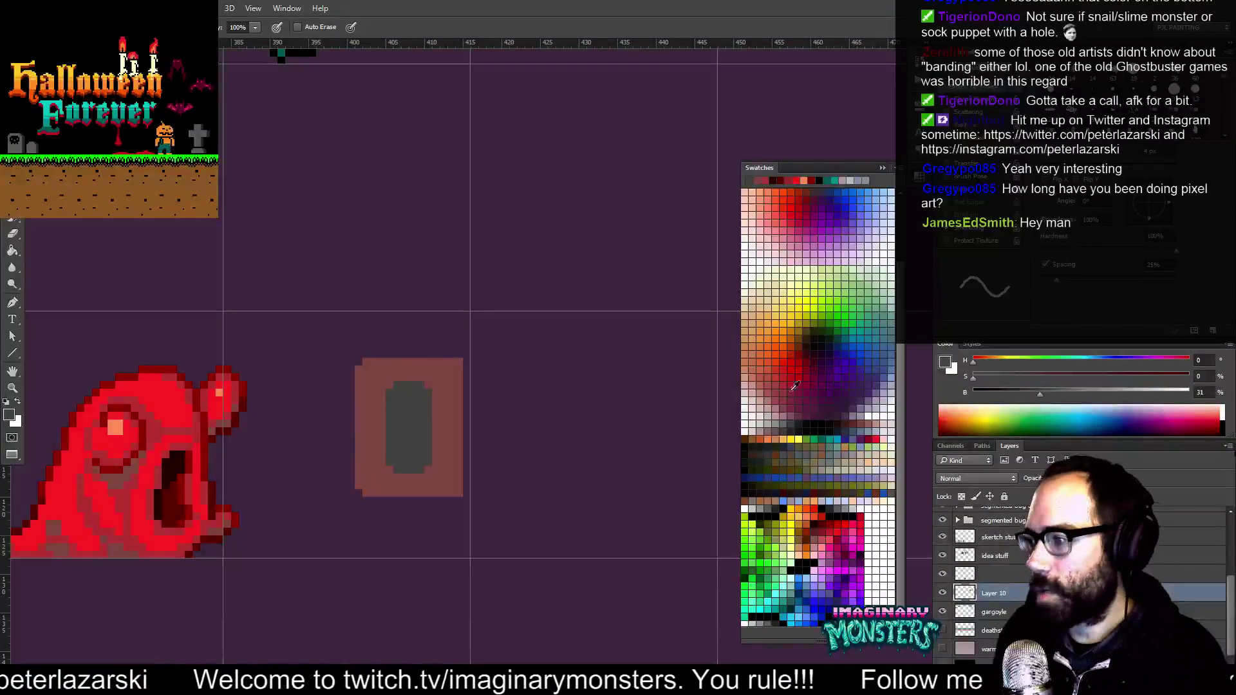
pyautogui.doubleClick(798, 550)
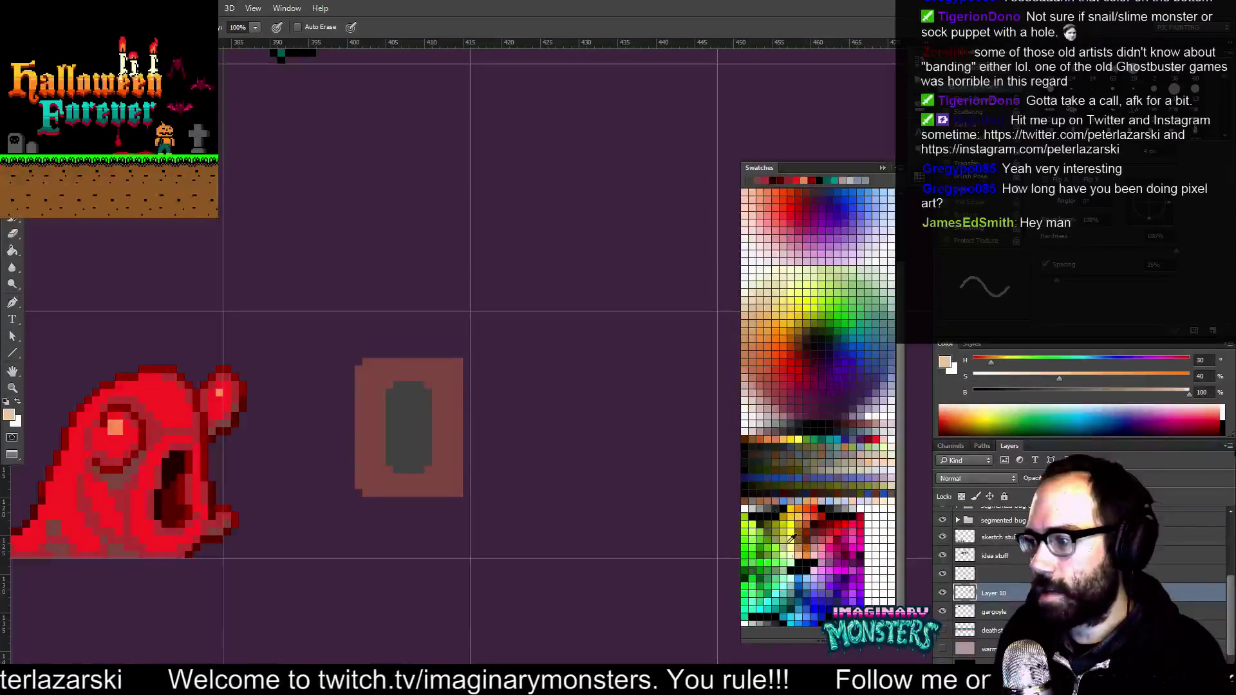
pyautogui.press('Return')
pyautogui.click(406, 411)
pyautogui.moveTo(394, 408)
pyautogui.mouseDown()
pyautogui.moveTo(394, 450)
pyautogui.moveTo(405, 438)
pyautogui.mouseUp()
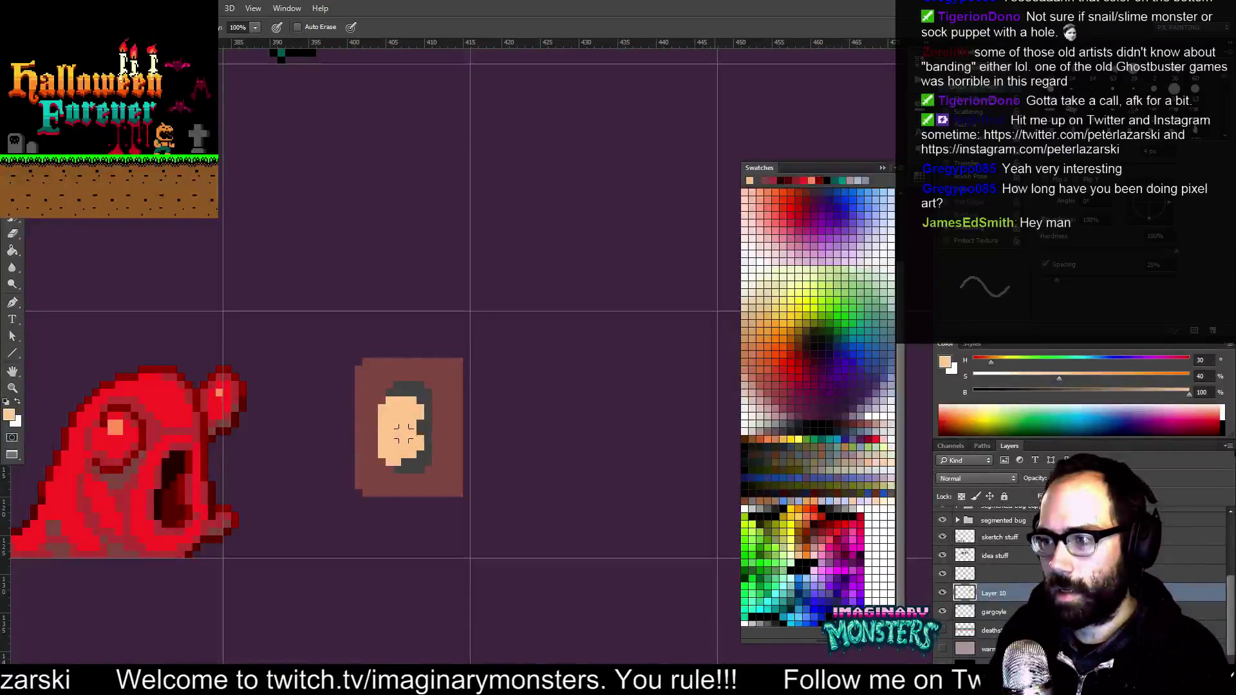
# Tidy the oval with a smaller brush, using the sampled grey, brown and peach to leave a rounded peach window with a grey right rim
pyautogui.keyDown('alt'); pyautogui.click(419, 462); pyautogui.keyUp('alt')
pyautogui.press('[')
pyautogui.press('[')
pyautogui.press('[')
pyautogui.moveTo(401, 463); pyautogui.dragTo(390, 462)
pyautogui.keyDown('alt'); pyautogui.click(380, 460); pyautogui.keyUp('alt')
pyautogui.moveTo(437, 392)
pyautogui.mouseDown()
pyautogui.moveTo(420, 446)
pyautogui.moveTo(439, 447)
pyautogui.mouseUp()
pyautogui.keyDown('alt'); pyautogui.click(413, 427); pyautogui.keyUp('alt')
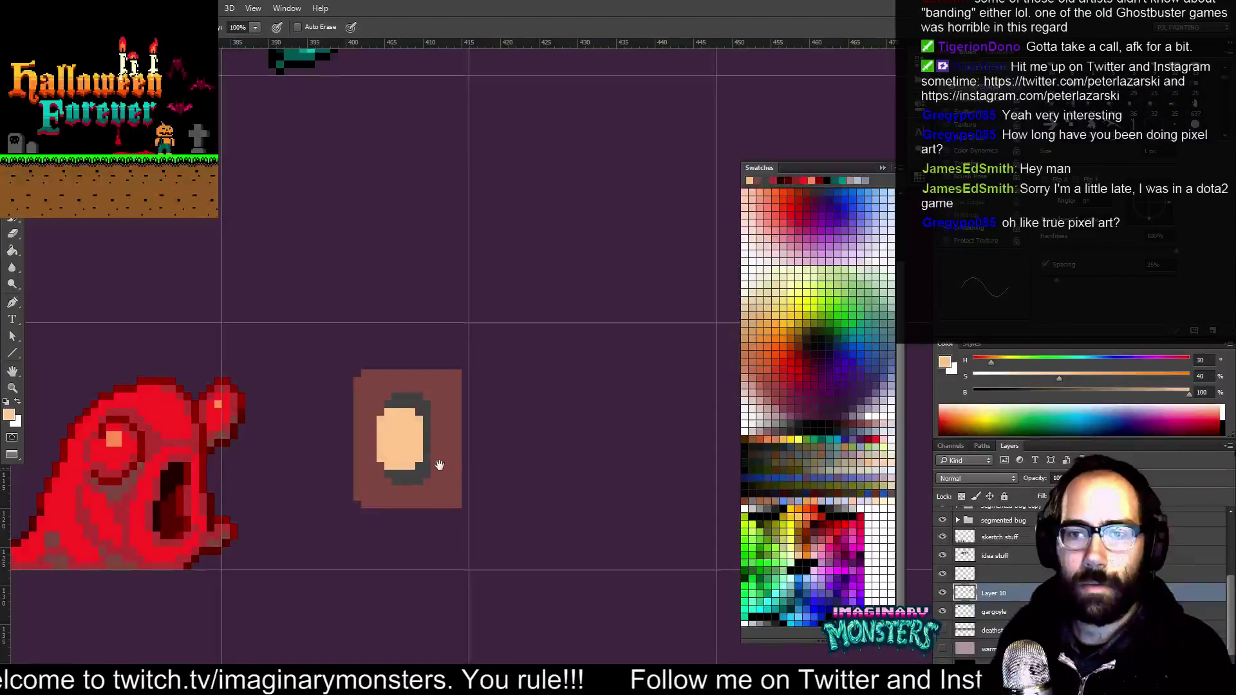
pyautogui.moveTo(450, 470); pyautogui.dragTo(425, 459)
pyautogui.moveTo(555, 508); pyautogui.dragTo(539, 505)
# Extend the dark grey frame with vertical bars from the oval to the upper and lower edges of the block
pyautogui.keyDown('alt'); pyautogui.click(367, 470); pyautogui.keyUp('alt')
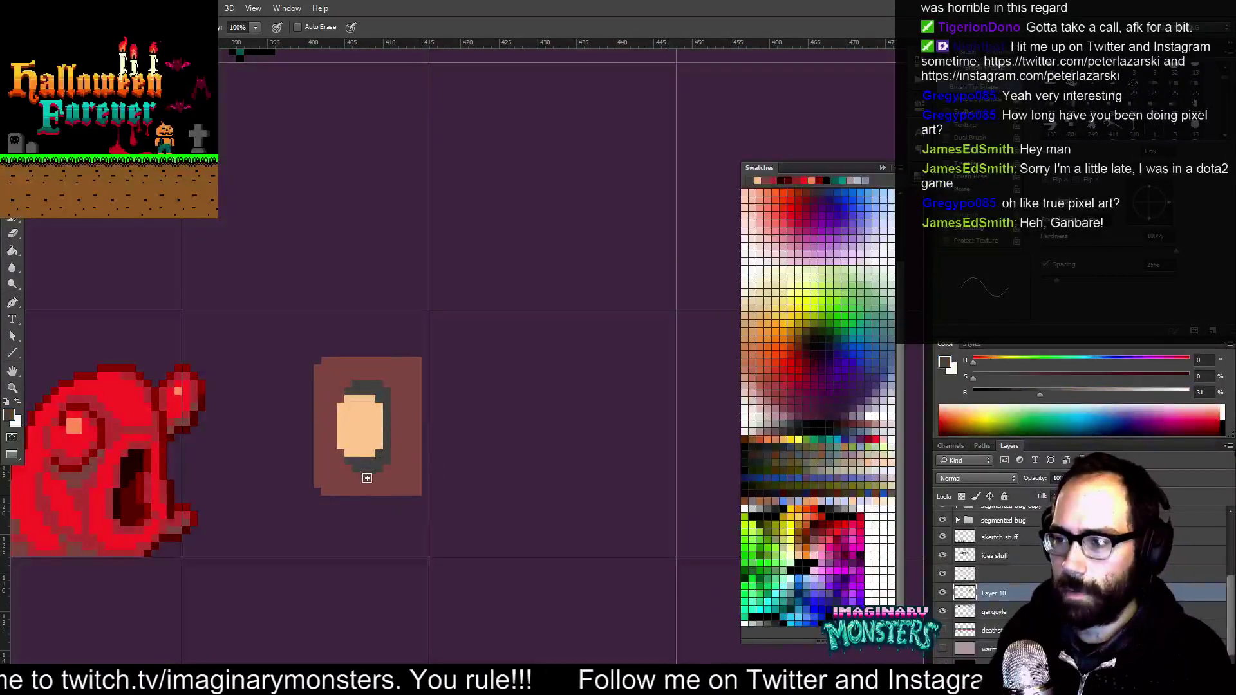
pyautogui.moveTo(371, 476); pyautogui.dragTo(371, 493)
pyautogui.moveTo(367, 380); pyautogui.dragTo(364, 373)
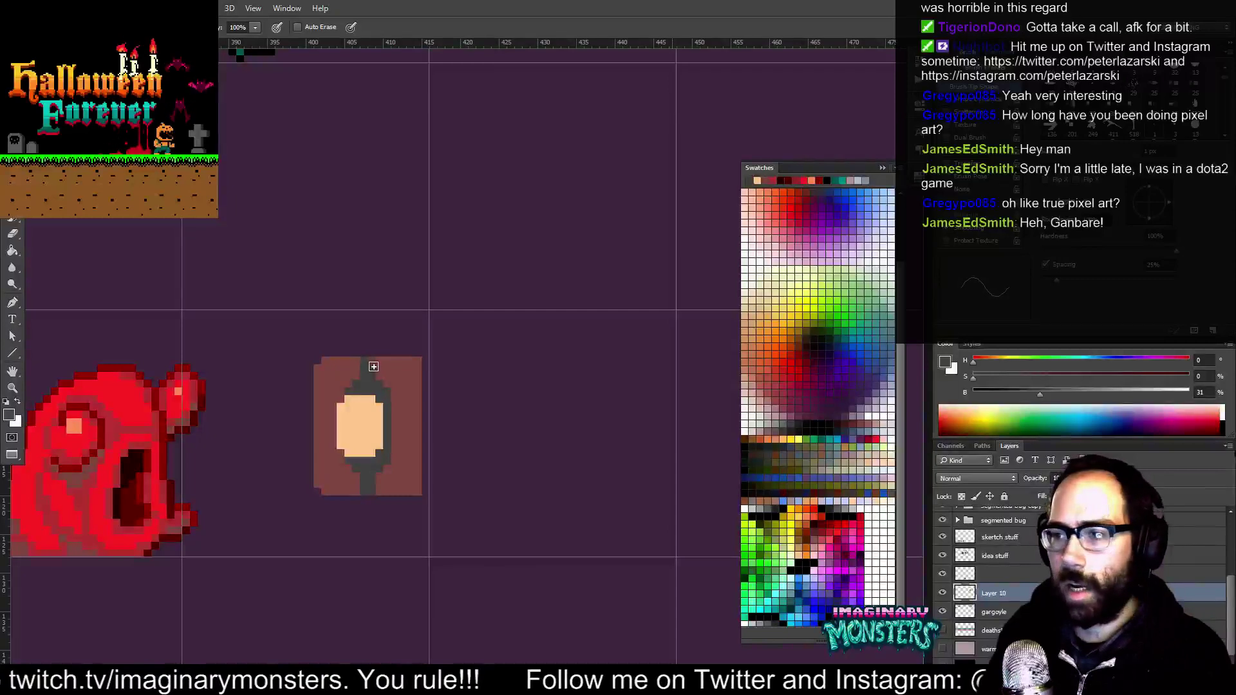
# Duplicate the brown block to its right and flip the copy horizontally
pyautogui.moveTo(423, 398); pyautogui.dragTo(400, 387)
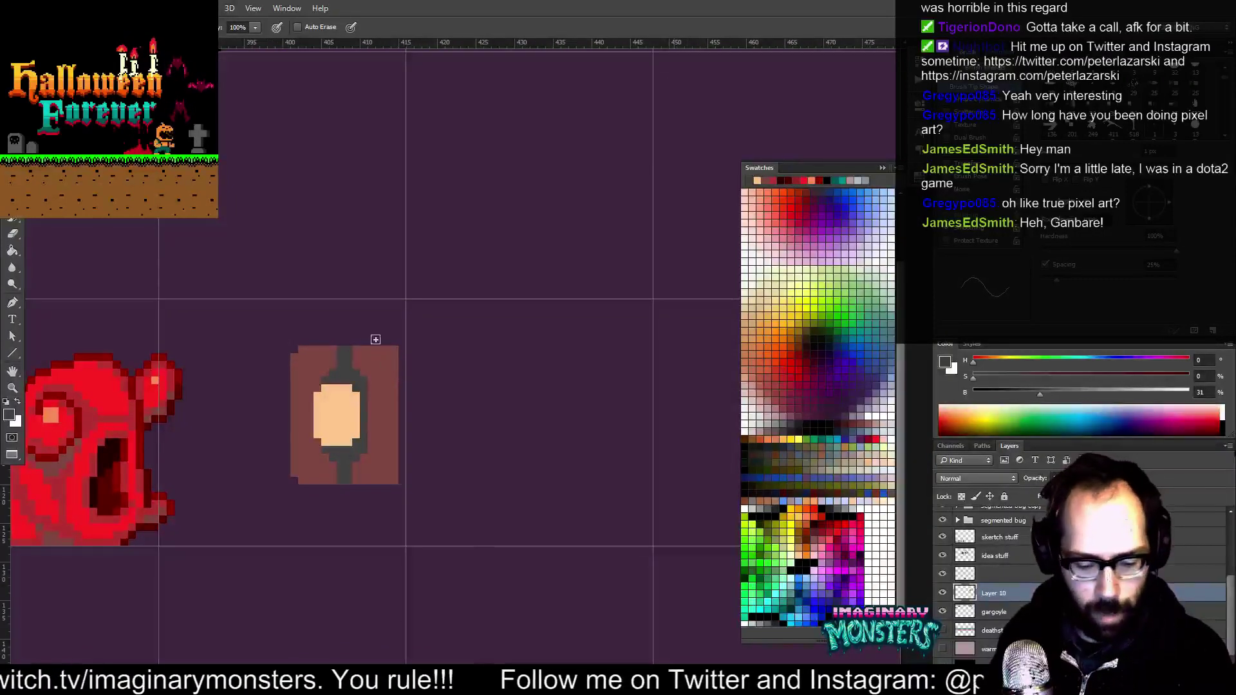
pyautogui.press('m')
pyautogui.moveTo(267, 323); pyautogui.dragTo(436, 529)
pyautogui.press('v')
pyautogui.keyDown('alt'); pyautogui.moveTo(332, 408); pyautogui.dragTo(495, 406); pyautogui.keyUp('alt')
pyautogui.hotkey('ctrl', 't')
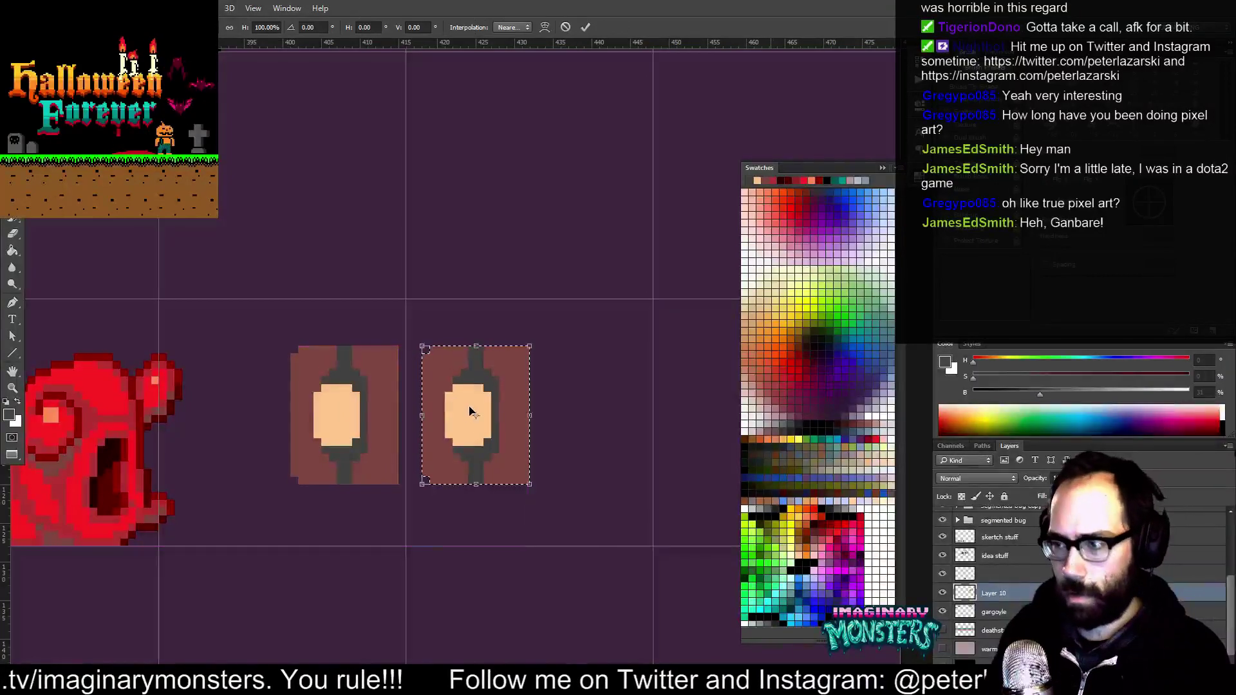
pyautogui.rightClick(471, 411)
pyautogui.click(509, 574)
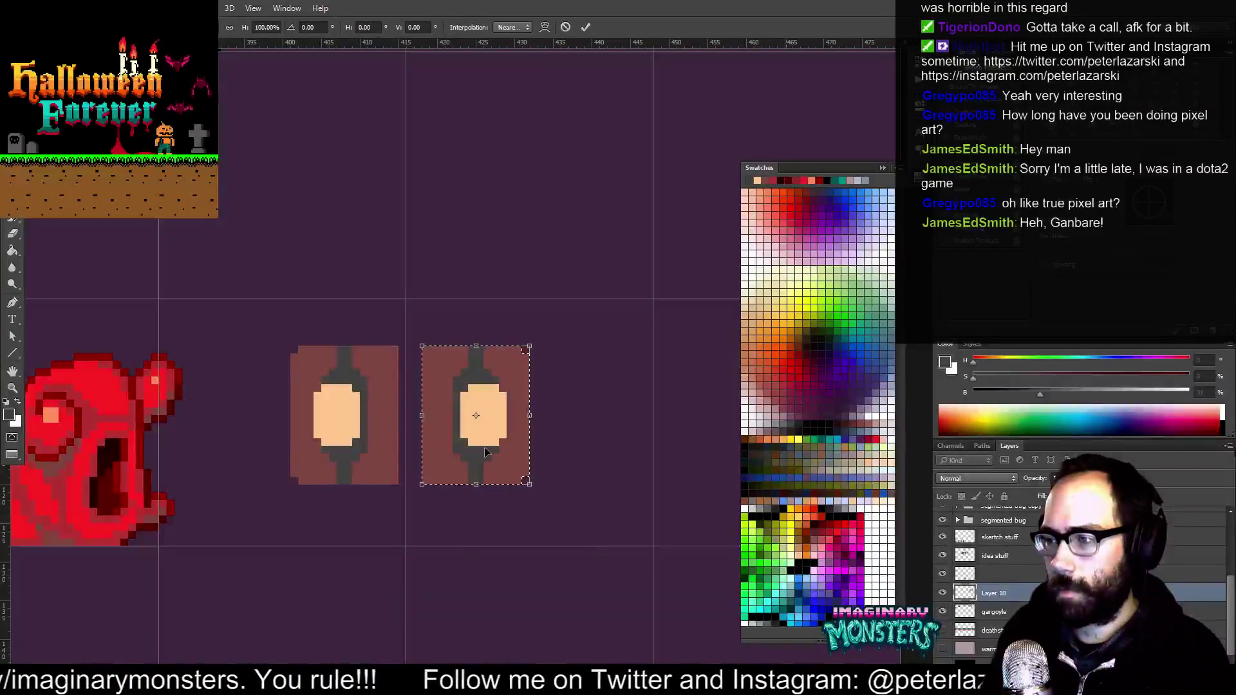
pyautogui.press('Return')
# Nudge the flipped copy left until it joins the original block without a gap, and deselect it
pyautogui.press('Left')
pyautogui.press('Left')
pyautogui.press('Left')
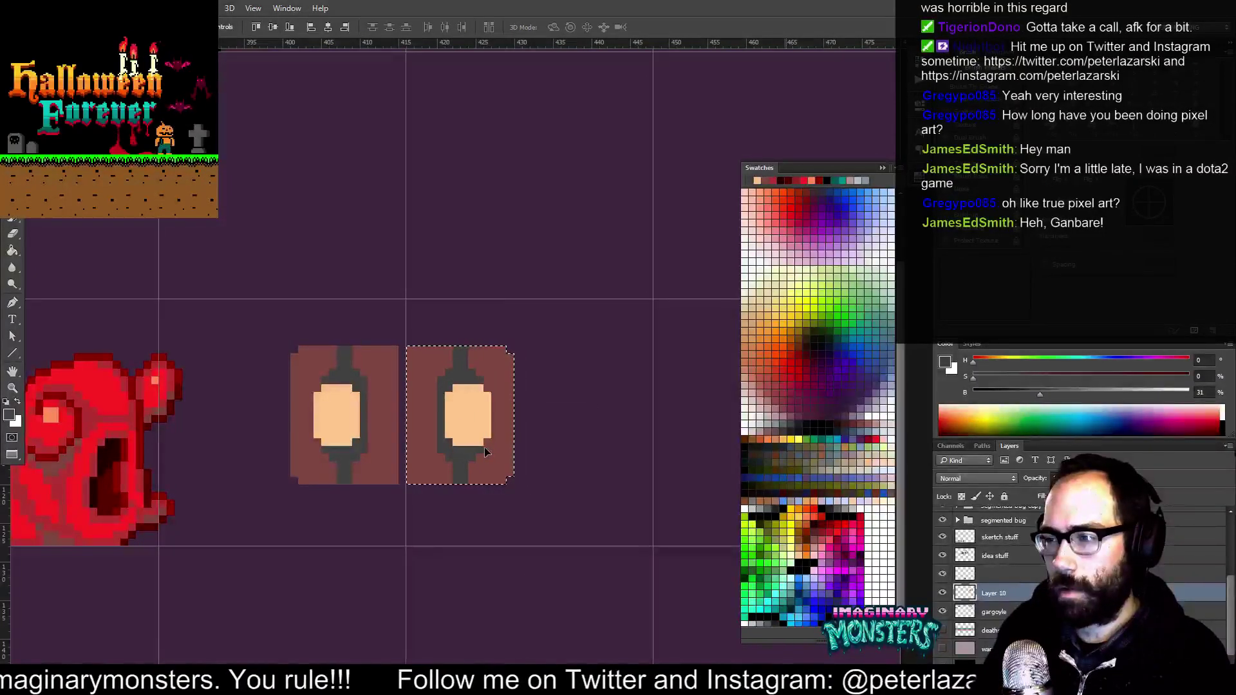
pyautogui.press('Left')
pyautogui.press('Left')
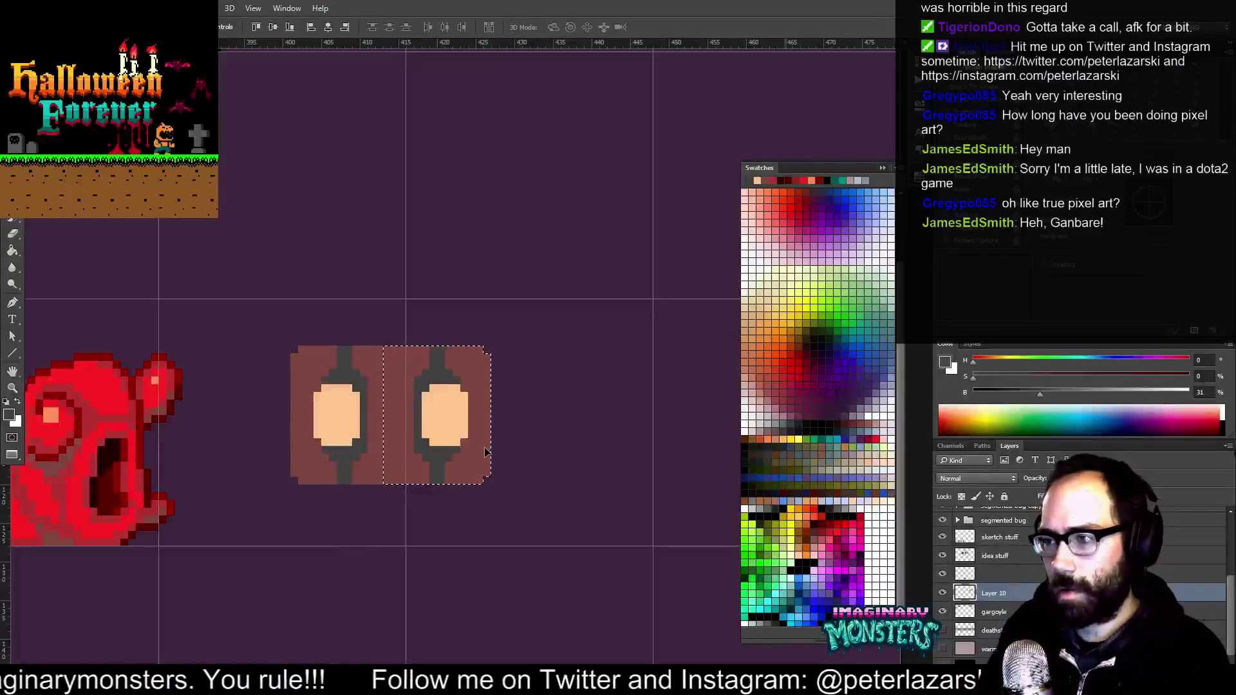
pyautogui.hotkey('ctrl', 'd')
# Select the right half of the joined block and fill its brown area with greyish brown (H 347, S 17, B 44)
pyautogui.press('m')
pyautogui.moveTo(412, 411); pyautogui.dragTo(562, 533)
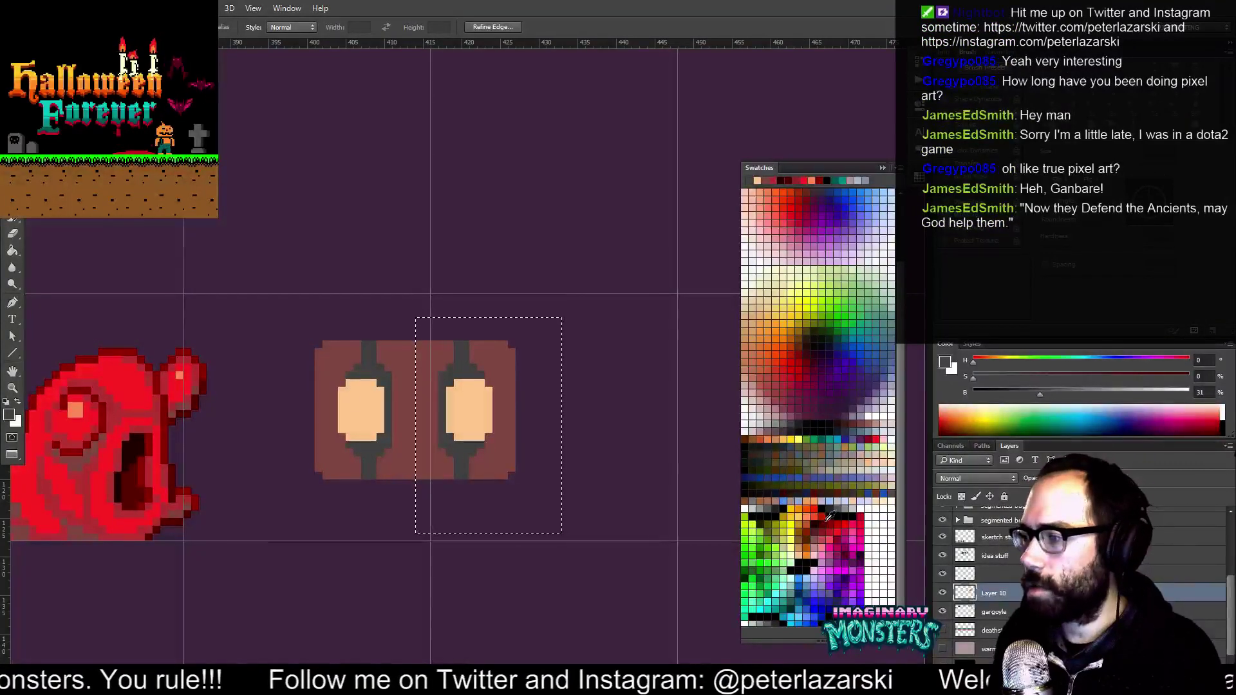
pyautogui.click(780, 427)
pyautogui.press('g')
pyautogui.click(438, 361)
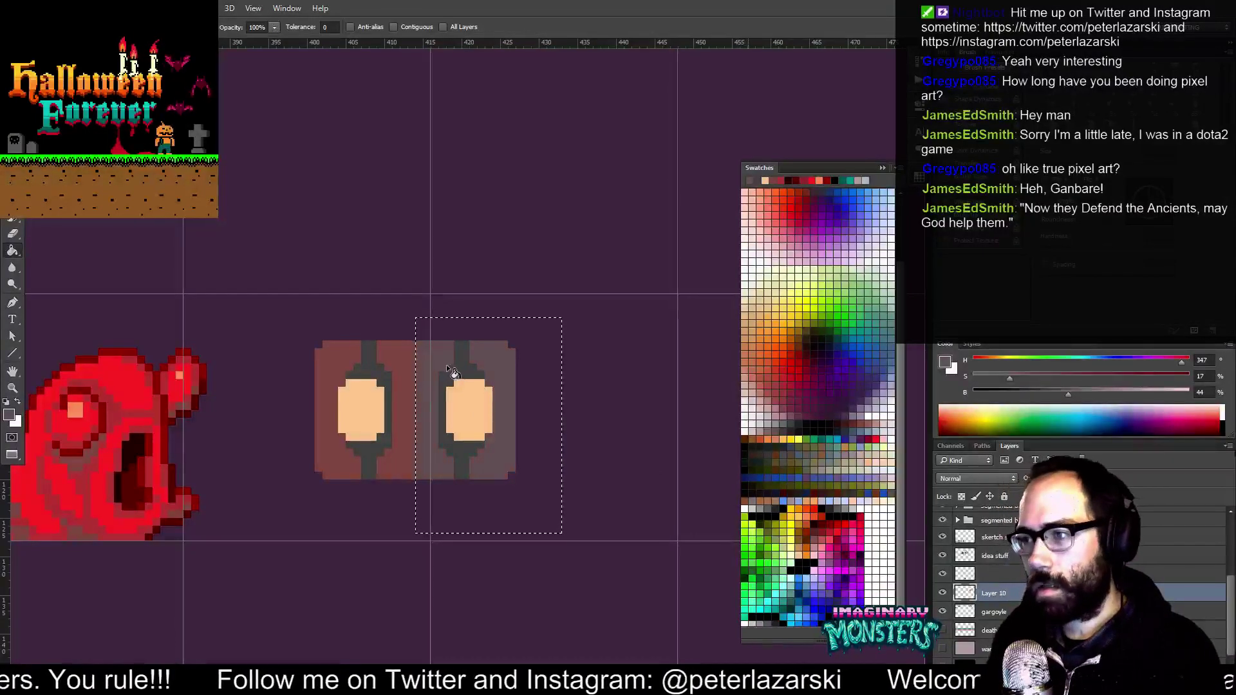
pyautogui.click(853, 424)
pyautogui.click(486, 355)
pyautogui.hotkey('ctrl', 'z')
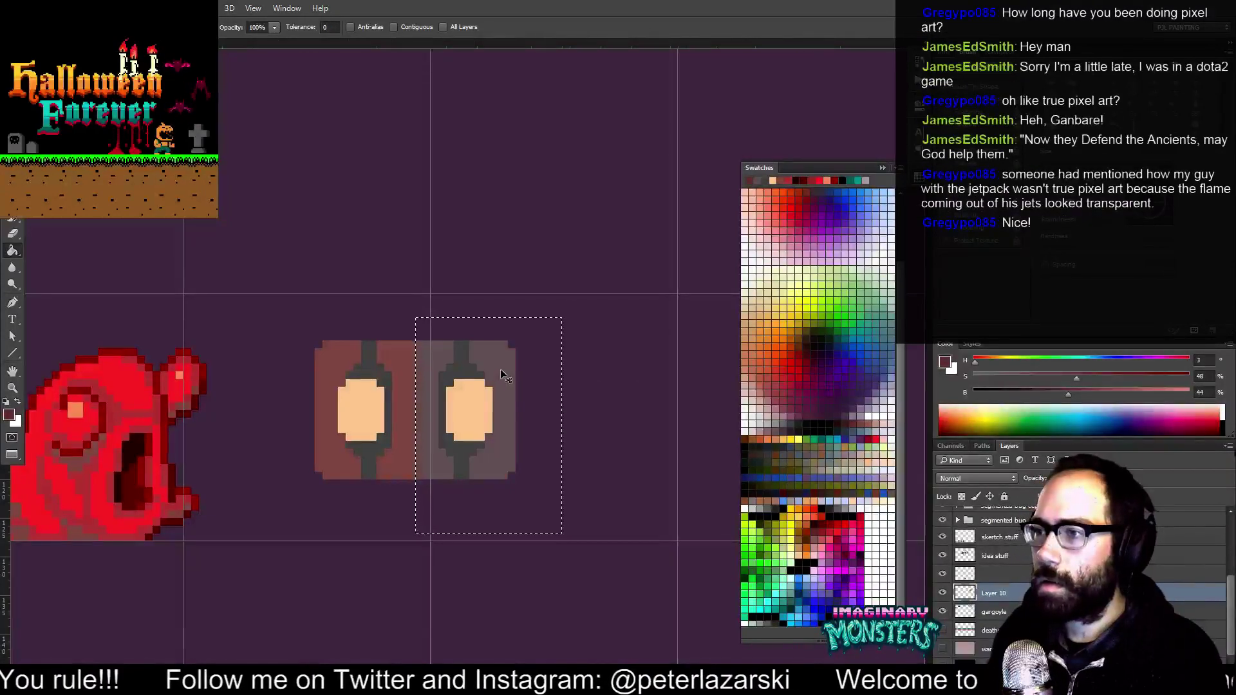
# Deselect the recoloured right half of the block and activate the Pencil tool
pyautogui.hotkey('ctrl', 'd')
pyautogui.moveTo(532, 389); pyautogui.dragTo(548, 402)
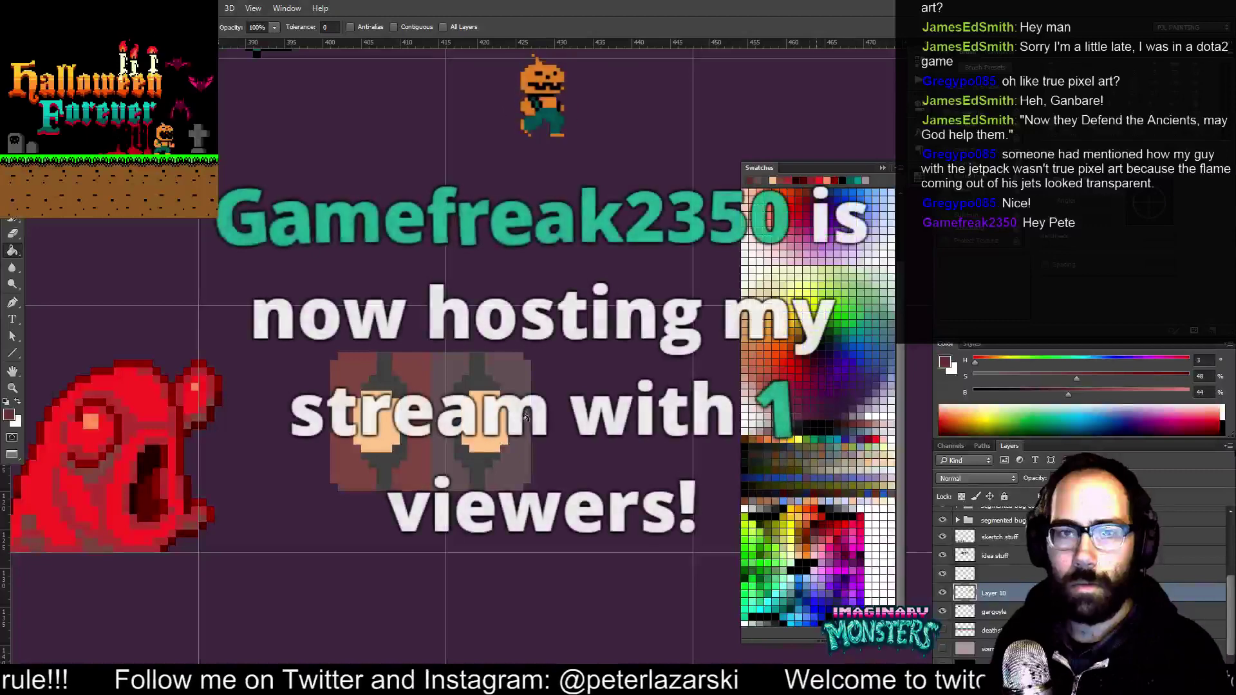
pyautogui.press('b')
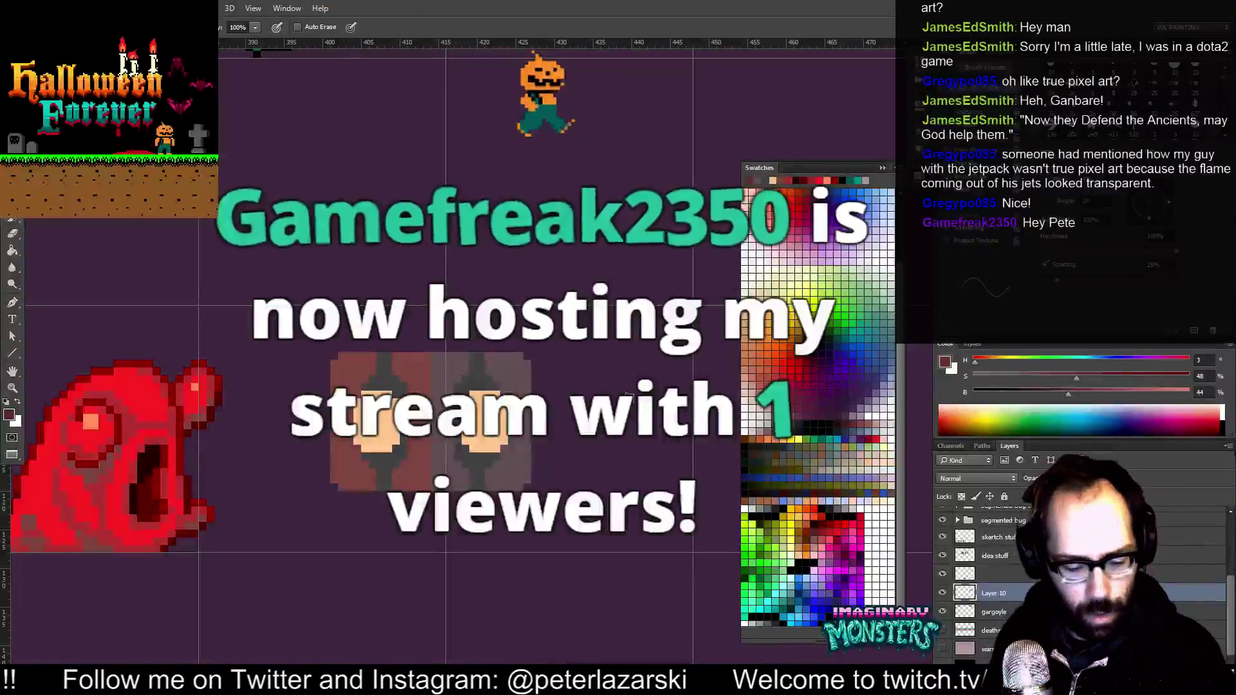
# Draw a stepped blue-grey horn (H 212, S 32, B 60) on top of the block's centre
pyautogui.moveTo(636, 452); pyautogui.dragTo(630, 459)
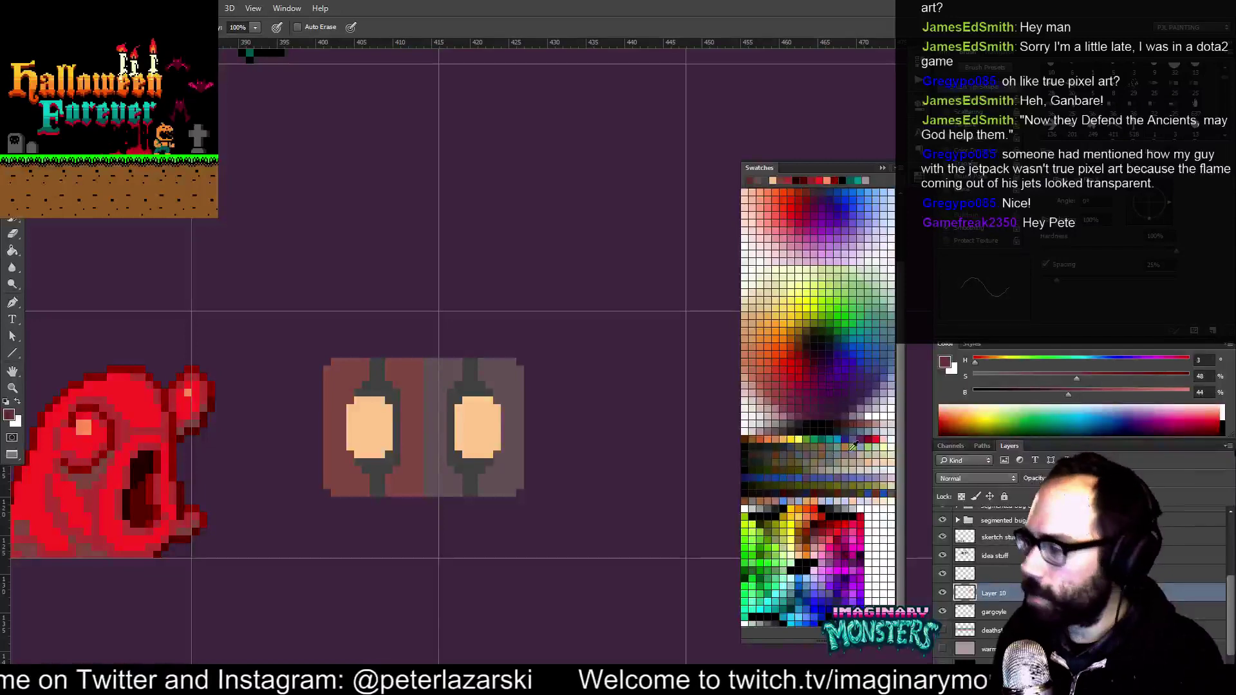
pyautogui.click(864, 427)
pyautogui.moveTo(412, 355)
pyautogui.mouseDown()
pyautogui.moveTo(425, 300)
pyautogui.moveTo(447, 352)
pyautogui.moveTo(427, 325)
pyautogui.moveTo(431, 306)
pyautogui.mouseUp()
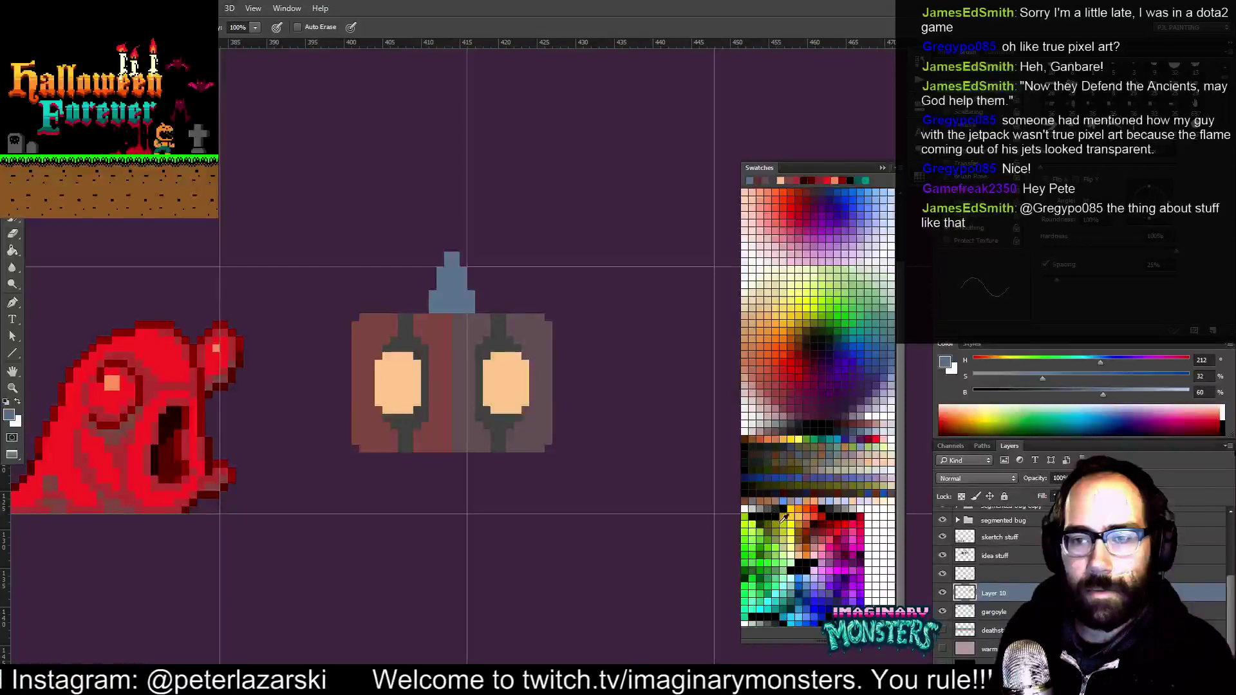
# Outline the whole block in black with stepped corners, leaving the base of the horn open
pyautogui.click(816, 556)
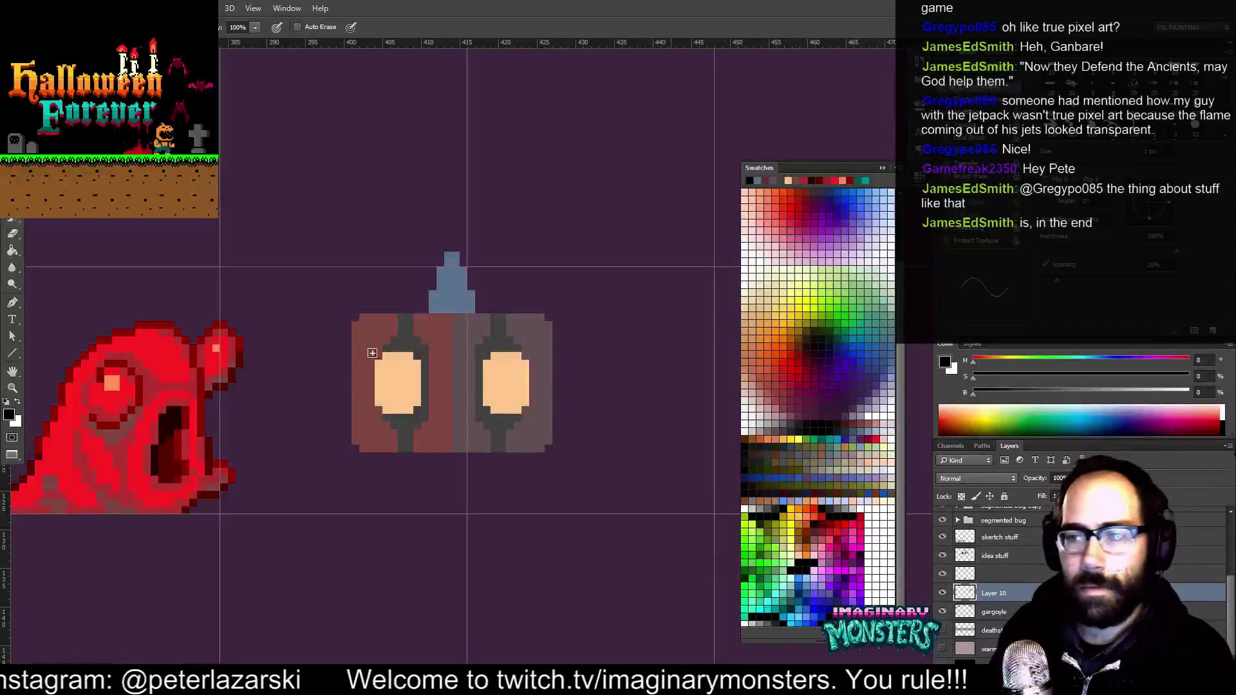
pyautogui.moveTo(351, 327); pyautogui.dragTo(347, 438)
pyautogui.hotkey('ctrl', 'z')
pyautogui.moveTo(359, 331); pyautogui.dragTo(364, 441)
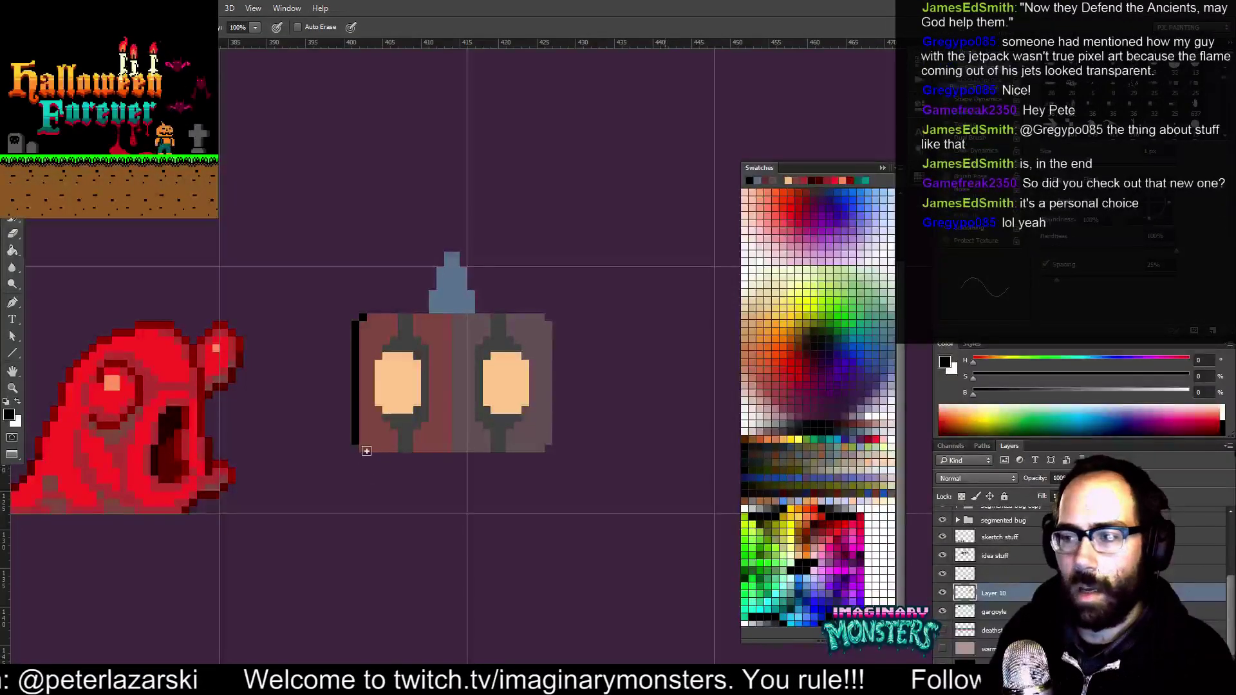
pyautogui.moveTo(372, 462)
pyautogui.mouseDown()
pyautogui.moveTo(468, 495)
pyautogui.moveTo(545, 488)
pyautogui.moveTo(559, 443)
pyautogui.moveTo(546, 462)
pyautogui.moveTo(542, 317)
pyautogui.mouseUp()
pyautogui.moveTo(369, 310); pyautogui.dragTo(537, 311)
pyautogui.moveTo(542, 387); pyautogui.dragTo(490, 405)
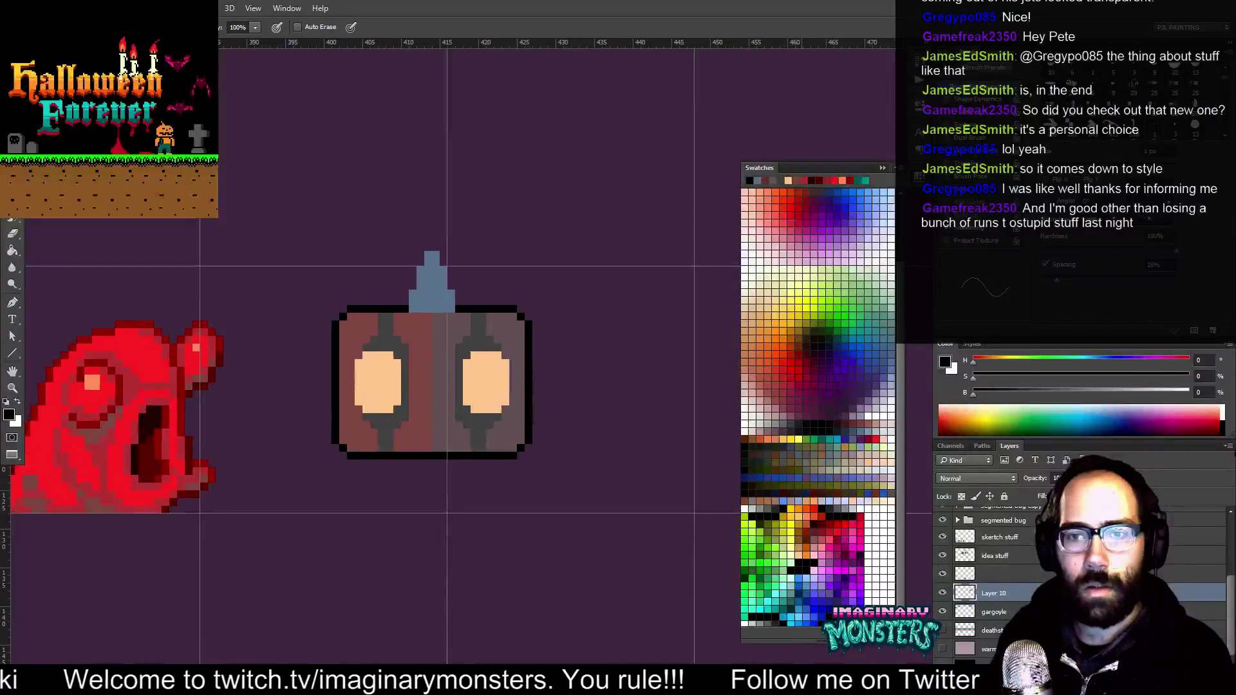
pyautogui.moveTo(497, 418); pyautogui.dragTo(463, 404)
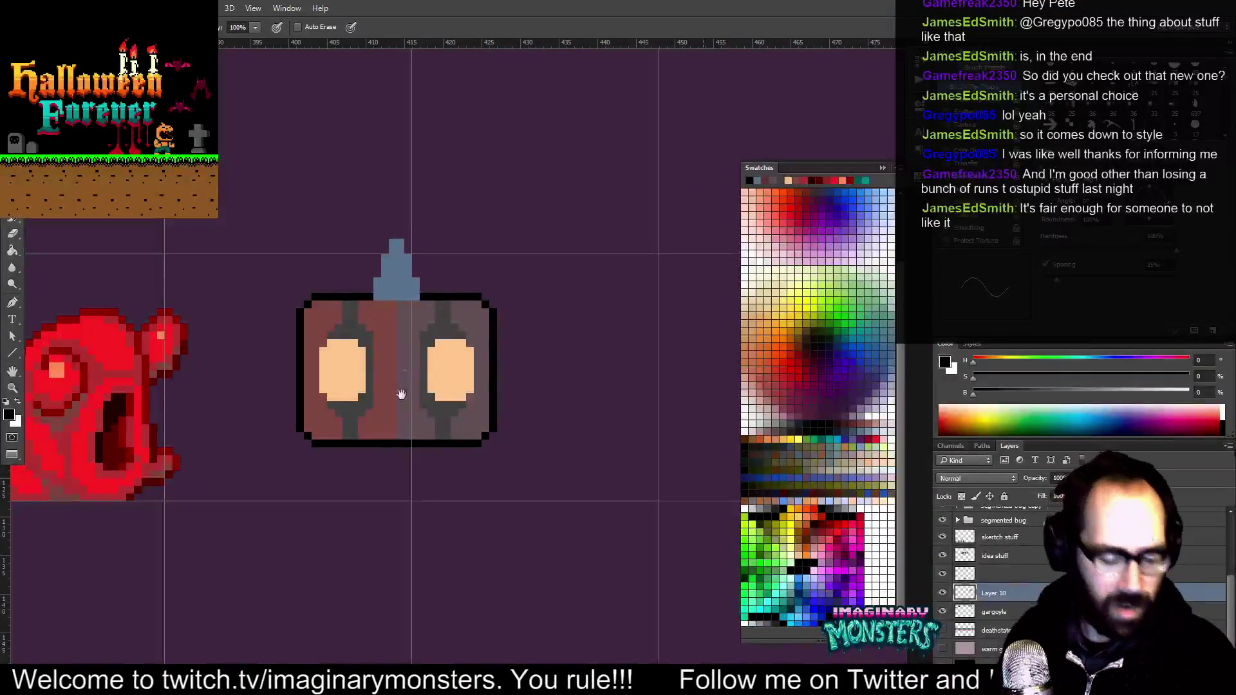
pyautogui.moveTo(403, 375); pyautogui.dragTo(395, 392)
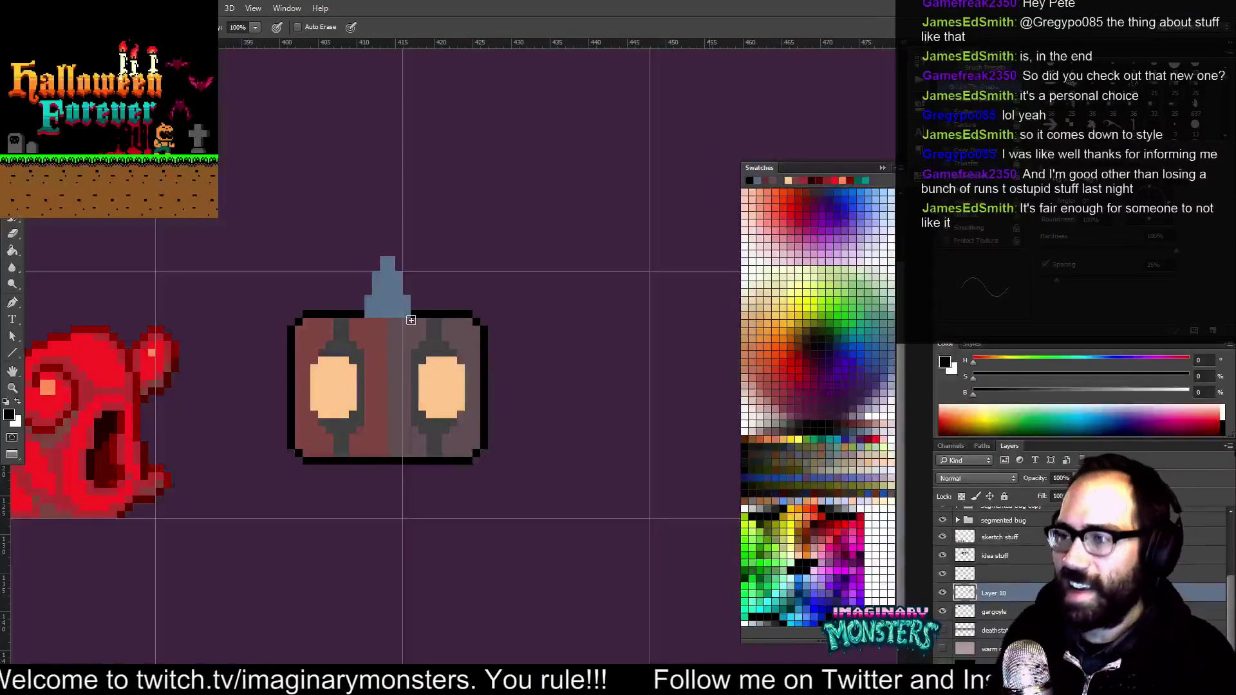
# Paint the left side of the horn in warm grey (H 6, S 12, B 67)
pyautogui.click(365, 305)
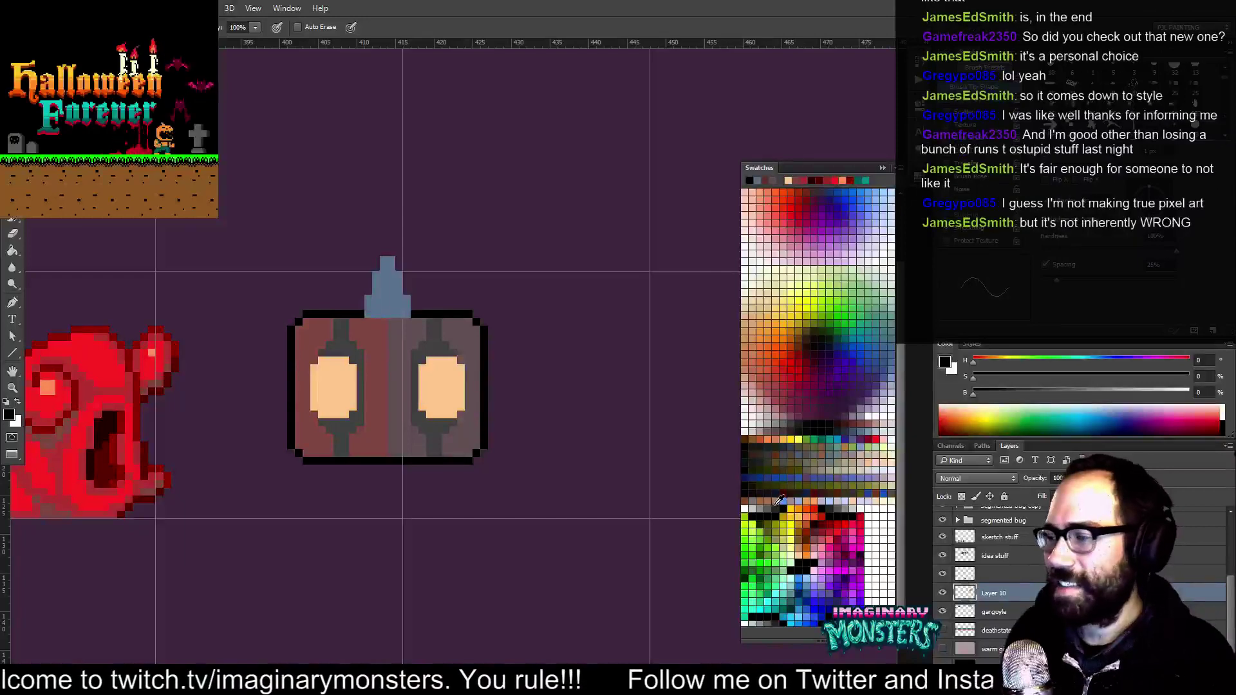
pyautogui.click(794, 499)
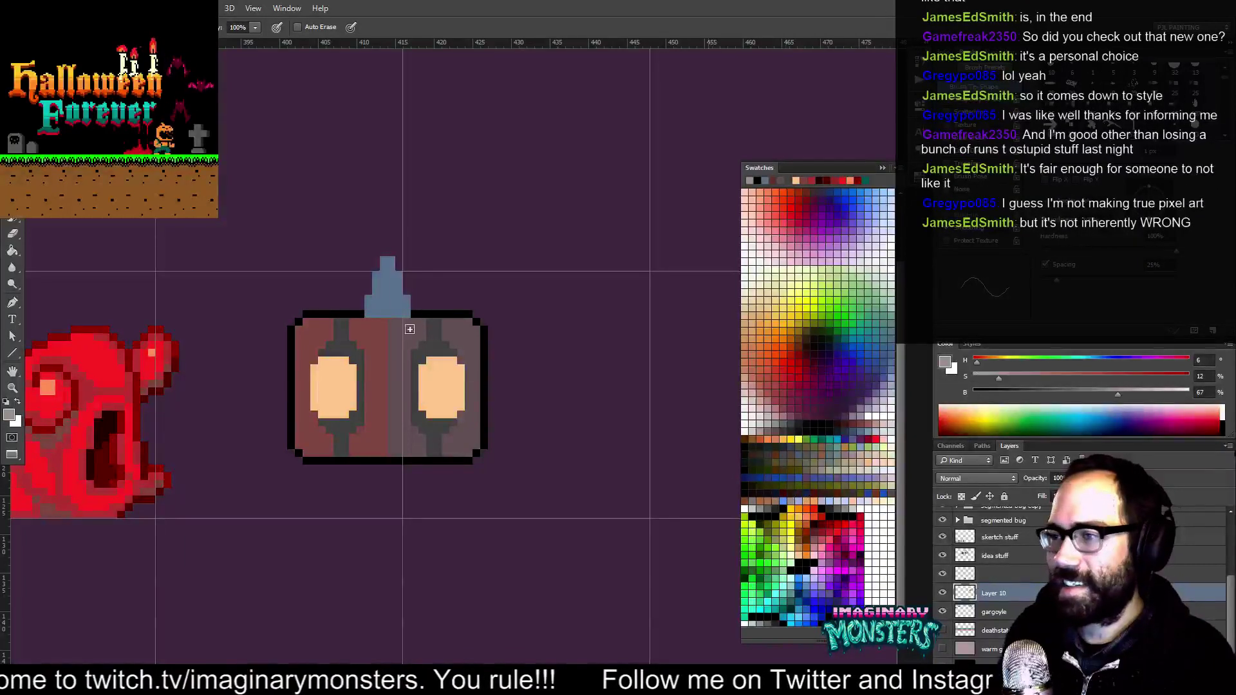
pyautogui.moveTo(387, 265)
pyautogui.mouseDown()
pyautogui.moveTo(385, 300)
pyautogui.moveTo(376, 283)
pyautogui.moveTo(387, 310)
pyautogui.moveTo(369, 314)
pyautogui.moveTo(391, 313)
pyautogui.moveTo(391, 291)
pyautogui.mouseUp()
pyautogui.moveTo(405, 247); pyautogui.dragTo(384, 263)
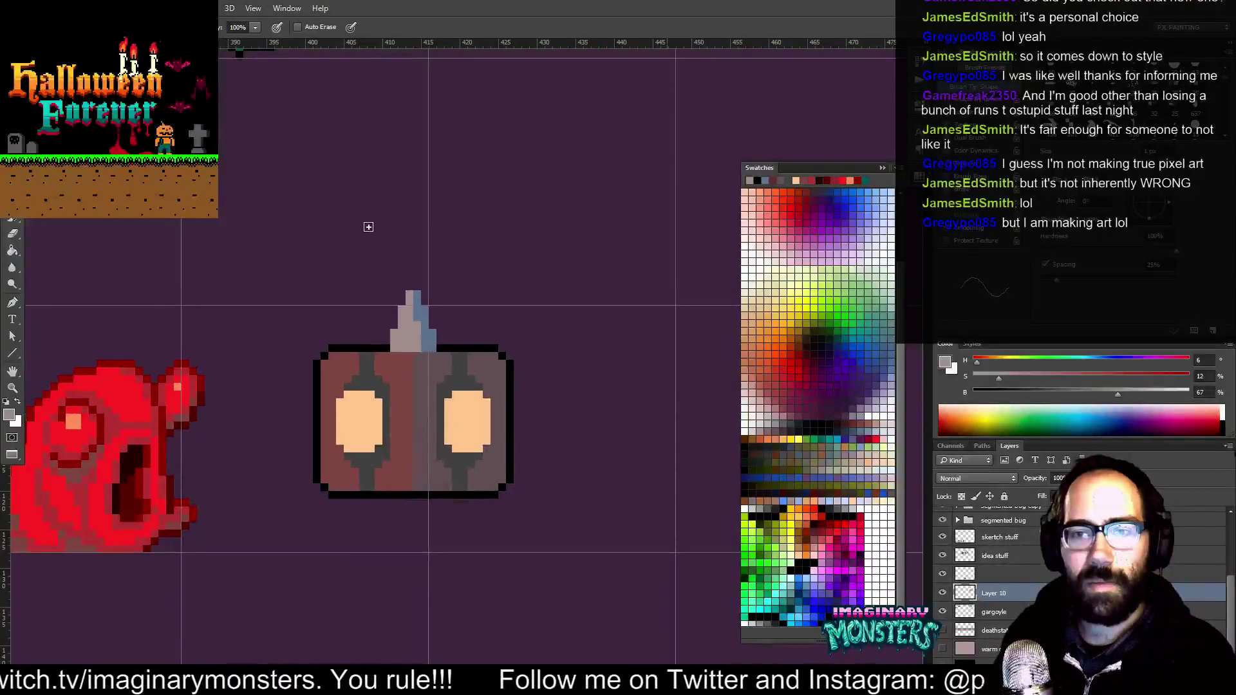
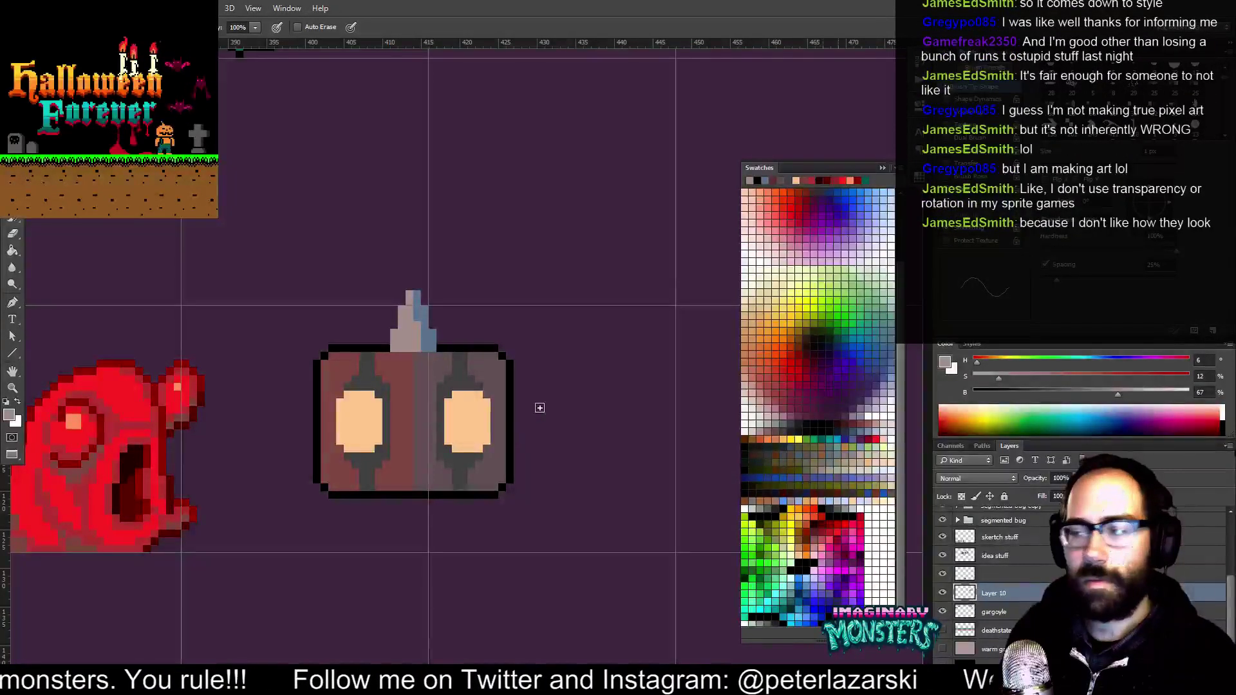
# Outline both sides and the tip of the horn in dark grey (H 0, S 0, B 31)
pyautogui.moveTo(563, 452); pyautogui.dragTo(589, 439)
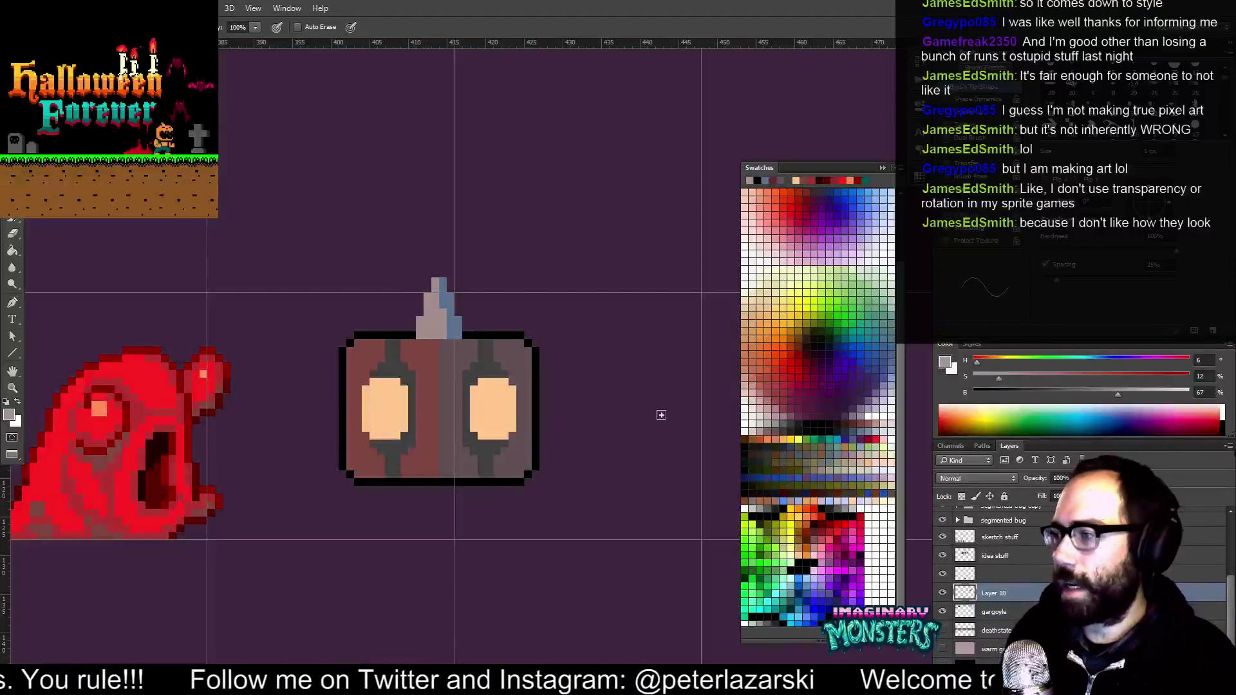
pyautogui.click(795, 423)
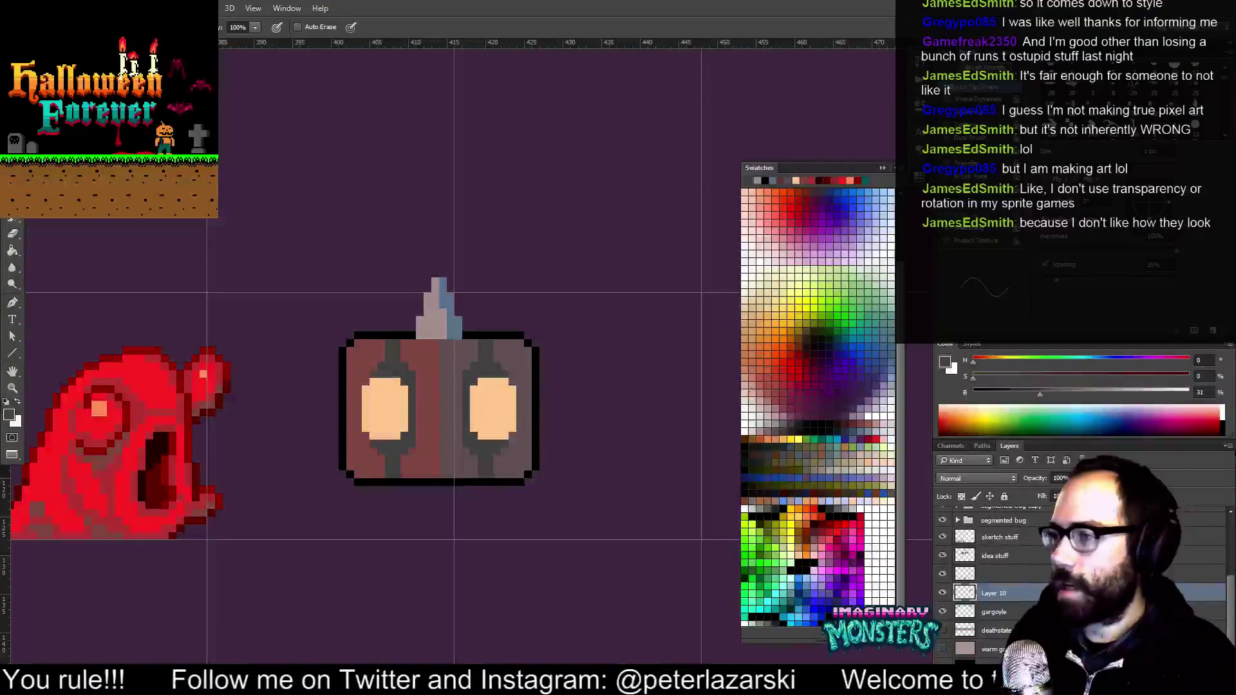
pyautogui.click(412, 319)
pyautogui.moveTo(421, 312); pyautogui.dragTo(421, 298)
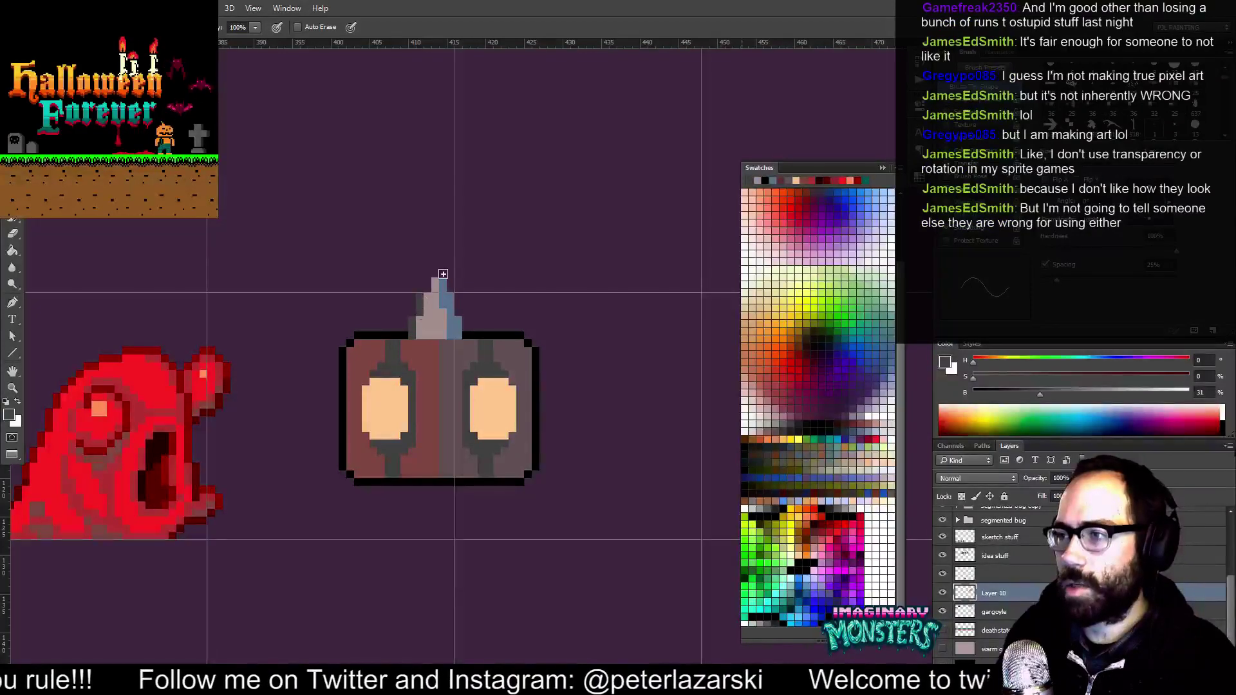
pyautogui.click(438, 276)
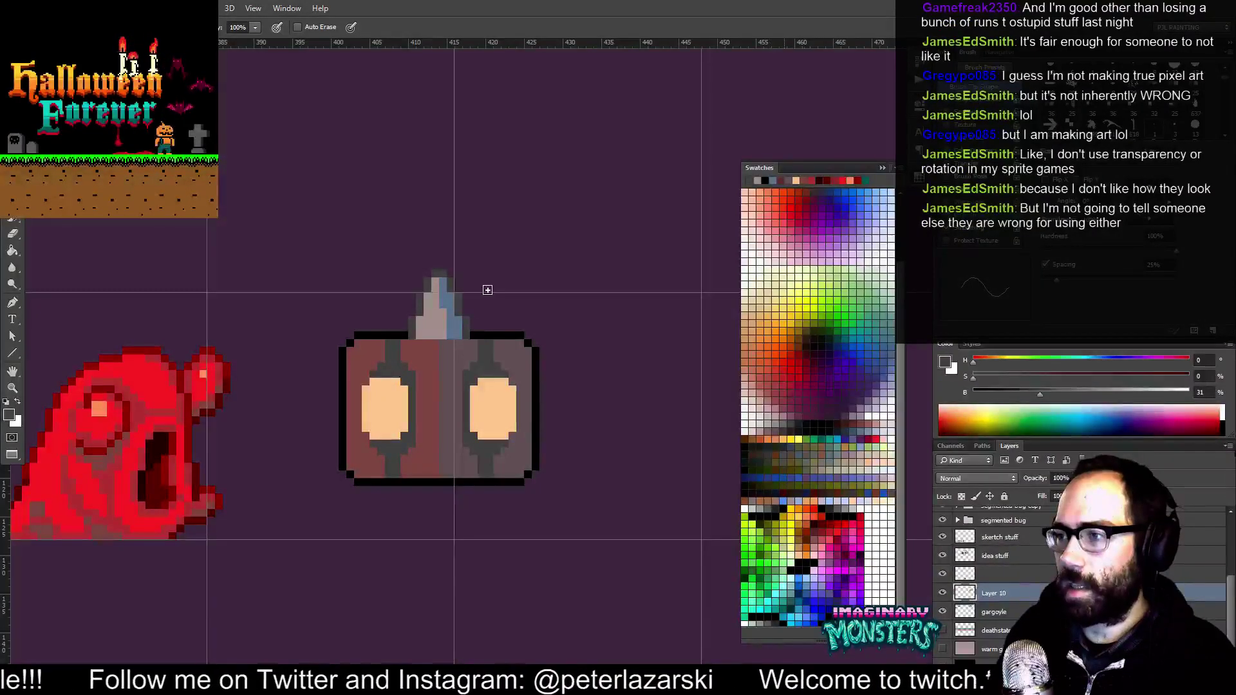
pyautogui.moveTo(507, 333); pyautogui.dragTo(510, 336)
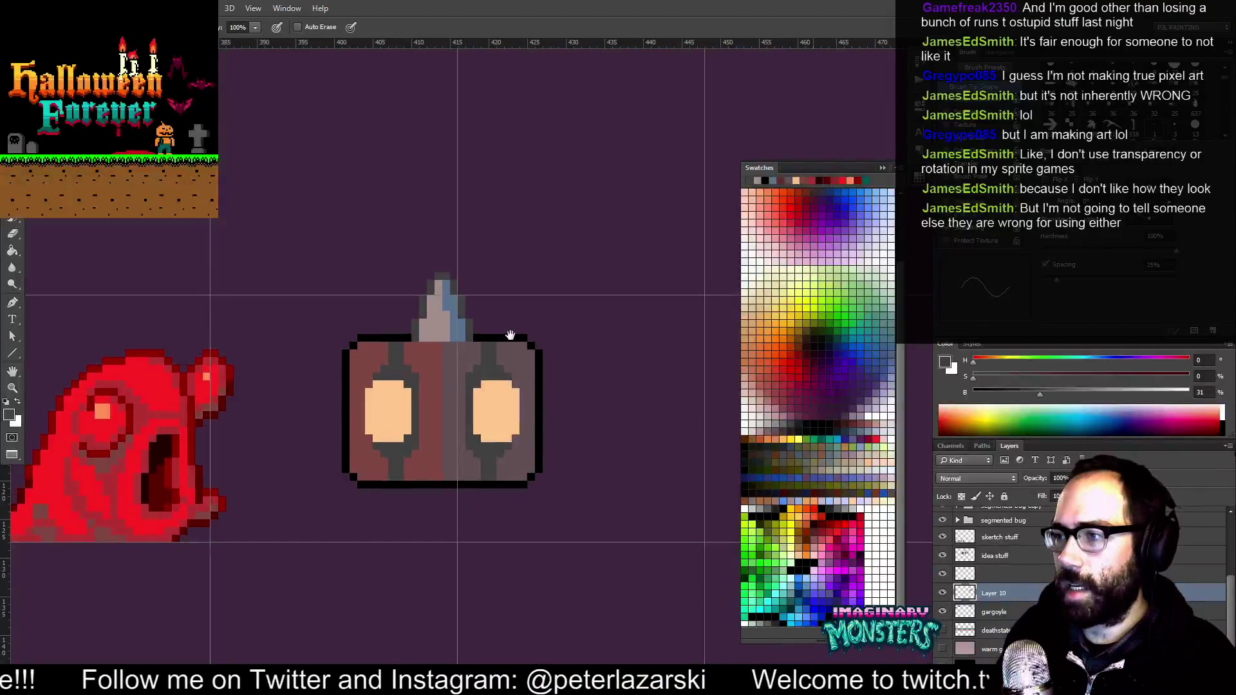
# Add a pale blue-grey highlight (H 215, S 11, B 80) down the horn and blacken its left and tip outline
pyautogui.click(882, 425)
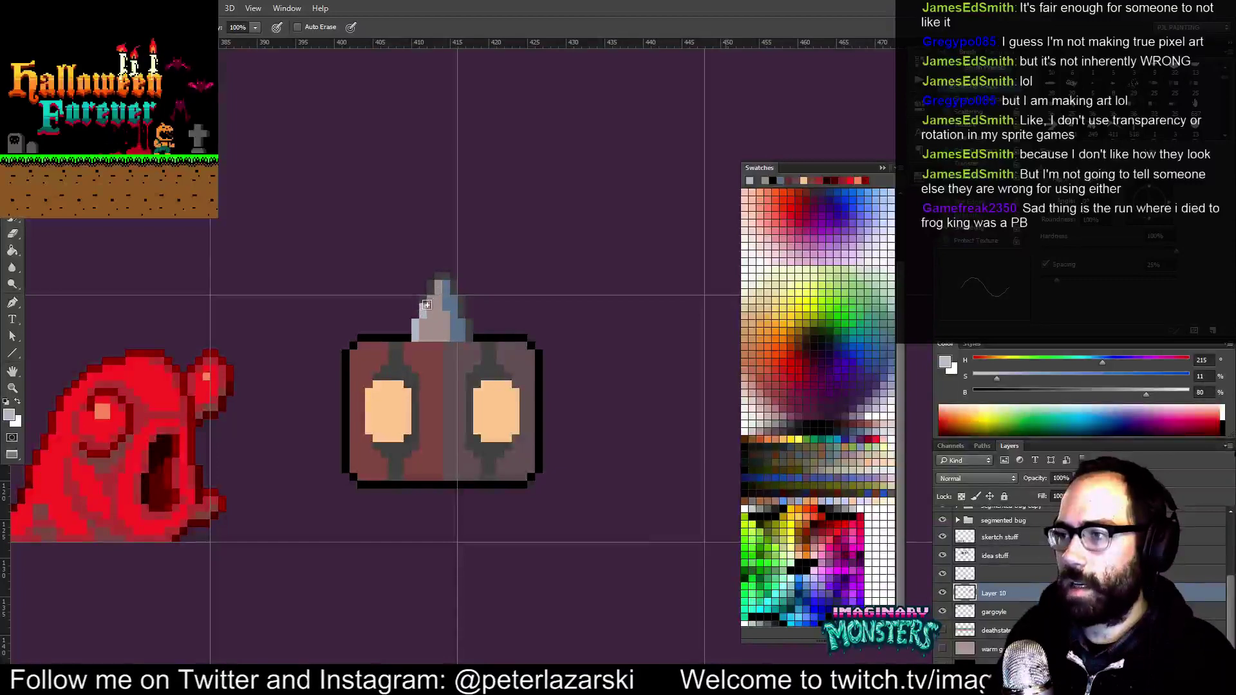
pyautogui.moveTo(441, 288); pyautogui.dragTo(442, 337)
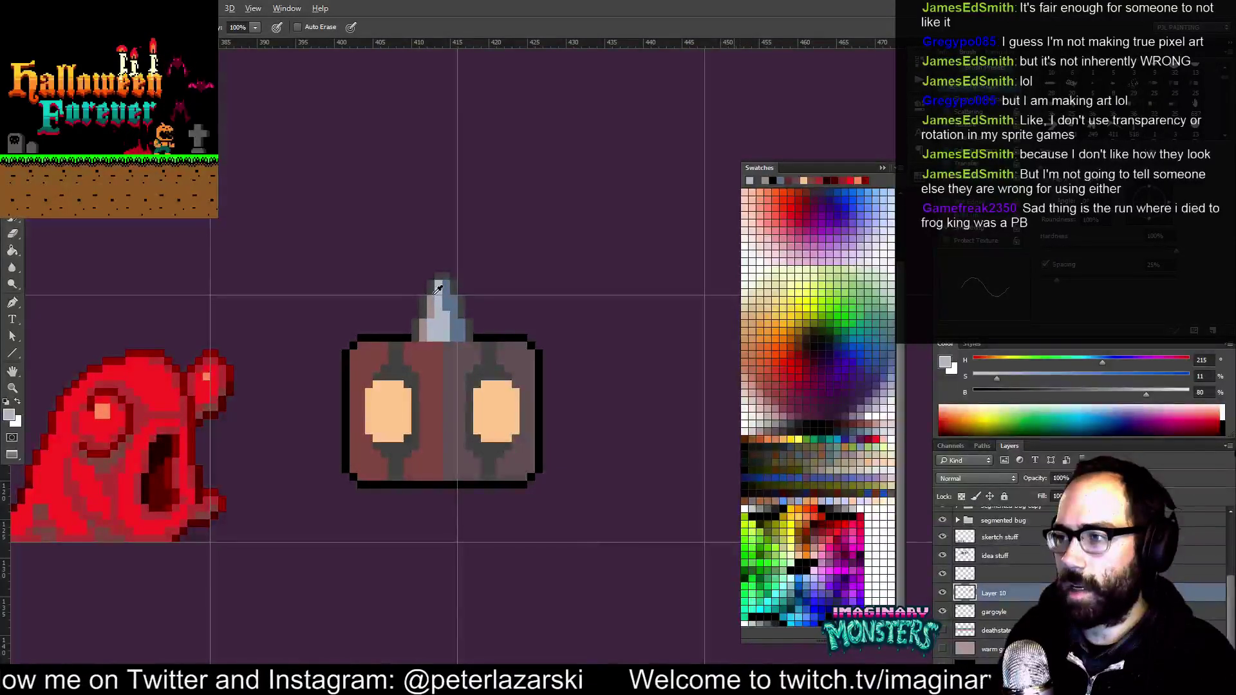
pyautogui.keyDown('alt'); pyautogui.click(408, 334); pyautogui.keyUp('alt')
pyautogui.moveTo(415, 324)
pyautogui.mouseDown()
pyautogui.moveTo(416, 338)
pyautogui.moveTo(443, 278)
pyautogui.mouseUp()
pyautogui.click(424, 300)
pyautogui.moveTo(497, 318); pyautogui.dragTo(504, 343)
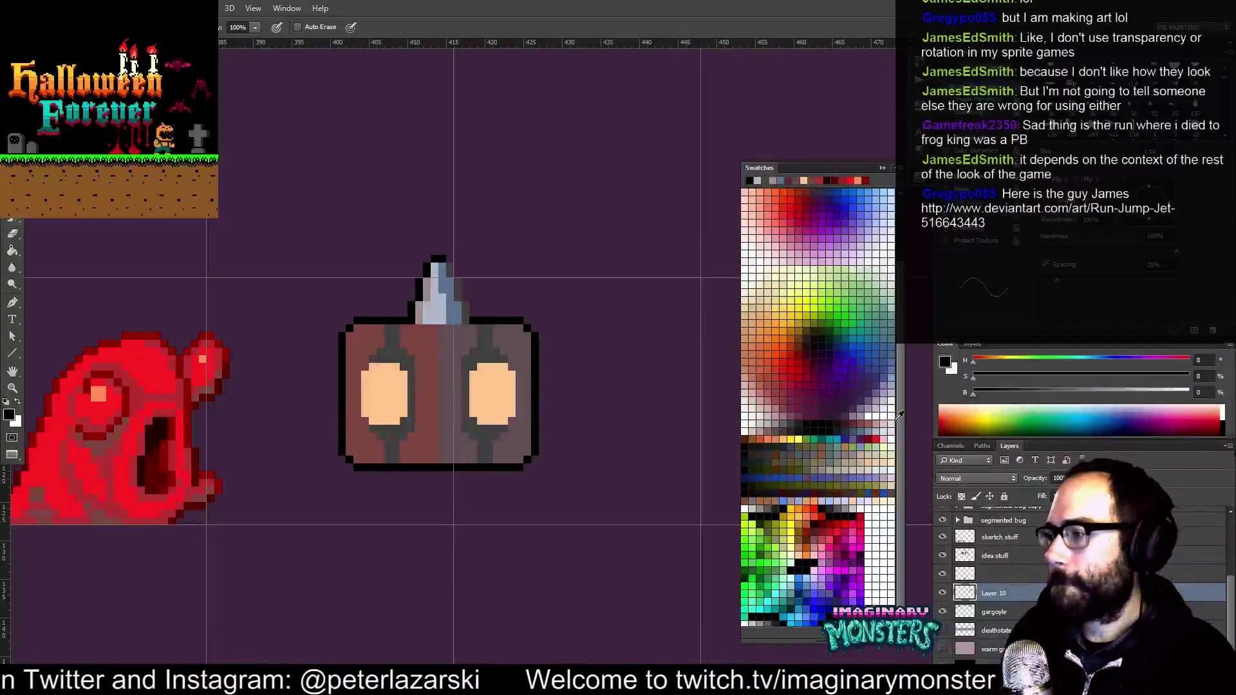
# Recolour the horn's left and tip outline dark blue (H 212, S 31, B 19) and repaint the block's left edge black
pyautogui.click(844, 427)
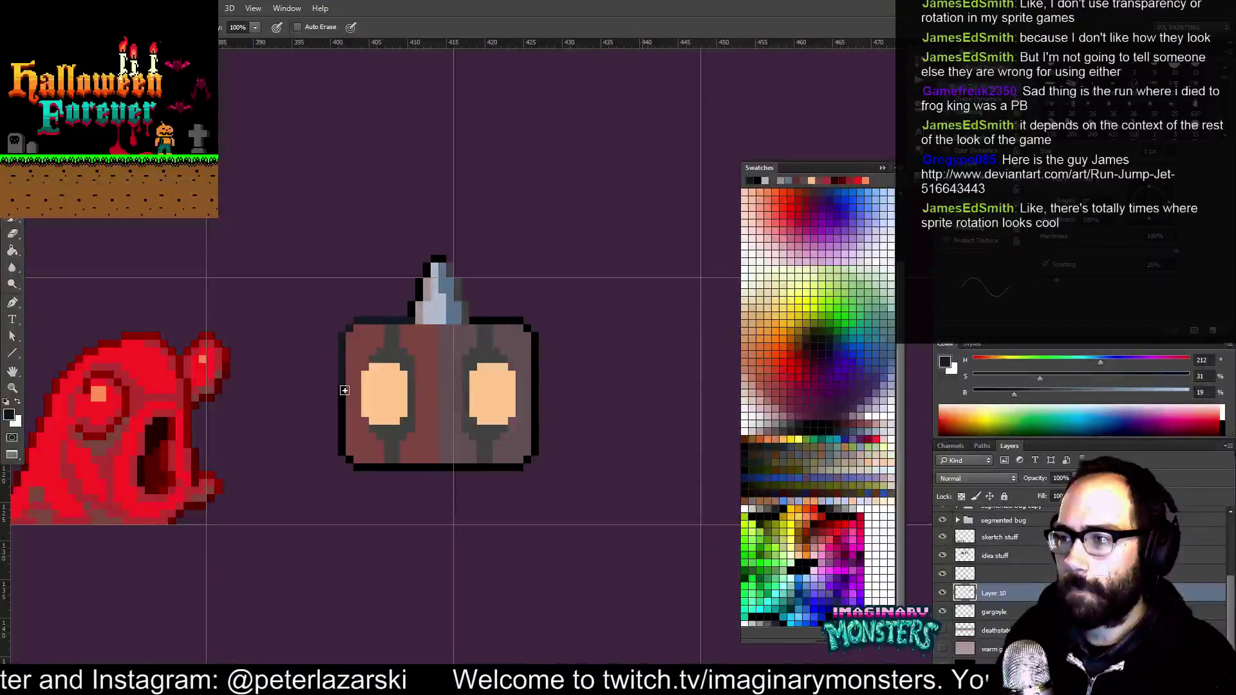
pyautogui.moveTo(414, 319); pyautogui.dragTo(437, 261)
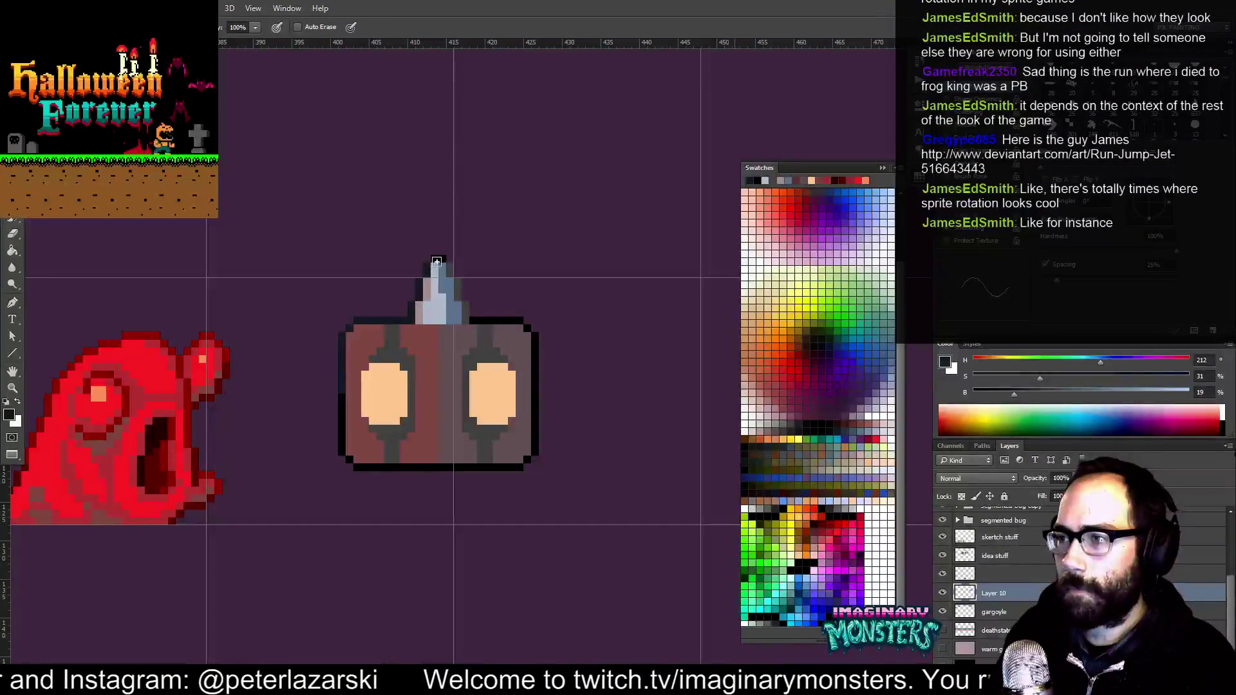
pyautogui.keyDown('alt'); pyautogui.click(342, 399); pyautogui.keyUp('alt')
pyautogui.moveTo(343, 391); pyautogui.dragTo(343, 337)
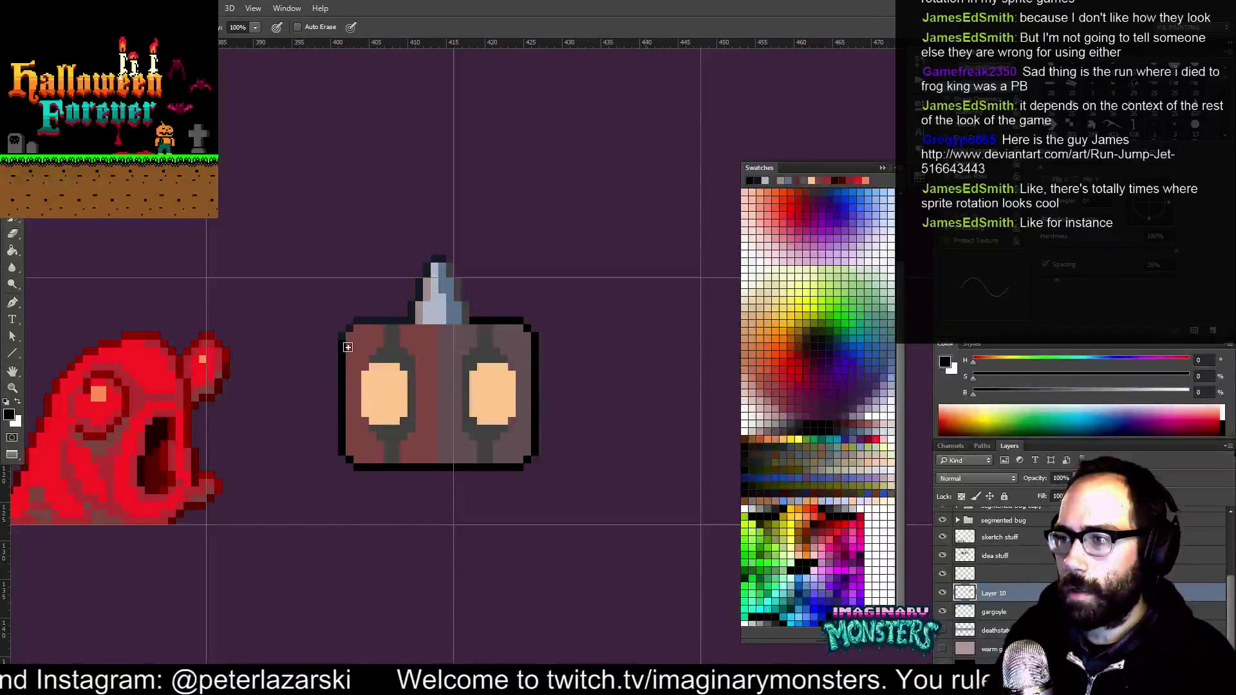
pyautogui.press('z')
pyautogui.moveTo(431, 311); pyautogui.dragTo(453, 273)
pyautogui.moveTo(452, 358)
pyautogui.mouseDown()
pyautogui.moveTo(455, 328)
pyautogui.moveTo(471, 348)
pyautogui.mouseUp()
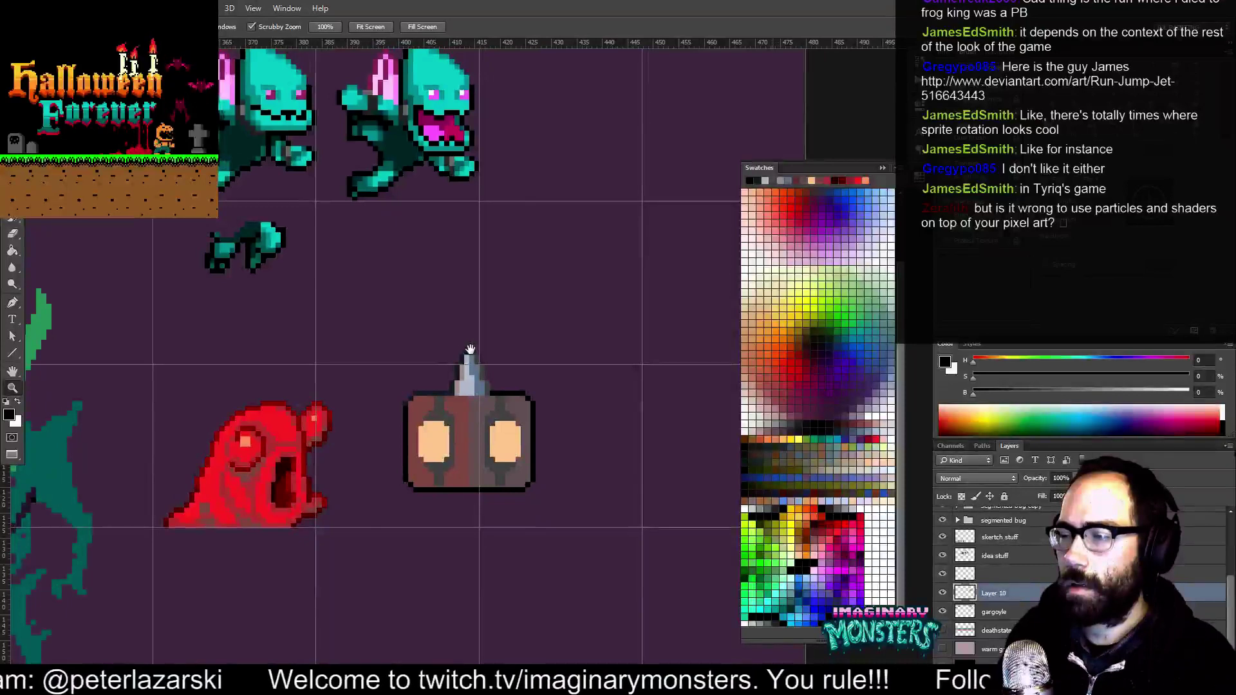
pyautogui.scroll(1, 470, 349)
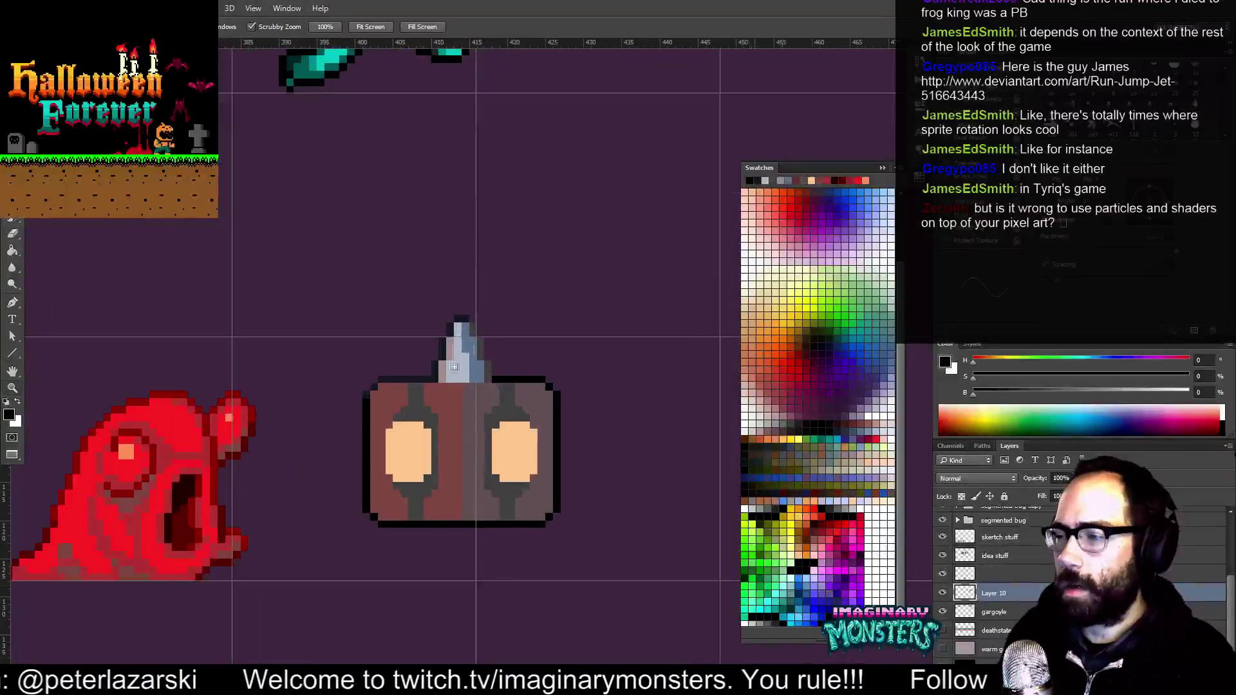
# Fill the brown areas of the block's left half with lighter reddish brown (H 7, S 38, B 64), using a contiguous fill
pyautogui.keyDown('alt'); pyautogui.click(463, 390); pyautogui.keyUp('alt')
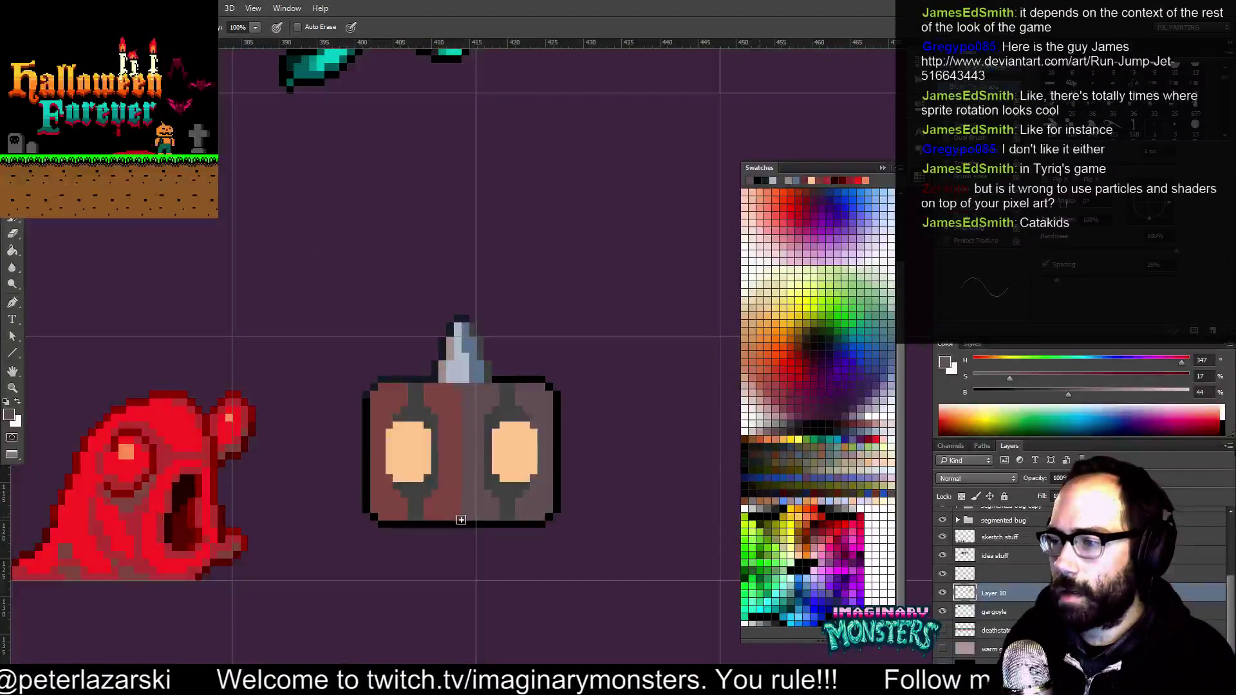
pyautogui.moveTo(511, 555); pyautogui.dragTo(498, 550)
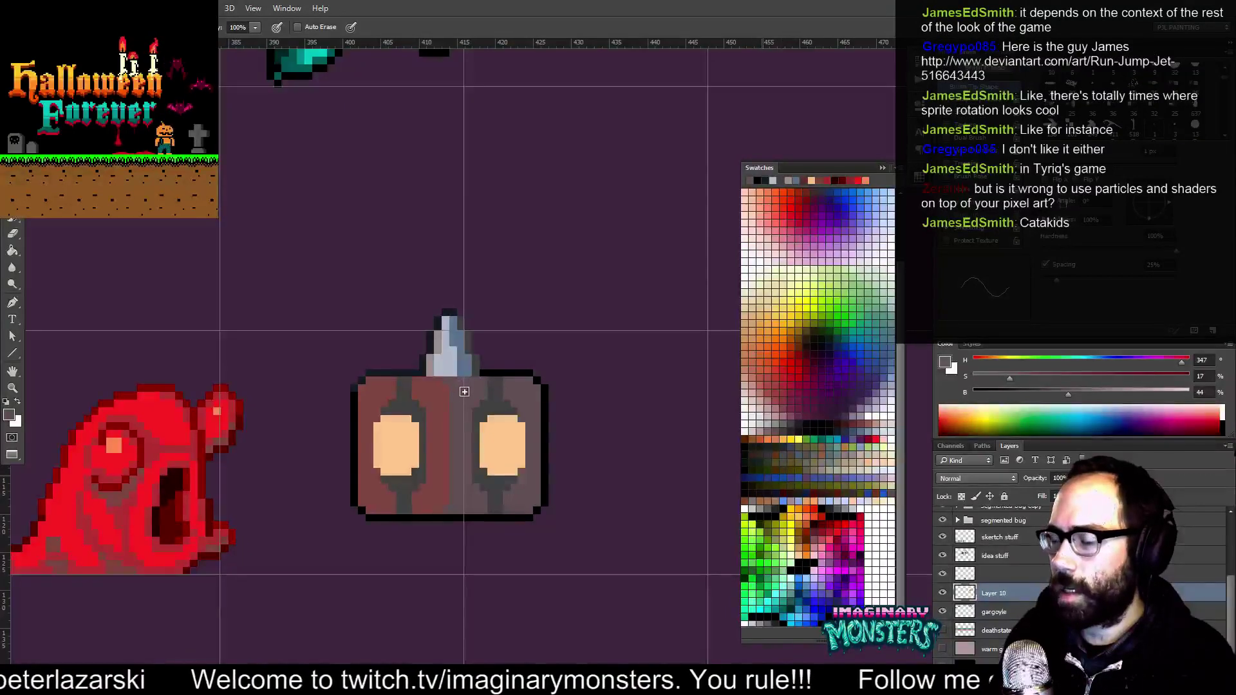
pyautogui.click(882, 419)
pyautogui.click(868, 420)
pyautogui.press('g')
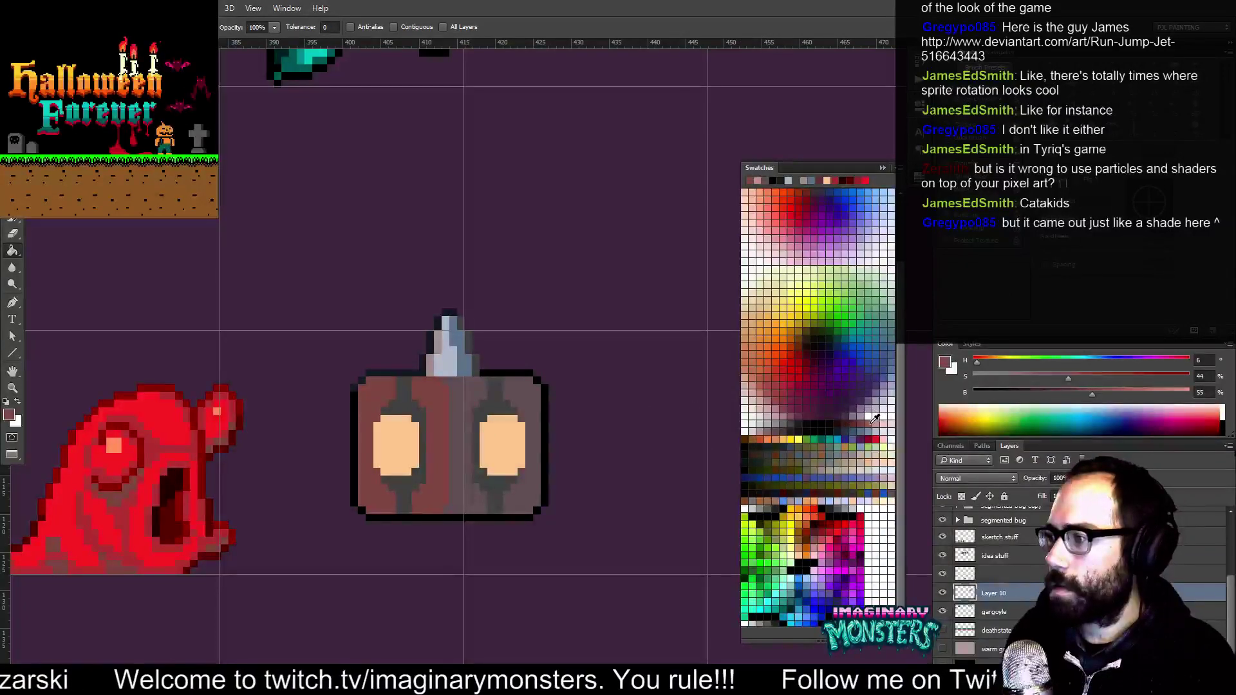
pyautogui.click(876, 419)
pyautogui.click(431, 412)
pyautogui.hotkey('ctrl', 'z')
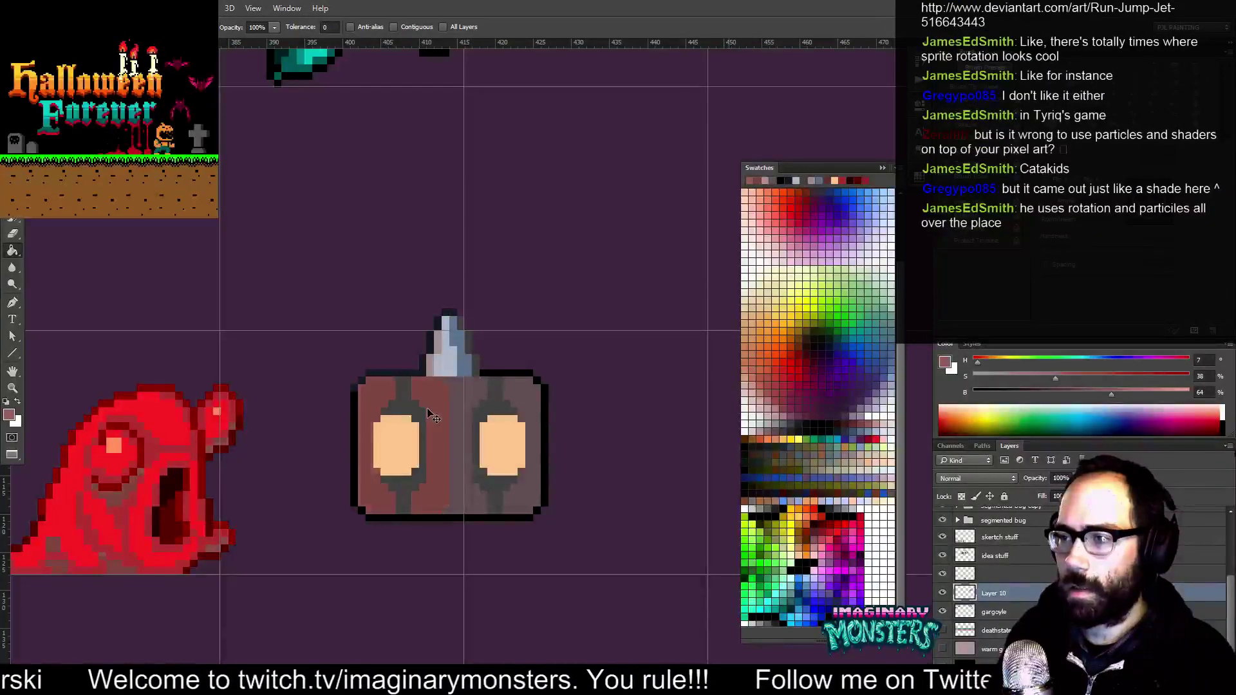
pyautogui.click(394, 29)
pyautogui.click(434, 425)
pyautogui.click(386, 400)
pyautogui.moveTo(423, 454)
pyautogui.mouseDown()
pyautogui.moveTo(390, 399)
pyautogui.moveTo(448, 446)
pyautogui.mouseUp()
# Pencil a small dark red pupil (H 0, S 50, B 40) in each peach eye, near its outer side
pyautogui.press('b')
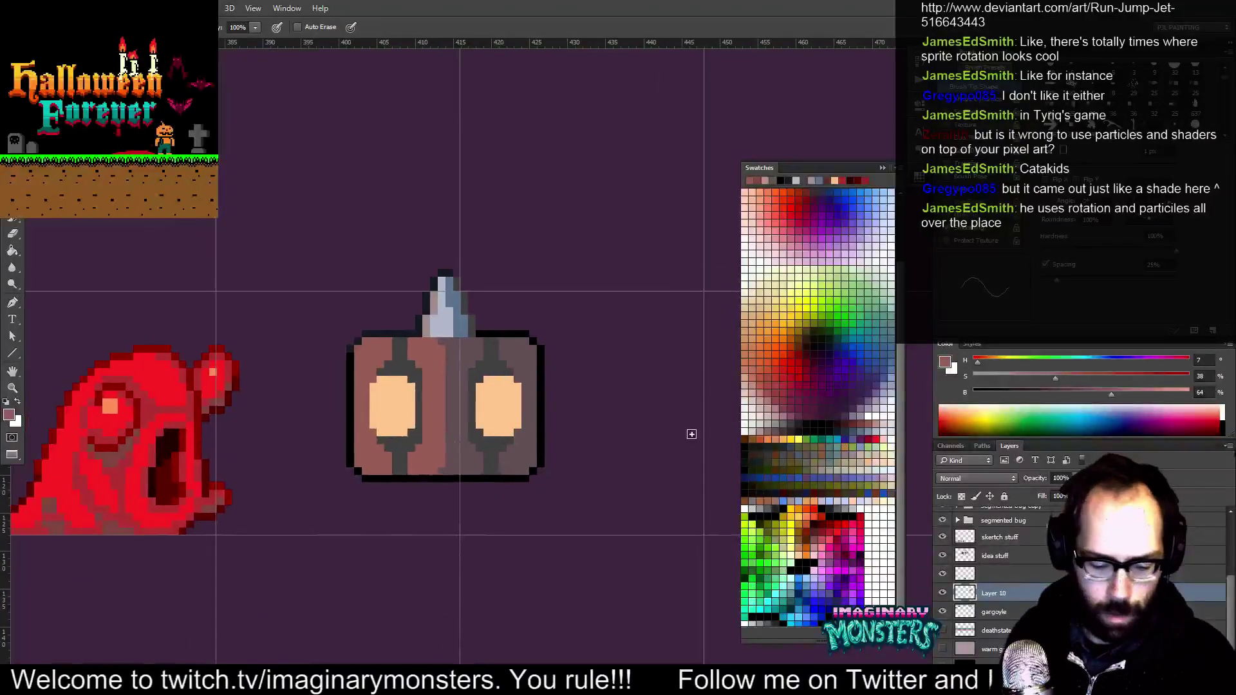
pyautogui.click(809, 522)
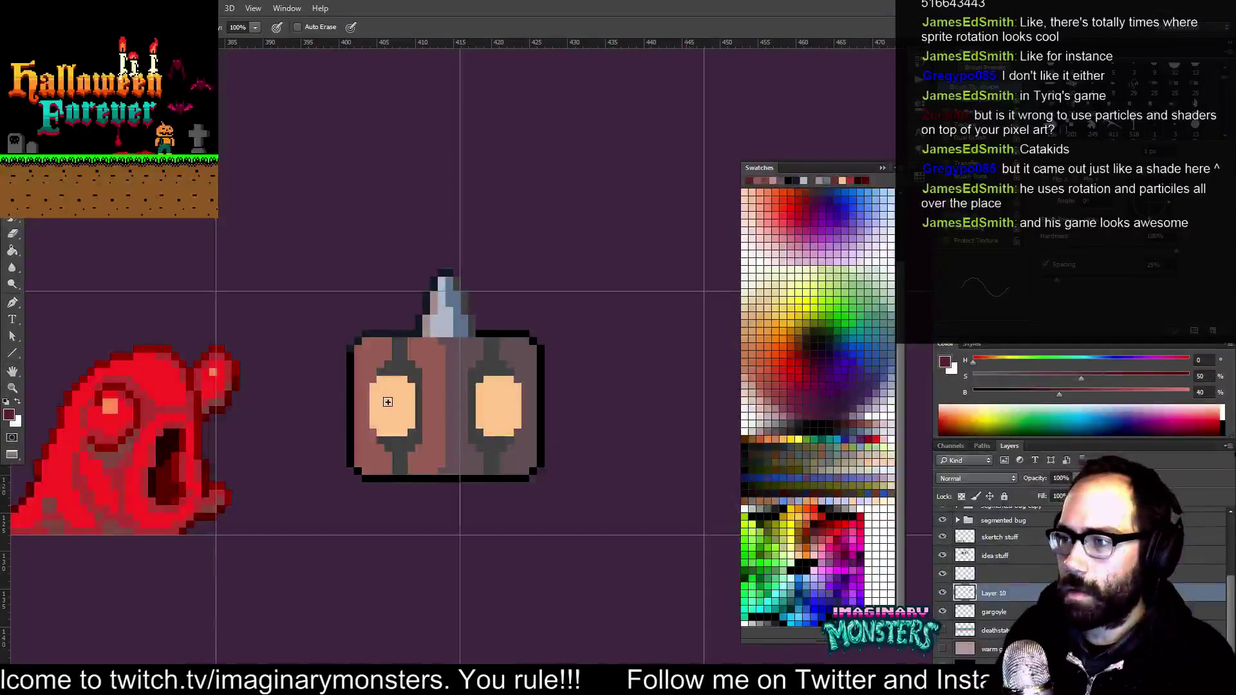
pyautogui.moveTo(388, 411); pyautogui.dragTo(388, 402)
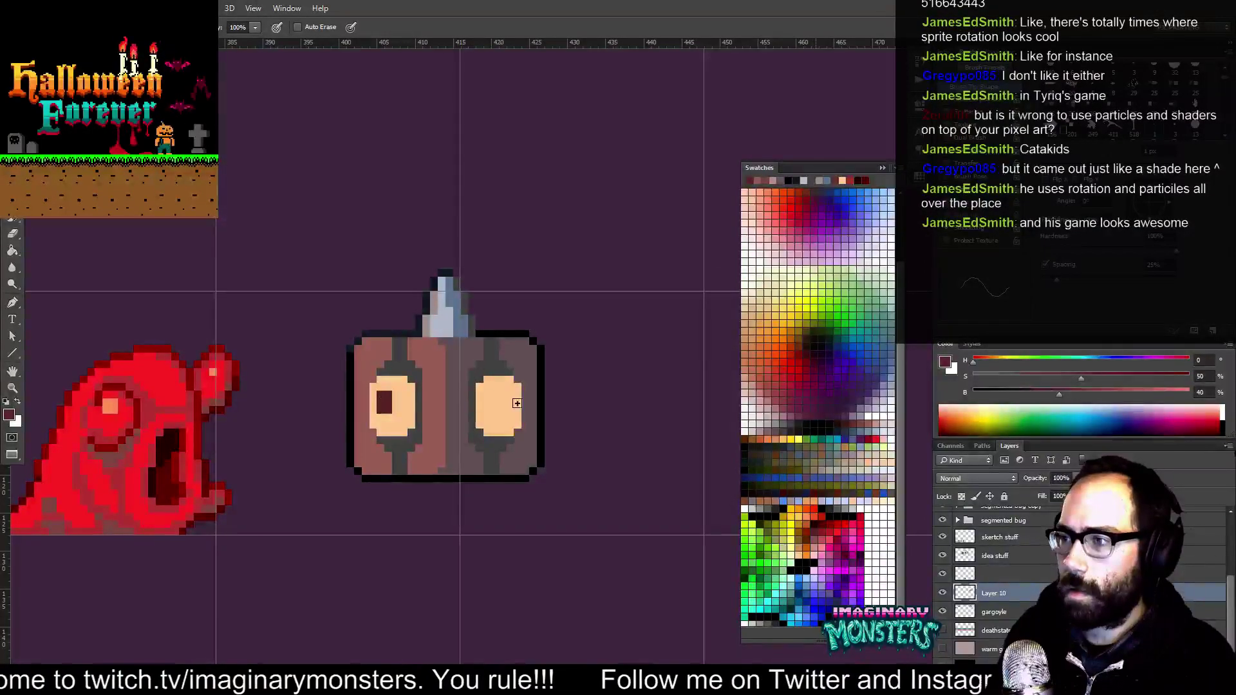
pyautogui.moveTo(511, 412); pyautogui.dragTo(509, 420)
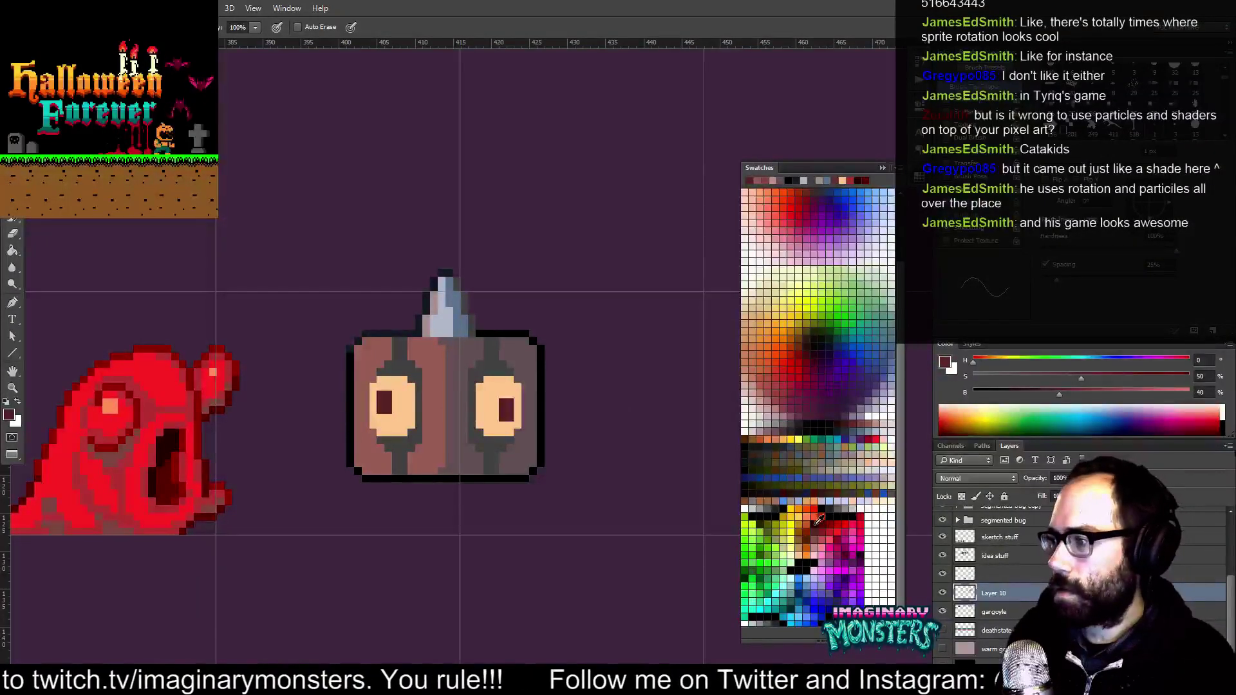
# Add a small pale yellow highlight (H 60, S 20, B 100) at the upper inner corner of each pupil
pyautogui.click(798, 549)
pyautogui.click(494, 395)
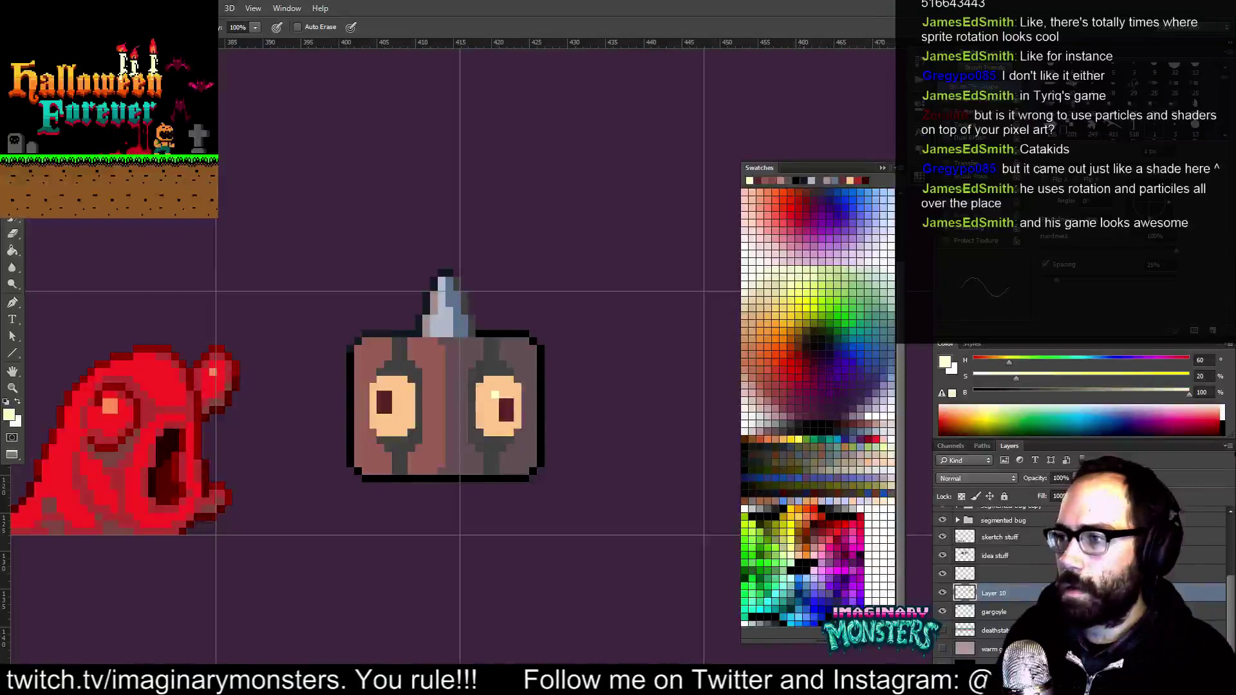
pyautogui.click(389, 390)
pyautogui.moveTo(456, 462); pyautogui.dragTo(460, 413)
pyautogui.moveTo(517, 361); pyautogui.dragTo(530, 391)
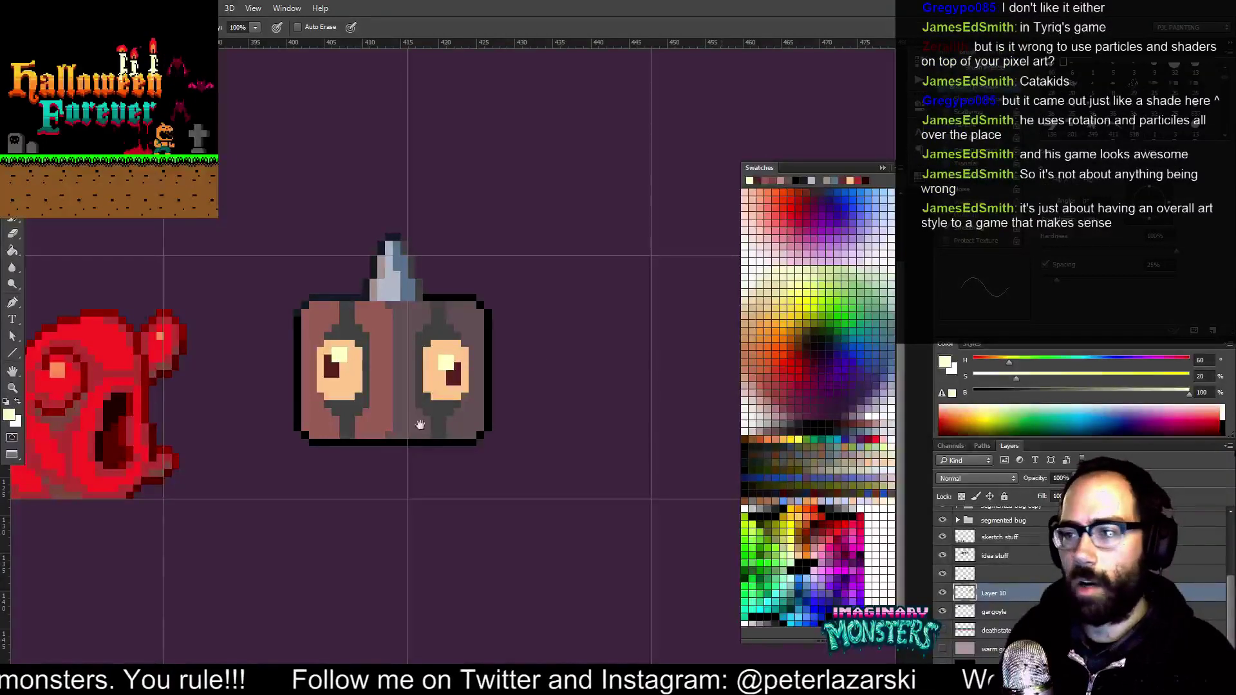
pyautogui.moveTo(465, 414); pyautogui.dragTo(486, 416)
pyautogui.moveTo(535, 476); pyautogui.dragTo(580, 512)
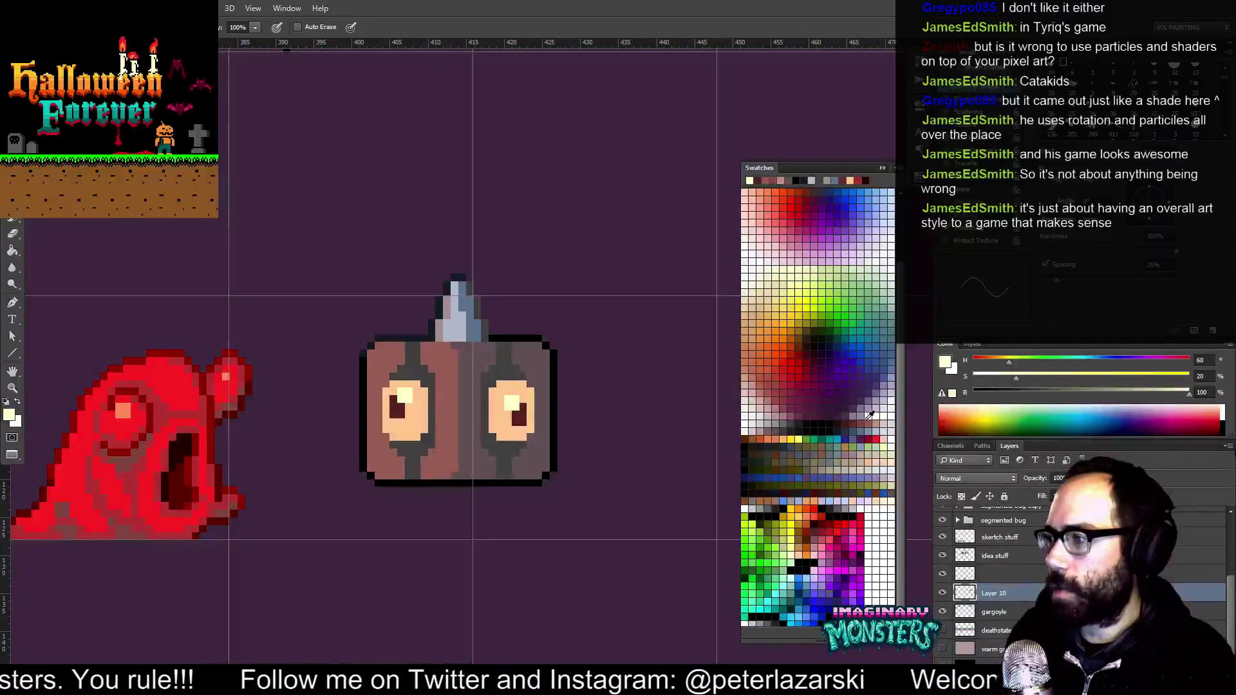
# Pencil a dark brown (H 5, S 49, B 18) shadow line under each peach eye and hide the guides
pyautogui.click(839, 424)
pyautogui.moveTo(390, 439)
pyautogui.mouseDown()
pyautogui.moveTo(431, 439)
pyautogui.moveTo(545, 476)
pyautogui.moveTo(516, 408)
pyautogui.moveTo(509, 426)
pyautogui.moveTo(492, 401)
pyautogui.moveTo(497, 436)
pyautogui.mouseUp()
pyautogui.click(531, 437)
pyautogui.hotkey('ctrl', ';')
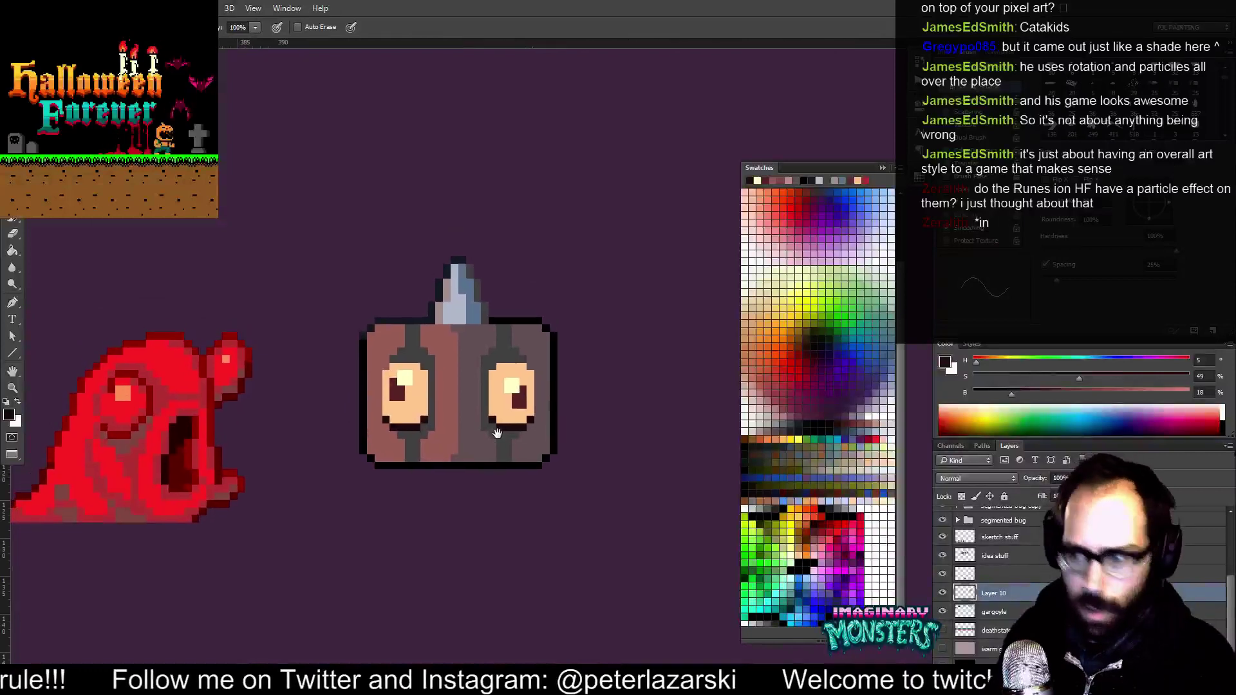
# Dot small grey-brown (H 347, S 17, B 44) rivets near the corners of the block's reddish left face
pyautogui.keyDown('alt'); pyautogui.click(478, 445); pyautogui.keyUp('alt')
pyautogui.click(379, 451)
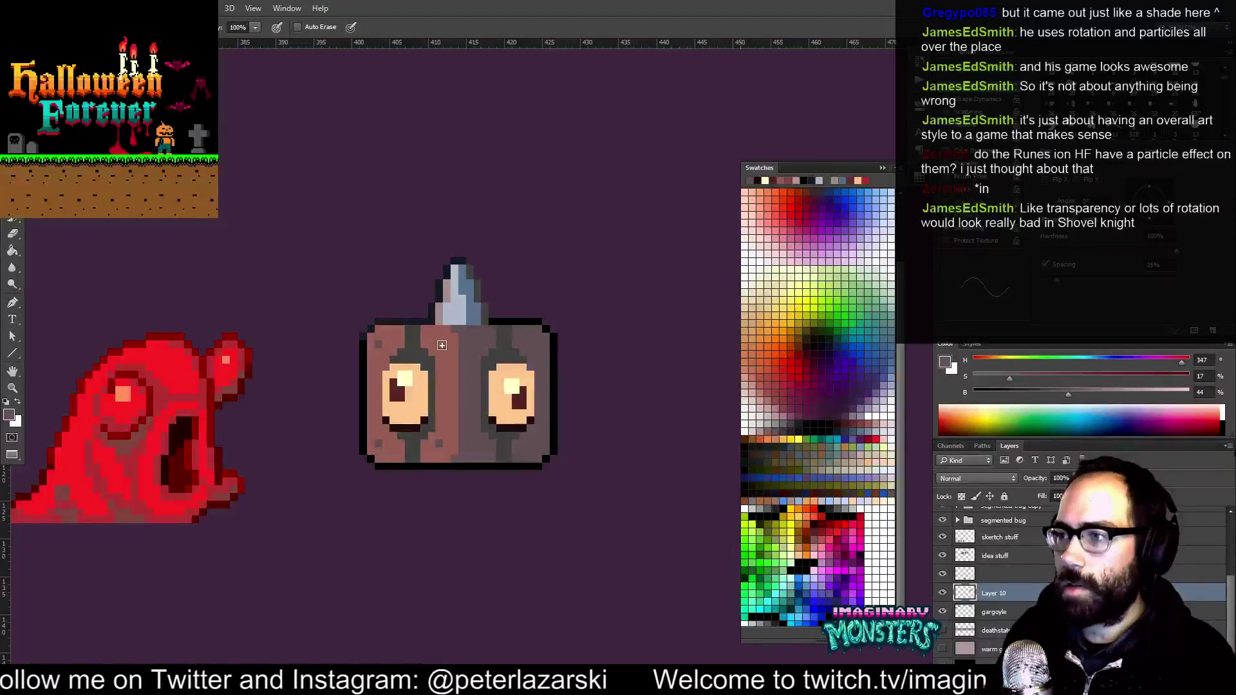
pyautogui.moveTo(493, 412); pyautogui.dragTo(450, 413)
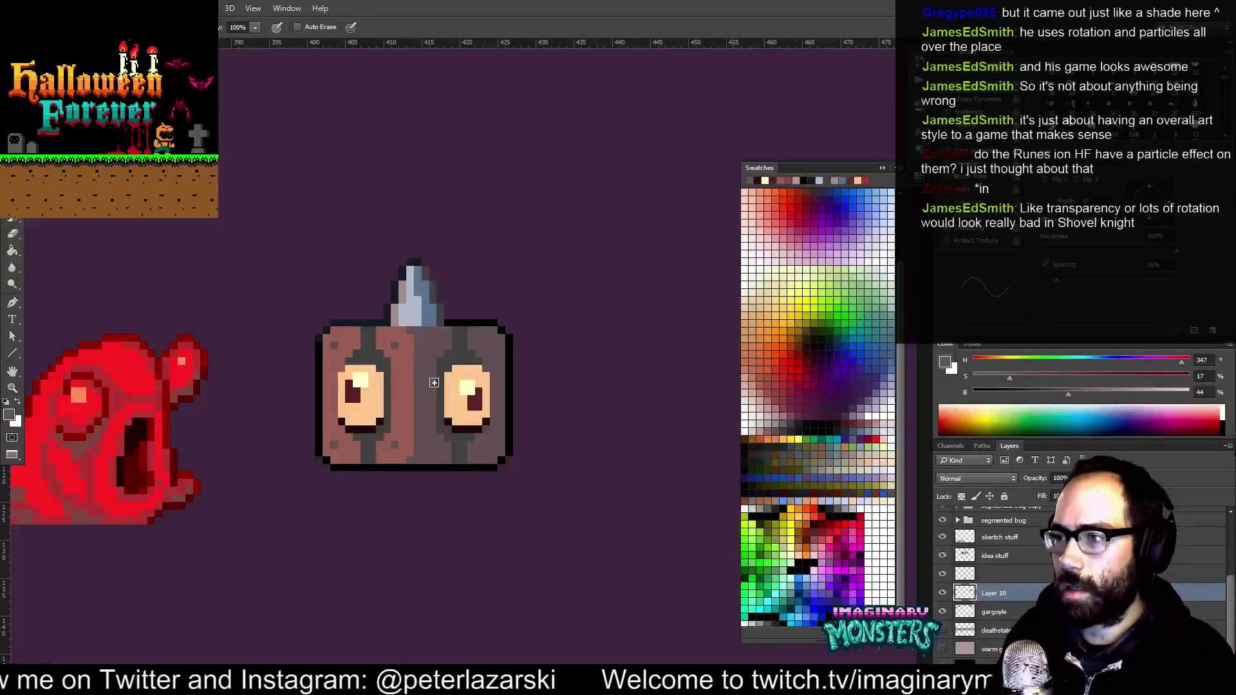
# Lasso the left part of the block, including its eye, and shift it one pixel left to widen the face
pyautogui.moveTo(422, 376); pyautogui.dragTo(416, 381)
pyautogui.press('l')
pyautogui.moveTo(286, 335)
pyautogui.mouseDown()
pyautogui.moveTo(366, 324)
pyautogui.moveTo(396, 343)
pyautogui.moveTo(392, 458)
pyautogui.moveTo(344, 504)
pyautogui.moveTo(265, 426)
pyautogui.mouseUp()
pyautogui.press('v')
pyautogui.press('Left')
pyautogui.hotkey('ctrl', 'd')
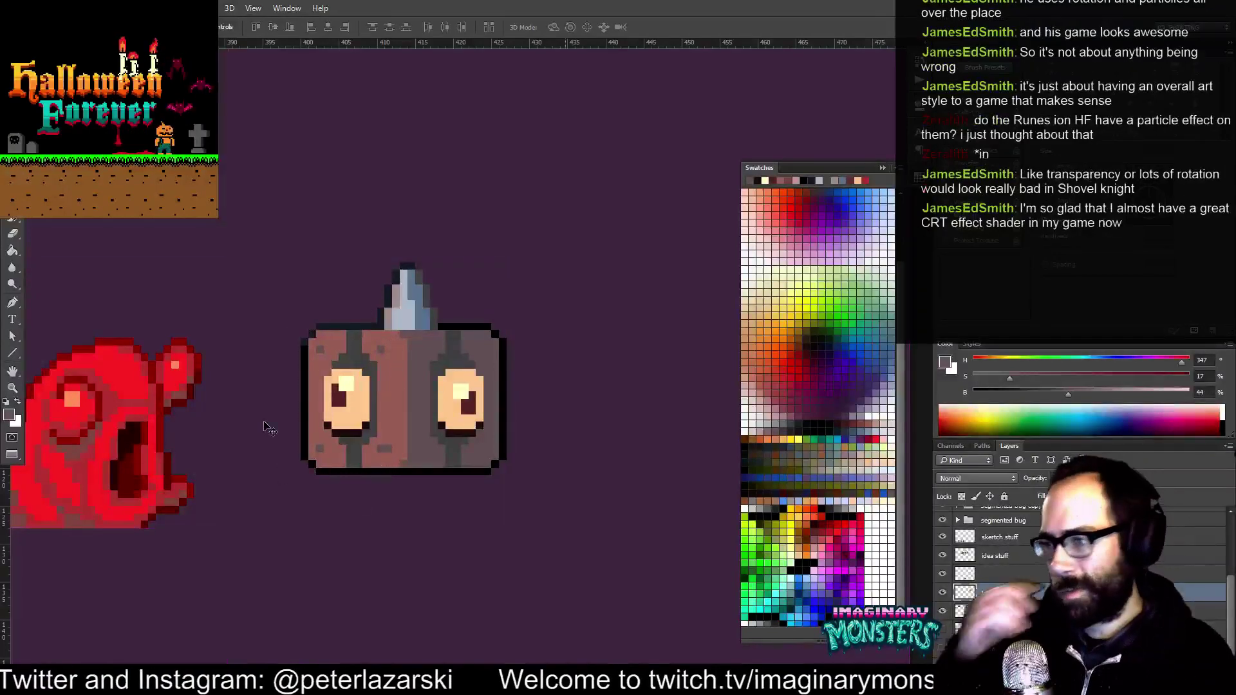
# Clean up the doubled rivet pixels on the left face with the sampled reddish brown (H 7, S 38, B 64)
pyautogui.press('b')
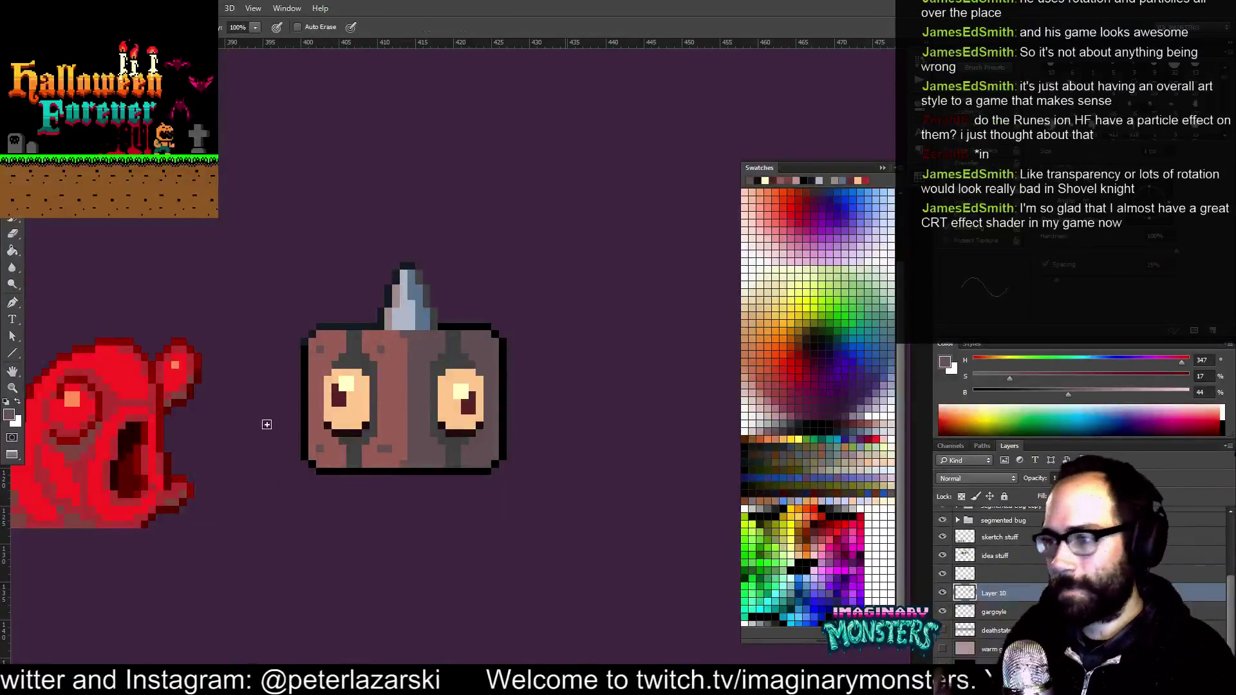
pyautogui.keyDown('alt'); pyautogui.click(392, 352); pyautogui.keyUp('alt')
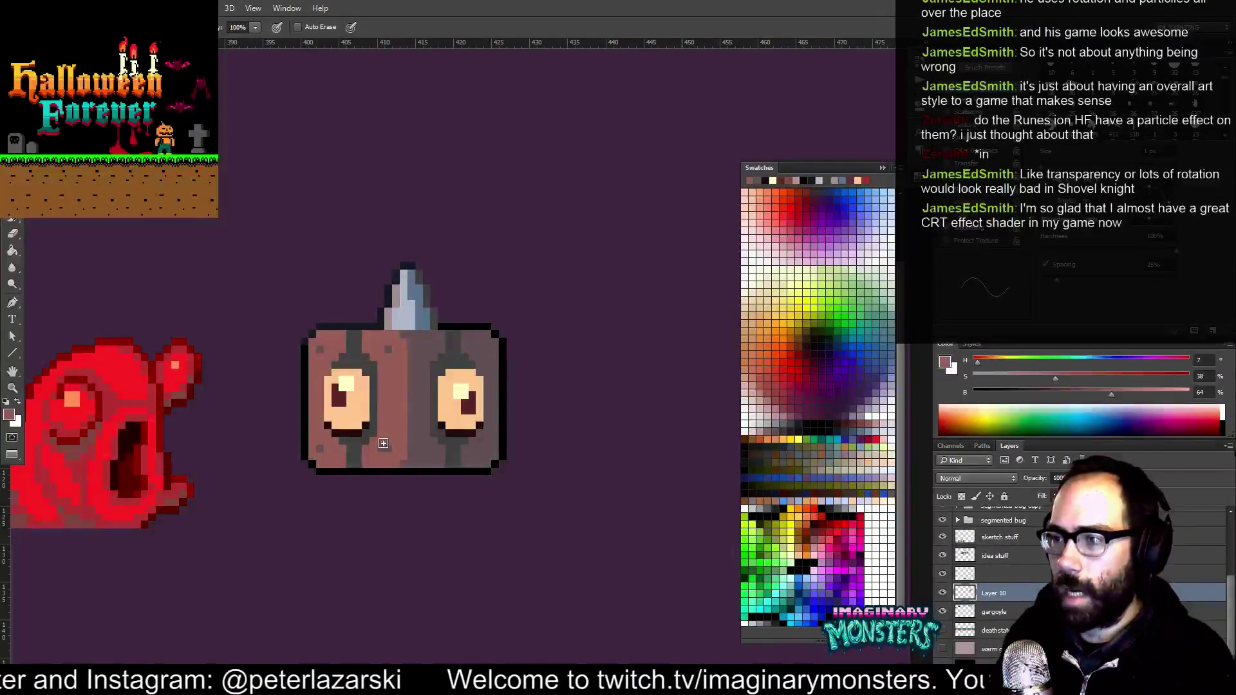
pyautogui.scroll(1, 427, 398)
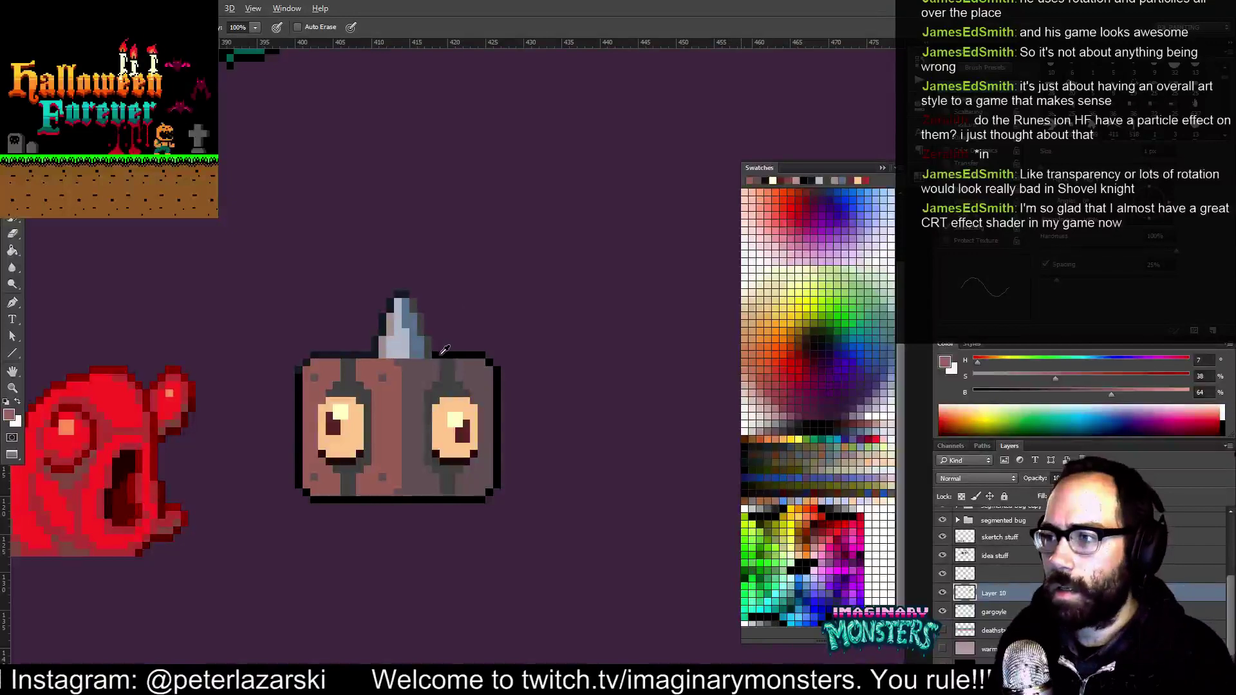
# Repaint the horn's left outline with black sampled from the block's outline
pyautogui.keyDown('alt'); pyautogui.click(443, 353); pyautogui.keyUp('alt')
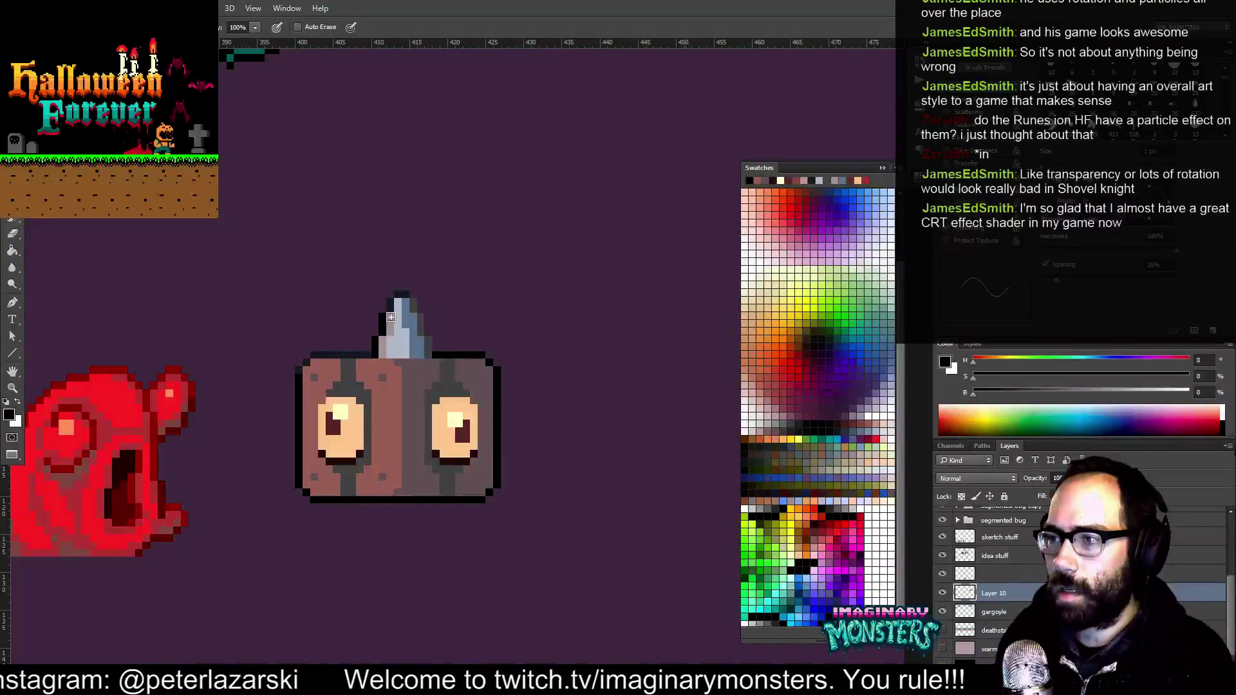
pyautogui.moveTo(427, 347); pyautogui.dragTo(432, 295)
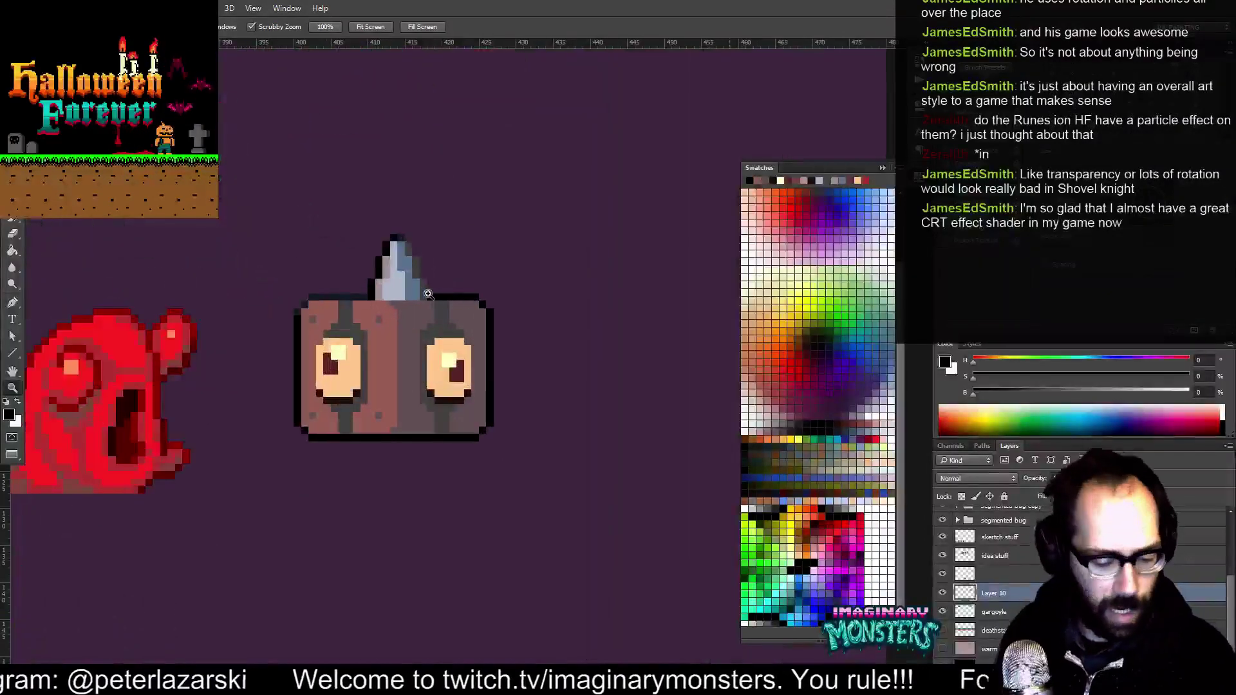
pyautogui.moveTo(410, 383); pyautogui.dragTo(402, 371)
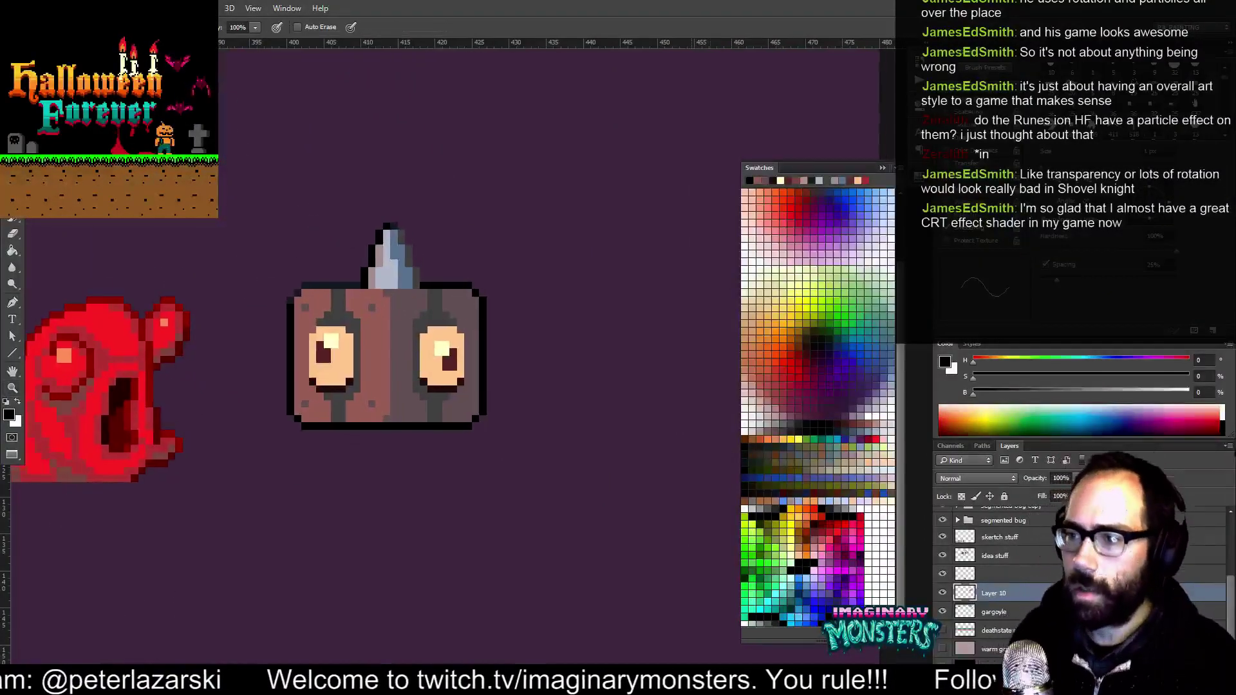
# Pencil dark brown (H 5, S 49, B 18) vertical lines along the straps above and below both eyes
pyautogui.keyDown('alt'); pyautogui.click(336, 388); pyautogui.keyUp('alt')
pyautogui.moveTo(344, 405); pyautogui.dragTo(343, 420)
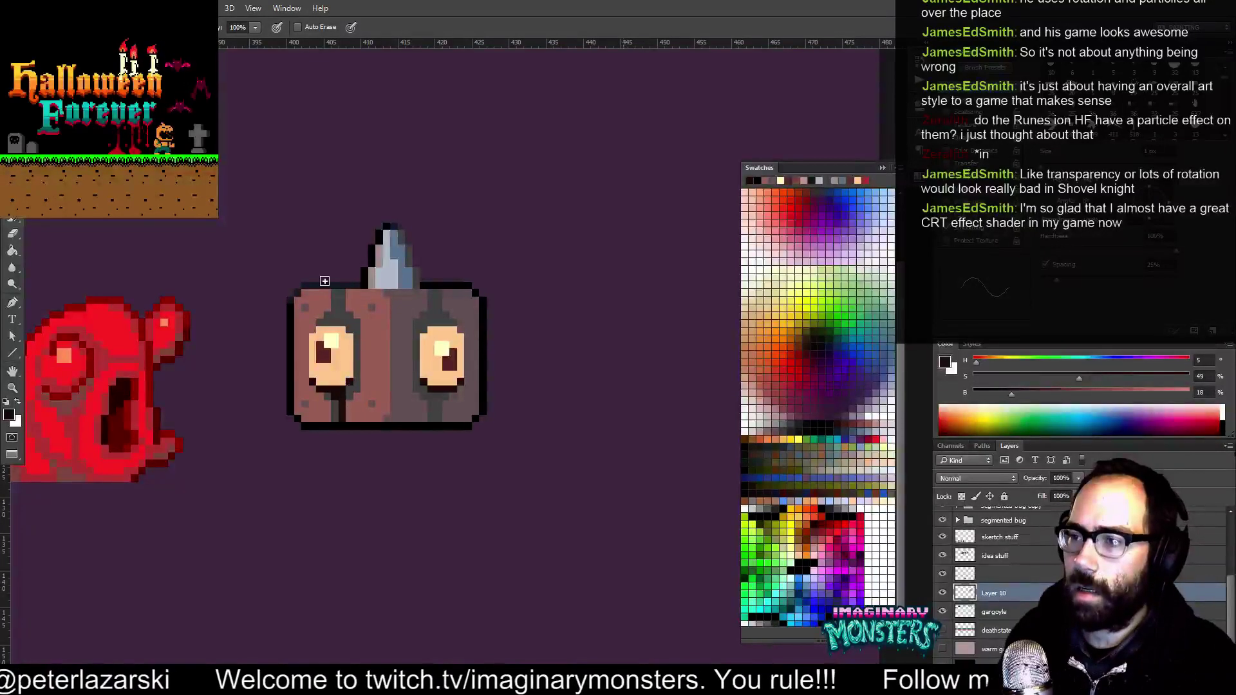
pyautogui.moveTo(336, 324)
pyautogui.mouseDown()
pyautogui.moveTo(344, 295)
pyautogui.moveTo(250, 343)
pyautogui.mouseUp()
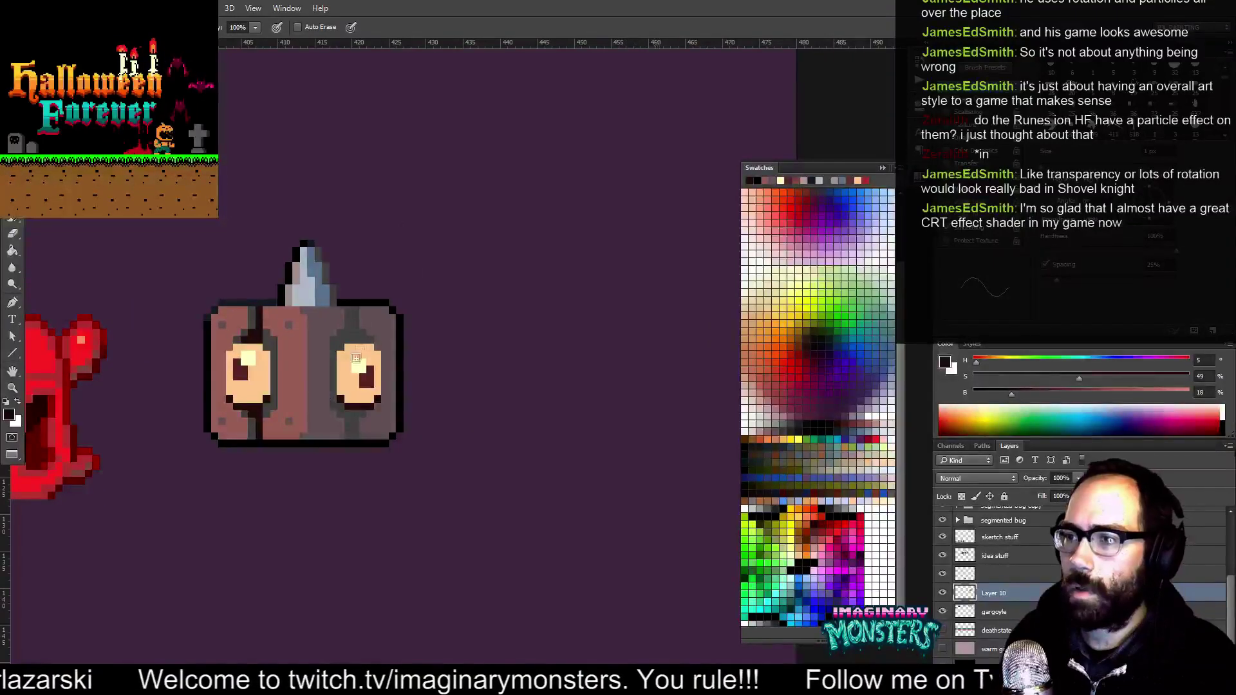
pyautogui.moveTo(351, 341); pyautogui.dragTo(351, 312)
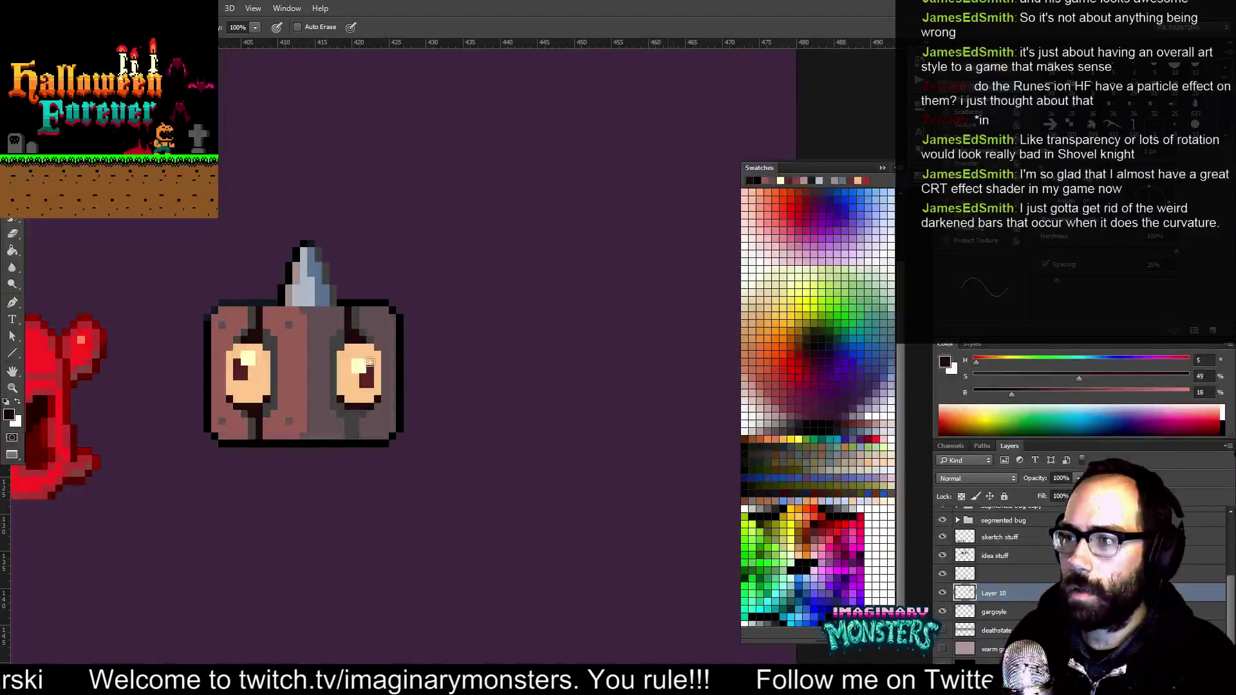
pyautogui.keyDown('alt'); pyautogui.click(359, 431); pyautogui.keyUp('alt')
pyautogui.moveTo(383, 447); pyautogui.dragTo(412, 466)
pyautogui.moveTo(442, 422); pyautogui.dragTo(407, 420)
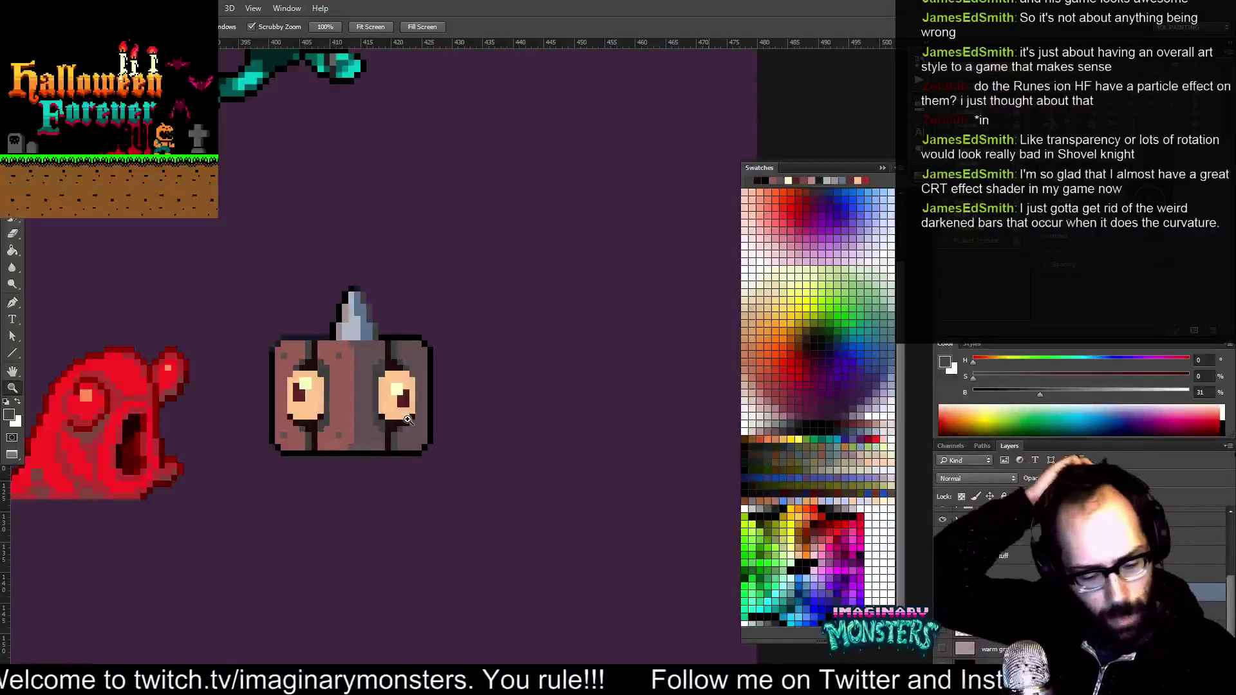
# Pencil a light pinkish-brown (H 7, S 22, B 77) vertical highlight along the block's central edge between the eyes
pyautogui.moveTo(333, 301); pyautogui.dragTo(348, 304)
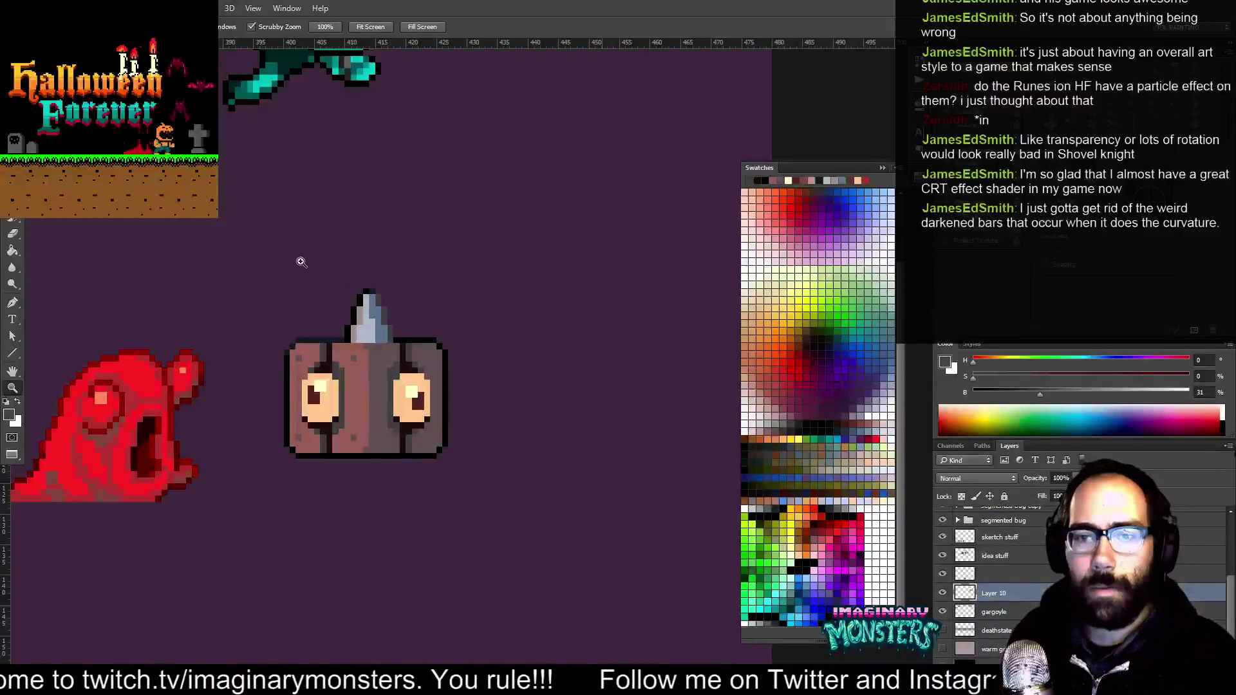
pyautogui.moveTo(376, 367); pyautogui.dragTo(346, 355)
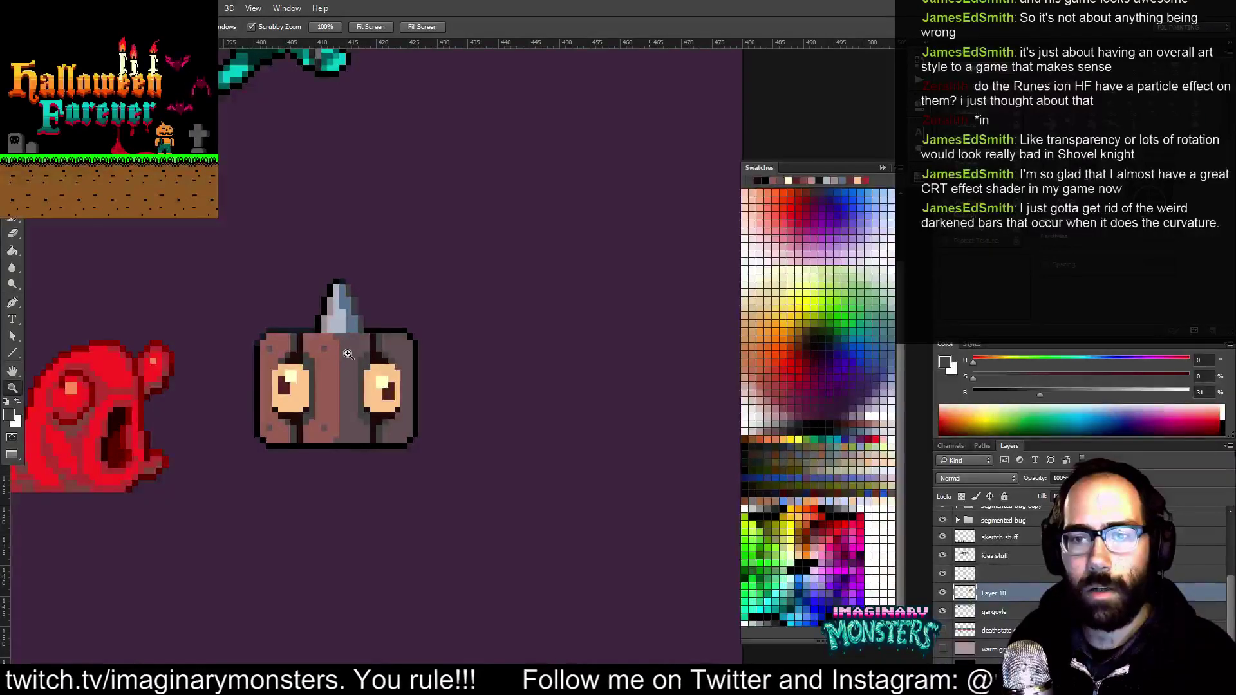
pyautogui.moveTo(357, 361); pyautogui.dragTo(364, 358)
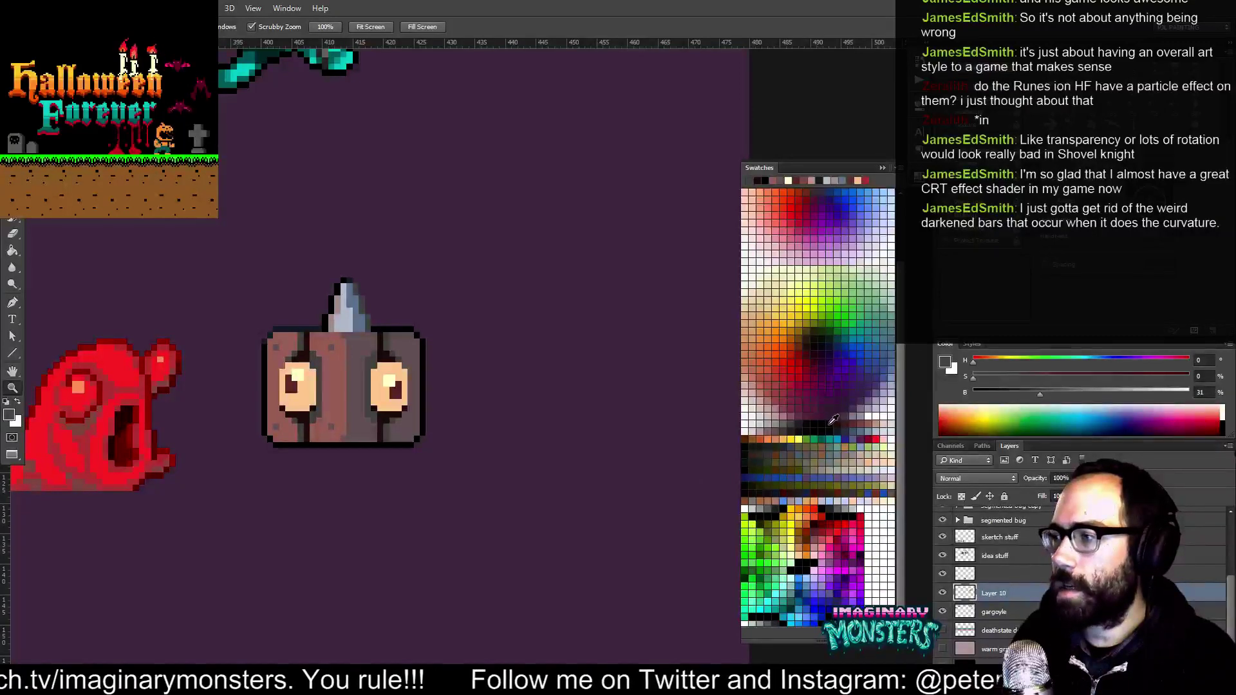
pyautogui.click(343, 354)
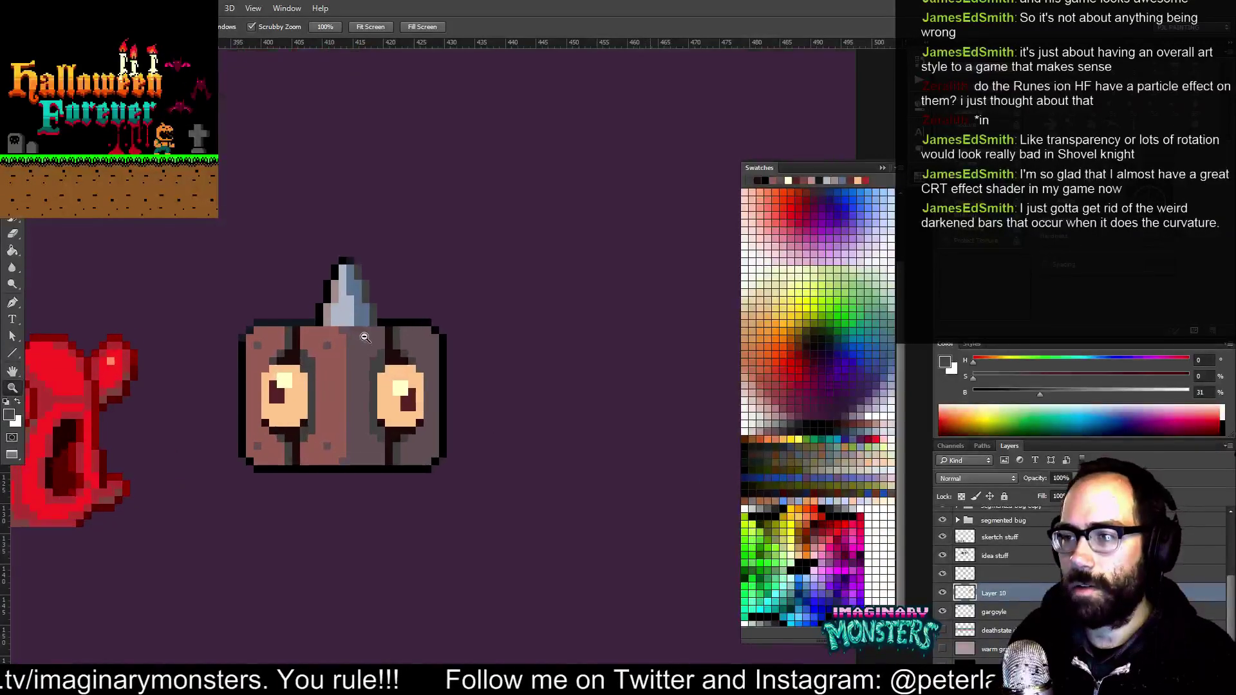
pyautogui.moveTo(378, 366); pyautogui.dragTo(388, 369)
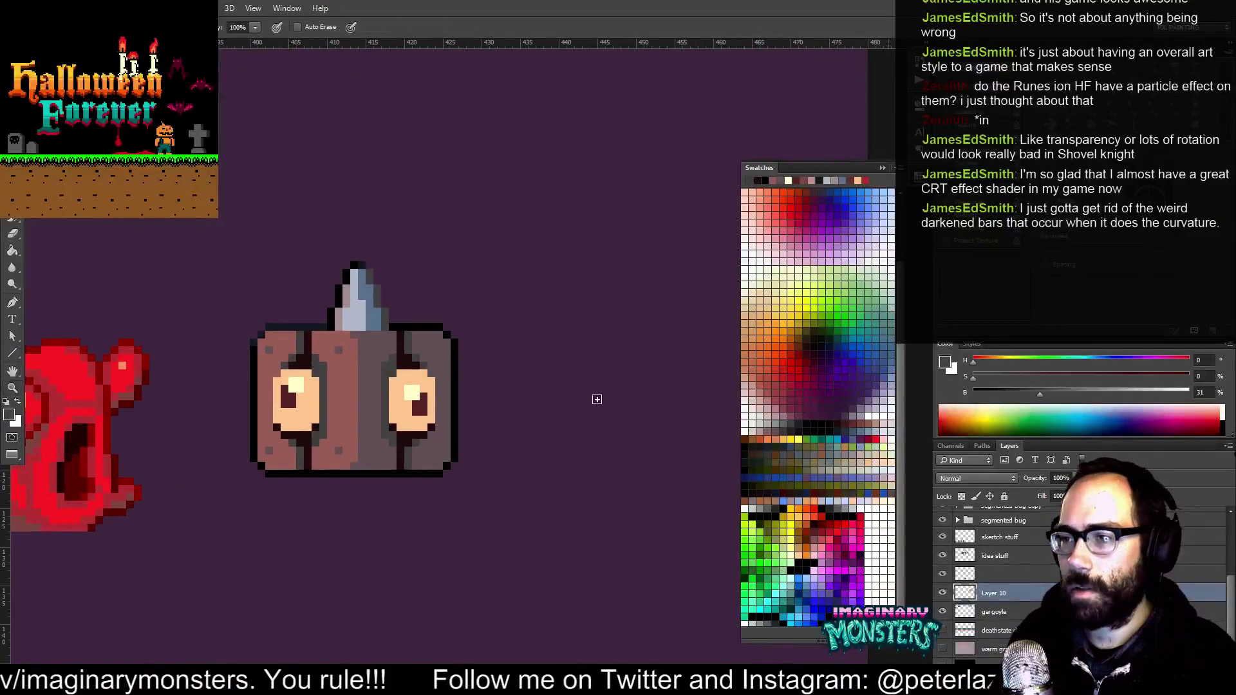
pyautogui.click(874, 425)
pyautogui.moveTo(355, 338)
pyautogui.mouseDown()
pyautogui.moveTo(357, 468)
pyautogui.moveTo(394, 493)
pyautogui.moveTo(412, 467)
pyautogui.moveTo(345, 508)
pyautogui.moveTo(413, 452)
pyautogui.moveTo(466, 435)
pyautogui.moveTo(450, 443)
pyautogui.mouseUp()
# Duplicate the horn below the block and flip the copy vertically
pyautogui.press('m')
pyautogui.moveTo(339, 272)
pyautogui.mouseDown()
pyautogui.moveTo(389, 337)
pyautogui.moveTo(367, 572)
pyautogui.mouseUp()
pyautogui.press('v')
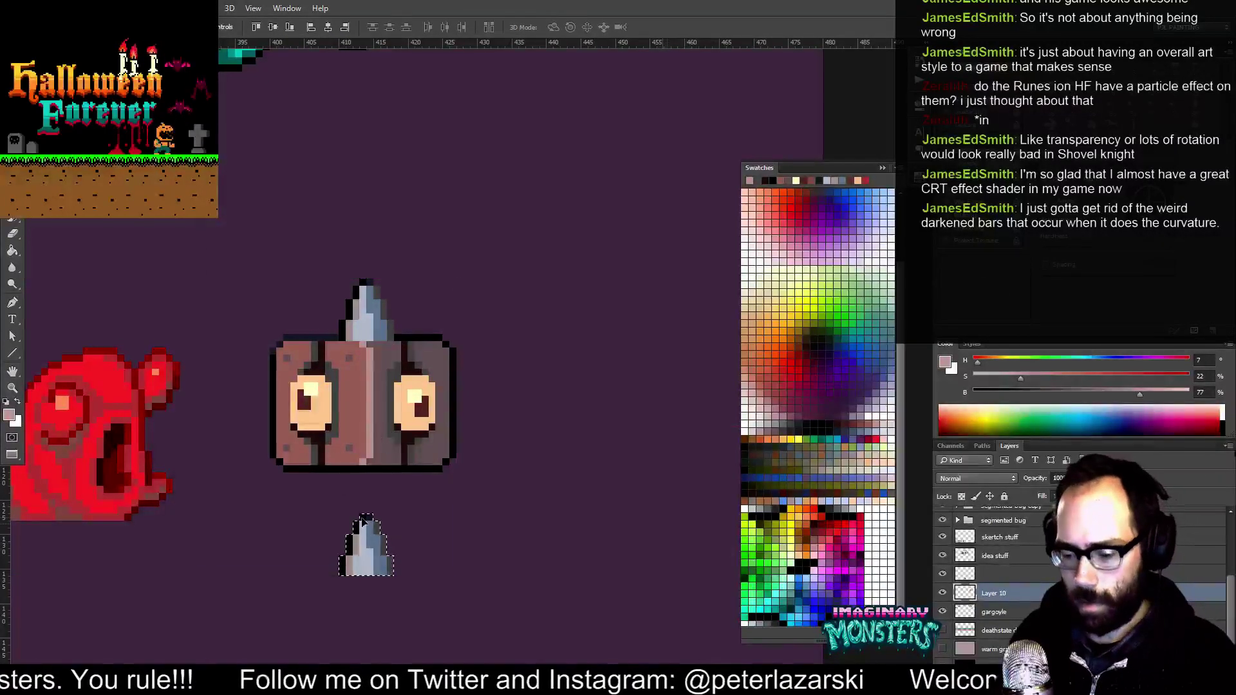
pyautogui.hotkey('ctrl', 't')
pyautogui.rightClick(367, 524)
pyautogui.click(434, 519)
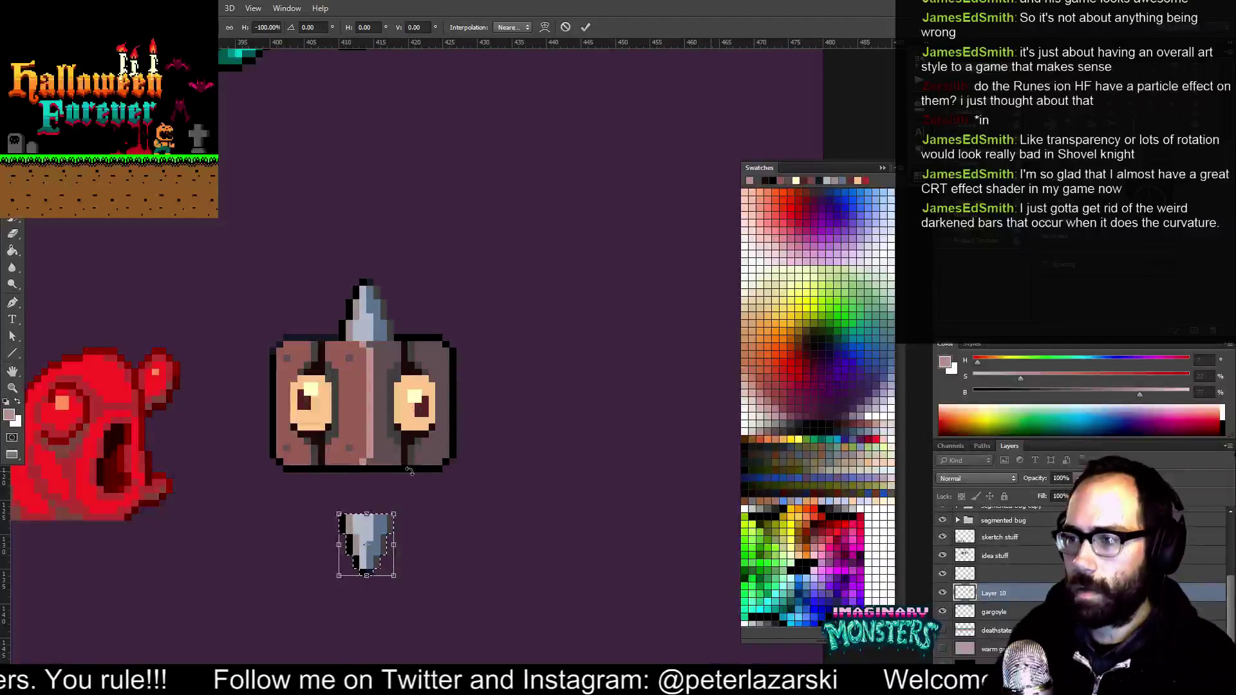
pyautogui.press('Return')
# Nudge the flipped spike up until it attaches to the block's bottom edge
pyautogui.press('Up')
pyautogui.press('Up')
pyautogui.press('Up')
pyautogui.press('Up')
pyautogui.press('Up')
pyautogui.press('Up')
pyautogui.press('Up')
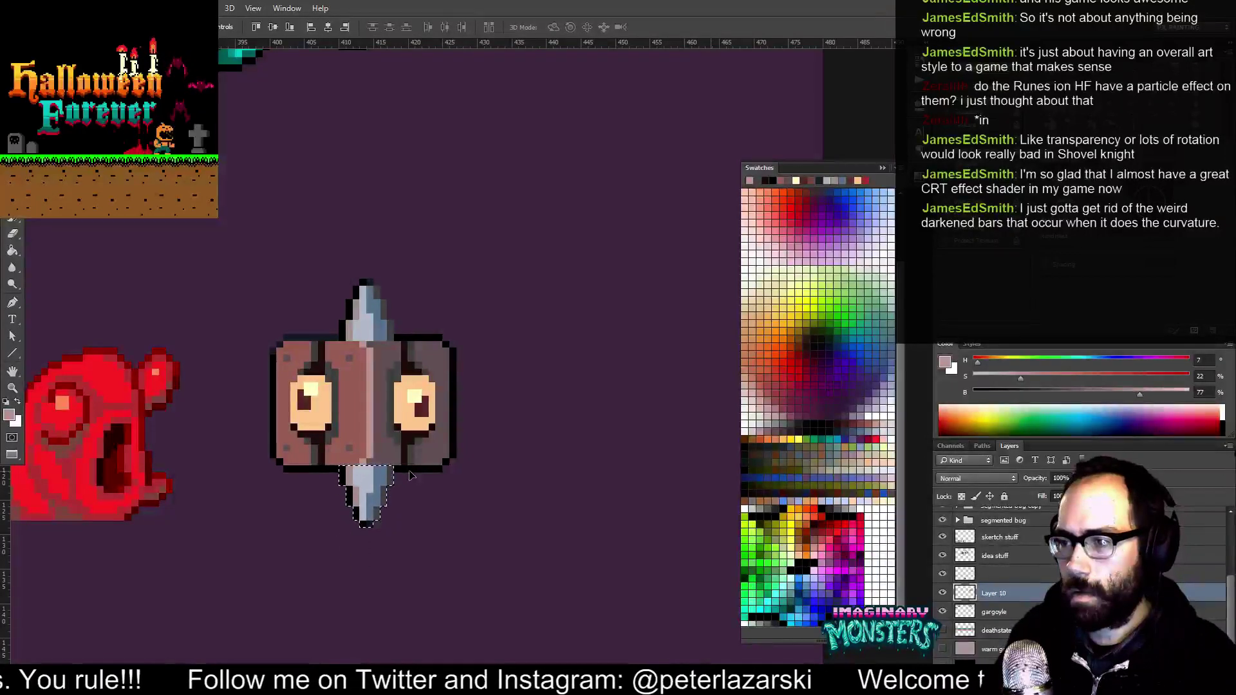
# Duplicate the bottom spike, rotate the copy 90° clockwise, and place it against the block's right side
pyautogui.moveTo(392, 470); pyautogui.dragTo(529, 394)
pyautogui.hotkey('ctrl', 't')
pyautogui.rightClick(492, 395)
pyautogui.click(565, 524)
pyautogui.press('Return')
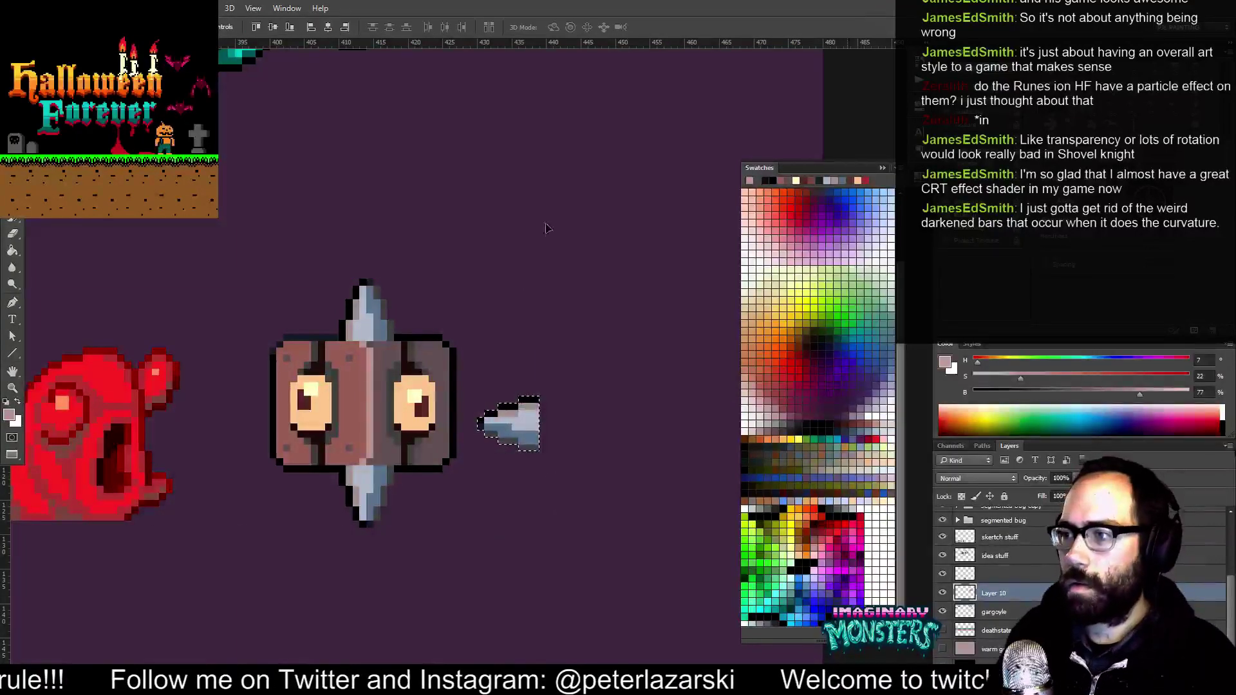
pyautogui.moveTo(514, 434); pyautogui.dragTo(493, 415)
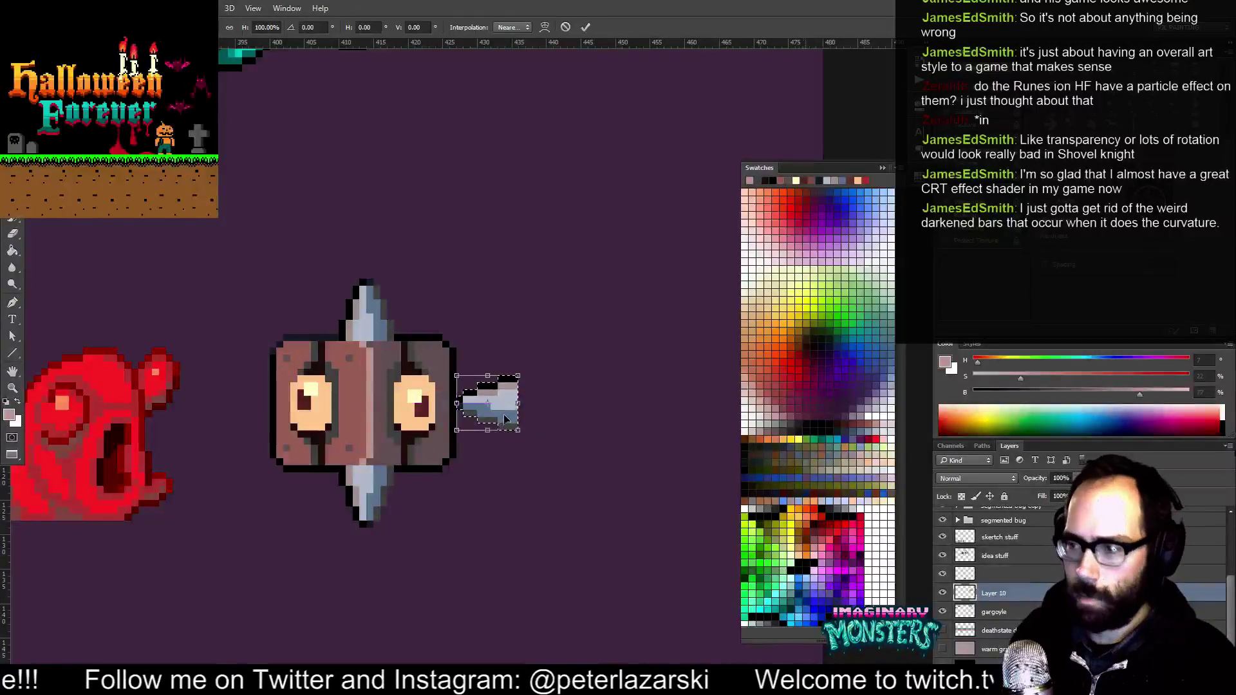
pyautogui.hotkey('ctrl', 't')
pyautogui.rightClick(502, 415)
pyautogui.click(567, 550)
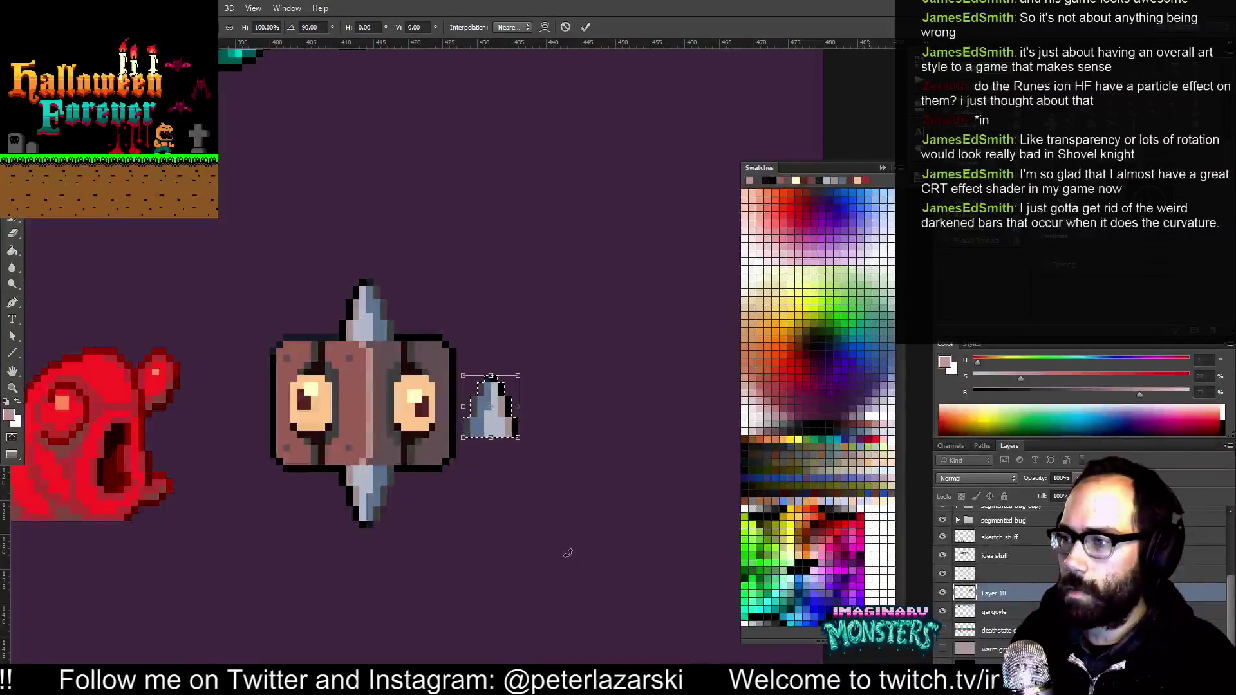
pyautogui.hotkey('ctrl', 'z')
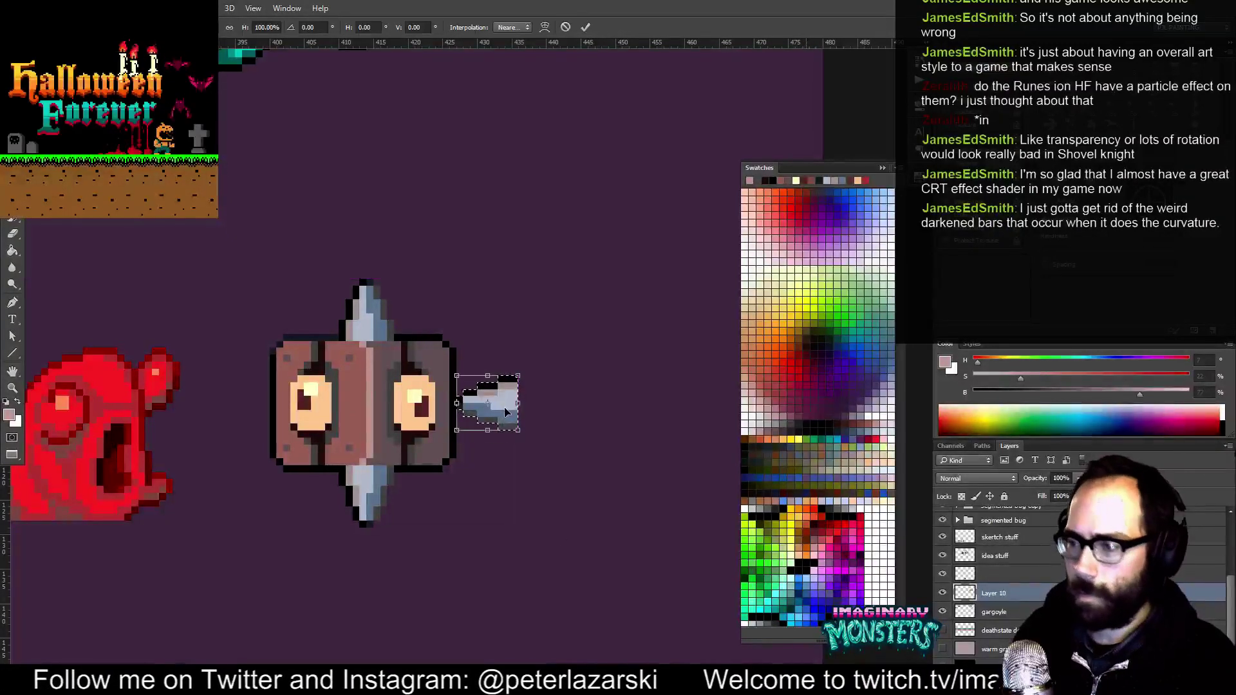
# Rotate the spike beside the block's right edge 180° so its tip points outward
pyautogui.rightClick(496, 391)
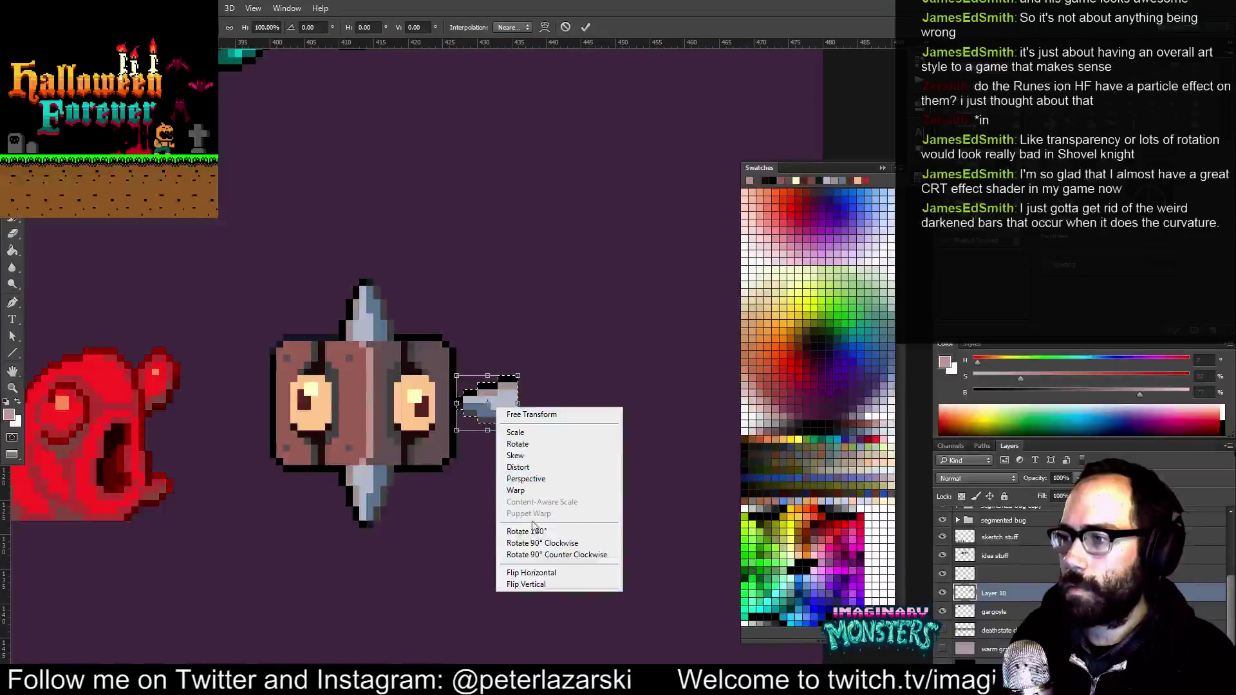
pyautogui.click(534, 573)
pyautogui.press('Return')
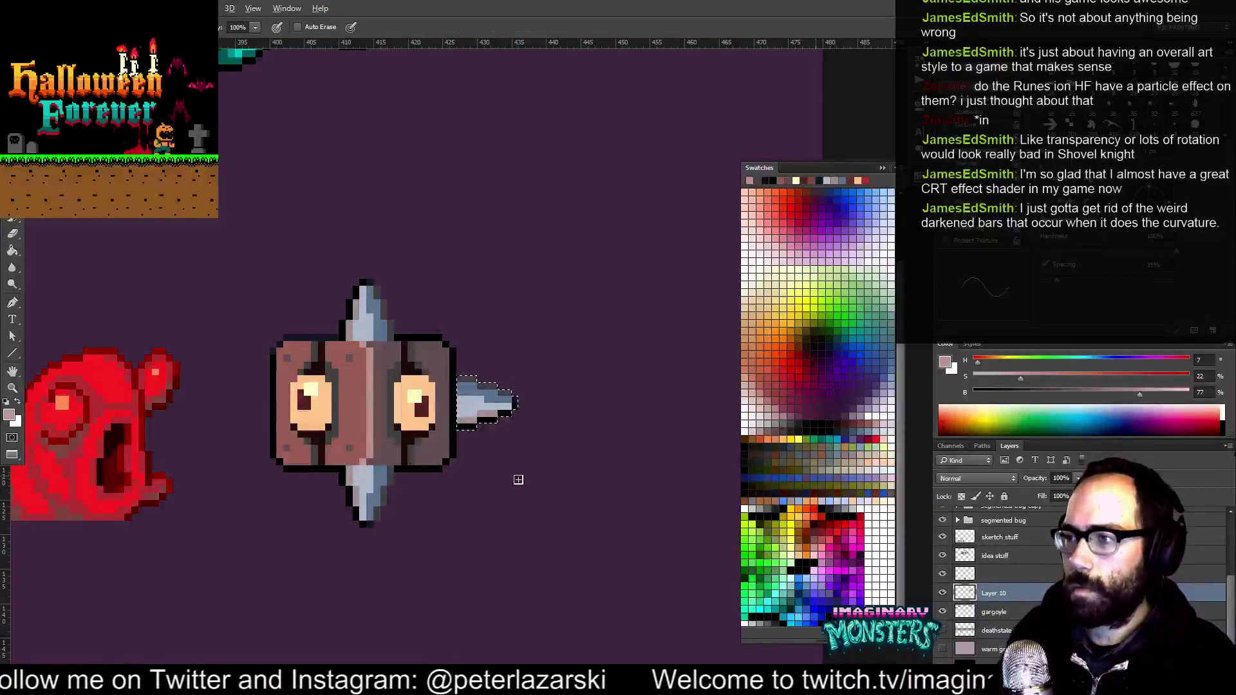
# Duplicate the right-hand spike and shift the copy across to the block's left side
pyautogui.hotkey('ctrl', 'shift', 'Left')
pyautogui.hotkey('ctrl', 'shift', 'Left')
pyautogui.hotkey('ctrl', 'shift', 'Left')
pyautogui.hotkey('ctrl', 'Left')
pyautogui.hotkey('ctrl', 'Left')
pyautogui.hotkey('ctrl', 'Left')
pyautogui.hotkey('ctrl', 'Left')
pyautogui.hotkey('ctrl', 'Left')
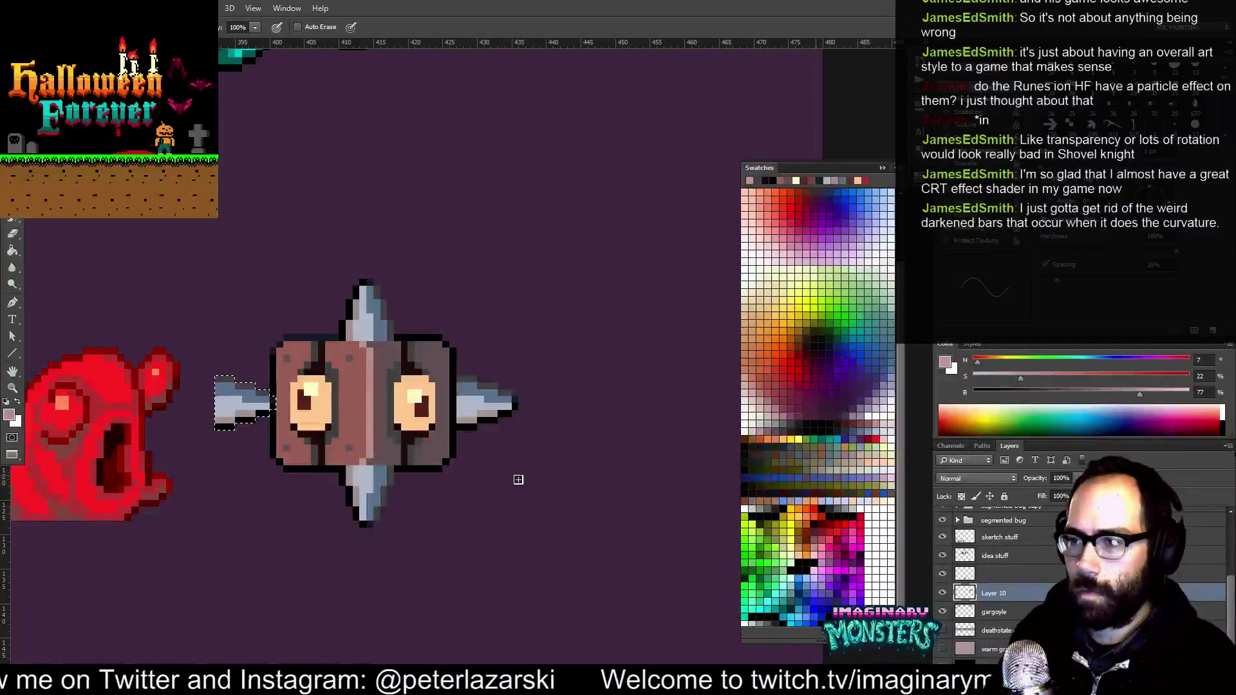
pyautogui.hotkey('ctrl', 'Left')
# Flip the left spike copy horizontally so its tip points outward, and deselect it
pyautogui.hotkey('ctrl', 't')
pyautogui.rightClick(232, 425)
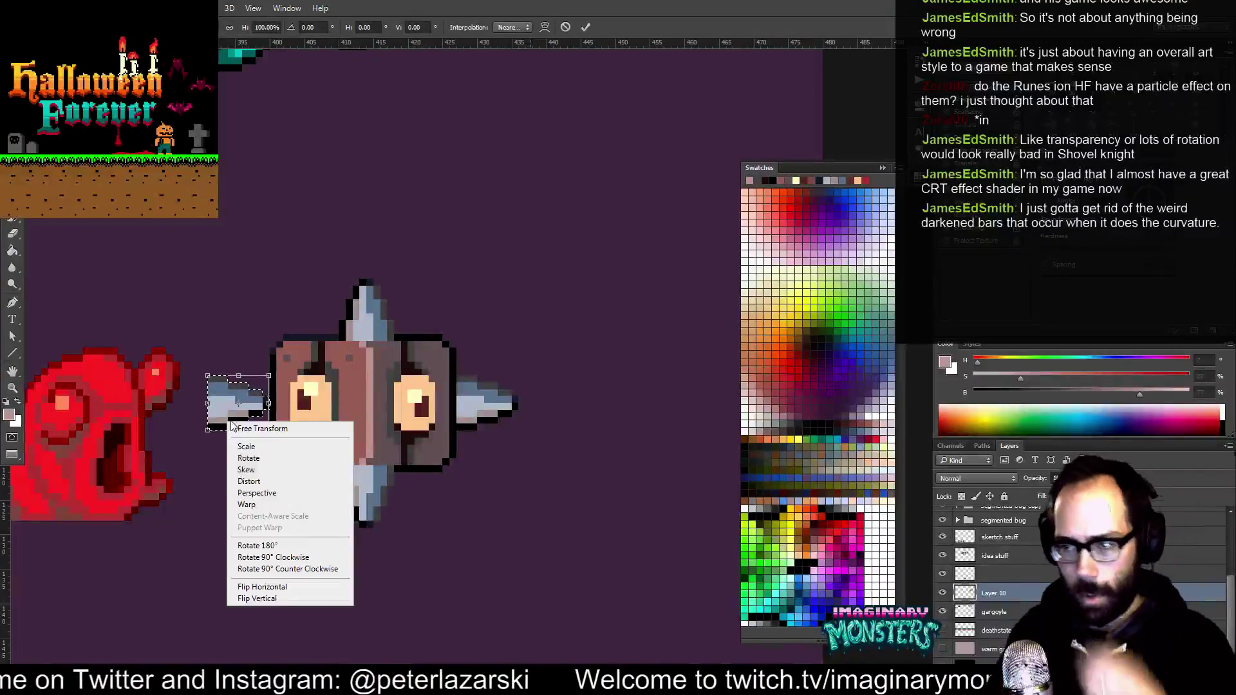
pyautogui.click(271, 587)
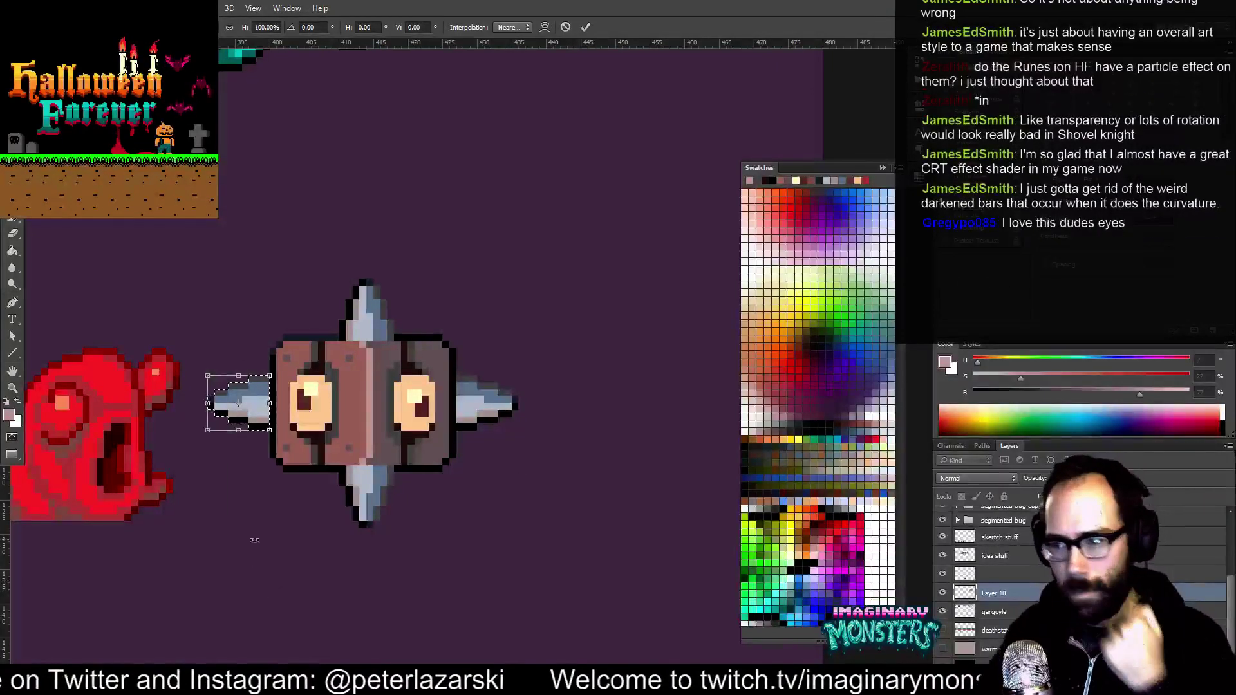
pyautogui.press('Return')
pyautogui.hotkey('ctrl', 'd')
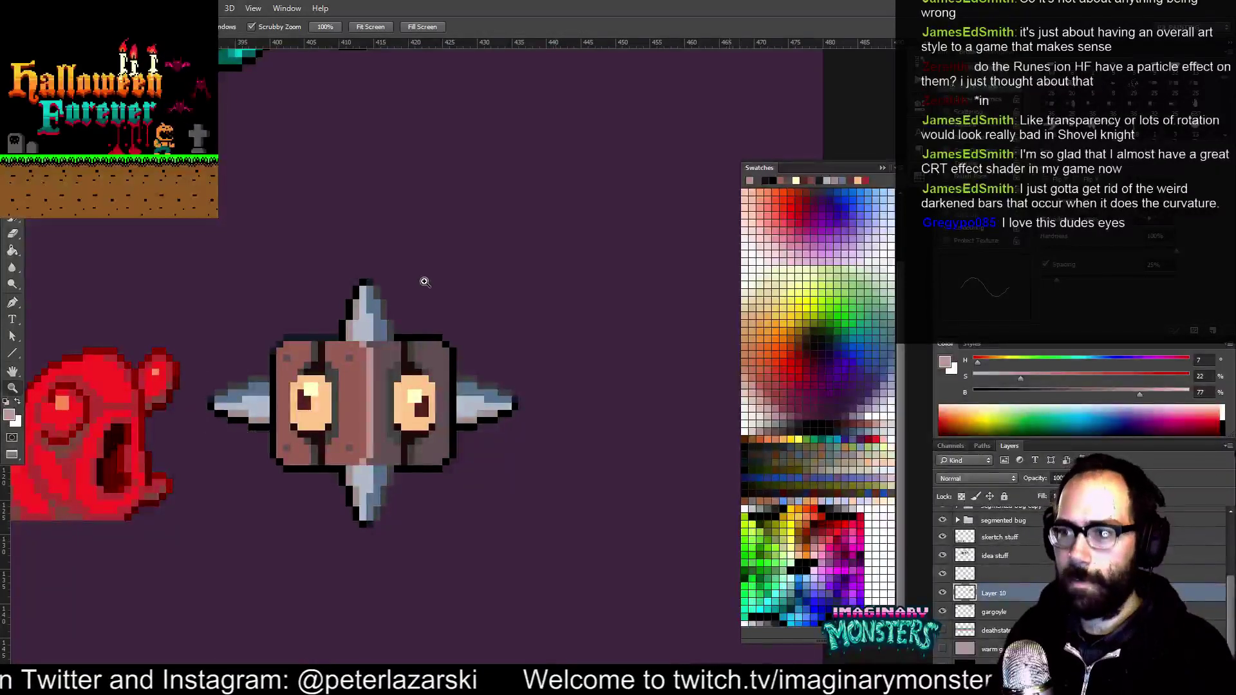
pyautogui.moveTo(432, 368); pyautogui.dragTo(351, 393)
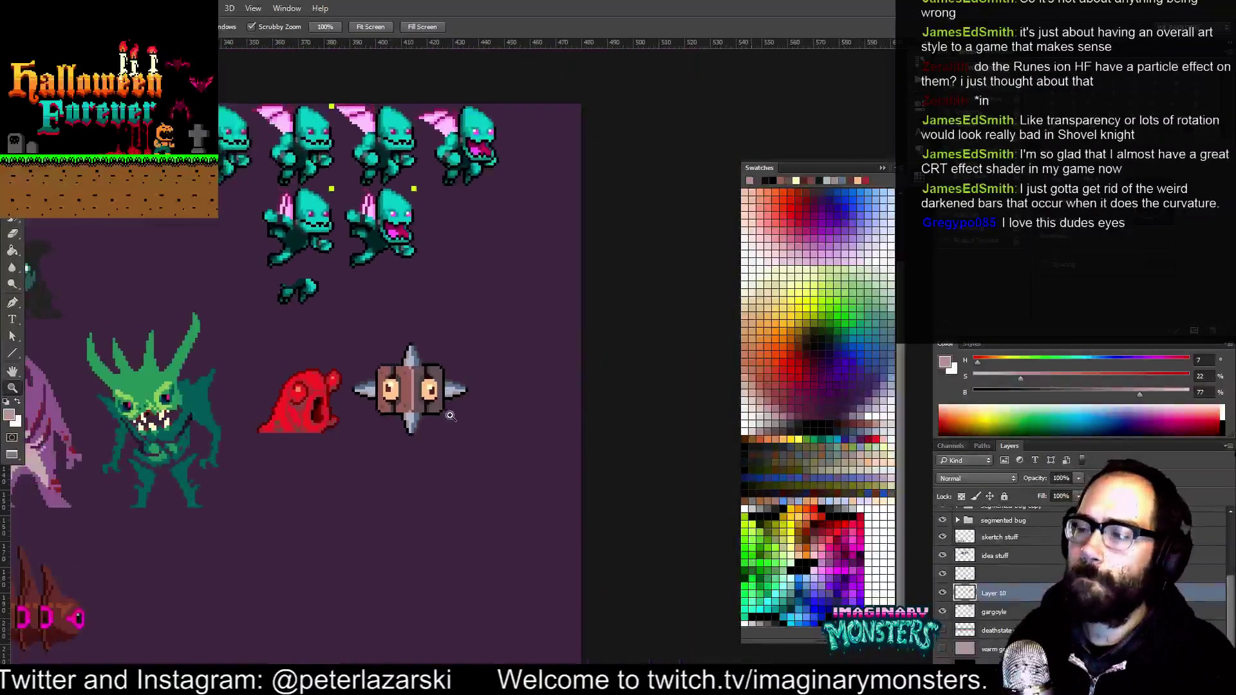
pyautogui.moveTo(429, 406); pyautogui.dragTo(439, 425)
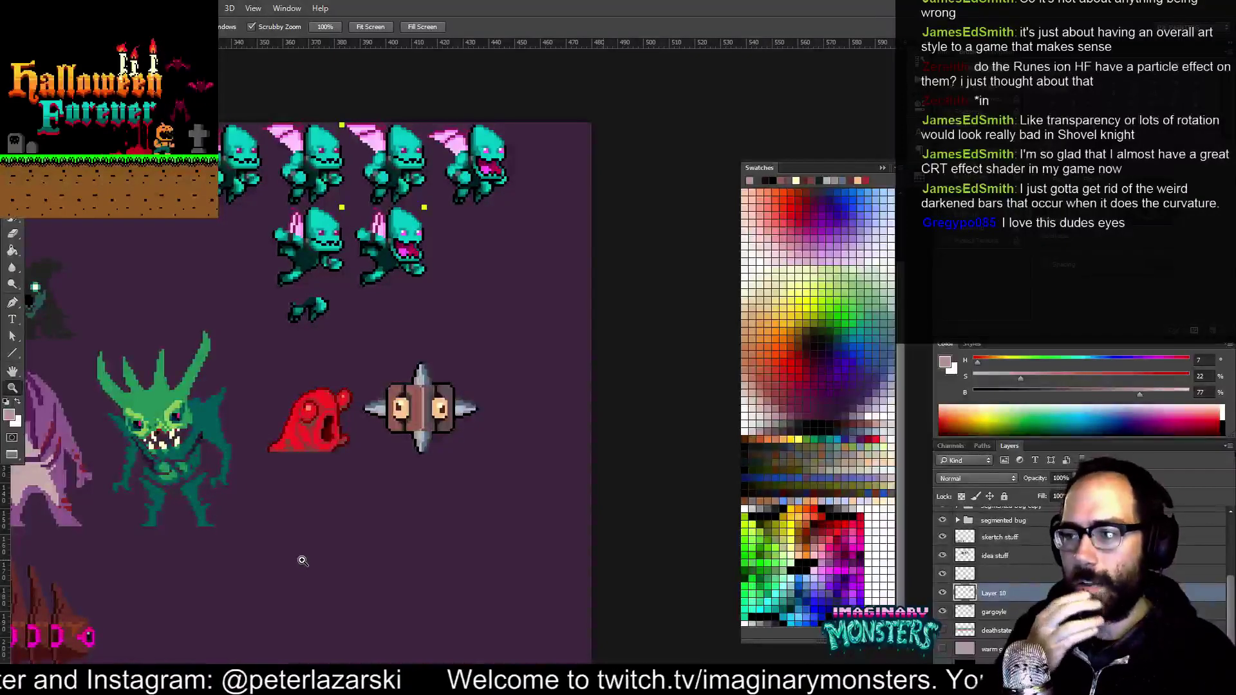
pyautogui.moveTo(301, 560); pyautogui.dragTo(323, 547)
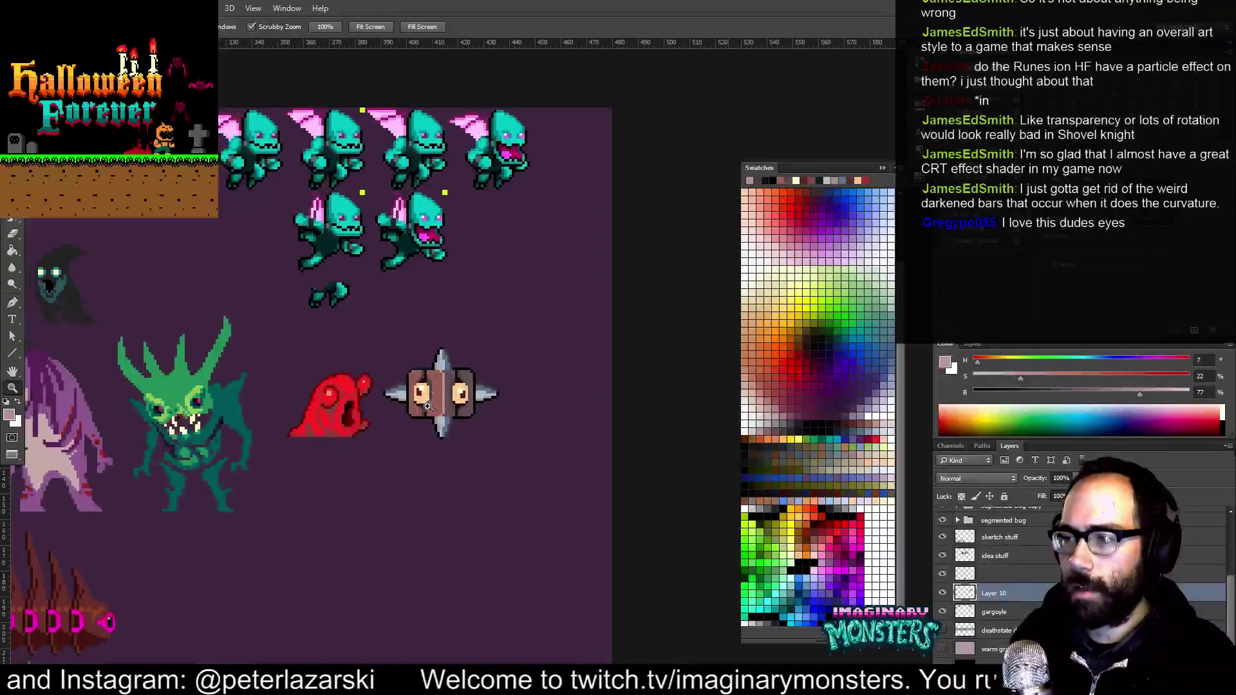
# Draw a short wavy stroke below the slug and block in the block's peach eye colour, and show the grid
pyautogui.moveTo(428, 408); pyautogui.dragTo(470, 401)
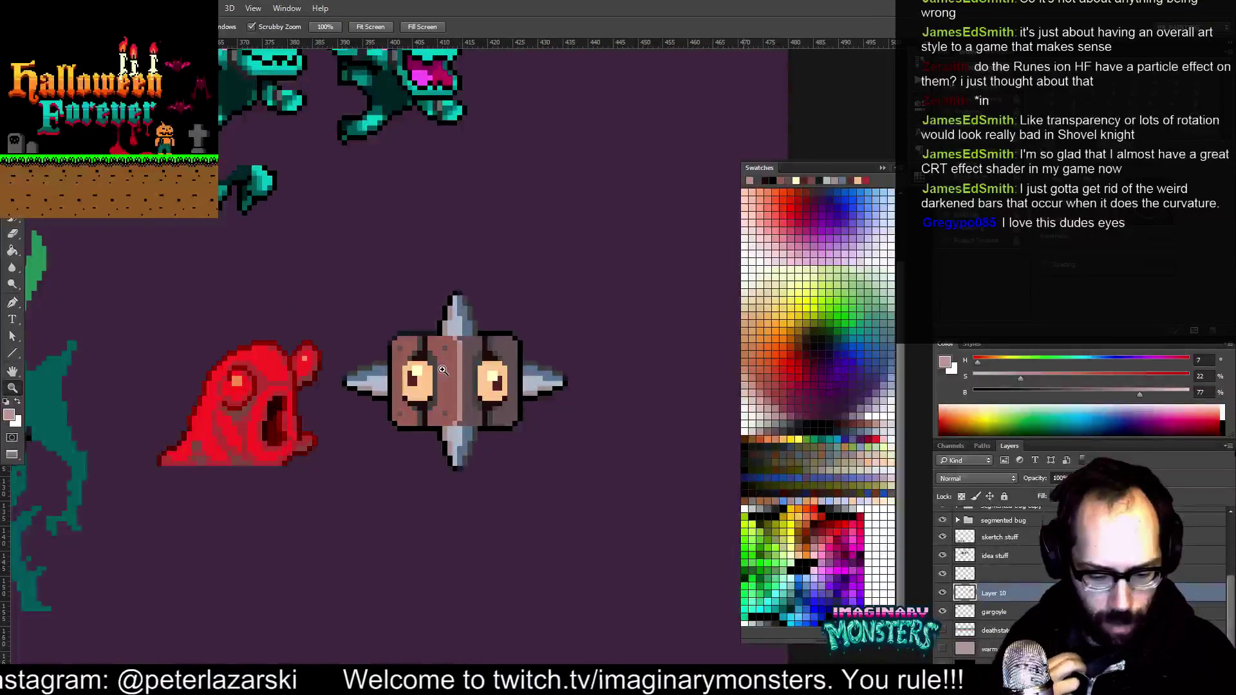
pyautogui.moveTo(365, 446)
pyautogui.mouseDown()
pyautogui.moveTo(430, 395)
pyautogui.moveTo(386, 405)
pyautogui.moveTo(486, 345)
pyautogui.mouseUp()
pyautogui.press('b')
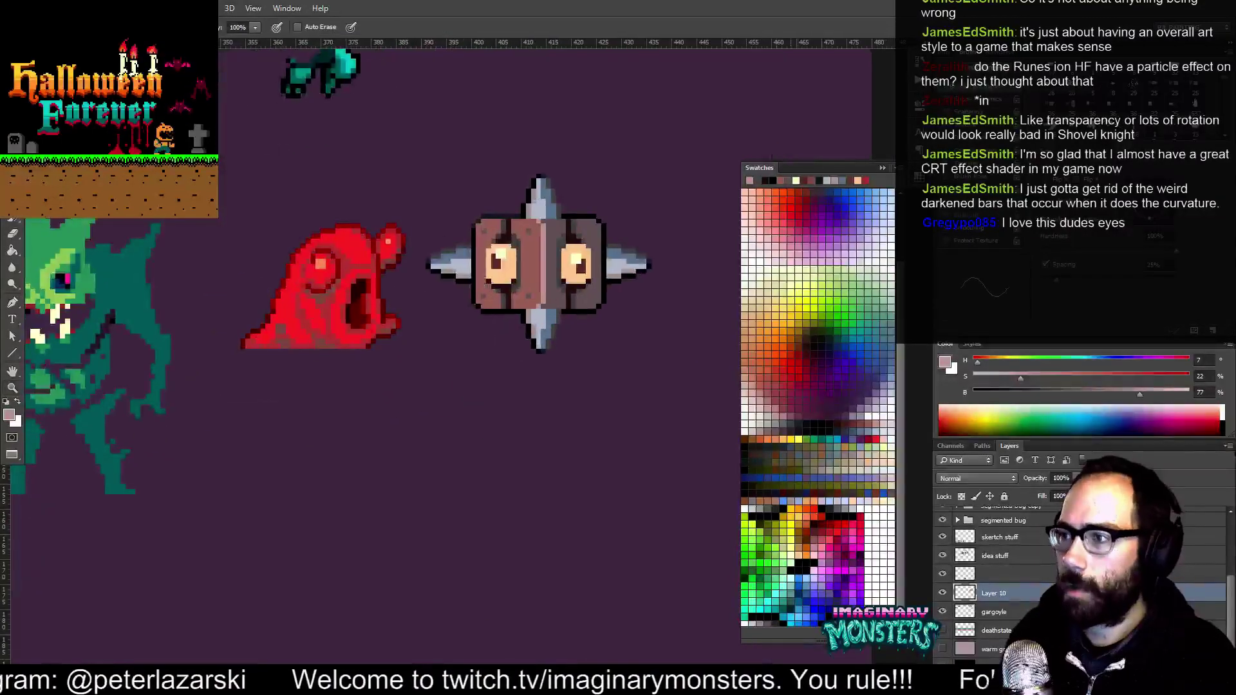
pyautogui.keyDown('alt'); pyautogui.click(506, 270); pyautogui.keyUp('alt')
pyautogui.moveTo(393, 409)
pyautogui.mouseDown()
pyautogui.moveTo(423, 340)
pyautogui.moveTo(480, 334)
pyautogui.moveTo(465, 352)
pyautogui.mouseUp()
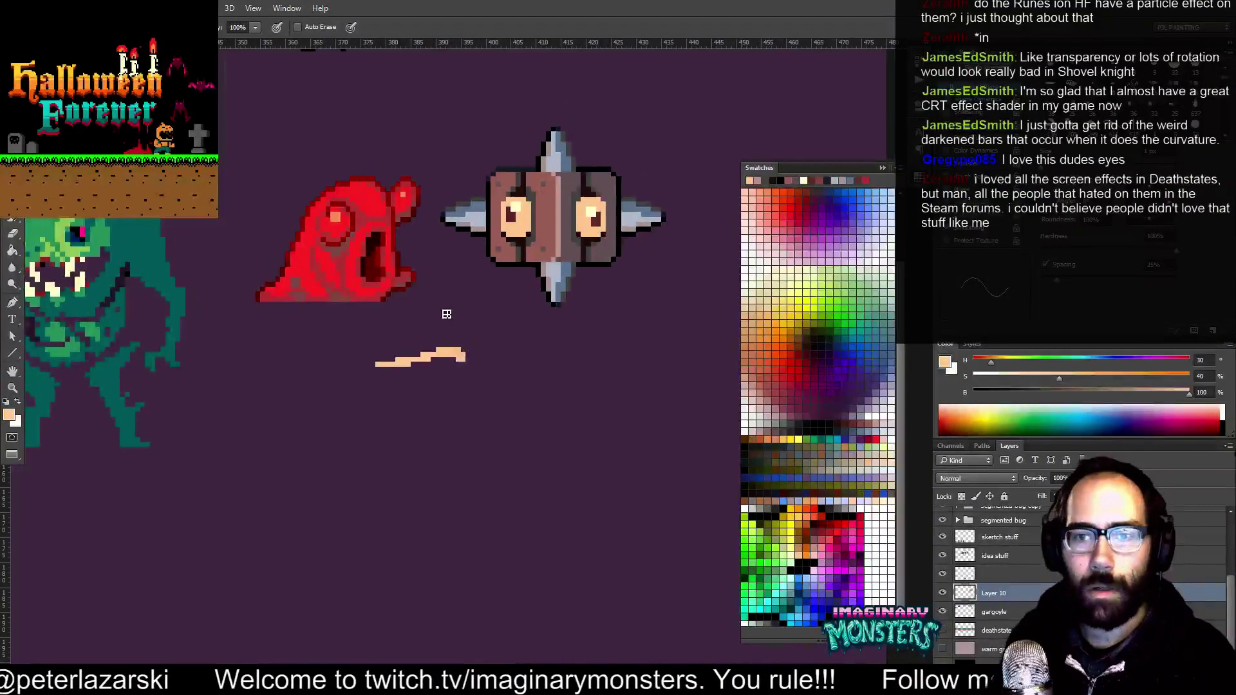
pyautogui.hotkey('ctrl', "'")
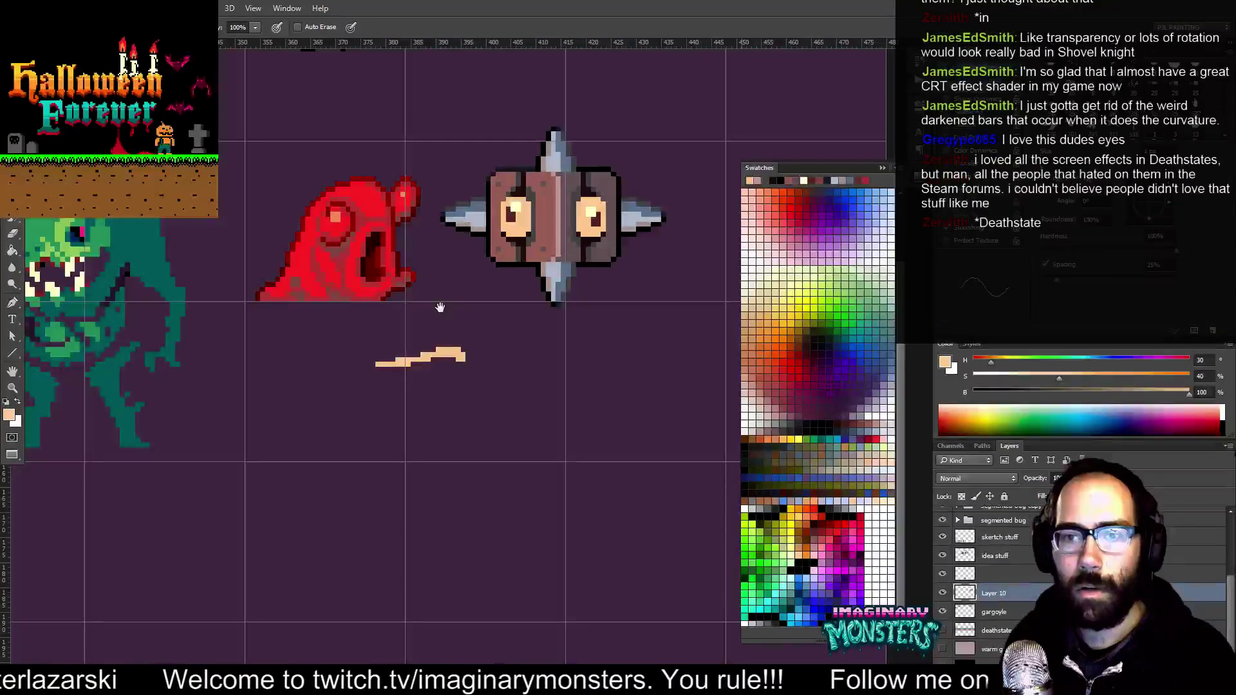
pyautogui.moveTo(461, 439); pyautogui.dragTo(441, 416)
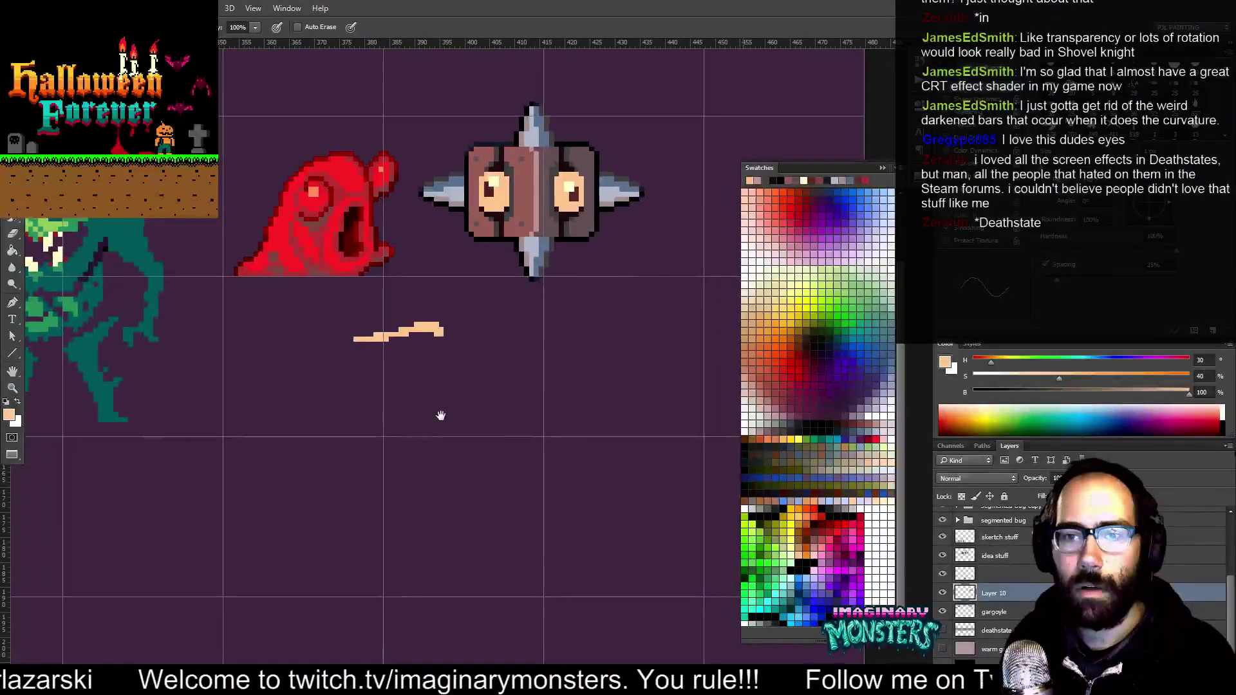
# Select the peach stroke and shift it right into the grid cell beneath the spiked block
pyautogui.press('z')
pyautogui.press('m')
pyautogui.moveTo(407, 348); pyautogui.dragTo(477, 390)
pyautogui.press('v')
pyautogui.moveTo(432, 326); pyautogui.dragTo(494, 315)
pyautogui.keyDown('ctrl'); pyautogui.click(512, 341); pyautogui.keyUp('ctrl')
# Complete the stroke into a closed head outline with a notch at the lower right, and fill it with peach
pyautogui.moveTo(495, 345)
pyautogui.mouseDown()
pyautogui.moveTo(465, 304)
pyautogui.moveTo(471, 340)
pyautogui.mouseUp()
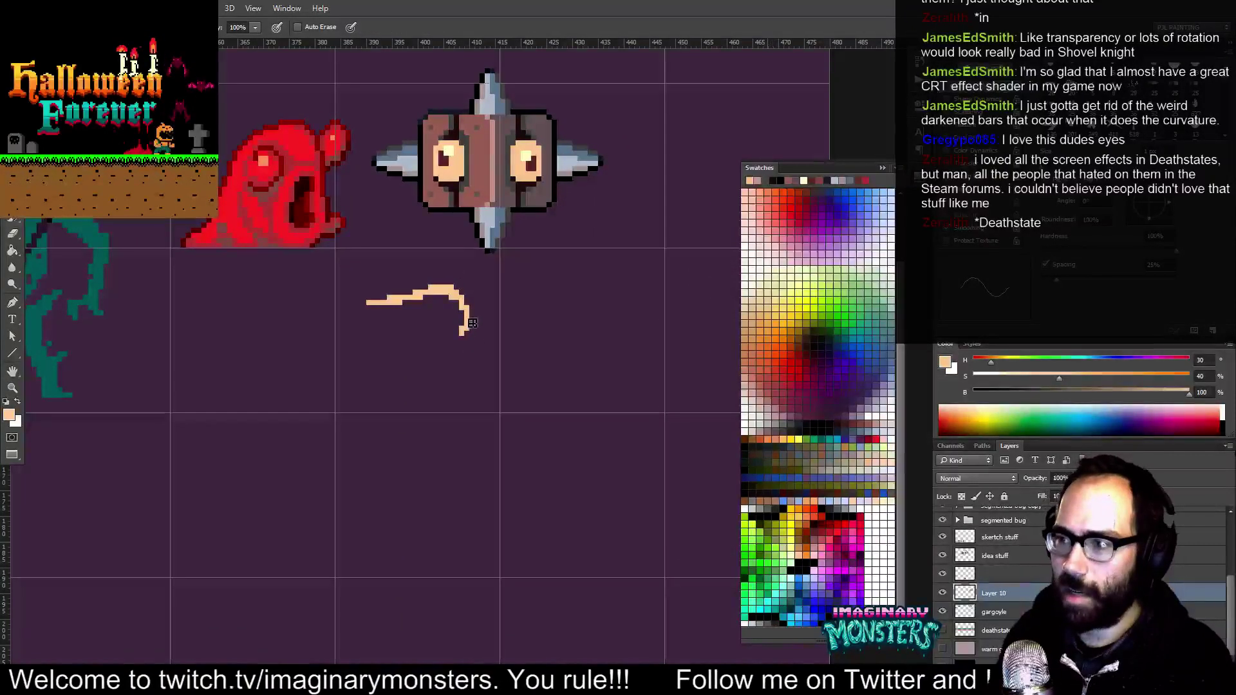
pyautogui.moveTo(464, 378)
pyautogui.mouseDown()
pyautogui.moveTo(453, 385)
pyautogui.moveTo(447, 363)
pyautogui.moveTo(425, 377)
pyautogui.moveTo(432, 398)
pyautogui.moveTo(406, 400)
pyautogui.moveTo(381, 386)
pyautogui.mouseUp()
pyautogui.moveTo(391, 300); pyautogui.dragTo(385, 374)
pyautogui.moveTo(389, 307)
pyautogui.mouseDown()
pyautogui.moveTo(388, 369)
pyautogui.moveTo(396, 347)
pyautogui.moveTo(384, 328)
pyautogui.moveTo(377, 374)
pyautogui.mouseUp()
pyautogui.press('e')
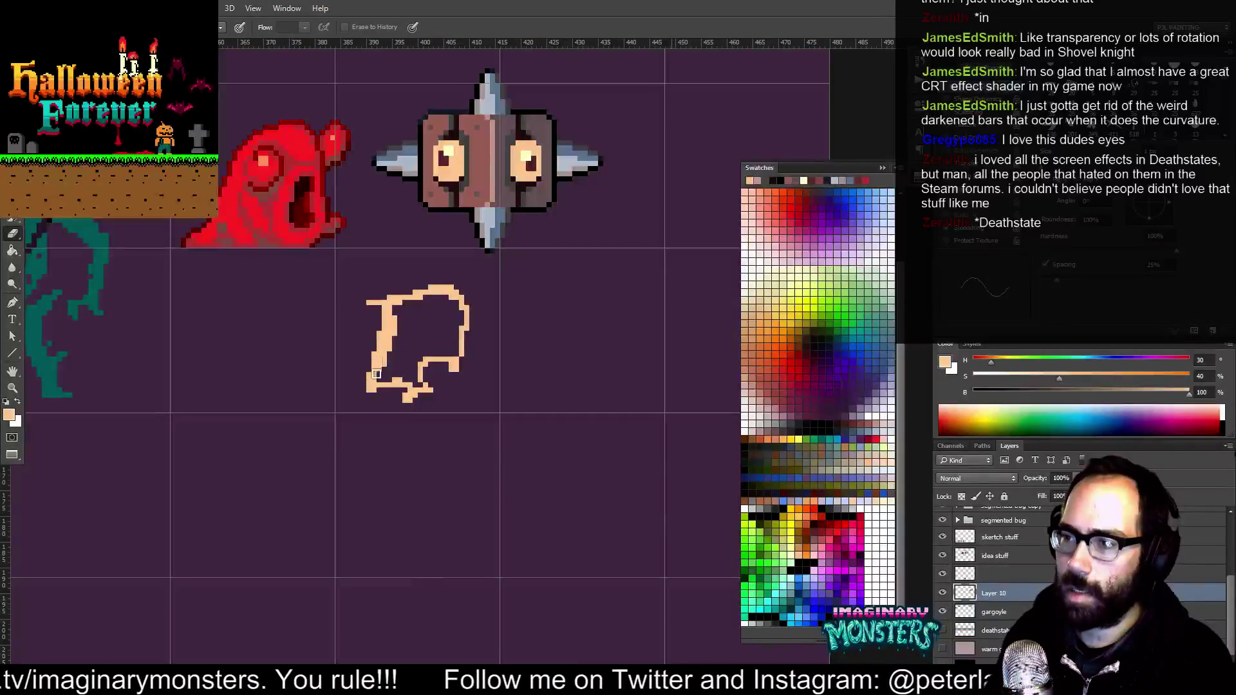
pyautogui.press('g')
pyautogui.click(426, 342)
pyautogui.press('b')
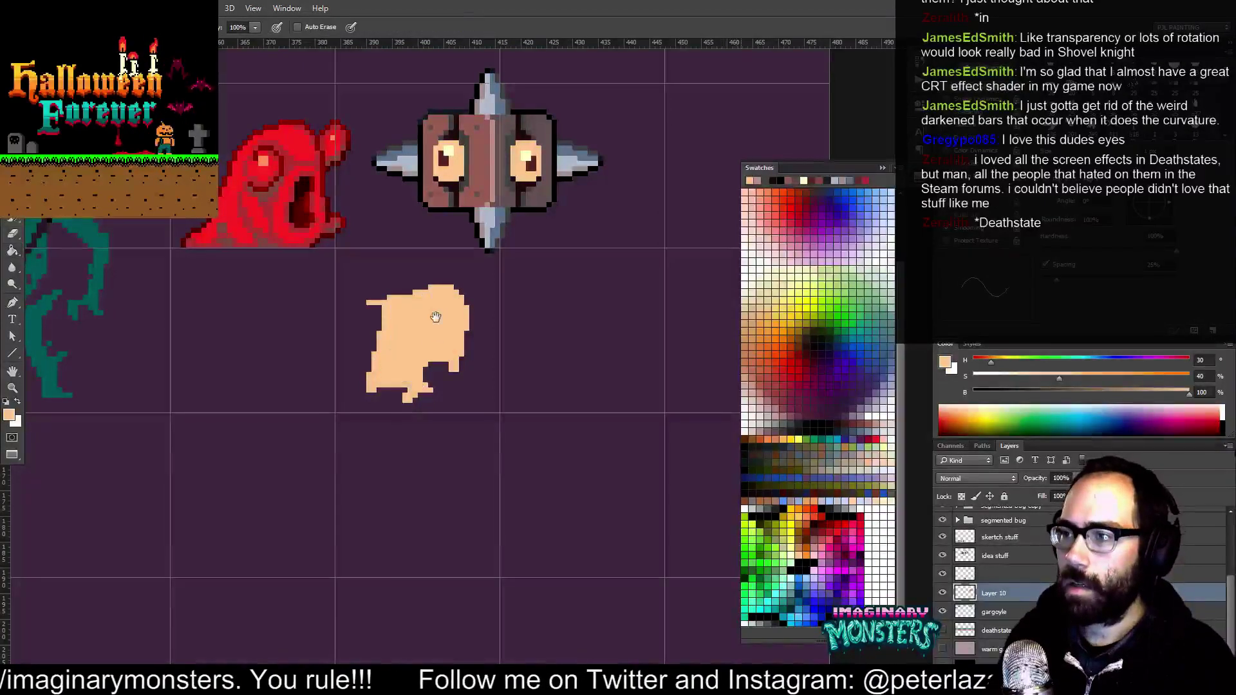
# Draw a small detached peach piece just below the notch in the head's lower right edge
pyautogui.moveTo(432, 270); pyautogui.dragTo(422, 297)
pyautogui.press('l')
pyautogui.click(424, 374)
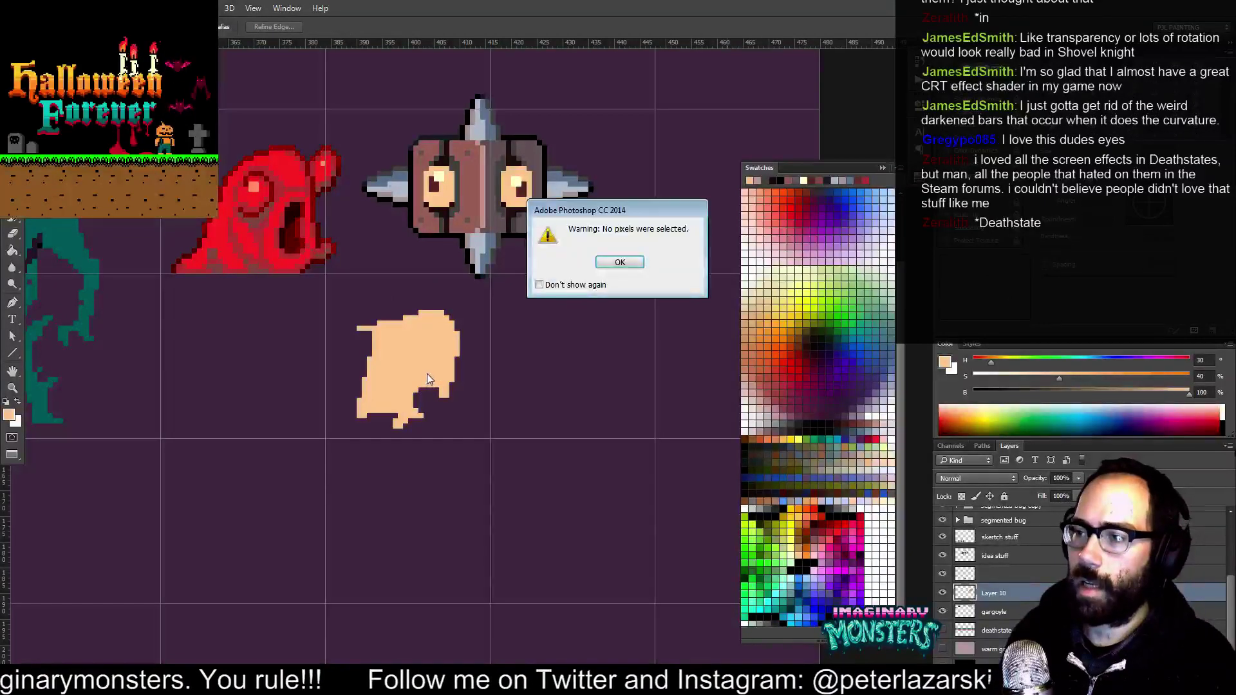
pyautogui.press('Return')
pyautogui.press('b')
pyautogui.moveTo(437, 431); pyautogui.dragTo(444, 433)
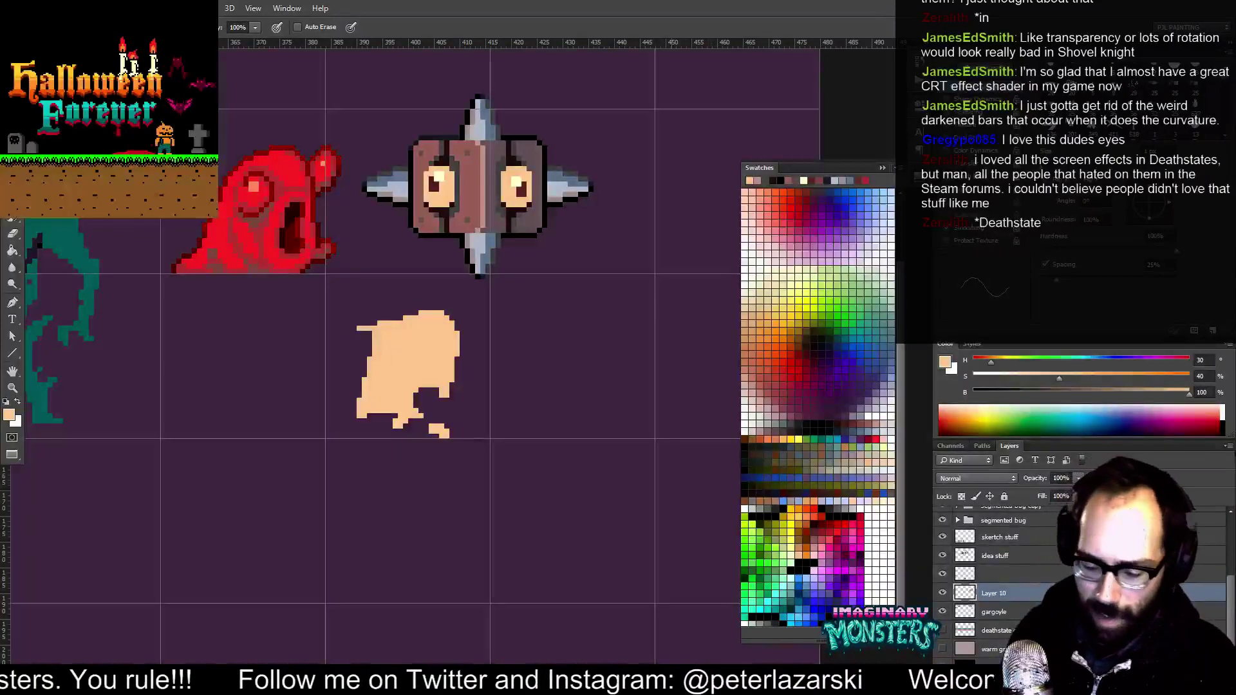
# Lasso the upper half of the peach head, raise it a few pixels, and deselect it
pyautogui.press('l')
pyautogui.moveTo(334, 327)
pyautogui.mouseDown()
pyautogui.moveTo(467, 306)
pyautogui.moveTo(465, 353)
pyautogui.moveTo(386, 367)
pyautogui.moveTo(353, 358)
pyautogui.mouseUp()
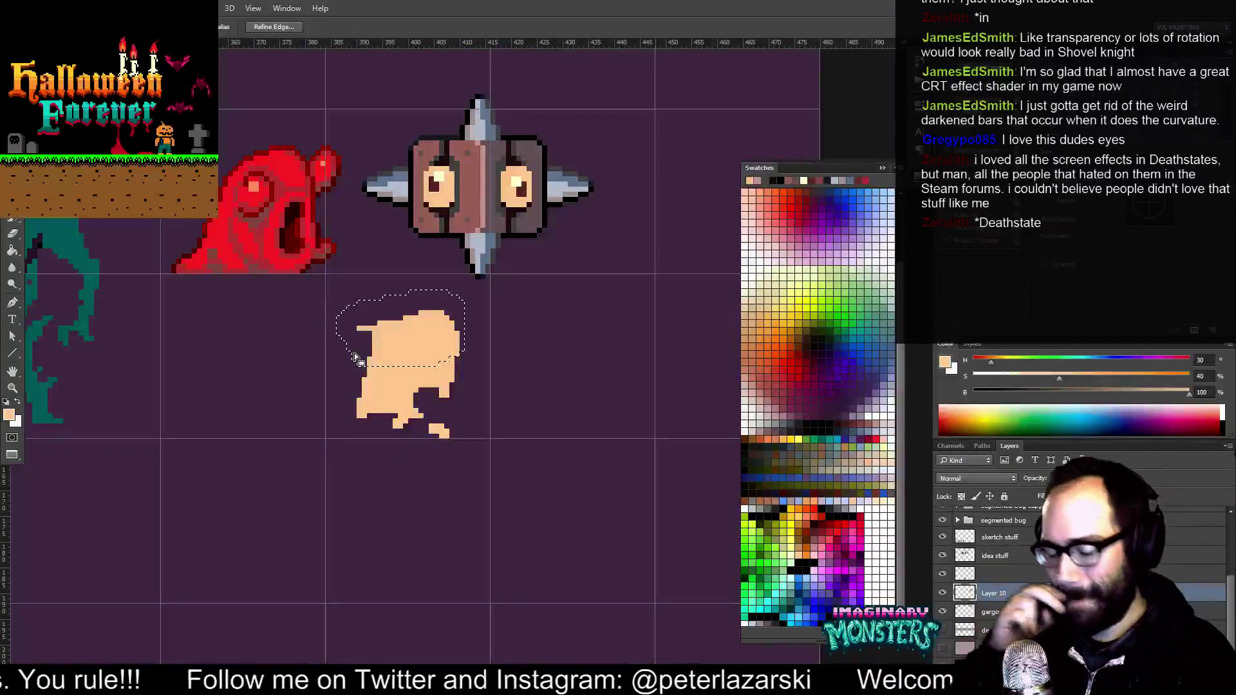
pyautogui.press('v')
pyautogui.press('Up')
pyautogui.press('Up')
pyautogui.press('Right')
pyautogui.press('Up')
pyautogui.press('Up')
pyautogui.press('Left')
pyautogui.press('Up')
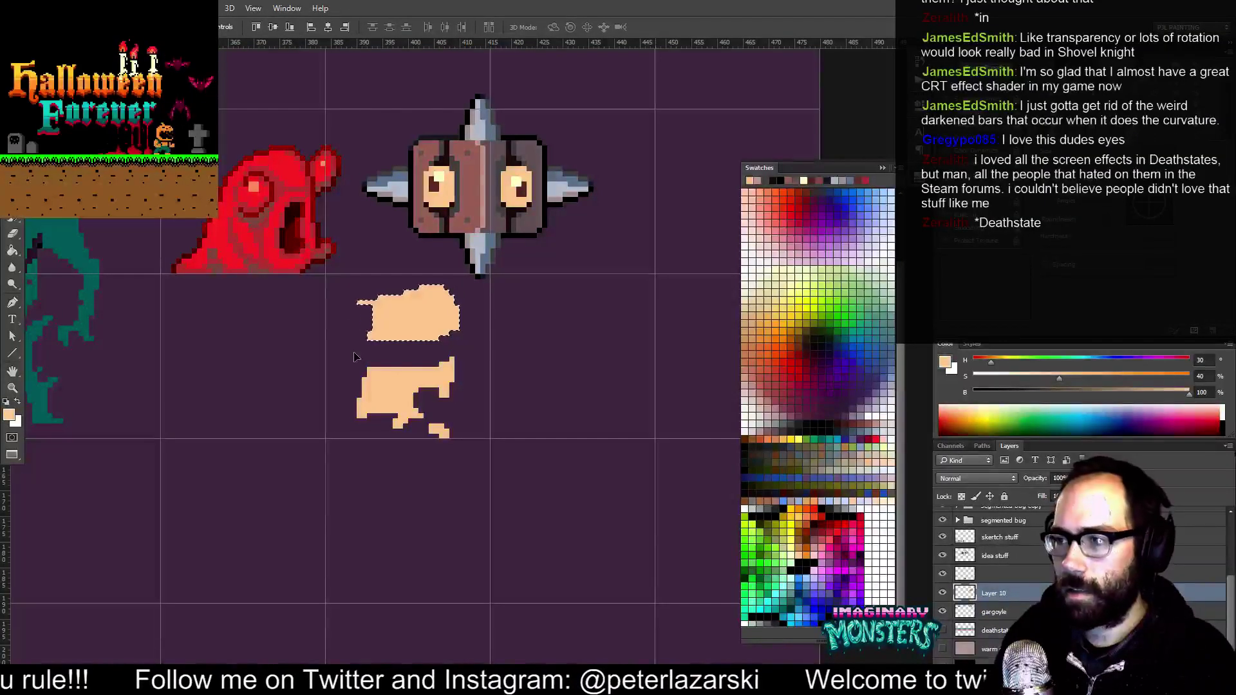
pyautogui.hotkey('ctrl', 'd')
# Fill the gap between the raised upper half and the lower half of the head with peach
pyautogui.press('b')
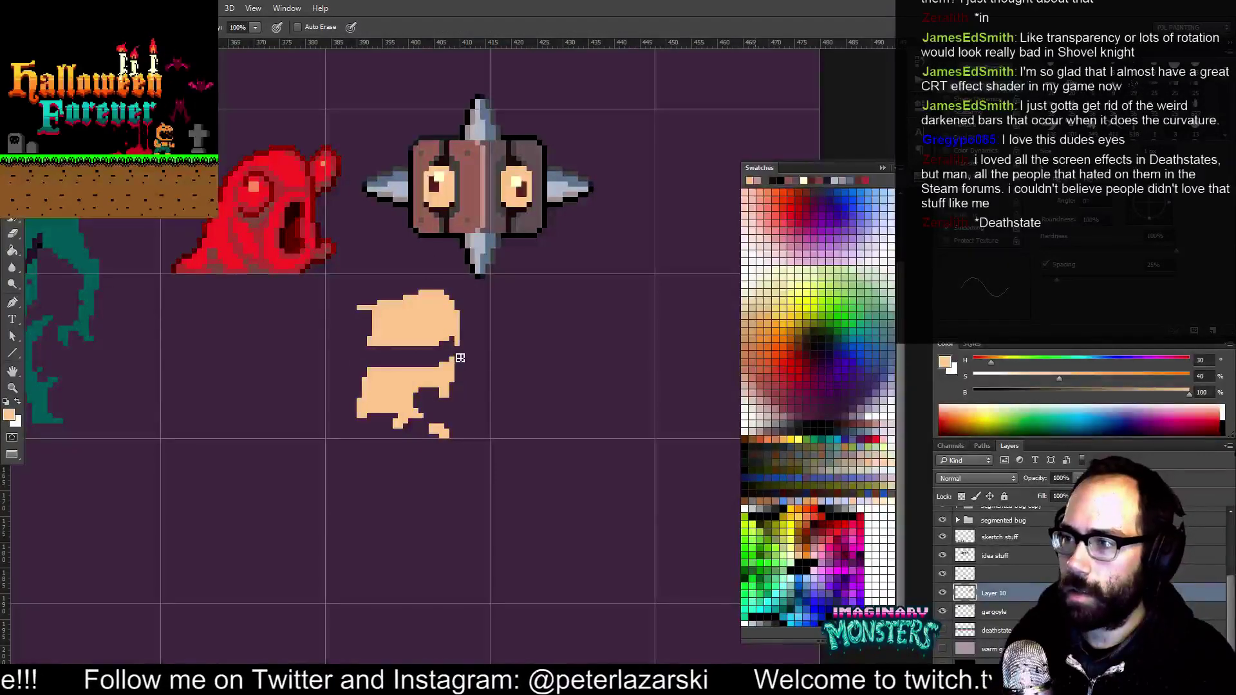
pyautogui.moveTo(446, 347)
pyautogui.mouseDown()
pyautogui.moveTo(386, 356)
pyautogui.moveTo(374, 371)
pyautogui.moveTo(427, 358)
pyautogui.mouseUp()
pyautogui.click(405, 361)
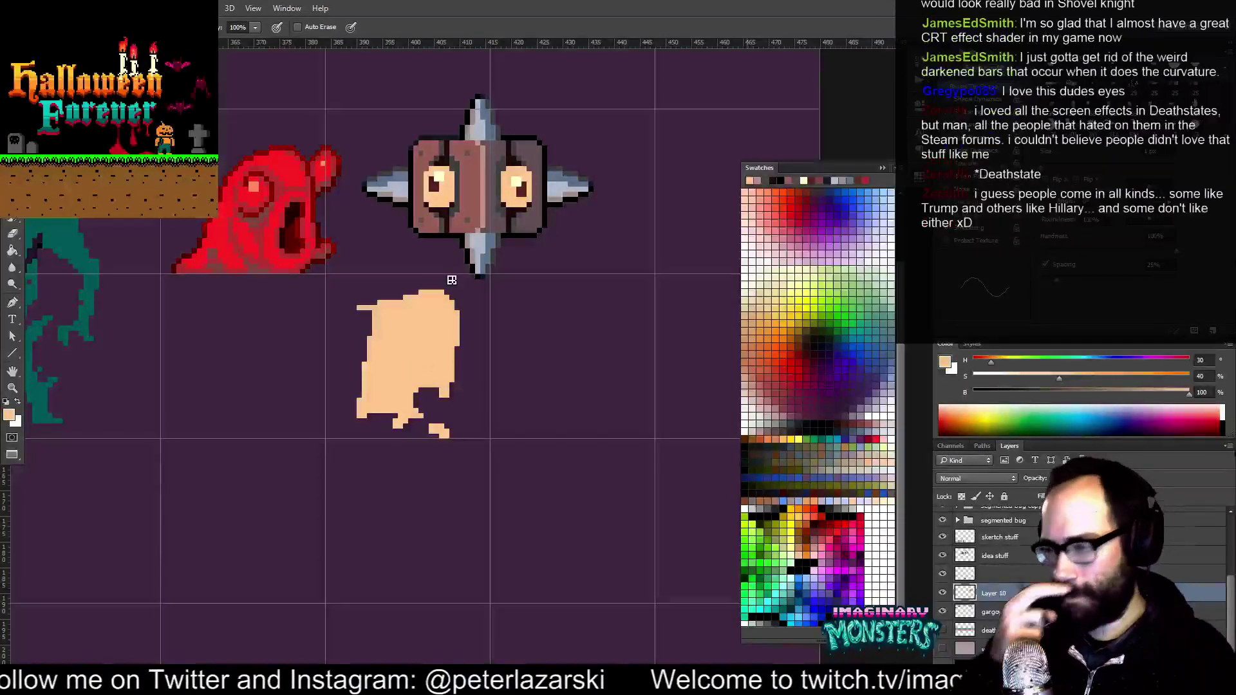
# Draw pale yellow hair along the head's top and right edge with an overhanging left lock, and fill the top section
pyautogui.click(796, 546)
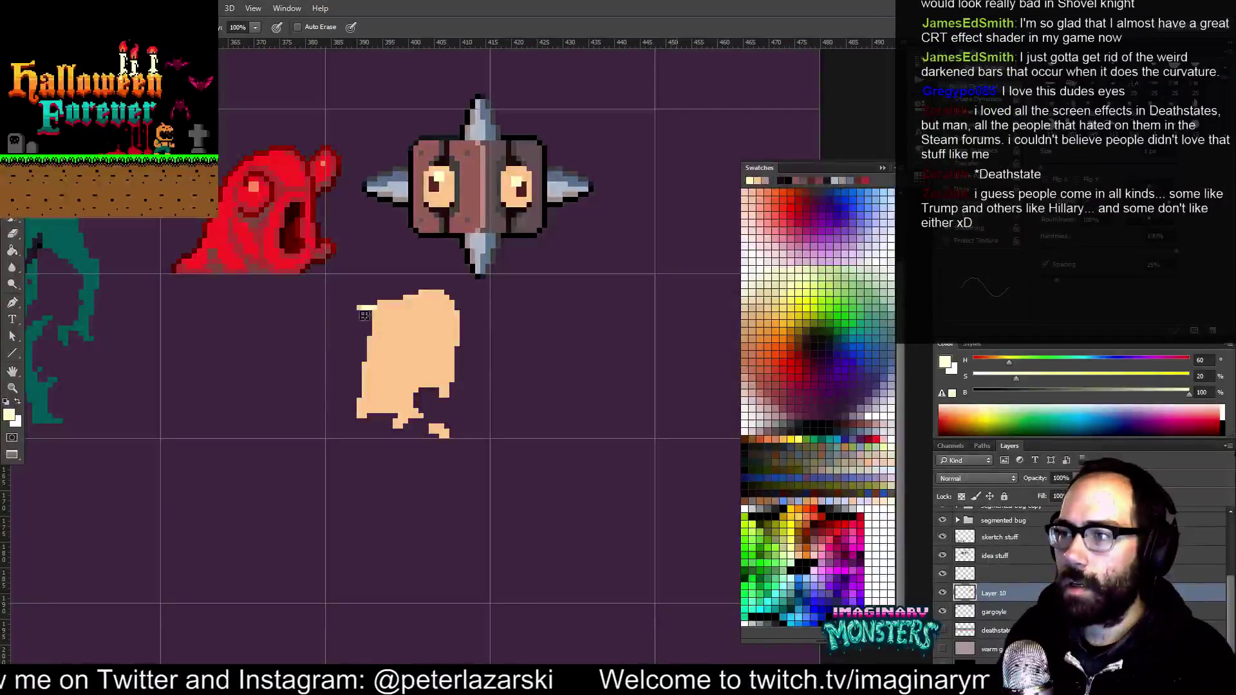
pyautogui.moveTo(392, 307)
pyautogui.mouseDown()
pyautogui.moveTo(441, 297)
pyautogui.moveTo(461, 311)
pyautogui.moveTo(454, 400)
pyautogui.mouseUp()
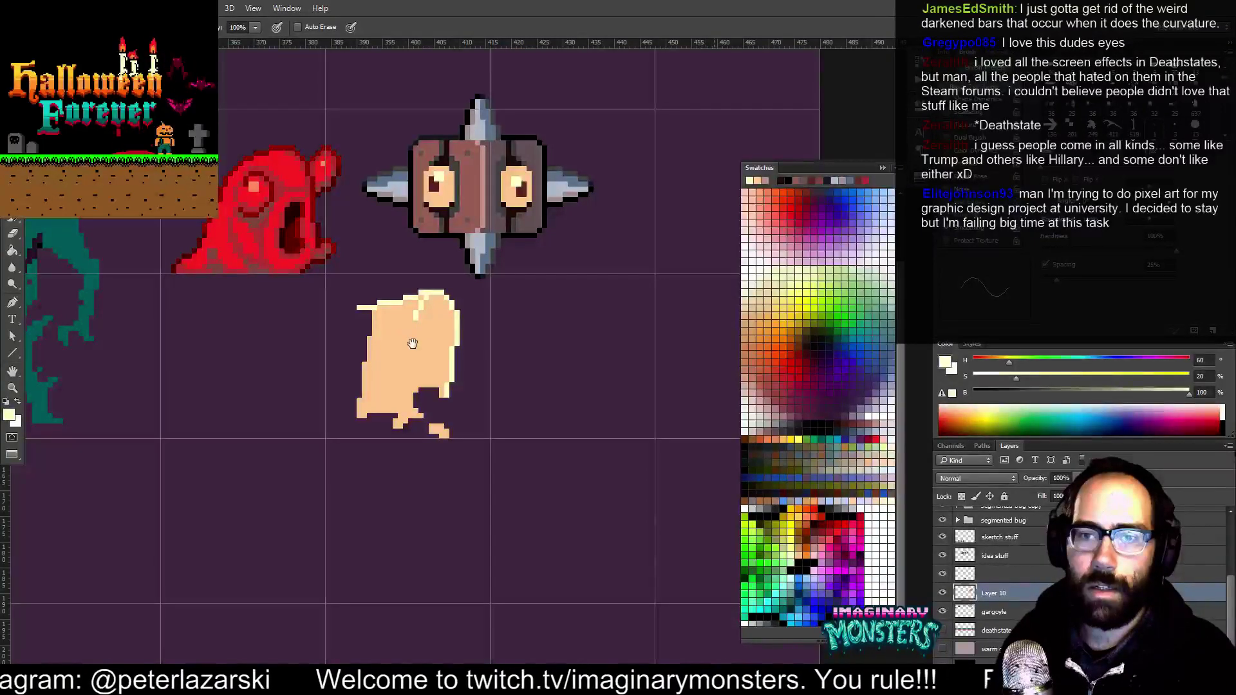
pyautogui.moveTo(413, 341); pyautogui.dragTo(402, 331)
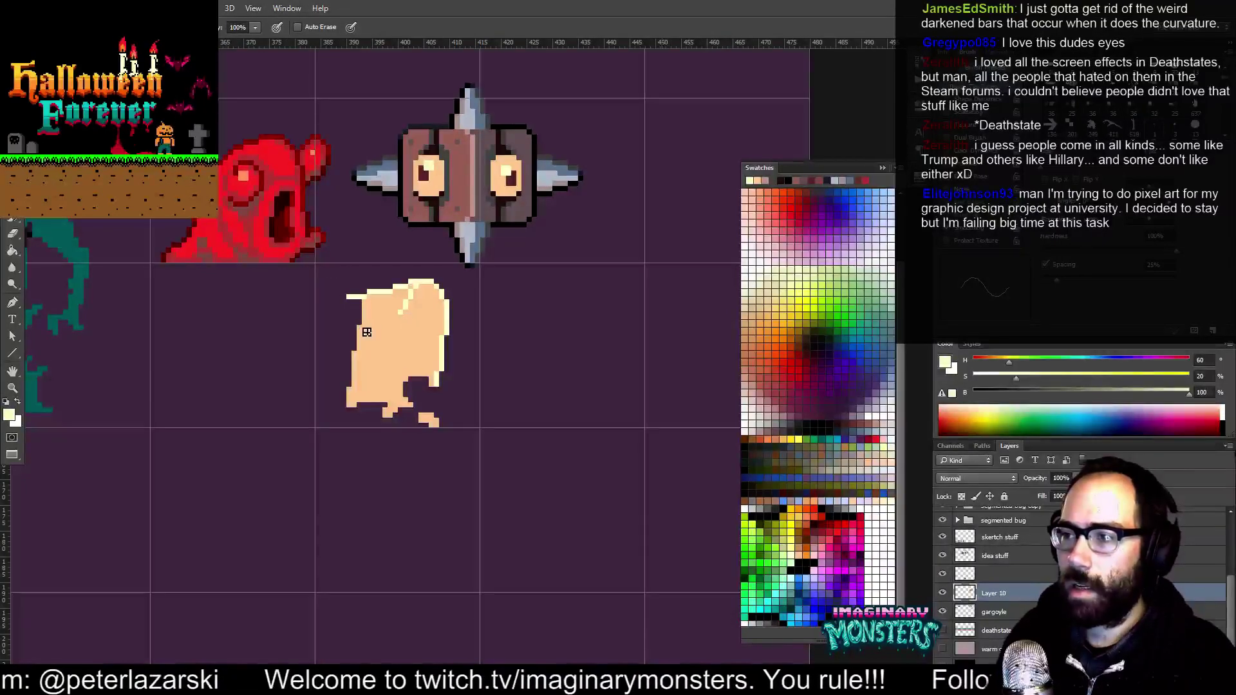
pyautogui.keyDown('shift'); pyautogui.click(349, 328); pyautogui.keyUp('shift')
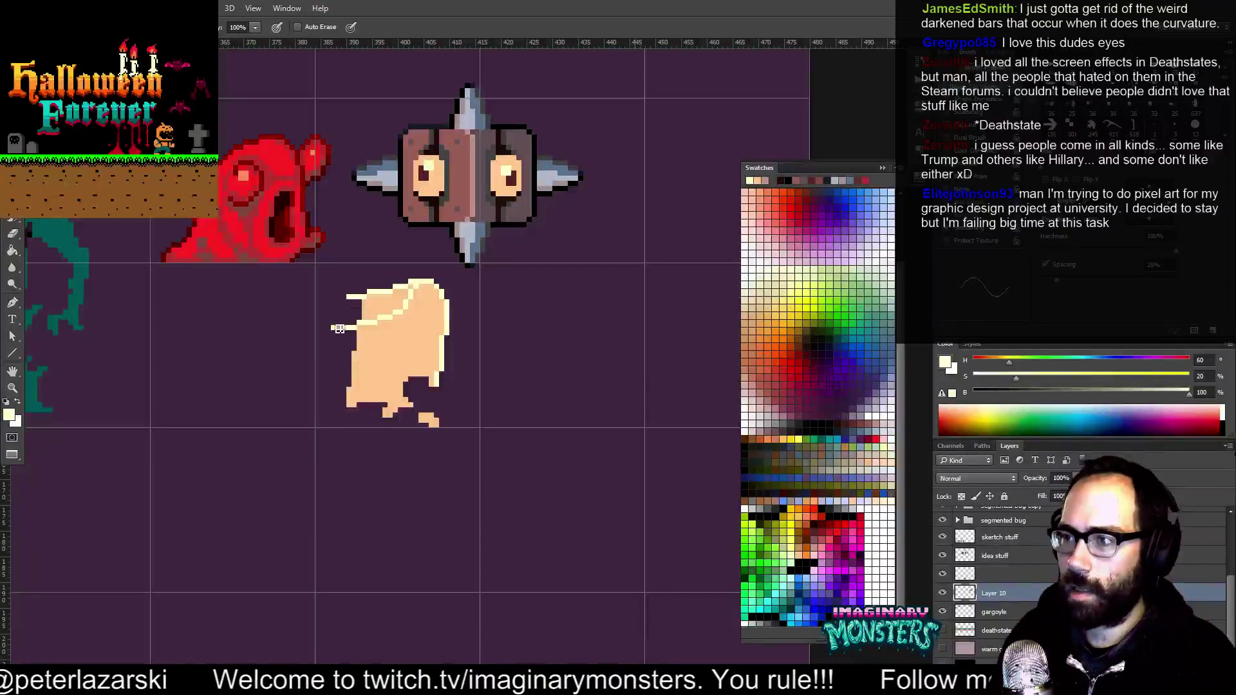
pyautogui.press('g')
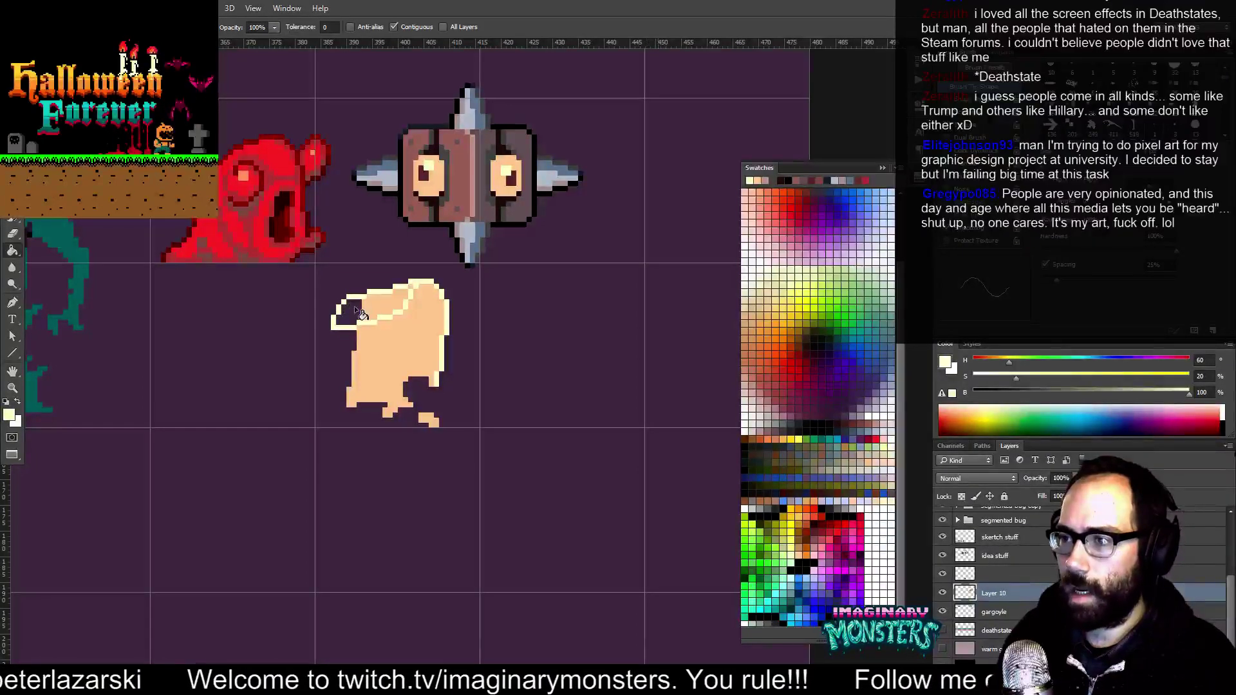
pyautogui.click(374, 309)
pyautogui.press('b')
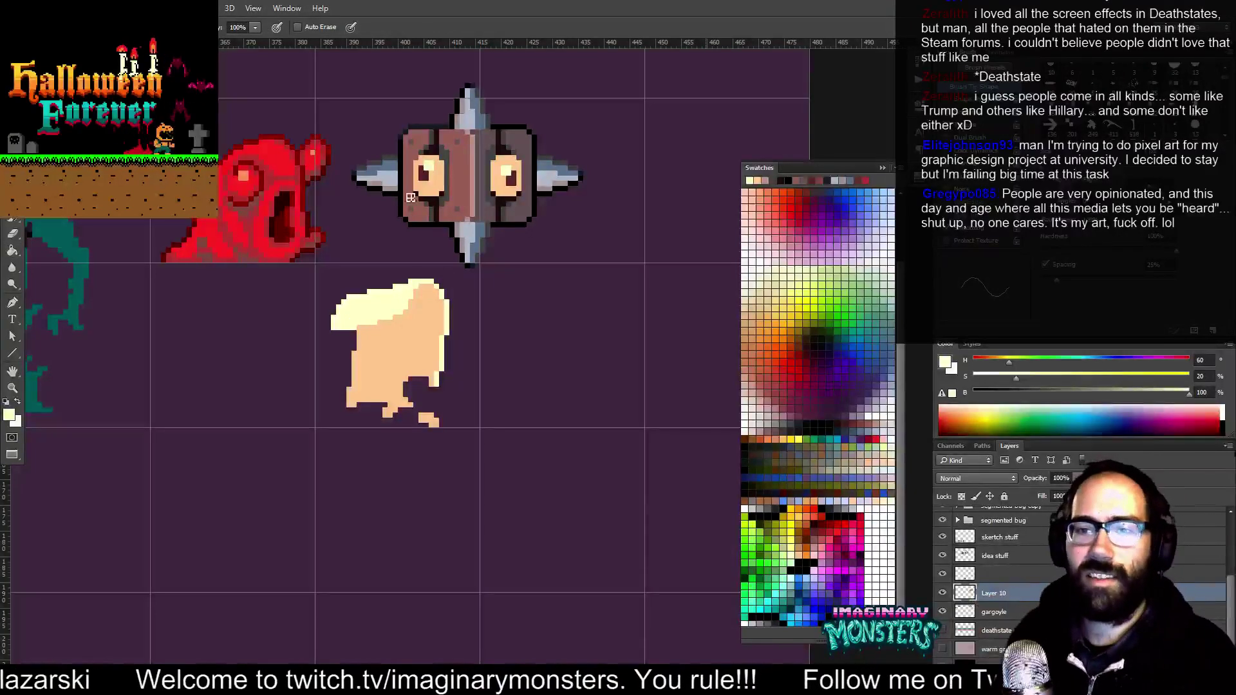
# Refine the underside of the overhanging pale yellow lock and its border with the peach head
pyautogui.moveTo(391, 370); pyautogui.dragTo(403, 357)
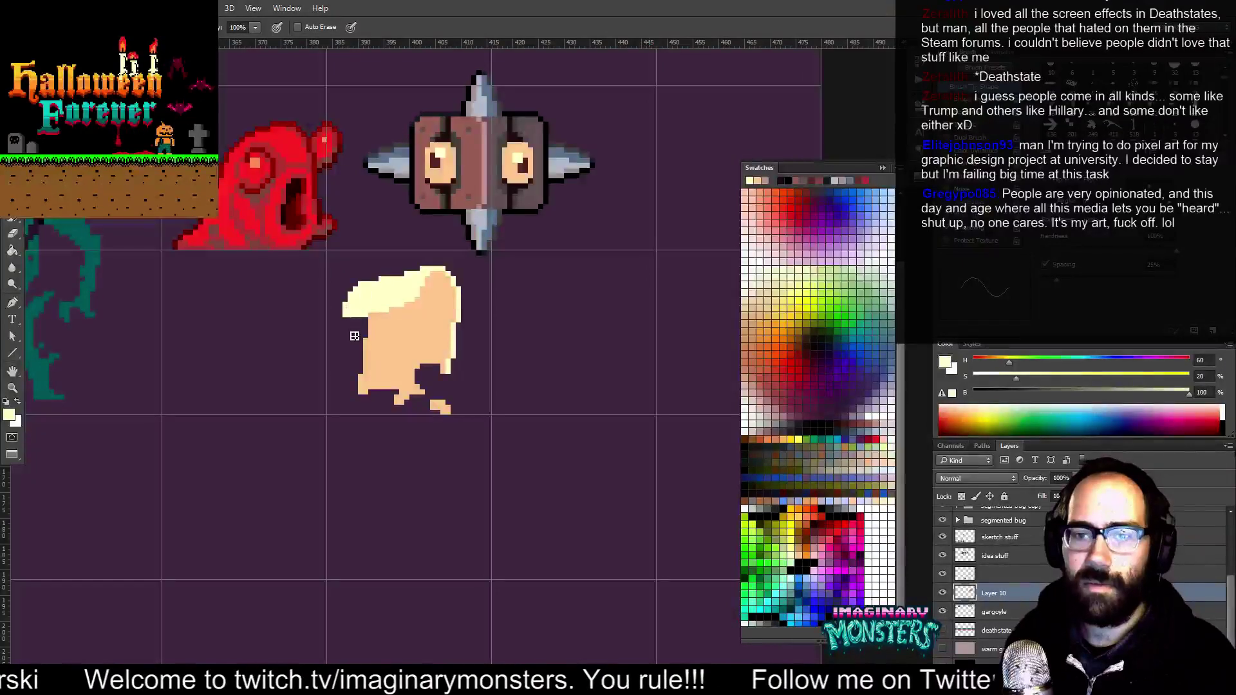
pyautogui.press('e')
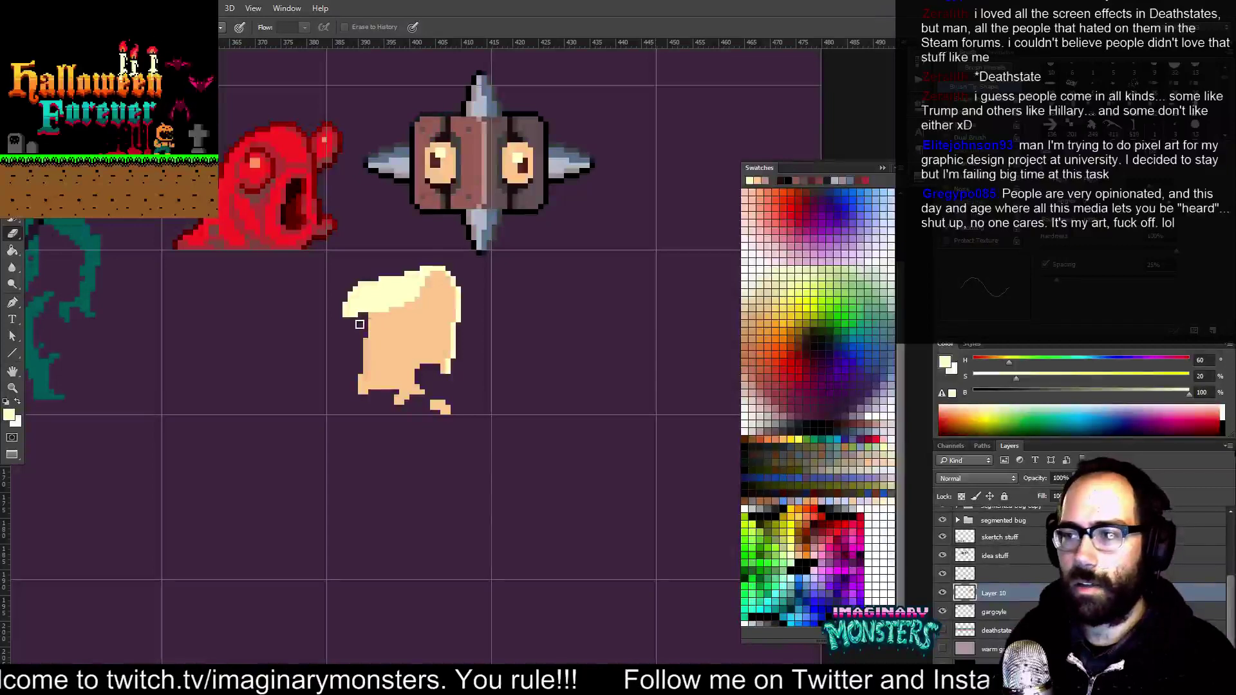
pyautogui.press('b')
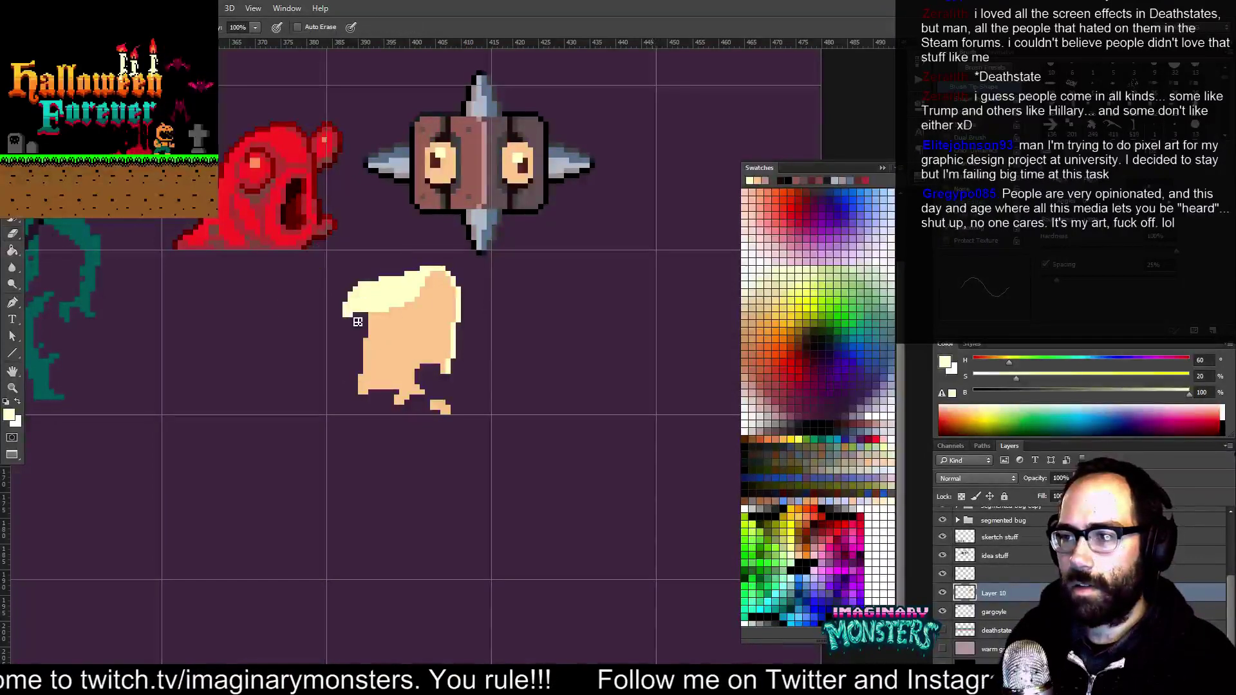
pyautogui.keyDown('alt'); pyautogui.click(404, 312); pyautogui.keyUp('alt')
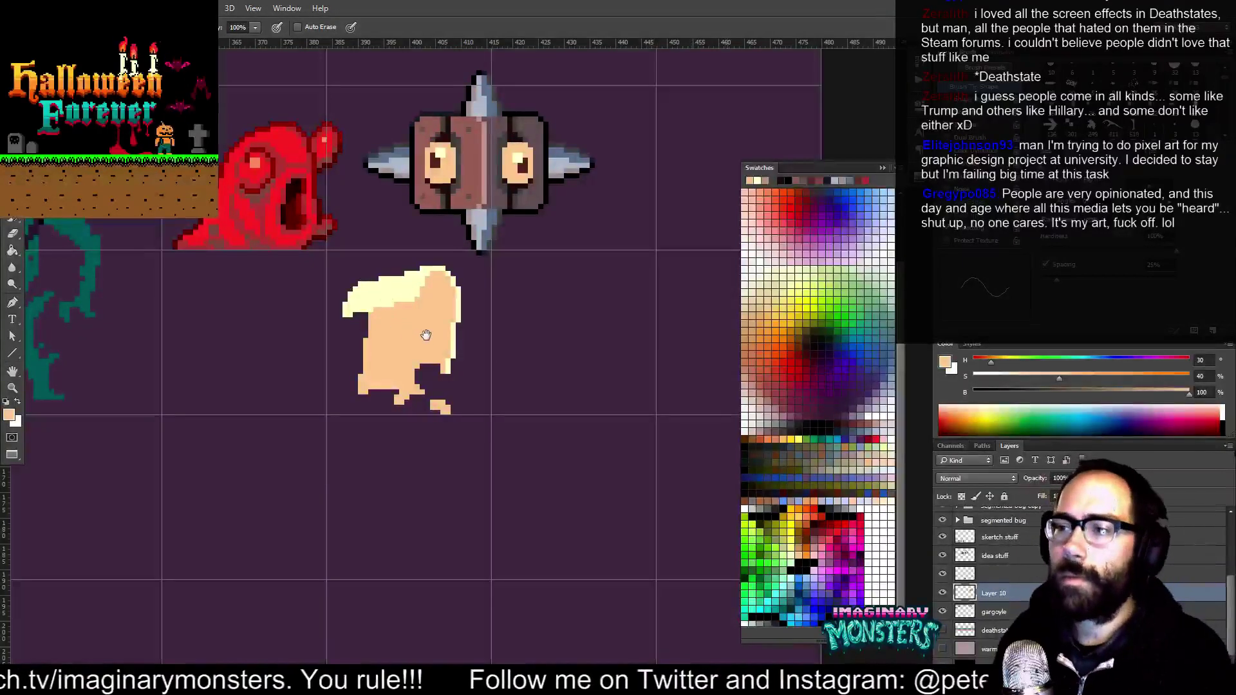
pyautogui.moveTo(424, 335); pyautogui.dragTo(410, 347)
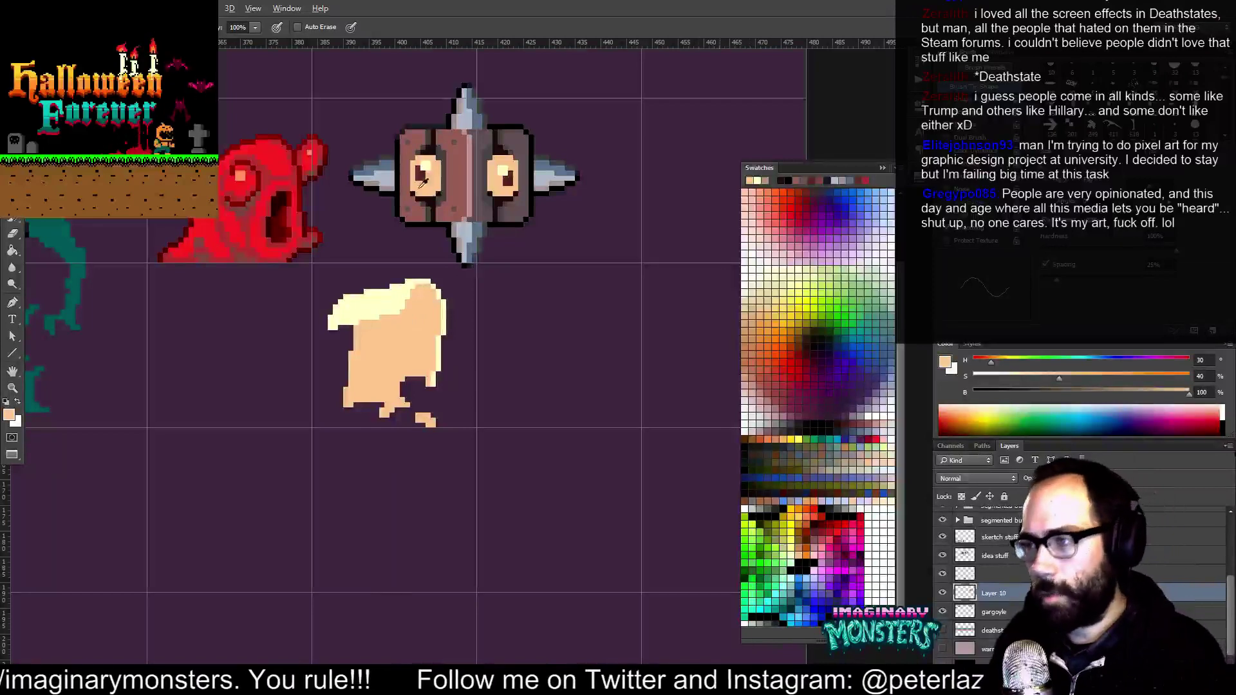
# Outline the top, right edge and left tip of the hair in dark brown sampled from the block creature
pyautogui.keyDown('alt'); pyautogui.click(435, 201); pyautogui.keyUp('alt')
pyautogui.moveTo(394, 315); pyautogui.dragTo(390, 312)
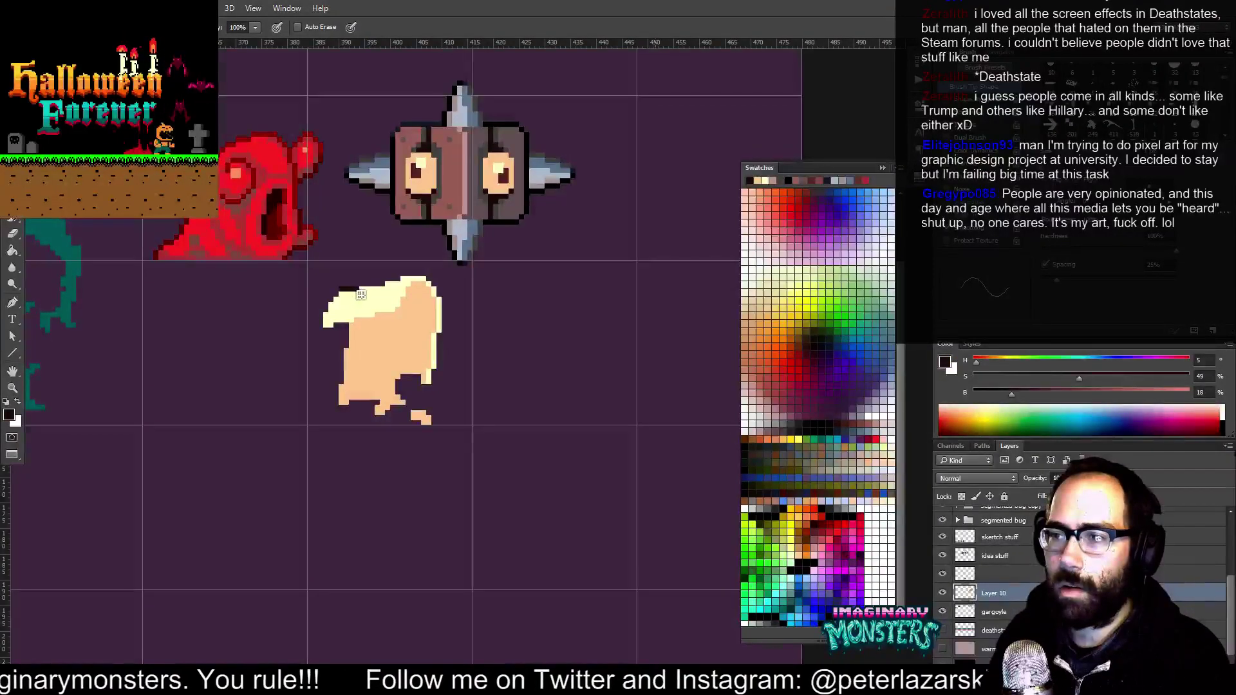
pyautogui.press('z')
pyautogui.click(388, 274)
pyautogui.press('b')
pyautogui.moveTo(355, 282)
pyautogui.mouseDown()
pyautogui.moveTo(418, 269)
pyautogui.moveTo(481, 300)
pyautogui.moveTo(469, 295)
pyautogui.moveTo(477, 349)
pyautogui.moveTo(458, 374)
pyautogui.moveTo(468, 360)
pyautogui.moveTo(474, 400)
pyautogui.mouseUp()
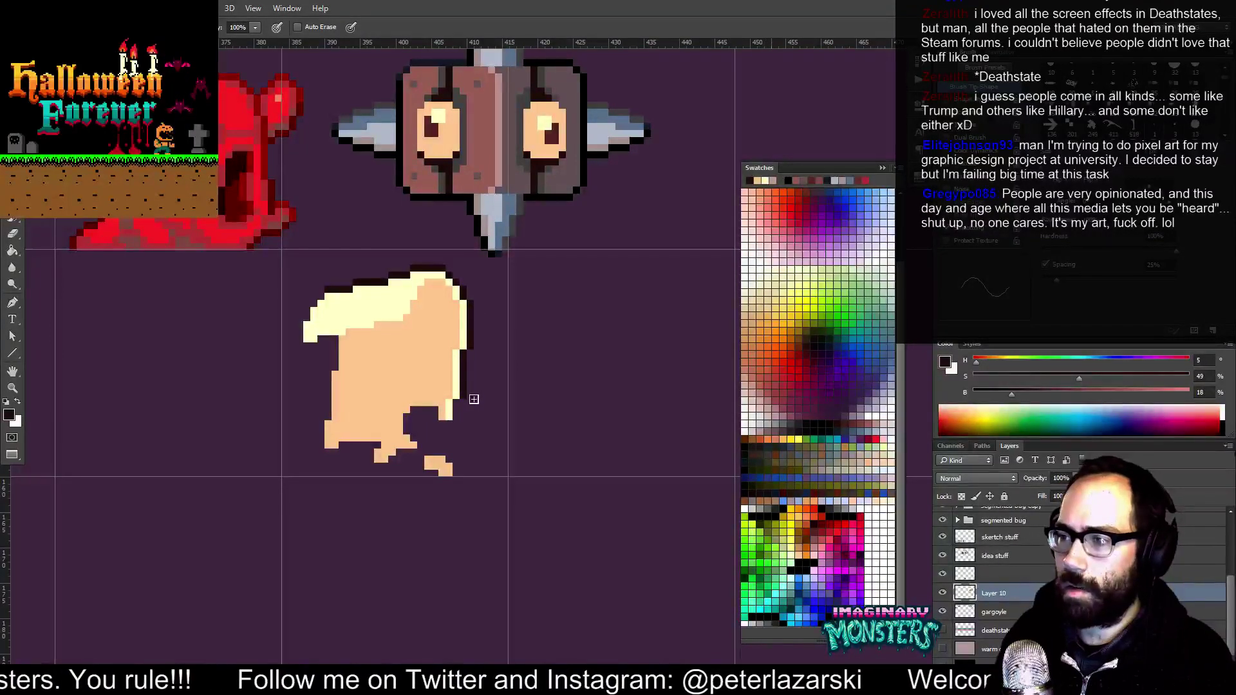
pyautogui.moveTo(324, 299); pyautogui.dragTo(300, 339)
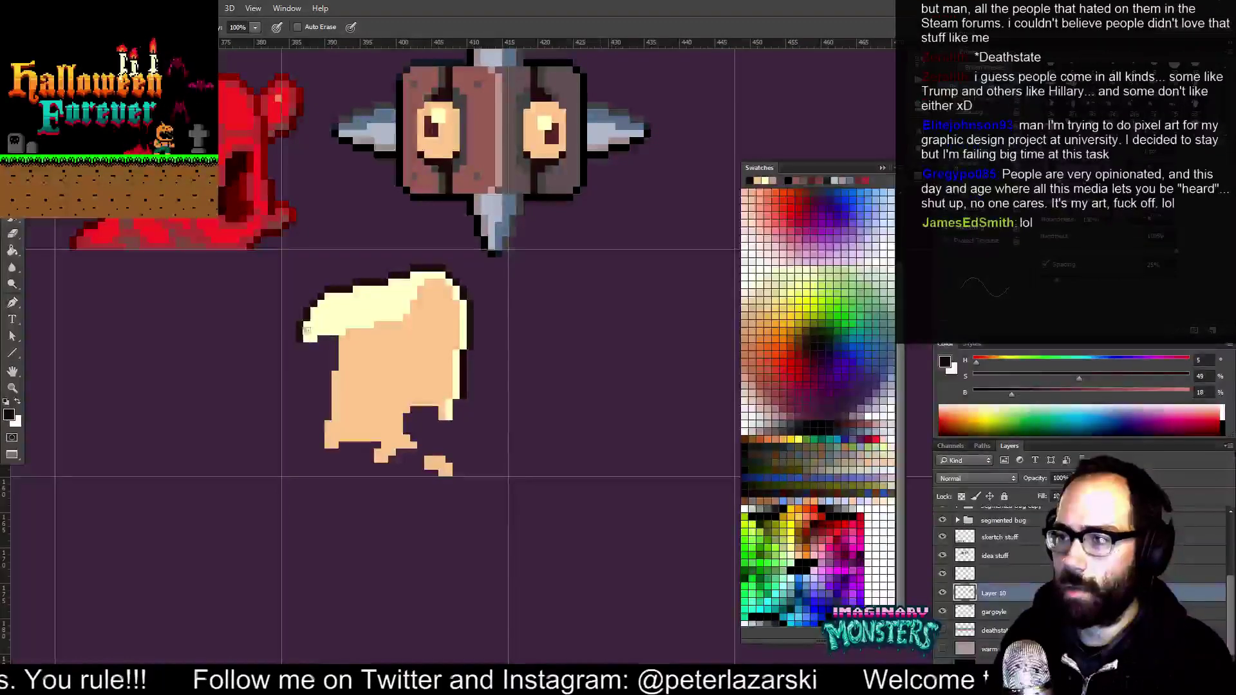
# Draw a black line along the hair's lower edge using the black of the block's outline
pyautogui.keyDown('alt'); pyautogui.click(421, 195); pyautogui.keyUp('alt')
pyautogui.moveTo(311, 348)
pyautogui.mouseDown()
pyautogui.moveTo(404, 328)
pyautogui.moveTo(427, 279)
pyautogui.mouseUp()
pyautogui.keyDown('alt'); pyautogui.click(425, 270); pyautogui.keyUp('alt')
pyautogui.moveTo(454, 332); pyautogui.dragTo(458, 290)
pyautogui.hotkey('ctrl', 'alt', 'z')
pyautogui.hotkey('ctrl', 'alt', 'z')
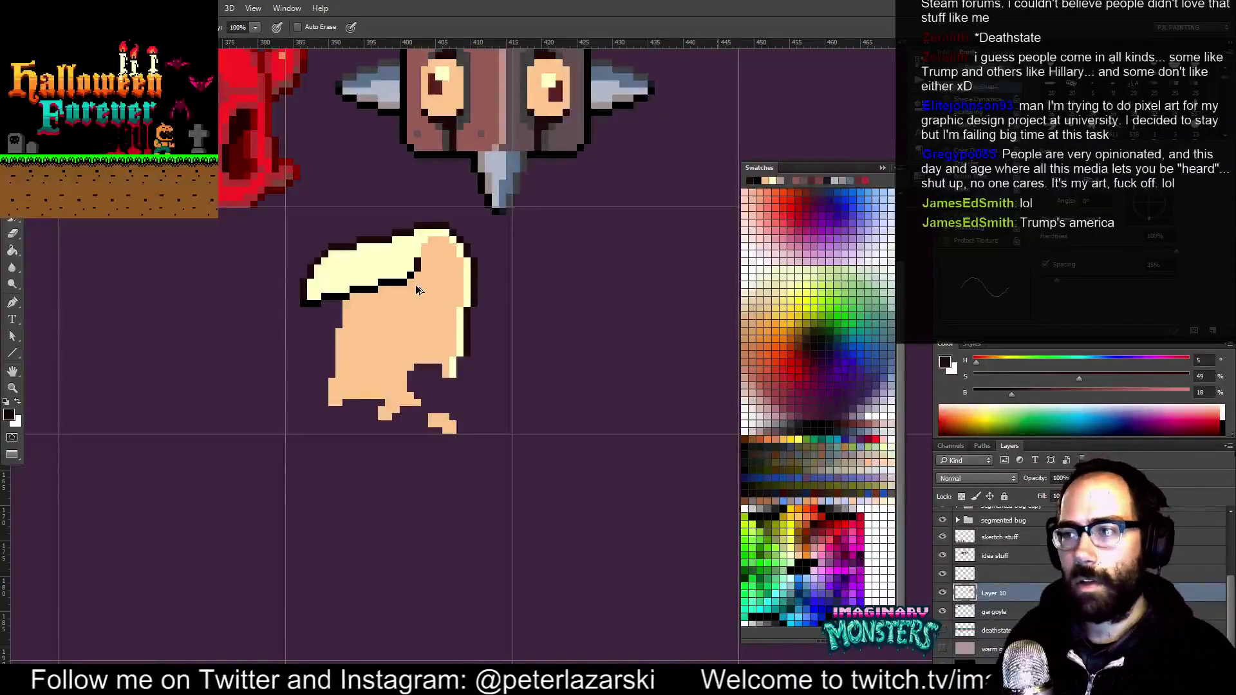
# Clean up the inner end of the black line under the hair using sampled hair and skin colours
pyautogui.moveTo(432, 280); pyautogui.dragTo(435, 321)
pyautogui.keyDown('alt'); pyautogui.click(407, 270); pyautogui.keyUp('alt')
pyautogui.click(409, 281)
pyautogui.keyDown('alt'); pyautogui.click(403, 289); pyautogui.keyUp('alt')
pyautogui.click(408, 289)
# Outline the left edge of the peach head in dark brown from beneath the hair to the base
pyautogui.keyDown('alt'); pyautogui.click(477, 312); pyautogui.keyUp('alt')
pyautogui.moveTo(342, 312)
pyautogui.mouseDown()
pyautogui.moveTo(338, 383)
pyautogui.moveTo(319, 411)
pyautogui.mouseUp()
pyautogui.keyDown('alt'); pyautogui.click(301, 308); pyautogui.keyUp('alt')
pyautogui.press('z')
pyautogui.moveTo(322, 309)
pyautogui.mouseDown()
pyautogui.moveTo(378, 242)
pyautogui.moveTo(323, 293)
pyautogui.moveTo(341, 363)
pyautogui.moveTo(353, 341)
pyautogui.moveTo(395, 351)
pyautogui.mouseUp()
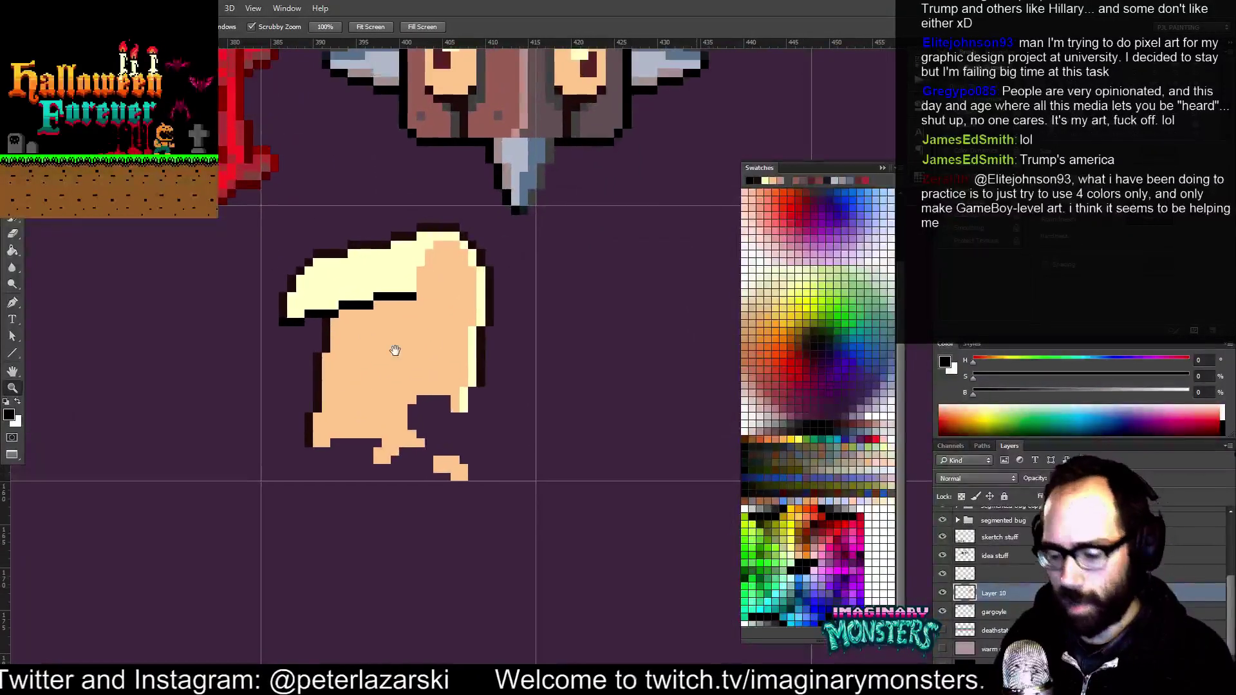
# Recolour the head's dark brown outline to dark red with hue 0, saturation 100 and brightness 40, limited to a selection around the head
pyautogui.press('b')
pyautogui.click(812, 515)
pyautogui.press('g')
pyautogui.press('m')
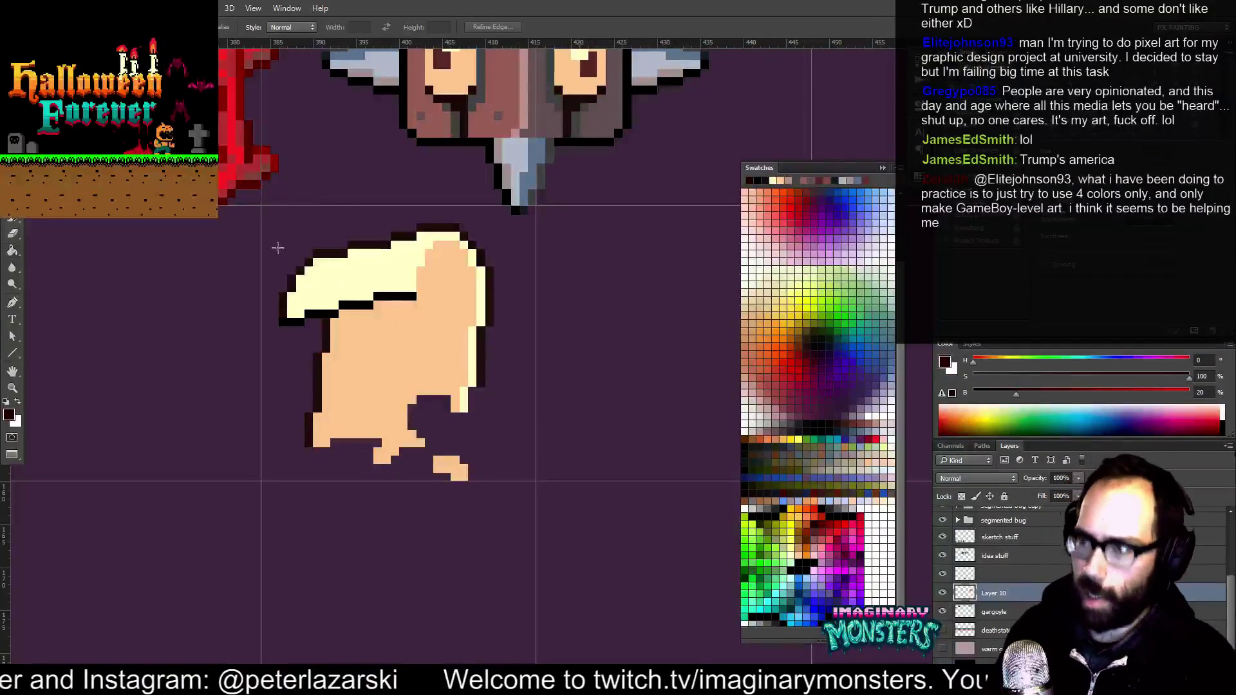
pyautogui.moveTo(517, 437); pyautogui.dragTo(512, 480)
pyautogui.press('g')
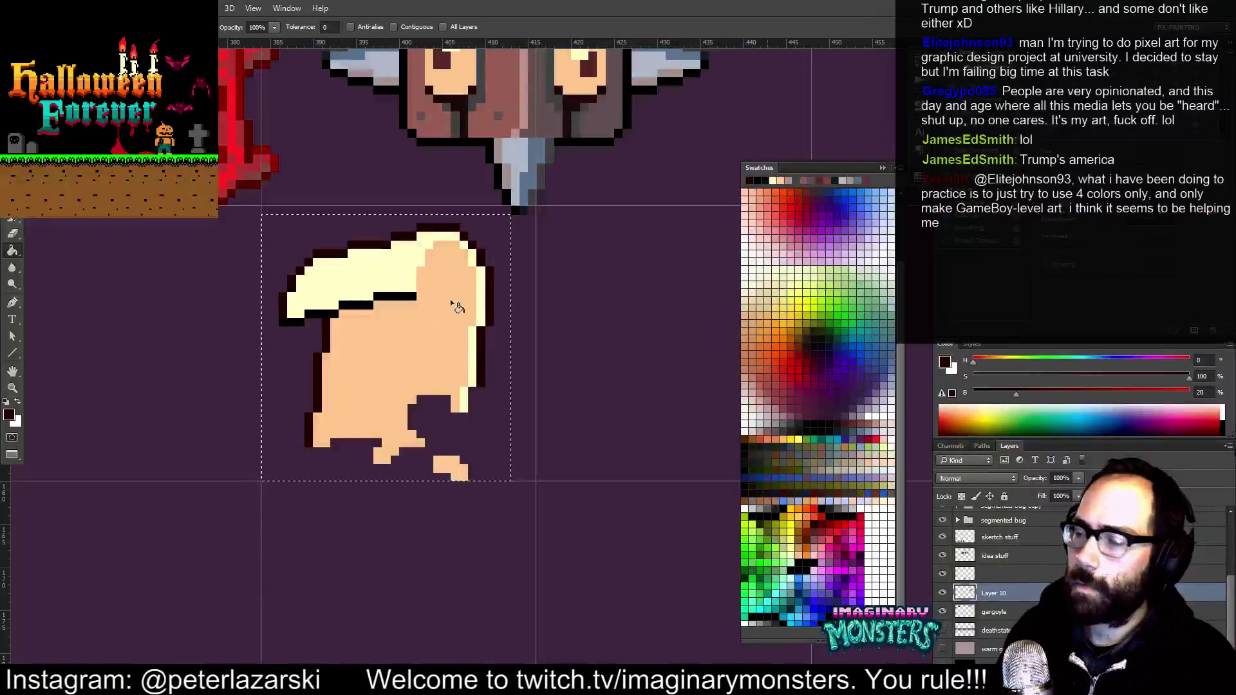
pyautogui.click(826, 520)
pyautogui.click(488, 283)
pyautogui.hotkey('ctrl', 'd')
# Outline the head's jagged bottom edge and notch in black, and touch up the outline at the lower right
pyautogui.press('b')
pyautogui.press('d')
pyautogui.moveTo(306, 452)
pyautogui.mouseDown()
pyautogui.moveTo(377, 444)
pyautogui.moveTo(369, 464)
pyautogui.moveTo(399, 465)
pyautogui.moveTo(384, 472)
pyautogui.moveTo(373, 474)
pyautogui.moveTo(447, 436)
pyautogui.moveTo(431, 444)
pyautogui.moveTo(414, 428)
pyautogui.moveTo(424, 404)
pyautogui.moveTo(462, 422)
pyautogui.moveTo(486, 383)
pyautogui.mouseUp()
pyautogui.moveTo(476, 395); pyautogui.dragTo(474, 406)
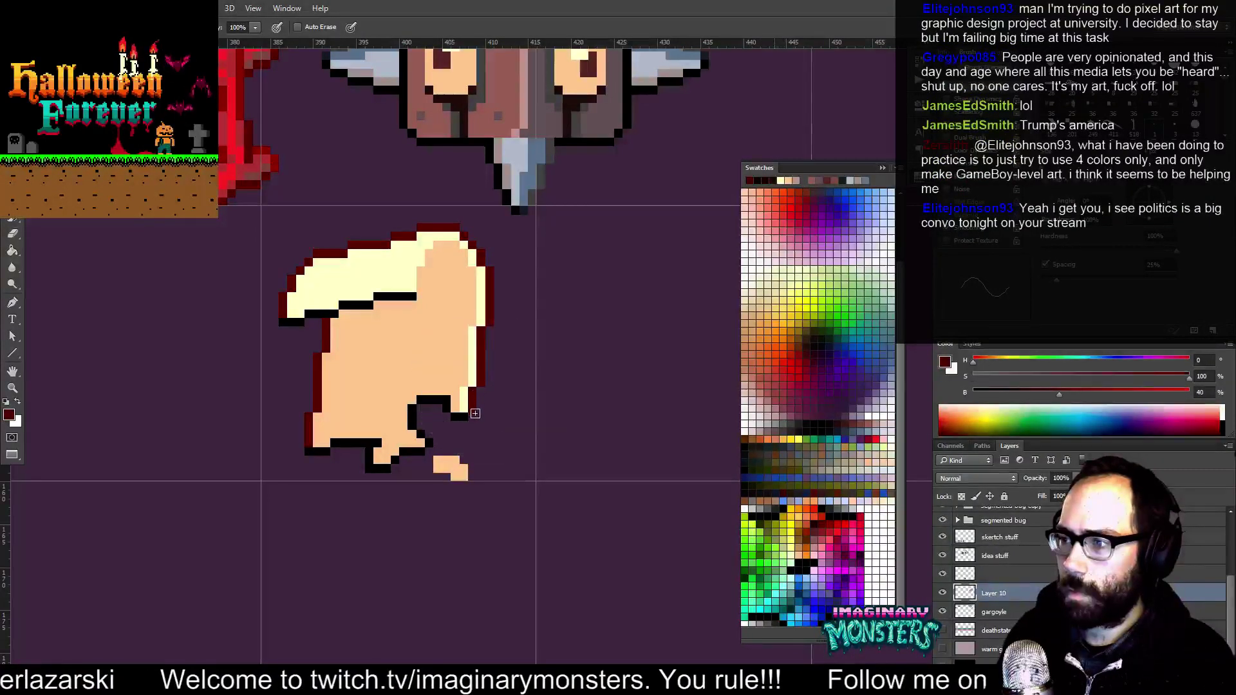
pyautogui.press('z')
pyautogui.keyDown('alt'); pyautogui.click(486, 409); pyautogui.keyUp('alt')
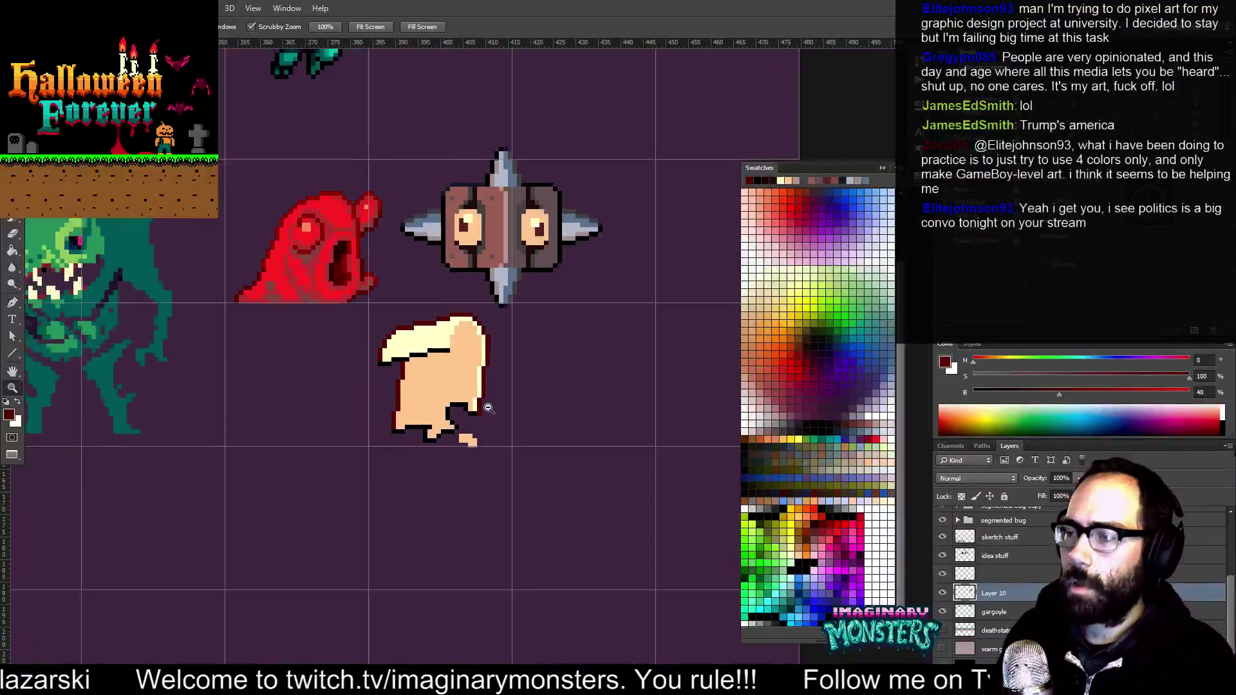
pyautogui.moveTo(468, 307); pyautogui.dragTo(441, 318)
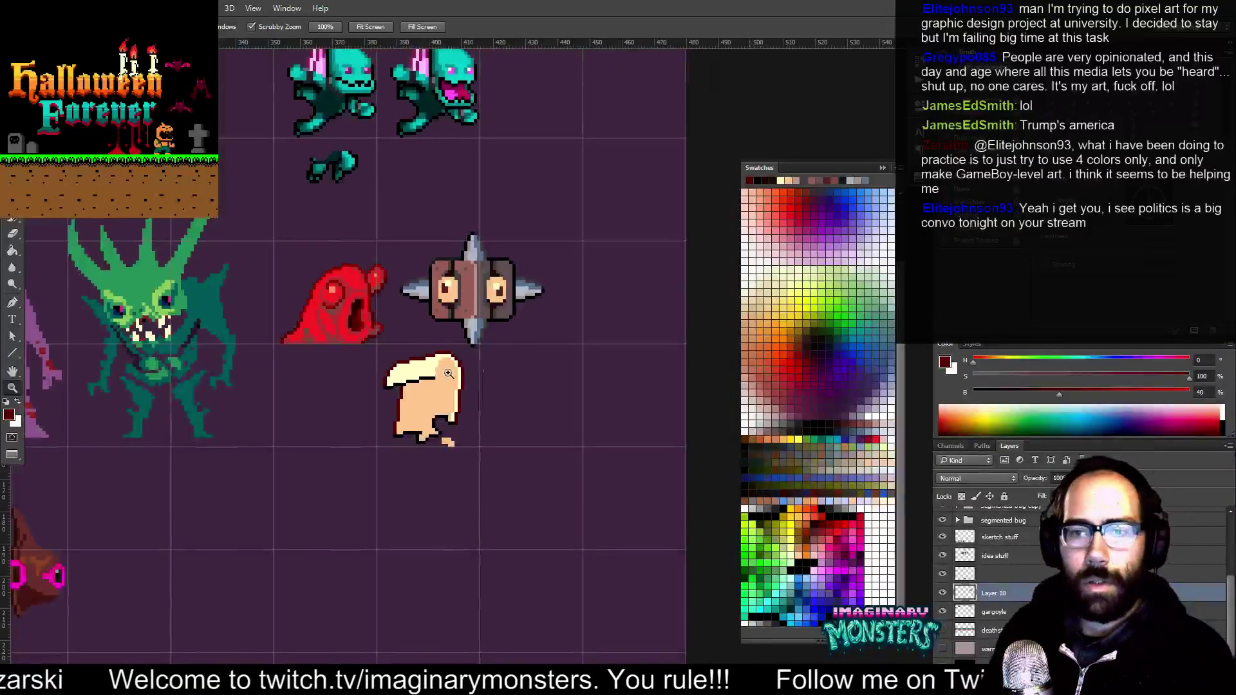
# Outline the inner edge of the pale hair where it meets the temple, using the dark red sampled from the head's outline
pyautogui.moveTo(475, 395); pyautogui.dragTo(454, 401)
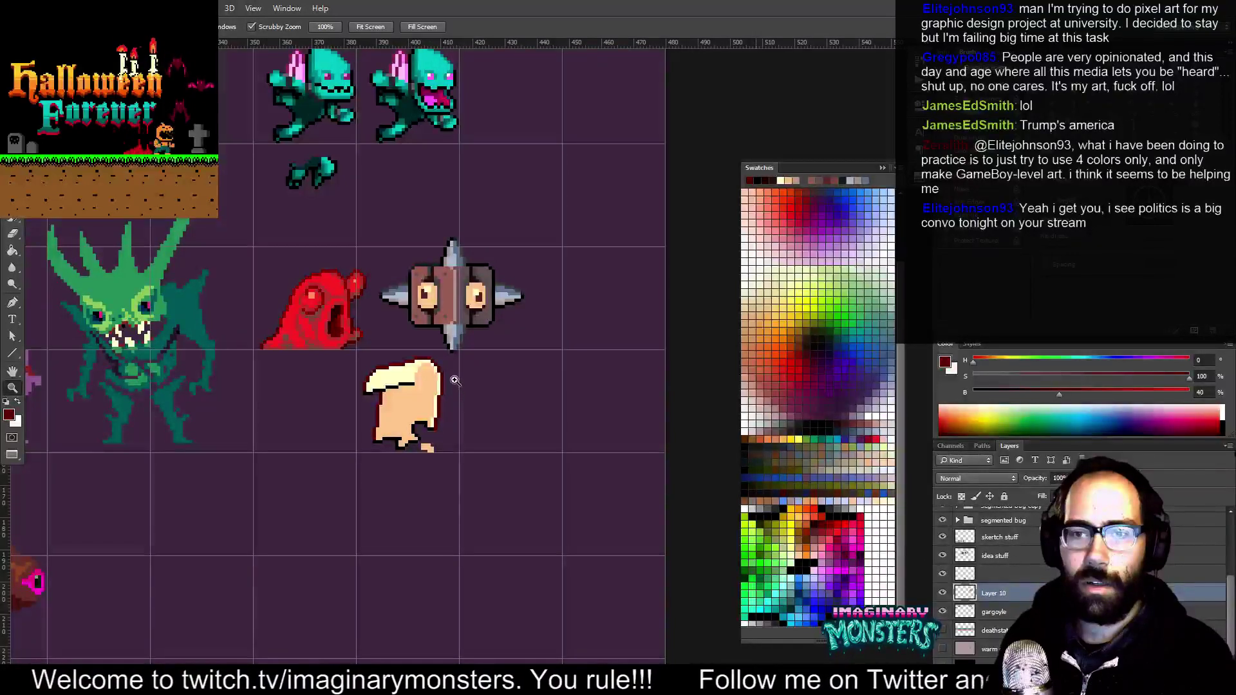
pyautogui.click(449, 374)
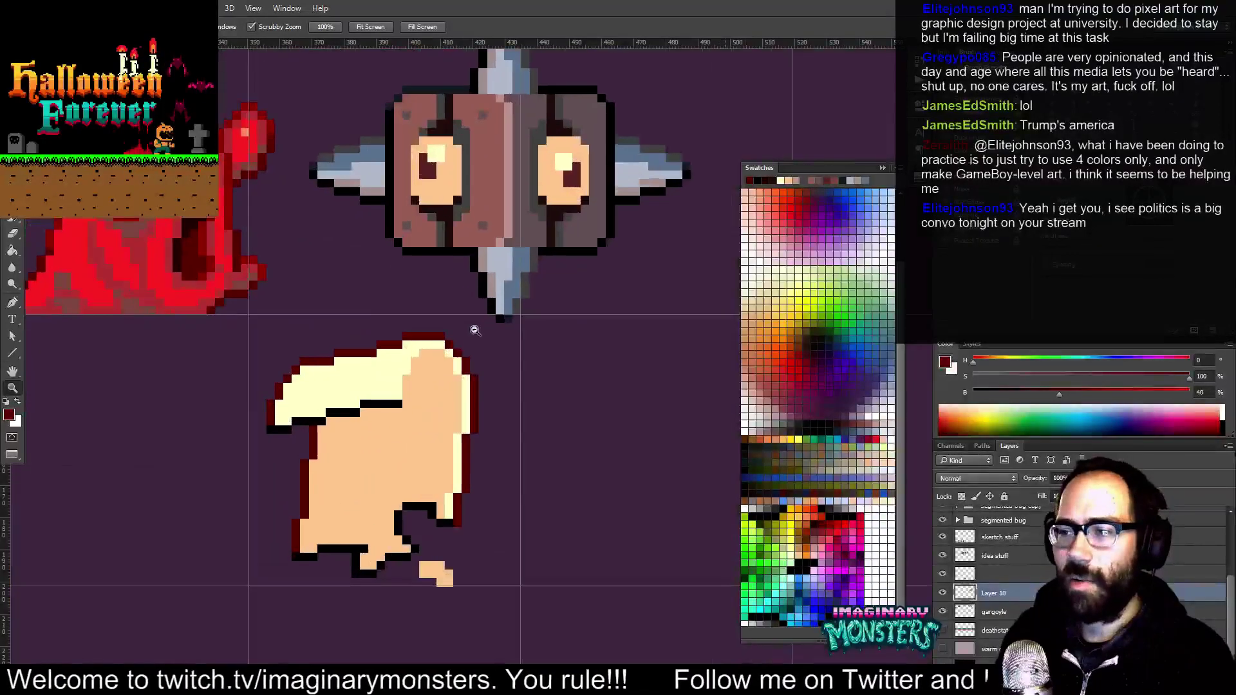
pyautogui.click(373, 346)
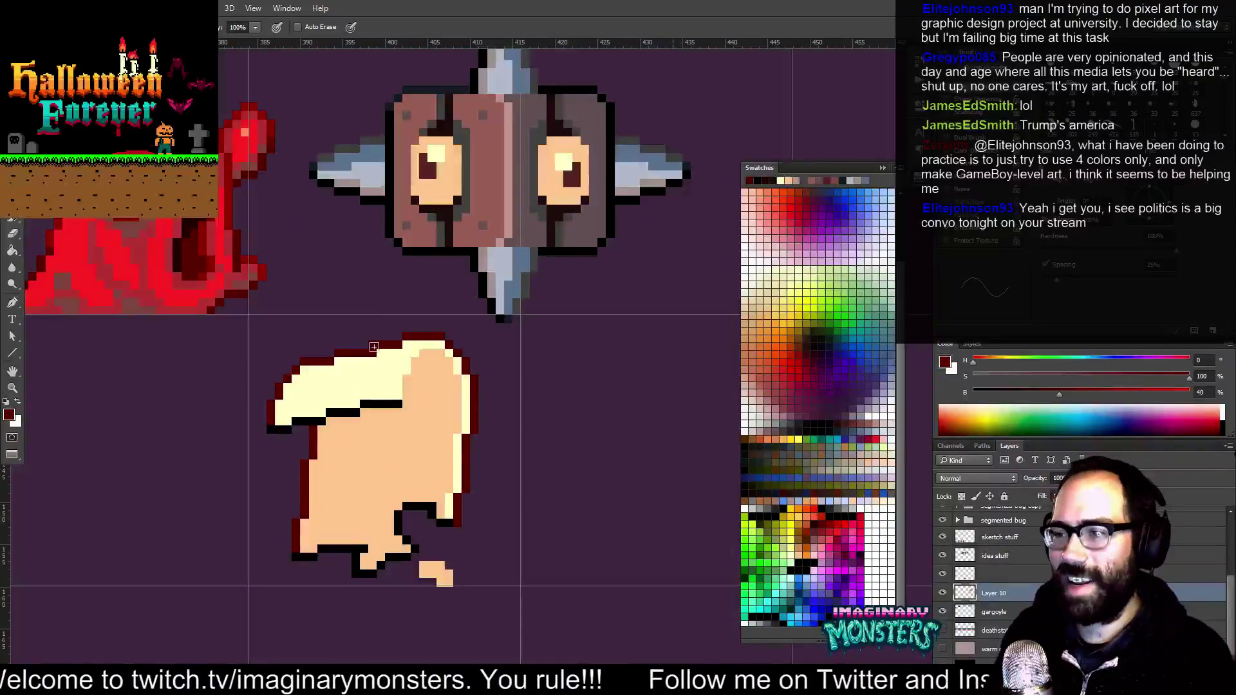
pyautogui.keyDown('alt'); pyautogui.click(377, 357); pyautogui.keyUp('alt')
pyautogui.keyDown('alt'); pyautogui.click(464, 369); pyautogui.keyUp('alt')
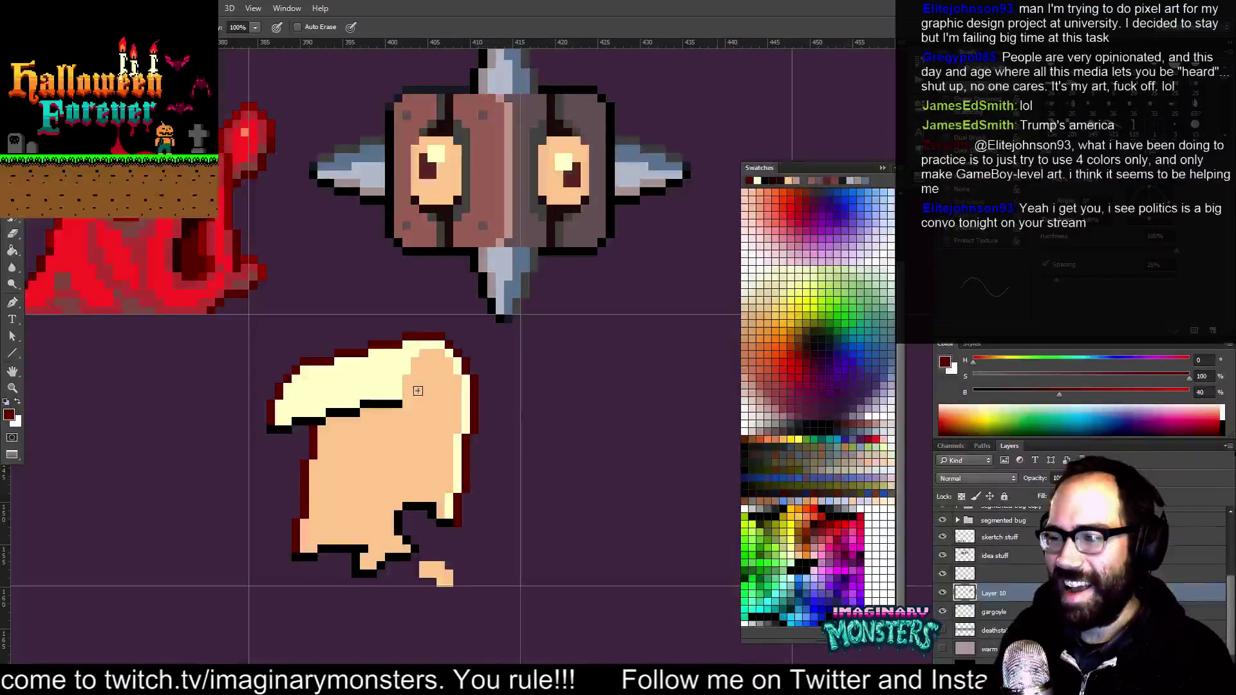
pyautogui.moveTo(408, 399)
pyautogui.mouseDown()
pyautogui.moveTo(441, 356)
pyautogui.moveTo(490, 370)
pyautogui.moveTo(436, 396)
pyautogui.moveTo(431, 424)
pyautogui.moveTo(393, 420)
pyautogui.moveTo(410, 387)
pyautogui.moveTo(395, 393)
pyautogui.moveTo(409, 390)
pyautogui.moveTo(415, 411)
pyautogui.moveTo(341, 378)
pyautogui.mouseUp()
pyautogui.press('z')
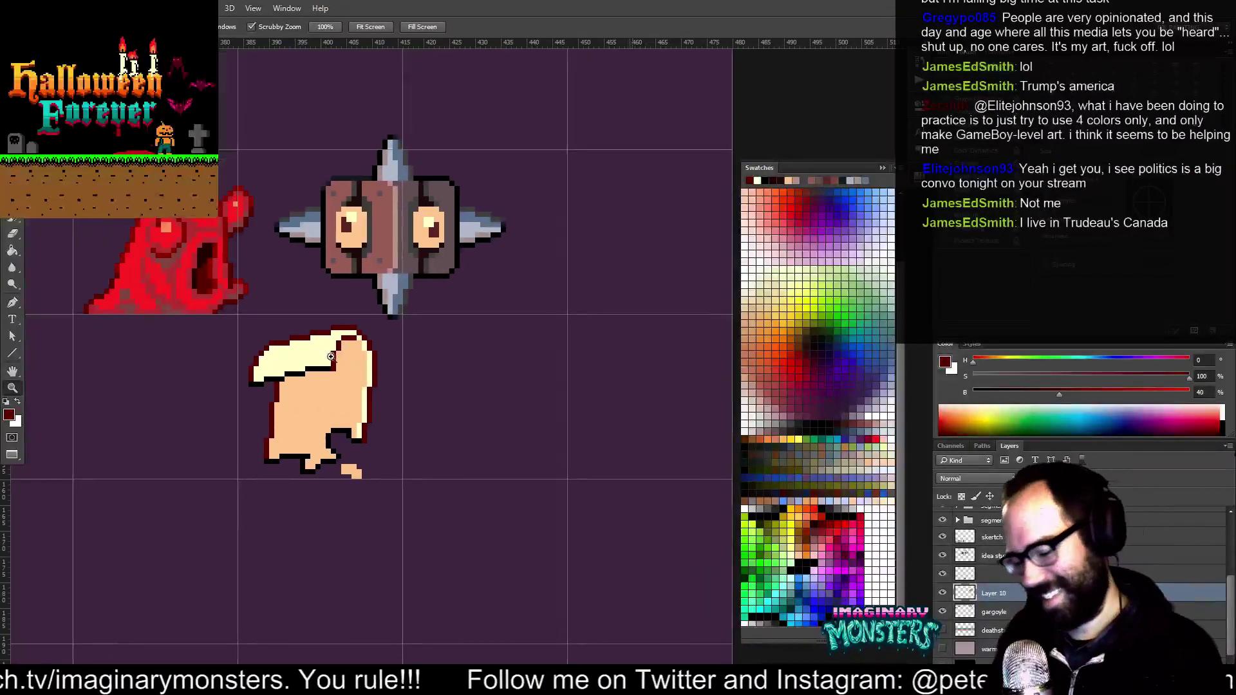
# Move the spiked block sideways to centre it in the grid cell beyond the head's column, and clear the selection
pyautogui.press('m')
pyautogui.moveTo(244, 322)
pyautogui.mouseDown()
pyautogui.moveTo(376, 473)
pyautogui.moveTo(387, 507)
pyautogui.mouseUp()
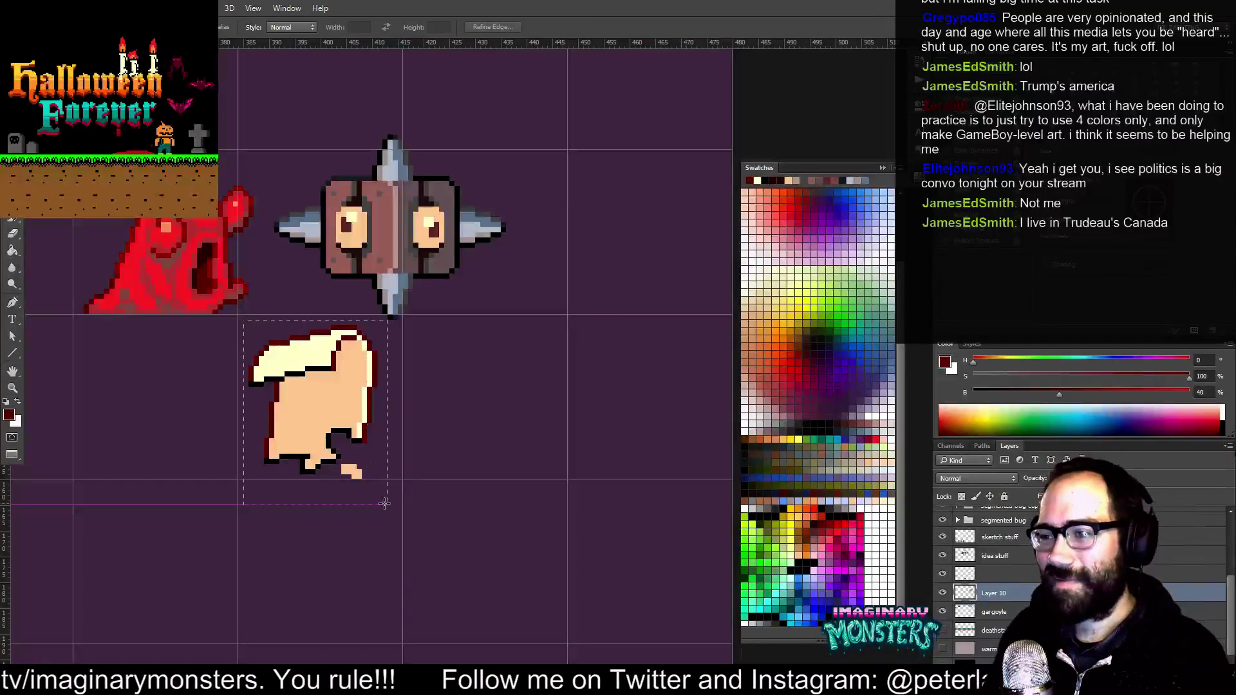
pyautogui.moveTo(392, 428)
pyautogui.mouseDown()
pyautogui.moveTo(410, 484)
pyautogui.moveTo(475, 504)
pyautogui.mouseUp()
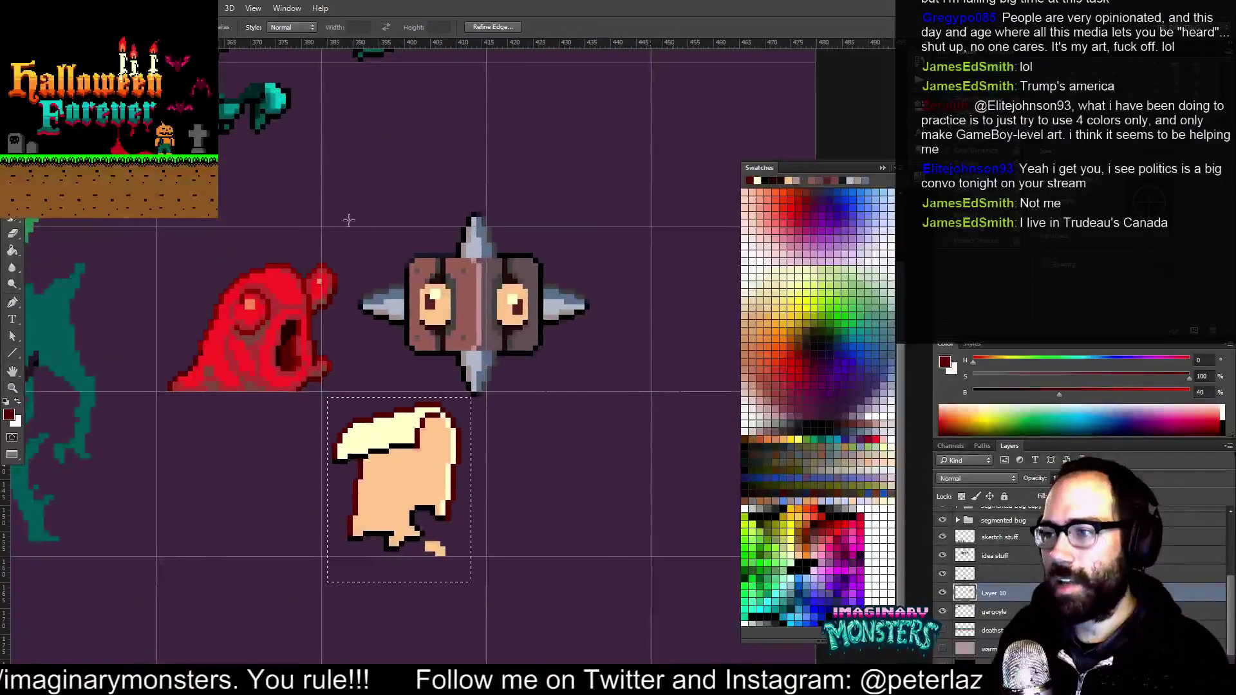
pyautogui.moveTo(348, 191); pyautogui.dragTo(489, 418)
pyautogui.press('v')
pyautogui.moveTo(399, 340); pyautogui.dragTo(497, 334)
pyautogui.hotkey('ctrl', 'd')
# Draw a rectangular selection around the entire peach head and its hair
pyautogui.moveTo(388, 482); pyautogui.dragTo(420, 393)
pyautogui.press('z')
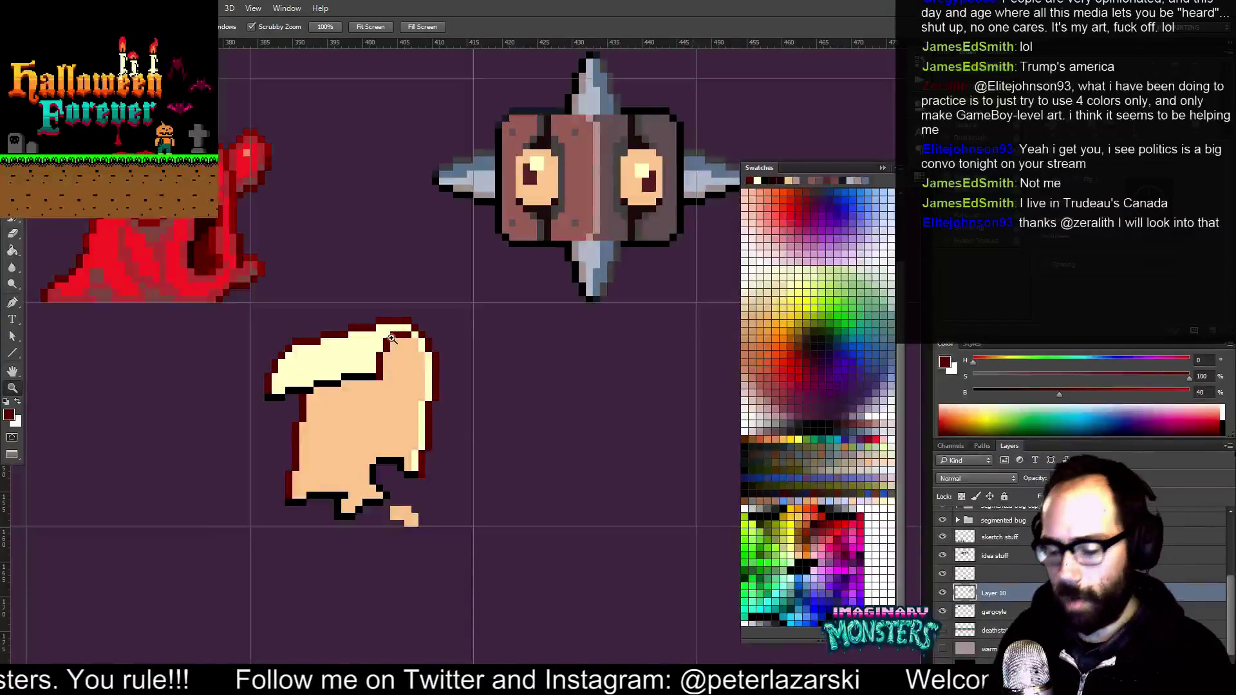
pyautogui.press('m')
pyautogui.moveTo(244, 311); pyautogui.dragTo(489, 561)
pyautogui.press('g')
pyautogui.click(393, 399)
pyautogui.hotkey('ctrl', 'z')
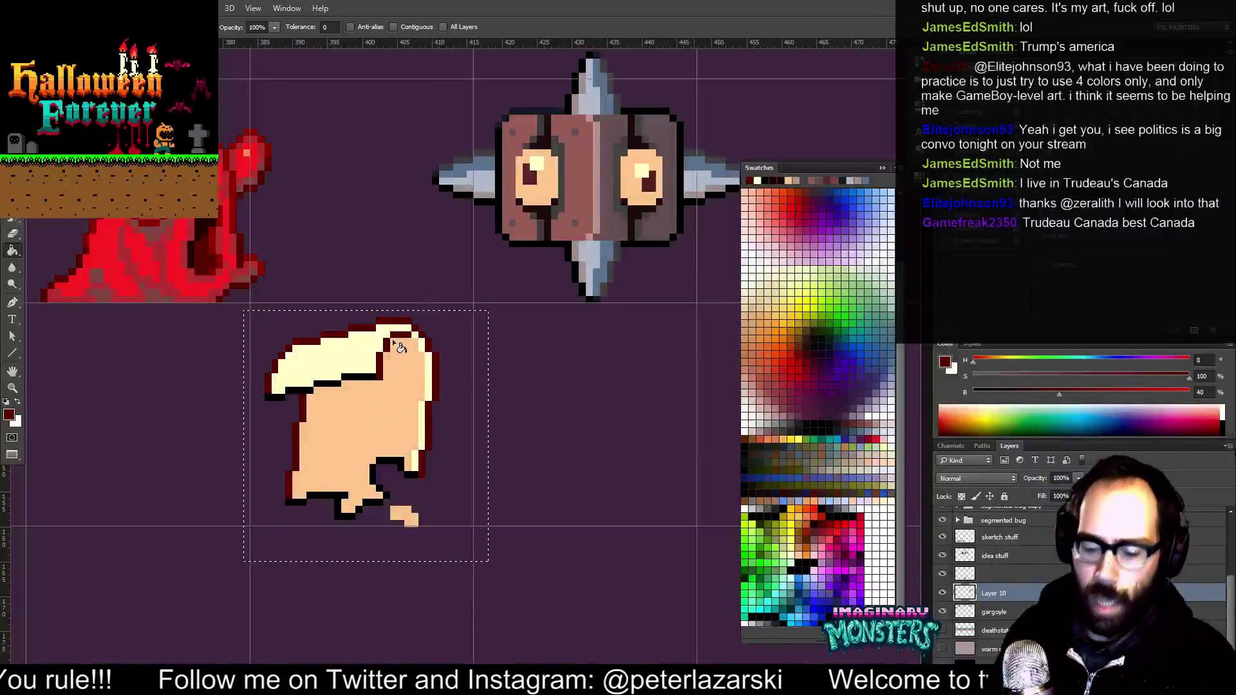
# Shift the selected head slightly to the right within its grid cell and clear the selection
pyautogui.press('v')
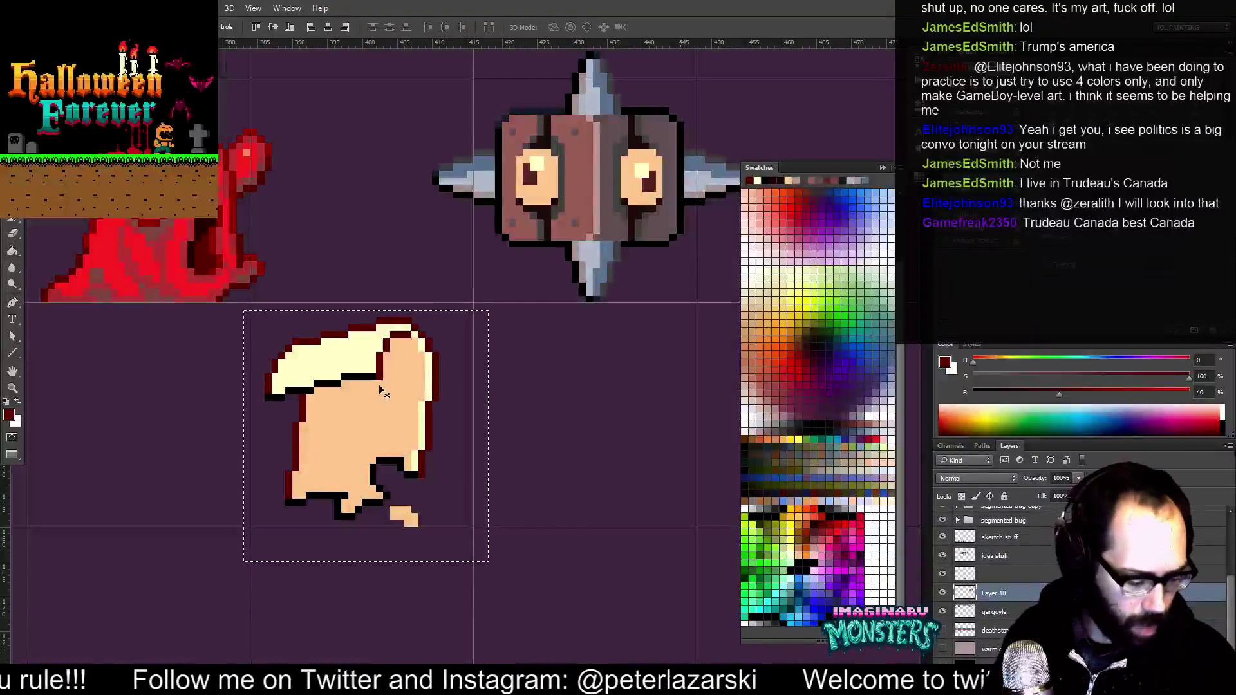
pyautogui.moveTo(389, 381); pyautogui.dragTo(425, 413)
pyautogui.hotkey('ctrl', 'd')
# Draw a small checkerboard dither patch in magenta (hue 320, saturation 75, brightness 80), about 12 pixels wide, in the empty area below the red creature
pyautogui.press('z')
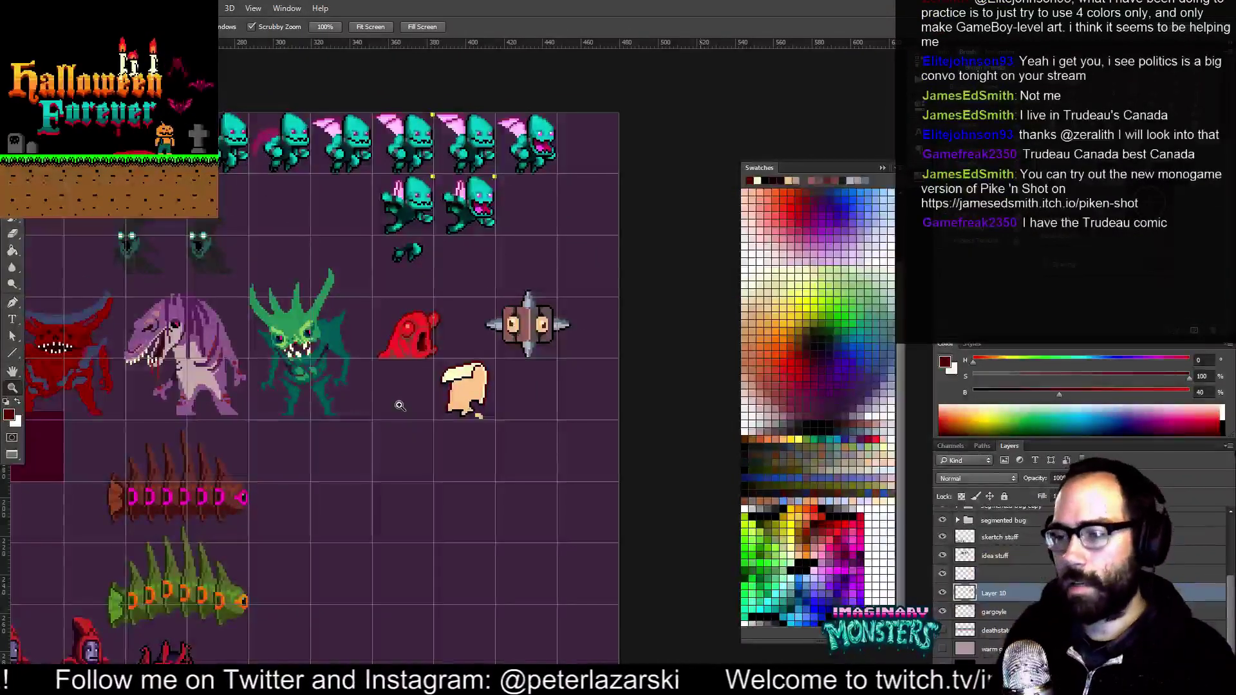
pyautogui.moveTo(379, 441); pyautogui.dragTo(615, 278)
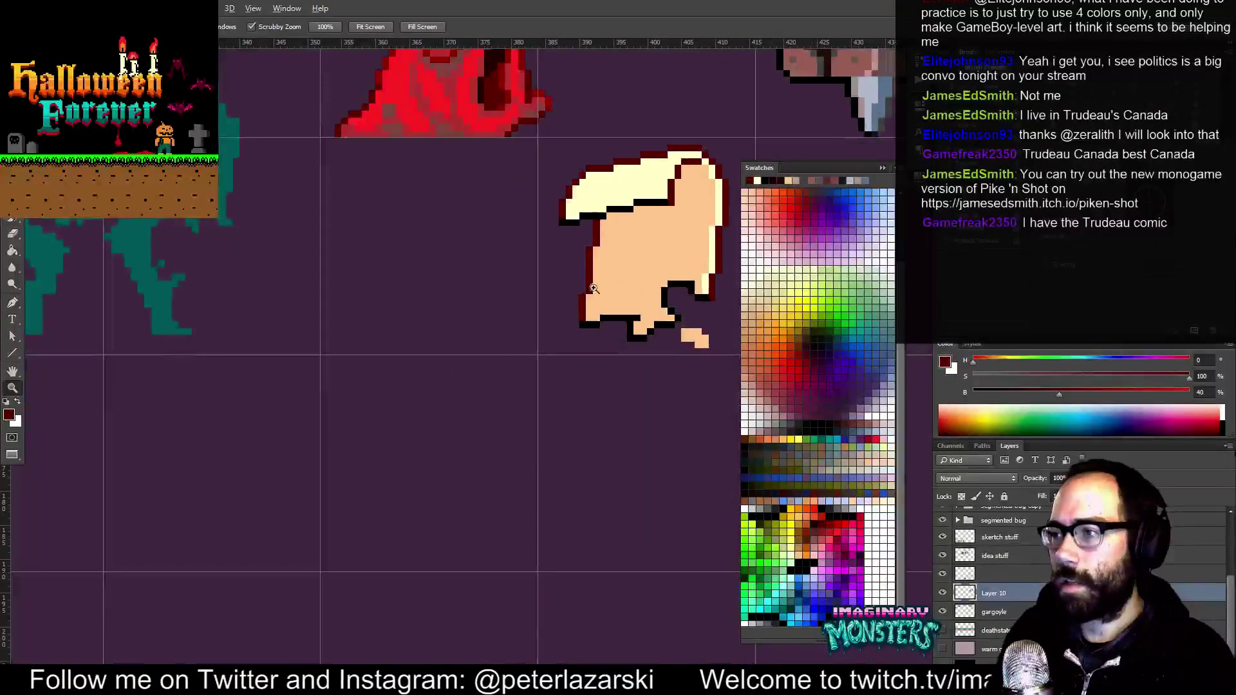
pyautogui.press('b')
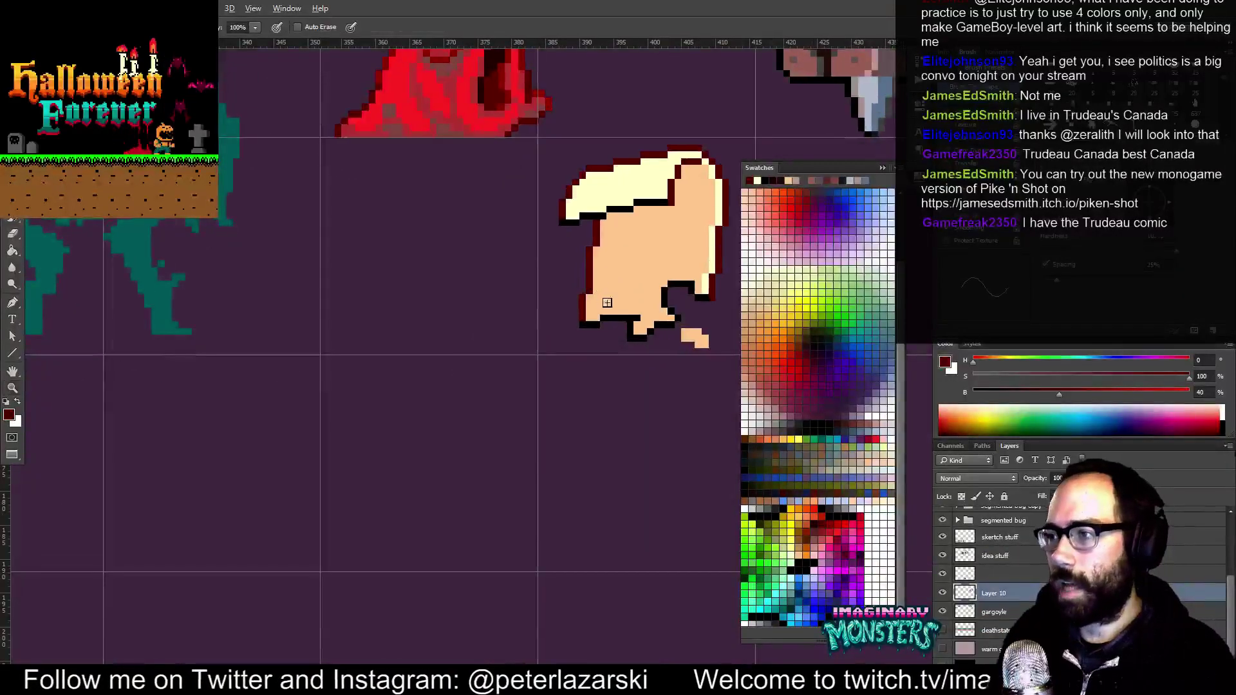
pyautogui.click(853, 532)
pyautogui.scroll(1, 414, 403)
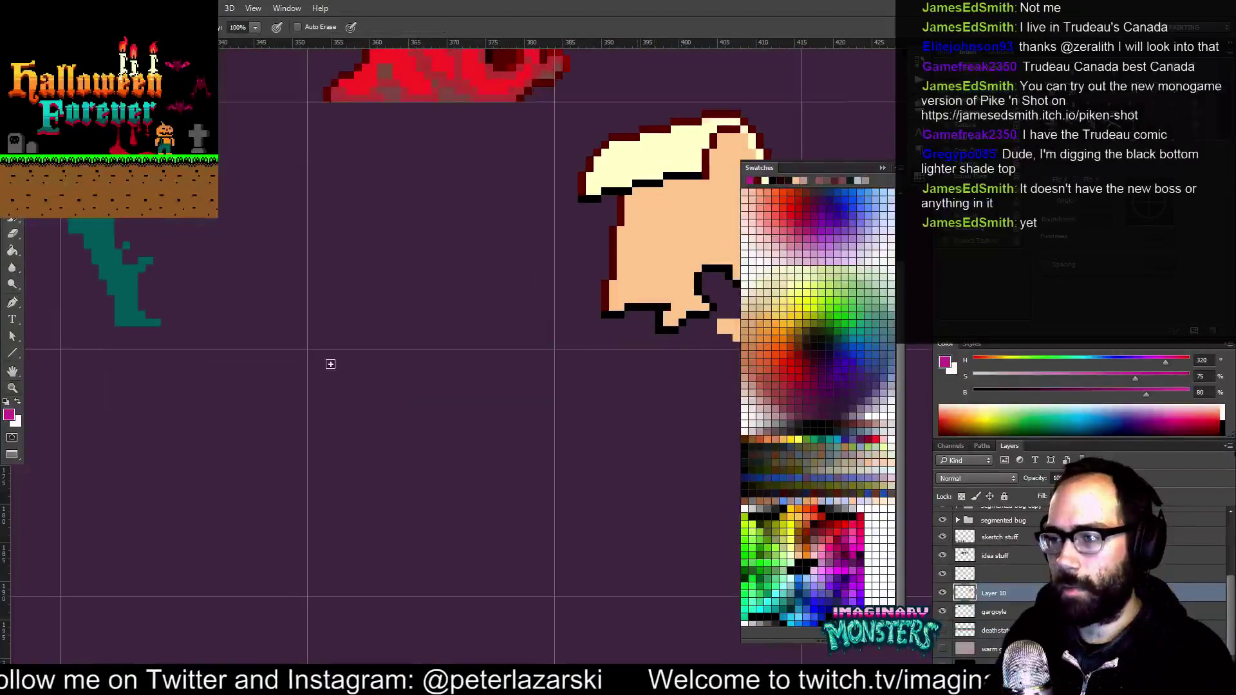
pyautogui.moveTo(345, 373)
pyautogui.mouseDown()
pyautogui.moveTo(365, 359)
pyautogui.moveTo(414, 363)
pyautogui.moveTo(369, 384)
pyautogui.mouseUp()
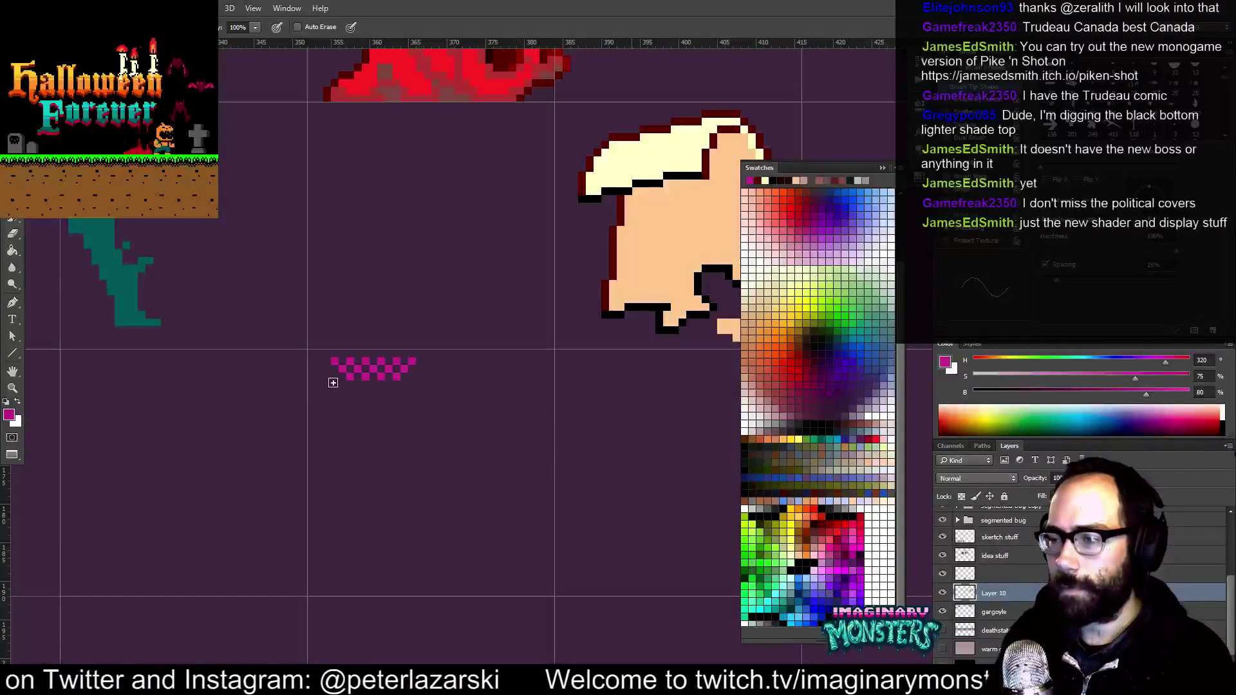
pyautogui.click(342, 346)
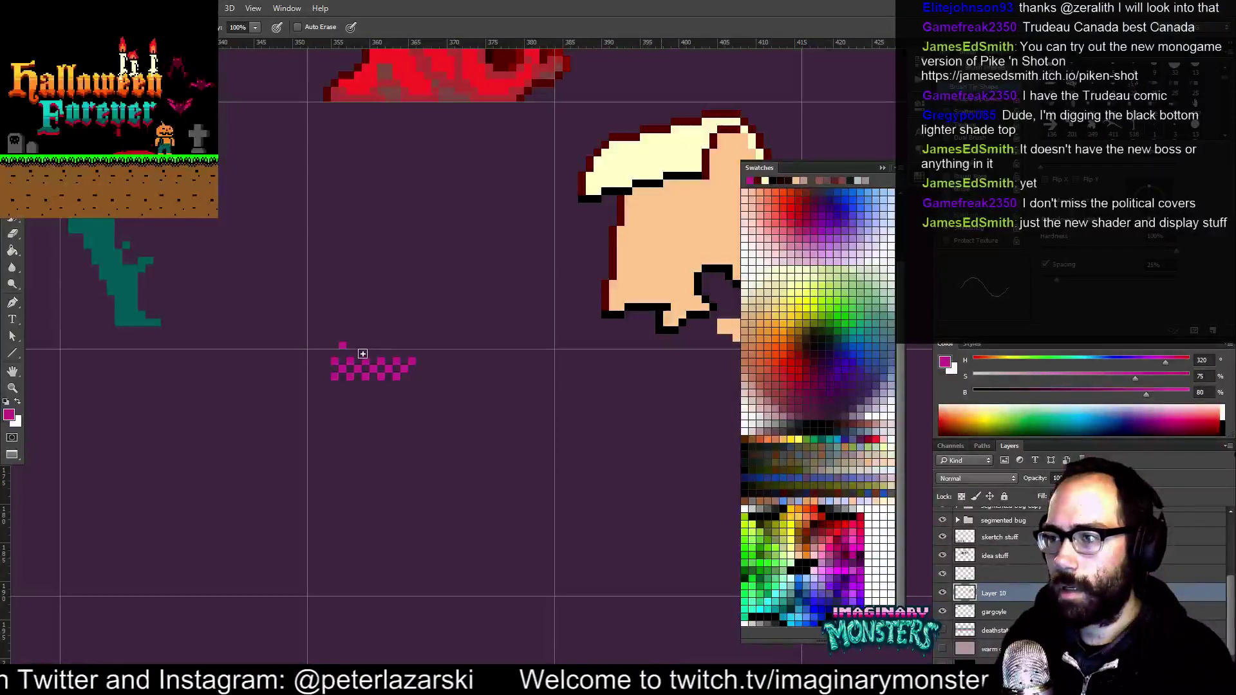
pyautogui.click(358, 346)
pyautogui.click(374, 346)
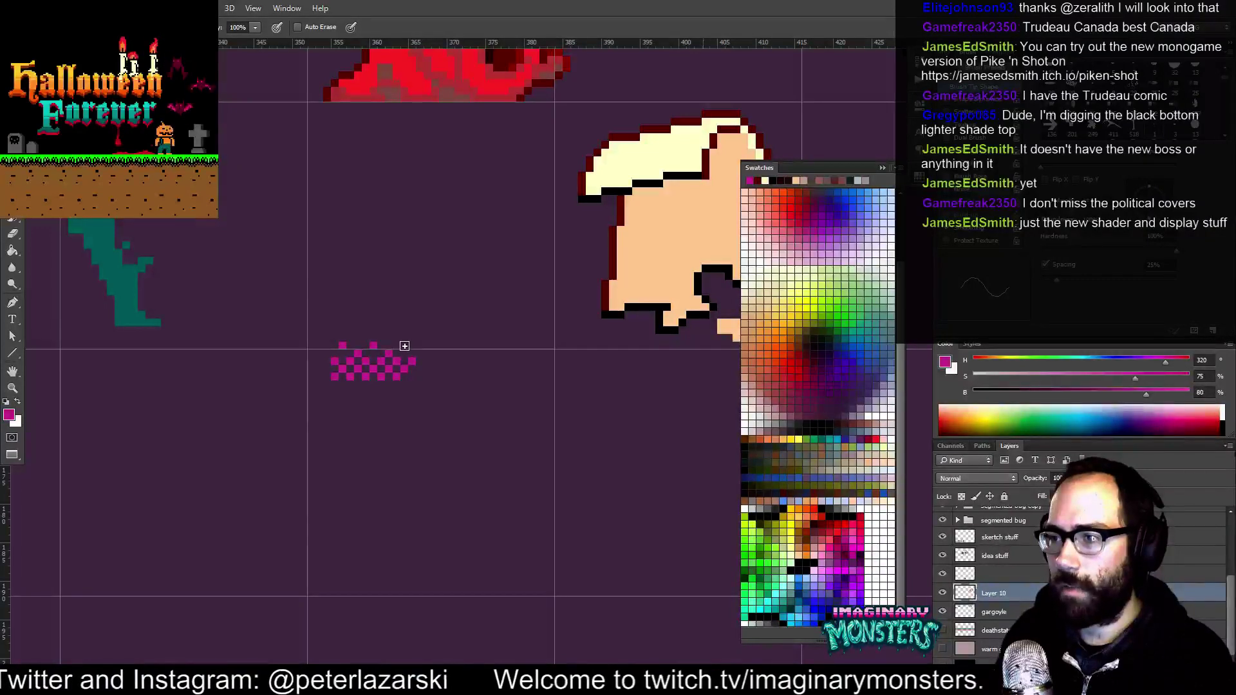
pyautogui.click(405, 346)
pyautogui.click(419, 353)
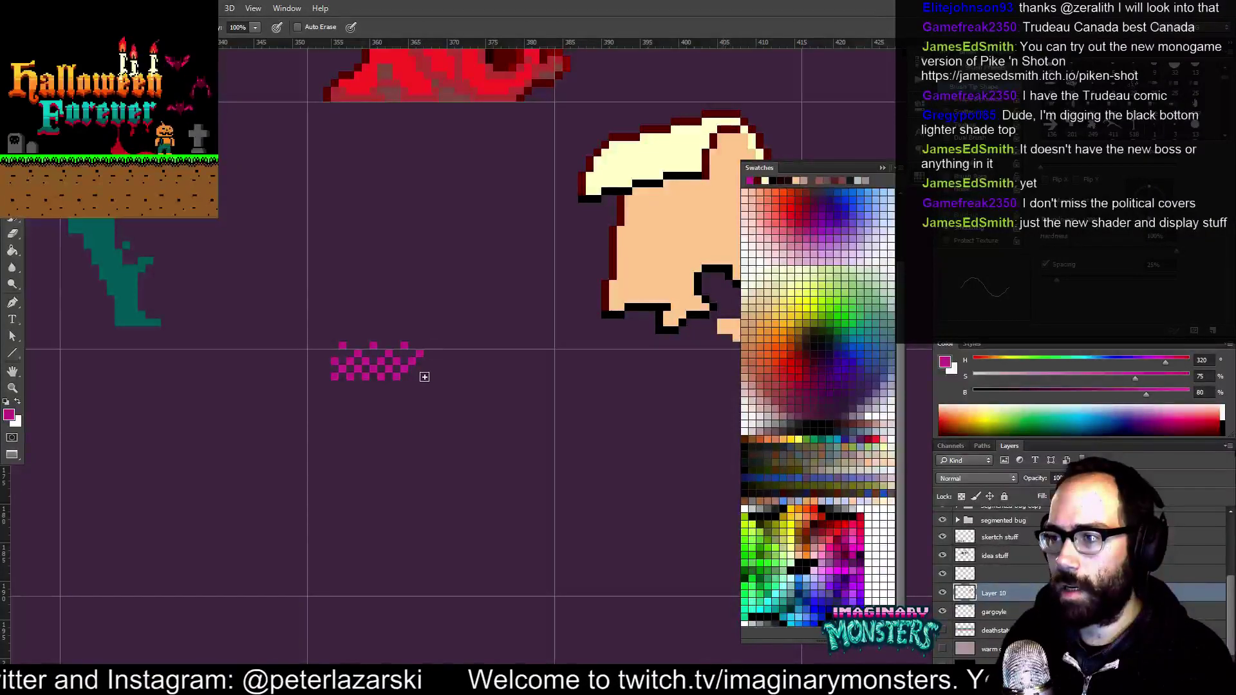
pyautogui.click(413, 377)
# Draw a loose cluster of diagonal magenta strokes with scattered single pixels around it, just below the checkerboard patch
pyautogui.moveTo(454, 385)
pyautogui.mouseDown()
pyautogui.moveTo(432, 395)
pyautogui.moveTo(361, 377)
pyautogui.mouseUp()
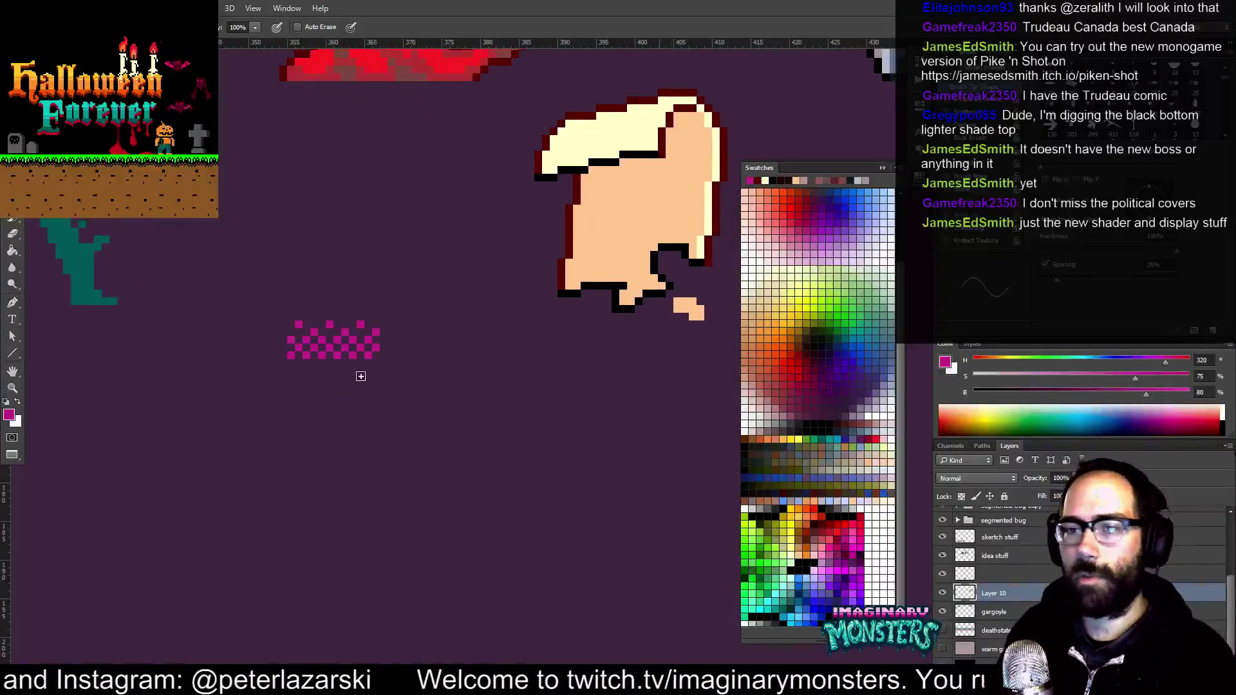
pyautogui.moveTo(353, 442)
pyautogui.mouseDown()
pyautogui.moveTo(395, 452)
pyautogui.moveTo(408, 435)
pyautogui.moveTo(378, 411)
pyautogui.moveTo(343, 429)
pyautogui.moveTo(330, 479)
pyautogui.moveTo(306, 438)
pyautogui.mouseUp()
pyautogui.keyDown('alt'); pyautogui.click(357, 351); pyautogui.keyUp('alt')
pyautogui.click(324, 397)
pyautogui.click(306, 404)
pyautogui.click(299, 486)
pyautogui.moveTo(300, 448); pyautogui.dragTo(307, 449)
pyautogui.click(284, 471)
pyautogui.click(337, 495)
pyautogui.click(354, 511)
pyautogui.click(354, 494)
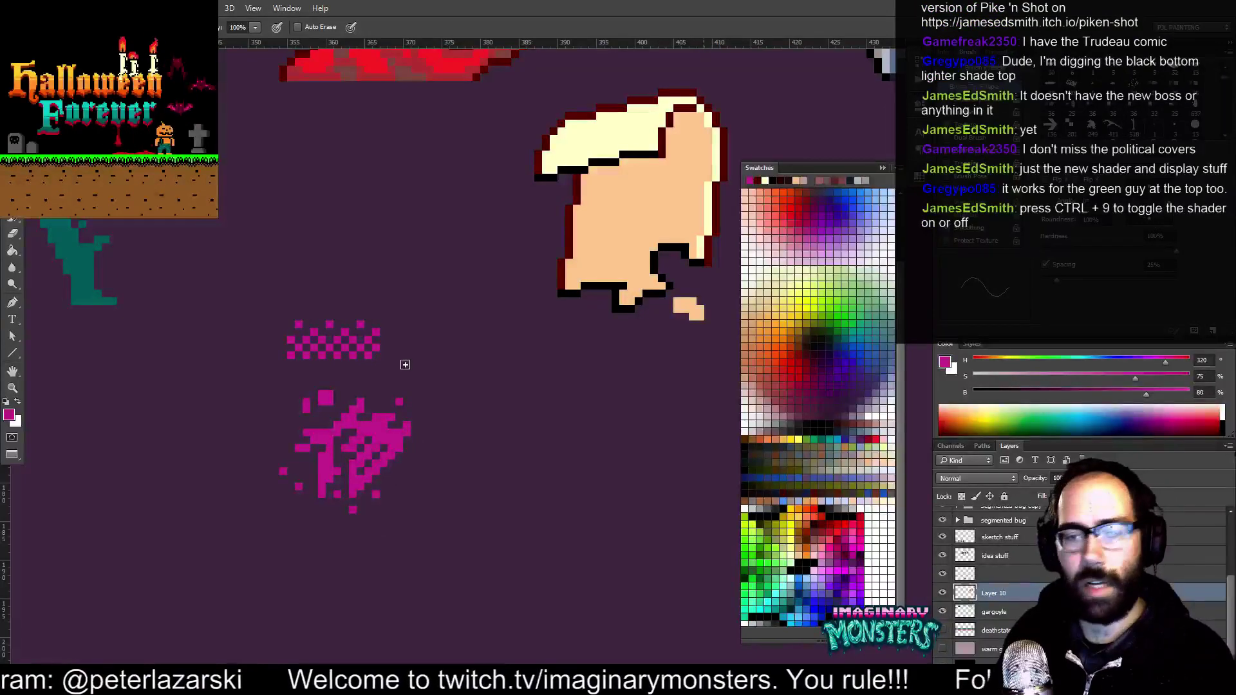
# Select both magenta patches together with a freehand lasso outline
pyautogui.press('z')
pyautogui.moveTo(425, 406); pyautogui.dragTo(398, 420)
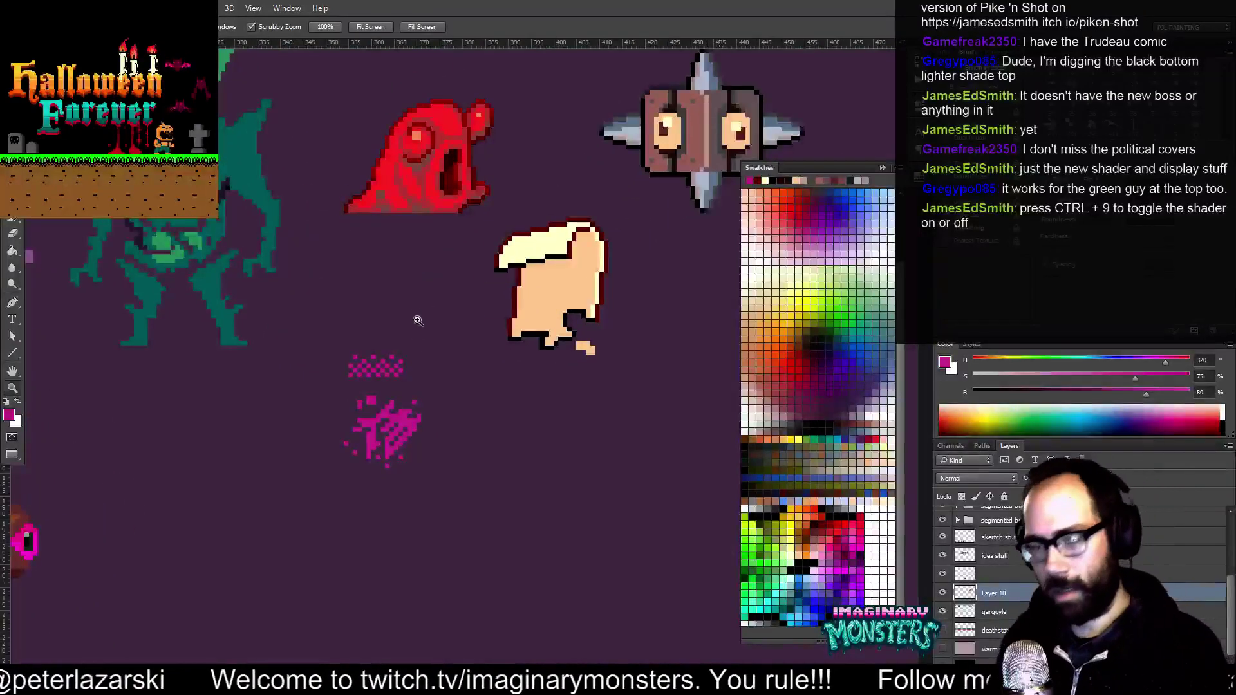
pyautogui.press('b')
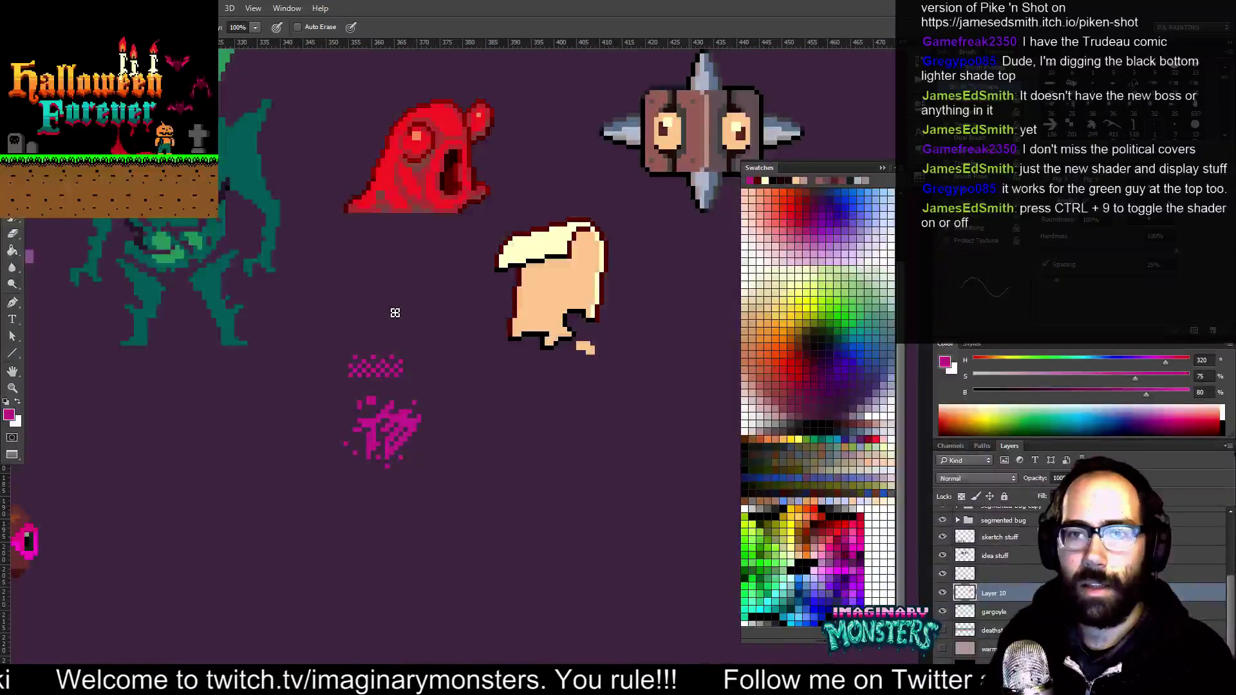
pyautogui.press('l')
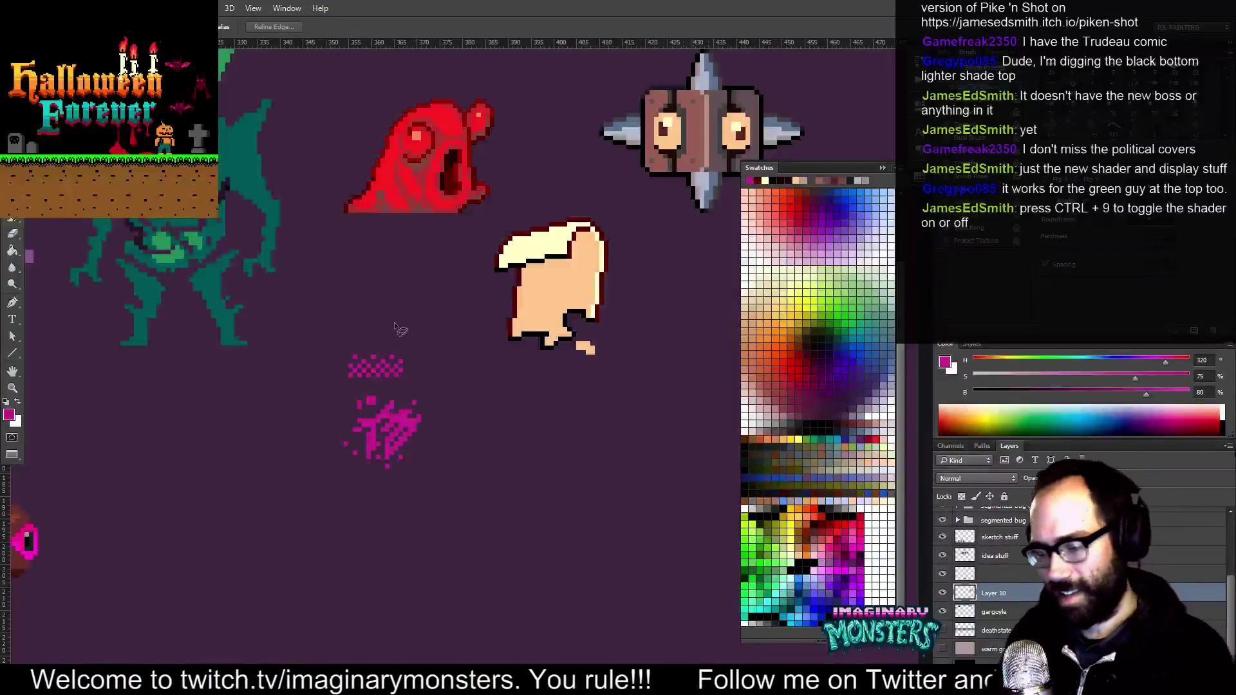
pyautogui.moveTo(434, 325)
pyautogui.mouseDown()
pyautogui.moveTo(439, 527)
pyautogui.moveTo(449, 378)
pyautogui.mouseUp()
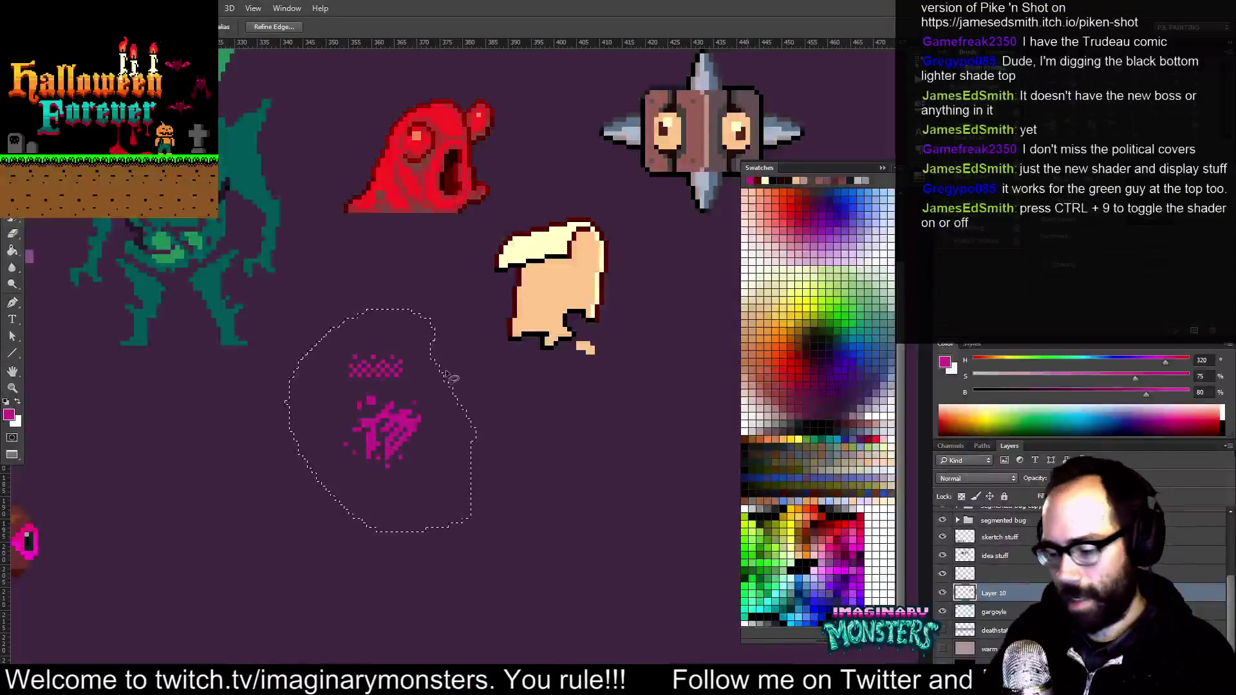
# Delete the selected magenta dither test marks from the empty canvas area and clear the selection
pyautogui.press('Delete')
pyautogui.hotkey('ctrl', 'd')
# Draw a thin writing line across the upper part of the scroll in the grey-brown sampled from the spiked block
pyautogui.moveTo(593, 334)
pyautogui.mouseDown()
pyautogui.moveTo(387, 395)
pyautogui.moveTo(388, 418)
pyautogui.mouseUp()
pyautogui.press('z')
pyautogui.moveTo(391, 366); pyautogui.dragTo(441, 428)
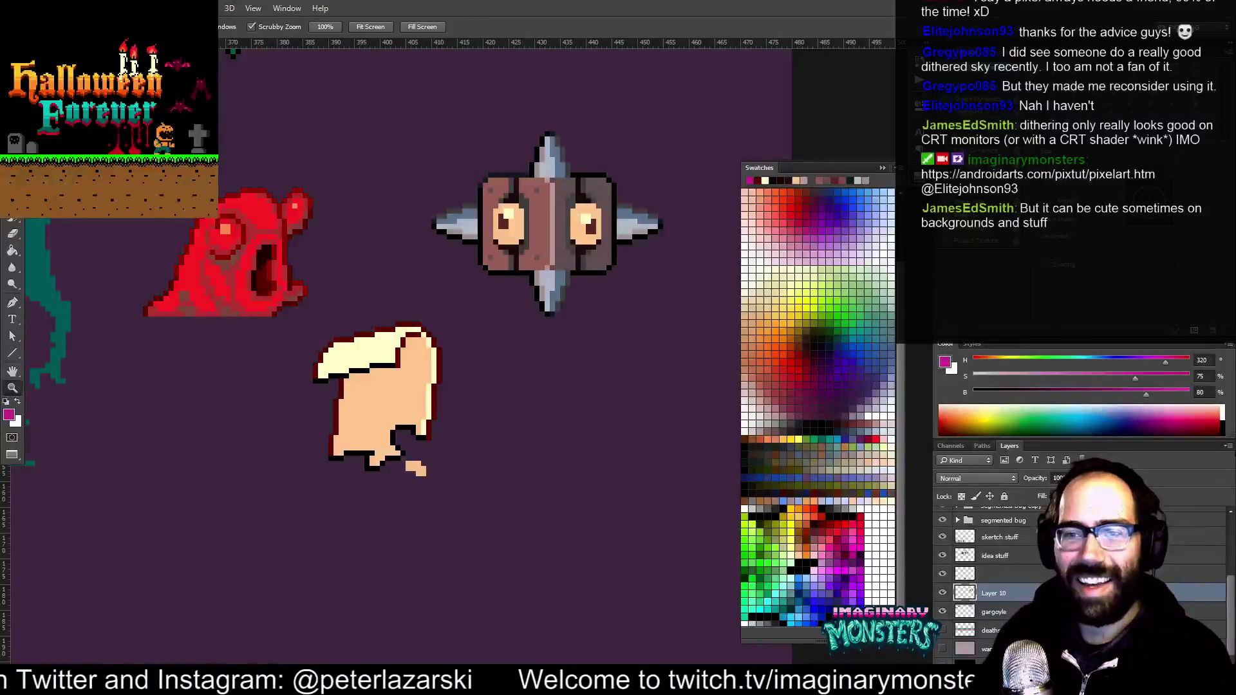
pyautogui.moveTo(473, 401); pyautogui.dragTo(416, 370)
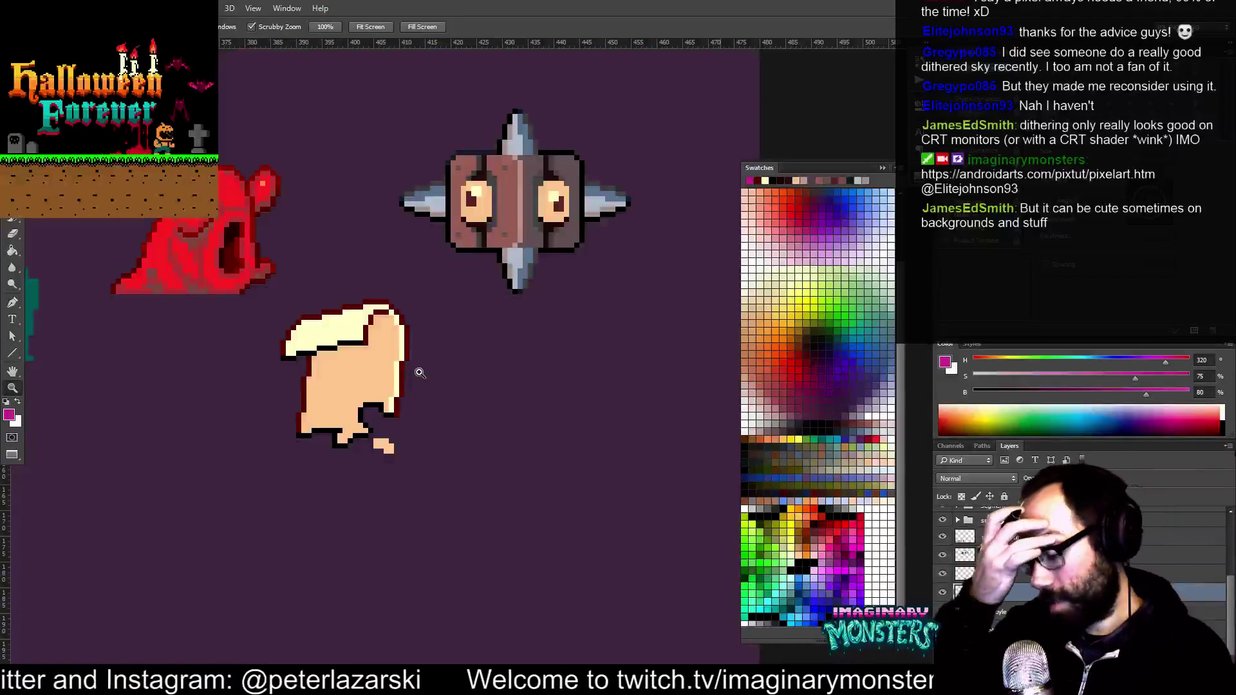
pyautogui.press('b')
pyautogui.moveTo(431, 356); pyautogui.dragTo(473, 358)
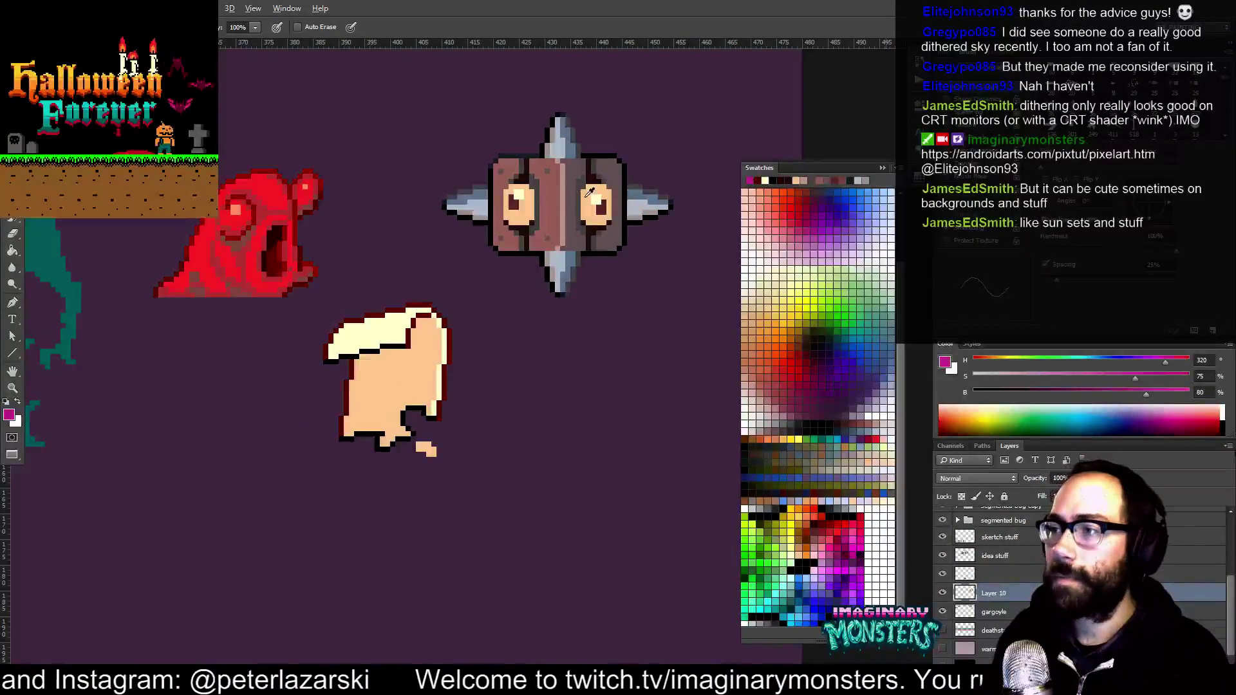
pyautogui.keyDown('alt'); pyautogui.click(579, 169); pyautogui.keyUp('alt')
pyautogui.click(367, 369)
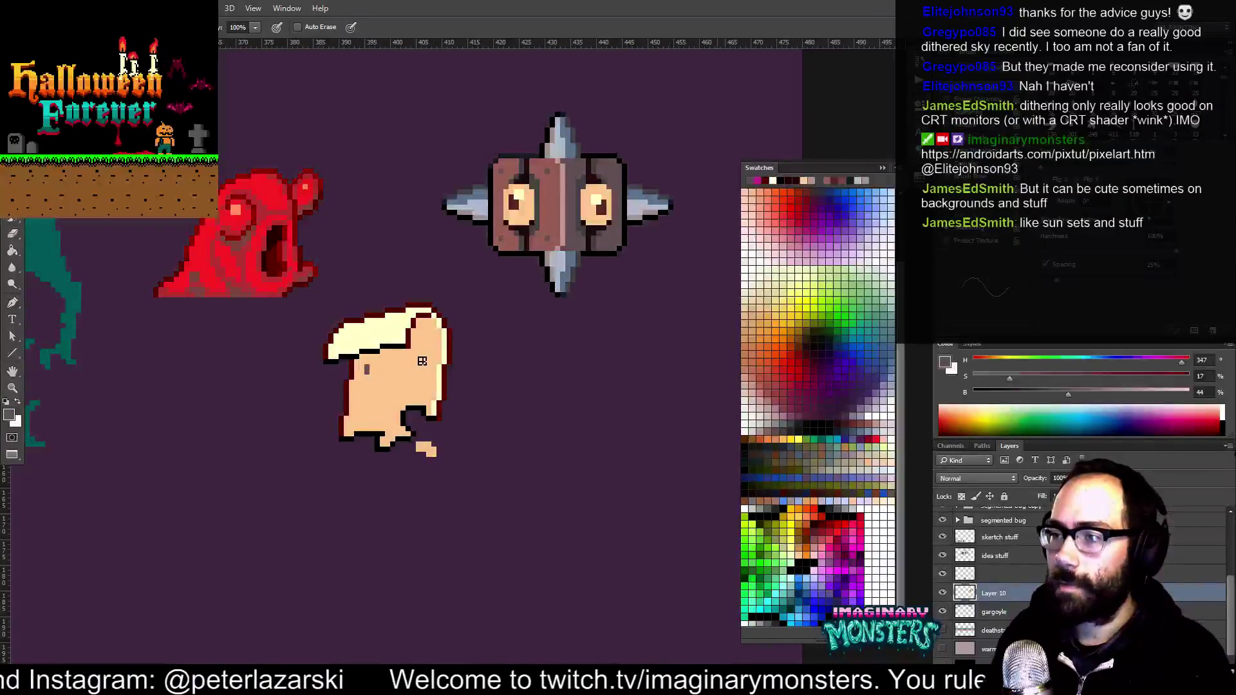
pyautogui.keyDown('shift'); pyautogui.click(423, 357); pyautogui.keyUp('shift')
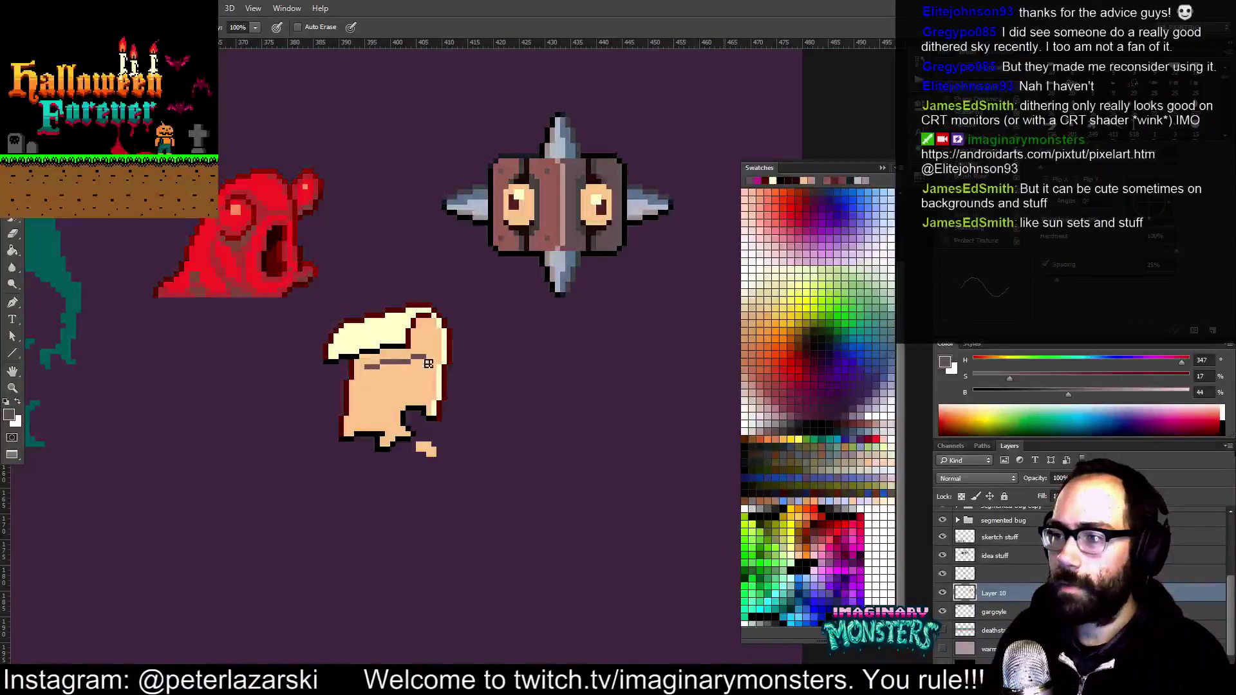
# Add shorter, broken grey-brown writing lines beneath the first one, with skin-toned gaps between the dashes
pyautogui.click(368, 383)
pyautogui.keyDown('shift'); pyautogui.click(383, 378); pyautogui.keyUp('shift')
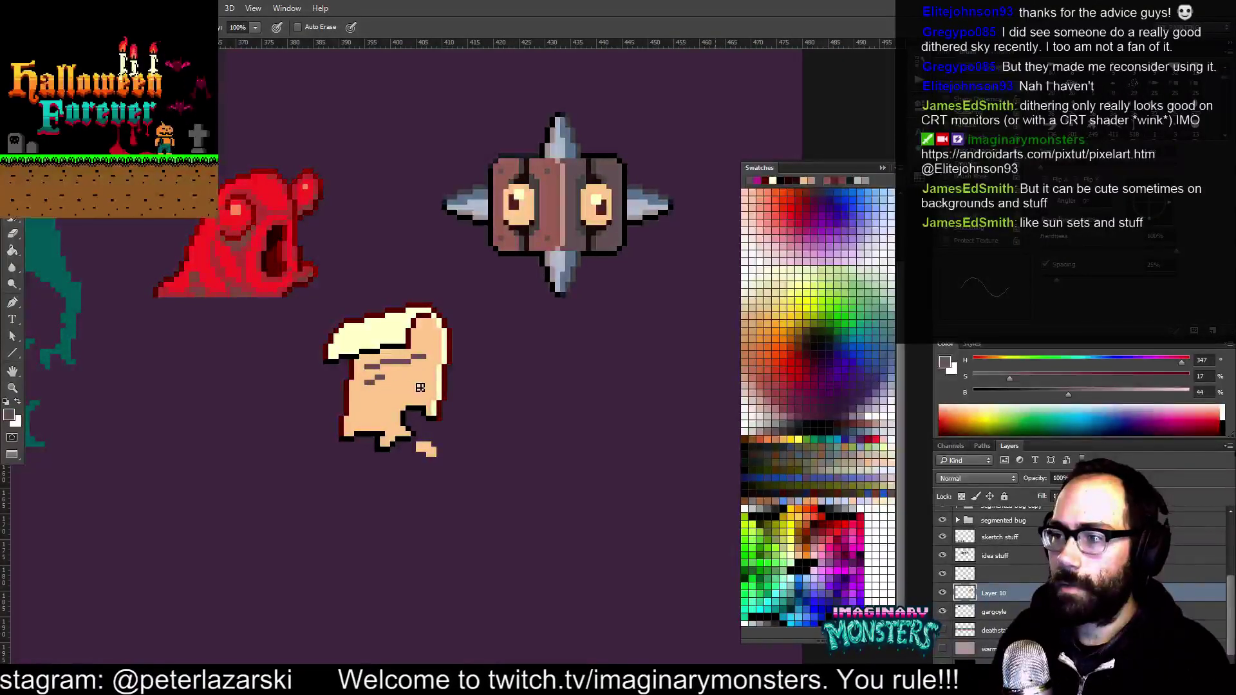
pyautogui.keyDown('alt'); pyautogui.click(386, 381); pyautogui.keyUp('alt')
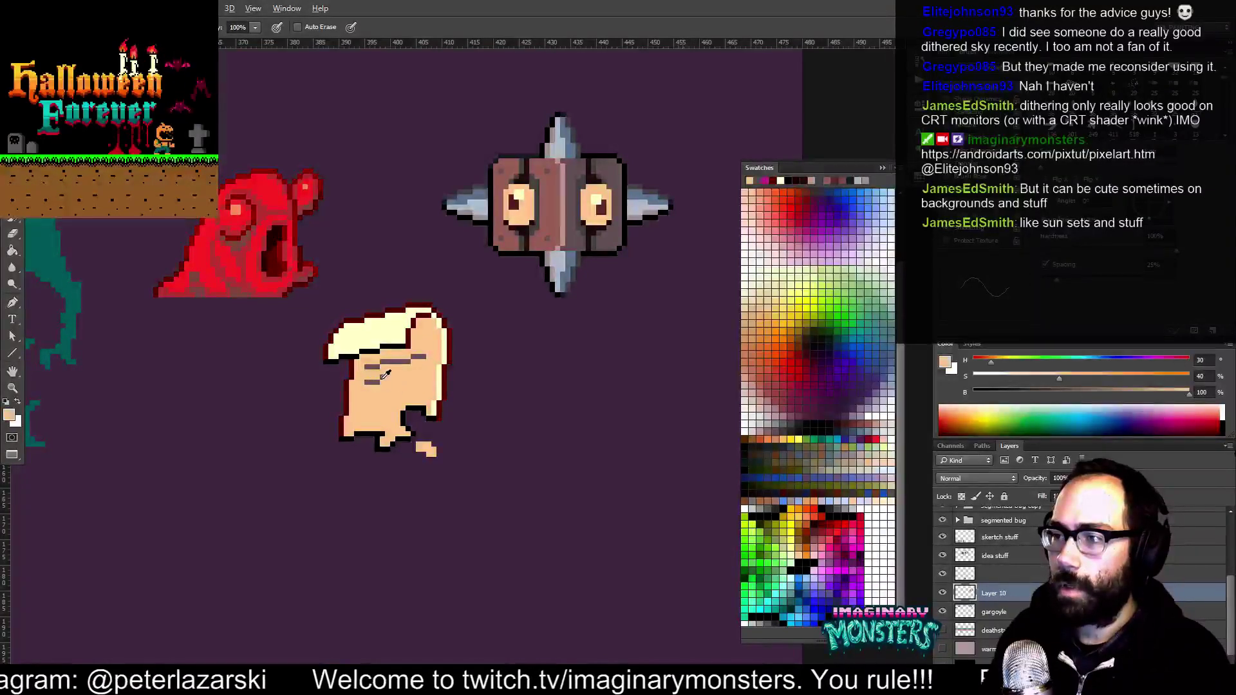
pyautogui.moveTo(408, 378); pyautogui.dragTo(414, 378)
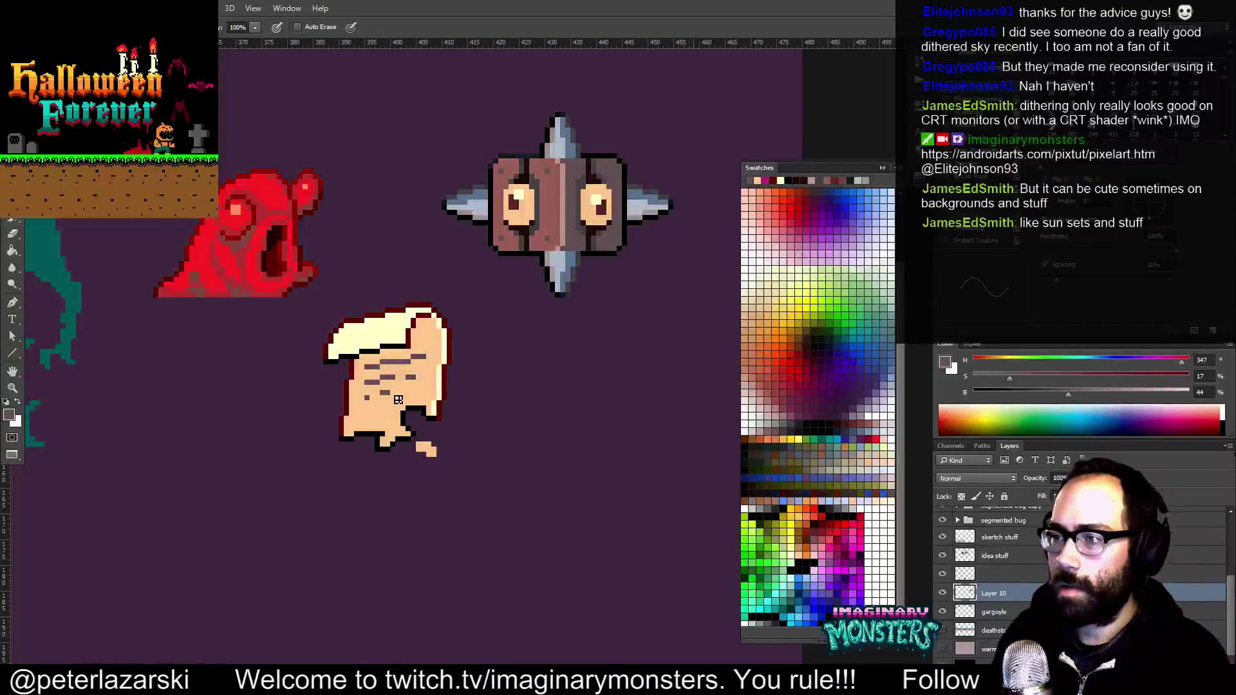
# Move the whole scroll sprite further down, away from the spiked block, and clear the selection
pyautogui.moveTo(447, 391); pyautogui.dragTo(481, 401)
pyautogui.moveTo(574, 400); pyautogui.dragTo(556, 395)
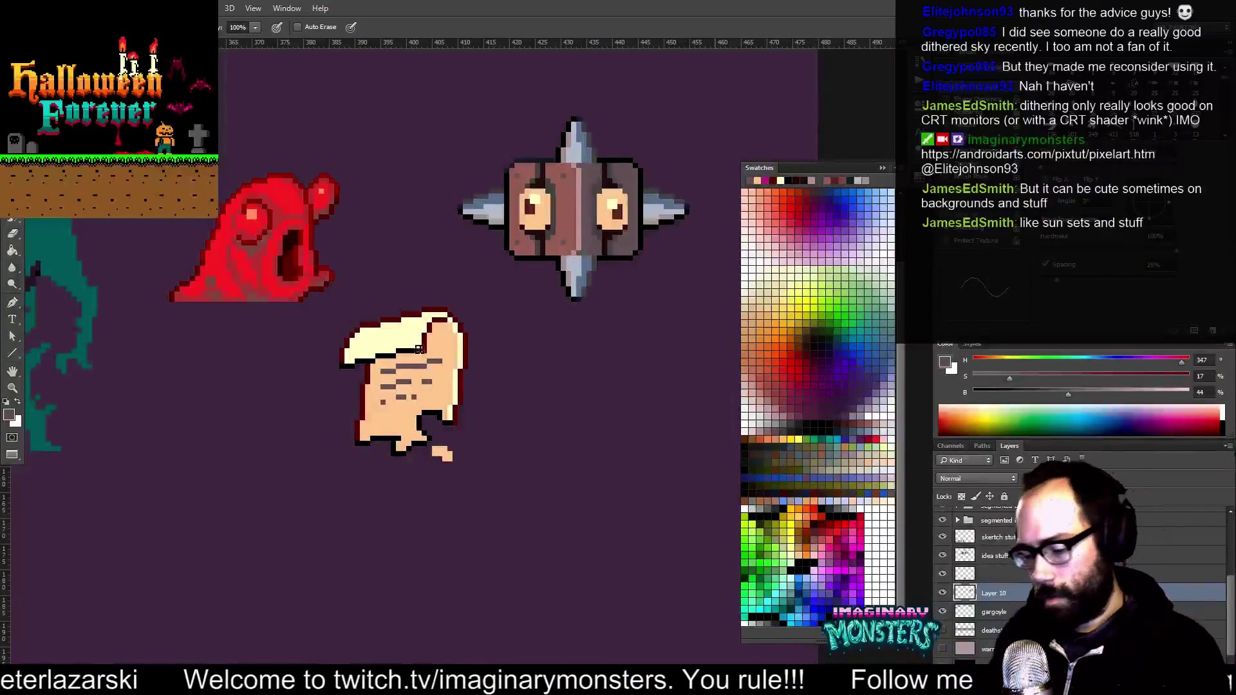
pyautogui.press('l')
pyautogui.moveTo(414, 284)
pyautogui.mouseDown()
pyautogui.moveTo(342, 326)
pyautogui.moveTo(499, 492)
pyautogui.moveTo(451, 287)
pyautogui.mouseUp()
pyautogui.press('v')
pyautogui.moveTo(434, 335); pyautogui.dragTo(433, 407)
pyautogui.hotkey('ctrl', 'd')
# Outline the scroll's torn-off scrap with dark red along its upper edge and black along its lower edge
pyautogui.press('z')
pyautogui.click(473, 470)
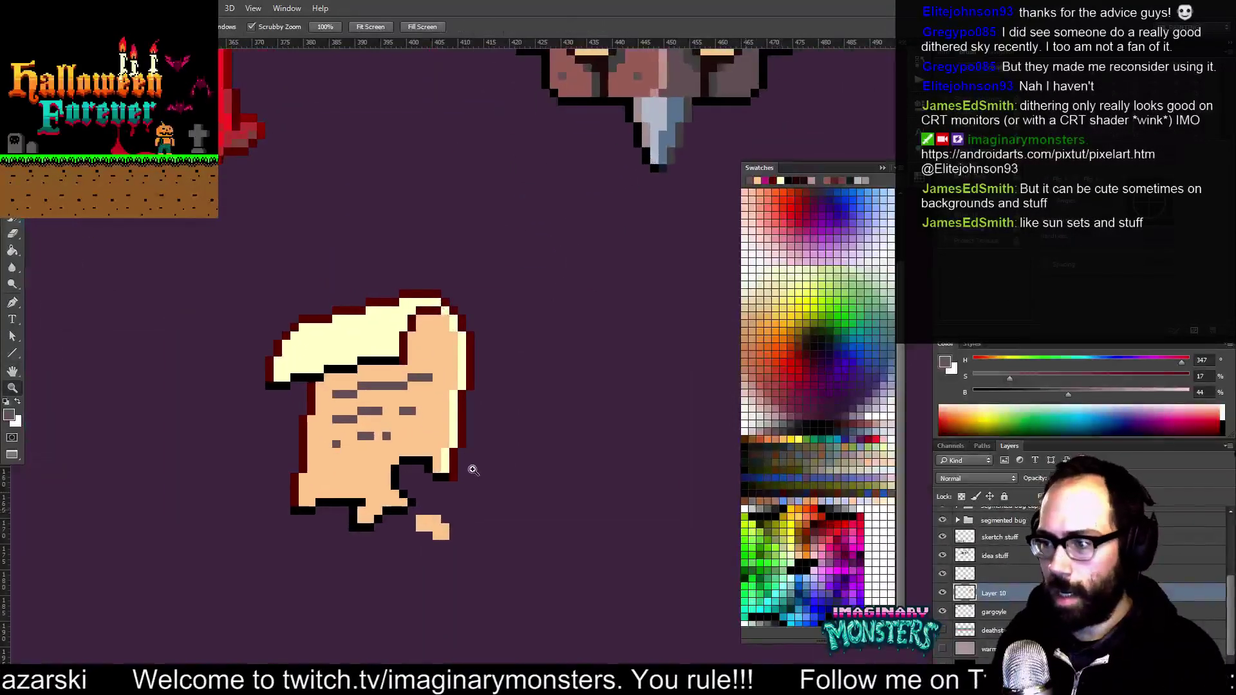
pyautogui.press('b')
pyautogui.keyDown('alt'); pyautogui.click(458, 471); pyautogui.keyUp('alt')
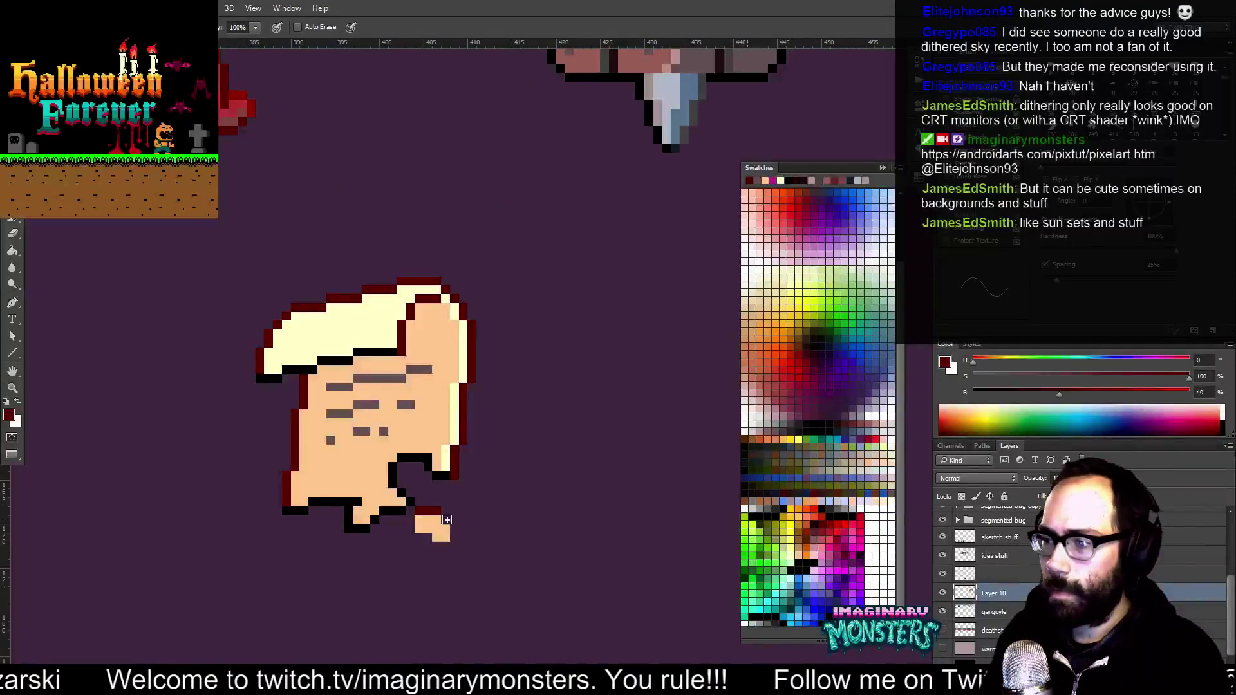
pyautogui.keyDown('alt'); pyautogui.click(411, 499); pyautogui.keyUp('alt')
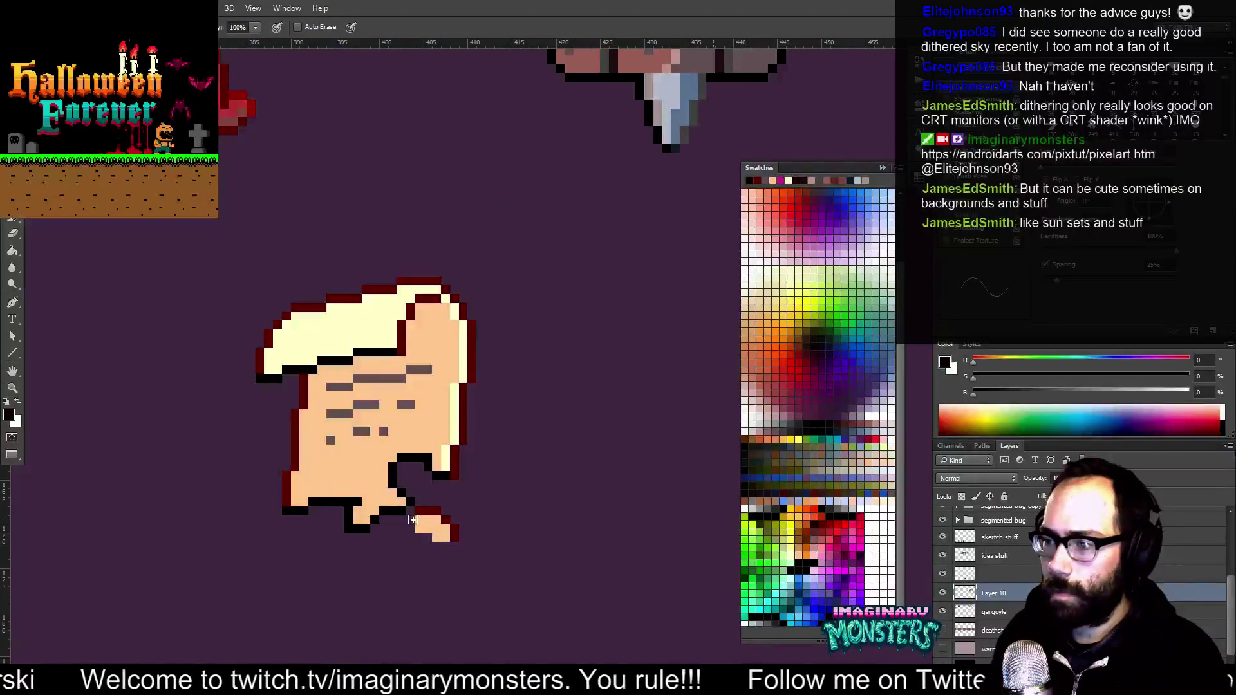
pyautogui.moveTo(417, 534); pyautogui.dragTo(429, 539)
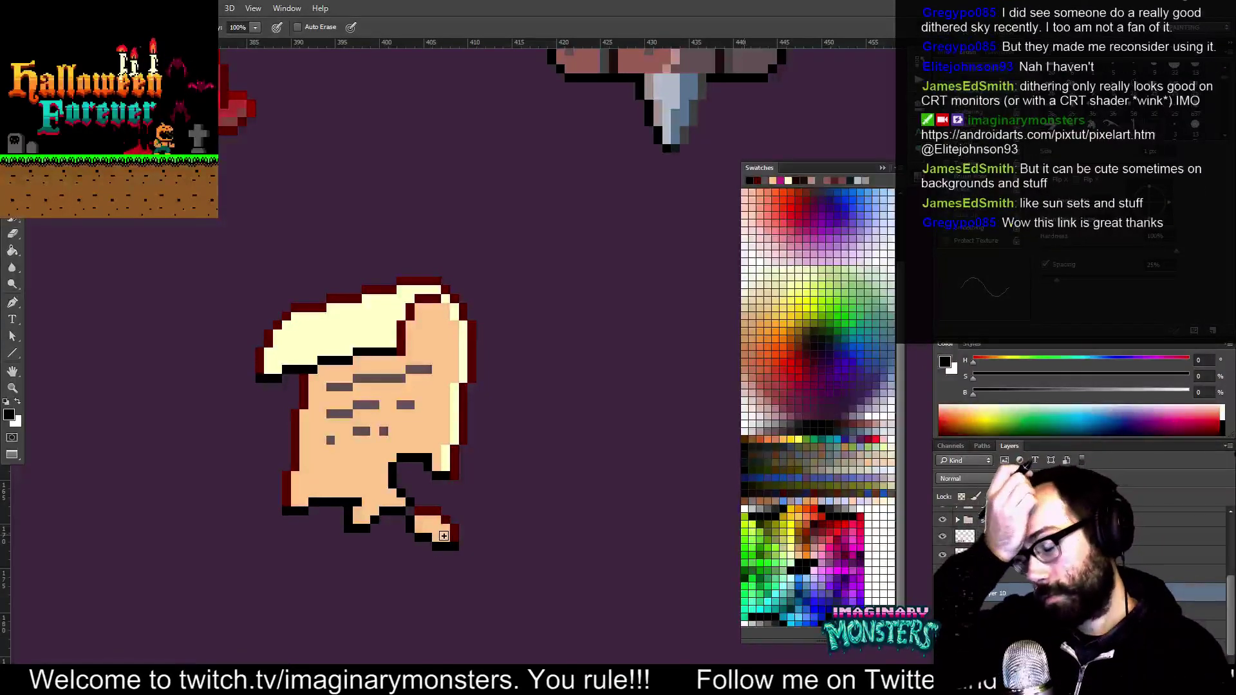
# Nudge the outlined scrap slightly to the right, away from the scroll's torn corner
pyautogui.press('l')
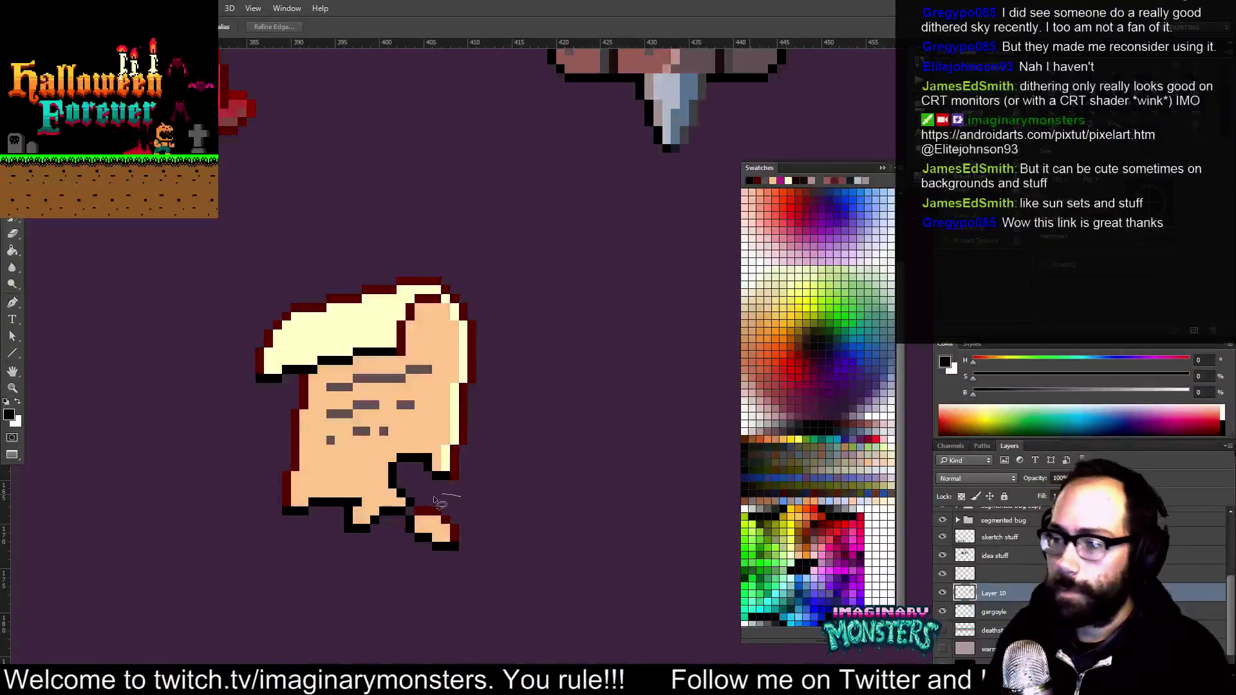
pyautogui.moveTo(411, 512)
pyautogui.mouseDown()
pyautogui.moveTo(443, 581)
pyautogui.moveTo(470, 505)
pyautogui.moveTo(456, 534)
pyautogui.mouseUp()
pyautogui.press('v')
pyautogui.hotkey('ctrl', 'd')
pyautogui.press('b')
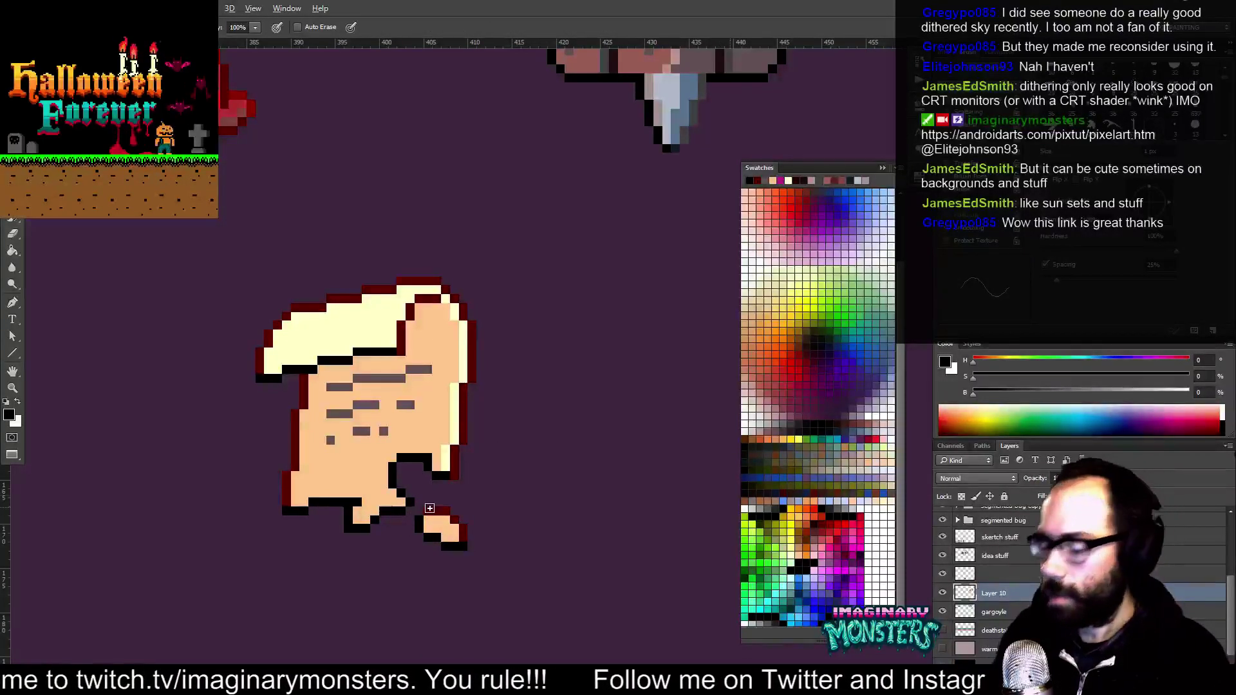
# Try nudging the selected part of the torn scrap vertically, and undo the change
pyautogui.press('l')
pyautogui.moveTo(453, 500)
pyautogui.mouseDown()
pyautogui.moveTo(419, 512)
pyautogui.moveTo(492, 551)
pyautogui.moveTo(459, 500)
pyautogui.mouseUp()
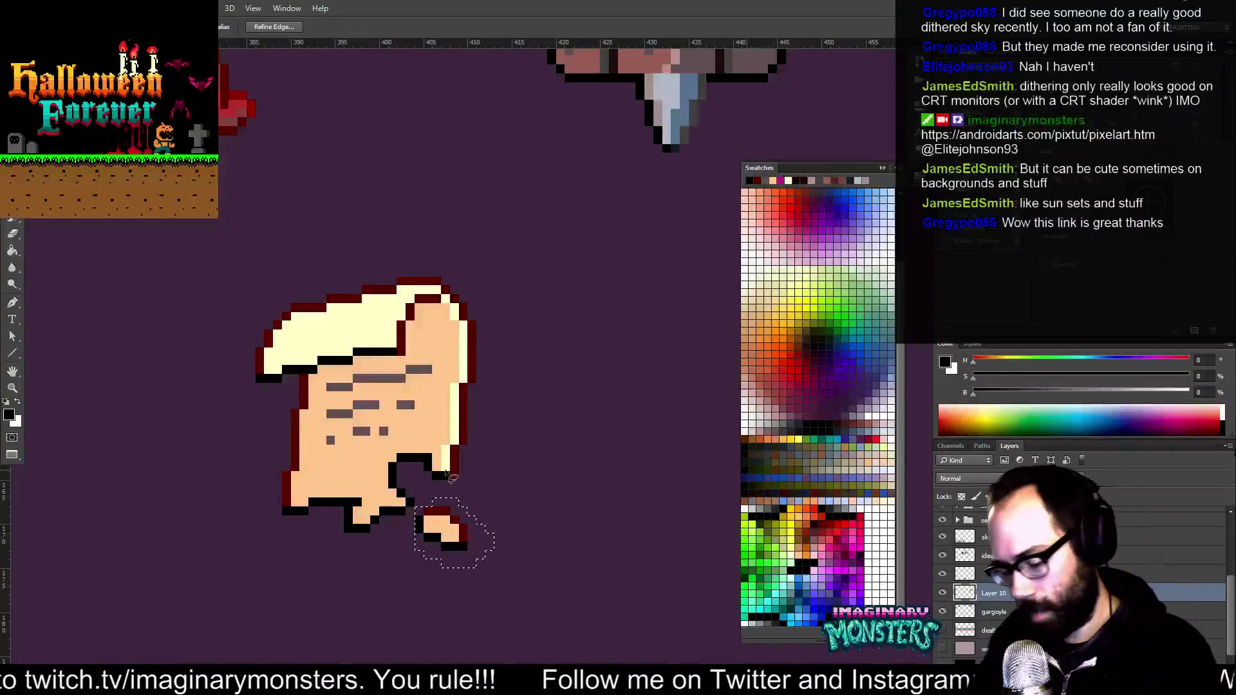
pyautogui.press('b')
pyautogui.hotkey('ctrl', 'd')
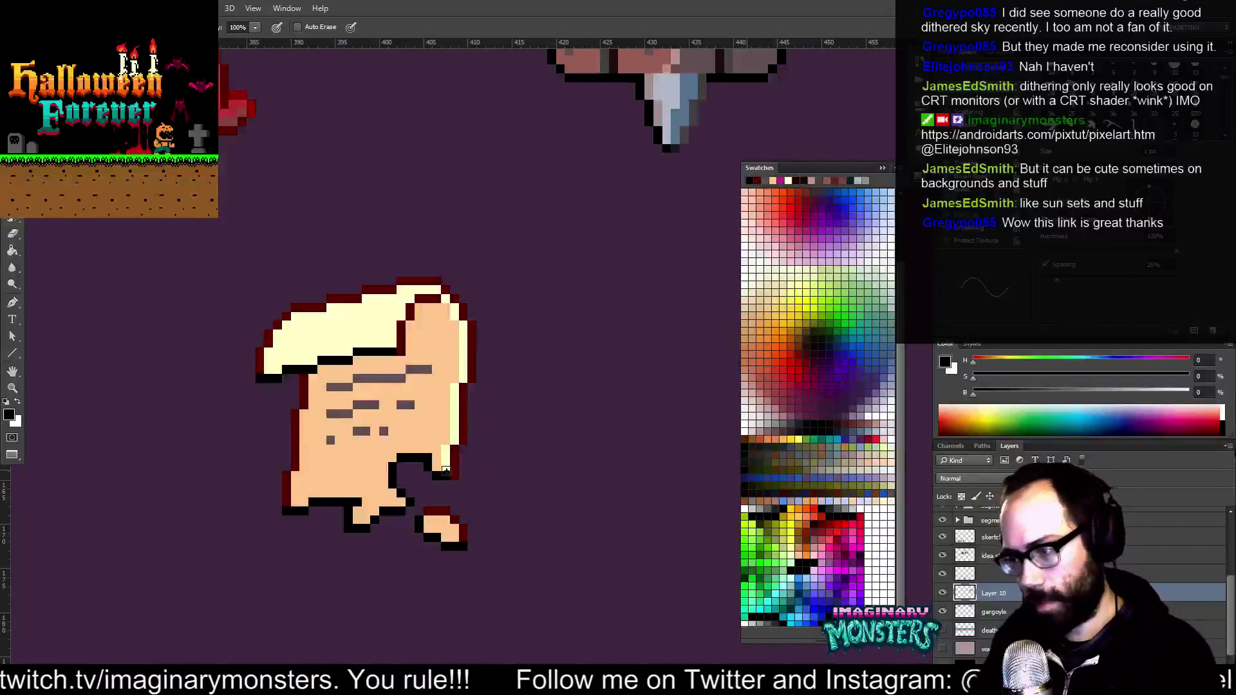
pyautogui.hotkey('ctrl', 'shift', 'd')
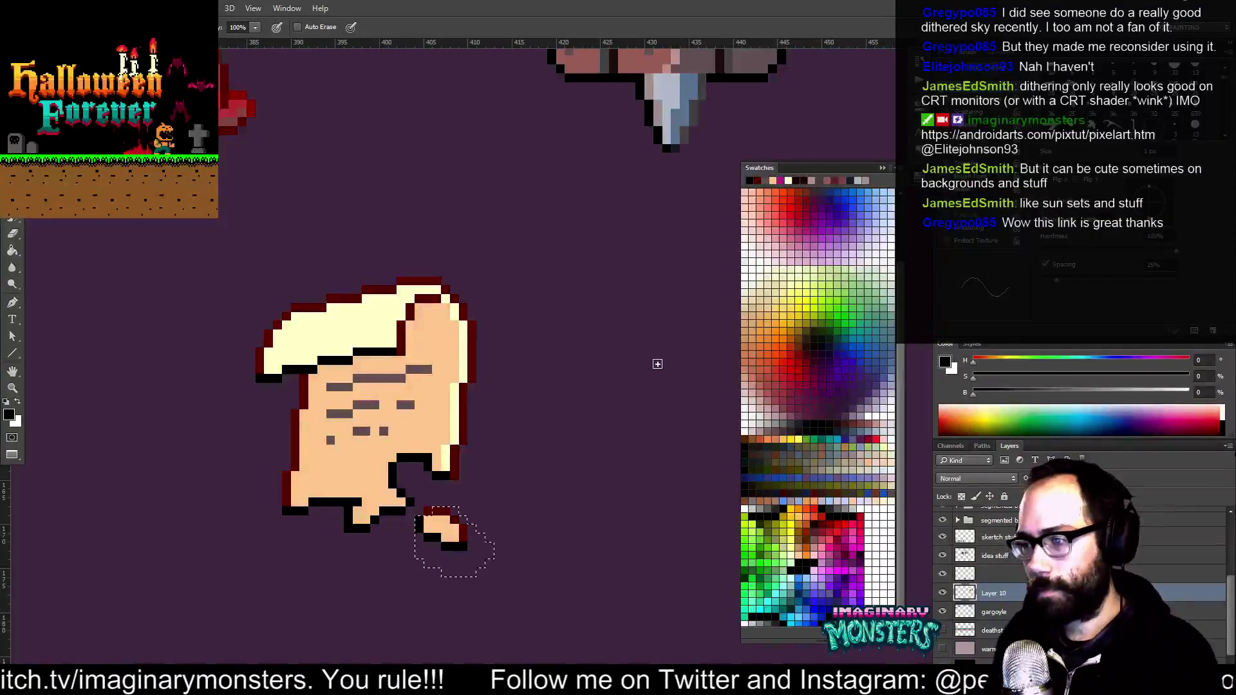
pyautogui.press('v')
pyautogui.press('Up')
pyautogui.press('Down')
pyautogui.press('Down')
pyautogui.hotkey('ctrl', 'd')
pyautogui.press('b')
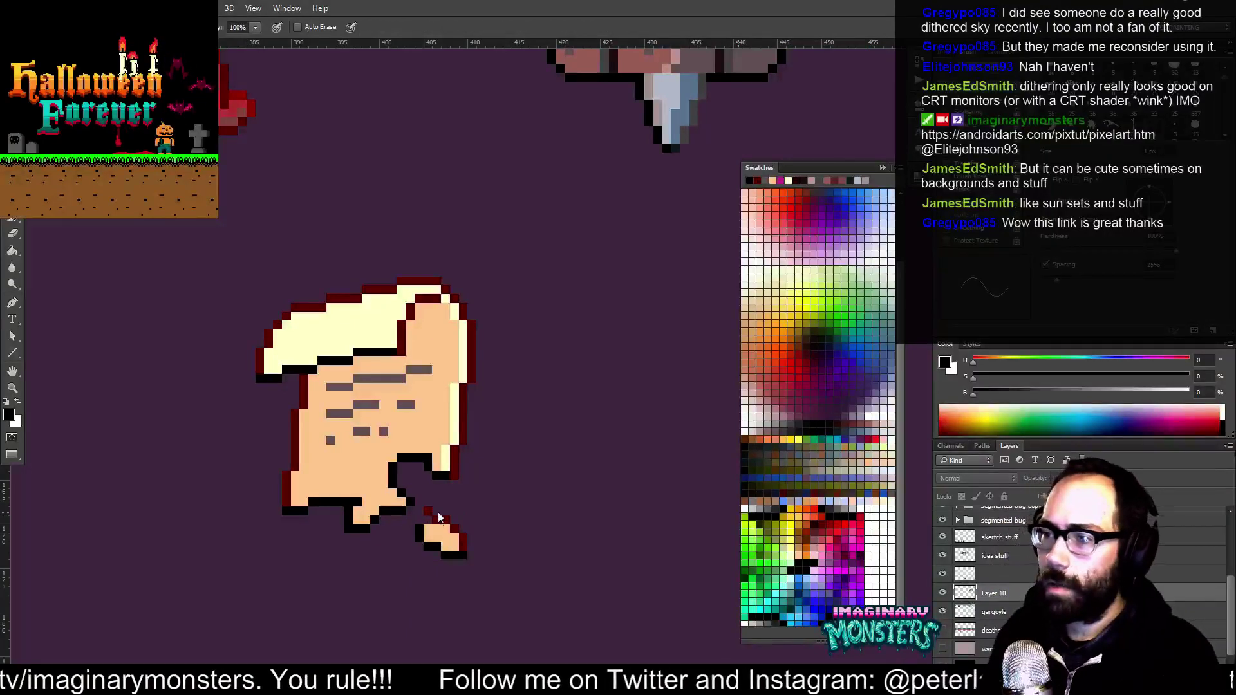
pyautogui.hotkey('ctrl', 'z')
pyautogui.hotkey('ctrl', 'd')
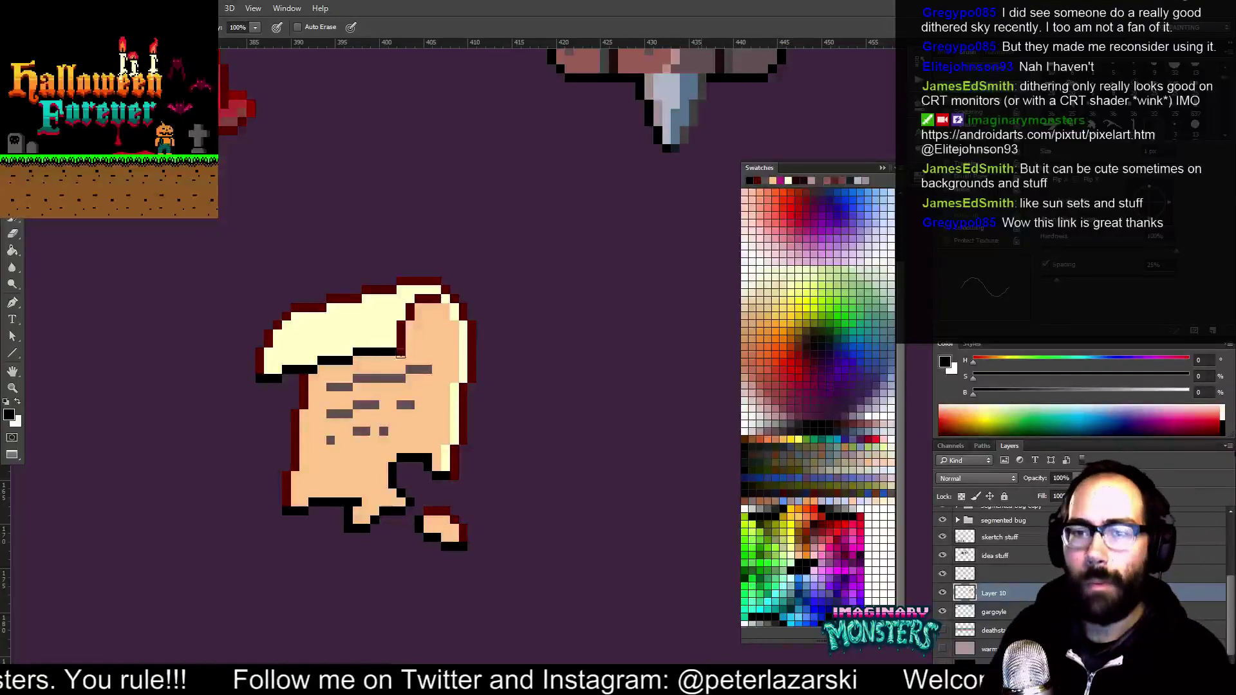
# Duplicate the finished scroll and place the copy below and to the right of the original, with bright orange as the paint colour
pyautogui.moveTo(484, 388); pyautogui.dragTo(508, 392)
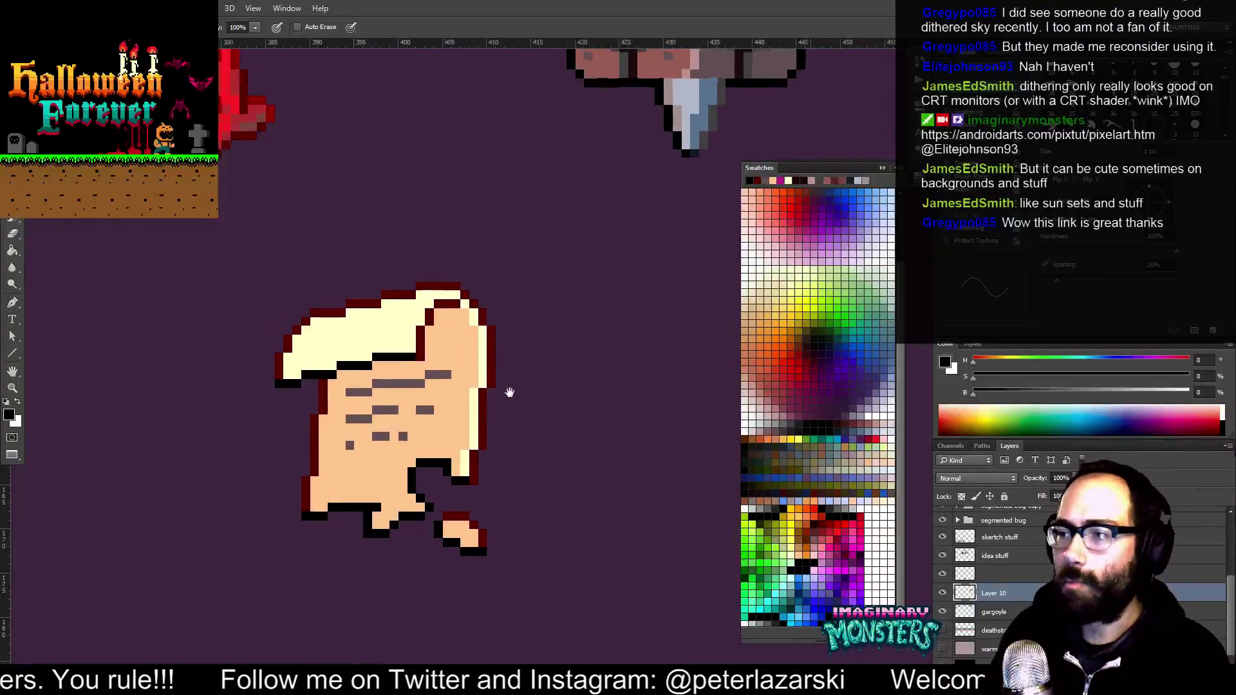
pyautogui.click(808, 505)
pyautogui.press('z')
pyautogui.moveTo(574, 414); pyautogui.dragTo(535, 417)
pyautogui.press('m')
pyautogui.moveTo(371, 338); pyautogui.dragTo(559, 523)
pyautogui.moveTo(546, 473); pyautogui.dragTo(480, 472)
pyautogui.press('v')
pyautogui.moveTo(397, 399); pyautogui.dragTo(573, 401)
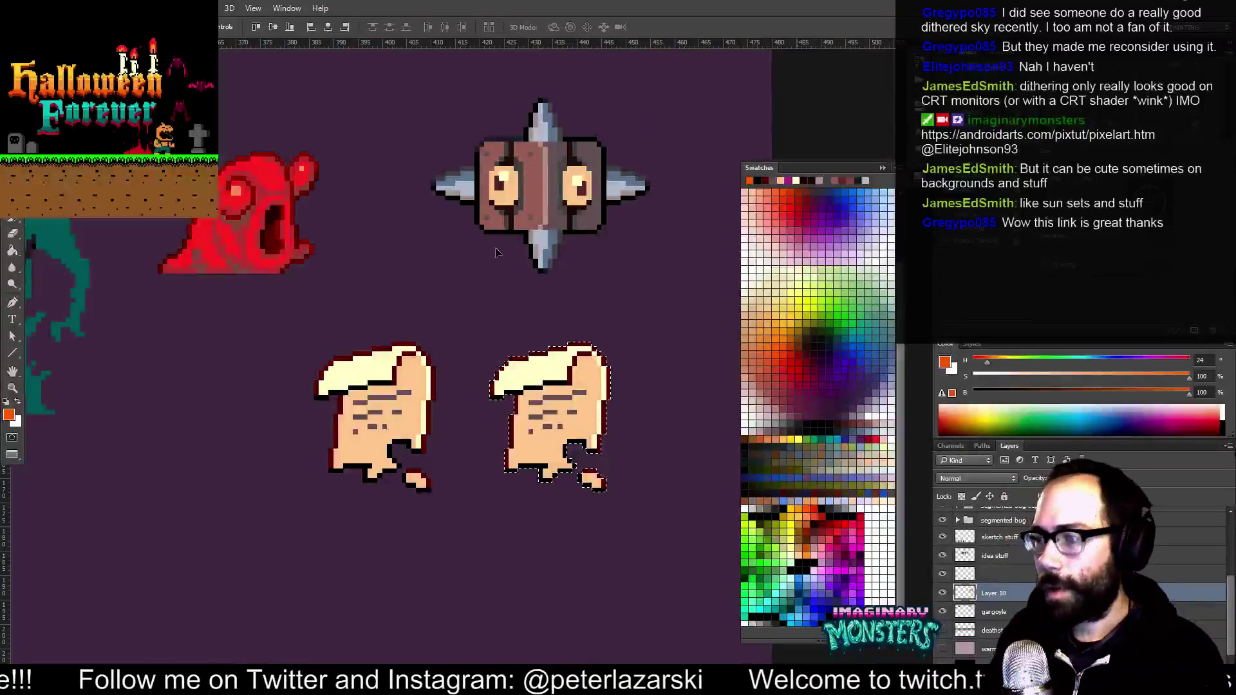
pyautogui.press('b')
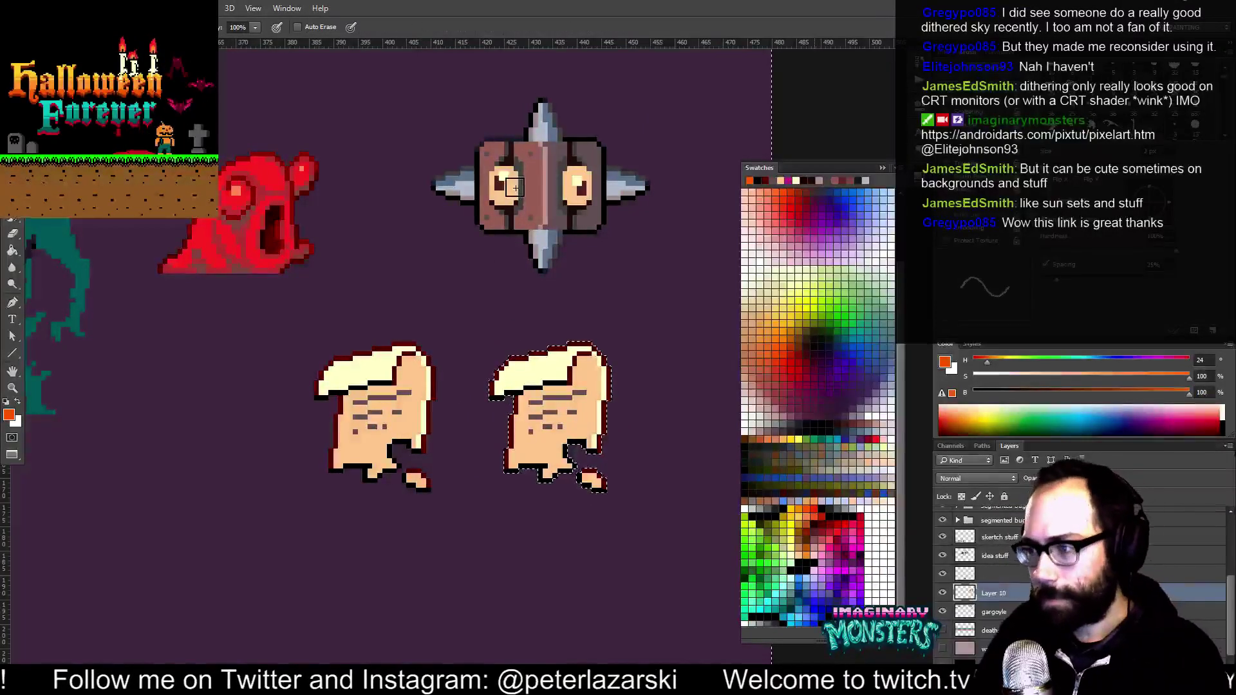
pyautogui.press('v')
pyautogui.moveTo(564, 388)
pyautogui.mouseDown()
pyautogui.moveTo(578, 534)
pyautogui.moveTo(515, 441)
pyautogui.mouseUp()
# Paint bright orange fire around the scroll copy, with two joined flame tongues rising above it
pyautogui.press('b')
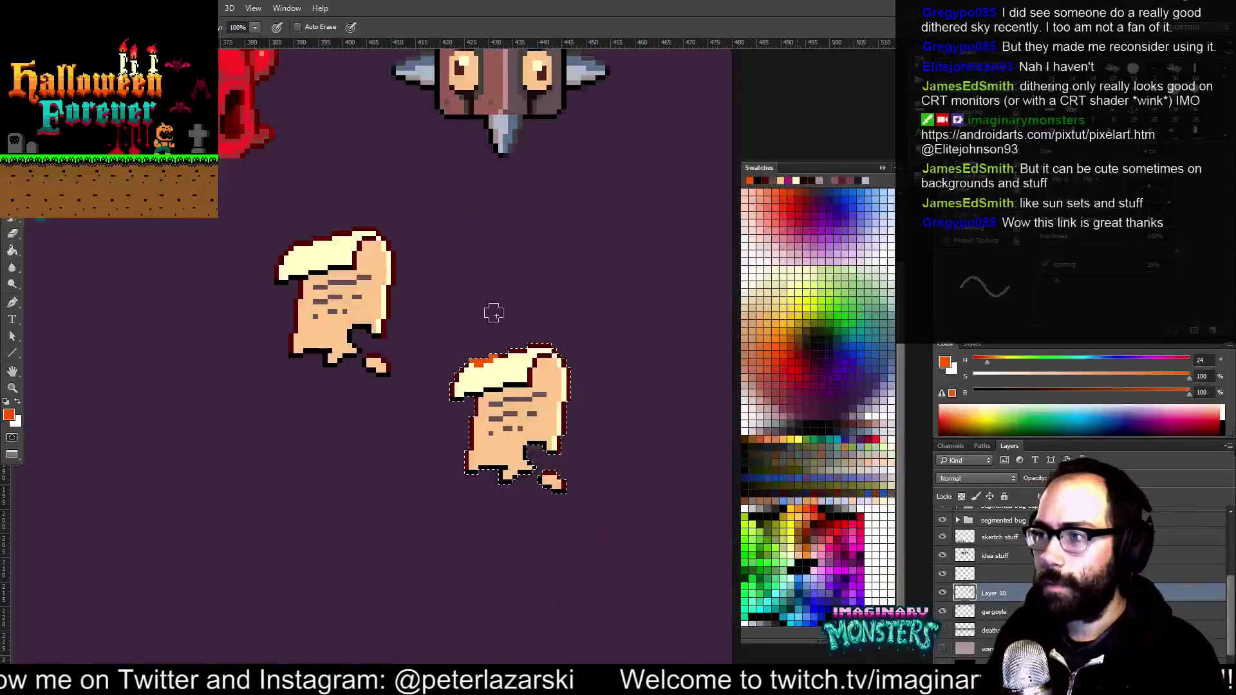
pyautogui.moveTo(502, 282)
pyautogui.mouseDown()
pyautogui.moveTo(460, 363)
pyautogui.moveTo(461, 435)
pyautogui.moveTo(452, 381)
pyautogui.moveTo(448, 401)
pyautogui.moveTo(485, 480)
pyautogui.moveTo(532, 490)
pyautogui.moveTo(534, 467)
pyautogui.moveTo(494, 509)
pyautogui.moveTo(542, 463)
pyautogui.mouseUp()
pyautogui.click(495, 509)
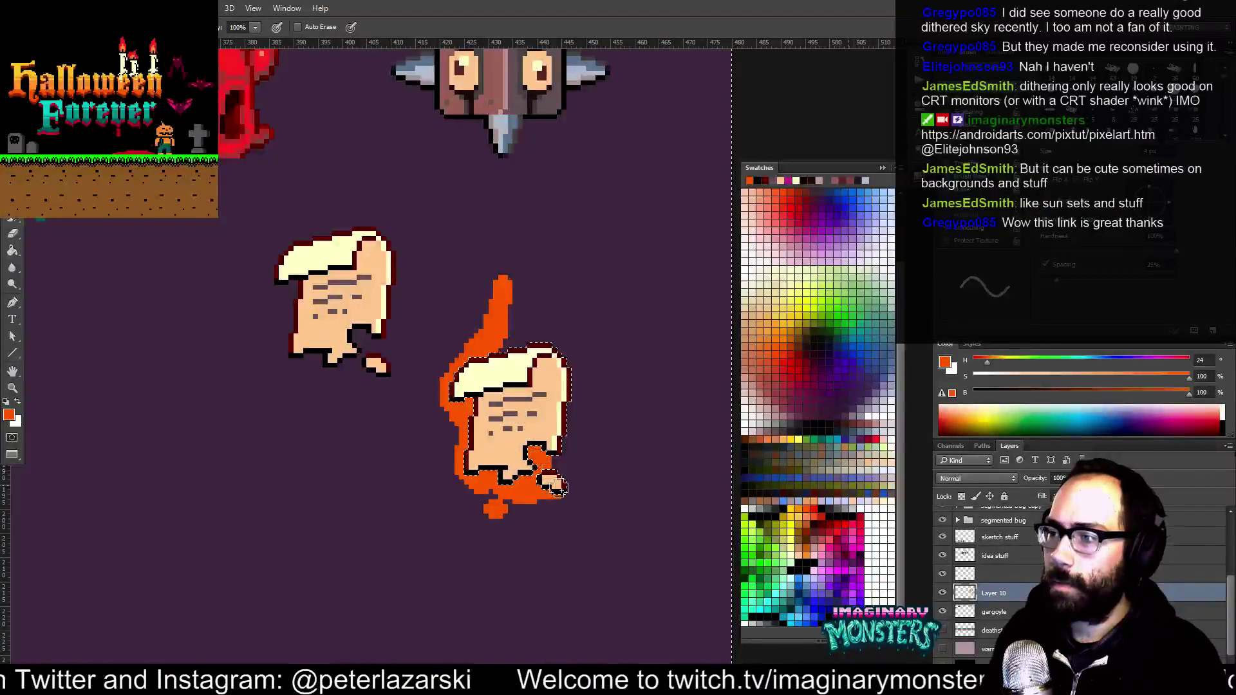
pyautogui.moveTo(534, 289); pyautogui.dragTo(533, 206)
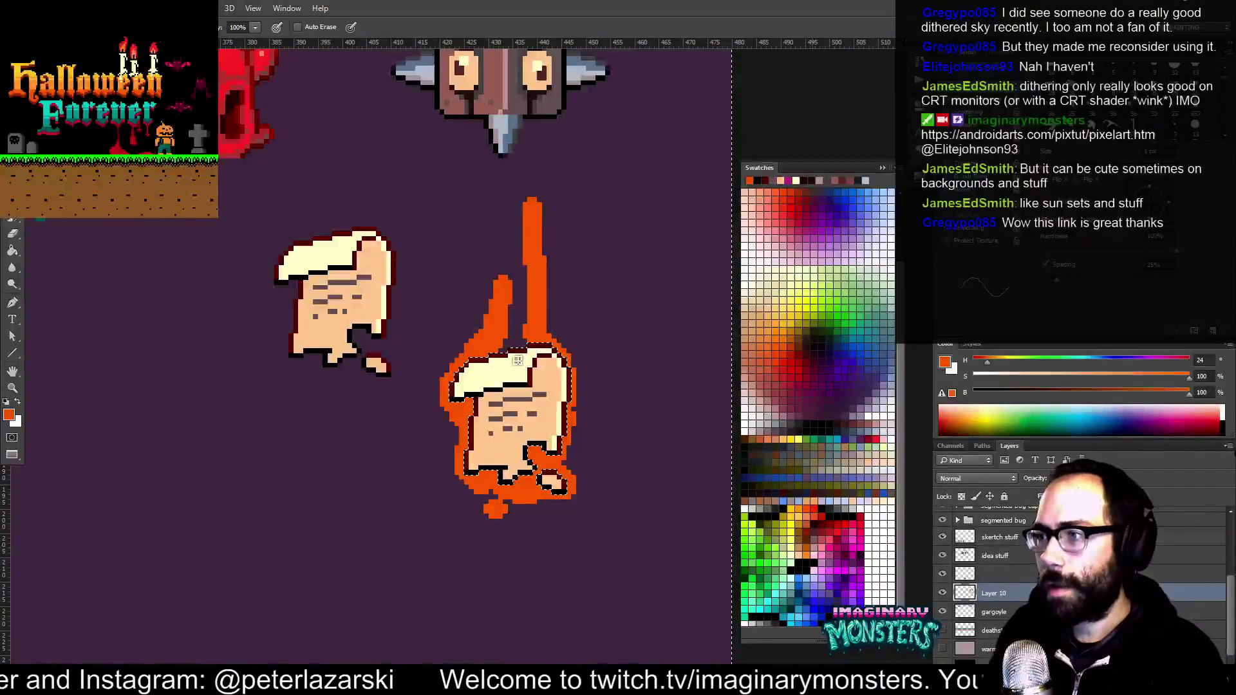
pyautogui.moveTo(514, 308); pyautogui.dragTo(530, 296)
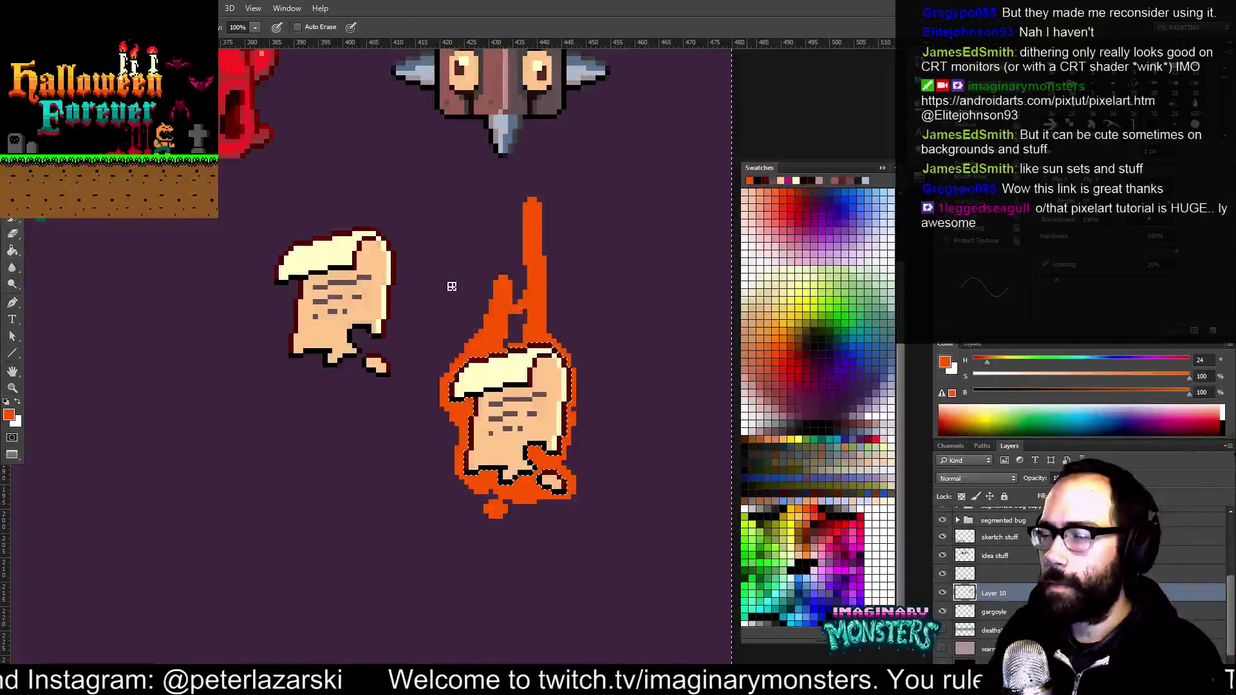
# Thin the flame tongues with the eraser and add a detached orange wisp above the shorter one
pyautogui.press('e')
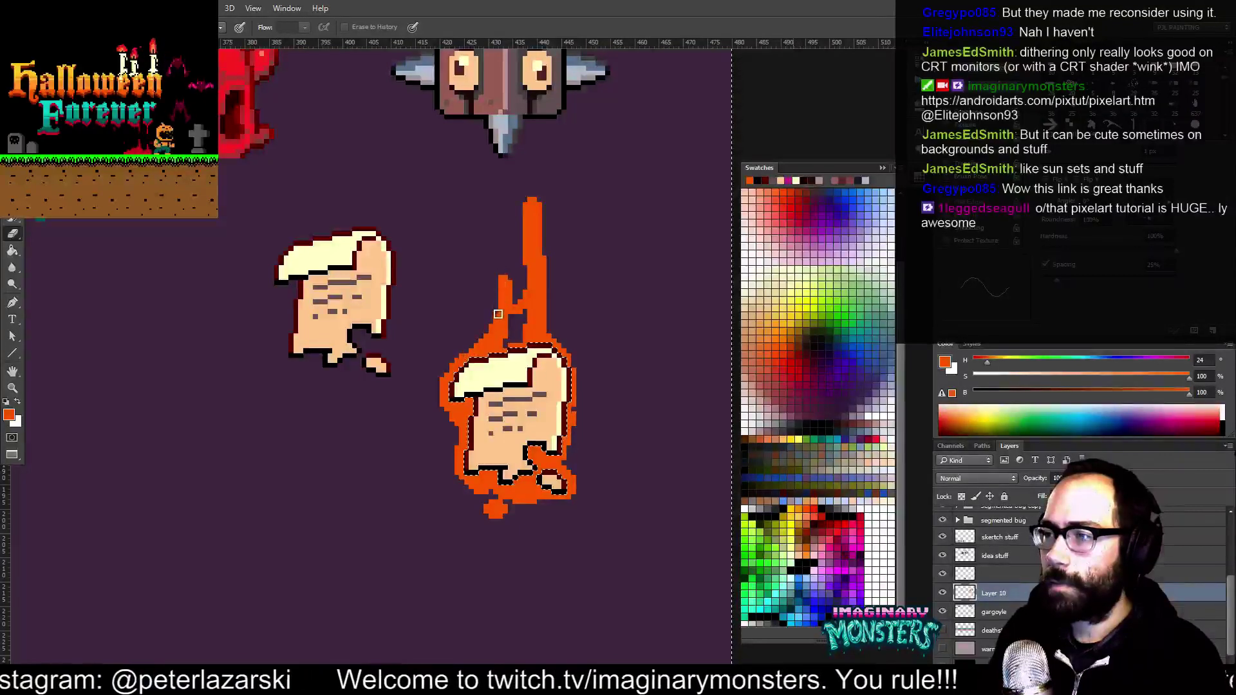
pyautogui.press('b')
pyautogui.moveTo(506, 233)
pyautogui.mouseDown()
pyautogui.moveTo(511, 259)
pyautogui.moveTo(507, 215)
pyautogui.mouseUp()
pyautogui.moveTo(507, 259)
pyautogui.mouseDown()
pyautogui.moveTo(515, 334)
pyautogui.moveTo(535, 336)
pyautogui.moveTo(523, 309)
pyautogui.mouseUp()
pyautogui.press('e')
pyautogui.click(510, 264)
pyautogui.press('b')
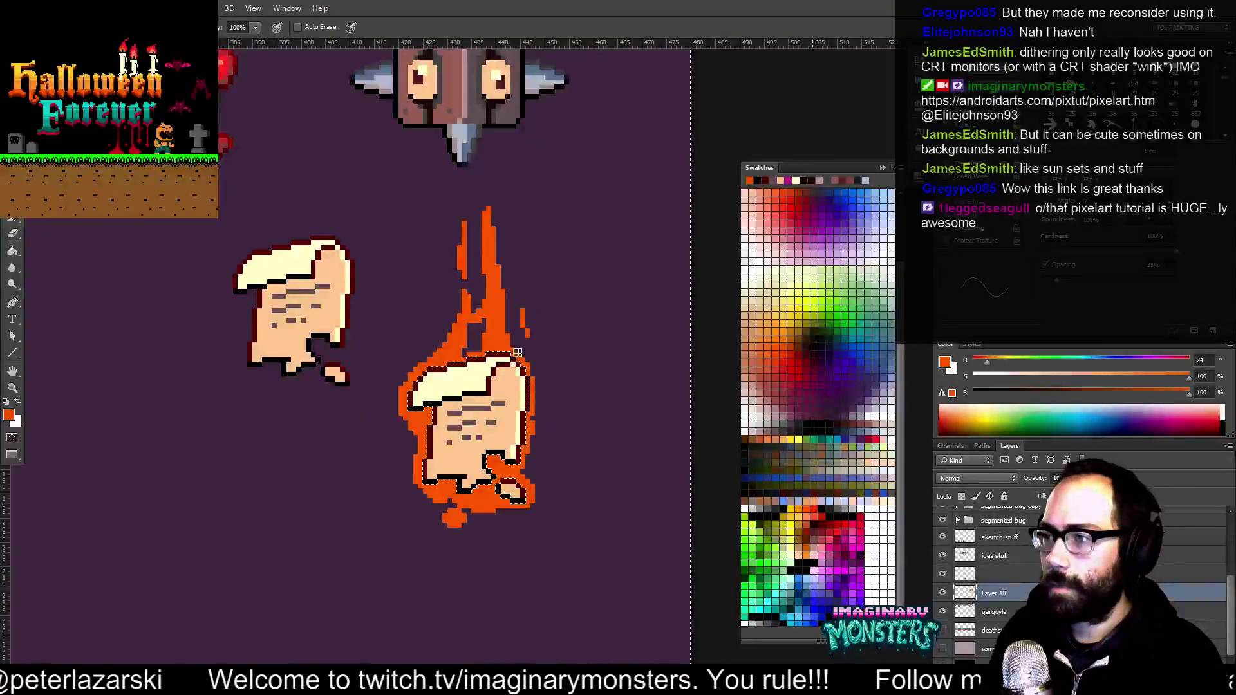
# Paint more detached flame wisps on both sides of the tongues and small orange sparks around the burning scroll
pyautogui.moveTo(530, 339); pyautogui.dragTo(532, 346)
pyautogui.moveTo(436, 281)
pyautogui.mouseDown()
pyautogui.moveTo(440, 252)
pyautogui.moveTo(435, 311)
pyautogui.mouseUp()
pyautogui.moveTo(485, 352); pyautogui.dragTo(479, 304)
pyautogui.click(401, 415)
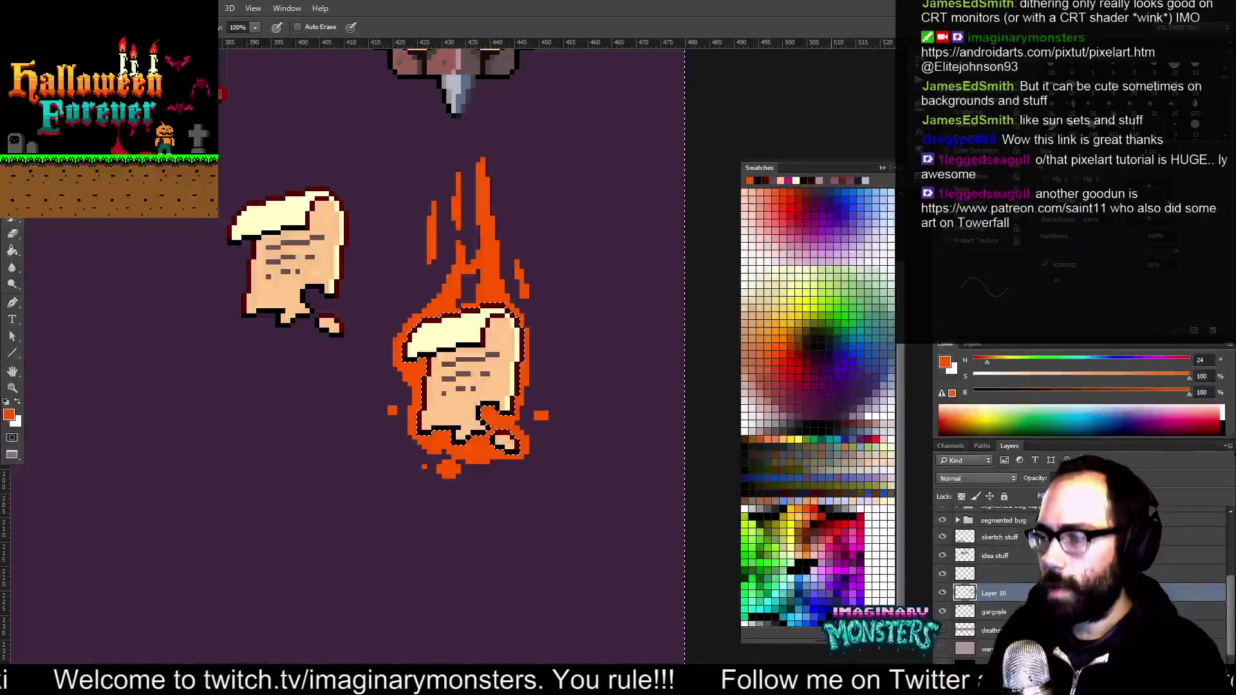
# Touch up the orange fire's edge around the torn scrap and clear the selection
pyautogui.moveTo(540, 308); pyautogui.dragTo(530, 321)
pyautogui.press('e')
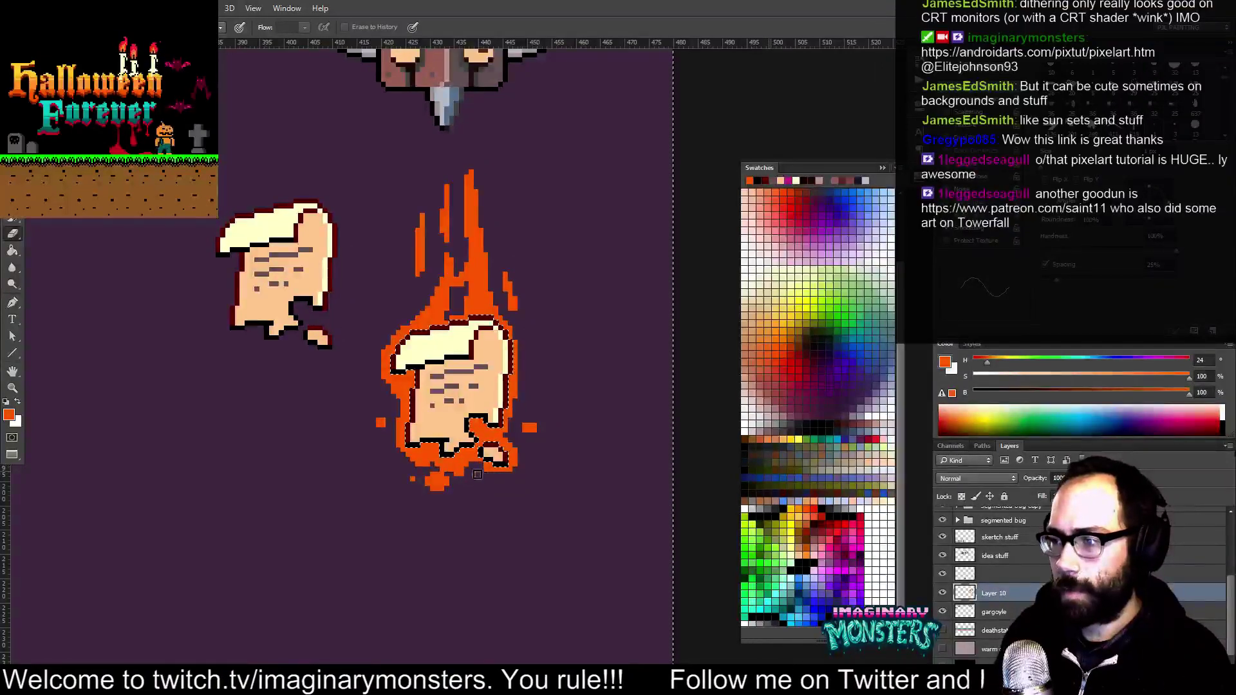
pyautogui.press('b')
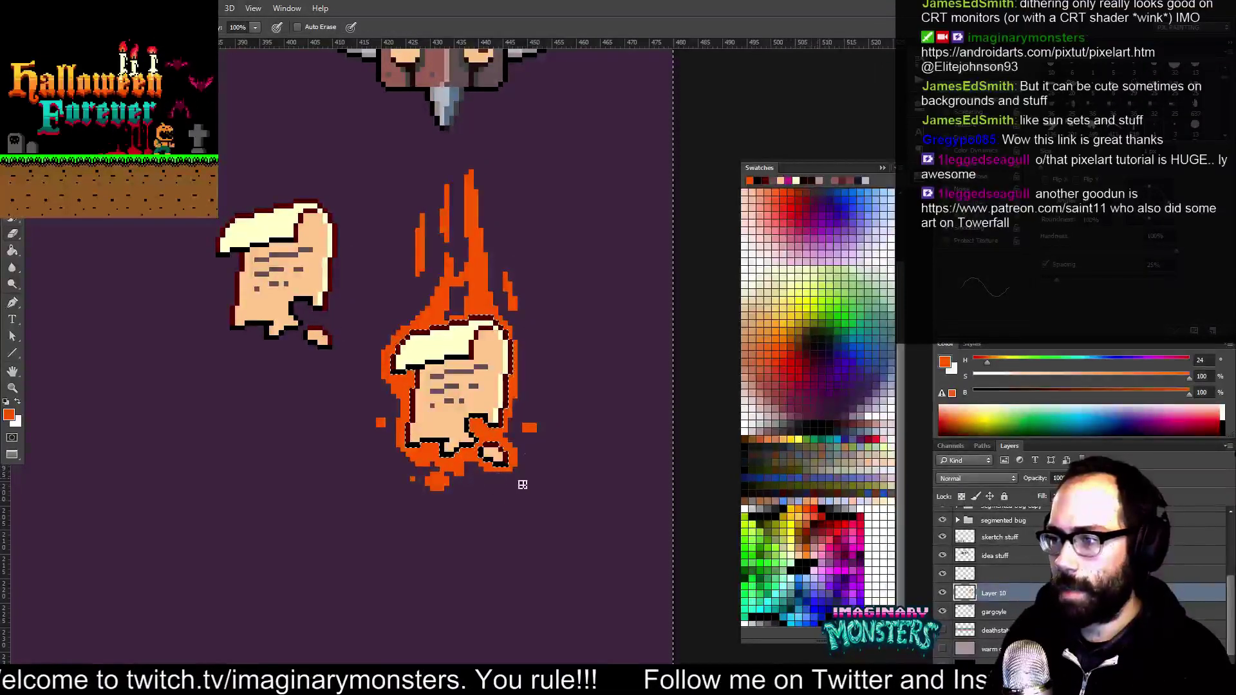
pyautogui.moveTo(522, 442); pyautogui.dragTo(511, 461)
pyautogui.moveTo(553, 396); pyautogui.dragTo(532, 414)
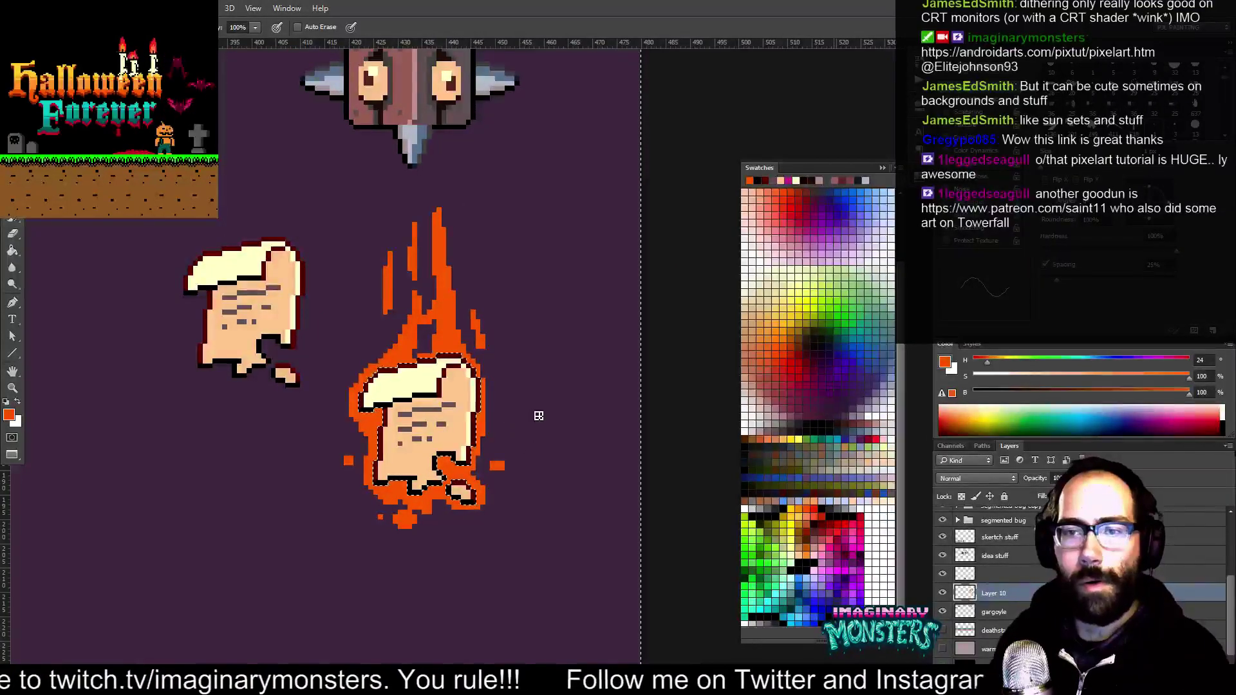
pyautogui.hotkey('ctrl', 'd')
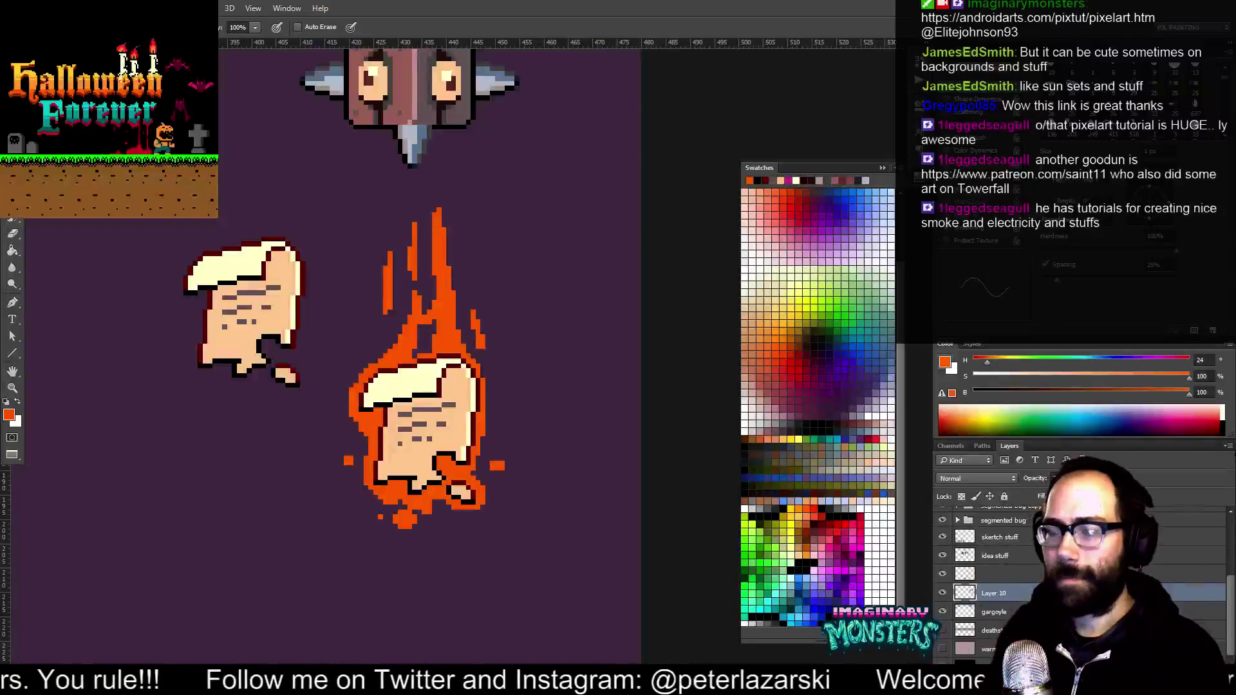
pyautogui.hotkey('ctrl', 'h')
pyautogui.moveTo(513, 325); pyautogui.dragTo(516, 327)
pyautogui.hotkey('ctrl', 'd')
pyautogui.moveTo(522, 378)
pyautogui.mouseDown()
pyautogui.moveTo(538, 378)
pyautogui.moveTo(540, 363)
pyautogui.mouseUp()
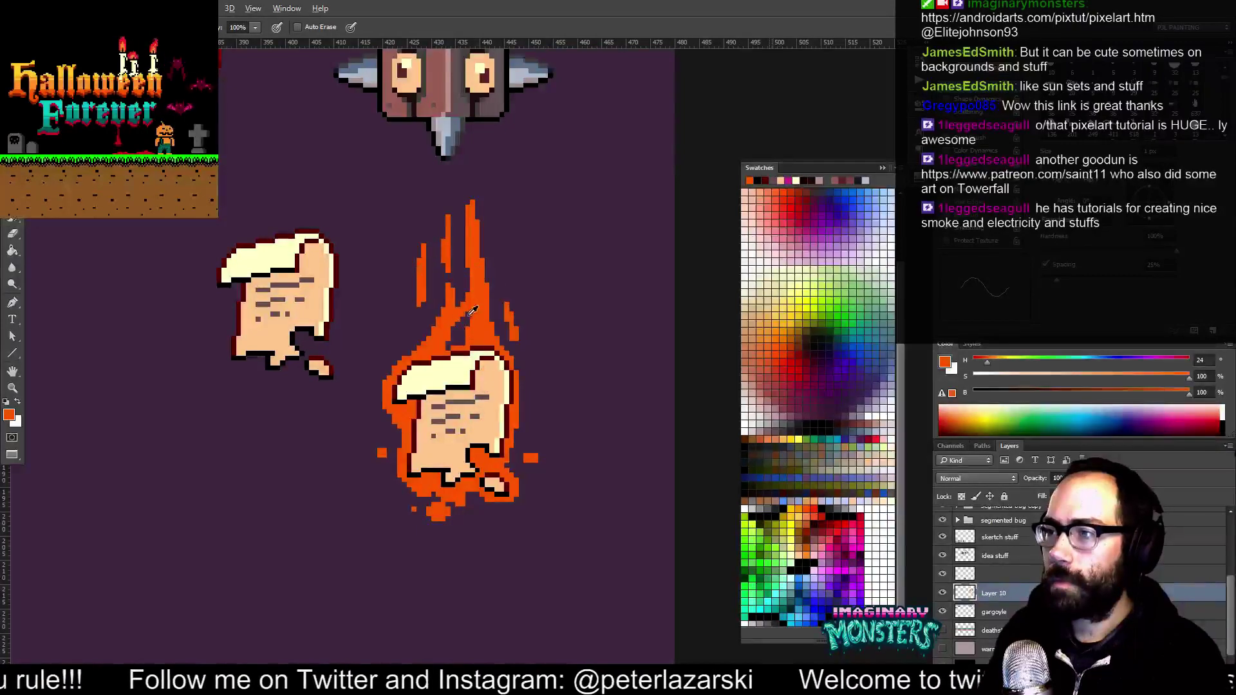
# Paint more small orange sparks around the burning scroll, including plus-shaped ones beside the flames and below the scroll
pyautogui.press('e')
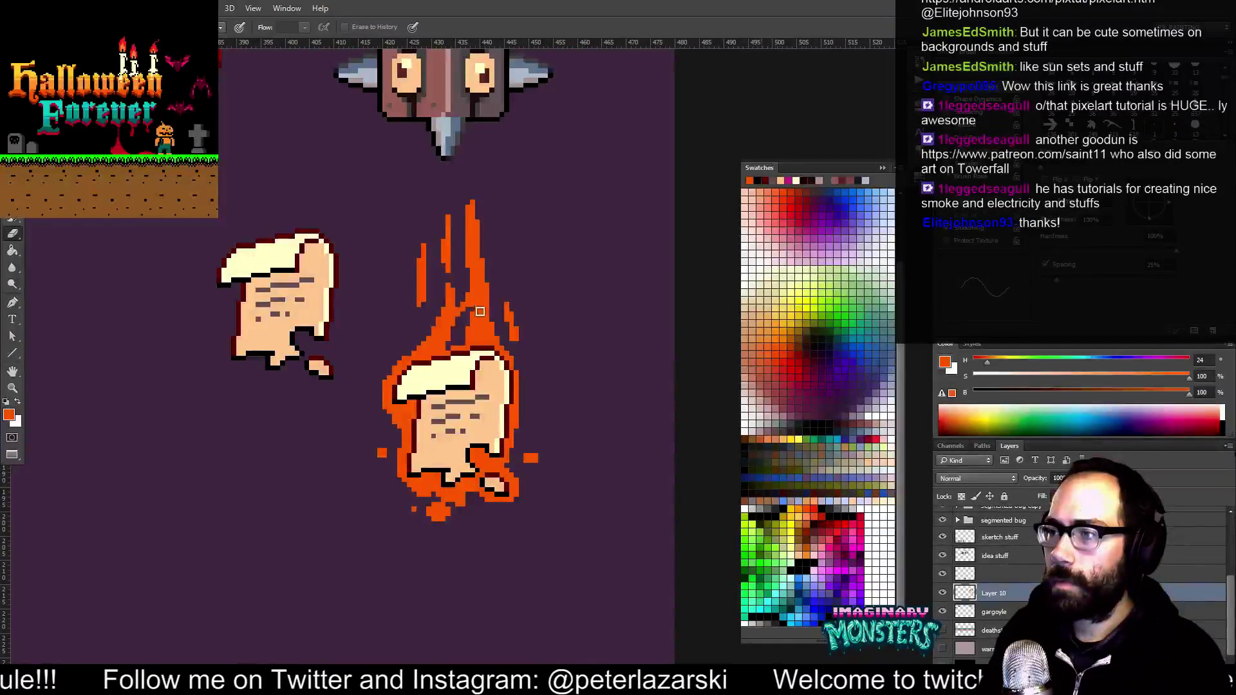
pyautogui.press('b')
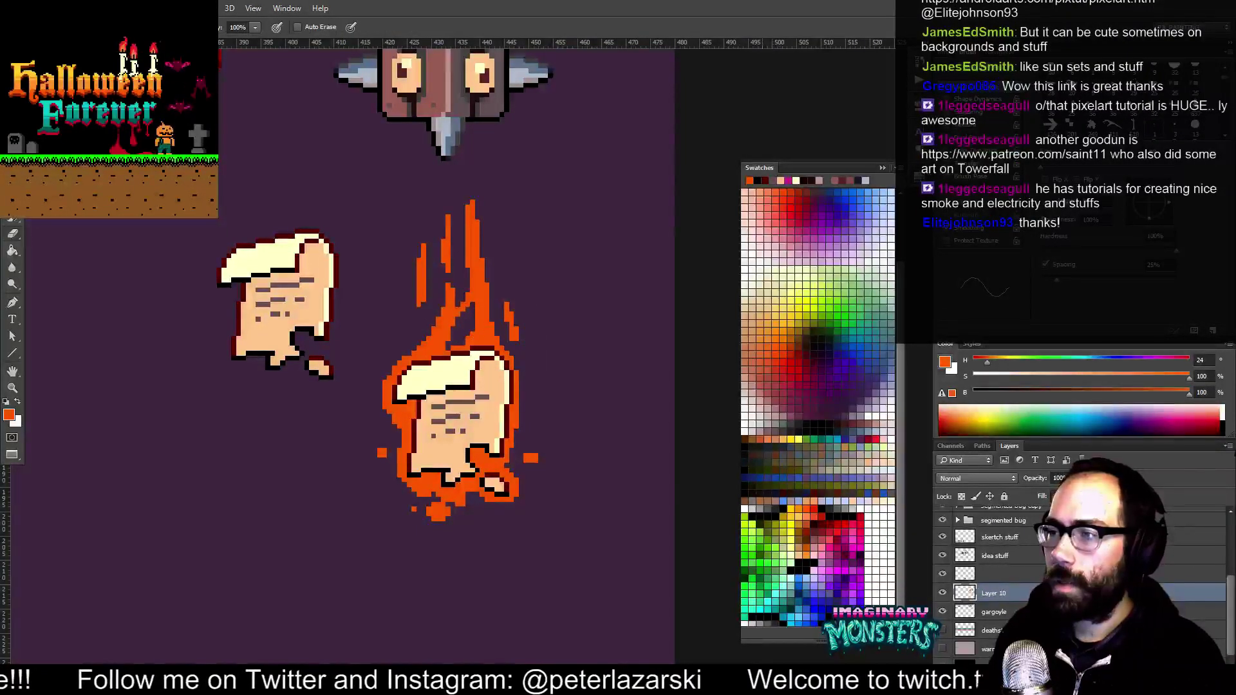
pyautogui.press('z')
pyautogui.moveTo(495, 339)
pyautogui.mouseDown()
pyautogui.moveTo(428, 341)
pyautogui.moveTo(496, 341)
pyautogui.moveTo(451, 335)
pyautogui.moveTo(499, 332)
pyautogui.moveTo(489, 328)
pyautogui.mouseUp()
pyautogui.press('b')
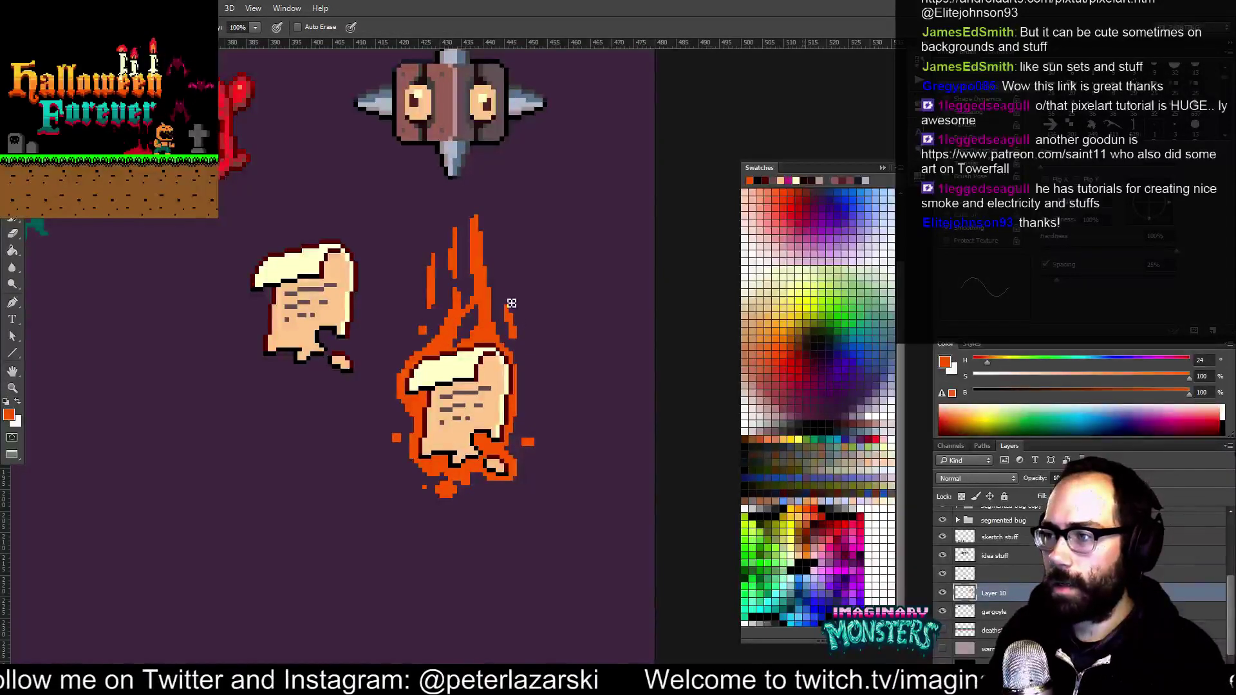
pyautogui.moveTo(480, 222)
pyautogui.mouseDown()
pyautogui.moveTo(490, 251)
pyautogui.moveTo(481, 237)
pyautogui.mouseUp()
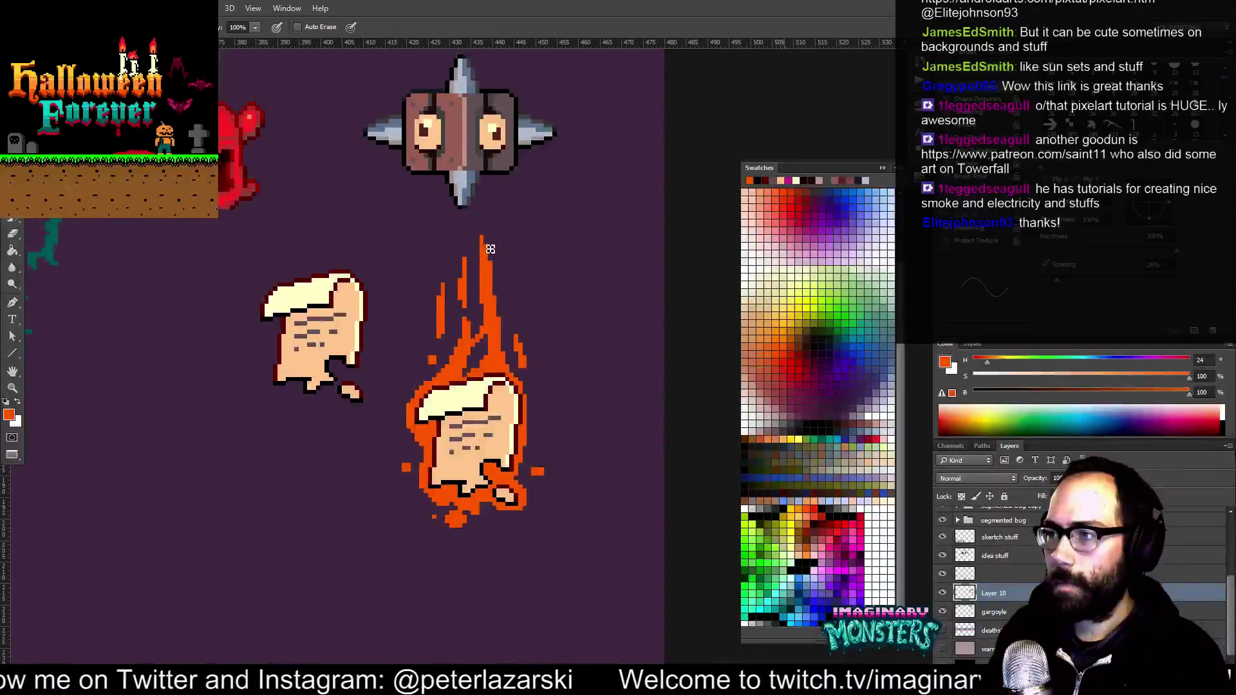
pyautogui.moveTo(512, 346); pyautogui.dragTo(505, 315)
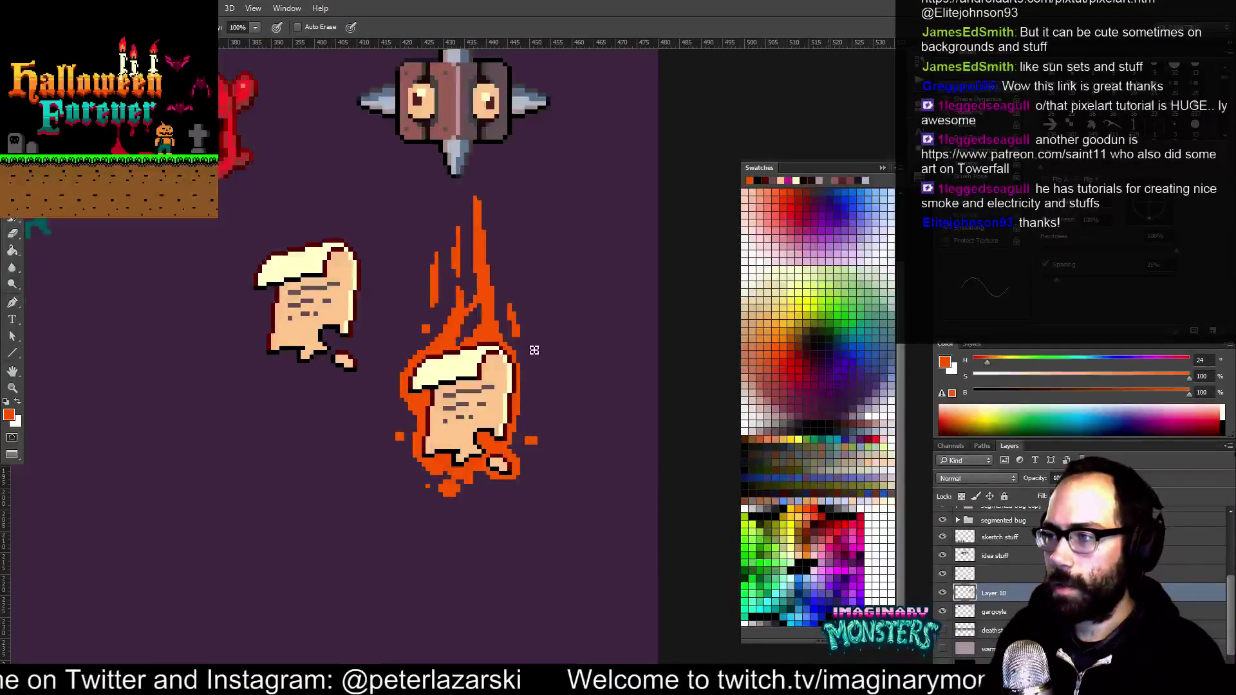
pyautogui.scroll(-2, 567, 413)
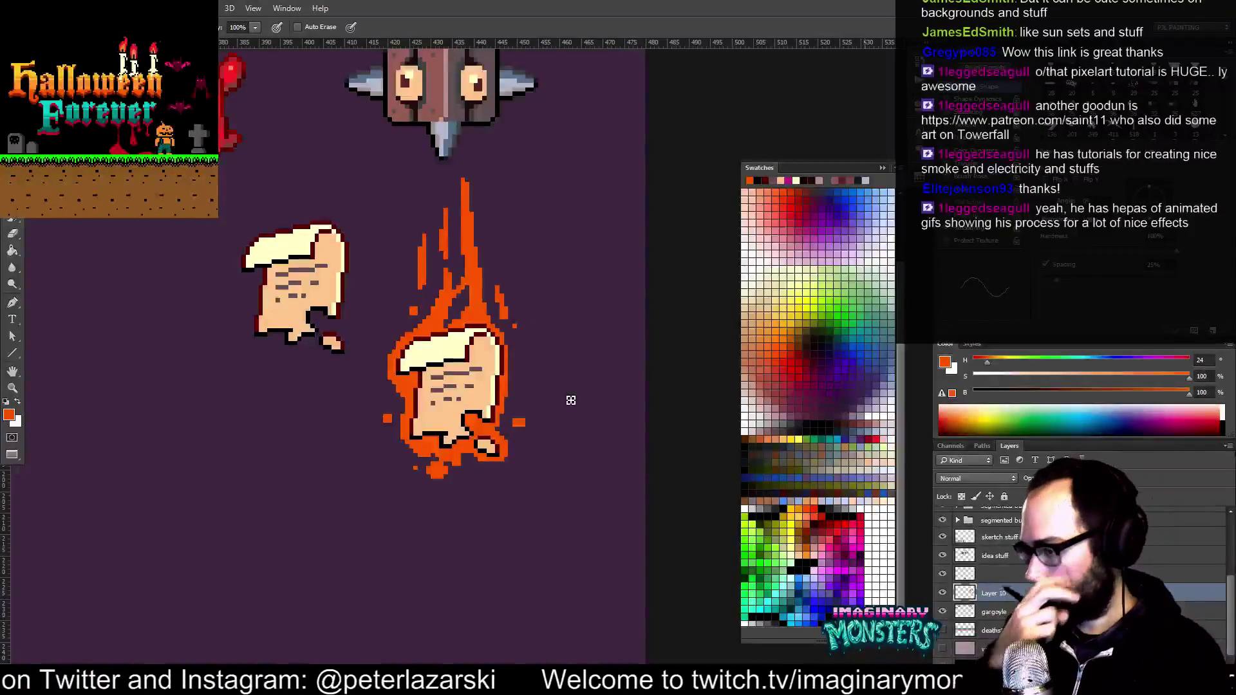
pyautogui.moveTo(502, 344); pyautogui.dragTo(507, 352)
pyautogui.moveTo(431, 388); pyautogui.dragTo(428, 380)
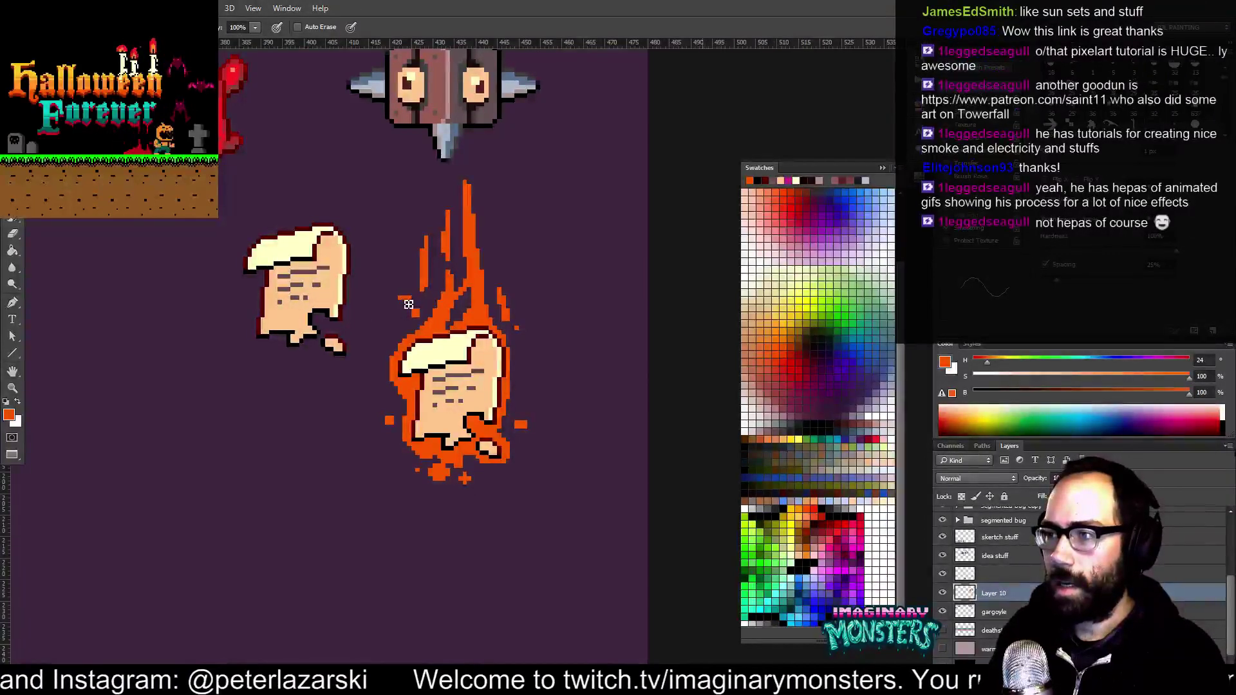
pyautogui.moveTo(540, 314); pyautogui.dragTo(517, 325)
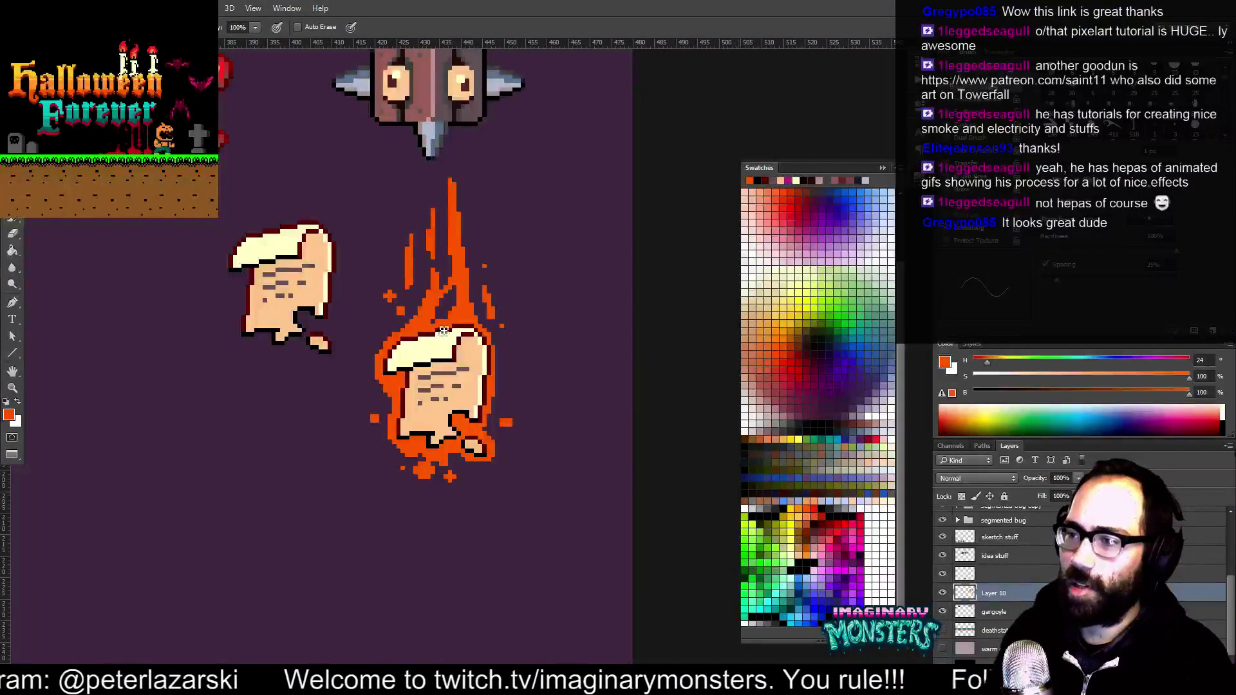
# Erase the orange spark beside the burning scroll's lower right edge and paint a smaller single-pixel spark close to the fire
pyautogui.press('e')
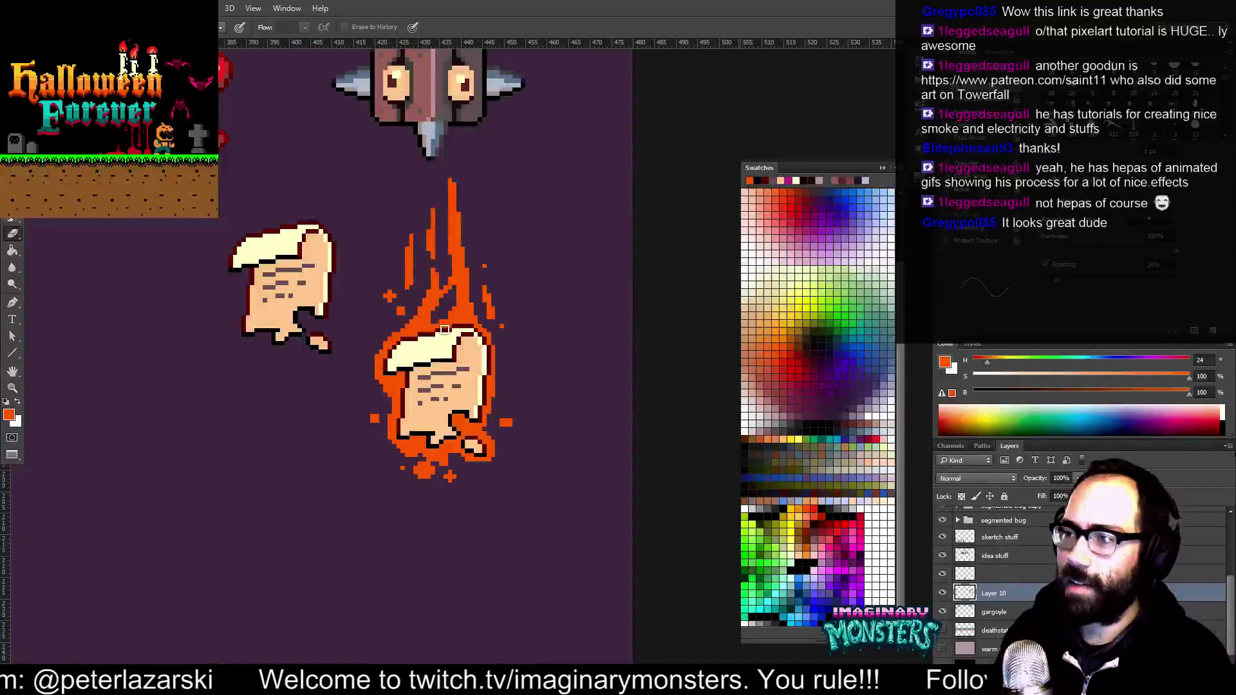
pyautogui.moveTo(463, 321); pyautogui.dragTo(466, 327)
pyautogui.press('b')
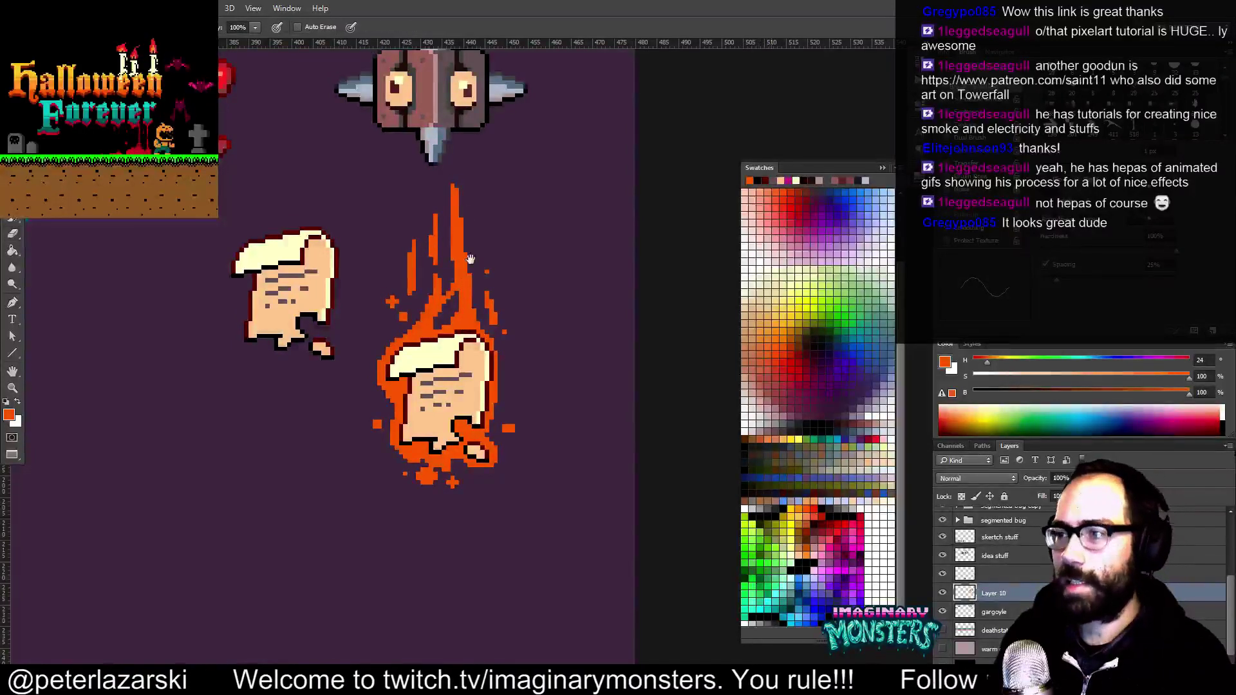
pyautogui.moveTo(470, 259); pyautogui.dragTo(473, 252)
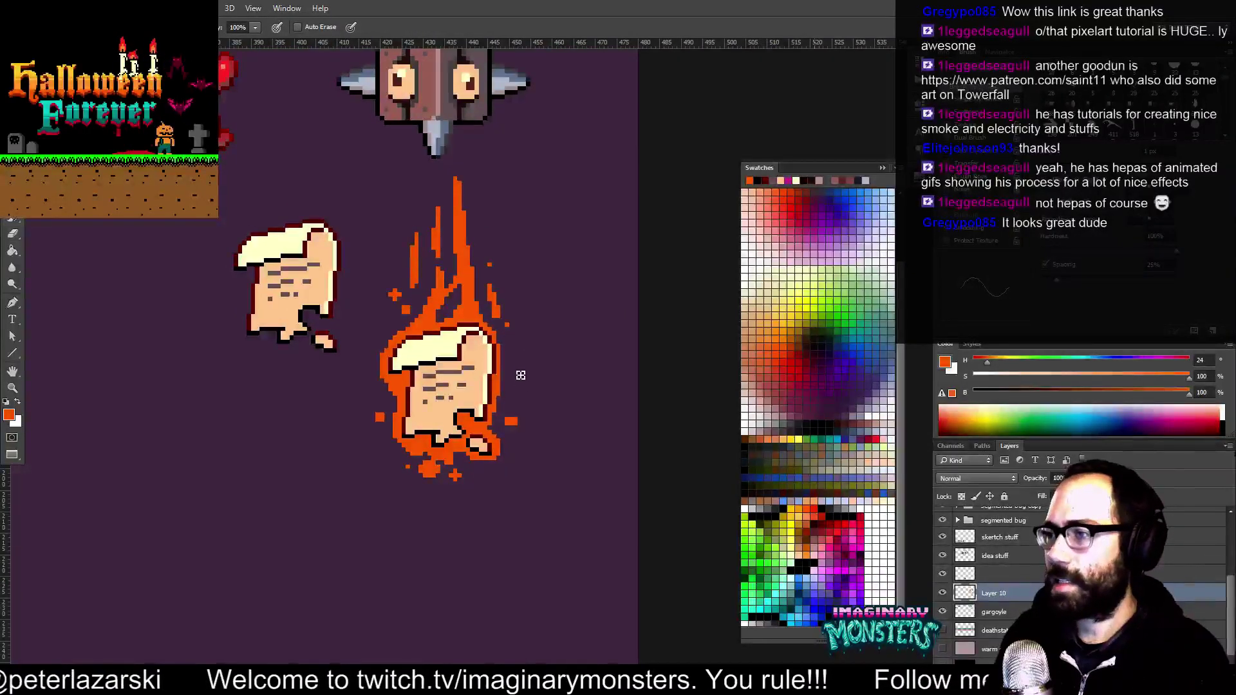
pyautogui.press('e')
pyautogui.click(509, 417)
pyautogui.click(515, 427)
pyautogui.click(508, 424)
pyautogui.press('b')
pyautogui.click(502, 427)
# Select the orange fire and recolor the tall flame tongues and upper left wisps red, keeping orange near the scroll, and clear the selection
pyautogui.press('z')
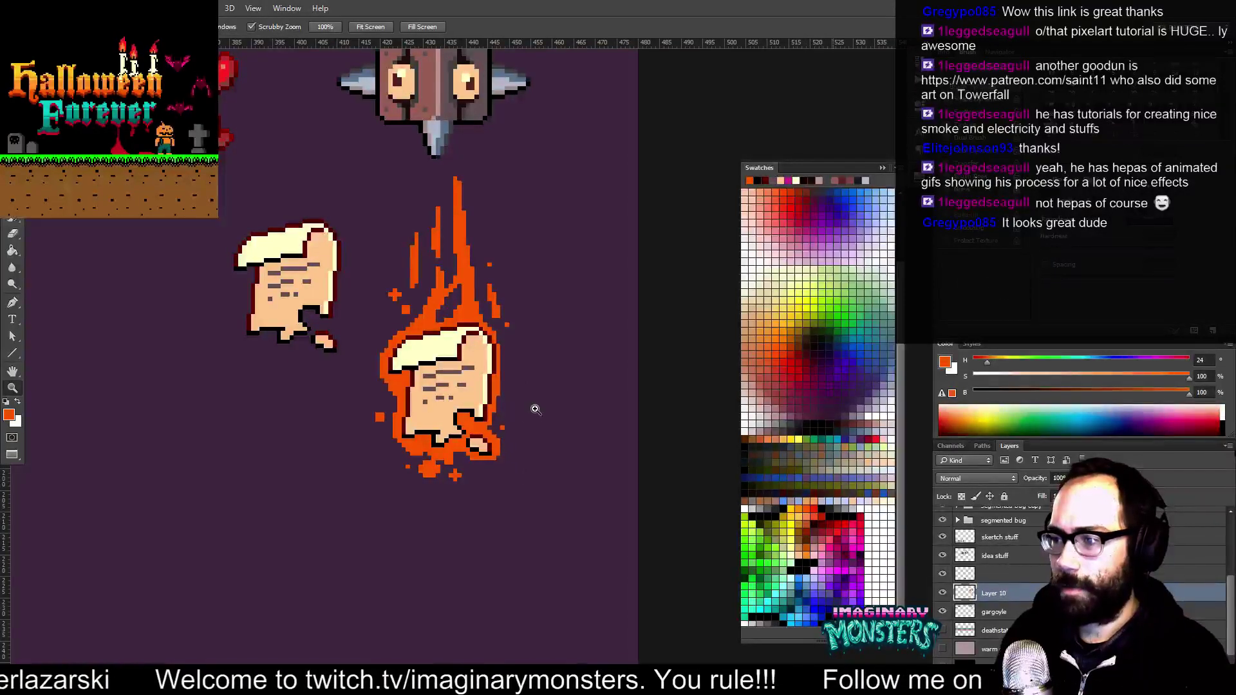
pyautogui.keyDown('alt'); pyautogui.click(538, 407); pyautogui.keyUp('alt')
pyautogui.keyDown('alt'); pyautogui.click(537, 407); pyautogui.keyUp('alt')
pyautogui.press('b')
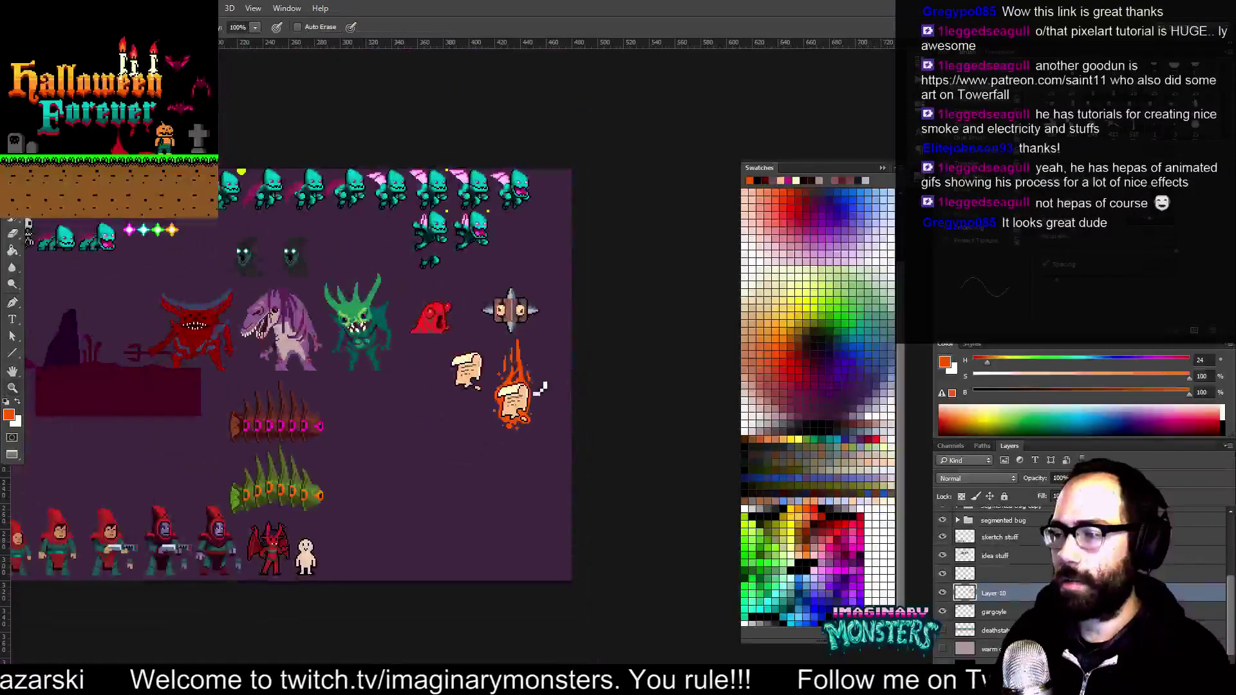
pyautogui.press('z')
pyautogui.moveTo(519, 385); pyautogui.dragTo(575, 323)
pyautogui.press('w')
pyautogui.click(530, 358)
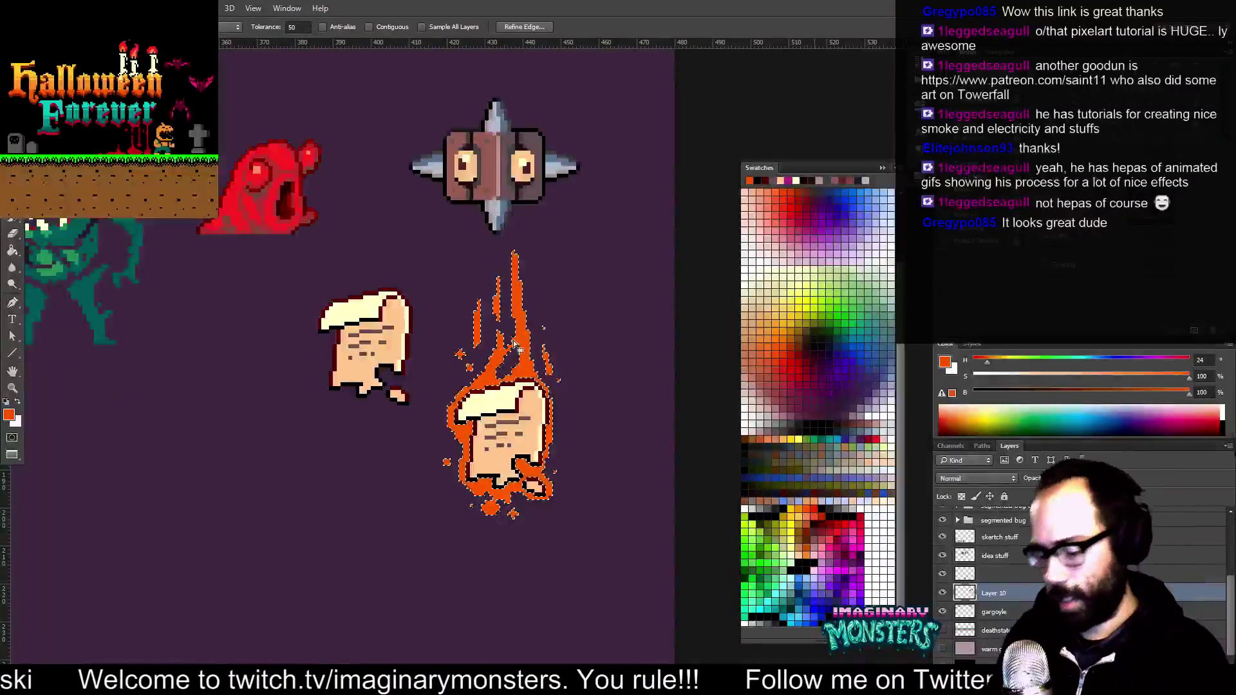
pyautogui.press('b')
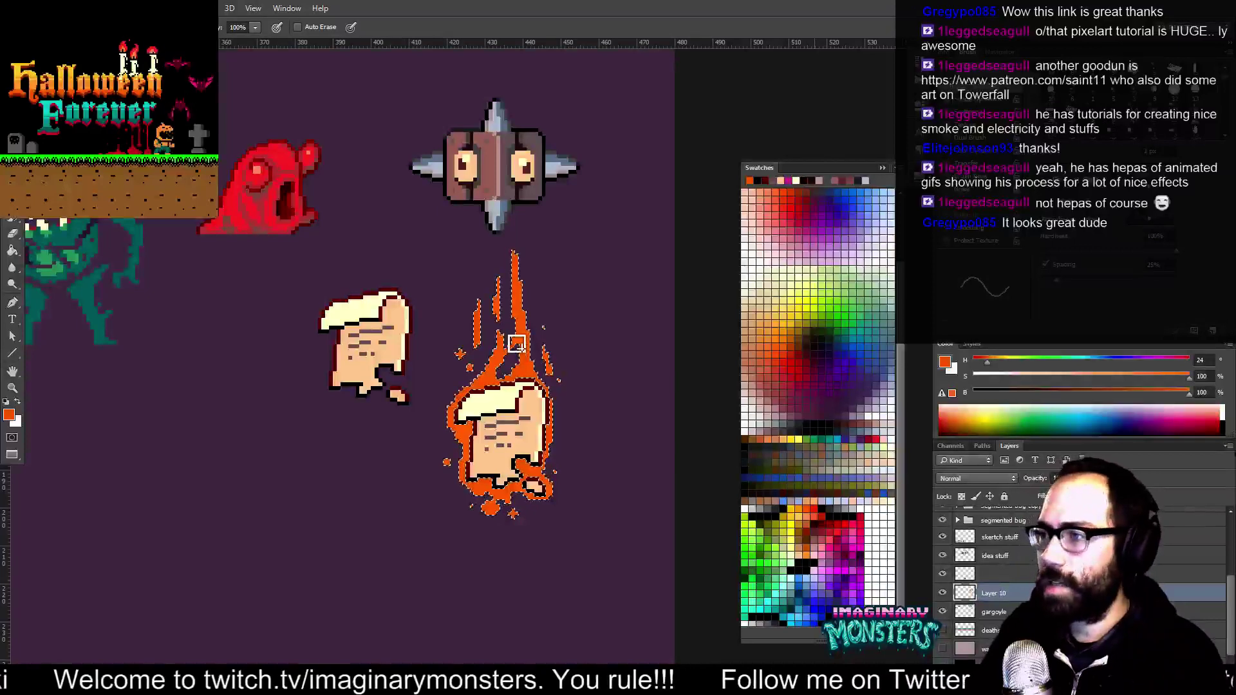
pyautogui.click(811, 505)
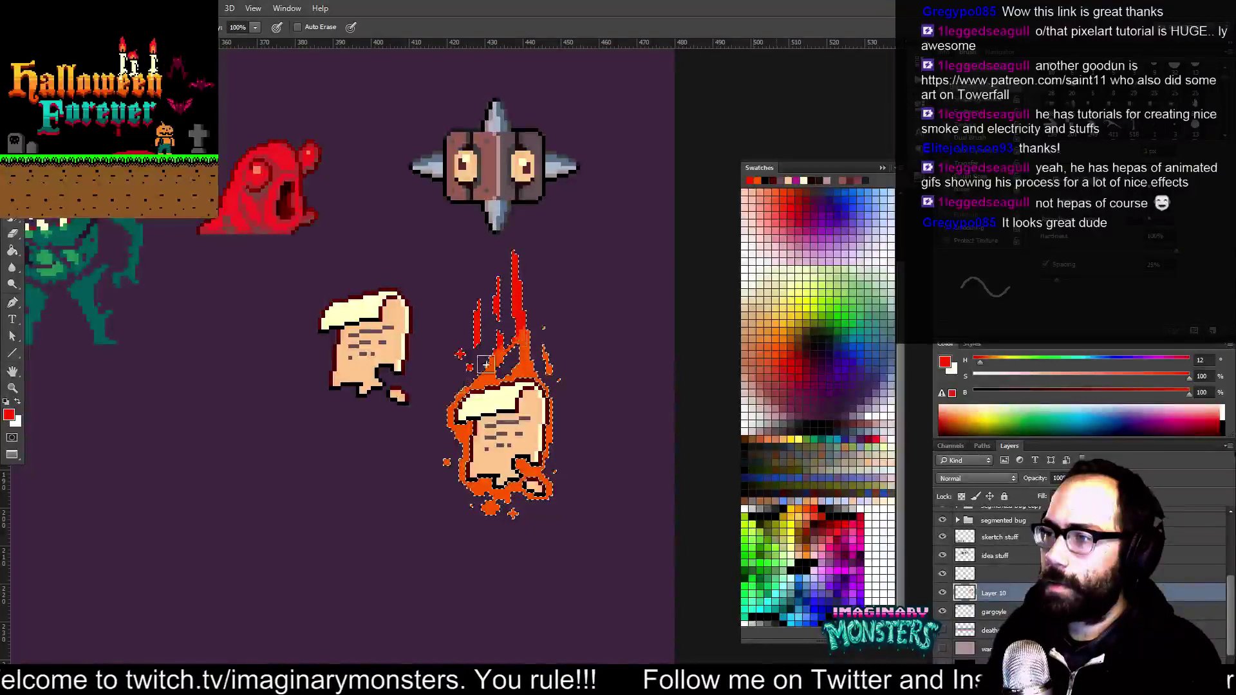
pyautogui.keyDown('alt'); pyautogui.click(536, 366); pyautogui.keyUp('alt')
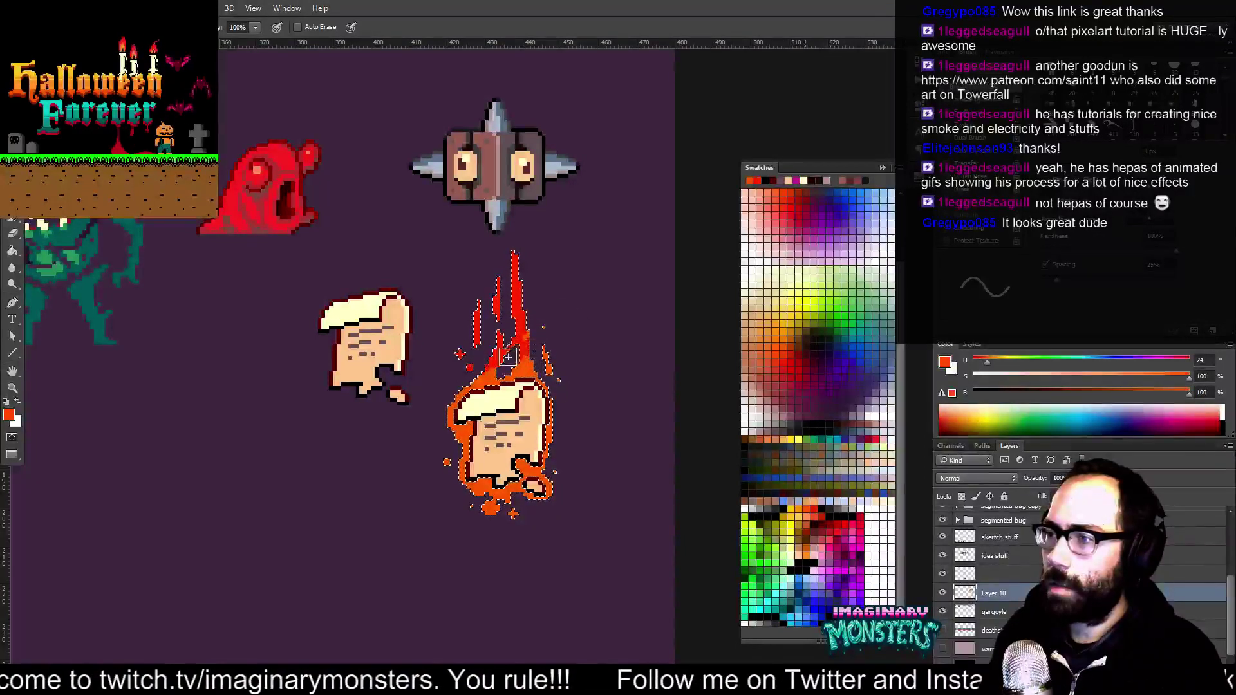
pyautogui.hotkey('ctrl', 'd')
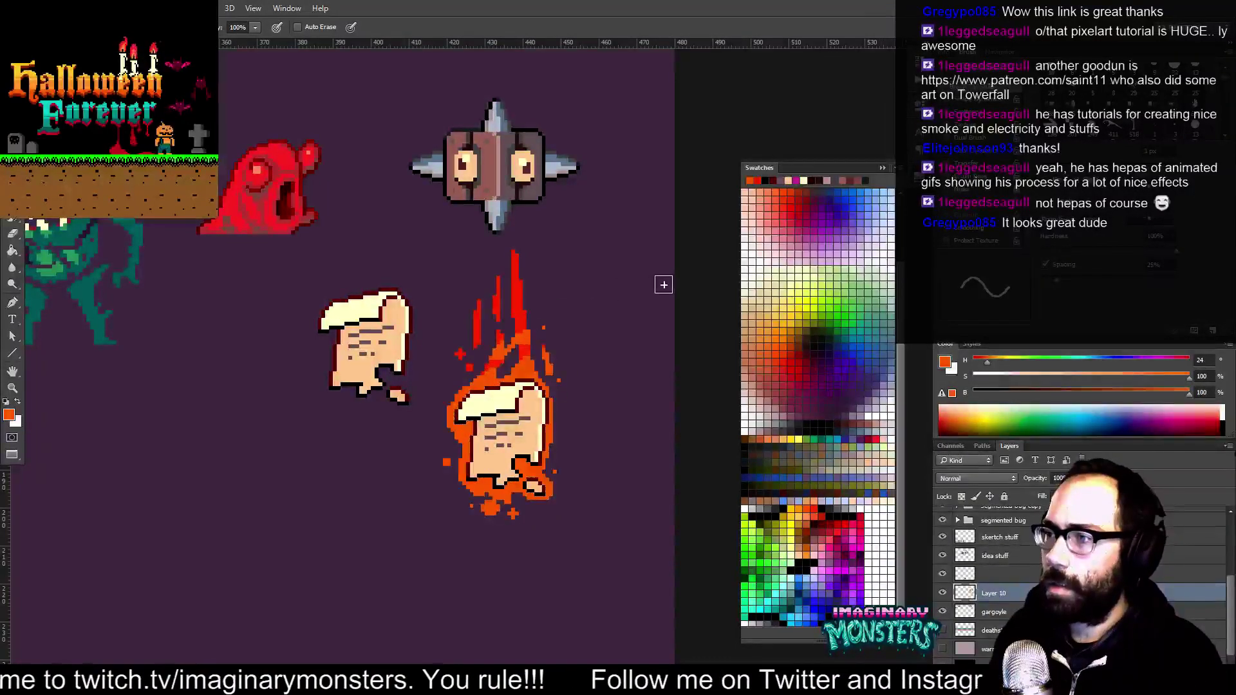
# Paint yellow (hue 48) highlights inside the fire along the scroll's top edge, left fold, torn bottom and hole
pyautogui.moveTo(644, 333); pyautogui.dragTo(589, 344)
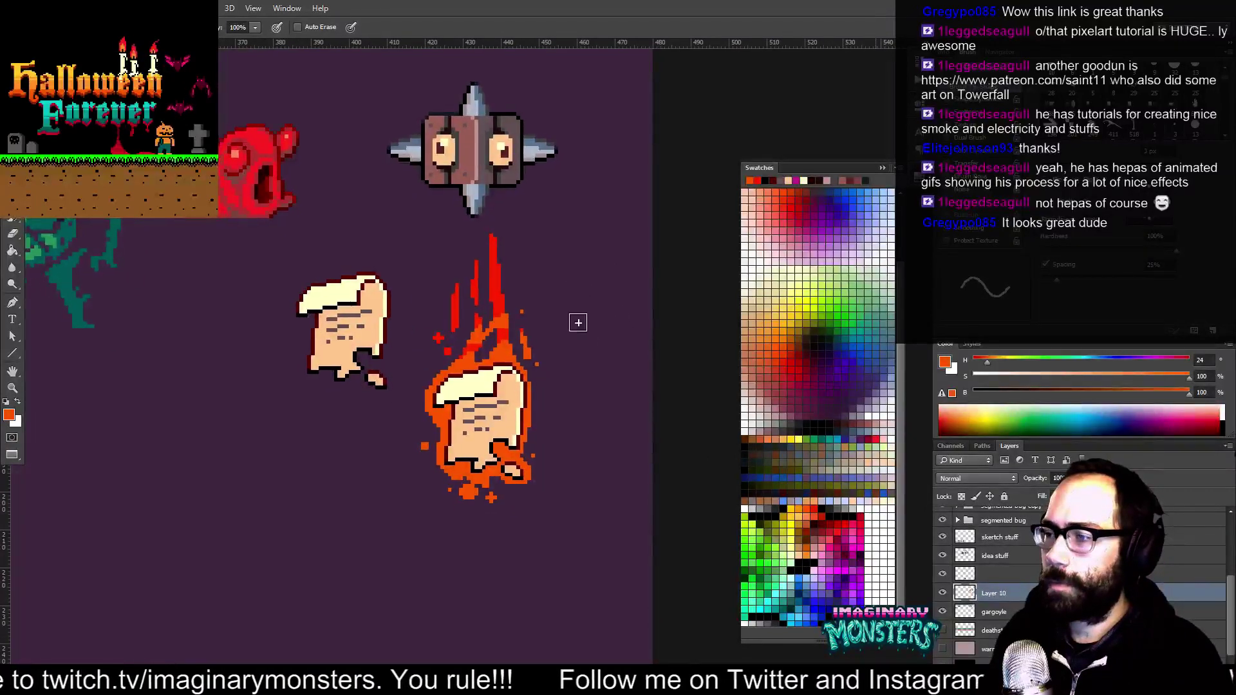
pyautogui.click(793, 508)
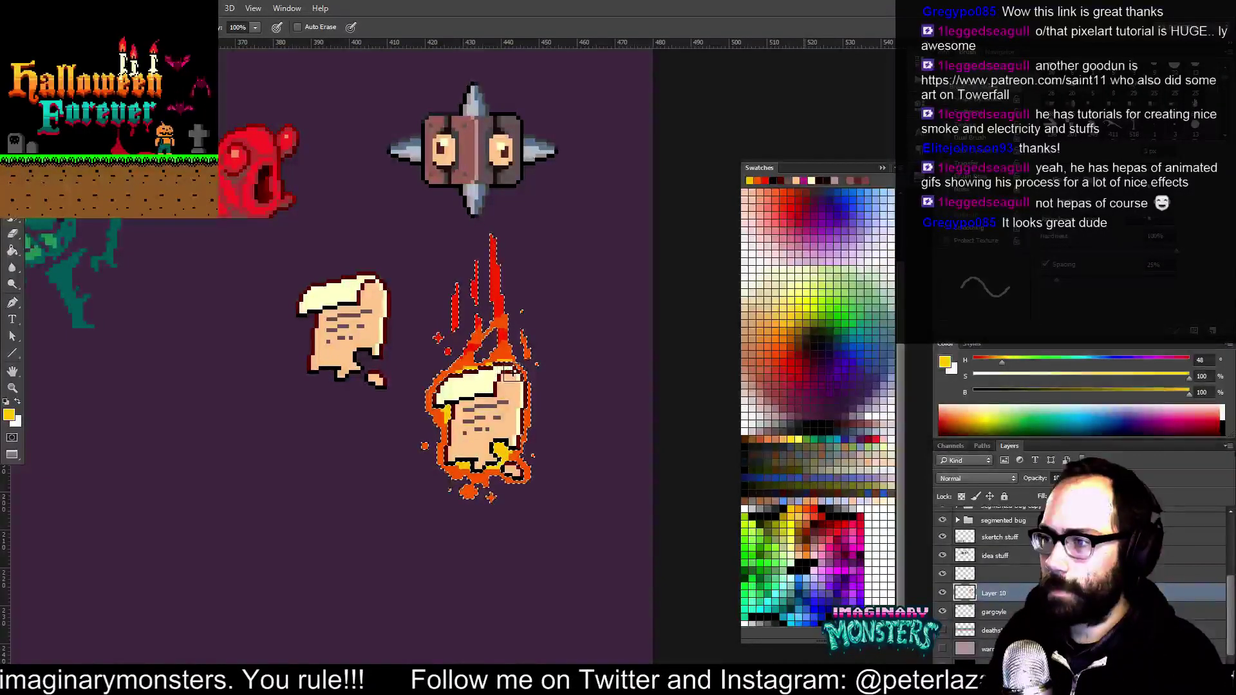
pyautogui.press('z')
pyautogui.click(570, 419)
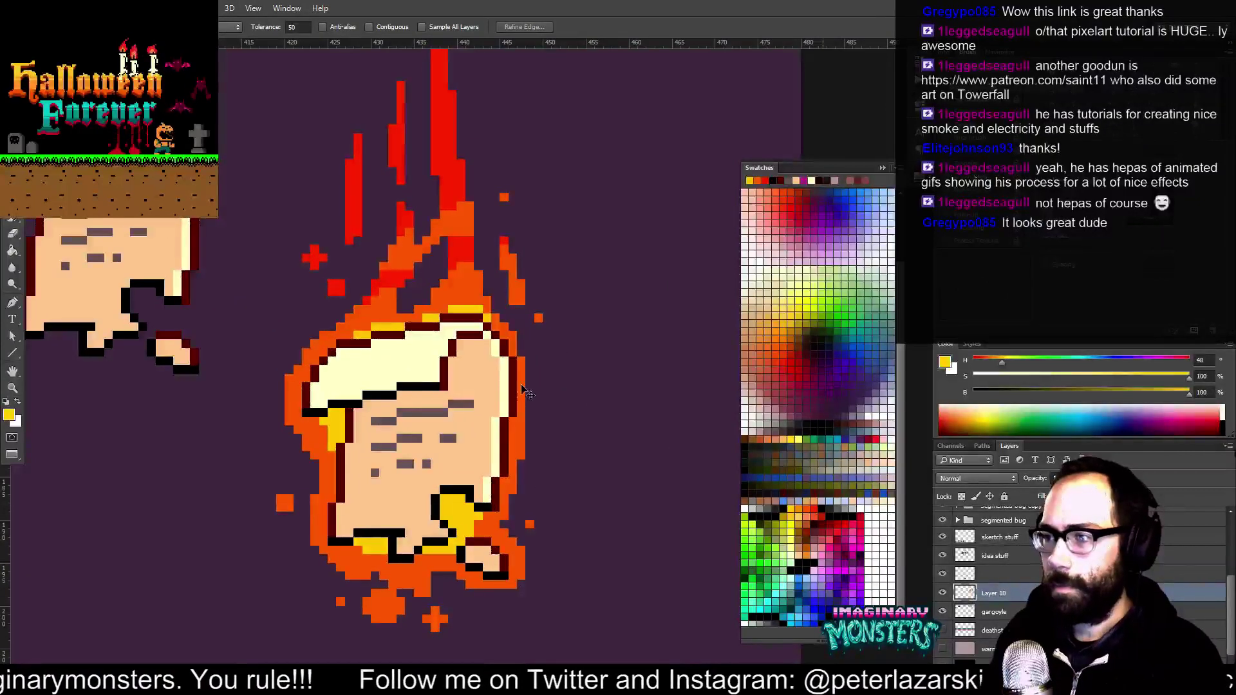
# Try to move the burning scroll farther right on the canvas
pyautogui.moveTo(592, 342); pyautogui.dragTo(564, 318)
pyautogui.press('m')
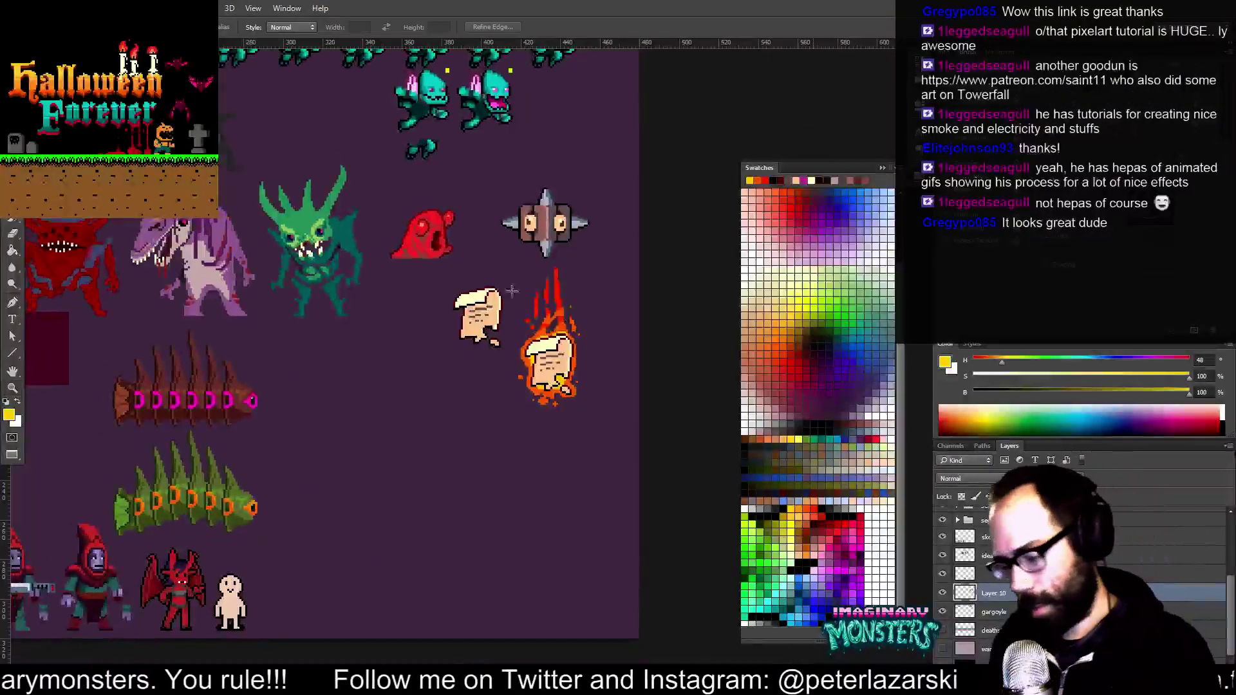
pyautogui.moveTo(518, 266); pyautogui.dragTo(584, 432)
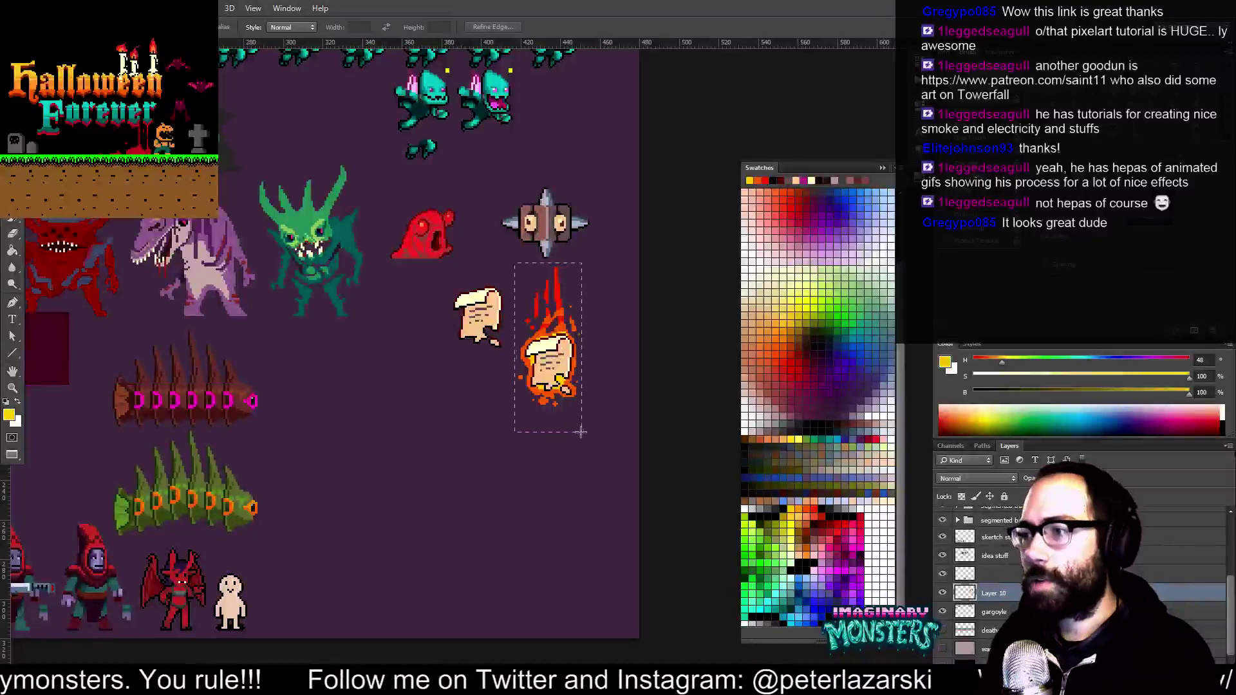
pyautogui.press('v')
pyautogui.moveTo(562, 369); pyautogui.dragTo(620, 369)
pyautogui.hotkey('ctrl', 'z')
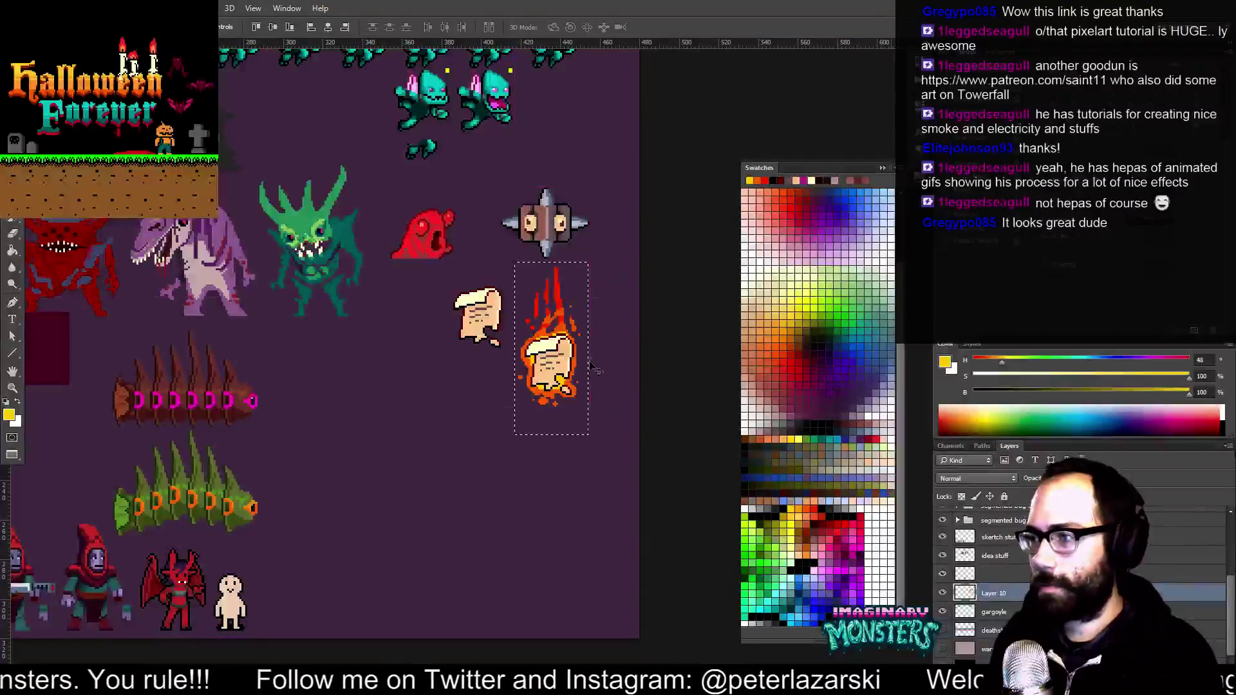
# Select the plain scroll together with the burning scroll and its flames, and shift both to the left
pyautogui.press('m')
pyautogui.hotkey('ctrl', 'd')
pyautogui.moveTo(430, 277); pyautogui.dragTo(521, 370)
pyautogui.hotkey('ctrl', 'd')
pyautogui.moveTo(429, 277); pyautogui.dragTo(598, 445)
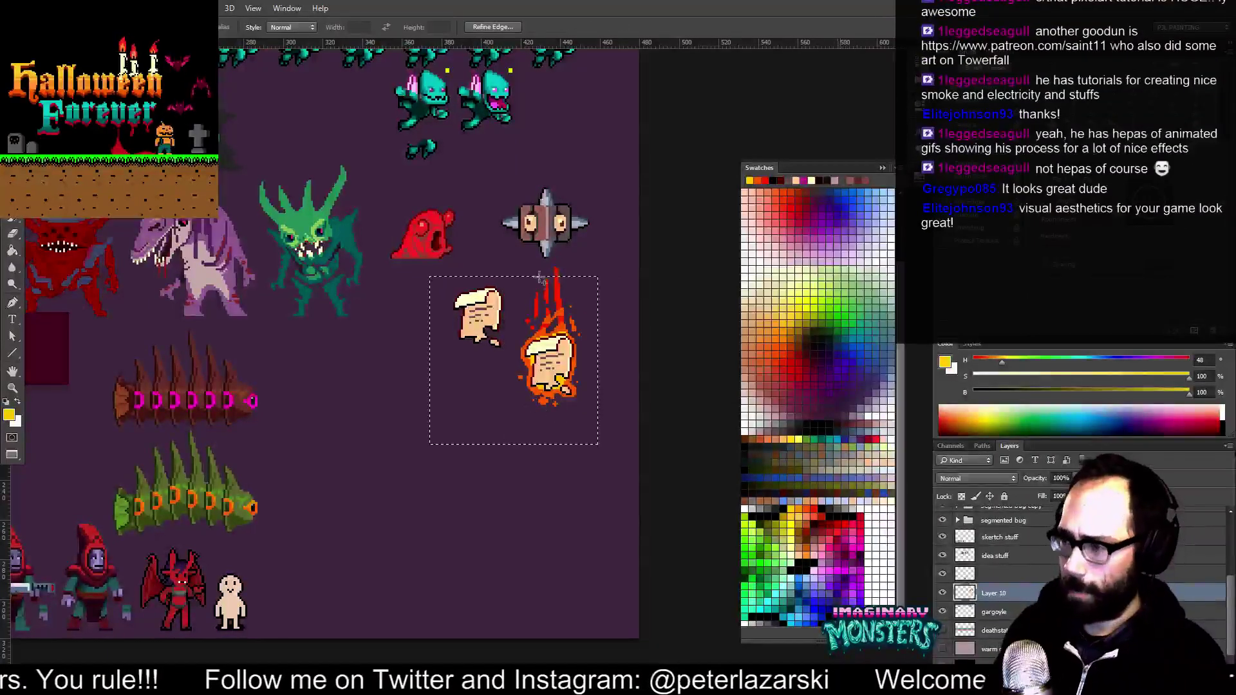
pyautogui.moveTo(525, 263); pyautogui.dragTo(494, 348)
pyautogui.press('v')
# Select the burning scroll with its flames and place a duplicate to its right
pyautogui.press('m')
pyautogui.moveTo(452, 263); pyautogui.dragTo(534, 434)
pyautogui.press('v')
pyautogui.moveTo(524, 289); pyautogui.dragTo(549, 334)
# Select the dark outline color and repaint the duplicated burning scroll's outline and torn scrap outline white
pyautogui.press('z')
pyautogui.moveTo(503, 442); pyautogui.dragTo(505, 400)
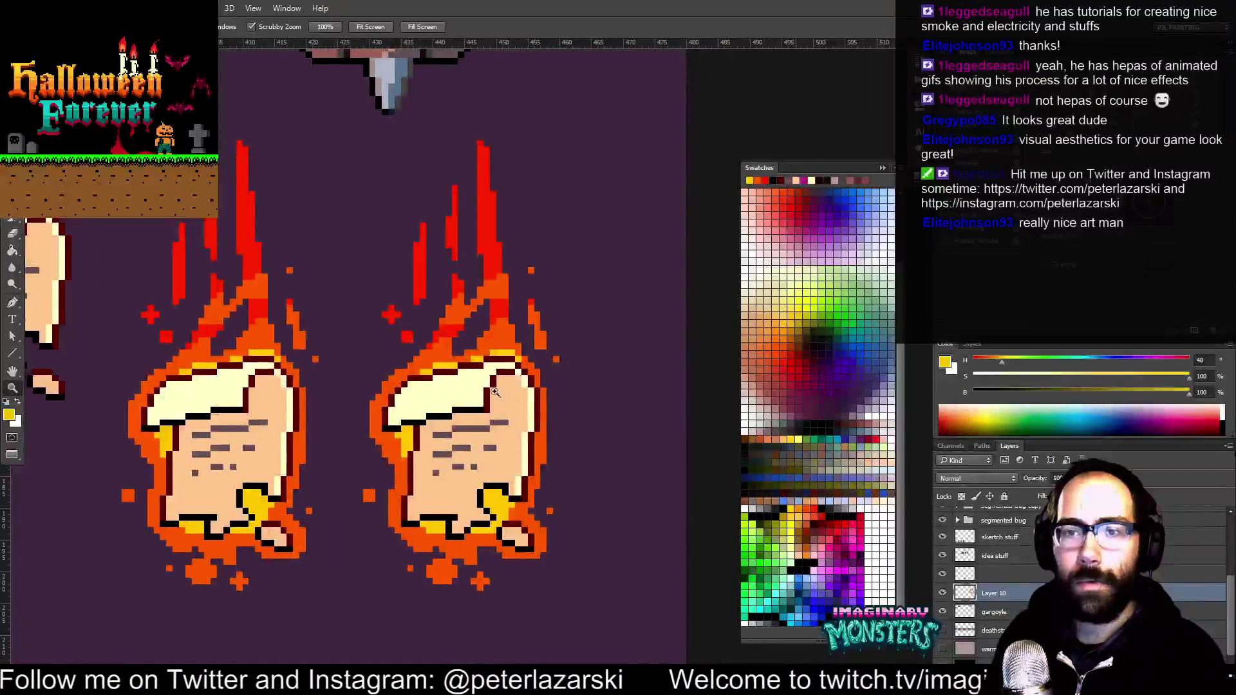
pyautogui.press('w')
pyautogui.click(499, 358)
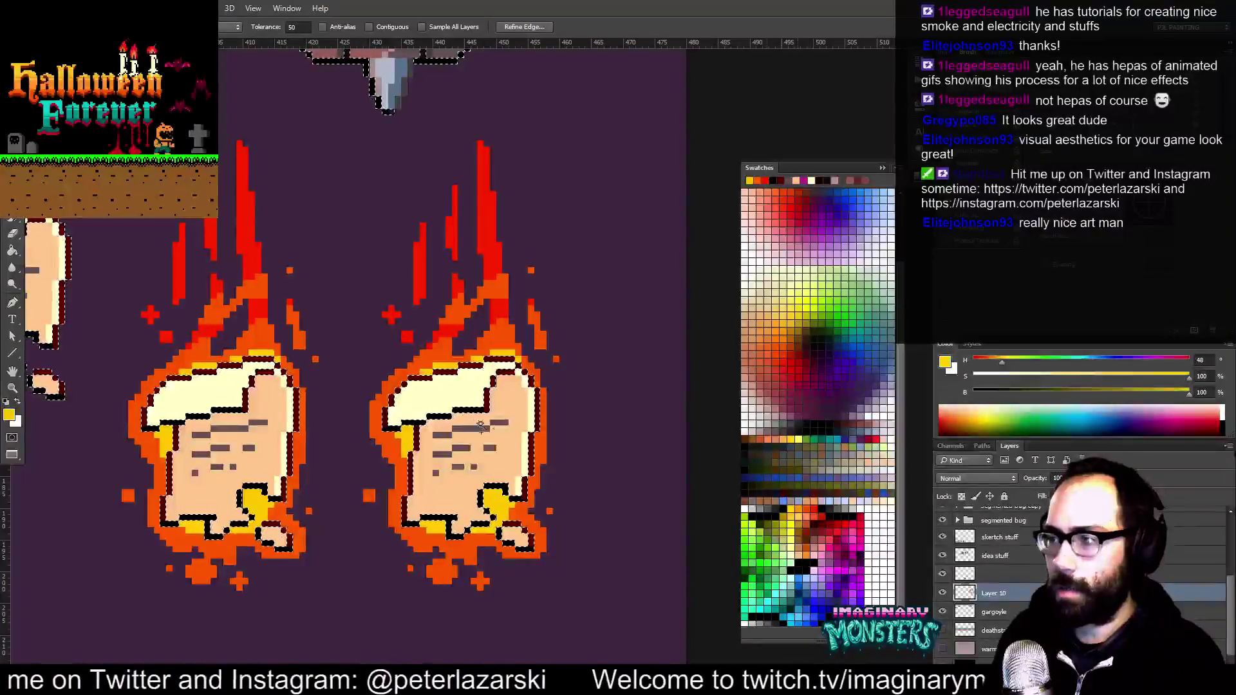
pyautogui.press('b')
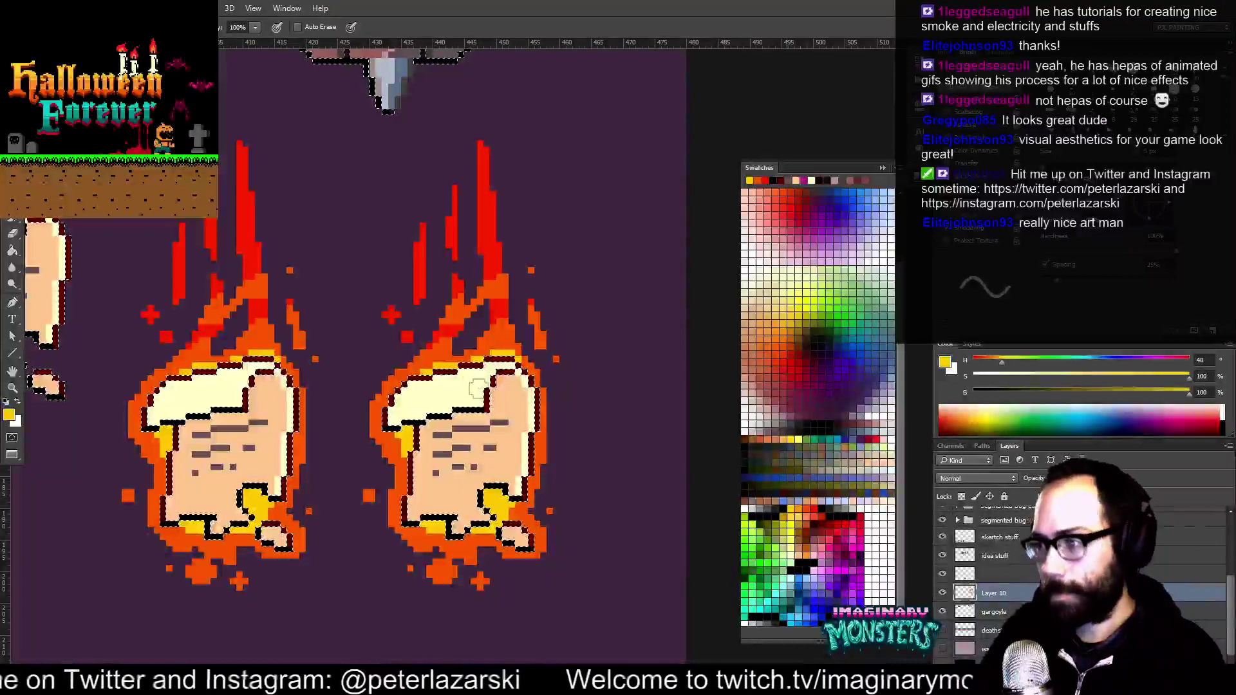
pyautogui.click(869, 514)
pyautogui.moveTo(517, 368)
pyautogui.mouseDown()
pyautogui.moveTo(412, 376)
pyautogui.moveTo(398, 428)
pyautogui.mouseUp()
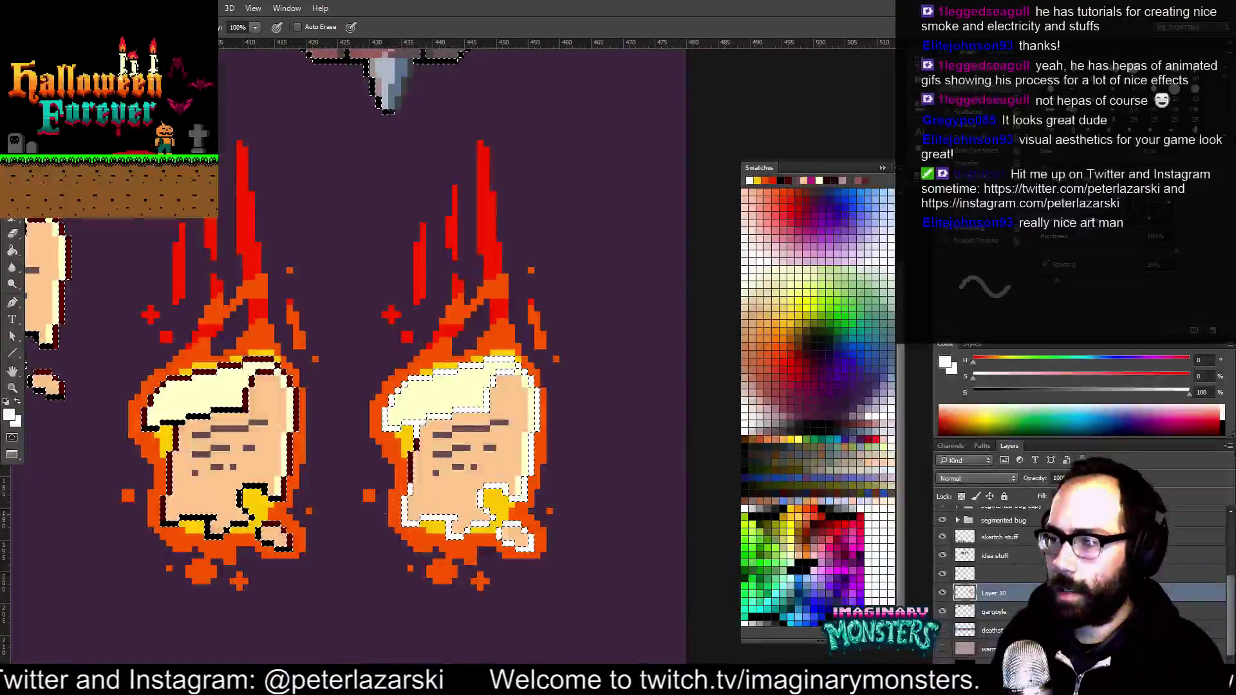
pyautogui.hotkey('ctrl', 'd')
# Select the tan paper color and shade the upper part of the duplicate scroll's body in muted reddish brown (H 7, S 38, B 64)
pyautogui.press('z')
pyautogui.moveTo(588, 419); pyautogui.dragTo(545, 445)
pyautogui.scroll(2, 545, 444)
pyautogui.press('w')
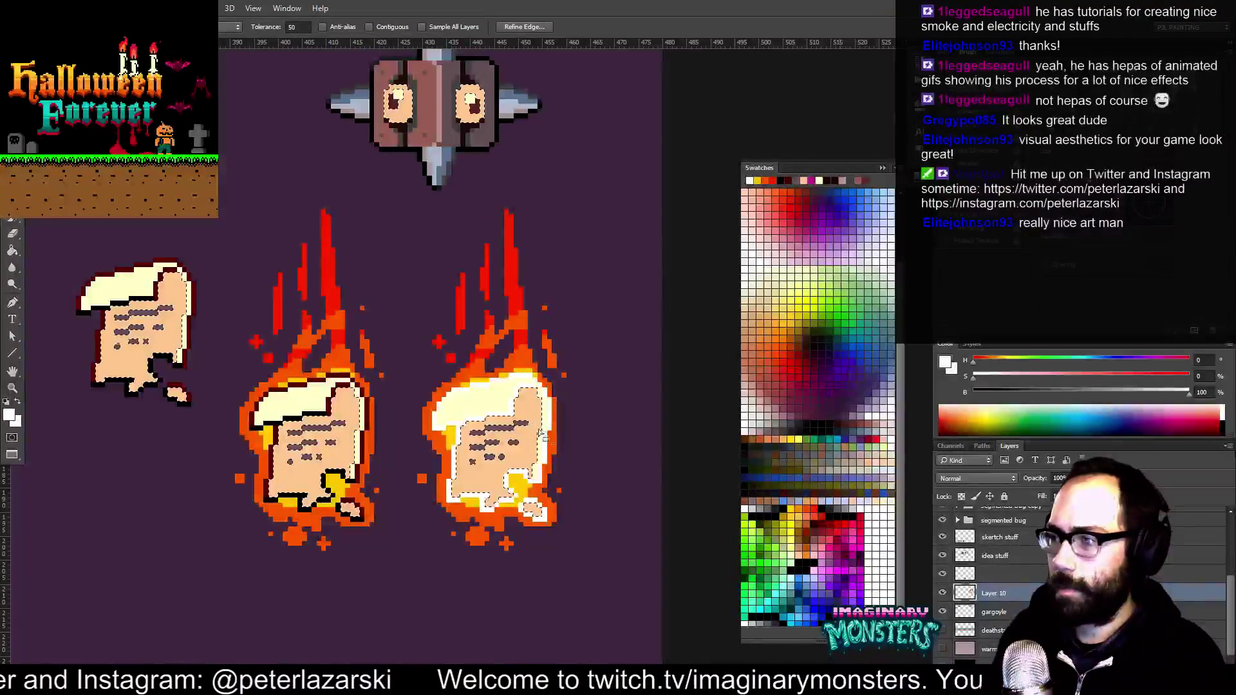
pyautogui.press('b')
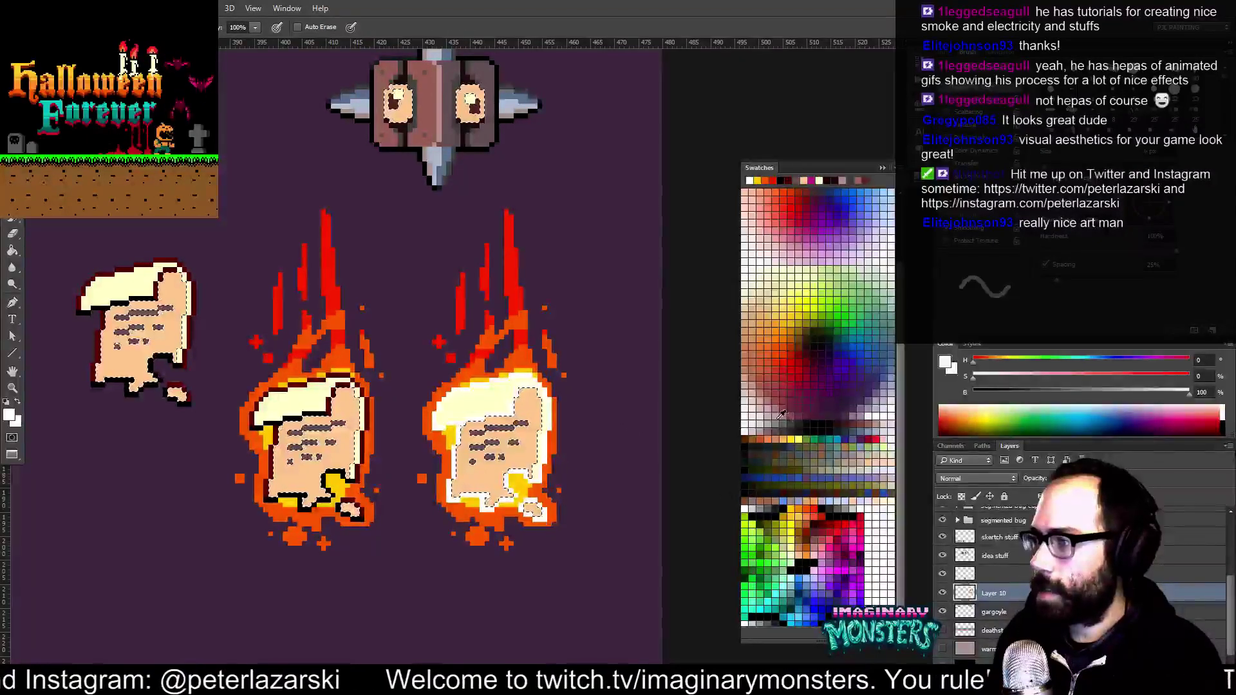
pyautogui.click(866, 420)
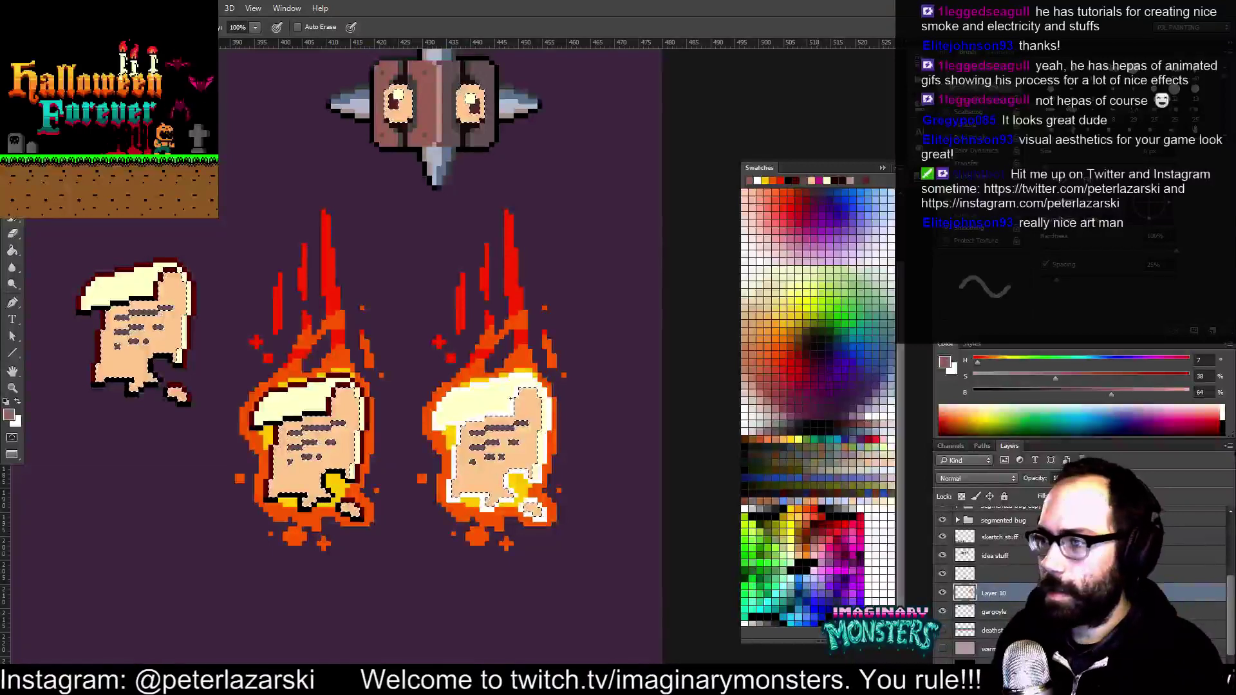
pyautogui.moveTo(475, 440); pyautogui.dragTo(465, 472)
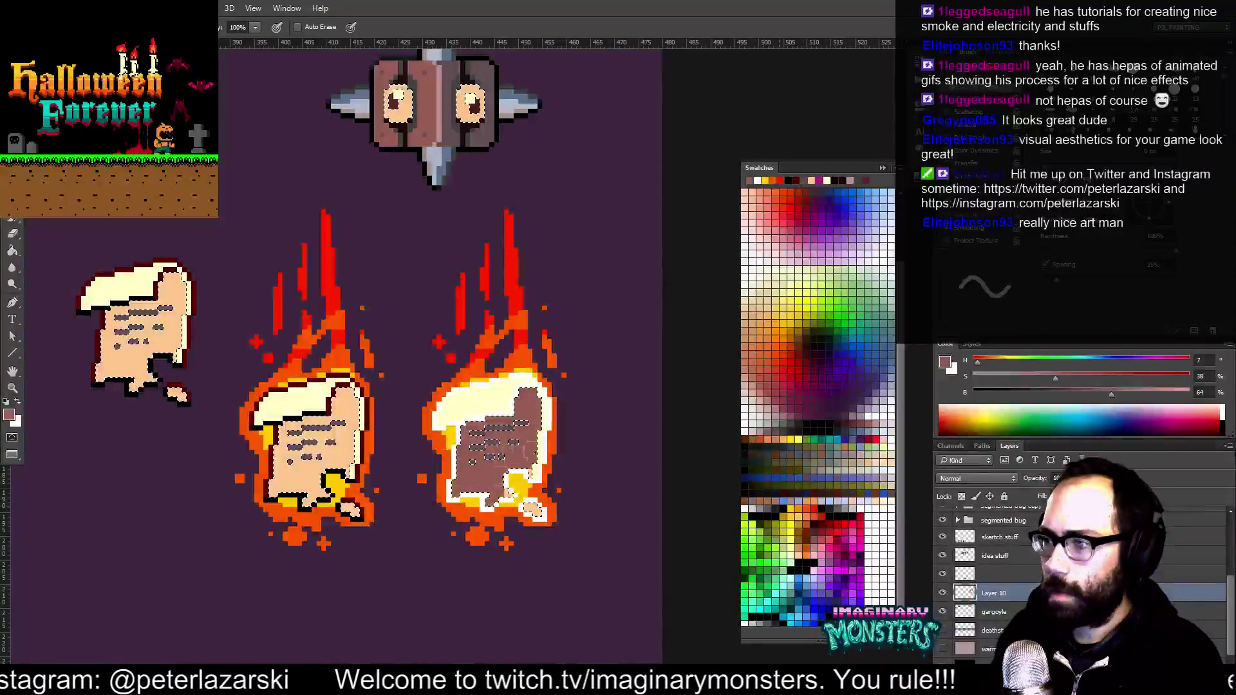
pyautogui.hotkey('ctrl', 'z')
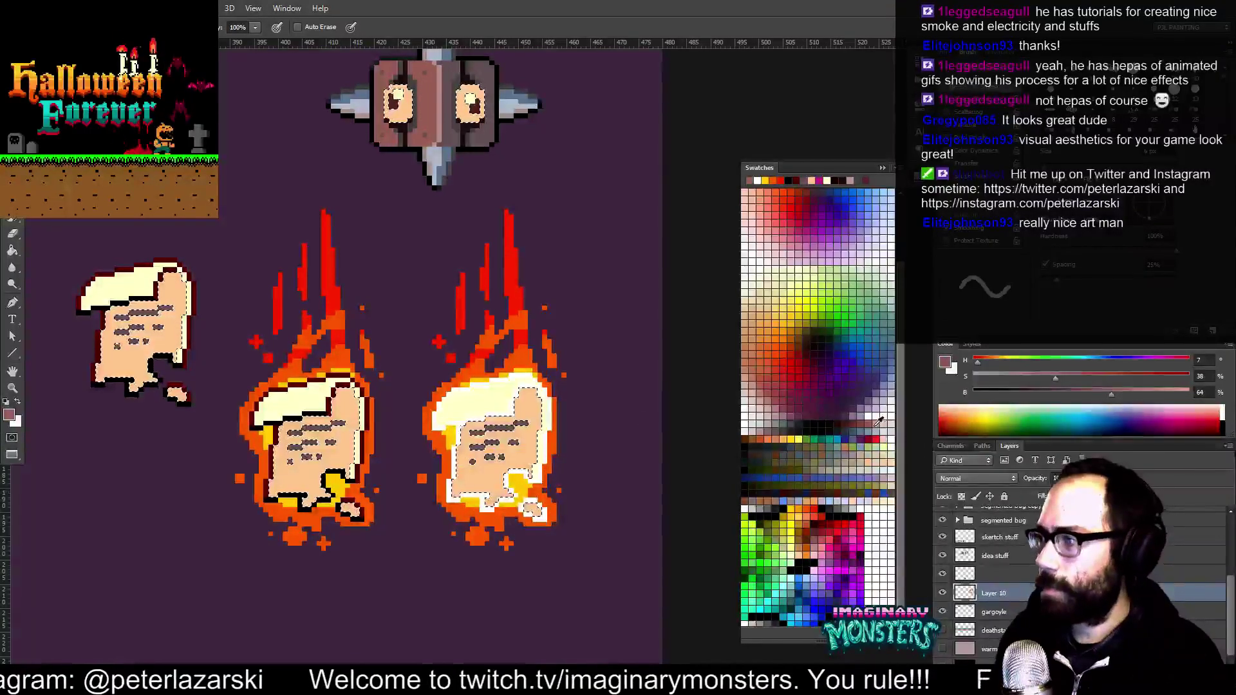
pyautogui.moveTo(495, 407); pyautogui.dragTo(545, 395)
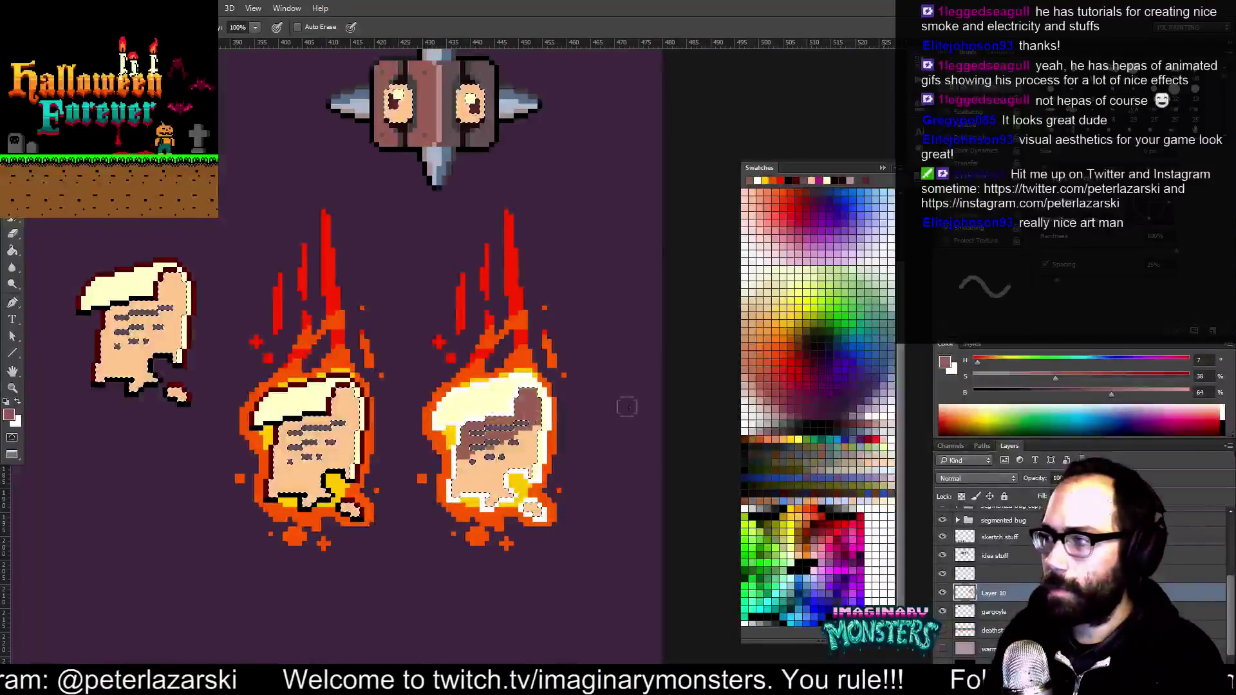
# Repaint the duplicate scroll's body and torn scrap in grayish pink (H 7, S 22, B 77)
pyautogui.click(883, 419)
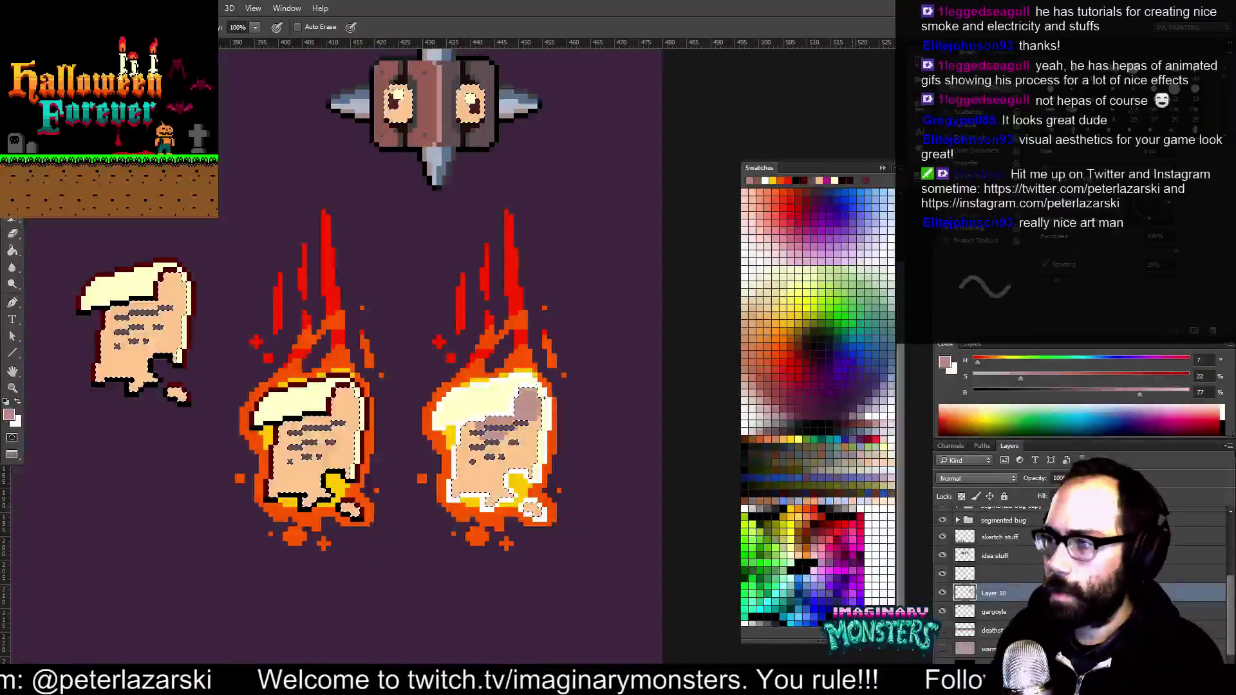
pyautogui.moveTo(544, 430); pyautogui.dragTo(497, 497)
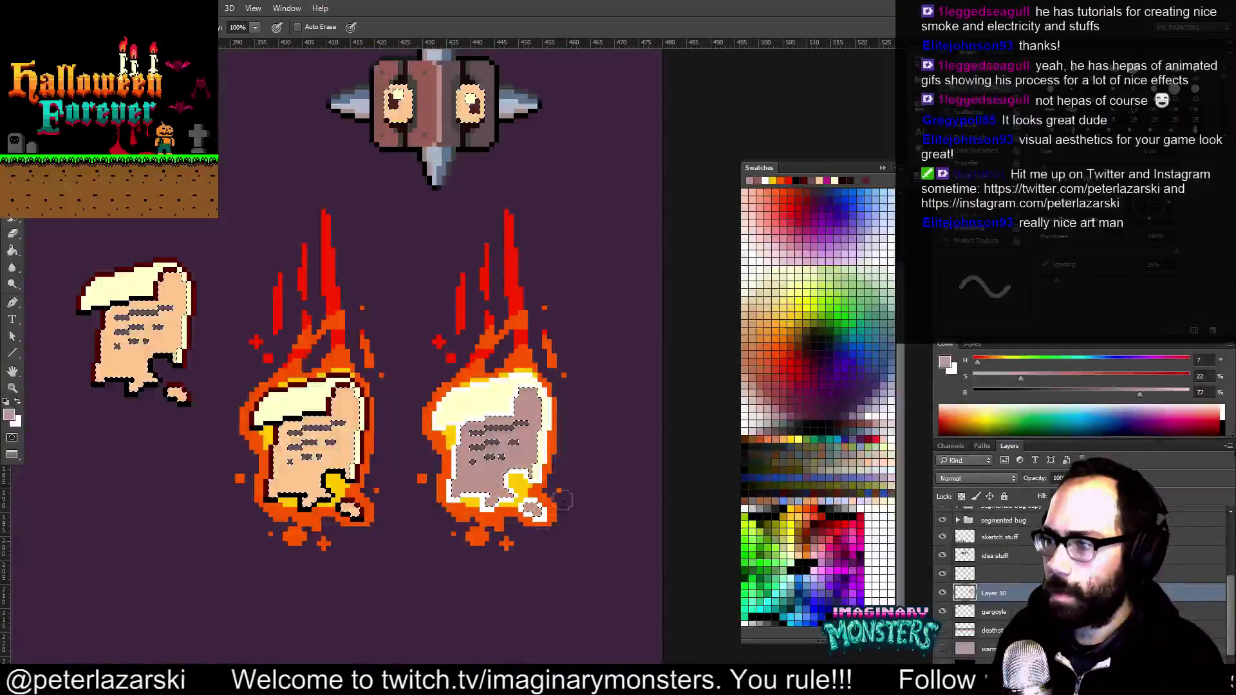
pyautogui.hotkey('ctrl', 'd')
# Select the cream color and recolor the duplicate scroll's rolled top edge pale pinkish gray (H 8, S 10, B 89)
pyautogui.press('w')
pyautogui.click(504, 397)
pyautogui.press('b')
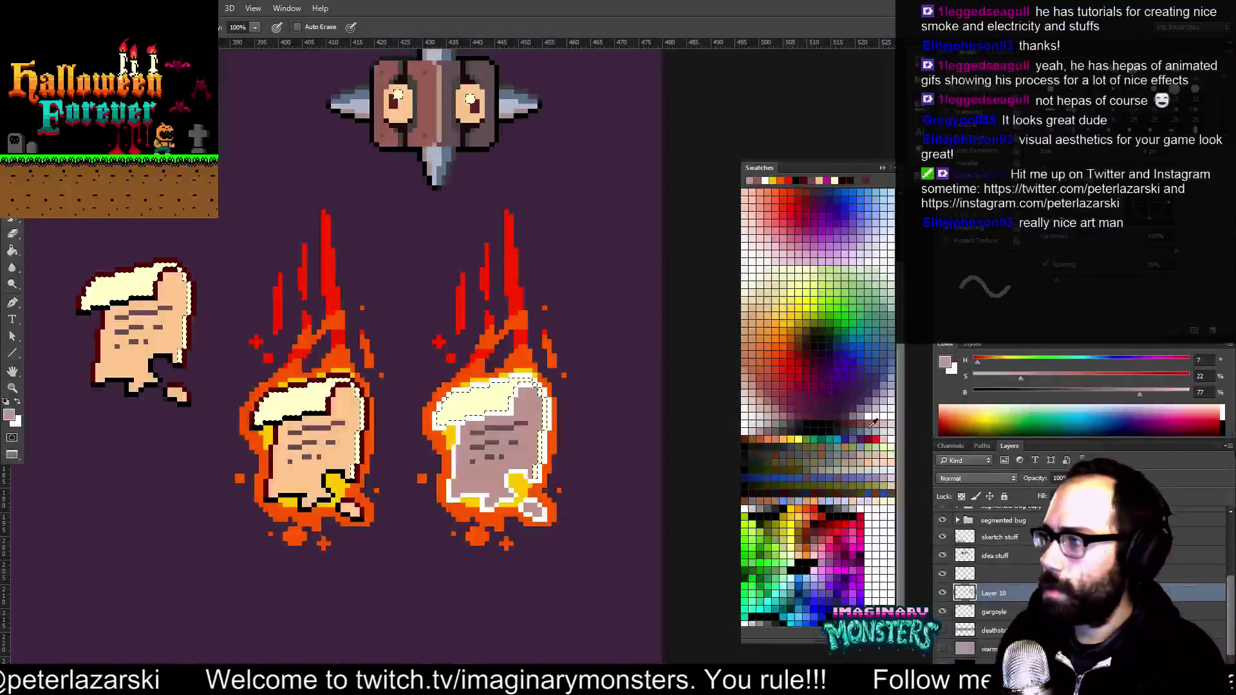
pyautogui.moveTo(508, 398); pyautogui.dragTo(533, 388)
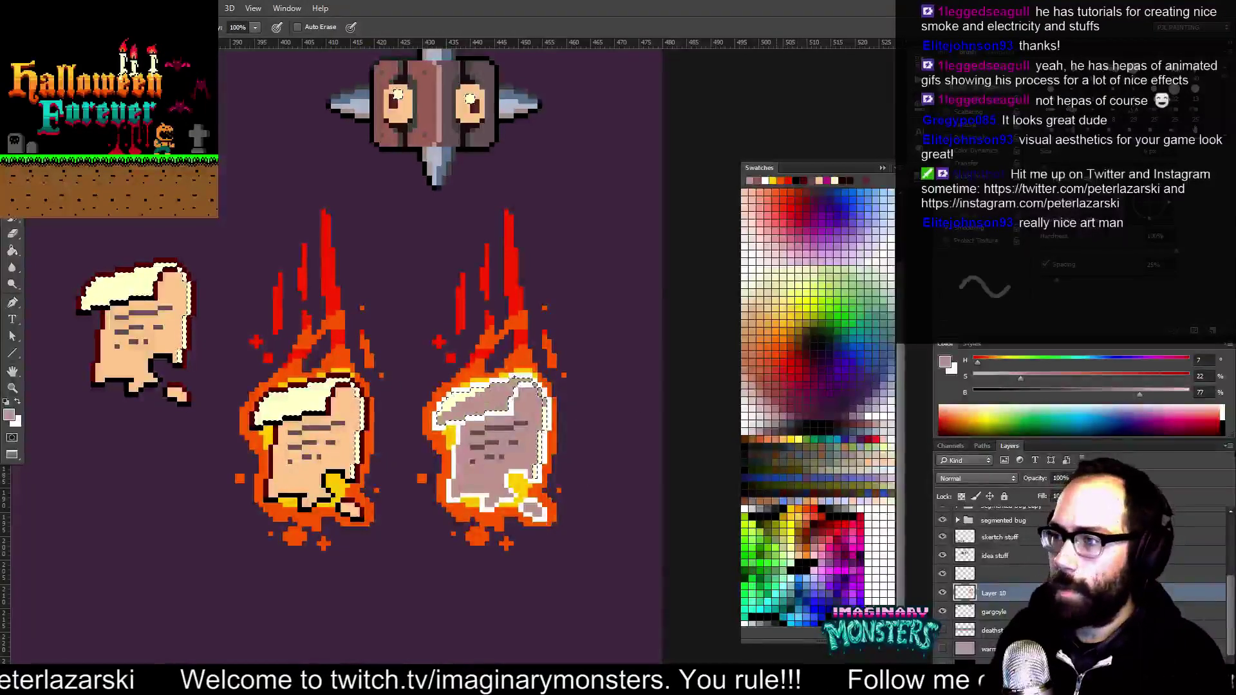
pyautogui.hotkey('ctrl', 'z')
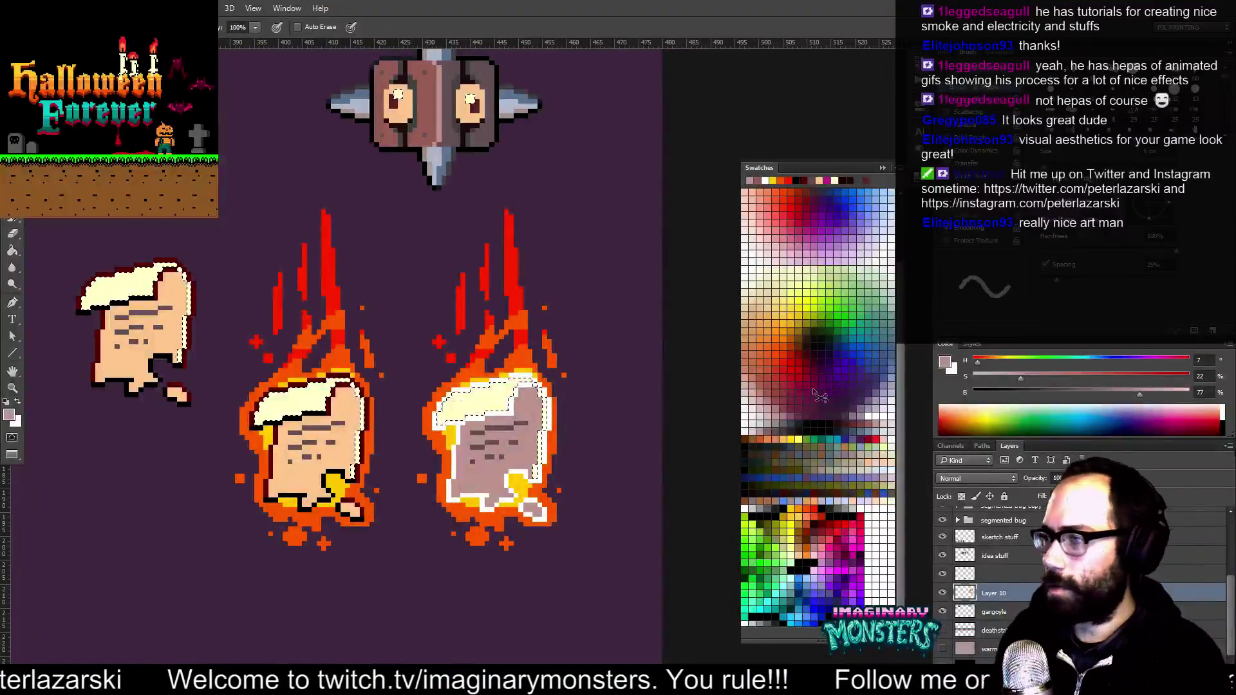
pyautogui.click(882, 423)
pyautogui.hotkey('alt', 'BackSpace')
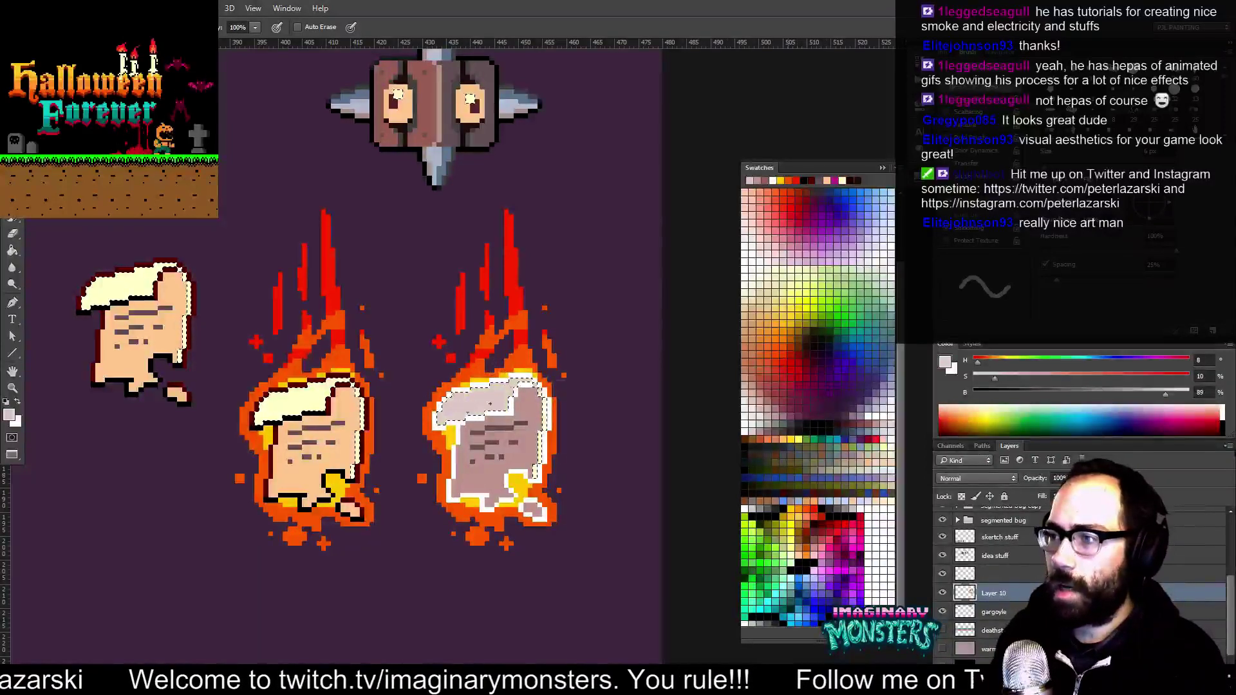
pyautogui.hotkey('ctrl', 'd')
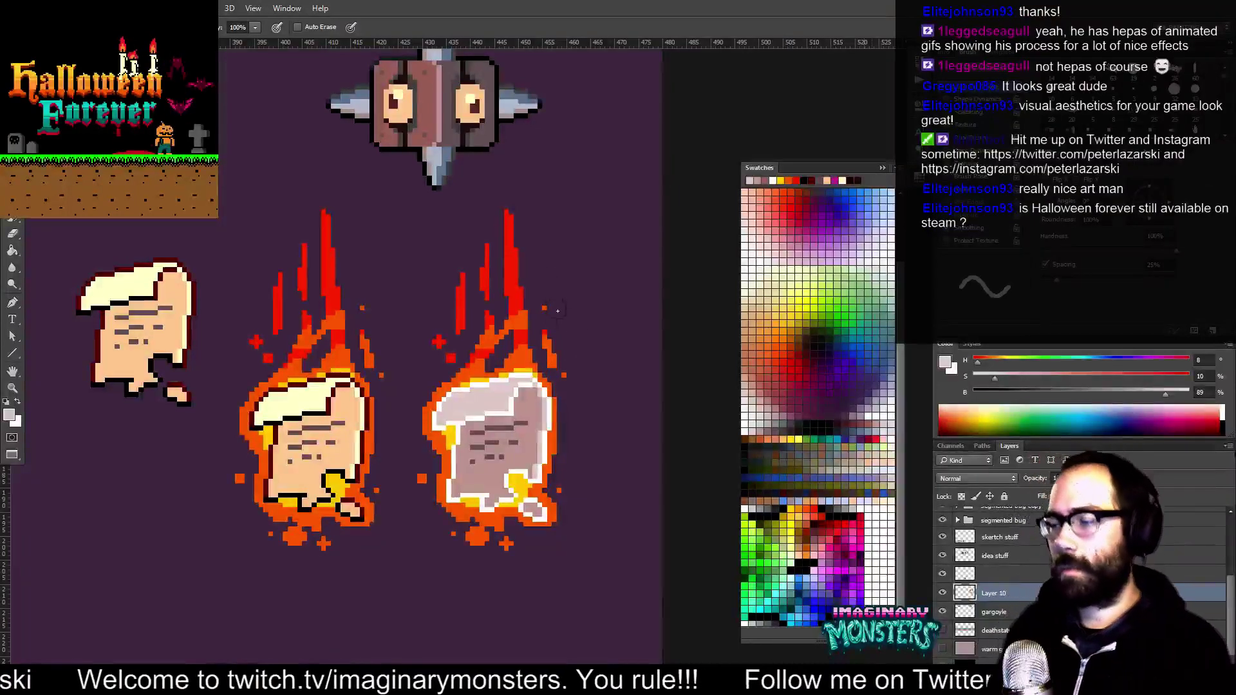
# Select the duplicate scroll's white outline and recolor it pale yellow (H 60, S 20, B 100)
pyautogui.moveTo(600, 465); pyautogui.dragTo(589, 450)
pyautogui.press('z')
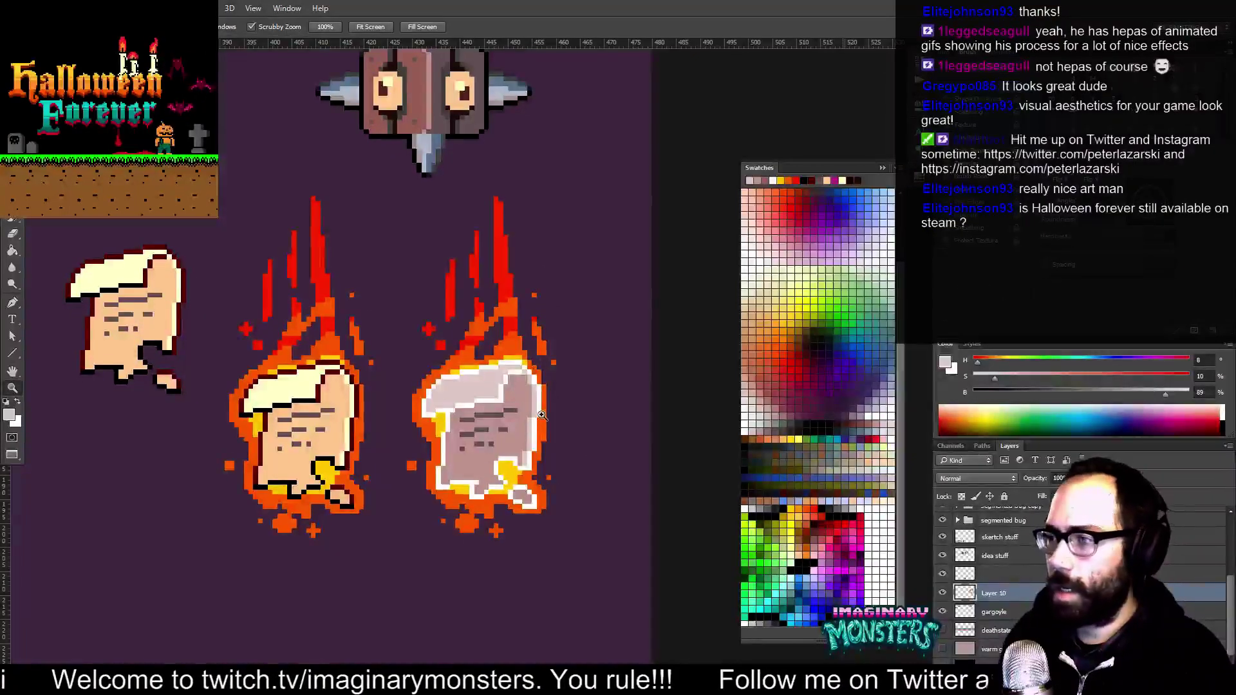
pyautogui.click(535, 411)
pyautogui.press('w')
pyautogui.click(539, 408)
pyautogui.press('b')
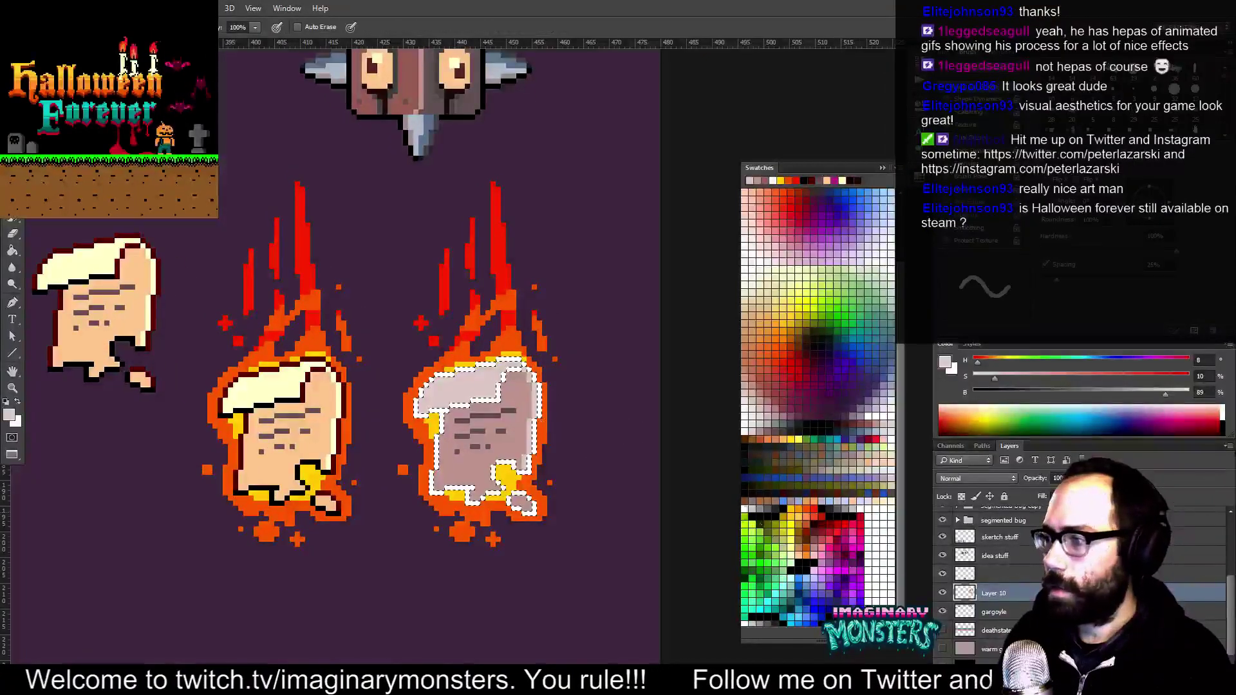
pyautogui.click(796, 548)
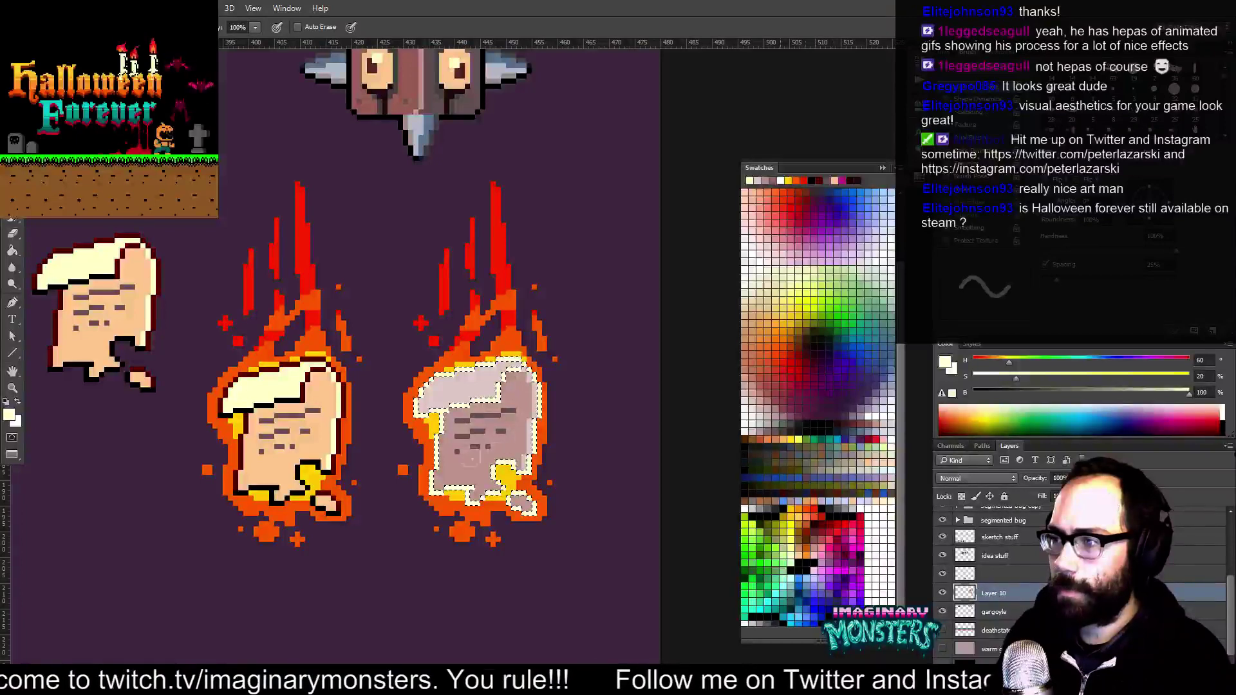
# Set the Magic Wand tolerance to 0 and select the duplicate scroll's pale yellow outline
pyautogui.press('w')
pyautogui.scroll(2, 544, 396)
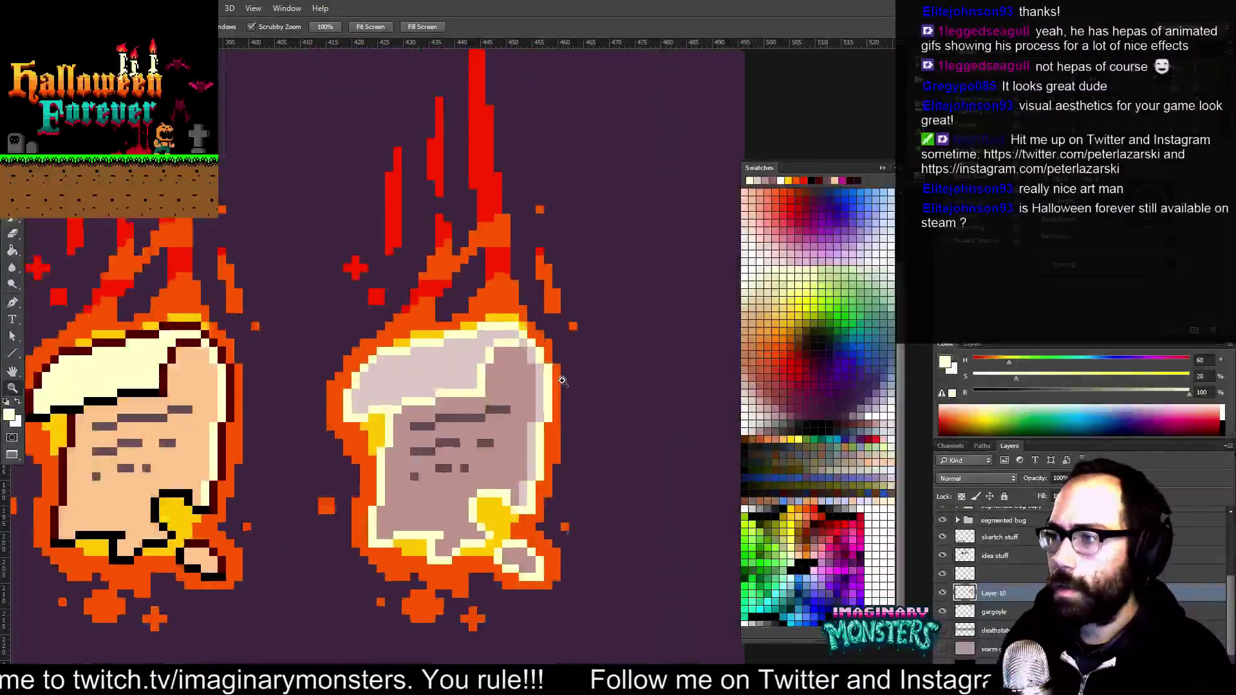
pyautogui.click(555, 383)
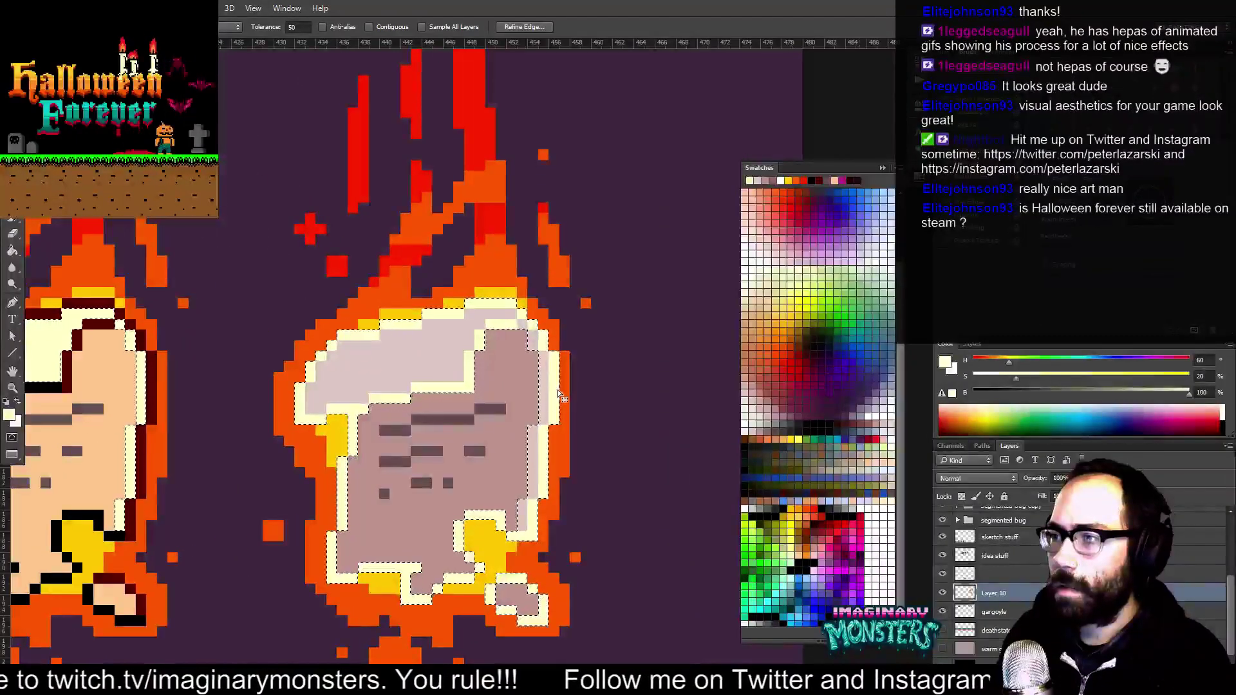
pyautogui.hotkey('ctrl', 'd')
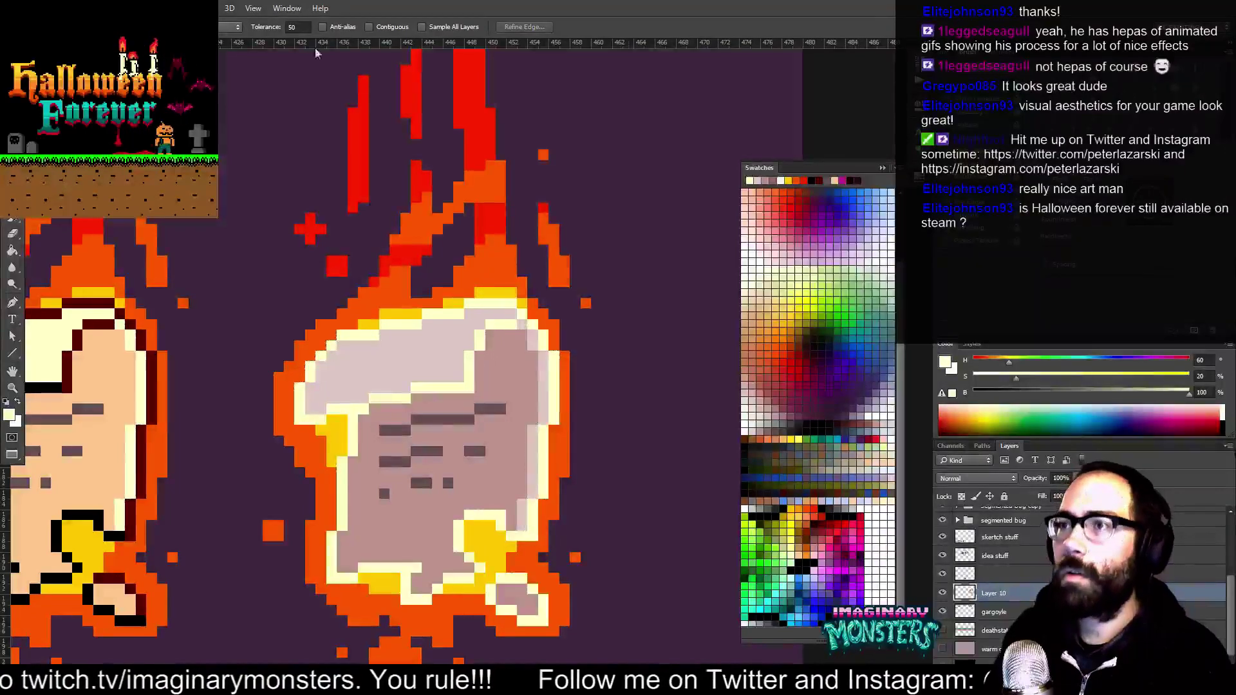
pyautogui.moveTo(272, 33); pyautogui.dragTo(199, 45)
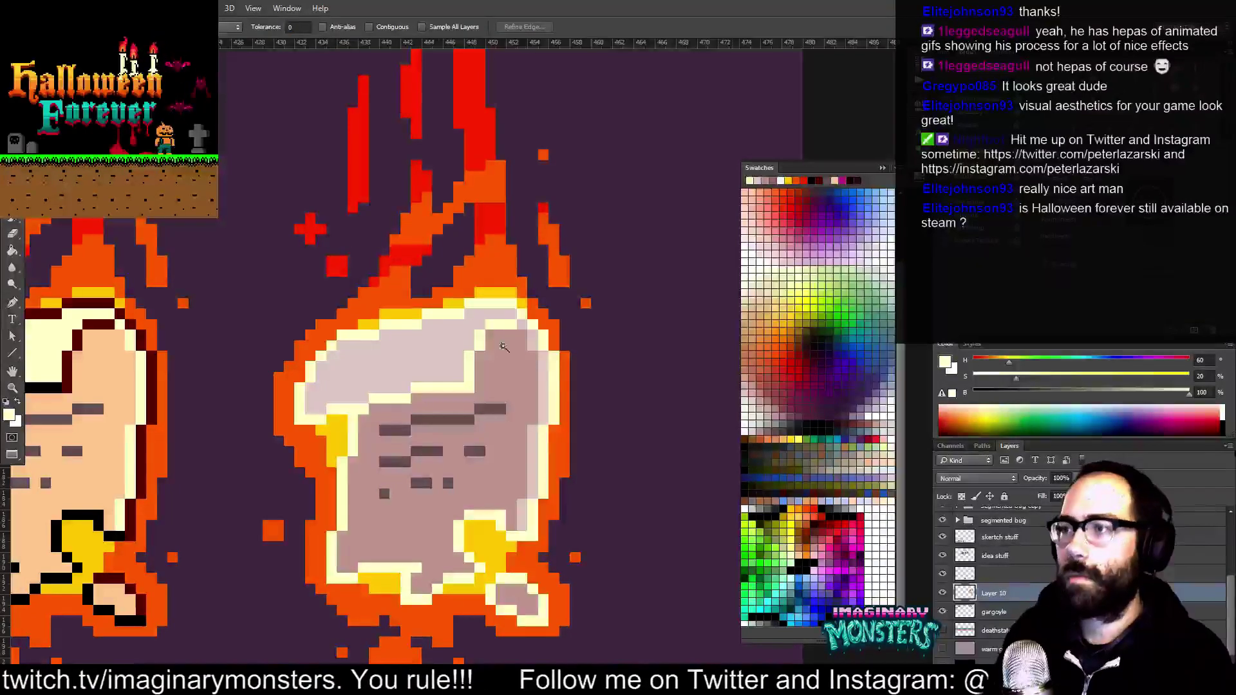
pyautogui.click(554, 370)
pyautogui.moveTo(596, 477); pyautogui.dragTo(588, 447)
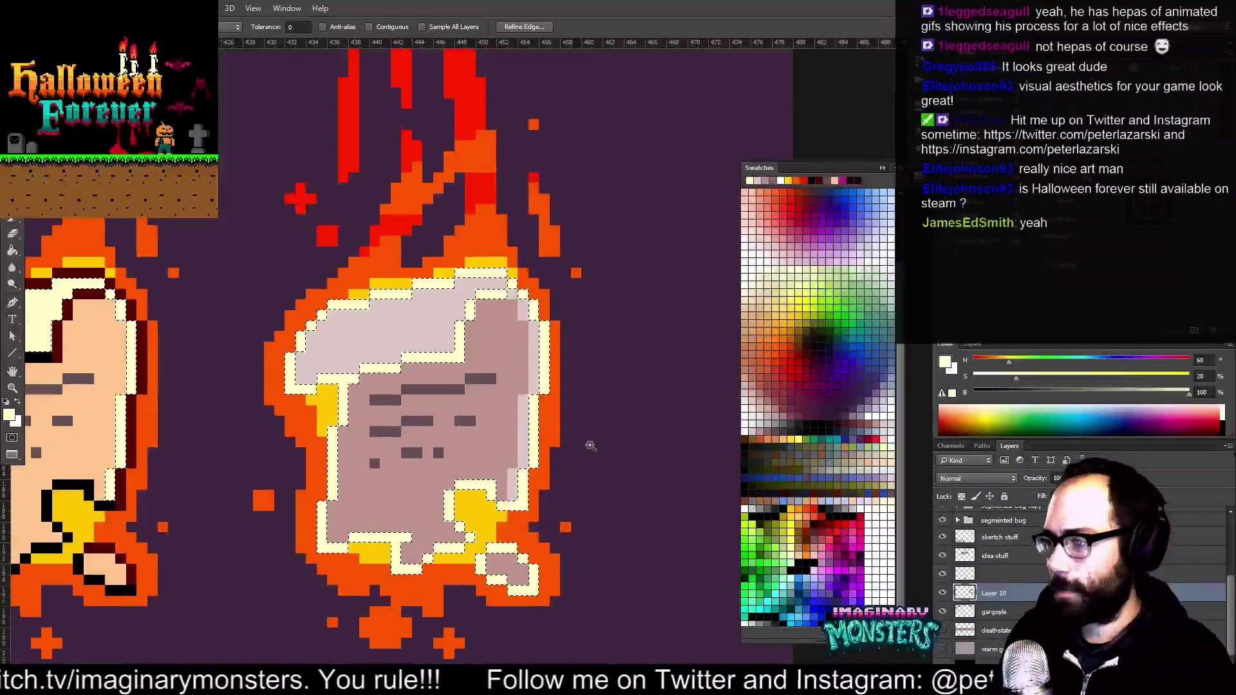
pyautogui.keyDown('alt'); pyautogui.click(588, 443); pyautogui.keyUp('alt')
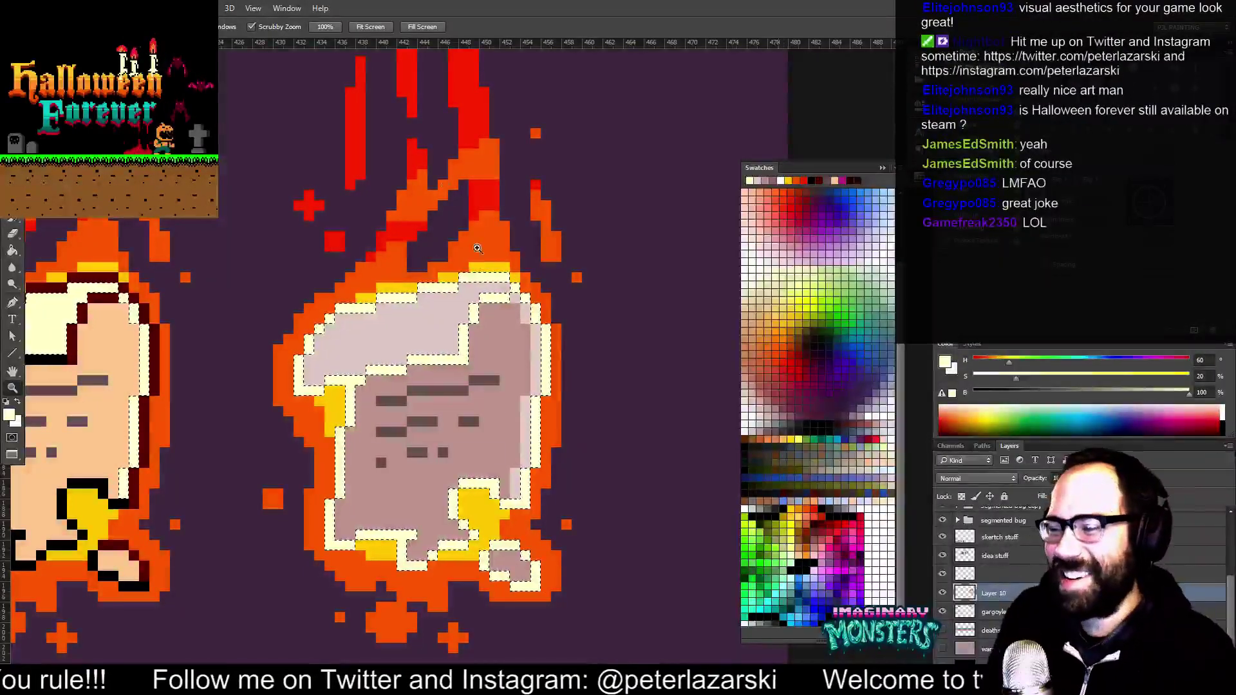
pyautogui.moveTo(460, 329); pyautogui.dragTo(539, 346)
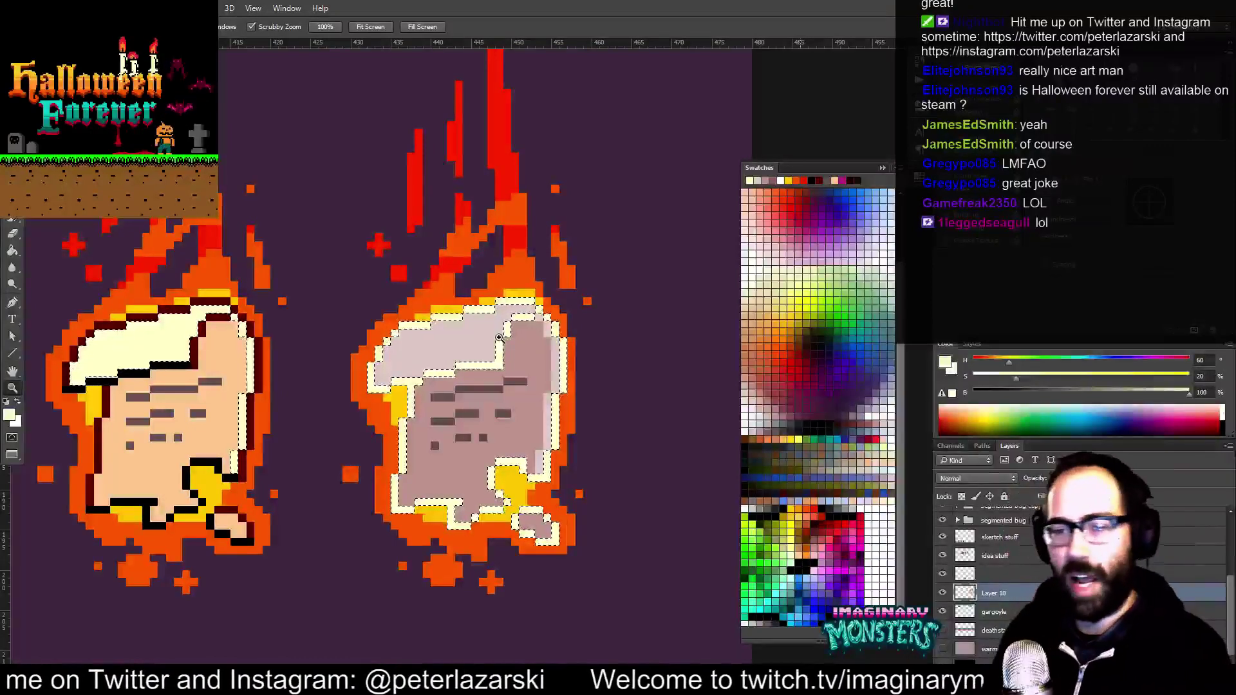
pyautogui.moveTo(613, 400); pyautogui.dragTo(636, 406)
pyautogui.press('b')
pyautogui.moveTo(529, 361); pyautogui.dragTo(546, 360)
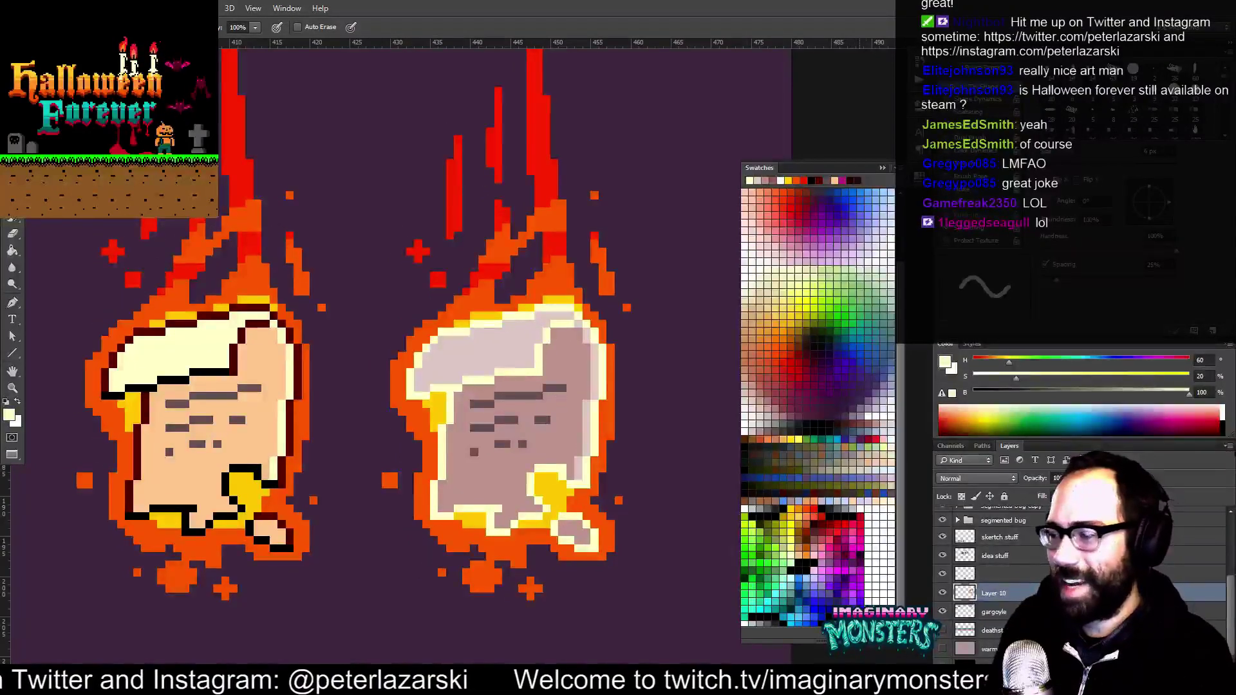
pyautogui.moveTo(576, 412); pyautogui.dragTo(548, 468)
pyautogui.press('z')
pyautogui.keyDown('alt'); pyautogui.click(547, 468); pyautogui.keyUp('alt')
pyautogui.moveTo(582, 447)
pyautogui.mouseDown()
pyautogui.moveTo(604, 419)
pyautogui.moveTo(580, 428)
pyautogui.mouseUp()
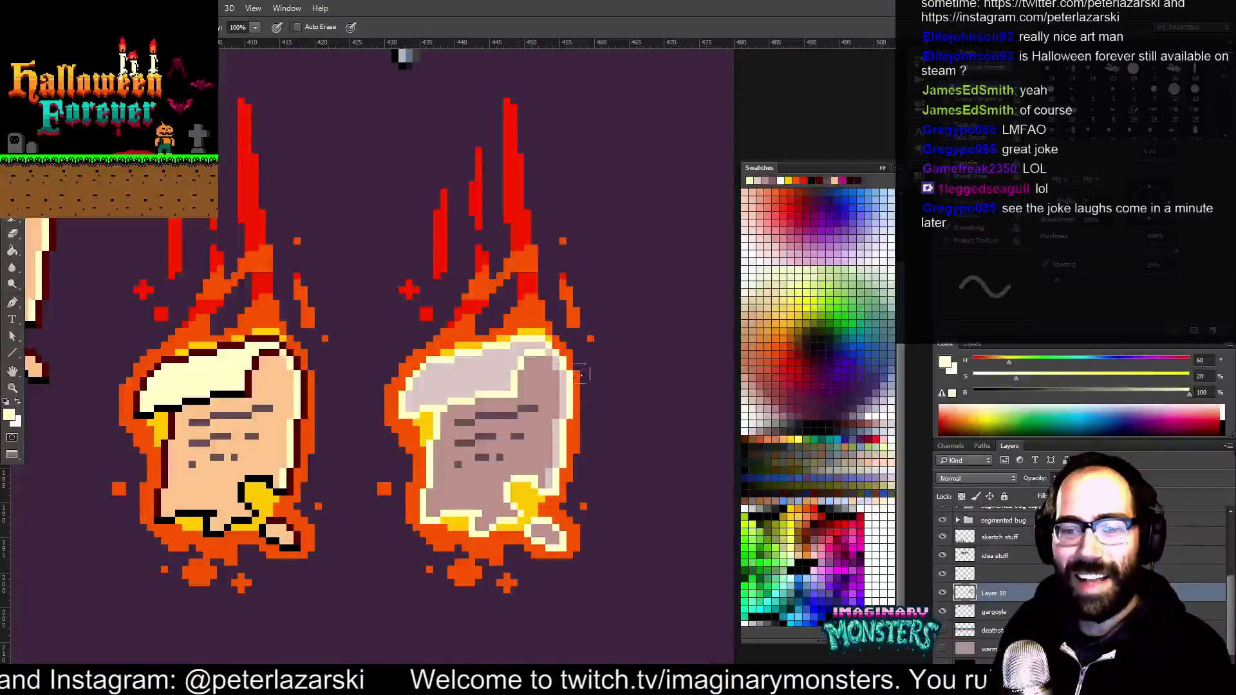
pyautogui.press('z')
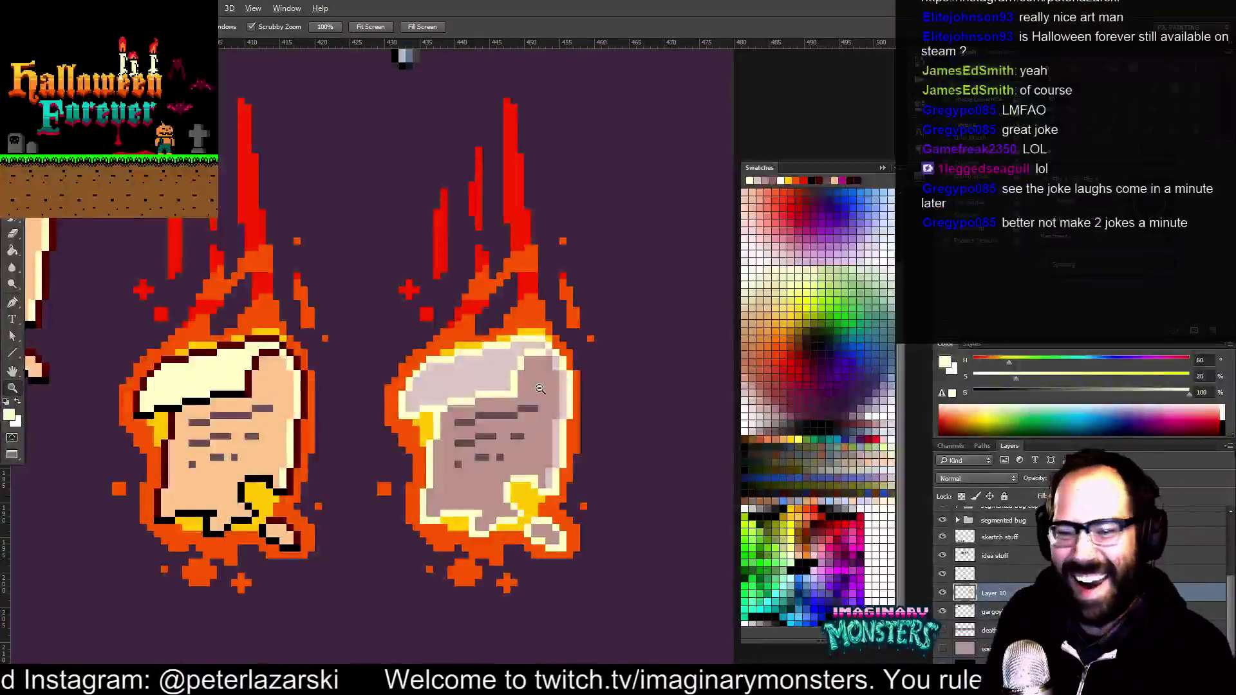
pyautogui.moveTo(547, 396); pyautogui.dragTo(502, 418)
pyautogui.moveTo(547, 374); pyautogui.dragTo(558, 367)
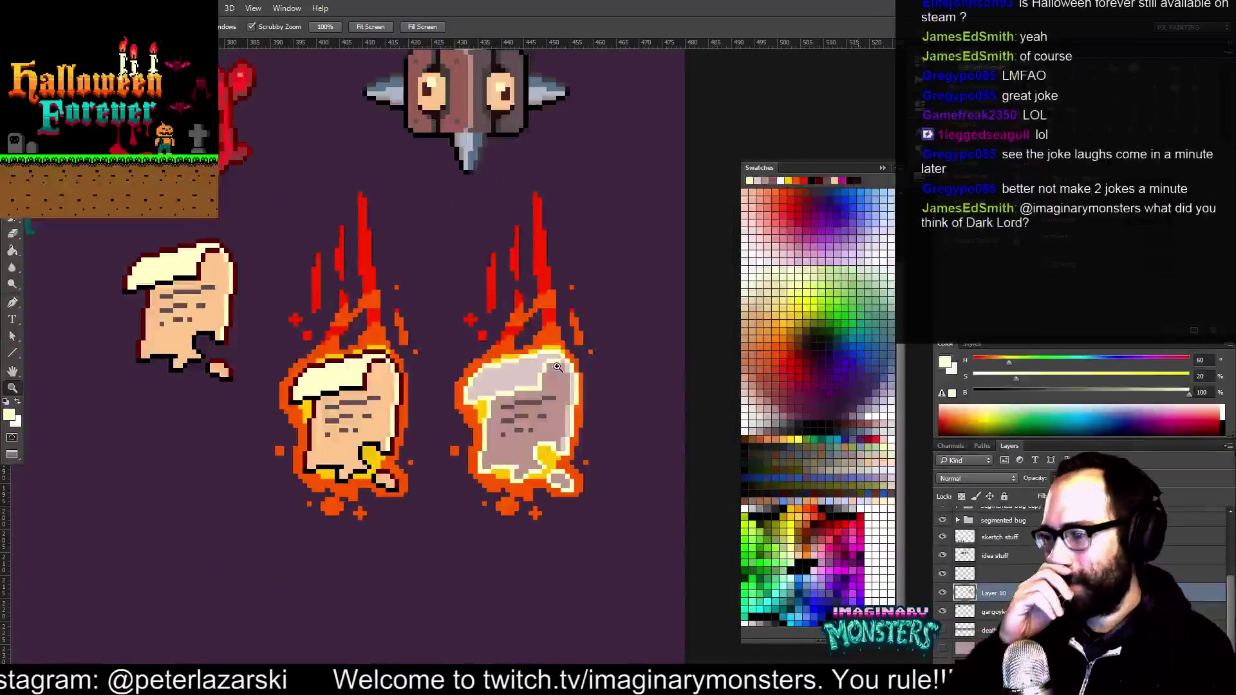
# Select the duplicate scroll's pale yellow outline and recolor it a stronger yellow (H 60, S 60, B 100)
pyautogui.click(541, 402)
pyautogui.press('w')
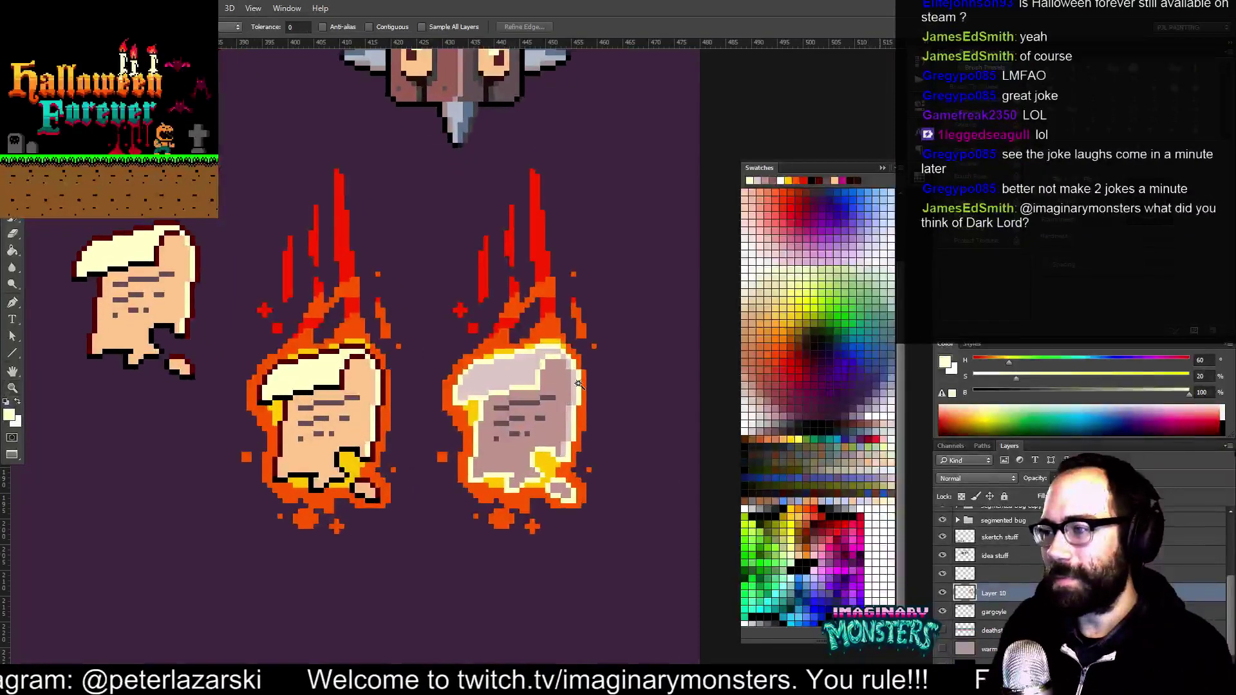
pyautogui.click(577, 394)
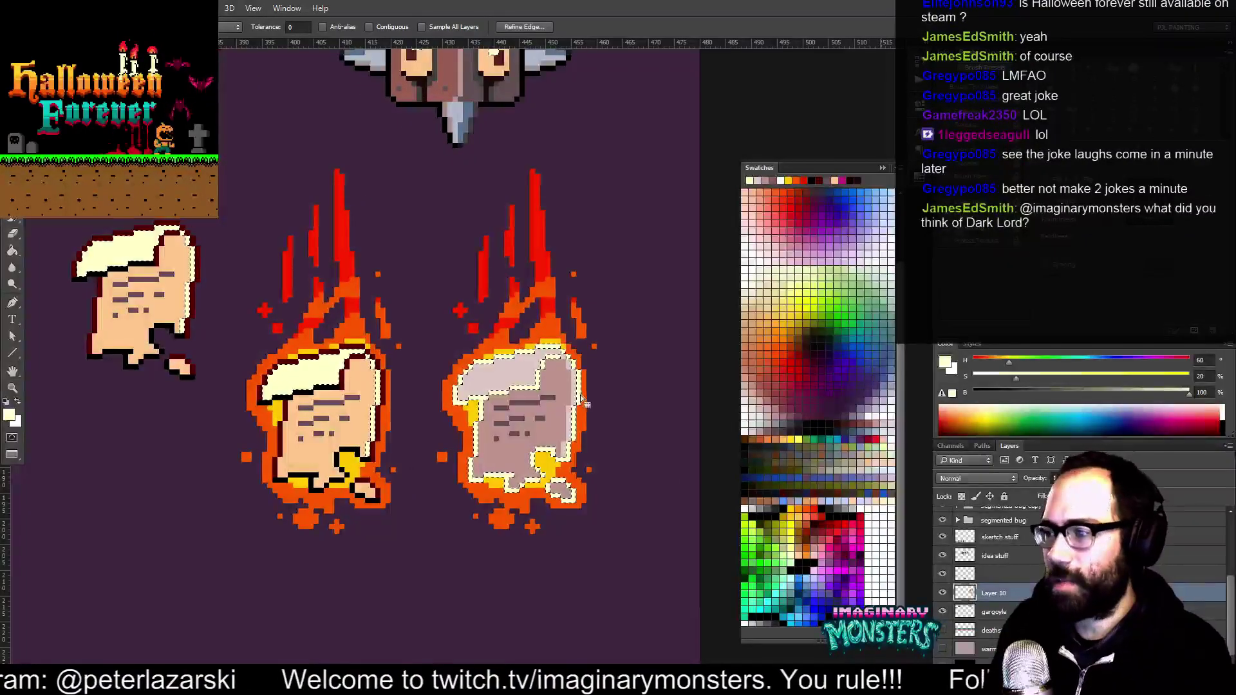
pyautogui.press('b')
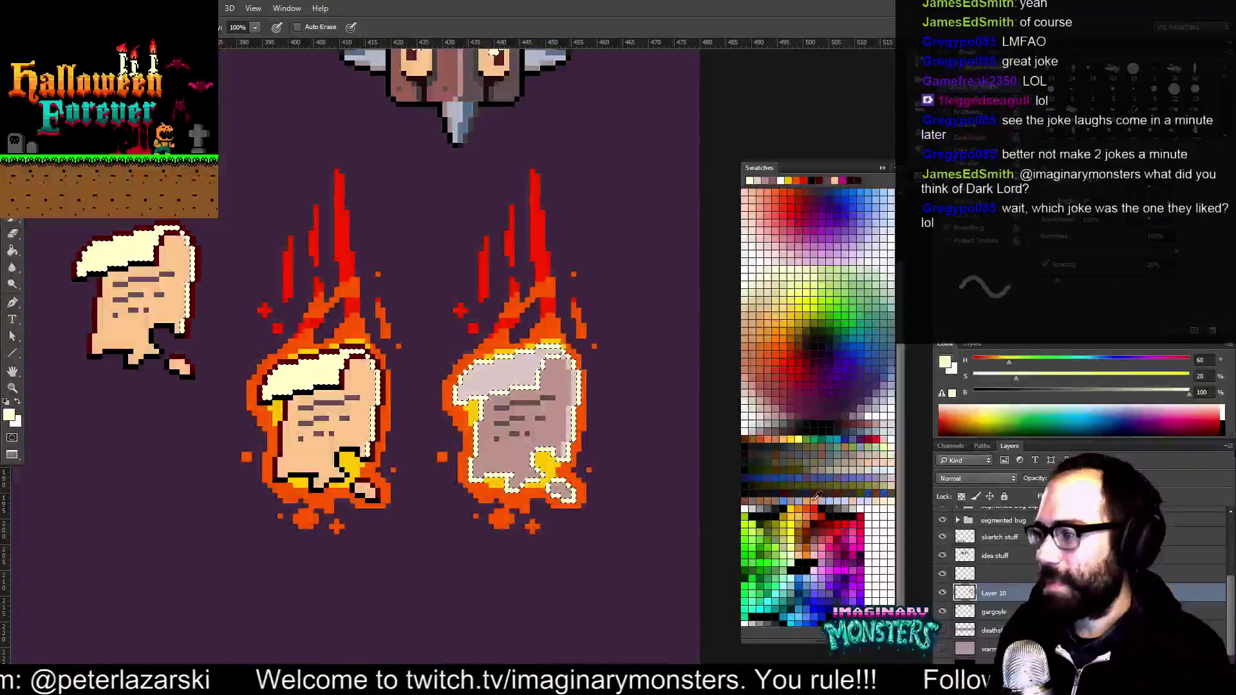
pyautogui.click(798, 439)
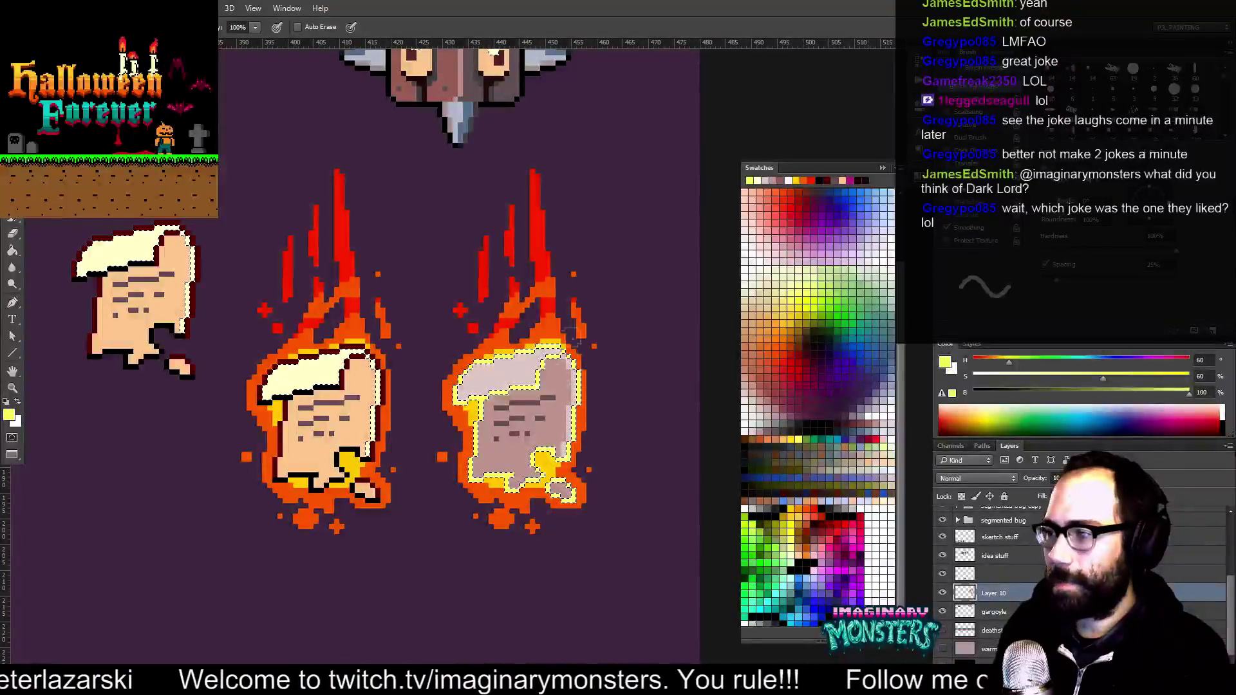
pyautogui.hotkey('ctrl', 'd')
# Select the plain scroll and both burning scrolls together and shift them to the left
pyautogui.press('z')
pyautogui.moveTo(595, 338); pyautogui.dragTo(548, 354)
pyautogui.moveTo(594, 394); pyautogui.dragTo(590, 417)
pyautogui.scroll(2, 589, 417)
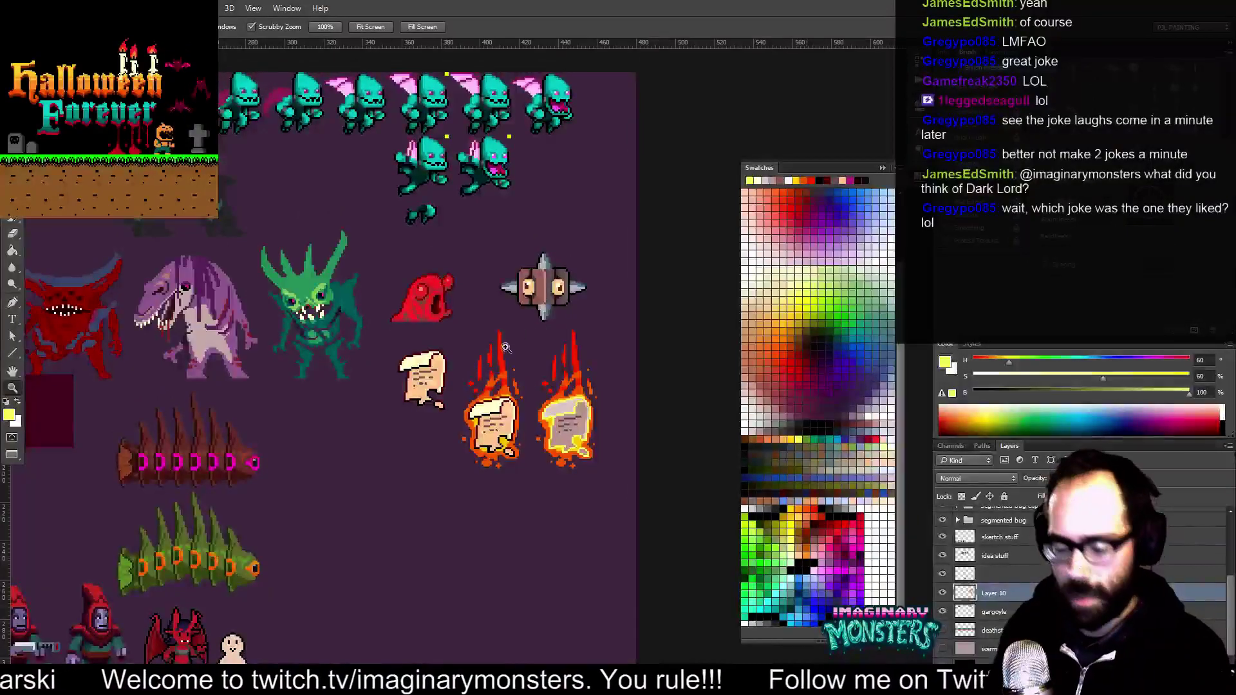
pyautogui.press('m')
pyautogui.moveTo(364, 332); pyautogui.dragTo(537, 475)
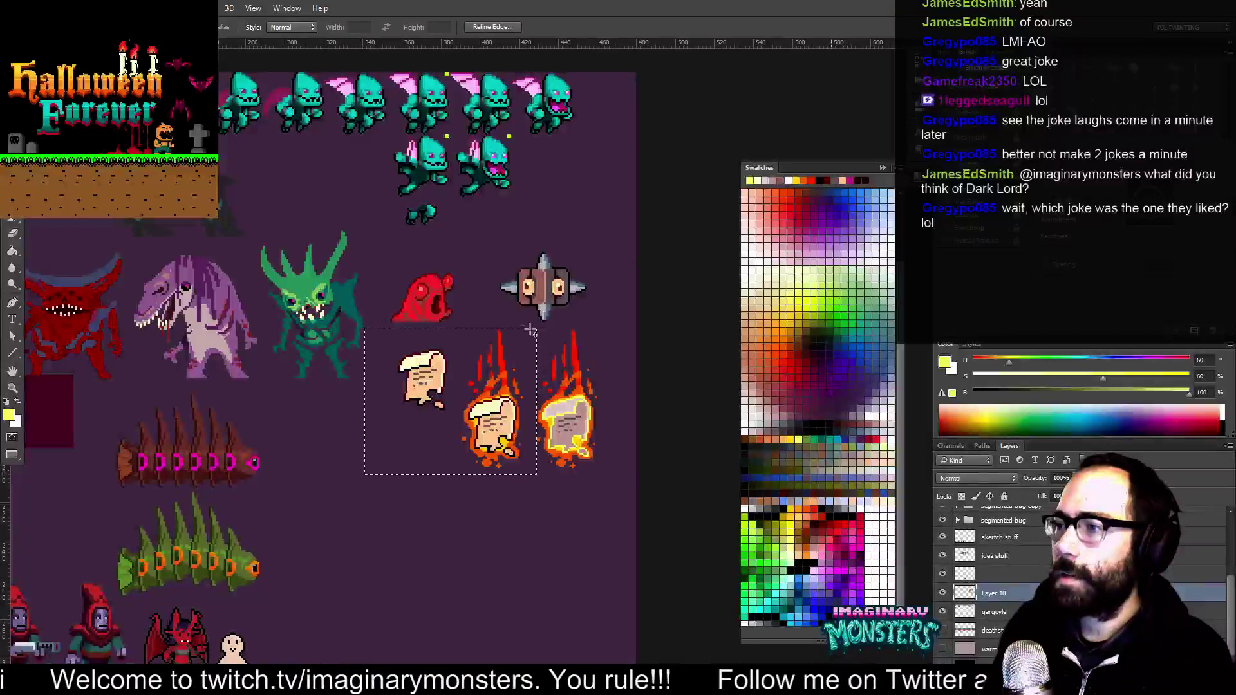
pyautogui.moveTo(530, 327); pyautogui.dragTo(625, 507)
pyautogui.press('v')
pyautogui.moveTo(573, 411); pyautogui.dragTo(513, 409)
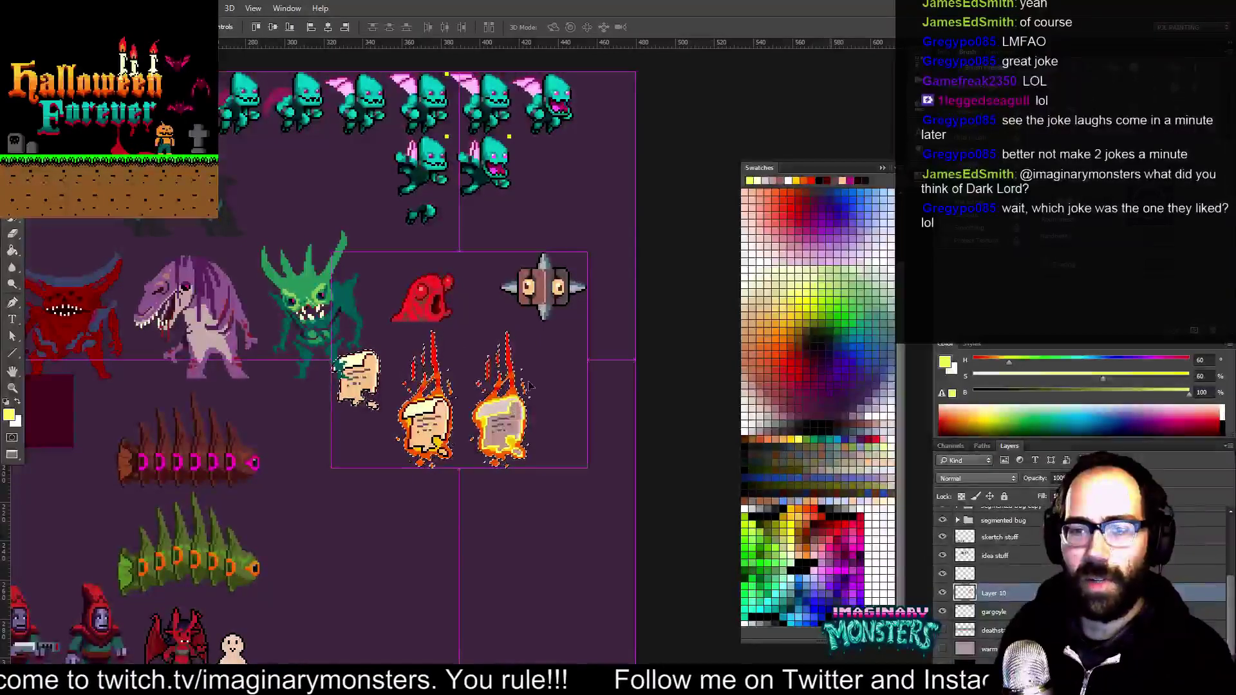
pyautogui.hotkey('ctrl', 'd')
pyautogui.press('z')
pyautogui.moveTo(506, 388); pyautogui.dragTo(544, 351)
pyautogui.moveTo(544, 351); pyautogui.dragTo(419, 344)
pyautogui.press('m')
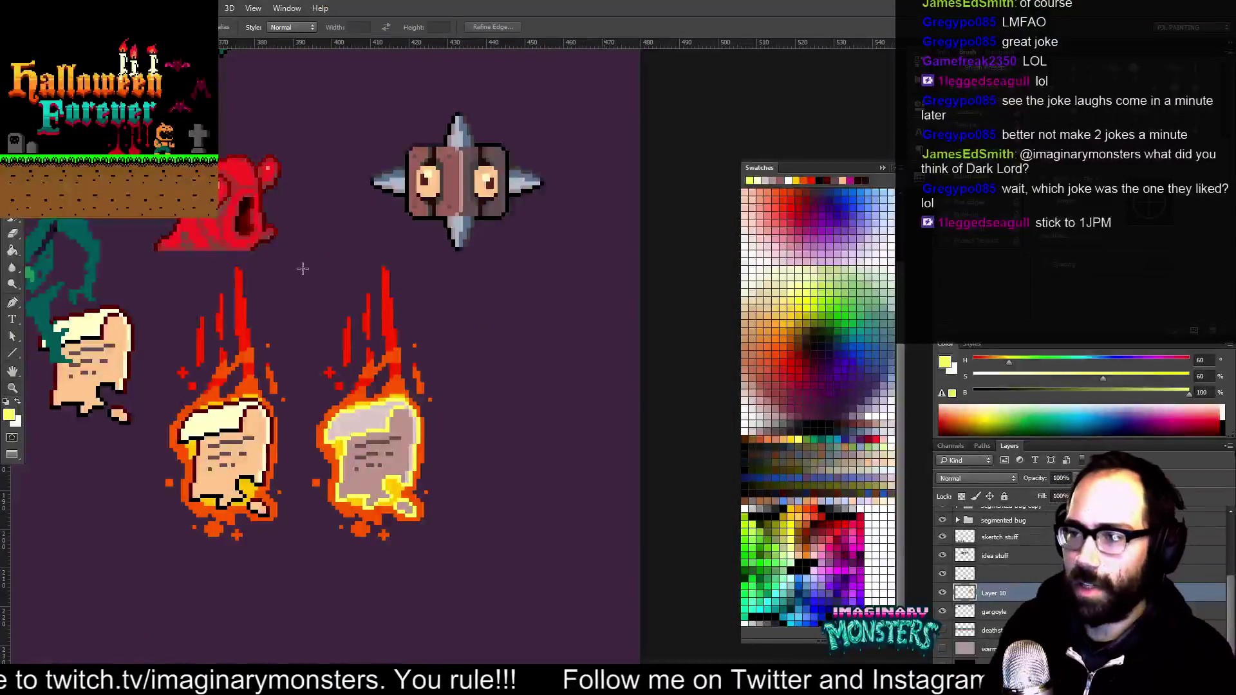
pyautogui.press('b')
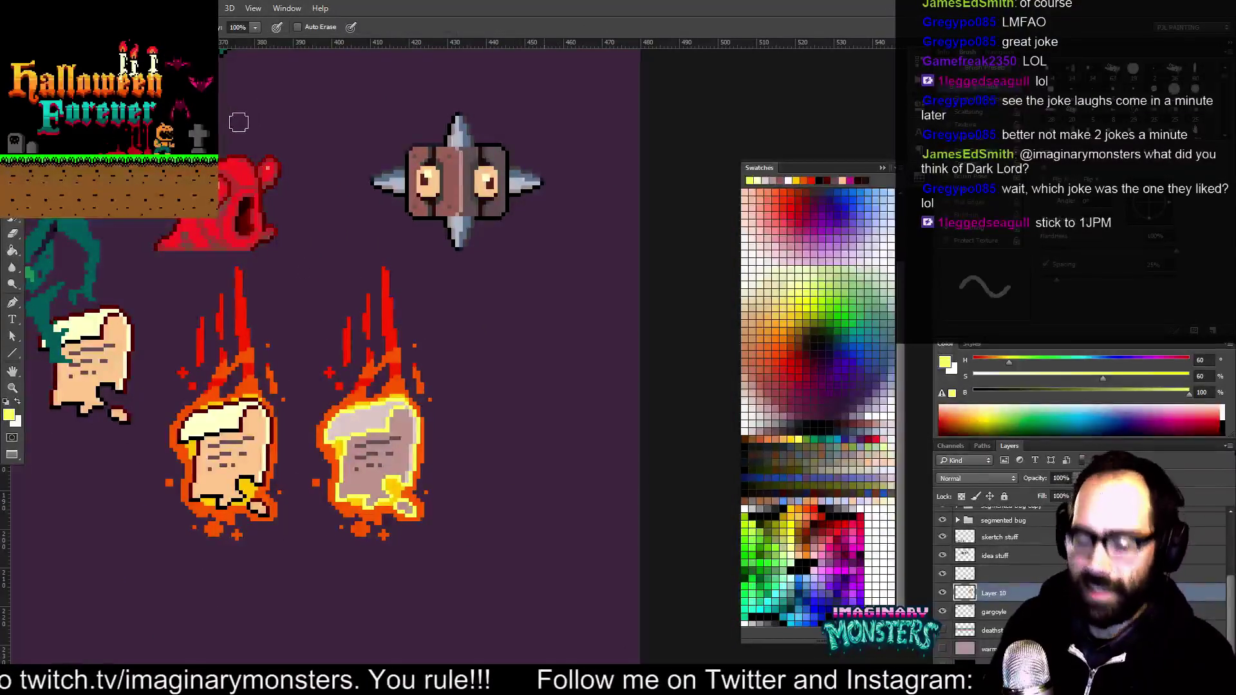
pyautogui.press('w')
pyautogui.moveTo(271, 29); pyautogui.dragTo(557, 59)
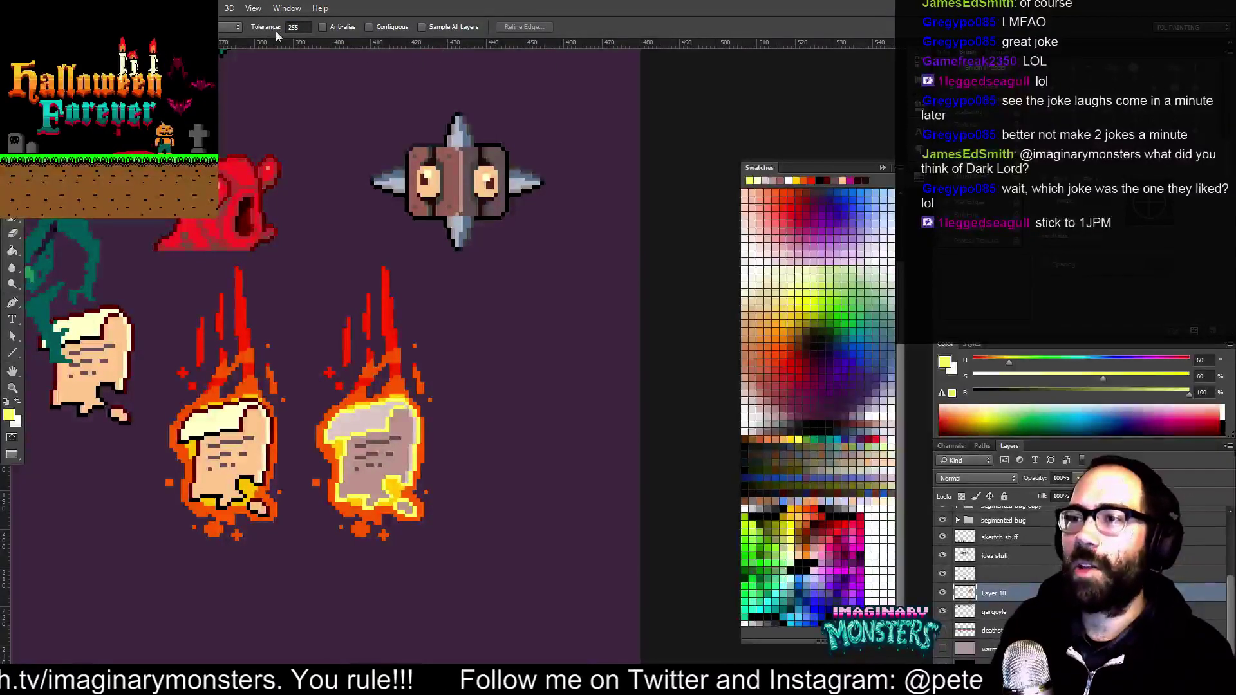
pyautogui.click(300, 28)
pyautogui.write('142')
pyautogui.press('Return')
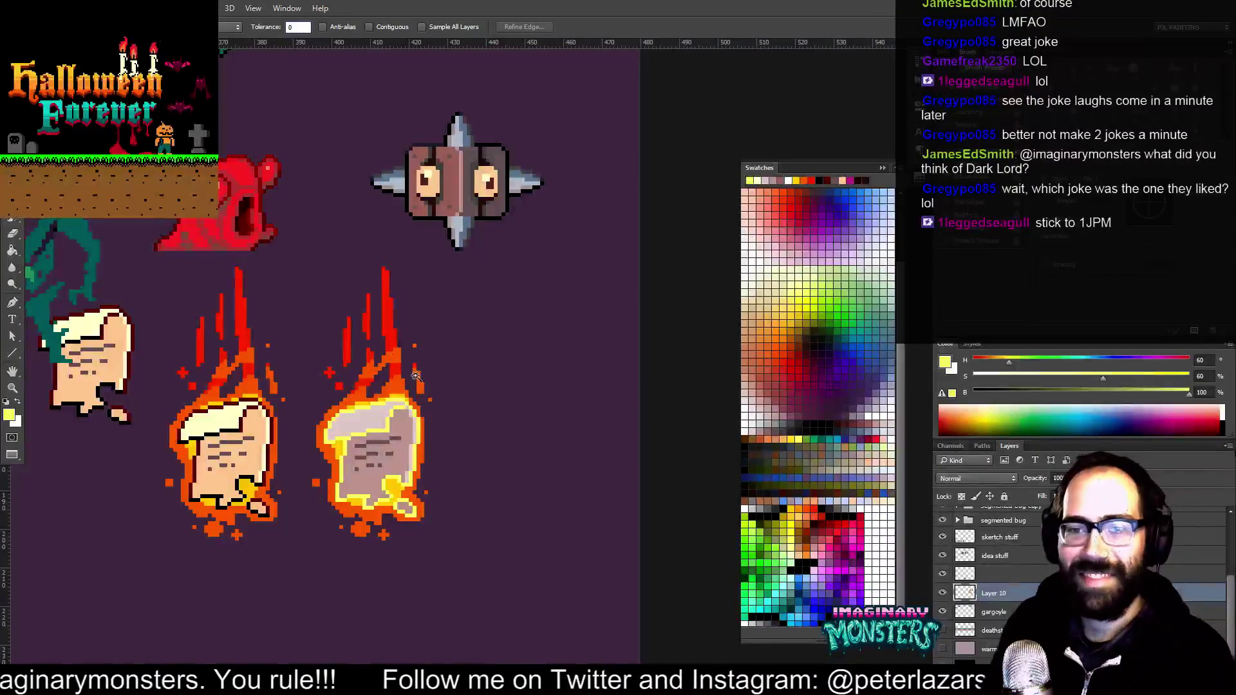
# Select the yellow-outlined burning scroll with its flames and place a duplicate to its right
pyautogui.moveTo(444, 378); pyautogui.dragTo(419, 364)
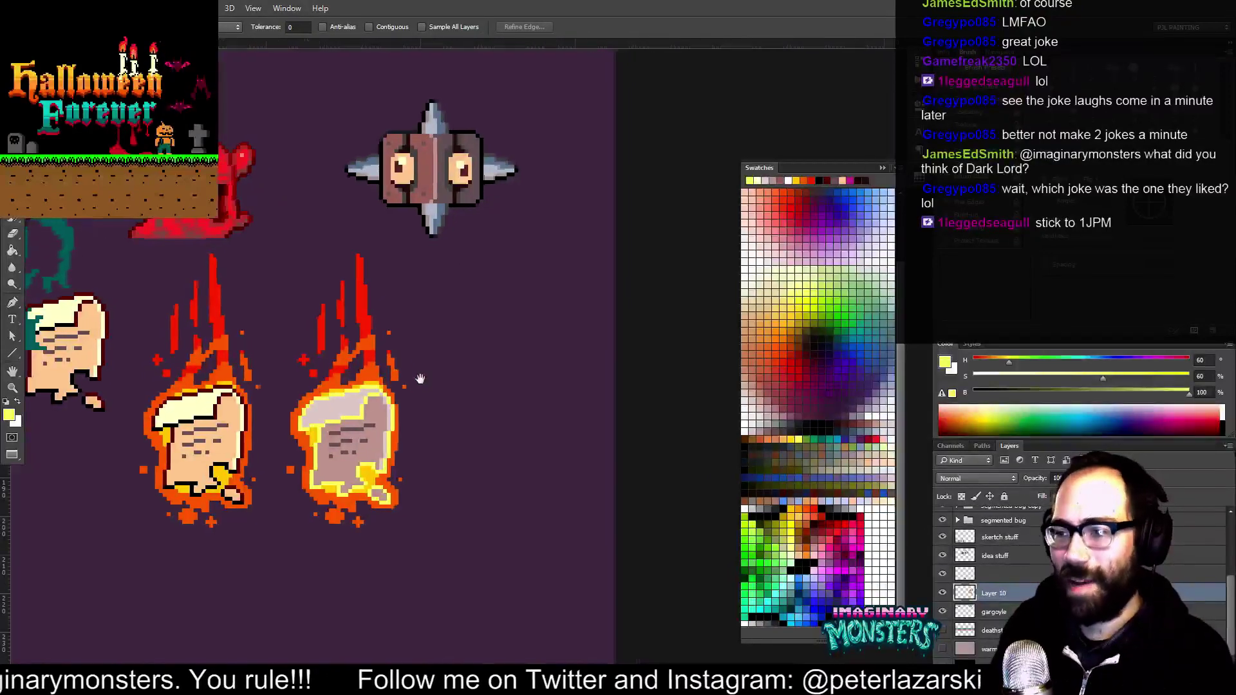
pyautogui.press('m')
pyautogui.moveTo(281, 235); pyautogui.dragTo(427, 560)
pyautogui.press('v')
pyautogui.moveTo(359, 445); pyautogui.dragTo(513, 445)
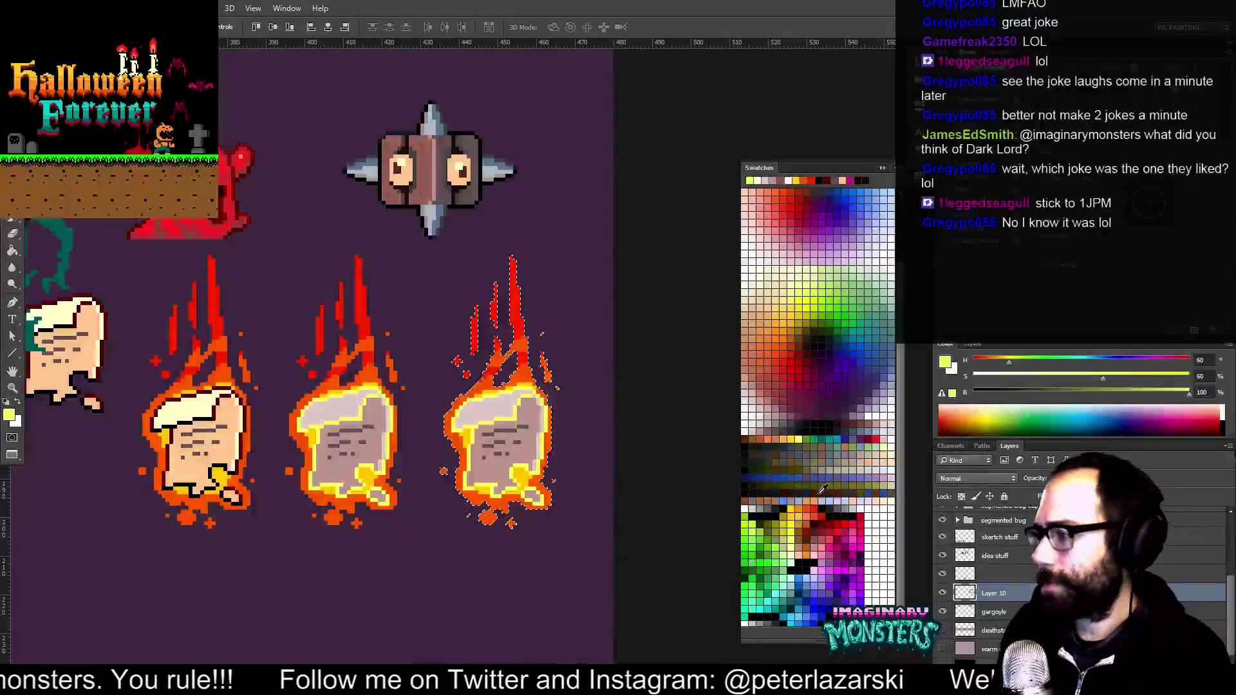
# Fill the newest duplicate's red flame tips with magenta (H 330, S 80, B 100) using the Paint Bucket
pyautogui.click(844, 541)
pyautogui.press('g')
pyautogui.click(521, 313)
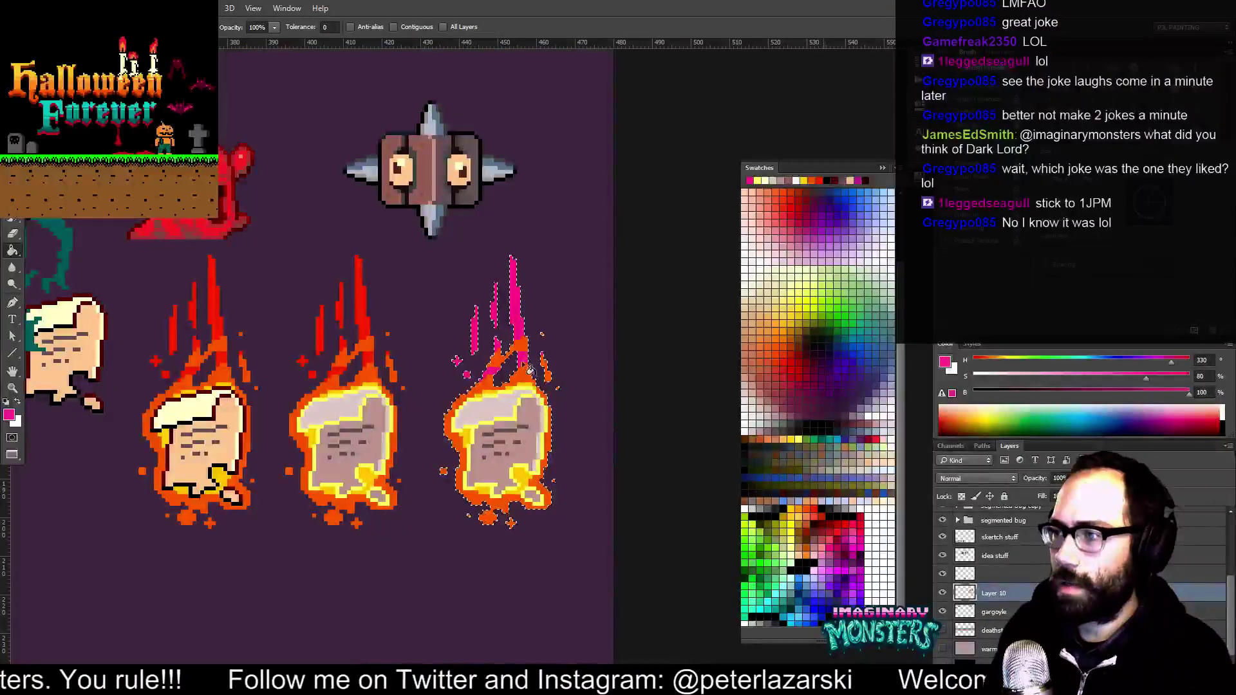
# Undo the magenta tips, fill the third scroll's orange flames with magenta (H 330, S 80, B 100) and the red tips with purple-magenta (H 320, S 75, B 80)
pyautogui.hotkey('ctrl', 'z')
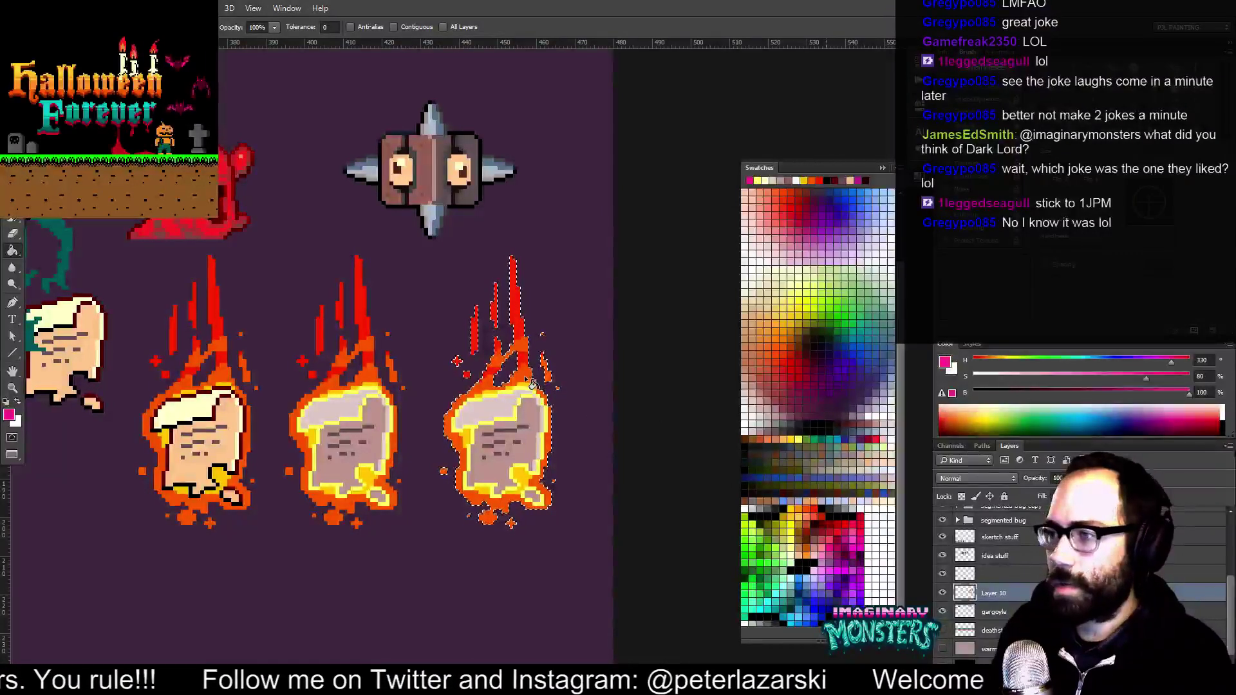
pyautogui.click(525, 377)
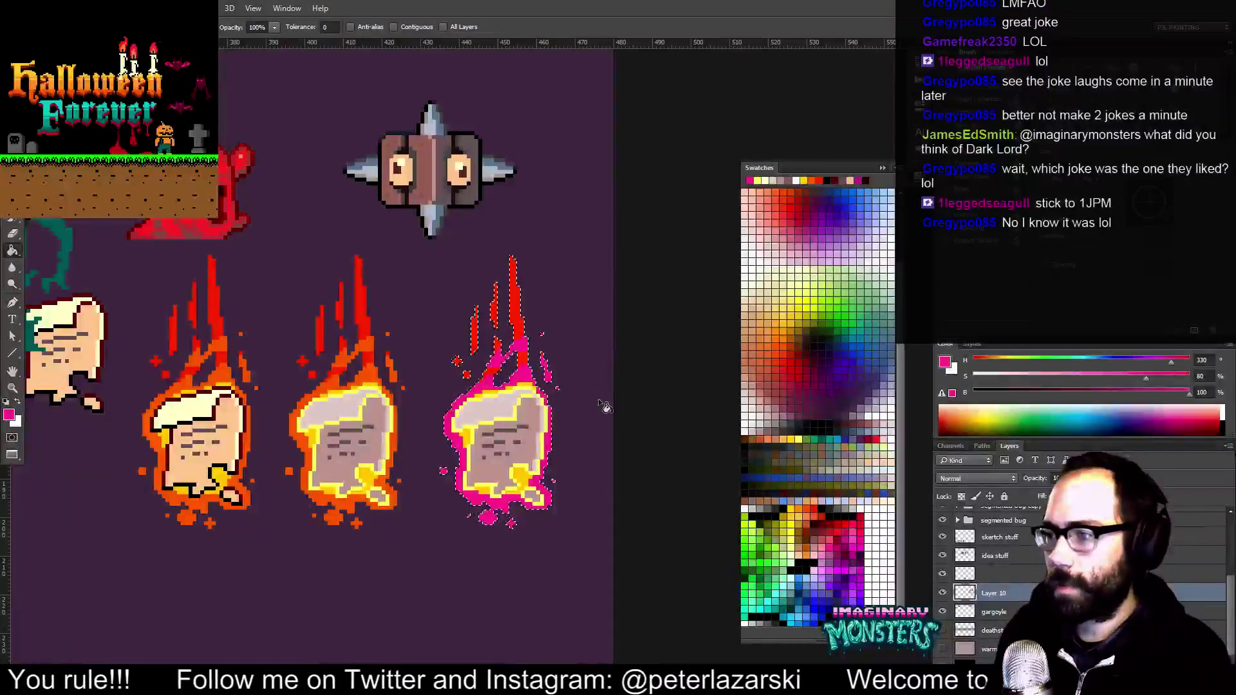
pyautogui.click(847, 542)
pyautogui.click(512, 327)
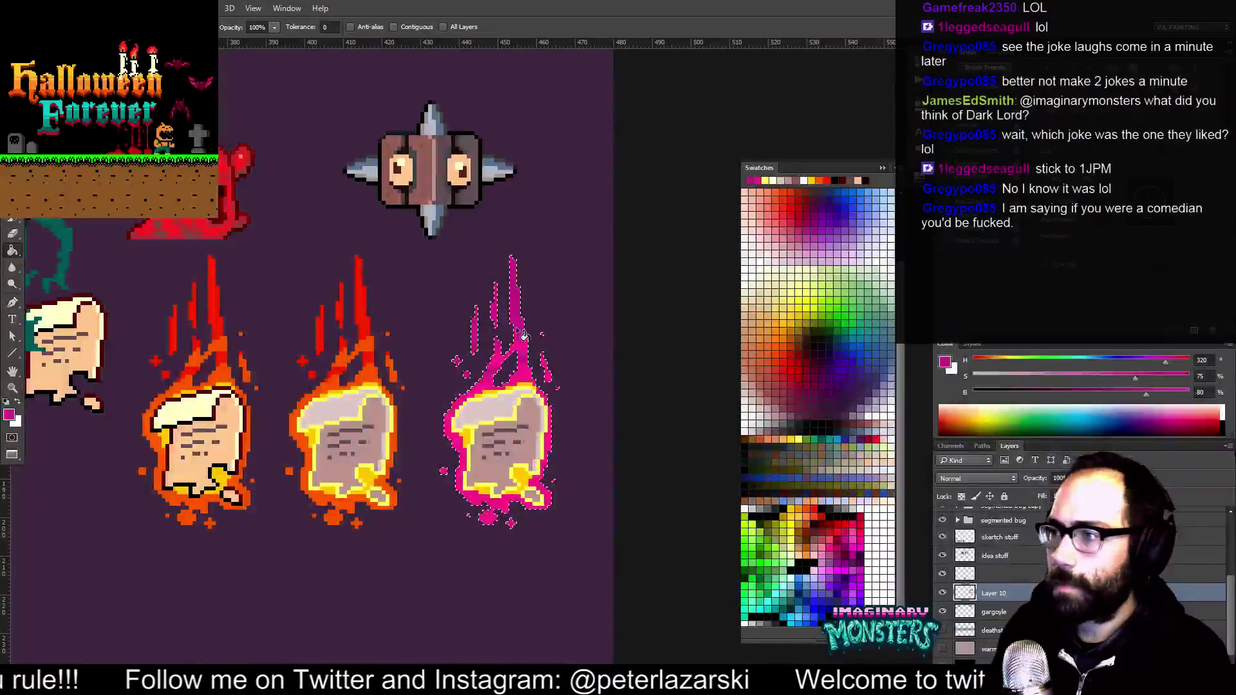
# Try filling the third scroll's golden patches with violet-pink (H 300, S 60, B 100) and with pink (H 330, S 40, B 100)
pyautogui.click(837, 566)
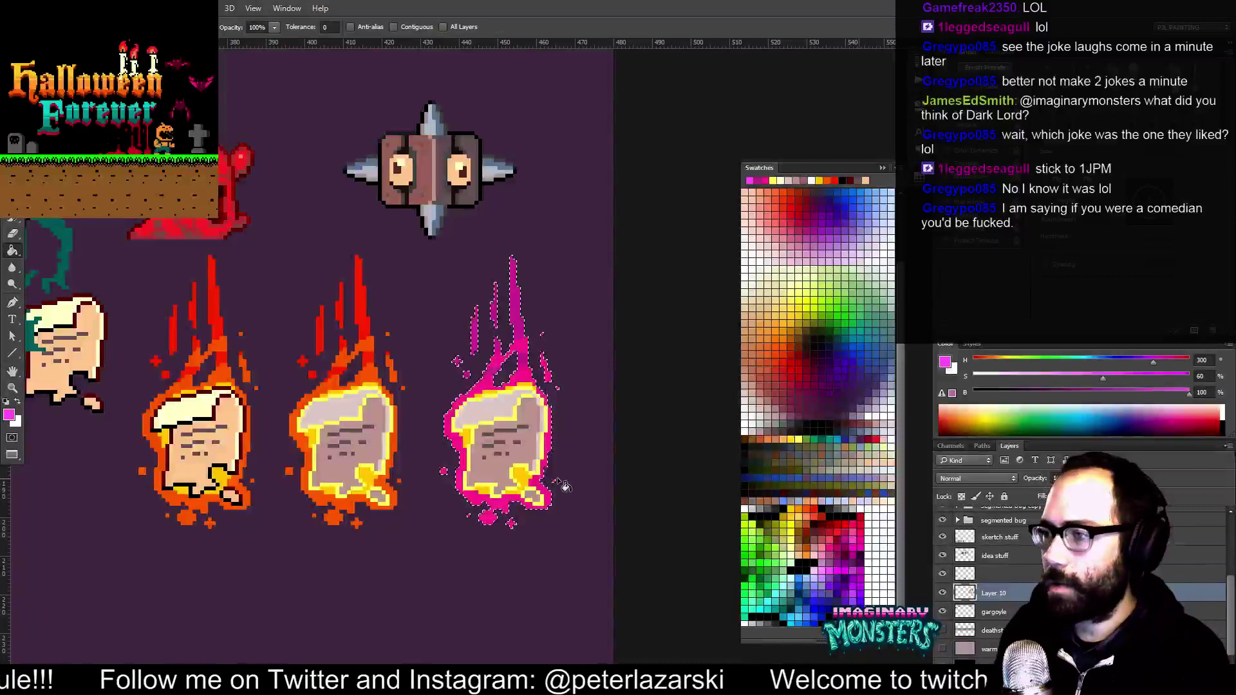
pyautogui.click(536, 499)
pyautogui.hotkey('ctrl', 'z')
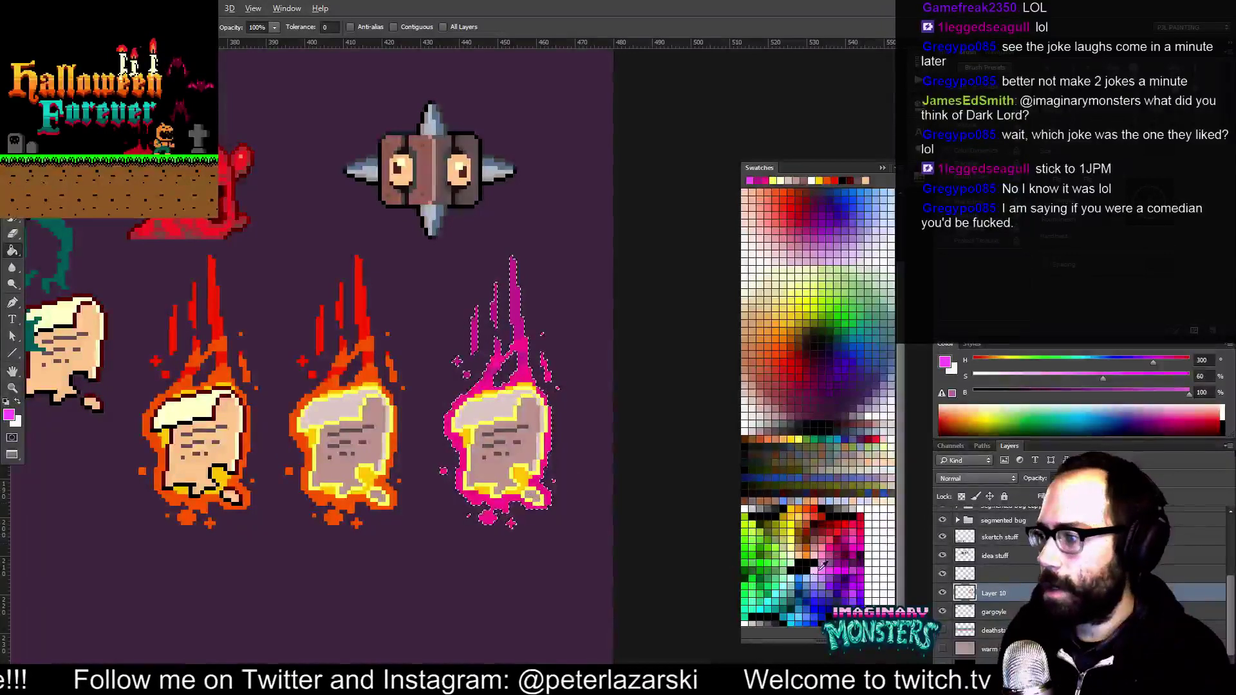
pyautogui.click(823, 555)
pyautogui.click(520, 475)
pyautogui.moveTo(580, 492); pyautogui.dragTo(566, 491)
pyautogui.hotkey('ctrl', 'z')
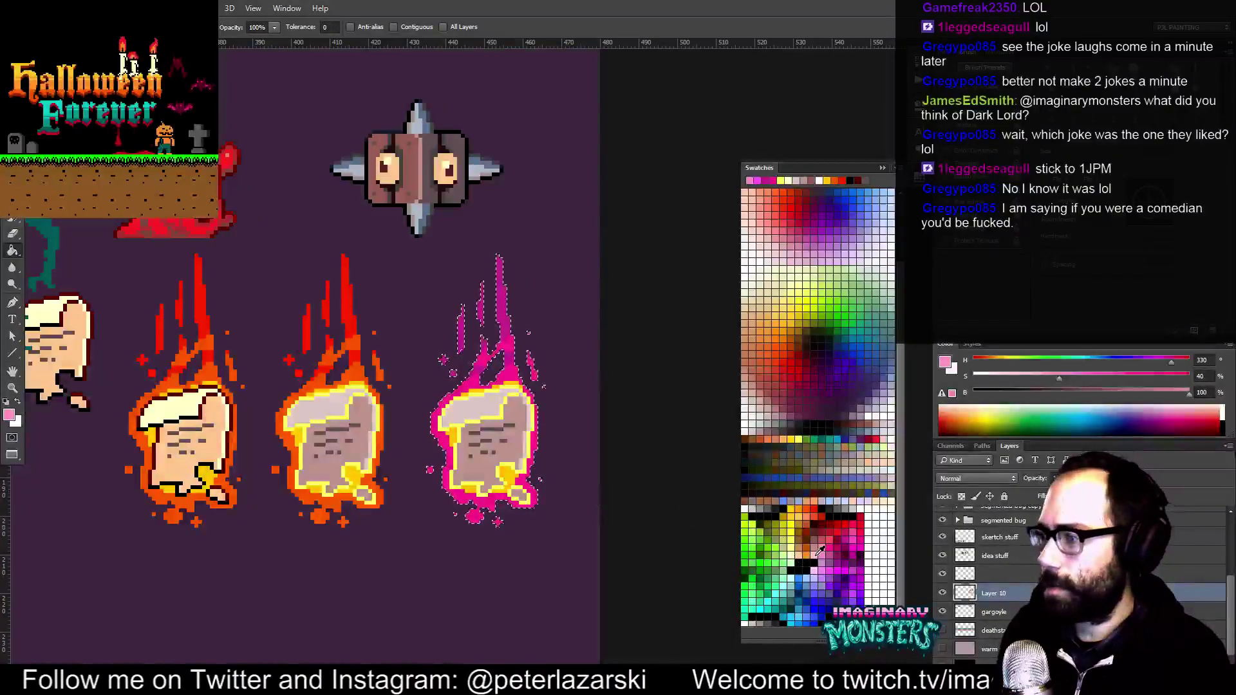
# Fill the third scroll's golden patches with pale pink (H 0, S 20, B 100) and its yellow outline with white
pyautogui.click(815, 548)
pyautogui.click(515, 481)
pyautogui.hscroll(1, 579, 509)
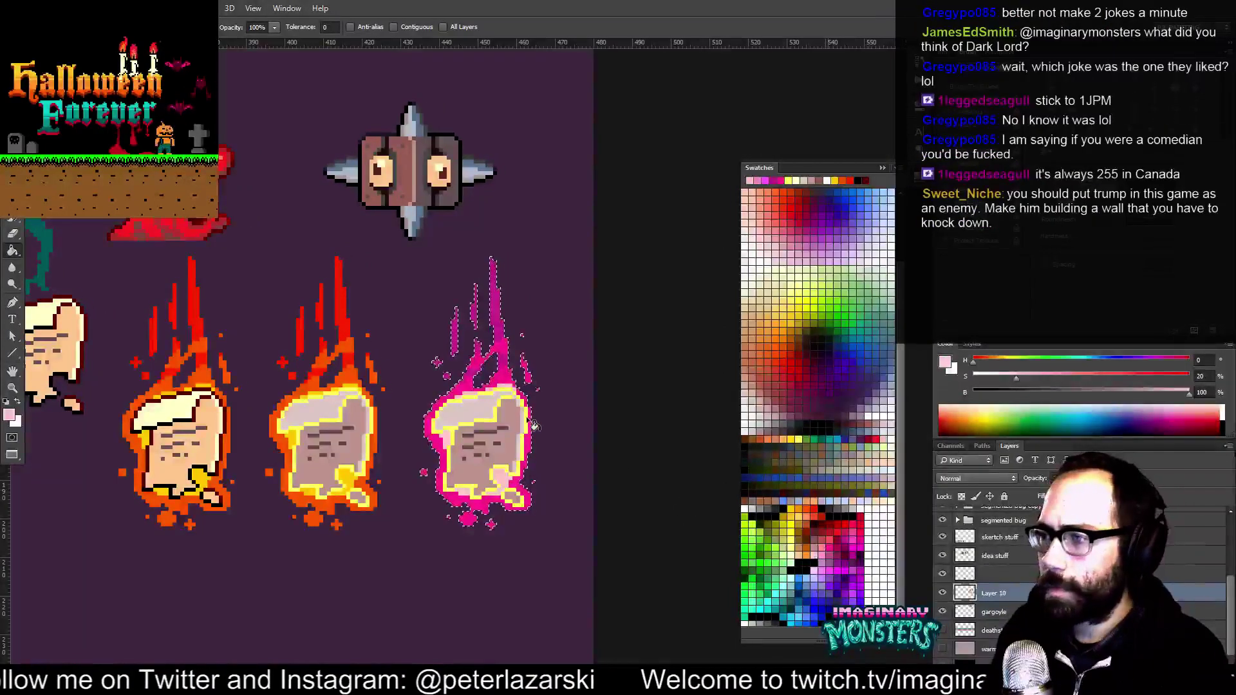
pyautogui.hotkey('ctrl', 'z')
pyautogui.click(884, 510)
pyautogui.click(501, 426)
pyautogui.moveTo(514, 426); pyautogui.dragTo(561, 406)
# Compare the white-outlined magenta scroll with the two orange burning scrolls and the surrounding sprites
pyautogui.press('z')
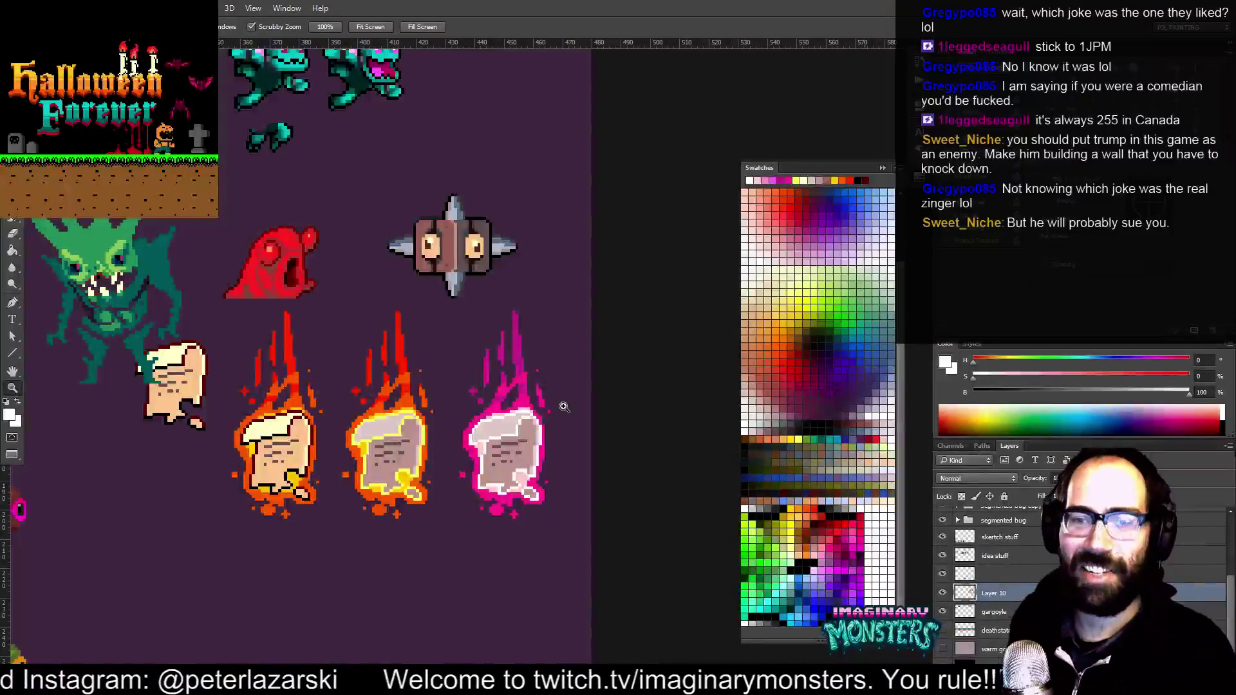
pyautogui.moveTo(387, 448)
pyautogui.mouseDown()
pyautogui.moveTo(411, 418)
pyautogui.moveTo(380, 418)
pyautogui.mouseUp()
pyautogui.press('g')
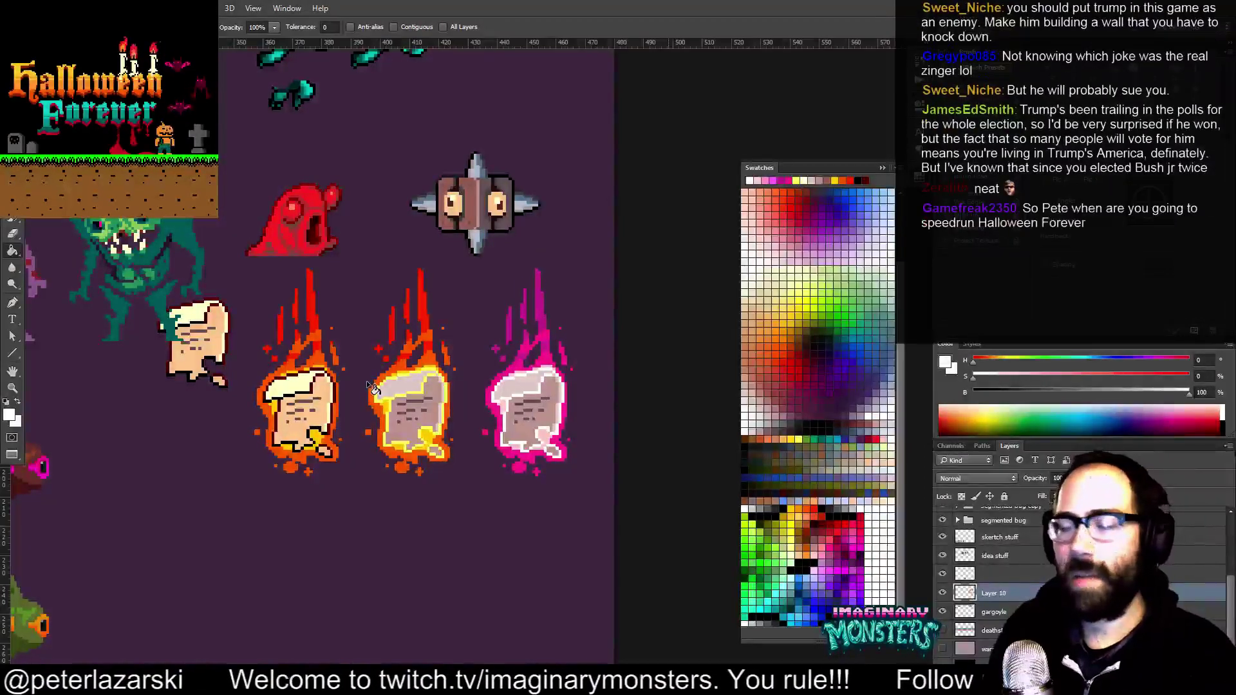
pyautogui.moveTo(370, 386)
pyautogui.mouseDown()
pyautogui.moveTo(405, 382)
pyautogui.moveTo(428, 358)
pyautogui.mouseUp()
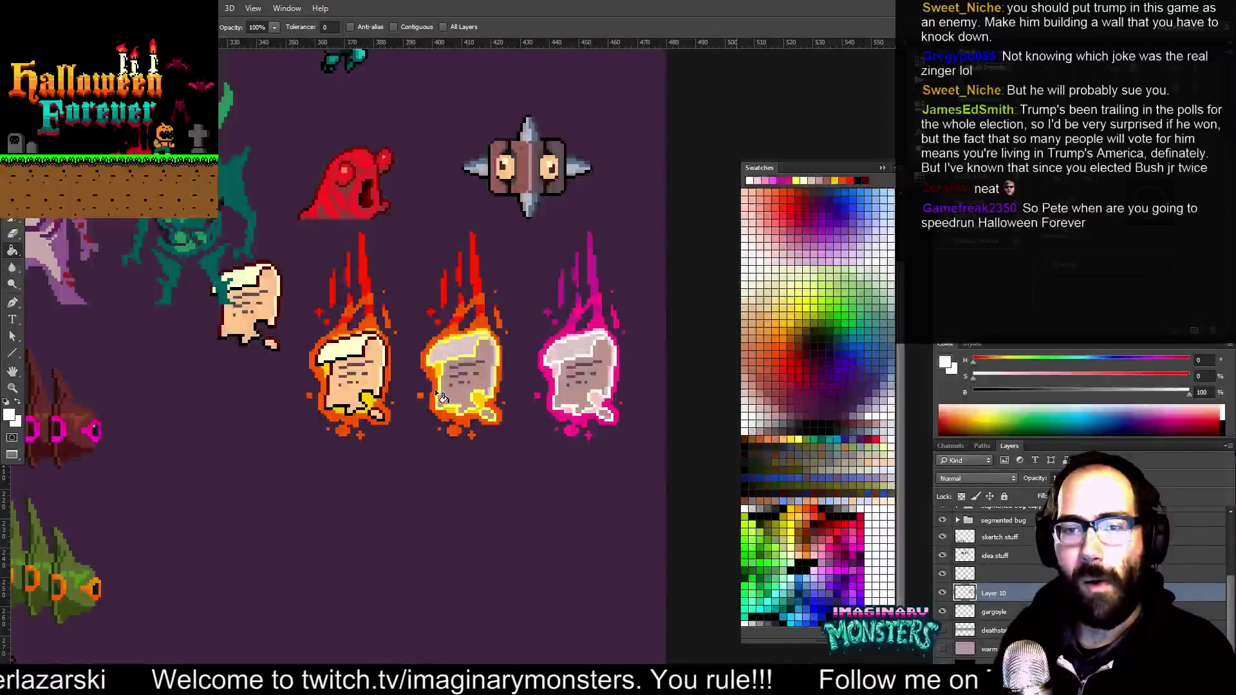
pyautogui.moveTo(461, 425); pyautogui.dragTo(454, 407)
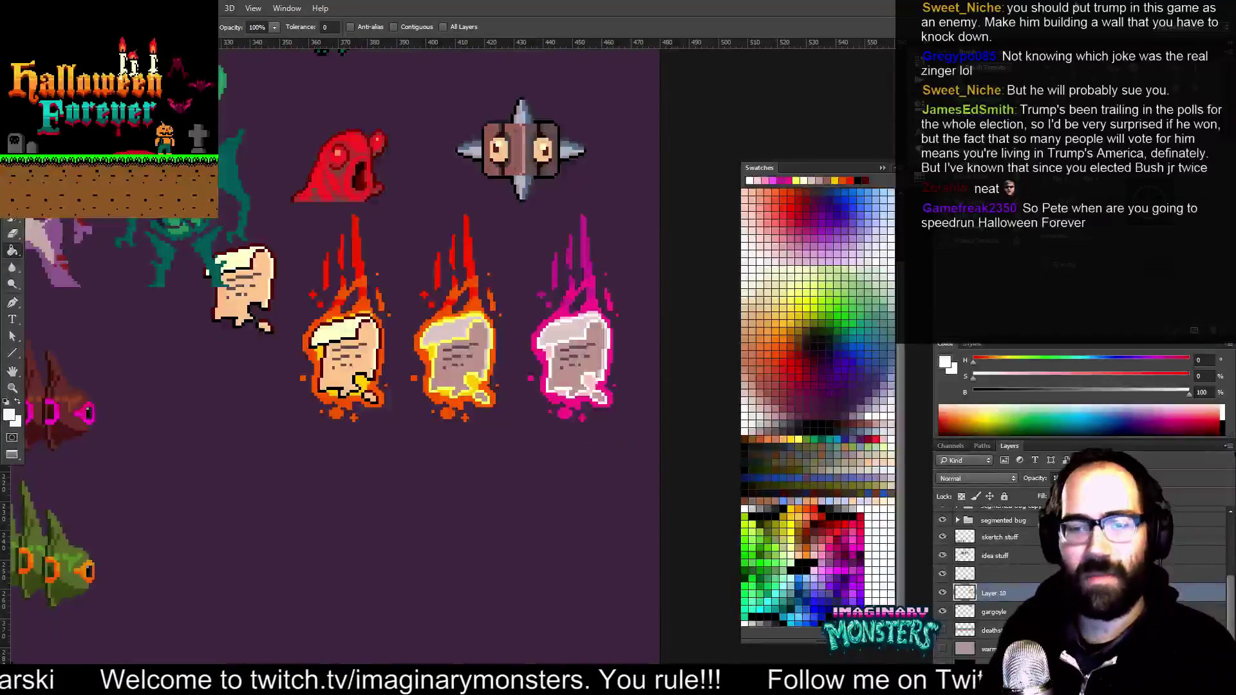
pyautogui.moveTo(234, 332); pyautogui.dragTo(221, 288)
pyautogui.press('v')
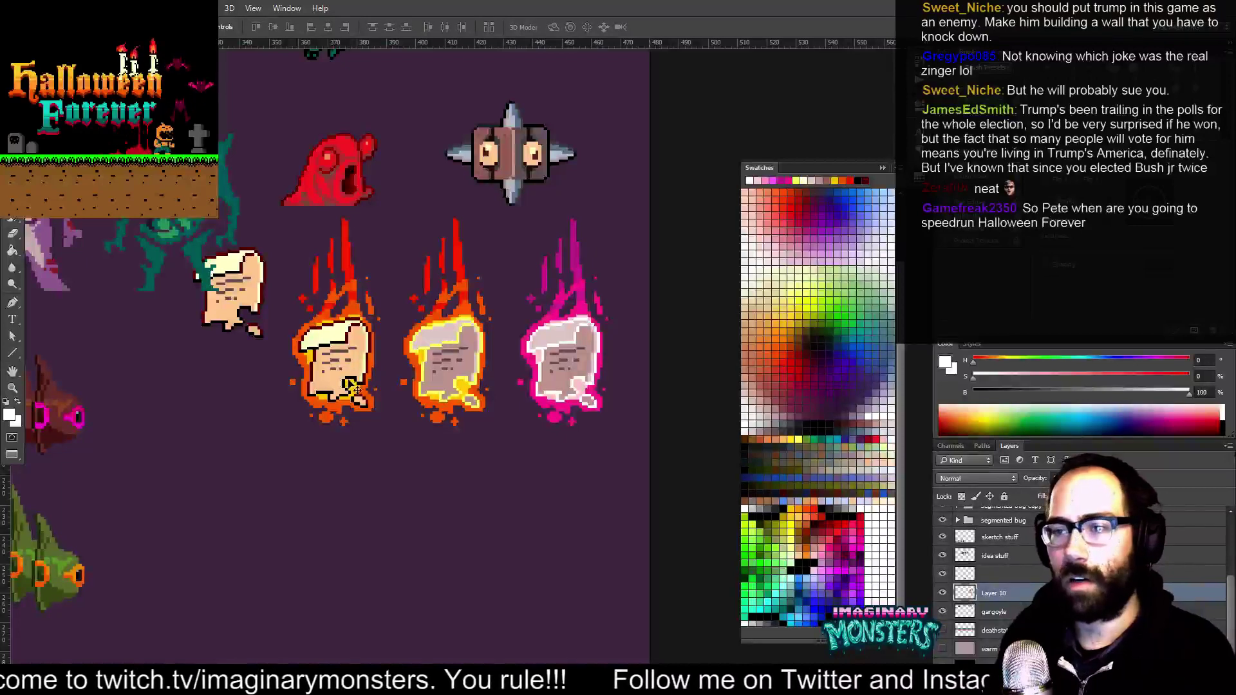
pyautogui.moveTo(396, 453); pyautogui.dragTo(381, 428)
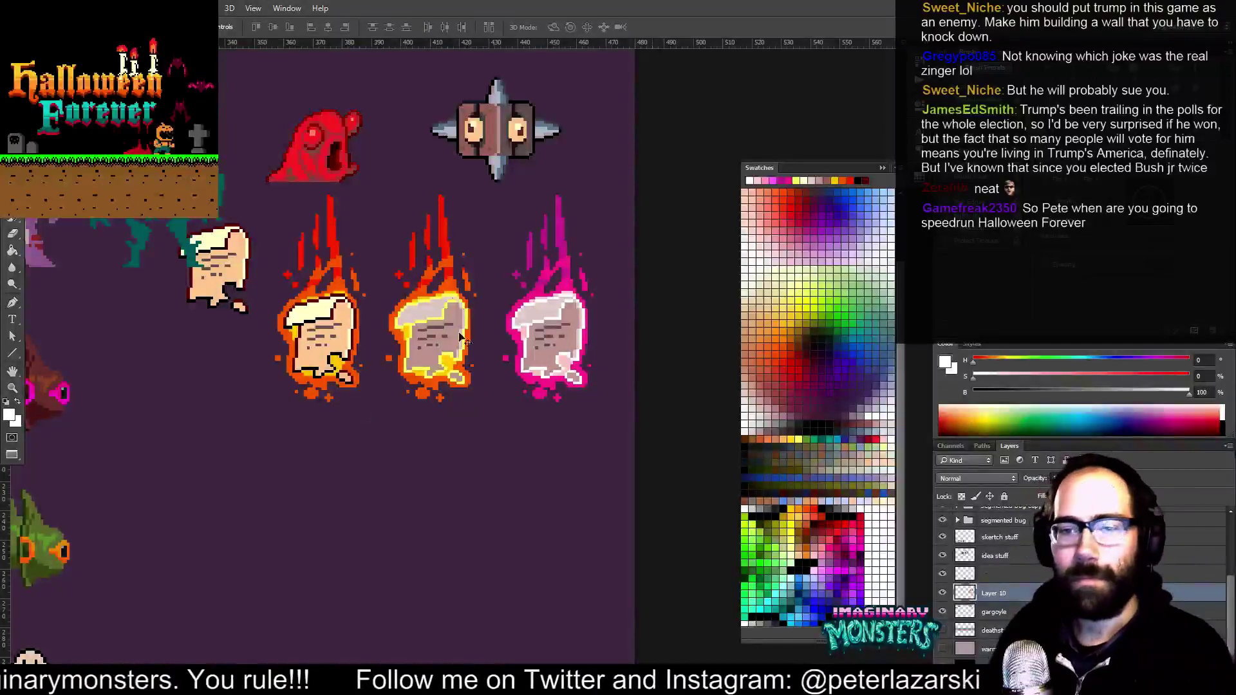
pyautogui.moveTo(454, 385); pyautogui.dragTo(494, 359)
pyautogui.press('z')
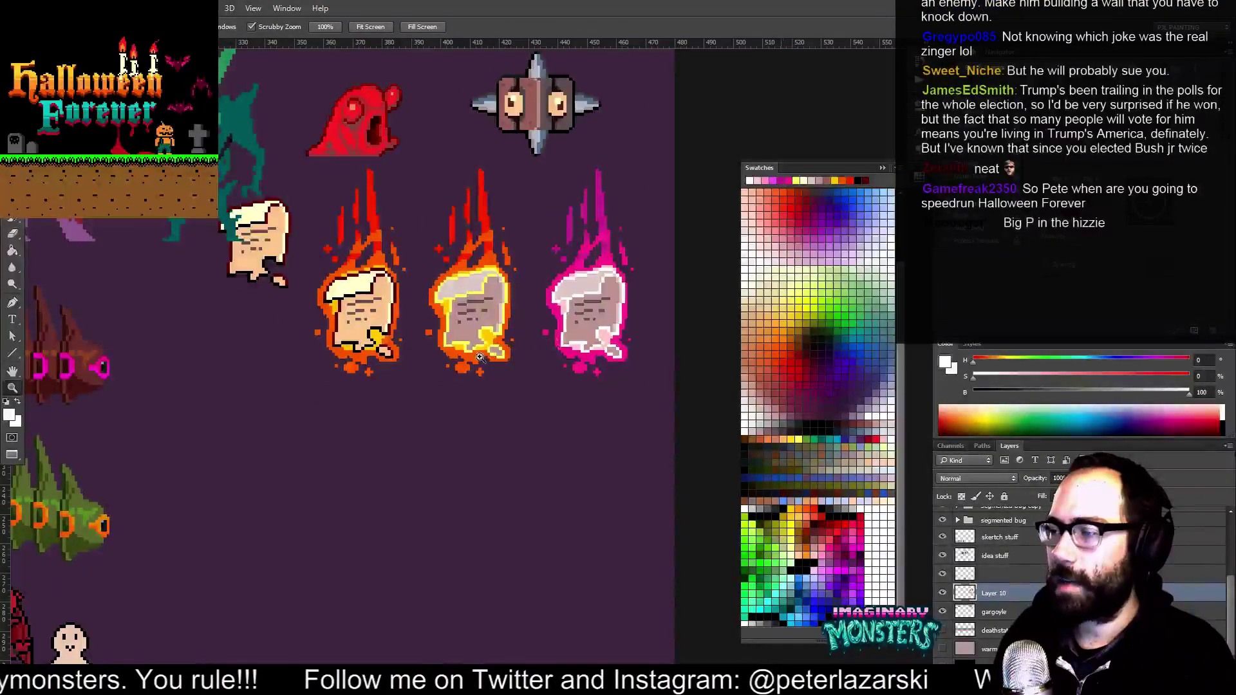
# Sample the magenta of the third scroll's flames and set its saturation to 50%
pyautogui.moveTo(546, 342); pyautogui.dragTo(637, 294)
pyautogui.moveTo(655, 351); pyautogui.dragTo(622, 396)
pyautogui.press('i')
pyautogui.click(578, 426)
pyautogui.press('b')
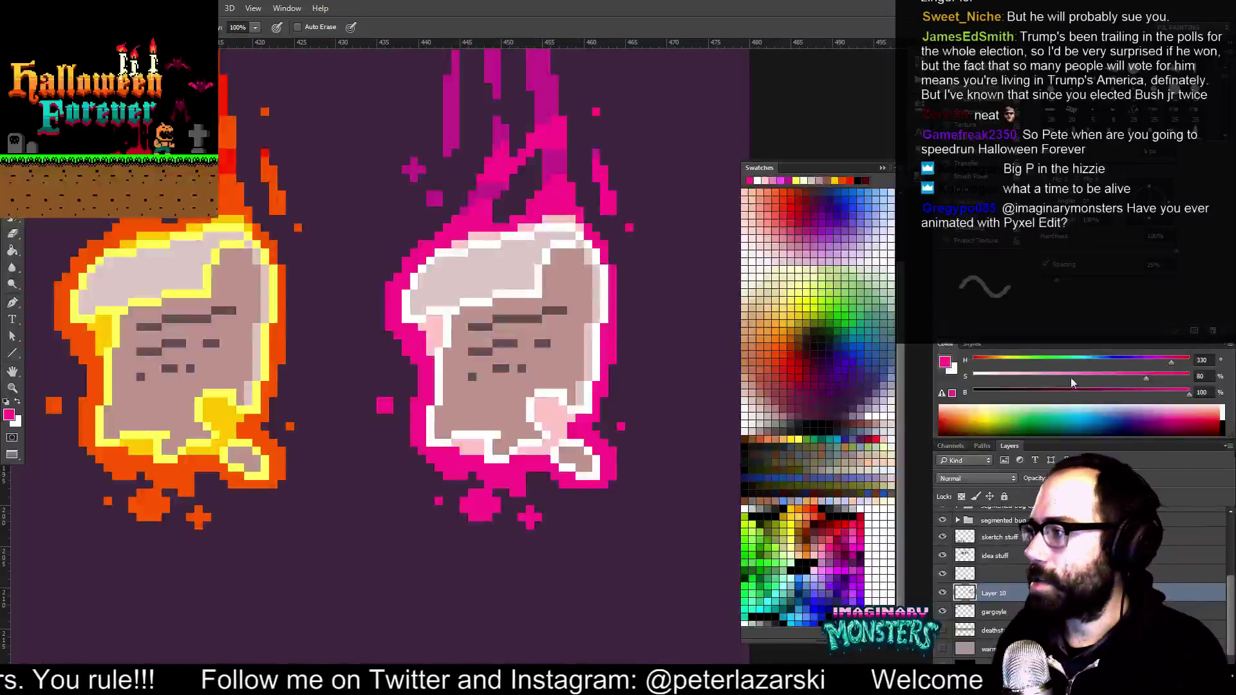
pyautogui.click(1202, 376)
pyautogui.write('60')
pyautogui.press('Return')
pyautogui.press('Return')
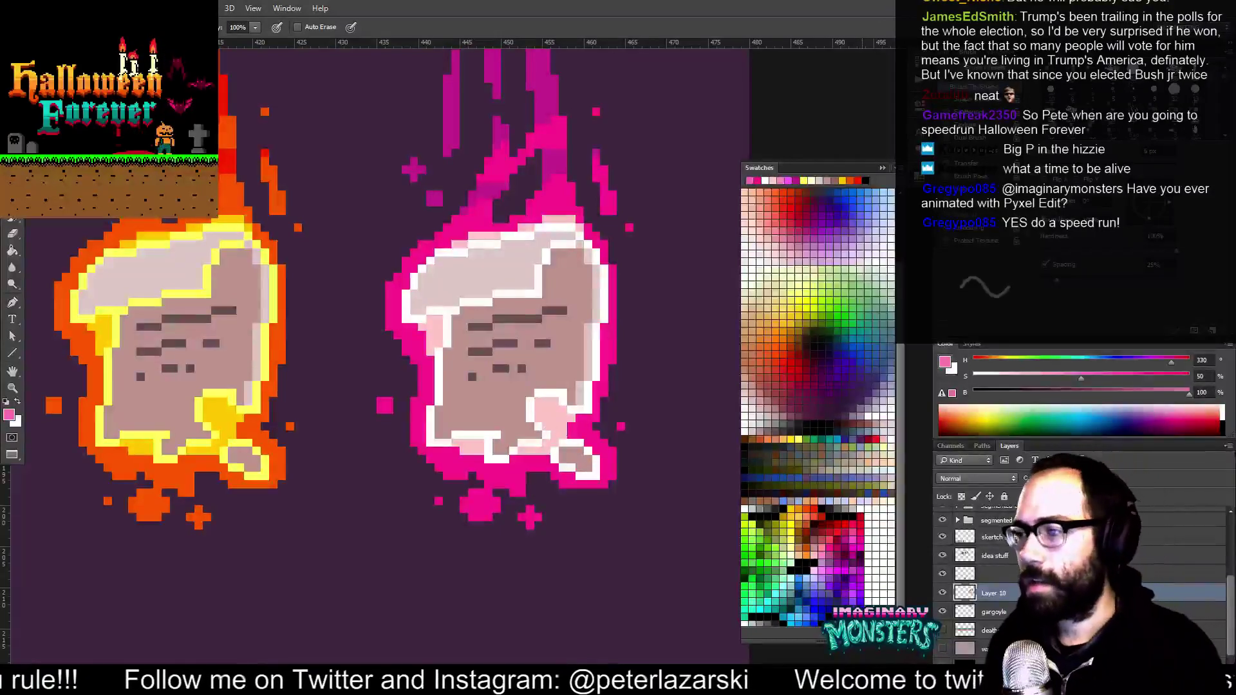
# Select the pale pink patches on the magenta-flame scroll and try painting them with the pink (H 330, S 50, B 100)
pyautogui.press(',')
pyautogui.press('w')
pyautogui.click(562, 418)
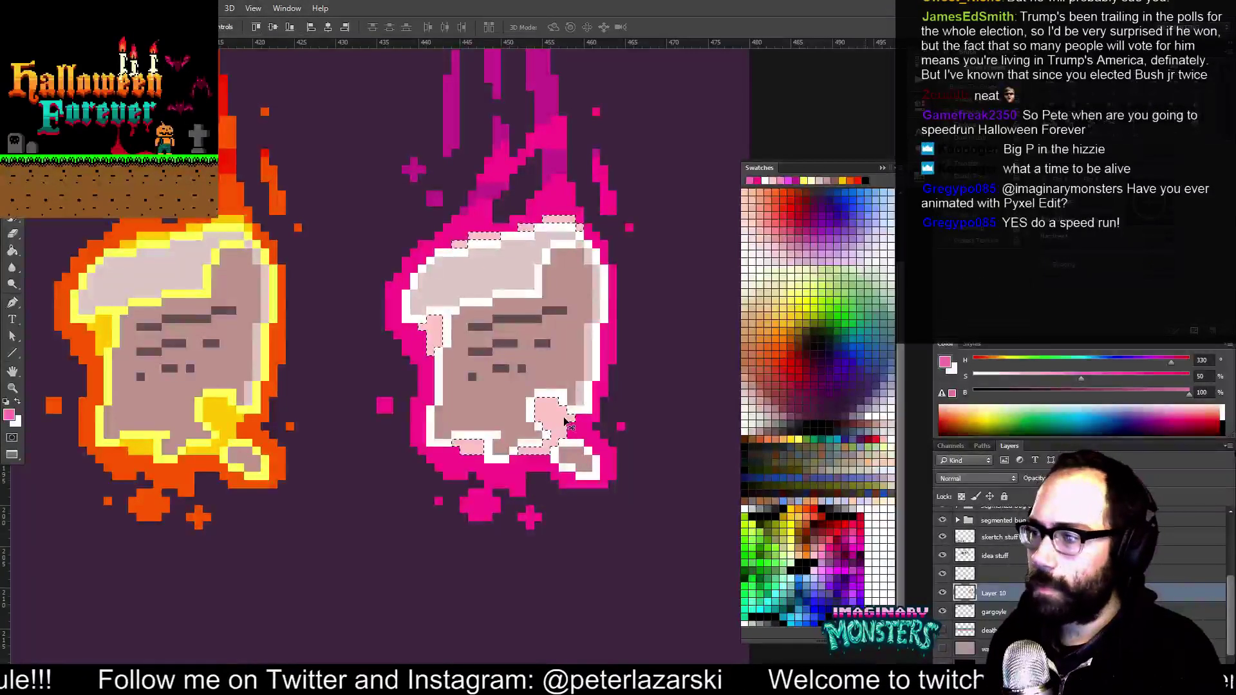
pyautogui.press('b')
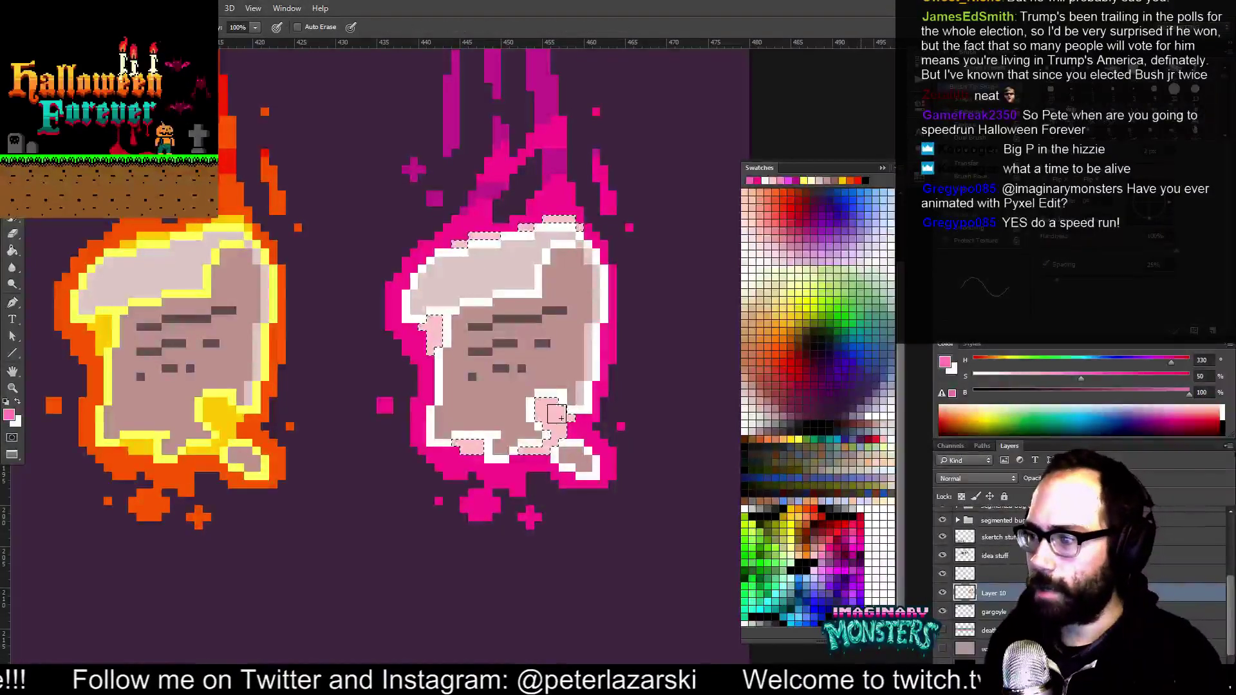
pyautogui.moveTo(556, 417); pyautogui.dragTo(519, 396)
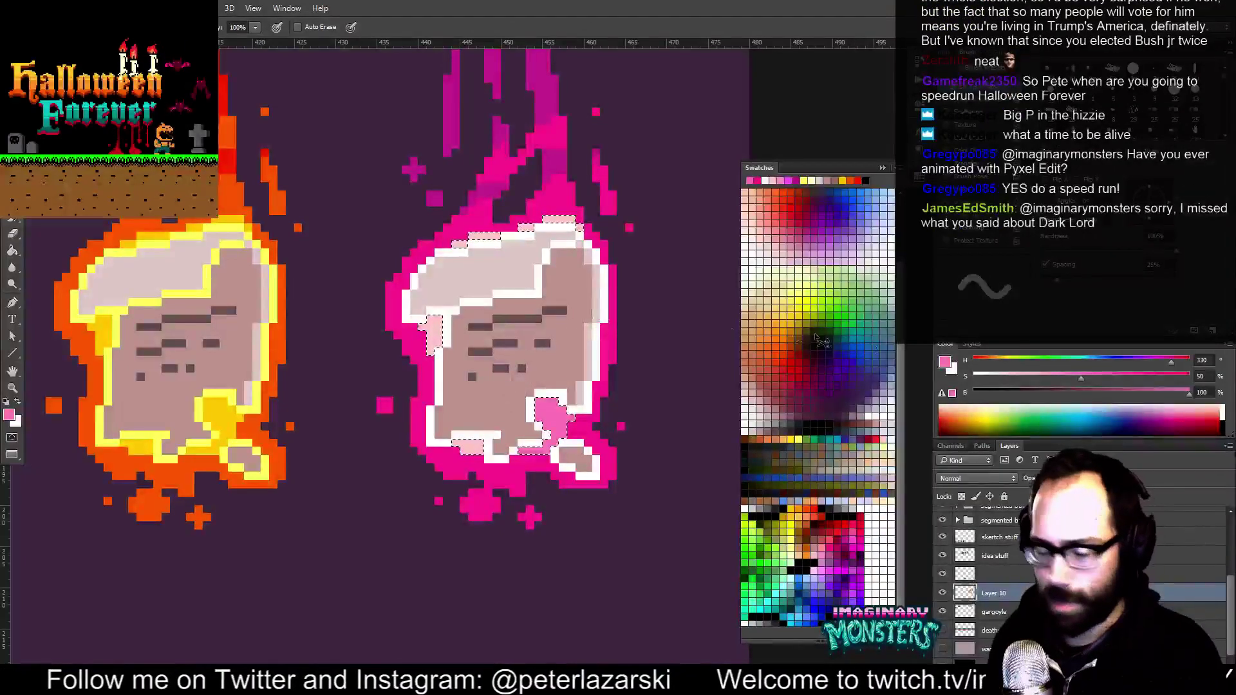
pyautogui.hotkey('ctrl', 'z')
# Set the pink's saturation to 20%, paint all the selected patches on the magenta-flame scroll with it, and deselect
pyautogui.click(1209, 378)
pyautogui.press('BackSpace')
pyautogui.press('BackSpace')
pyautogui.write('20')
pyautogui.press('Return')
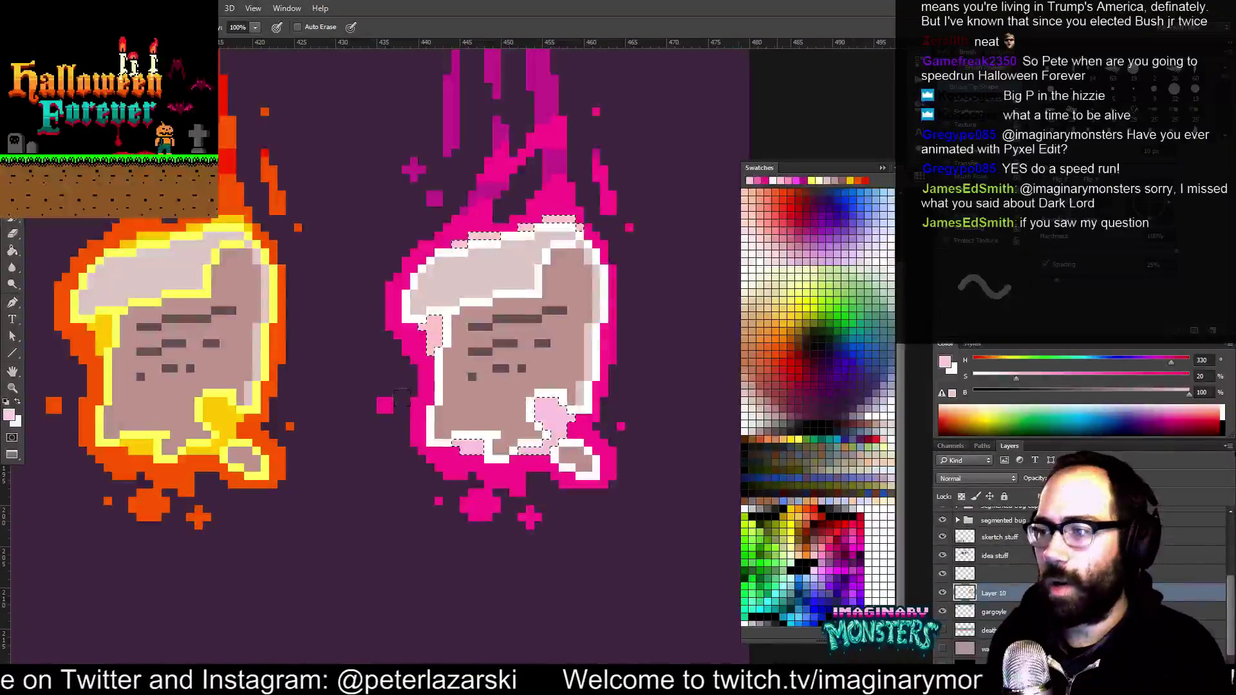
pyautogui.hotkey('ctrl', 'd')
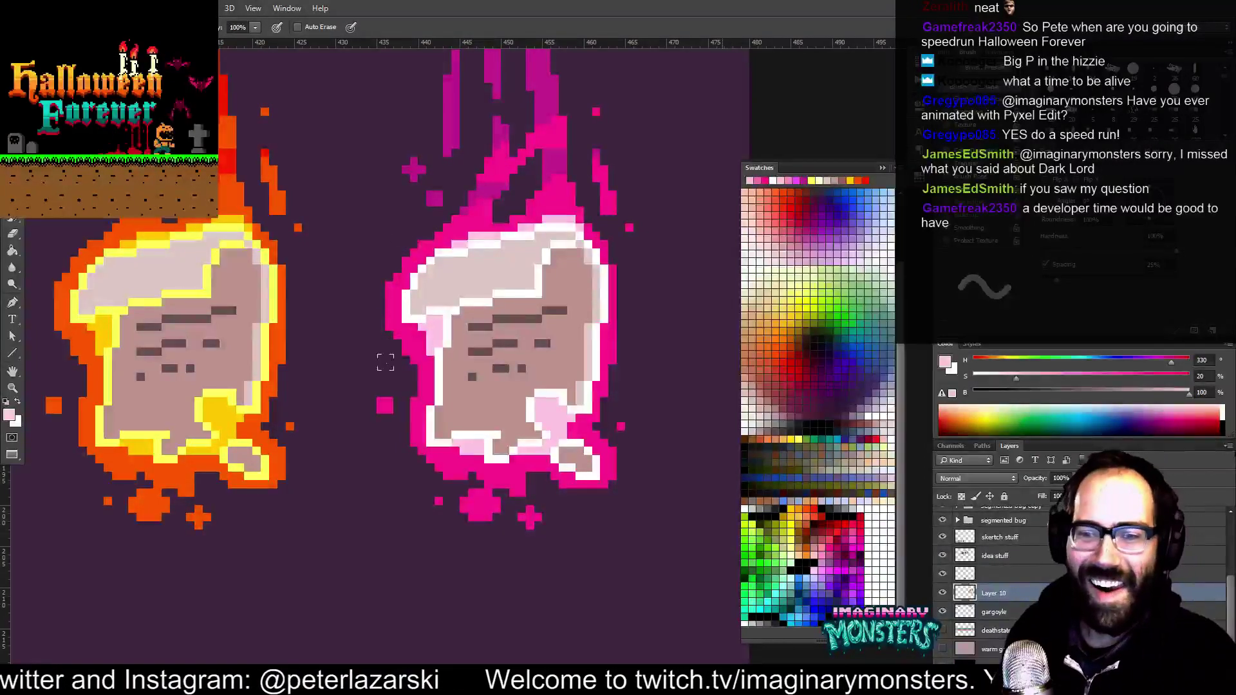
# Review the magenta scroll's repainted pink patches beside the other burning scrolls at a smaller scale
pyautogui.press('z')
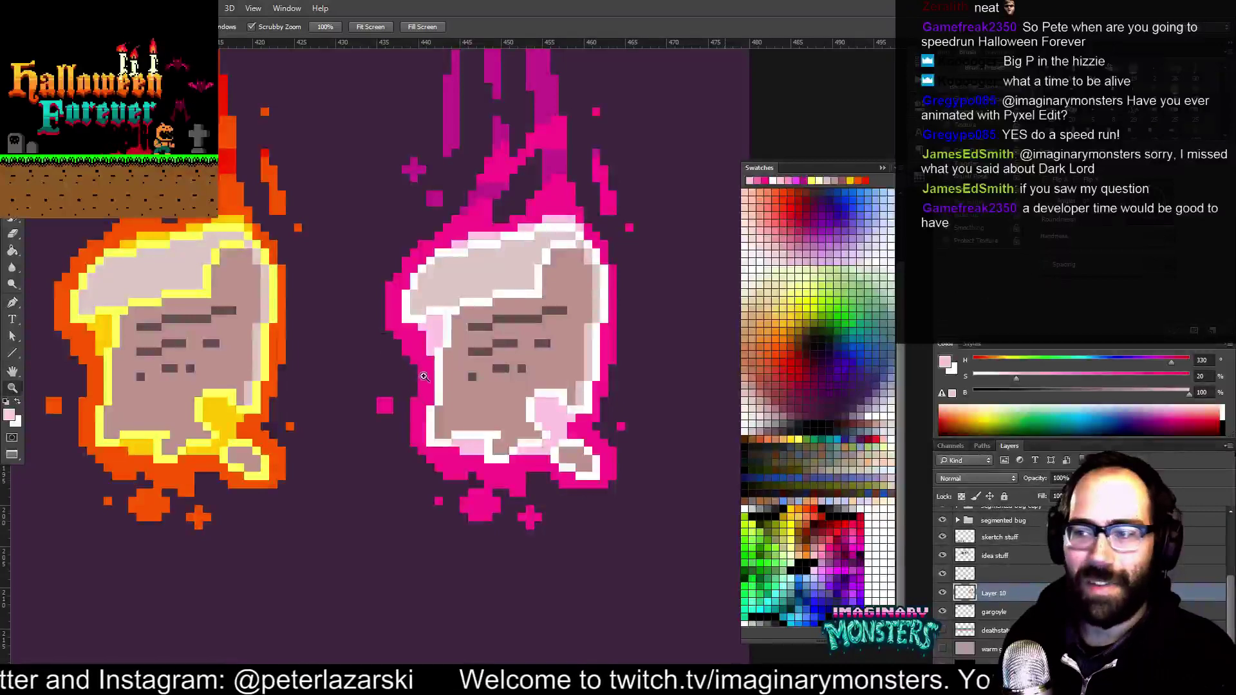
pyautogui.moveTo(453, 365); pyautogui.dragTo(458, 411)
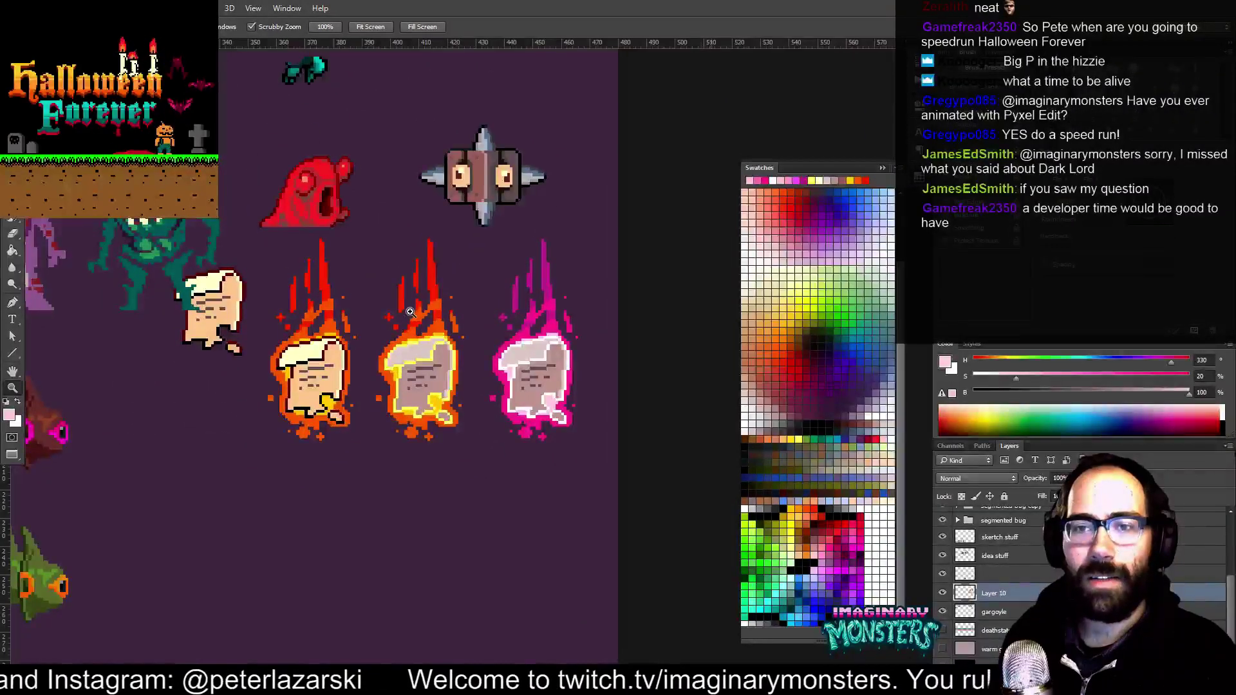
pyautogui.moveTo(406, 348); pyautogui.dragTo(431, 410)
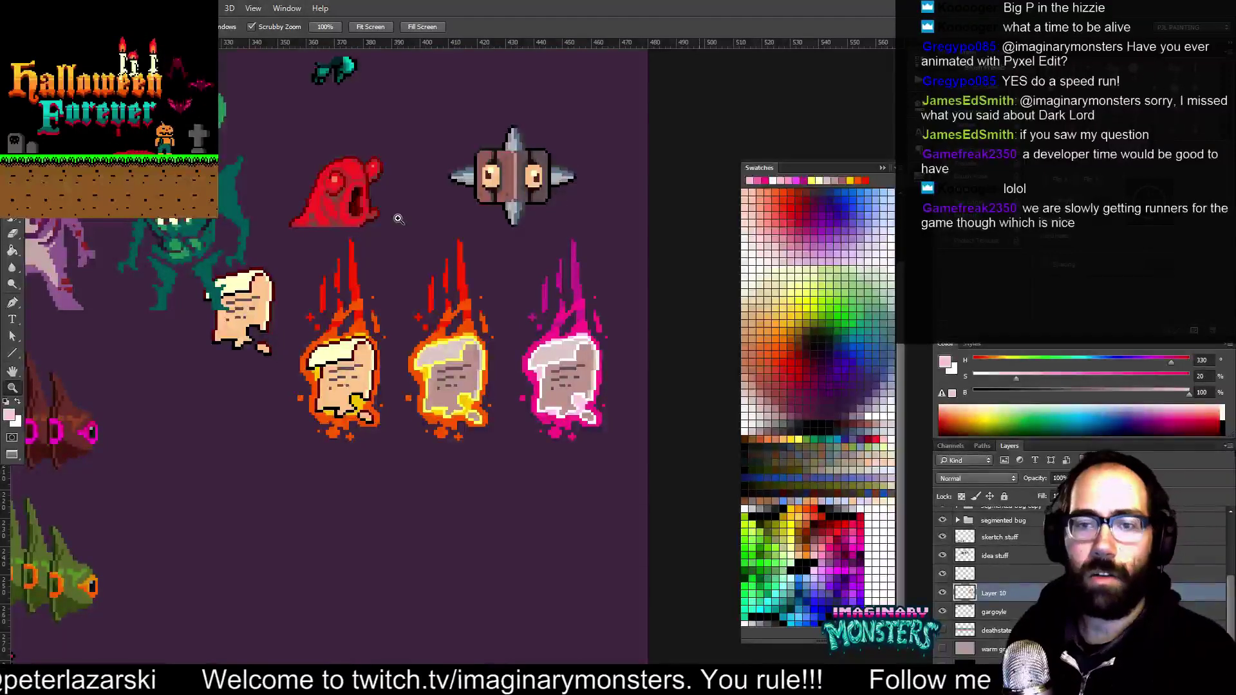
pyautogui.moveTo(501, 466); pyautogui.dragTo(552, 402)
pyautogui.press('b')
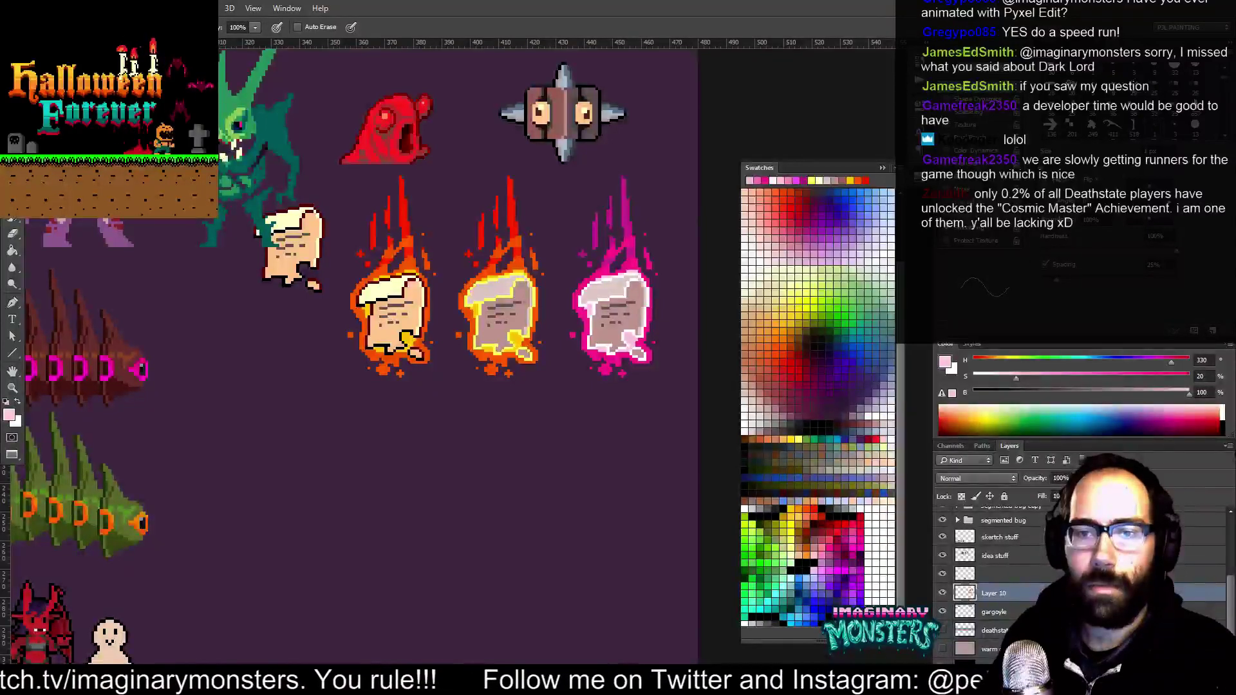
pyautogui.moveTo(517, 437); pyautogui.dragTo(528, 356)
pyautogui.moveTo(596, 378); pyautogui.dragTo(483, 423)
pyautogui.press('z')
pyautogui.moveTo(365, 363); pyautogui.dragTo(378, 380)
pyautogui.moveTo(348, 395); pyautogui.dragTo(482, 441)
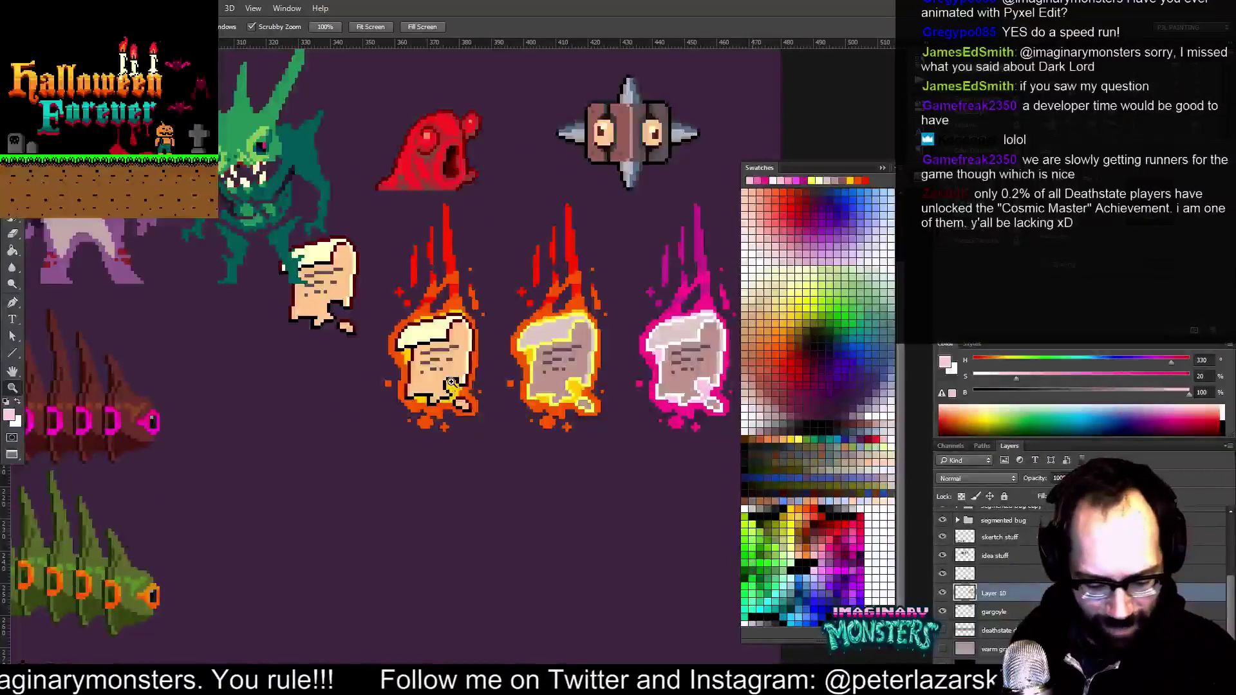
pyautogui.moveTo(452, 384); pyautogui.dragTo(407, 358)
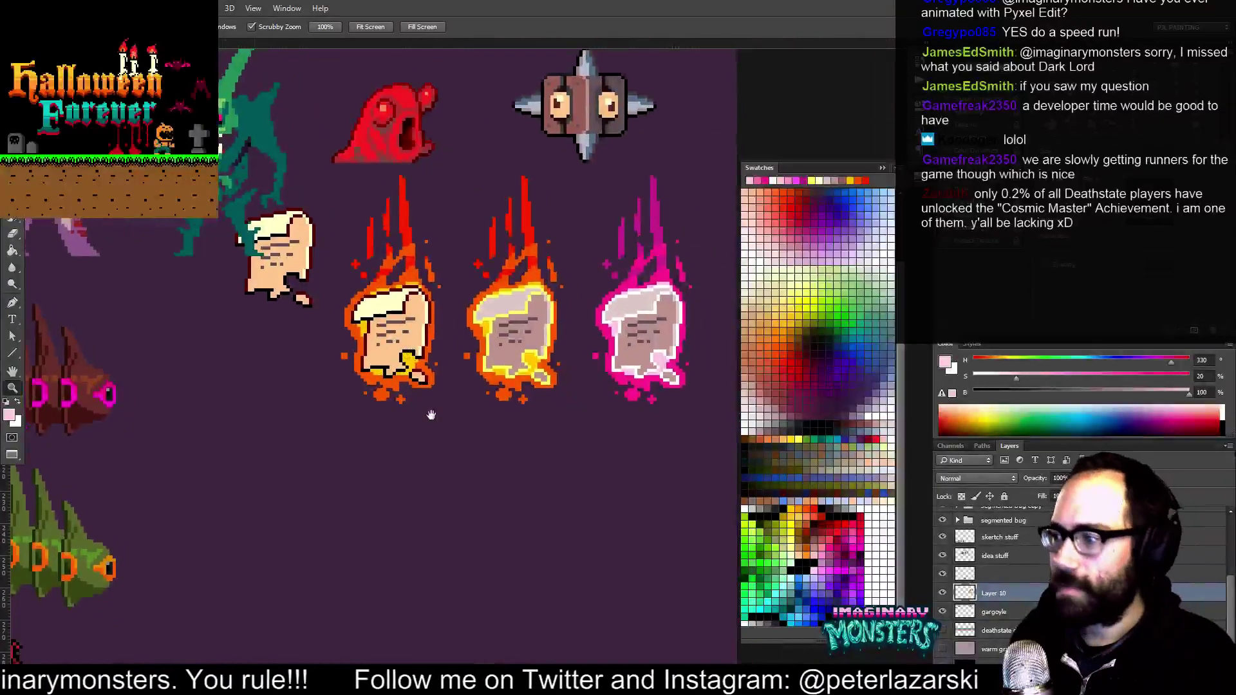
# Pick slate blue (H 211, S 34, B 46) for the Pencil and show the grid over the empty area below the burning scrolls
pyautogui.click(856, 428)
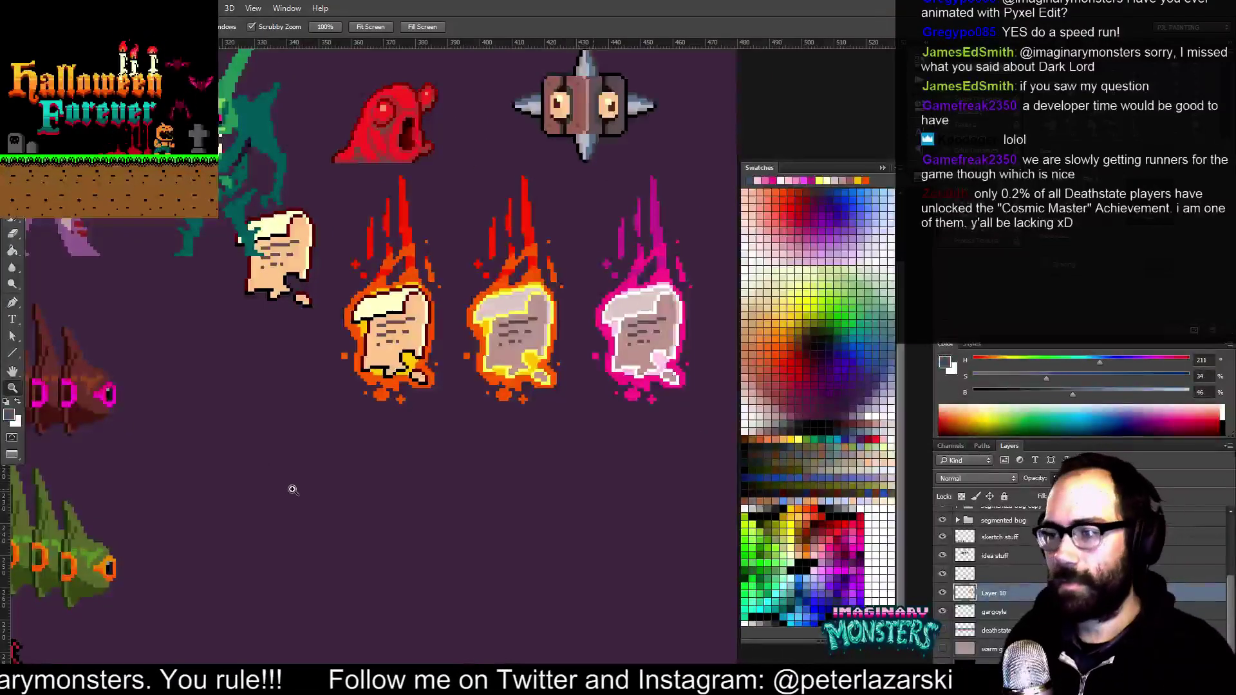
pyautogui.press('b')
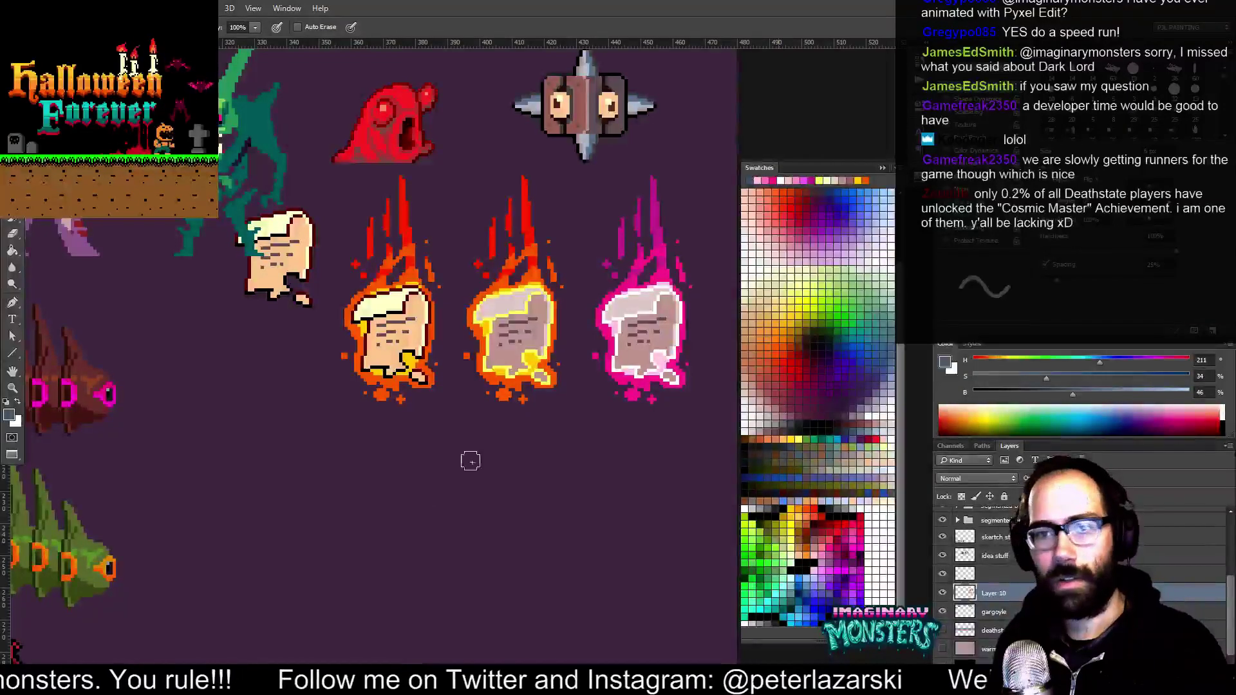
pyautogui.moveTo(348, 467); pyautogui.dragTo(295, 376)
pyautogui.hotkey('ctrl', "'")
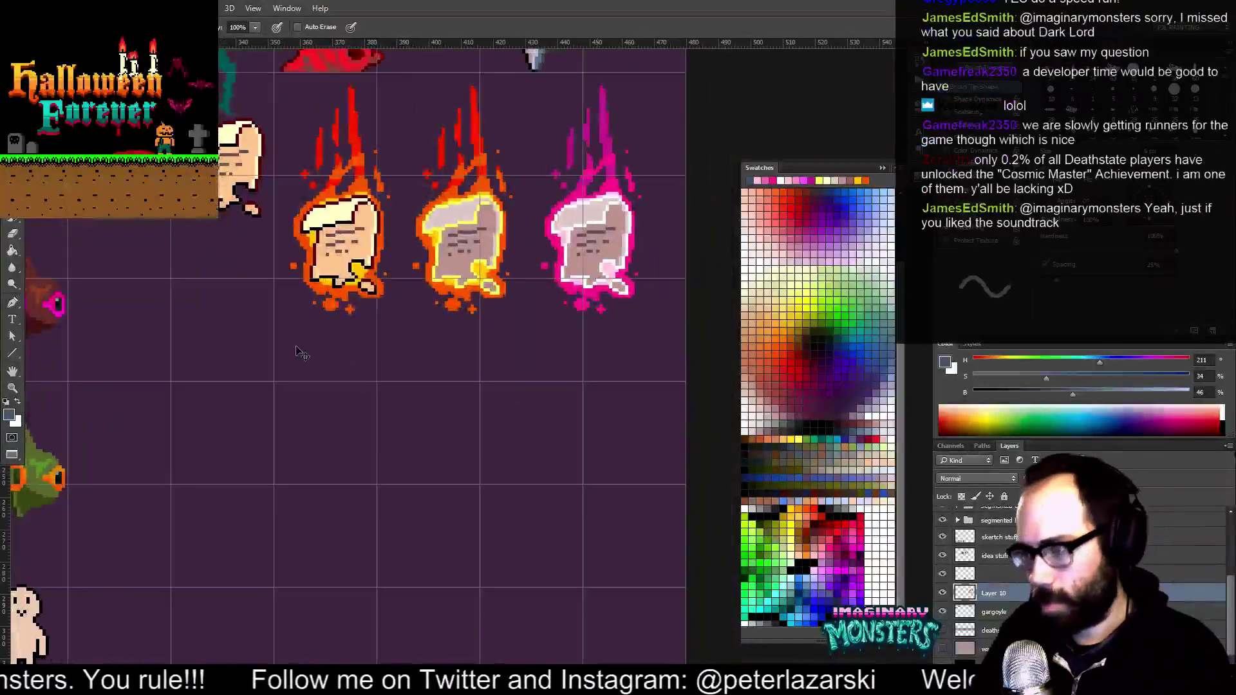
pyautogui.moveTo(415, 433); pyautogui.dragTo(373, 419)
pyautogui.press('z')
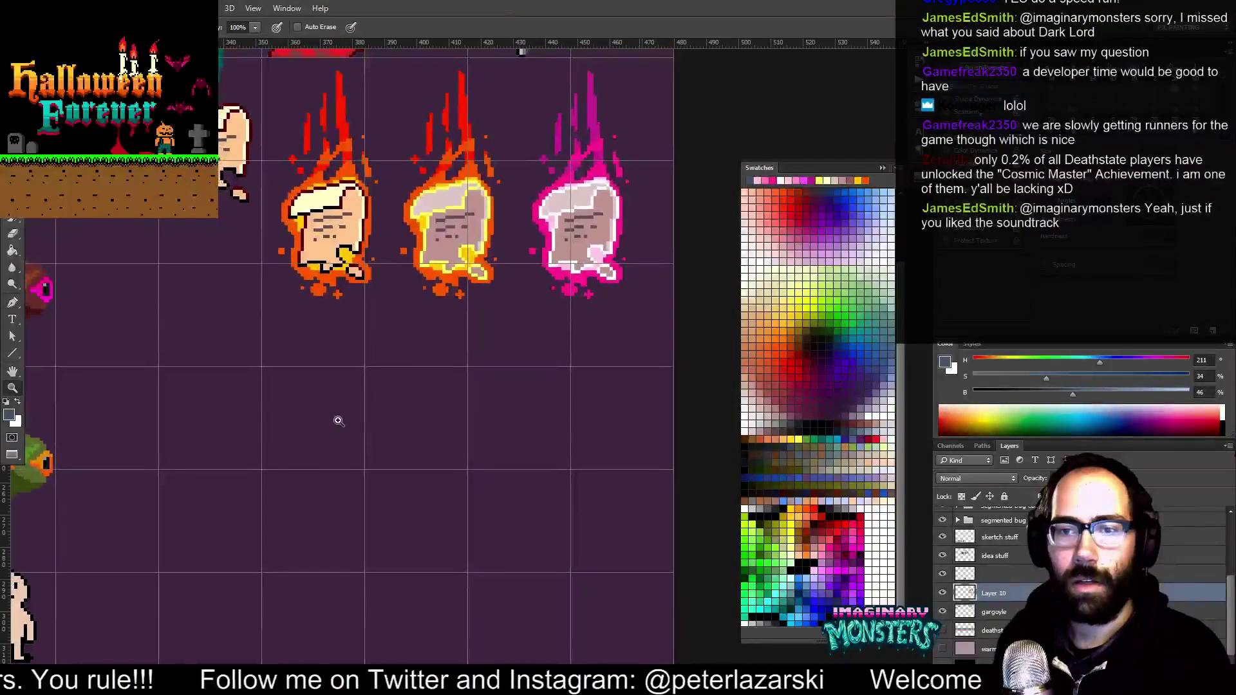
pyautogui.click(359, 449)
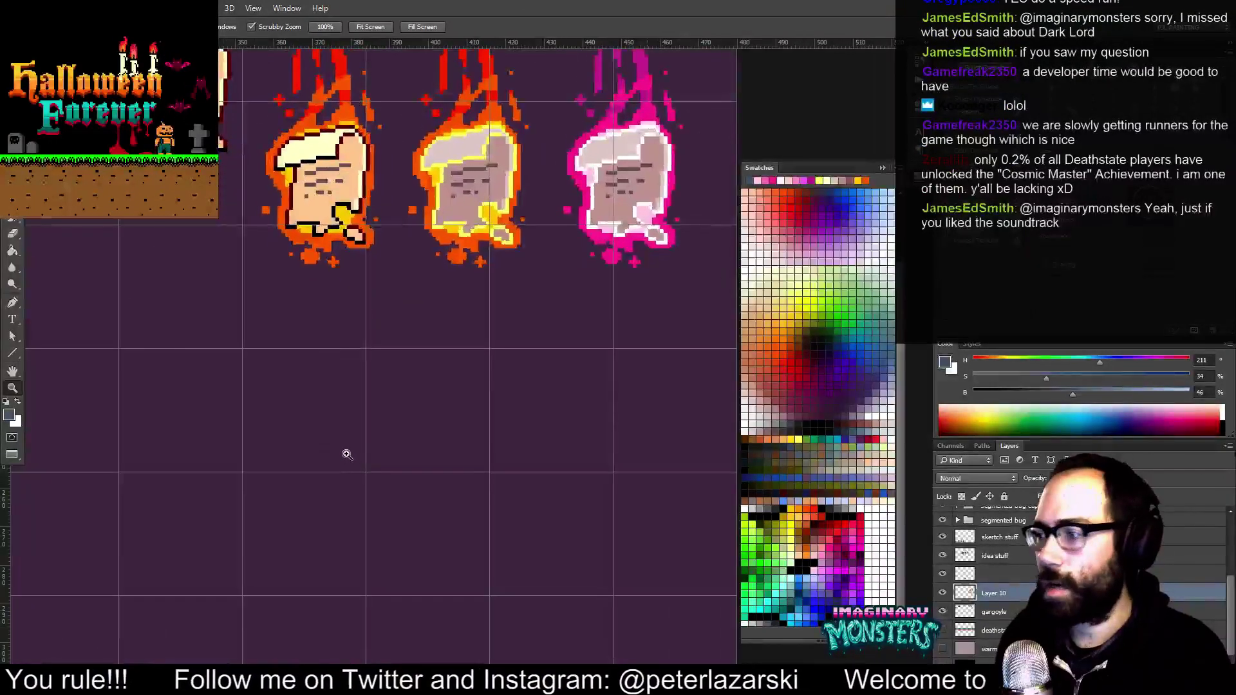
pyautogui.press('b')
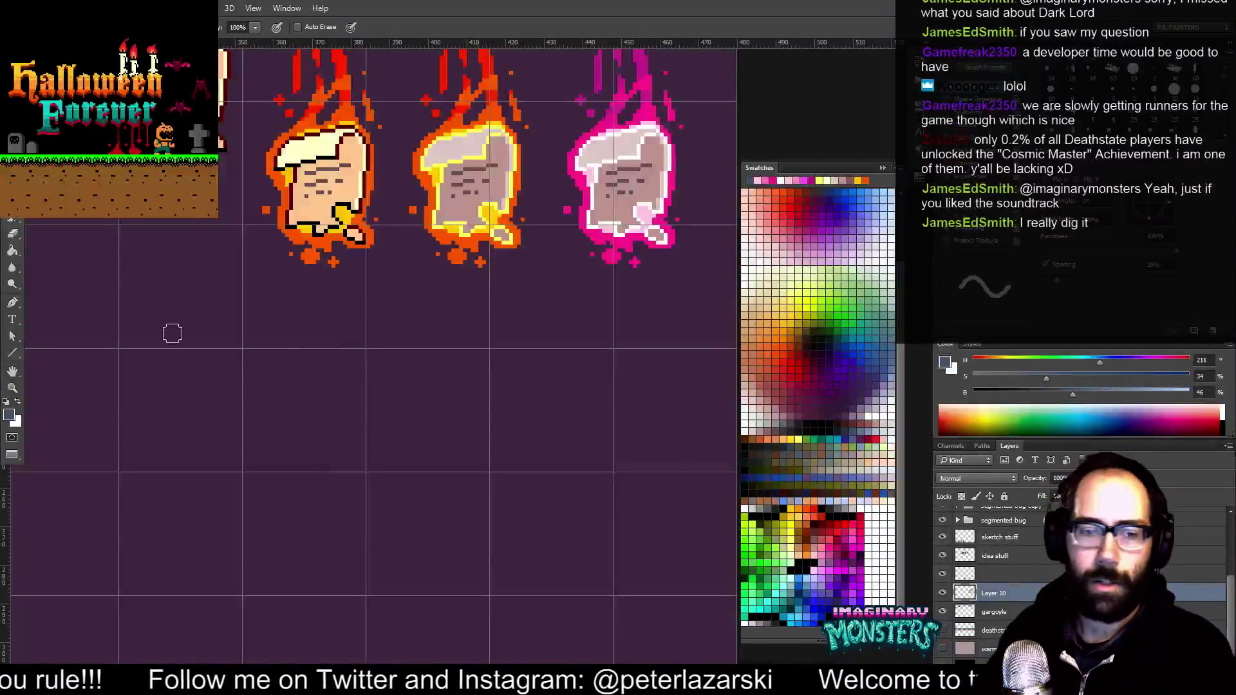
pyautogui.hotkey('alt', 'Tab')
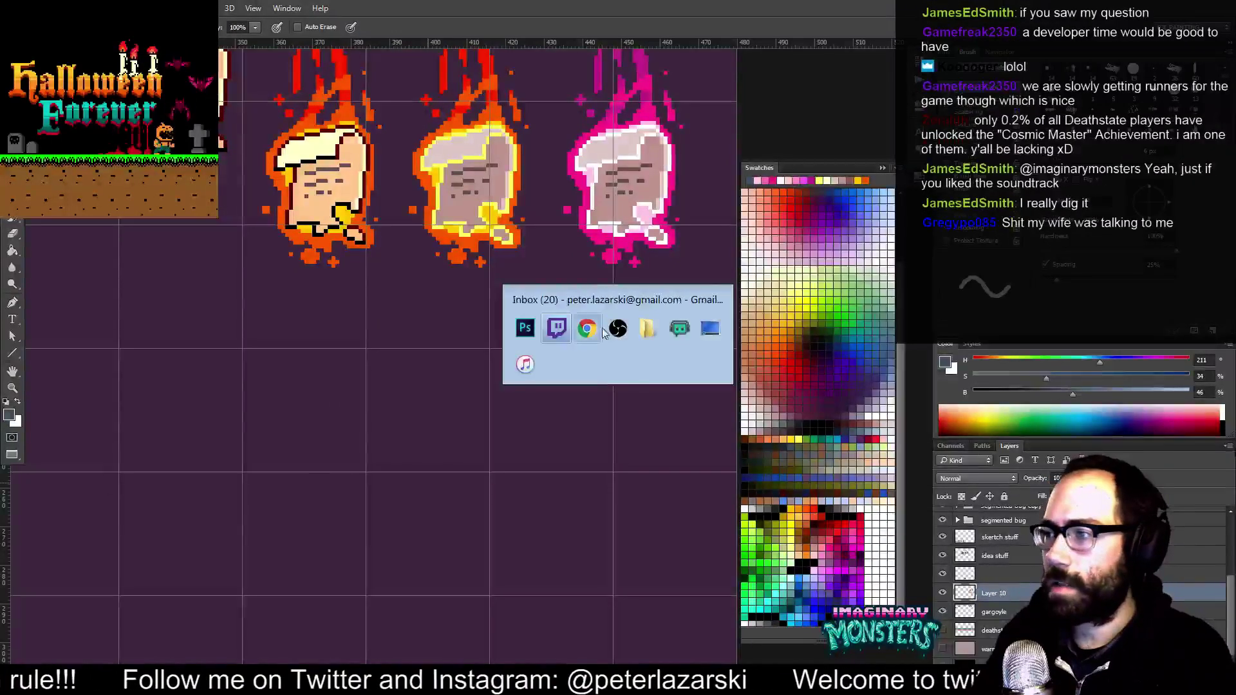
pyautogui.click(525, 329)
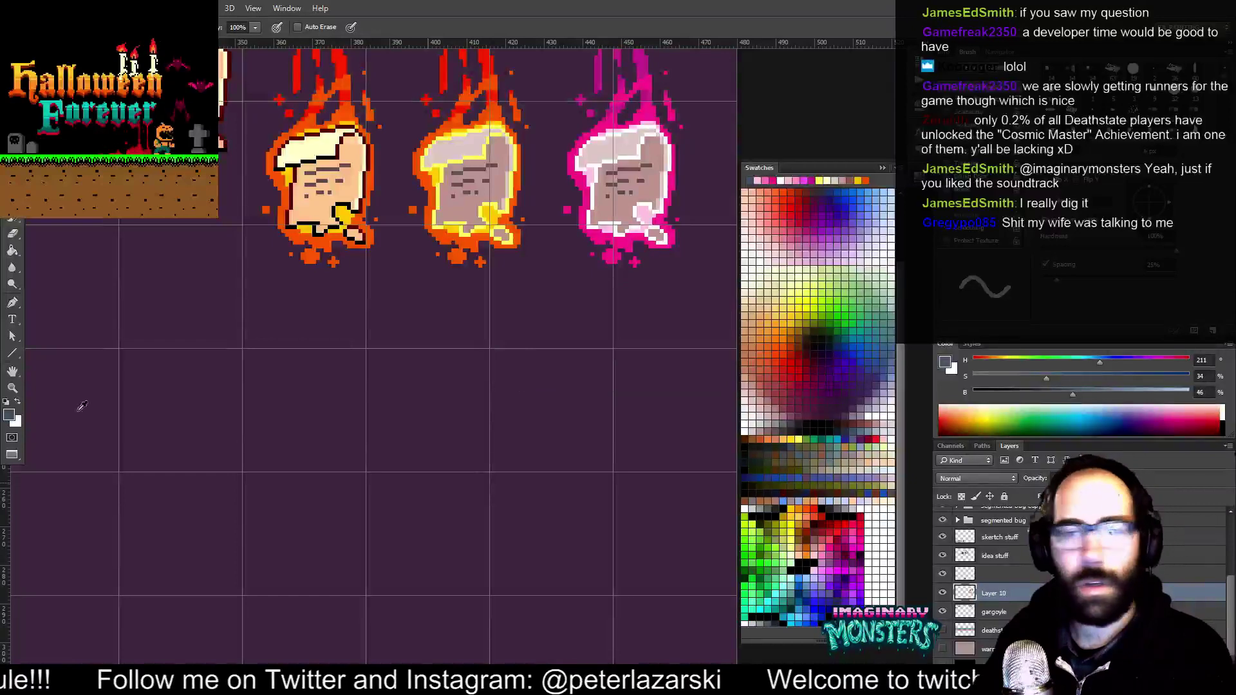
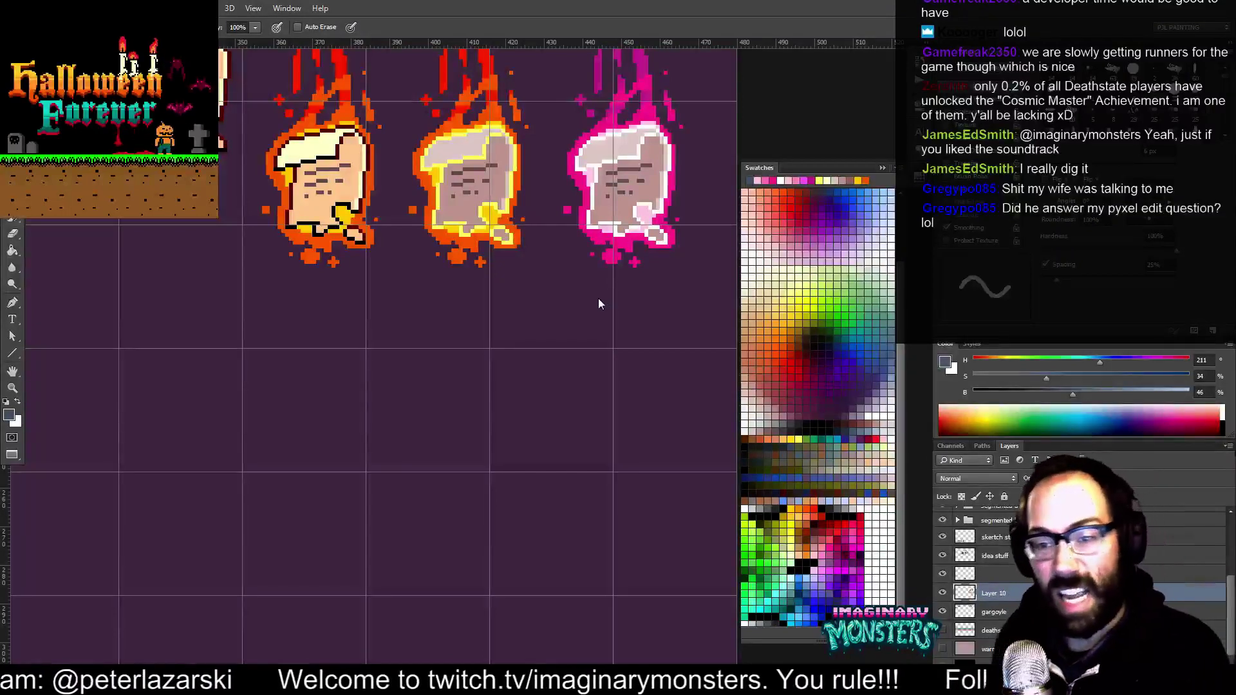
pyautogui.moveTo(528, 329); pyautogui.dragTo(481, 362)
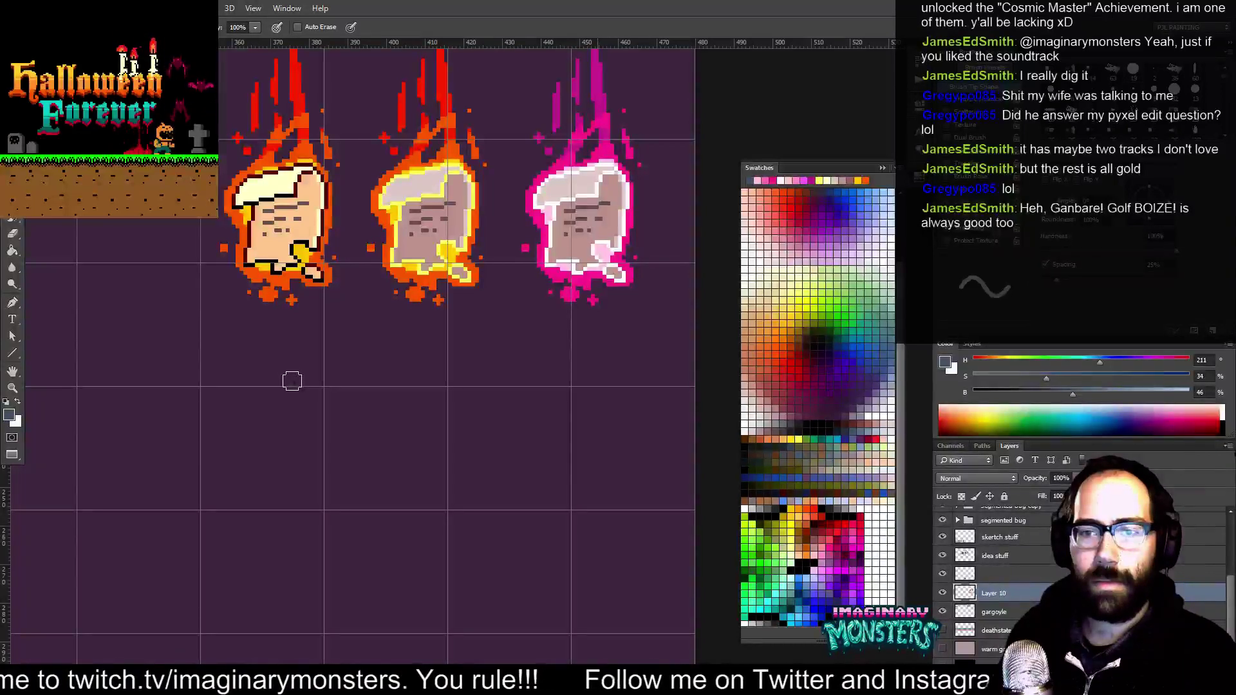
pyautogui.moveTo(295, 398); pyautogui.dragTo(483, 474)
pyautogui.moveTo(533, 440); pyautogui.dragTo(458, 483)
pyautogui.moveTo(528, 453)
pyautogui.mouseDown()
pyautogui.moveTo(450, 480)
pyautogui.moveTo(455, 403)
pyautogui.moveTo(441, 398)
pyautogui.mouseUp()
pyautogui.moveTo(408, 444); pyautogui.dragTo(499, 366)
pyautogui.hotkey('ctrl', 'z')
pyautogui.moveTo(391, 441)
pyautogui.mouseDown()
pyautogui.moveTo(463, 387)
pyautogui.moveTo(440, 415)
pyautogui.mouseUp()
pyautogui.moveTo(454, 478)
pyautogui.mouseDown()
pyautogui.moveTo(367, 419)
pyautogui.moveTo(422, 422)
pyautogui.mouseUp()
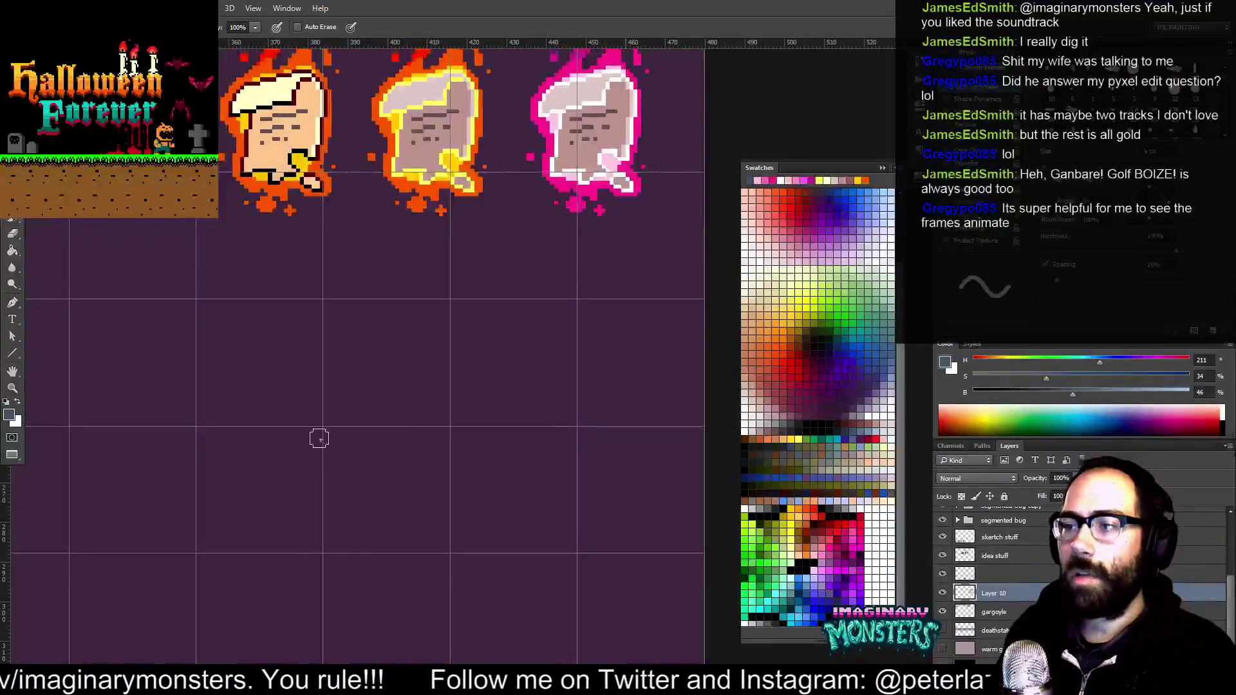
# Draw a thick slate-blue vertical post with an arm bending up to the right, in the empty area below the scrolls
pyautogui.click(324, 471)
pyautogui.moveTo(323, 417); pyautogui.dragTo(324, 324)
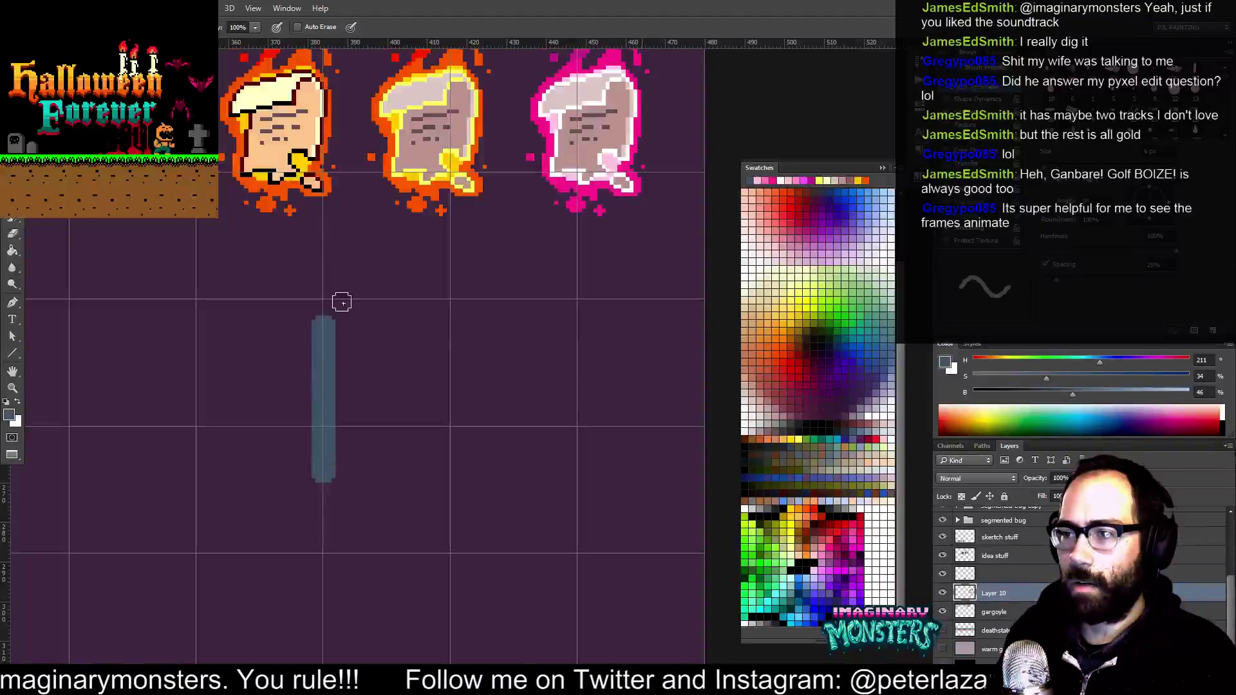
pyautogui.keyDown('shift'); pyautogui.click(388, 274); pyautogui.keyUp('shift')
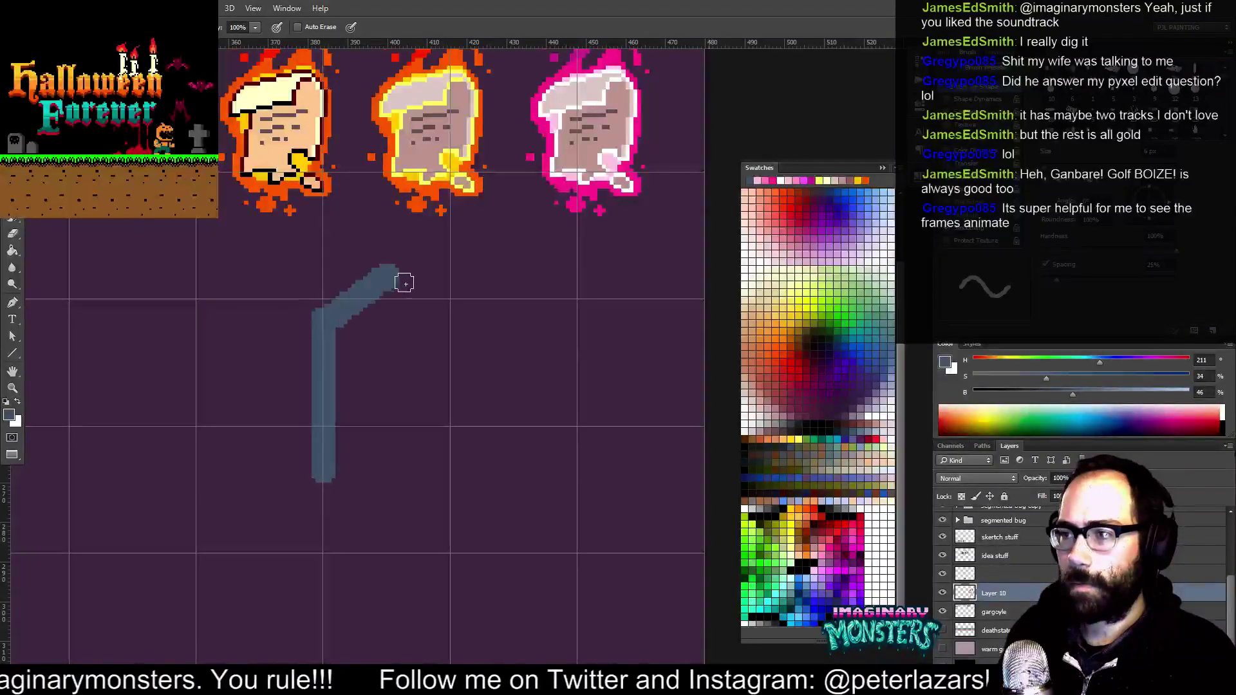
pyautogui.press('z')
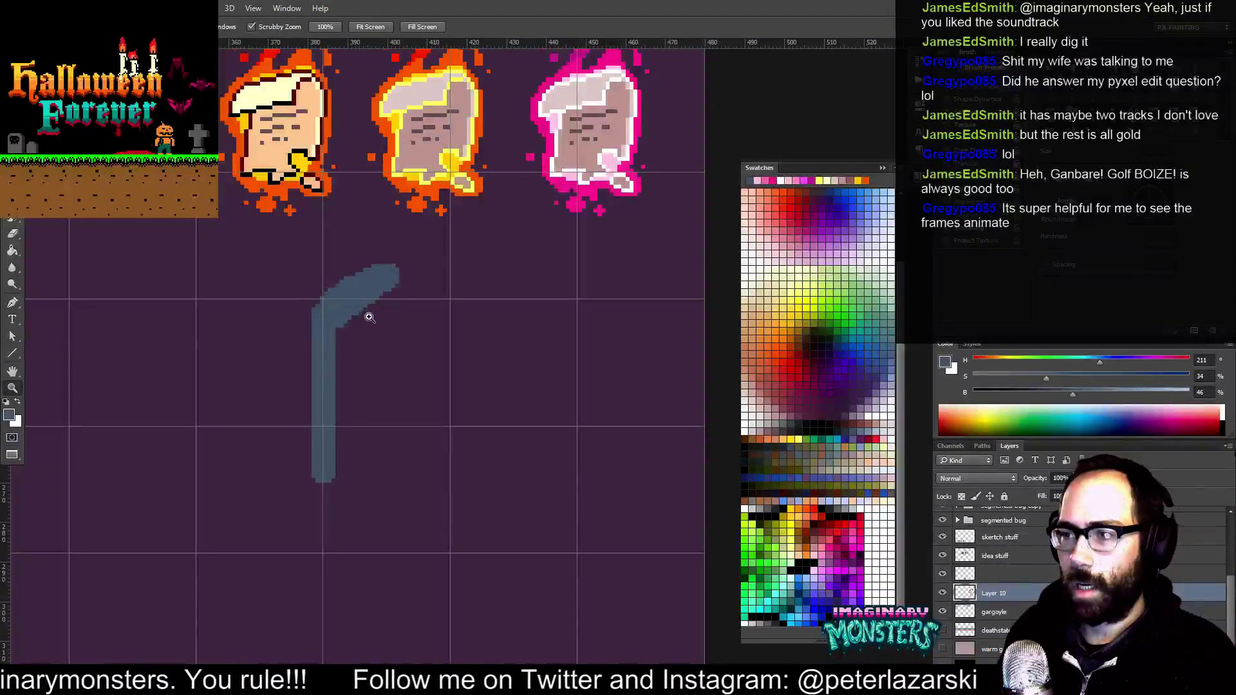
pyautogui.click(367, 317)
pyautogui.moveTo(350, 322); pyautogui.dragTo(395, 349)
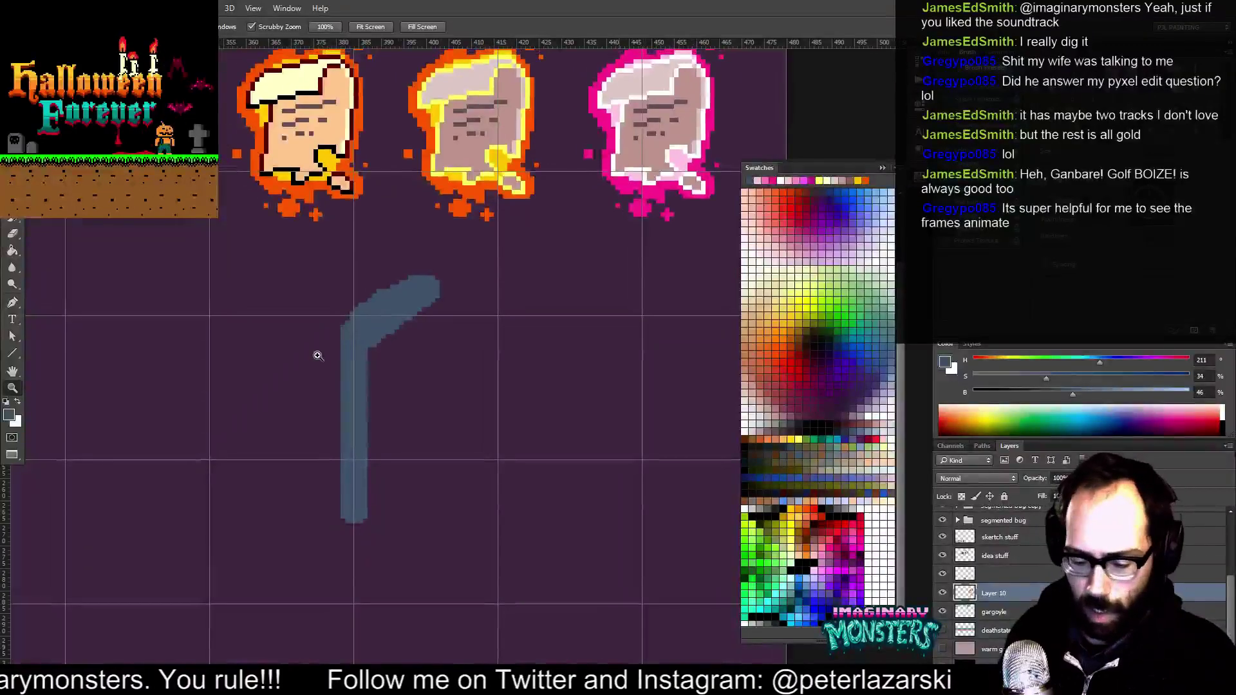
# Trim the underside of the arm and reshape it in slate blue into a smoother curve with a level end
pyautogui.press('e')
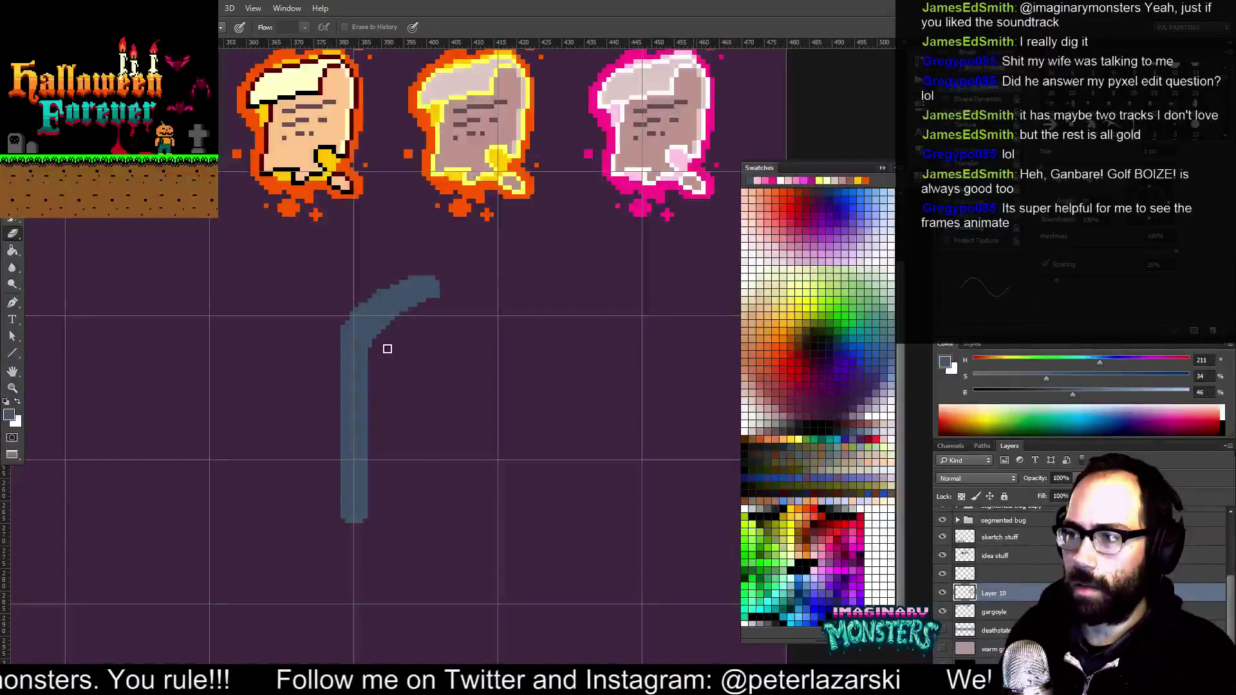
pyautogui.moveTo(417, 314)
pyautogui.mouseDown()
pyautogui.moveTo(428, 329)
pyautogui.moveTo(450, 300)
pyautogui.mouseUp()
pyautogui.press('z')
pyautogui.click(442, 314)
pyautogui.press('b')
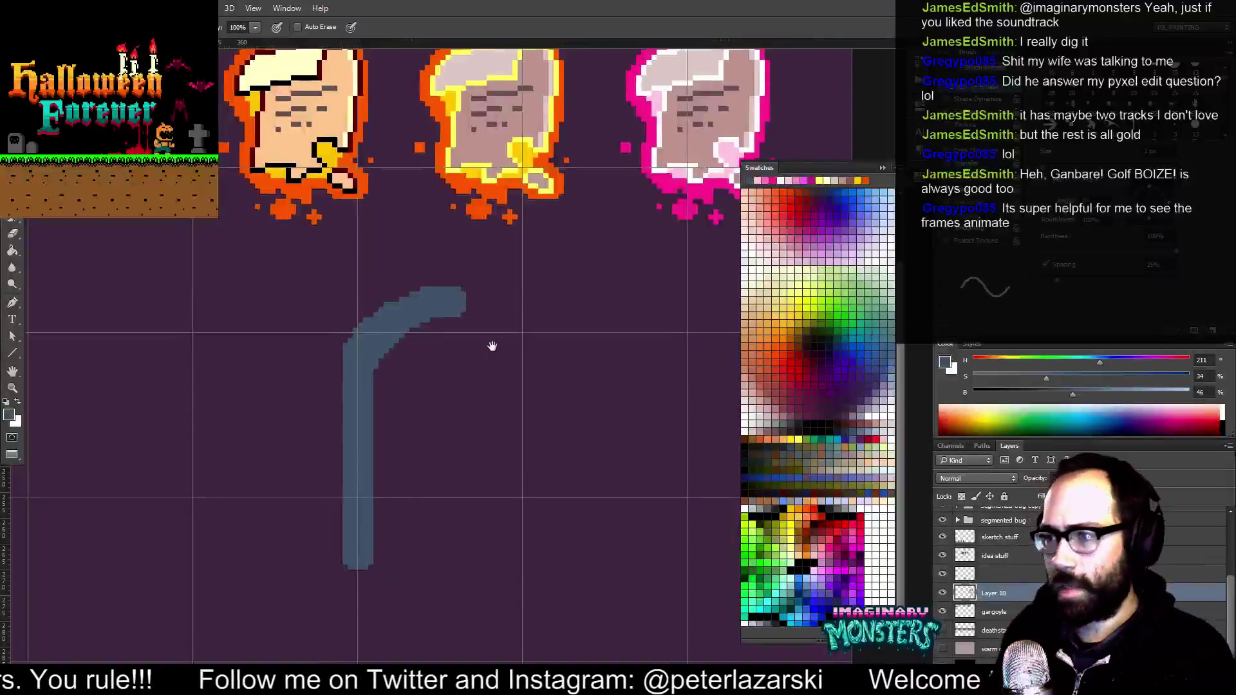
pyautogui.hscroll(-2, 477, 348)
pyautogui.moveTo(450, 353); pyautogui.dragTo(445, 359)
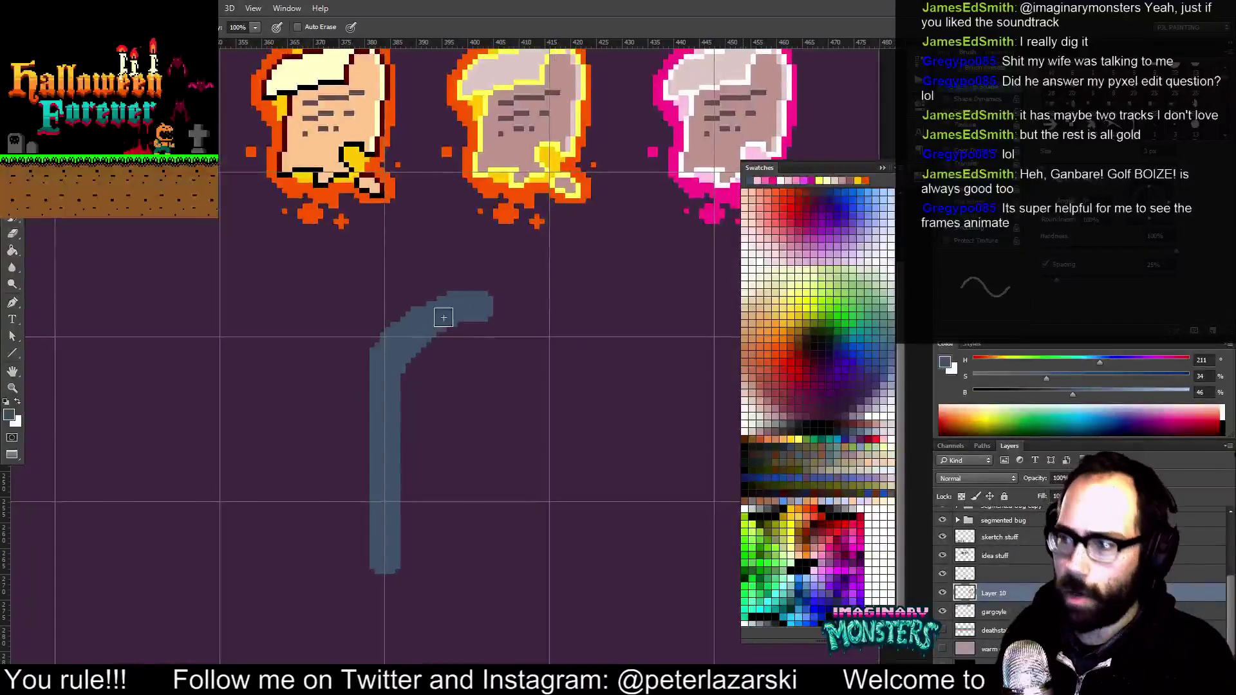
# Select the lower part of the post from the horizontal grid line downward, delete it, and deselect
pyautogui.press('m')
pyautogui.moveTo(337, 281); pyautogui.dragTo(513, 450)
pyautogui.moveTo(324, 384)
pyautogui.mouseDown()
pyautogui.moveTo(504, 569)
pyautogui.moveTo(501, 658)
pyautogui.mouseUp()
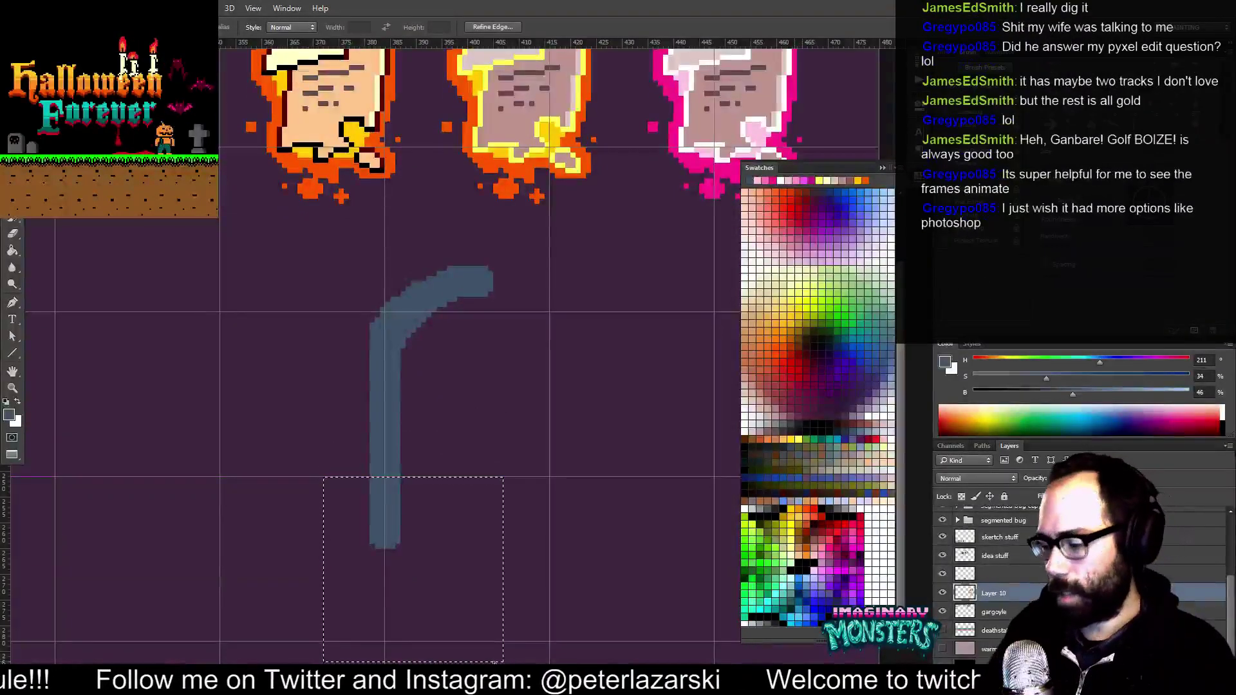
pyautogui.press('Delete')
pyautogui.hotkey('ctrl', 'd')
# Select the curved top of the post and nudge it several pixels upward, away from the straight section
pyautogui.press('z')
pyautogui.click(429, 419)
pyautogui.moveTo(438, 420); pyautogui.dragTo(422, 472)
pyautogui.press('b')
pyautogui.press('m')
pyautogui.moveTo(285, 211)
pyautogui.mouseDown()
pyautogui.moveTo(538, 359)
pyautogui.moveTo(562, 387)
pyautogui.mouseUp()
pyautogui.press('v')
pyautogui.press('Up')
pyautogui.press('Up')
pyautogui.press('Up')
pyautogui.press('Up')
pyautogui.press('Up')
pyautogui.press('Up')
pyautogui.press('Up')
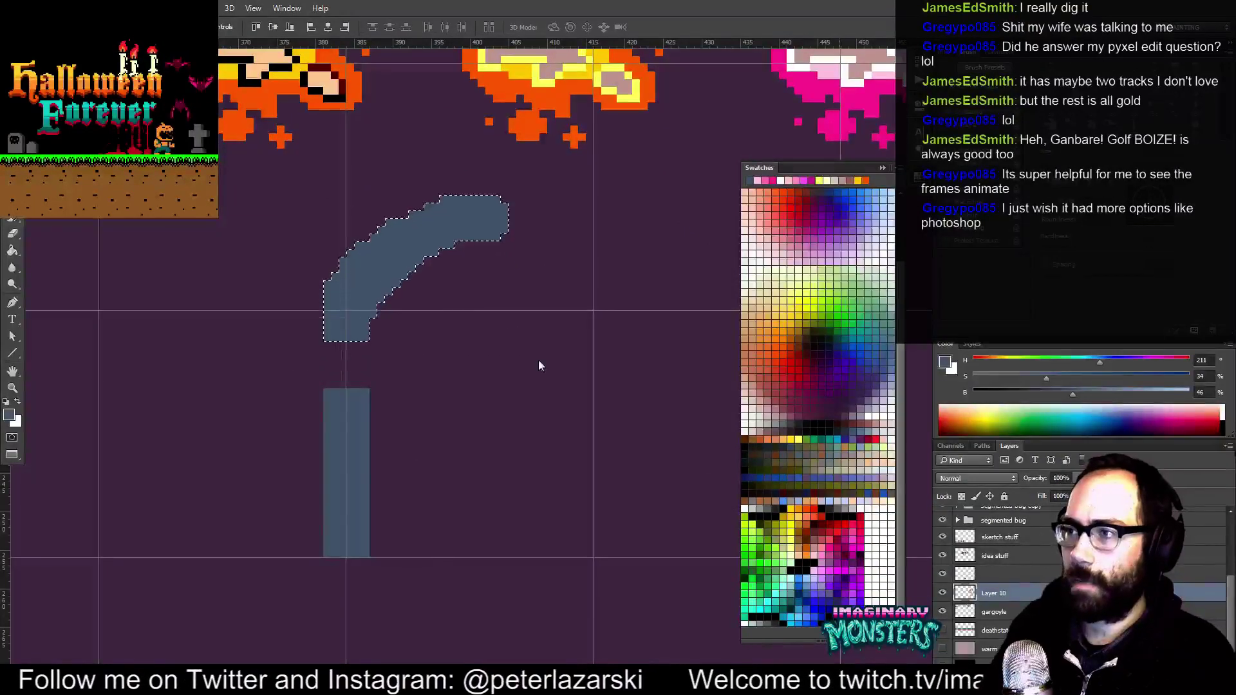
# Select both pieces of the post, move them down into the next grid row, and deselect
pyautogui.moveTo(293, 167)
pyautogui.mouseDown()
pyautogui.moveTo(427, 342)
pyautogui.moveTo(561, 565)
pyautogui.mouseUp()
pyautogui.moveTo(525, 558)
pyautogui.mouseDown()
pyautogui.moveTo(502, 546)
pyautogui.moveTo(514, 264)
pyautogui.mouseUp()
pyautogui.press('v')
pyautogui.moveTo(329, 192); pyautogui.dragTo(320, 415)
pyautogui.hotkey('ctrl', 'd')
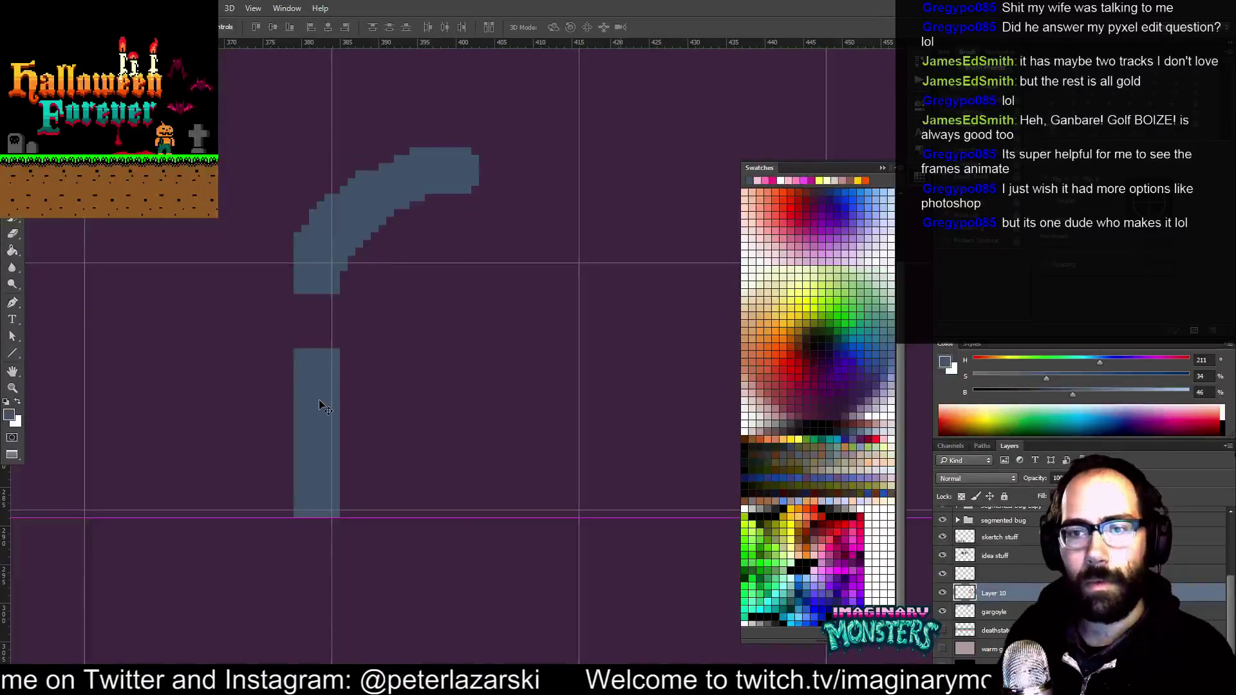
# Fill the gap between the two post pieces with slate blue and erase the overhang below the bottom grid line
pyautogui.moveTo(416, 361); pyautogui.dragTo(403, 375)
pyautogui.moveTo(373, 325)
pyautogui.mouseDown()
pyautogui.moveTo(388, 337)
pyautogui.moveTo(407, 329)
pyautogui.mouseUp()
pyautogui.press('b')
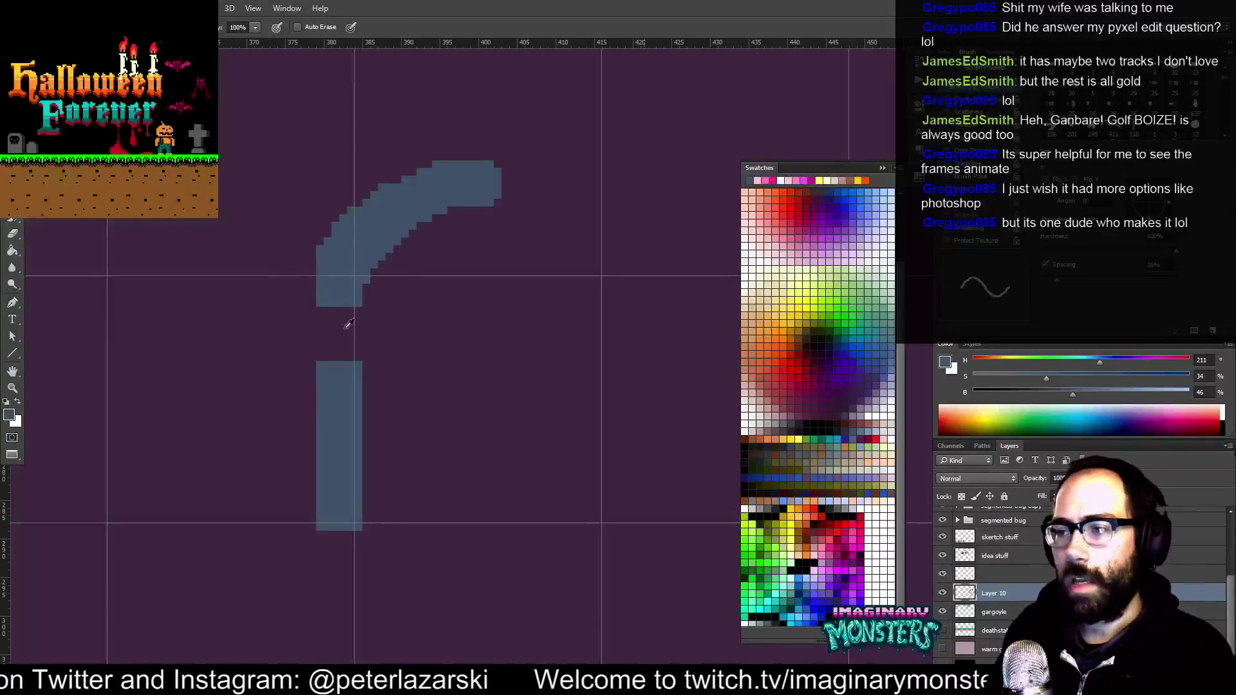
pyautogui.moveTo(345, 303); pyautogui.dragTo(326, 354)
pyautogui.press('e')
pyautogui.moveTo(318, 525); pyautogui.dragTo(370, 535)
pyautogui.click(358, 527)
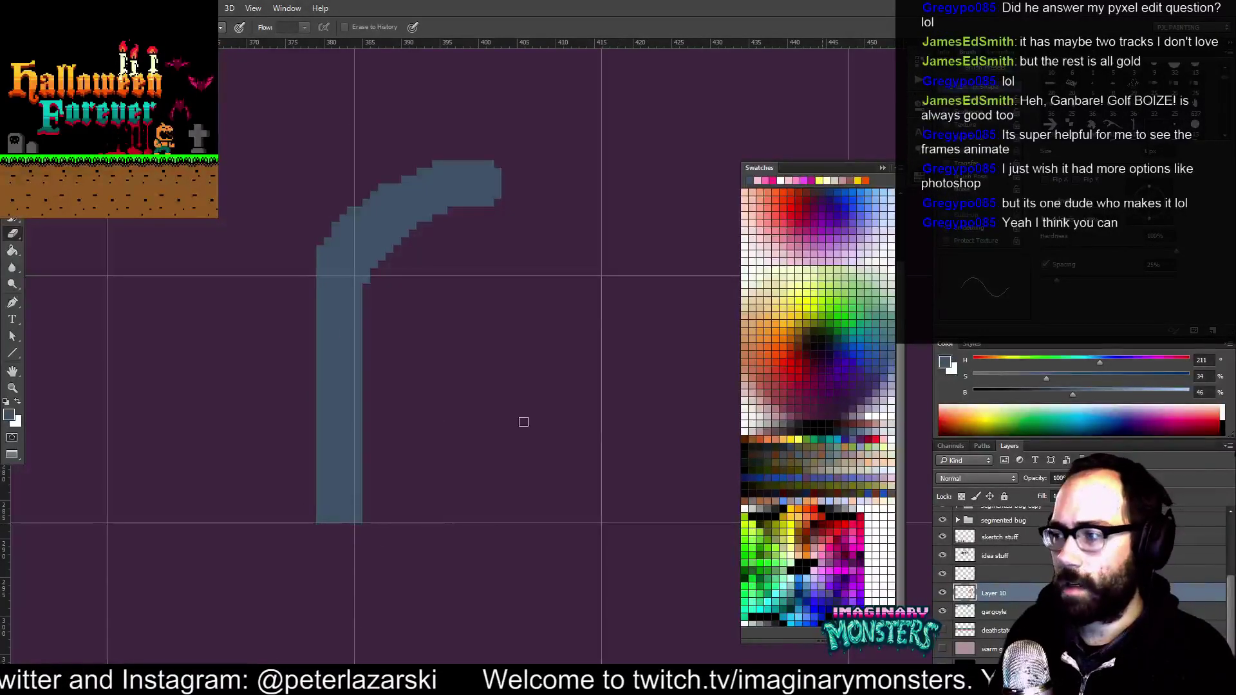
# Paint a small dark block (H 212, S 31, B 19) against the left side of the post's base
pyautogui.press('b')
pyautogui.click(851, 426)
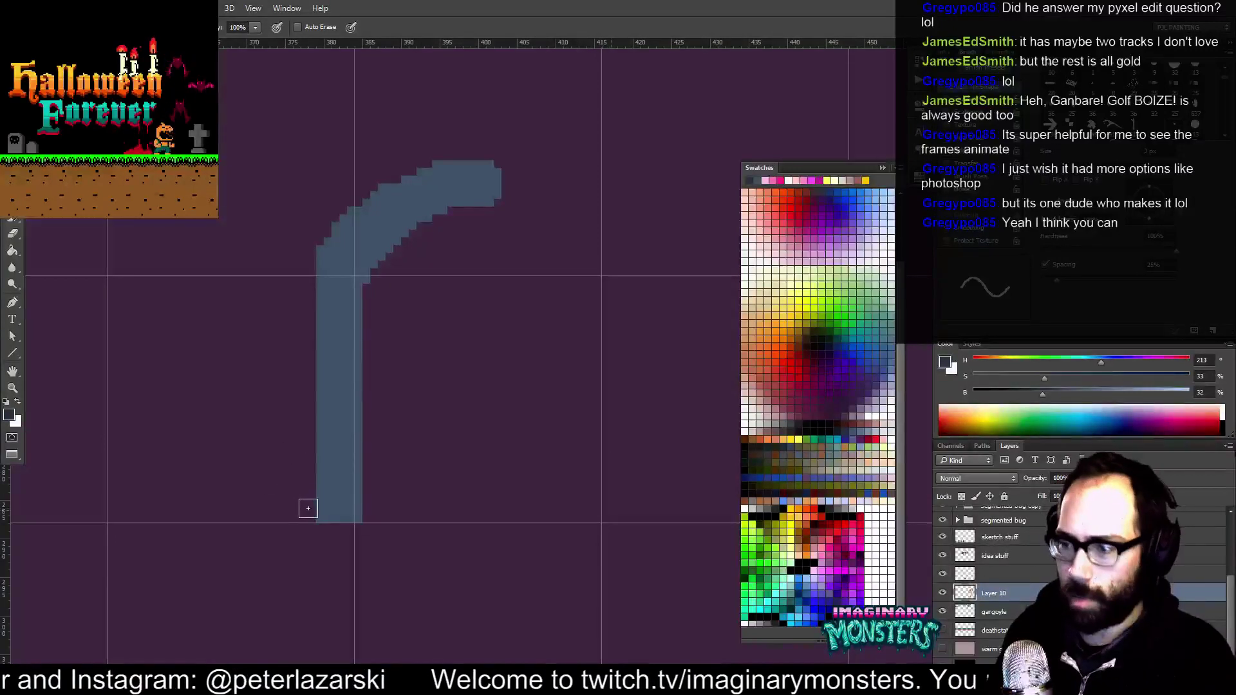
pyautogui.moveTo(305, 510); pyautogui.dragTo(304, 477)
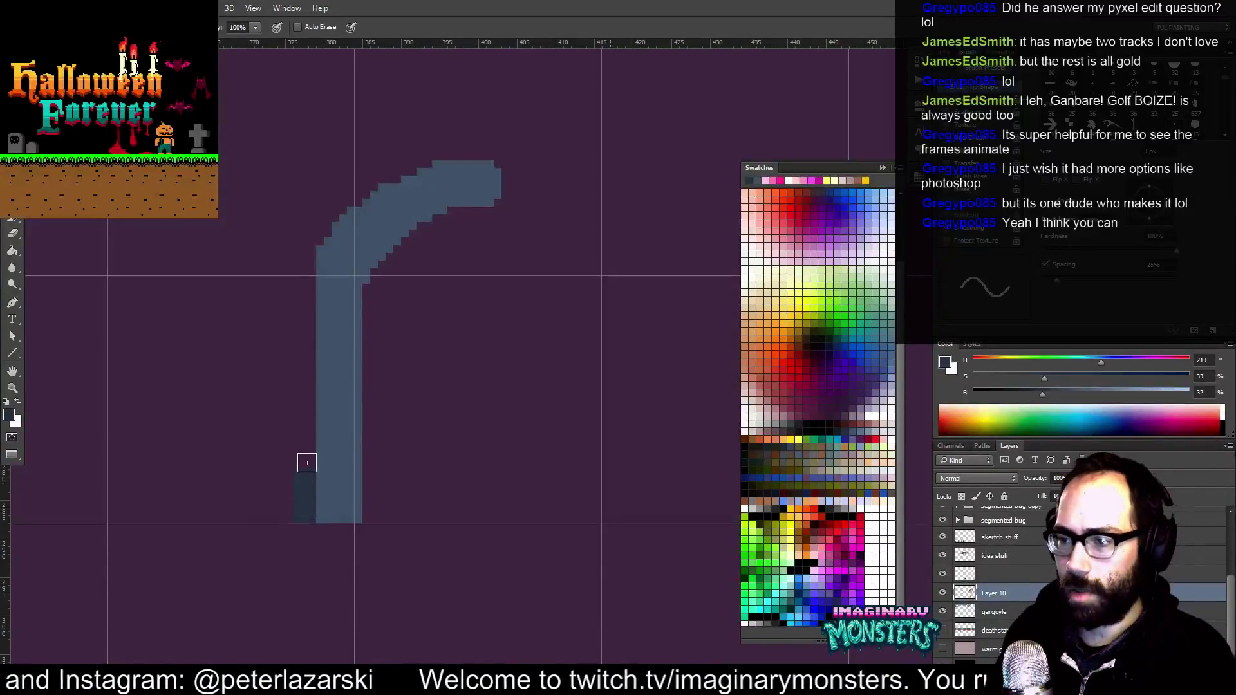
pyautogui.click(836, 430)
pyautogui.moveTo(304, 483)
pyautogui.mouseDown()
pyautogui.moveTo(305, 509)
pyautogui.moveTo(300, 454)
pyautogui.moveTo(313, 477)
pyautogui.mouseUp()
pyautogui.press('e')
pyautogui.press('b')
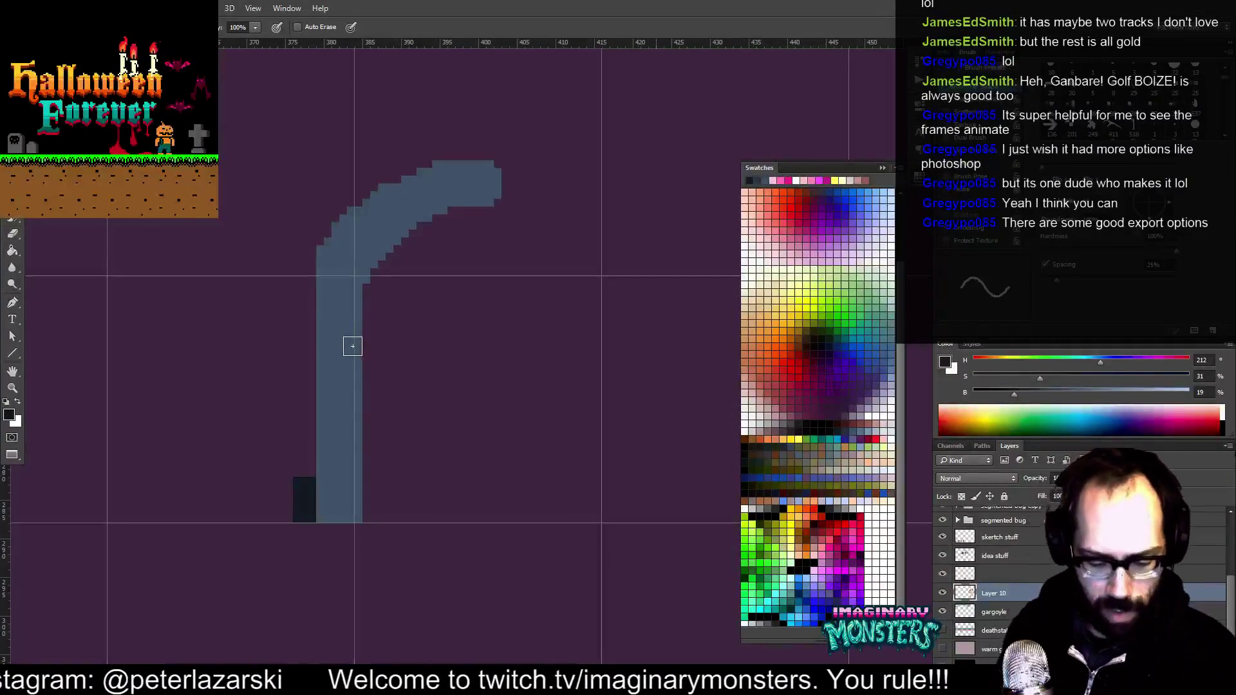
# Paint a slate-blue stub with a dark end block on the post's left side at mid-height, and hide the grid
pyautogui.moveTo(293, 361)
pyautogui.mouseDown()
pyautogui.moveTo(304, 369)
pyautogui.moveTo(297, 359)
pyautogui.mouseUp()
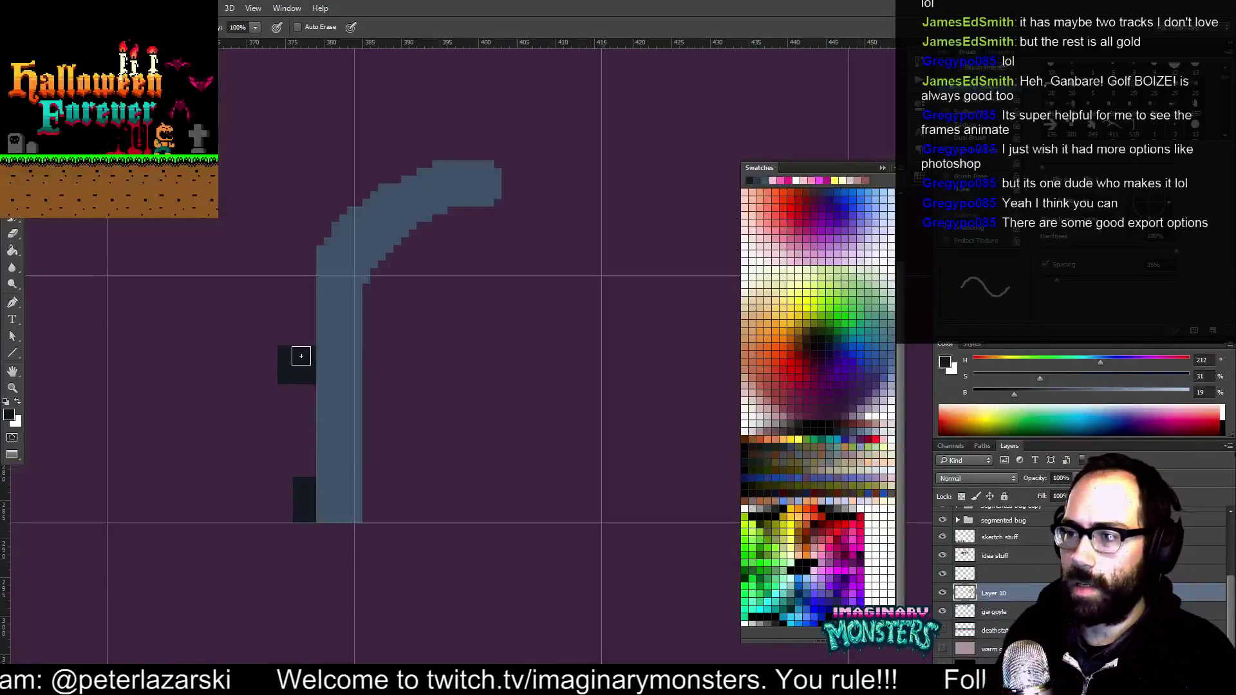
pyautogui.hotkey('ctrl', ';')
pyautogui.keyDown('alt'); pyautogui.click(319, 354); pyautogui.keyUp('alt')
pyautogui.moveTo(310, 351); pyautogui.dragTo(310, 369)
pyautogui.keyDown('alt'); pyautogui.click(288, 353); pyautogui.keyUp('alt')
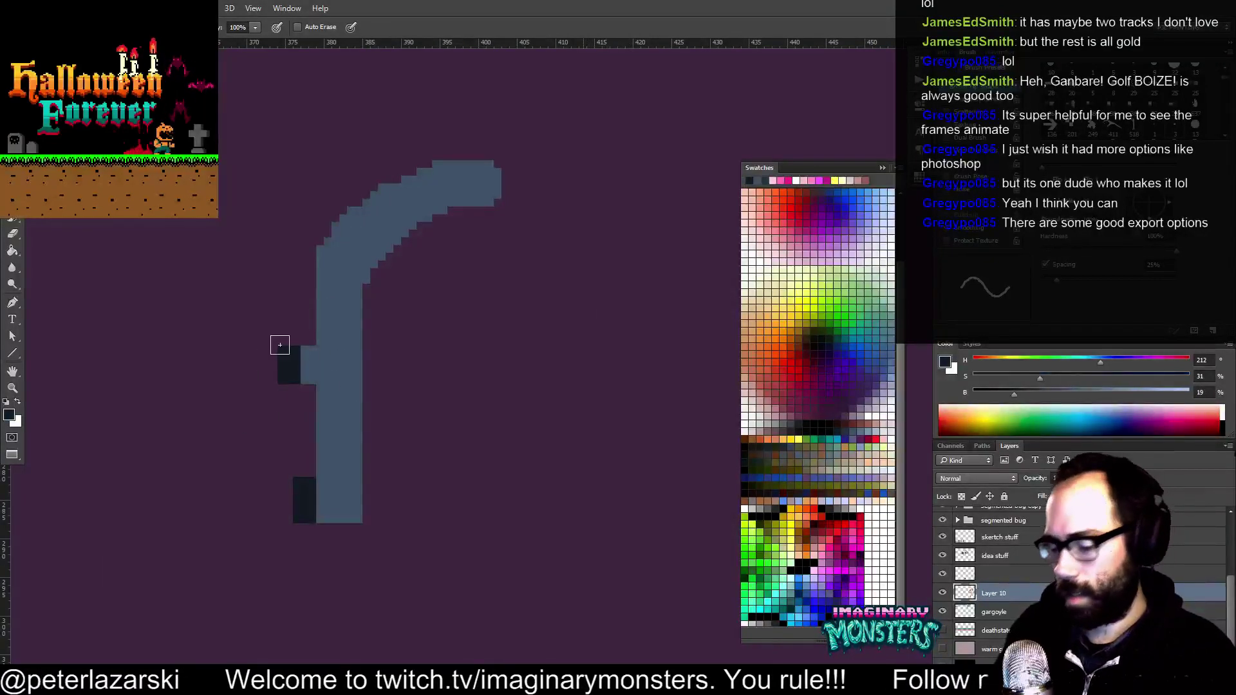
# Paint a shadow line across the post just below the stub in the darker slate (H 213, S 33, B 32)
pyautogui.moveTo(320, 391)
pyautogui.mouseDown()
pyautogui.moveTo(358, 396)
pyautogui.moveTo(383, 380)
pyautogui.mouseUp()
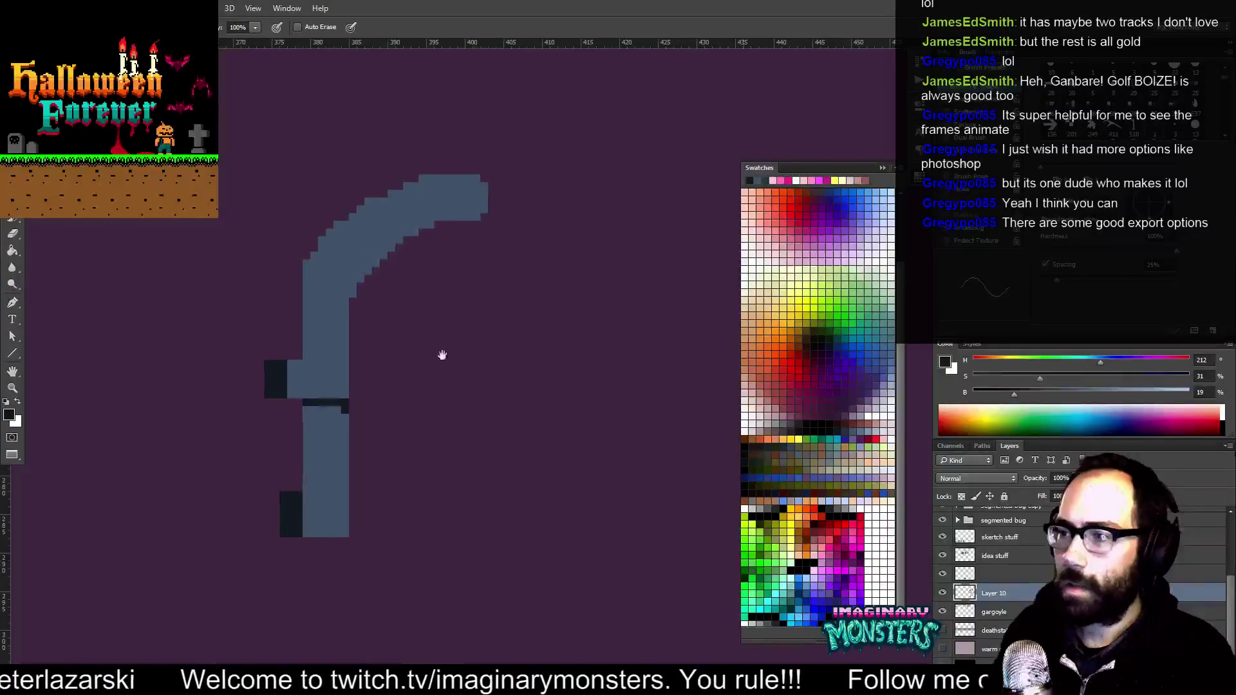
pyautogui.click(857, 427)
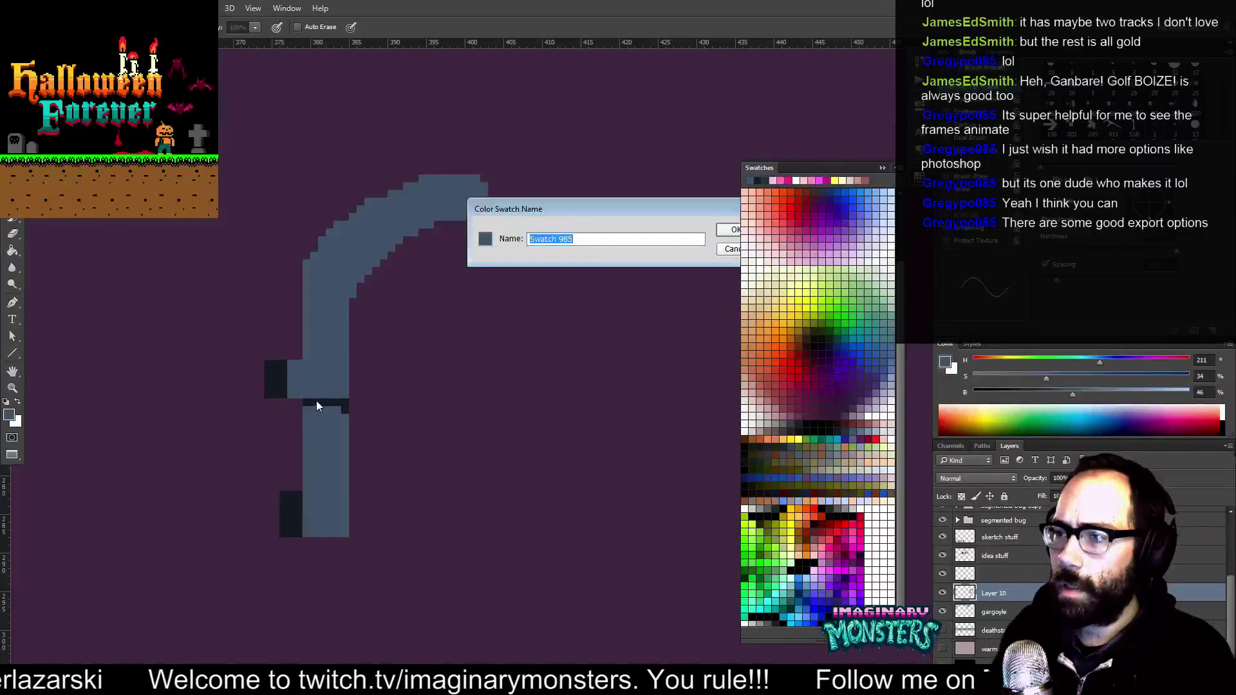
pyautogui.press('Return')
pyautogui.moveTo(314, 403); pyautogui.dragTo(305, 402)
pyautogui.hotkey('ctrl', 'alt', 'z')
pyautogui.click(842, 432)
pyautogui.moveTo(317, 408)
pyautogui.mouseDown()
pyautogui.moveTo(347, 414)
pyautogui.moveTo(362, 386)
pyautogui.moveTo(340, 336)
pyautogui.moveTo(372, 381)
pyautogui.mouseUp()
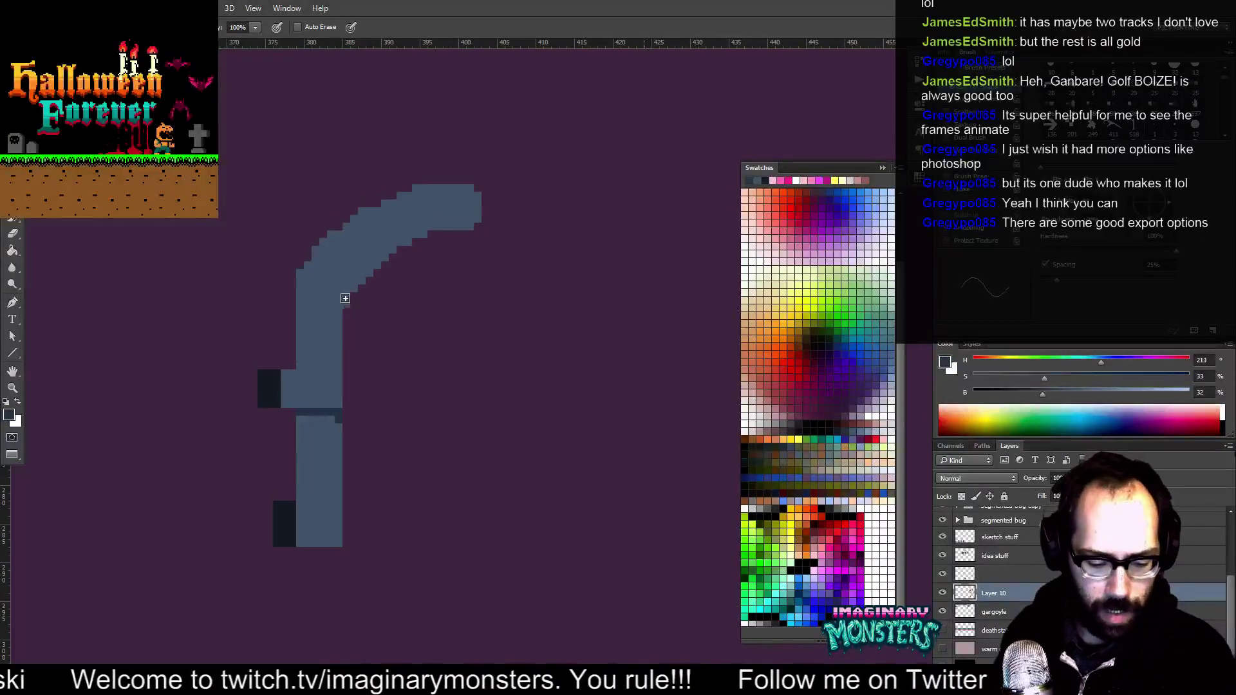
# Add a matching shadow line above the stub and paint a pointed slate-blue tip on the post's right side
pyautogui.keyDown('alt'); pyautogui.click(337, 385); pyautogui.keyUp('alt')
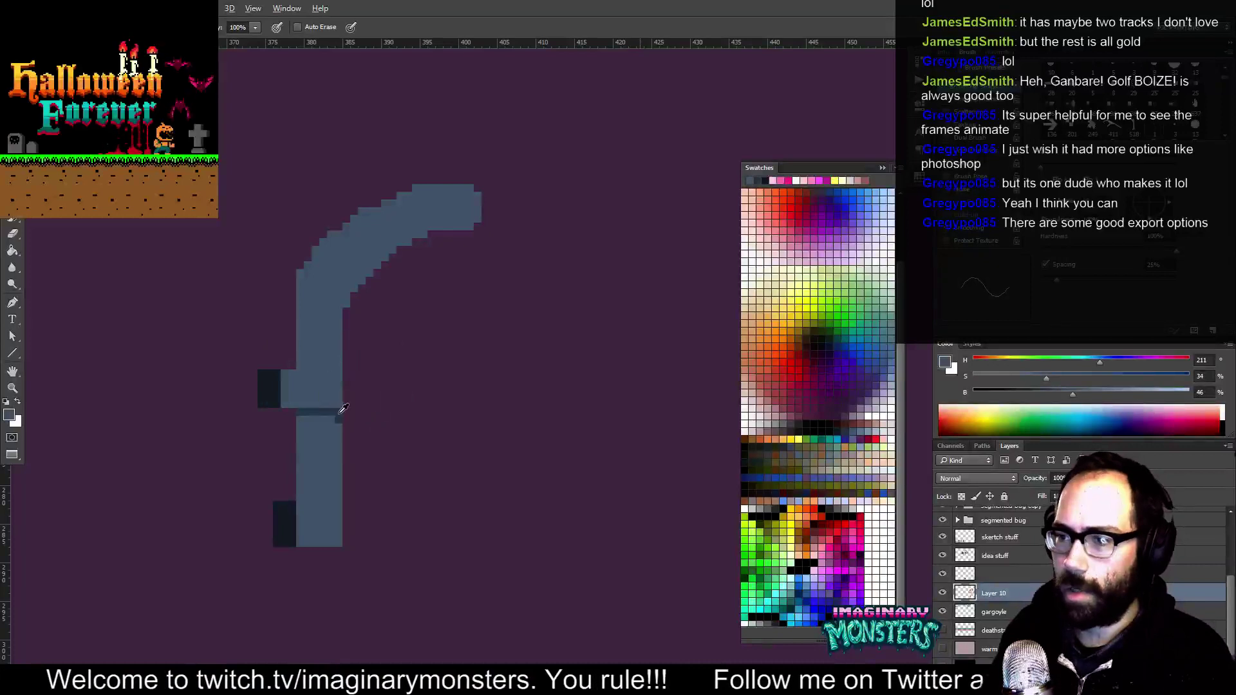
pyautogui.keyDown('alt'); pyautogui.click(343, 409); pyautogui.keyUp('alt')
pyautogui.moveTo(304, 364)
pyautogui.mouseDown()
pyautogui.moveTo(336, 369)
pyautogui.moveTo(369, 393)
pyautogui.moveTo(364, 411)
pyautogui.moveTo(348, 409)
pyautogui.moveTo(368, 394)
pyautogui.moveTo(348, 396)
pyautogui.moveTo(372, 381)
pyautogui.mouseUp()
pyautogui.keyDown('alt'); pyautogui.click(337, 379); pyautogui.keyUp('alt')
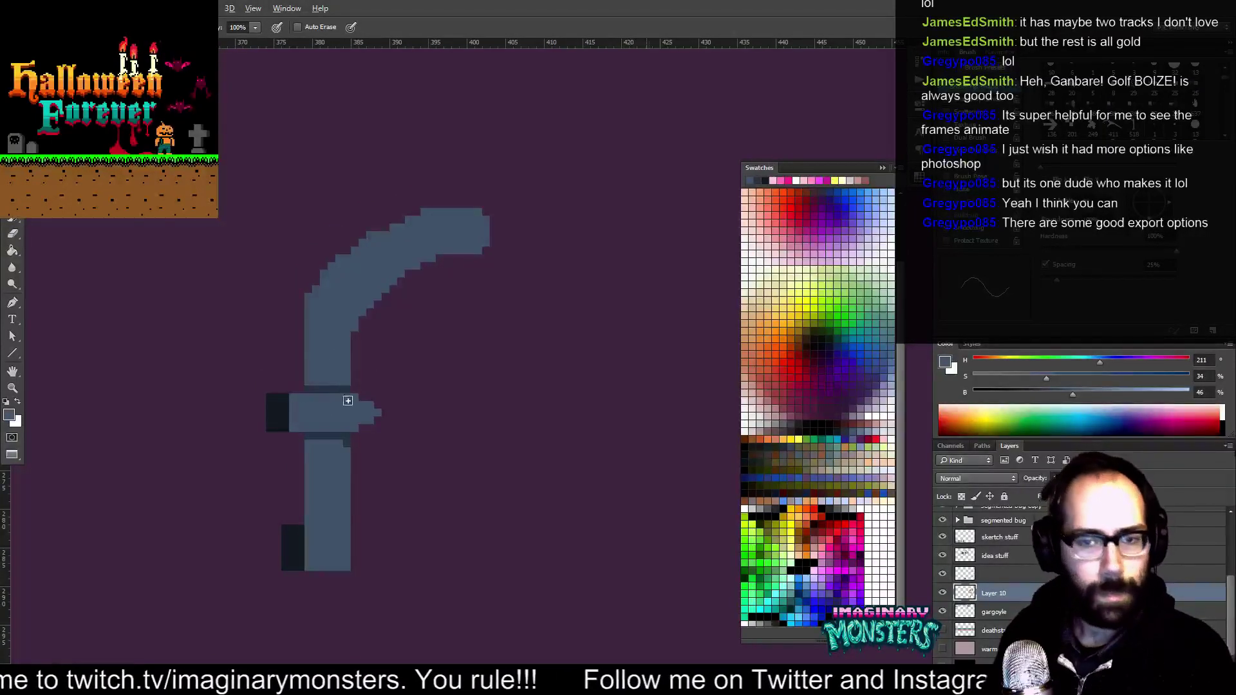
pyautogui.moveTo(425, 442); pyautogui.dragTo(418, 433)
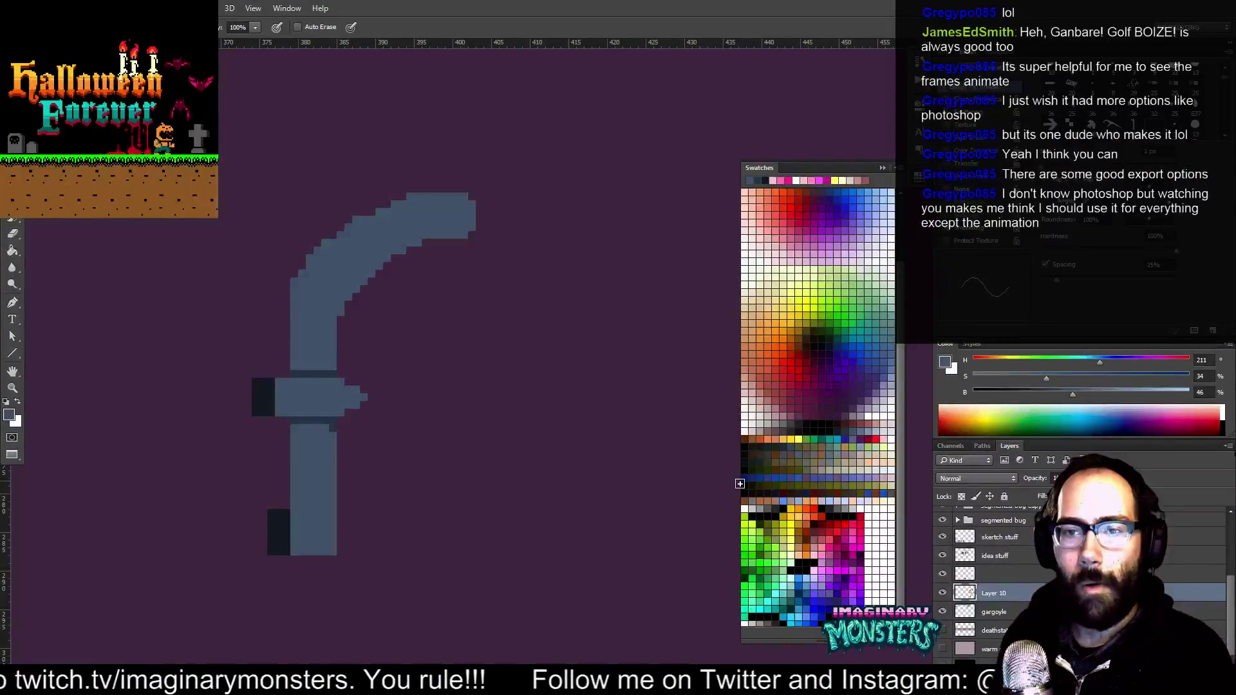
# Outline the right edge of the lower post and the pointed tip with one-pixel black lines
pyautogui.click(831, 516)
pyautogui.moveTo(344, 429); pyautogui.dragTo(348, 555)
pyautogui.moveTo(349, 419)
pyautogui.mouseDown()
pyautogui.moveTo(376, 402)
pyautogui.moveTo(338, 372)
pyautogui.mouseUp()
pyautogui.press('e')
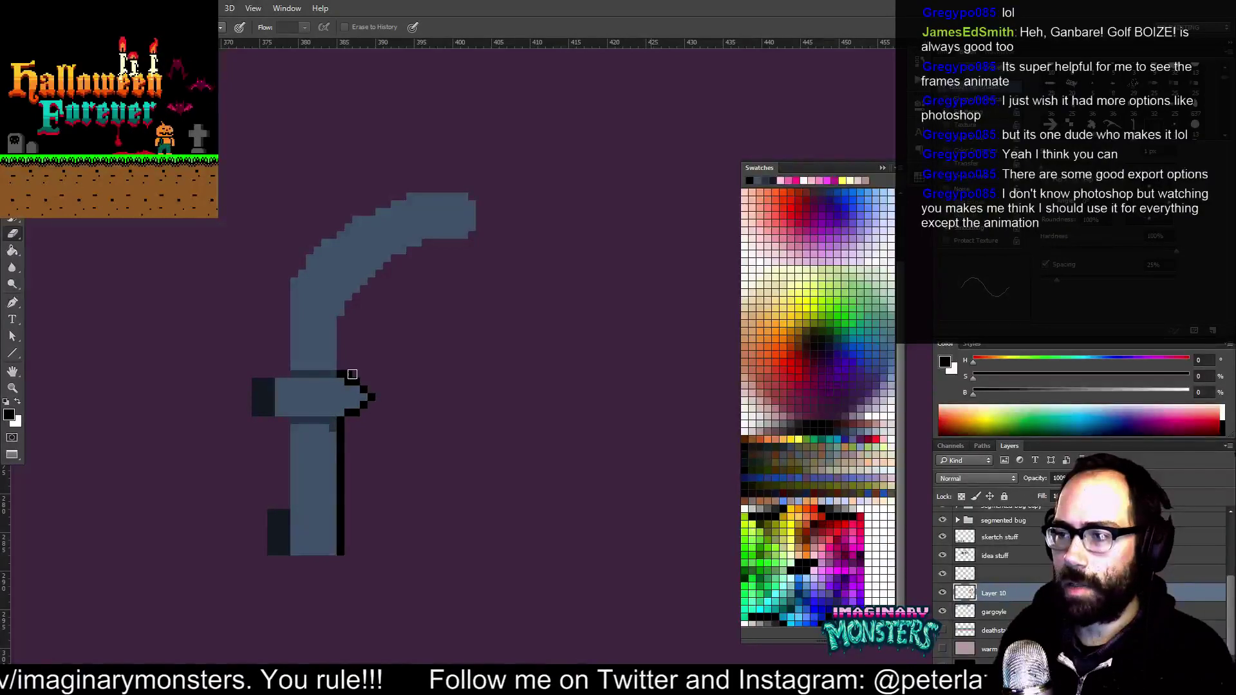
pyautogui.press('b')
pyautogui.moveTo(350, 434); pyautogui.dragTo(389, 427)
# Fill out the tip's sloping edges with slate blue and touch up the black outline around its corners
pyautogui.keyDown('alt'); pyautogui.click(380, 378); pyautogui.keyUp('alt')
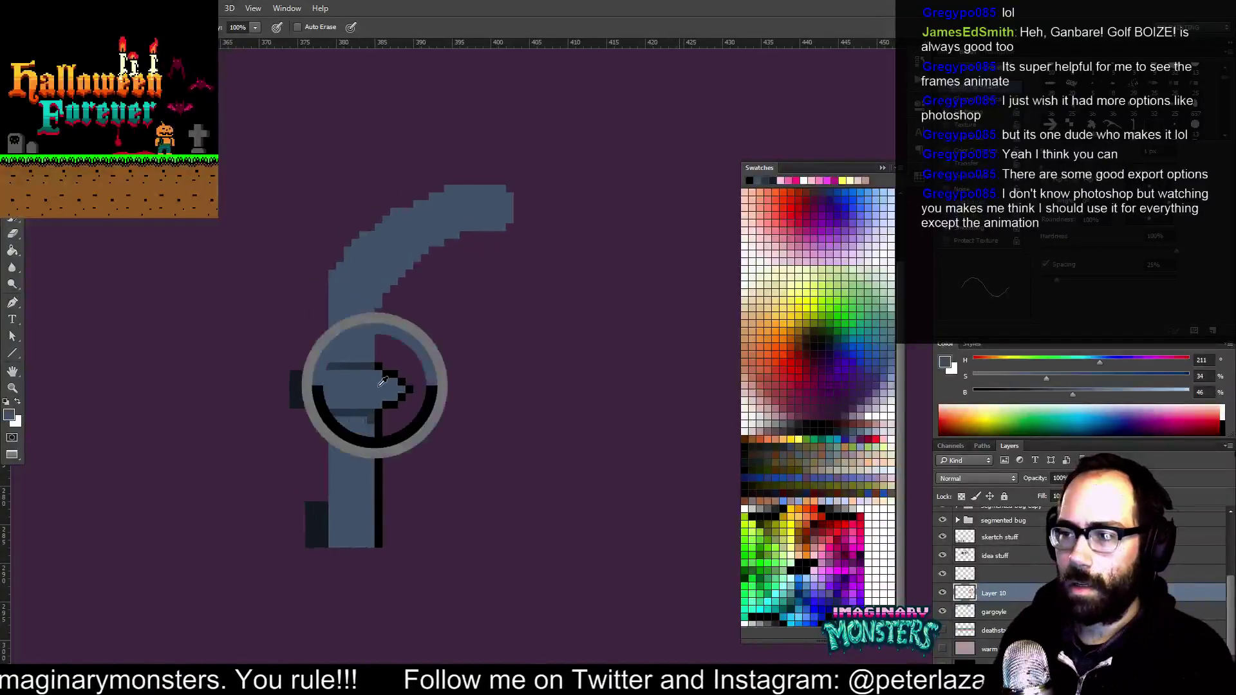
pyautogui.click(385, 375)
pyautogui.click(386, 404)
pyautogui.keyDown('alt'); pyautogui.click(397, 403); pyautogui.keyUp('alt')
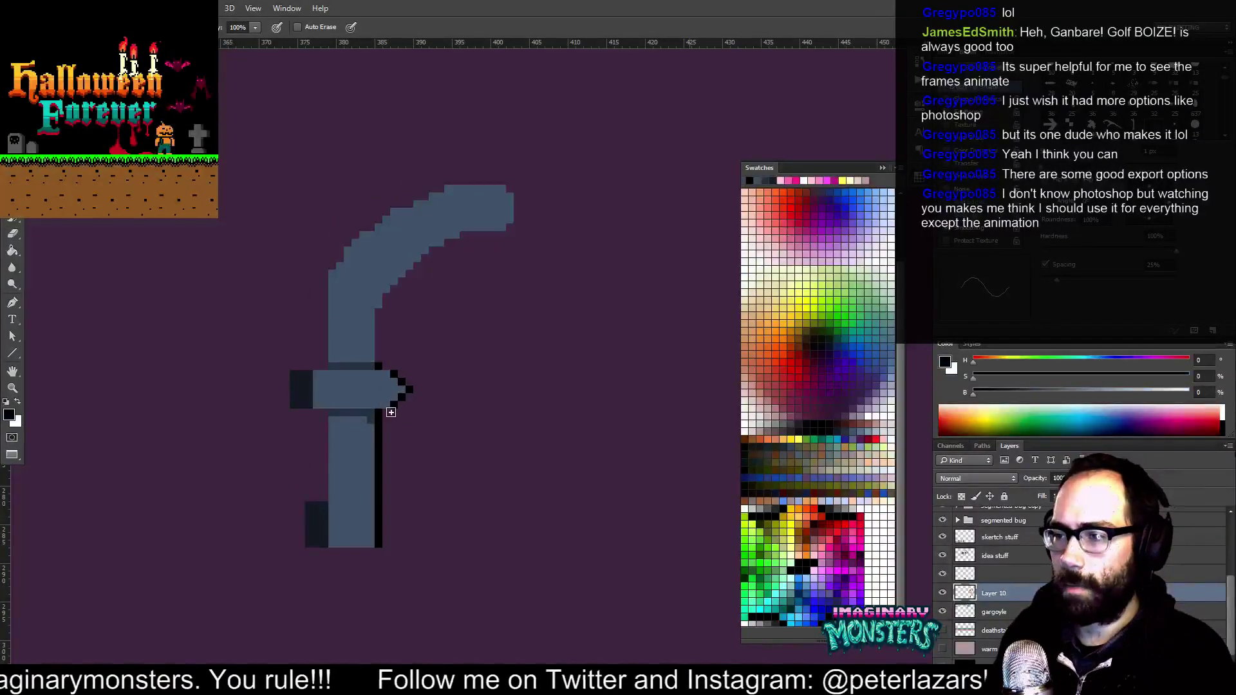
pyautogui.click(387, 367)
# Lengthen the pointed tip with slate-blue pixels and redraw its black outline to a single-pixel point
pyautogui.moveTo(409, 390); pyautogui.dragTo(408, 392)
pyautogui.keyDown('alt'); pyautogui.click(395, 387); pyautogui.keyUp('alt')
pyautogui.click(402, 386)
pyautogui.keyDown('alt'); pyautogui.click(405, 393); pyautogui.keyUp('alt')
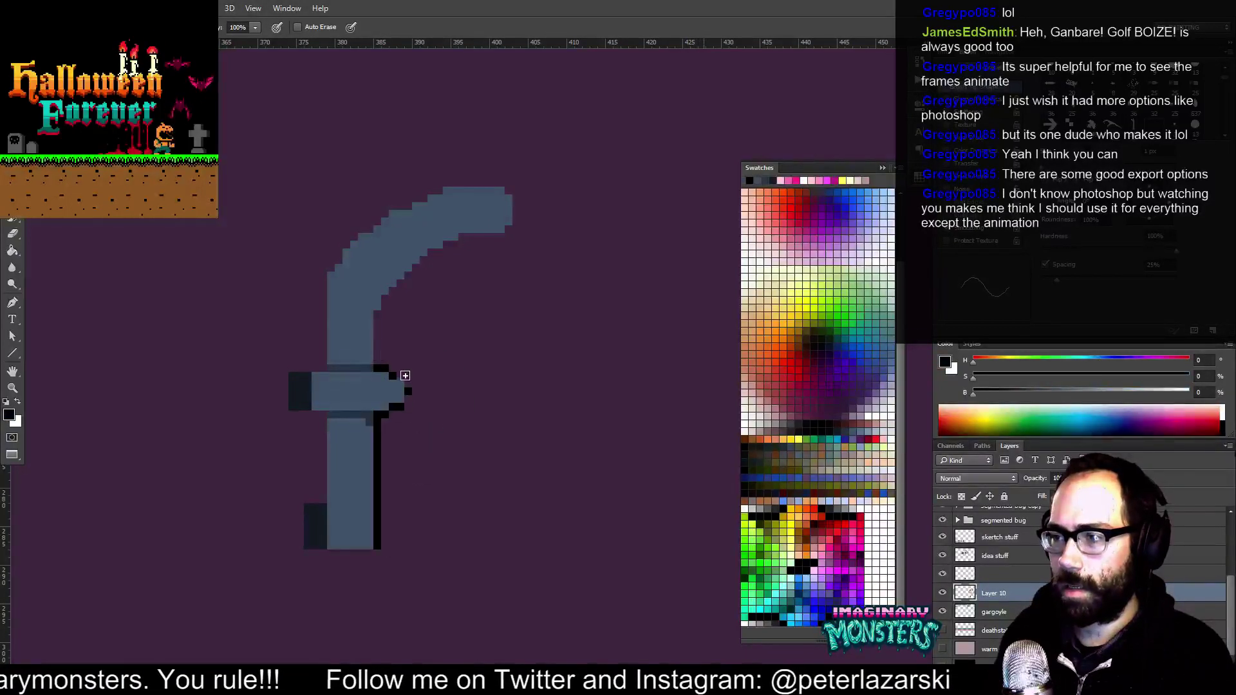
pyautogui.keyDown('alt'); pyautogui.click(403, 391); pyautogui.keyUp('alt')
pyautogui.click(410, 392)
pyautogui.keyDown('alt'); pyautogui.click(402, 375); pyautogui.keyUp('alt')
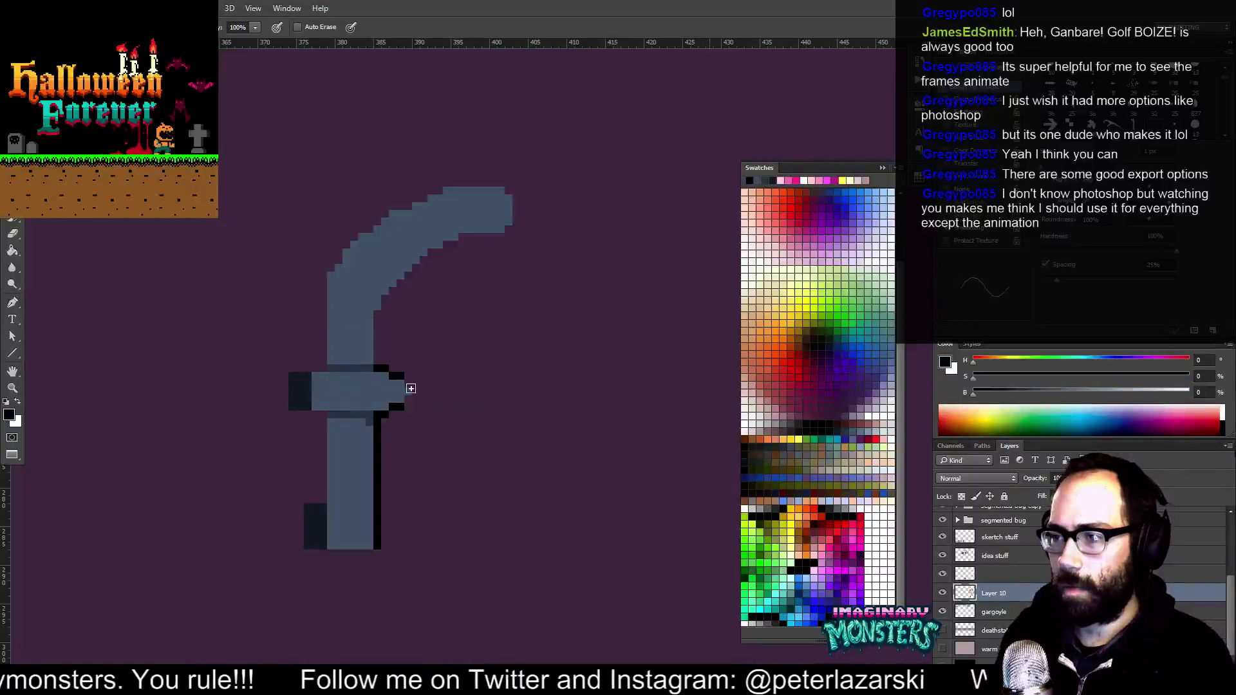
pyautogui.click(409, 399)
pyautogui.moveTo(405, 423); pyautogui.dragTo(418, 437)
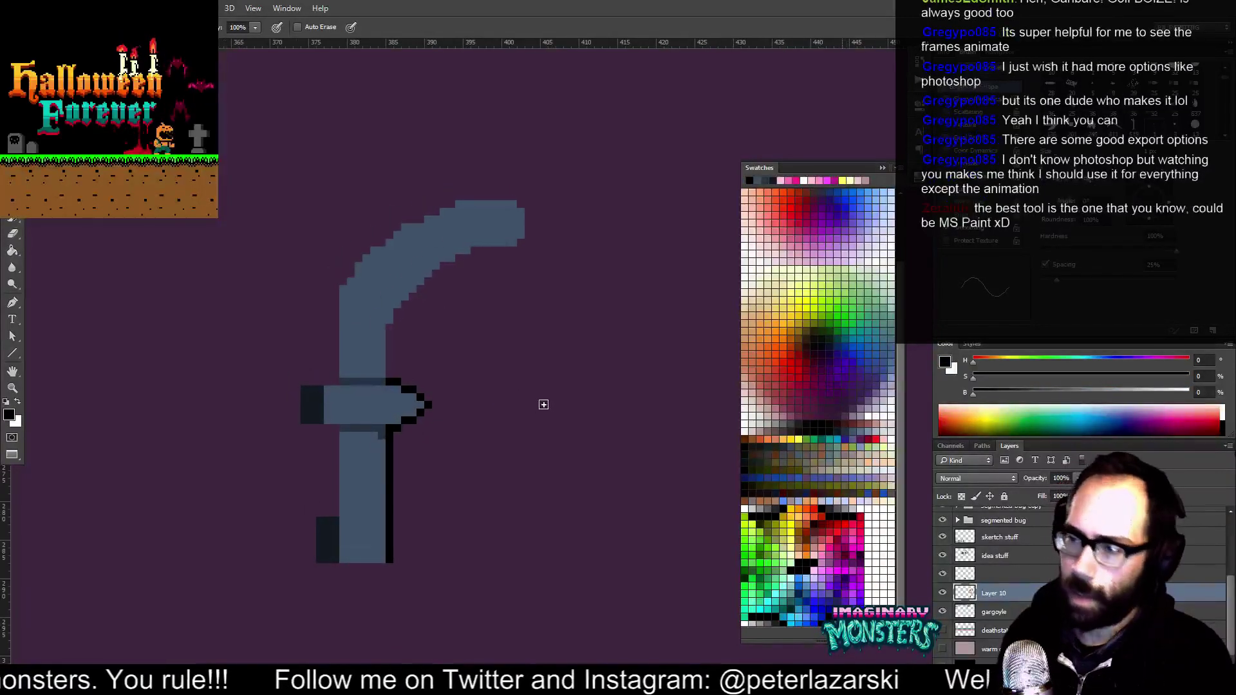
# Select the outlined pointed tip, shift it one pixel left toward the post, and deselect
pyautogui.moveTo(518, 450); pyautogui.dragTo(515, 464)
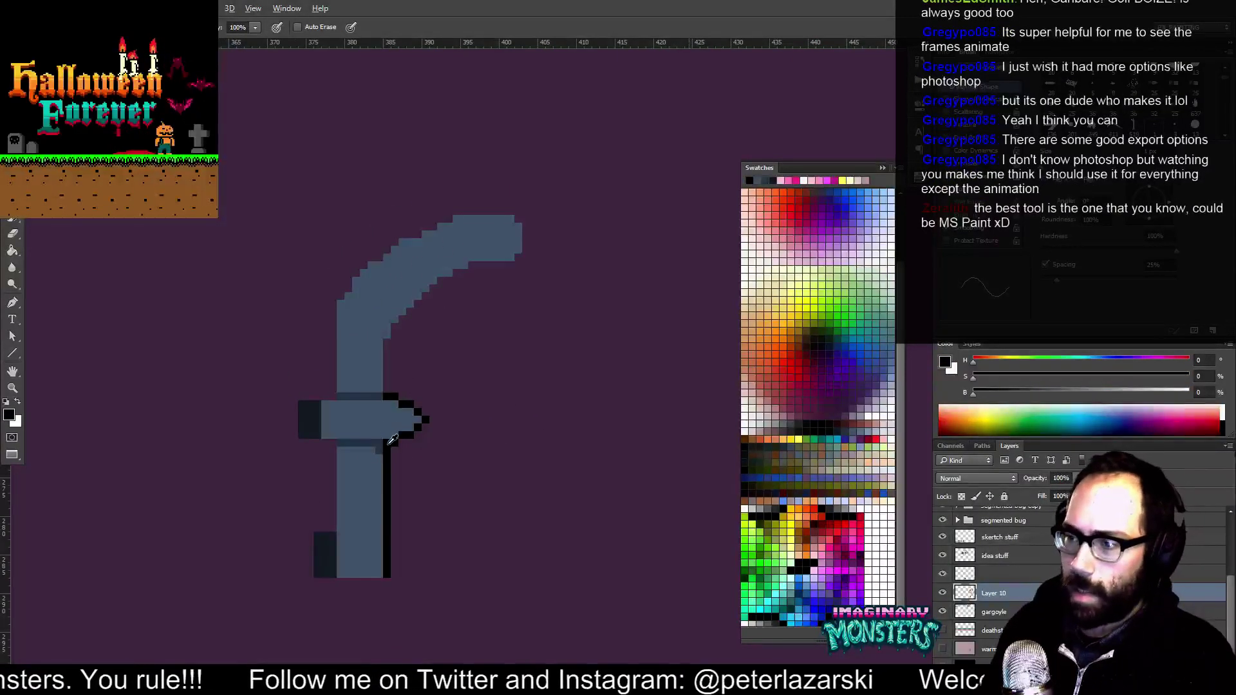
pyautogui.press('m')
pyautogui.moveTo(376, 392)
pyautogui.mouseDown()
pyautogui.moveTo(447, 454)
pyautogui.moveTo(414, 446)
pyautogui.mouseUp()
pyautogui.press('v')
pyautogui.hotkey('ctrl', 'd')
# Outline the left edge of the dark fitting at the base of the post with a one-pixel black line
pyautogui.press('b')
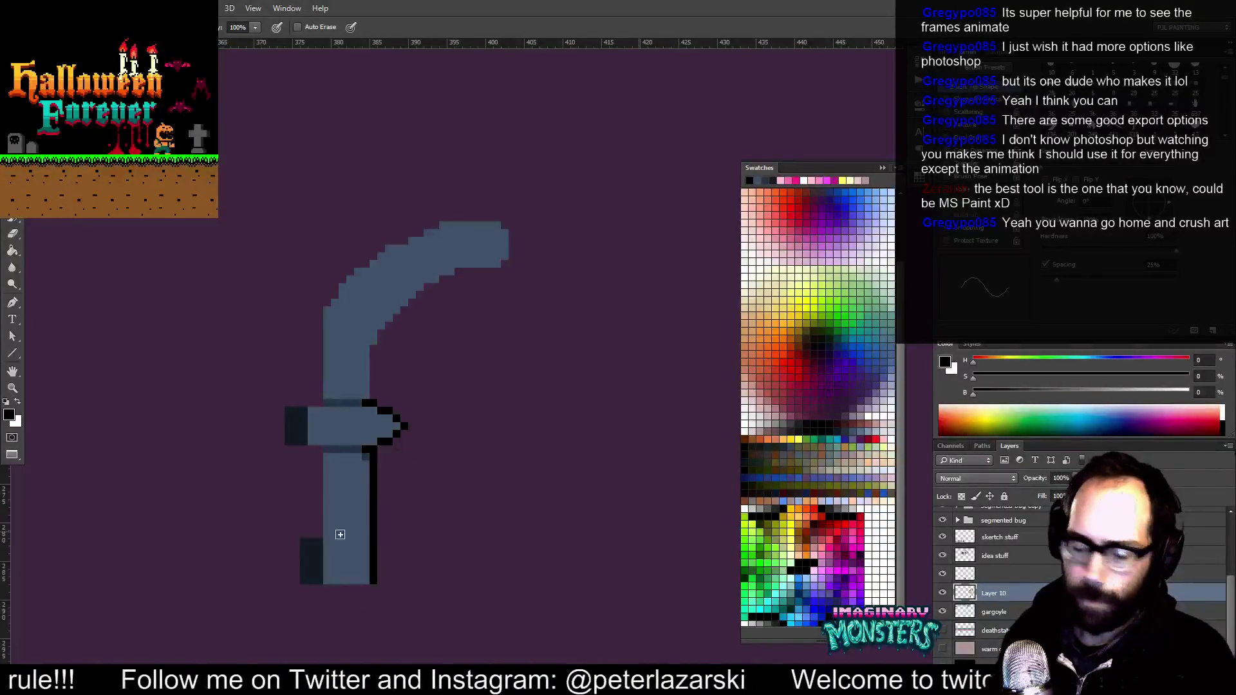
pyautogui.moveTo(296, 541); pyautogui.dragTo(300, 577)
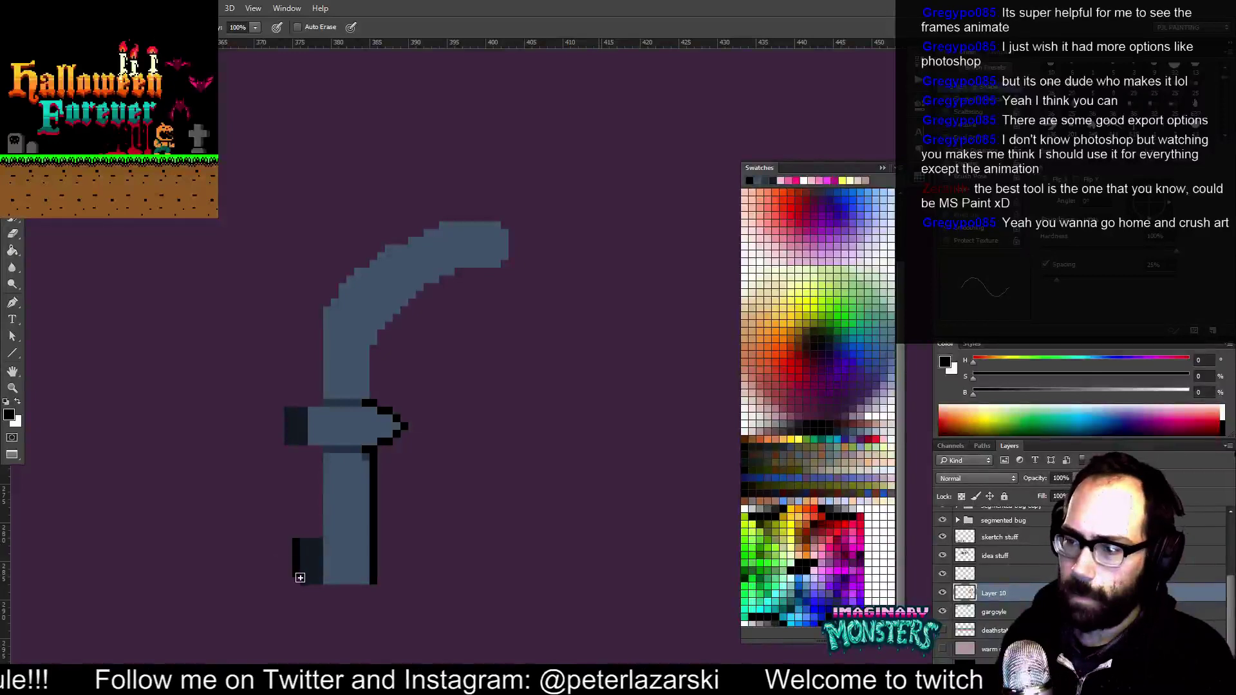
pyautogui.moveTo(378, 521); pyautogui.dragTo(380, 530)
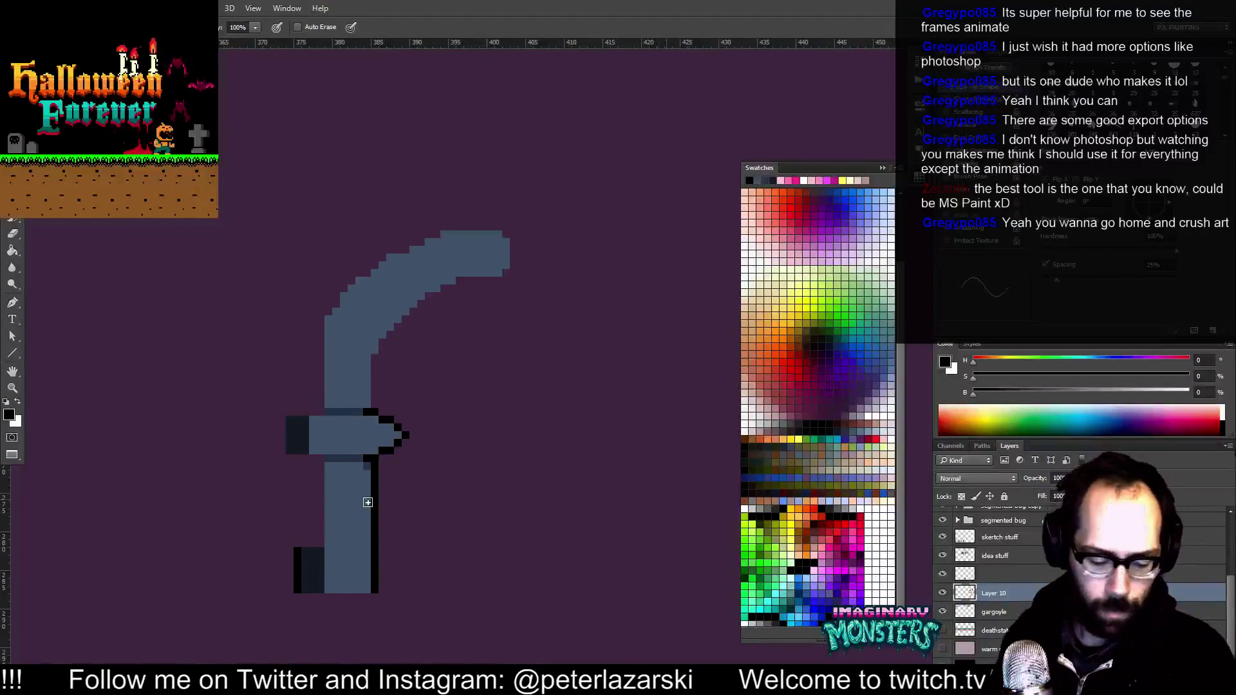
pyautogui.press('z')
pyautogui.moveTo(505, 342); pyautogui.dragTo(433, 409)
pyautogui.moveTo(468, 248); pyautogui.dragTo(453, 412)
pyautogui.moveTo(463, 245); pyautogui.dragTo(457, 421)
pyautogui.press('v')
pyautogui.click(298, 259)
pyautogui.moveTo(215, 257); pyautogui.dragTo(487, 284)
pyautogui.moveTo(248, 238); pyautogui.dragTo(360, 410)
pyautogui.moveTo(394, 488); pyautogui.dragTo(420, 462)
pyautogui.moveTo(420, 462); pyautogui.dragTo(543, 521)
pyautogui.moveTo(380, 410); pyautogui.dragTo(300, 318)
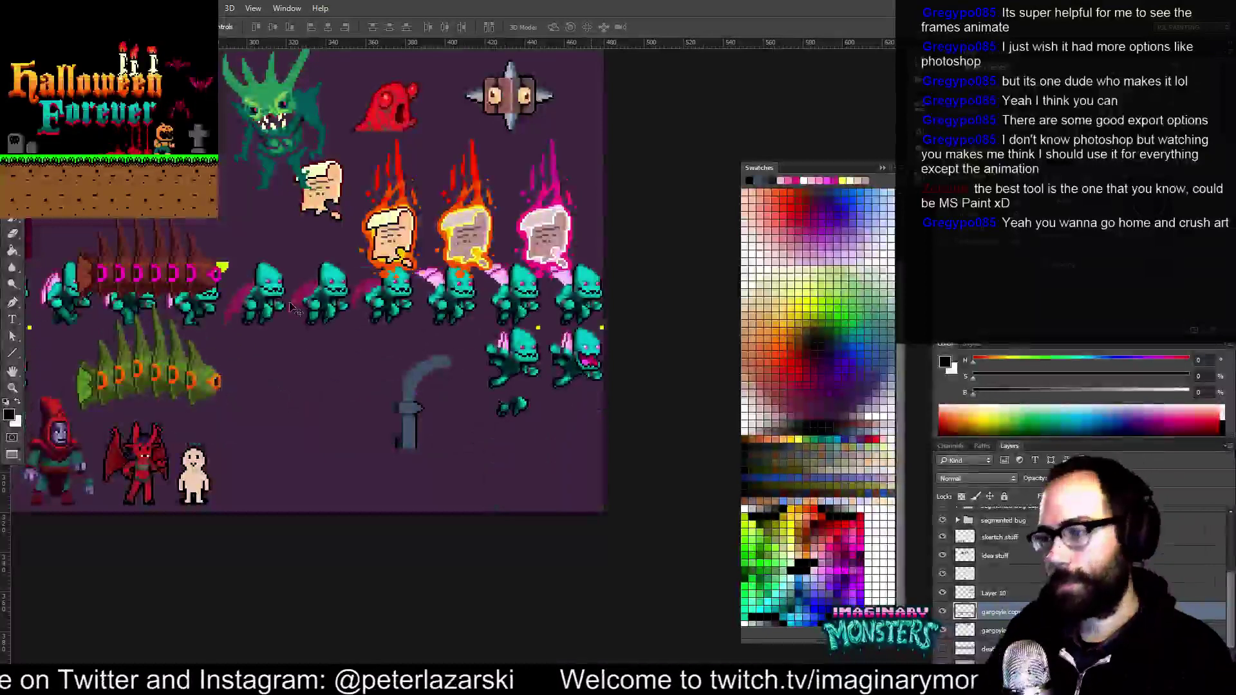
pyautogui.press('Delete')
# On Layer 10, erase pixels along the outer left edge of the post's curve to smooth its bend
pyautogui.press('z')
pyautogui.moveTo(422, 418); pyautogui.dragTo(445, 401)
pyautogui.press('b')
pyautogui.moveTo(407, 347); pyautogui.dragTo(389, 369)
pyautogui.moveTo(356, 318); pyautogui.dragTo(334, 329)
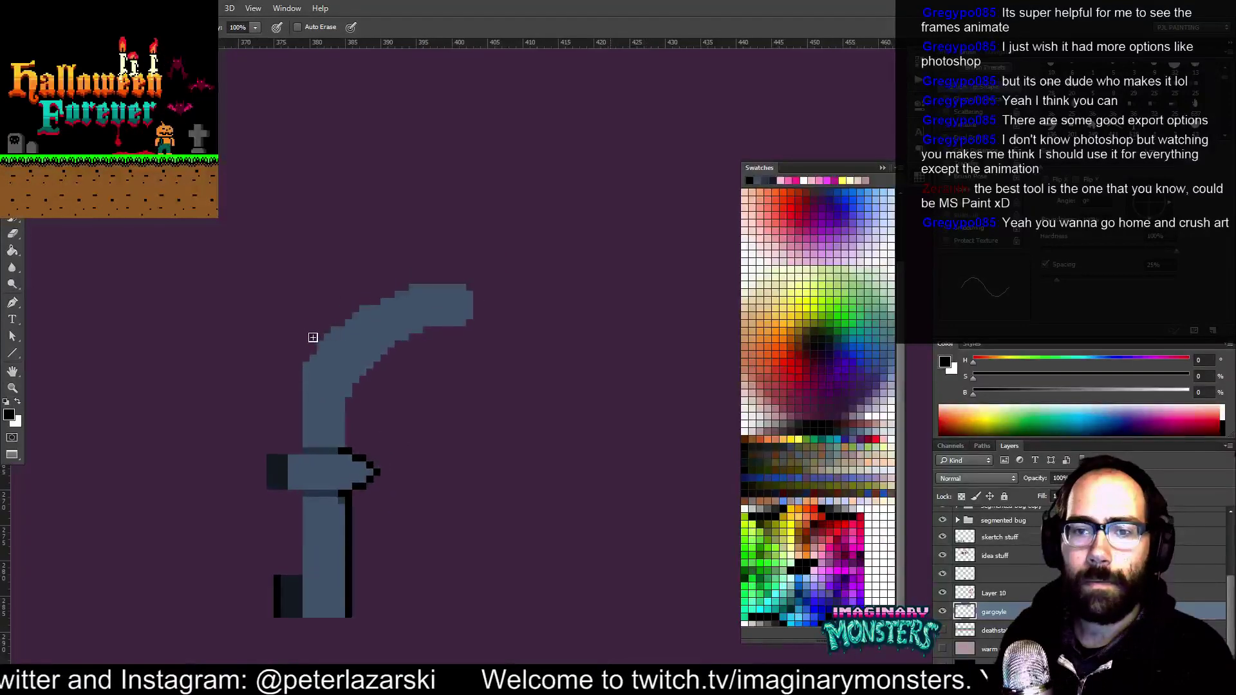
pyautogui.keyDown('ctrl'); pyautogui.click(331, 353); pyautogui.keyUp('ctrl')
pyautogui.press('e')
pyautogui.moveTo(307, 379)
pyautogui.mouseDown()
pyautogui.moveTo(352, 315)
pyautogui.moveTo(317, 362)
pyautogui.moveTo(396, 292)
pyautogui.mouseUp()
pyautogui.press('b')
pyautogui.moveTo(397, 359); pyautogui.dragTo(414, 368)
# Draw black outlines along the left edges of the lower post, the collar and the straight part of the upper post
pyautogui.keyDown('alt'); pyautogui.click(296, 577); pyautogui.keyUp('alt')
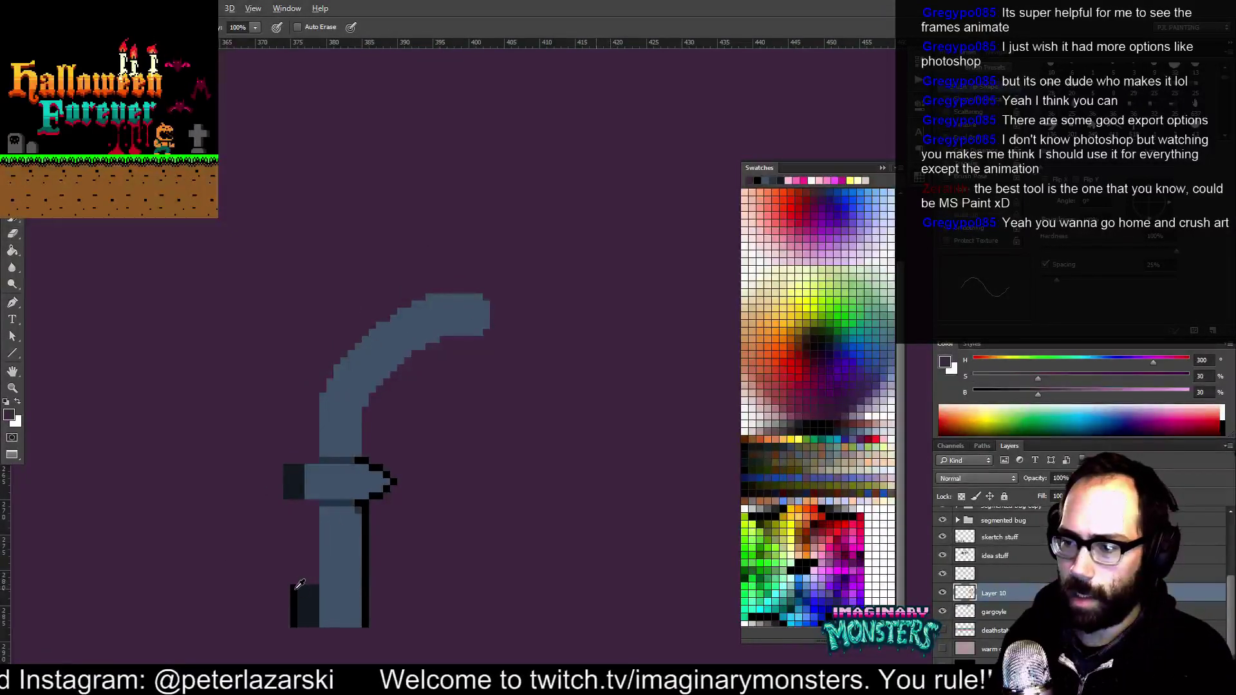
pyautogui.keyDown('alt'); pyautogui.click(296, 588); pyautogui.keyUp('alt')
pyautogui.moveTo(316, 579)
pyautogui.mouseDown()
pyautogui.moveTo(317, 515)
pyautogui.moveTo(281, 497)
pyautogui.moveTo(285, 473)
pyautogui.moveTo(318, 464)
pyautogui.mouseUp()
pyautogui.keyDown('shift'); pyautogui.click(321, 403); pyautogui.keyUp('shift')
# Paint a dark slate shading strip down the left side of the lower post, between the collar and the base fitting
pyautogui.keyDown('alt'); pyautogui.click(318, 587); pyautogui.keyUp('alt')
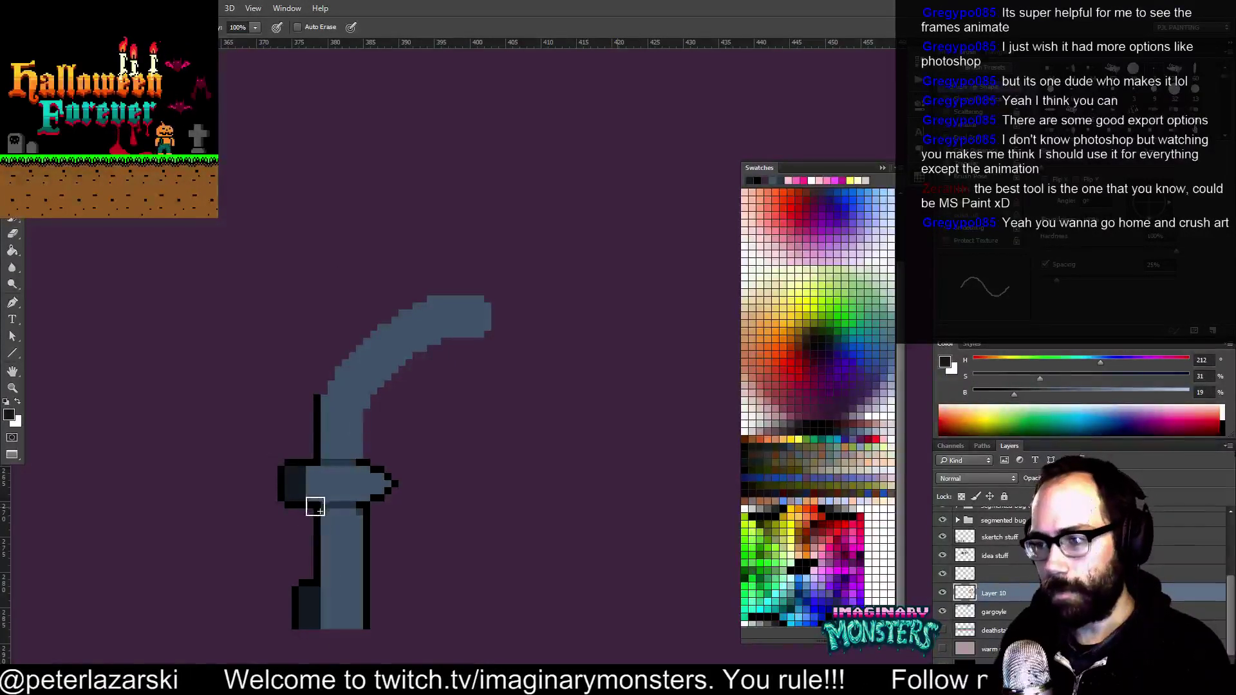
pyautogui.moveTo(316, 514); pyautogui.dragTo(324, 564)
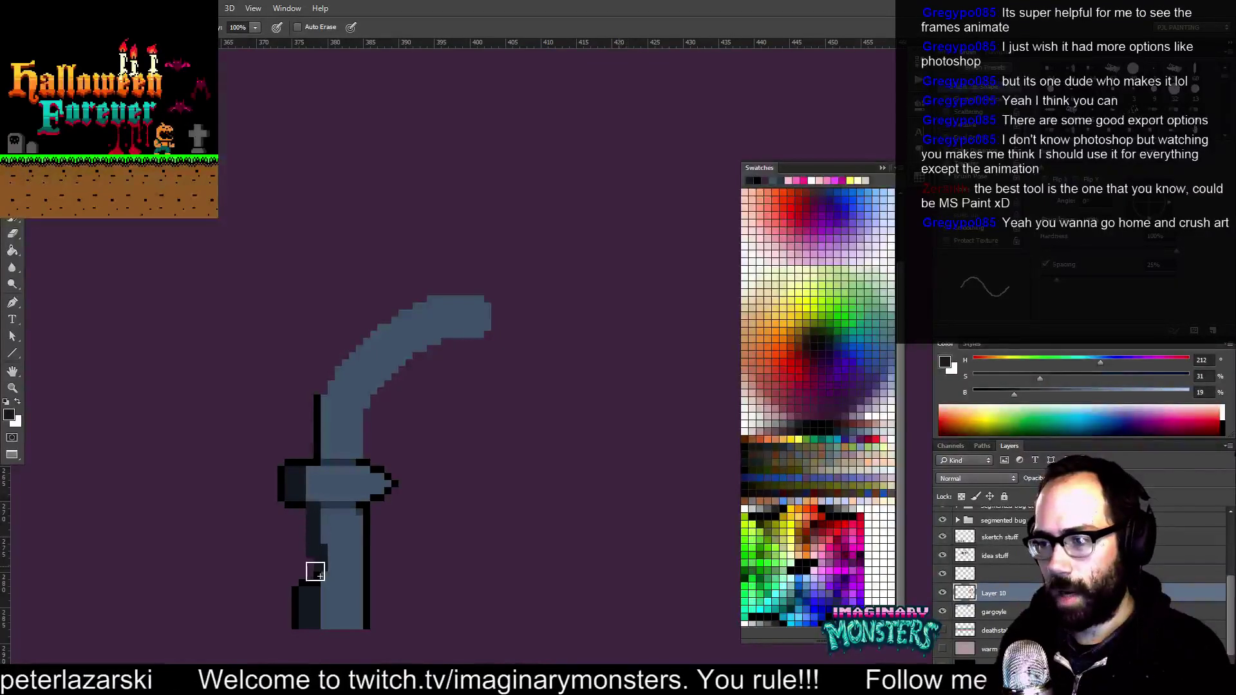
pyautogui.keyDown('alt'); pyautogui.click(315, 579); pyautogui.keyUp('alt')
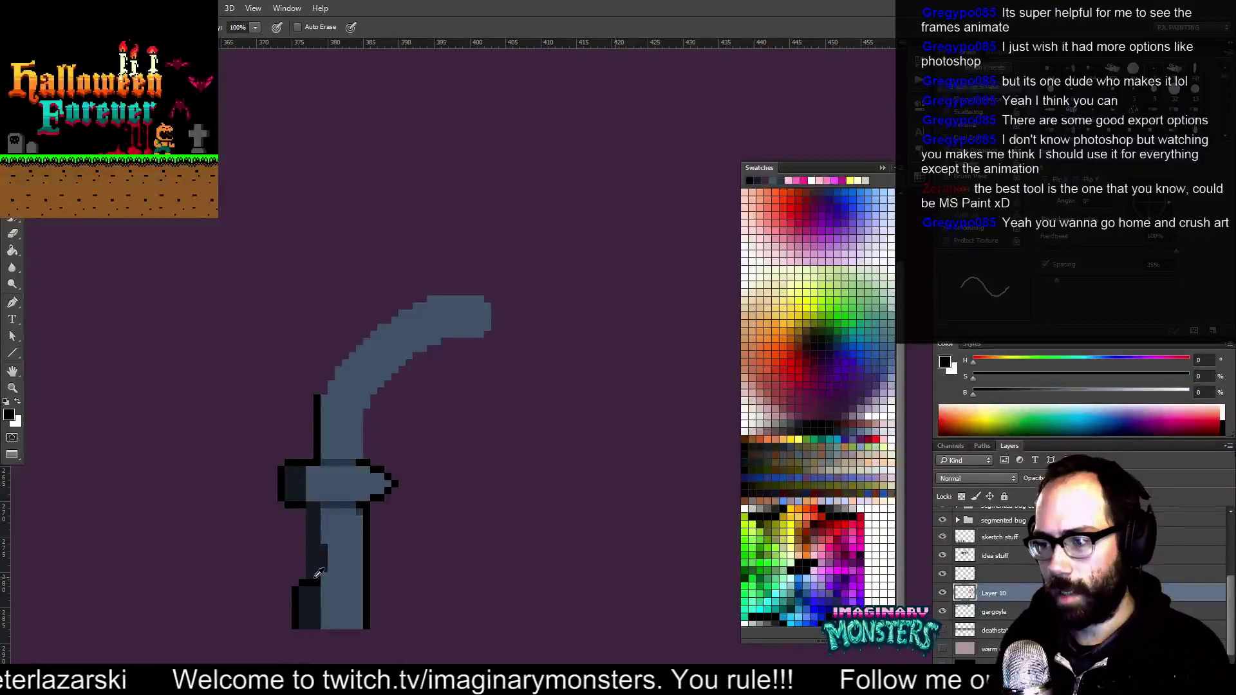
pyautogui.keyDown('alt'); pyautogui.click(320, 552); pyautogui.keyUp('alt')
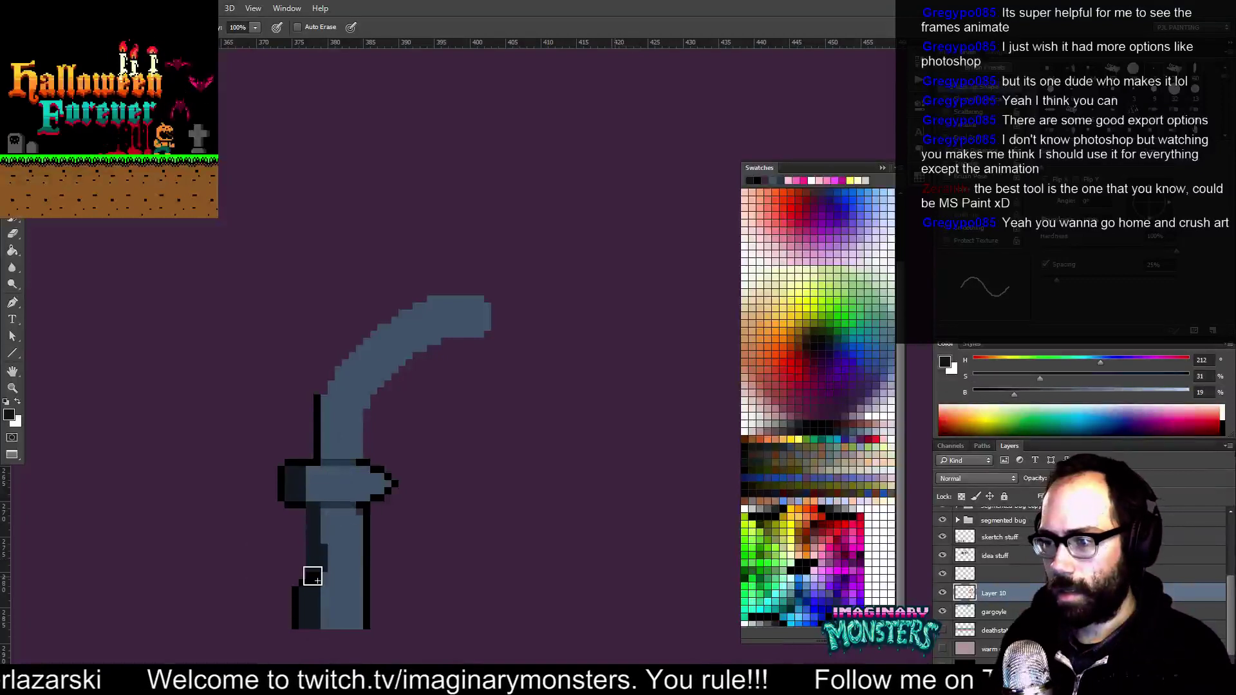
pyautogui.press('[')
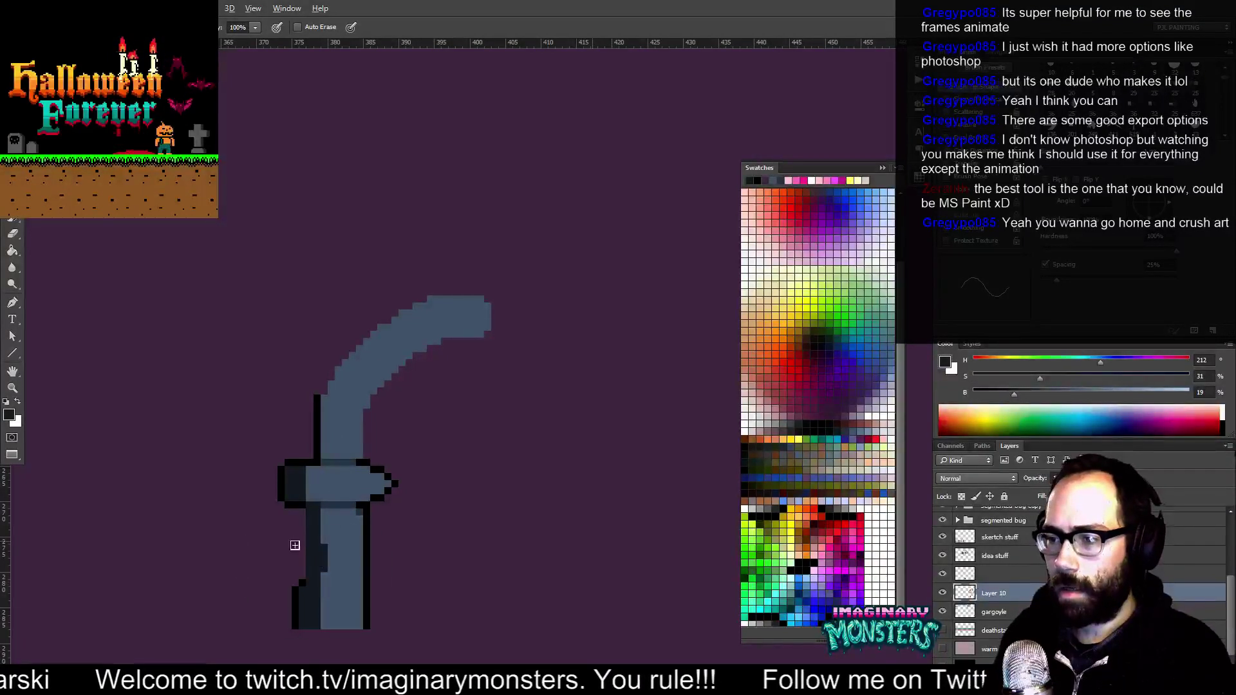
pyautogui.keyDown('alt'); pyautogui.click(318, 582); pyautogui.keyUp('alt')
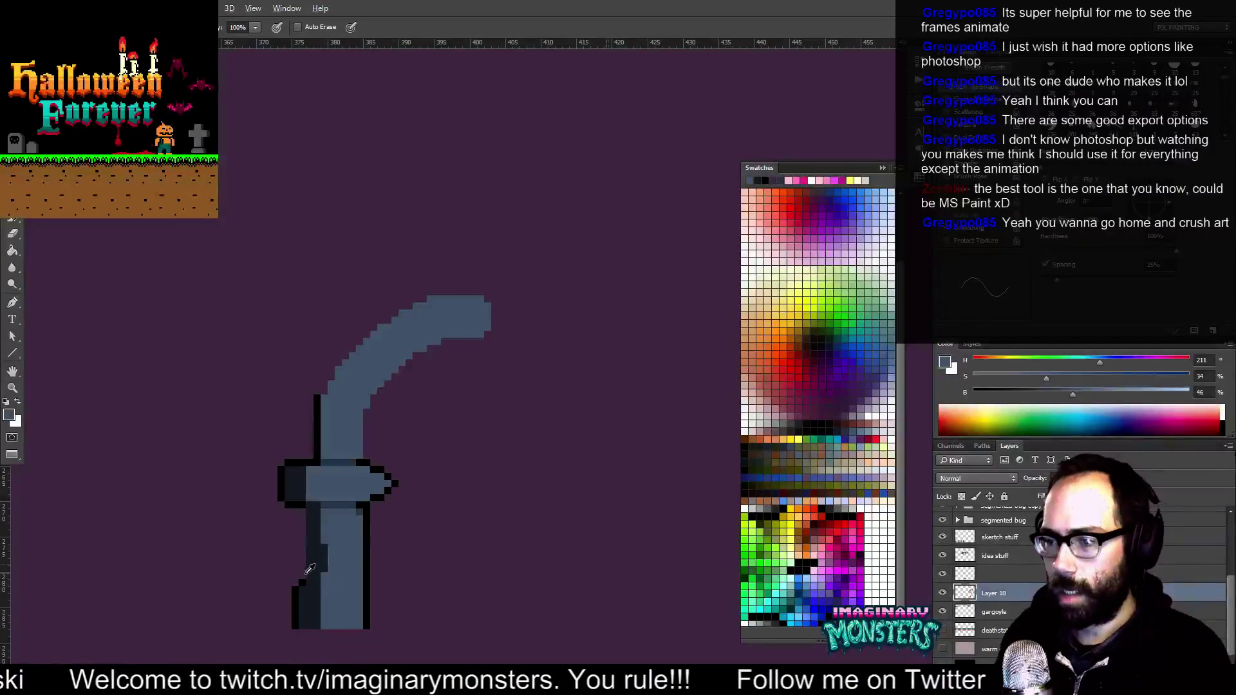
pyautogui.keyDown('alt'); pyautogui.click(318, 540); pyautogui.keyUp('alt')
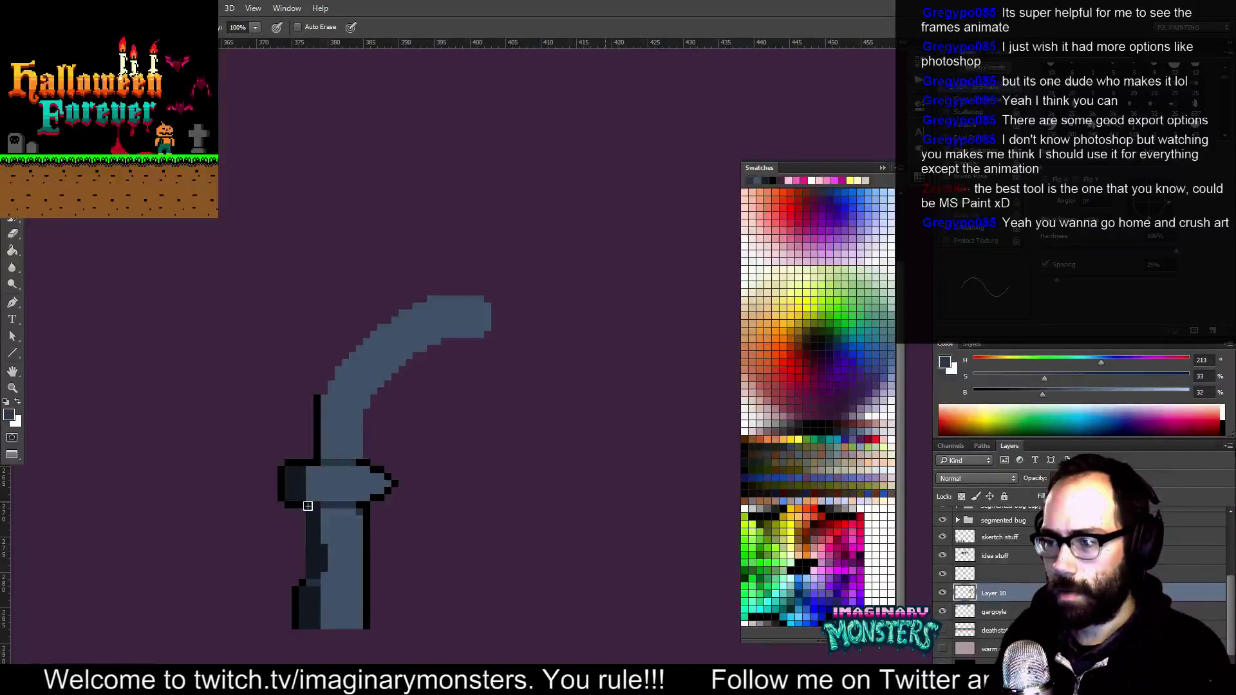
# Draw a black outline along the outer left edge of the lower post's dark shading strip
pyautogui.moveTo(346, 548); pyautogui.dragTo(353, 550)
pyautogui.keyDown('alt'); pyautogui.click(317, 567); pyautogui.keyUp('alt')
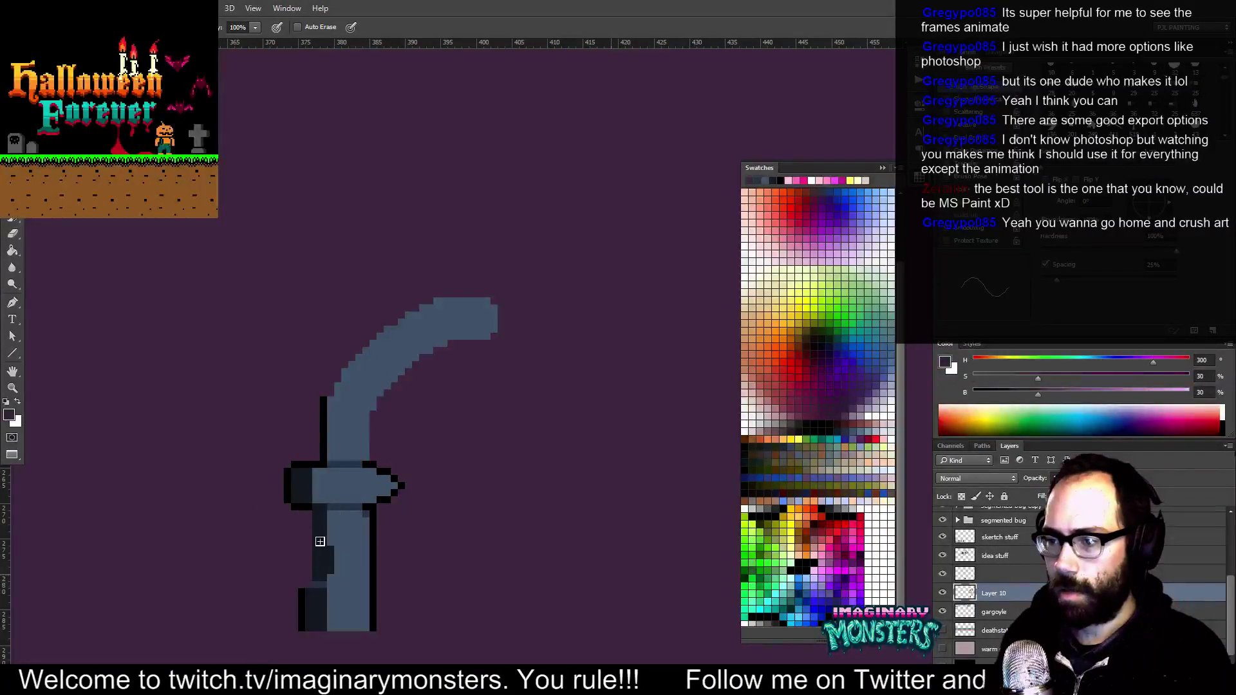
pyautogui.keyDown('alt'); pyautogui.click(309, 587); pyautogui.keyUp('alt')
pyautogui.moveTo(309, 580); pyautogui.dragTo(309, 521)
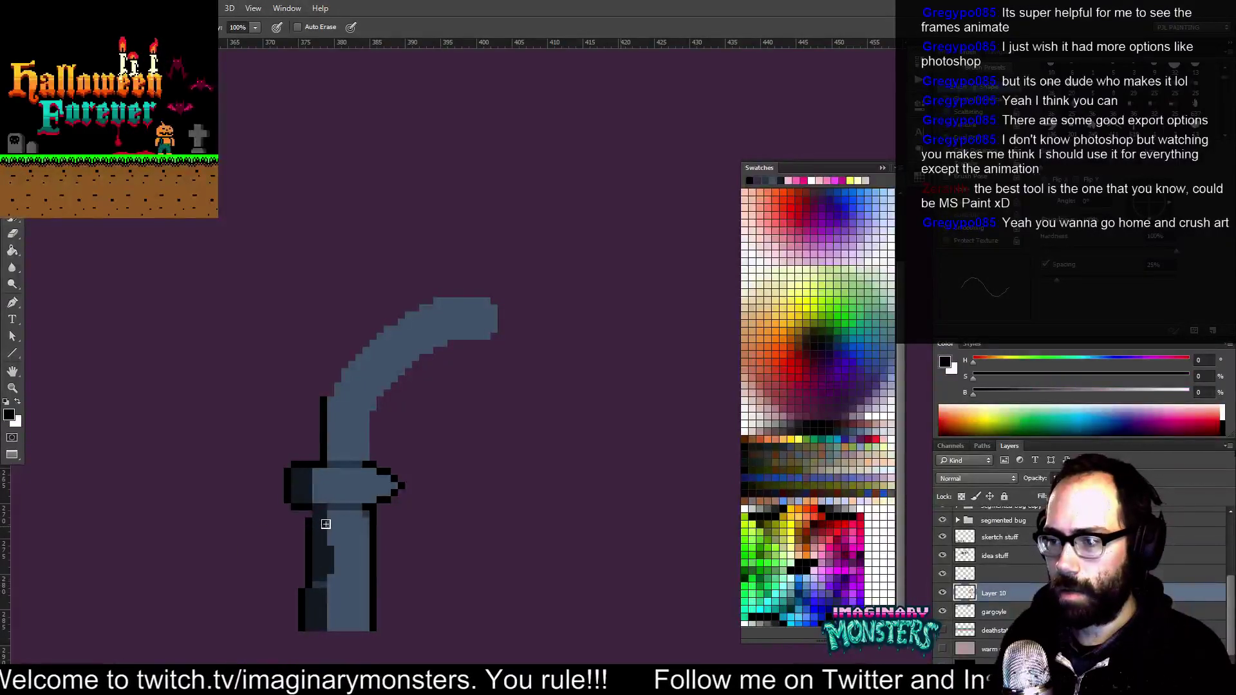
# Add a mid-slate edge across the top of the shaded base fitting and clean up the dark strip above it
pyautogui.click(944, 651)
pyautogui.click(942, 650)
pyautogui.scroll(2, 560, 492)
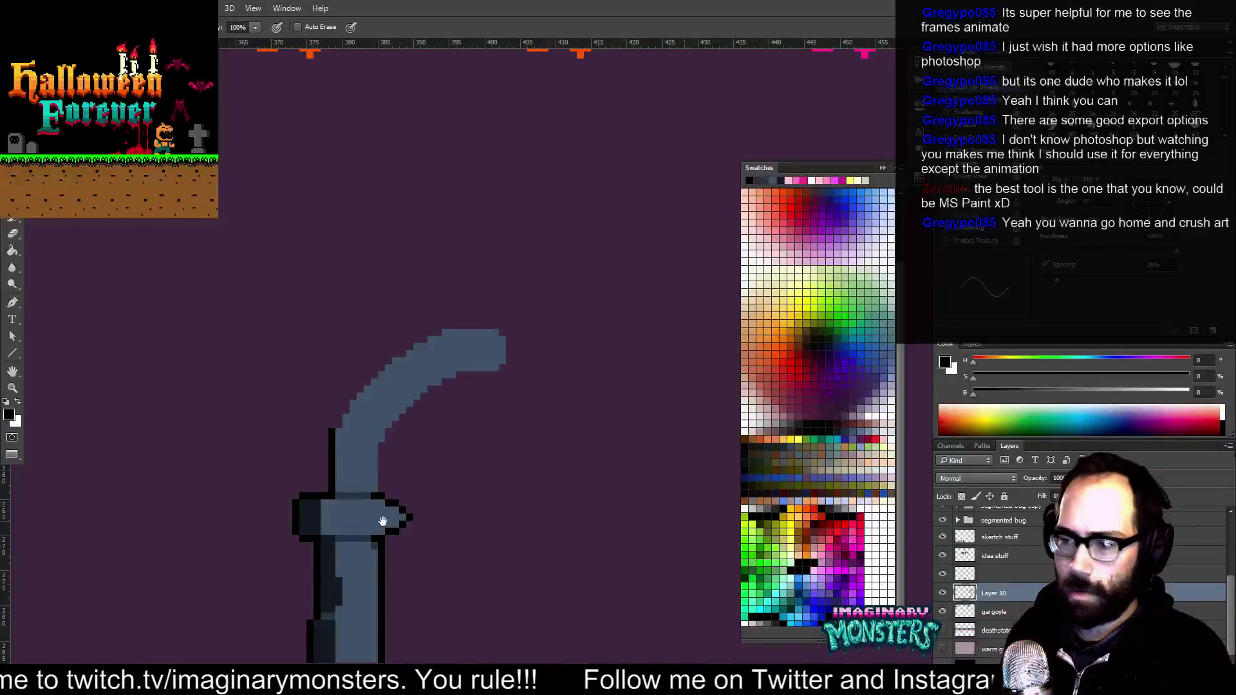
pyautogui.moveTo(383, 520); pyautogui.dragTo(373, 493)
pyautogui.keyDown('alt'); pyautogui.click(342, 578); pyautogui.keyUp('alt')
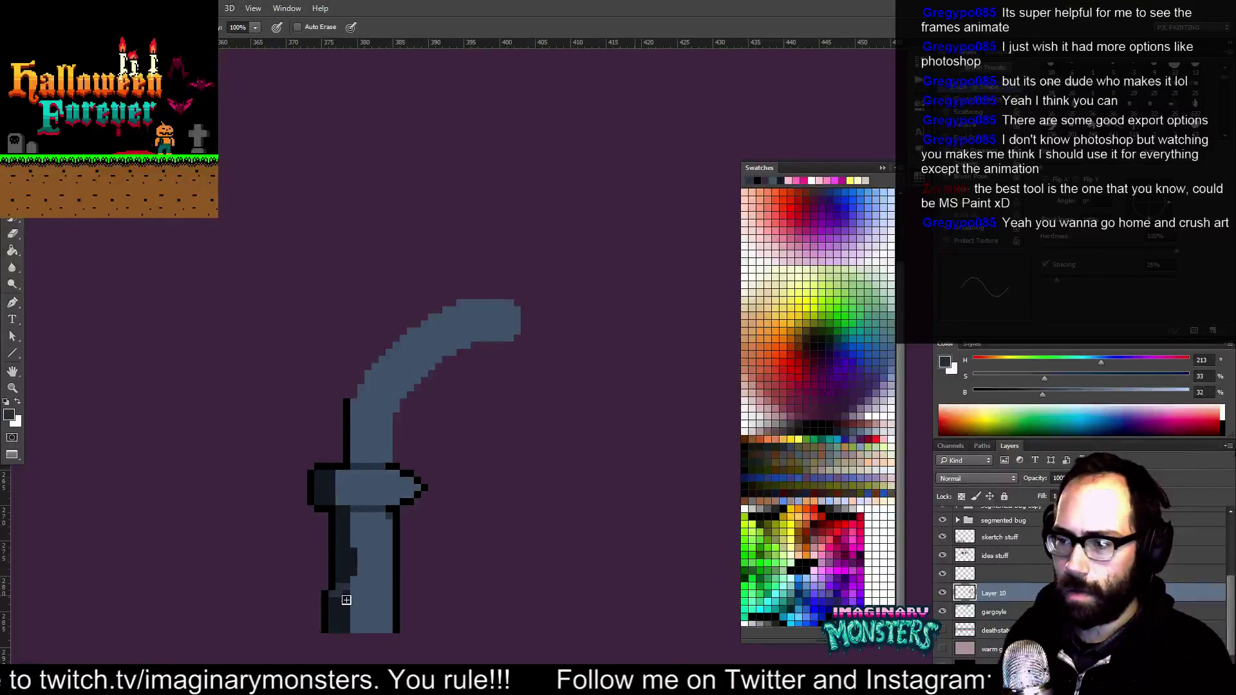
pyautogui.keyDown('alt'); pyautogui.click(342, 577); pyautogui.keyUp('alt')
pyautogui.moveTo(347, 588); pyautogui.dragTo(341, 588)
pyautogui.moveTo(380, 485); pyautogui.dragTo(375, 491)
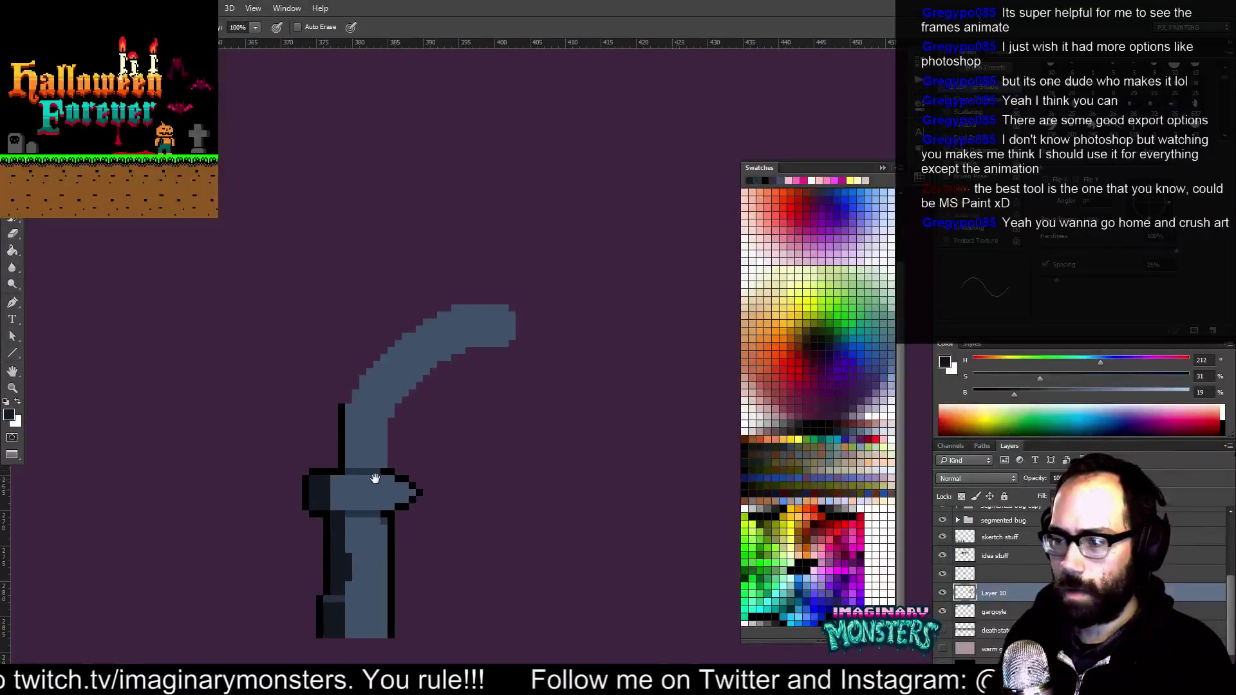
# Paint light blue-grey highlights along the top edges of the base fitting, collar and tip, using mid-slate on the collar's shaded part
pyautogui.click(862, 431)
pyautogui.moveTo(346, 600); pyautogui.dragTo(387, 608)
pyautogui.moveTo(332, 480); pyautogui.dragTo(408, 484)
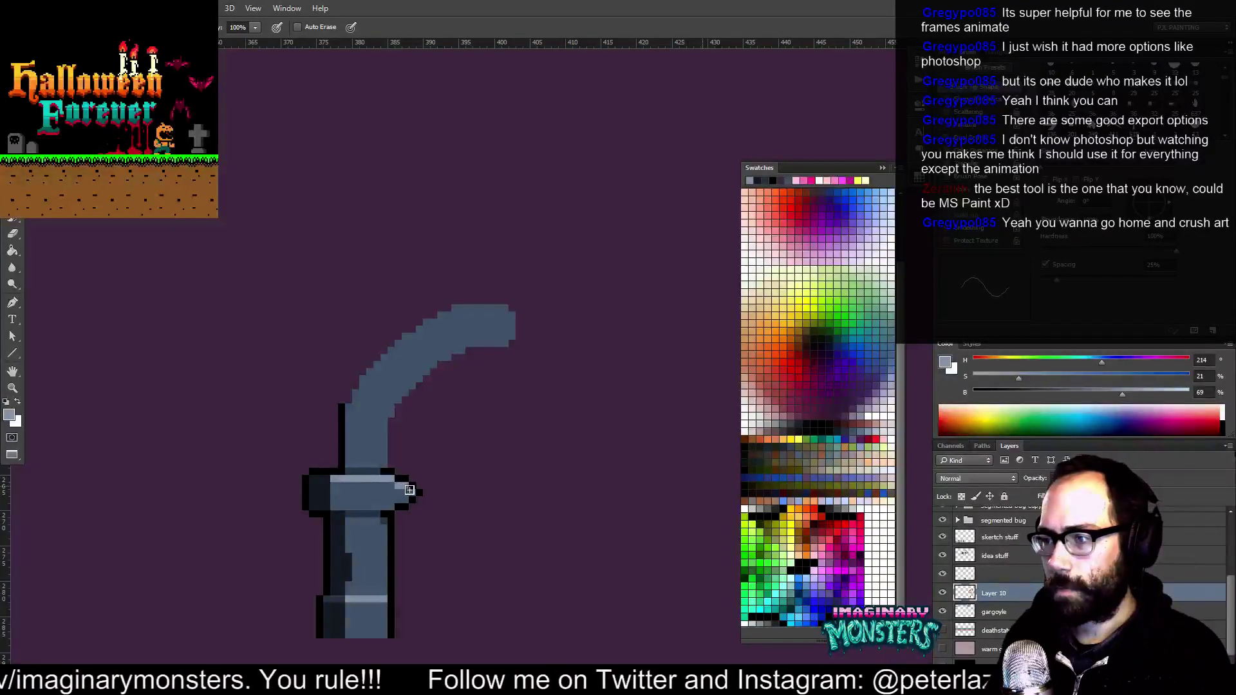
pyautogui.keyDown('alt'); pyautogui.click(337, 598); pyautogui.keyUp('alt')
pyautogui.moveTo(321, 480); pyautogui.dragTo(312, 480)
# Copy a block of the lower post's left outline and shading to just above the collar, then deselect
pyautogui.moveTo(395, 453)
pyautogui.mouseDown()
pyautogui.moveTo(379, 463)
pyautogui.moveTo(404, 449)
pyautogui.mouseUp()
pyautogui.press('m')
pyautogui.moveTo(323, 532); pyautogui.dragTo(359, 561)
pyautogui.press('v')
pyautogui.hotkey('alt', 'shift', 'Up')
pyautogui.press('Up')
pyautogui.hotkey('ctrl', 'd')
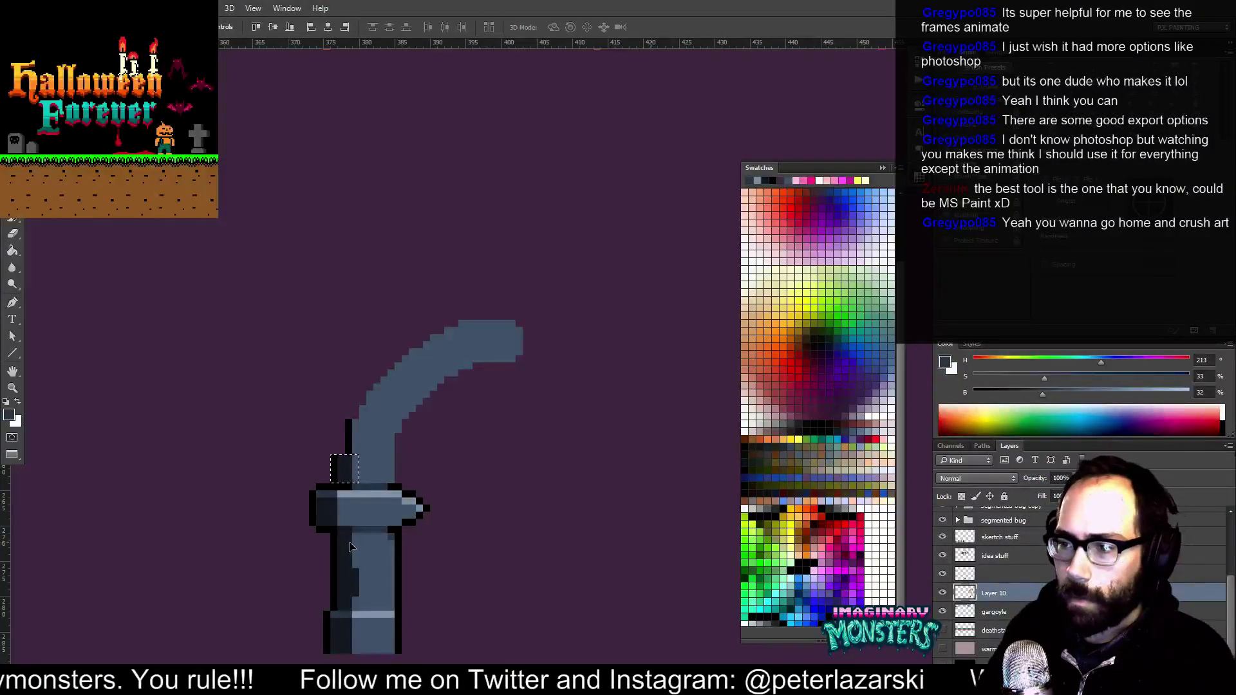
# Select a thin slice of the upper post's outline and shading, duplicate it stepwise up the outer curve to its flat top, and deselect
pyautogui.press('b')
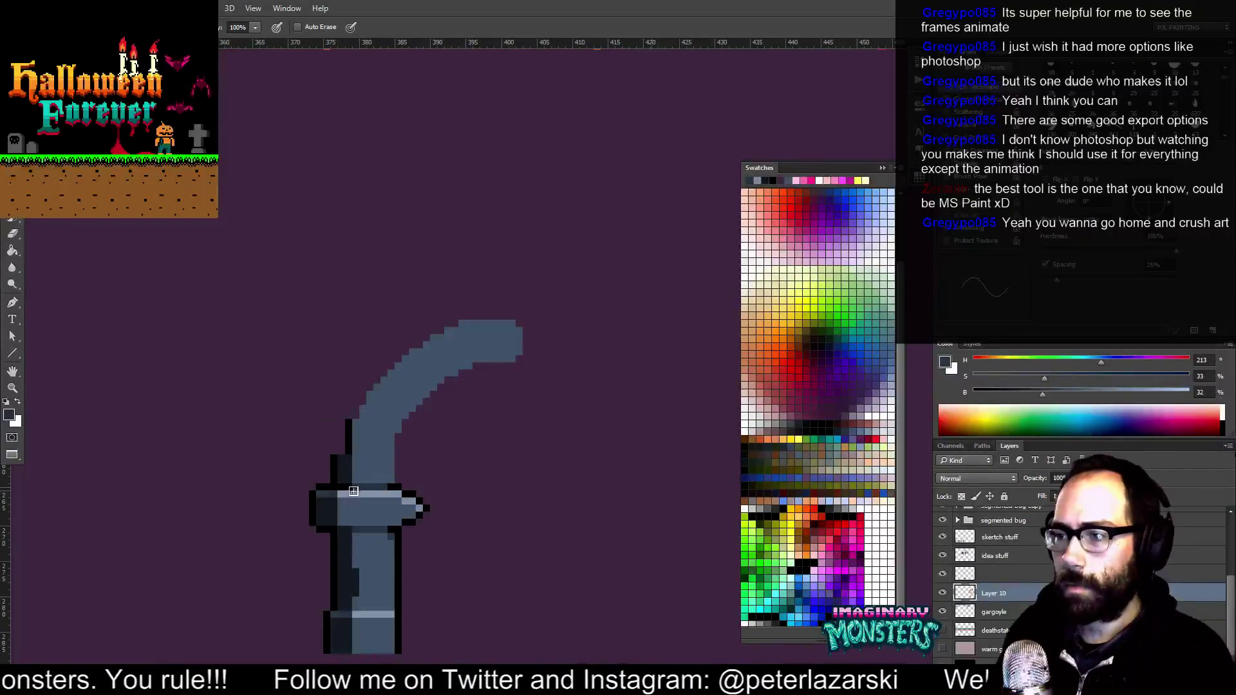
pyautogui.moveTo(388, 507); pyautogui.dragTo(369, 478)
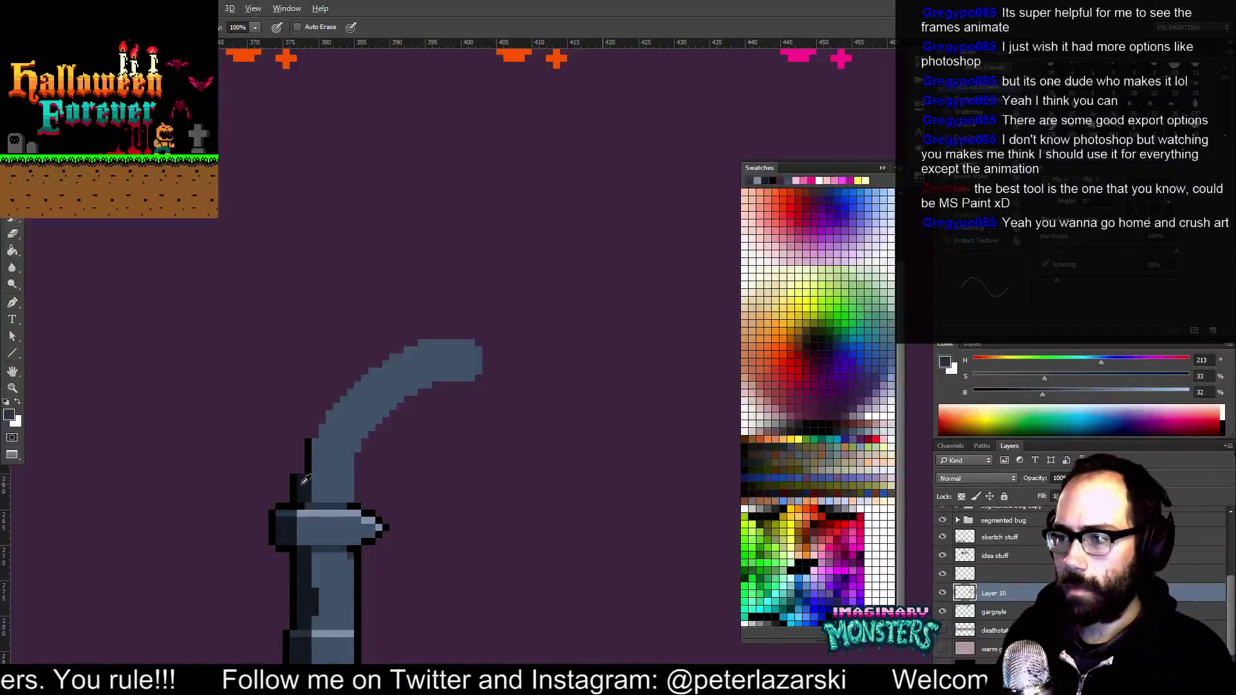
pyautogui.press('m')
pyautogui.moveTo(284, 474); pyautogui.dragTo(318, 481)
pyautogui.press('v')
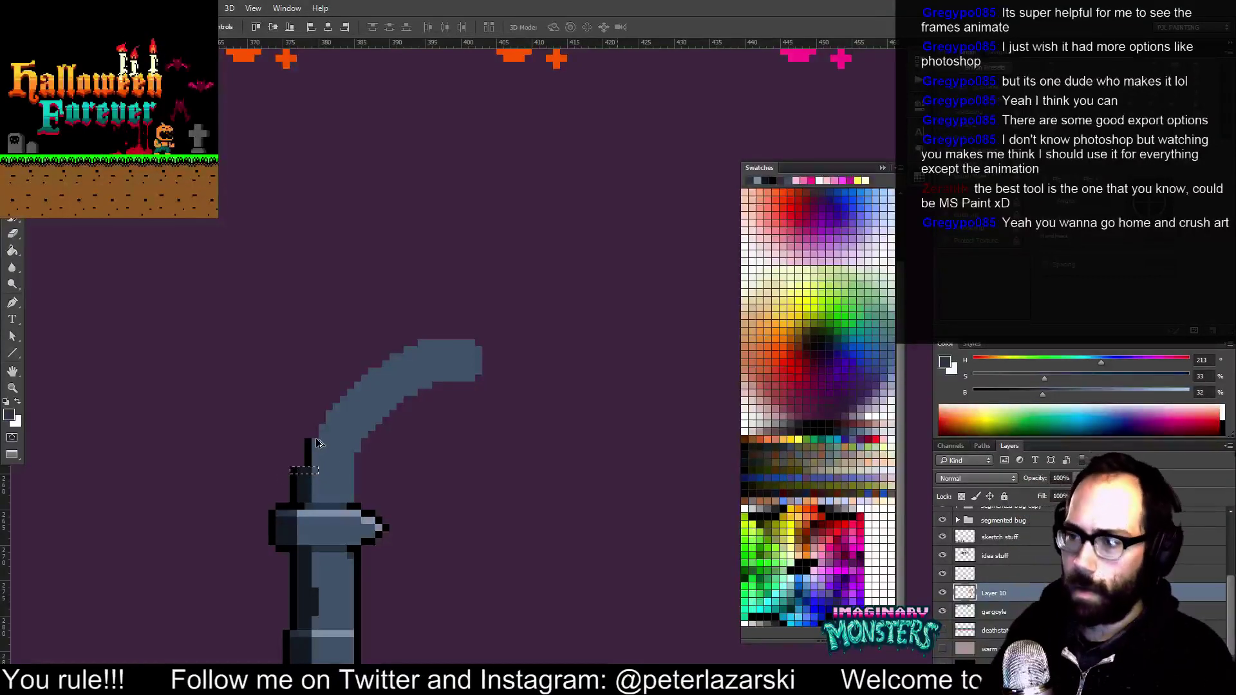
pyautogui.hotkey('alt', 'Up')
pyautogui.press('Right')
pyautogui.hotkey('alt', 'Up')
pyautogui.hotkey('alt', 'Up')
pyautogui.press('Up')
pyautogui.press('Right')
pyautogui.press('Up')
pyautogui.hotkey('alt', 'Up')
pyautogui.press('Right')
pyautogui.hotkey('alt', 'Up')
pyautogui.hotkey('alt', 'Up')
pyautogui.press('Right')
pyautogui.hotkey('alt', 'Up')
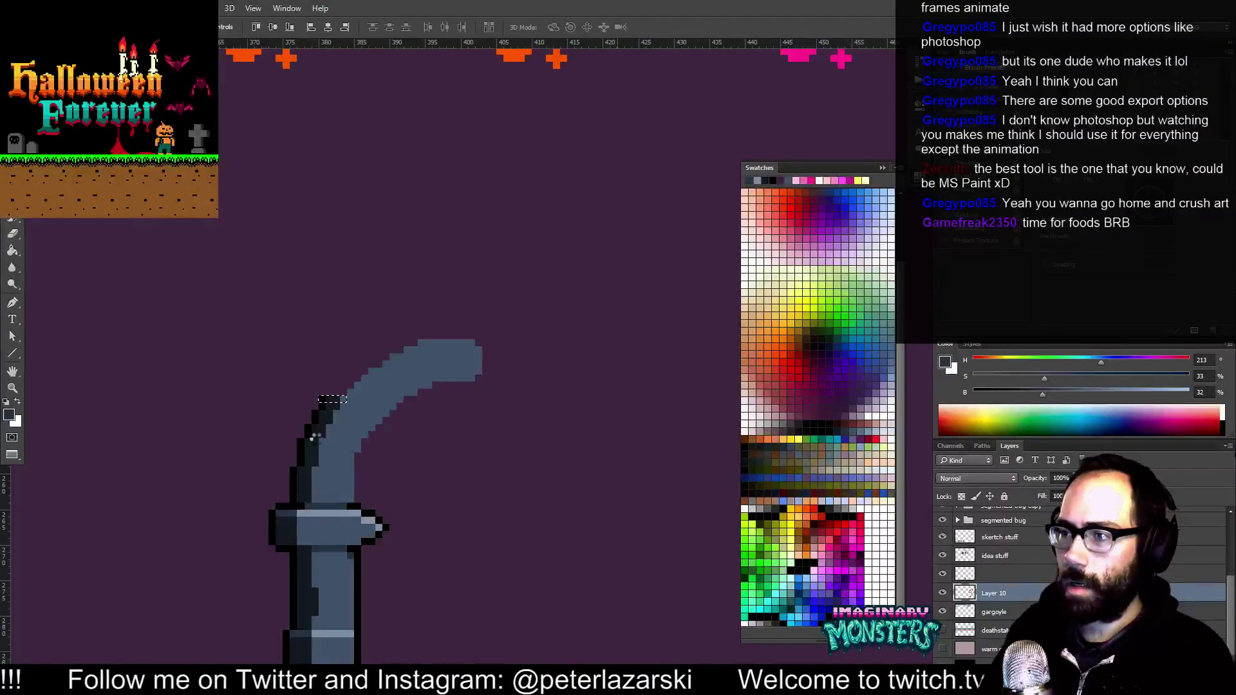
pyautogui.hotkey('alt', 'Right')
pyautogui.hotkey('alt', 'Up')
pyautogui.hotkey('alt', 'Right')
pyautogui.hotkey('alt', 'Up')
pyautogui.hotkey('alt', 'Right')
pyautogui.hotkey('alt', 'Up')
pyautogui.hotkey('alt', 'Right')
pyautogui.hotkey('alt', 'Up')
pyautogui.hotkey('alt', 'Right')
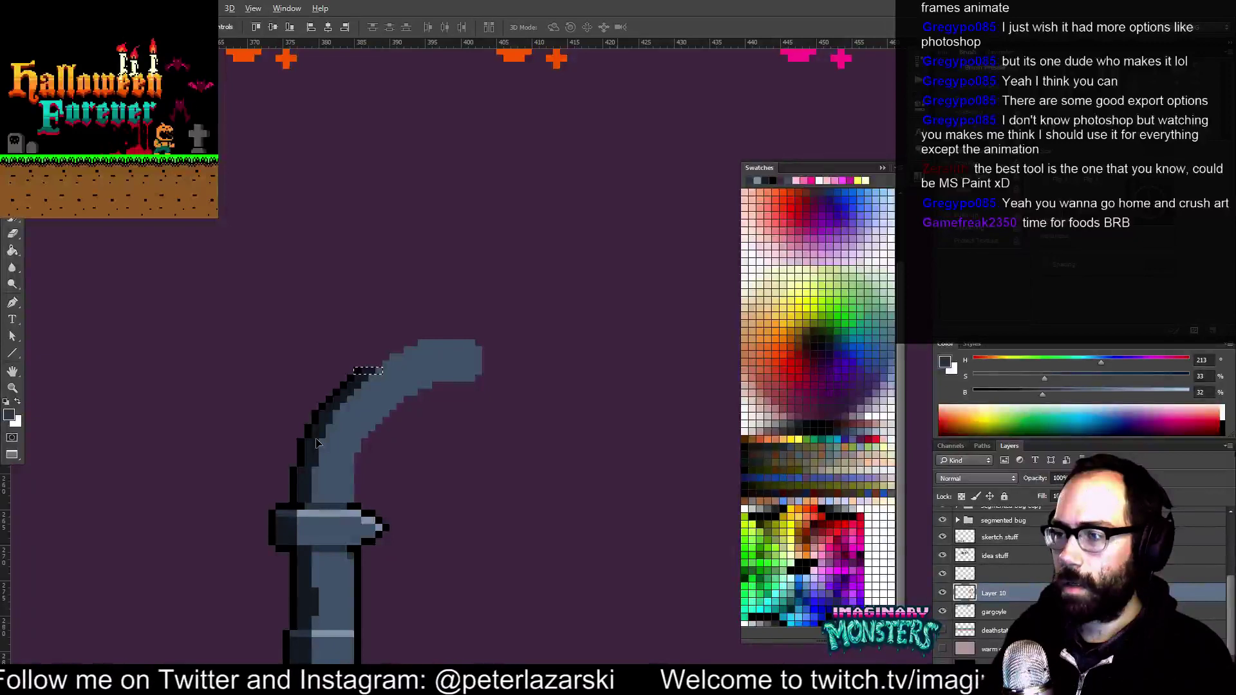
pyautogui.hotkey('alt', 'Right')
pyautogui.hotkey('alt', 'Up')
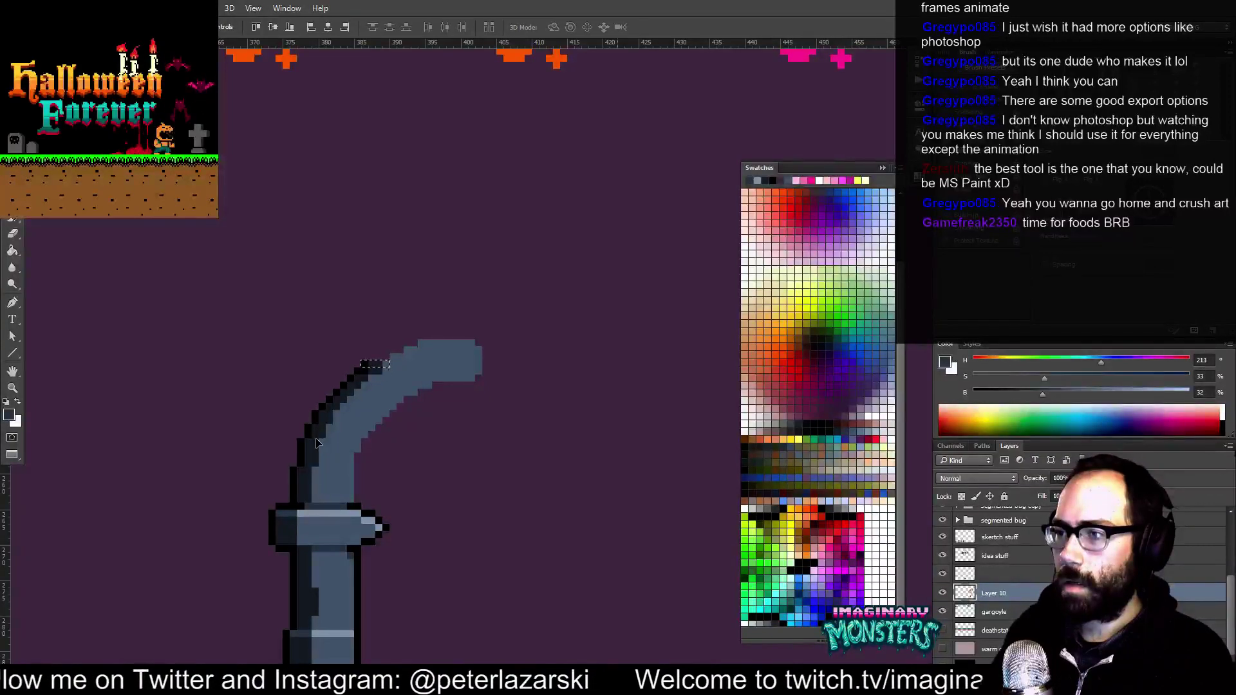
pyautogui.hotkey('alt', 'Right')
pyautogui.hotkey('alt', 'Right')
pyautogui.hotkey('alt', 'Up')
pyautogui.hotkey('alt', 'Up')
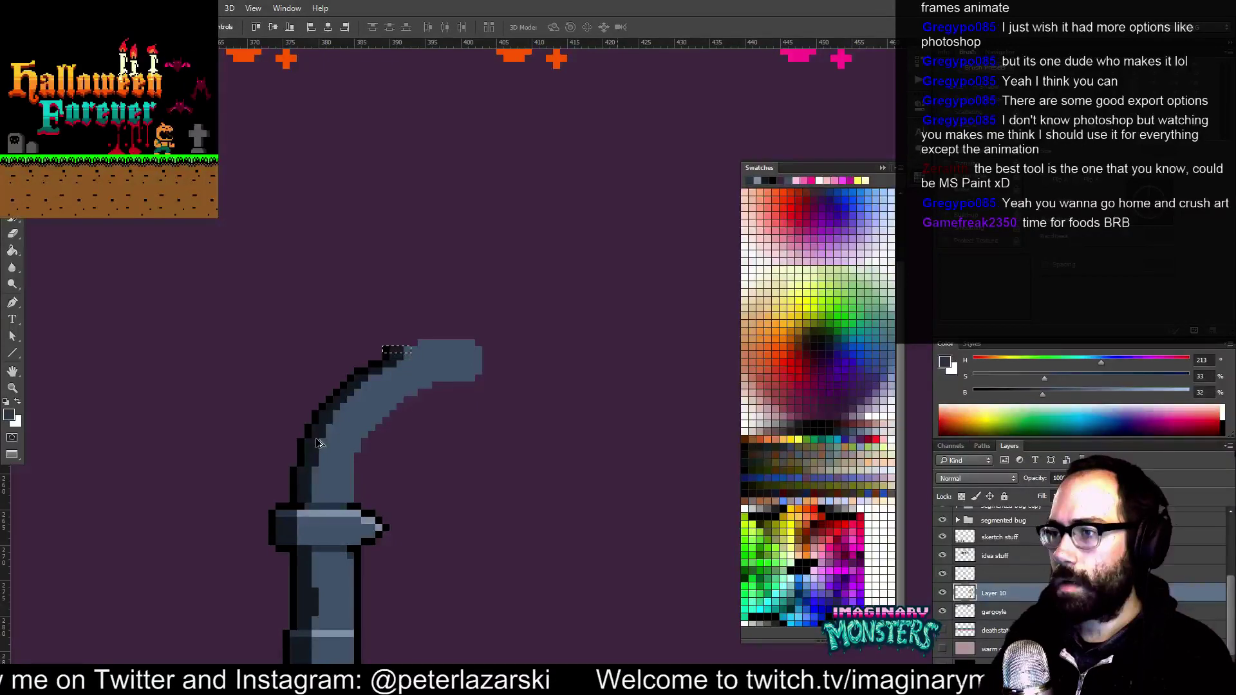
pyautogui.hotkey('alt', 'Up')
pyautogui.press('Right')
pyautogui.press('Right')
pyautogui.hotkey('ctrl', 'd')
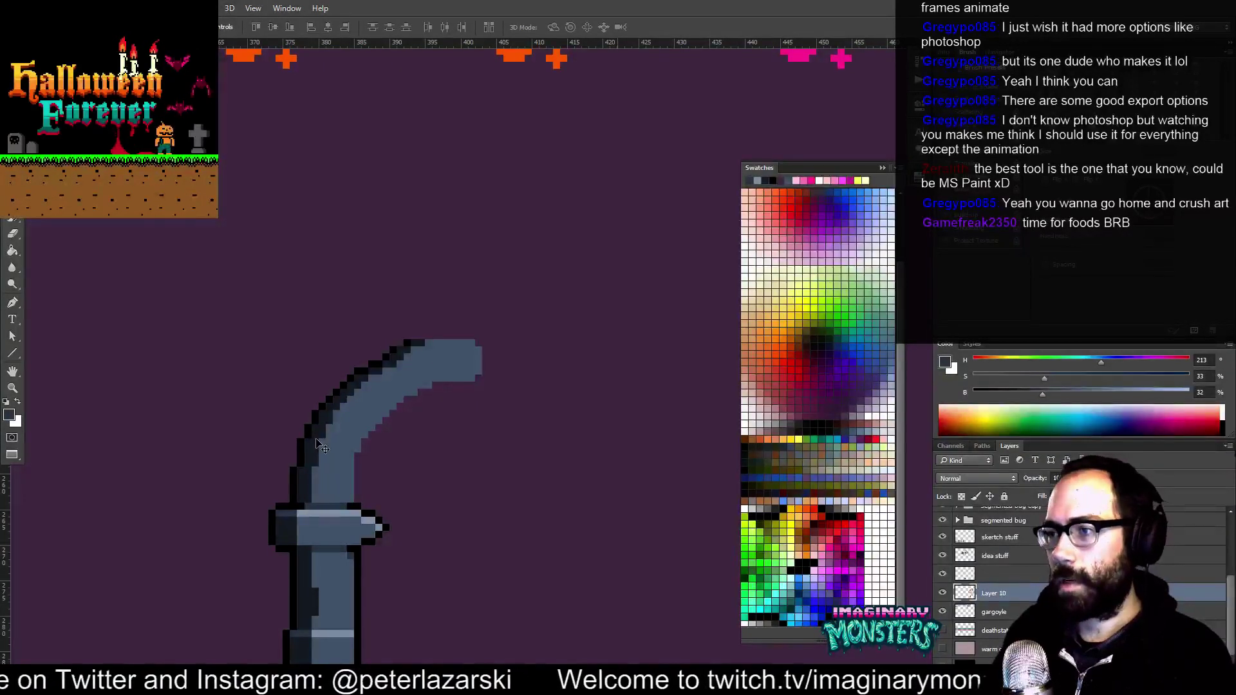
# Touch up the dark shading and black outline pixels along the upper outer part of the curve with sampled colors
pyautogui.moveTo(400, 318); pyautogui.dragTo(415, 342)
pyautogui.press('b')
pyautogui.moveTo(404, 391); pyautogui.dragTo(391, 389)
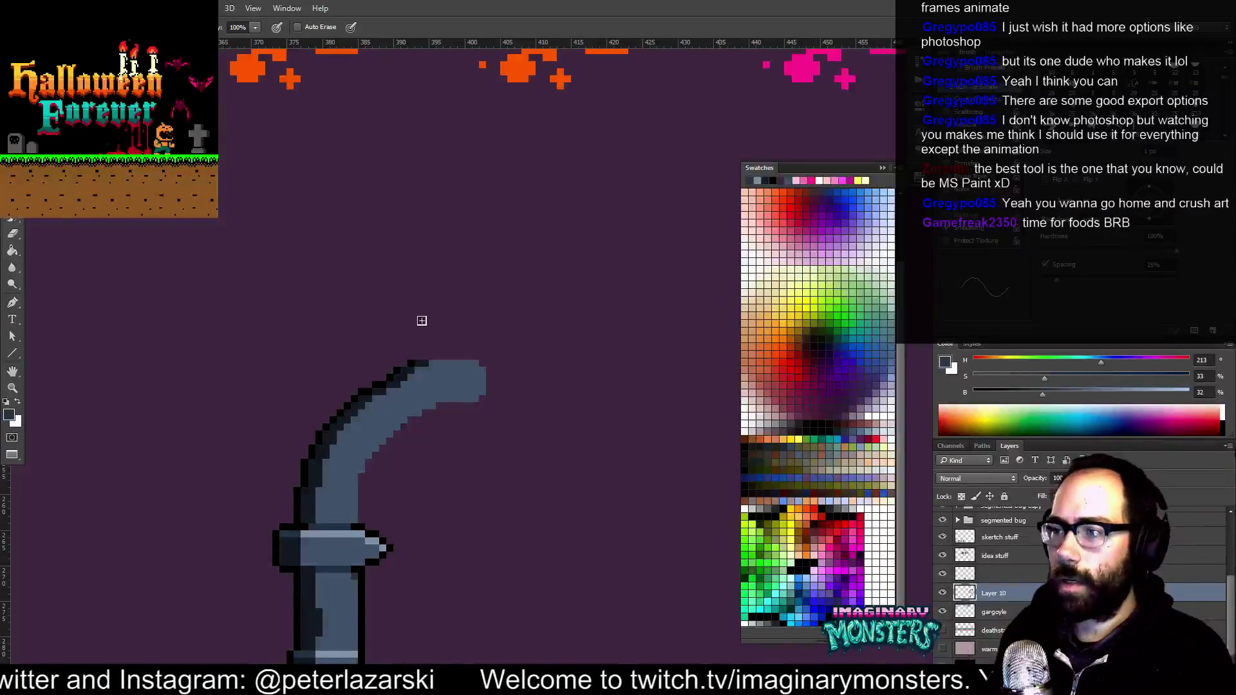
pyautogui.moveTo(403, 390); pyautogui.dragTo(365, 377)
pyautogui.keyDown('alt'); pyautogui.click(375, 384); pyautogui.keyUp('alt')
pyautogui.keyDown('alt'); pyautogui.click(379, 377); pyautogui.keyUp('alt')
pyautogui.keyDown('alt'); pyautogui.click(391, 385); pyautogui.keyUp('alt')
pyautogui.keyDown('alt'); pyautogui.click(394, 371); pyautogui.keyUp('alt')
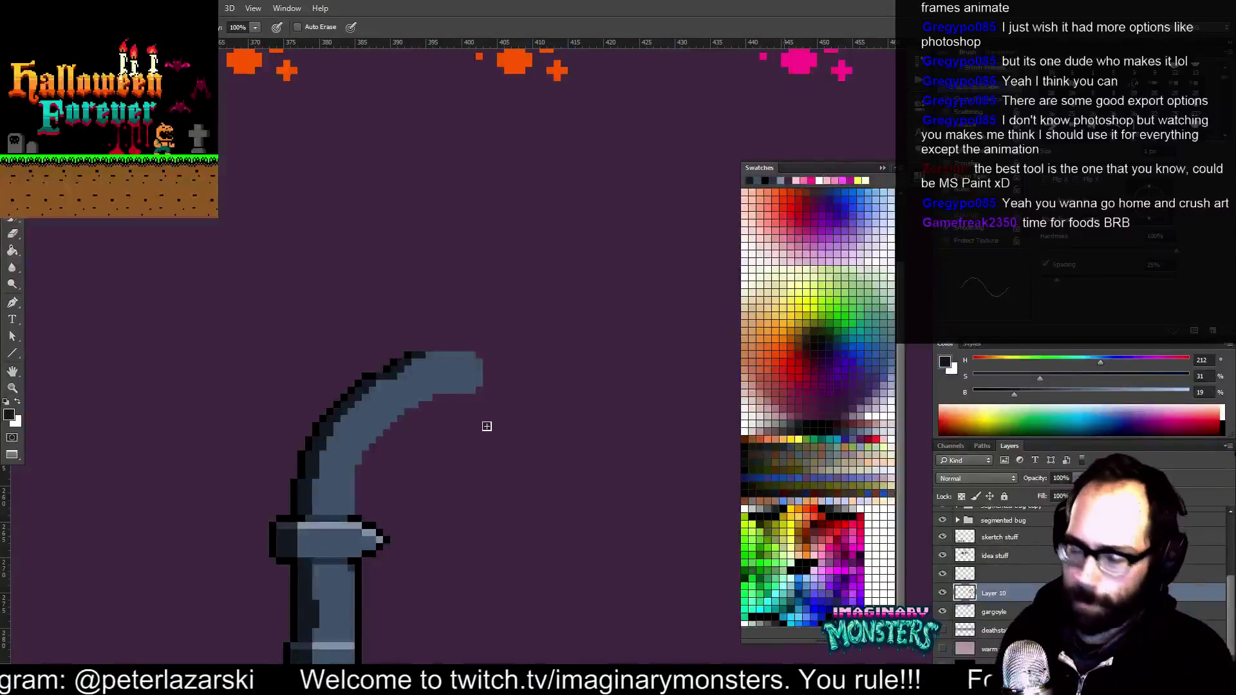
pyautogui.keyDown('alt'); pyautogui.click(391, 365); pyautogui.keyUp('alt')
pyautogui.moveTo(370, 336); pyautogui.dragTo(349, 327)
pyautogui.keyDown('alt'); pyautogui.click(381, 371); pyautogui.keyUp('alt')
pyautogui.click(375, 368)
# Outline the right edge of the straight post section above the collar in black
pyautogui.moveTo(416, 397); pyautogui.dragTo(394, 328)
pyautogui.keyDown('alt'); pyautogui.click(332, 475); pyautogui.keyUp('alt')
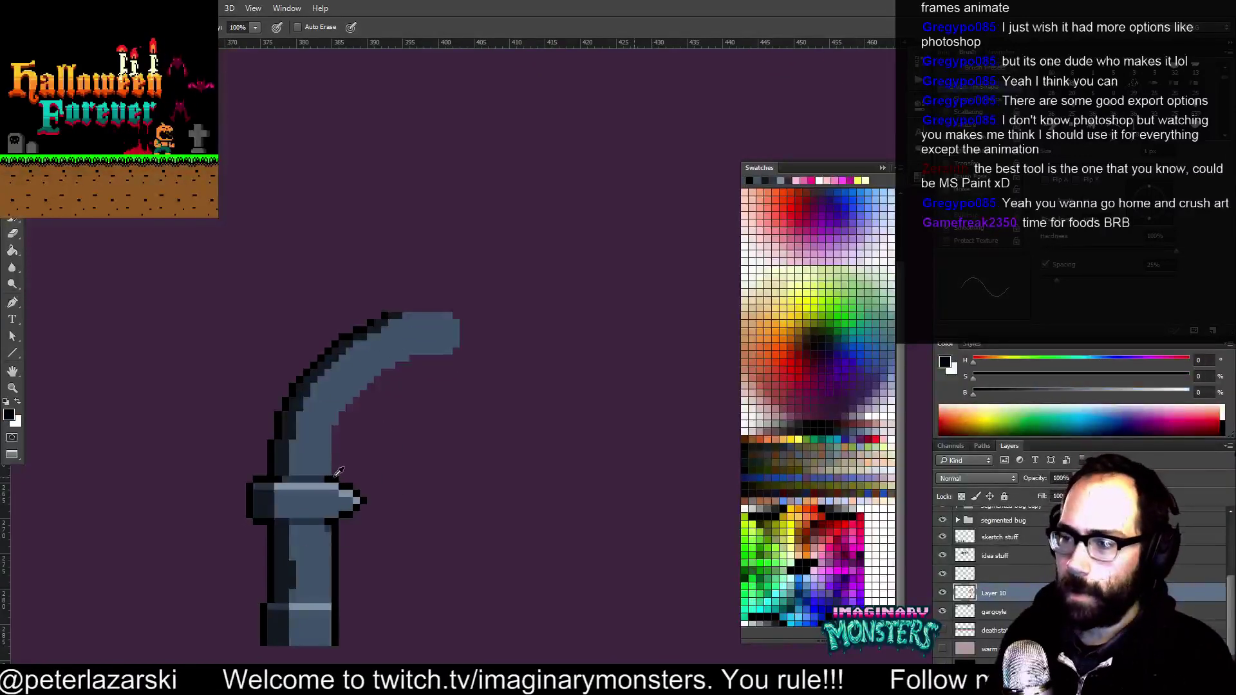
pyautogui.moveTo(435, 329); pyautogui.dragTo(433, 329)
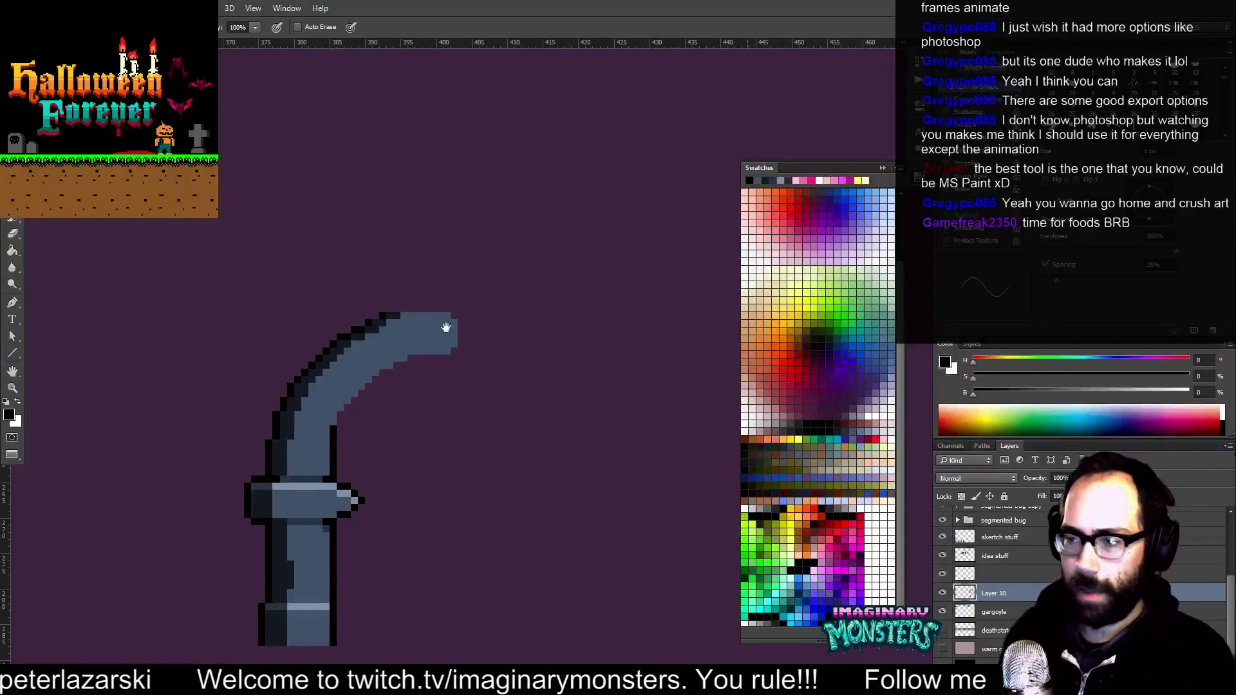
# Select the post's slate-blue areas by color and offset the selection outline so its edge follows the inner side of the curve
pyautogui.press('w')
pyautogui.click(350, 310)
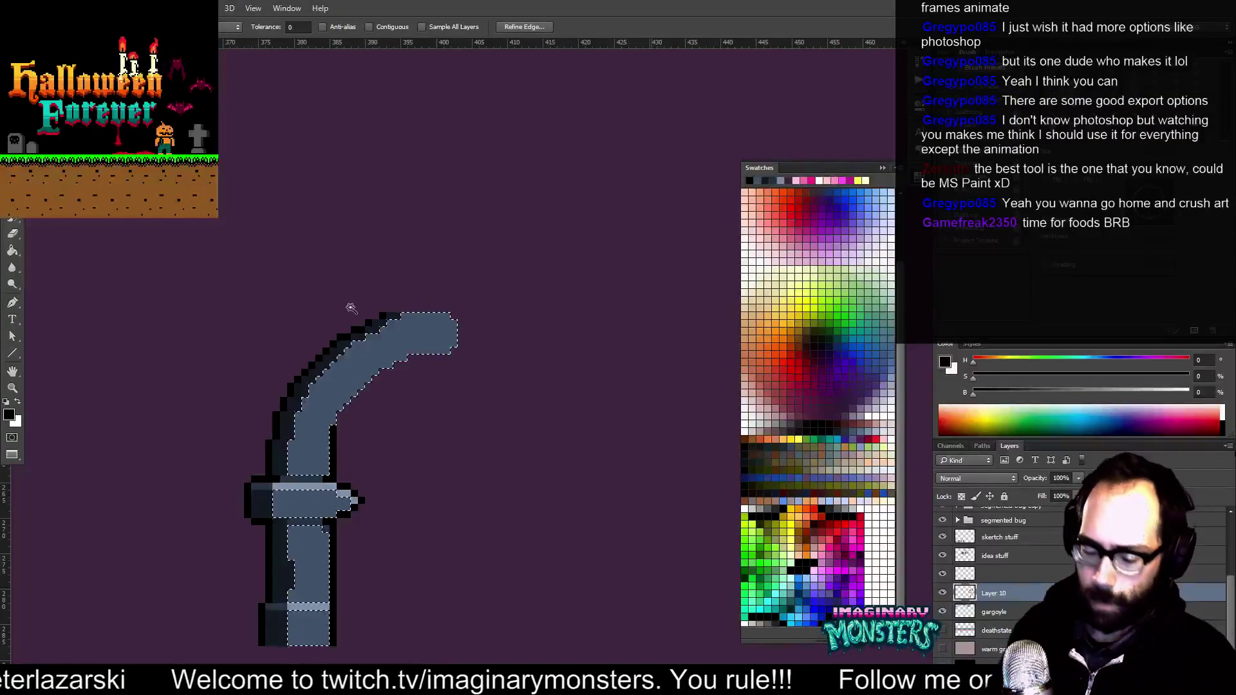
pyautogui.press('m')
pyautogui.press('Left')
pyautogui.press('Left')
pyautogui.press('Left')
pyautogui.press('Left')
pyautogui.press('Down')
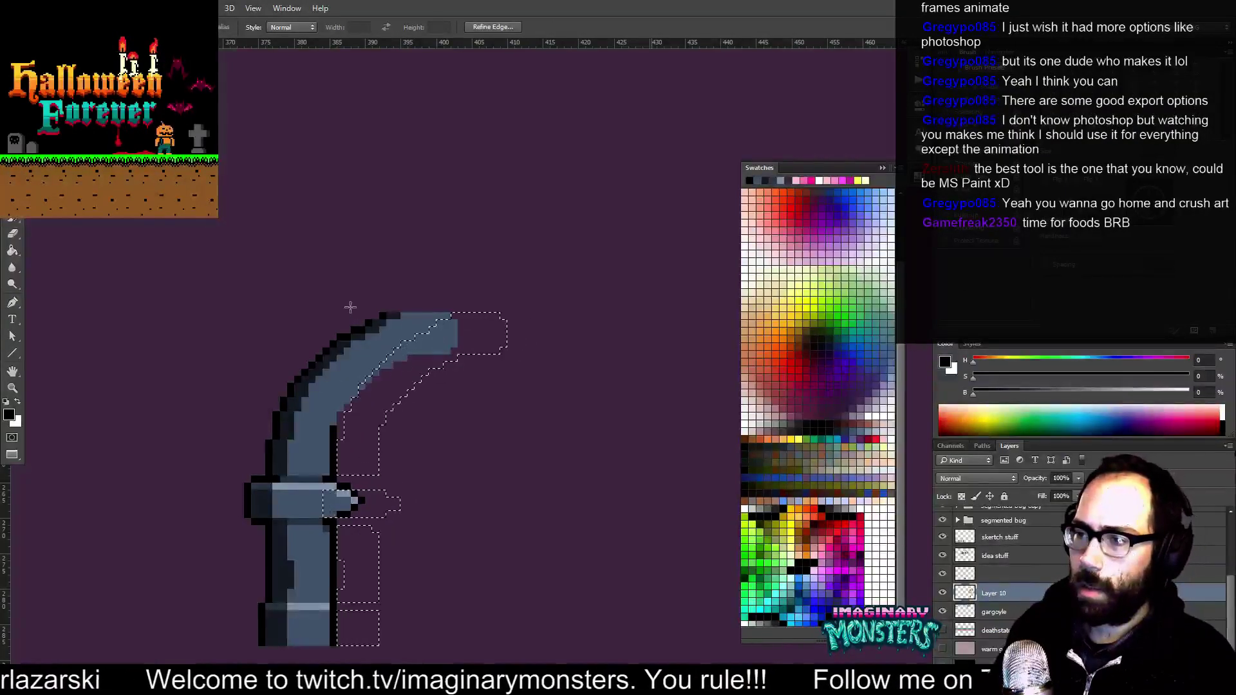
pyautogui.press('Left')
pyautogui.press('Down')
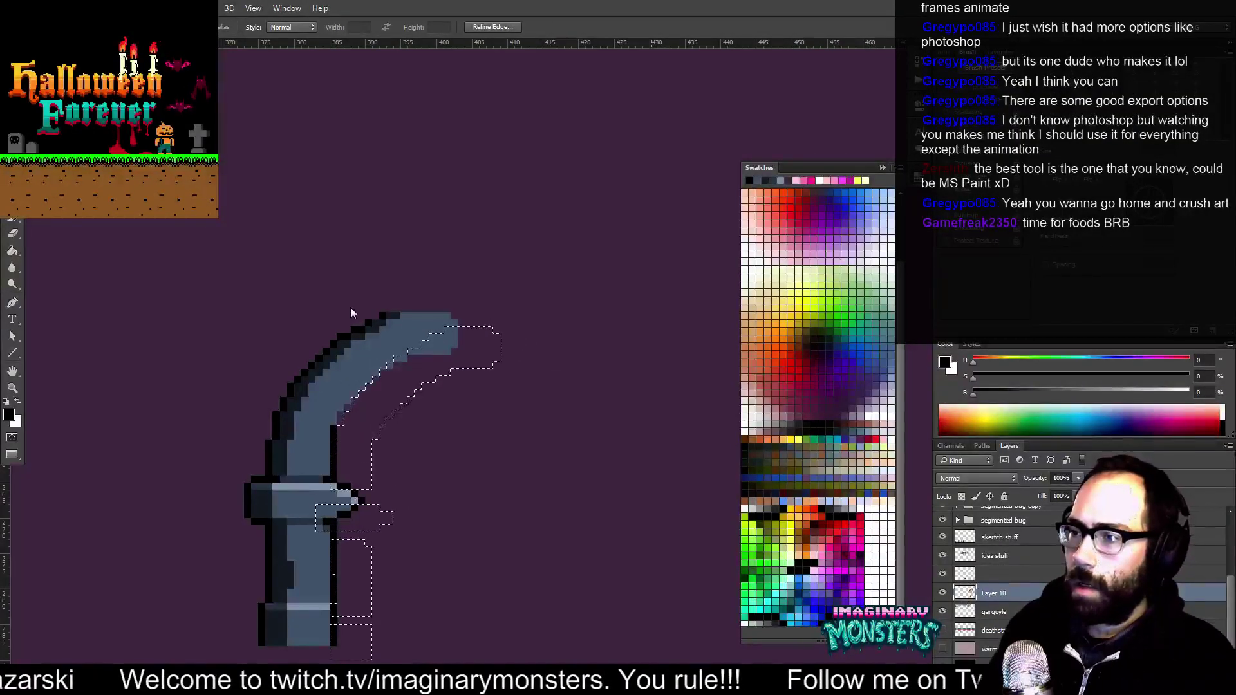
pyautogui.press('Down')
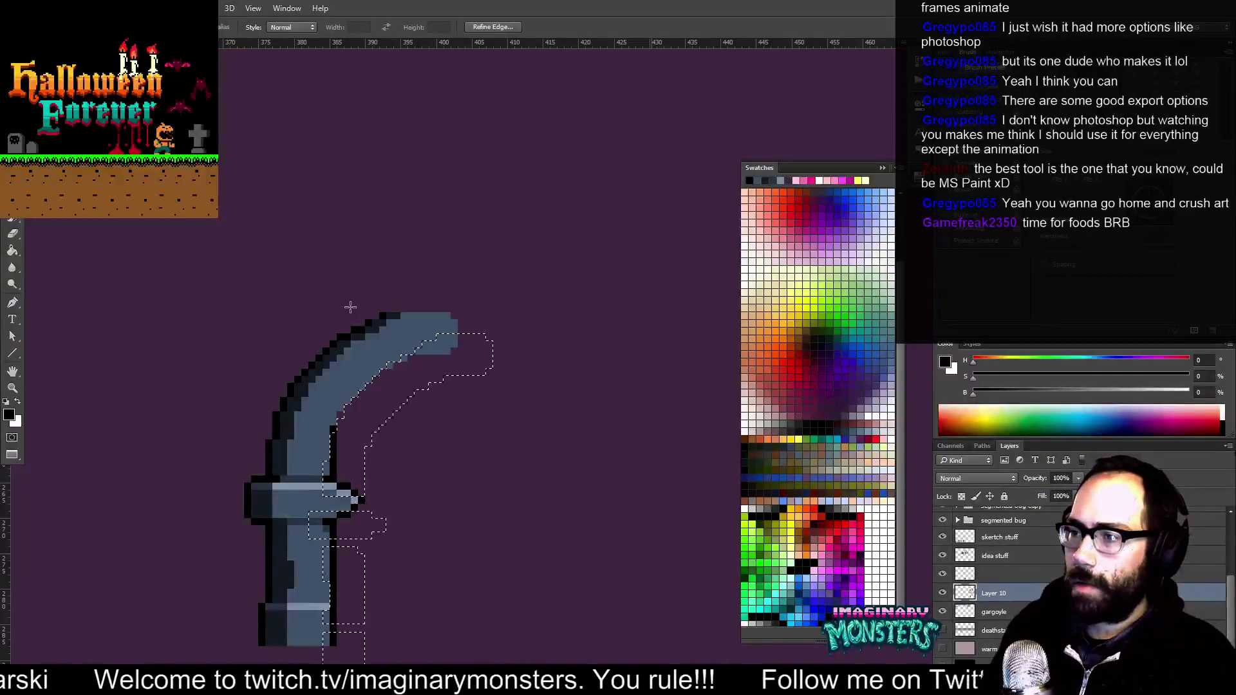
pyautogui.press('Down')
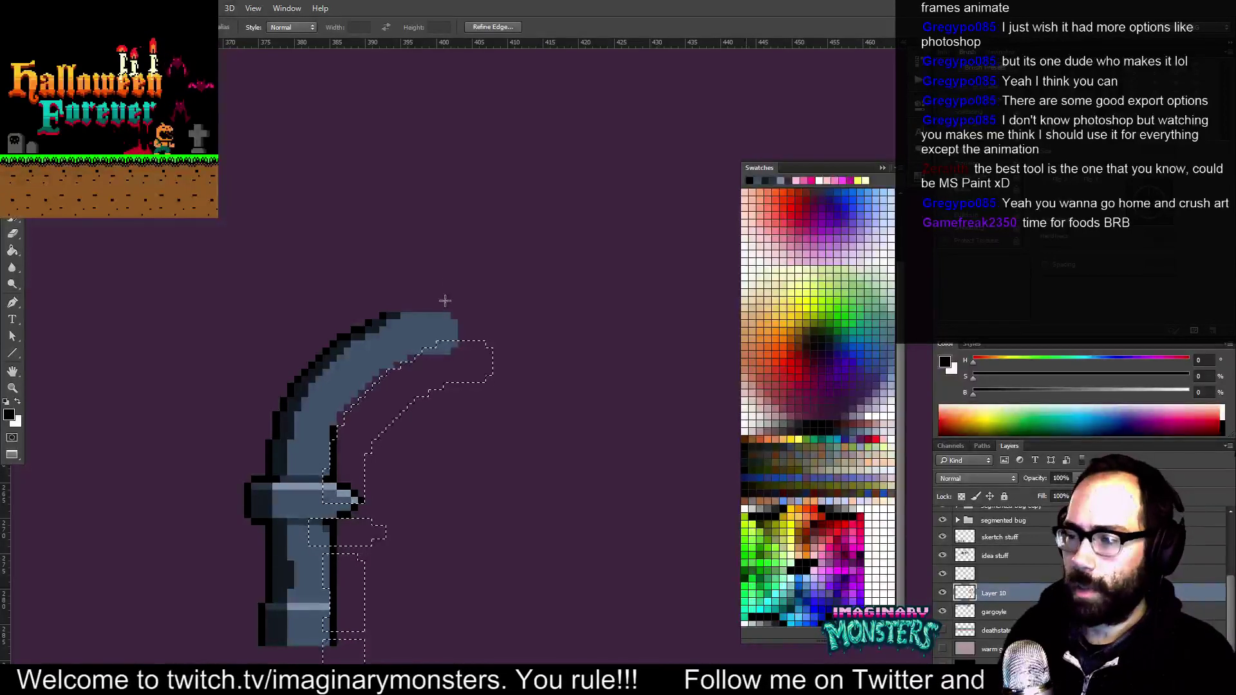
# Outline the inner underside of the curve in black along the selection edge, then deselect
pyautogui.press('b')
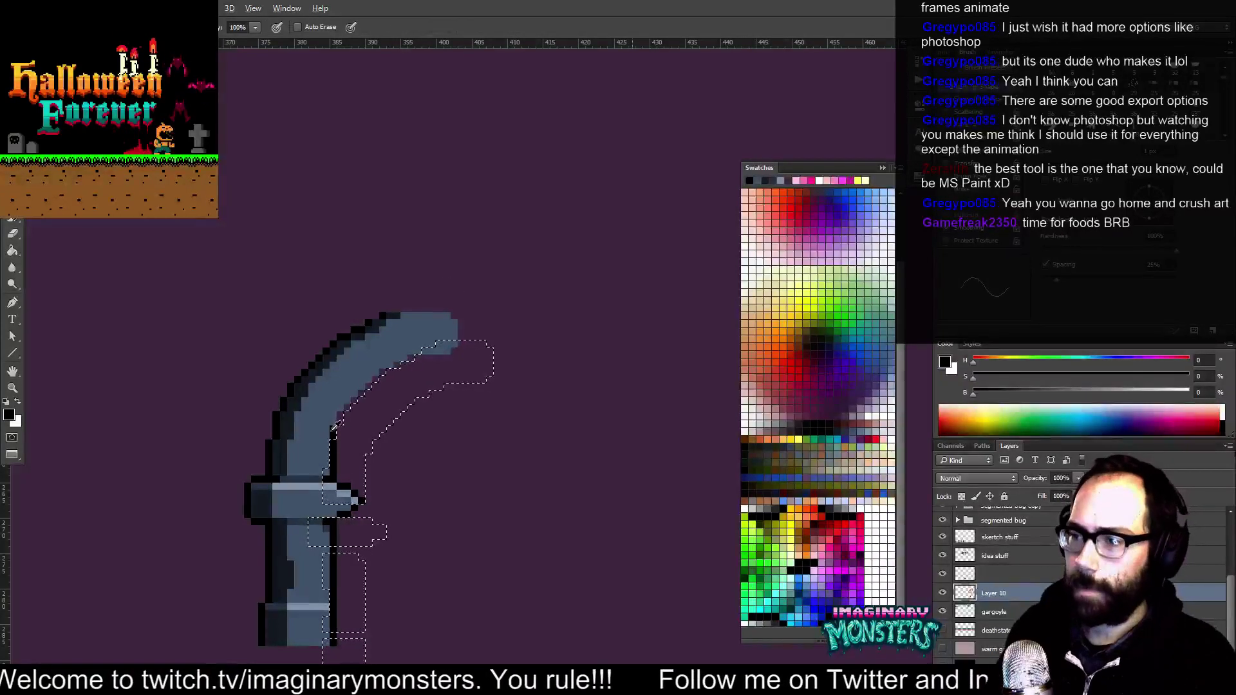
pyautogui.keyDown('shift'); pyautogui.click(385, 374); pyautogui.keyUp('shift')
pyautogui.keyDown('shift'); pyautogui.click(397, 366); pyautogui.keyUp('shift')
pyautogui.moveTo(409, 362); pyautogui.dragTo(434, 348)
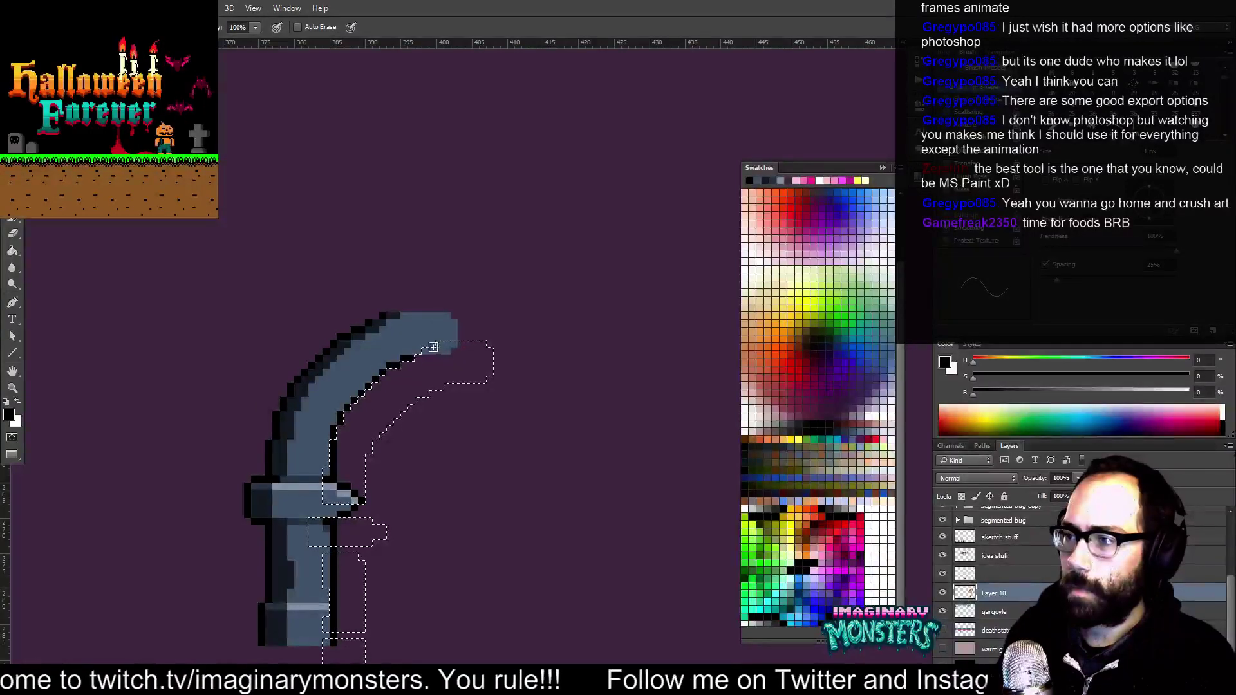
pyautogui.hotkey('ctrl', 'd')
# Show the grid and draw a dark slate vertical seam across the post's flat end with a sampled color
pyautogui.moveTo(564, 362); pyautogui.dragTo(418, 361)
pyautogui.press('z')
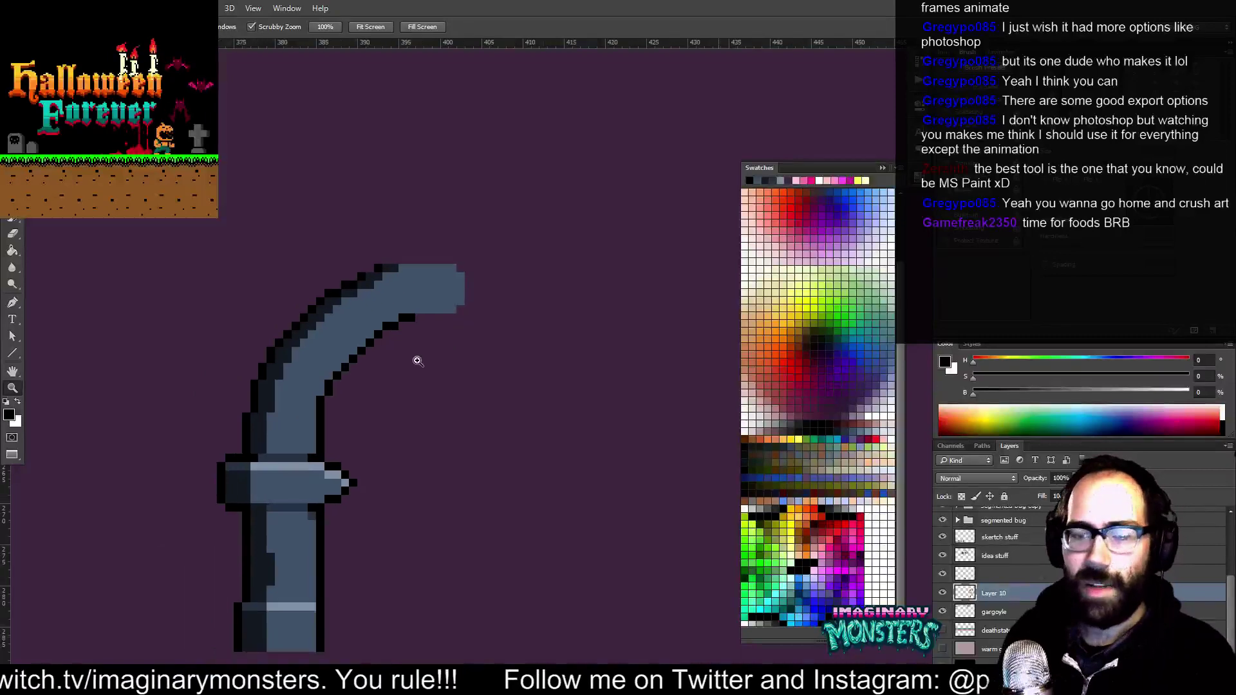
pyautogui.moveTo(508, 431); pyautogui.dragTo(380, 342)
pyautogui.press('b')
pyautogui.keyDown('alt'); pyautogui.click(386, 284); pyautogui.keyUp('alt')
pyautogui.hotkey('ctrl', "'")
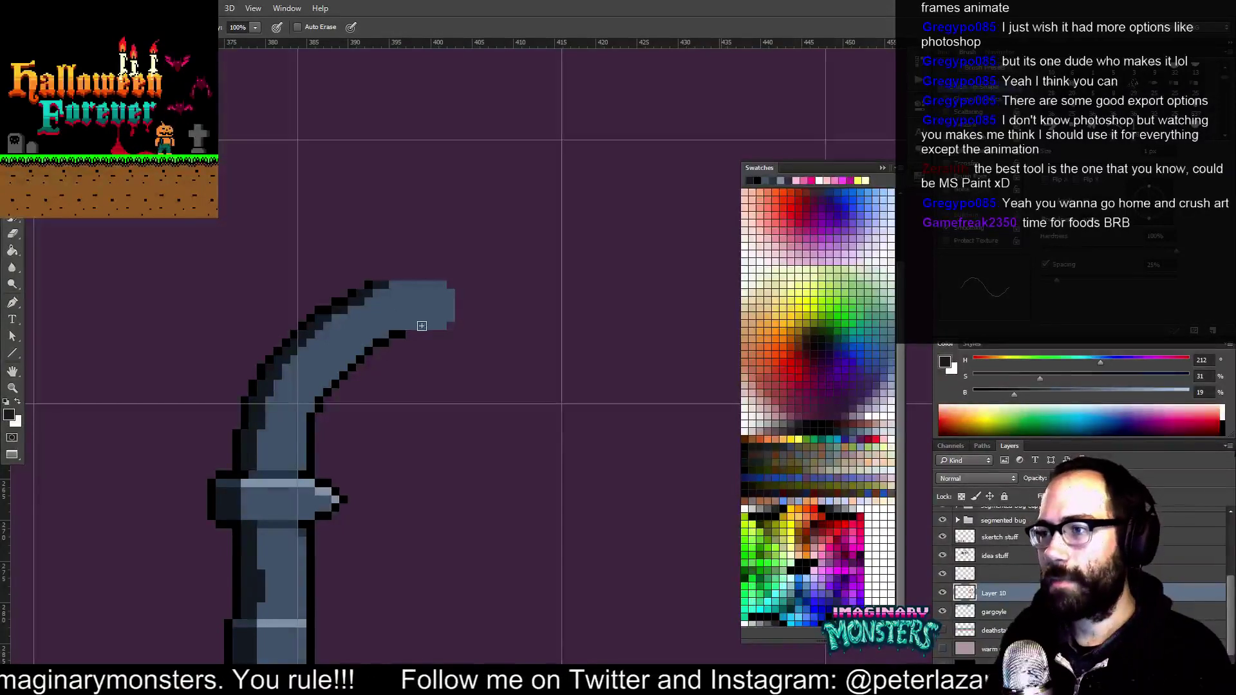
pyautogui.moveTo(417, 315)
pyautogui.mouseDown()
pyautogui.moveTo(419, 287)
pyautogui.moveTo(426, 333)
pyautogui.mouseUp()
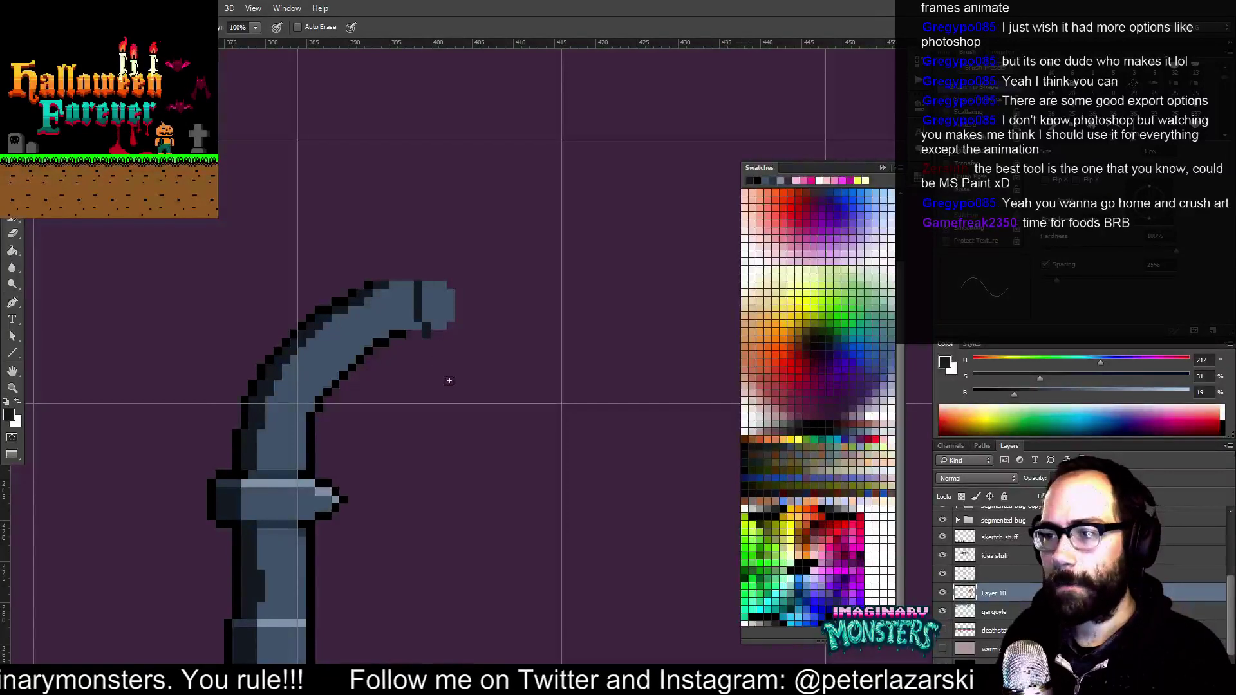
# Draw the pointed lower half of a head on the post's end in slate blue with dark slate edges, using sampled colors
pyautogui.click(435, 344)
pyautogui.click(443, 352)
pyautogui.keyDown('alt'); pyautogui.click(446, 316); pyautogui.keyUp('alt')
pyautogui.moveTo(436, 334)
pyautogui.mouseDown()
pyautogui.moveTo(452, 359)
pyautogui.moveTo(459, 352)
pyautogui.mouseUp()
pyautogui.keyDown('alt'); pyautogui.click(446, 348); pyautogui.keyUp('alt')
pyautogui.keyDown('alt'); pyautogui.click(445, 335); pyautogui.keyUp('alt')
pyautogui.click(451, 327)
pyautogui.keyDown('alt'); pyautogui.click(451, 358); pyautogui.keyUp('alt')
pyautogui.keyDown('alt'); pyautogui.click(453, 340); pyautogui.keyUp('alt')
pyautogui.keyDown('alt'); pyautogui.click(446, 340); pyautogui.keyUp('alt')
pyautogui.click(459, 344)
pyautogui.keyDown('alt'); pyautogui.click(463, 349); pyautogui.keyUp('alt')
pyautogui.moveTo(469, 343)
pyautogui.mouseDown()
pyautogui.moveTo(479, 321)
pyautogui.moveTo(476, 333)
pyautogui.moveTo(468, 321)
pyautogui.moveTo(443, 327)
pyautogui.moveTo(465, 334)
pyautogui.moveTo(429, 326)
pyautogui.moveTo(482, 283)
pyautogui.mouseUp()
pyautogui.keyDown('alt'); pyautogui.click(438, 330); pyautogui.keyUp('alt')
pyautogui.keyDown('alt'); pyautogui.click(429, 325); pyautogui.keyUp('alt')
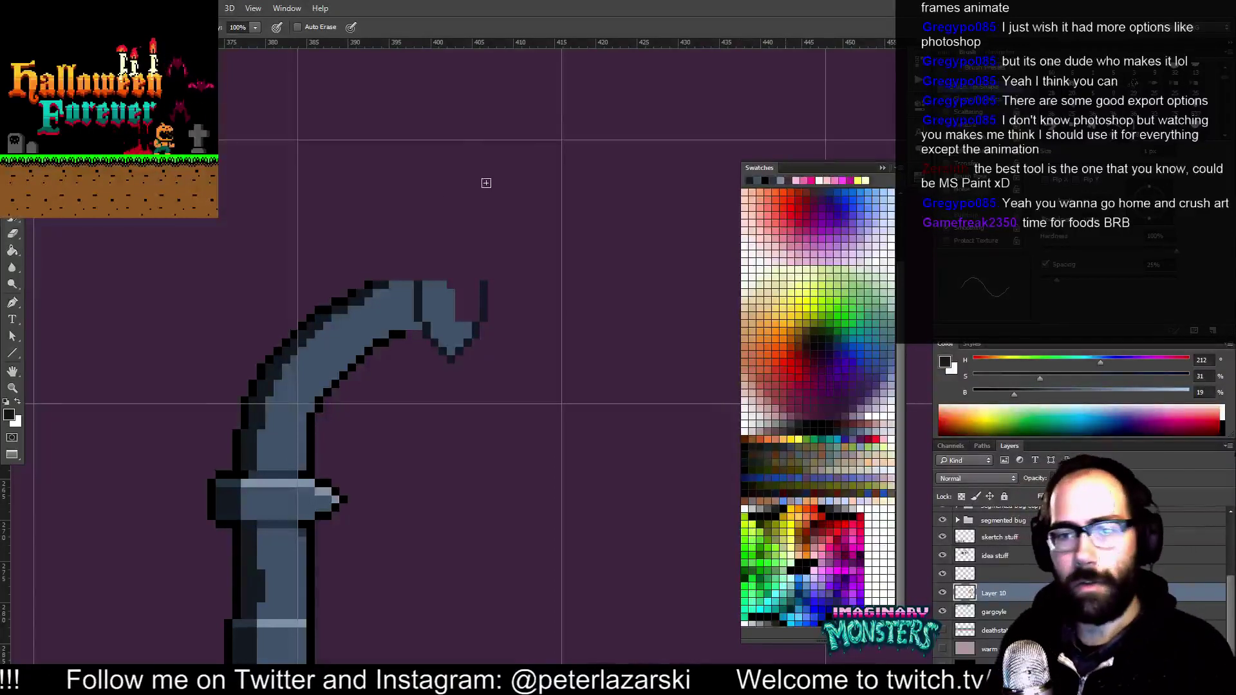
# Paint a magenta gem in the center of the head and build its tall pointed upper half in slate blue with dark edging
pyautogui.moveTo(482, 377); pyautogui.dragTo(498, 386)
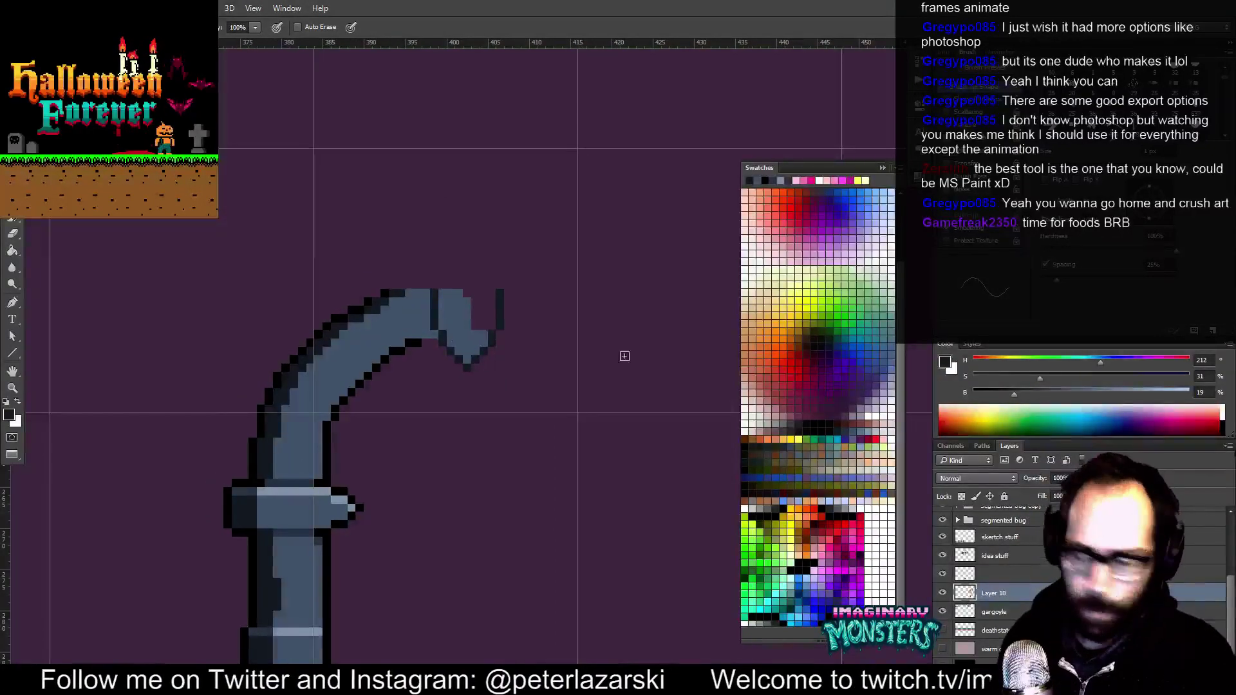
pyautogui.click(832, 548)
pyautogui.moveTo(467, 334)
pyautogui.mouseDown()
pyautogui.moveTo(472, 287)
pyautogui.moveTo(475, 319)
pyautogui.moveTo(476, 294)
pyautogui.moveTo(450, 294)
pyautogui.moveTo(456, 278)
pyautogui.moveTo(466, 286)
pyautogui.moveTo(449, 283)
pyautogui.moveTo(435, 304)
pyautogui.moveTo(450, 267)
pyautogui.moveTo(455, 302)
pyautogui.moveTo(459, 253)
pyautogui.moveTo(465, 351)
pyautogui.mouseUp()
pyautogui.keyDown('alt'); pyautogui.click(449, 295); pyautogui.keyUp('alt')
pyautogui.keyDown('alt'); pyautogui.click(425, 319); pyautogui.keyUp('alt')
pyautogui.moveTo(439, 283)
pyautogui.mouseDown()
pyautogui.moveTo(463, 223)
pyautogui.moveTo(491, 243)
pyautogui.moveTo(524, 221)
pyautogui.mouseUp()
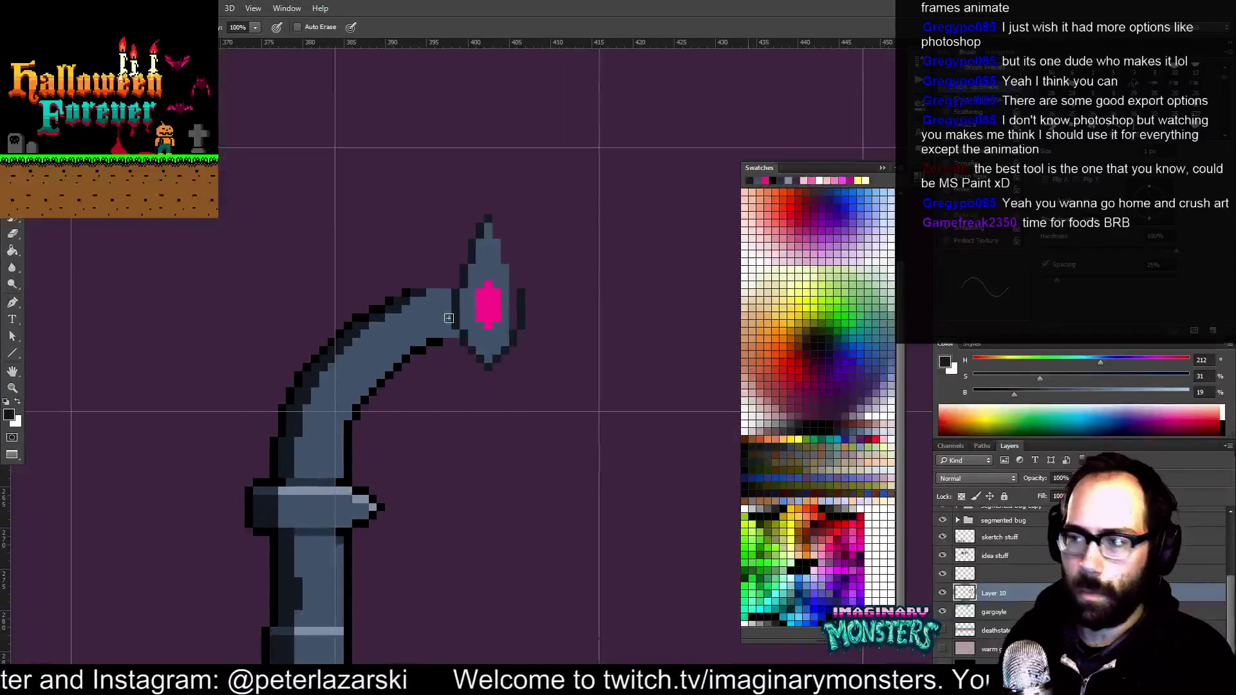
# Outline the head's underside in black from the neck to its lower point, and shade the neck beside the seam in darker slate
pyautogui.keyDown('alt'); pyautogui.click(438, 342); pyautogui.keyUp('alt')
pyautogui.moveTo(447, 342); pyautogui.dragTo(489, 366)
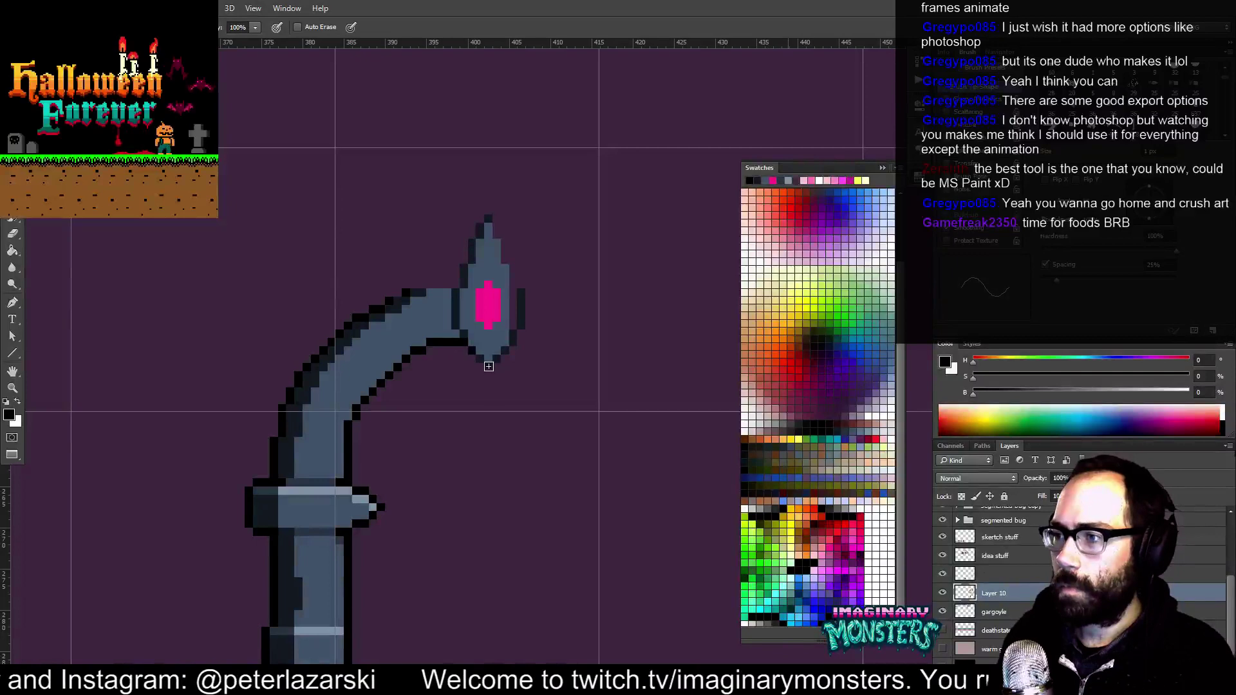
pyautogui.keyDown('alt'); pyautogui.click(456, 335); pyautogui.keyUp('alt')
pyautogui.moveTo(454, 331); pyautogui.dragTo(449, 304)
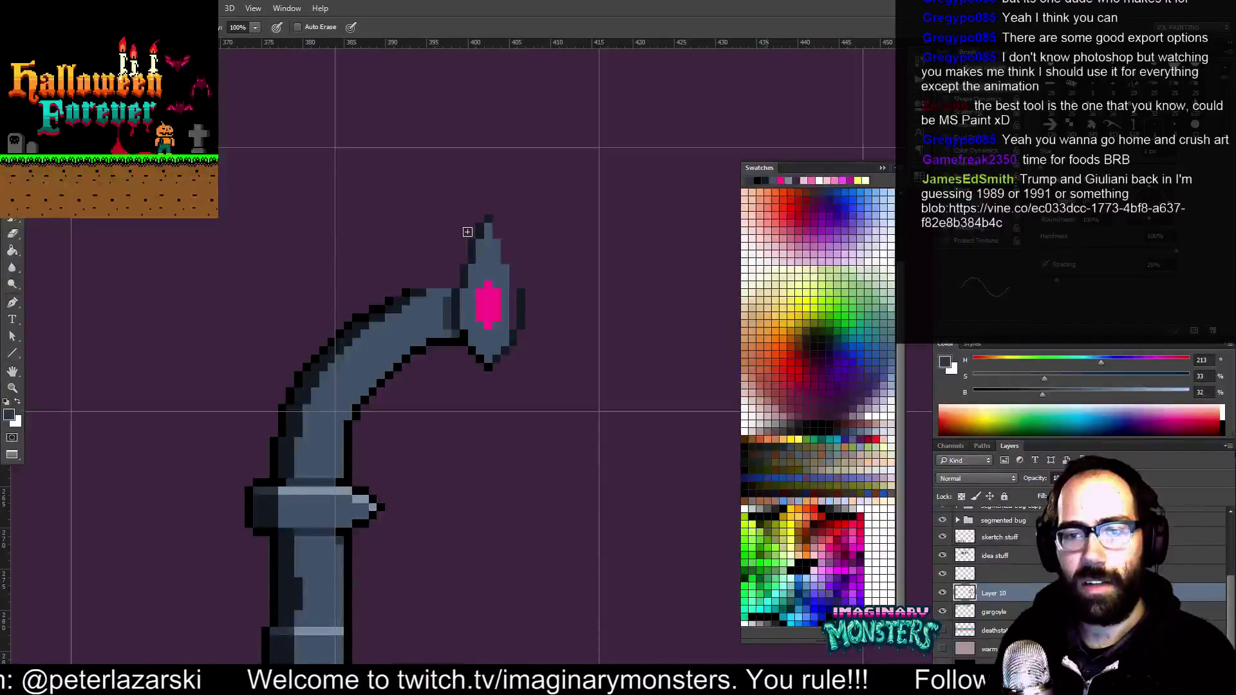
# Draw a dark slate outline along the top of the neck and down the upper part of the outer curve
pyautogui.moveTo(542, 319); pyautogui.dragTo(518, 337)
pyautogui.moveTo(447, 299)
pyautogui.mouseDown()
pyautogui.moveTo(408, 302)
pyautogui.moveTo(443, 296)
pyautogui.mouseUp()
pyautogui.keyDown('alt'); pyautogui.click(405, 307); pyautogui.keyUp('alt')
pyautogui.keyDown('alt'); pyautogui.click(450, 300); pyautogui.keyUp('alt')
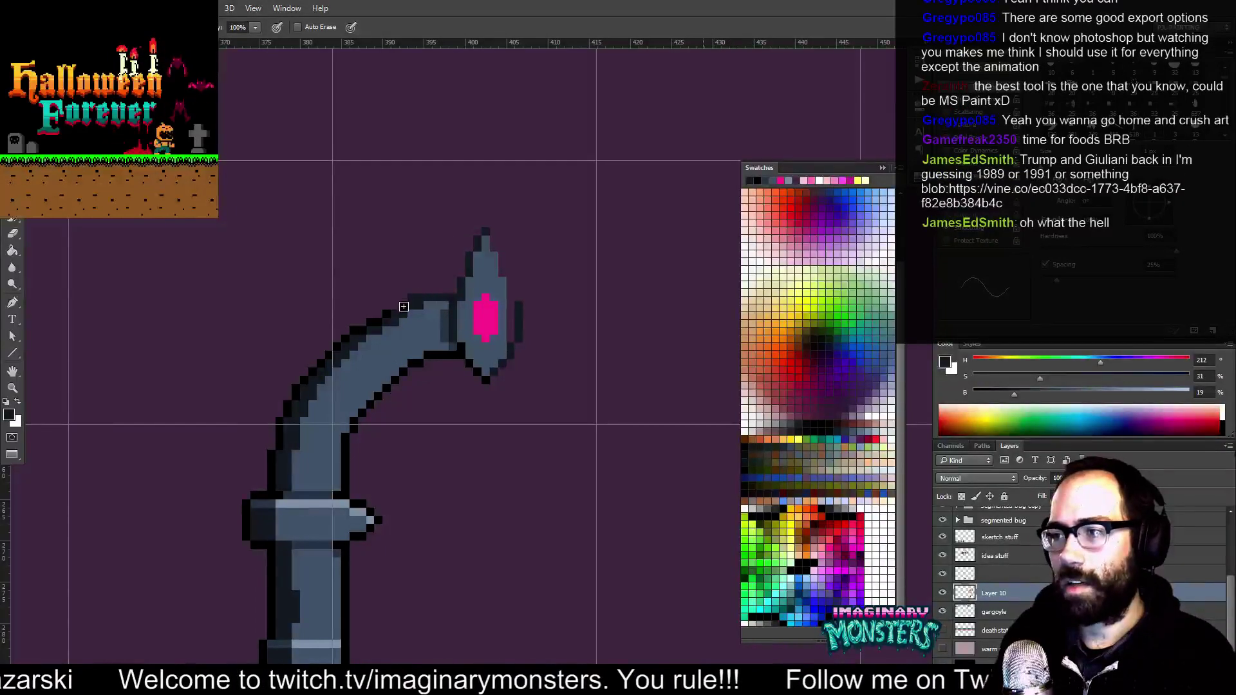
pyautogui.moveTo(436, 307); pyautogui.dragTo(447, 311)
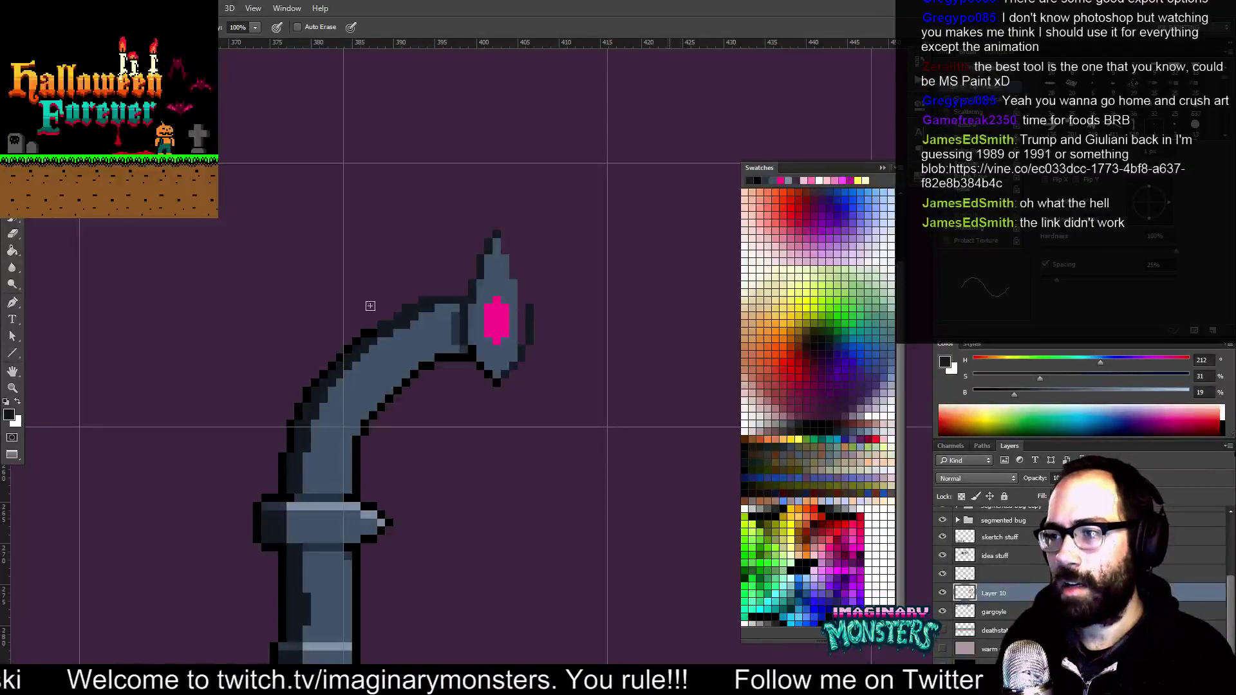
pyautogui.moveTo(398, 251); pyautogui.dragTo(414, 323)
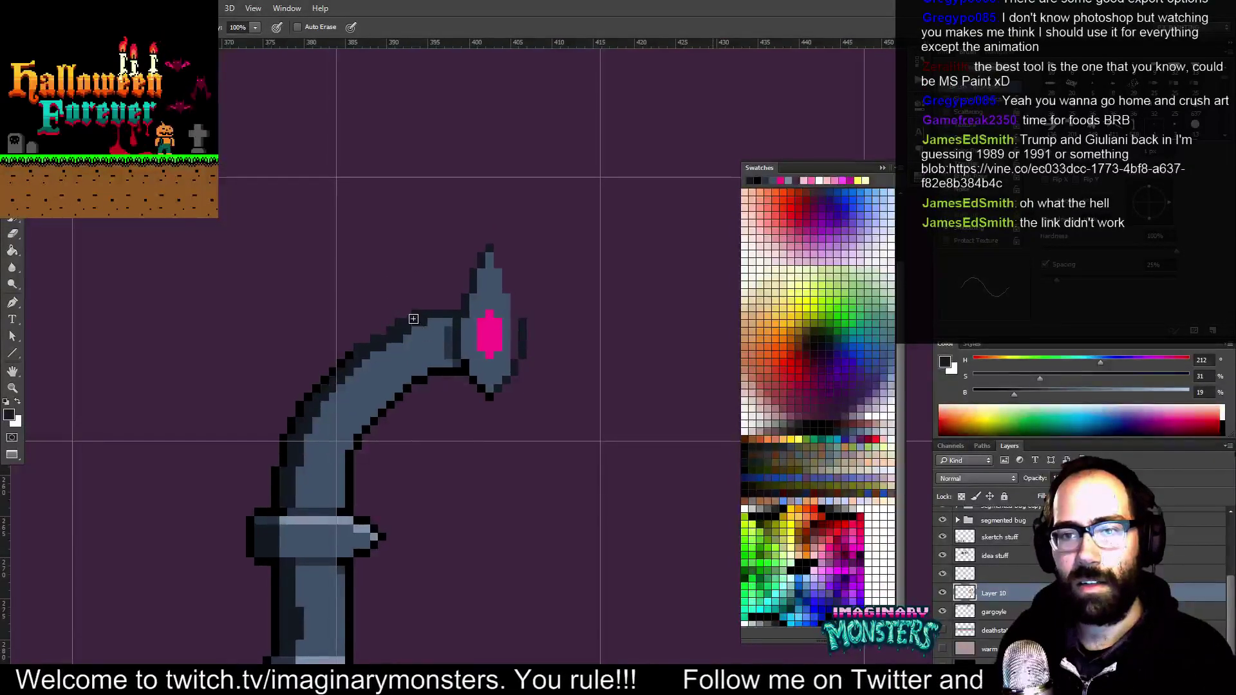
# Clean up the outline along the top of the curve with the eraser and sampled slate blue
pyautogui.press('e')
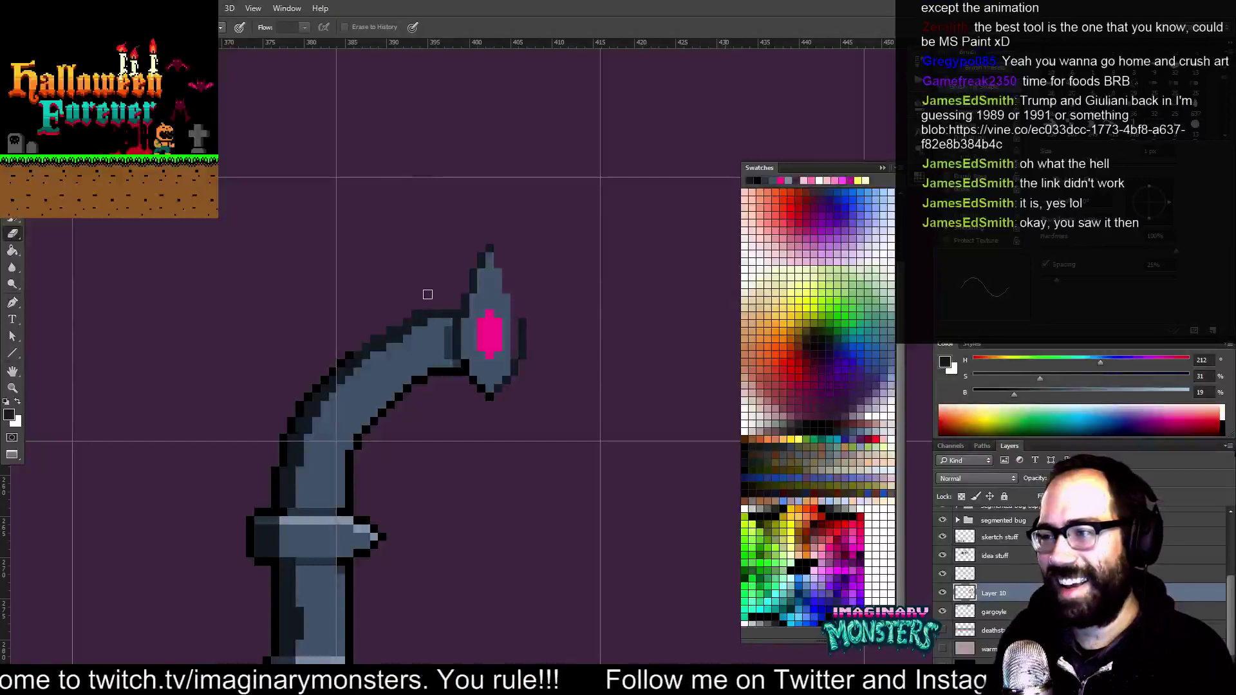
pyautogui.moveTo(479, 345)
pyautogui.mouseDown()
pyautogui.moveTo(464, 317)
pyautogui.moveTo(477, 301)
pyautogui.moveTo(425, 298)
pyautogui.mouseUp()
pyautogui.press('b')
pyautogui.keyDown('alt'); pyautogui.click(407, 316); pyautogui.keyUp('alt')
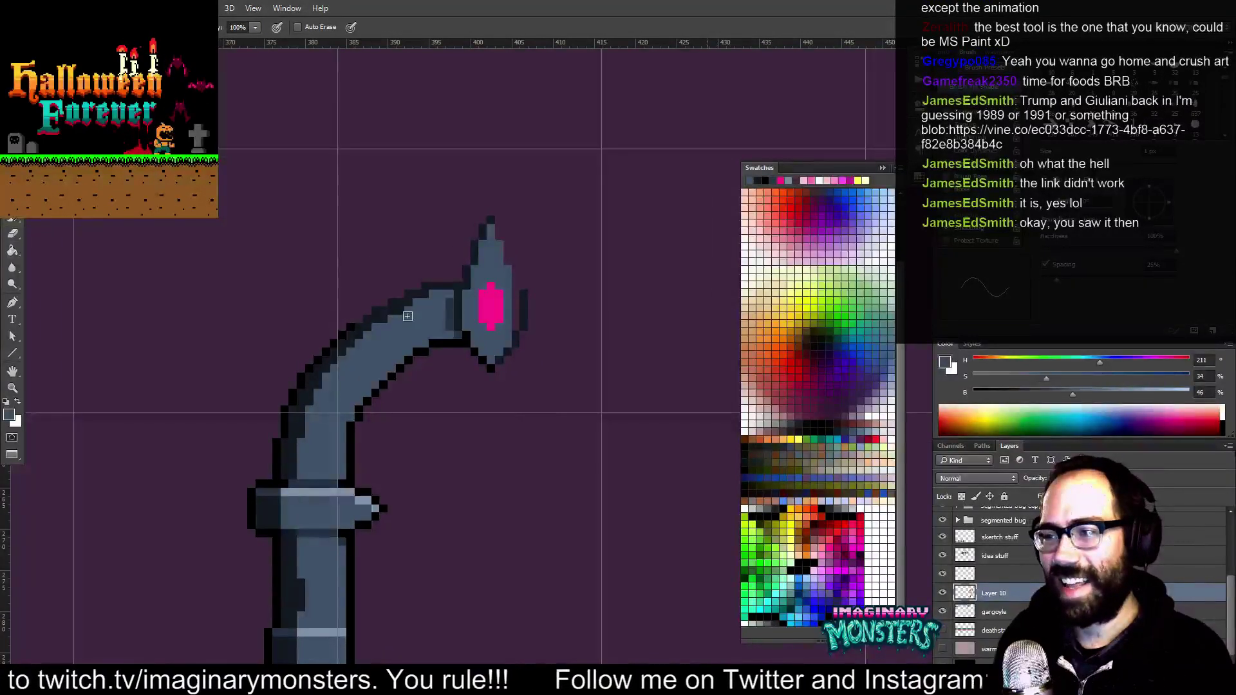
pyautogui.moveTo(424, 342); pyautogui.dragTo(469, 316)
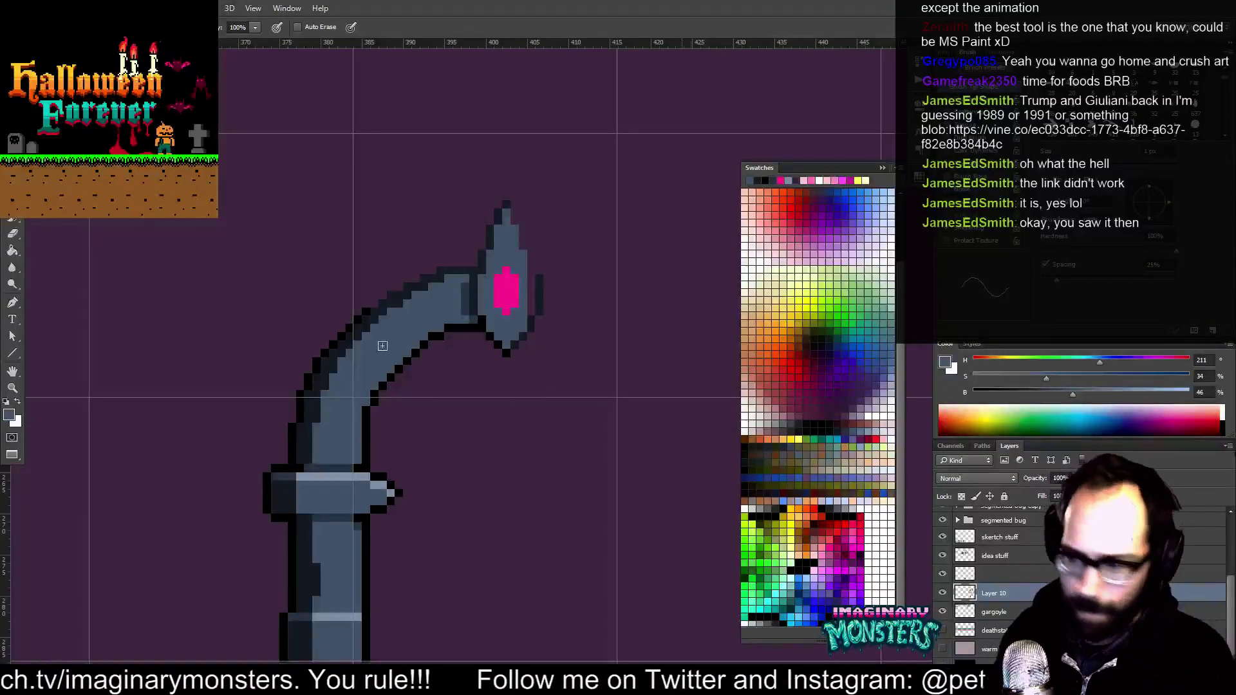
# Paint a light gray-blue highlight along the outer side of the curve and up the left edge of the head
pyautogui.keyDown('alt'); pyautogui.click(321, 475); pyautogui.keyUp('alt')
pyautogui.moveTo(316, 462)
pyautogui.mouseDown()
pyautogui.moveTo(330, 398)
pyautogui.moveTo(365, 350)
pyautogui.moveTo(338, 388)
pyautogui.moveTo(360, 350)
pyautogui.mouseUp()
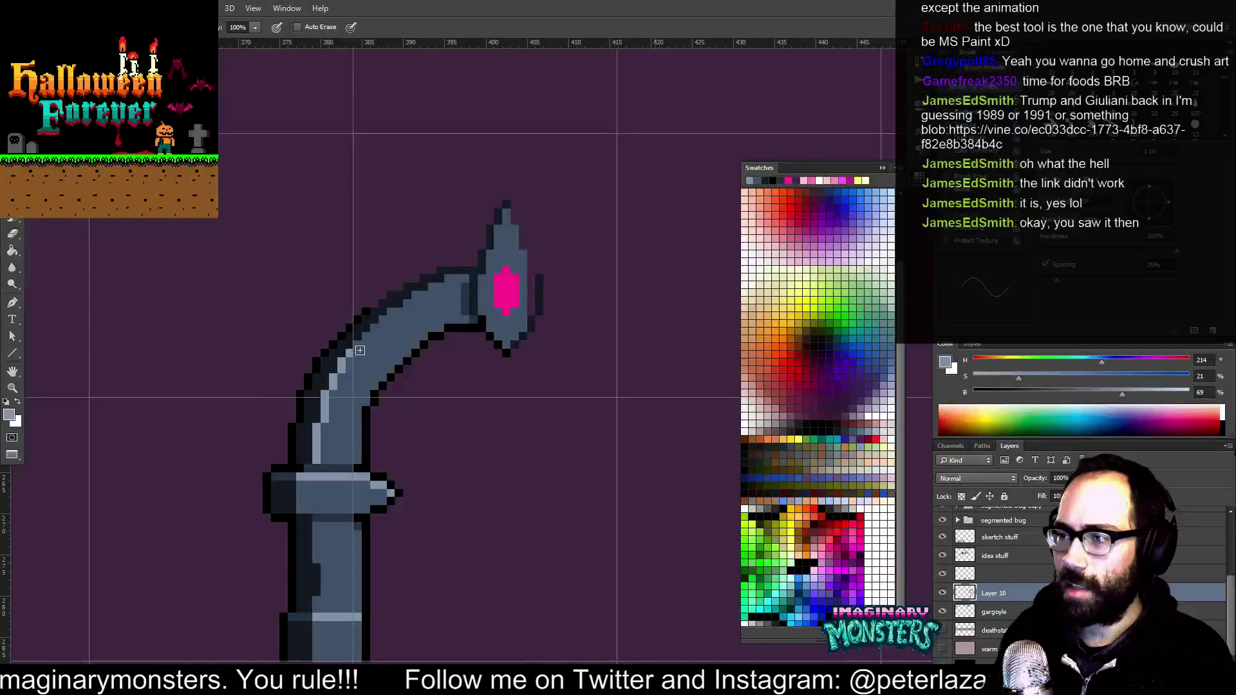
pyautogui.keyDown('shift'); pyautogui.click(395, 314); pyautogui.keyUp('shift')
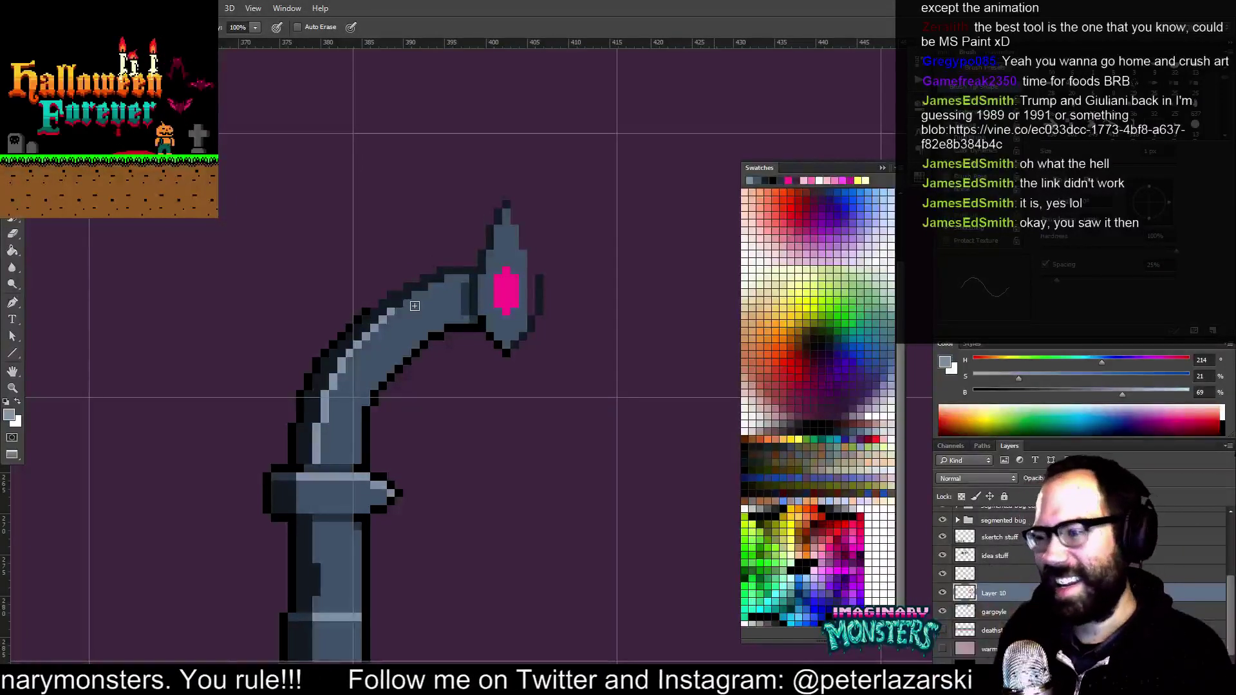
pyautogui.moveTo(452, 340); pyautogui.dragTo(435, 340)
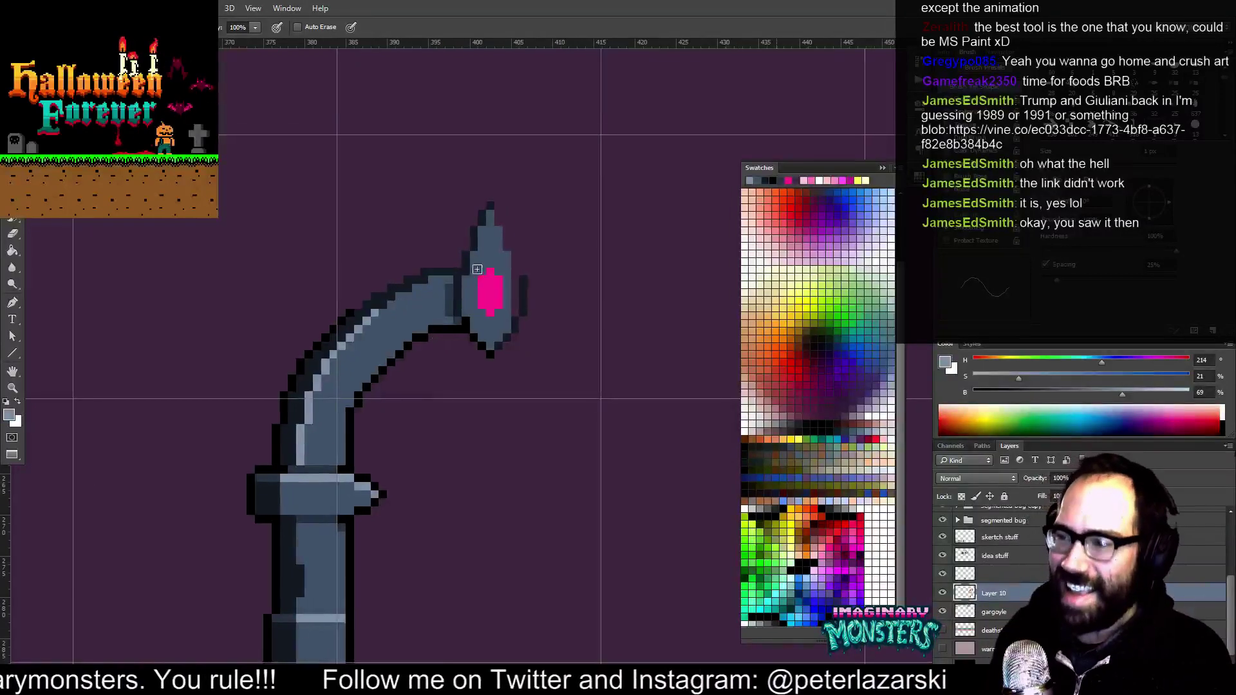
pyautogui.moveTo(474, 273); pyautogui.dragTo(490, 215)
pyautogui.moveTo(469, 282); pyautogui.dragTo(467, 291)
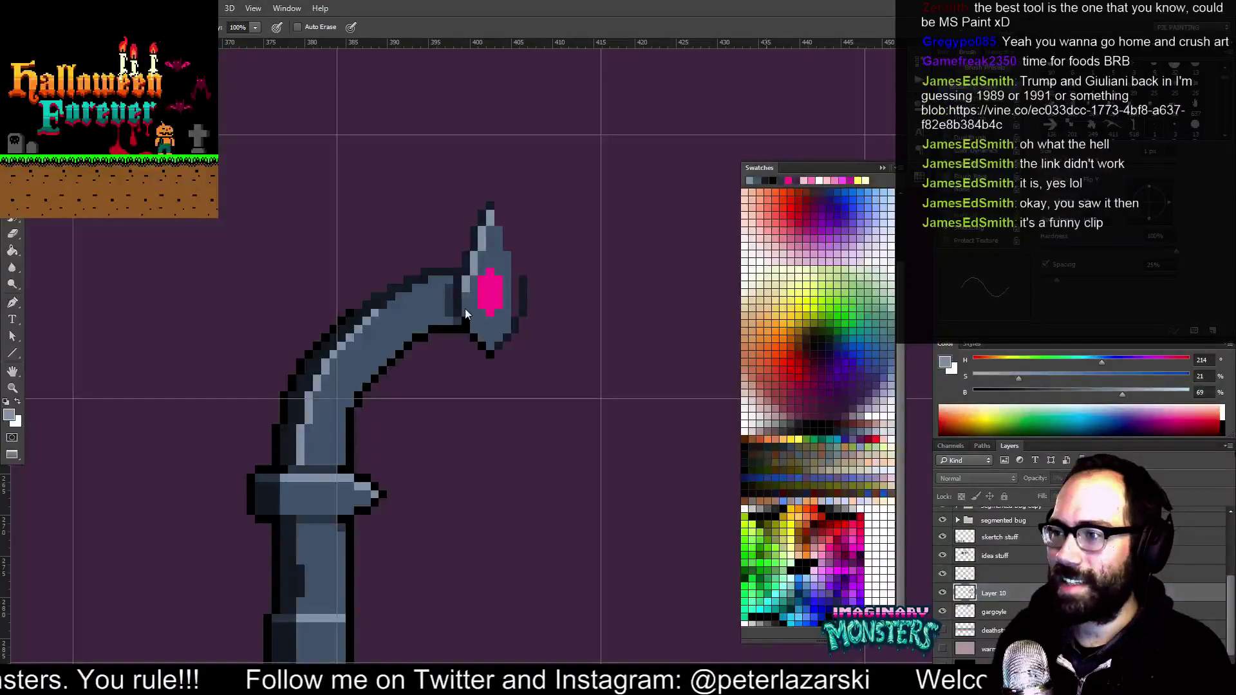
# Review the post among the other sprites on the sheet and display the Timeline
pyautogui.press('z')
pyautogui.moveTo(498, 287); pyautogui.dragTo(381, 347)
pyautogui.click(423, 320)
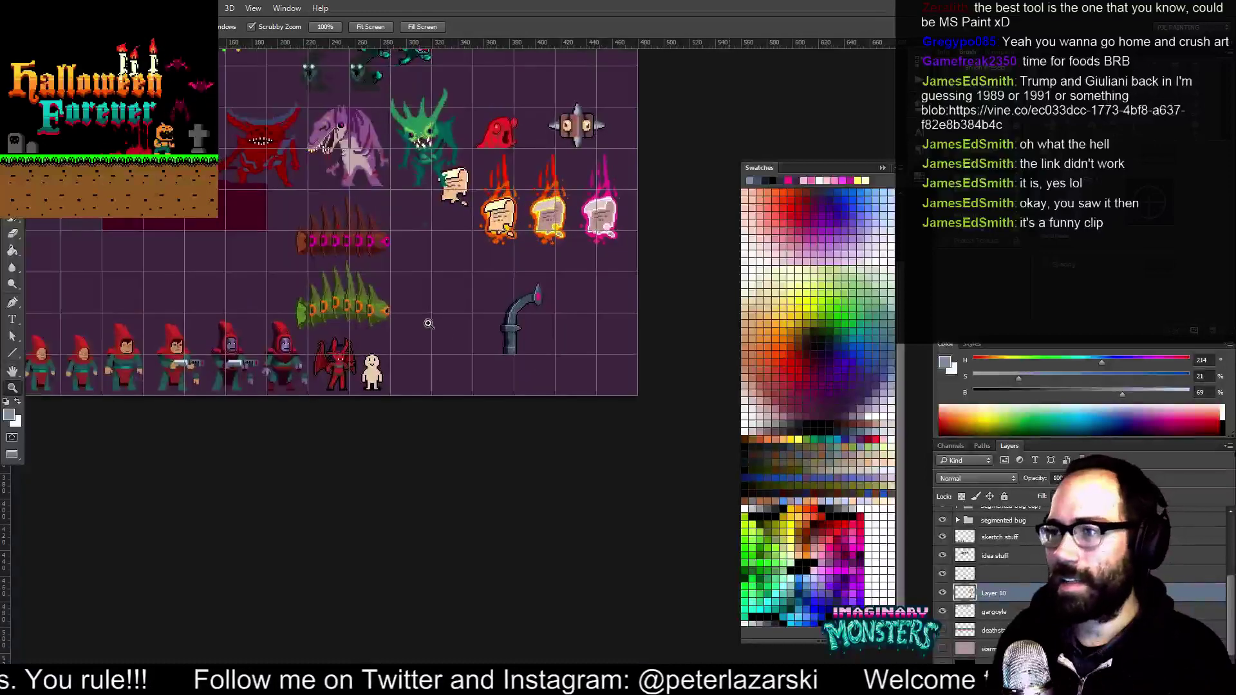
pyautogui.moveTo(454, 262); pyautogui.dragTo(506, 371)
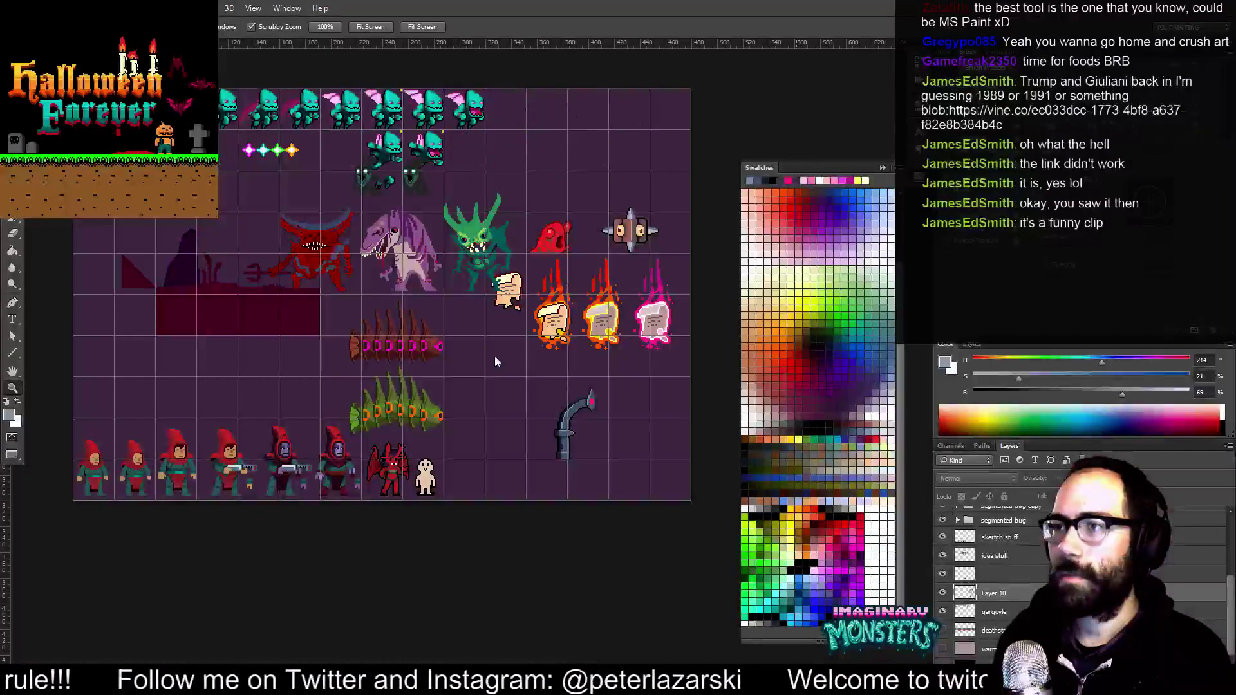
pyautogui.press('space')
pyautogui.click(286, 7)
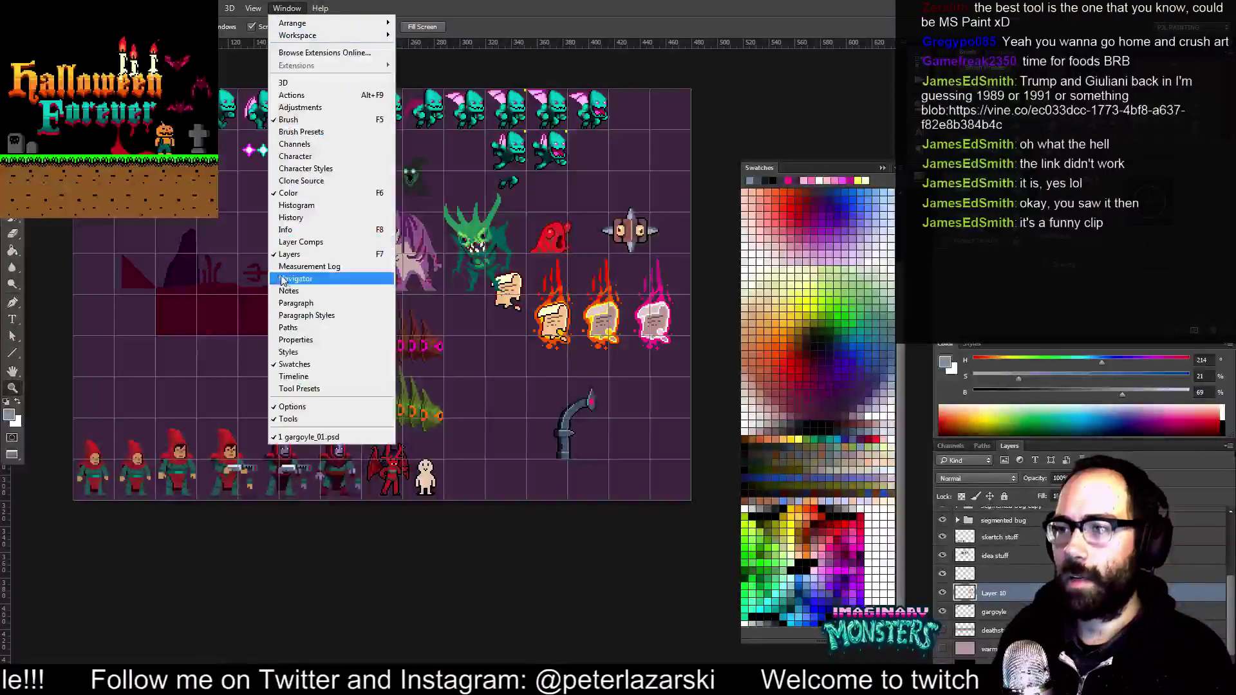
pyautogui.click(293, 376)
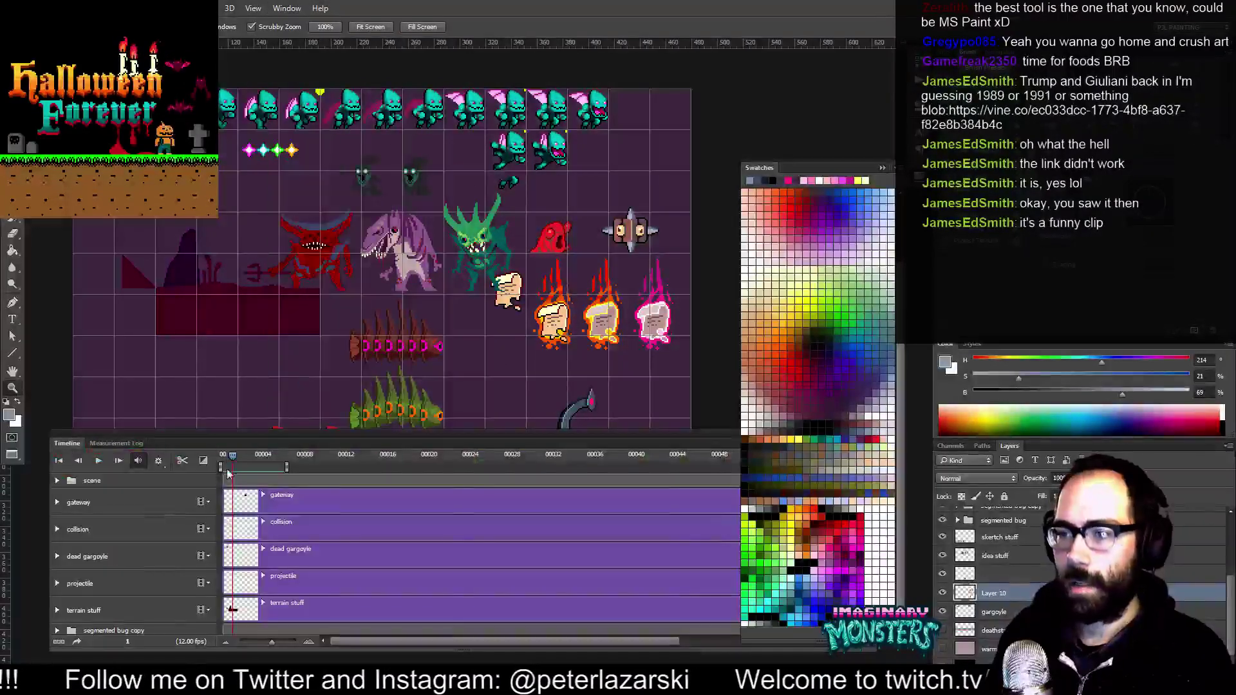
# Widen the base fitting by one pixel on its right side, with black outline outside and sampled fill and highlight colors inside
pyautogui.moveTo(517, 356); pyautogui.dragTo(404, 206)
pyautogui.moveTo(444, 281); pyautogui.dragTo(504, 222)
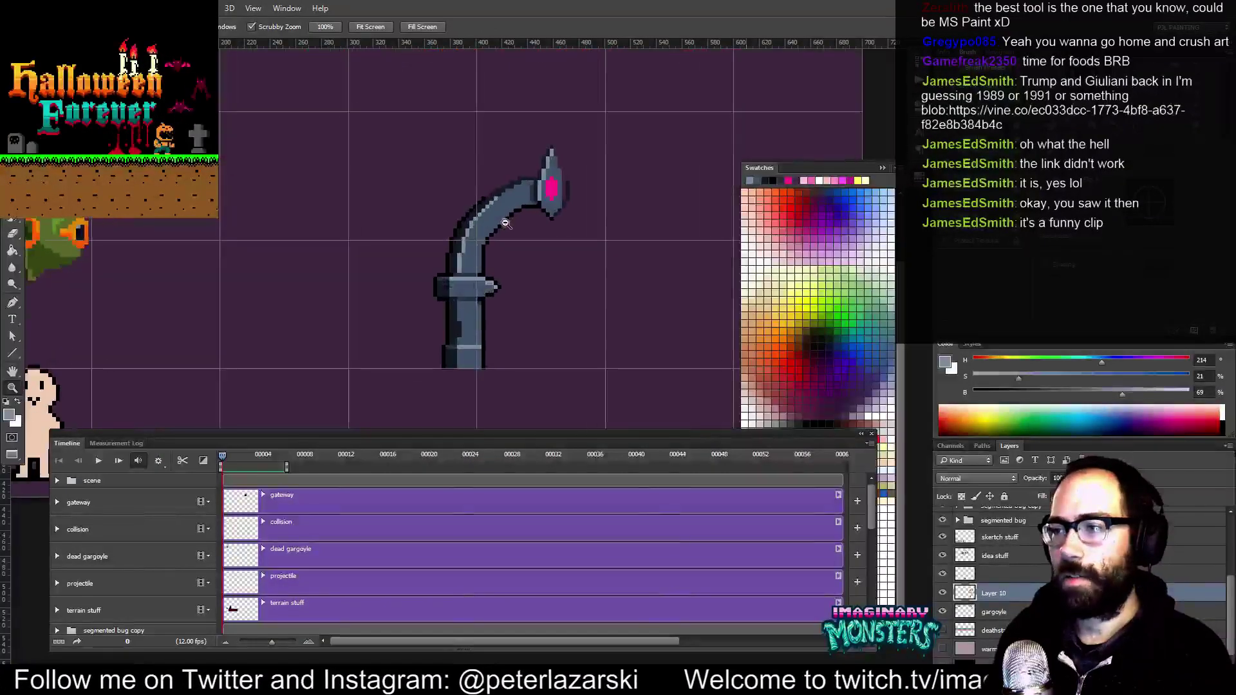
pyautogui.moveTo(498, 282)
pyautogui.mouseDown()
pyautogui.moveTo(517, 254)
pyautogui.moveTo(423, 263)
pyautogui.moveTo(480, 237)
pyautogui.mouseUp()
pyautogui.moveTo(449, 298); pyautogui.dragTo(438, 249)
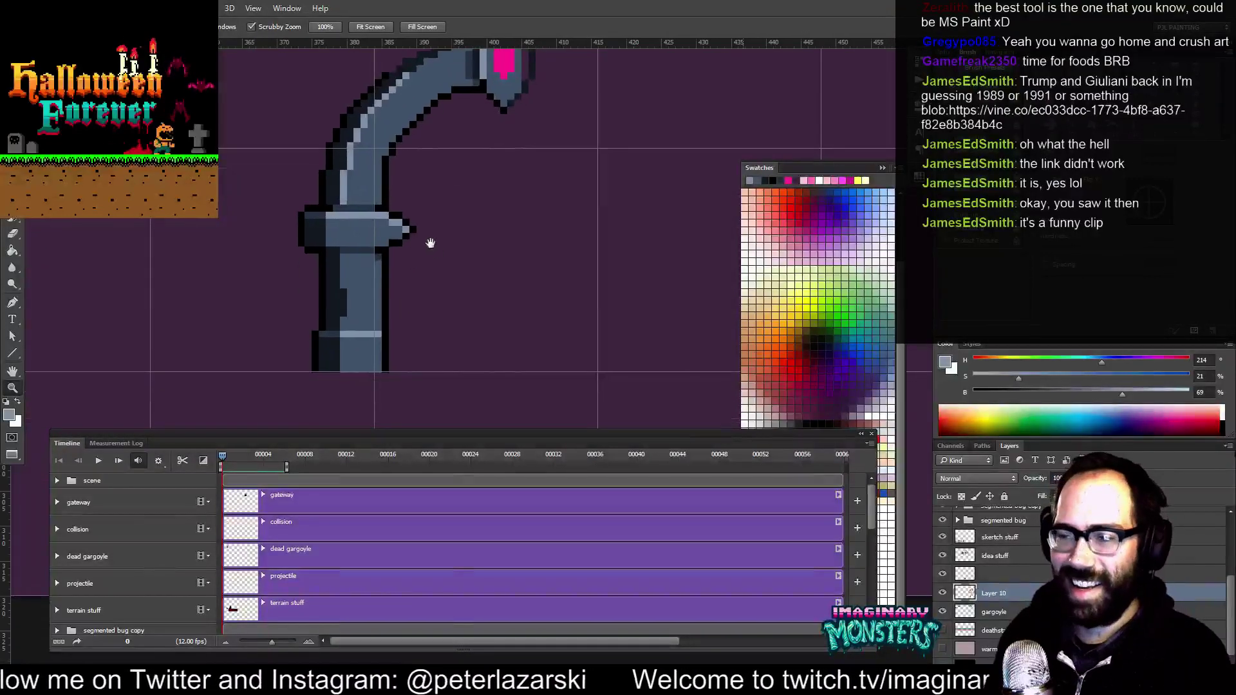
pyautogui.press('b')
pyautogui.moveTo(371, 301); pyautogui.dragTo(359, 276)
pyautogui.keyDown('alt'); pyautogui.click(366, 353); pyautogui.keyUp('alt')
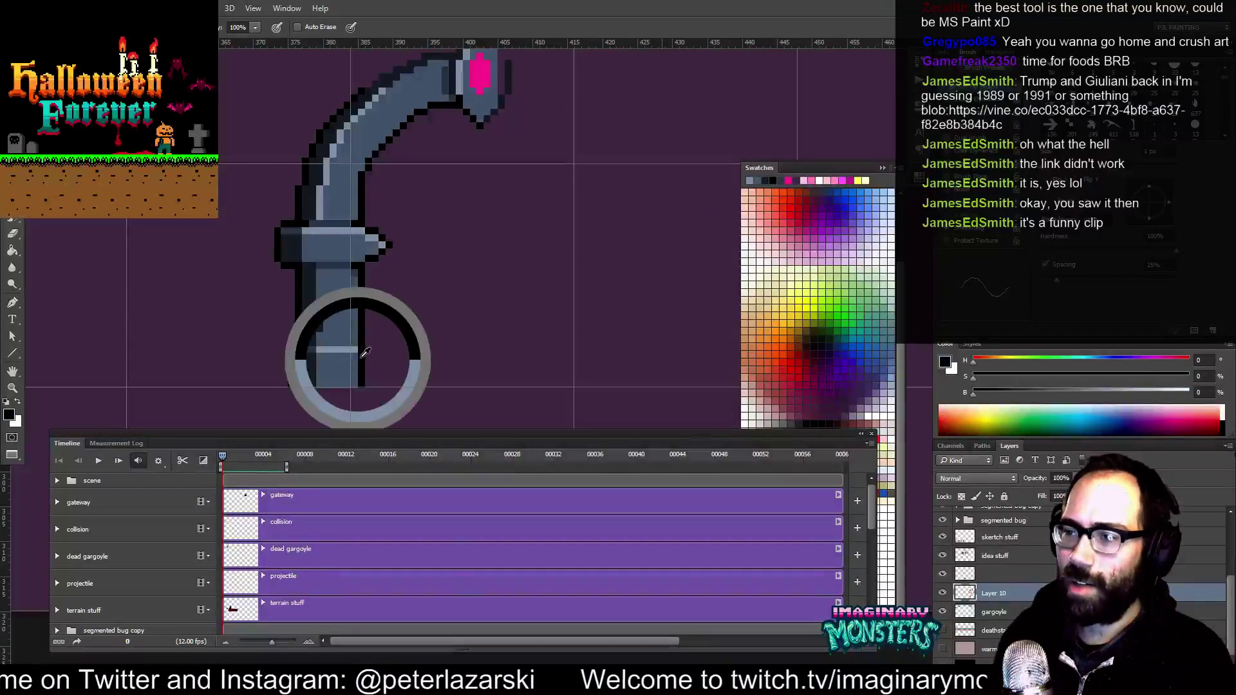
pyautogui.keyDown('alt'); pyautogui.click(347, 364); pyautogui.keyUp('alt')
pyautogui.keyDown('alt'); pyautogui.click(374, 364); pyautogui.keyUp('alt')
pyautogui.keyDown('alt'); pyautogui.click(354, 364); pyautogui.keyUp('alt')
pyautogui.moveTo(391, 330); pyautogui.dragTo(363, 354)
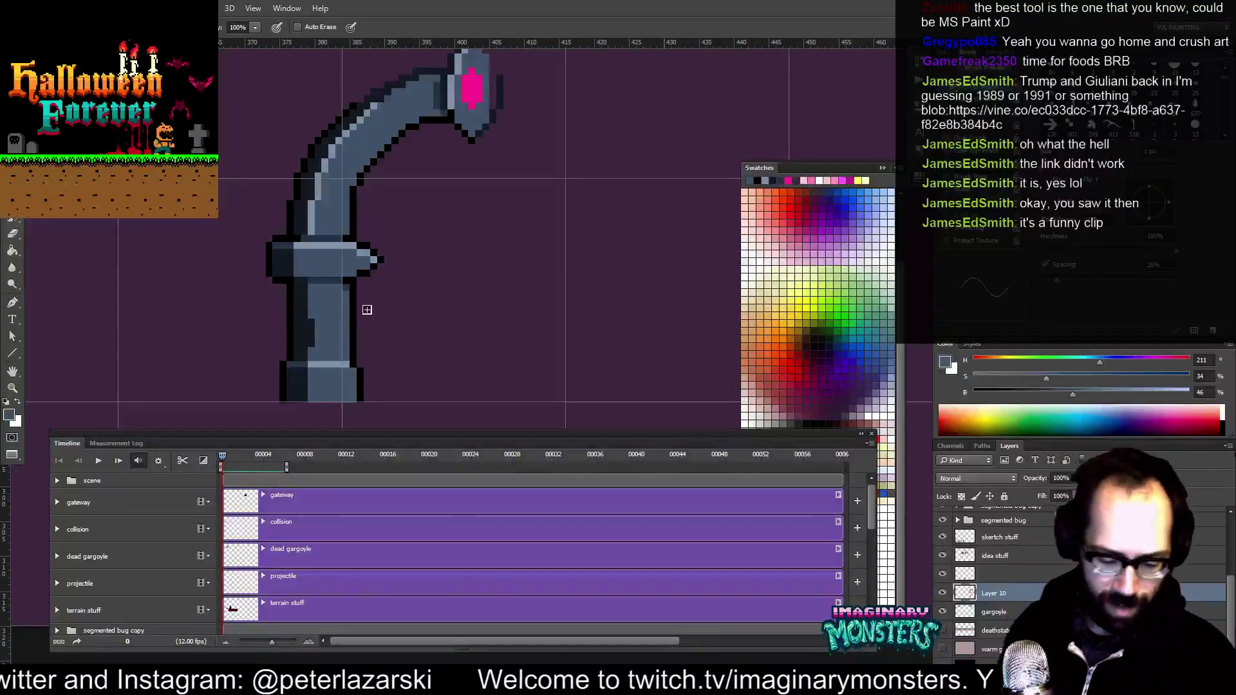
# Paint a jagged dark crack across the shaft between the collar and base fitting, using sampled dark slate
pyautogui.moveTo(361, 313); pyautogui.dragTo(375, 310)
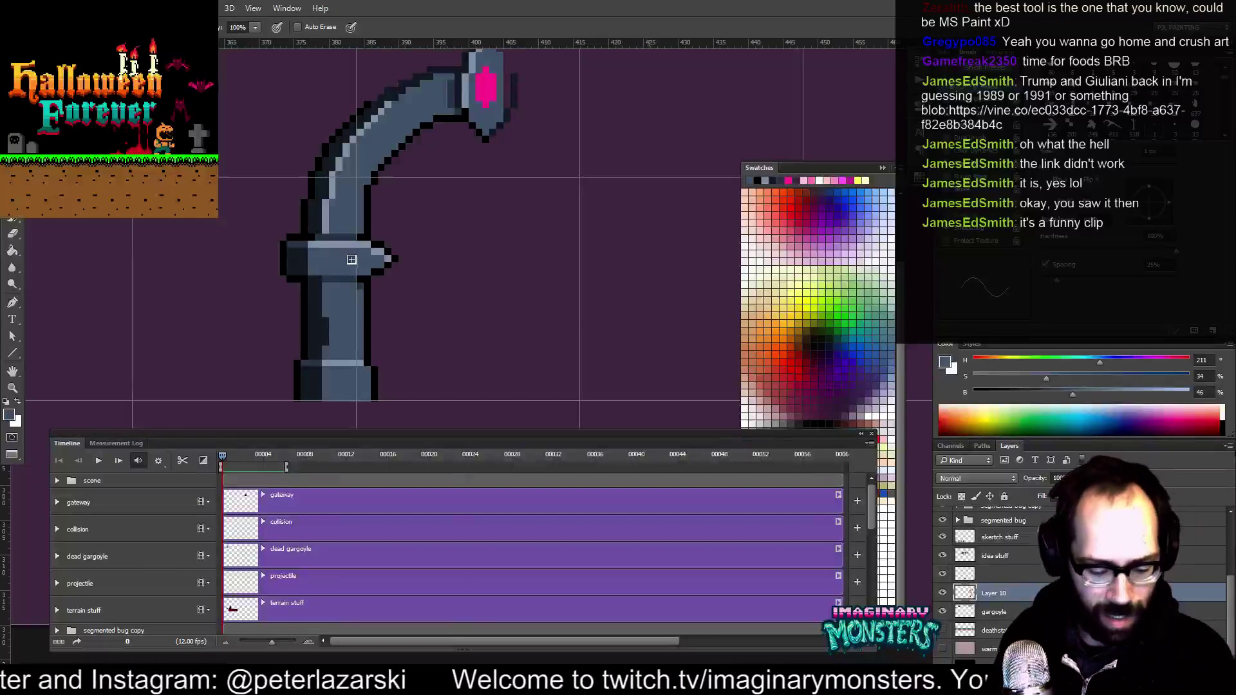
pyautogui.keyDown('alt'); pyautogui.click(325, 331); pyautogui.keyUp('alt')
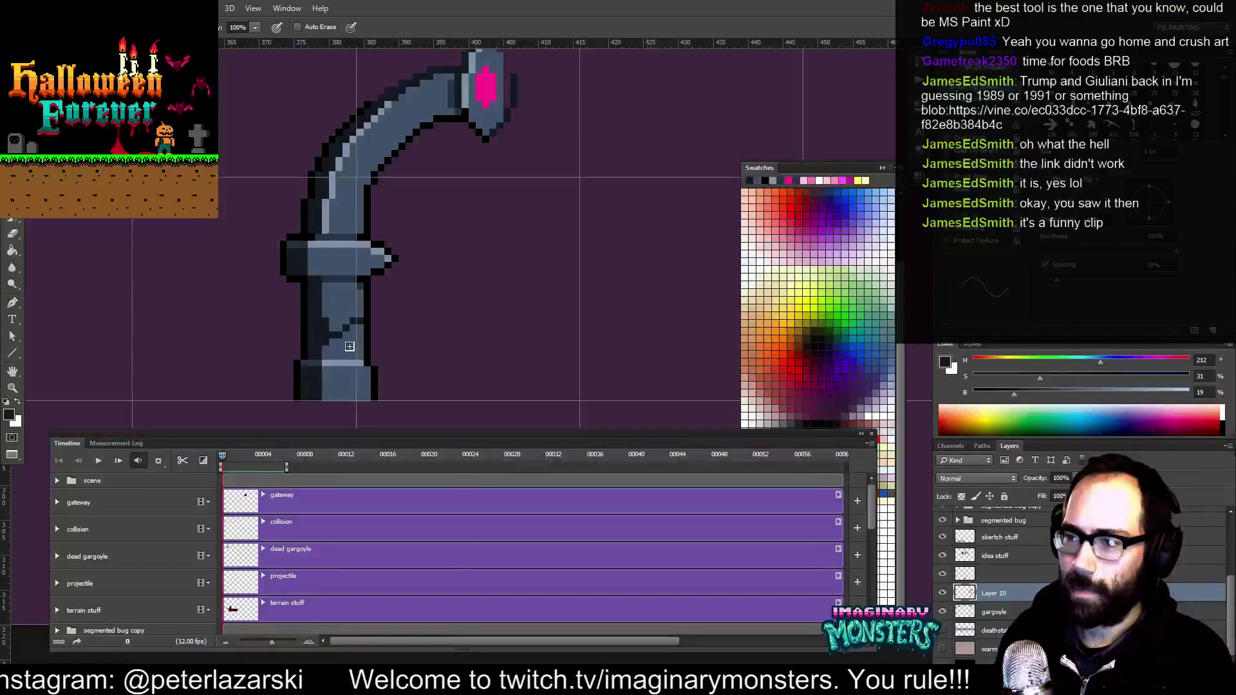
pyautogui.moveTo(367, 344)
pyautogui.mouseDown()
pyautogui.moveTo(378, 340)
pyautogui.moveTo(392, 378)
pyautogui.moveTo(385, 341)
pyautogui.moveTo(346, 329)
pyautogui.mouseUp()
pyautogui.keyDown('alt'); pyautogui.click(359, 363); pyautogui.keyUp('alt')
pyautogui.click(369, 371)
pyautogui.press('d')
pyautogui.press('e')
pyautogui.click(320, 333)
# Hide the grid lines and add jagged dark shading along the lower edge of the base fitting with sampled colors
pyautogui.hotkey('ctrl', 'h')
pyautogui.moveTo(396, 370); pyautogui.dragTo(380, 385)
pyautogui.moveTo(342, 292); pyautogui.dragTo(367, 318)
pyautogui.moveTo(391, 361); pyautogui.dragTo(407, 389)
pyautogui.moveTo(409, 387); pyautogui.dragTo(409, 314)
pyautogui.keyDown('alt'); pyautogui.click(313, 342); pyautogui.keyUp('alt')
pyautogui.press('z')
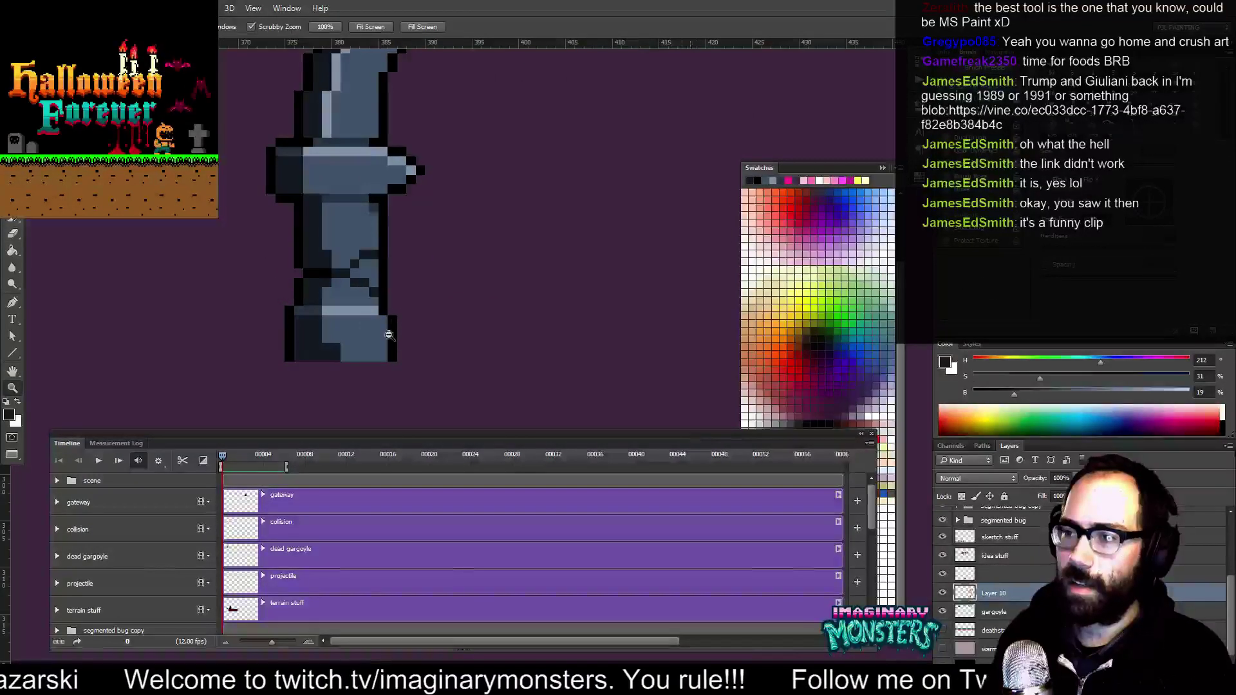
pyautogui.keyDown('alt'); pyautogui.click(332, 355); pyautogui.keyUp('alt')
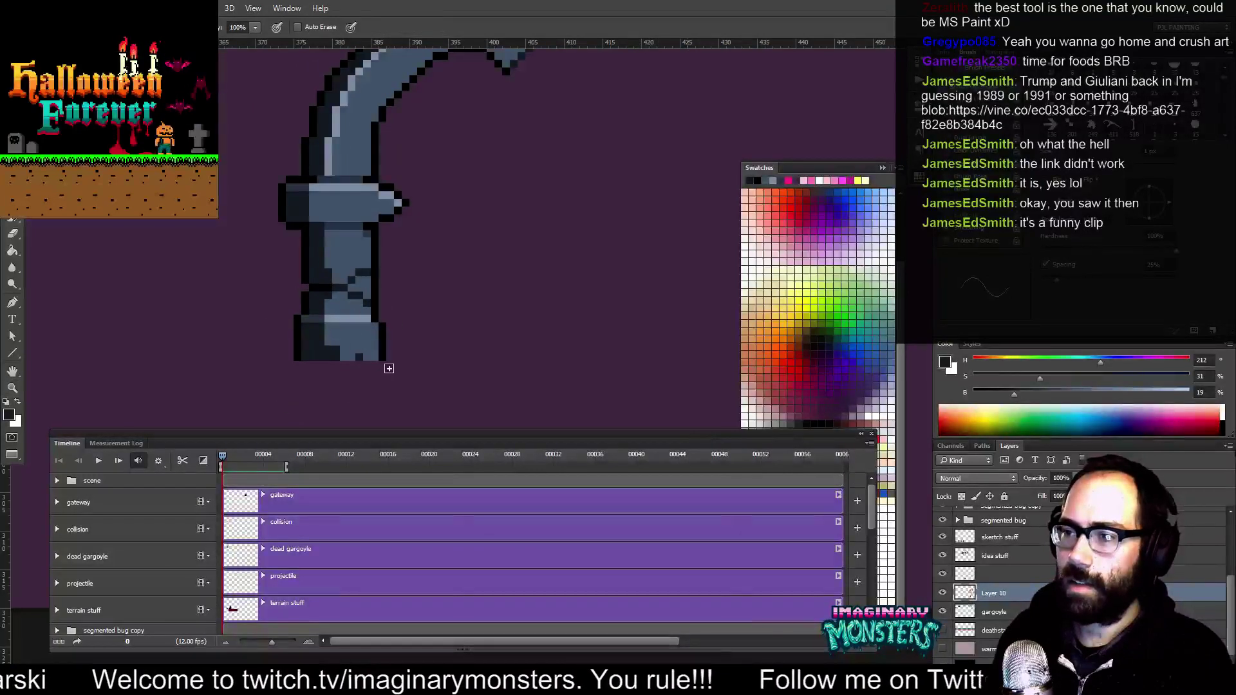
pyautogui.keyDown('alt'); pyautogui.click(425, 303); pyautogui.keyUp('alt')
pyautogui.keyDown('alt'); pyautogui.click(428, 307); pyautogui.keyUp('alt')
pyautogui.keyDown('alt'); pyautogui.click(430, 309); pyautogui.keyUp('alt')
# Paint a light gray-blue wing on the curve side of the gem head, edged with slate and dark slate at the joint
pyautogui.moveTo(425, 221); pyautogui.dragTo(454, 300)
pyautogui.moveTo(444, 324); pyautogui.dragTo(460, 345)
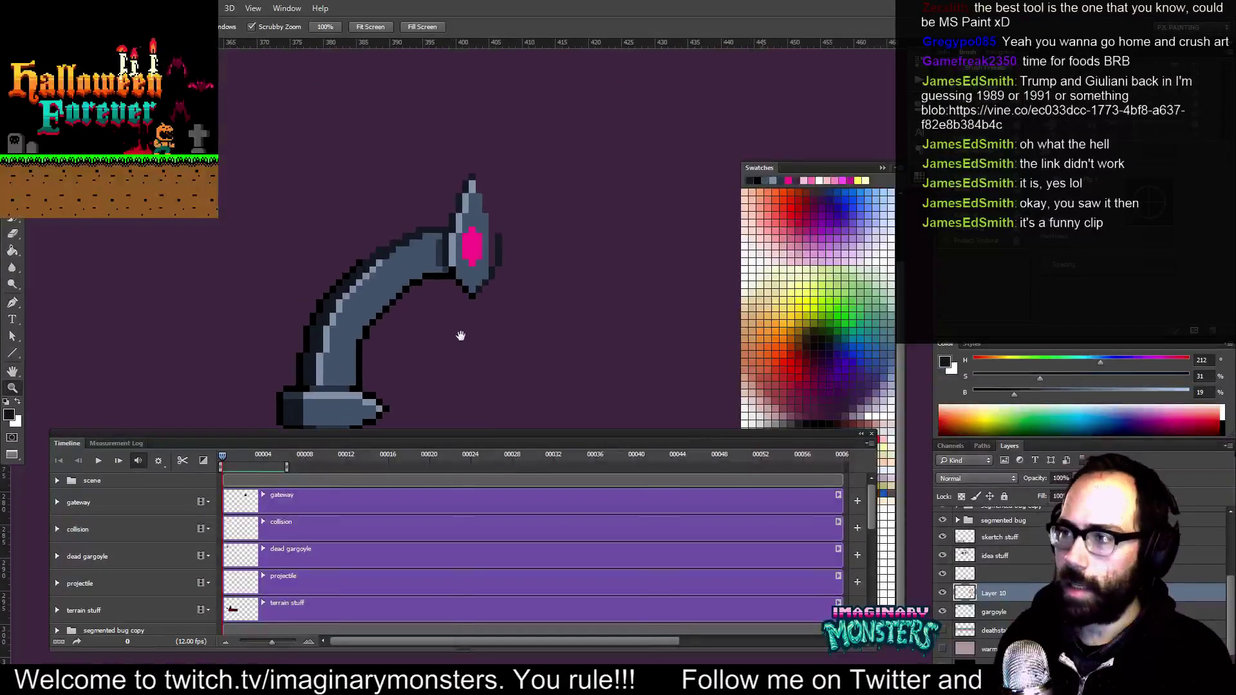
pyautogui.moveTo(442, 258); pyautogui.dragTo(436, 261)
pyautogui.keyDown('alt'); pyautogui.click(447, 242); pyautogui.keyUp('alt')
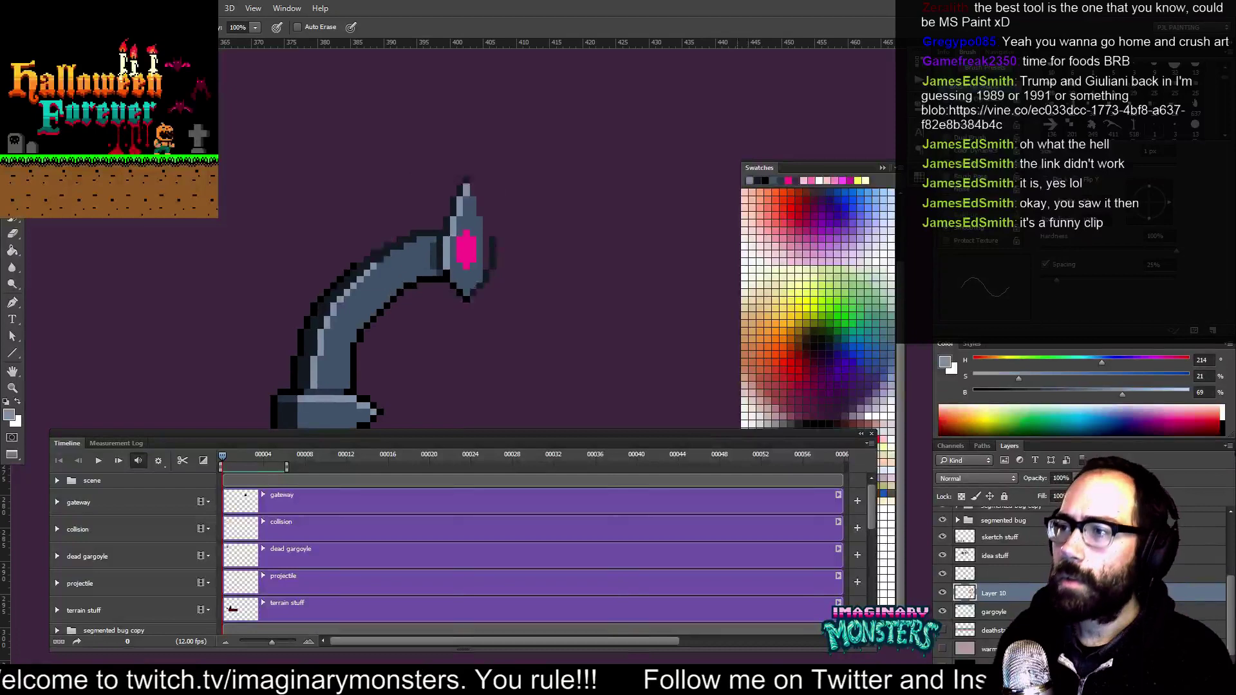
pyautogui.keyDown('alt'); pyautogui.click(435, 246); pyautogui.keyUp('alt')
pyautogui.keyDown('alt'); pyautogui.click(443, 245); pyautogui.keyUp('alt')
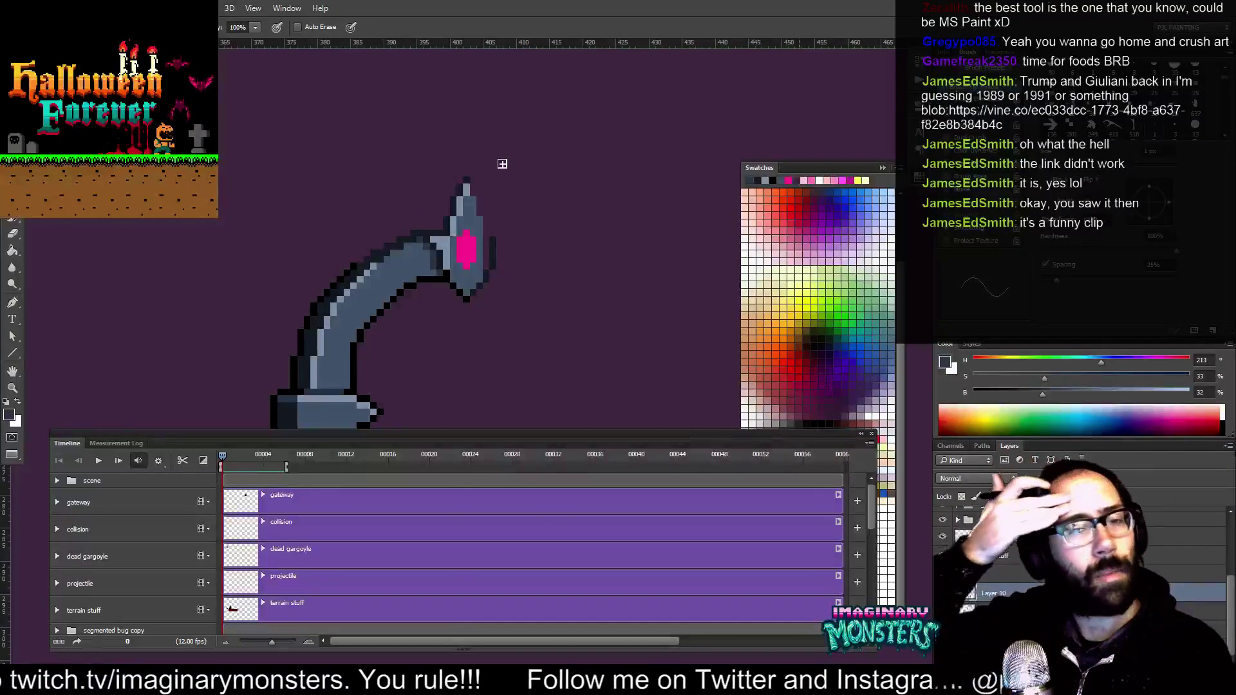
pyautogui.moveTo(439, 254); pyautogui.dragTo(436, 273)
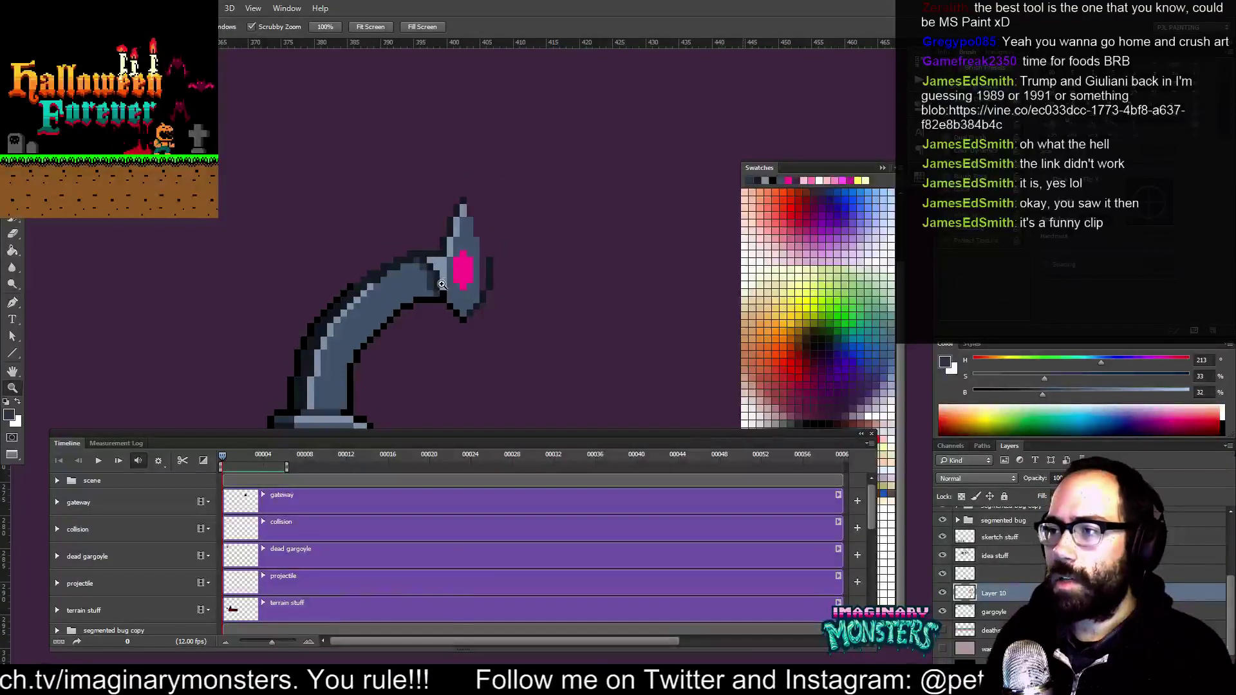
pyautogui.scroll(2, 440, 254)
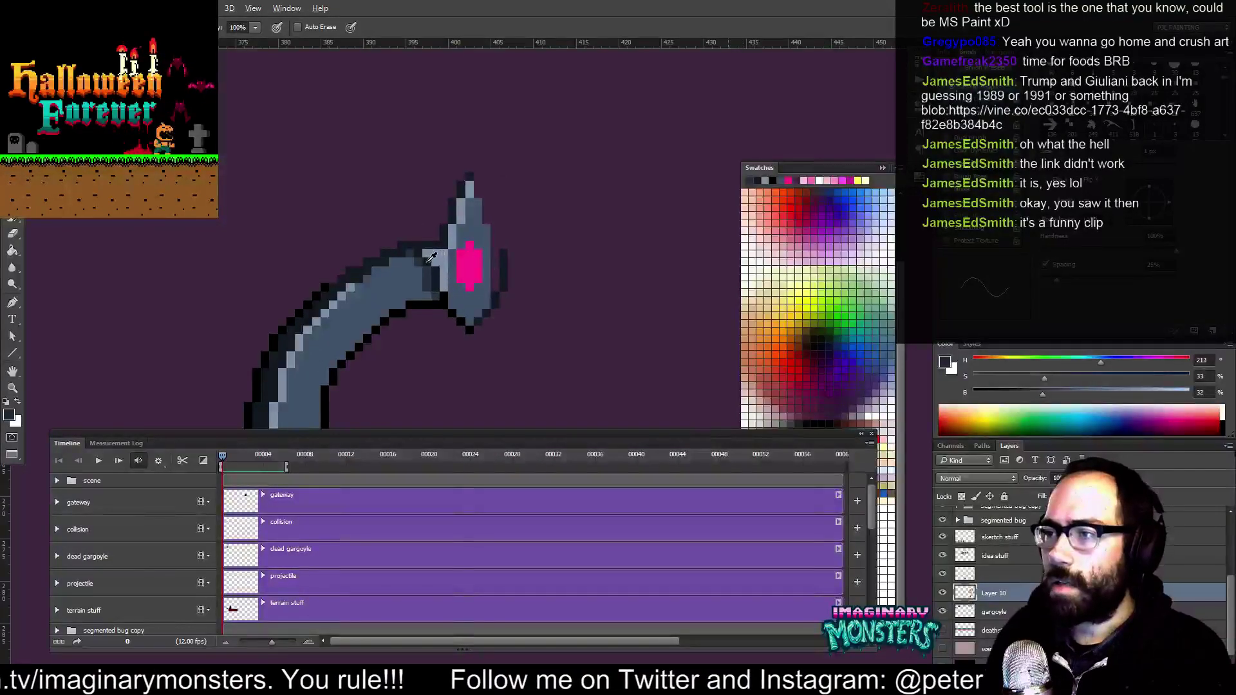
pyautogui.keyDown('alt'); pyautogui.click(447, 267); pyautogui.keyUp('alt')
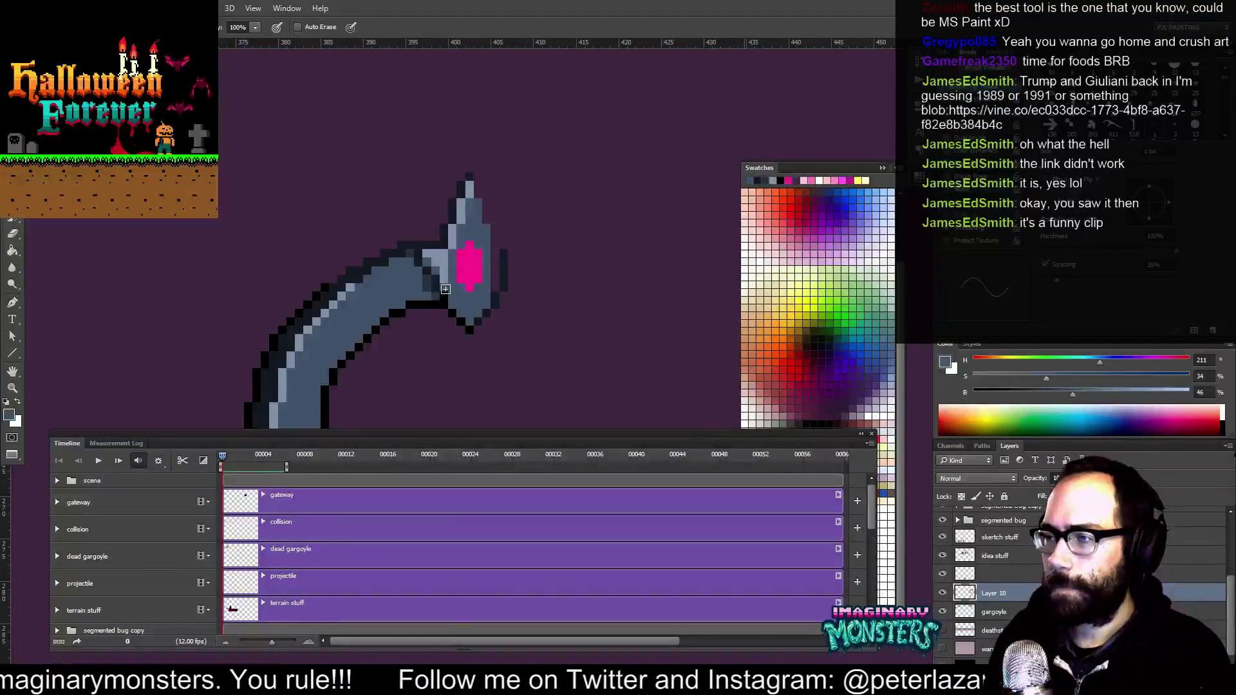
pyautogui.keyDown('alt'); pyautogui.click(435, 271); pyautogui.keyUp('alt')
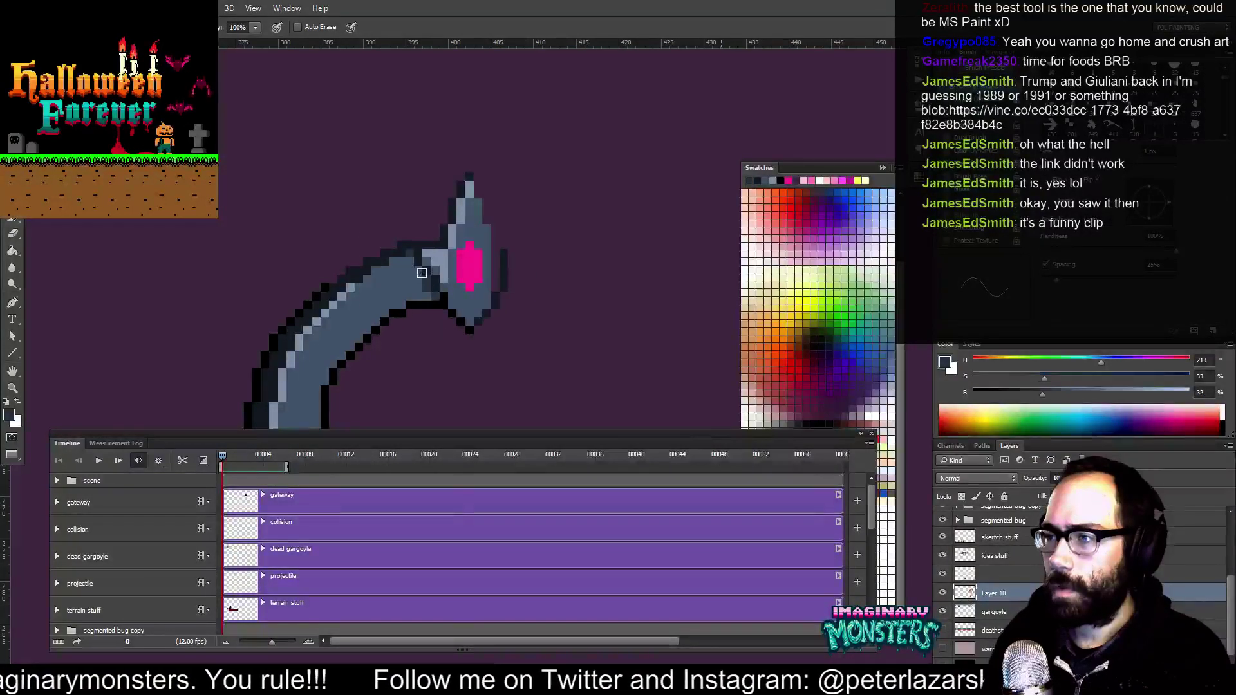
pyautogui.press('space')
pyautogui.press('space')
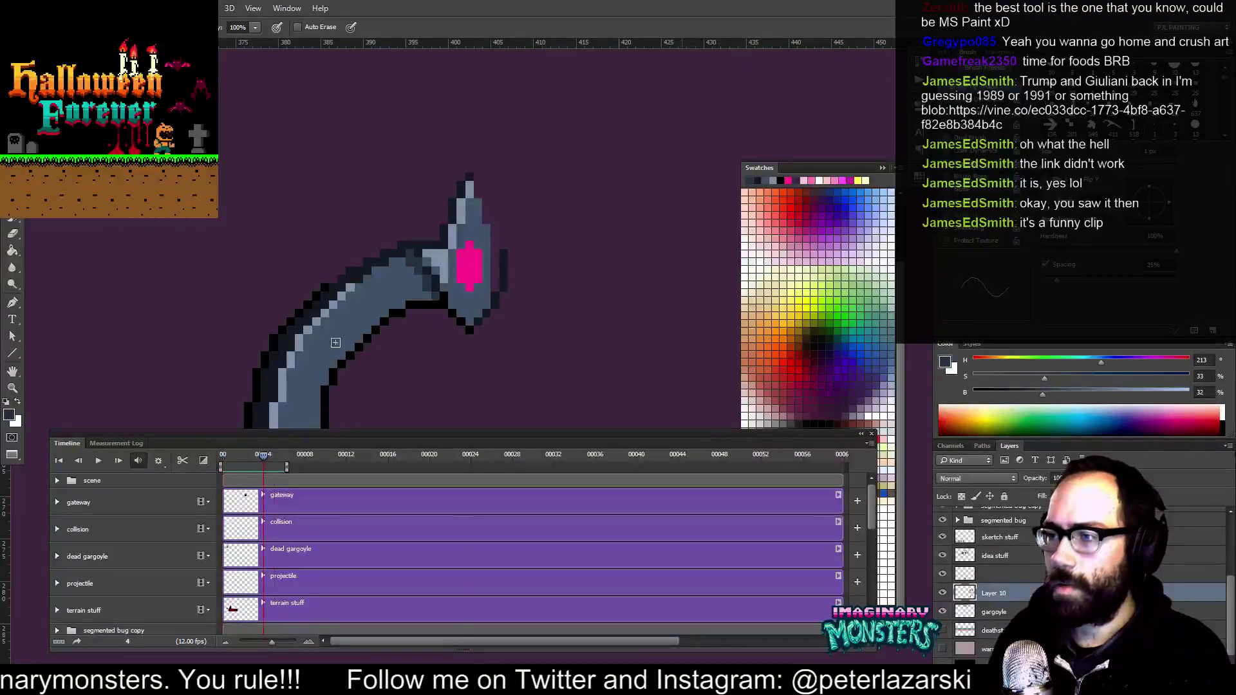
pyautogui.moveTo(253, 451); pyautogui.dragTo(217, 453)
pyautogui.hotkey('ctrl', 'alt', 't')
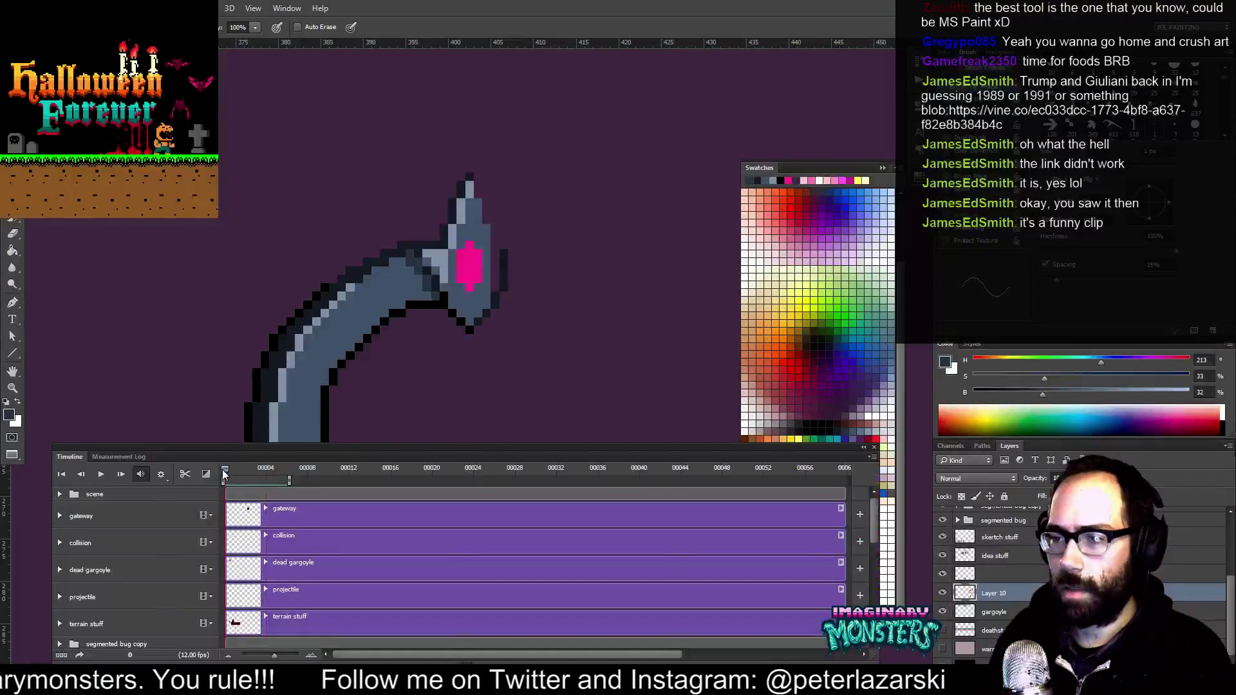
# Paint a black diagonal outline between the head's wing and the curve, and refine the wing's outline with dark slate
pyautogui.keyDown('alt'); pyautogui.click(423, 256); pyautogui.keyUp('alt')
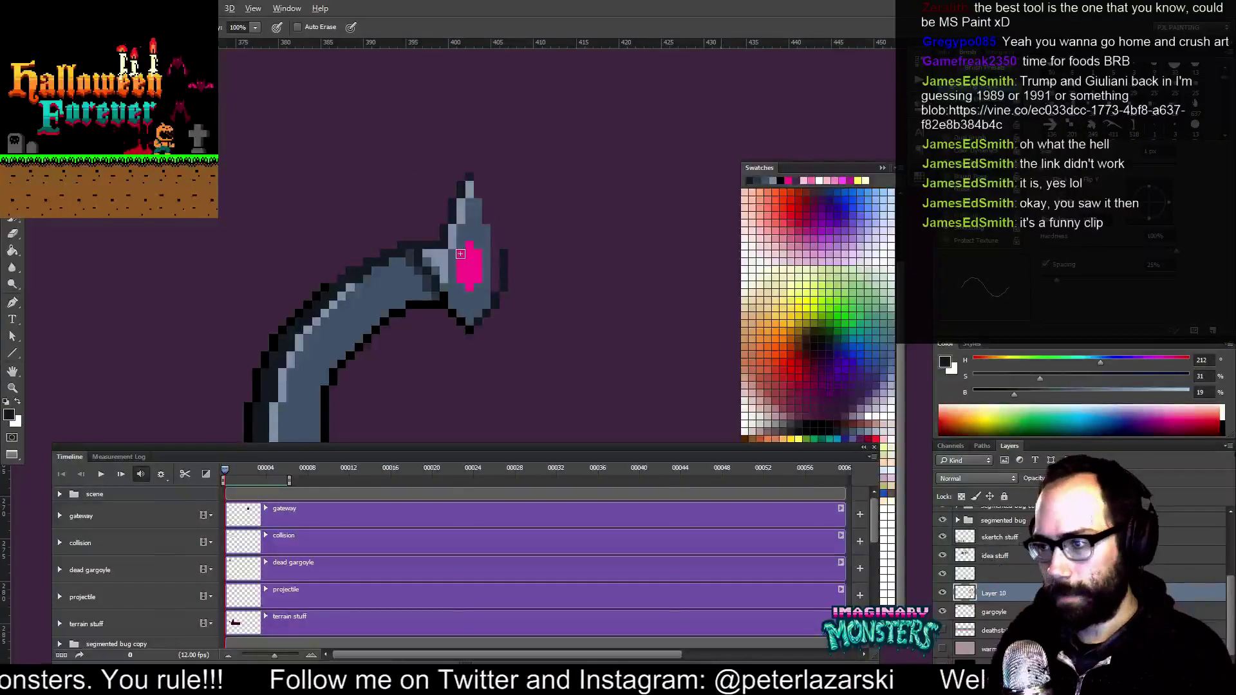
pyautogui.keyDown('alt'); pyautogui.click(448, 295); pyautogui.keyUp('alt')
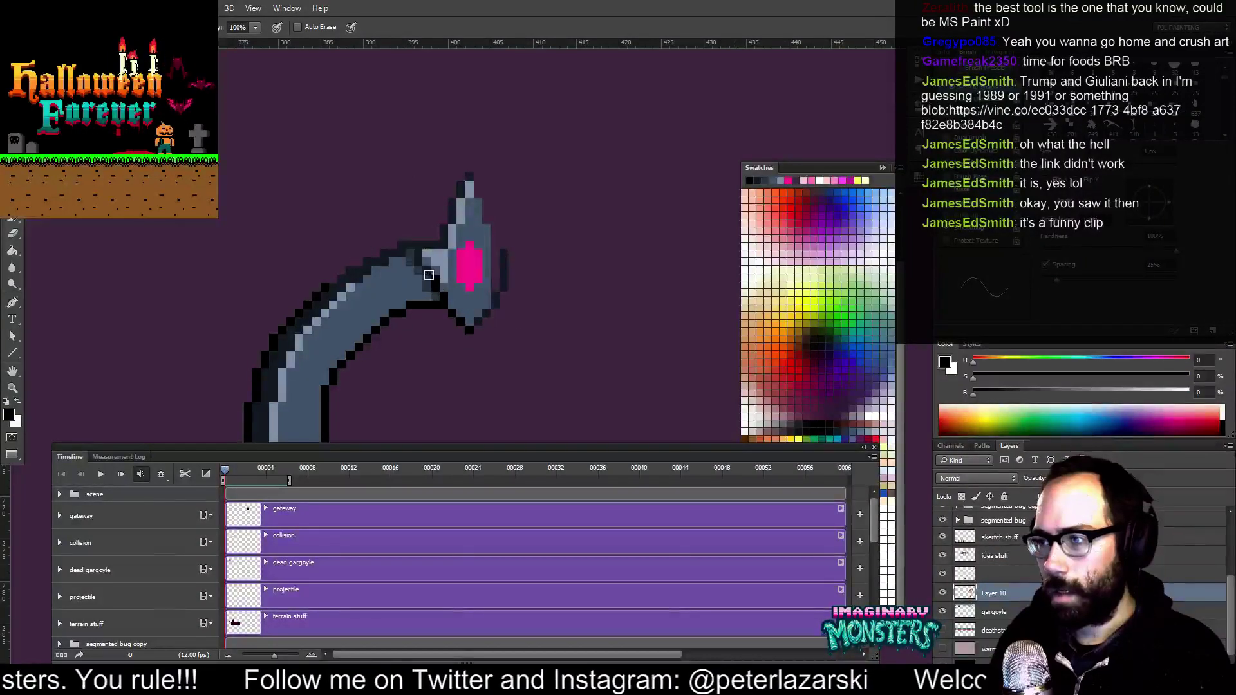
pyautogui.moveTo(444, 325)
pyautogui.mouseDown()
pyautogui.moveTo(433, 301)
pyautogui.moveTo(445, 308)
pyautogui.mouseUp()
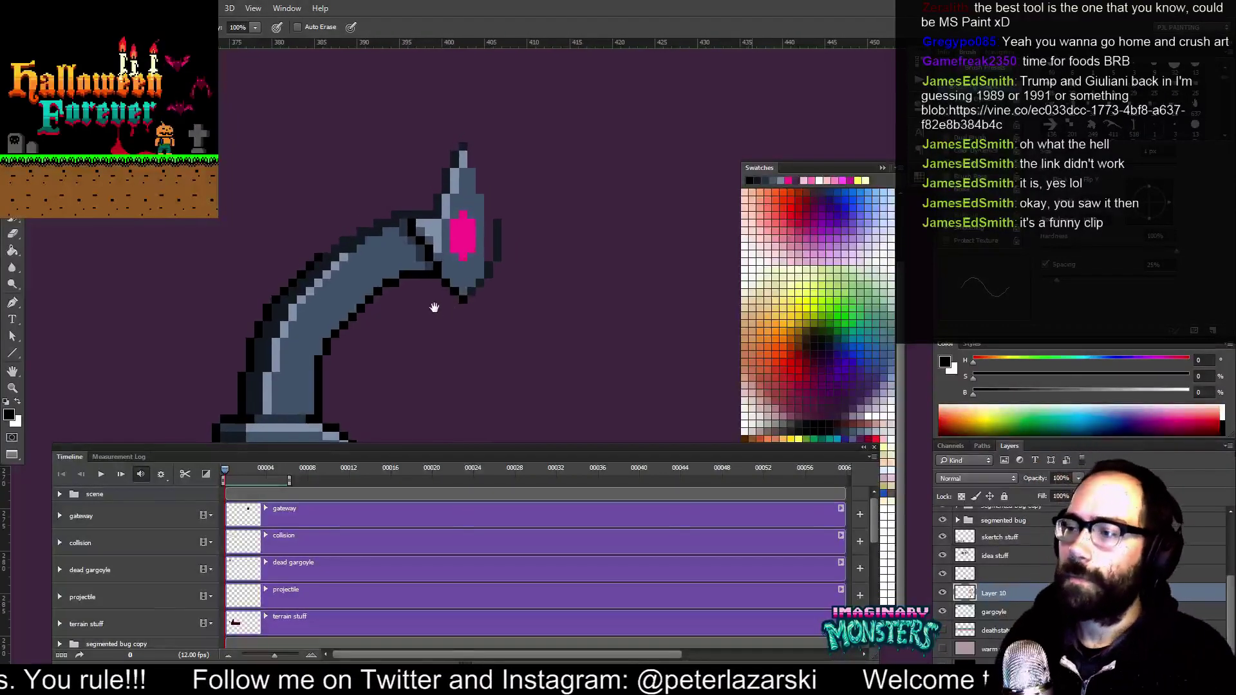
pyautogui.keyDown('alt'); pyautogui.click(435, 244); pyautogui.keyUp('alt')
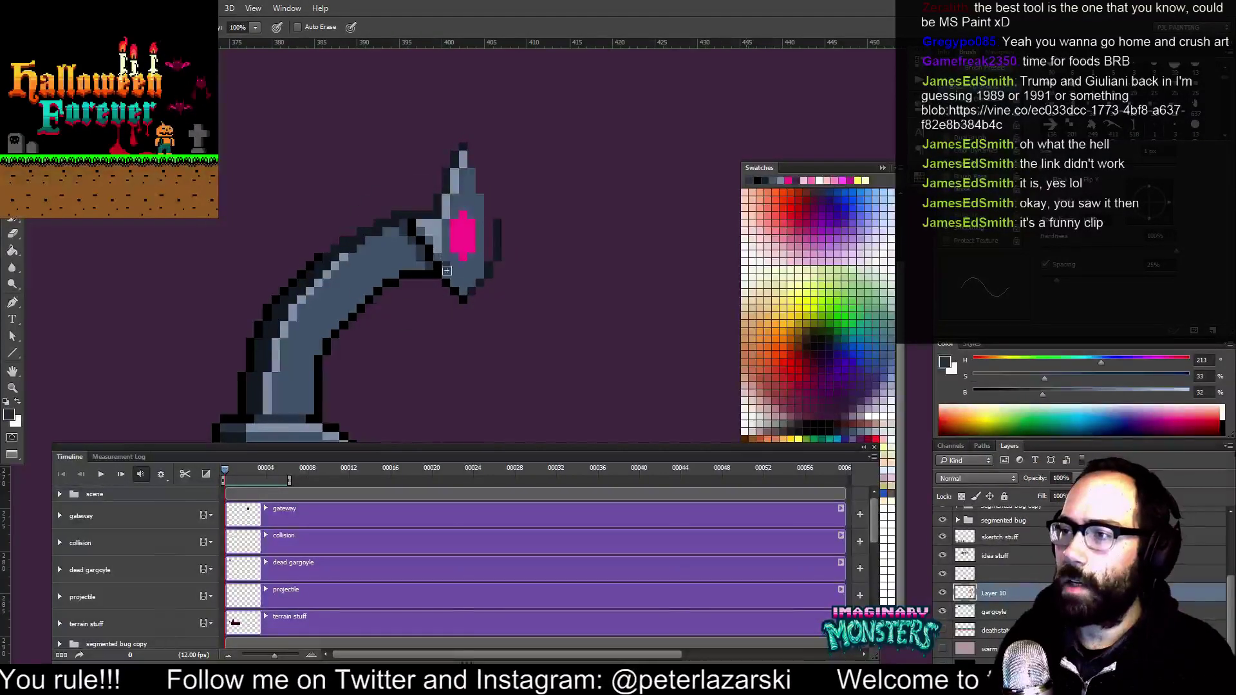
pyautogui.moveTo(470, 303); pyautogui.dragTo(483, 313)
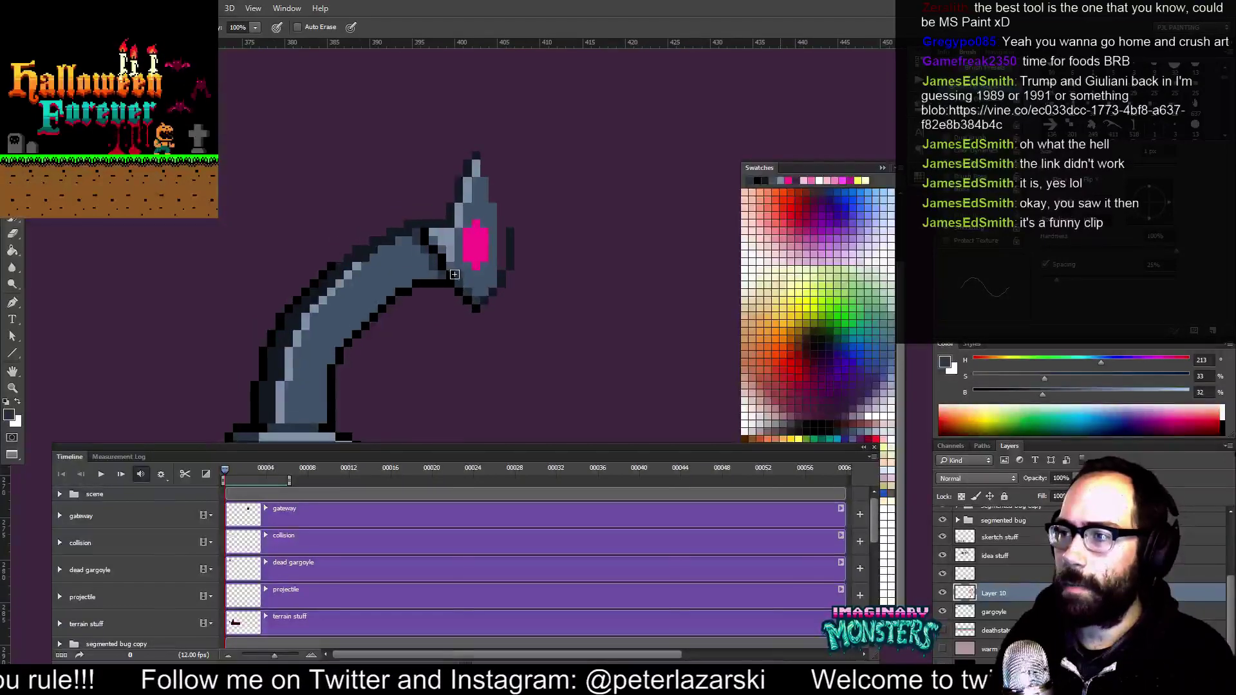
pyautogui.hscroll(-2, 474, 293)
pyautogui.scroll(1, 473, 293)
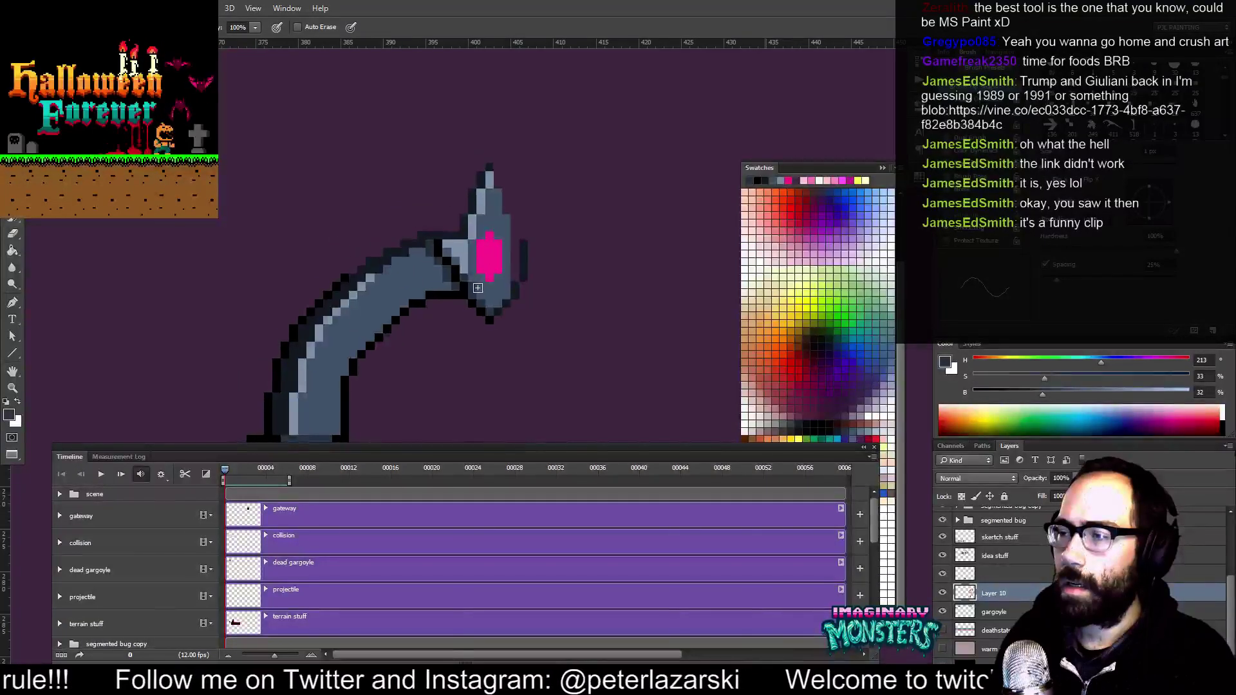
pyautogui.moveTo(457, 272)
pyautogui.mouseDown()
pyautogui.moveTo(467, 264)
pyautogui.moveTo(452, 234)
pyautogui.mouseUp()
pyautogui.moveTo(484, 316); pyautogui.dragTo(492, 293)
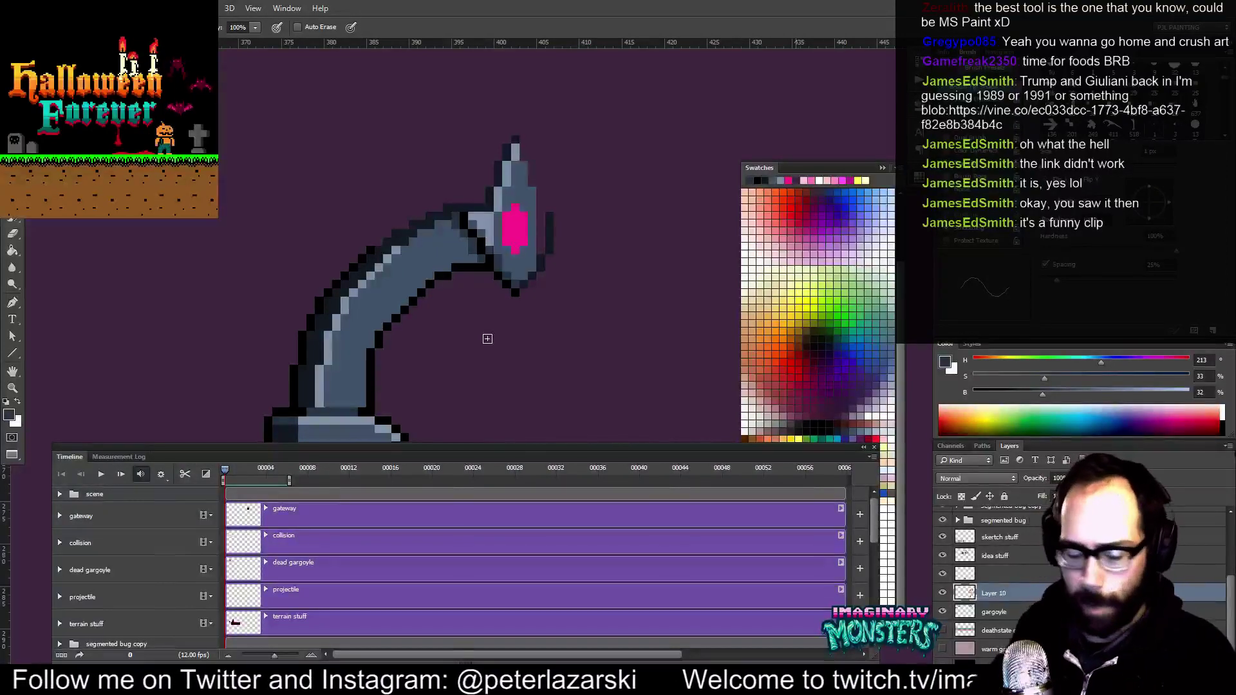
pyautogui.moveTo(423, 343); pyautogui.dragTo(416, 320)
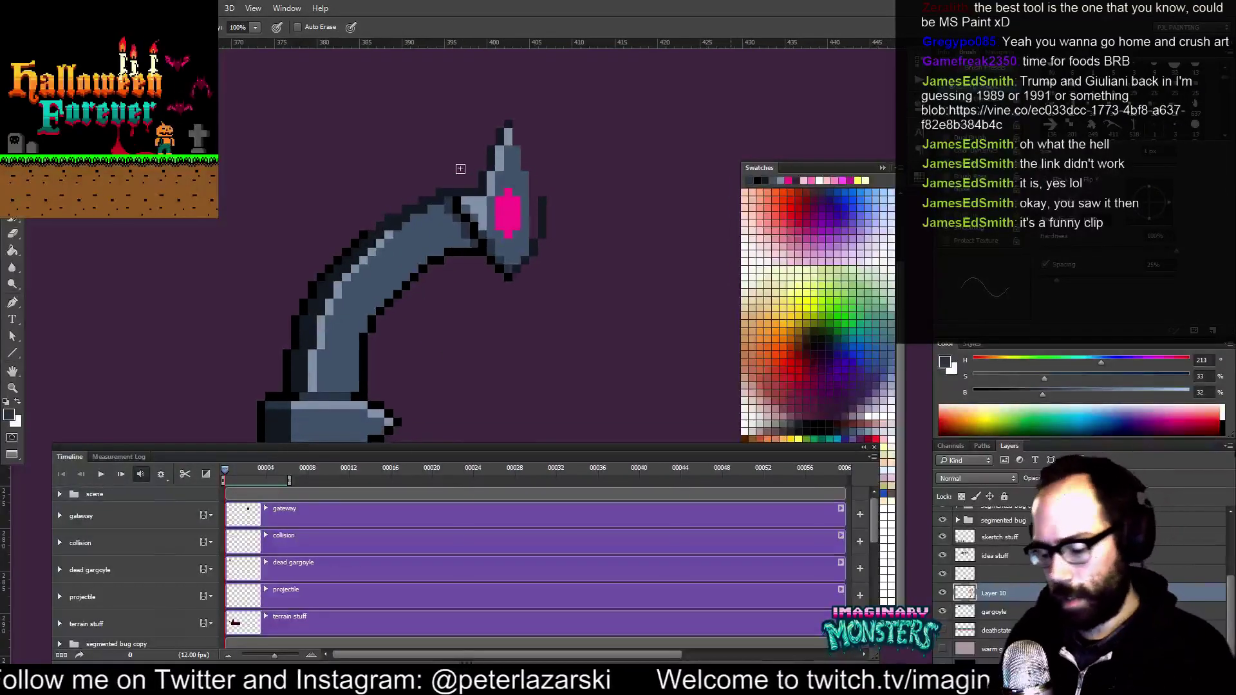
# Duplicate the gem head into the empty area beside the post and erase the stray curve pixels around the copy
pyautogui.press('m')
pyautogui.moveTo(461, 95)
pyautogui.mouseDown()
pyautogui.moveTo(548, 133)
pyautogui.moveTo(545, 293)
pyautogui.mouseUp()
pyautogui.moveTo(534, 234)
pyautogui.mouseDown()
pyautogui.moveTo(549, 293)
pyautogui.moveTo(230, 249)
pyautogui.moveTo(330, 250)
pyautogui.moveTo(295, 259)
pyautogui.mouseUp()
pyautogui.press('v')
pyautogui.hotkey('ctrl', 'd')
pyautogui.press('e')
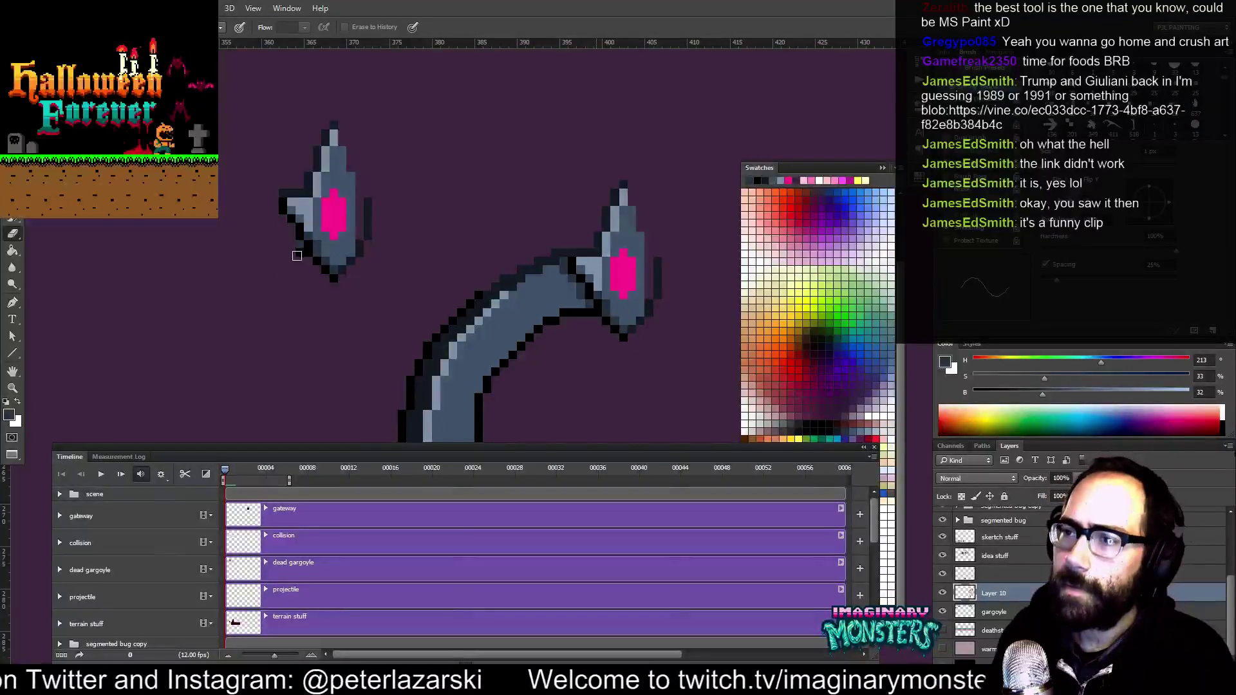
# Copy the duplicate head's winged half, flip it horizontally and join it to the original half to form a symmetrical head
pyautogui.press('m')
pyautogui.moveTo(270, 78); pyautogui.dragTo(337, 306)
pyautogui.press('v')
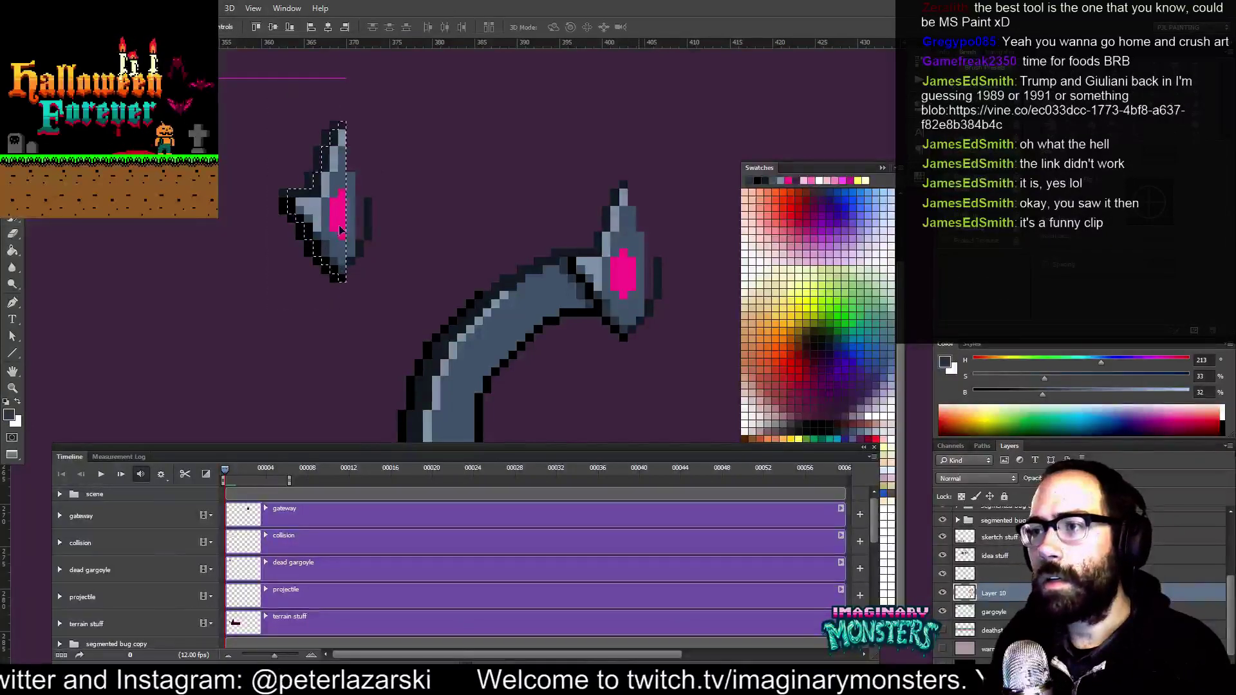
pyautogui.moveTo(328, 231); pyautogui.dragTo(464, 231)
pyautogui.hotkey('ctrl', 't')
pyautogui.rightClick(456, 218)
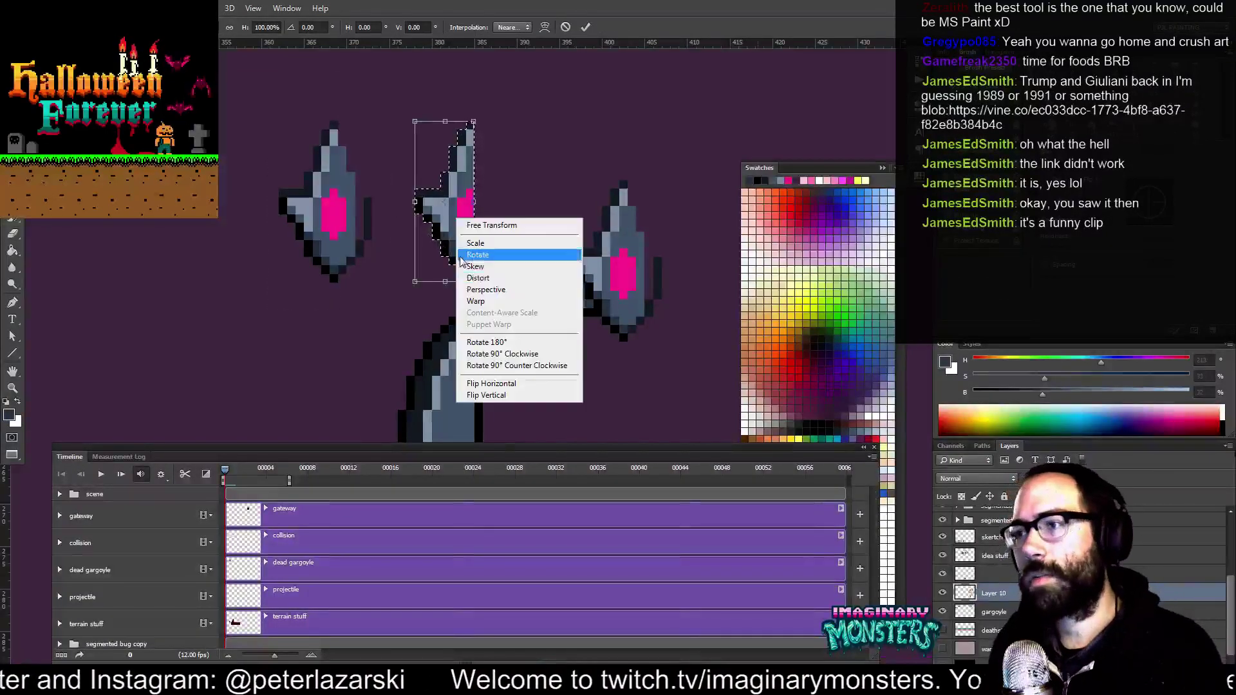
pyautogui.click(482, 383)
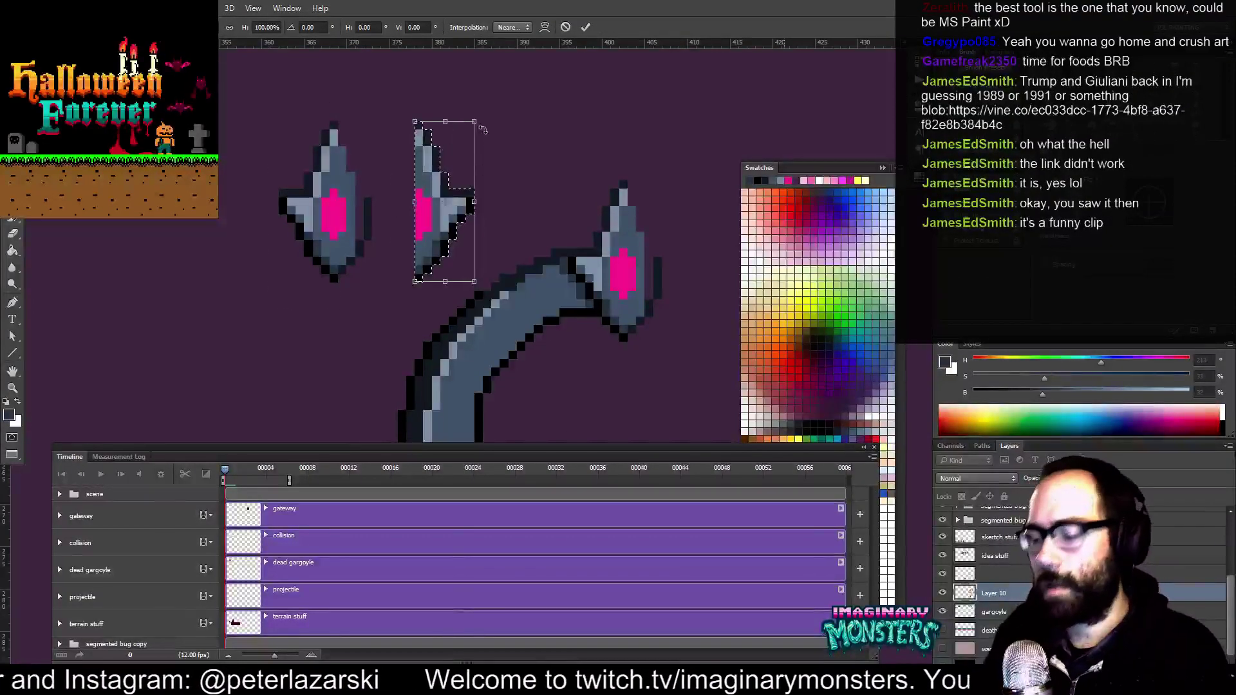
pyautogui.press('Return')
pyautogui.hotkey('shift', 'Left')
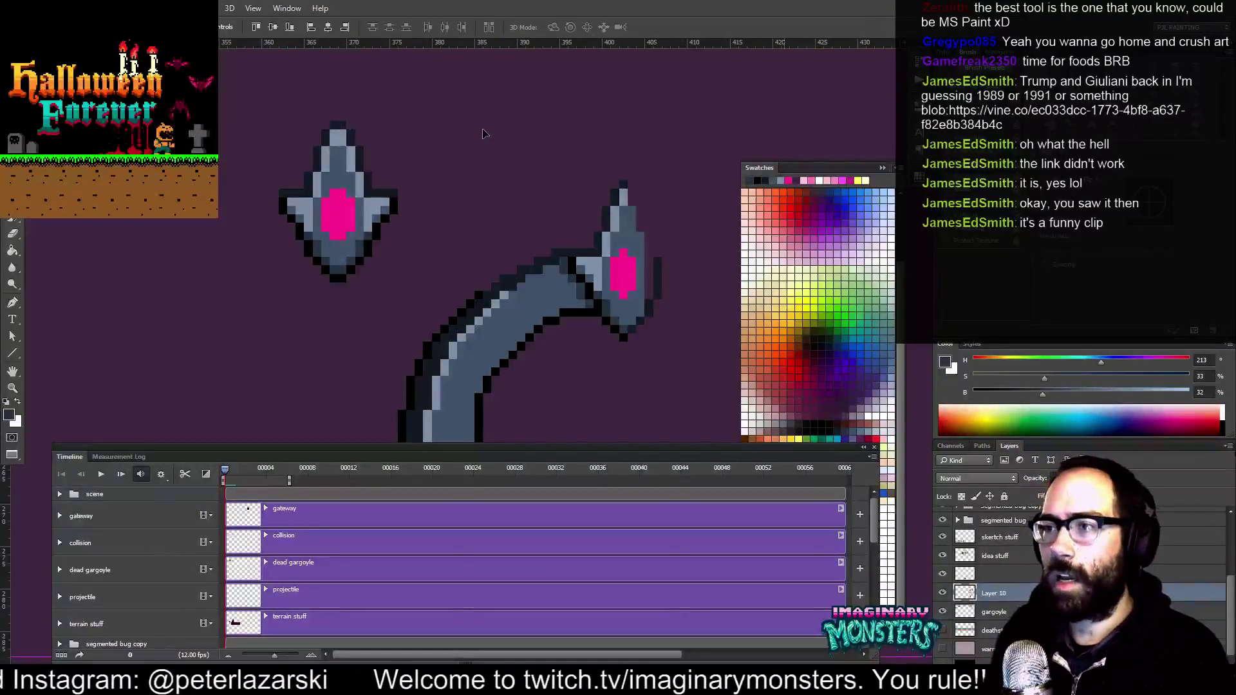
# Show the grid lines again and place a copy of the symmetrical head over the old head on the curved post
pyautogui.moveTo(439, 272); pyautogui.dragTo(424, 264)
pyautogui.press('m')
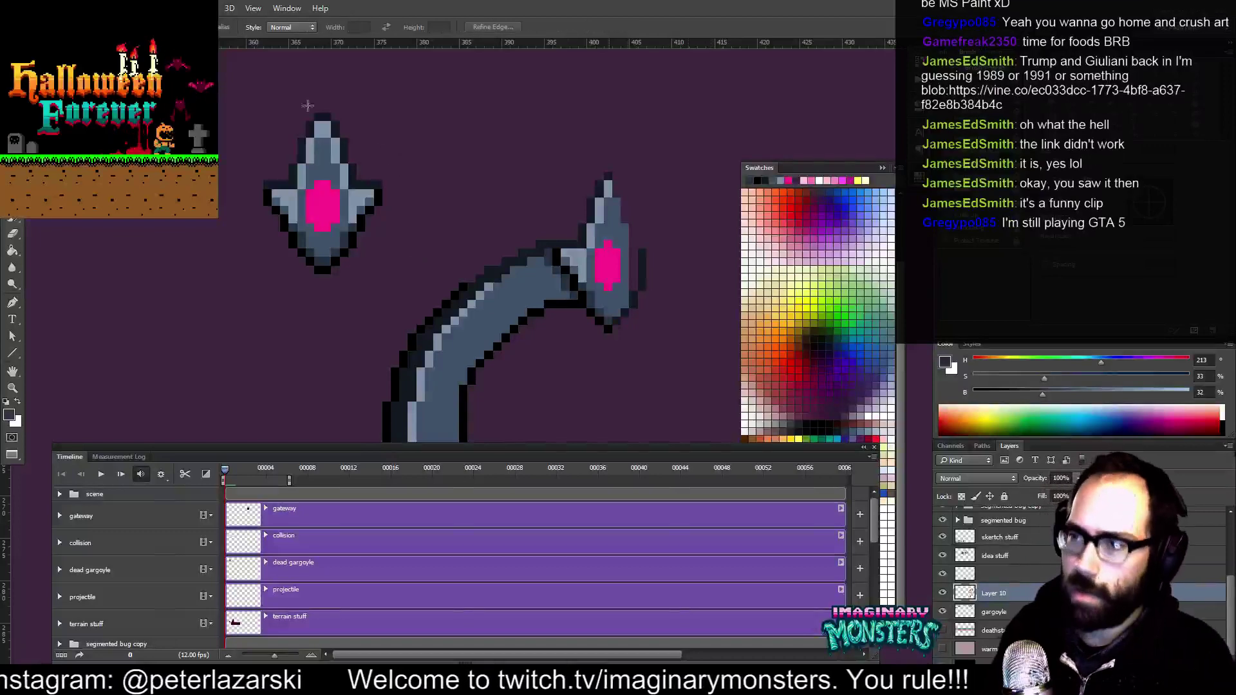
pyautogui.moveTo(250, 114)
pyautogui.mouseDown()
pyautogui.moveTo(340, 154)
pyautogui.moveTo(394, 281)
pyautogui.moveTo(367, 257)
pyautogui.mouseUp()
pyautogui.press('v')
pyautogui.hotkey('ctrl', "'")
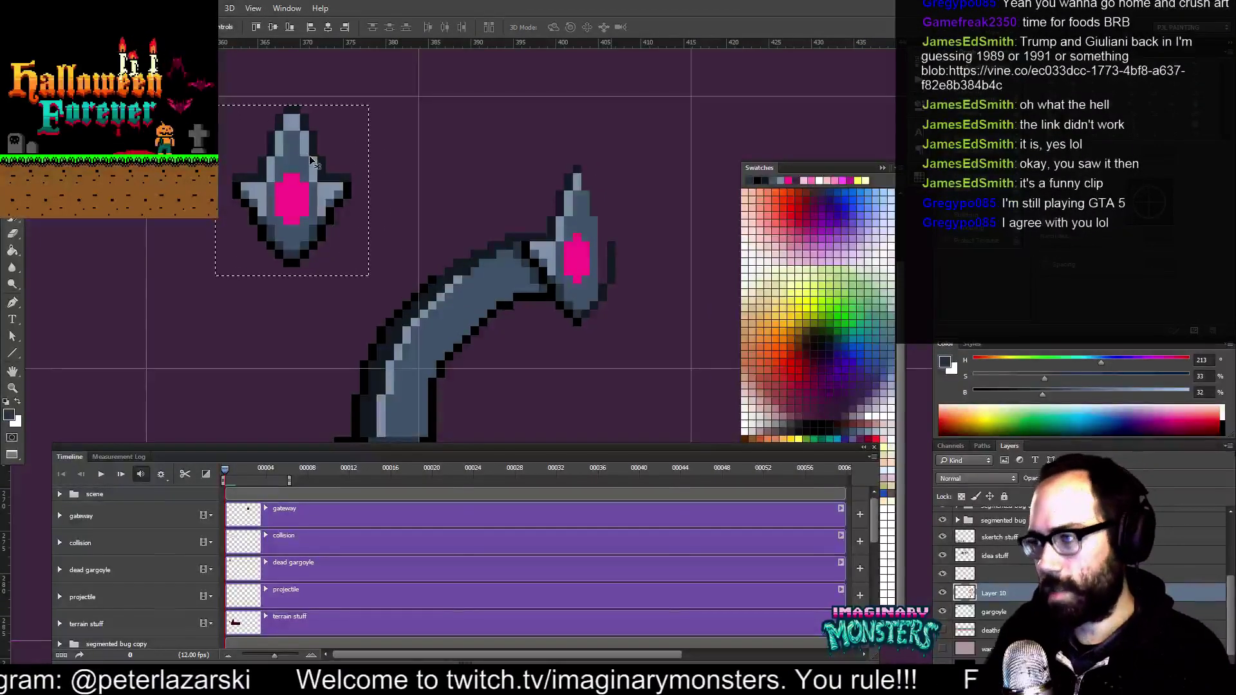
pyautogui.moveTo(525, 345); pyautogui.dragTo(426, 320)
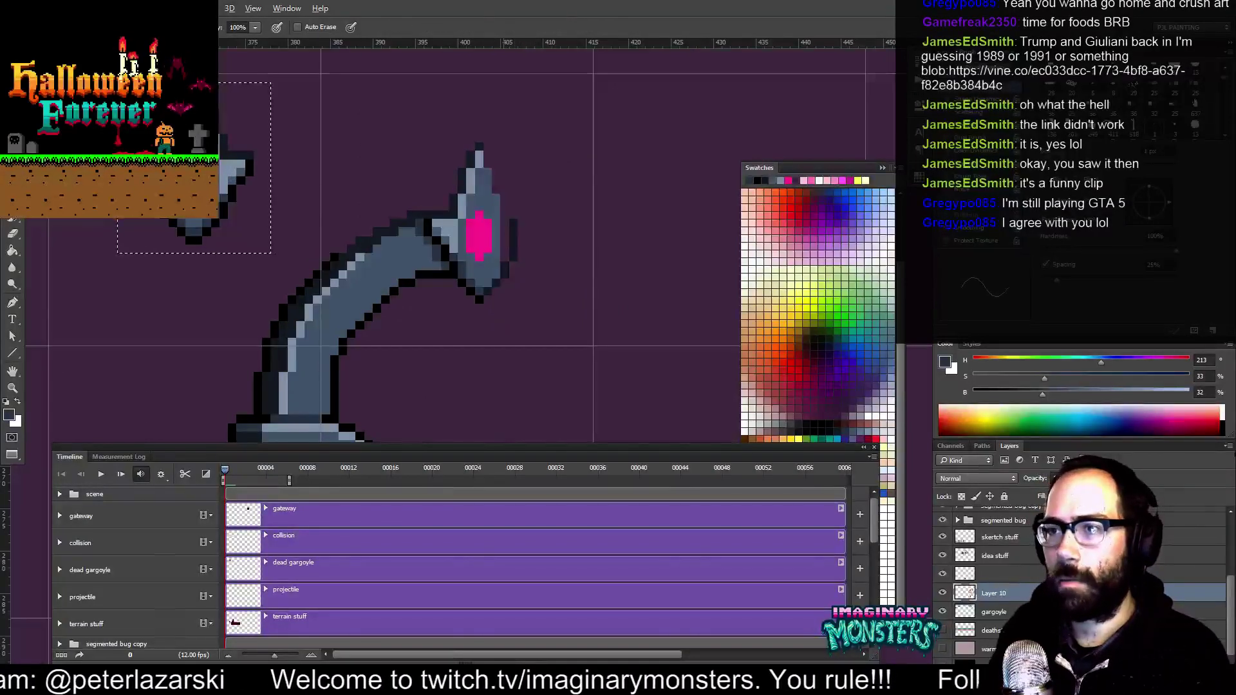
pyautogui.hotkey('alt', 'v')
pyautogui.click(229, 245)
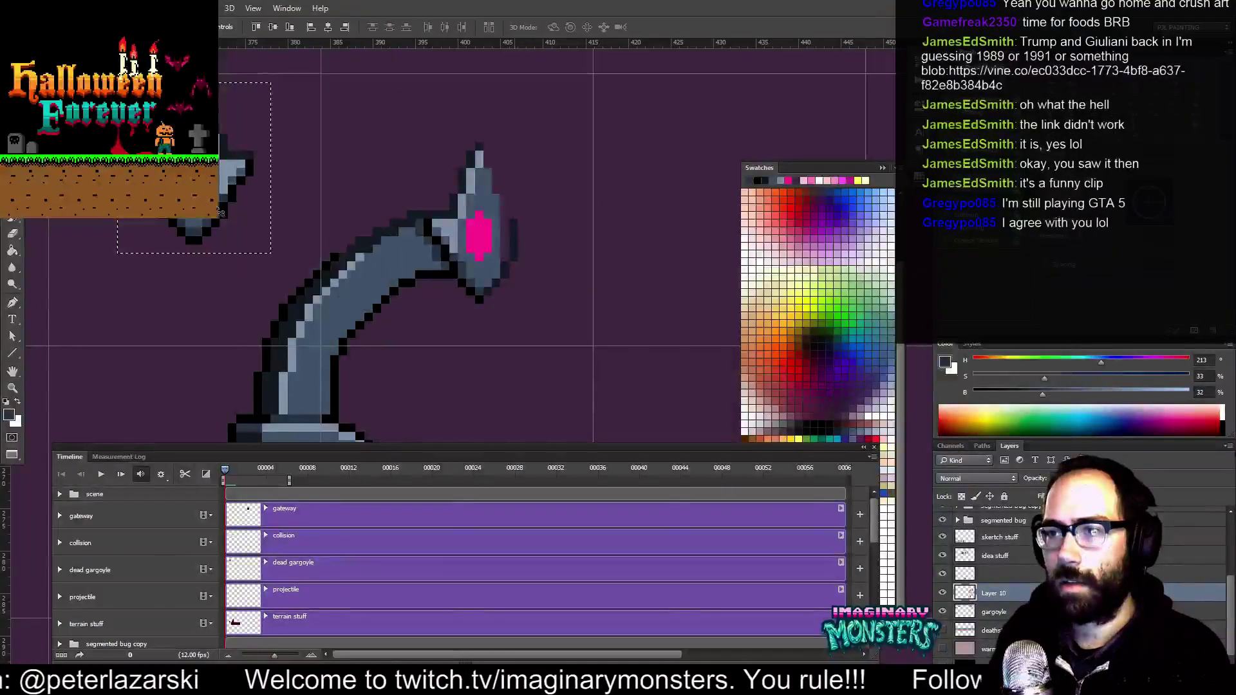
pyautogui.press('b')
pyautogui.hotkey('alt', 'v')
pyautogui.press('Escape')
pyautogui.press('v')
pyautogui.moveTo(233, 201)
pyautogui.mouseDown()
pyautogui.moveTo(431, 260)
pyautogui.moveTo(496, 263)
pyautogui.mouseUp()
pyautogui.press('b')
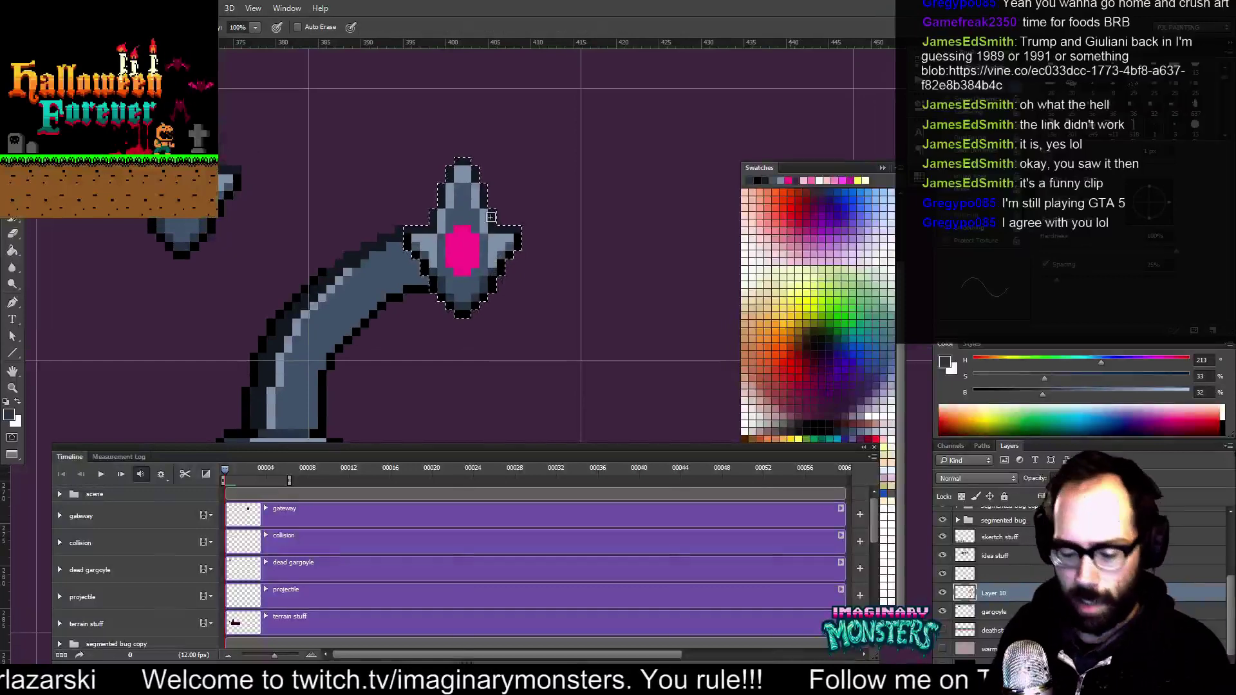
# Nudge the new head two pixels toward the curve, erase the old head's leftover pixels beside it and deselect
pyautogui.hotkey('ctrl', 'Left')
pyautogui.hotkey('ctrl', 'Left')
pyautogui.hotkey('ctrl', 'Left')
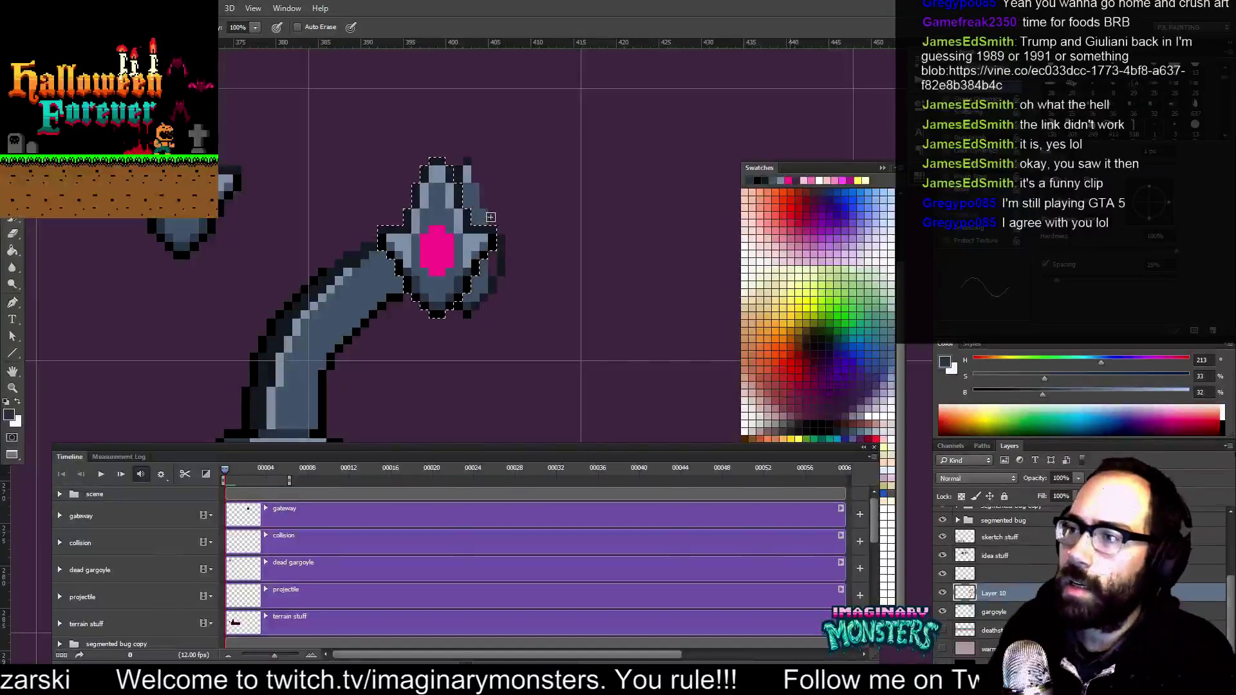
pyautogui.hotkey('ctrl', 'Right')
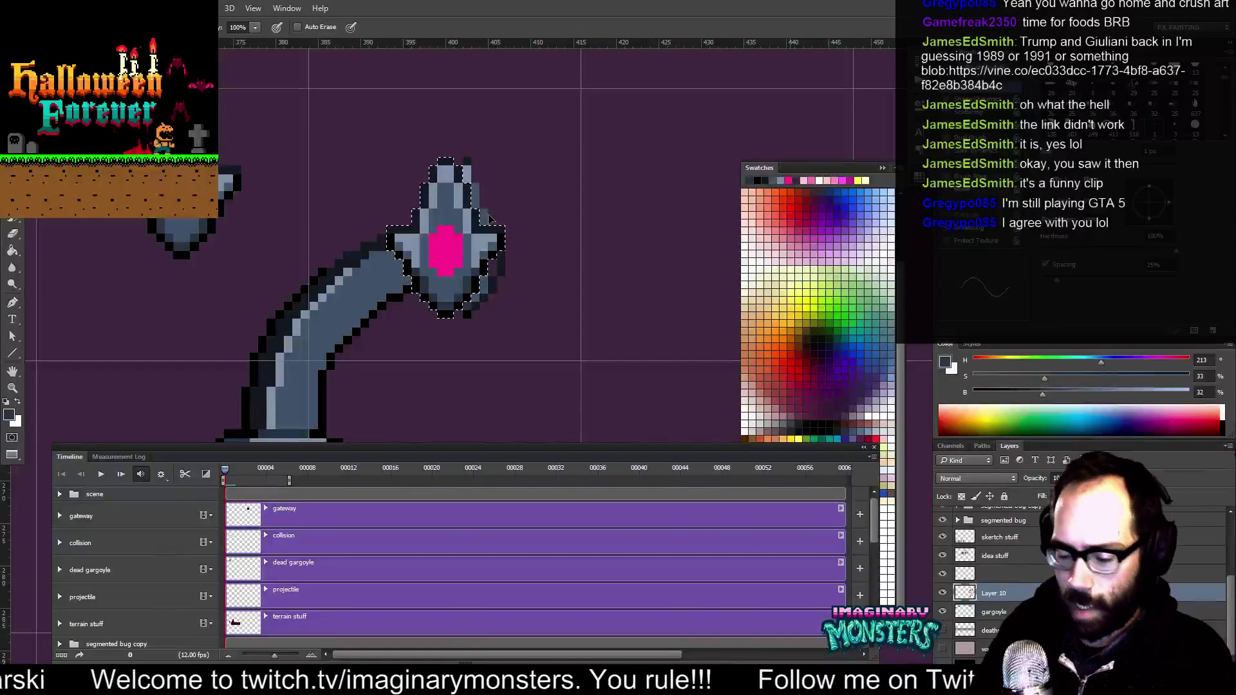
pyautogui.press('e')
pyautogui.moveTo(486, 213)
pyautogui.mouseDown()
pyautogui.moveTo(500, 169)
pyautogui.moveTo(454, 155)
pyautogui.moveTo(500, 253)
pyautogui.moveTo(472, 313)
pyautogui.moveTo(480, 257)
pyautogui.mouseUp()
pyautogui.hotkey('ctrl', 'd')
# Rotate the spare symmetrical gem head beside the post diagonally so its tip points up and to the left, and deselect it
pyautogui.press('m')
pyautogui.moveTo(329, 114); pyautogui.dragTo(453, 235)
pyautogui.hotkey('ctrl', 'z')
pyautogui.moveTo(460, 278); pyautogui.dragTo(580, 246)
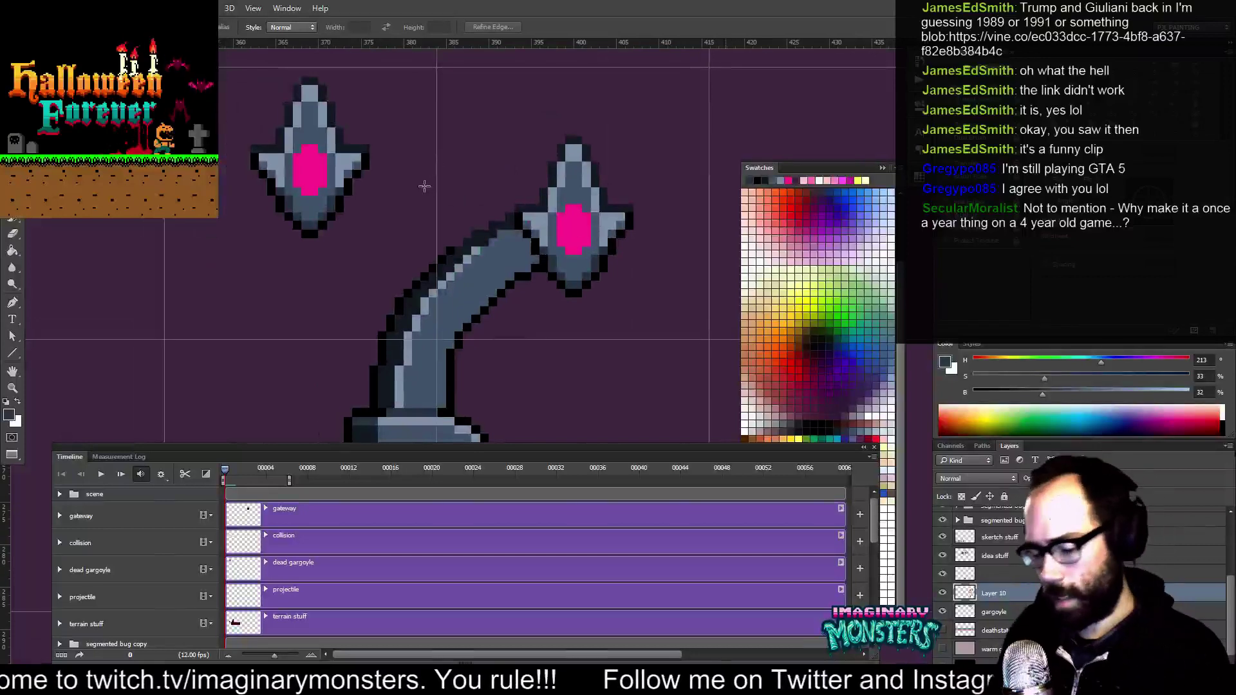
pyautogui.moveTo(224, 62); pyautogui.dragTo(387, 274)
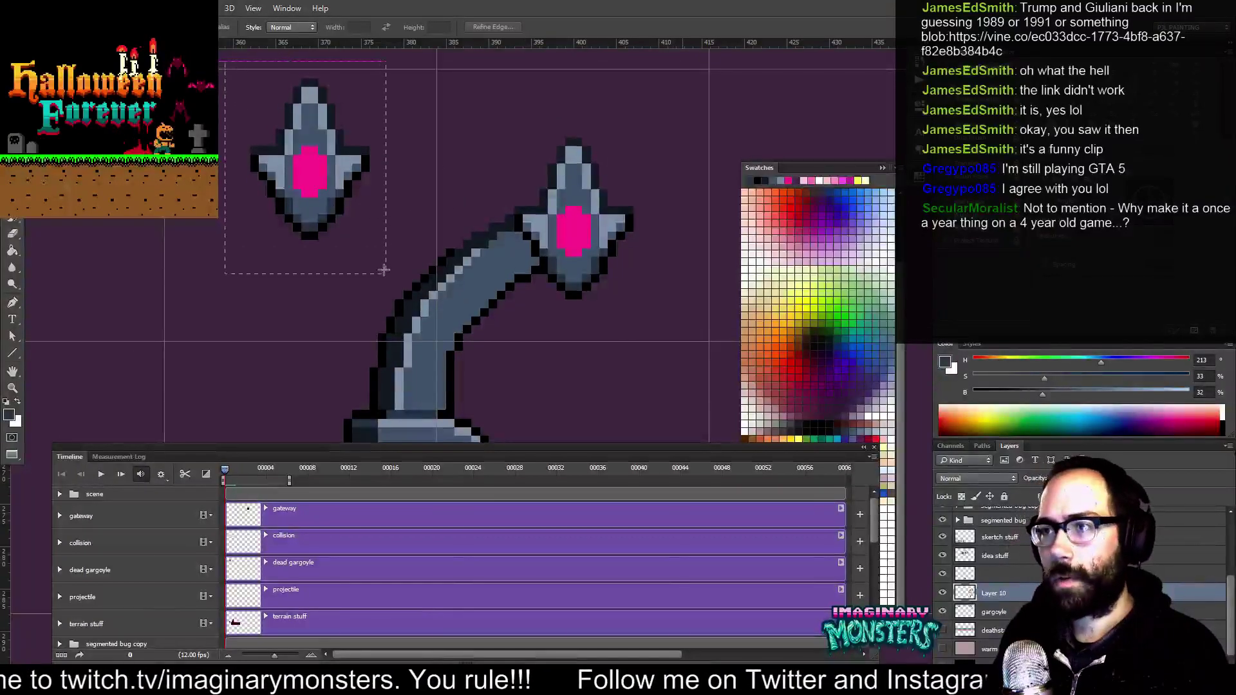
pyautogui.press('v')
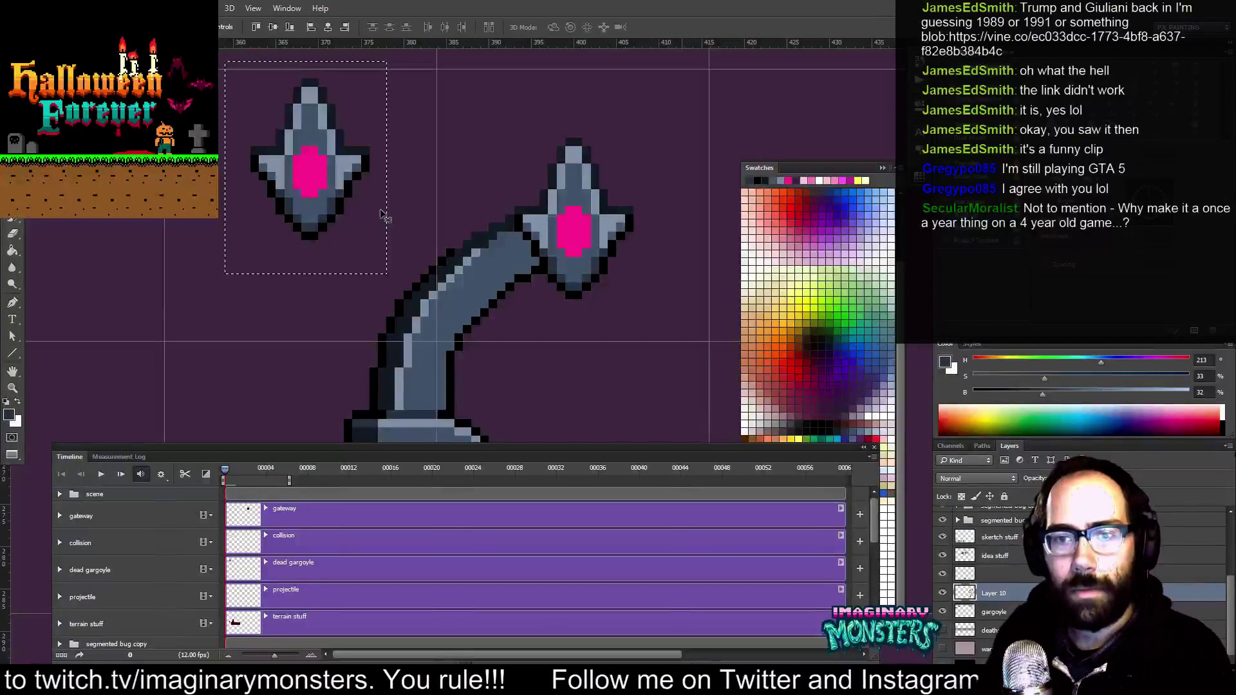
pyautogui.click(382, 213)
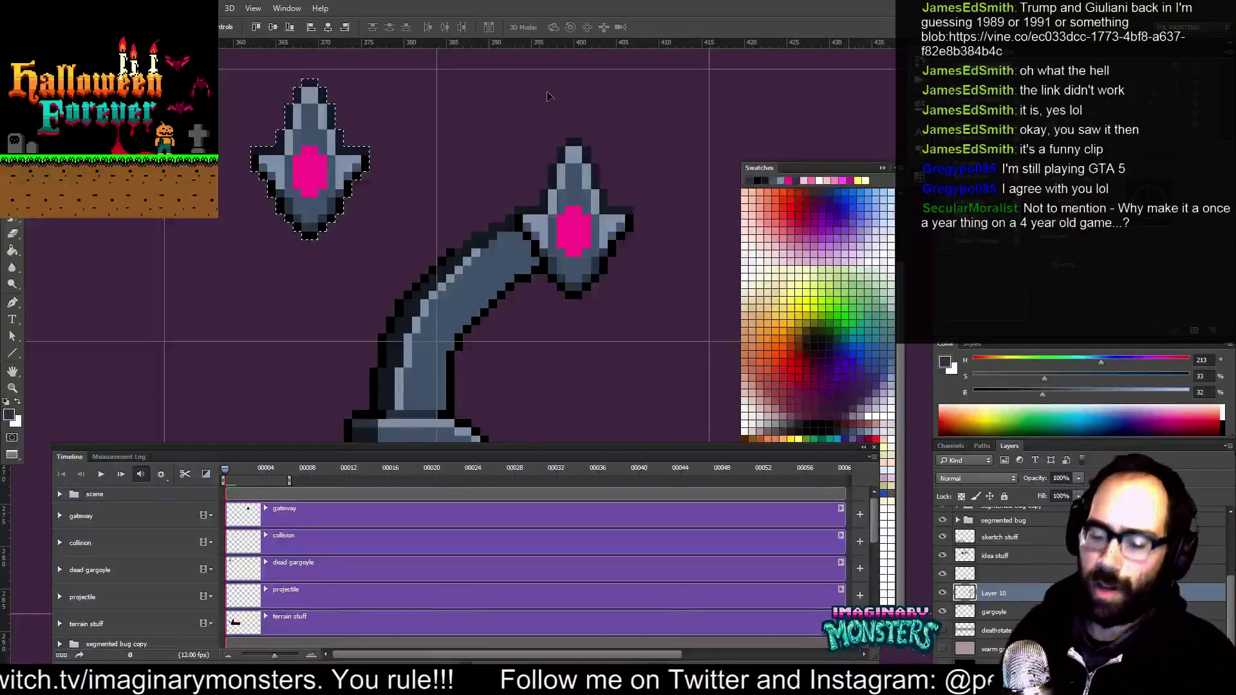
pyautogui.hotkey('ctrl', 't')
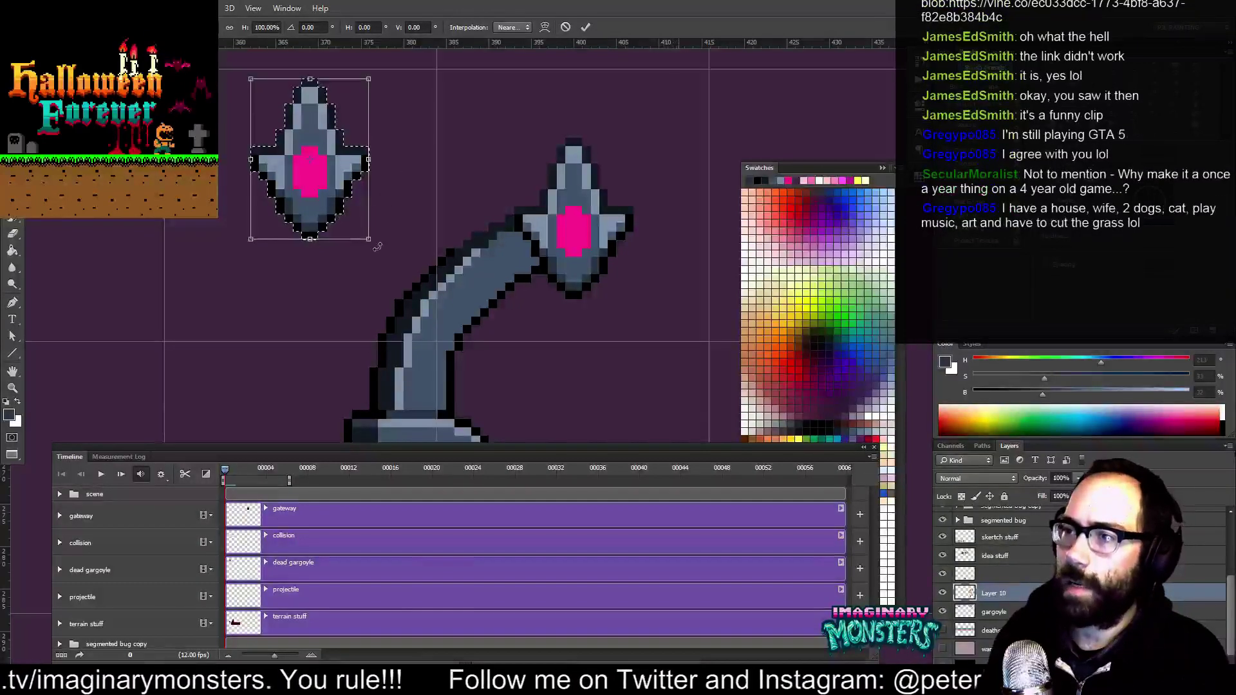
pyautogui.moveTo(381, 246)
pyautogui.mouseDown()
pyautogui.moveTo(434, 185)
pyautogui.moveTo(393, 222)
pyautogui.moveTo(499, 306)
pyautogui.moveTo(365, 261)
pyautogui.moveTo(351, 235)
pyautogui.moveTo(394, 251)
pyautogui.mouseUp()
pyautogui.press('Return')
pyautogui.hotkey('ctrl', 'd')
# Redraw the black outline and dark slate shading along the rotated head's lower and right-hand edges
pyautogui.press('b')
pyautogui.keyDown('alt'); pyautogui.click(409, 282); pyautogui.keyUp('alt')
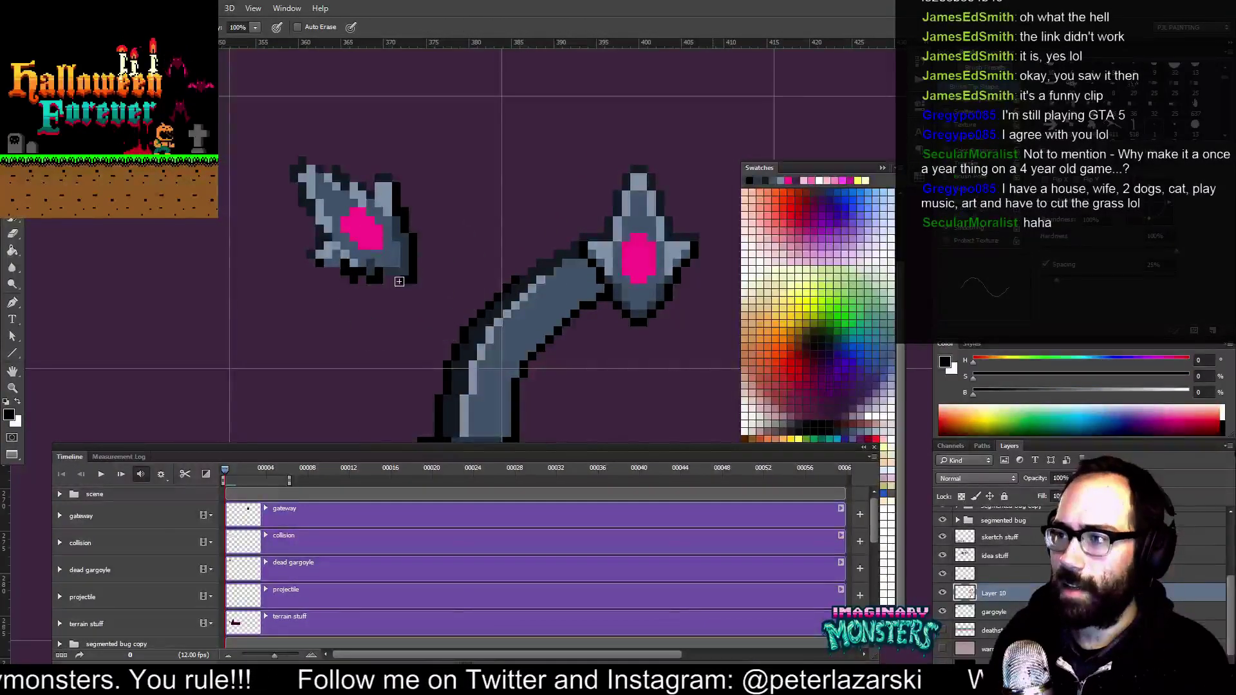
pyautogui.keyDown('alt'); pyautogui.click(393, 276); pyautogui.keyUp('alt')
pyautogui.press('z')
pyautogui.click(395, 236)
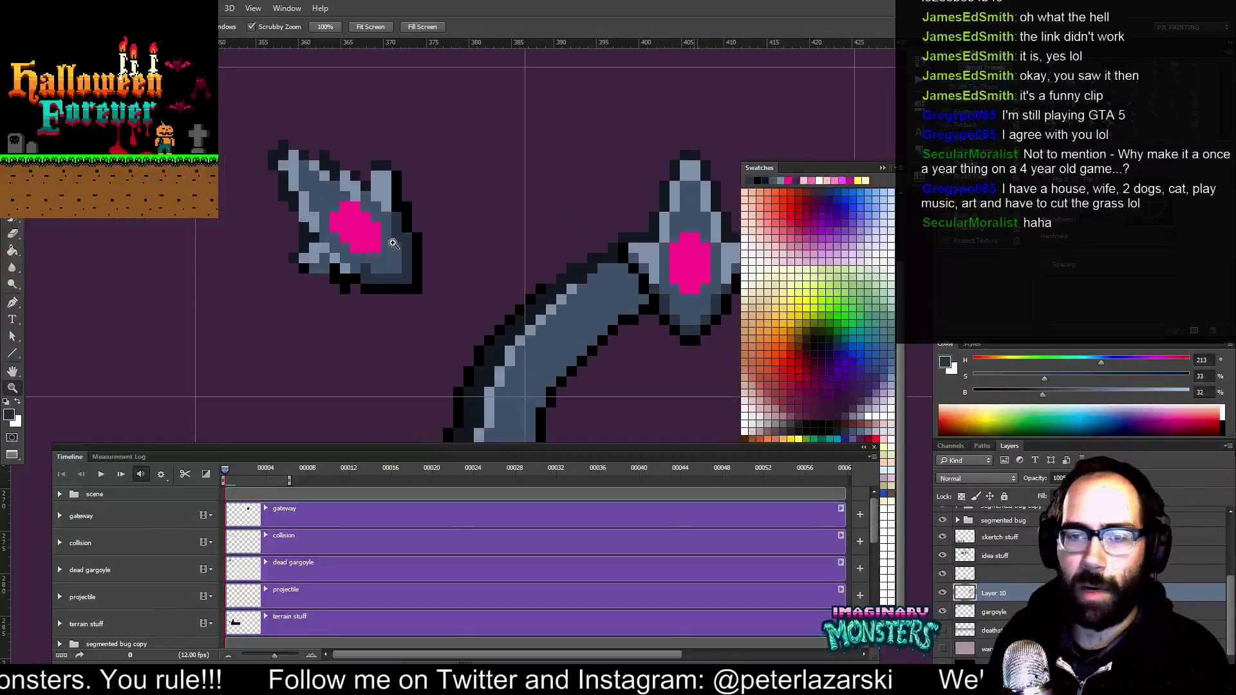
pyautogui.click(395, 236)
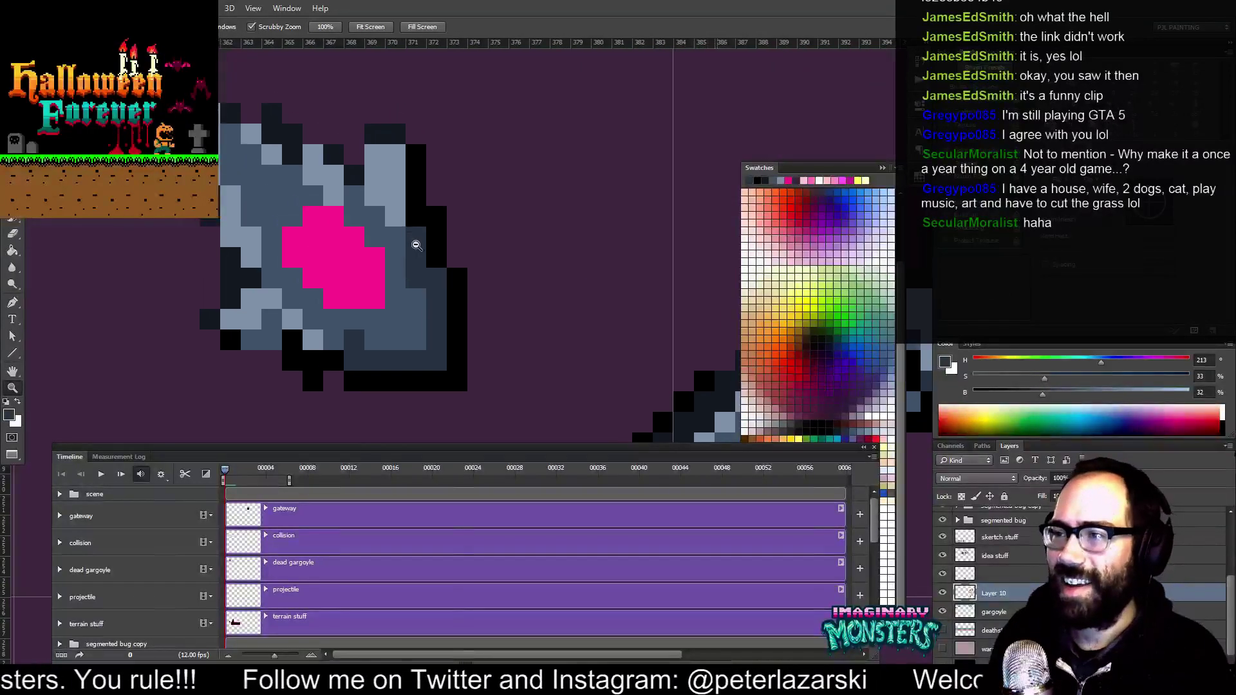
pyautogui.keyDown('alt'); pyautogui.click(425, 241); pyautogui.keyUp('alt')
pyautogui.press('b')
pyautogui.moveTo(459, 251); pyautogui.dragTo(469, 279)
pyautogui.keyDown('alt'); pyautogui.click(391, 228); pyautogui.keyUp('alt')
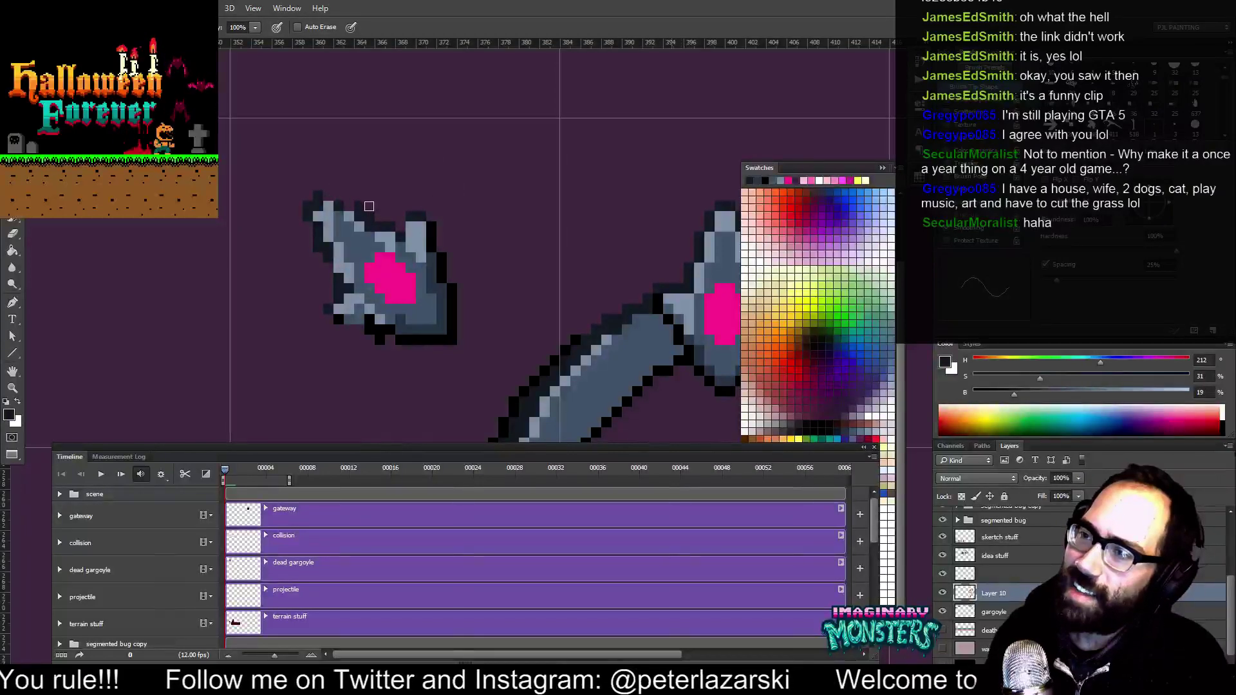
# Smooth the rotated head's jagged upper edge by erasing stray pixels and redrawing its dark outline
pyautogui.press('e')
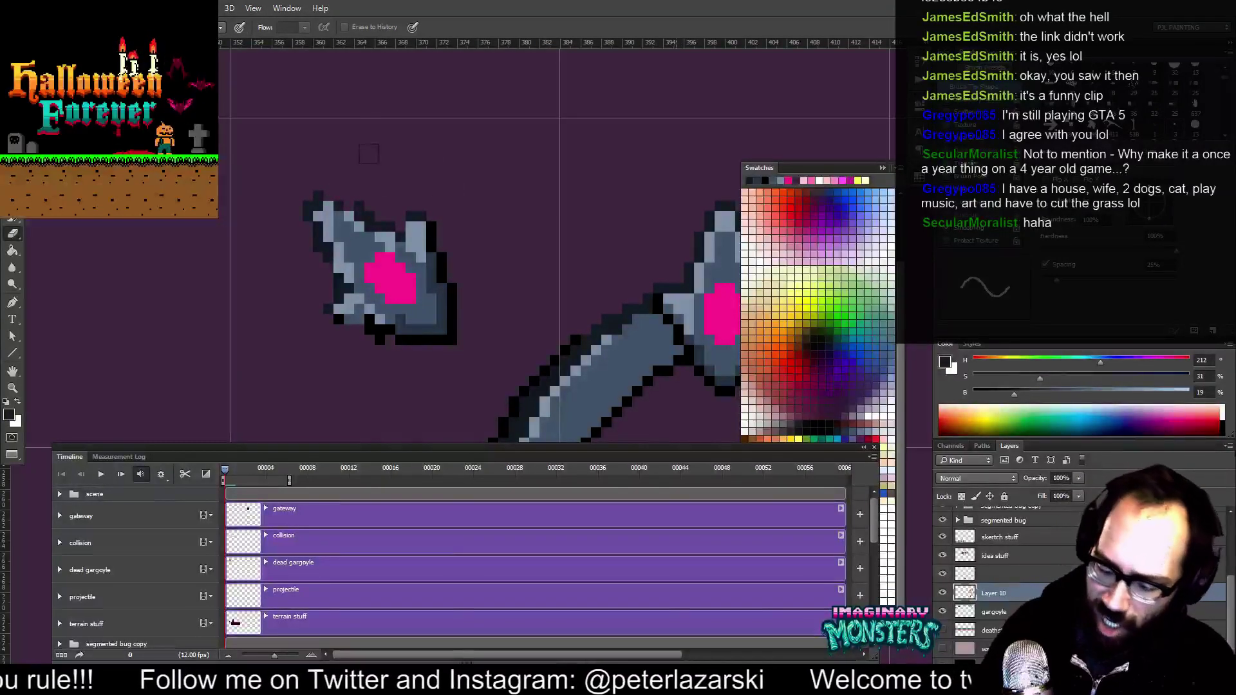
pyautogui.press('b')
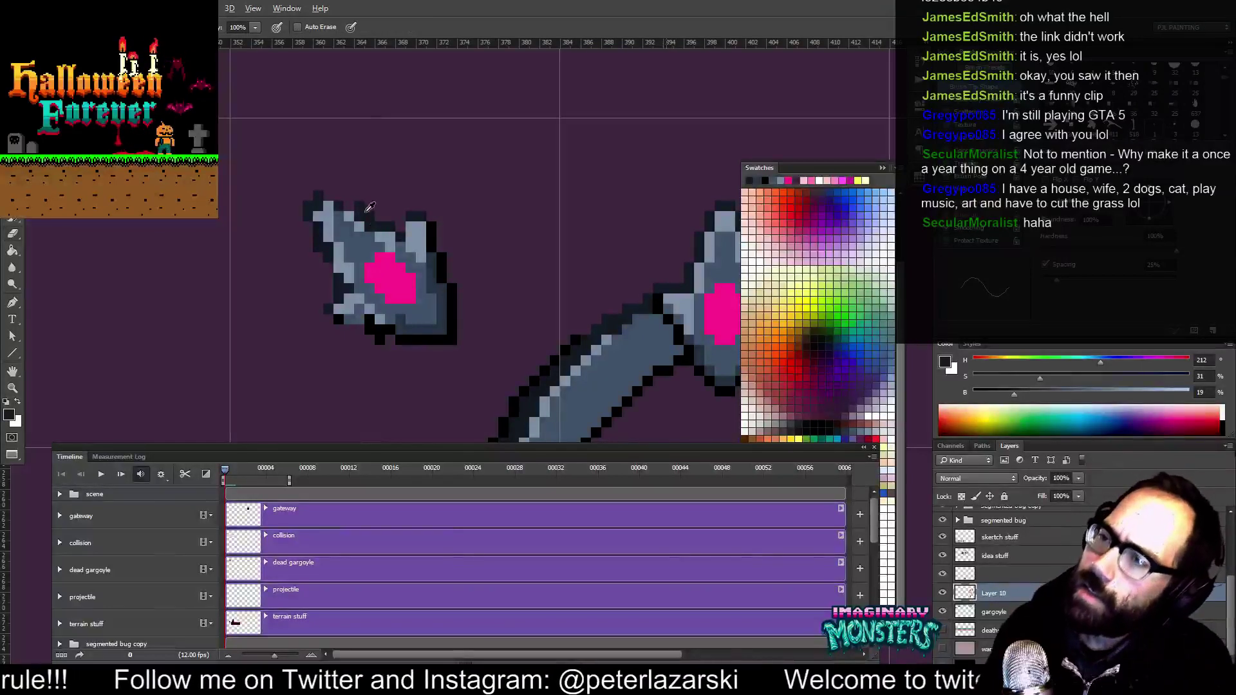
pyautogui.keyDown('alt'); pyautogui.click(380, 236); pyautogui.keyUp('alt')
pyautogui.keyDown('alt'); pyautogui.click(359, 206); pyautogui.keyUp('alt')
pyautogui.press('e')
pyautogui.moveTo(342, 171); pyautogui.dragTo(354, 181)
pyautogui.press('b')
pyautogui.moveTo(408, 232)
pyautogui.mouseDown()
pyautogui.moveTo(396, 223)
pyautogui.moveTo(399, 270)
pyautogui.mouseUp()
# Rework the rotated head's pointed tip with slate fill, a dark outline and light highlight pixels
pyautogui.keyDown('alt'); pyautogui.click(337, 215); pyautogui.keyUp('alt')
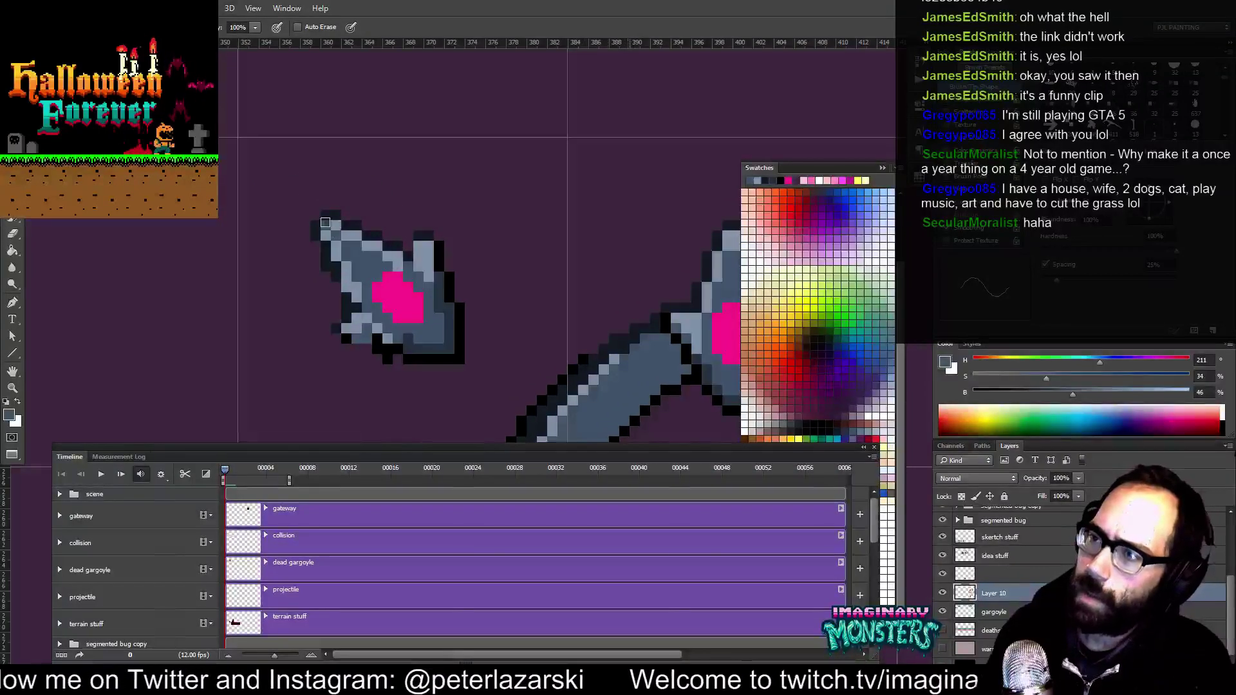
pyautogui.keyDown('alt'); pyautogui.click(332, 220); pyautogui.keyUp('alt')
pyautogui.click(315, 215)
pyautogui.moveTo(392, 249)
pyautogui.mouseDown()
pyautogui.moveTo(373, 248)
pyautogui.moveTo(373, 281)
pyautogui.moveTo(359, 273)
pyautogui.mouseUp()
pyautogui.keyDown('alt'); pyautogui.click(318, 228); pyautogui.keyUp('alt')
pyautogui.click(309, 225)
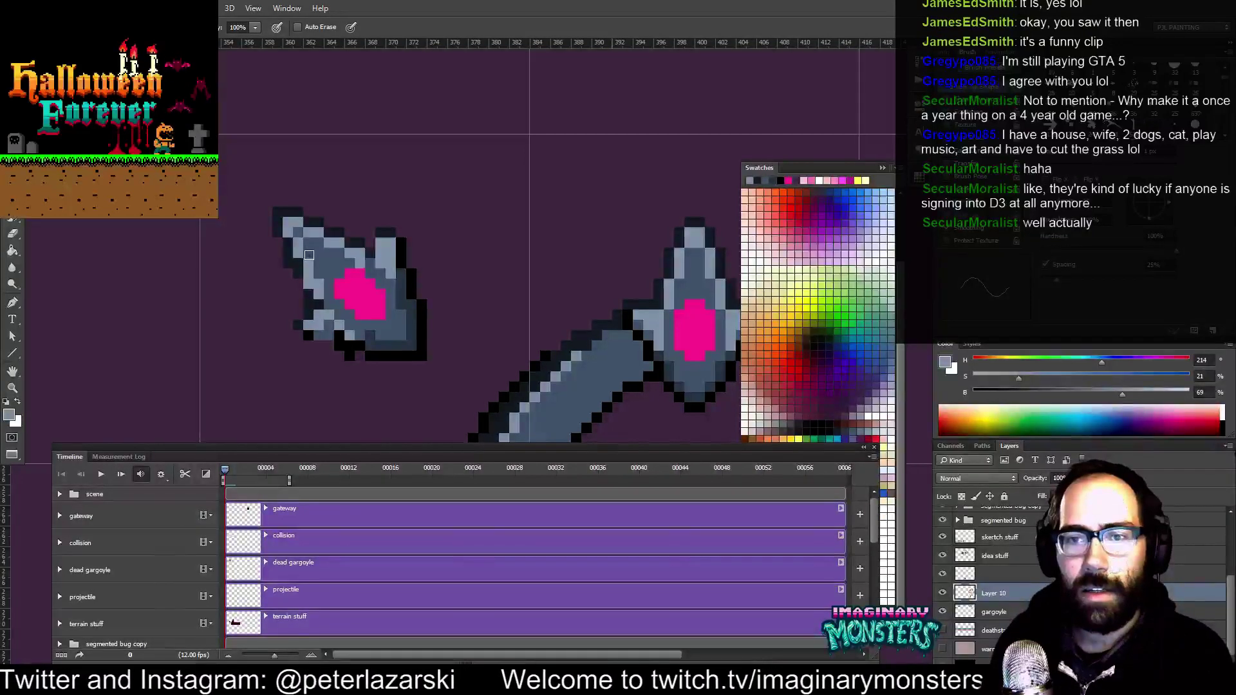
# Touch up the light and mid-slate shading between the rotated head's gem and its upper wing
pyautogui.moveTo(373, 261); pyautogui.dragTo(326, 269)
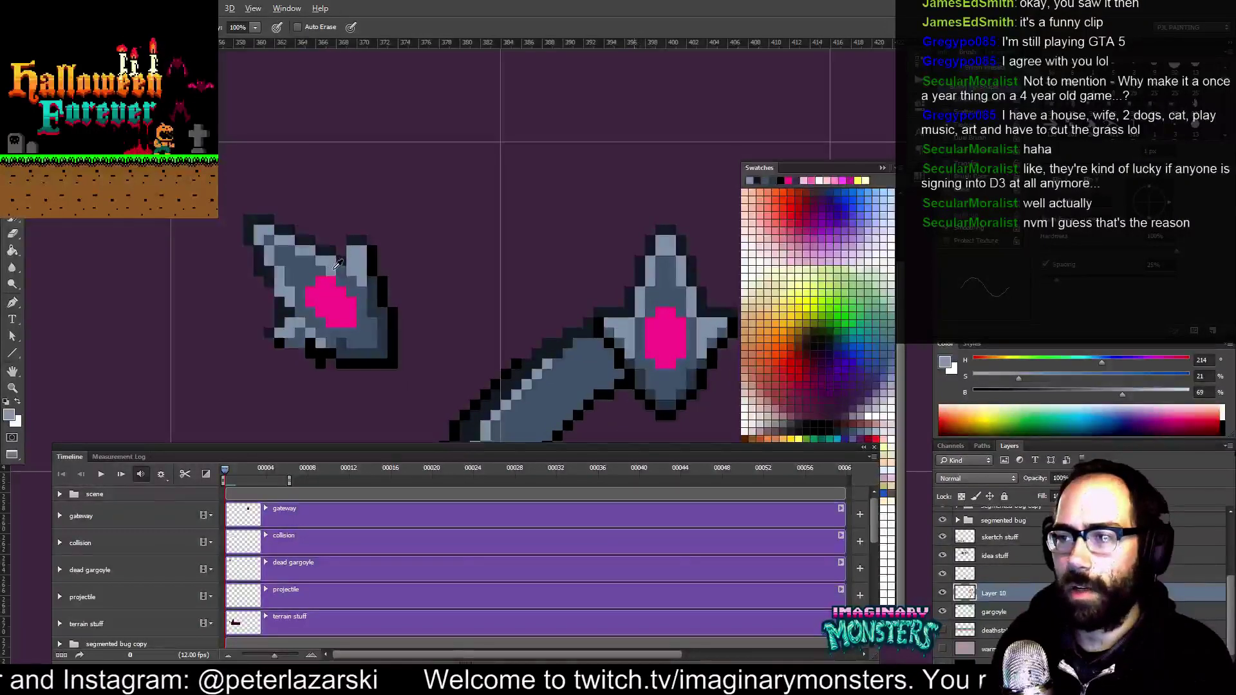
pyautogui.keyDown('alt'); pyautogui.click(327, 271); pyautogui.keyUp('alt')
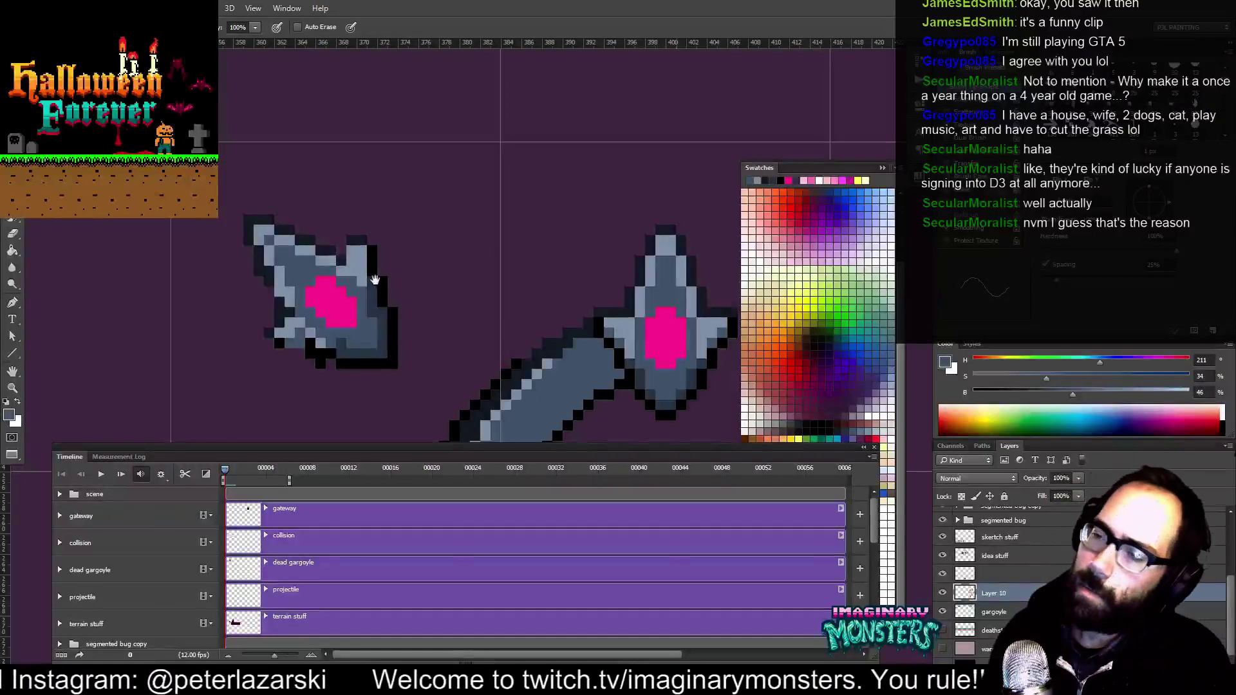
pyautogui.moveTo(370, 271); pyautogui.dragTo(381, 233)
pyautogui.moveTo(398, 289); pyautogui.dragTo(397, 303)
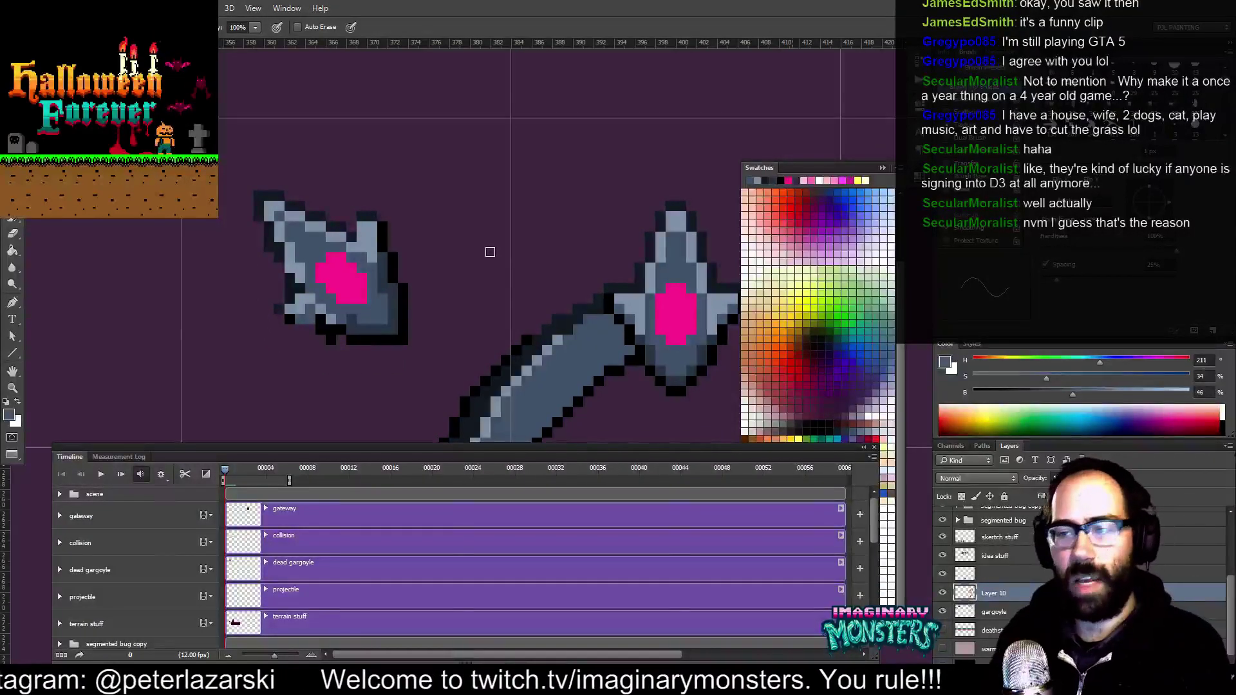
pyautogui.press('l')
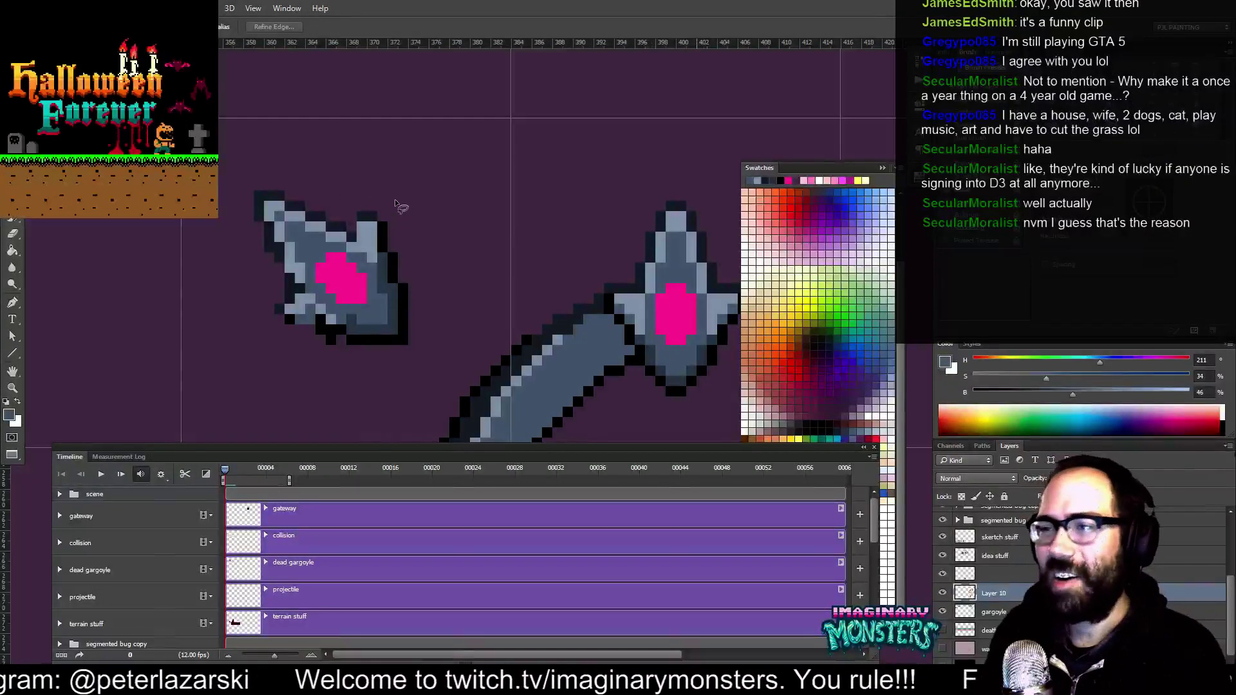
pyautogui.press('b')
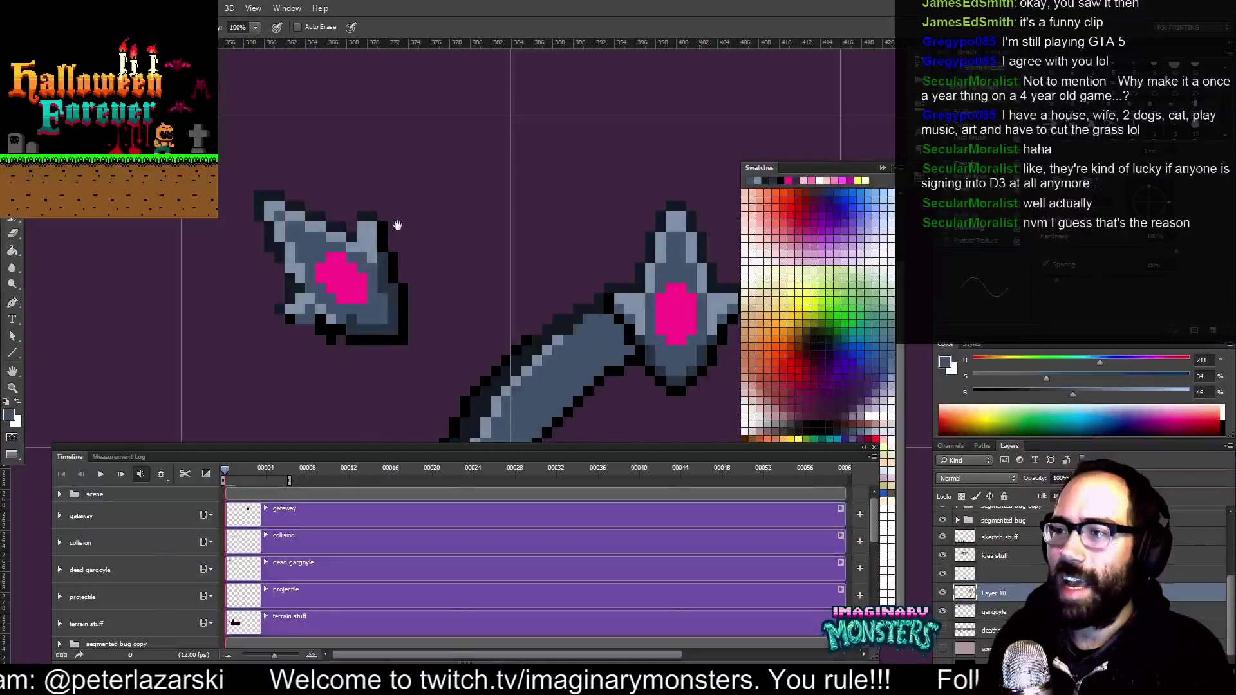
# Reshape the rotated head's upper wing into a narrower point with light slate fill and a dark outline
pyautogui.keyDown('alt'); pyautogui.click(373, 220); pyautogui.keyUp('alt')
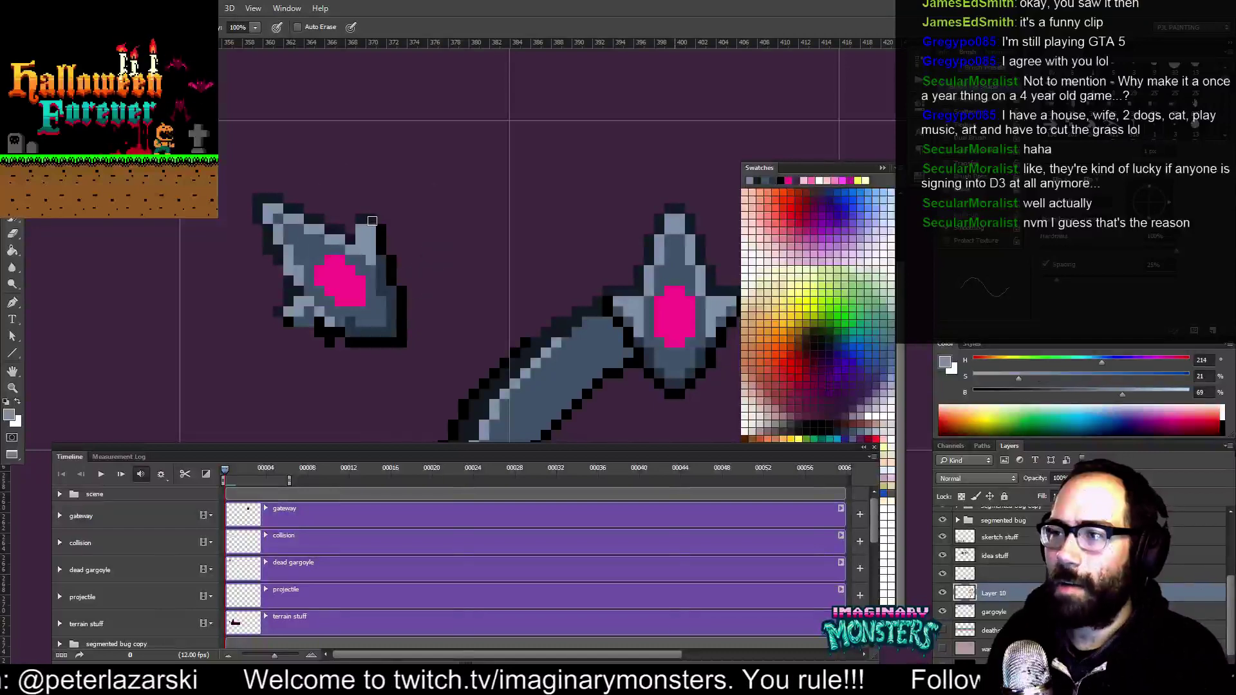
pyautogui.keyDown('alt'); pyautogui.click(373, 220); pyautogui.keyUp('alt')
pyautogui.press('e')
pyautogui.moveTo(404, 263)
pyautogui.mouseDown()
pyautogui.moveTo(411, 307)
pyautogui.moveTo(379, 284)
pyautogui.mouseUp()
pyautogui.press('b')
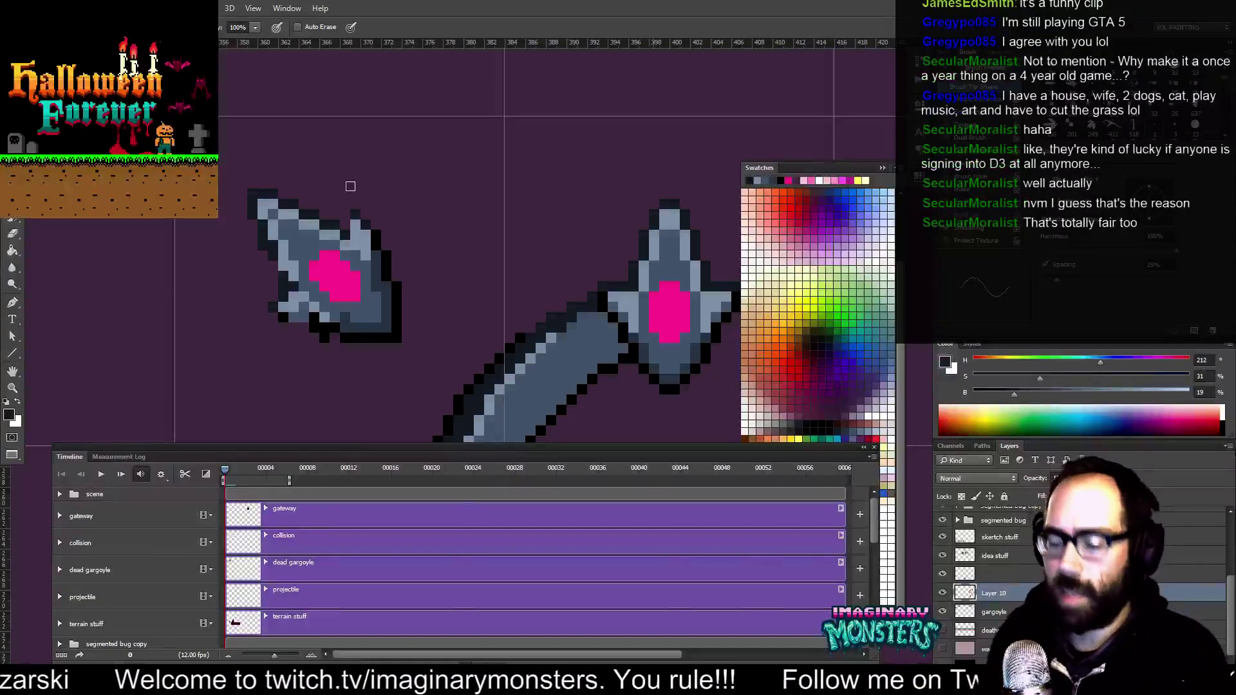
# Erase the malformed lower-left wing from the rotated head
pyautogui.press('e')
pyautogui.moveTo(277, 302); pyautogui.dragTo(314, 327)
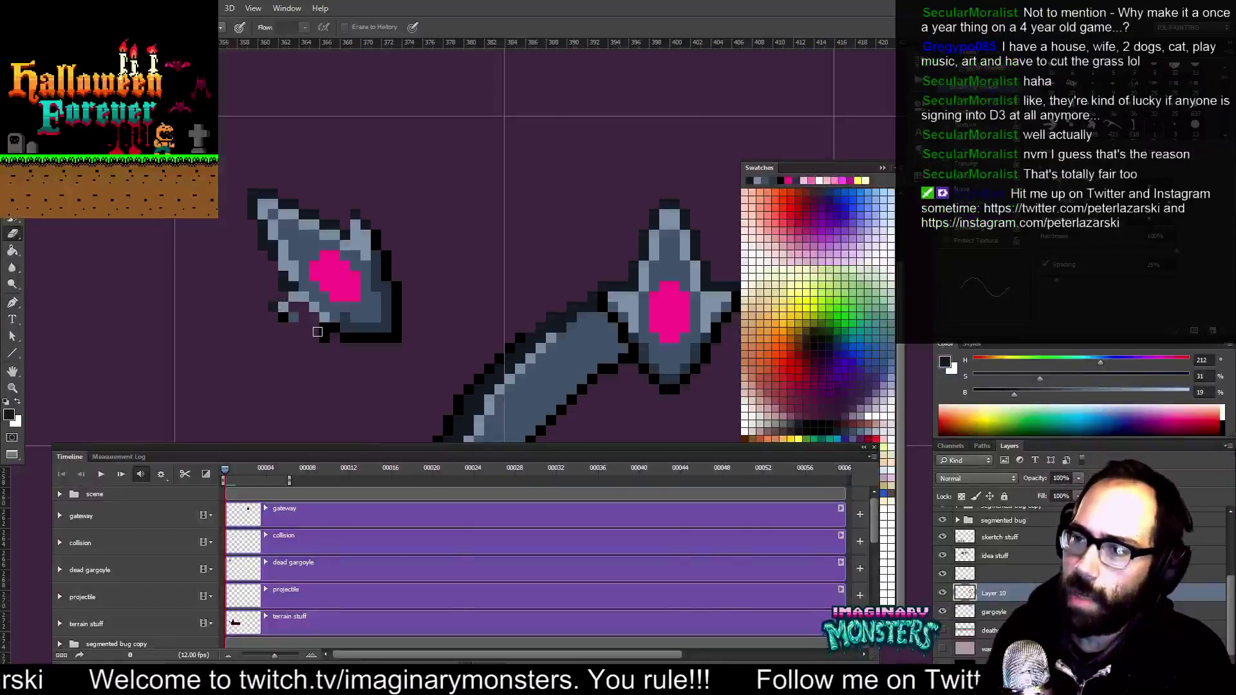
pyautogui.click(324, 328)
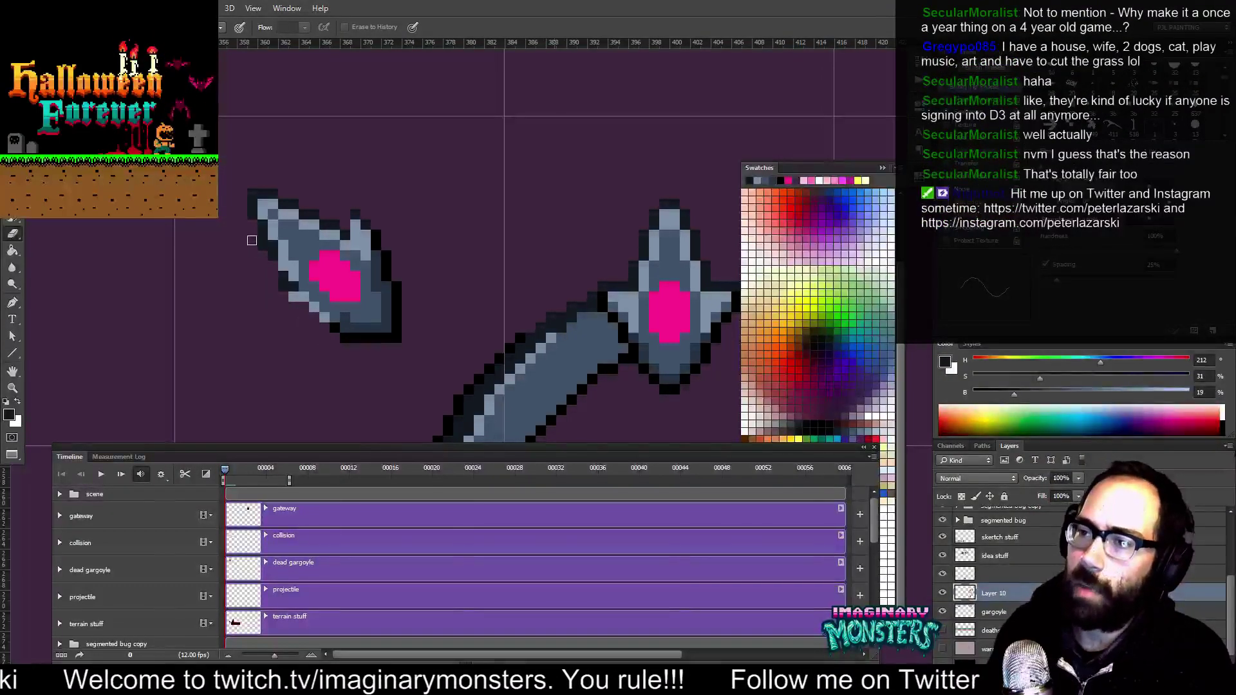
pyautogui.moveTo(302, 312); pyautogui.dragTo(303, 286)
# Select the whole rotated head, place a copy of it below and to its left, and deselect
pyautogui.press('l')
pyautogui.moveTo(239, 164)
pyautogui.mouseDown()
pyautogui.moveTo(415, 345)
pyautogui.moveTo(426, 333)
pyautogui.mouseUp()
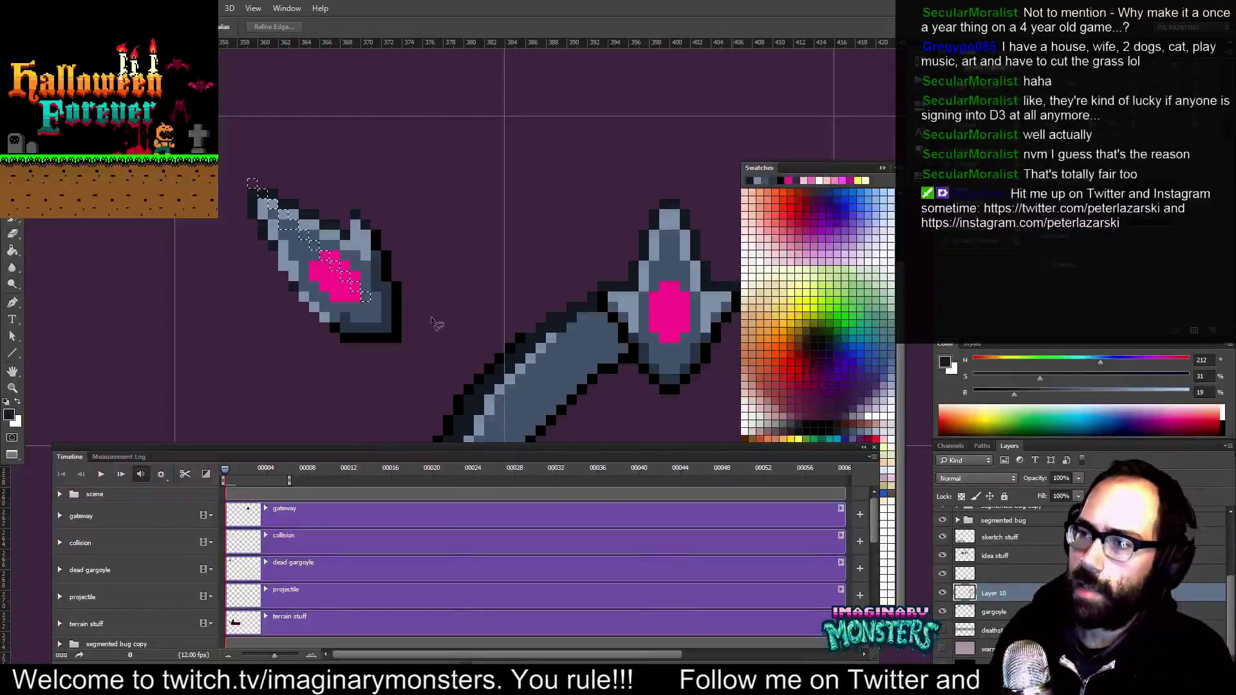
pyautogui.press('Return')
pyautogui.moveTo(380, 179); pyautogui.dragTo(293, 141)
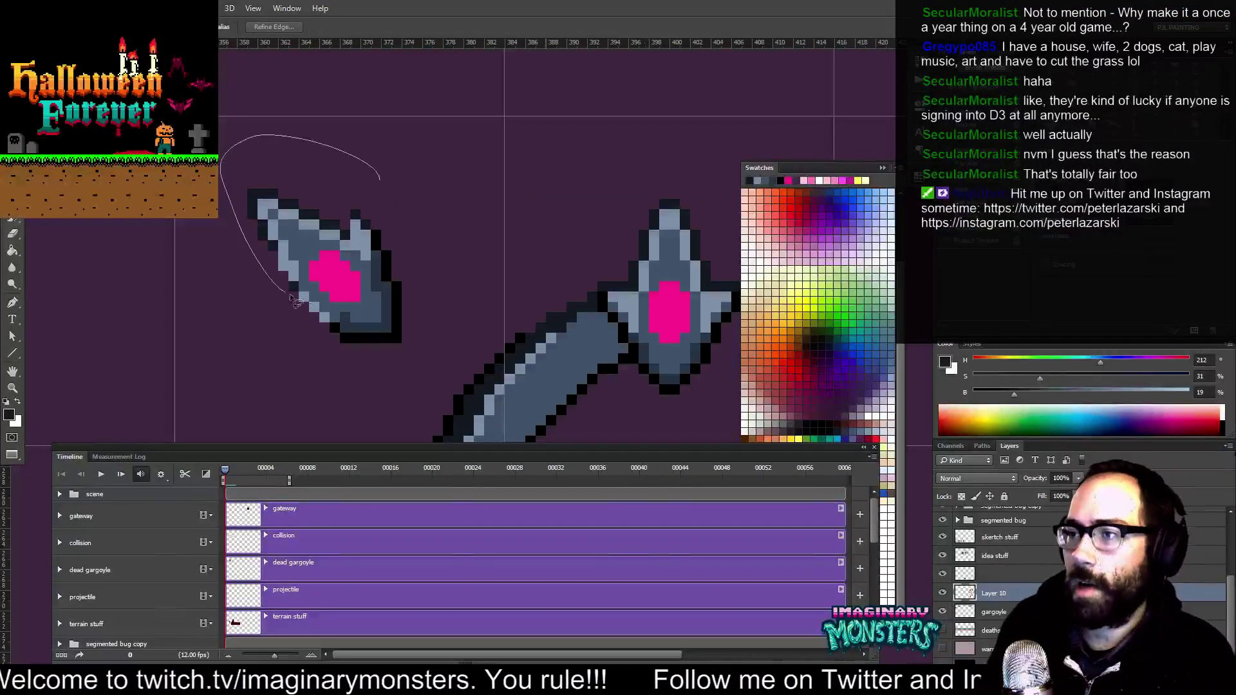
pyautogui.moveTo(407, 222)
pyautogui.mouseDown()
pyautogui.moveTo(379, 187)
pyautogui.moveTo(419, 217)
pyautogui.mouseUp()
pyautogui.press('v')
pyautogui.moveTo(359, 298); pyautogui.dragTo(193, 370)
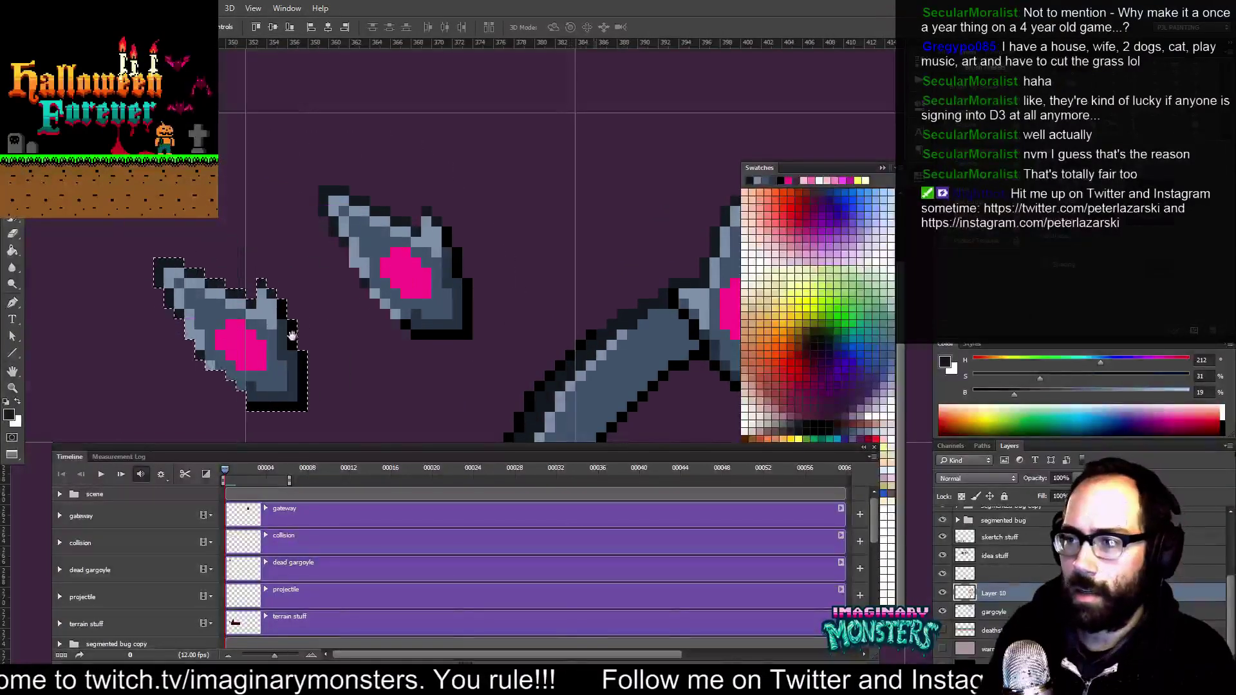
pyautogui.moveTo(298, 323); pyautogui.dragTo(320, 295)
pyautogui.hotkey('ctrl', 't')
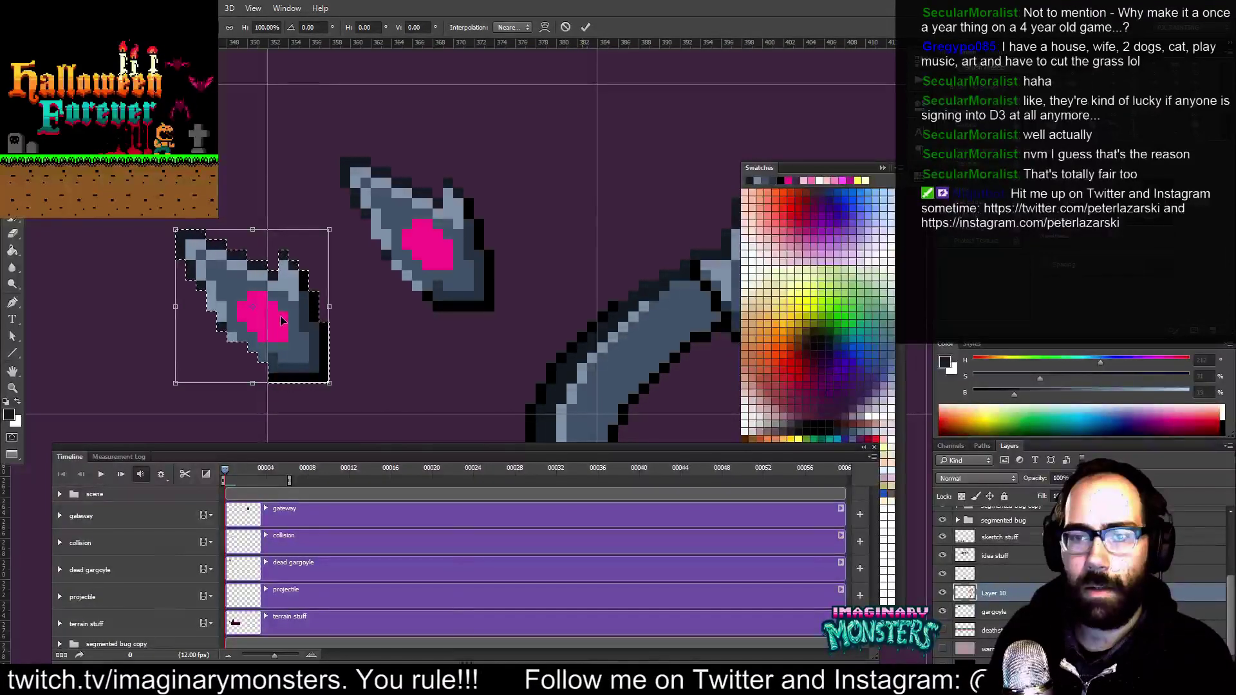
pyautogui.press('Return')
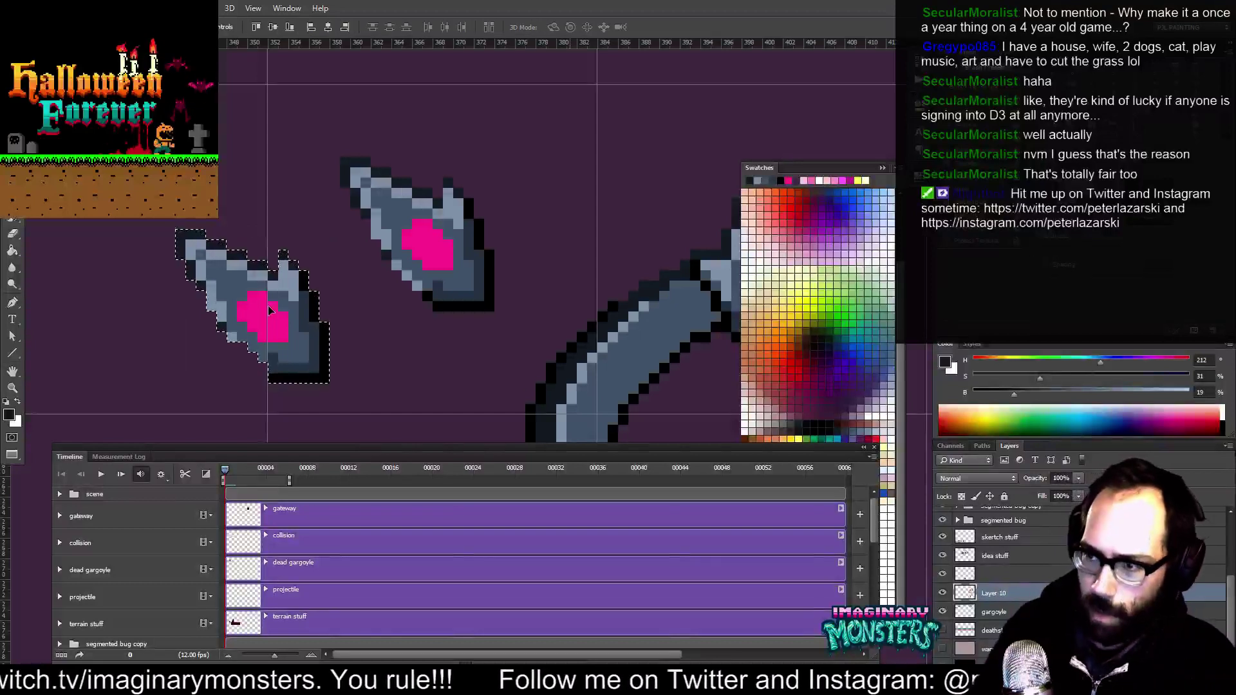
pyautogui.press('l')
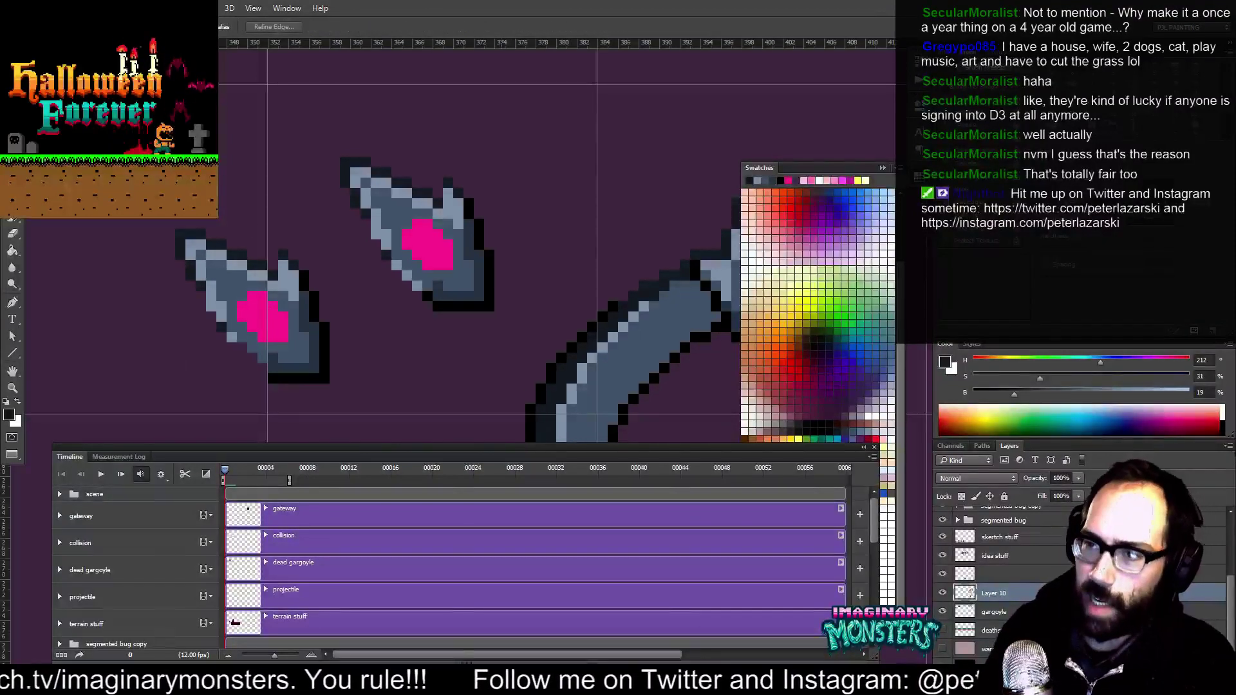
# Select the winged upper-right half of the lower head copy along its diagonal and duplicate it to the left
pyautogui.moveTo(178, 244); pyautogui.dragTo(220, 283)
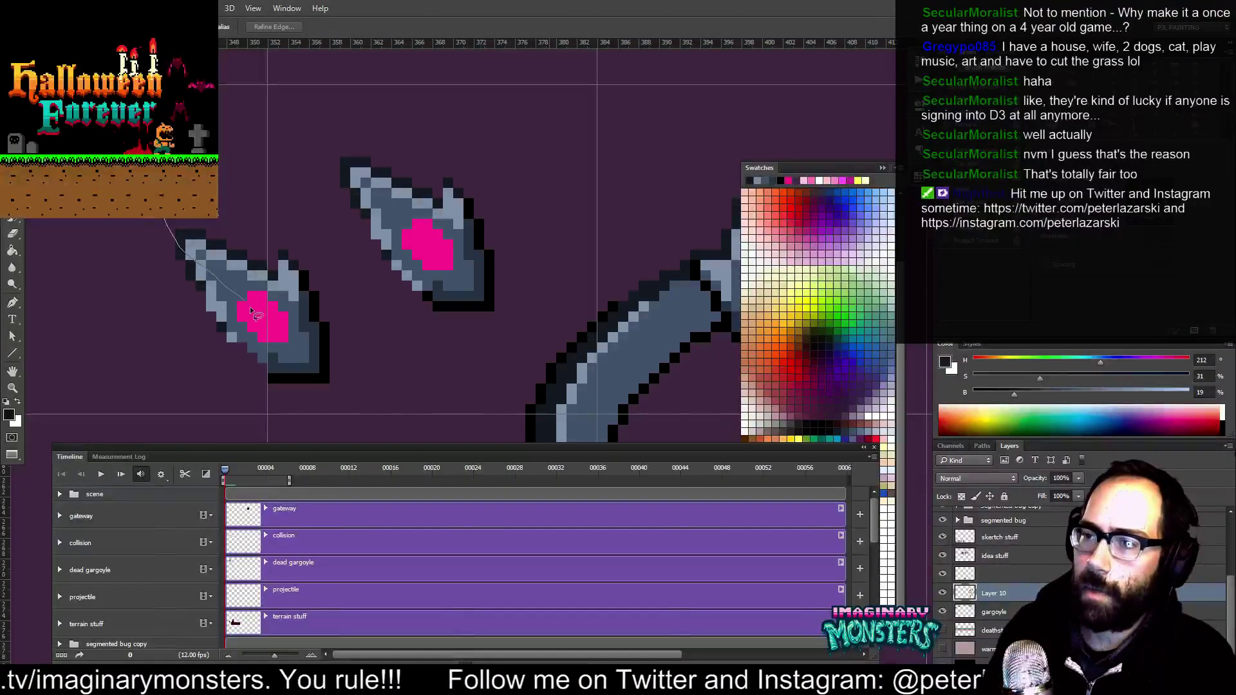
pyautogui.moveTo(329, 385)
pyautogui.mouseDown()
pyautogui.moveTo(352, 284)
pyautogui.moveTo(317, 216)
pyautogui.mouseUp()
pyautogui.moveTo(283, 302)
pyautogui.mouseDown()
pyautogui.moveTo(369, 261)
pyautogui.moveTo(357, 252)
pyautogui.moveTo(219, 299)
pyautogui.mouseUp()
pyautogui.press('v')
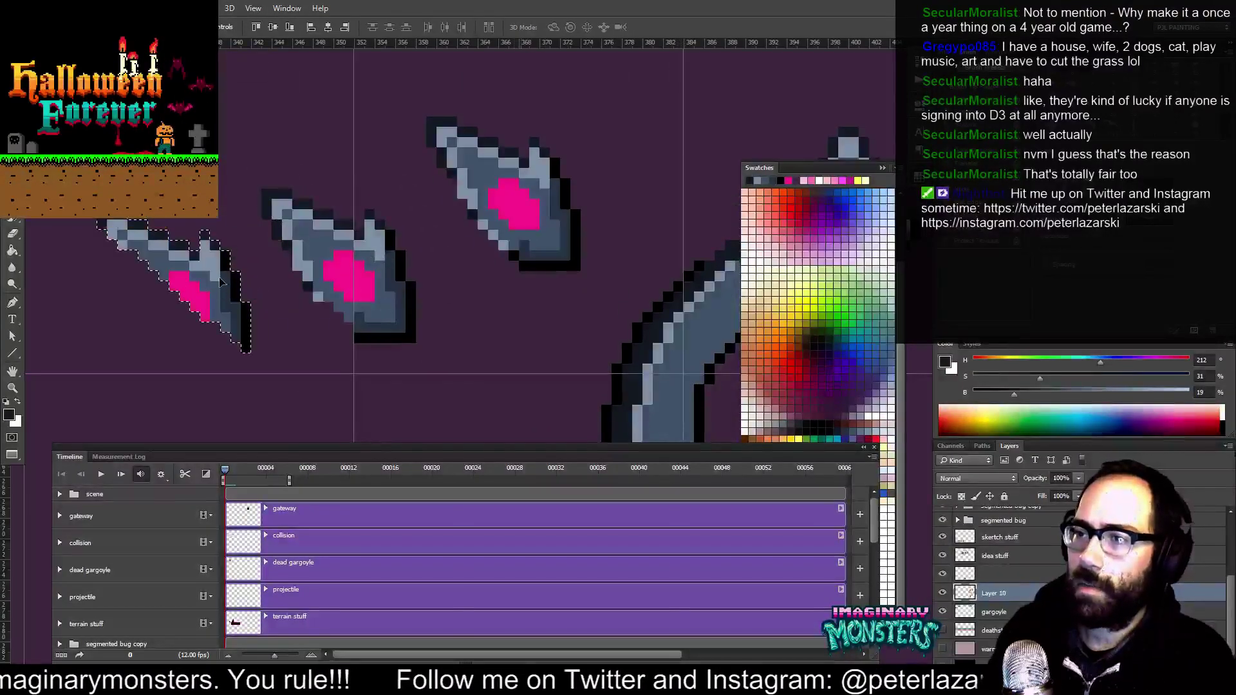
# Rotate the duplicated half 90° counterclockwise and flip it vertically to mirror it across the diagonal
pyautogui.hotkey('ctrl', 't')
pyautogui.rightClick(220, 299)
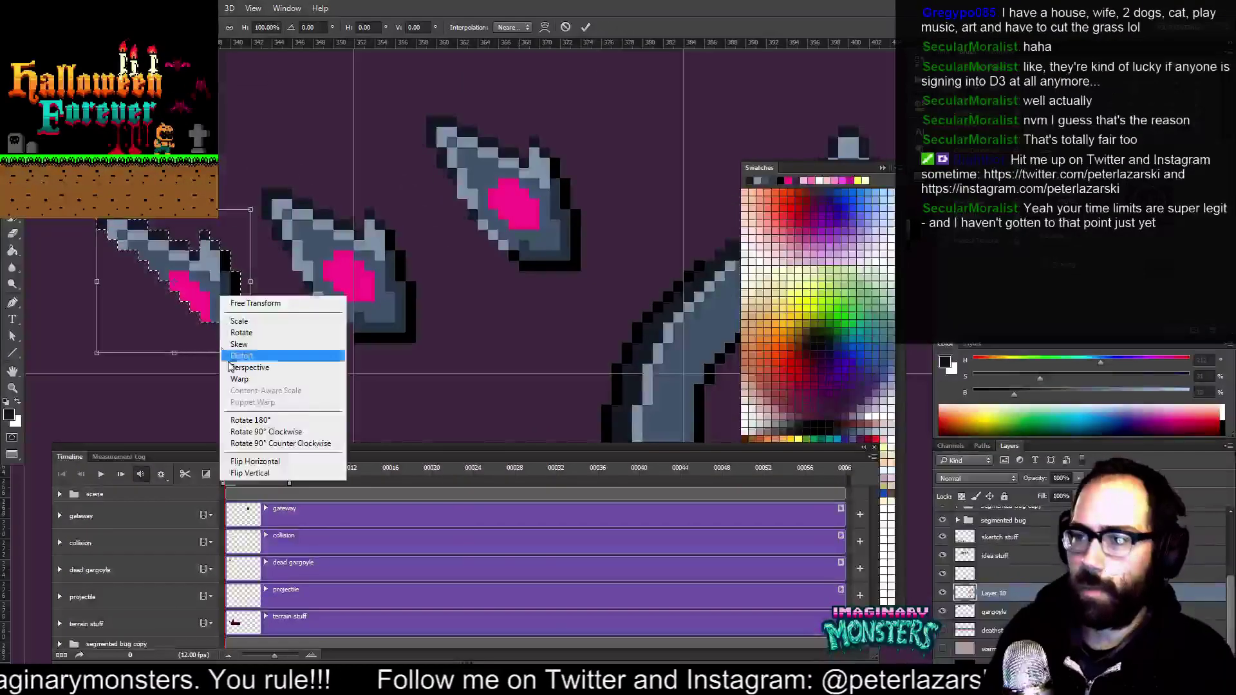
pyautogui.click(279, 439)
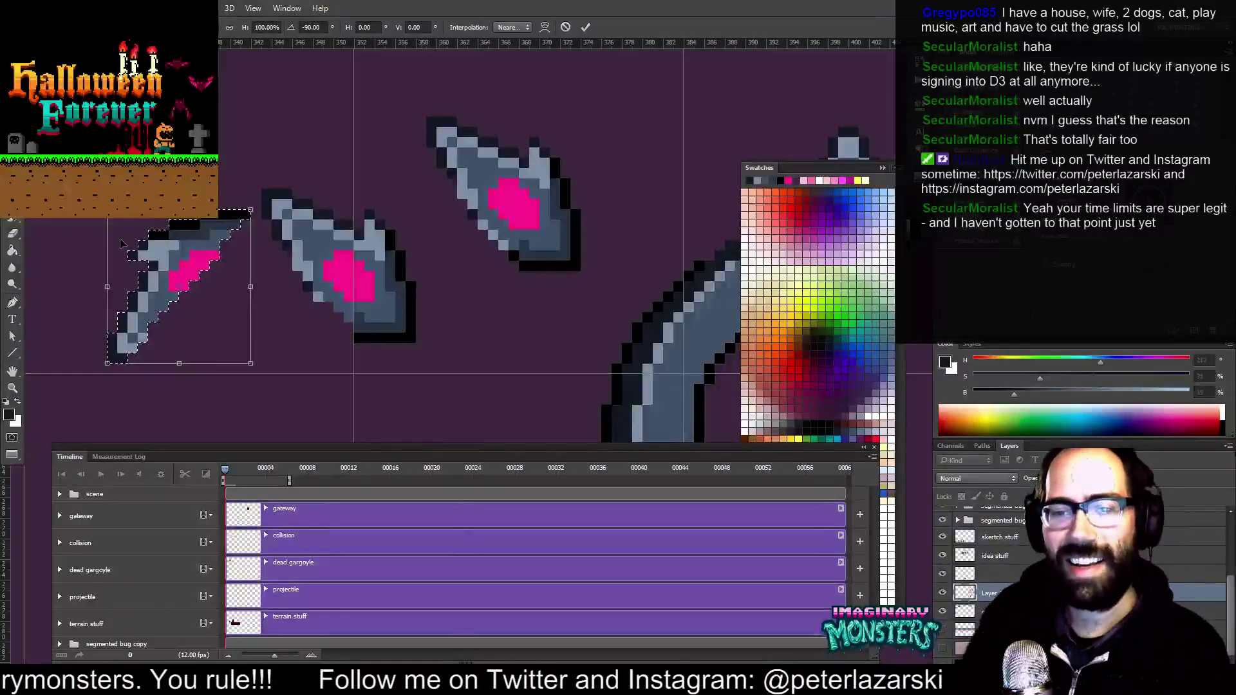
pyautogui.rightClick(186, 236)
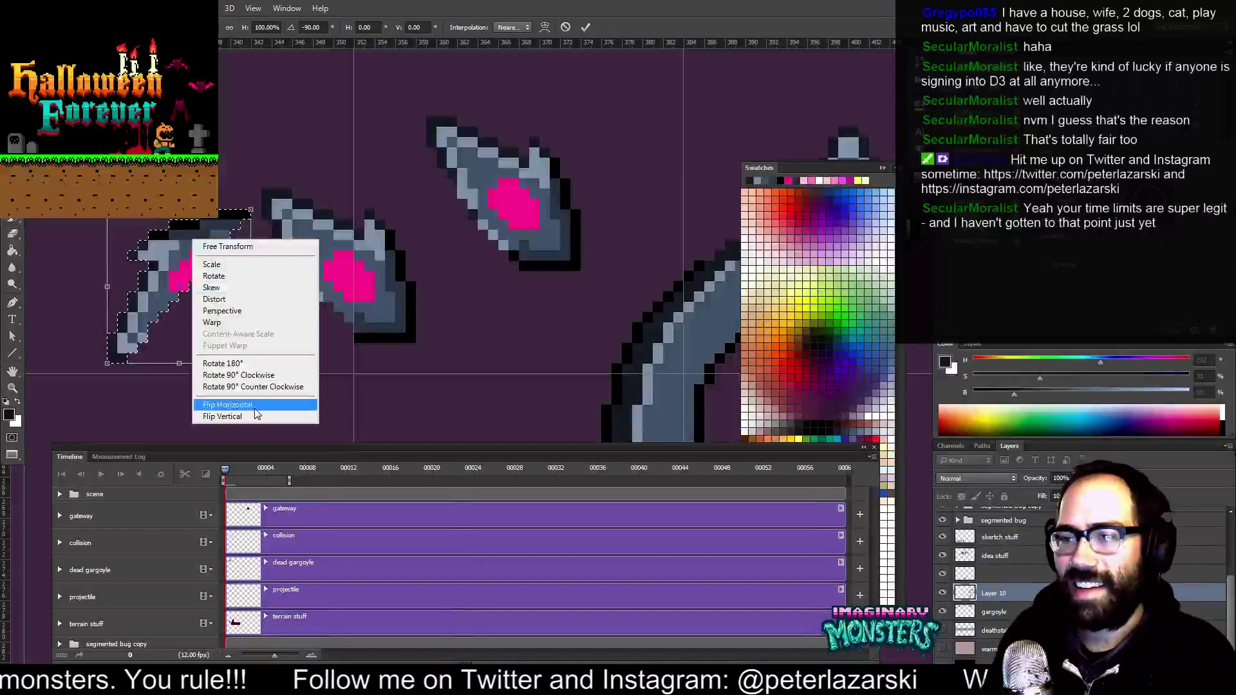
pyautogui.click(248, 404)
pyautogui.rightClick(206, 273)
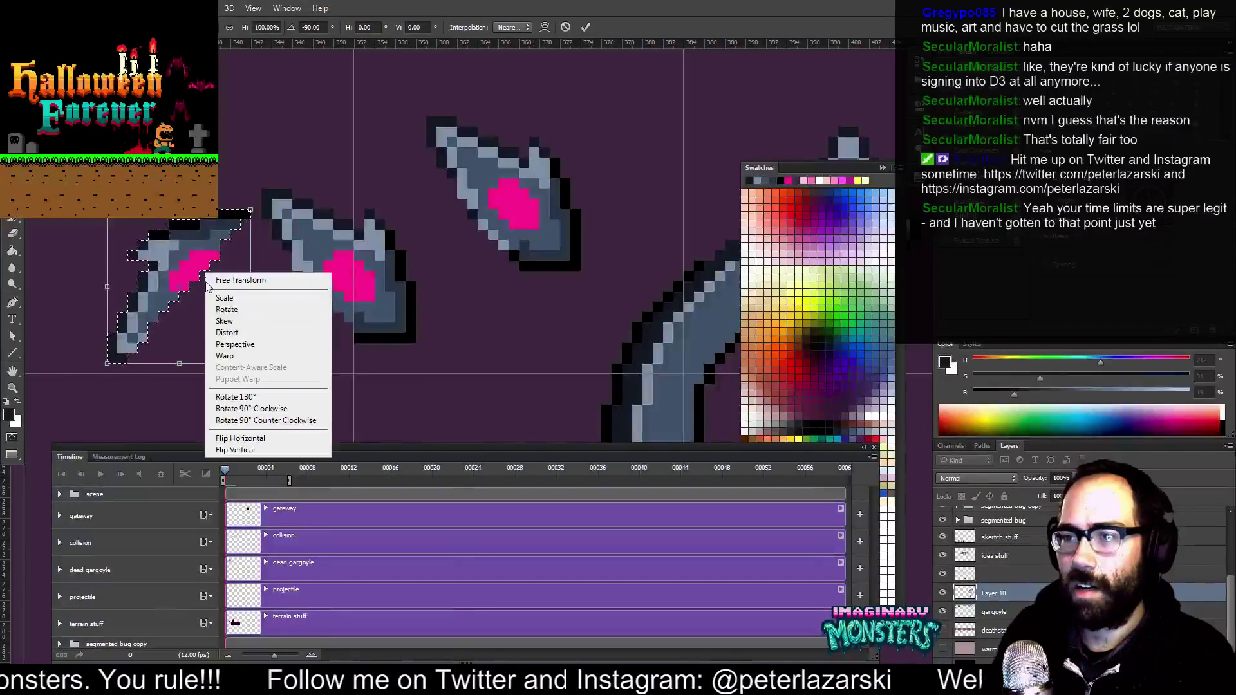
pyautogui.click(250, 451)
pyautogui.press('Return')
# Move the mirrored half onto the lower rotated head so the two halves align along its diagonal, and deselect
pyautogui.press('Right')
pyautogui.press('Right')
pyautogui.press('Right')
pyautogui.press('Right')
pyautogui.press('Right')
pyautogui.press('Right')
pyautogui.press('Right')
pyautogui.press('Right')
pyautogui.press('Right')
pyautogui.press('Right')
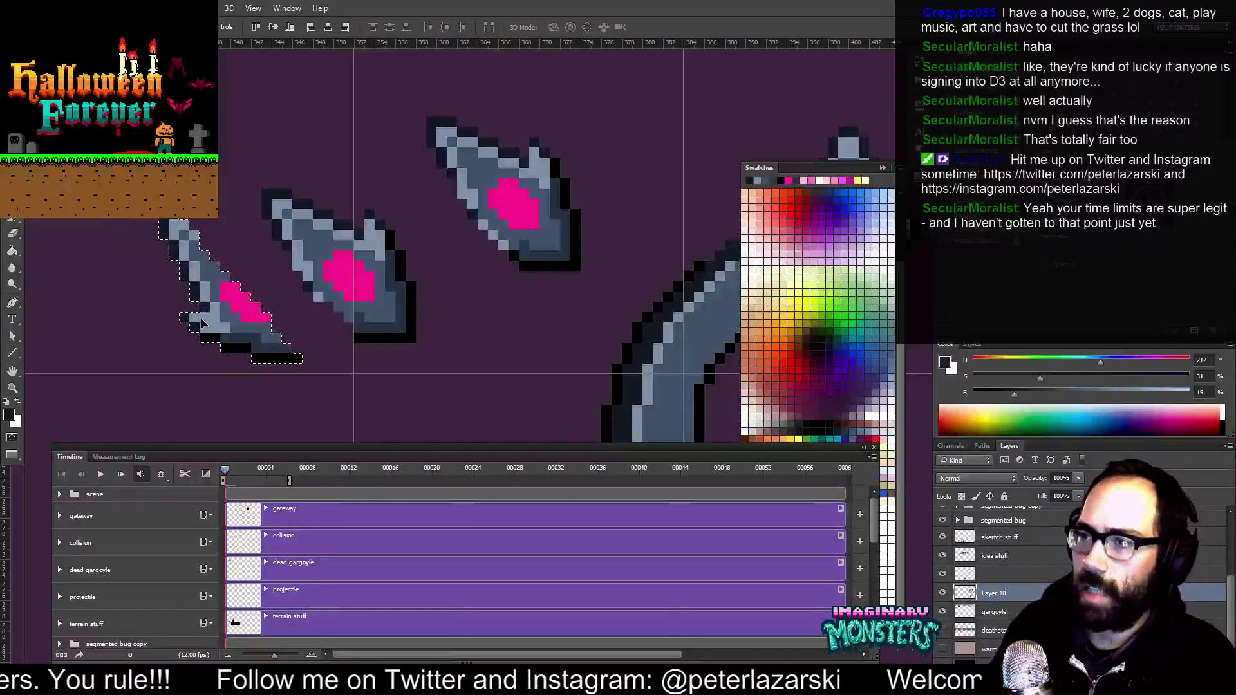
pyautogui.press('Up')
pyautogui.press('Up')
pyautogui.press('Right')
pyautogui.press('Right')
pyautogui.press('Right')
pyautogui.press('Right')
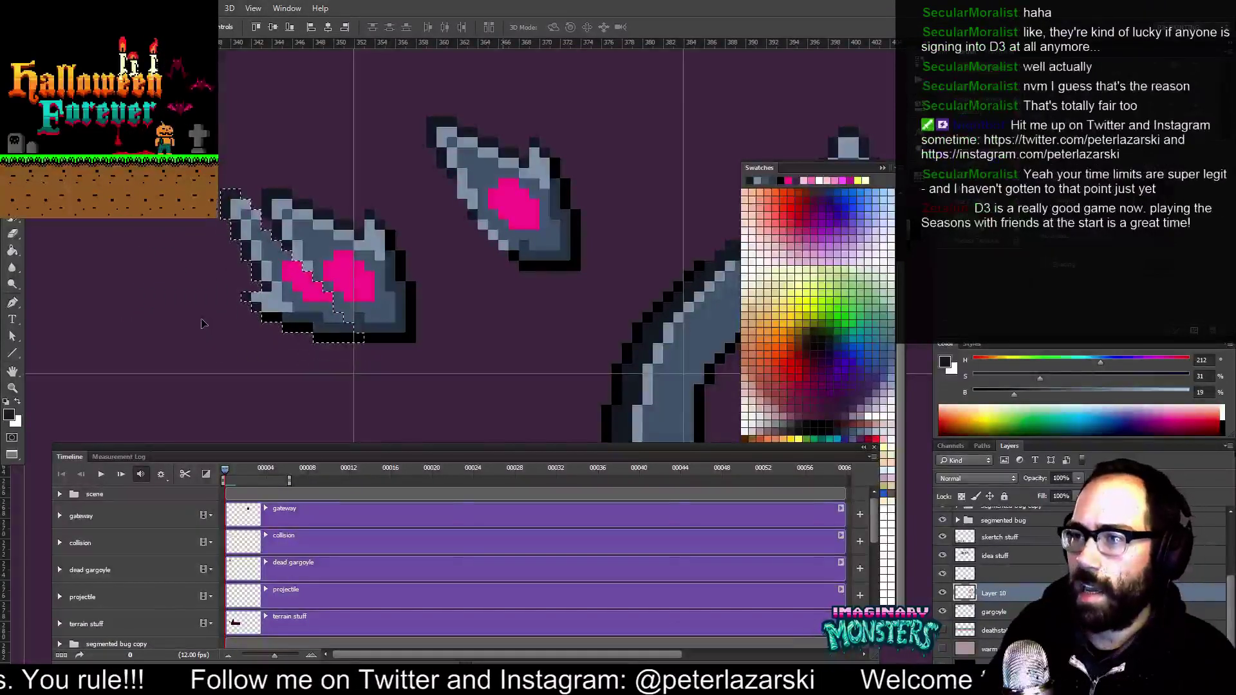
pyautogui.press('Right')
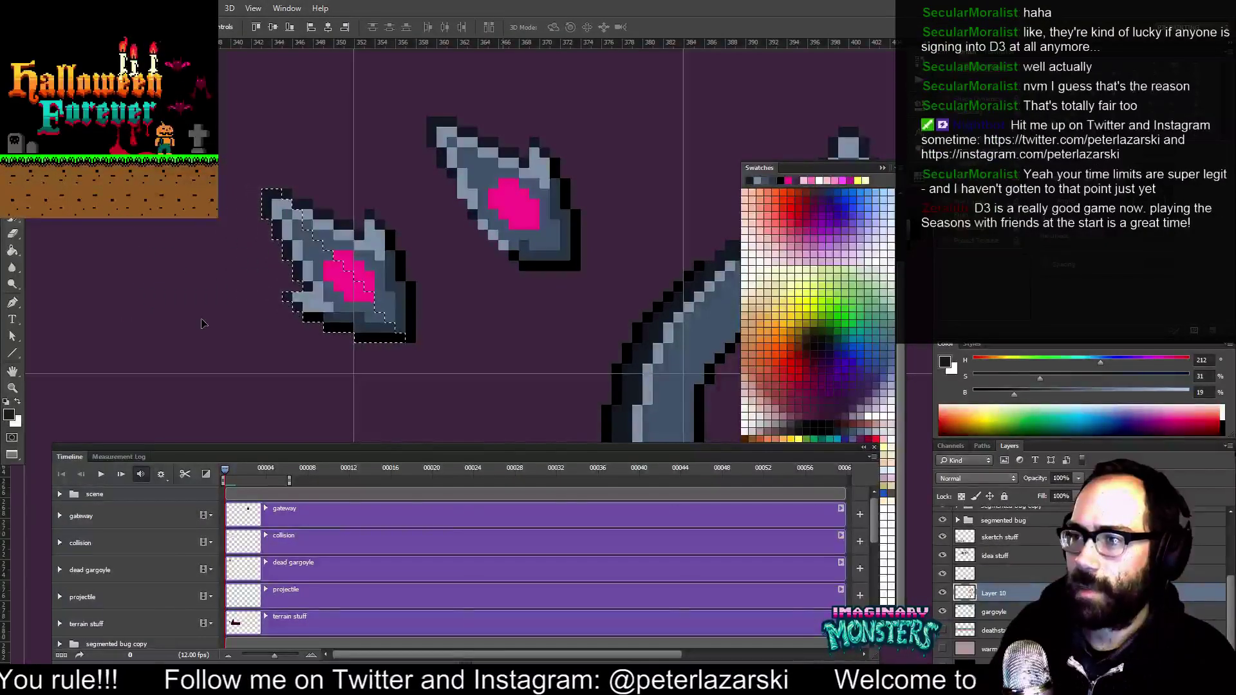
pyautogui.hotkey('ctrl', 'd')
# Select the upper rotated head, move it up and left so it sits above the symmetrical copy, and deselect
pyautogui.moveTo(388, 340); pyautogui.dragTo(302, 312)
pyautogui.press('l')
pyautogui.moveTo(377, 84)
pyautogui.mouseDown()
pyautogui.moveTo(332, 69)
pyautogui.moveTo(326, 270)
pyautogui.moveTo(454, 142)
pyautogui.moveTo(386, 90)
pyautogui.mouseUp()
pyautogui.press('v')
pyautogui.moveTo(412, 212)
pyautogui.mouseDown()
pyautogui.moveTo(180, 138)
pyautogui.moveTo(226, 130)
pyautogui.moveTo(385, 303)
pyautogui.mouseUp()
pyautogui.moveTo(336, 259); pyautogui.dragTo(294, 59)
pyautogui.hotkey('ctrl', 'd')
# Select the symmetrical diagonal head, place it over the bend of the curved post, and hide the guides
pyautogui.moveTo(343, 251); pyautogui.dragTo(319, 201)
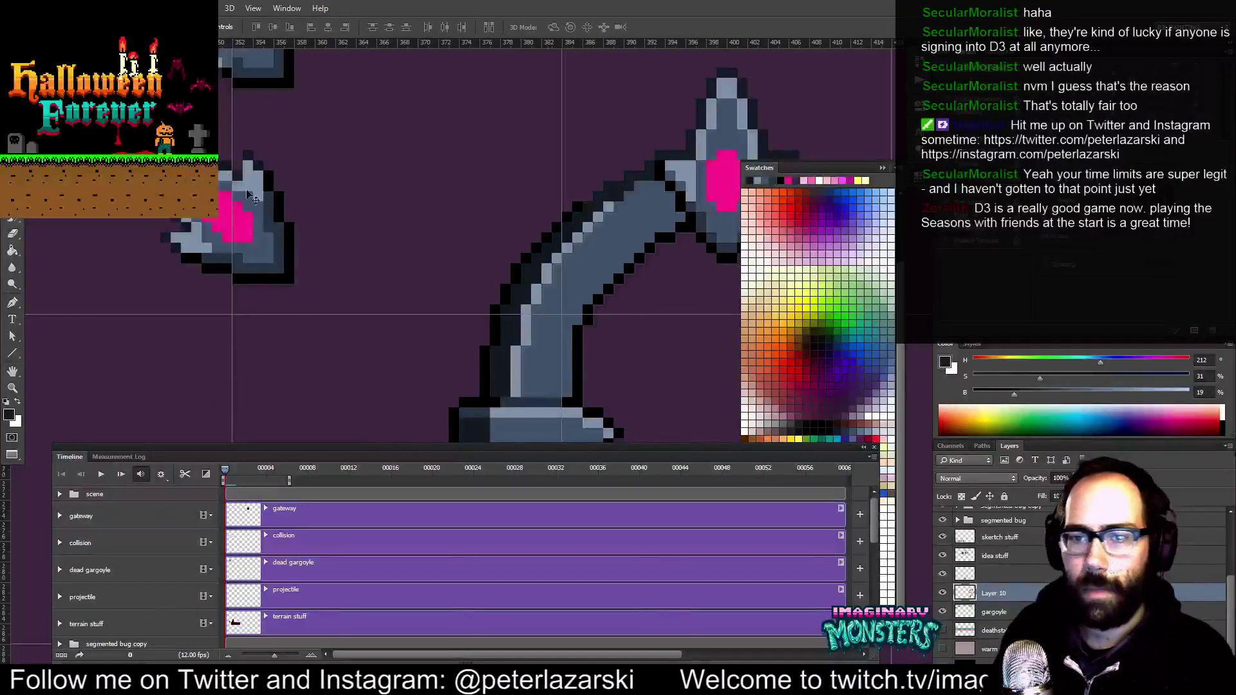
pyautogui.press('l')
pyautogui.moveTo(344, 203)
pyautogui.mouseDown()
pyautogui.moveTo(213, 106)
pyautogui.moveTo(348, 332)
pyautogui.moveTo(351, 211)
pyautogui.mouseUp()
pyautogui.press('v')
pyautogui.moveTo(266, 244)
pyautogui.mouseDown()
pyautogui.moveTo(487, 254)
pyautogui.moveTo(597, 296)
pyautogui.moveTo(364, 249)
pyautogui.moveTo(349, 259)
pyautogui.mouseUp()
pyautogui.press('z')
pyautogui.moveTo(421, 277); pyautogui.dragTo(398, 314)
pyautogui.press('v')
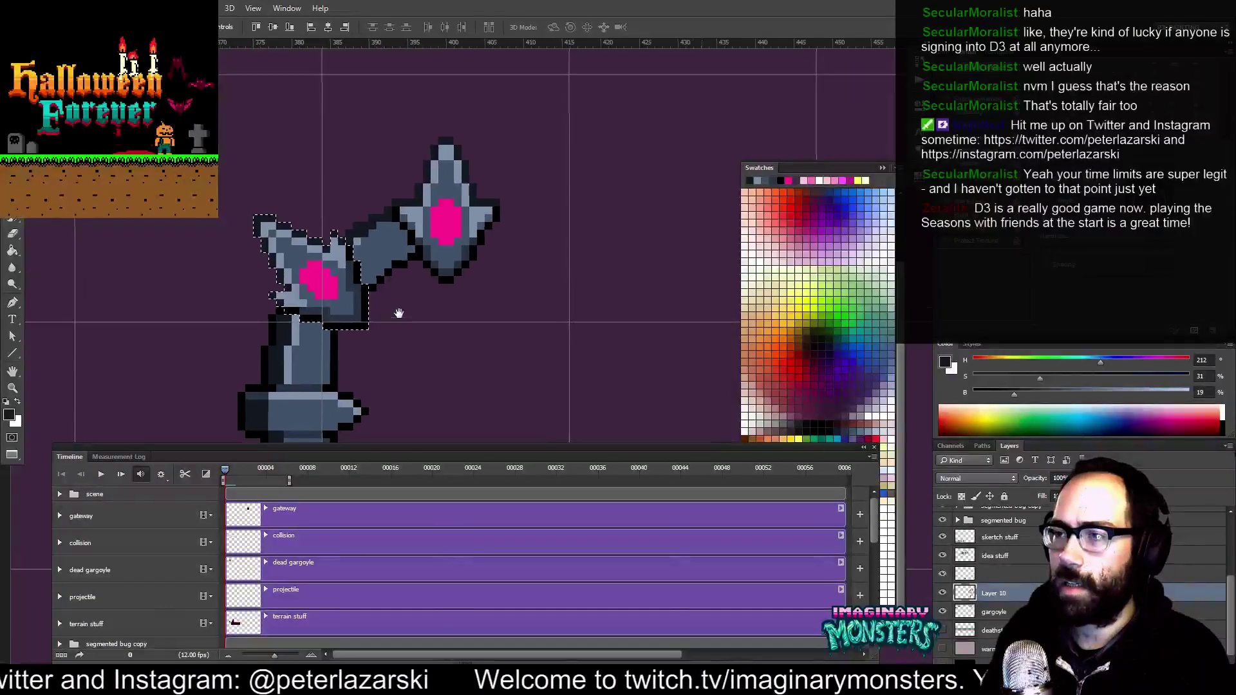
pyautogui.hotkey('ctrl', "'")
pyautogui.hotkey('ctrl', ';')
pyautogui.moveTo(433, 418); pyautogui.dragTo(422, 366)
# Retouch the wing of the newly placed head with the light slate sampled from the sprite
pyautogui.press('z')
pyautogui.click(334, 195)
pyautogui.press('b')
pyautogui.keyDown('alt'); pyautogui.click(355, 223); pyautogui.keyUp('alt')
pyautogui.moveTo(362, 215)
pyautogui.mouseDown()
pyautogui.moveTo(386, 204)
pyautogui.moveTo(419, 254)
pyautogui.moveTo(354, 260)
pyautogui.mouseUp()
# Examine the whole post with its two gem heads at a reduced zoom
pyautogui.press('z')
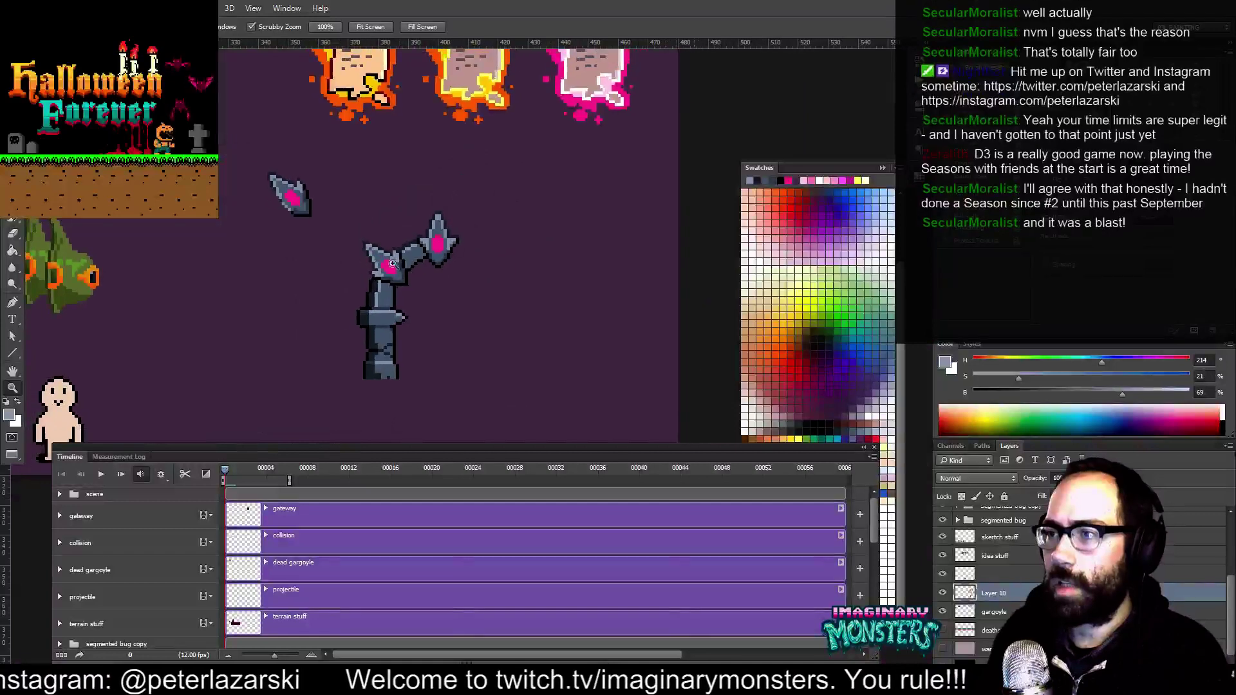
pyautogui.moveTo(417, 288); pyautogui.dragTo(420, 309)
pyautogui.moveTo(440, 378); pyautogui.dragTo(409, 362)
pyautogui.press('b')
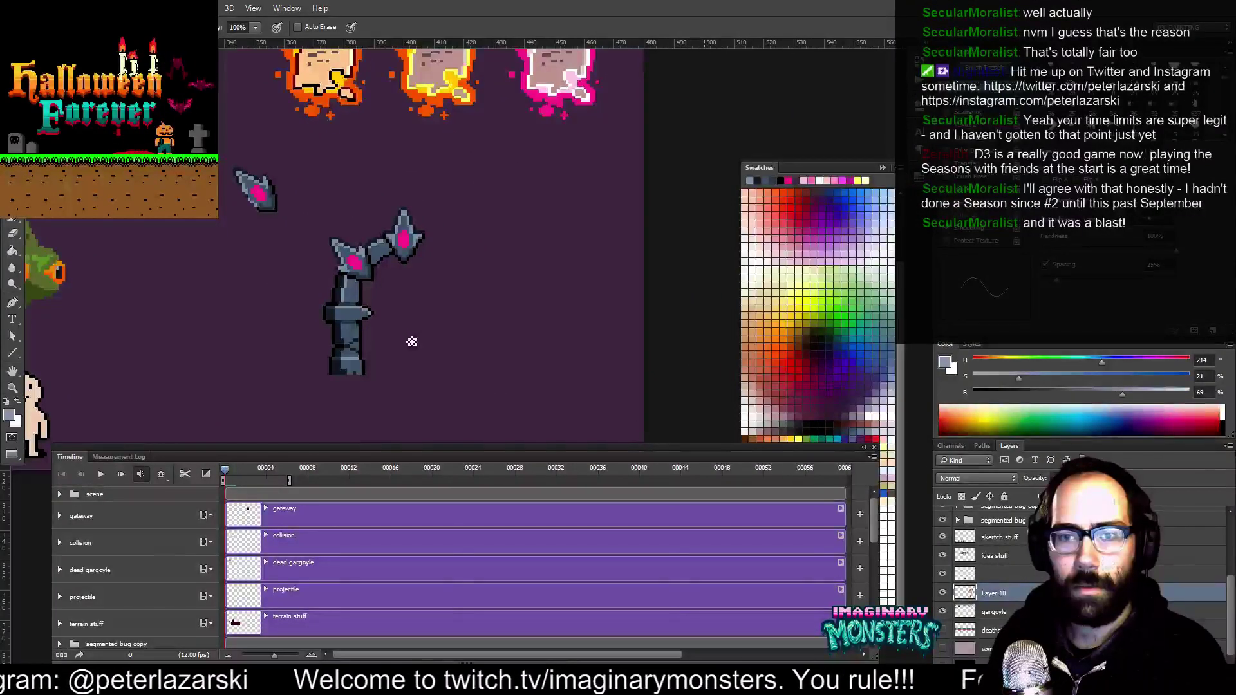
pyautogui.press('z')
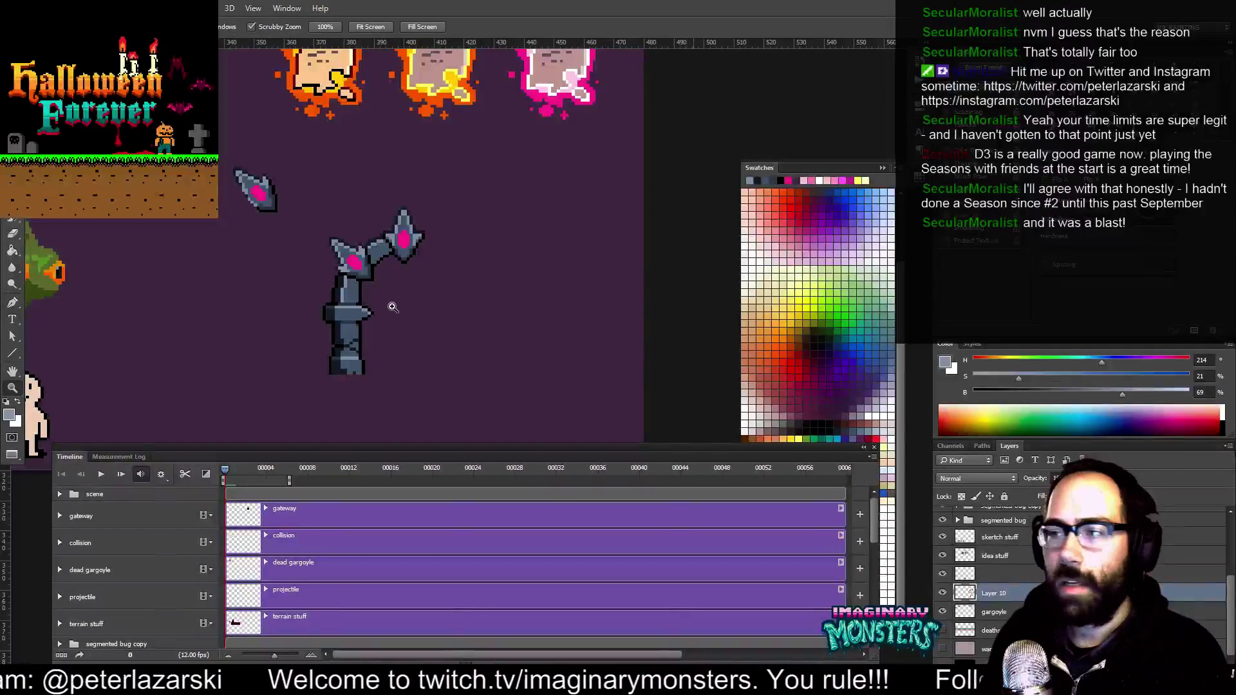
pyautogui.click(403, 299)
pyautogui.click(401, 318)
pyautogui.moveTo(381, 347); pyautogui.dragTo(363, 317)
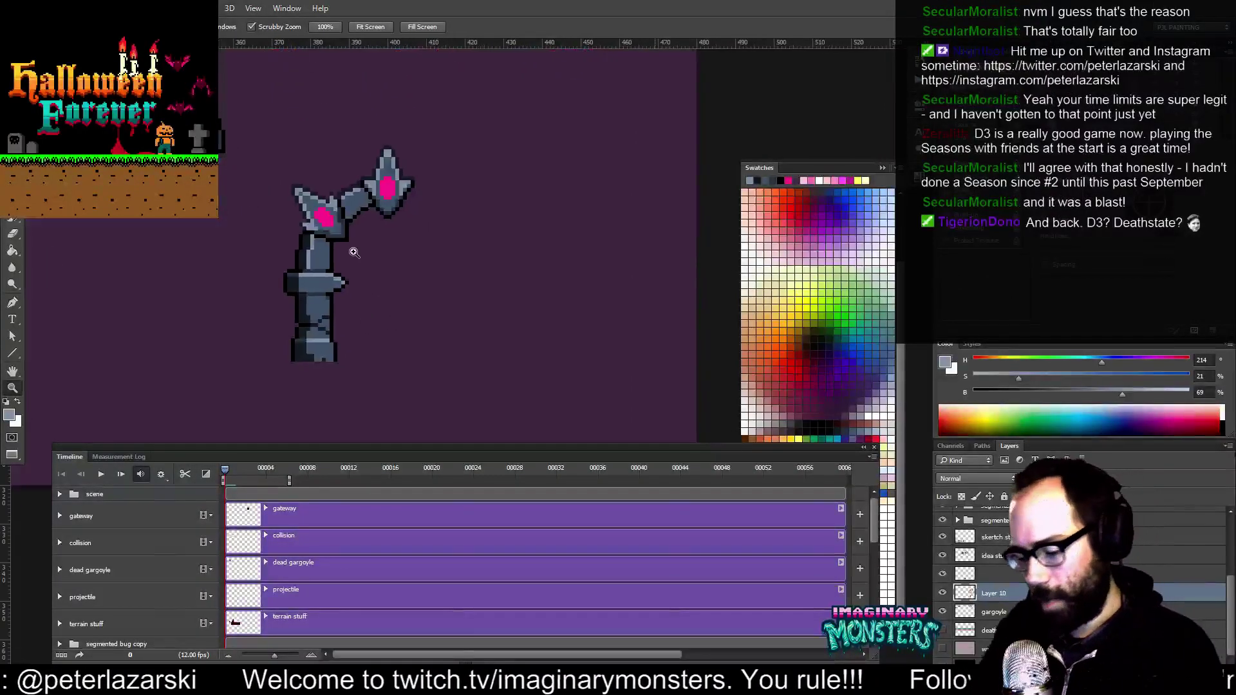
# Select the post up to the middle of its top head, duplicate it to the right, and flip the copy horizontally
pyautogui.press('m')
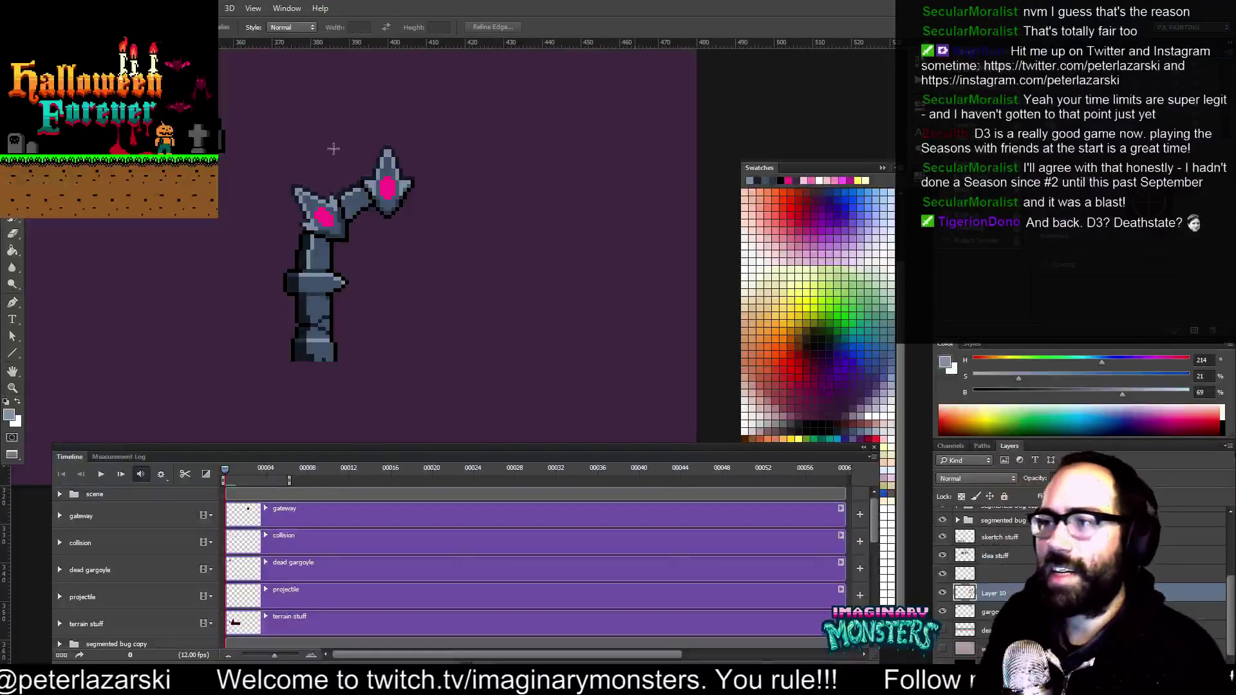
pyautogui.moveTo(352, 328); pyautogui.dragTo(387, 384)
pyautogui.press('v')
pyautogui.moveTo(322, 274); pyautogui.dragTo(477, 278)
pyautogui.hotkey('ctrl', 't')
pyautogui.rightClick(468, 239)
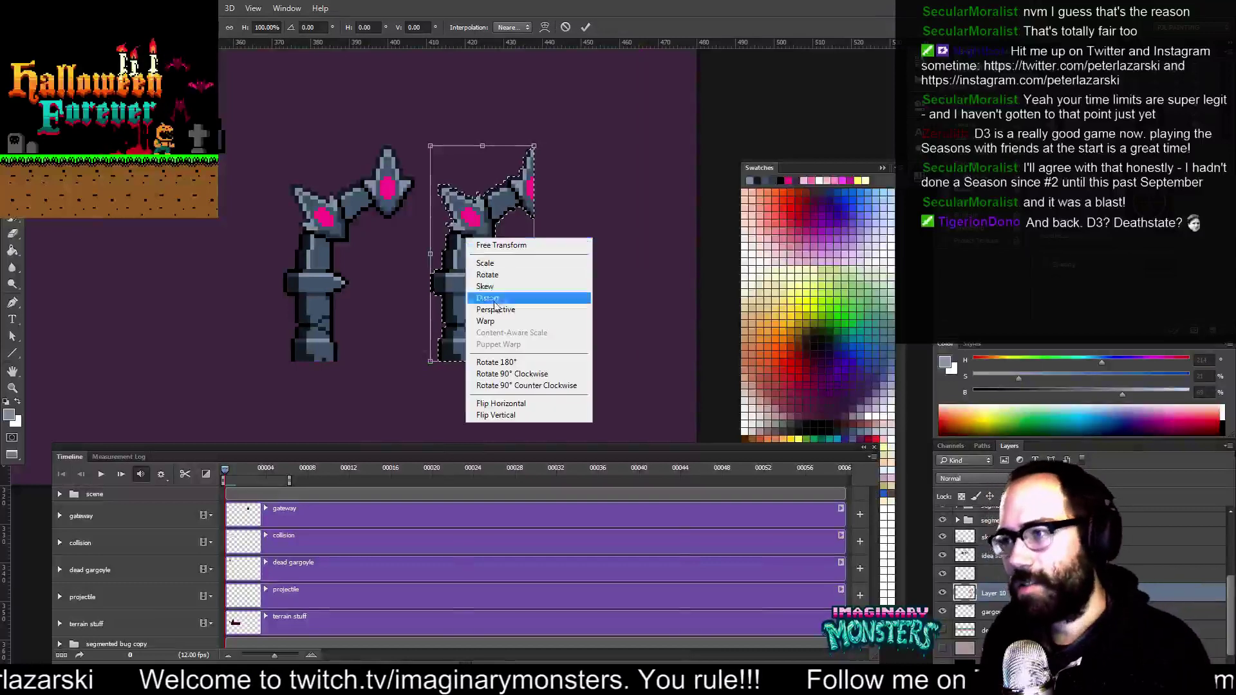
pyautogui.click(501, 403)
# Shift the flipped half left until it joins the centre head as an arch, deselect, and show the guides
pyautogui.hotkey('shift', 'Left')
pyautogui.press('Return')
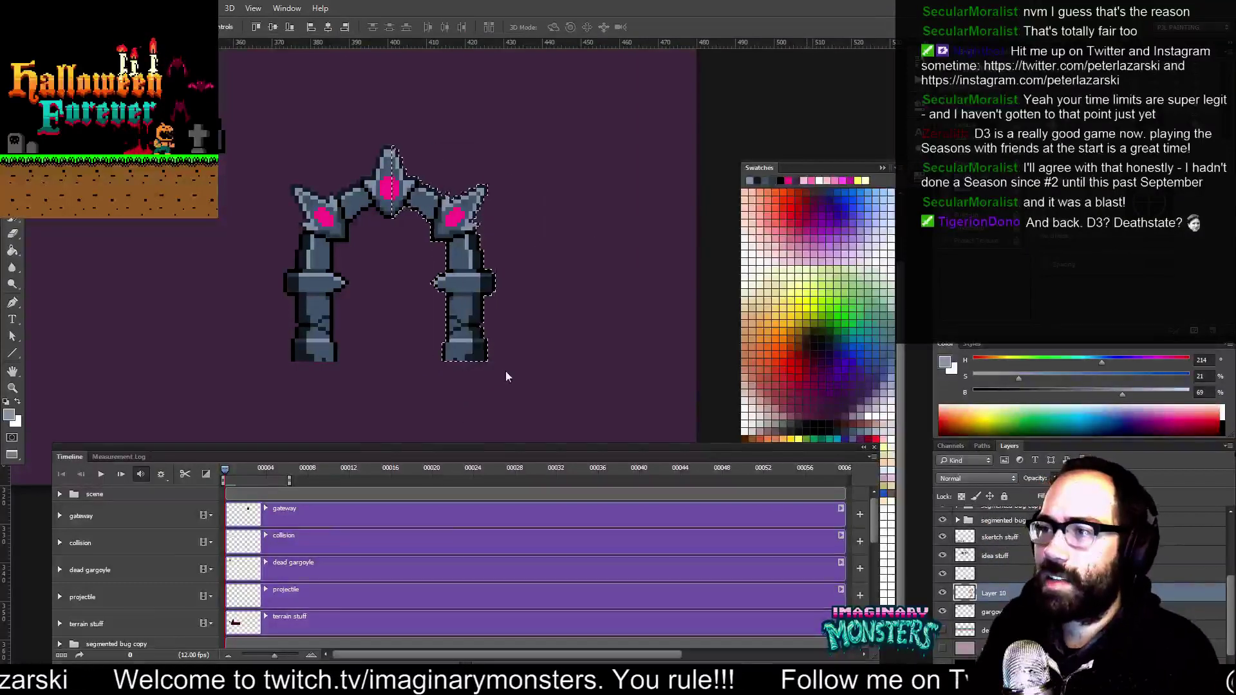
pyautogui.press('Left')
pyautogui.hotkey('ctrl', 'h')
pyautogui.hotkey('ctrl', 'd')
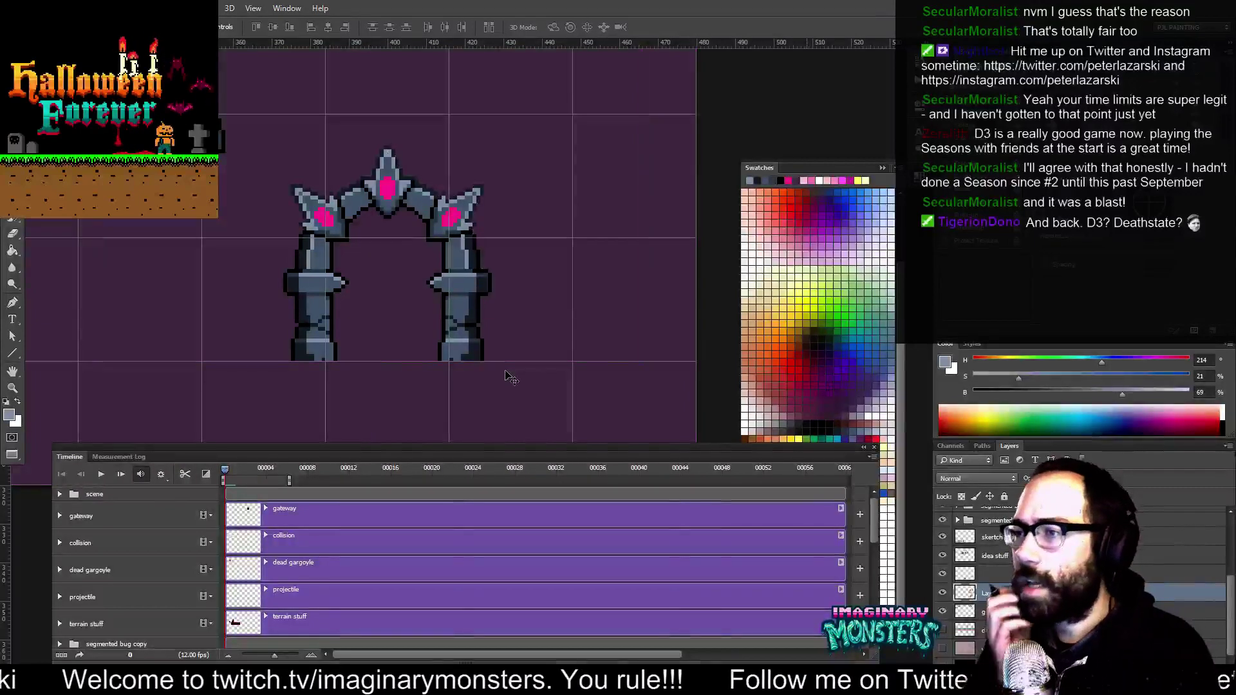
# Outline the joints between the arch arms and the gem heads in black
pyautogui.press('z')
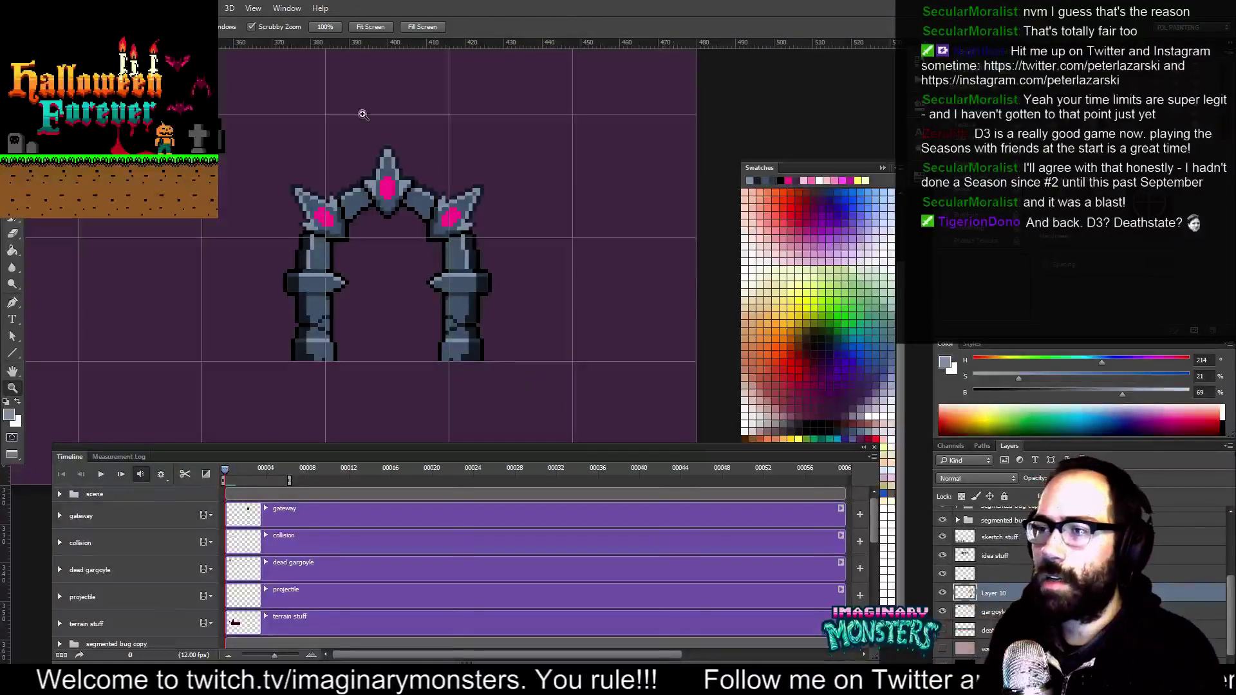
pyautogui.moveTo(364, 192)
pyautogui.mouseDown()
pyautogui.moveTo(355, 251)
pyautogui.moveTo(393, 274)
pyautogui.mouseUp()
pyautogui.press('b')
pyautogui.keyDown('alt'); pyautogui.click(380, 277); pyautogui.keyUp('alt')
pyautogui.moveTo(512, 223); pyautogui.dragTo(461, 221)
pyautogui.moveTo(578, 252)
pyautogui.mouseDown()
pyautogui.moveTo(563, 249)
pyautogui.moveTo(619, 258)
pyautogui.mouseUp()
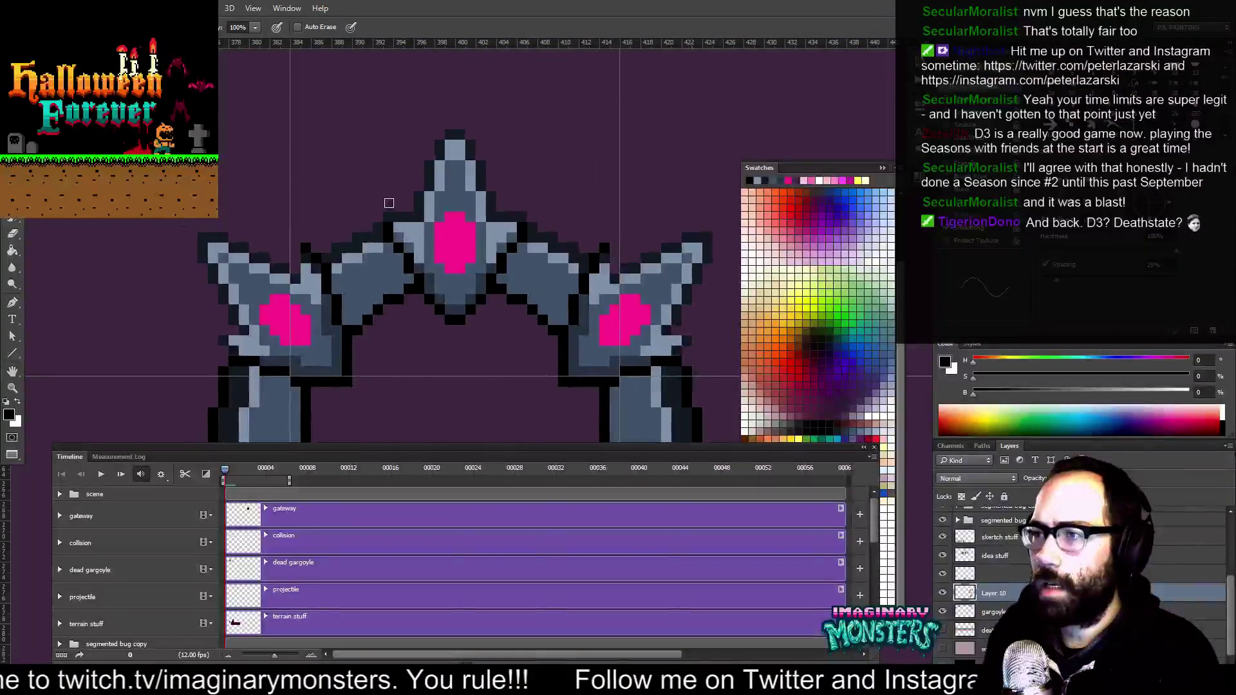
pyautogui.moveTo(518, 178); pyautogui.dragTo(544, 183)
# Retouch the upper outline of the arch arms beside the centre head with dark slate
pyautogui.keyDown('alt'); pyautogui.click(408, 239); pyautogui.keyUp('alt')
pyautogui.moveTo(406, 235); pyautogui.dragTo(395, 235)
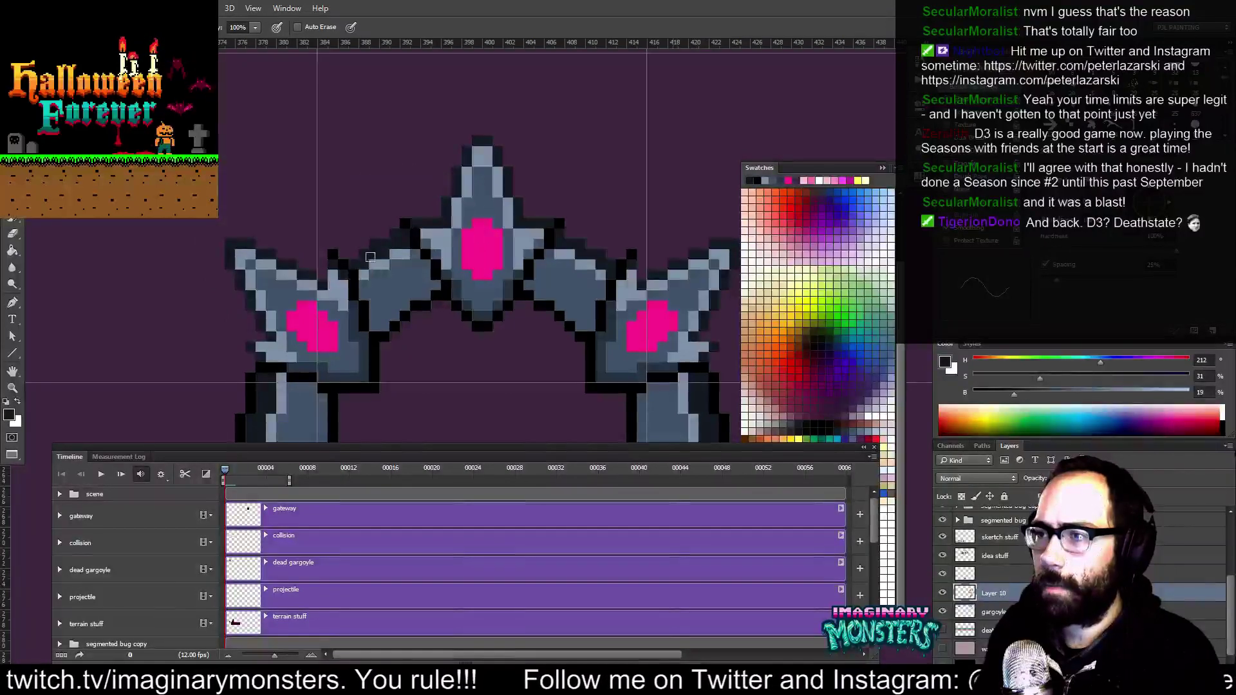
pyautogui.moveTo(496, 321); pyautogui.dragTo(420, 273)
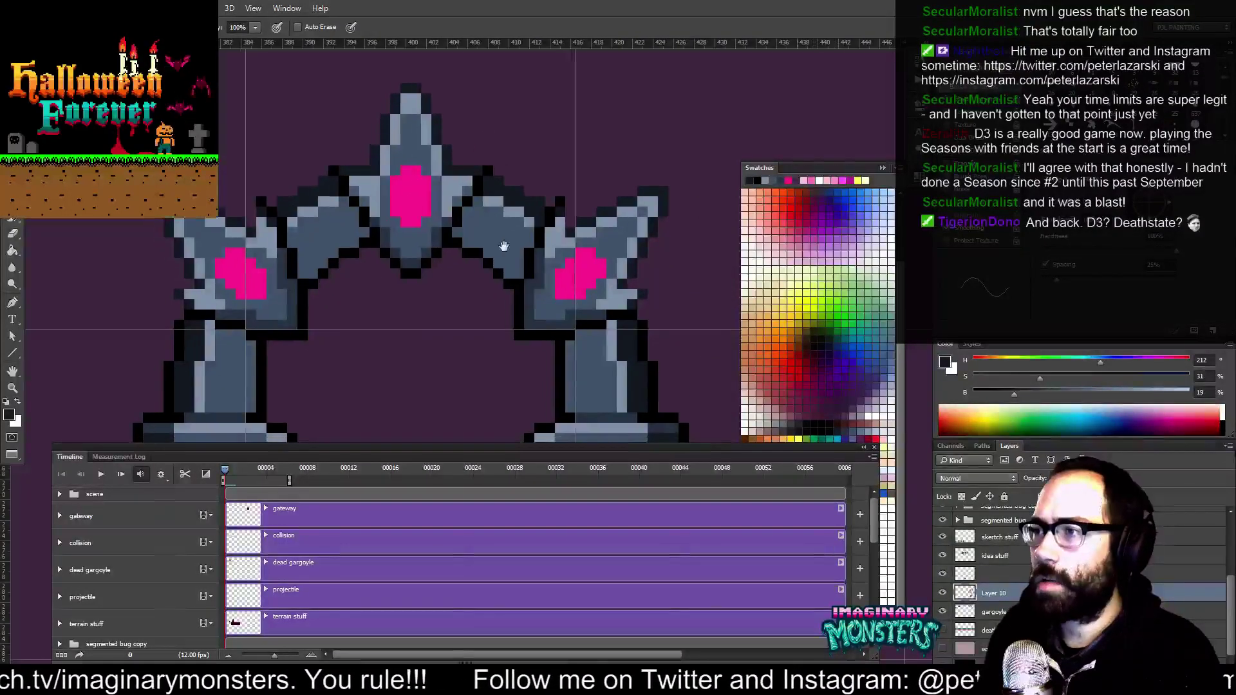
pyautogui.moveTo(475, 175); pyautogui.dragTo(560, 104)
pyautogui.moveTo(495, 176); pyautogui.dragTo(506, 231)
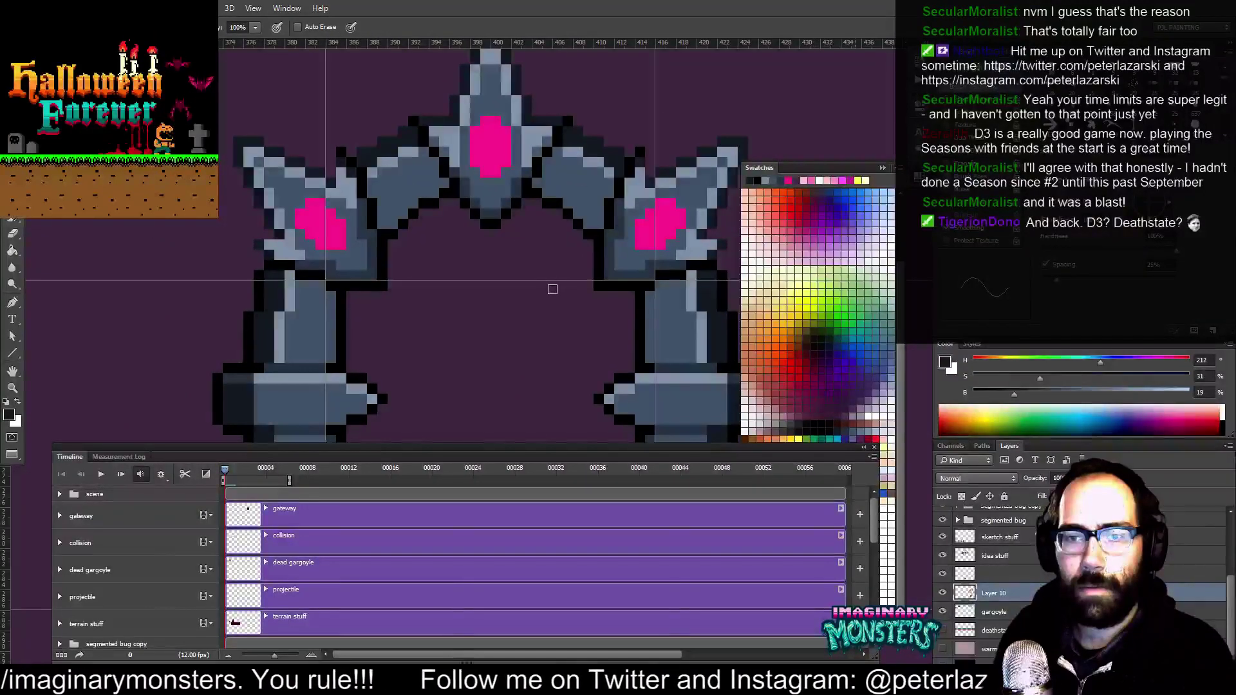
pyautogui.moveTo(548, 313); pyautogui.dragTo(526, 293)
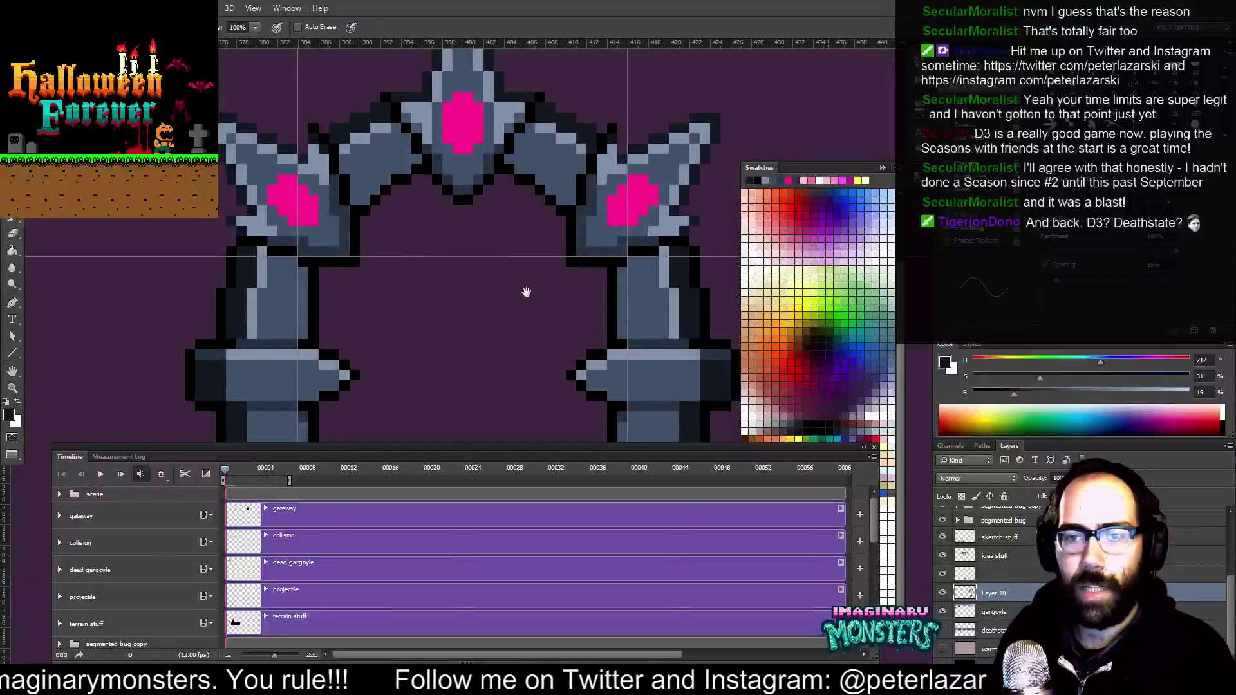
pyautogui.moveTo(343, 245); pyautogui.dragTo(398, 330)
# Hide the guides and paint a small pale pink highlight on each of the arch's three pink gems
pyautogui.press('z')
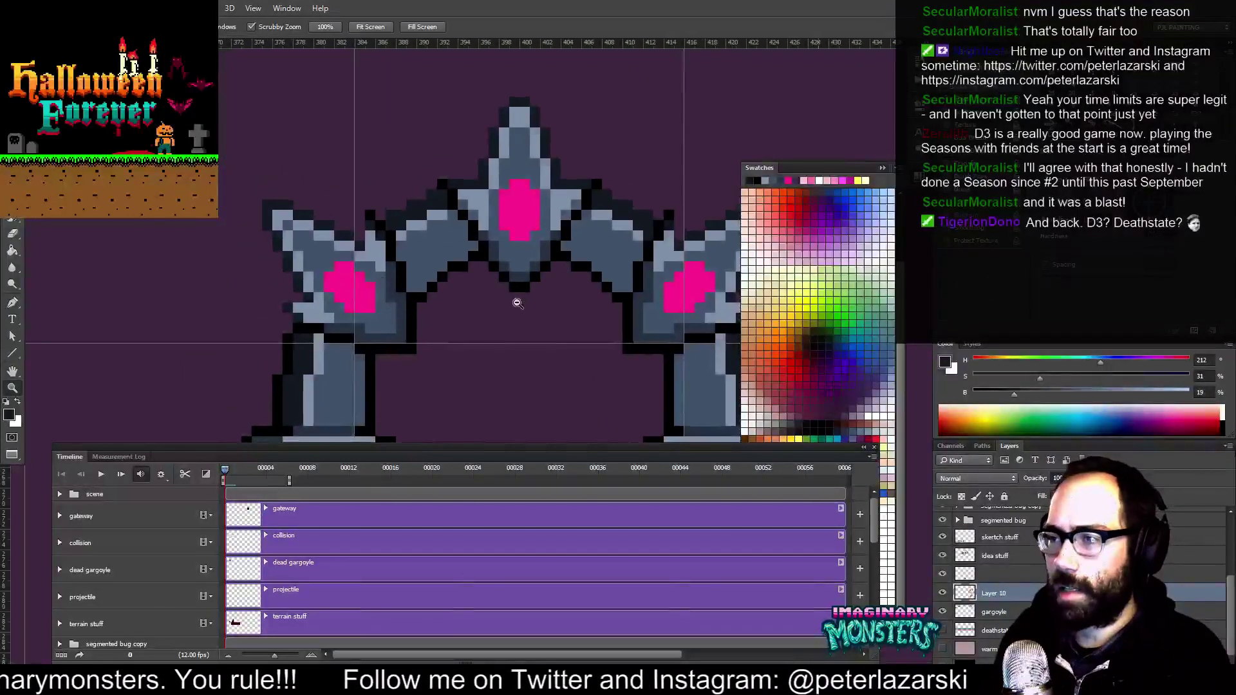
pyautogui.scroll(-4, 518, 303)
pyautogui.scroll(1, 515, 284)
pyautogui.hotkey('ctrl', "'")
pyautogui.moveTo(578, 256); pyautogui.dragTo(533, 260)
pyautogui.press('b')
pyautogui.keyDown('alt'); pyautogui.click(658, 115); pyautogui.keyUp('alt')
pyautogui.scroll(2, 476, 297)
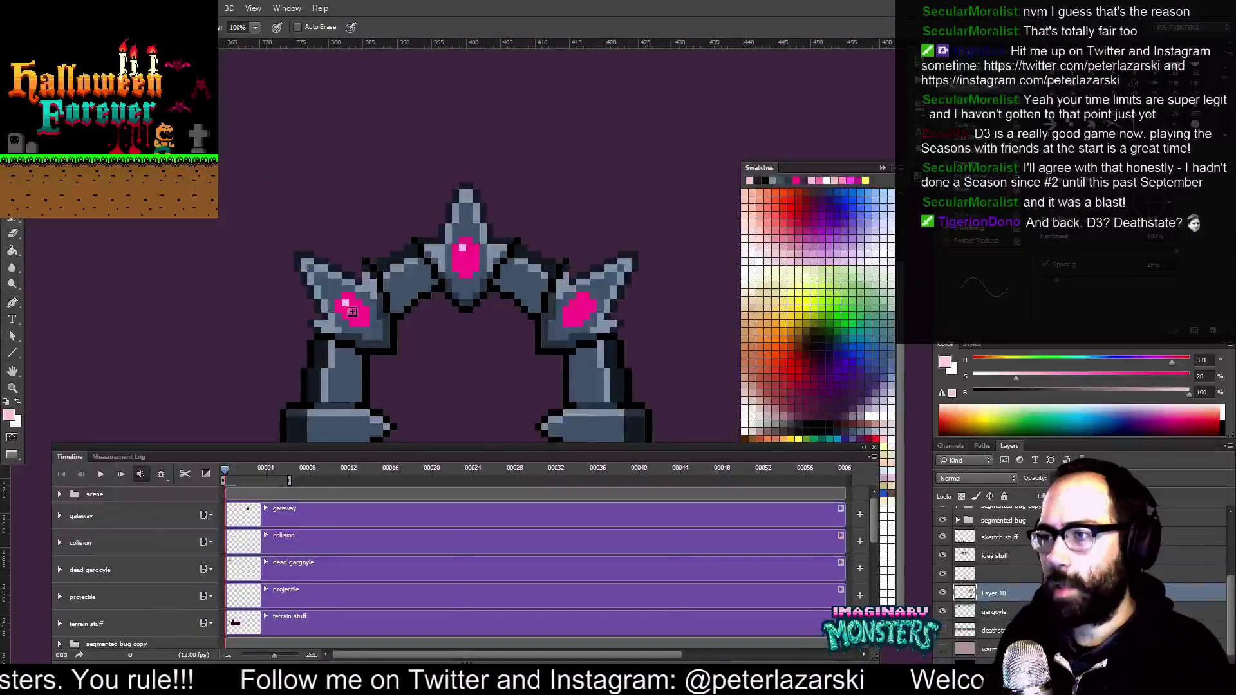
pyautogui.moveTo(496, 381); pyautogui.dragTo(497, 323)
# Clean up the joints and inner edges of both arch arms beside the centre head with black and mid slate pixels
pyautogui.press('z')
pyautogui.moveTo(479, 278)
pyautogui.mouseDown()
pyautogui.moveTo(468, 290)
pyautogui.moveTo(482, 295)
pyautogui.moveTo(472, 288)
pyautogui.mouseUp()
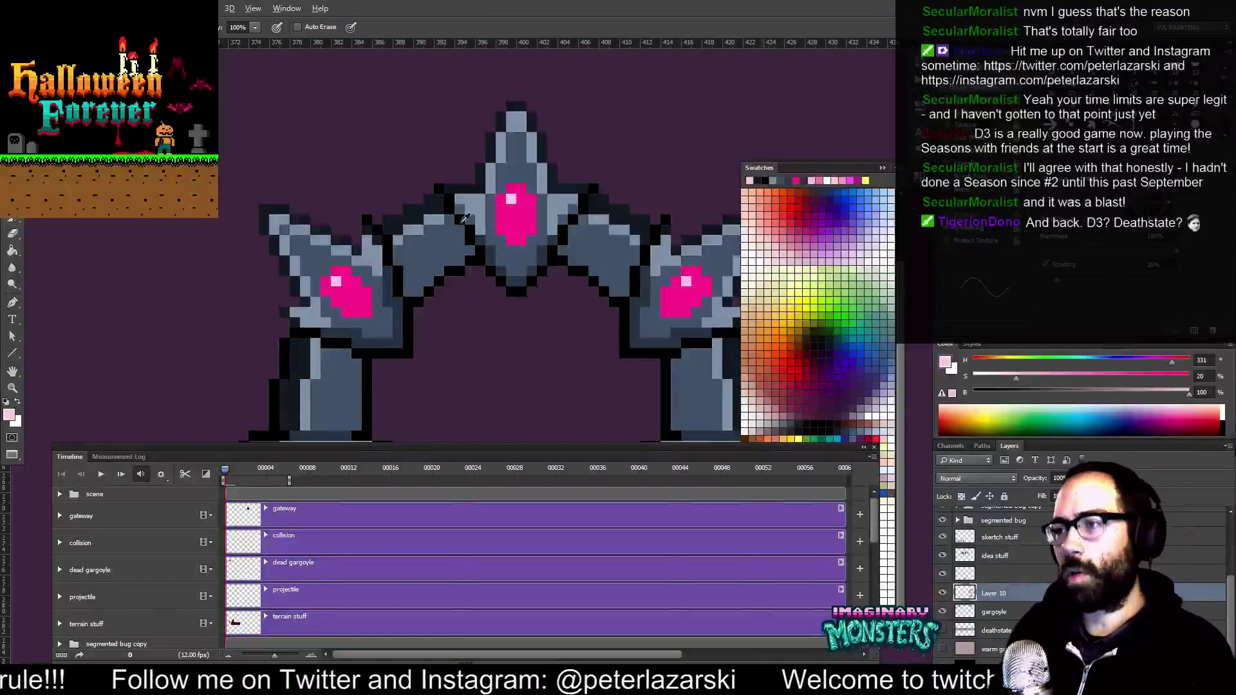
pyautogui.keyDown('alt'); pyautogui.click(463, 258); pyautogui.keyUp('alt')
pyautogui.keyDown('alt'); pyautogui.click(566, 269); pyautogui.keyUp('alt')
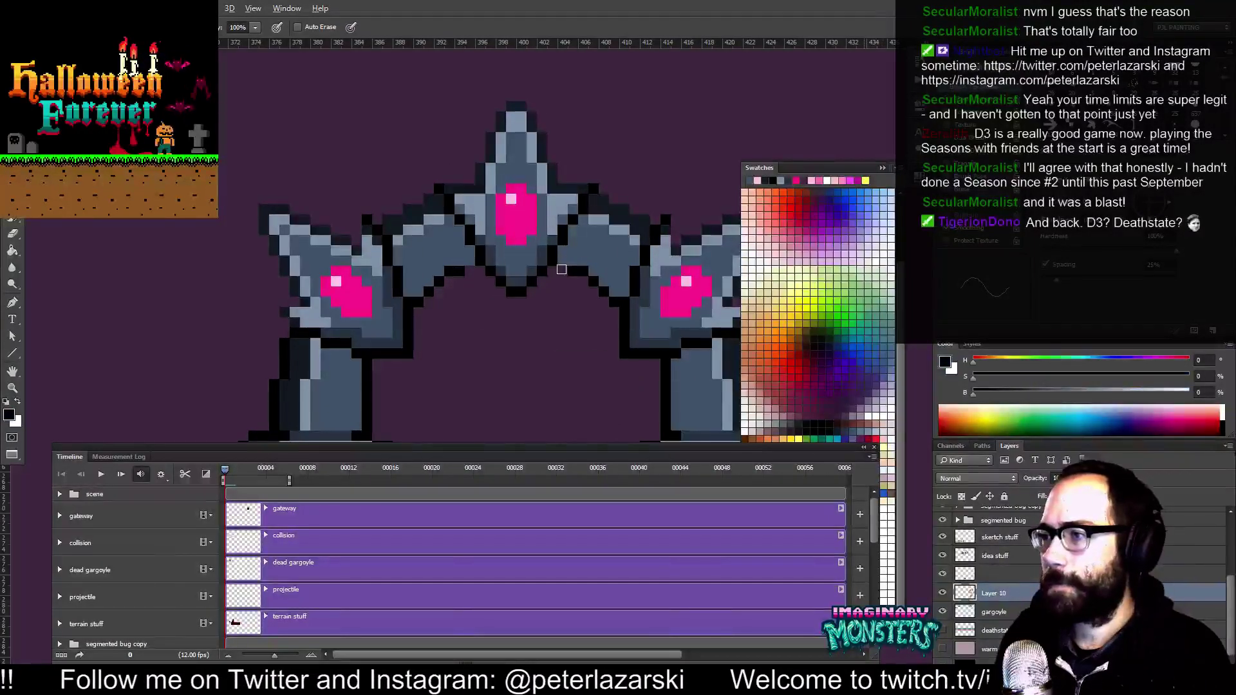
pyautogui.keyDown('alt'); pyautogui.click(446, 275); pyautogui.keyUp('alt')
pyautogui.keyDown('alt'); pyautogui.click(444, 269); pyautogui.keyUp('alt')
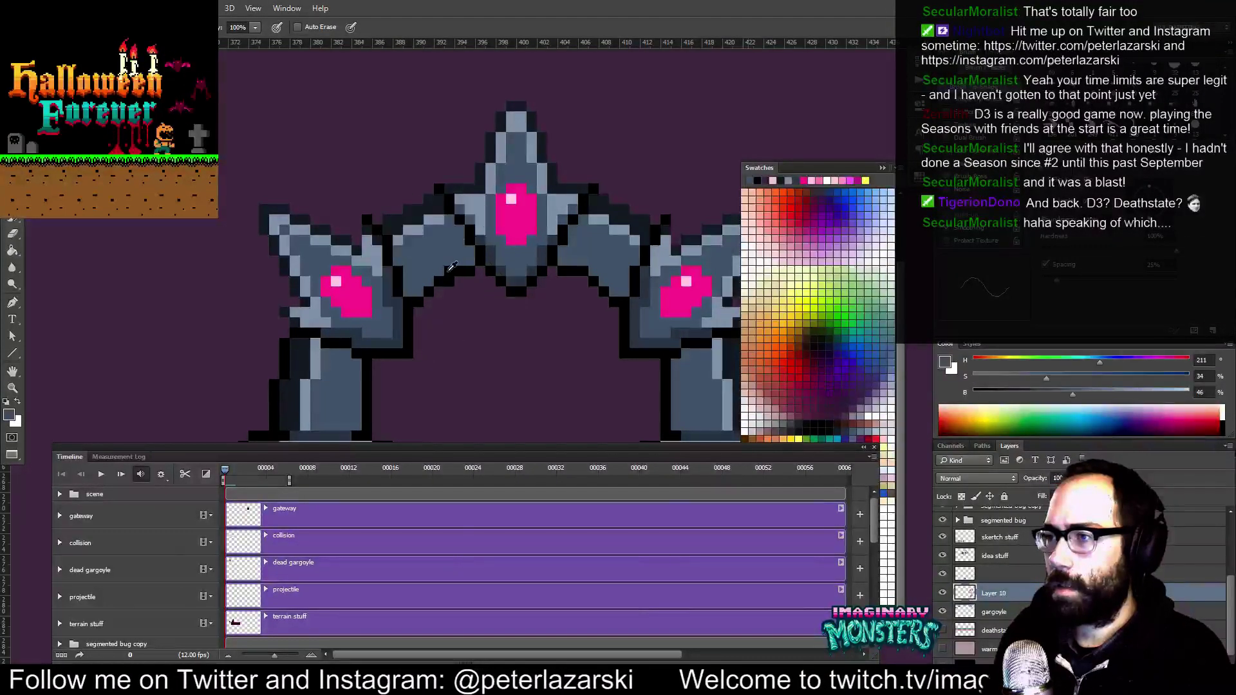
pyautogui.keyDown('alt'); pyautogui.click(597, 273); pyautogui.keyUp('alt')
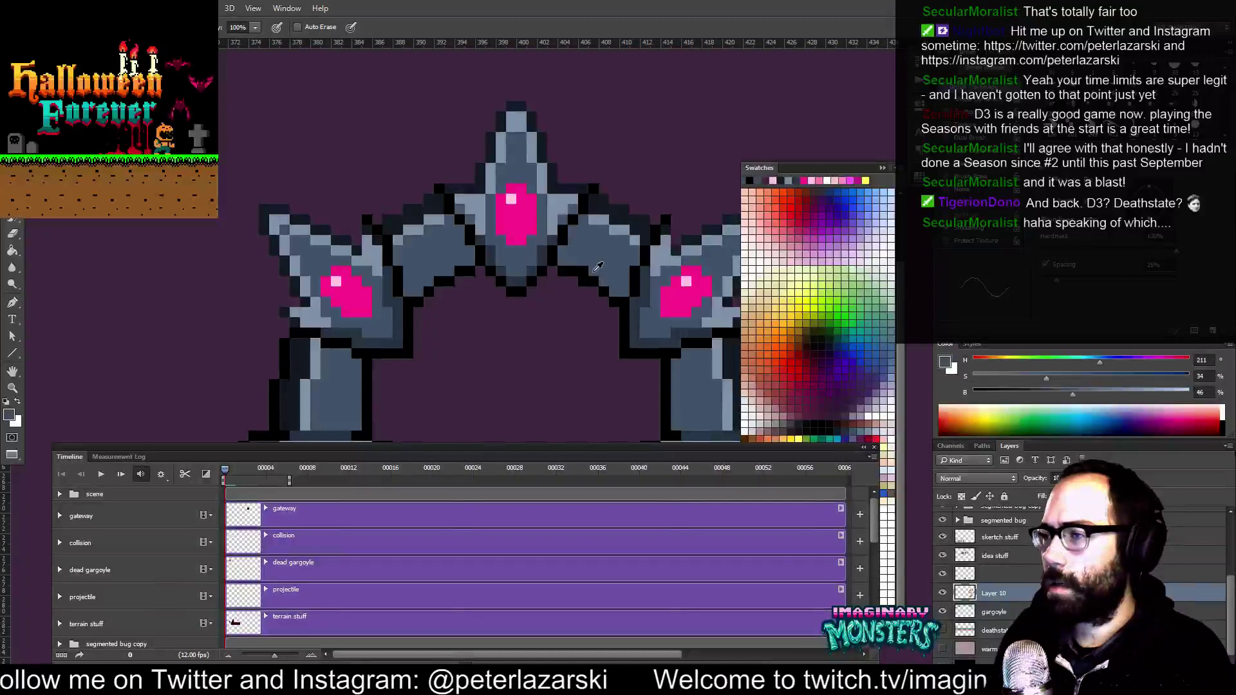
# Widen the left pillar inward just below its gem head with a black outline and mid slate fill
pyautogui.press('z')
pyautogui.keyDown('alt'); pyautogui.click(617, 269); pyautogui.keyUp('alt')
pyautogui.keyDown('alt'); pyautogui.click(617, 270); pyautogui.keyUp('alt')
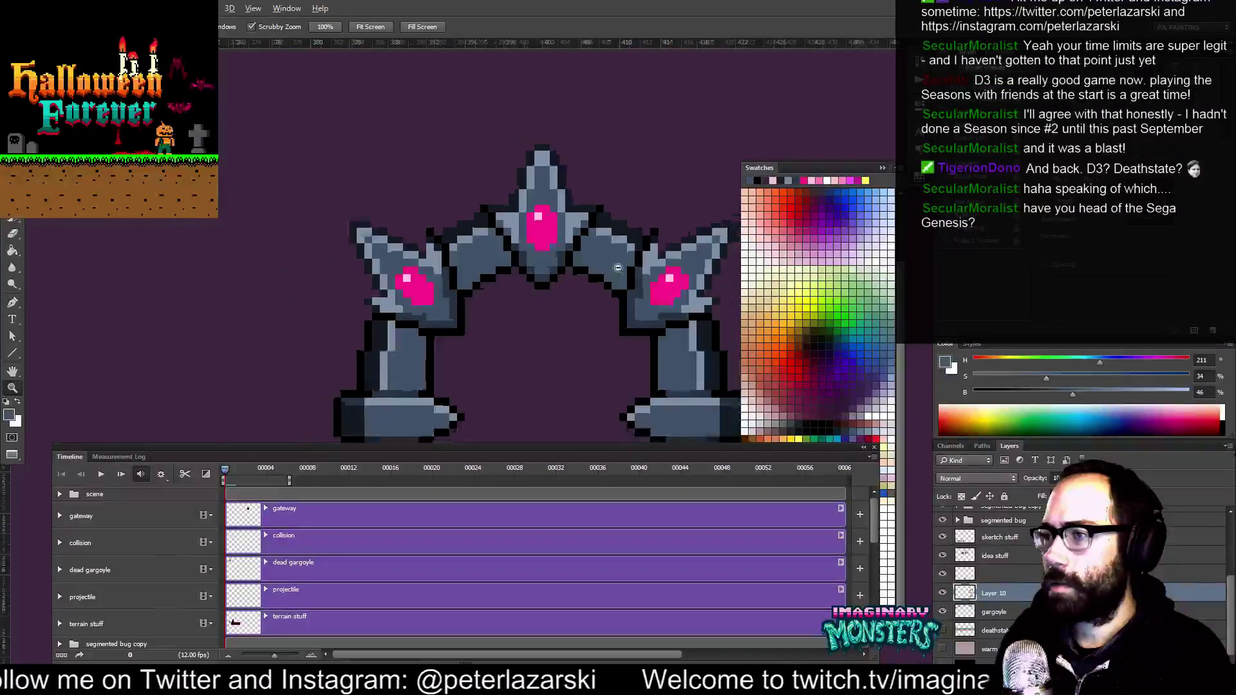
pyautogui.keyDown('alt'); pyautogui.click(592, 268); pyautogui.keyUp('alt')
pyautogui.keyDown('alt'); pyautogui.click(560, 264); pyautogui.keyUp('alt')
pyautogui.moveTo(491, 266)
pyautogui.mouseDown()
pyautogui.moveTo(515, 213)
pyautogui.moveTo(463, 261)
pyautogui.mouseUp()
pyautogui.press('b')
pyautogui.keyDown('alt'); pyautogui.click(431, 274); pyautogui.keyUp('alt')
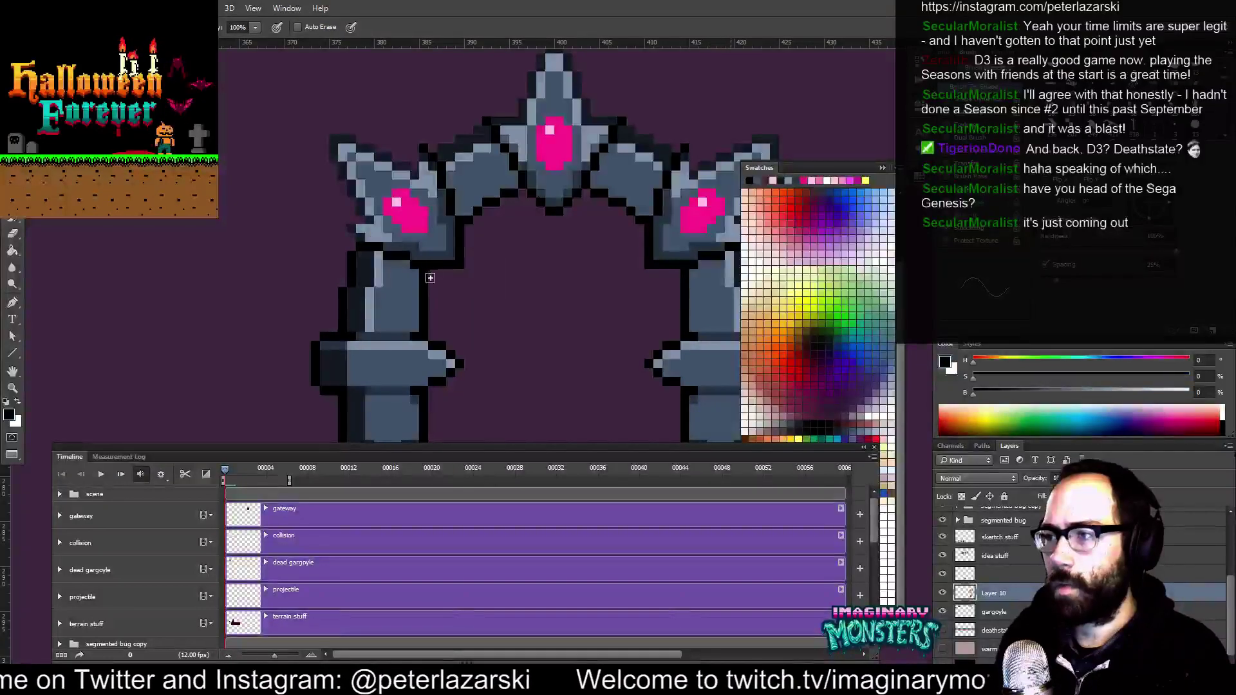
pyautogui.keyDown('alt'); pyautogui.click(411, 278); pyautogui.keyUp('alt')
pyautogui.moveTo(605, 296); pyautogui.dragTo(478, 265)
# Try a straight black line across the opening from the left pillar's inner edge, and undo it
pyautogui.keyDown('alt'); pyautogui.click(336, 281); pyautogui.keyUp('alt')
pyautogui.click(752, 180)
pyautogui.click(347, 291)
pyautogui.keyDown('shift'); pyautogui.click(491, 291); pyautogui.keyUp('shift')
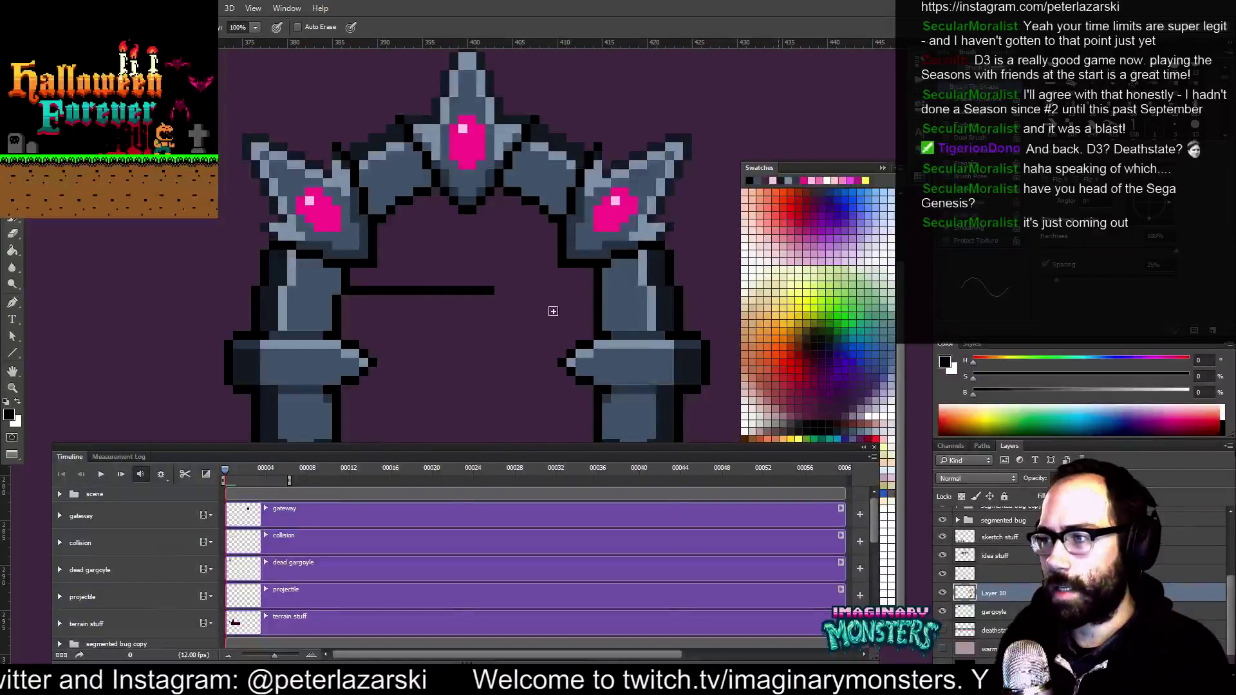
pyautogui.moveTo(550, 311); pyautogui.dragTo(576, 301)
pyautogui.hotkey('ctrl', 'z')
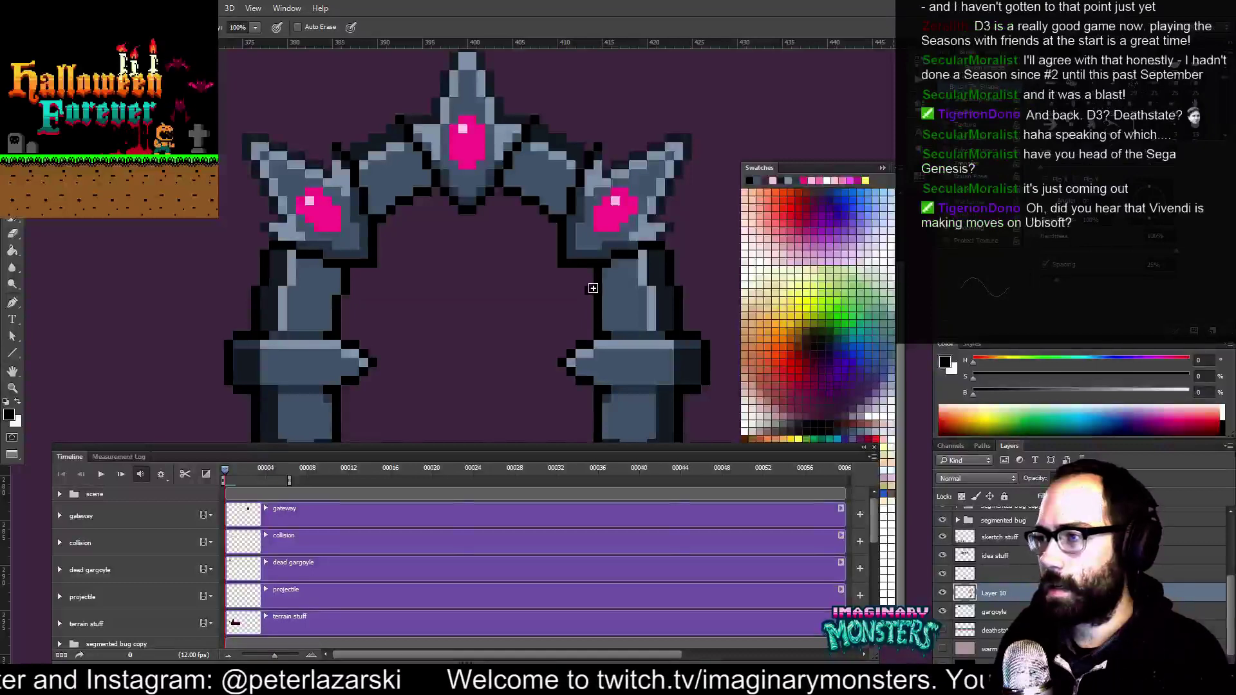
# Widen the right pillar inward just below its gem head with black outline and mid slate pixels to match the left pillar
pyautogui.keyDown('alt'); pyautogui.click(605, 286); pyautogui.keyUp('alt')
pyautogui.keyDown('alt'); pyautogui.click(602, 281); pyautogui.keyUp('alt')
pyautogui.keyDown('alt'); pyautogui.click(618, 282); pyautogui.keyUp('alt')
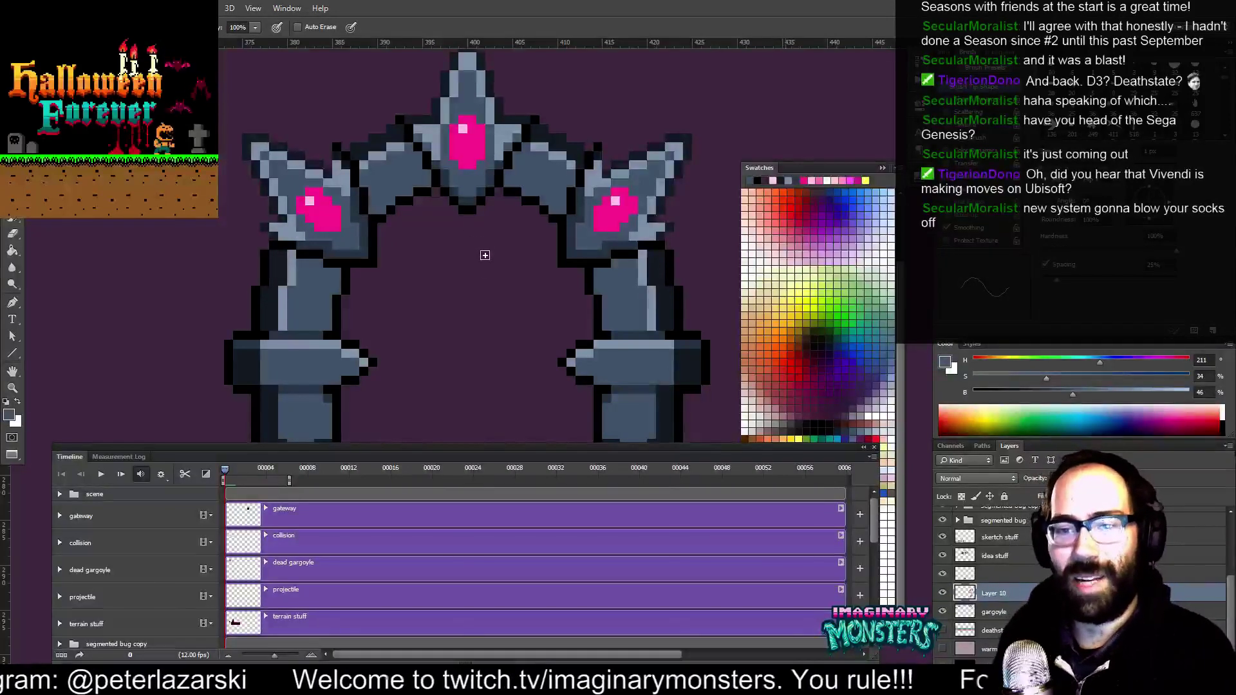
# Paint over the inner part of the mirrored crack on the right pillar's lower section with mid slate
pyautogui.moveTo(460, 367); pyautogui.dragTo(426, 282)
pyautogui.moveTo(597, 353)
pyautogui.mouseDown()
pyautogui.moveTo(582, 337)
pyautogui.moveTo(572, 369)
pyautogui.mouseUp()
pyautogui.moveTo(471, 267); pyautogui.dragTo(518, 282)
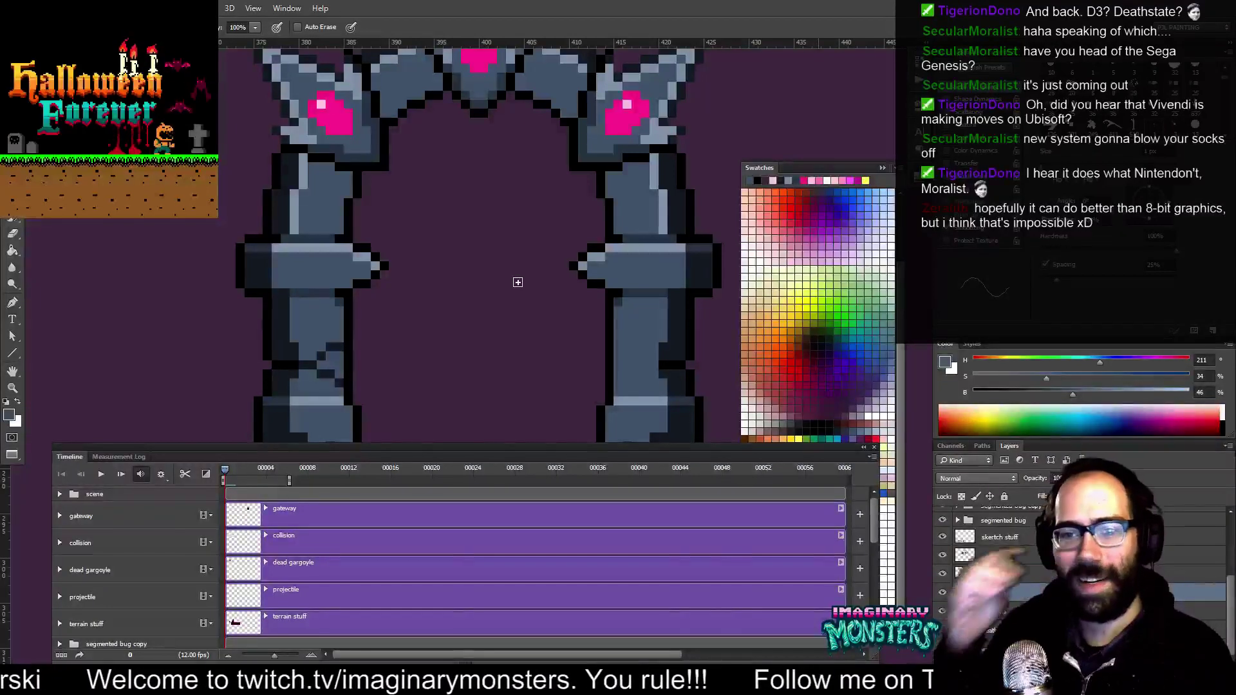
# Remove the rest of the mirrored crack, close the pillar's outer outline, and draw a short black crack higher up on the outer edge
pyautogui.moveTo(425, 257)
pyautogui.mouseDown()
pyautogui.moveTo(406, 347)
pyautogui.moveTo(398, 291)
pyautogui.moveTo(436, 308)
pyautogui.moveTo(436, 280)
pyautogui.moveTo(419, 308)
pyautogui.moveTo(453, 342)
pyautogui.moveTo(379, 286)
pyautogui.mouseUp()
pyautogui.click(517, 328)
pyautogui.press('b')
pyautogui.moveTo(517, 329)
pyautogui.mouseDown()
pyautogui.moveTo(493, 331)
pyautogui.moveTo(545, 308)
pyautogui.moveTo(522, 350)
pyautogui.mouseUp()
pyautogui.keyDown('alt'); pyautogui.click(528, 322); pyautogui.keyUp('alt')
pyautogui.keyDown('alt'); pyautogui.click(514, 318); pyautogui.keyUp('alt')
pyautogui.keyDown('alt'); pyautogui.click(539, 334); pyautogui.keyUp('alt')
pyautogui.click(542, 340)
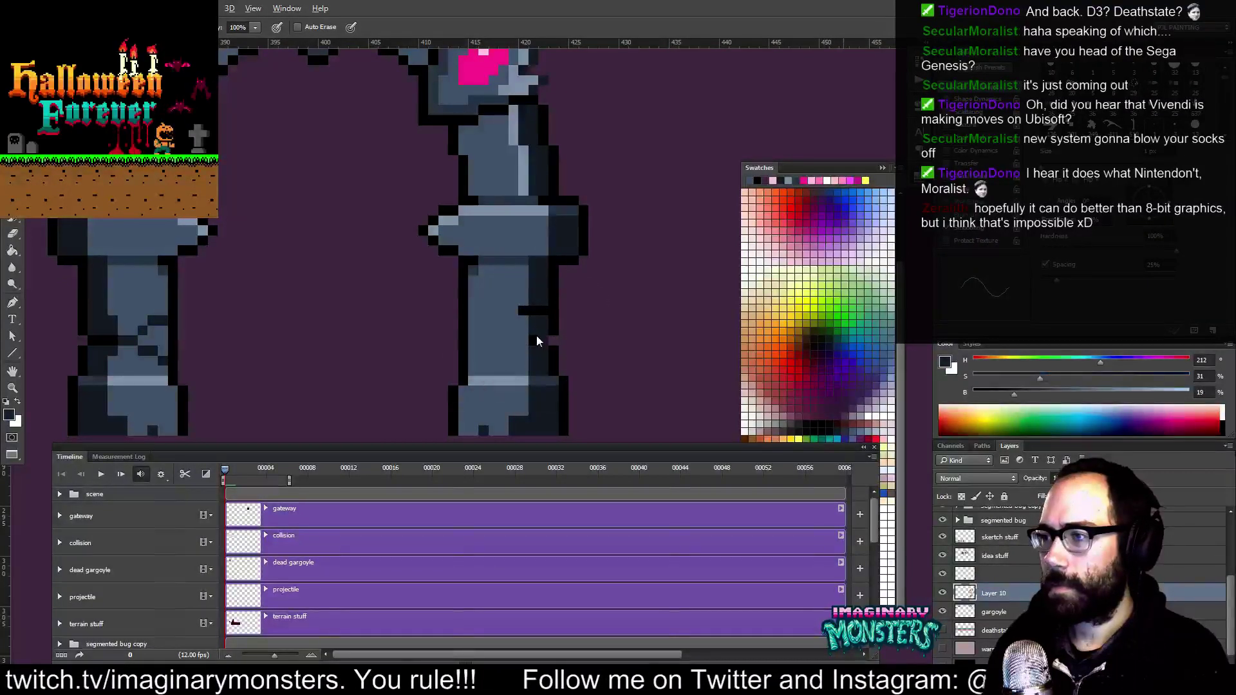
pyautogui.keyDown('alt'); pyautogui.click(548, 346); pyautogui.keyUp('alt')
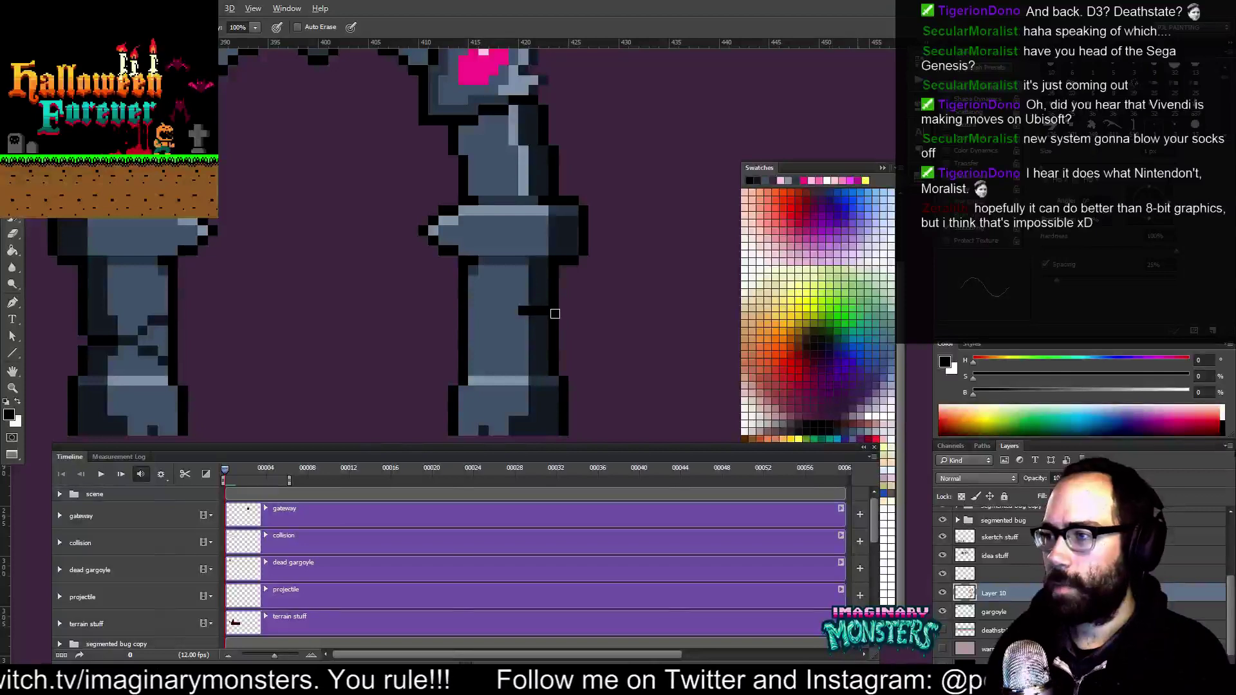
# Erase the outline pixel at the outer end of the right pillar's new crack to notch the edge
pyautogui.press('e')
pyautogui.hotkey('alt', 'e')
pyautogui.press('Escape')
pyautogui.click(555, 312)
# Extend the right pillar's crack to its inner edge with a stepped dark slate line, refining the middle pixels
pyautogui.press('b')
pyautogui.keyDown('alt'); pyautogui.click(521, 313); pyautogui.keyUp('alt')
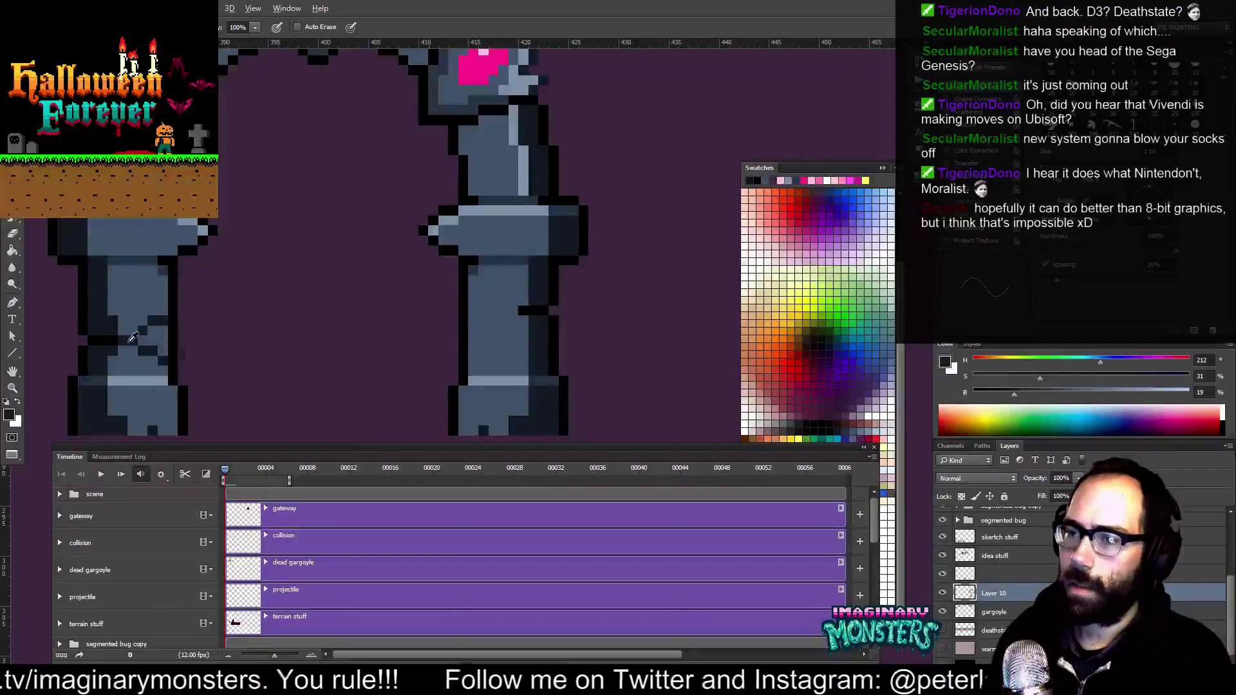
pyautogui.moveTo(513, 310); pyautogui.dragTo(474, 319)
pyautogui.keyDown('alt'); pyautogui.click(489, 303); pyautogui.keyUp('alt')
pyautogui.click(492, 311)
pyautogui.keyDown('alt'); pyautogui.click(487, 320); pyautogui.keyUp('alt')
pyautogui.click(493, 319)
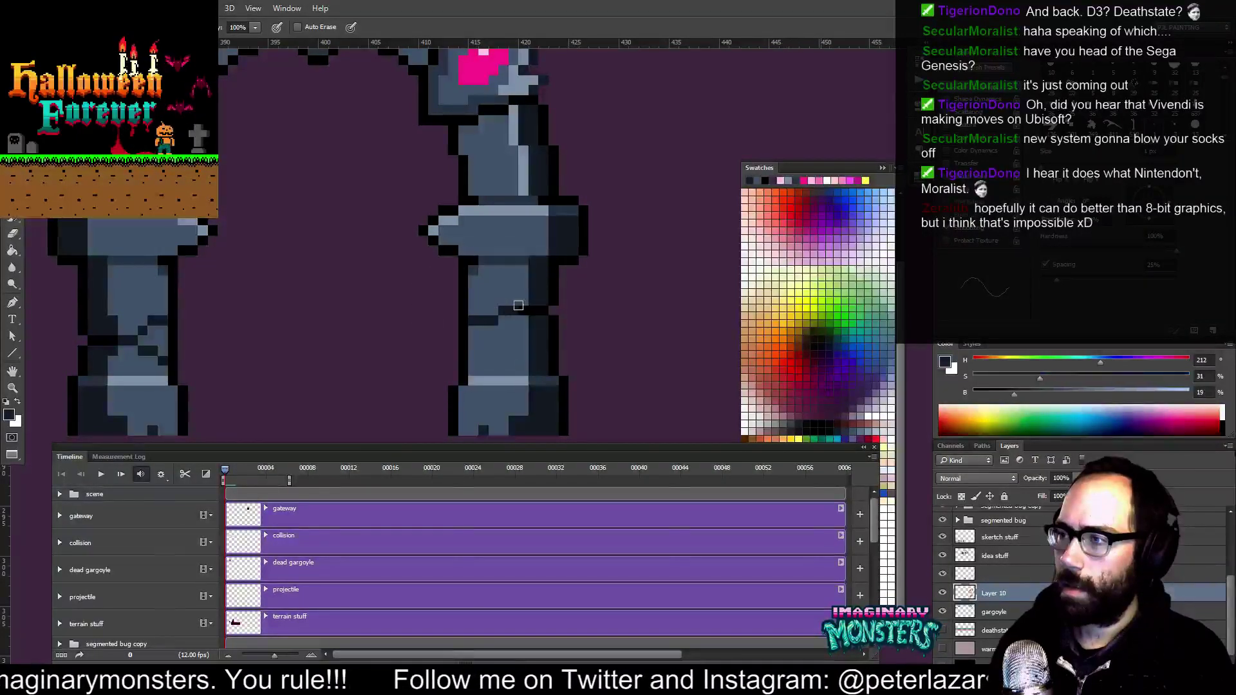
# Check the cracked pillars at full-arch scale and close up
pyautogui.press('z')
pyautogui.keyDown('alt'); pyautogui.click(552, 275); pyautogui.keyUp('alt')
pyautogui.keyDown('alt'); pyautogui.click(554, 275); pyautogui.keyUp('alt')
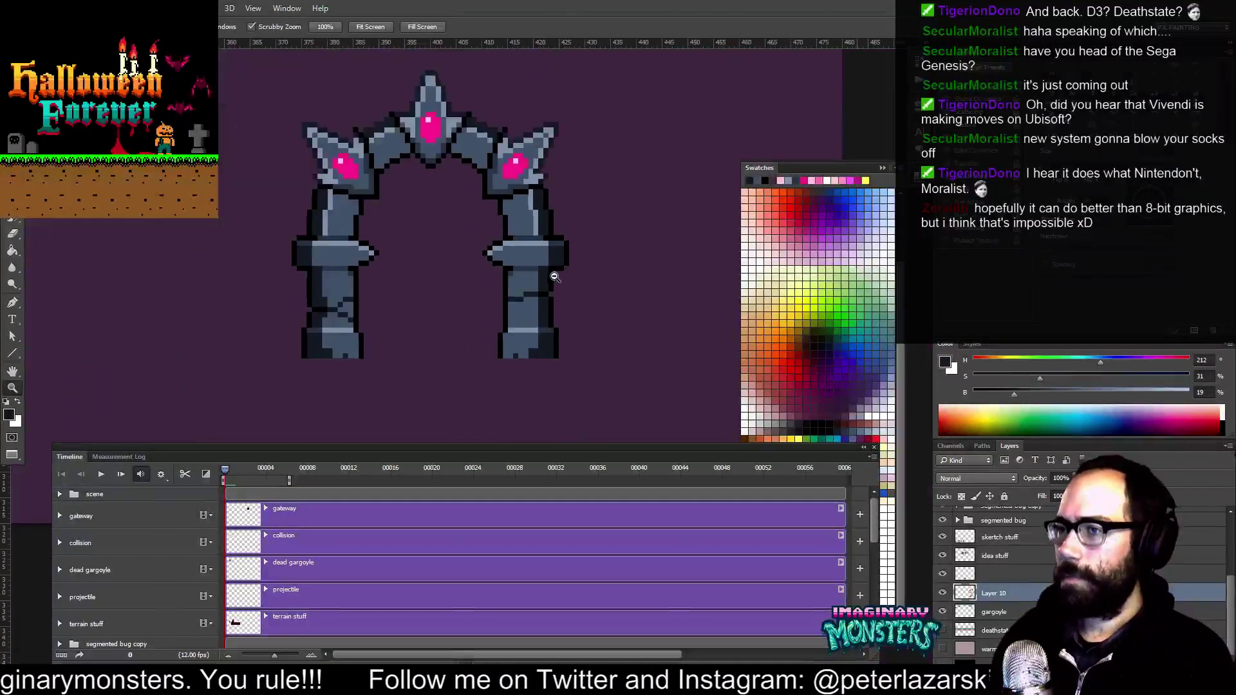
pyautogui.keyDown('alt'); pyautogui.click(555, 275); pyautogui.keyUp('alt')
pyautogui.moveTo(544, 252); pyautogui.dragTo(543, 278)
pyautogui.moveTo(555, 333)
pyautogui.mouseDown()
pyautogui.moveTo(553, 351)
pyautogui.moveTo(516, 349)
pyautogui.moveTo(623, 284)
pyautogui.mouseUp()
pyautogui.press('b')
pyautogui.press('z')
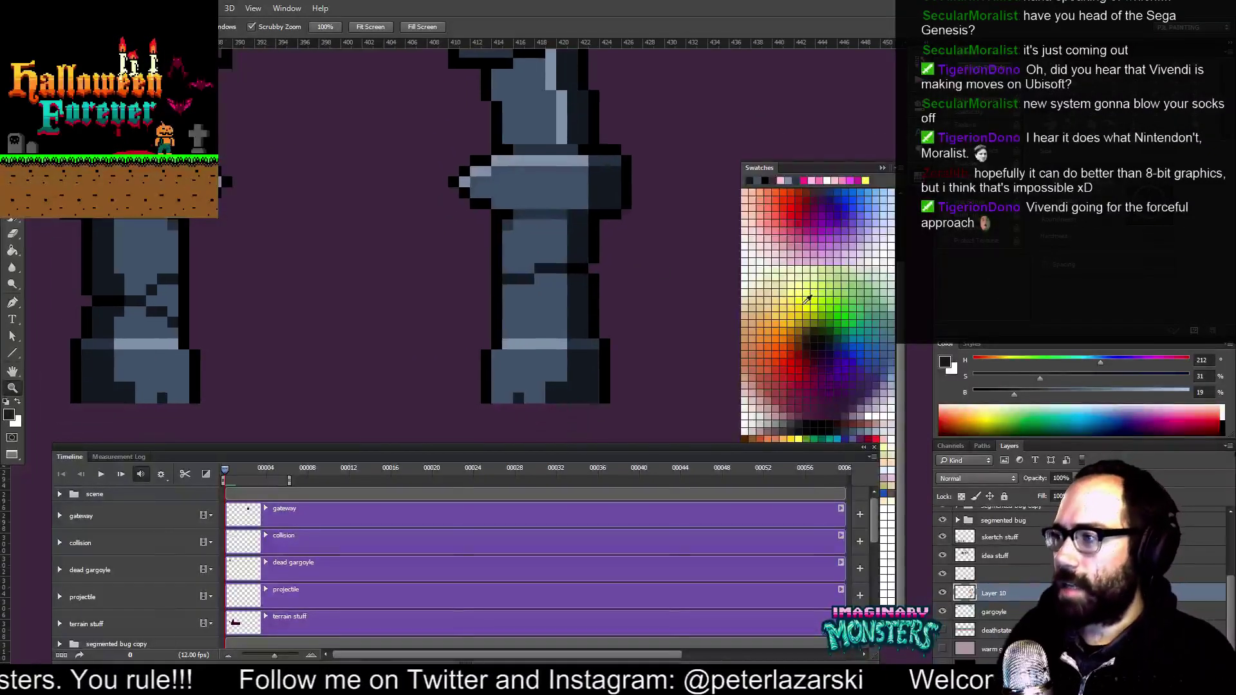
# Enlarge the swatch palette and paint a near-white vertical highlight across the collar band of each pillar
pyautogui.moveTo(901, 357); pyautogui.dragTo(898, 386)
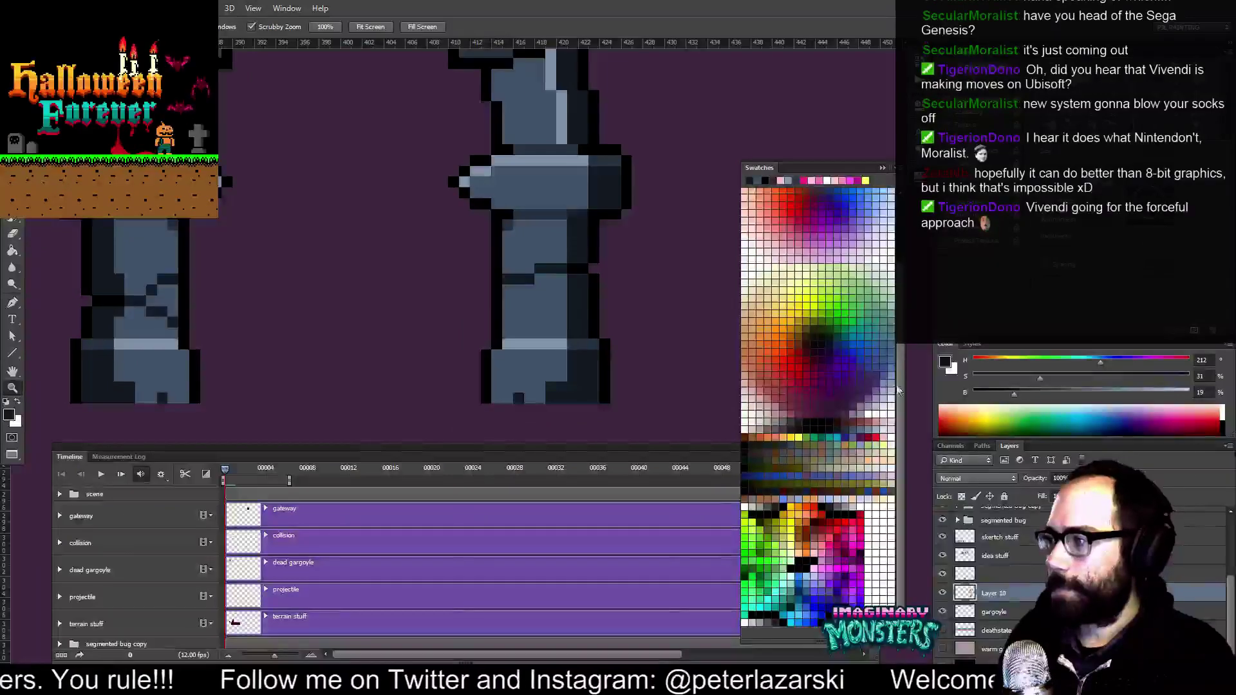
pyautogui.click(886, 427)
pyautogui.moveTo(346, 302)
pyautogui.mouseDown()
pyautogui.moveTo(403, 327)
pyautogui.moveTo(454, 378)
pyautogui.mouseUp()
pyautogui.press('b')
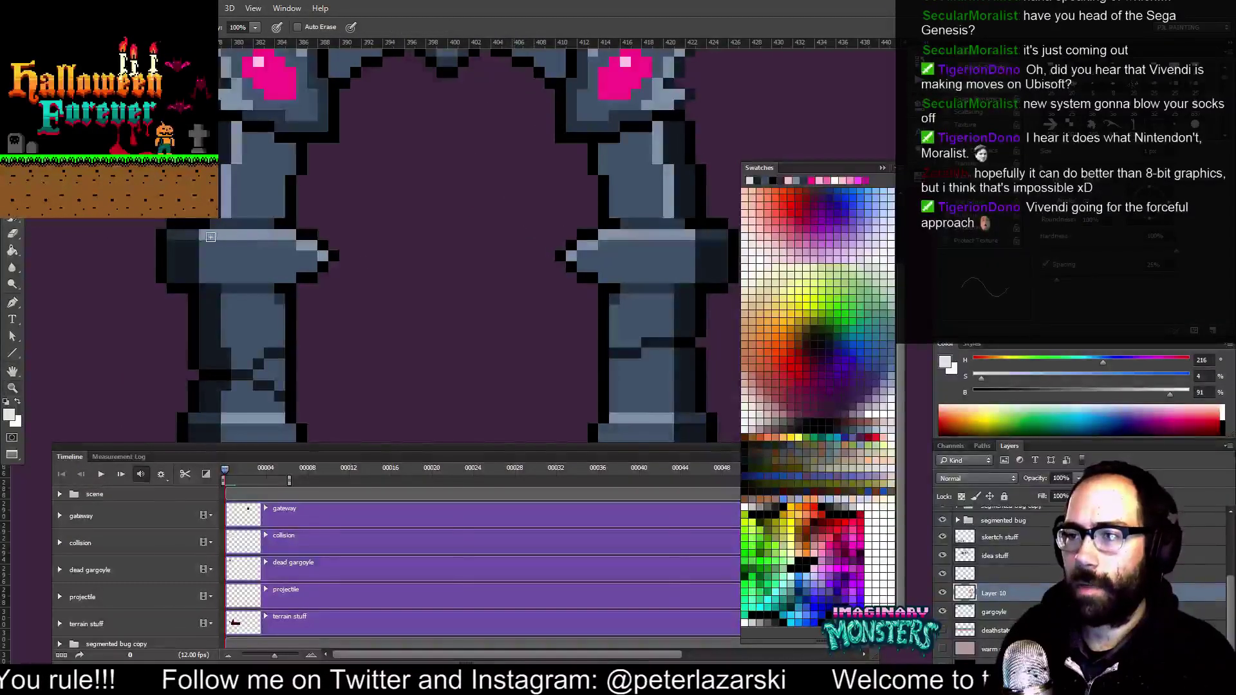
pyautogui.hotkey('ctrl', 'z')
pyautogui.moveTo(204, 247)
pyautogui.mouseDown()
pyautogui.moveTo(204, 259)
pyautogui.moveTo(204, 237)
pyautogui.moveTo(202, 275)
pyautogui.mouseUp()
pyautogui.moveTo(559, 309); pyautogui.dragTo(490, 311)
pyautogui.moveTo(622, 237); pyautogui.dragTo(621, 280)
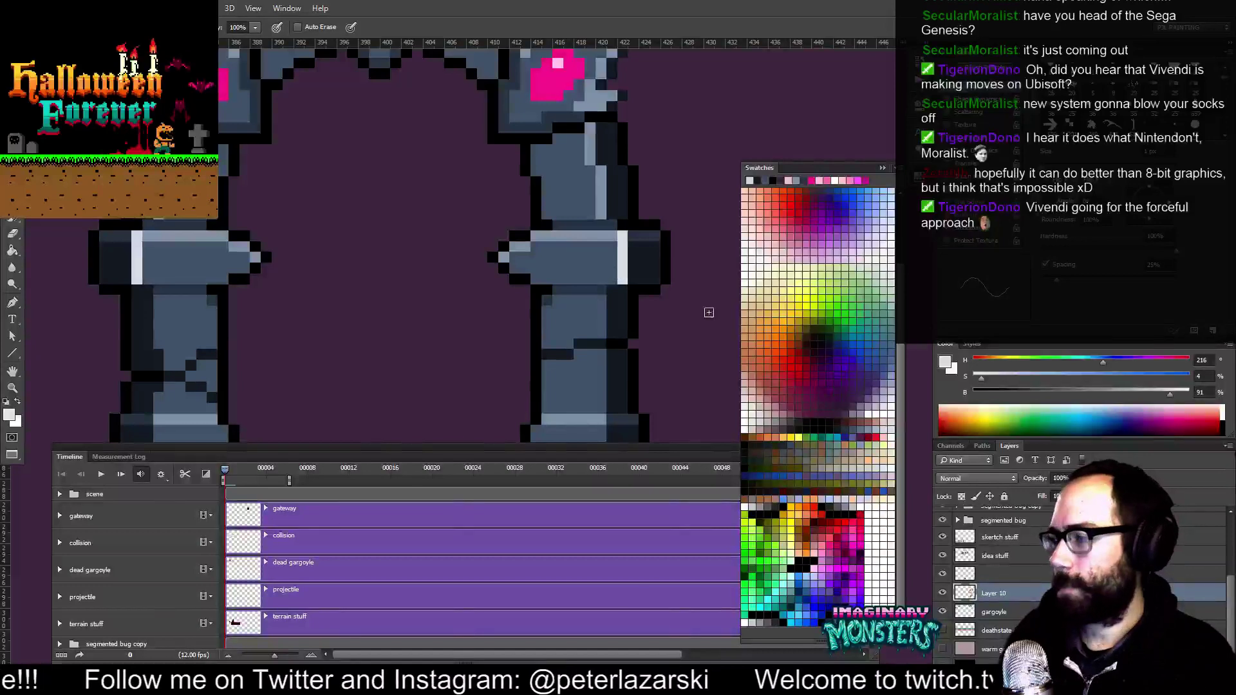
# Repaint the vertical highlights on both pillar collars in a softer light grey-blue swatch
pyautogui.click(880, 427)
pyautogui.moveTo(617, 235); pyautogui.dragTo(620, 284)
pyautogui.moveTo(135, 236); pyautogui.dragTo(136, 273)
# Paint a light grey-blue vertical highlight down the right pillar's base block, using a dimmer grey-blue for its lower end
pyautogui.moveTo(409, 252); pyautogui.dragTo(384, 193)
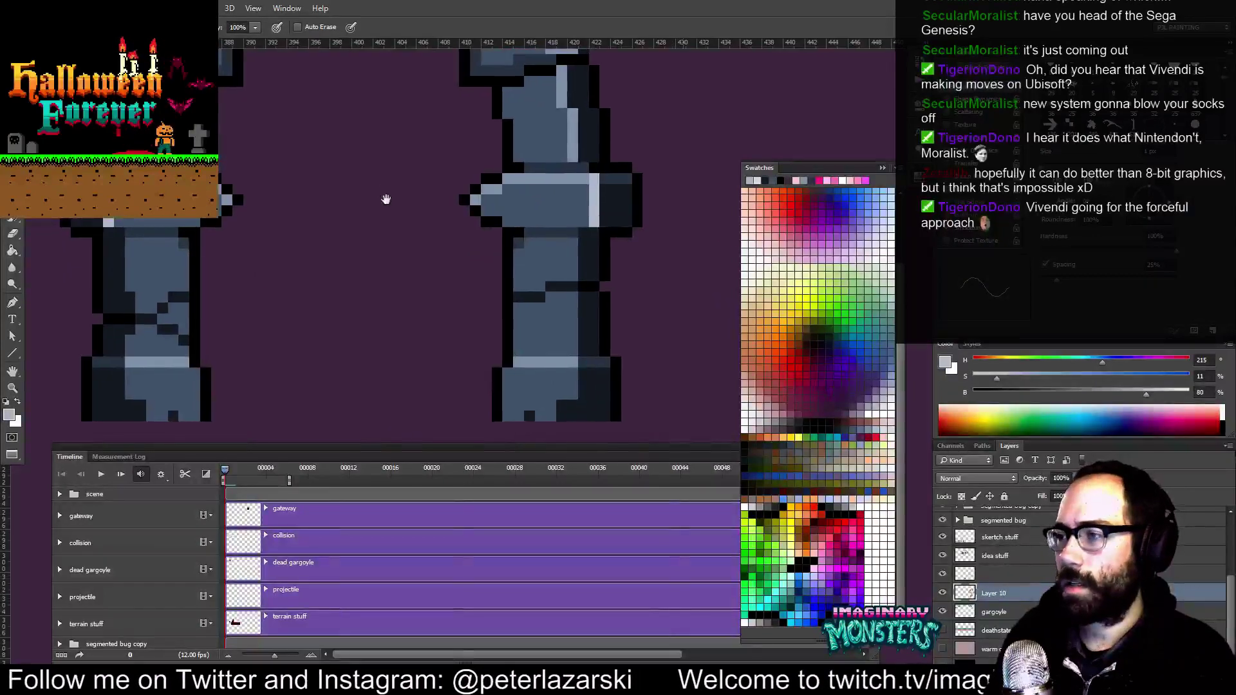
pyautogui.moveTo(573, 367); pyautogui.dragTo(573, 397)
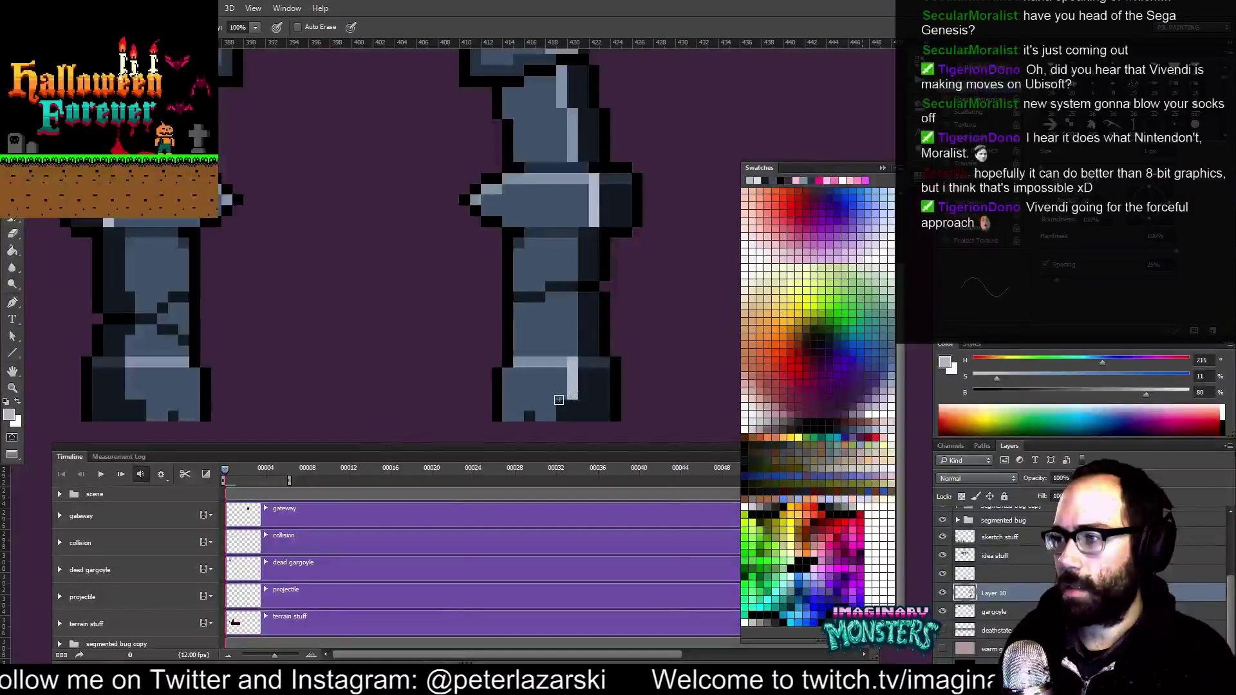
pyautogui.keyDown('alt'); pyautogui.click(547, 380); pyautogui.keyUp('alt')
pyautogui.keyDown('alt'); pyautogui.click(557, 408); pyautogui.keyUp('alt')
pyautogui.moveTo(572, 400); pyautogui.dragTo(571, 419)
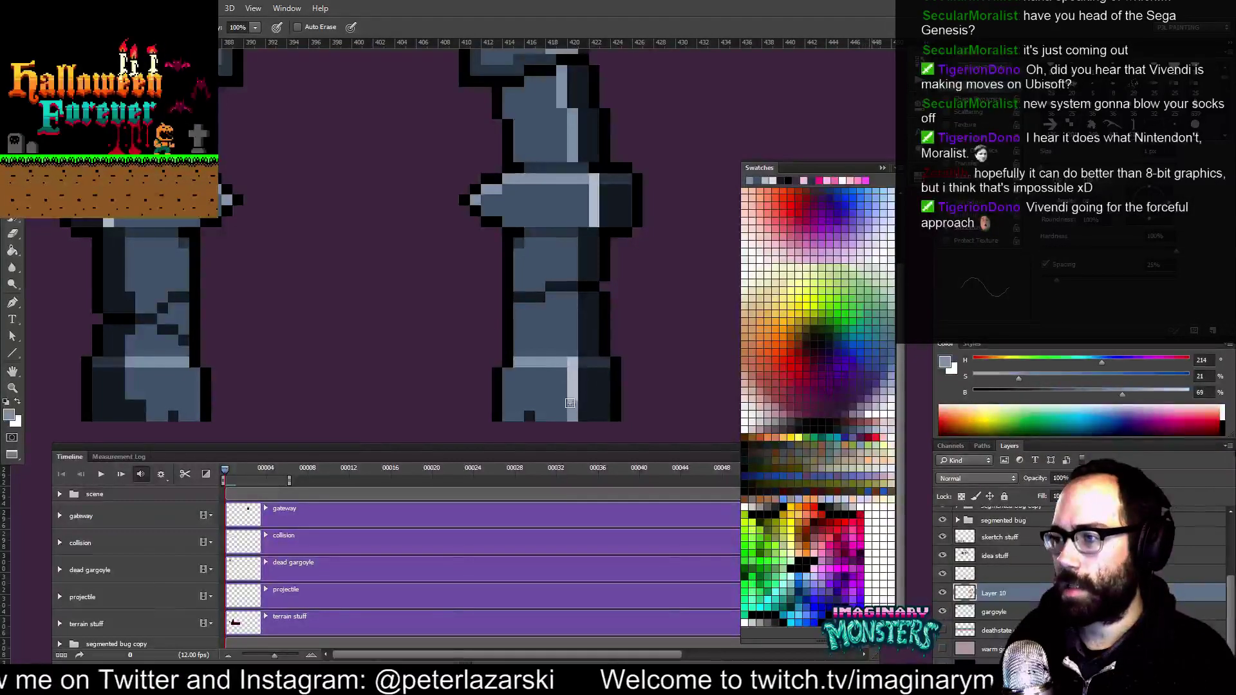
# Rework the chip at the foot of the right pillar's base with mid slate and very dark slate pixels
pyautogui.keyDown('alt'); pyautogui.click(549, 395); pyautogui.keyUp('alt')
pyautogui.keyDown('alt'); pyautogui.click(600, 390); pyautogui.keyUp('alt')
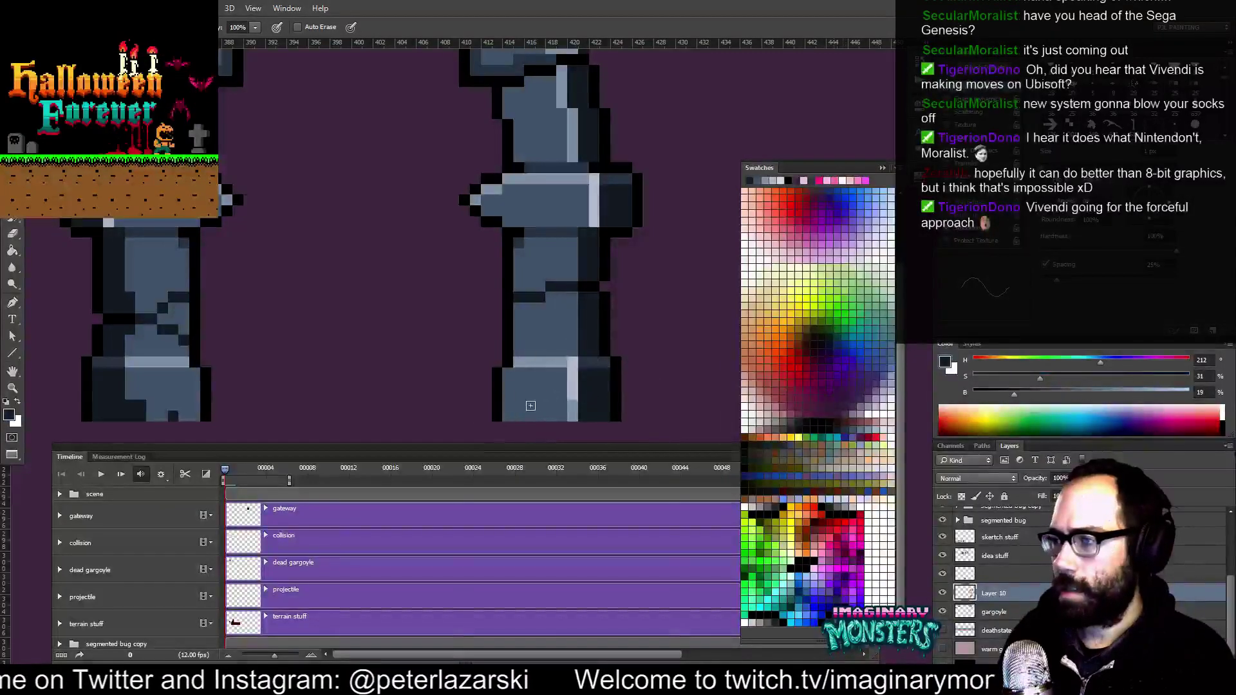
pyautogui.moveTo(509, 405); pyautogui.dragTo(540, 403)
pyautogui.click(512, 413)
pyautogui.click(542, 414)
# Paint a light grey-blue vertical highlight along the shadow edge of the left pillar's base block
pyautogui.keyDown('alt'); pyautogui.click(563, 376); pyautogui.keyUp('alt')
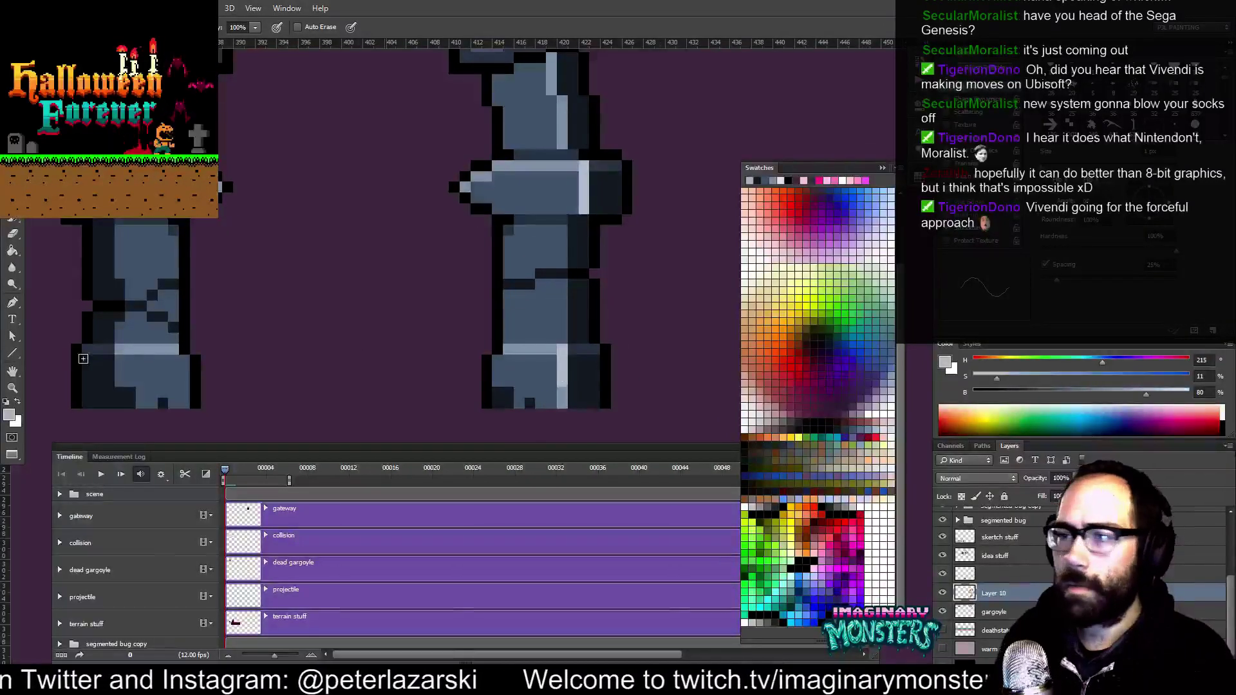
pyautogui.moveTo(117, 354); pyautogui.dragTo(131, 404)
pyautogui.keyDown('alt'); pyautogui.click(133, 350); pyautogui.keyUp('alt')
pyautogui.keyDown('alt'); pyautogui.click(138, 378); pyautogui.keyUp('alt')
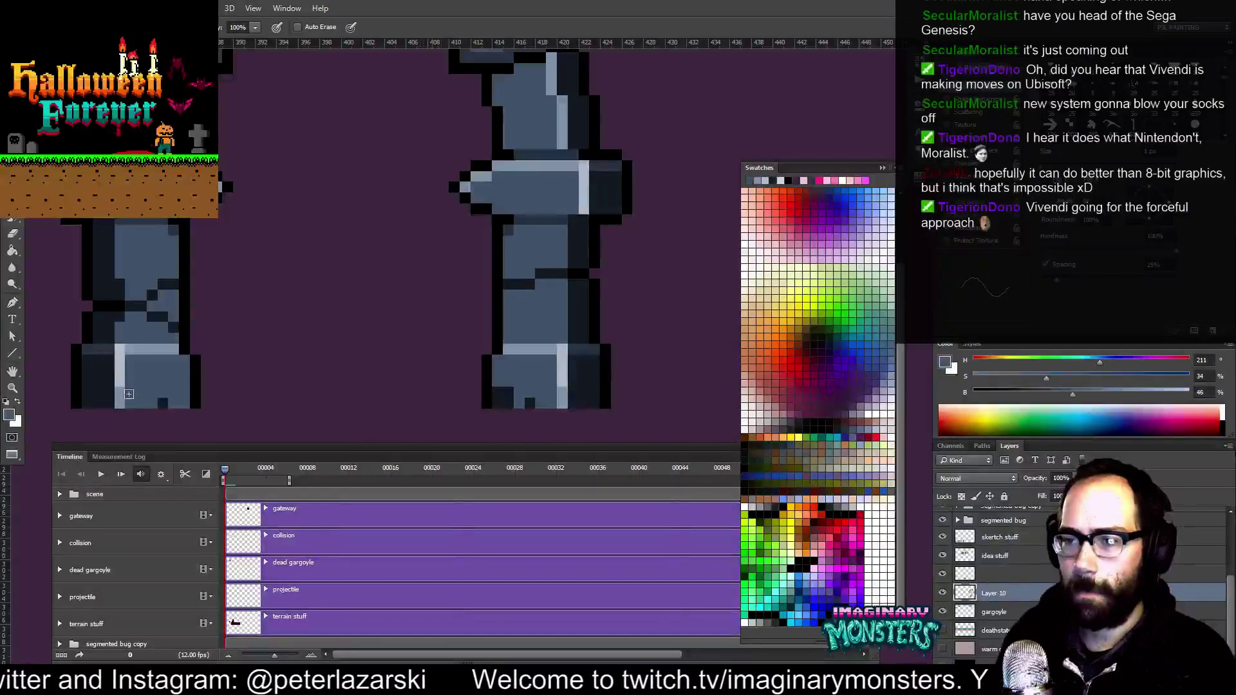
pyautogui.press('z')
pyautogui.press('b')
# Draw a dark chip at the foot of the left pillar's base and cover the old notch with mid slate
pyautogui.keyDown('alt'); pyautogui.click(106, 392); pyautogui.keyUp('alt')
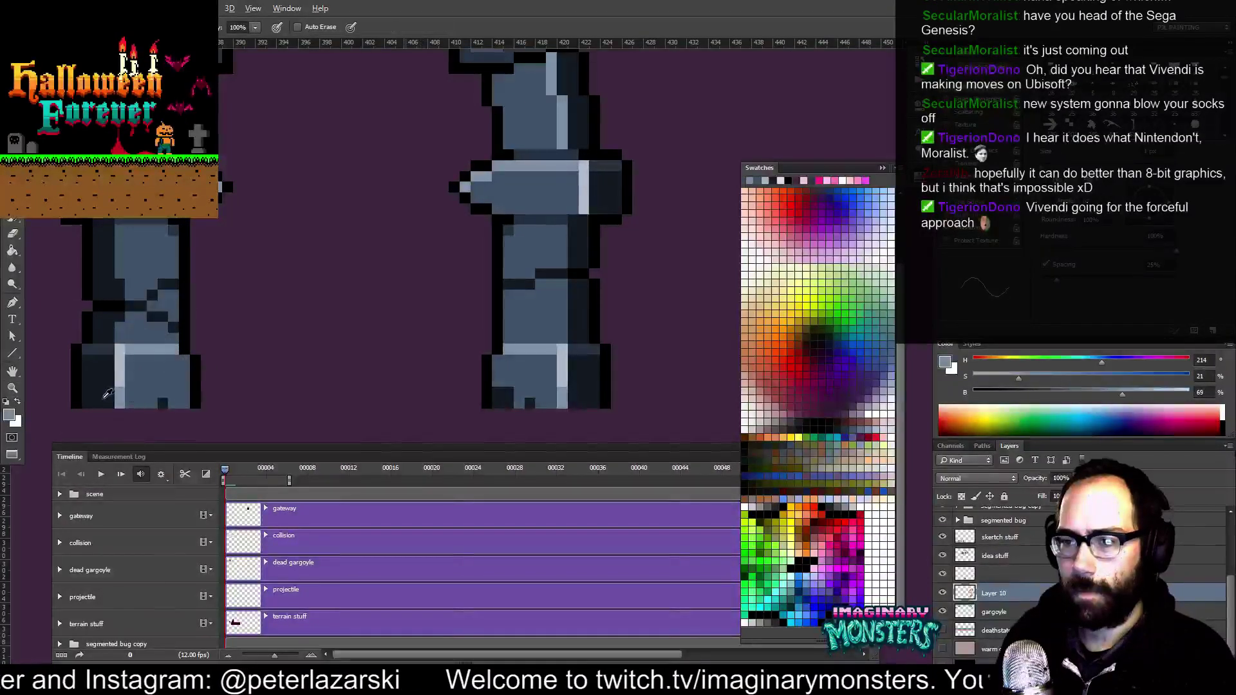
pyautogui.moveTo(138, 401); pyautogui.dragTo(153, 402)
pyautogui.keyDown('alt'); pyautogui.click(168, 390); pyautogui.keyUp('alt')
pyautogui.click(164, 402)
pyautogui.keyDown('alt'); pyautogui.click(154, 395); pyautogui.keyUp('alt')
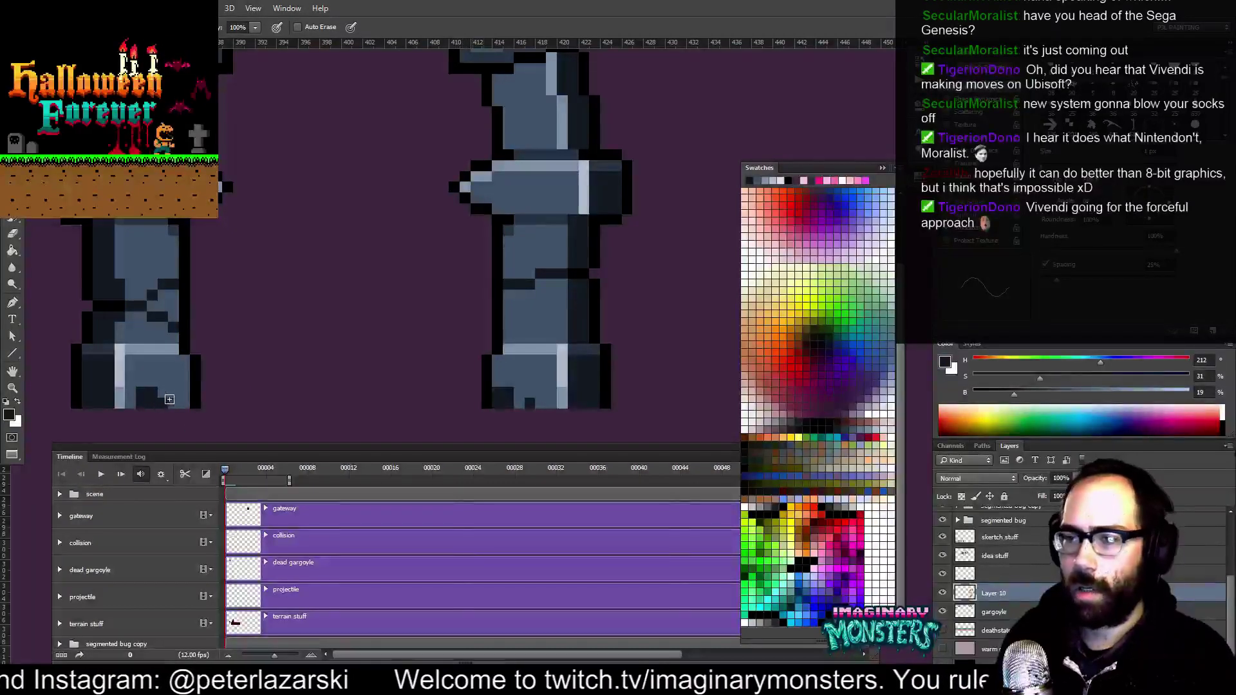
# Examine the highlighted arch as a whole and compare it with the other sprites on the full sheet
pyautogui.press('z')
pyautogui.keyDown('alt'); pyautogui.click(365, 362); pyautogui.keyUp('alt')
pyautogui.moveTo(376, 318)
pyautogui.mouseDown()
pyautogui.moveTo(334, 375)
pyautogui.moveTo(335, 333)
pyautogui.mouseUp()
pyautogui.press('b')
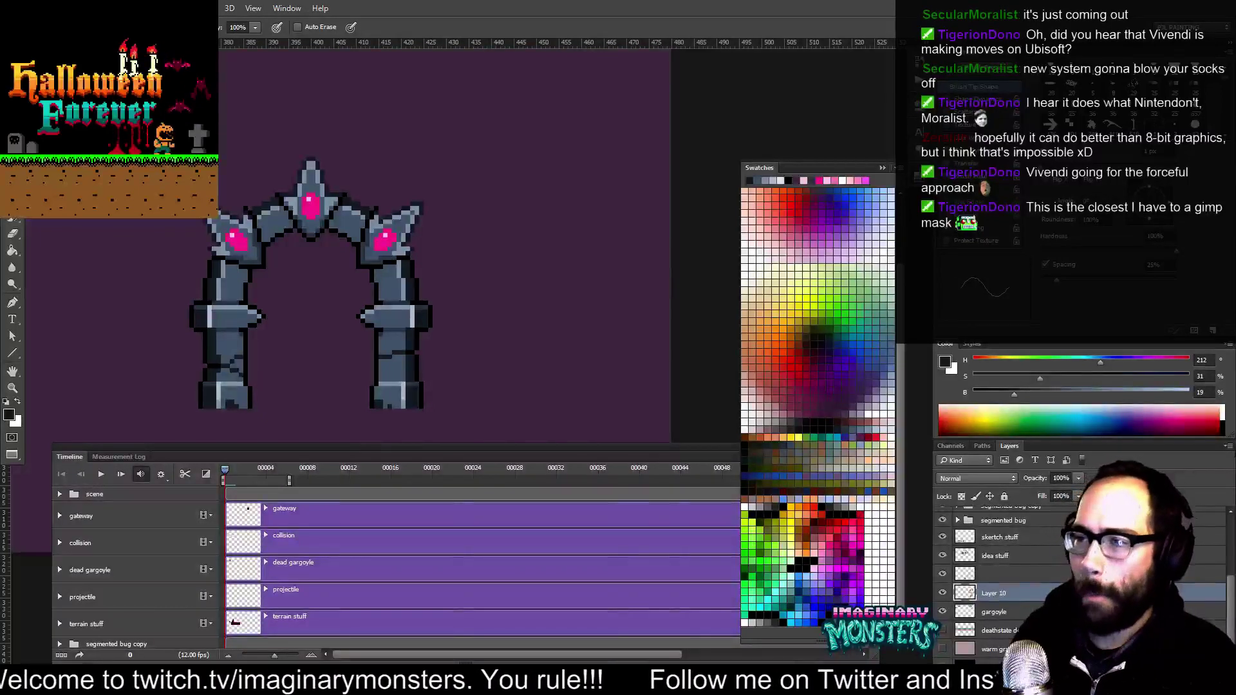
pyautogui.moveTo(295, 283); pyautogui.dragTo(393, 272)
pyautogui.press('z')
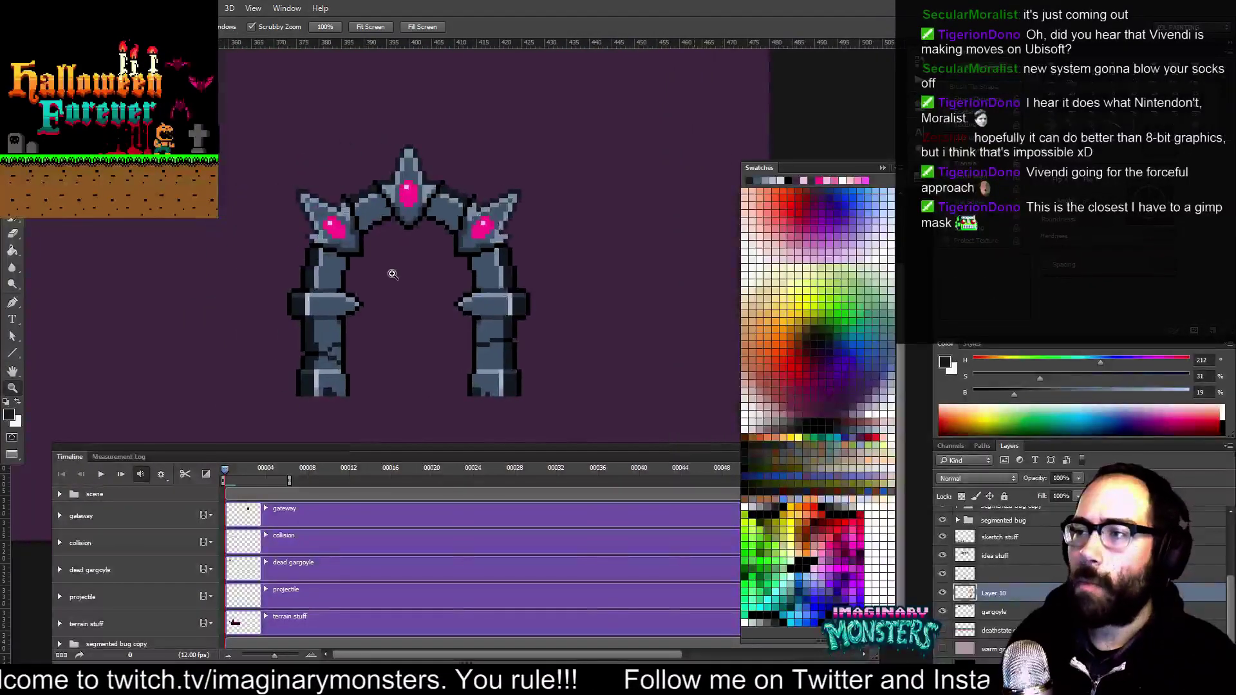
pyautogui.click(389, 311)
pyautogui.moveTo(479, 273); pyautogui.dragTo(443, 298)
pyautogui.click(443, 297)
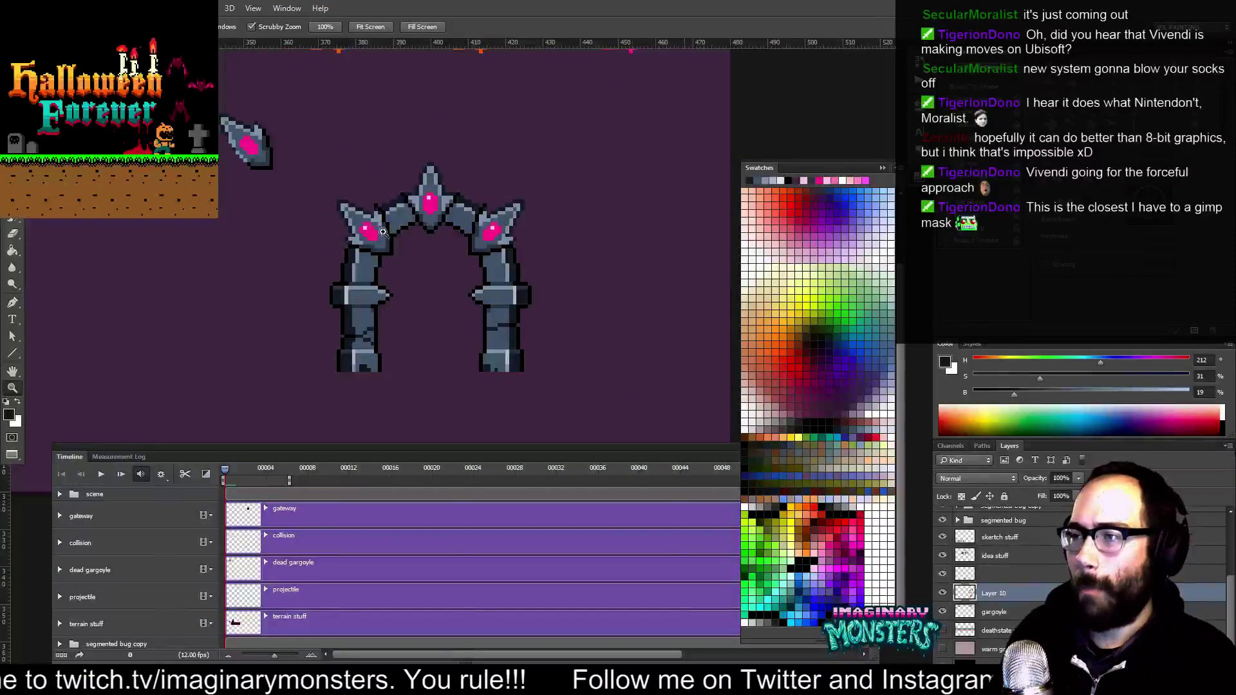
pyautogui.moveTo(524, 291); pyautogui.dragTo(562, 321)
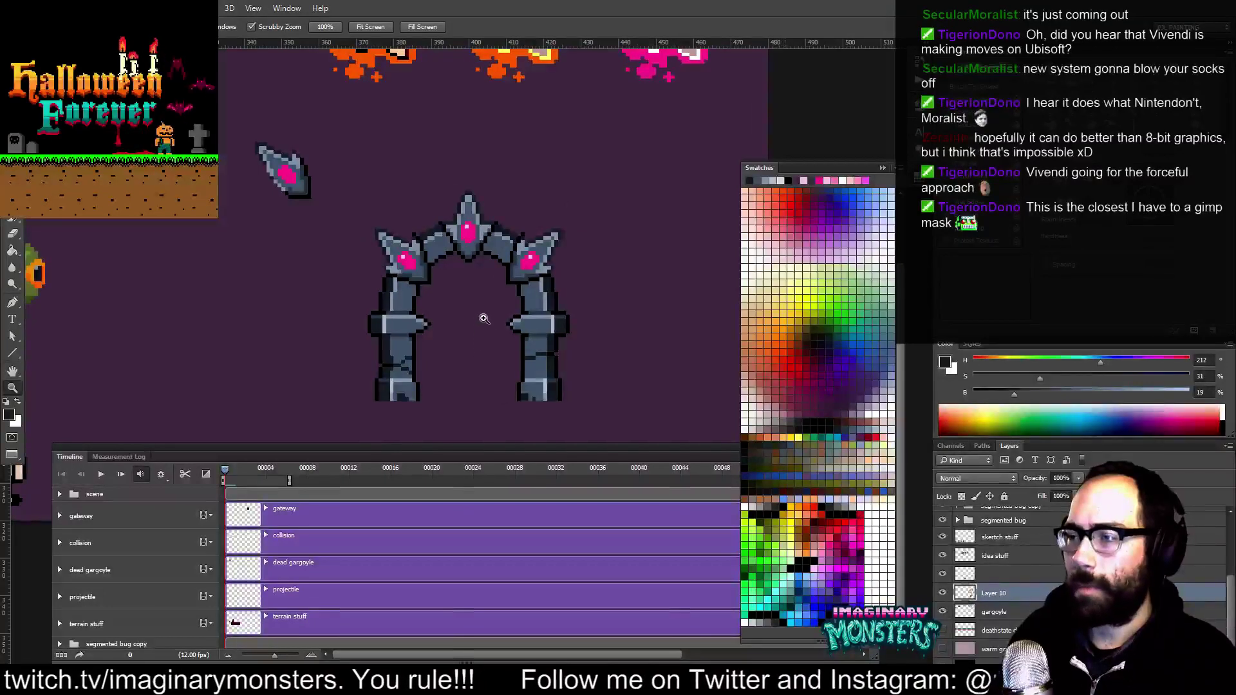
pyautogui.moveTo(496, 321); pyautogui.dragTo(465, 348)
pyautogui.moveTo(532, 270); pyautogui.dragTo(507, 296)
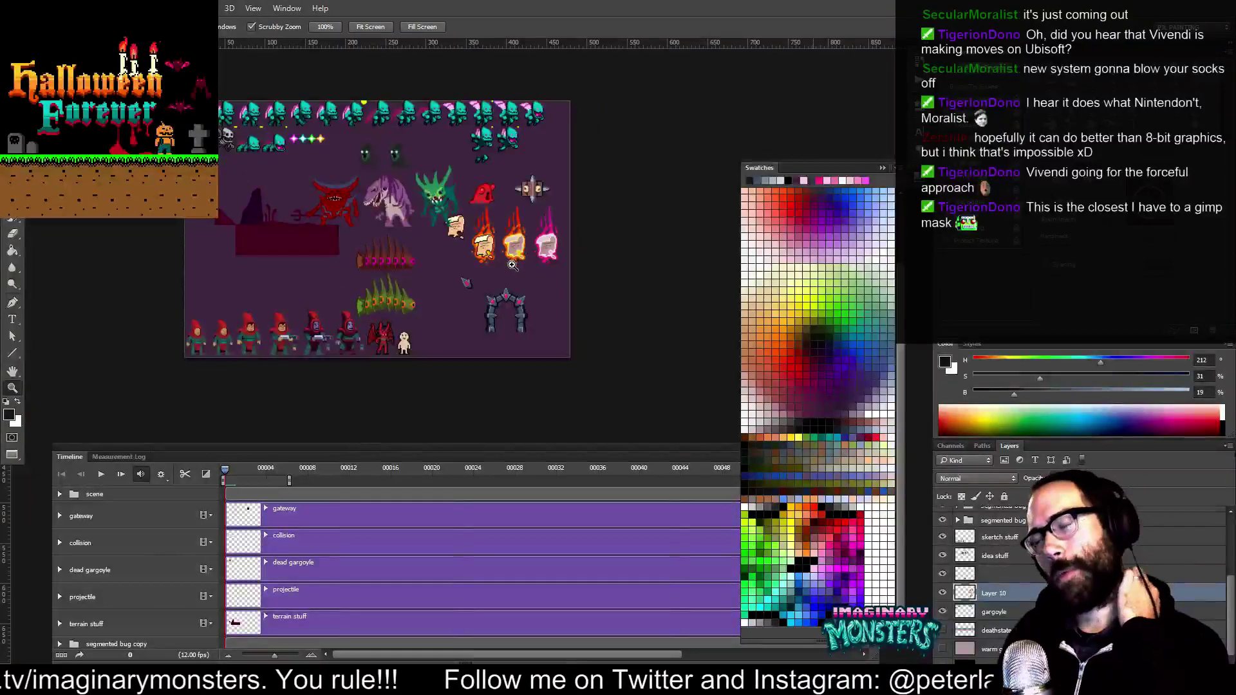
pyautogui.moveTo(509, 320); pyautogui.dragTo(588, 246)
pyautogui.scroll(-5, 588, 246)
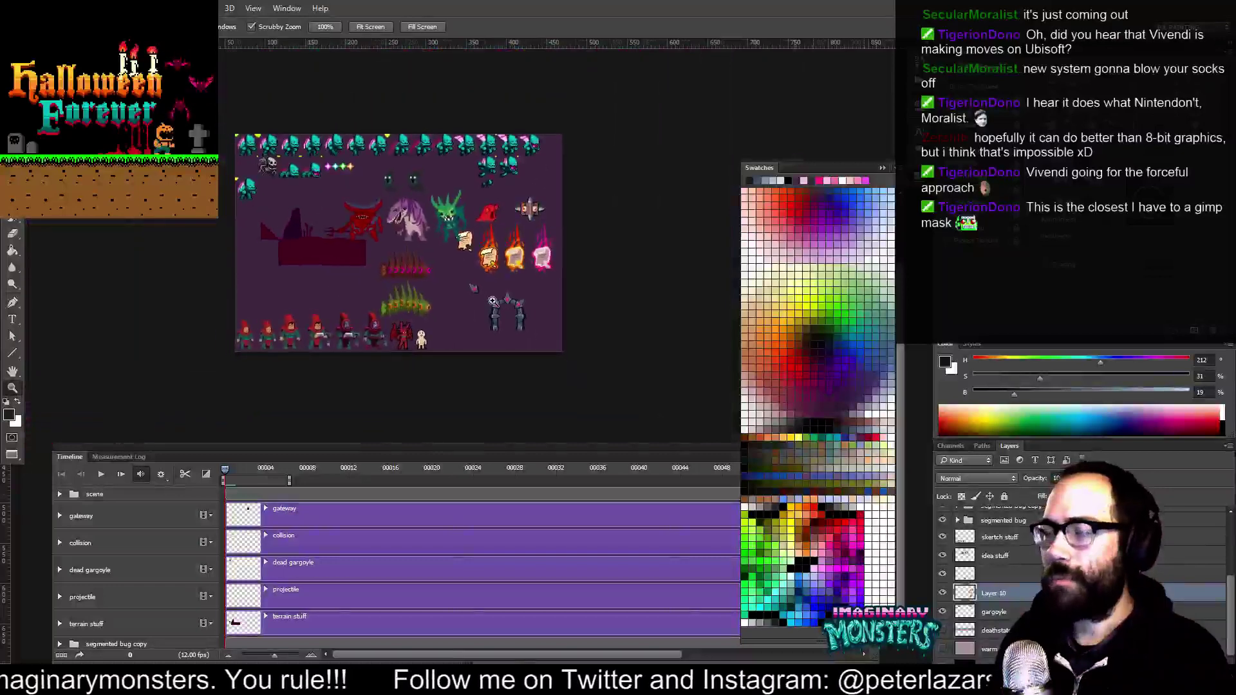
# Select the gargoyle layer through its sprites on the sheet
pyautogui.press('v')
pyautogui.click(475, 166)
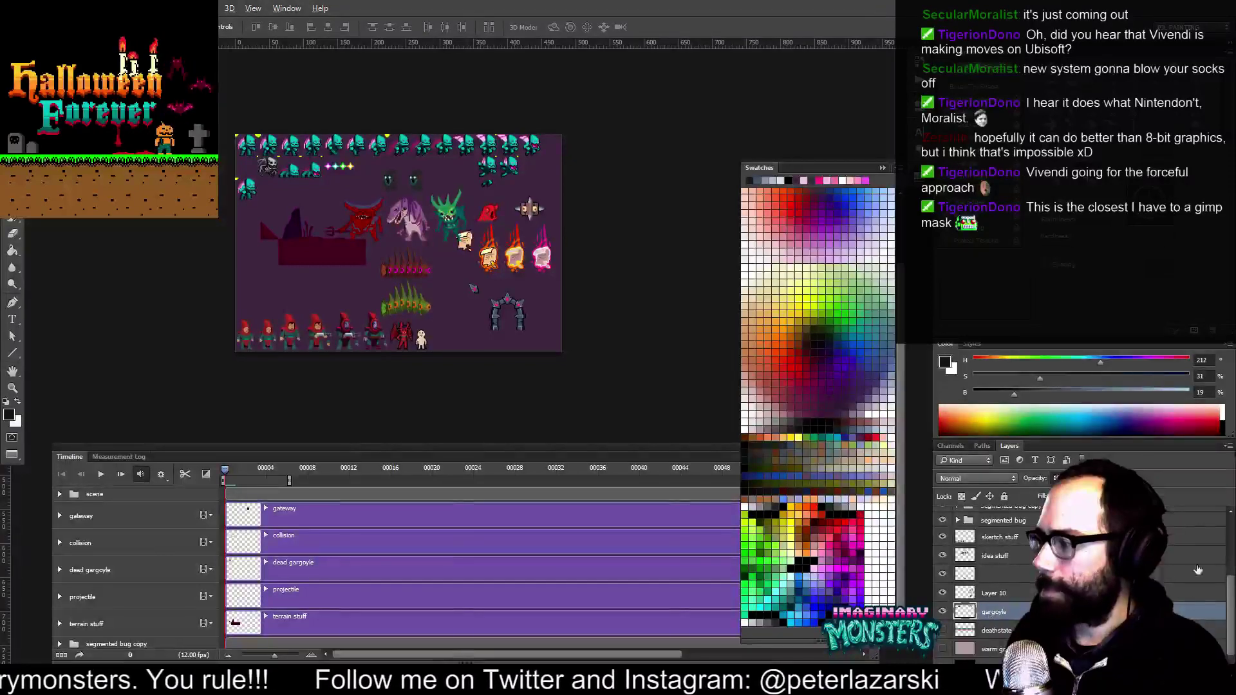
pyautogui.hotkey('alt', 'v')
pyautogui.press('Escape')
pyautogui.moveTo(469, 145); pyautogui.dragTo(471, 179)
pyautogui.hotkey('ctrl', 'z')
pyautogui.moveTo(288, 143); pyautogui.dragTo(314, 233)
pyautogui.hotkey('ctrl', 'z')
# Select the first five walking gargoyle frames in the top row and copy them to a new layer
pyautogui.hotkey('ctrl', 'space')
pyautogui.moveTo(251, 153); pyautogui.dragTo(304, 189)
pyautogui.press('m')
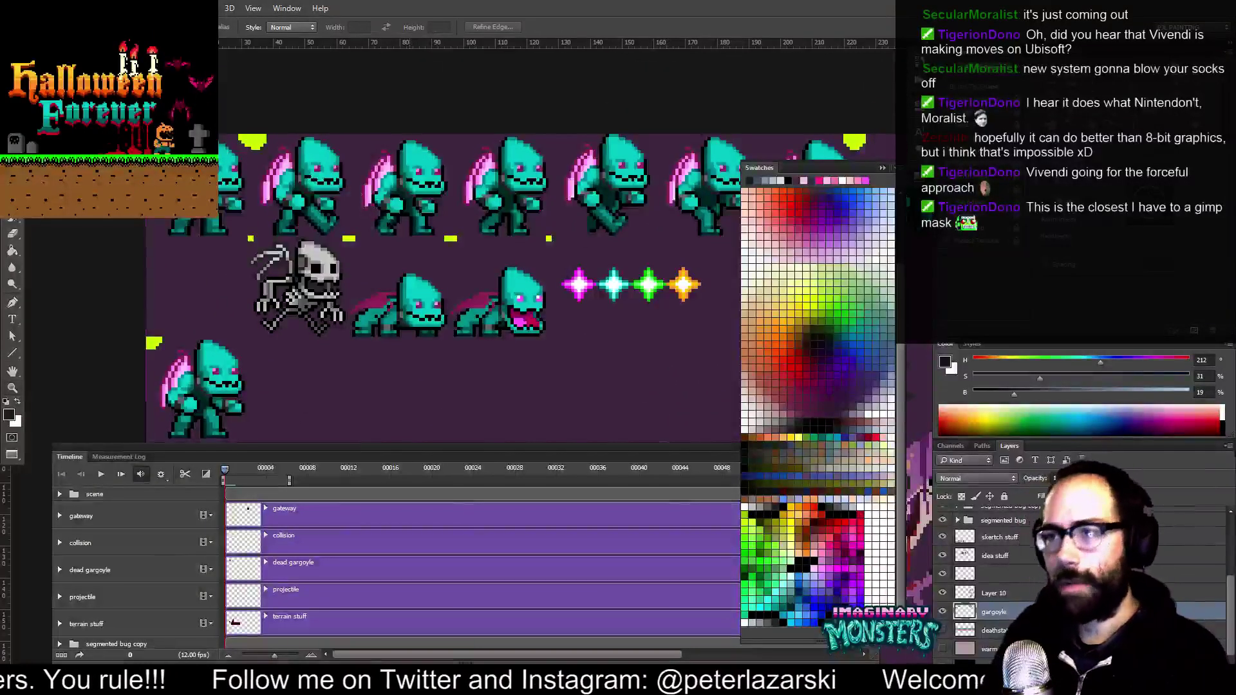
pyautogui.moveTo(147, 134); pyautogui.dragTo(550, 196)
pyautogui.moveTo(616, 233); pyautogui.dragTo(651, 234)
pyautogui.hotkey('ctrl', 'shift', 'alt', 'n')
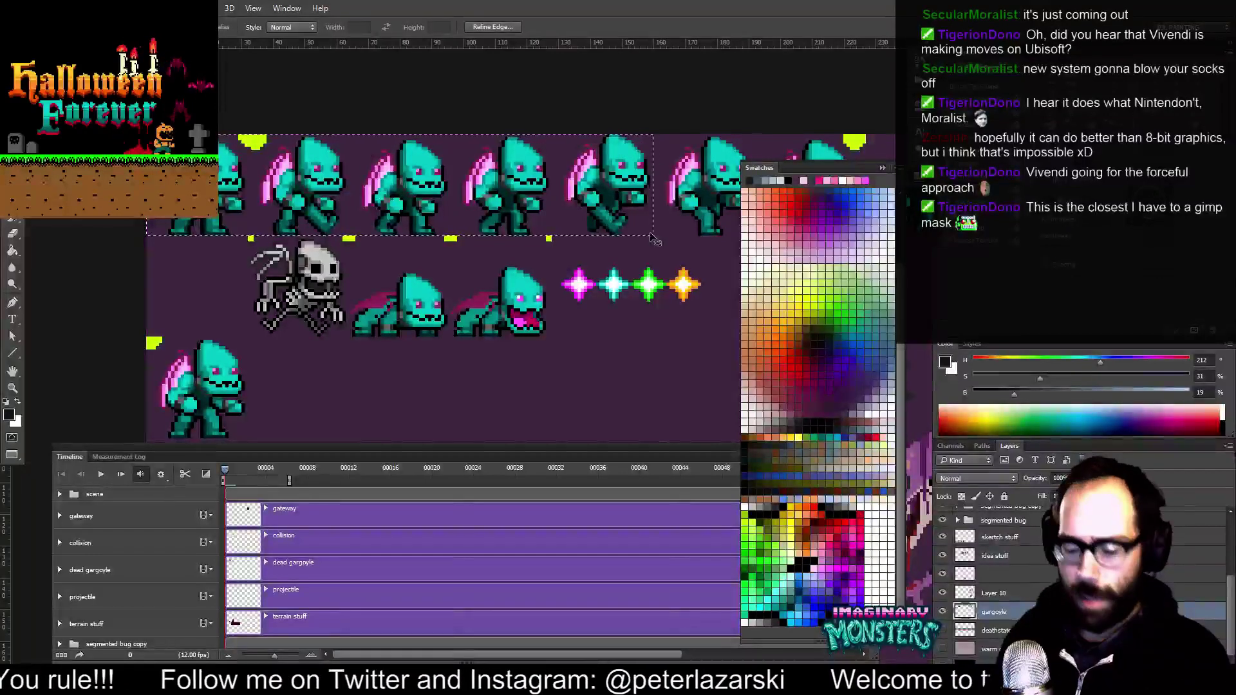
# Move the copied gargoyle frames down to the arch as a size reference
pyautogui.press('v')
pyautogui.moveTo(524, 185); pyautogui.dragTo(208, 210)
pyautogui.hotkey('ctrl', 'z')
pyautogui.press('z')
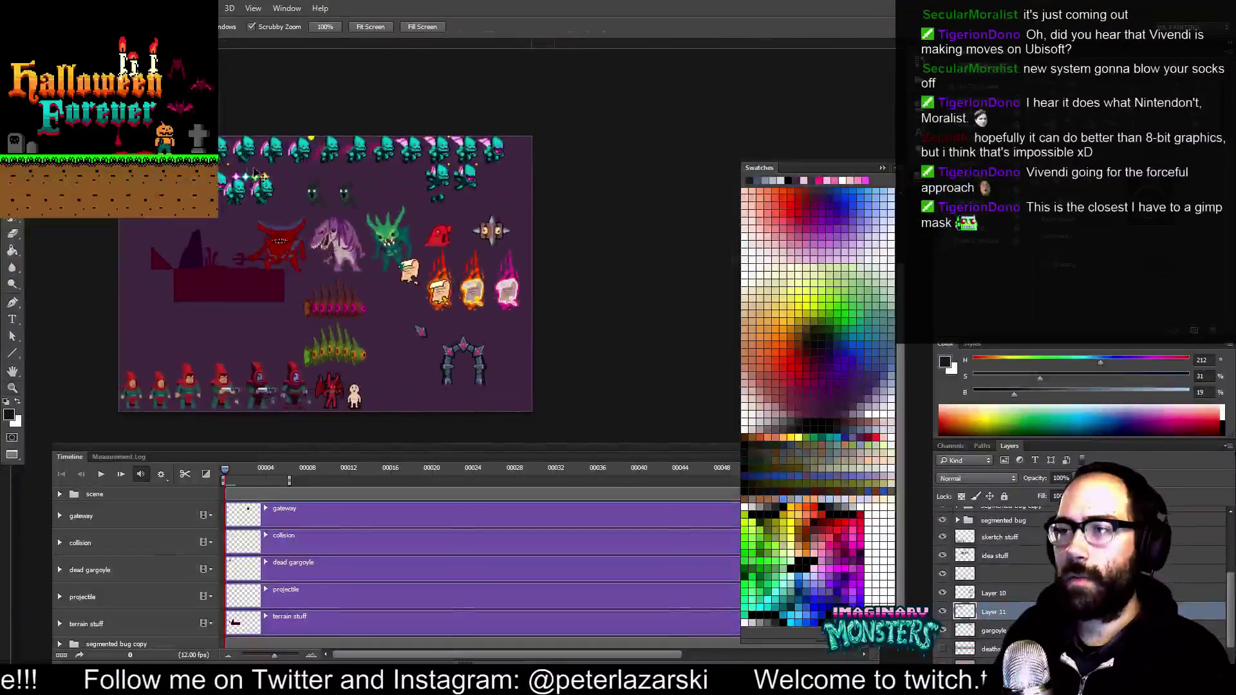
pyautogui.moveTo(428, 393); pyautogui.dragTo(555, 328)
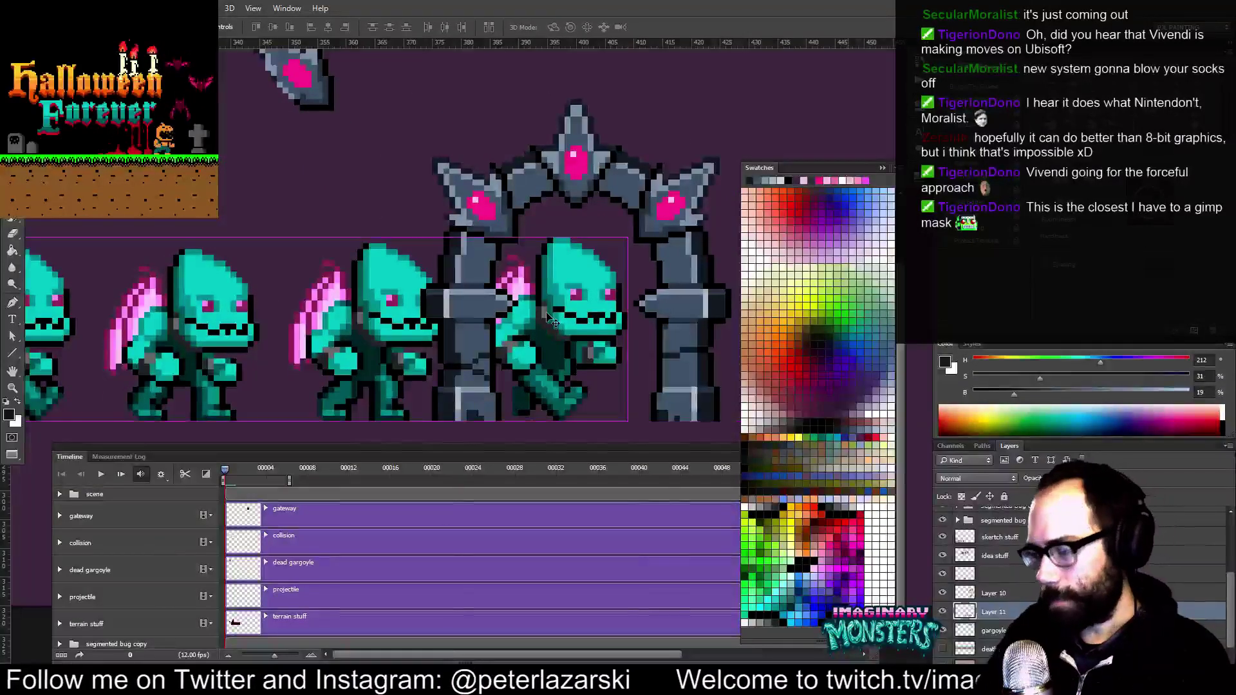
# Bring the copied gargoyle frames in front of the arch and align the lead walking frame with the archway
pyautogui.hotkey('ctrl', ']')
pyautogui.moveTo(550, 318); pyautogui.dragTo(476, 347)
pyautogui.press('z')
pyautogui.keyDown('alt'); pyautogui.click(584, 317); pyautogui.keyUp('alt')
pyautogui.moveTo(584, 317); pyautogui.dragTo(438, 282)
pyautogui.press('v')
pyautogui.moveTo(336, 276); pyautogui.dragTo(335, 287)
# Show the grid over the sprite sheet around the arch and gargoyles
pyautogui.press('z')
pyautogui.keyDown('alt'); pyautogui.click(342, 287); pyautogui.keyUp('alt')
pyautogui.hotkey('ctrl', "'")
pyautogui.moveTo(325, 236); pyautogui.dragTo(548, 308)
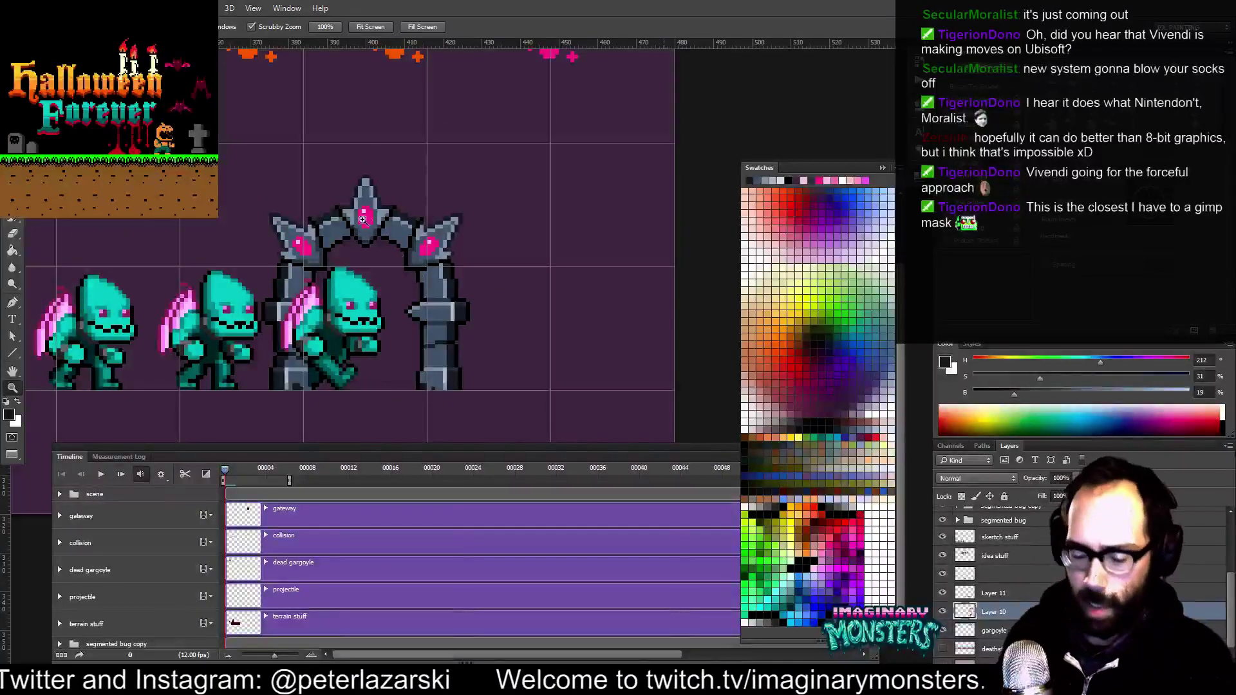
pyautogui.press('m')
pyautogui.moveTo(310, 227); pyautogui.dragTo(531, 442)
pyautogui.hotkey('ctrl', 'd')
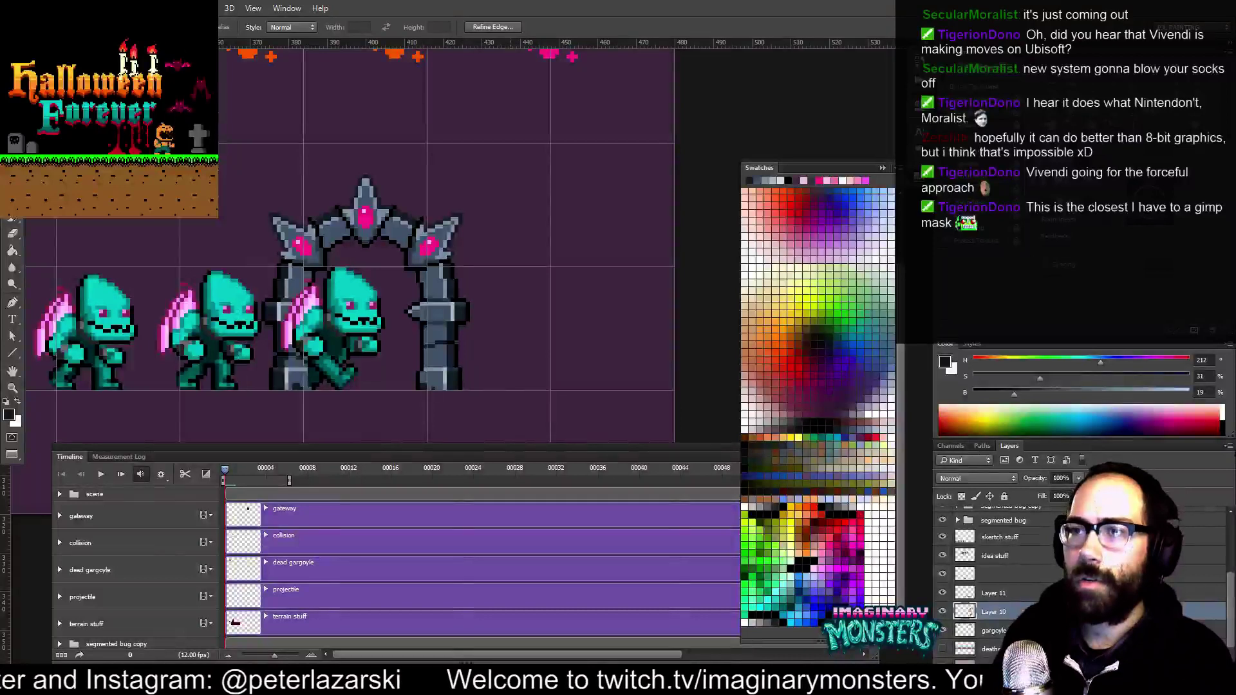
pyautogui.hotkey('ctrl', 'd')
# Select the whole arch and shift it left behind the trailing gargoyle frames
pyautogui.moveTo(201, 130); pyautogui.dragTo(534, 427)
pyautogui.press('v')
pyautogui.moveTo(447, 313); pyautogui.dragTo(203, 327)
# Place a duplicate of the arch on the empty canvas right of the lead gargoyle and nudge it right
pyautogui.moveTo(259, 299); pyautogui.dragTo(557, 299)
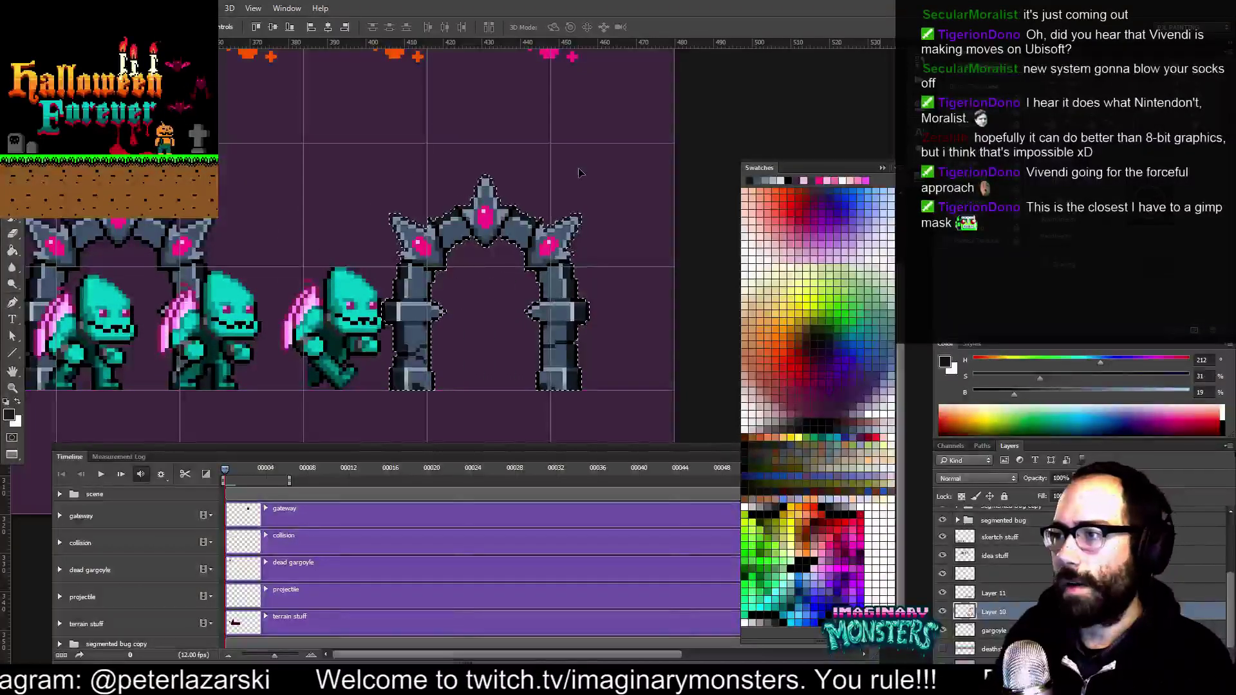
pyautogui.press('Right')
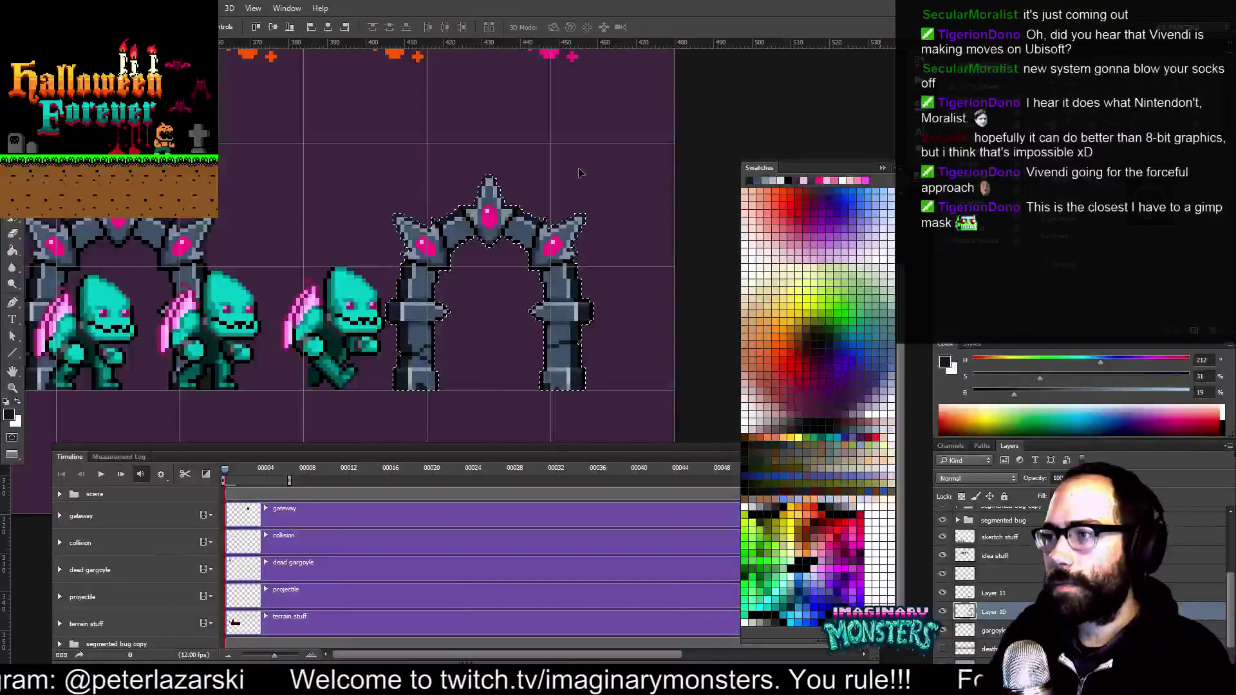
pyautogui.moveTo(581, 336); pyautogui.dragTo(575, 341)
pyautogui.scroll(5, 575, 341)
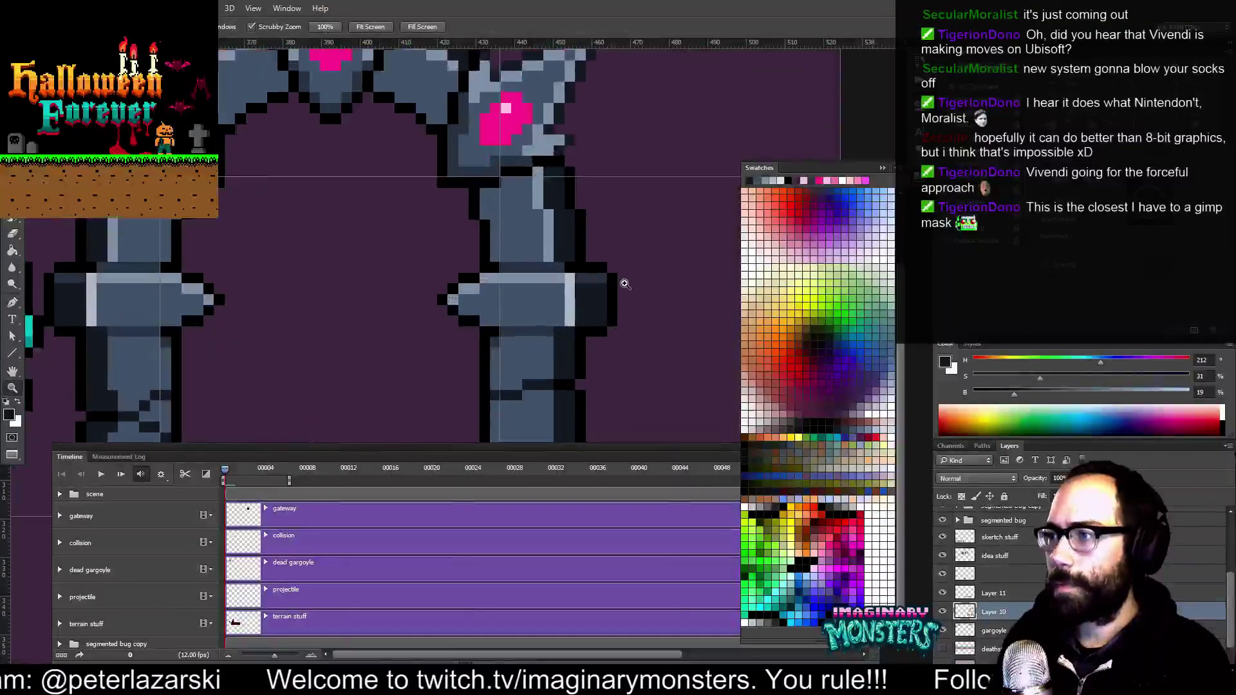
# Try filling the archway's black outline with dark grey (brightness 20) and with dark slate blue (H 212, S 31, B 19)
pyautogui.press('g')
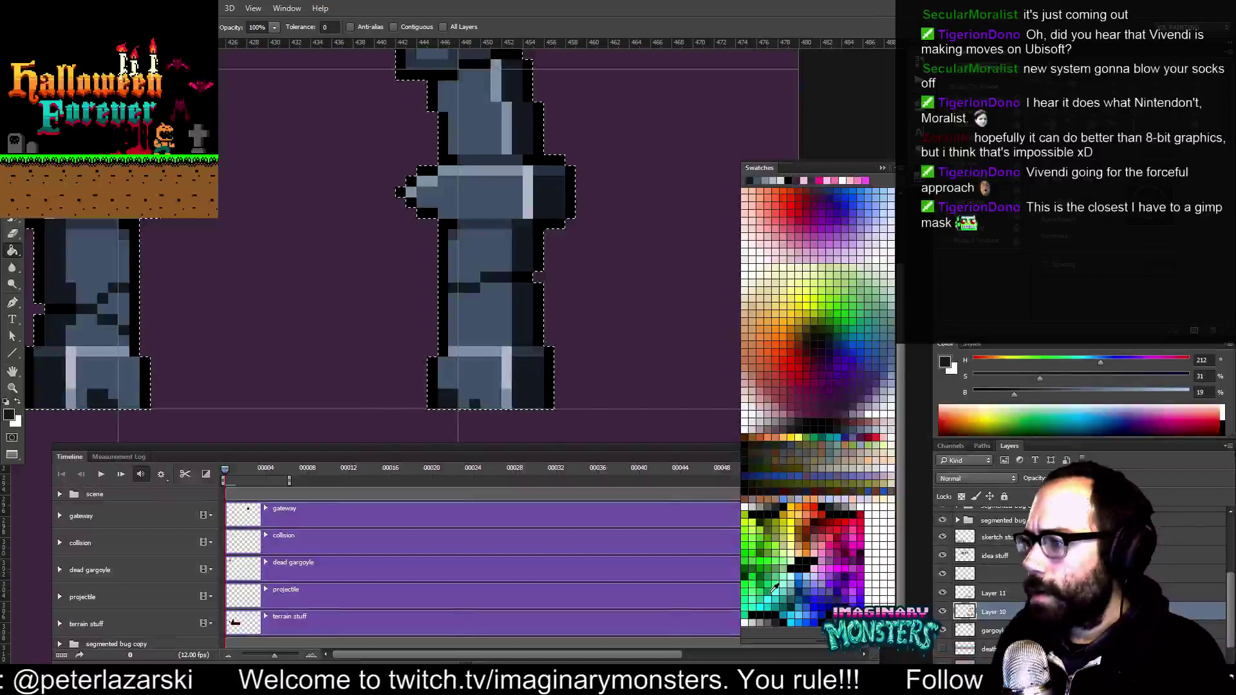
pyautogui.click(783, 616)
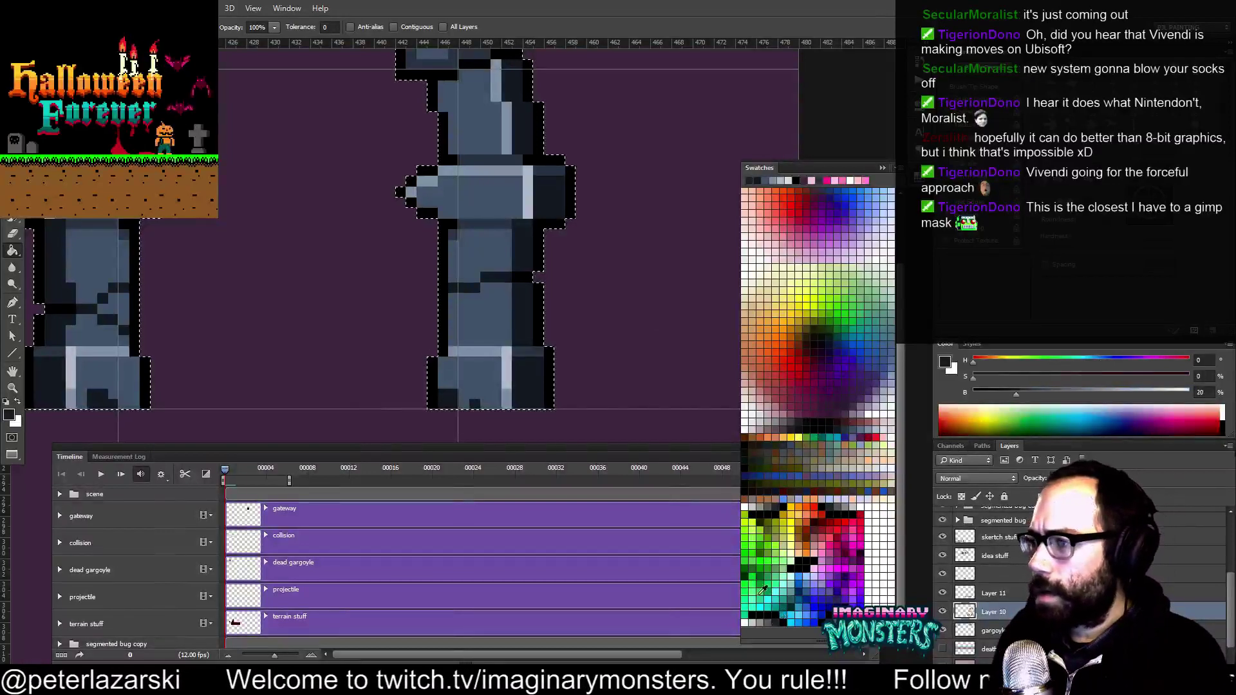
pyautogui.click(544, 312)
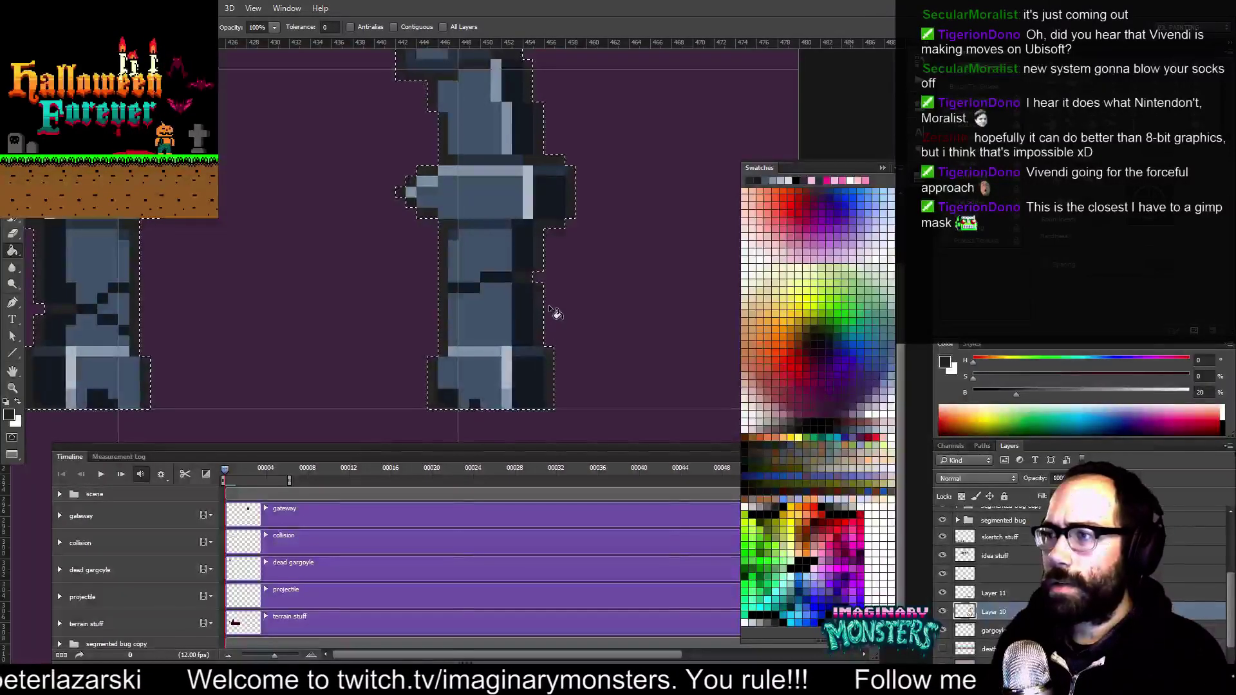
pyautogui.hotkey('ctrl', 'z')
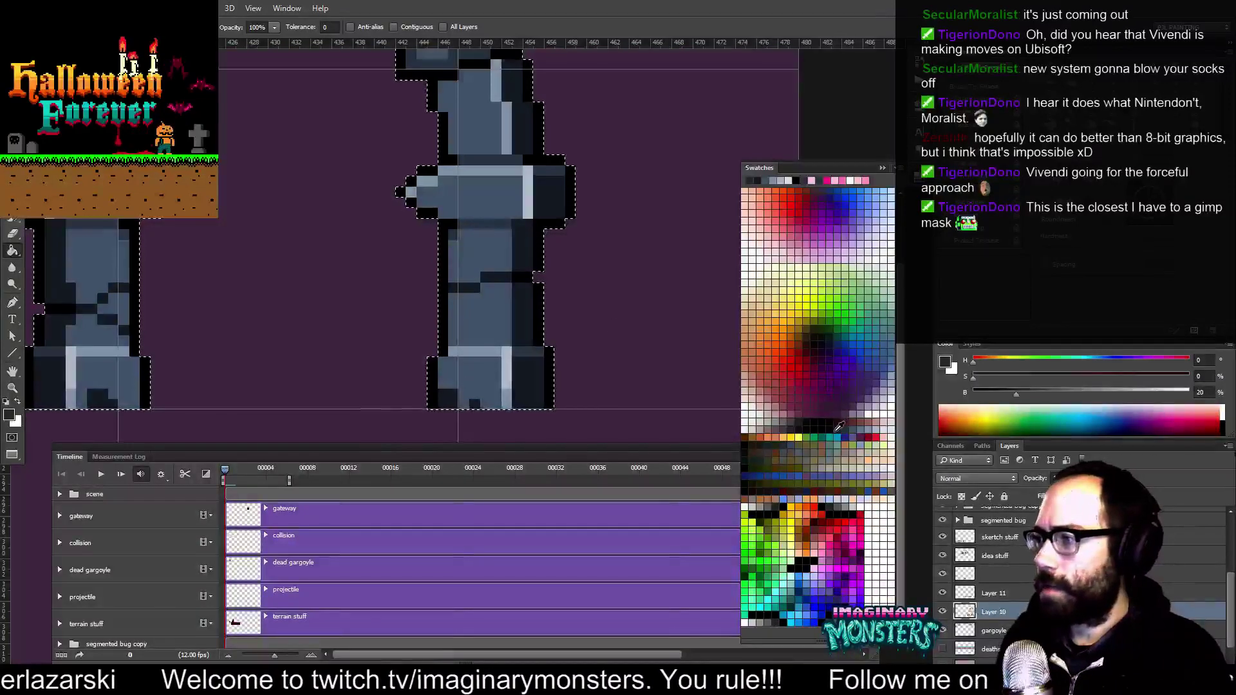
pyautogui.click(546, 315)
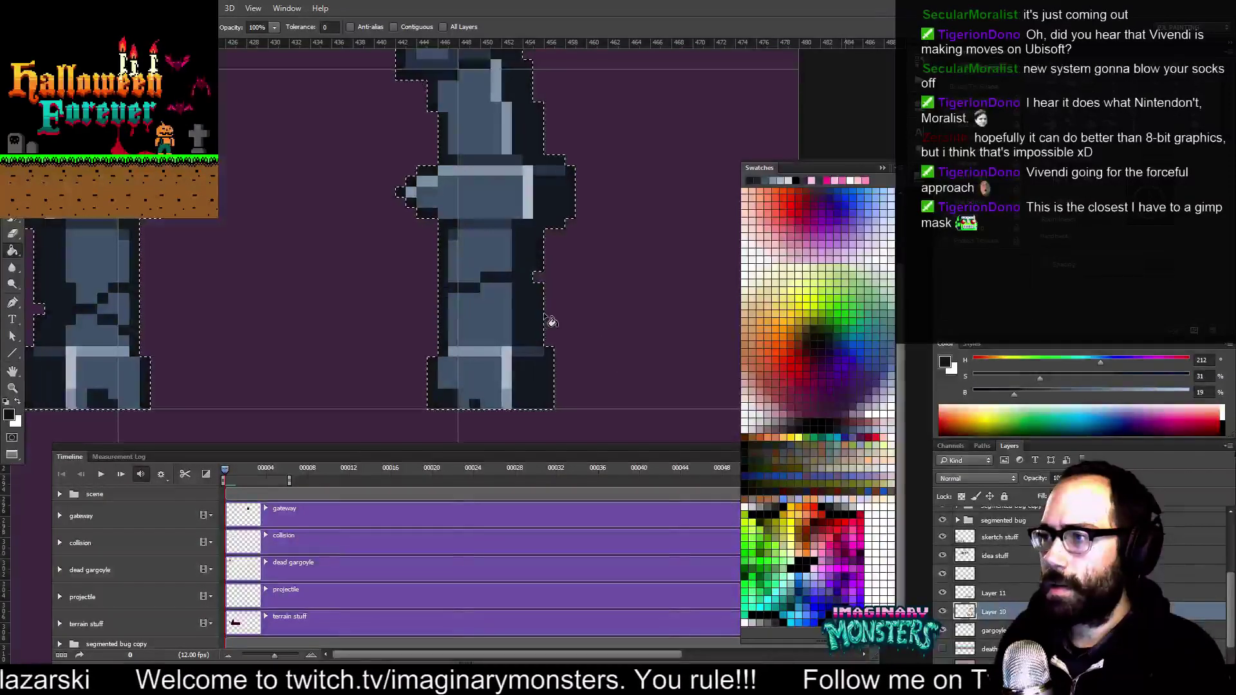
pyautogui.hotkey('ctrl', 'z')
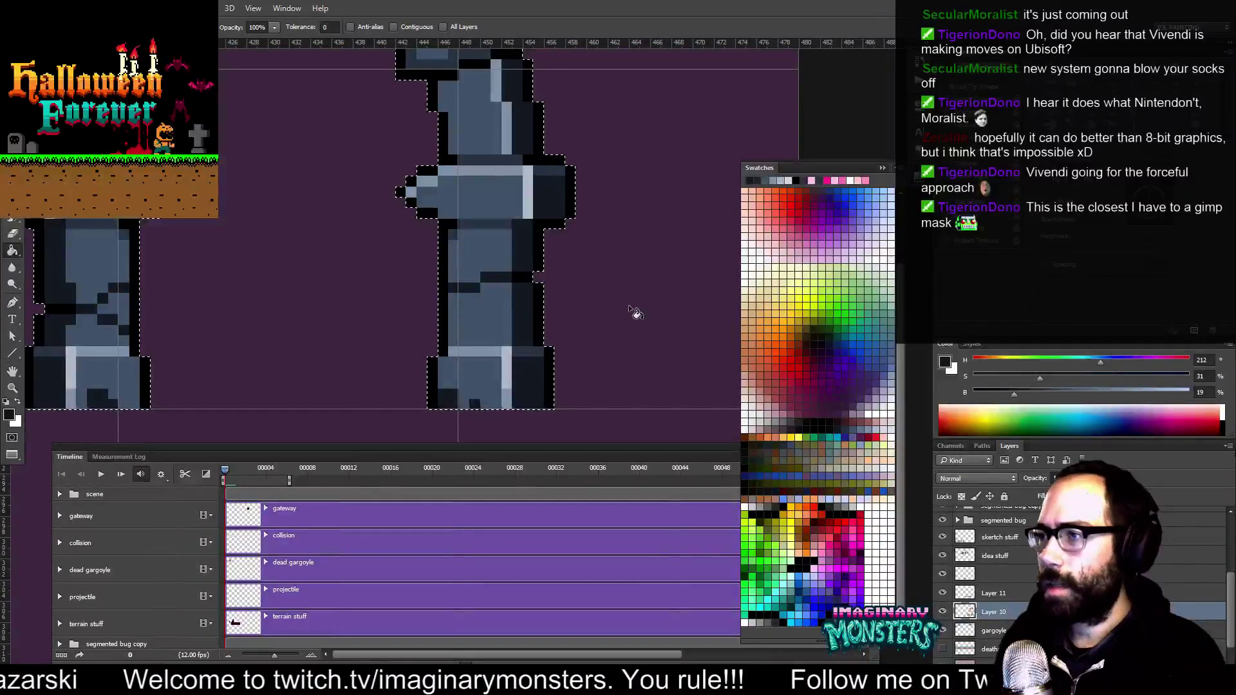
# Recolour the archway's outline with a near-black blue, H 216, S 29, B 10
pyautogui.click(837, 423)
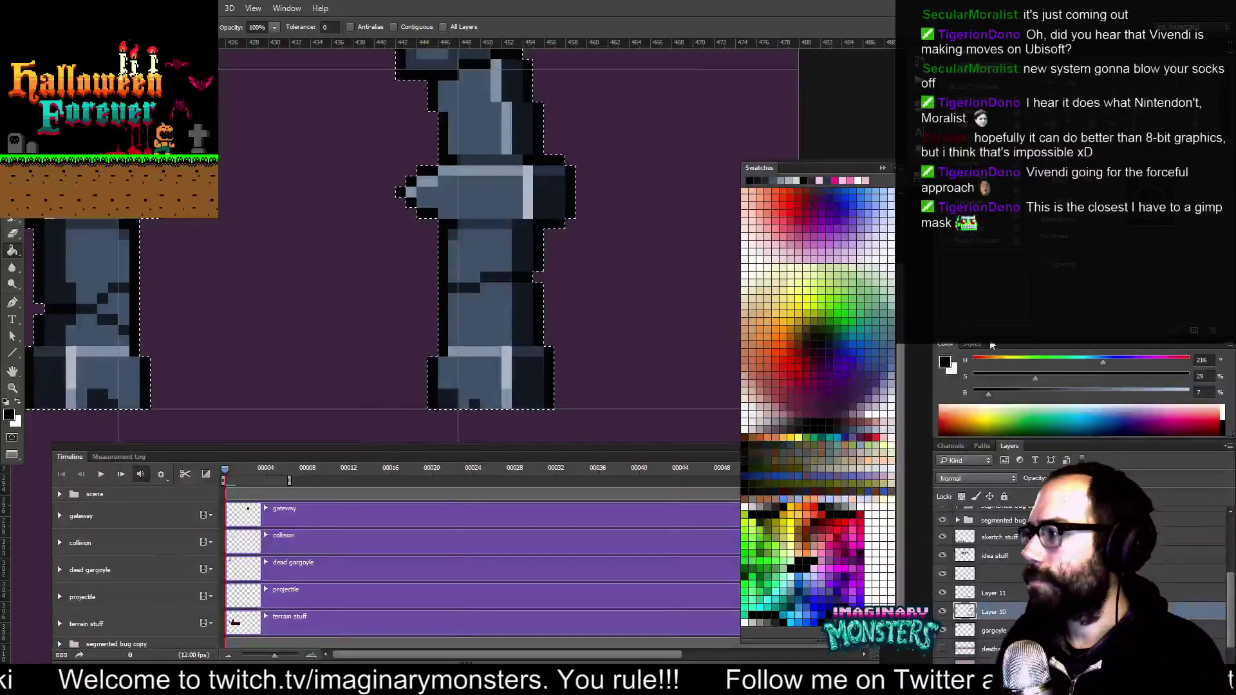
pyautogui.write('10')
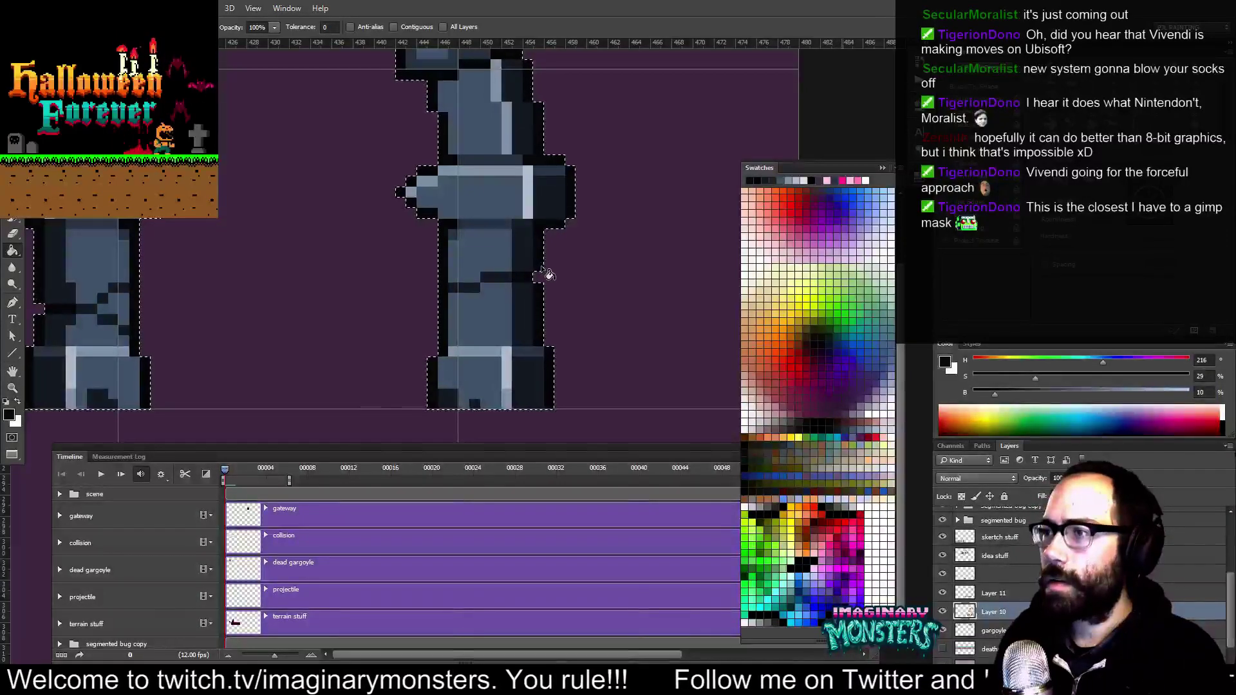
# Place a gargoyle sprite inside the archway to compare their sizes, and move it back out beside the arch
pyautogui.write('z')
pyautogui.moveTo(557, 258); pyautogui.dragTo(422, 258)
pyautogui.moveTo(430, 211); pyautogui.dragTo(467, 270)
pyautogui.press('v')
pyautogui.moveTo(293, 308); pyautogui.dragTo(409, 268)
pyautogui.press('z')
pyautogui.press('v')
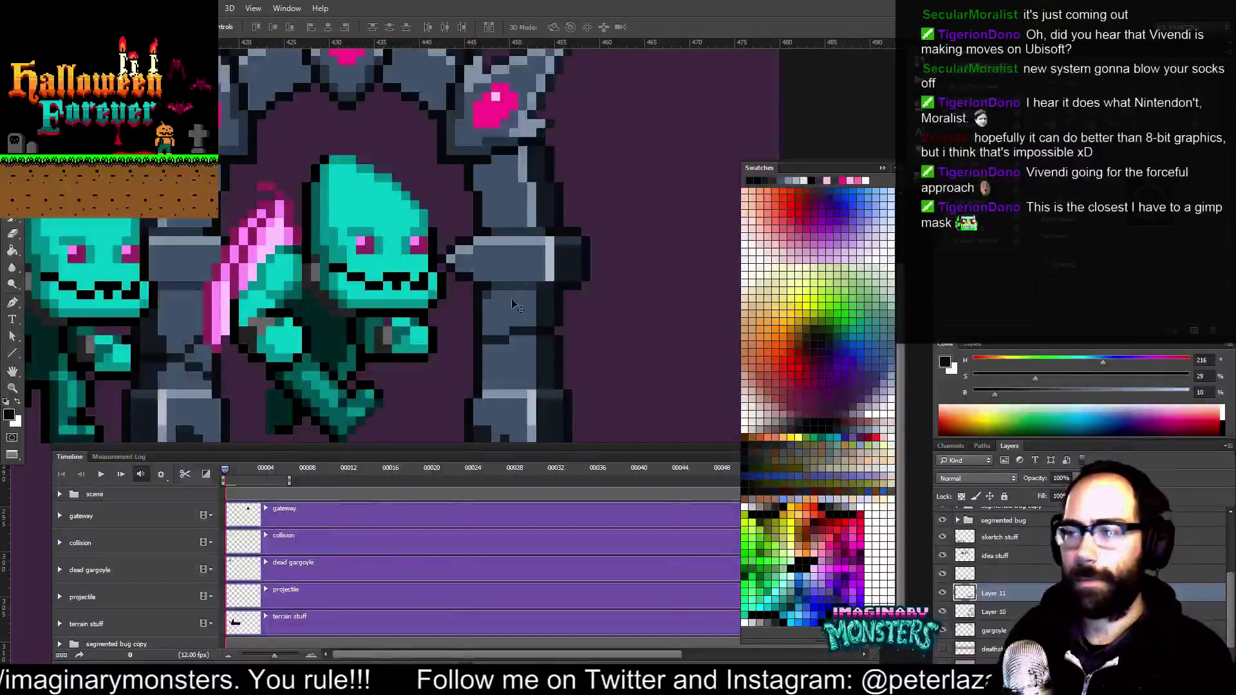
pyautogui.moveTo(494, 337); pyautogui.dragTo(314, 344)
pyautogui.press('v')
pyautogui.press('z')
pyautogui.moveTo(417, 313)
pyautogui.mouseDown()
pyautogui.moveTo(434, 305)
pyautogui.moveTo(423, 313)
pyautogui.mouseUp()
pyautogui.moveTo(451, 334); pyautogui.dragTo(417, 313)
pyautogui.press('v')
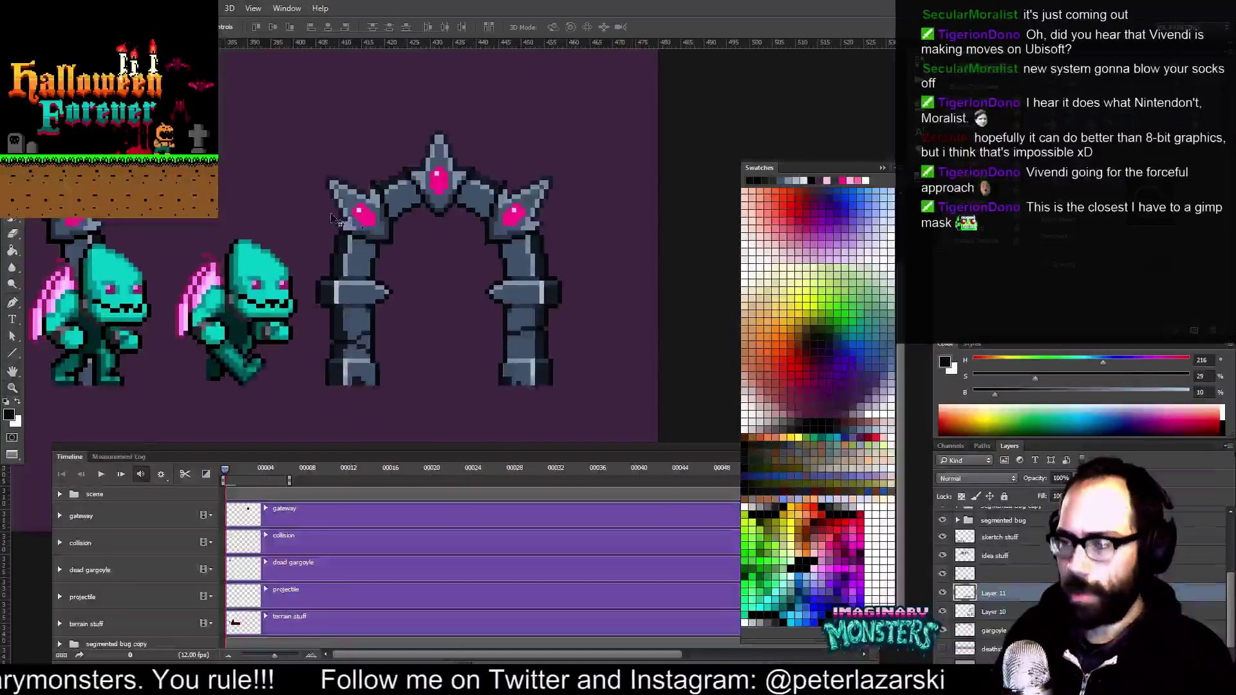
# Make the archway's layer active and select the whole arch with a rectangular marquee
pyautogui.click(361, 249)
pyautogui.moveTo(483, 233); pyautogui.dragTo(450, 236)
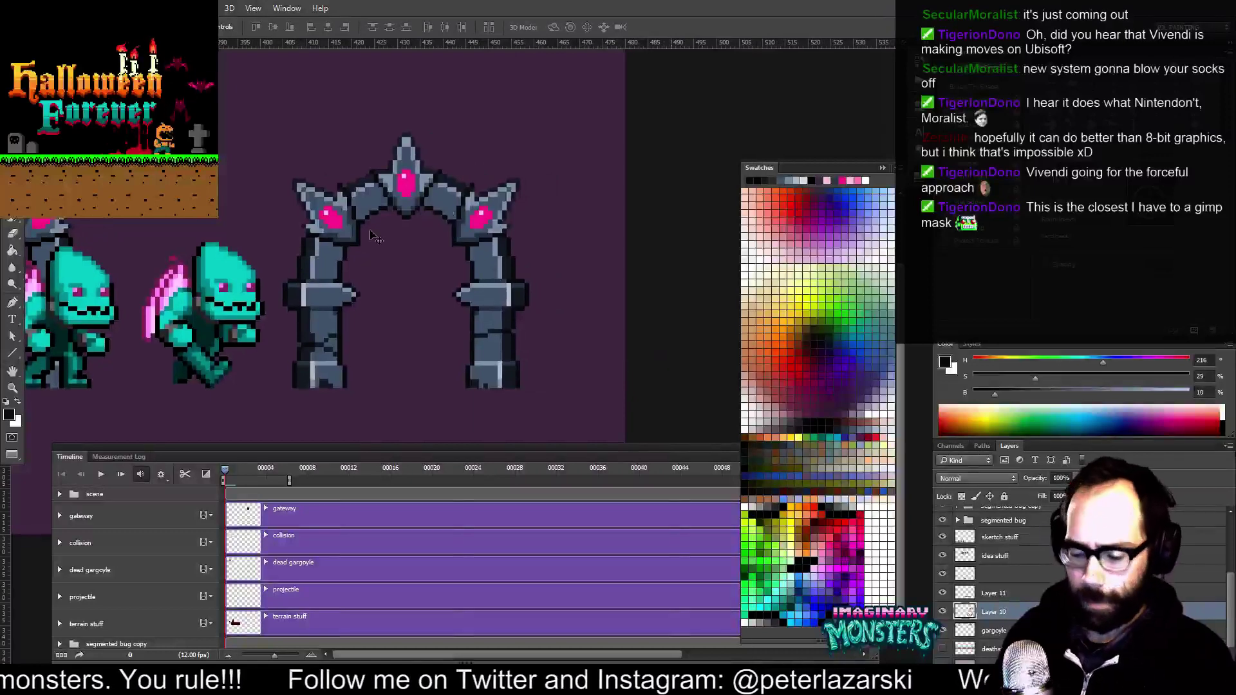
pyautogui.press('m')
pyautogui.moveTo(275, 128); pyautogui.dragTo(552, 388)
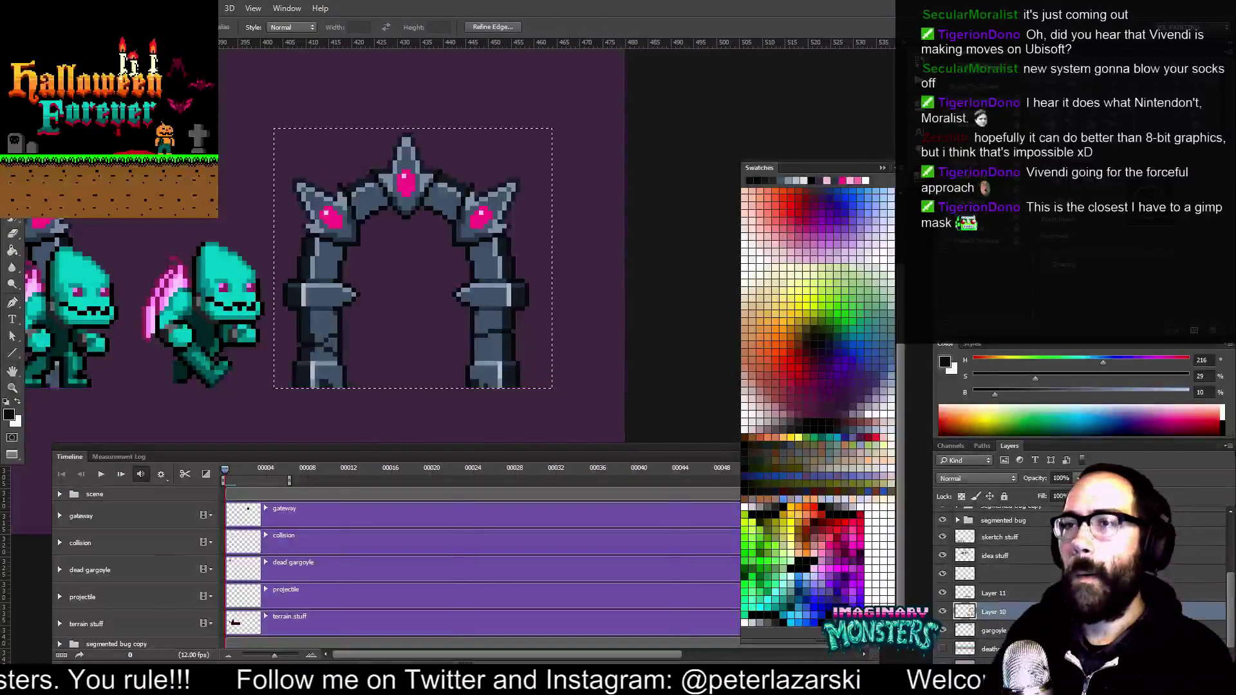
# Adjust the selected archway with Hue/Saturation, using Saturation 0 and Lightness +4, and clear the selection
pyautogui.click(85, 8)
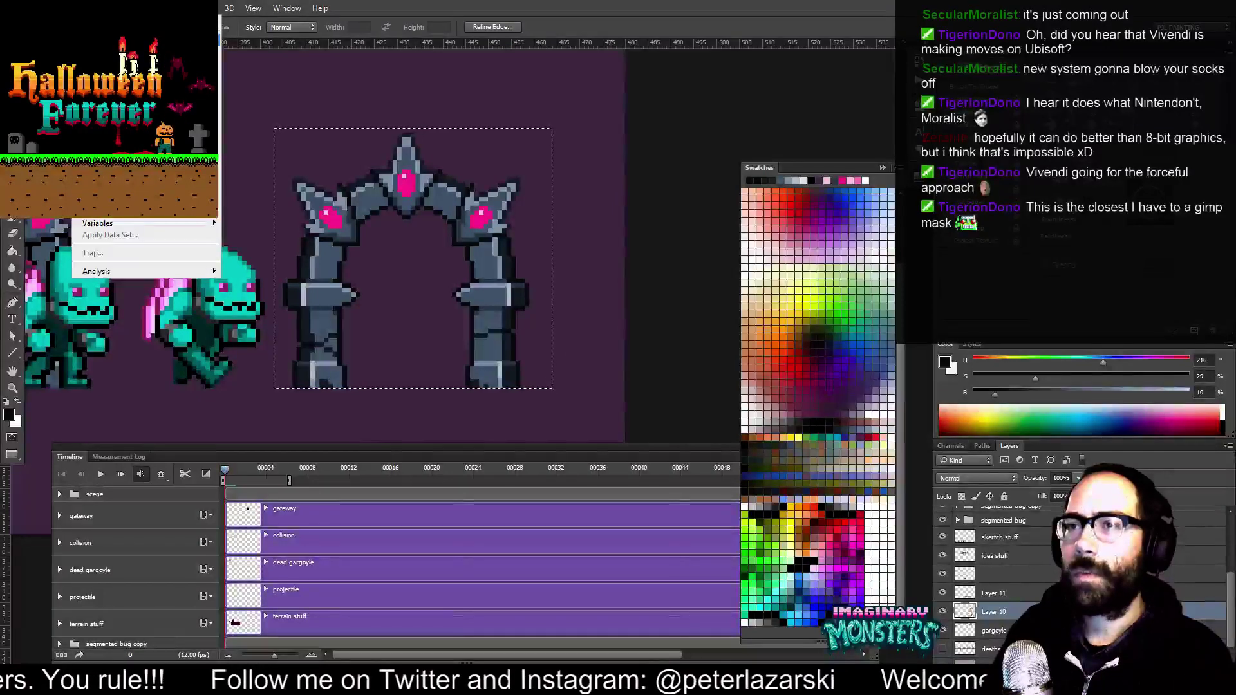
pyautogui.moveTo(135, 40)
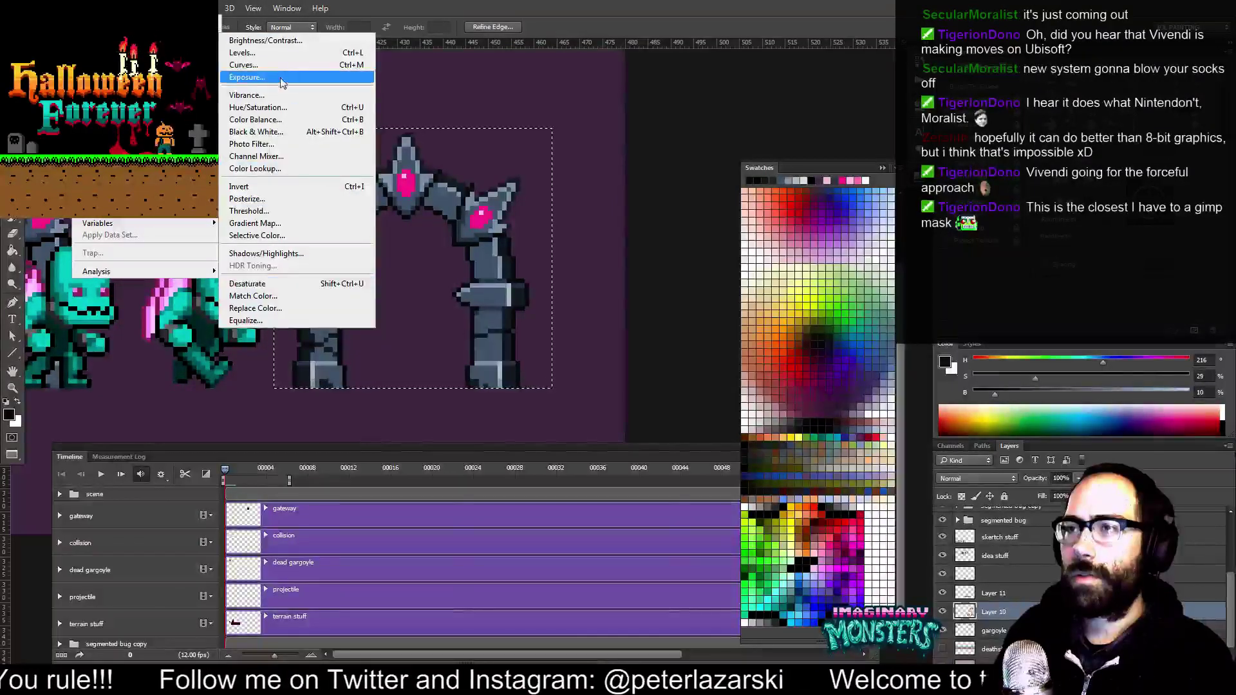
pyautogui.click(276, 109)
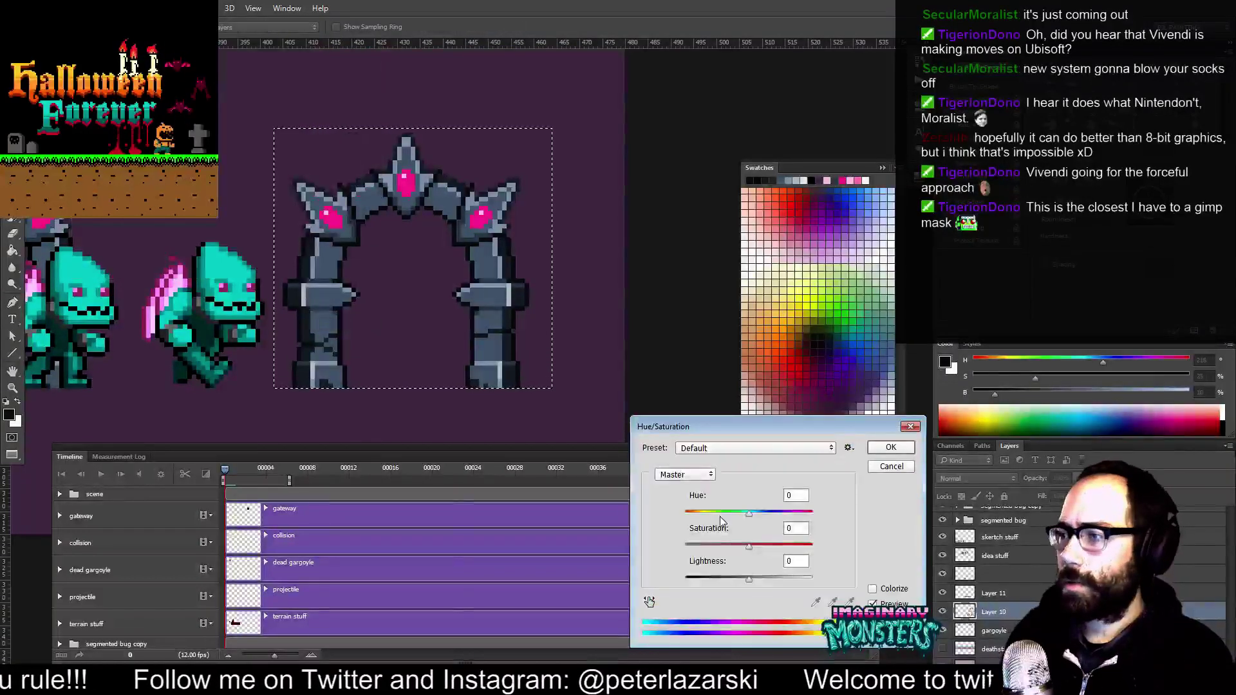
pyautogui.moveTo(734, 549); pyautogui.dragTo(723, 548)
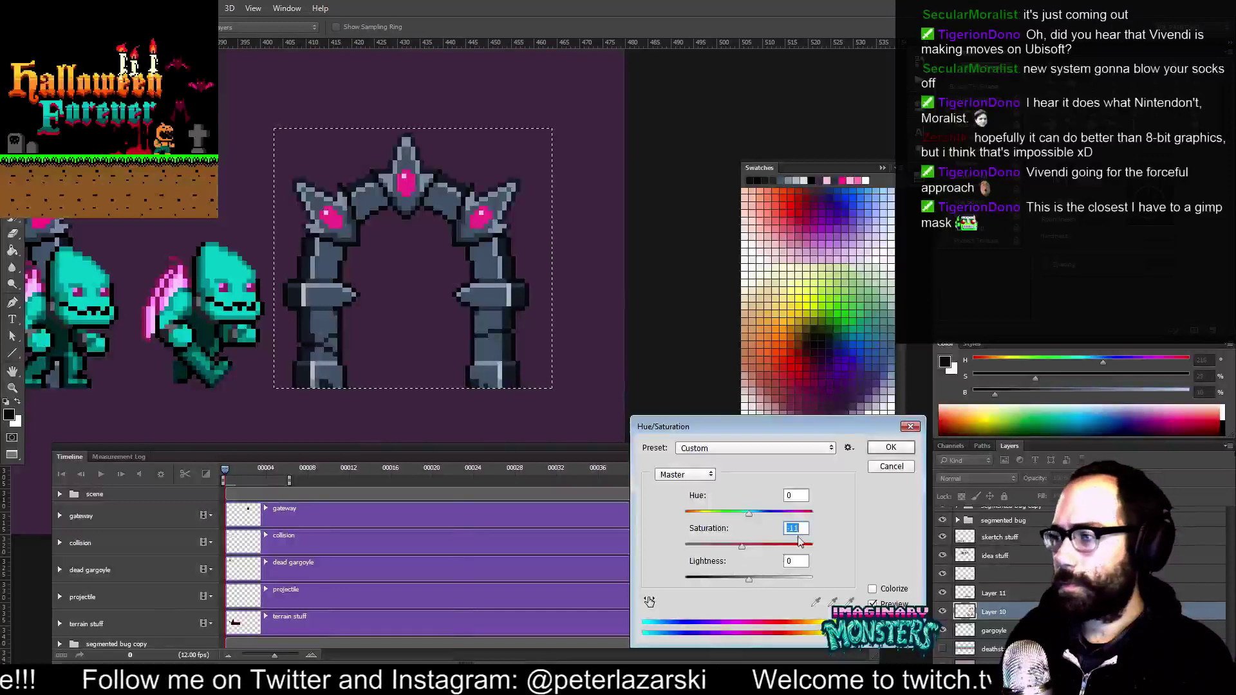
pyautogui.write('0')
pyautogui.moveTo(748, 580); pyautogui.dragTo(752, 582)
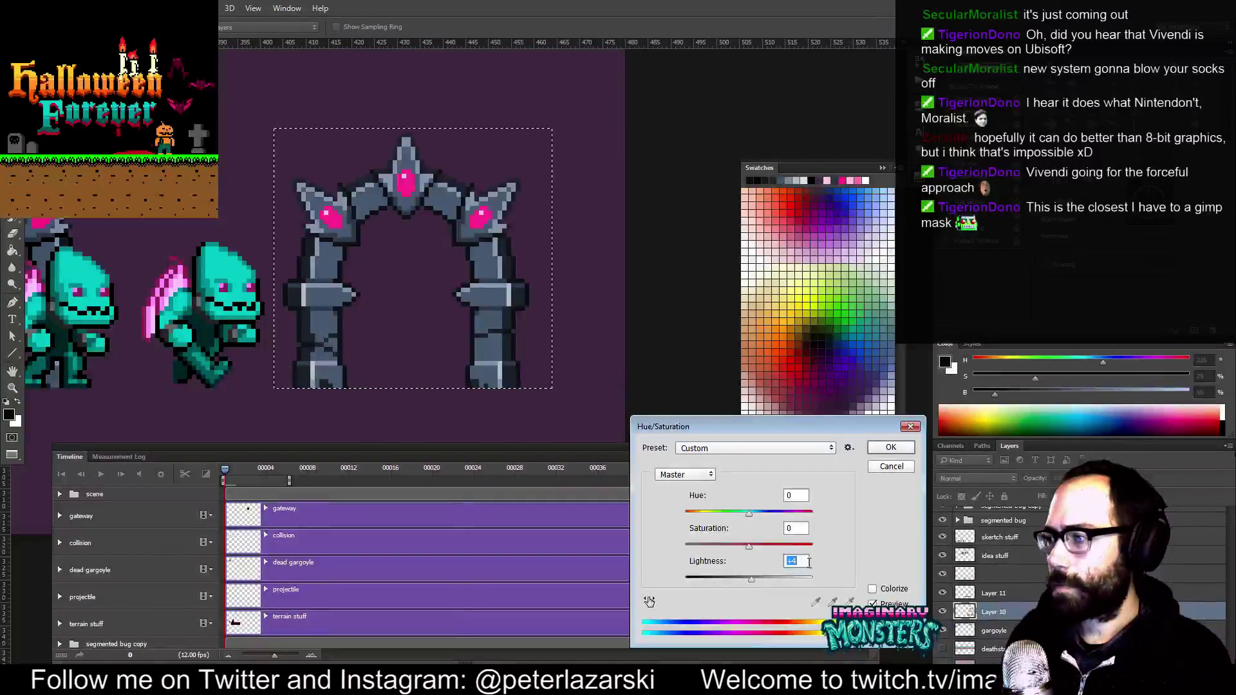
pyautogui.press('Left')
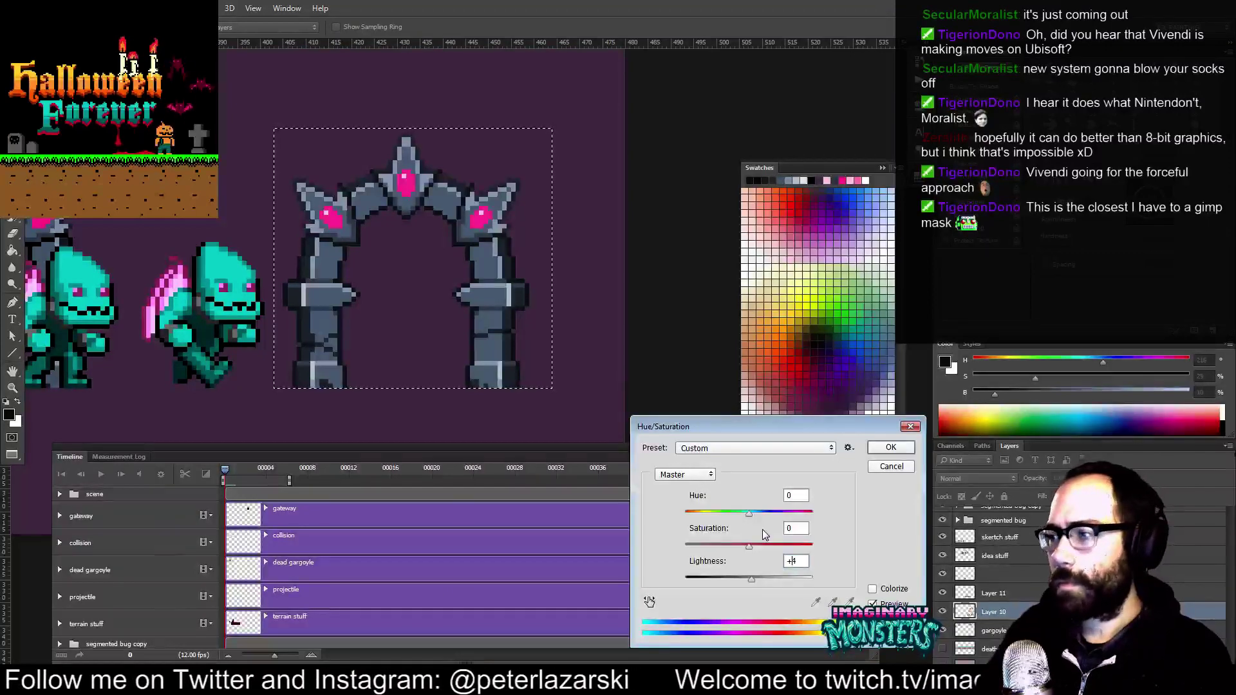
pyautogui.press('Up')
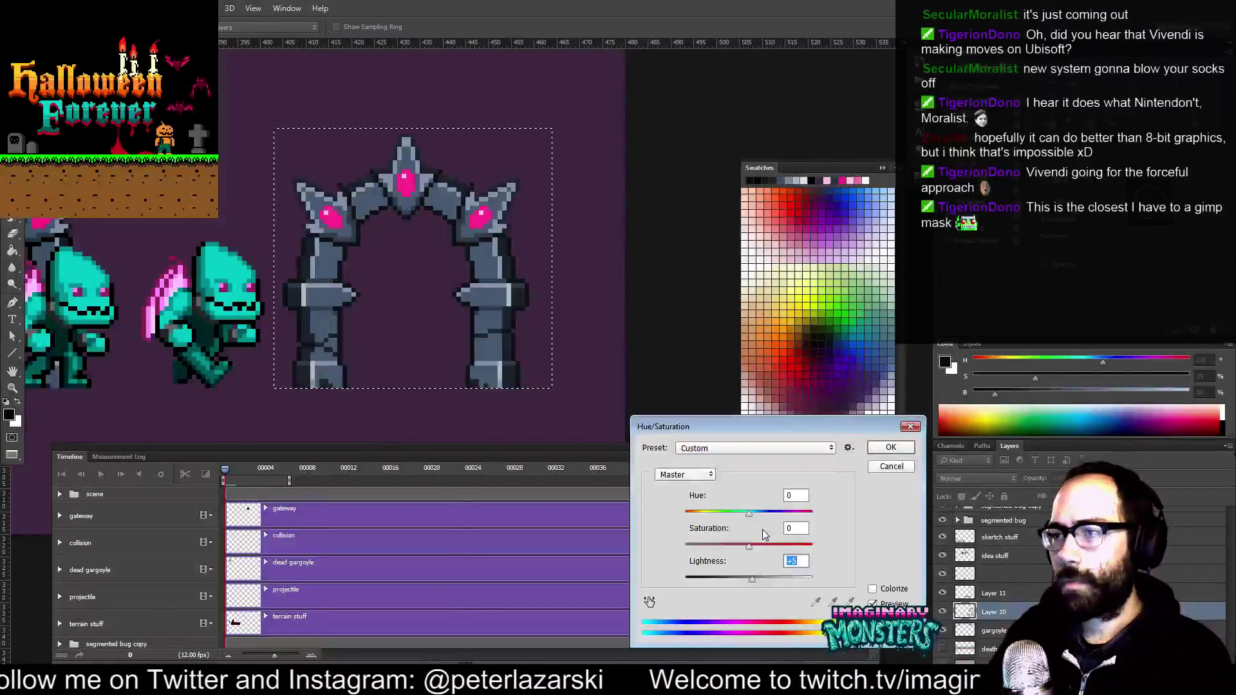
pyautogui.press('Down')
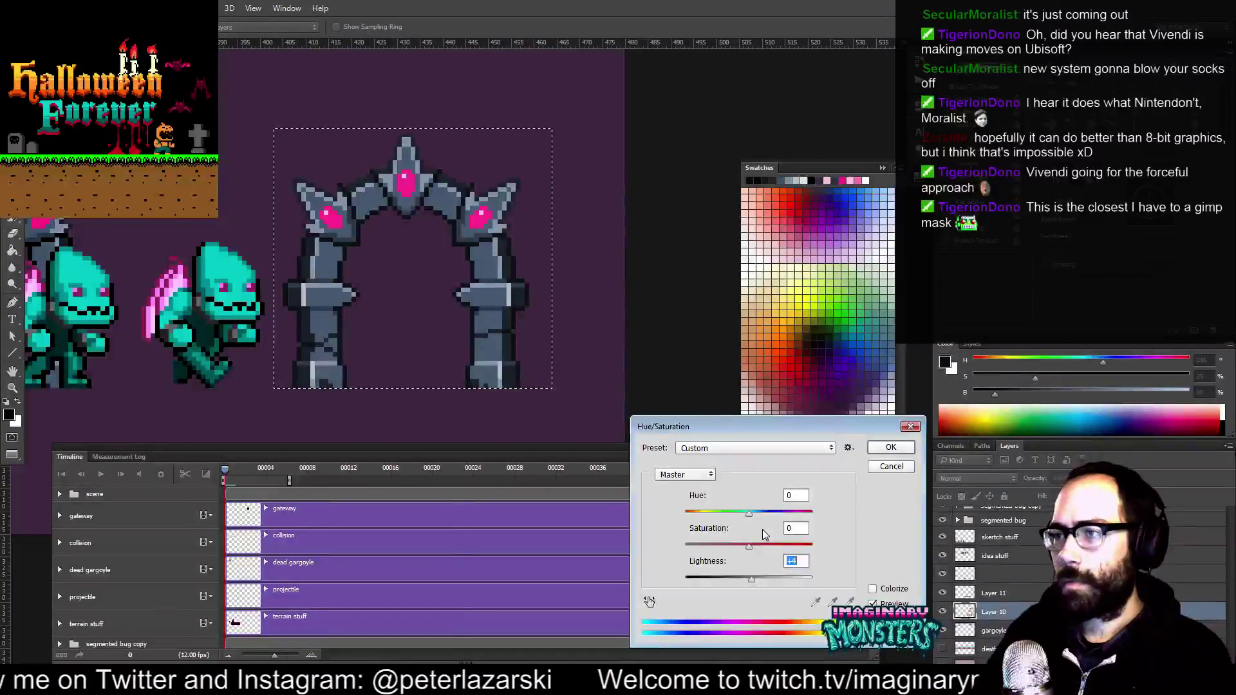
pyautogui.press('Return')
pyautogui.hotkey('ctrl', 'd')
# Try moving the gargoyle row below the archways and duplicating the archway artwork to the left, and undo the duplicate
pyautogui.moveTo(430, 336); pyautogui.dragTo(613, 317)
pyautogui.moveTo(439, 295); pyautogui.dragTo(293, 414)
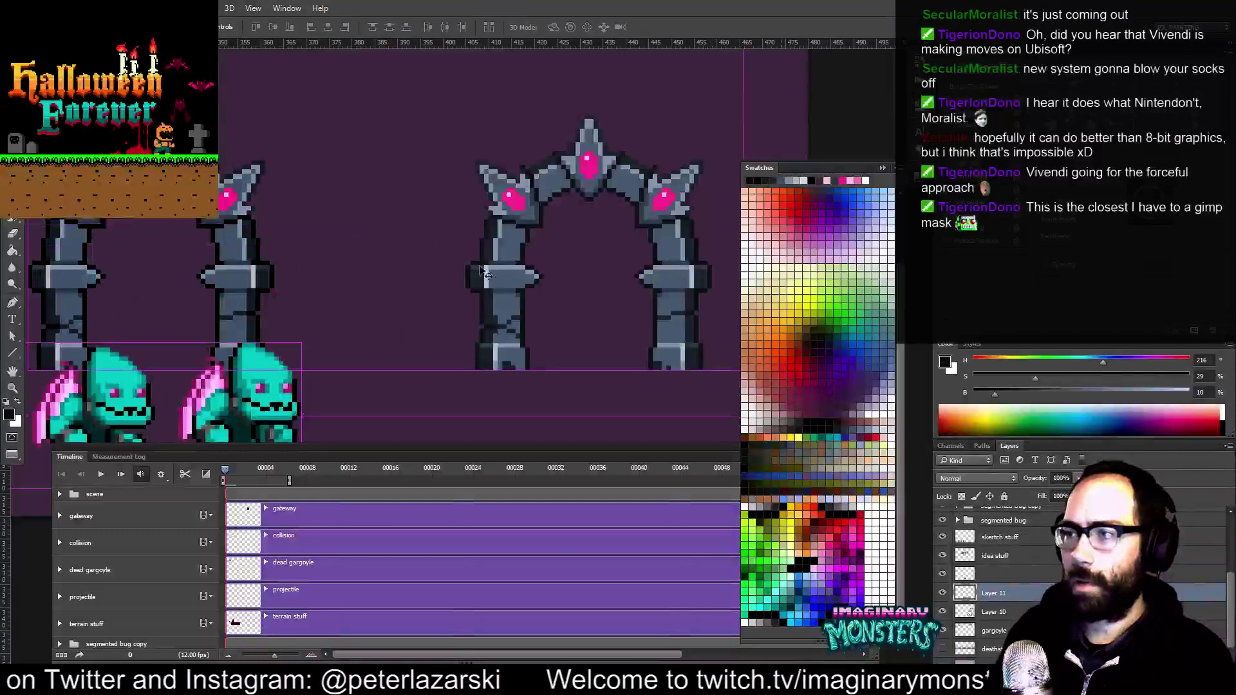
pyautogui.keyDown('ctrl'); pyautogui.click(508, 279); pyautogui.keyUp('ctrl')
pyautogui.moveTo(510, 278); pyautogui.dragTo(346, 300)
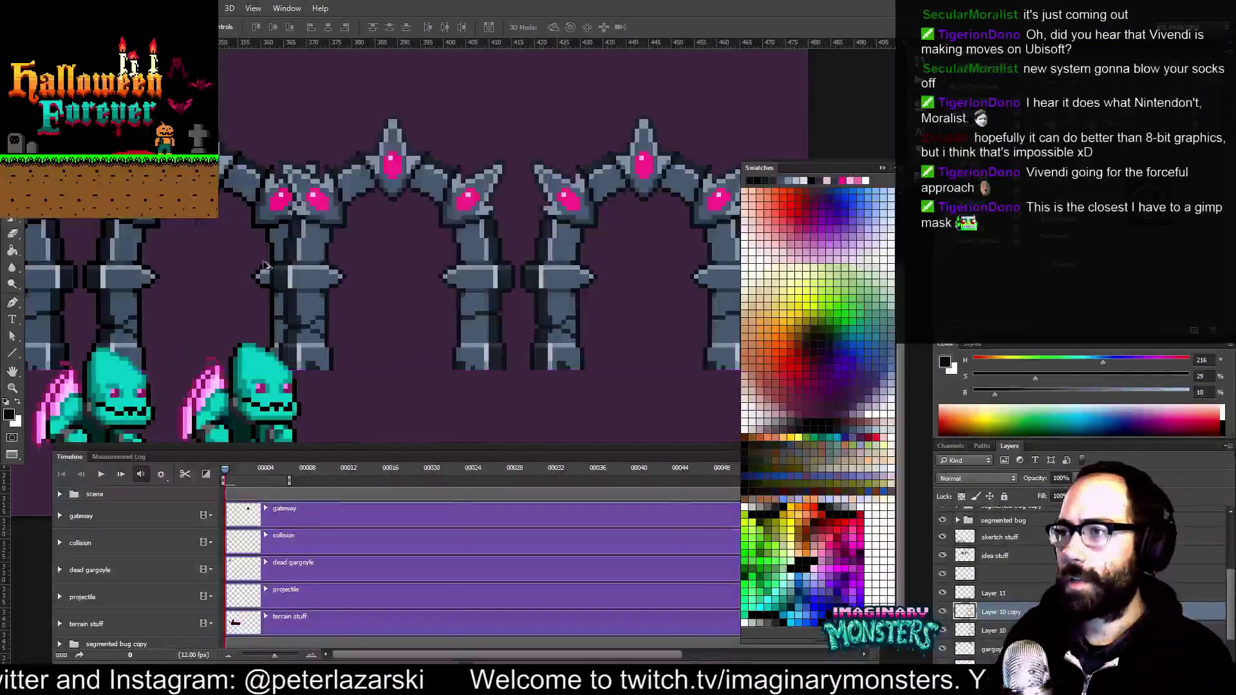
pyautogui.hotkey('ctrl', 'z')
pyautogui.moveTo(248, 406); pyautogui.dragTo(622, 245)
pyautogui.hotkey('ctrl', 'z')
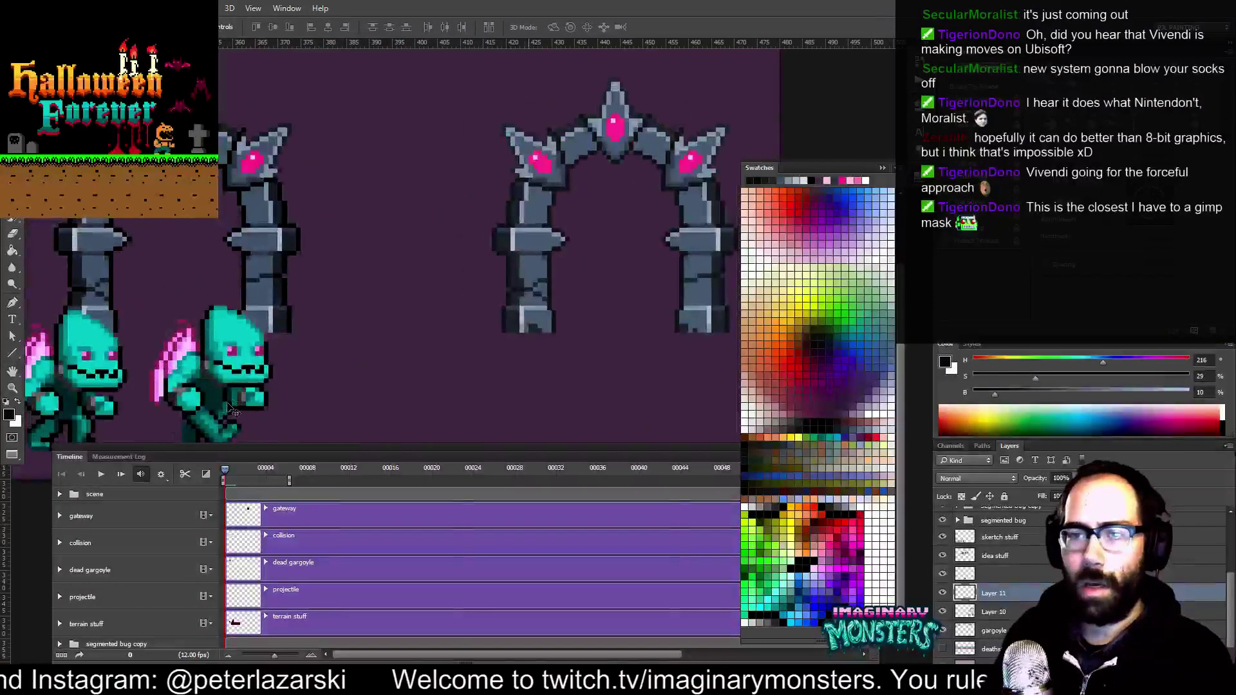
# Reposition the gargoyle row so its last figure stands just to the left of the recoloured archway
pyautogui.moveTo(235, 385); pyautogui.dragTo(440, 258)
pyautogui.moveTo(91, 304)
pyautogui.mouseDown()
pyautogui.moveTo(315, 275)
pyautogui.moveTo(510, 296)
pyautogui.moveTo(72, 312)
pyautogui.mouseUp()
pyautogui.moveTo(434, 297); pyautogui.dragTo(344, 308)
# On the archway layer, pick pink (H 330, S 80, B 100) and marquee-select the upper part of the arch around its three gems
pyautogui.press('z')
pyautogui.moveTo(432, 228); pyautogui.dragTo(453, 257)
pyautogui.moveTo(449, 265); pyautogui.dragTo(386, 257)
pyautogui.press('v')
pyautogui.keyDown('ctrl'); pyautogui.click(404, 215); pyautogui.keyUp('ctrl')
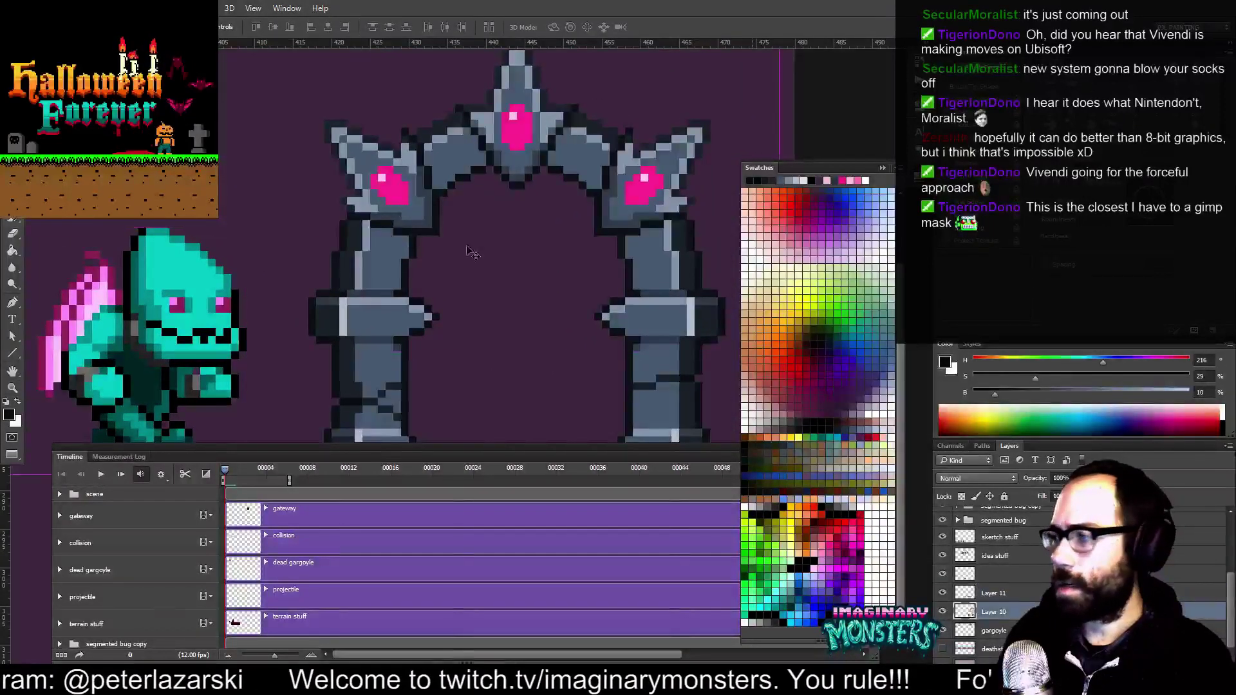
pyautogui.press('b')
pyautogui.click(842, 181)
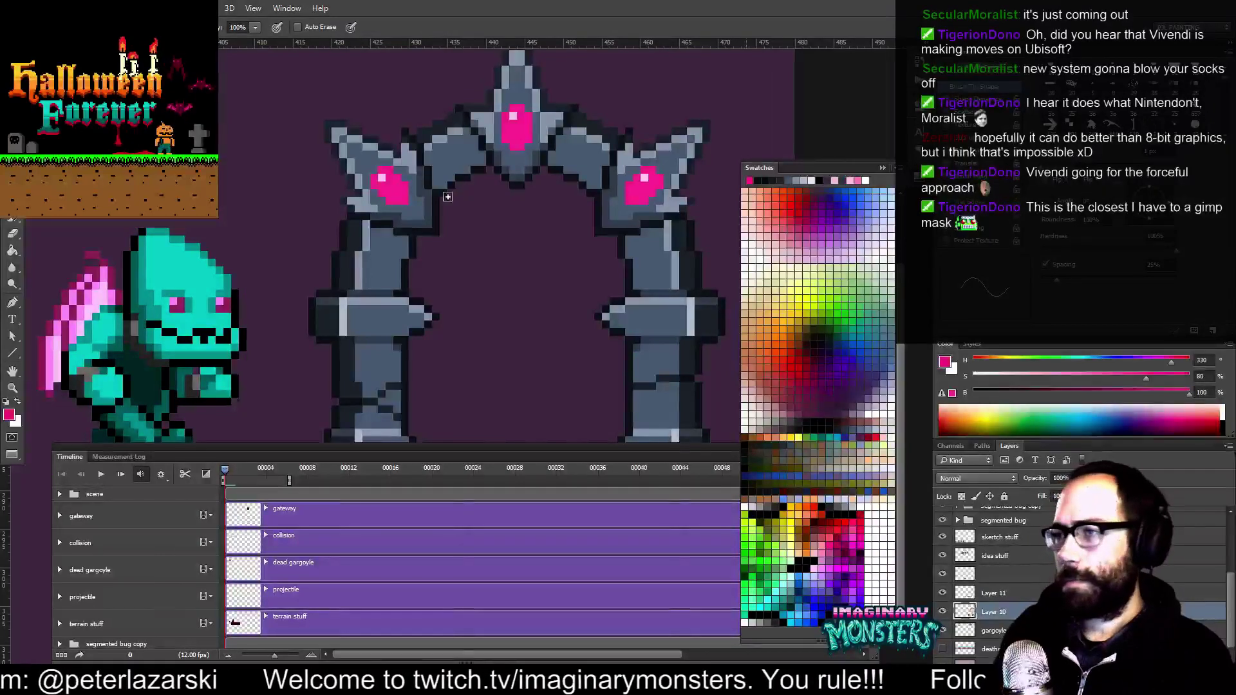
pyautogui.moveTo(416, 186); pyautogui.dragTo(323, 222)
pyautogui.press('m')
pyautogui.moveTo(240, 107)
pyautogui.mouseDown()
pyautogui.moveTo(571, 291)
pyautogui.moveTo(664, 322)
pyautogui.mouseUp()
# Fill the gem highlights with light pink (H 0, S 20, B 100) and clear the selection
pyautogui.press('g')
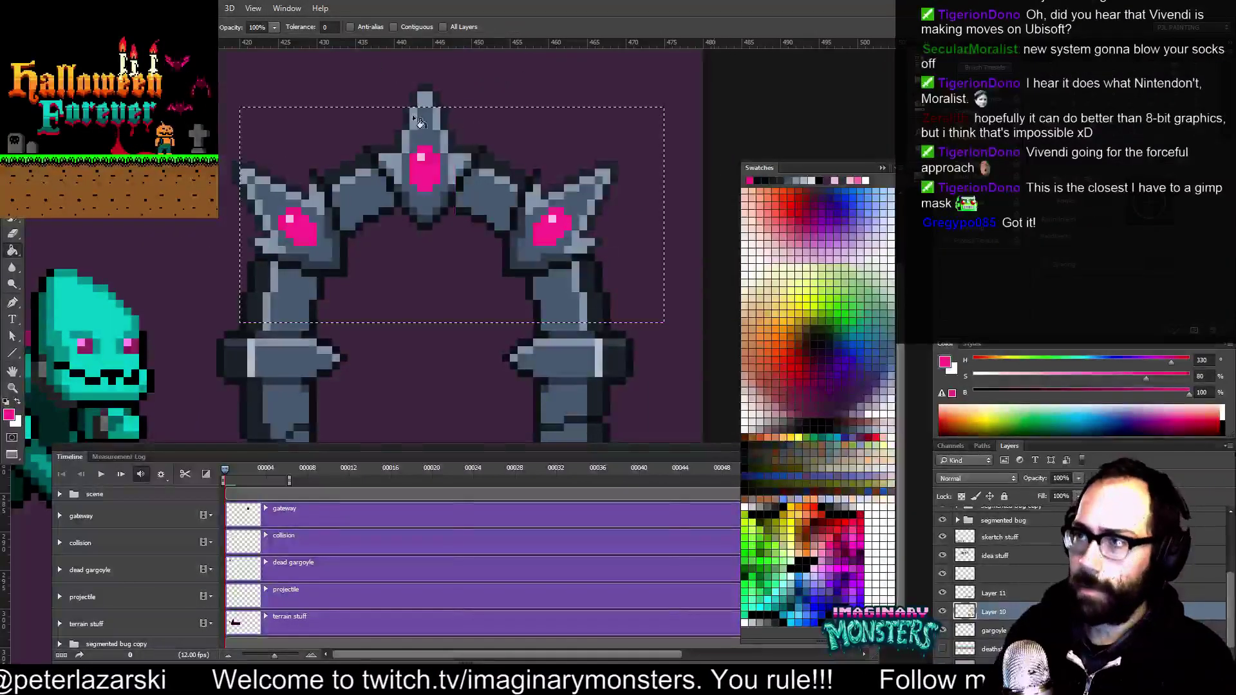
pyautogui.click(815, 552)
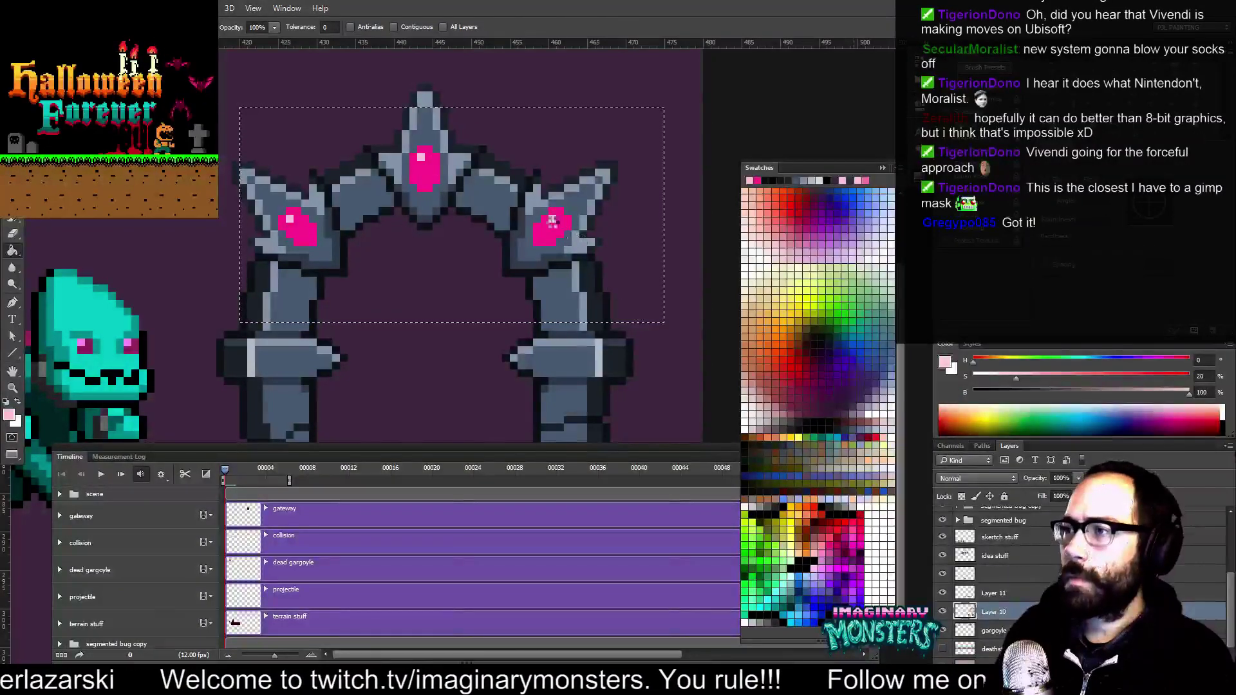
pyautogui.press('b')
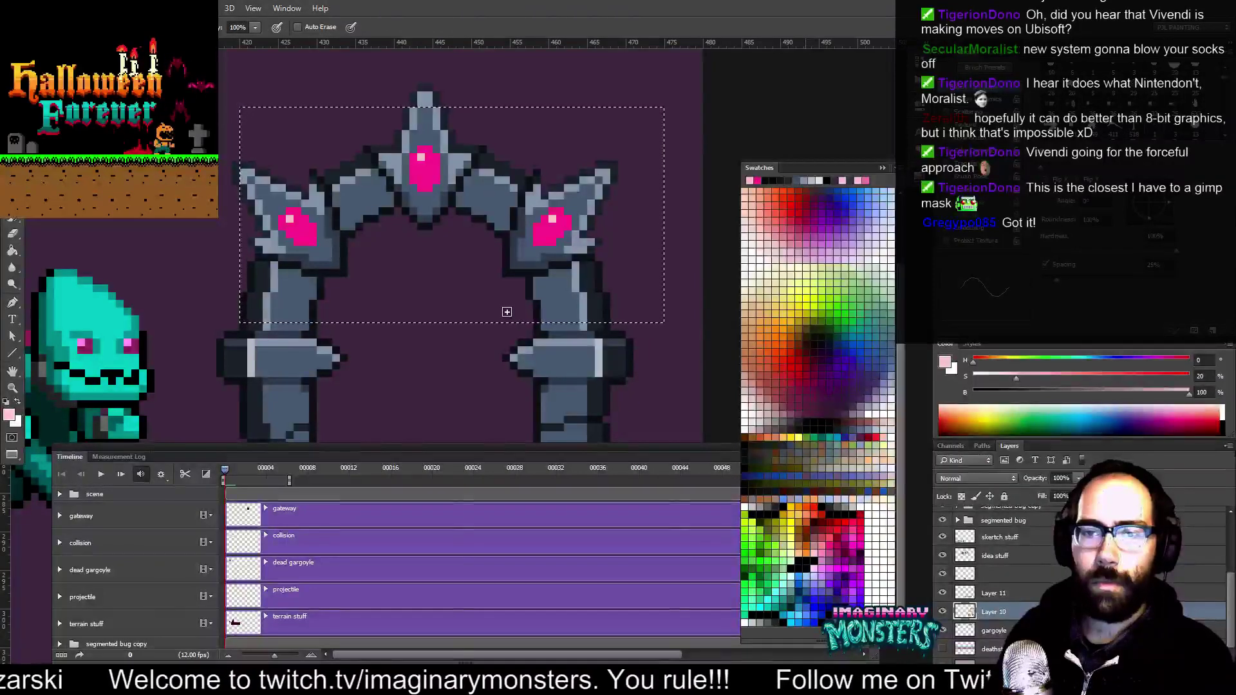
pyautogui.hotkey('ctrl', 'd')
# Shade the lower edges of the archway's gems with dark pink, H 330, S 100, B 80
pyautogui.moveTo(513, 305); pyautogui.dragTo(528, 319)
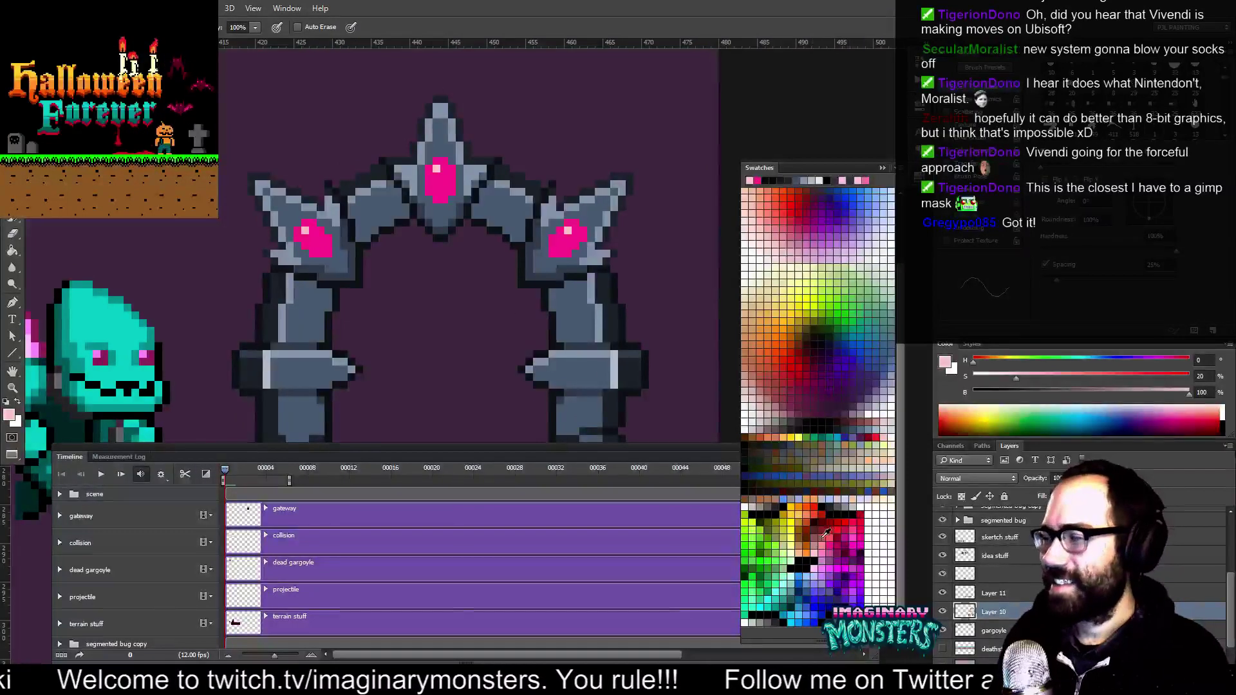
pyautogui.click(839, 544)
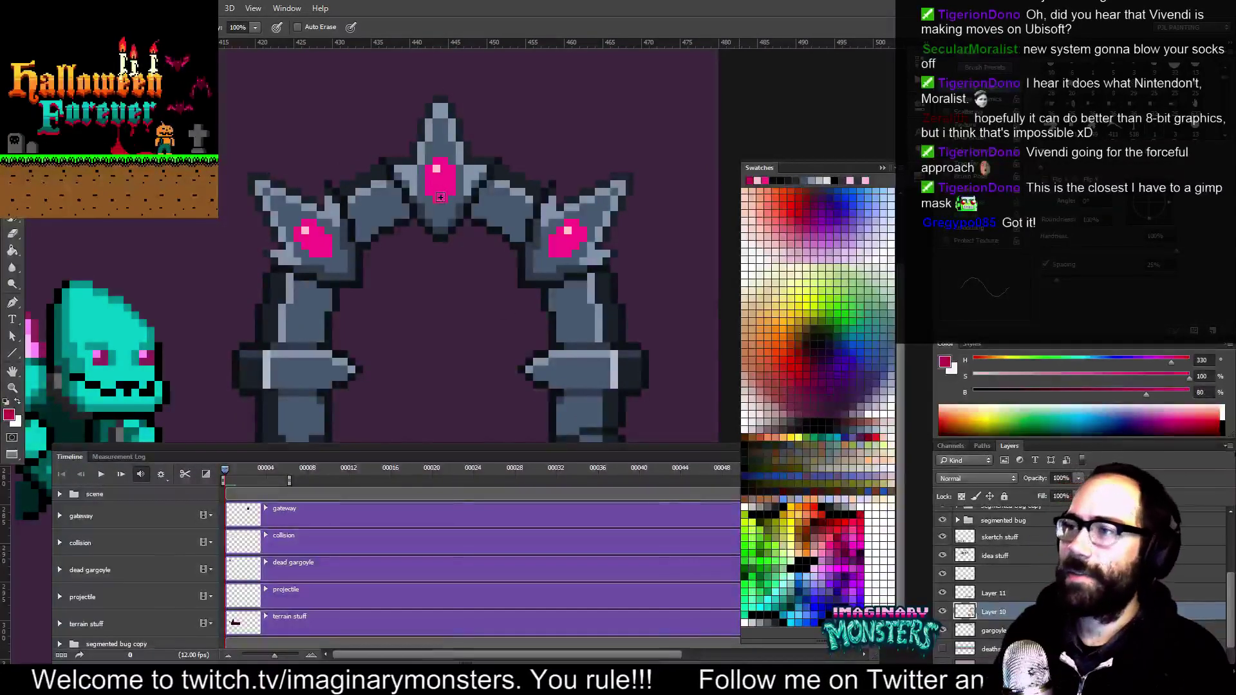
pyautogui.moveTo(429, 192); pyautogui.dragTo(446, 200)
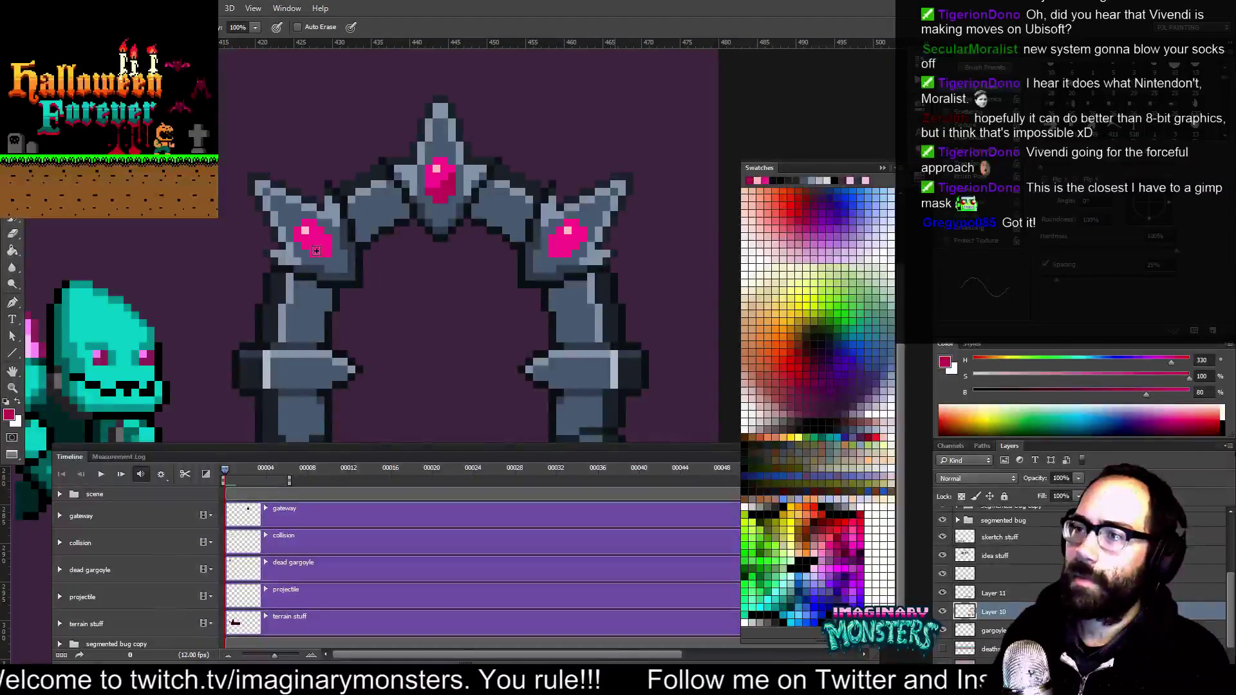
pyautogui.moveTo(329, 256); pyautogui.dragTo(328, 239)
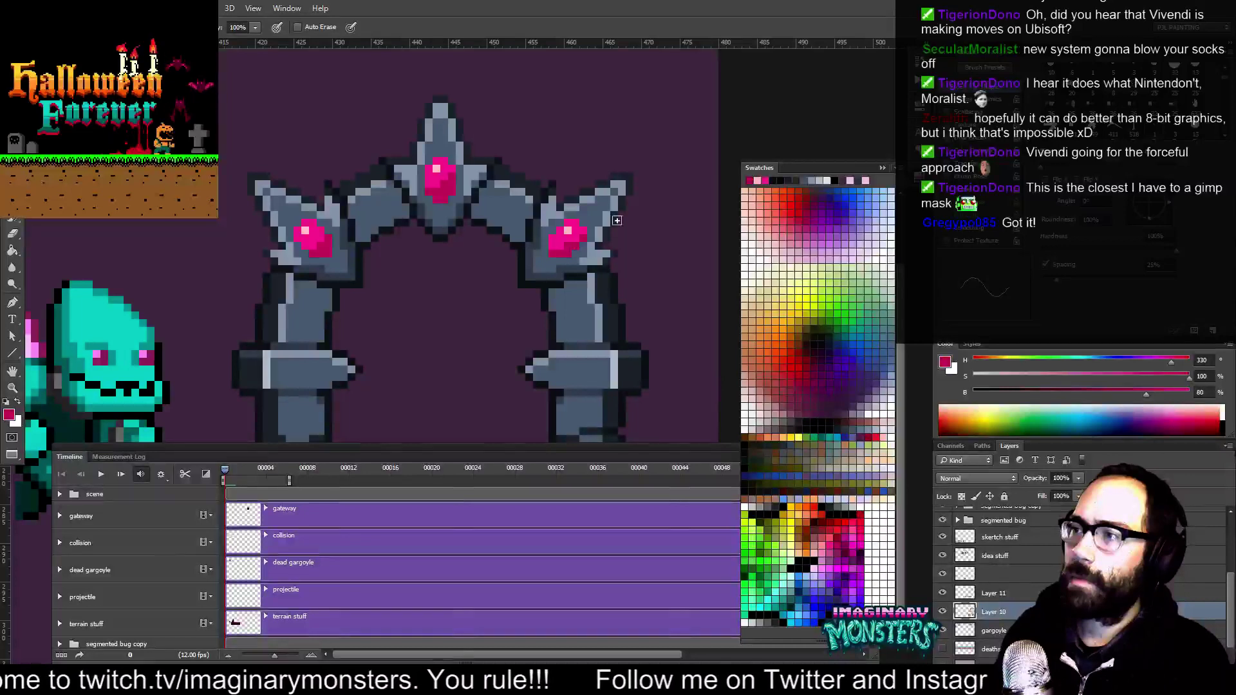
# Move the gargoyle row above the two archways on the sprite sheet
pyautogui.press('z')
pyautogui.moveTo(617, 220)
pyautogui.mouseDown()
pyautogui.moveTo(461, 267)
pyautogui.moveTo(443, 338)
pyautogui.moveTo(428, 68)
pyautogui.moveTo(405, 70)
pyautogui.mouseUp()
pyautogui.press('b')
pyautogui.hotkey('ctrl', 'z')
pyautogui.press('v')
pyautogui.press('z')
pyautogui.moveTo(487, 182); pyautogui.dragTo(505, 267)
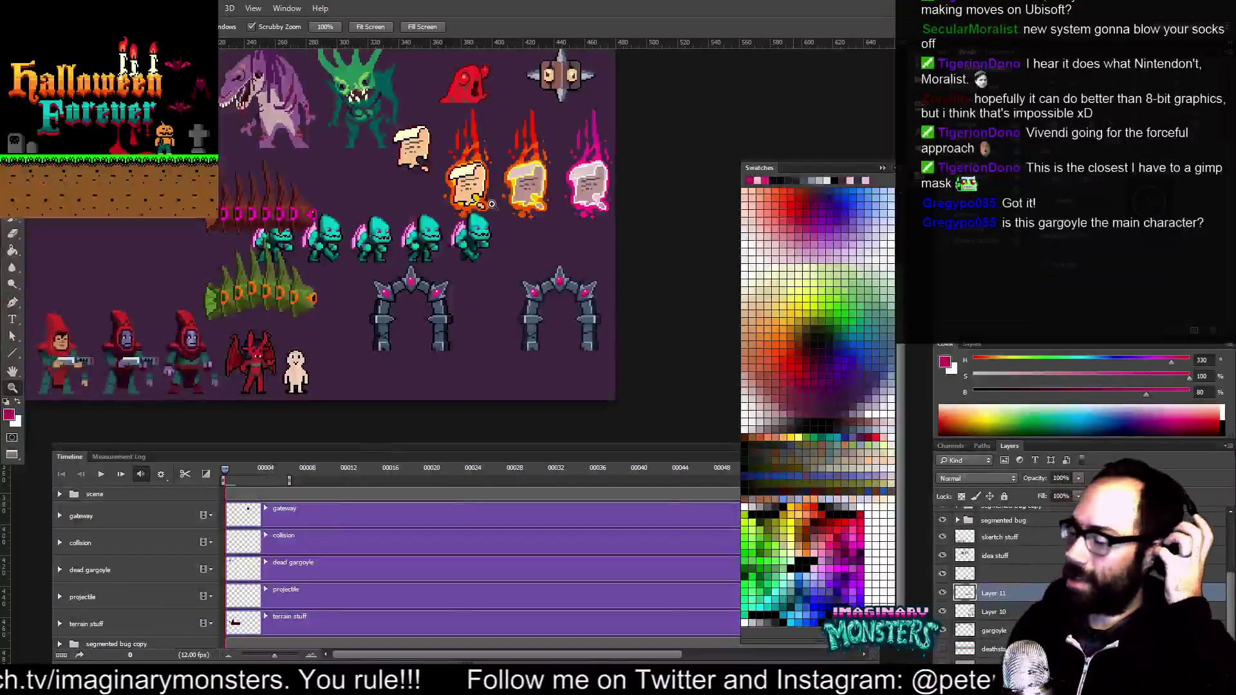
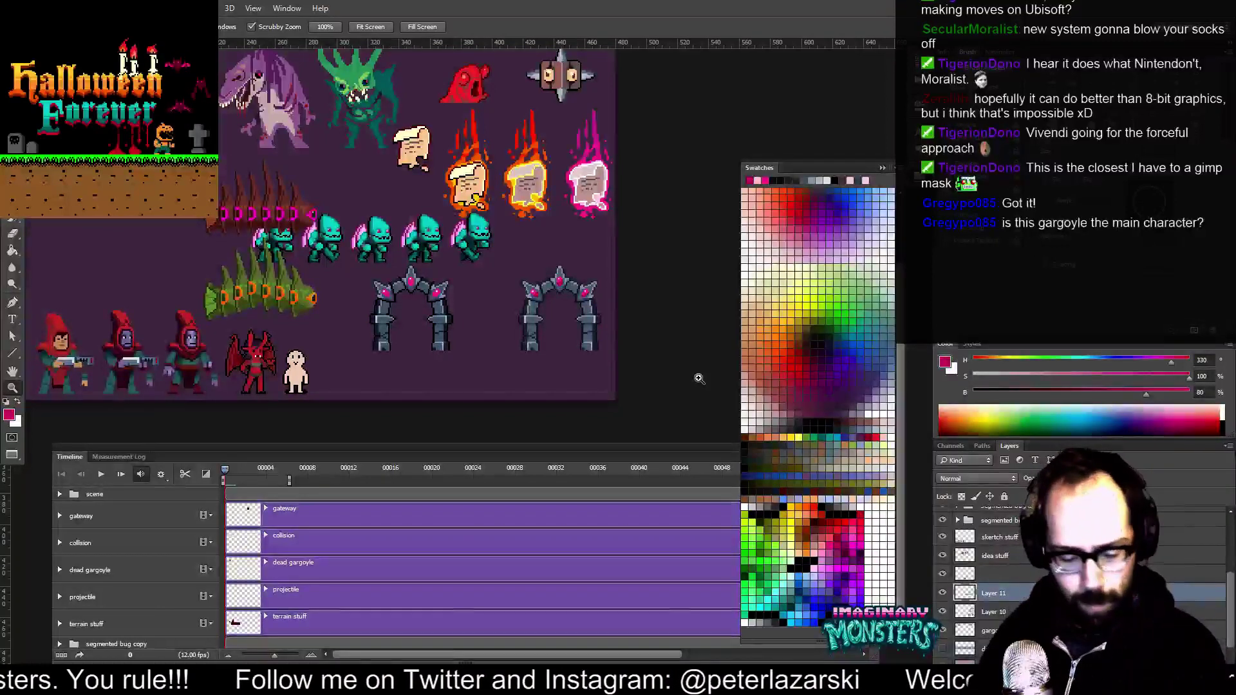
# Enlarge the canvas to 512 × 512 pixels, anchored at its top-left corner
pyautogui.click(592, 348)
pyautogui.moveTo(593, 348); pyautogui.dragTo(519, 328)
pyautogui.moveTo(573, 297); pyautogui.dragTo(546, 303)
pyautogui.hotkey('ctrl', 'alt', 'c')
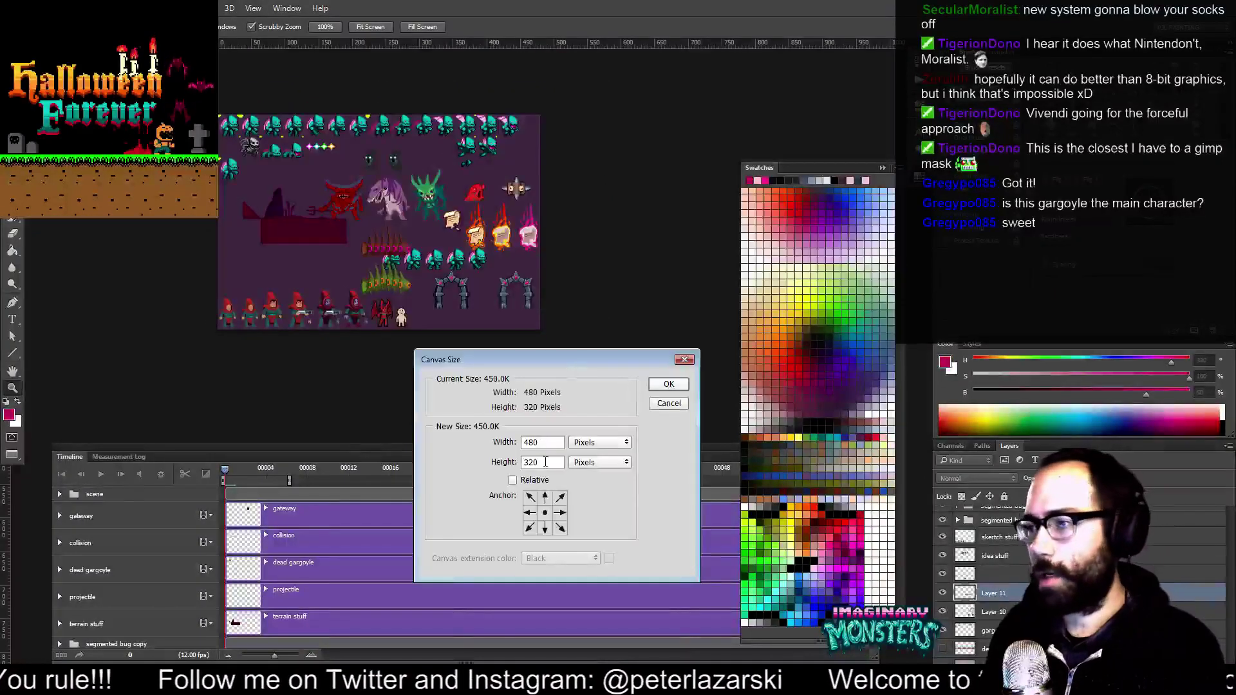
pyautogui.click(530, 497)
pyautogui.doubleClick(540, 442)
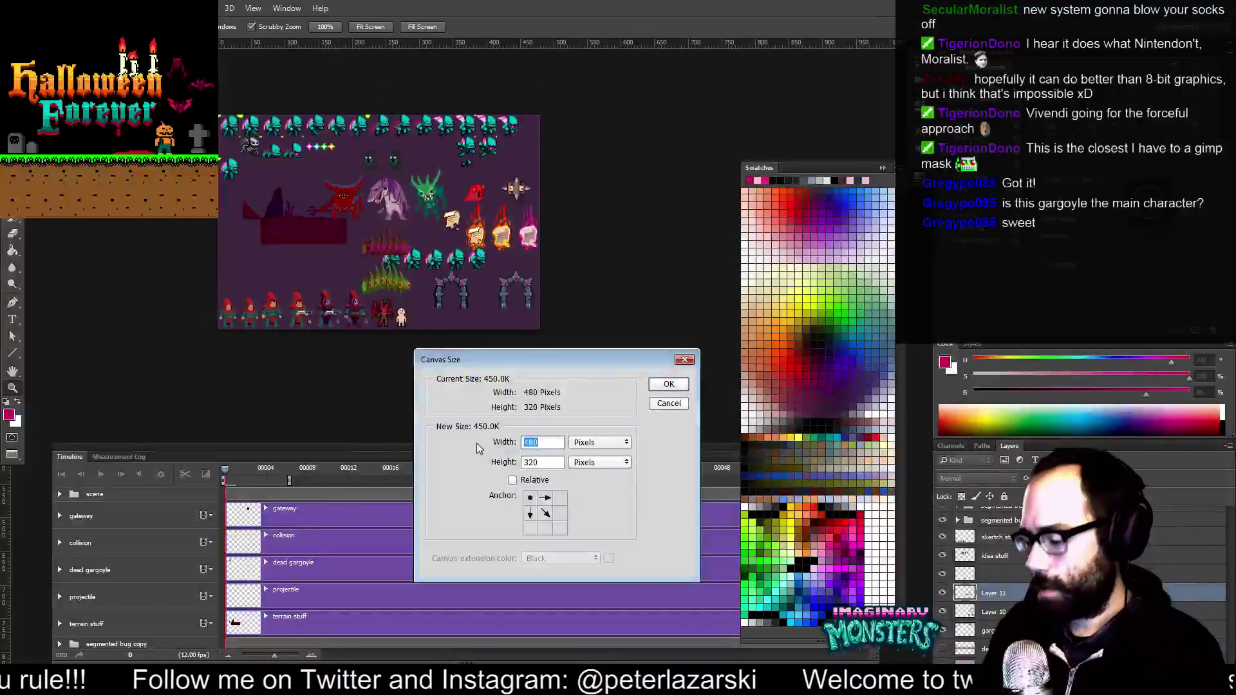
pyautogui.write('512')
pyautogui.press('Tab')
pyautogui.write('512')
pyautogui.press('Return')
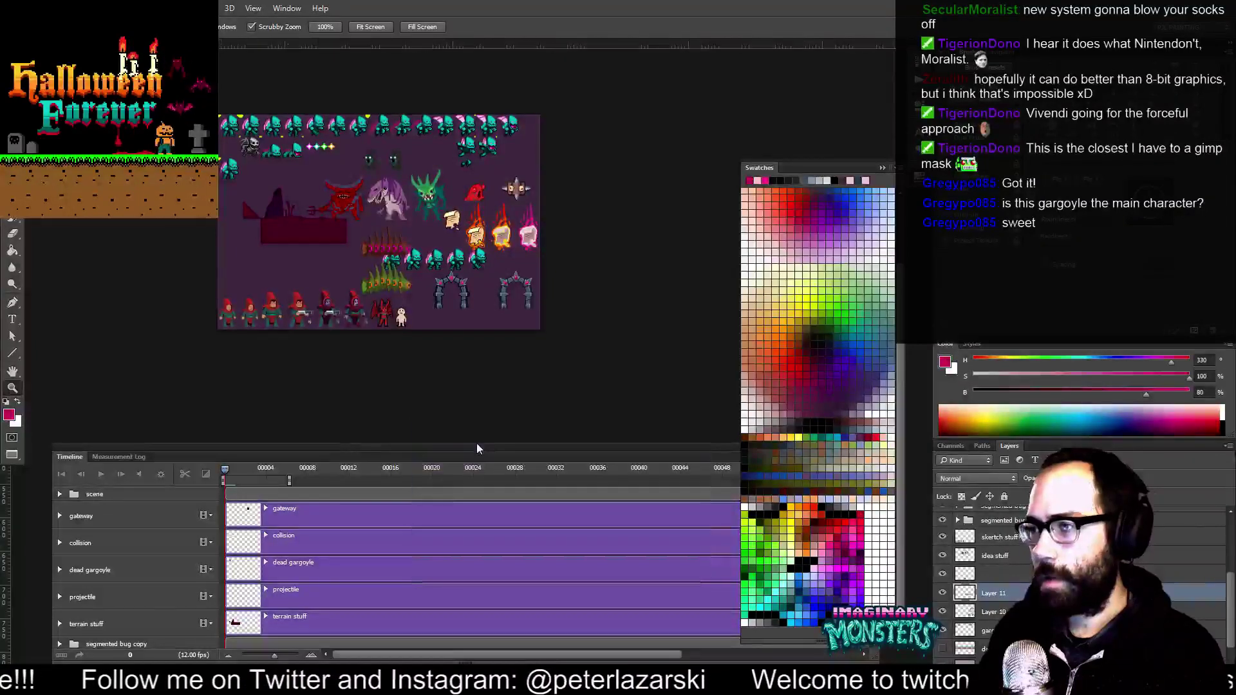
# Enlarge the canvas to 756 × 756 pixels, keeping the artwork anchored at the top-left corner
pyautogui.moveTo(532, 350); pyautogui.dragTo(251, 157)
pyautogui.scroll(-4, 1081, 579)
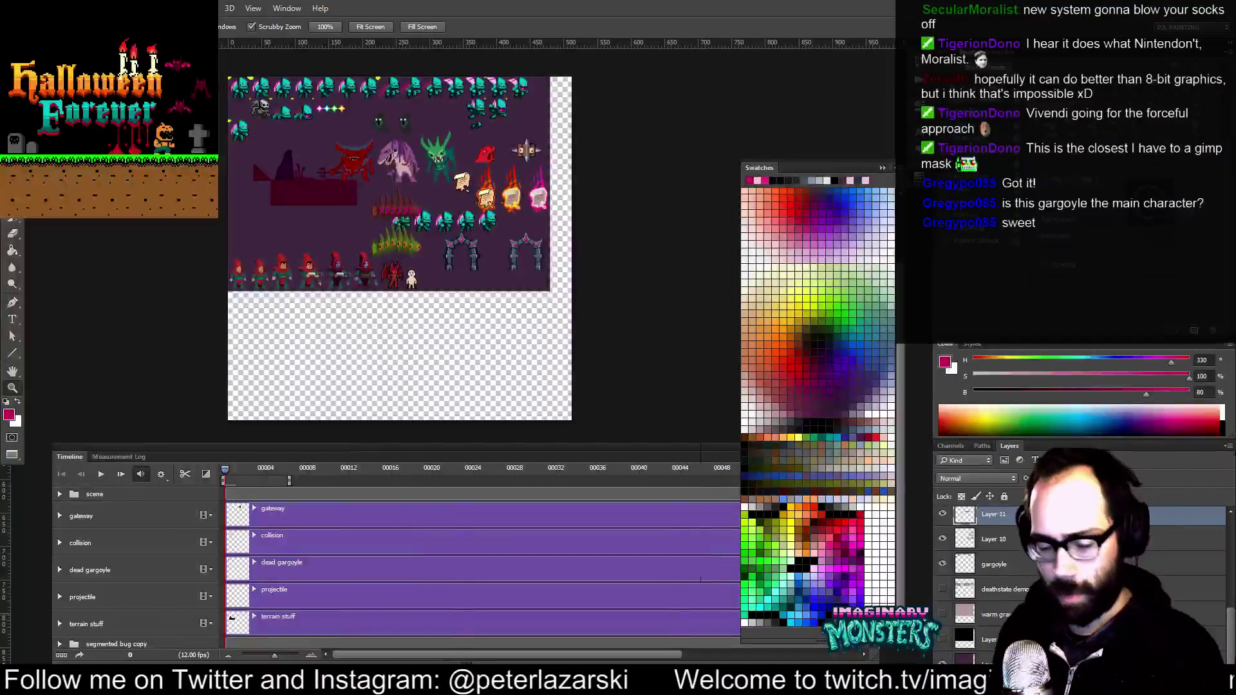
pyautogui.hotkey('ctrl', 'alt', 'c')
pyautogui.click(529, 497)
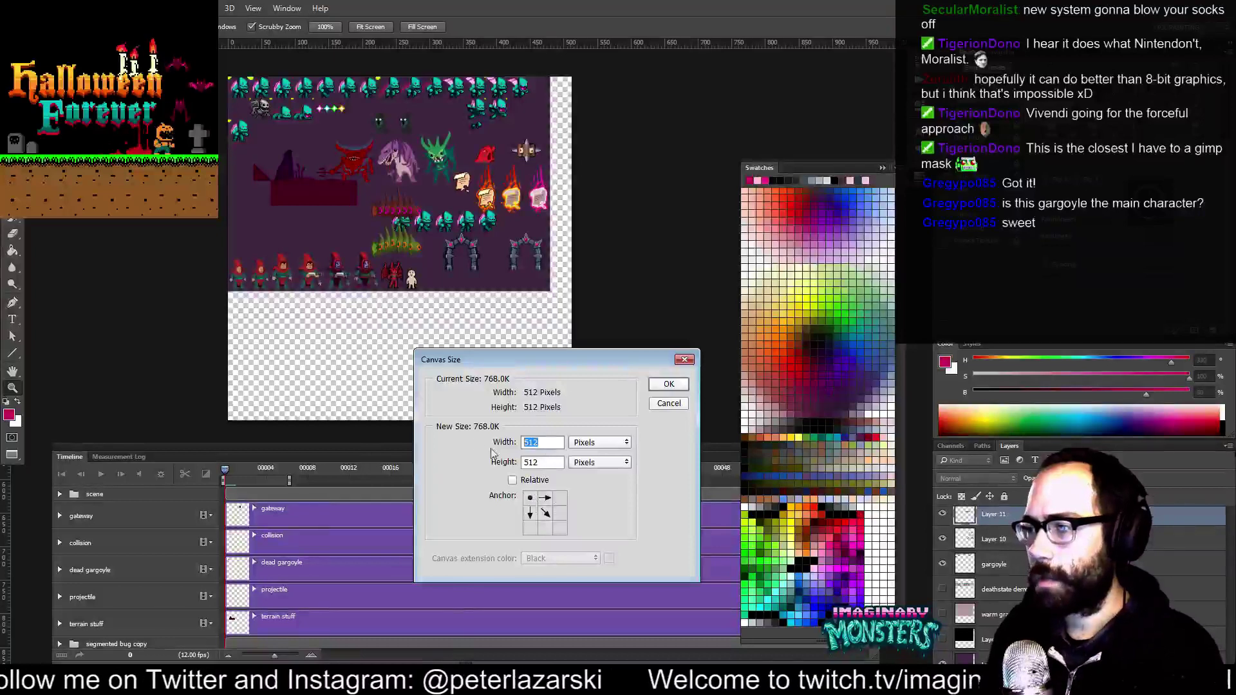
pyautogui.write('756')
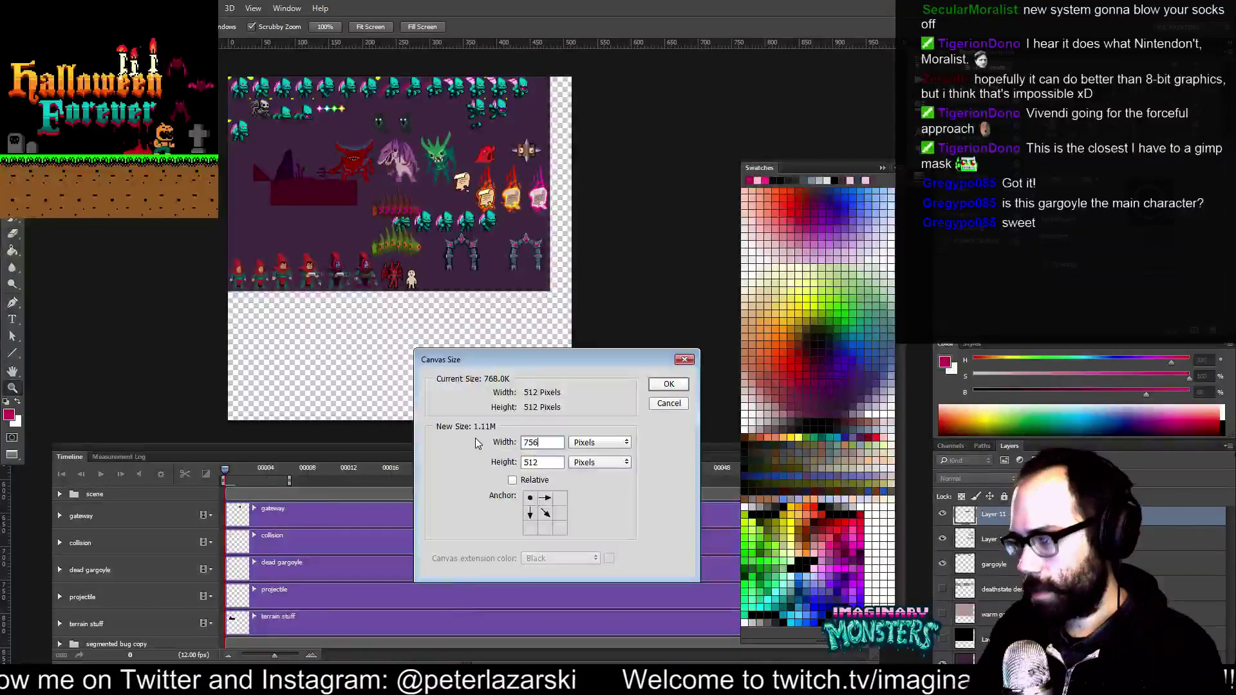
pyautogui.press('Tab')
pyautogui.write('7')
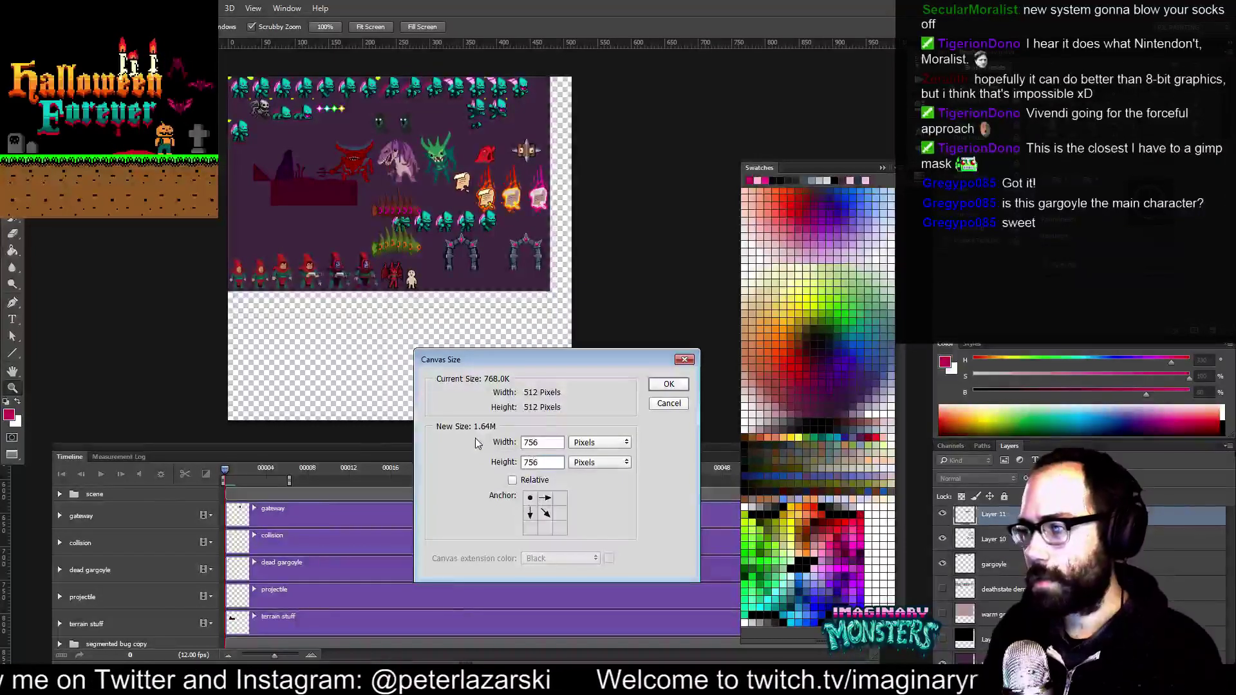
pyautogui.click(669, 403)
# Fill the empty area of the bottom background layer with its own dark purple, H 300, S 30, B 30
pyautogui.moveTo(584, 382); pyautogui.dragTo(335, 179)
pyautogui.moveTo(429, 287); pyautogui.dragTo(403, 257)
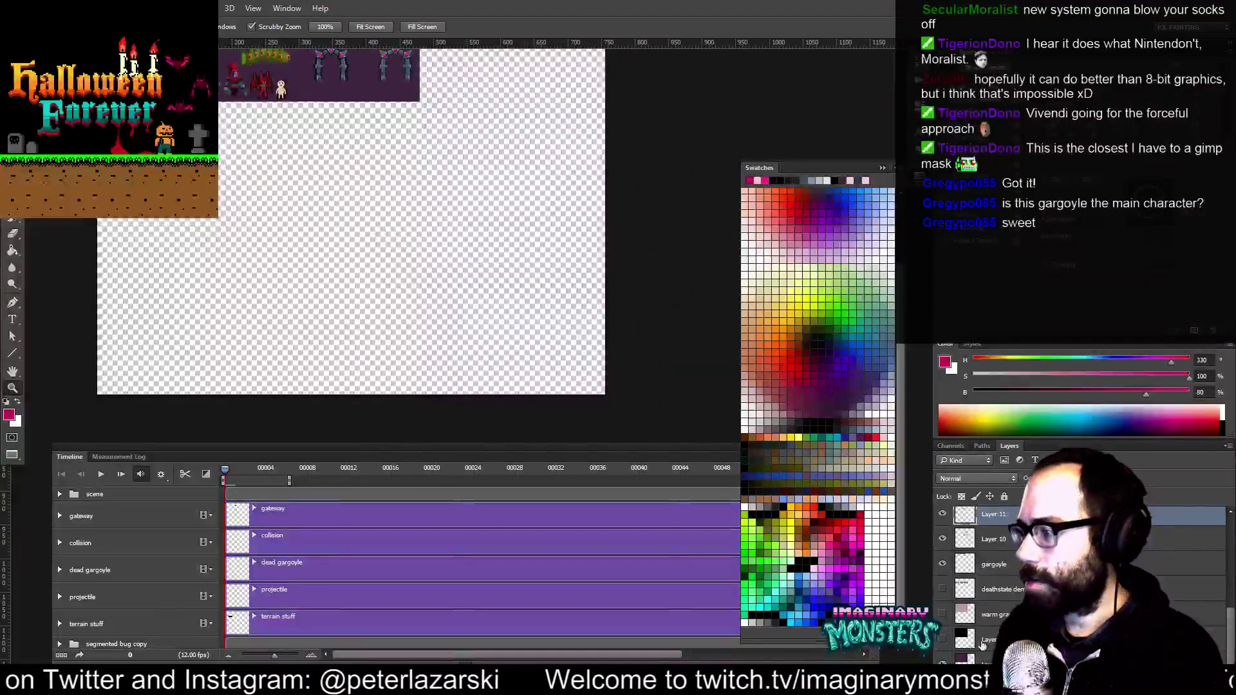
pyautogui.click(993, 659)
pyautogui.press('g')
pyautogui.keyDown('alt'); pyautogui.click(403, 89); pyautogui.keyUp('alt')
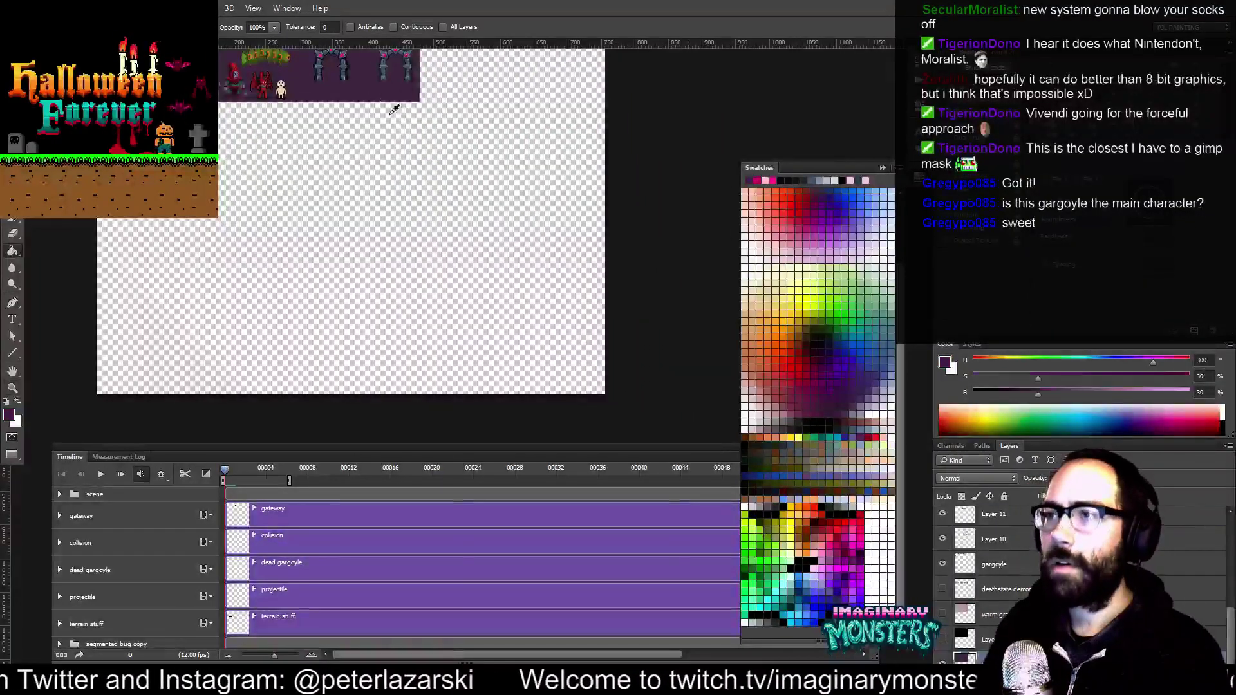
pyautogui.click(475, 213)
# Make the black background layer visible and fill its empty extended area with black
pyautogui.click(973, 634)
pyautogui.press('d')
pyautogui.click(591, 328)
pyautogui.press('Return')
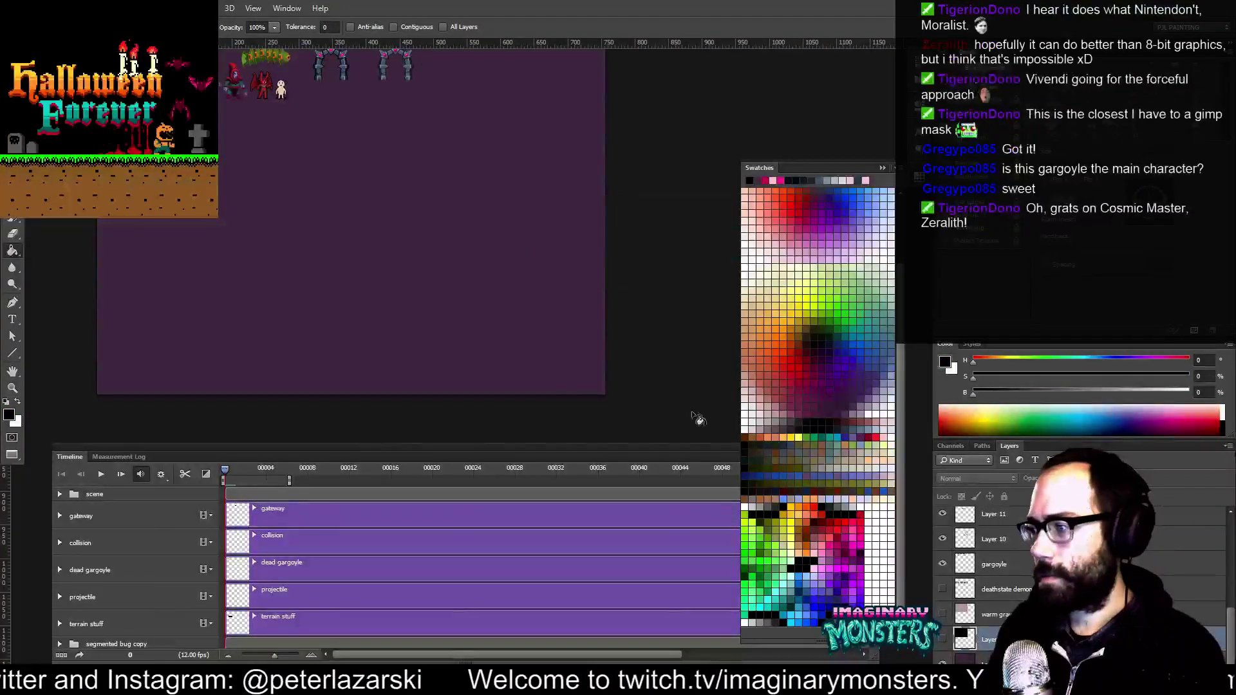
pyautogui.click(943, 639)
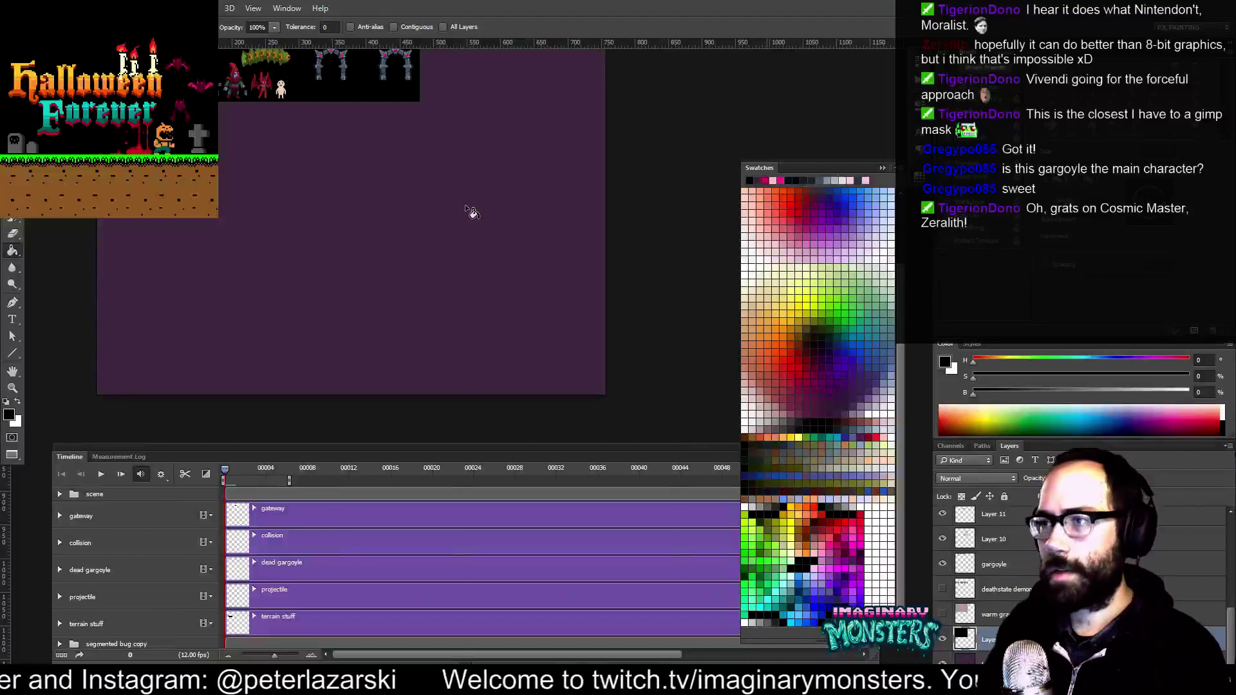
pyautogui.click(473, 216)
# Show the warm gray layer, fill its empty area with its own colour (H 0, S 12, B 73), and hide the gray and black layers
pyautogui.click(943, 614)
pyautogui.click(988, 614)
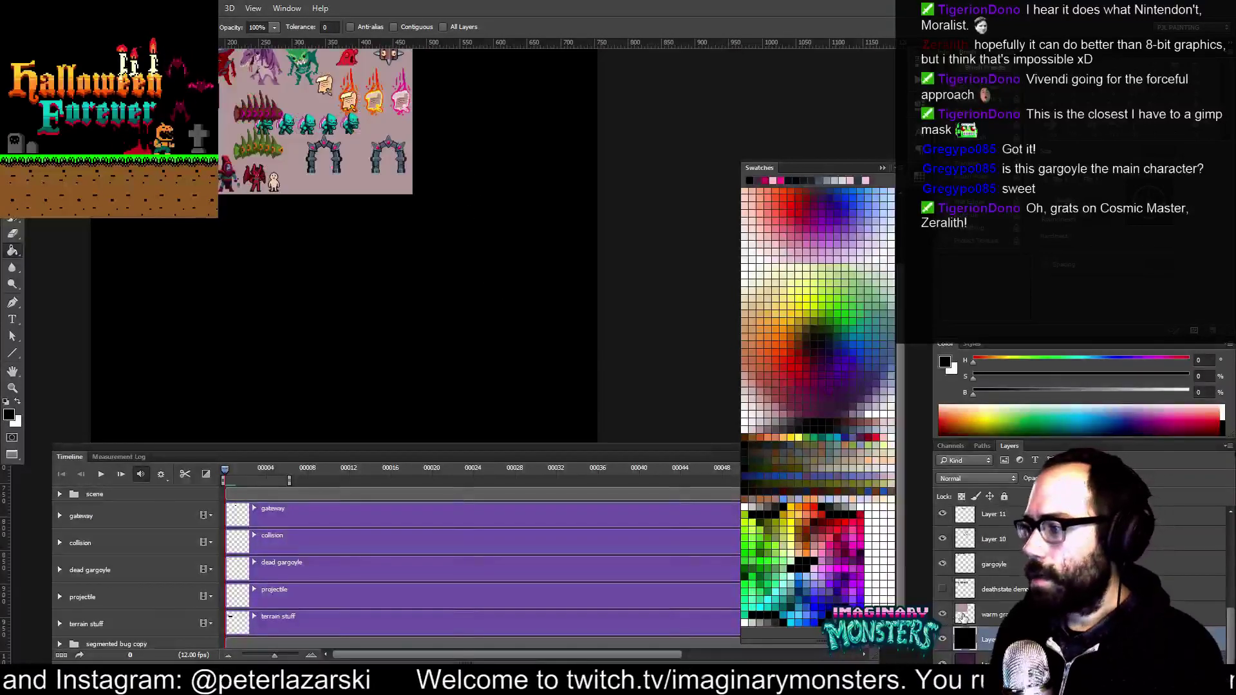
pyautogui.keyDown('alt'); pyautogui.click(349, 172); pyautogui.keyUp('alt')
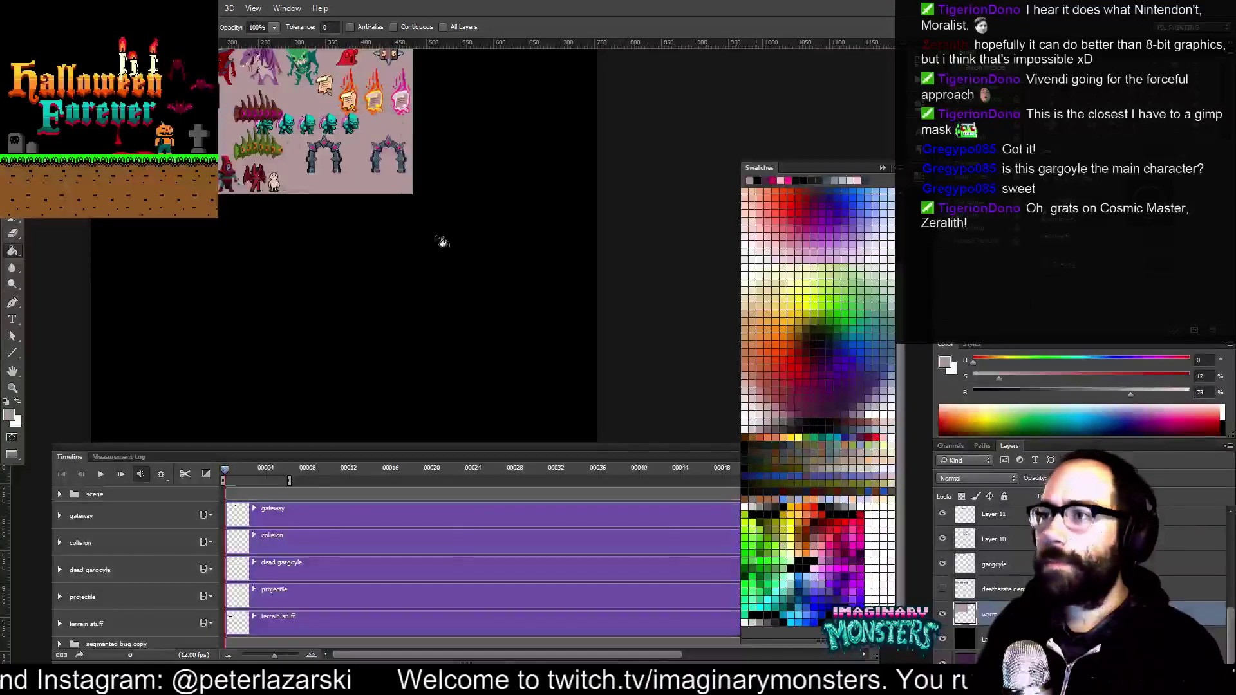
pyautogui.click(531, 345)
pyautogui.moveTo(528, 350); pyautogui.dragTo(540, 370)
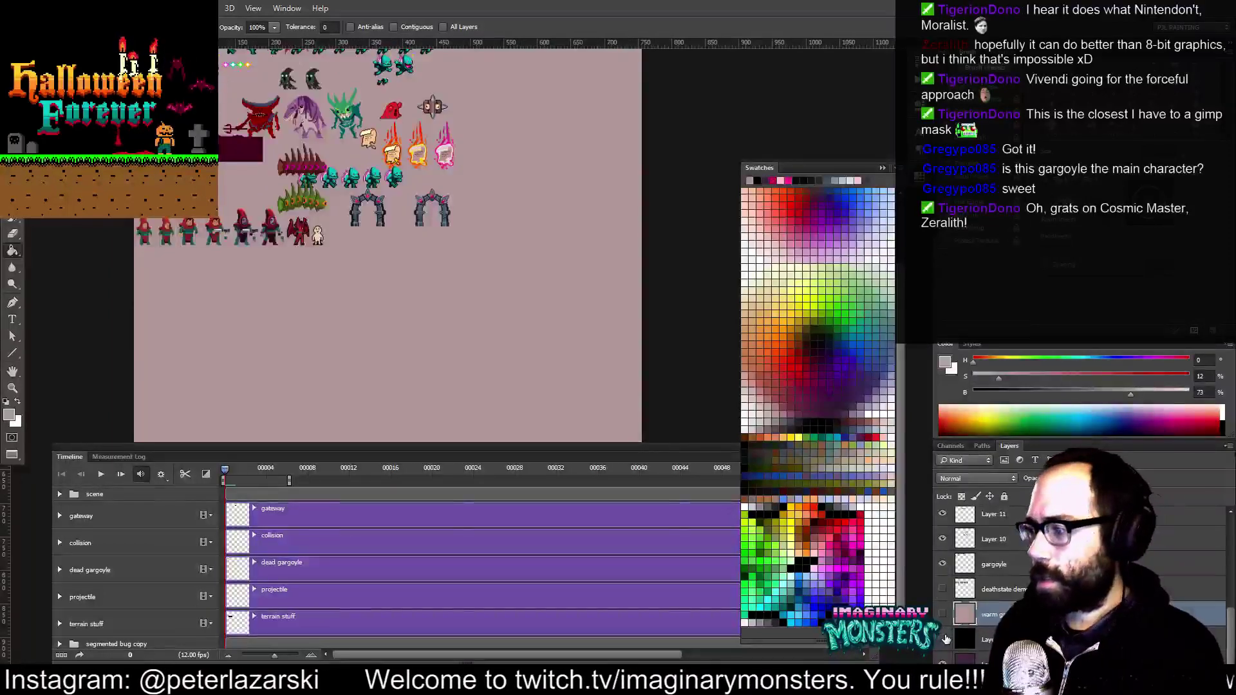
pyautogui.moveTo(942, 613); pyautogui.dragTo(943, 639)
pyautogui.moveTo(482, 247); pyautogui.dragTo(451, 286)
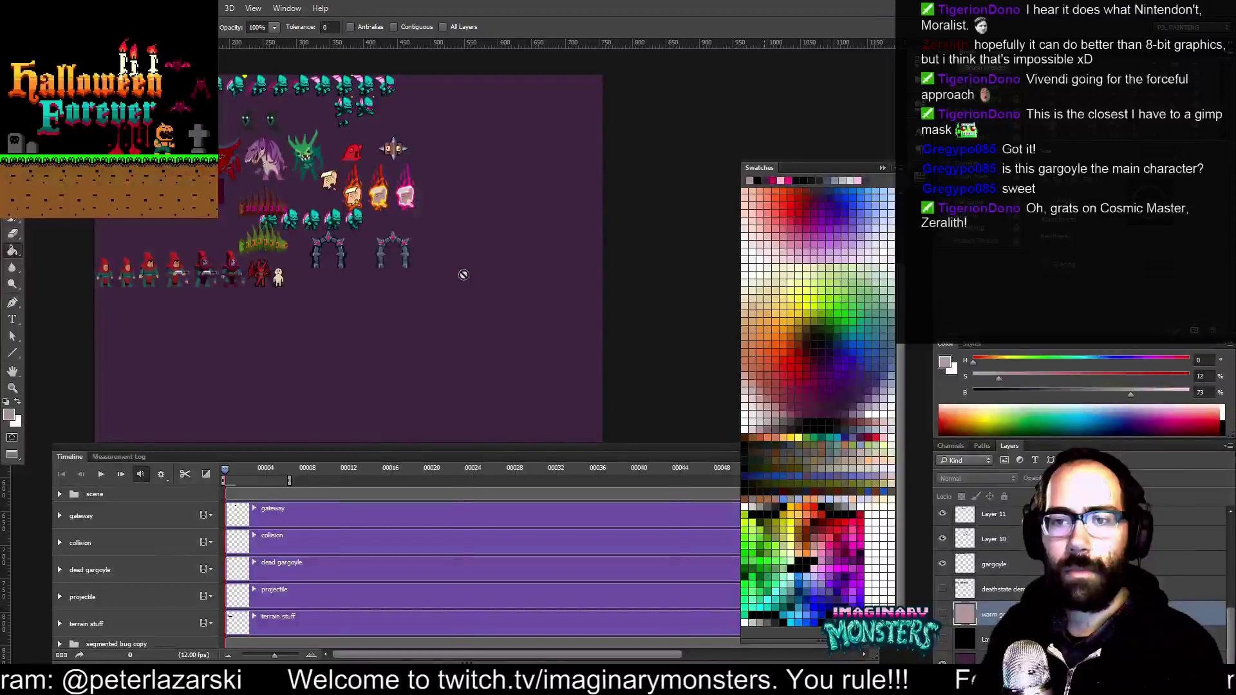
# Select the layer of the right-hand archway and pick dark red (H 0, S 100, B 40) as the drawing colour
pyautogui.press('z')
pyautogui.moveTo(376, 277); pyautogui.dragTo(483, 223)
pyautogui.moveTo(487, 217); pyautogui.dragTo(400, 296)
pyautogui.press('v')
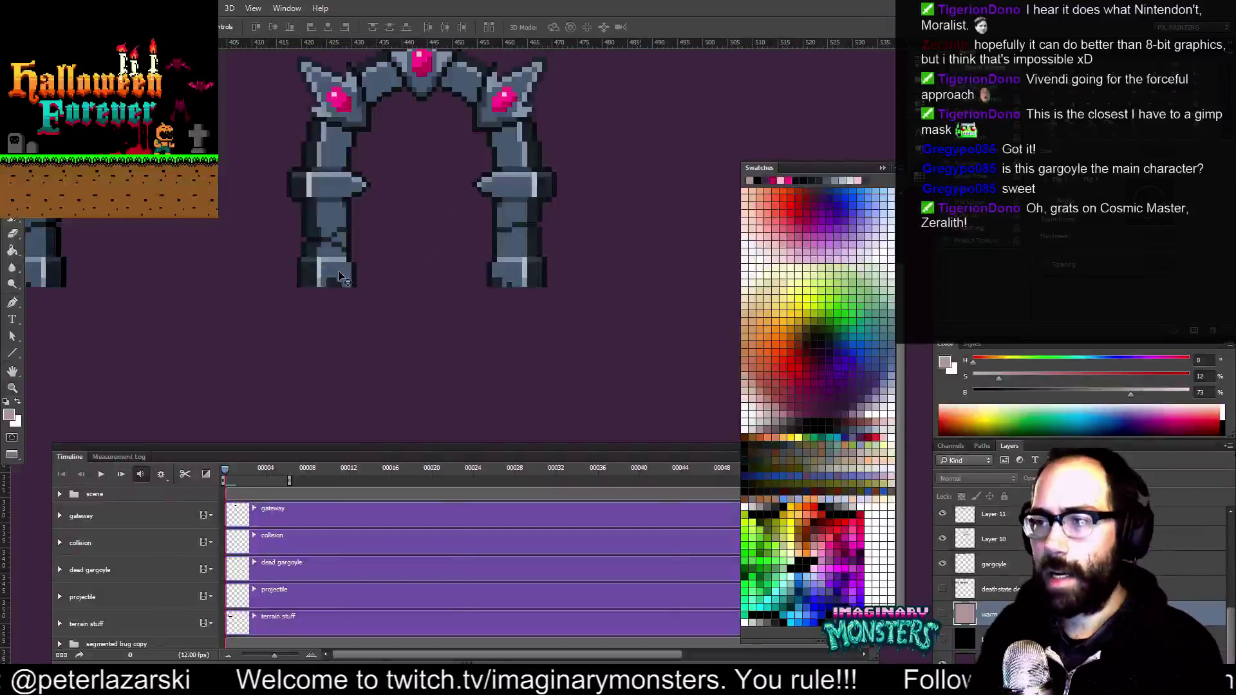
pyautogui.click(344, 282)
pyautogui.moveTo(414, 295); pyautogui.dragTo(398, 310)
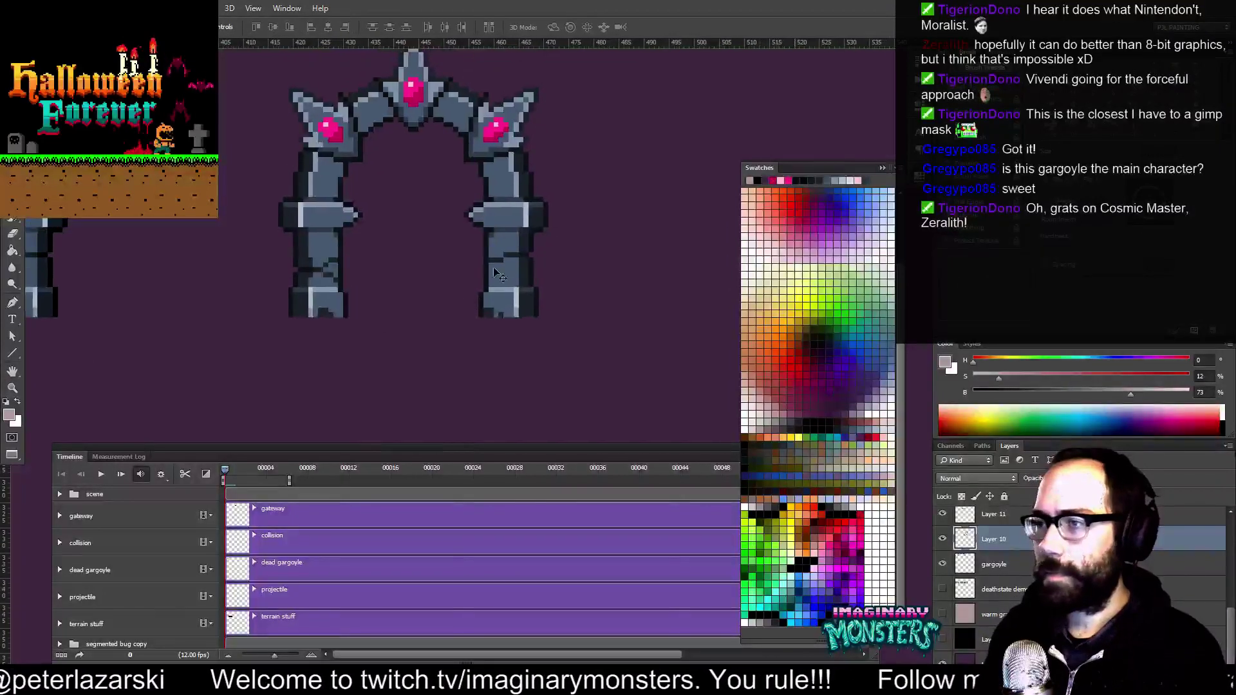
pyautogui.press('z')
pyautogui.click(396, 314)
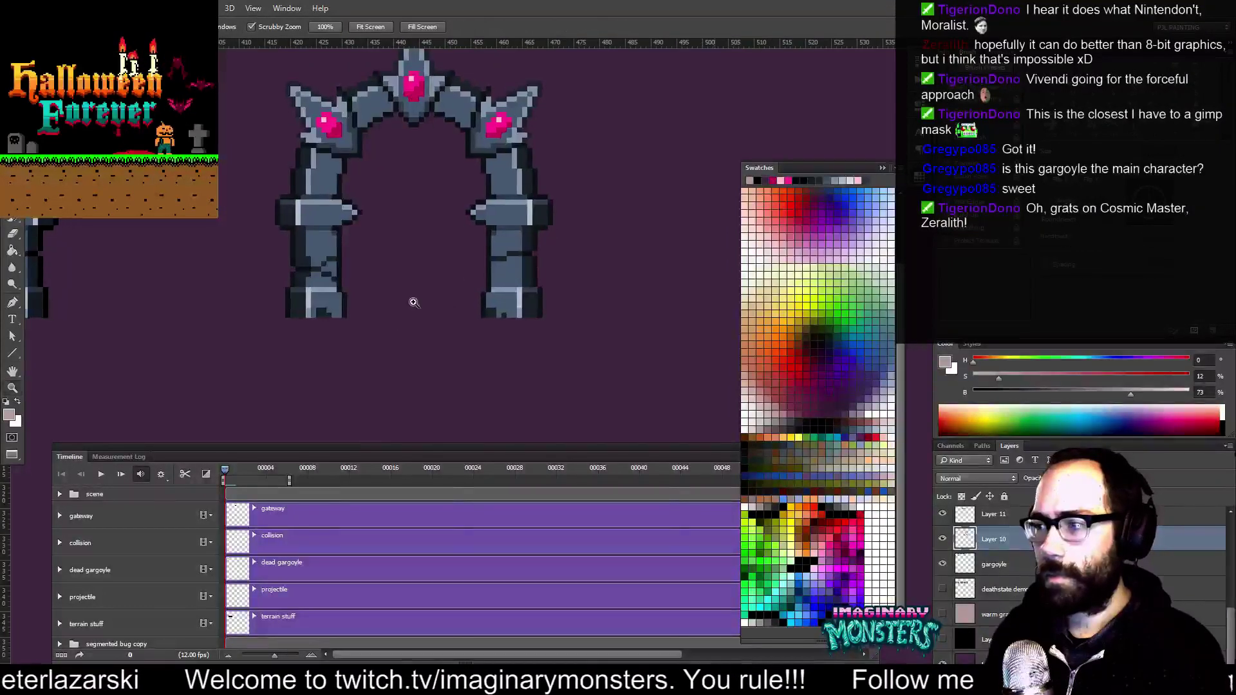
pyautogui.press('b')
pyautogui.click(825, 515)
pyautogui.press('z')
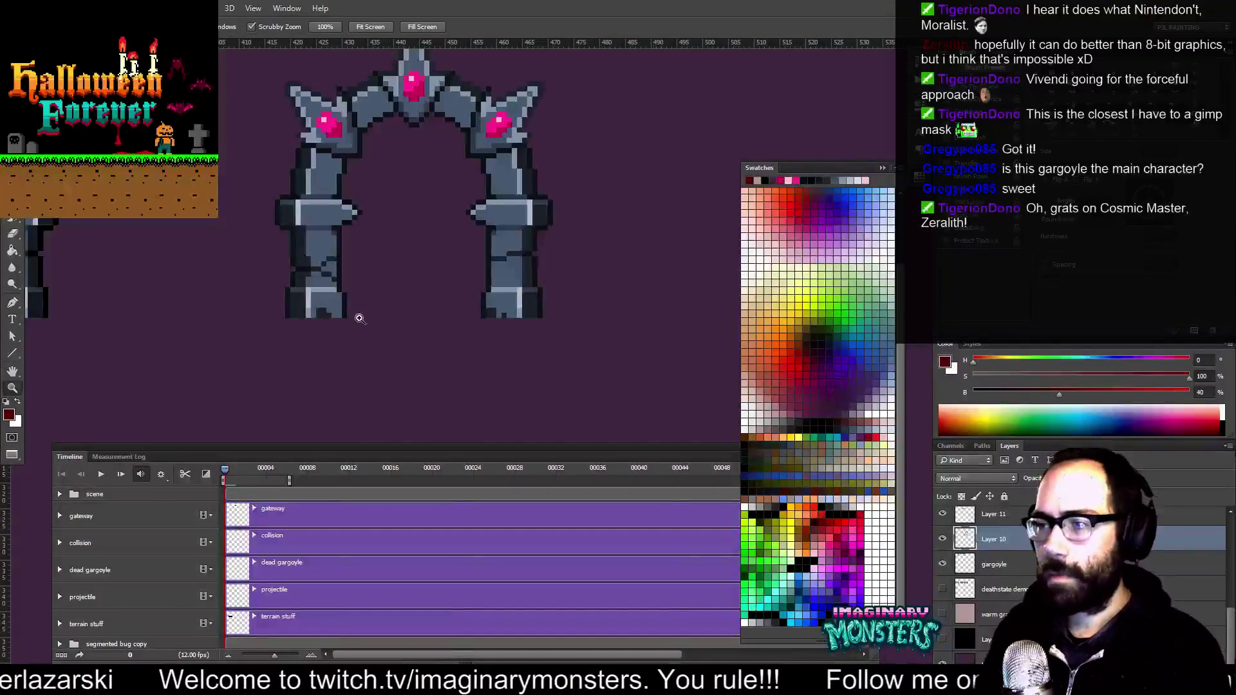
# Draw a thin dark red ground strip under the right archway, with jagged bumps between the pillars and ends extending past both bases
pyautogui.press('b')
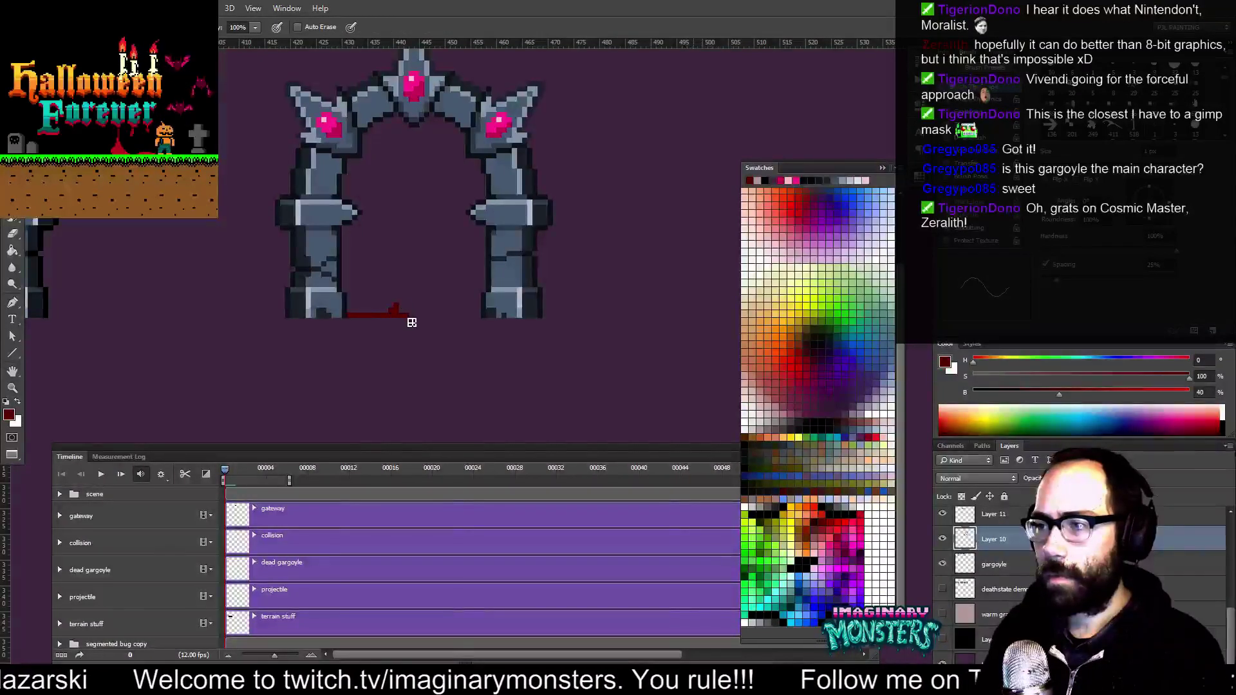
pyautogui.moveTo(459, 321)
pyautogui.mouseDown()
pyautogui.moveTo(478, 310)
pyautogui.moveTo(475, 337)
pyautogui.moveTo(451, 339)
pyautogui.moveTo(439, 302)
pyautogui.mouseUp()
pyautogui.moveTo(362, 337); pyautogui.dragTo(269, 340)
pyautogui.moveTo(371, 350); pyautogui.dragTo(552, 369)
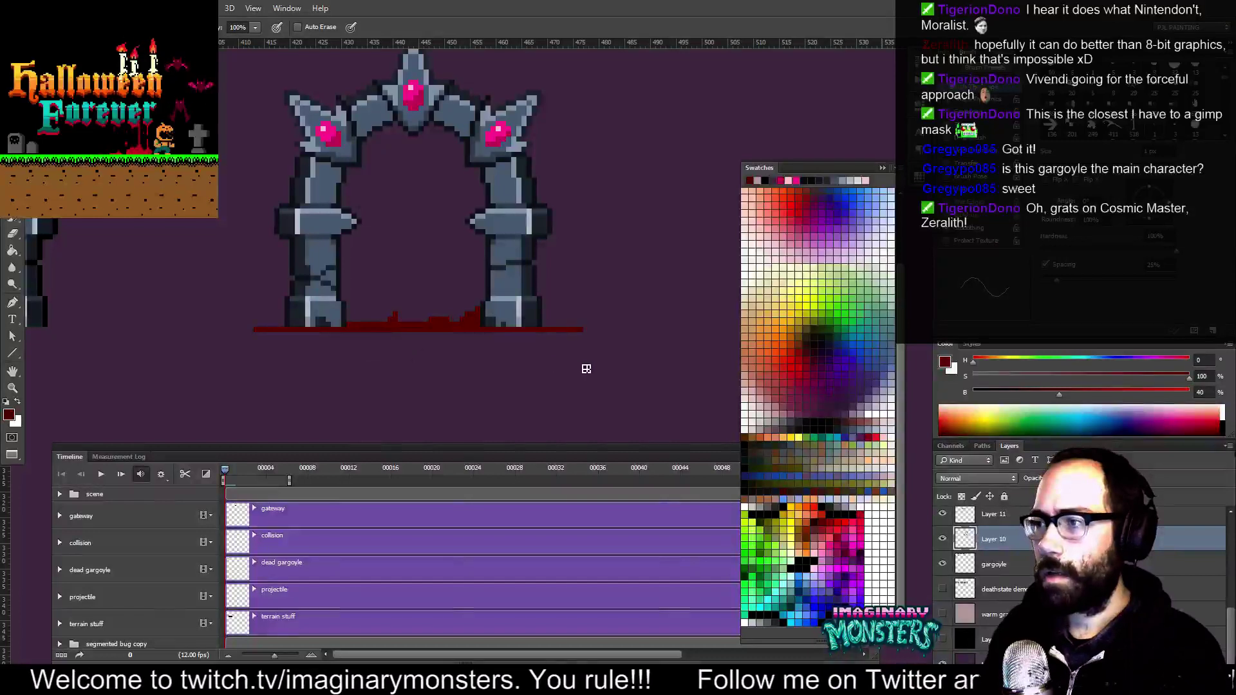
# Show the grid, lengthen the ground strip to the left, and thicken its underside with a jagged drip trimmed to a point
pyautogui.hotkey('ctrl', "'")
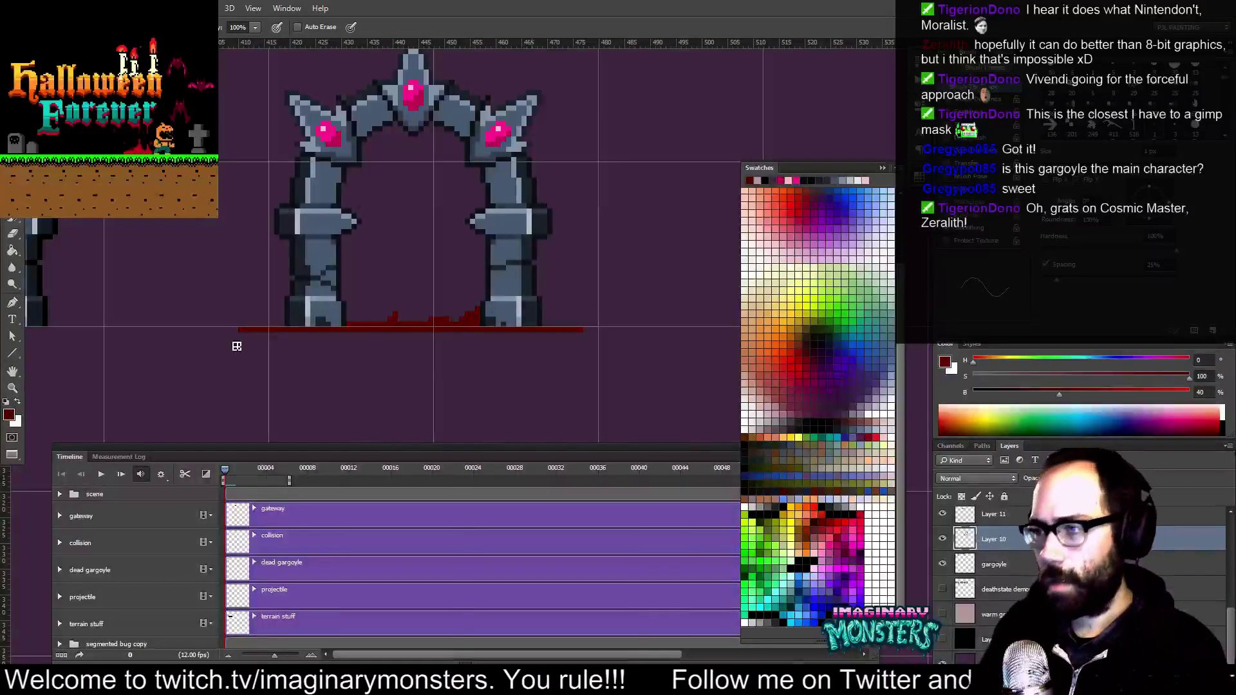
pyautogui.moveTo(436, 392); pyautogui.dragTo(392, 391)
pyautogui.moveTo(220, 343)
pyautogui.mouseDown()
pyautogui.moveTo(387, 383)
pyautogui.moveTo(527, 387)
pyautogui.moveTo(392, 348)
pyautogui.moveTo(325, 345)
pyautogui.mouseUp()
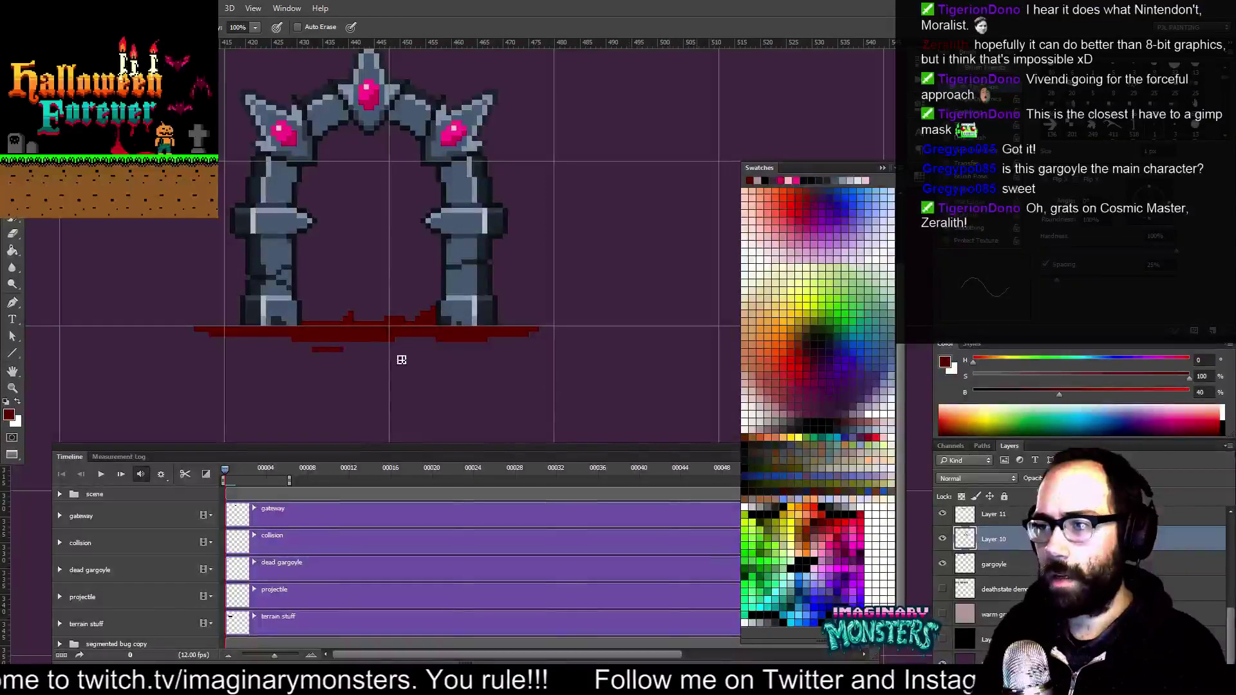
pyautogui.moveTo(338, 348); pyautogui.dragTo(335, 369)
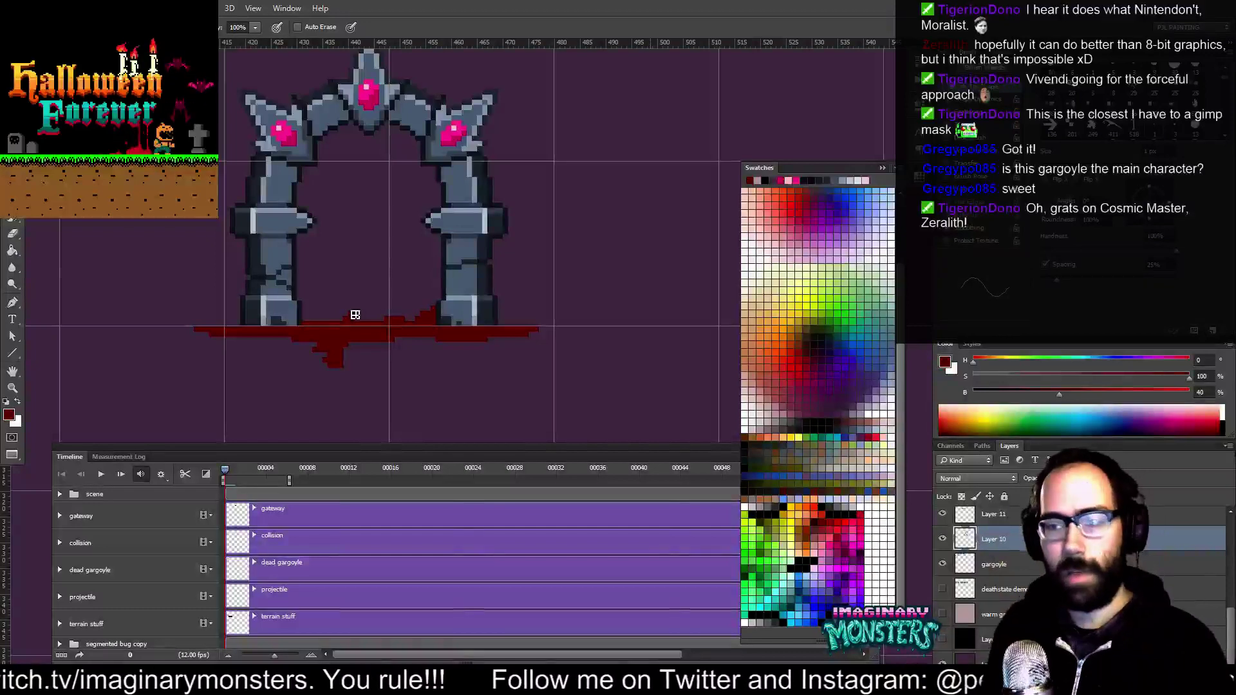
pyautogui.moveTo(390, 363); pyautogui.dragTo(400, 342)
pyautogui.press('e')
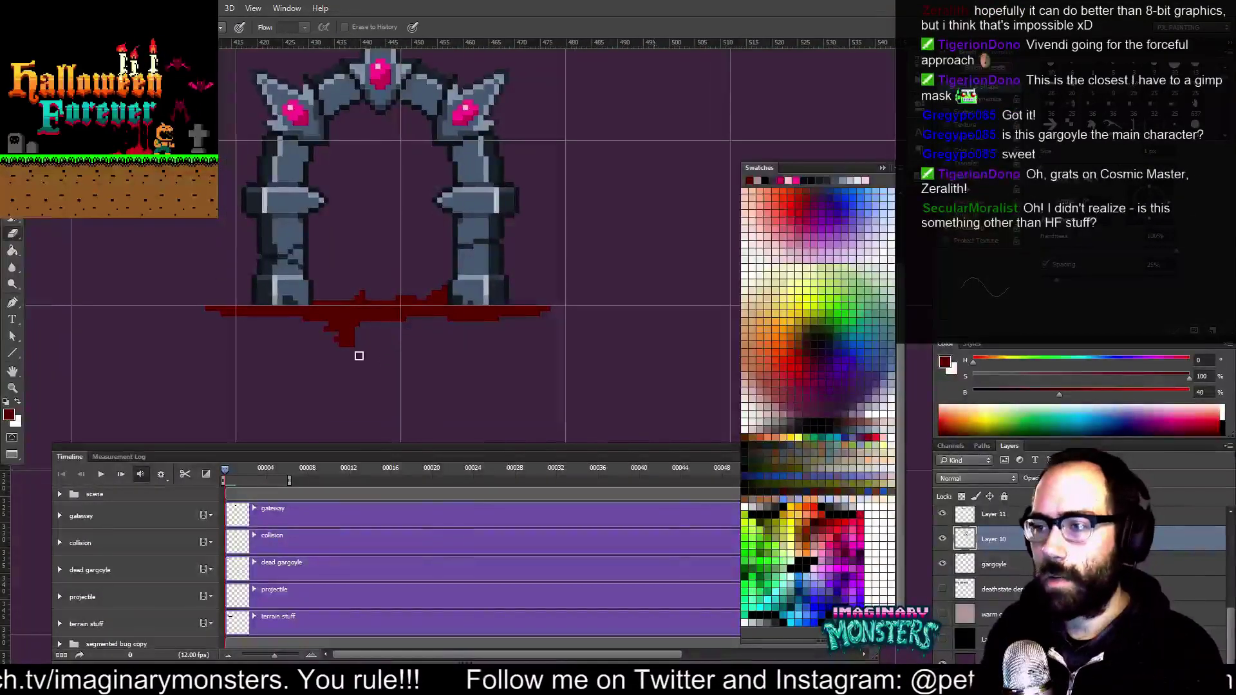
pyautogui.press('b')
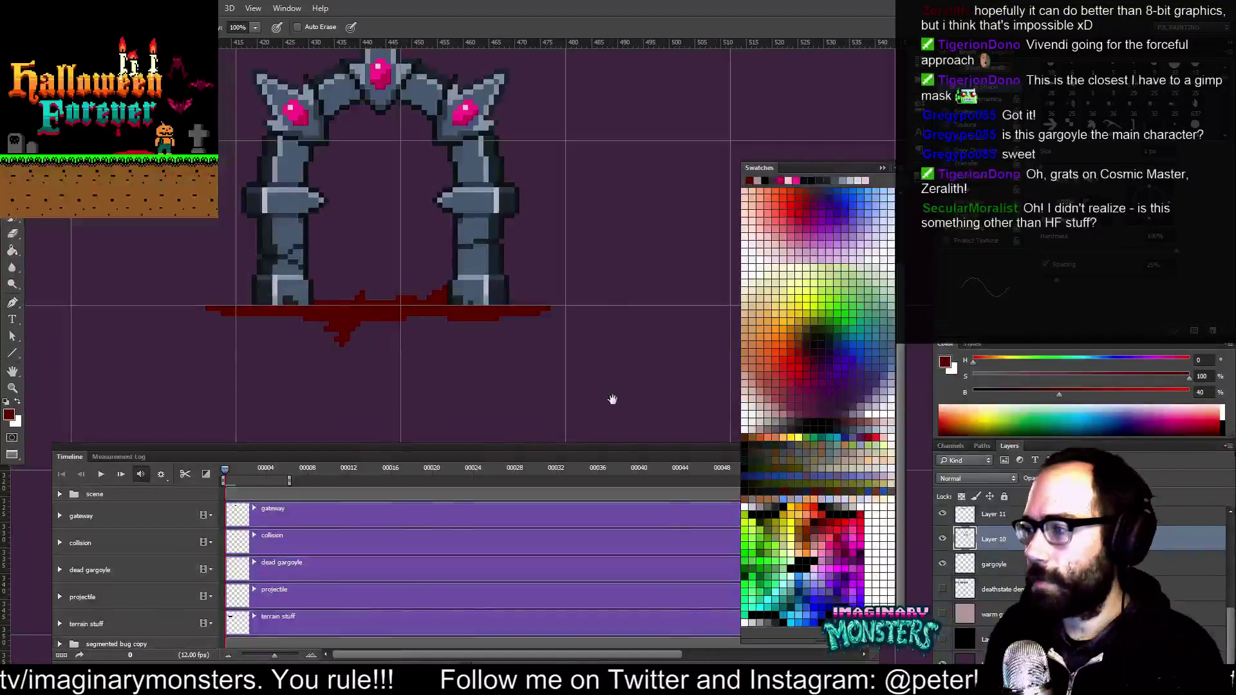
# Outline a pointed wedge beneath the ground strip in crimson (H 345, S 63, B 57) and fill it with the same colour
pyautogui.moveTo(620, 397); pyautogui.dragTo(619, 361)
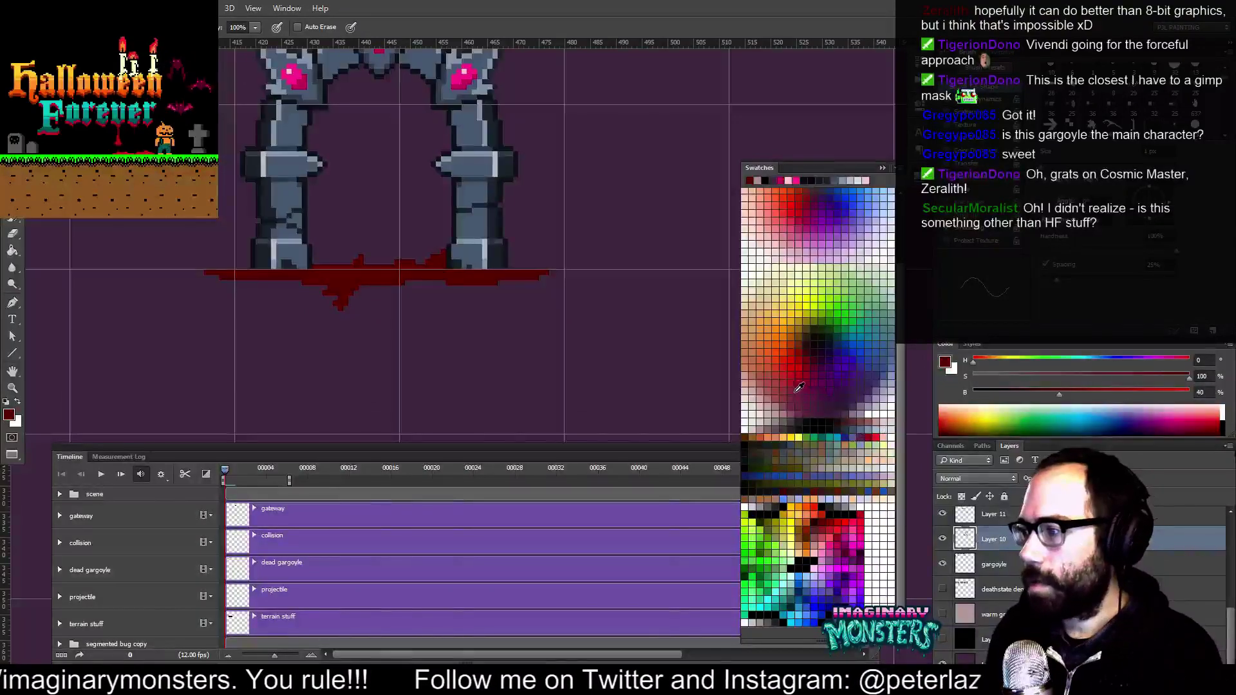
pyautogui.click(771, 378)
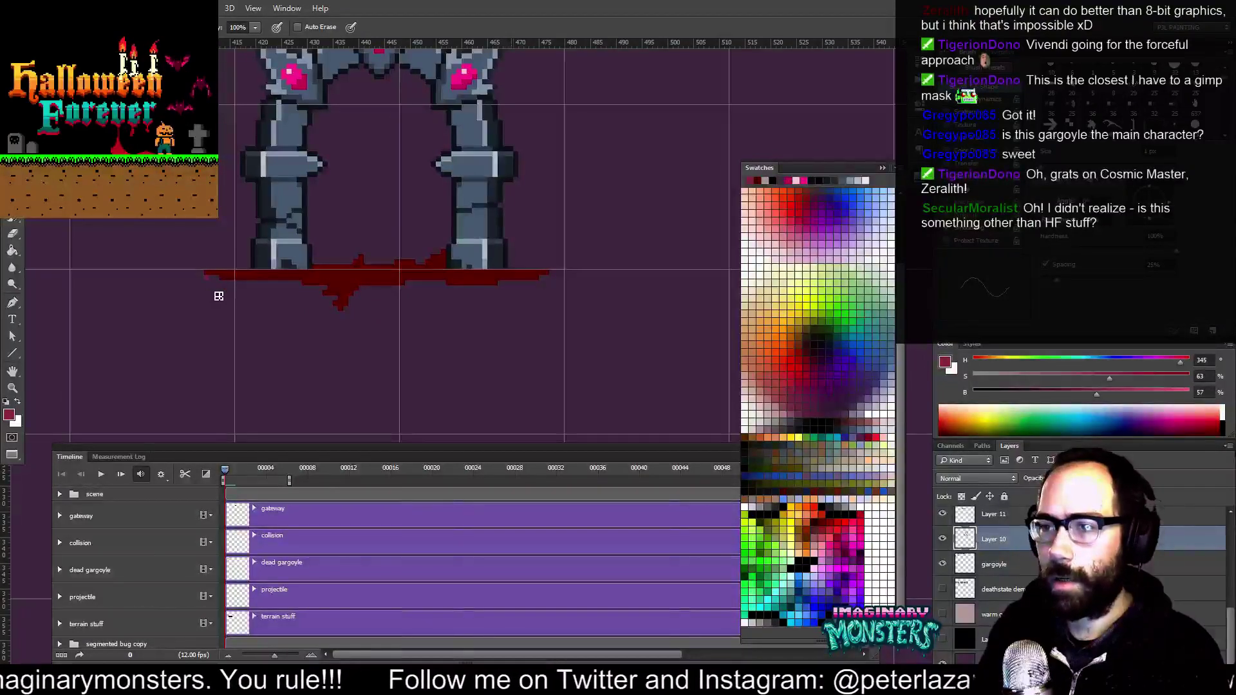
pyautogui.moveTo(455, 412); pyautogui.dragTo(423, 407)
pyautogui.keyDown('shift'); pyautogui.click(353, 429); pyautogui.keyUp('shift')
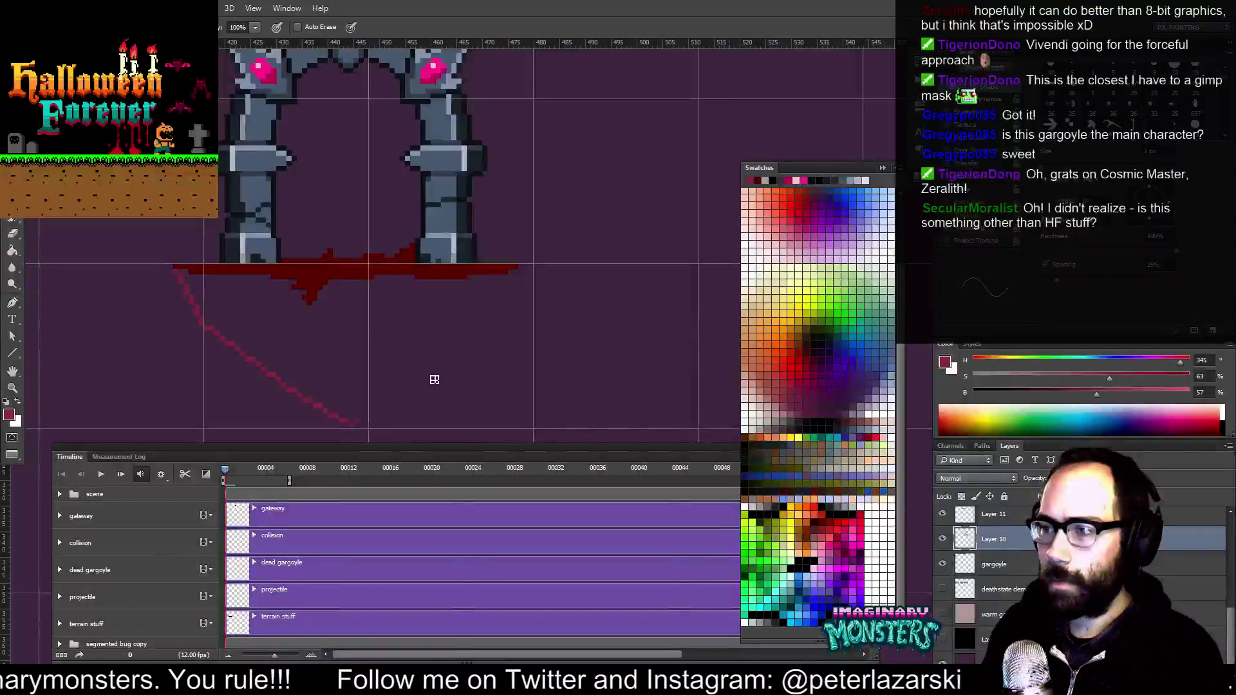
pyautogui.keyDown('shift'); pyautogui.click(519, 287); pyautogui.keyUp('shift')
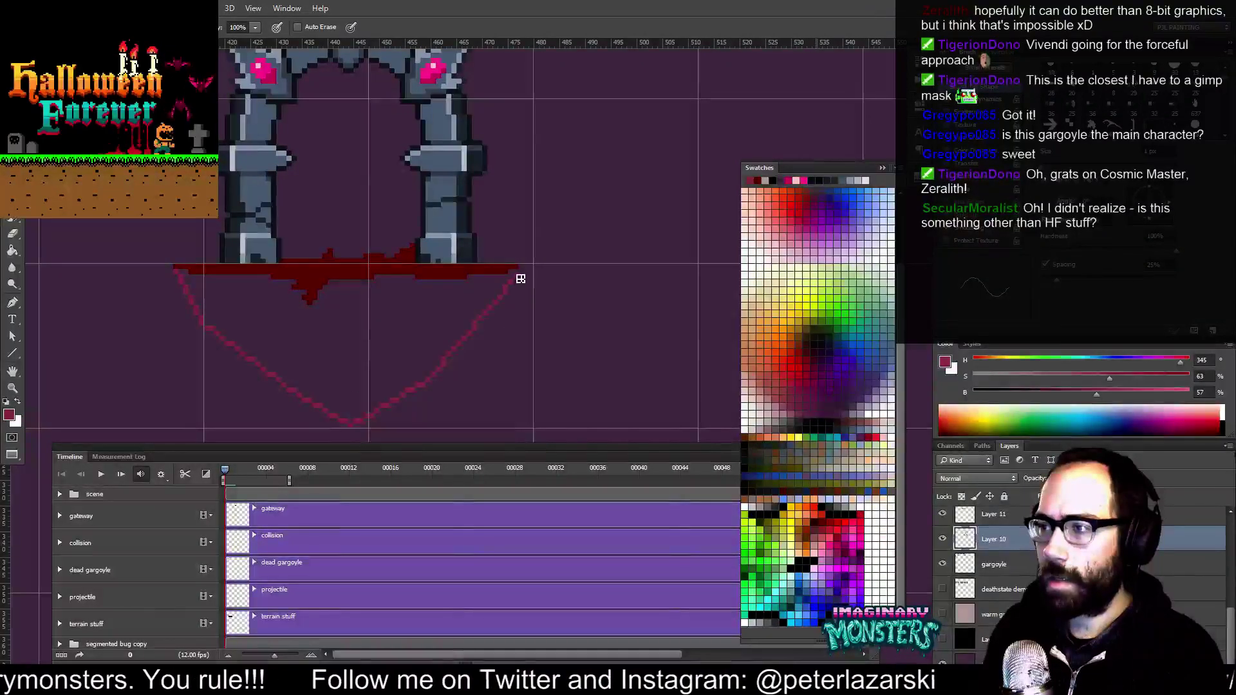
pyautogui.press('g')
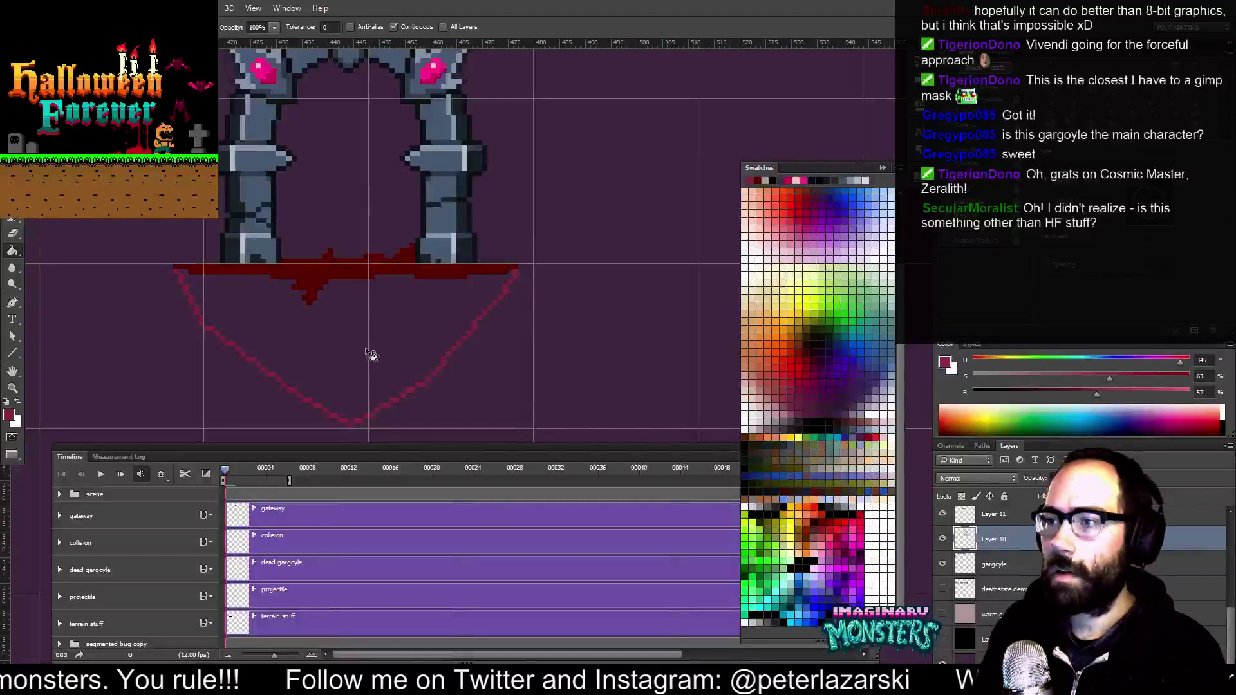
pyautogui.click(363, 361)
pyautogui.moveTo(356, 354); pyautogui.dragTo(411, 319)
# Outline a facet rising from the wedge's tip along its lower right edge and fill it with lighter red (H 356, S 53, B 62)
pyautogui.press('b')
pyautogui.moveTo(469, 359); pyautogui.dragTo(441, 375)
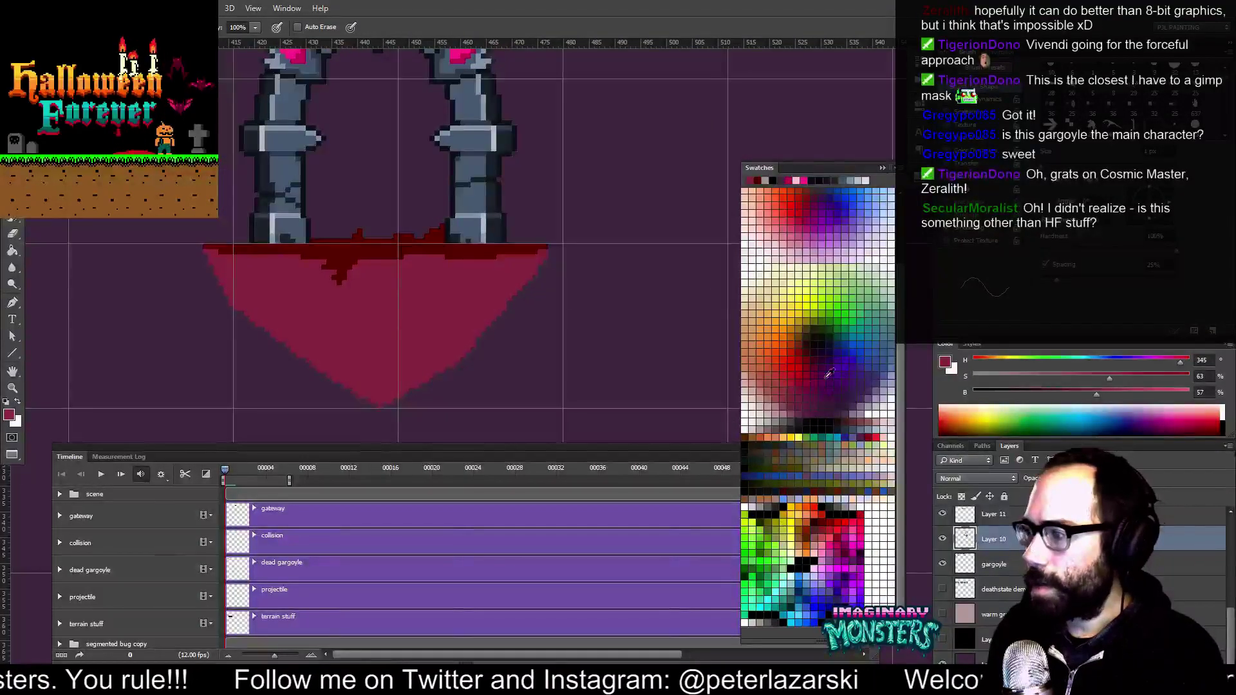
pyautogui.click(782, 390)
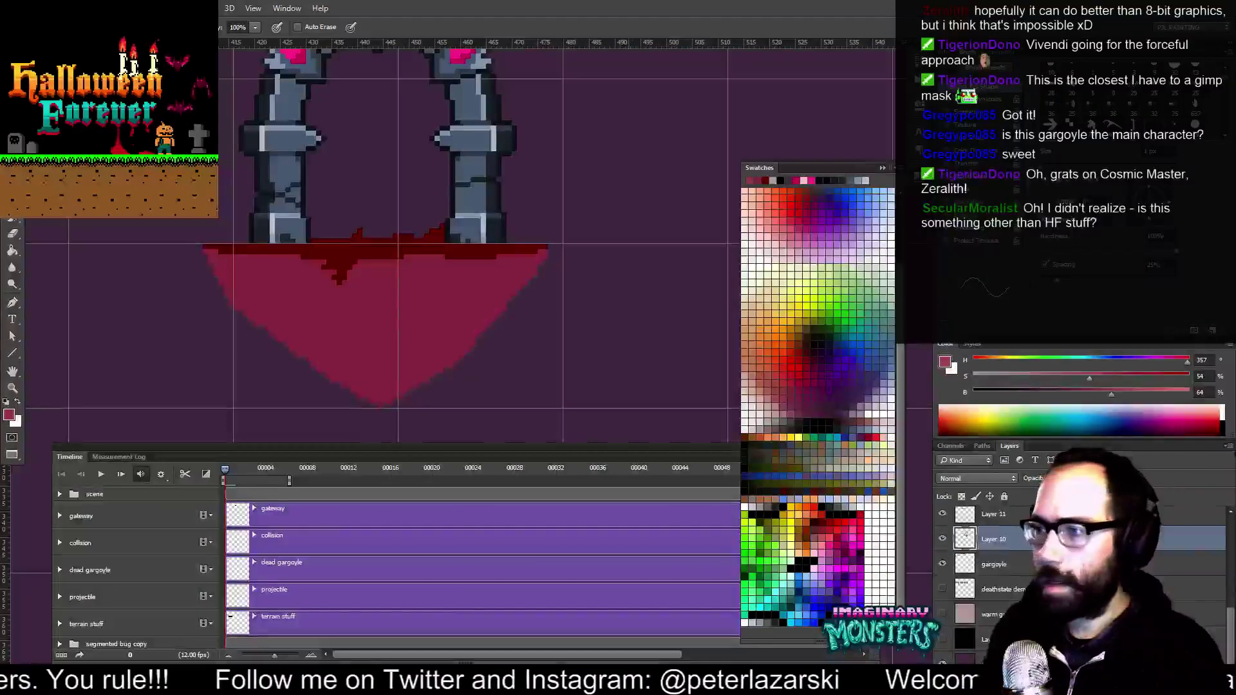
pyautogui.keyDown('alt'); pyautogui.click(379, 398); pyautogui.keyUp('alt')
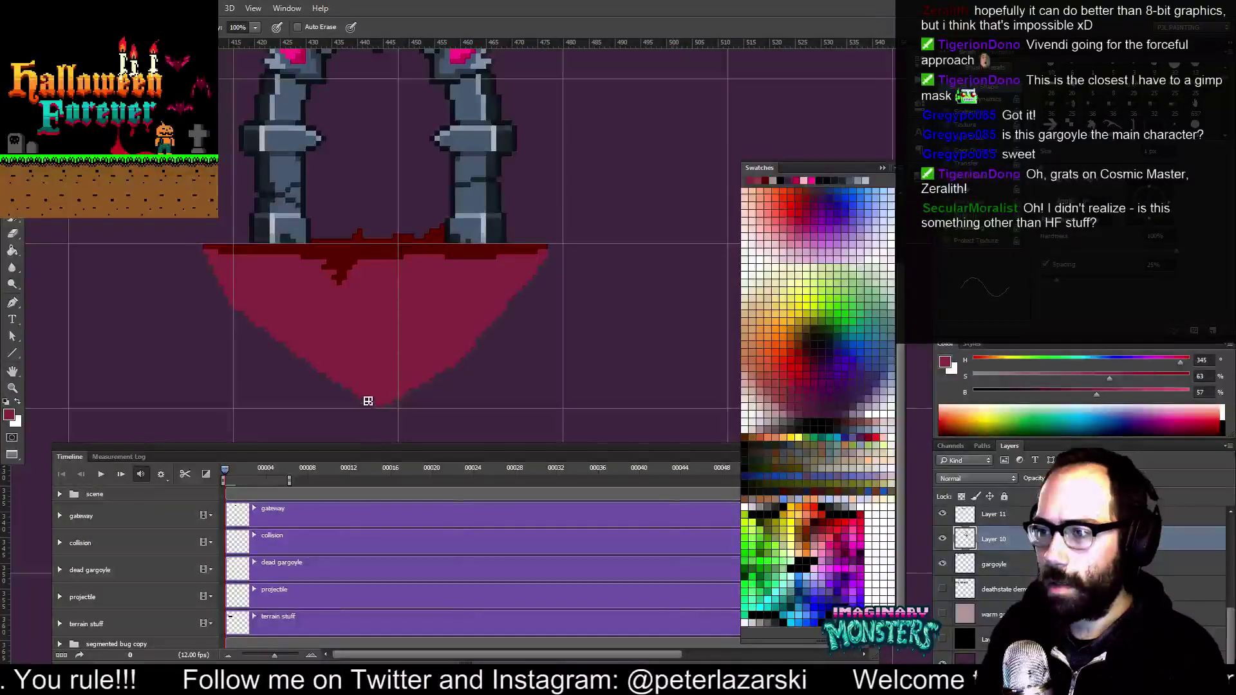
pyautogui.click(787, 394)
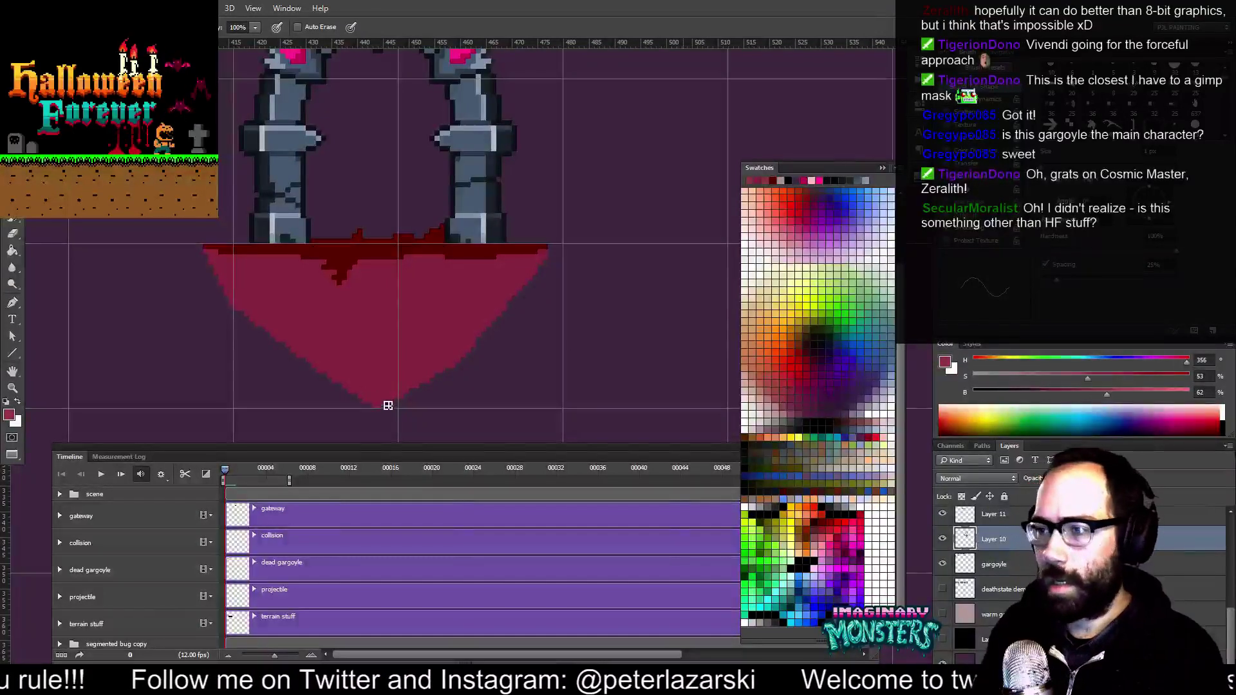
pyautogui.keyDown('shift'); pyautogui.click(441, 330); pyautogui.keyUp('shift')
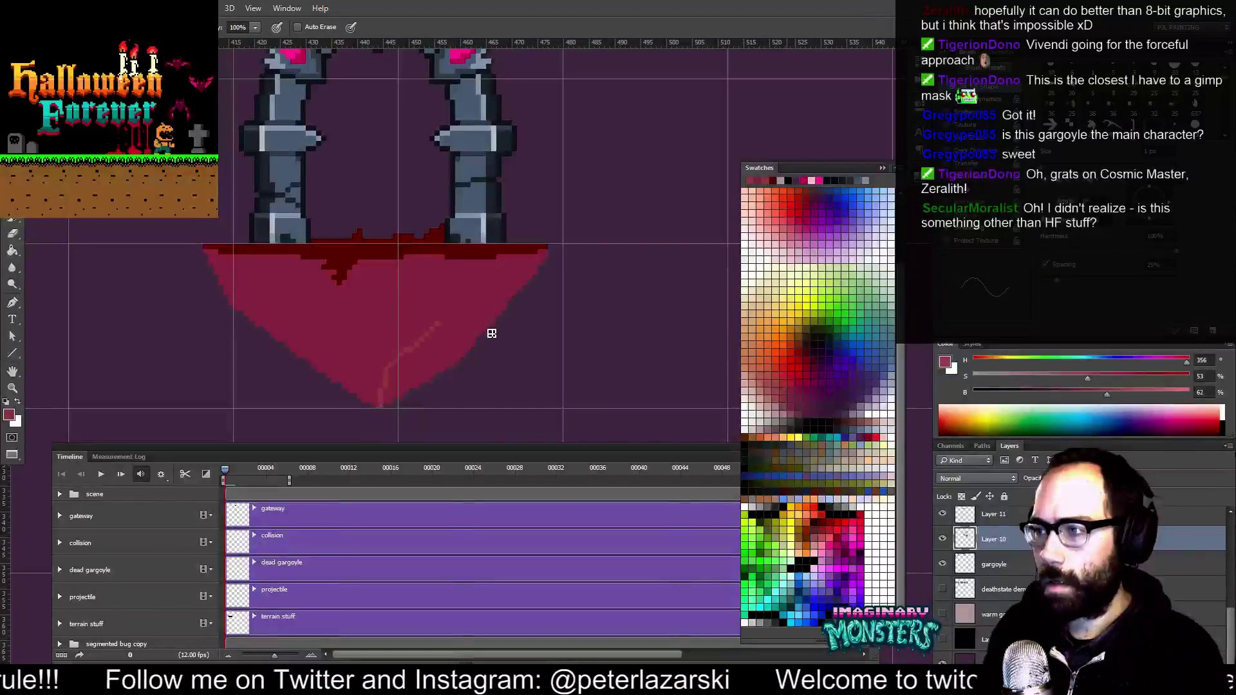
pyautogui.press('g')
pyautogui.click(452, 356)
pyautogui.press('b')
pyautogui.moveTo(473, 353); pyautogui.dragTo(471, 364)
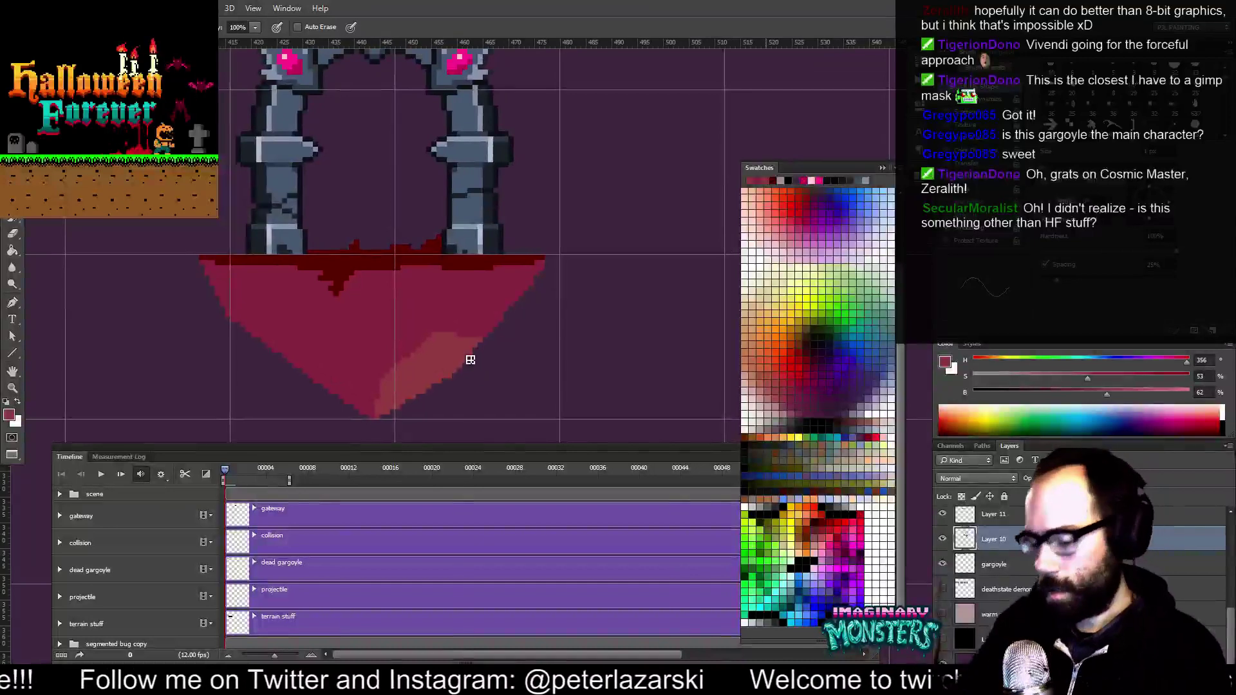
# Hide the grid and fill a tapering facet beneath the ground strip, right of centre, with the same lighter red
pyautogui.hotkey('ctrl', 'h')
pyautogui.moveTo(513, 311); pyautogui.dragTo(547, 333)
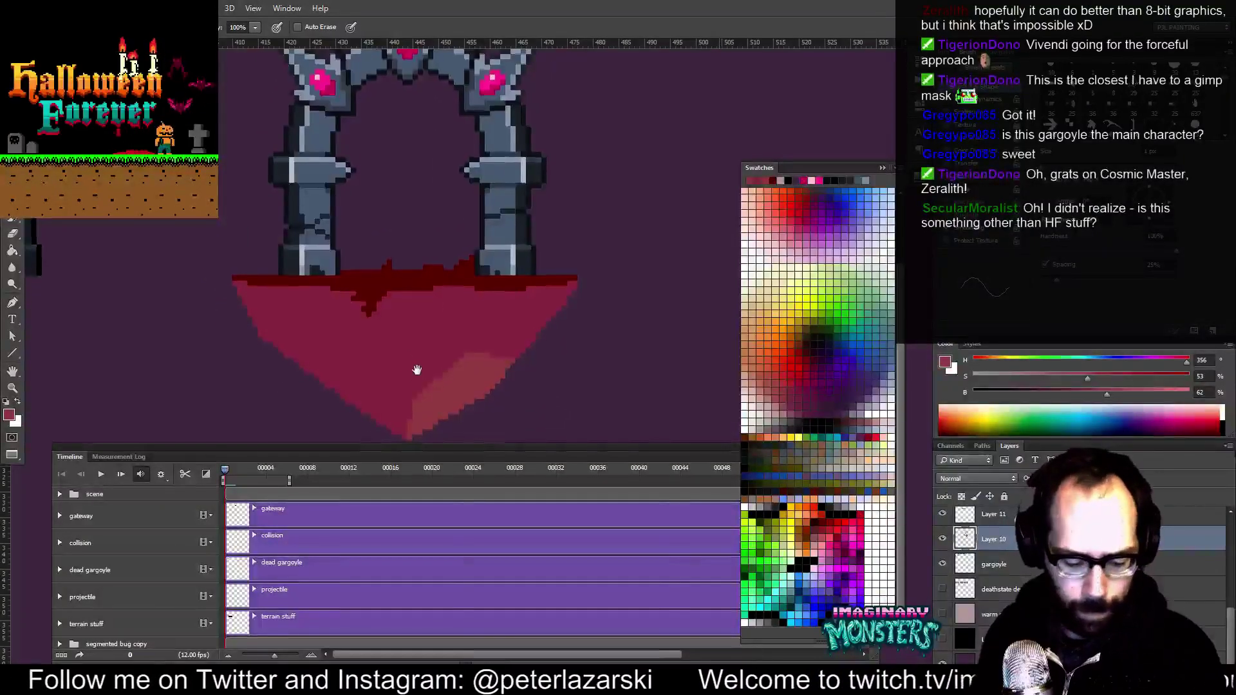
pyautogui.press('g')
pyautogui.click(467, 312)
pyautogui.press('b')
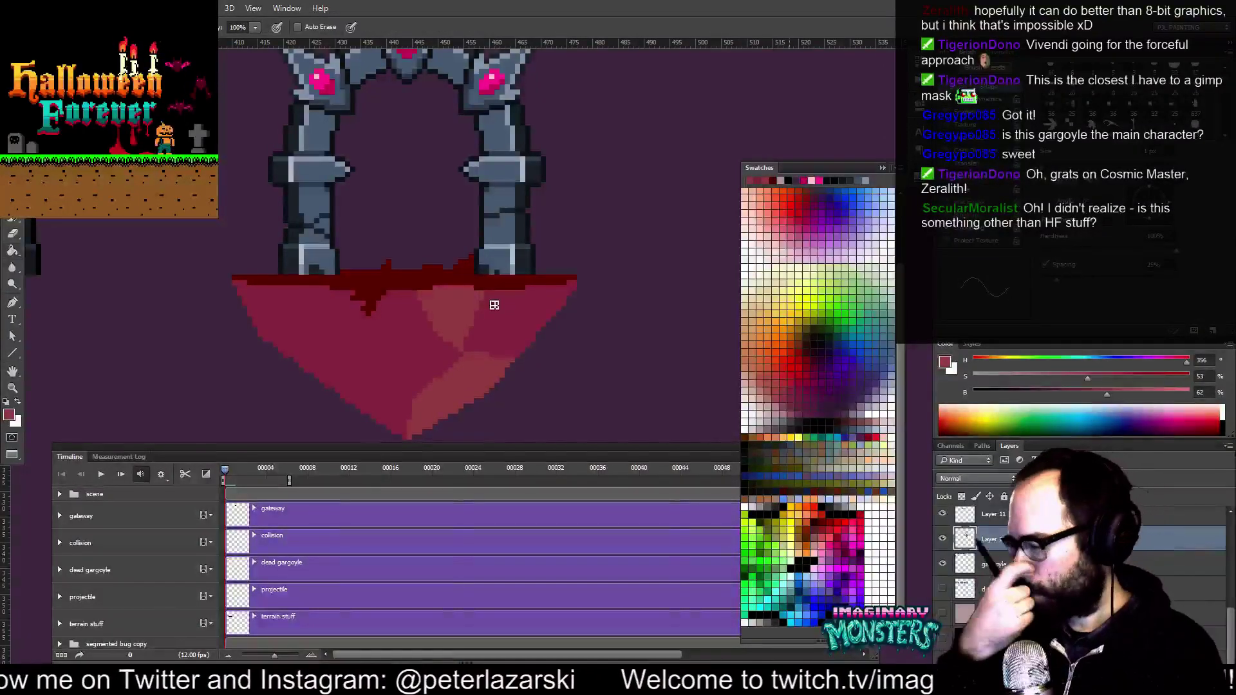
pyautogui.moveTo(516, 337)
pyautogui.mouseDown()
pyautogui.moveTo(500, 342)
pyautogui.moveTo(505, 353)
pyautogui.moveTo(505, 340)
pyautogui.mouseUp()
pyautogui.moveTo(578, 270); pyautogui.dragTo(503, 317)
pyautogui.moveTo(532, 245); pyautogui.dragTo(605, 351)
pyautogui.moveTo(530, 382); pyautogui.dragTo(526, 264)
pyautogui.click(527, 265)
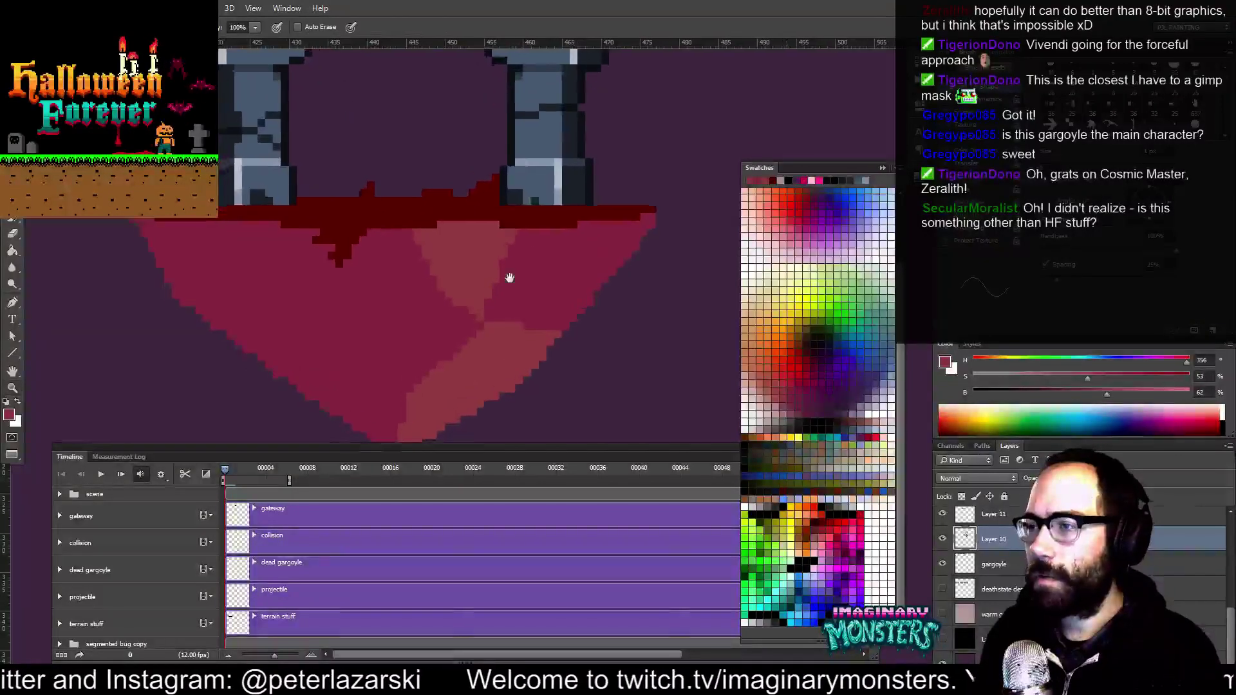
# Draw a thin lighter red ridge from the tip of the wedge, curving up to the upper facet
pyautogui.click(491, 284)
pyautogui.moveTo(519, 275); pyautogui.dragTo(502, 284)
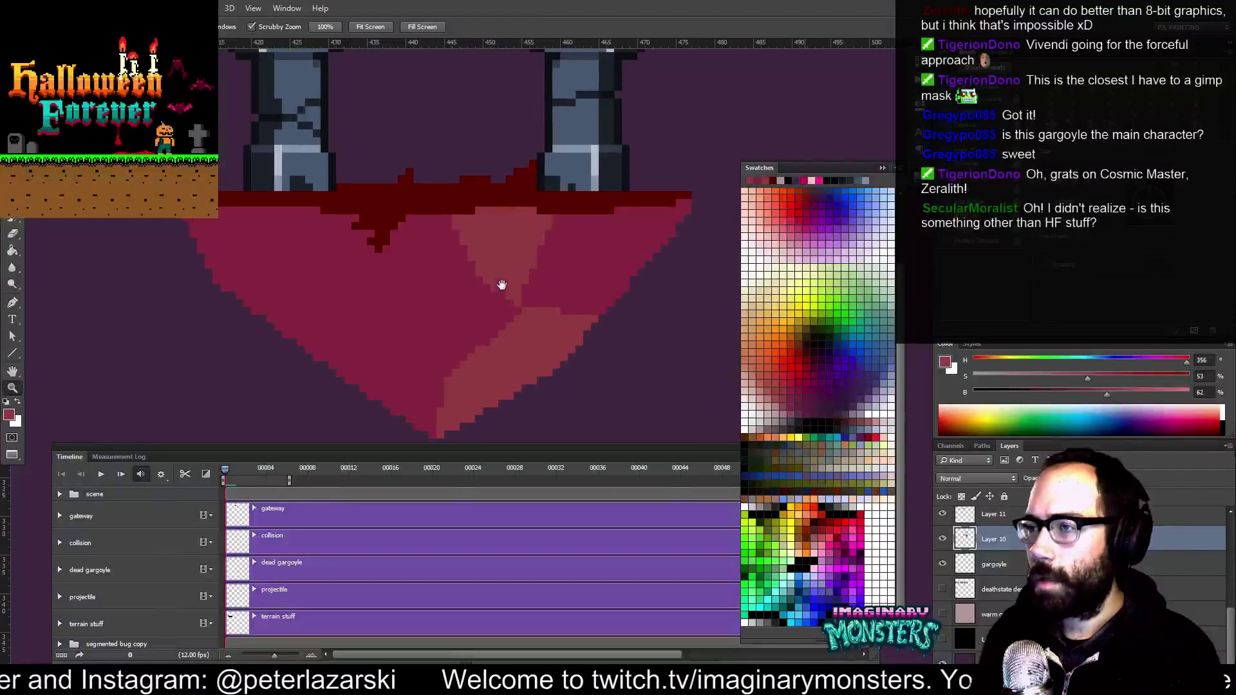
pyautogui.press('b')
pyautogui.moveTo(589, 269); pyautogui.dragTo(582, 282)
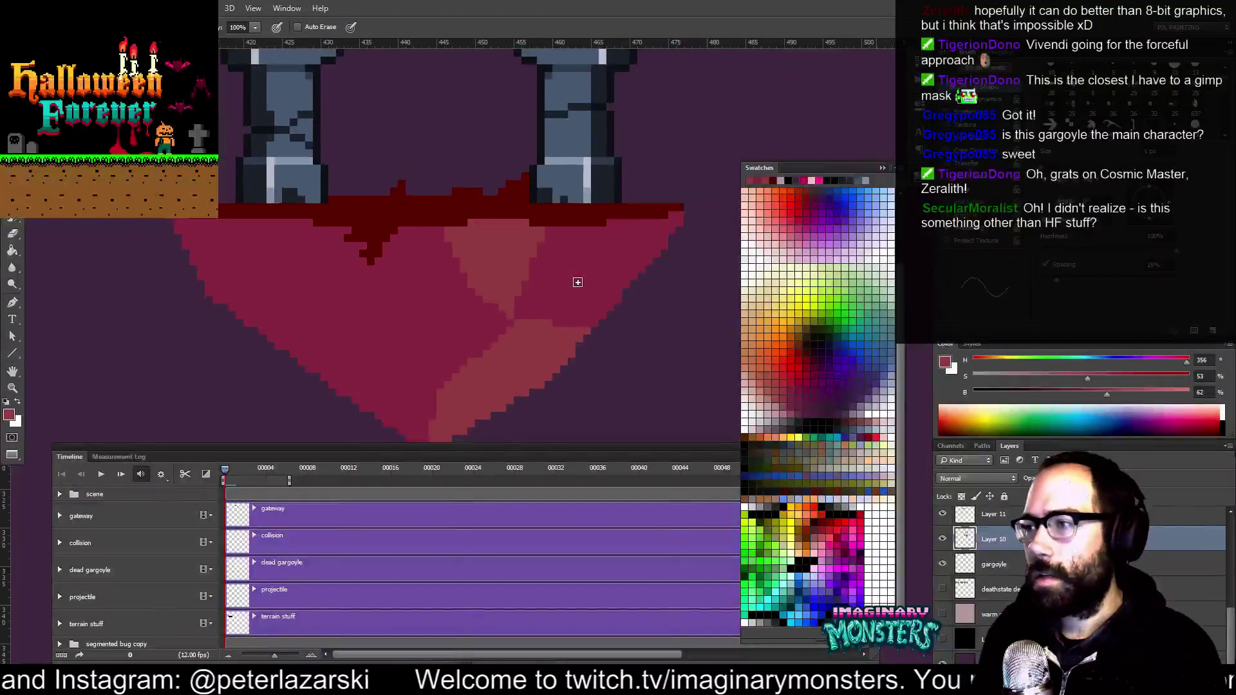
pyautogui.moveTo(458, 348); pyautogui.dragTo(500, 319)
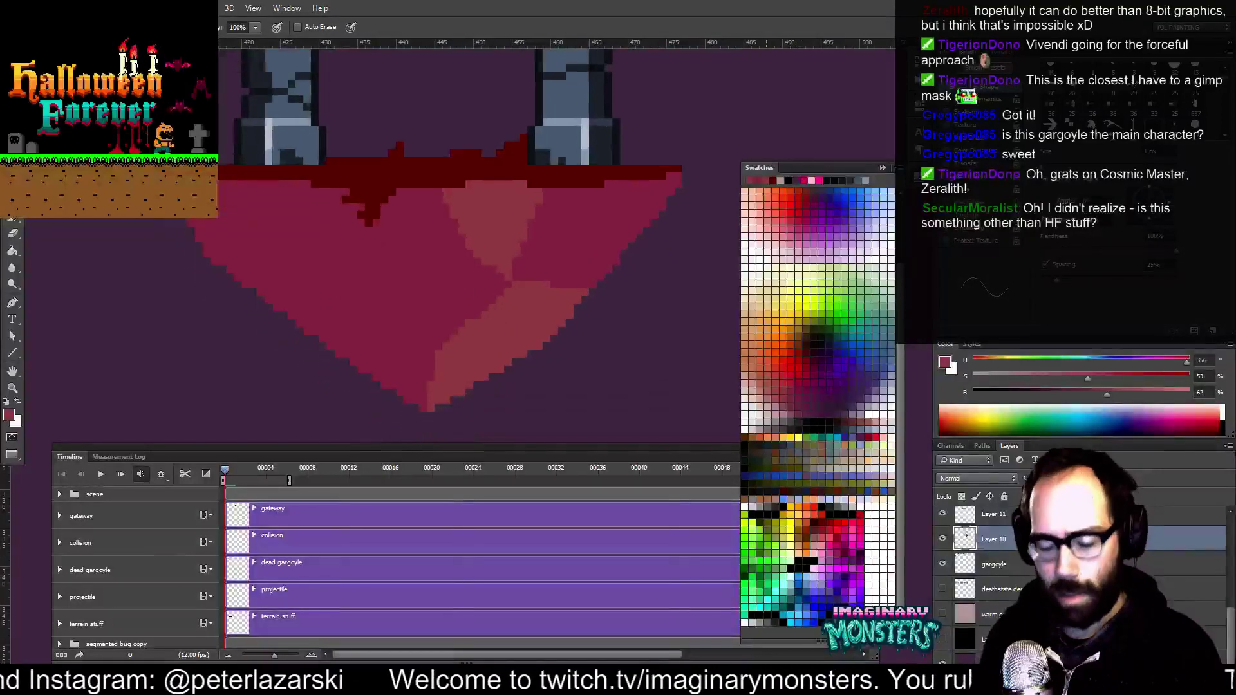
pyautogui.click(435, 349)
pyautogui.keyDown('shift'); pyautogui.click(408, 246); pyautogui.keyUp('shift')
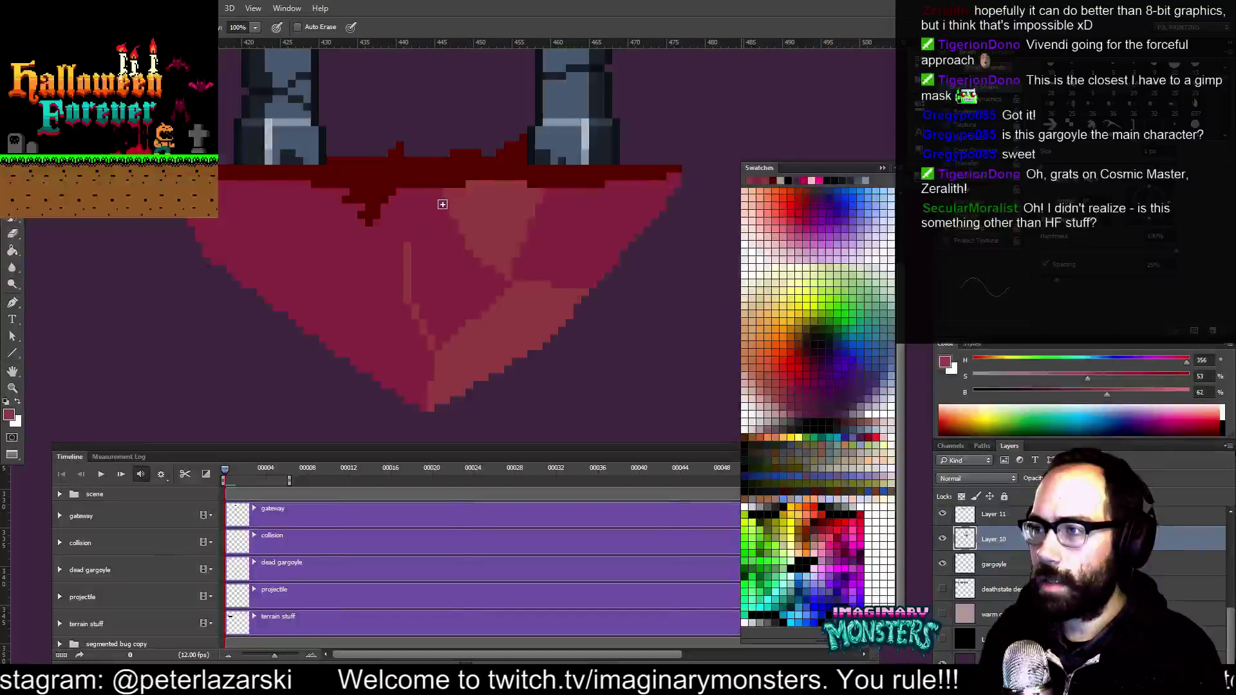
pyautogui.moveTo(463, 246); pyautogui.dragTo(487, 269)
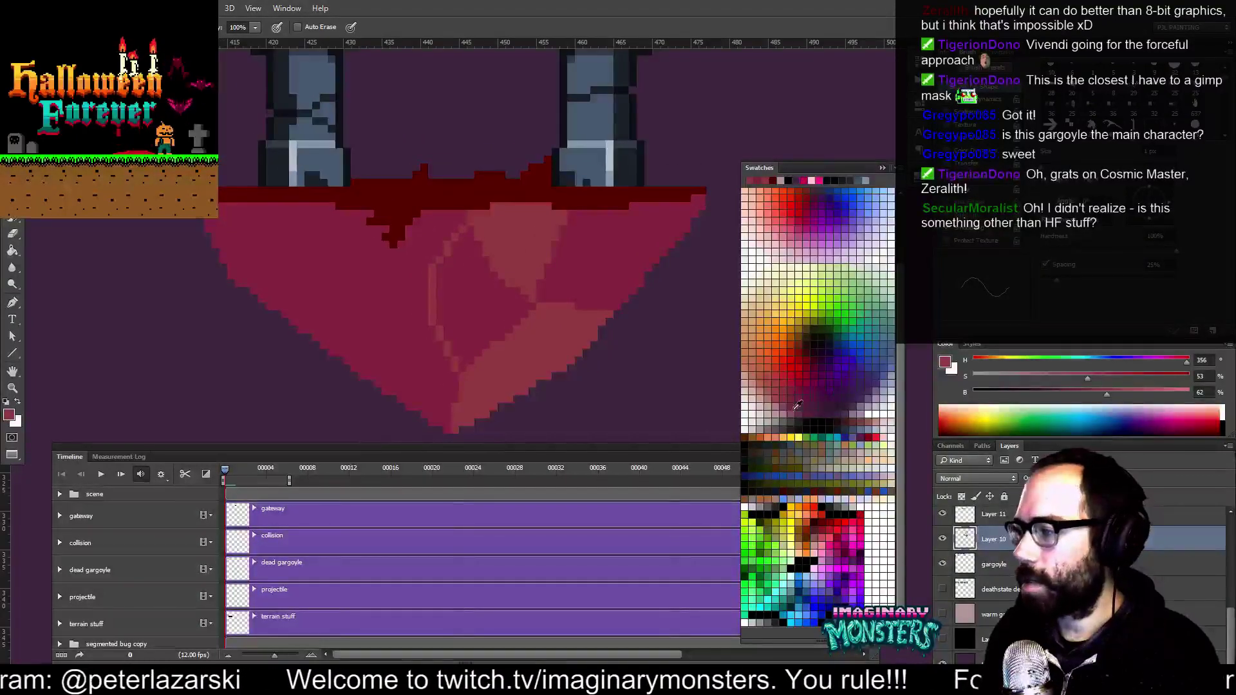
# Outline a facet at the wedge's lower left, beside the ridge, and fill it with dark red (H 0, S 50, B 40)
pyautogui.click(814, 529)
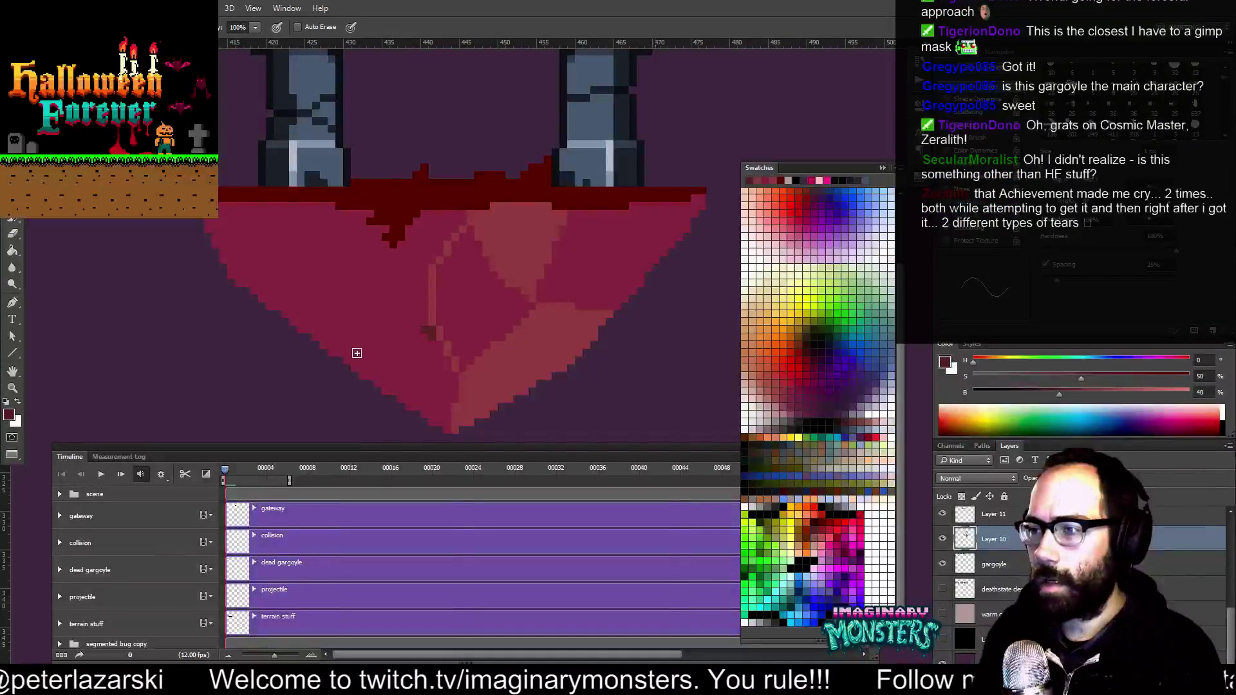
pyautogui.keyDown('shift'); pyautogui.click(342, 362); pyautogui.keyUp('shift')
pyautogui.press('g')
pyautogui.click(451, 396)
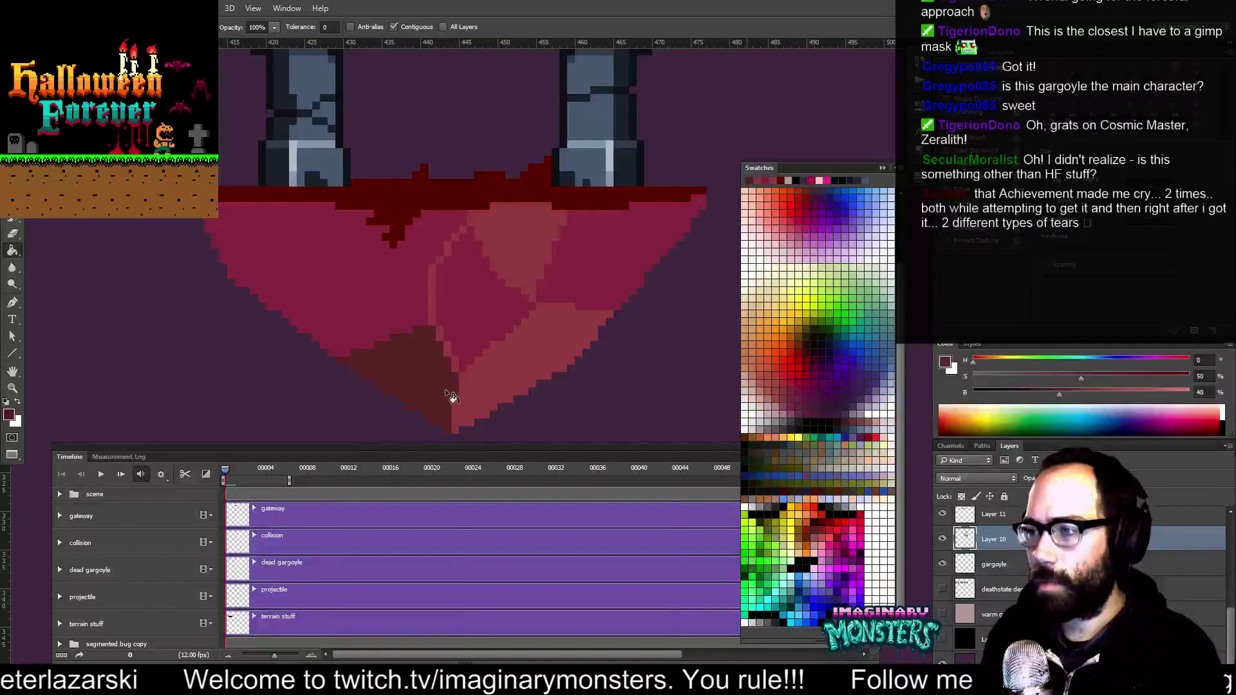
pyautogui.press('b')
pyautogui.moveTo(470, 323); pyautogui.dragTo(425, 309)
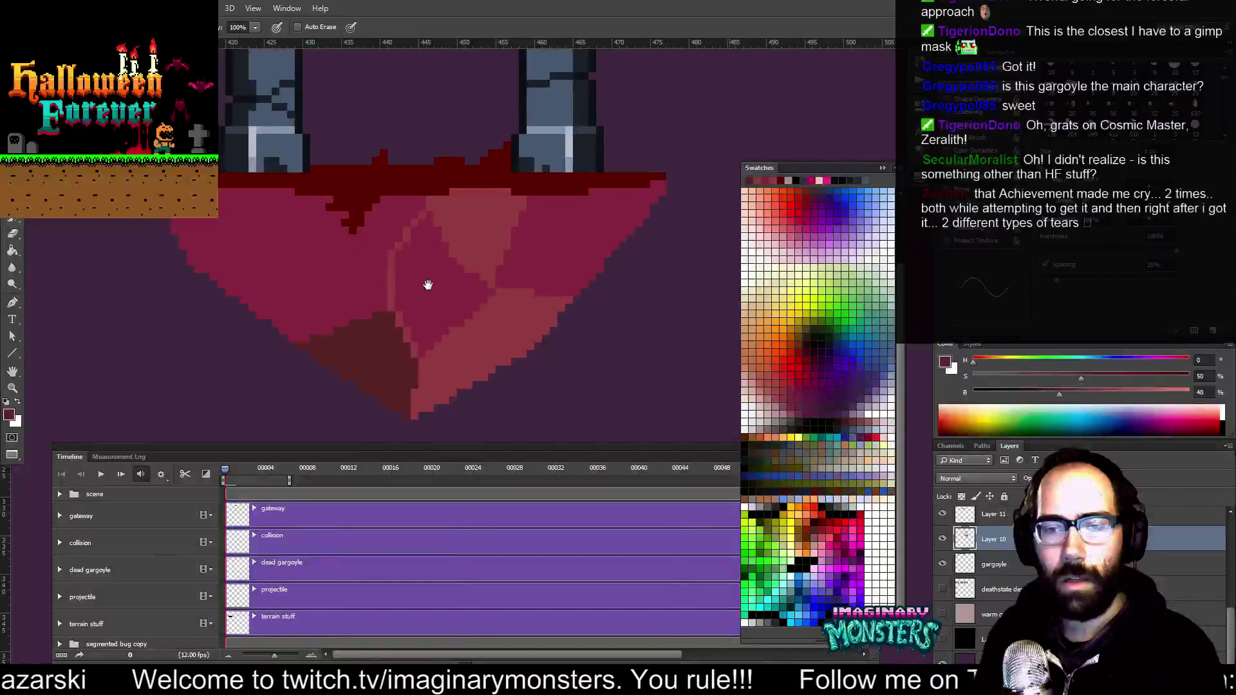
# Recolour the lower left facet with deep crimson (H 339, S 69, B 55)
pyautogui.moveTo(403, 254); pyautogui.dragTo(423, 261)
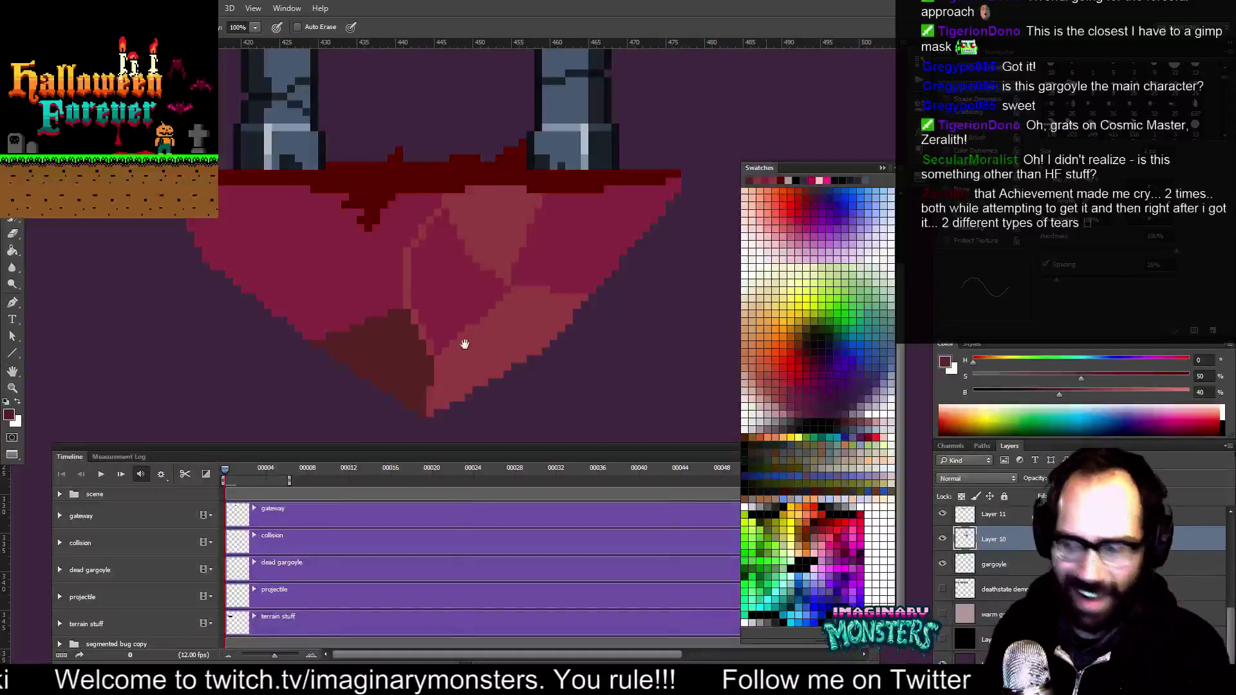
pyautogui.moveTo(478, 354); pyautogui.dragTo(479, 369)
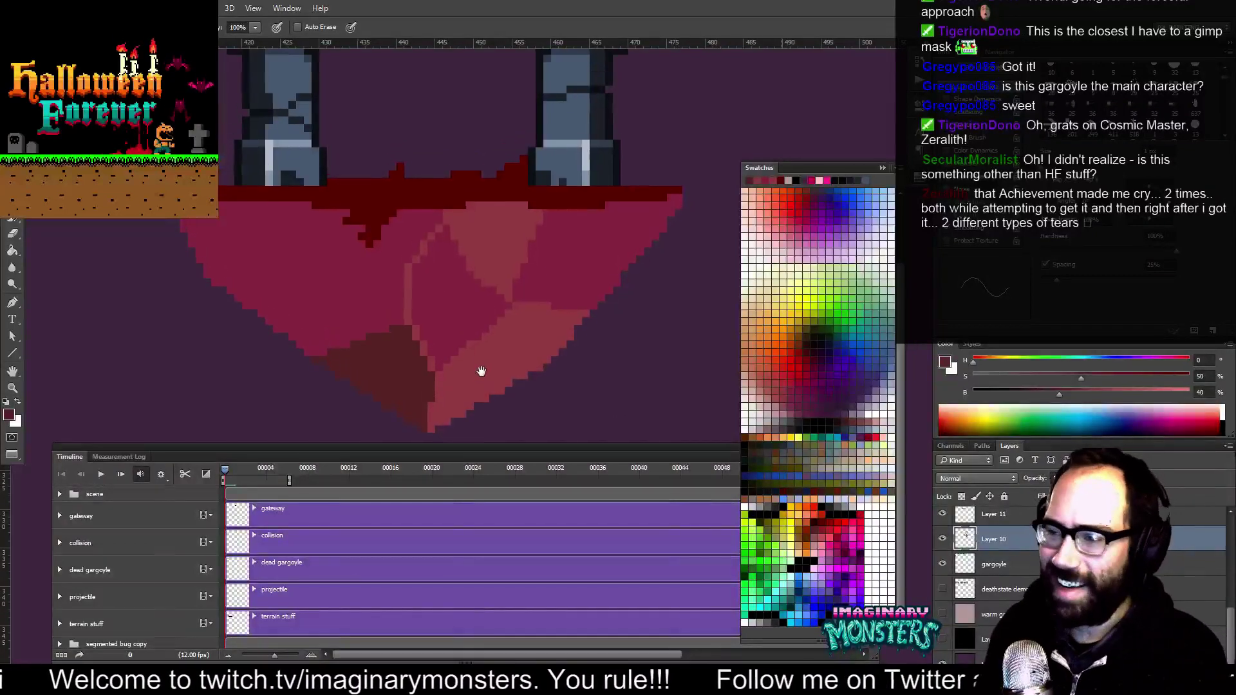
pyautogui.click(803, 385)
pyautogui.press('g')
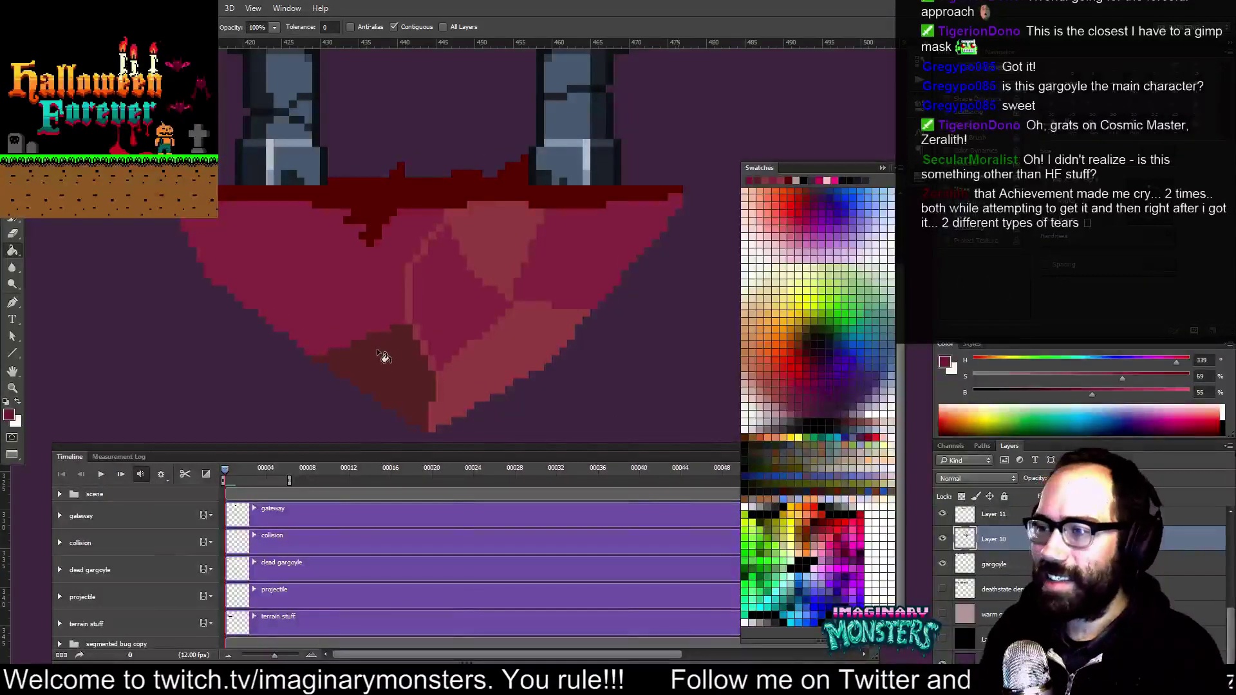
pyautogui.click(387, 361)
pyautogui.moveTo(428, 338); pyautogui.dragTo(440, 354)
# Shade the rock below the ground strip and the central facet with deep crimson (H 339, S 69, B 55)
pyautogui.press('b')
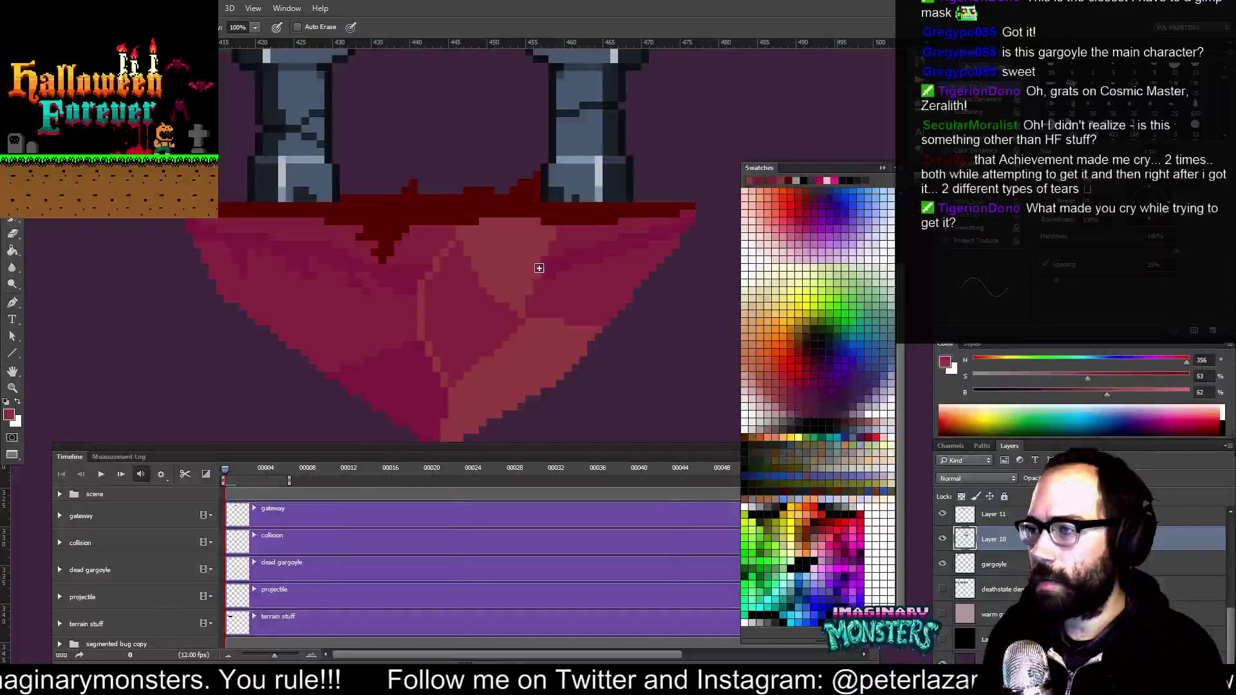
pyautogui.moveTo(460, 278); pyautogui.dragTo(457, 290)
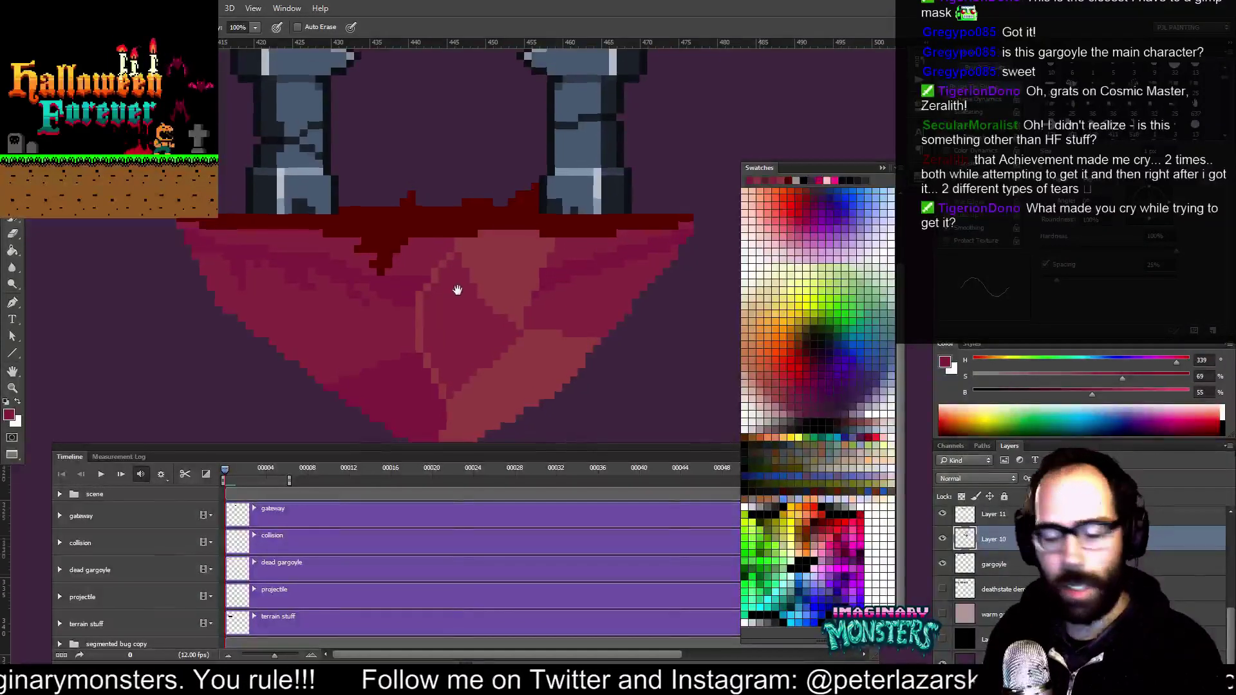
pyautogui.press('z')
pyautogui.keyDown('alt'); pyautogui.click(492, 308); pyautogui.keyUp('alt')
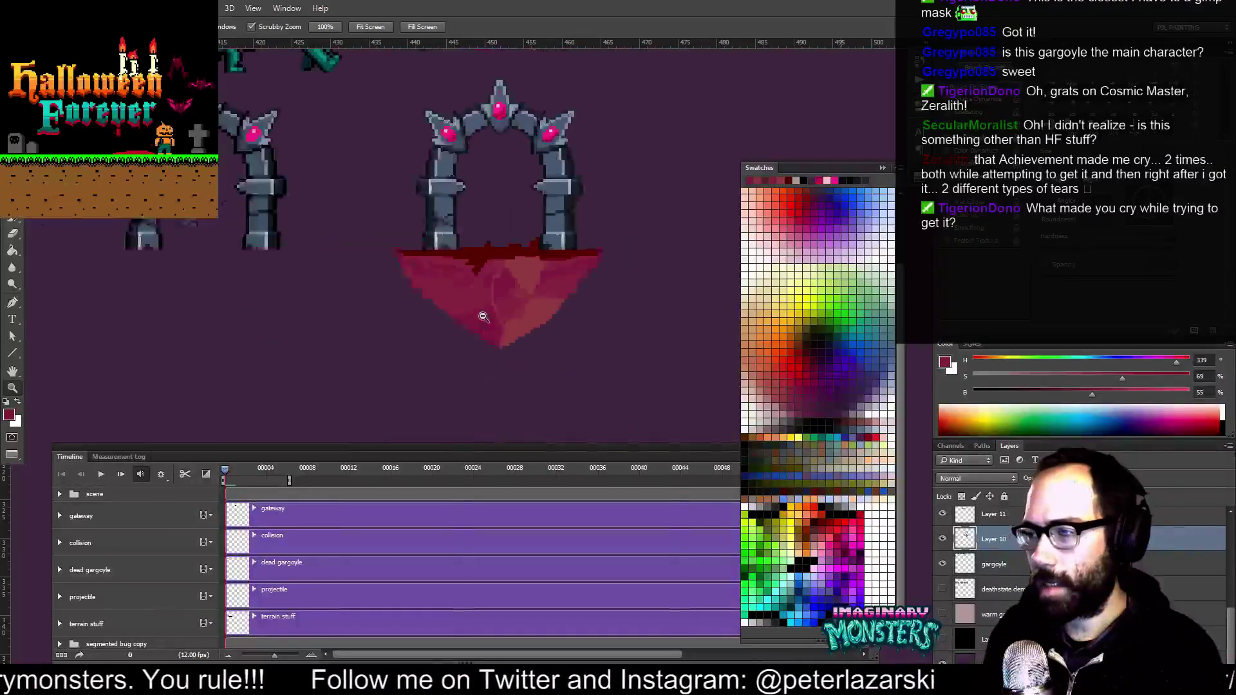
pyautogui.moveTo(460, 342)
pyautogui.mouseDown()
pyautogui.moveTo(524, 284)
pyautogui.moveTo(480, 303)
pyautogui.moveTo(477, 320)
pyautogui.moveTo(442, 315)
pyautogui.mouseUp()
pyautogui.press('b')
pyautogui.moveTo(454, 264); pyautogui.dragTo(553, 183)
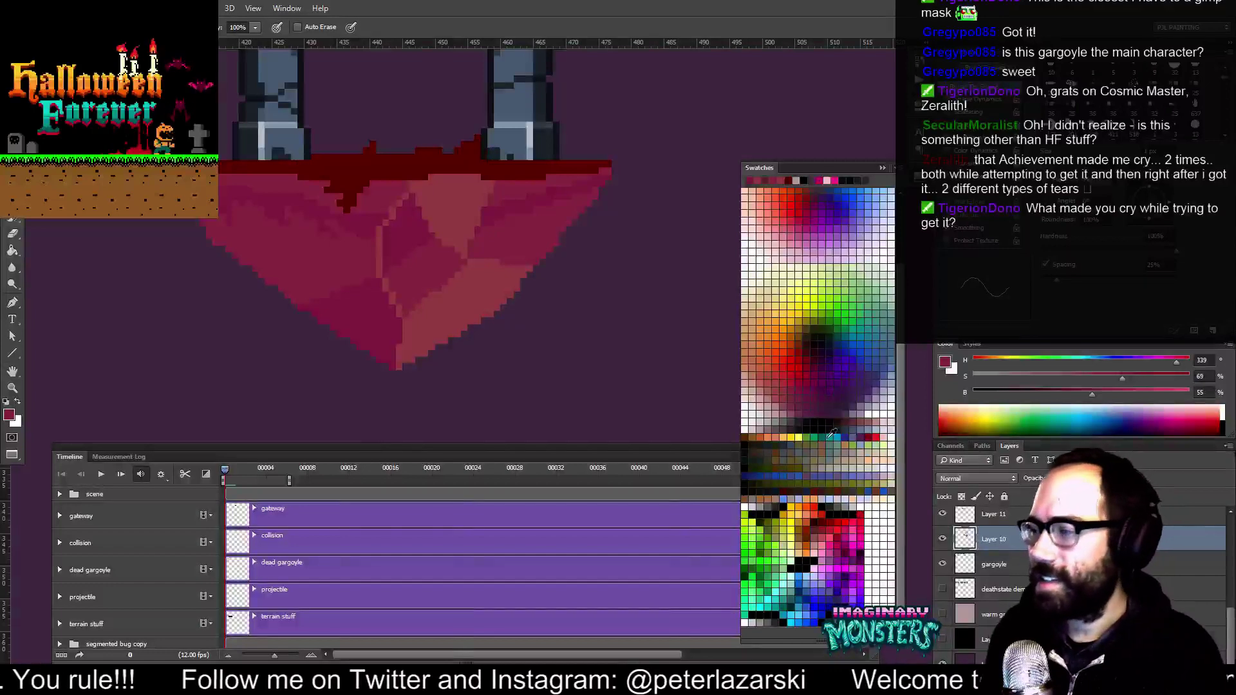
# Outline the wedge's left edge down to its tip in near-black (H 168, S 25, B 8) with connected straight segments
pyautogui.moveTo(900, 411)
pyautogui.mouseDown()
pyautogui.moveTo(898, 371)
pyautogui.moveTo(899, 425)
pyautogui.mouseUp()
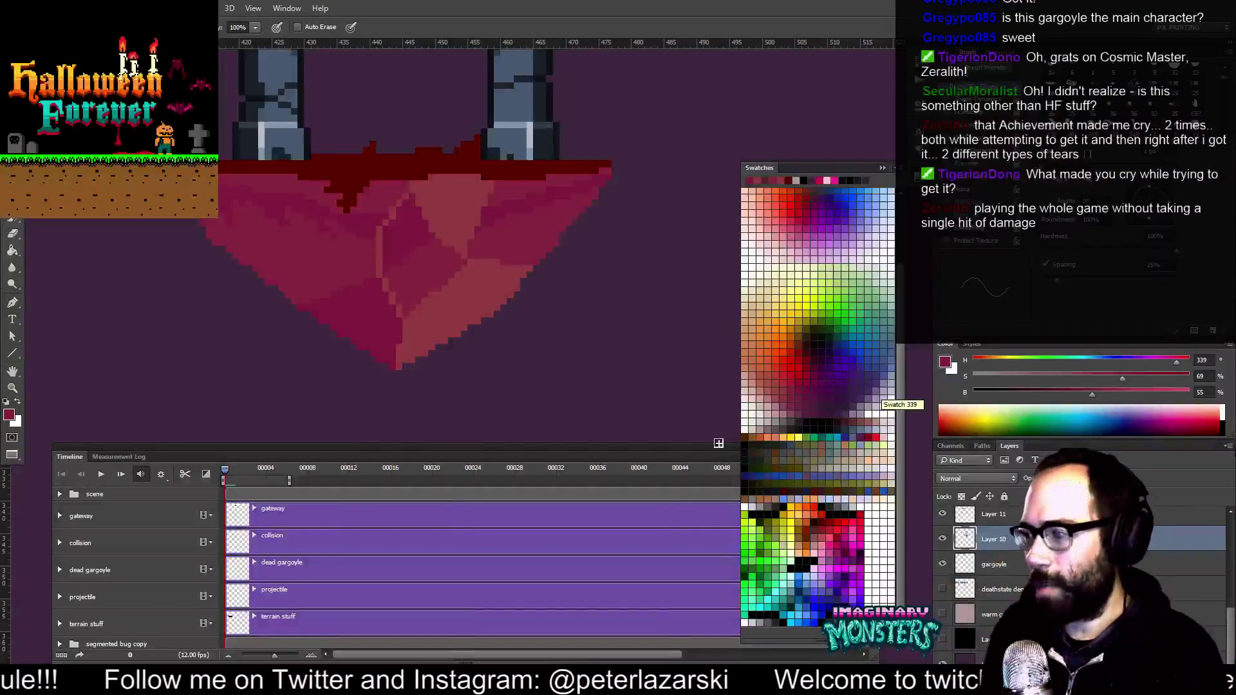
pyautogui.click(744, 453)
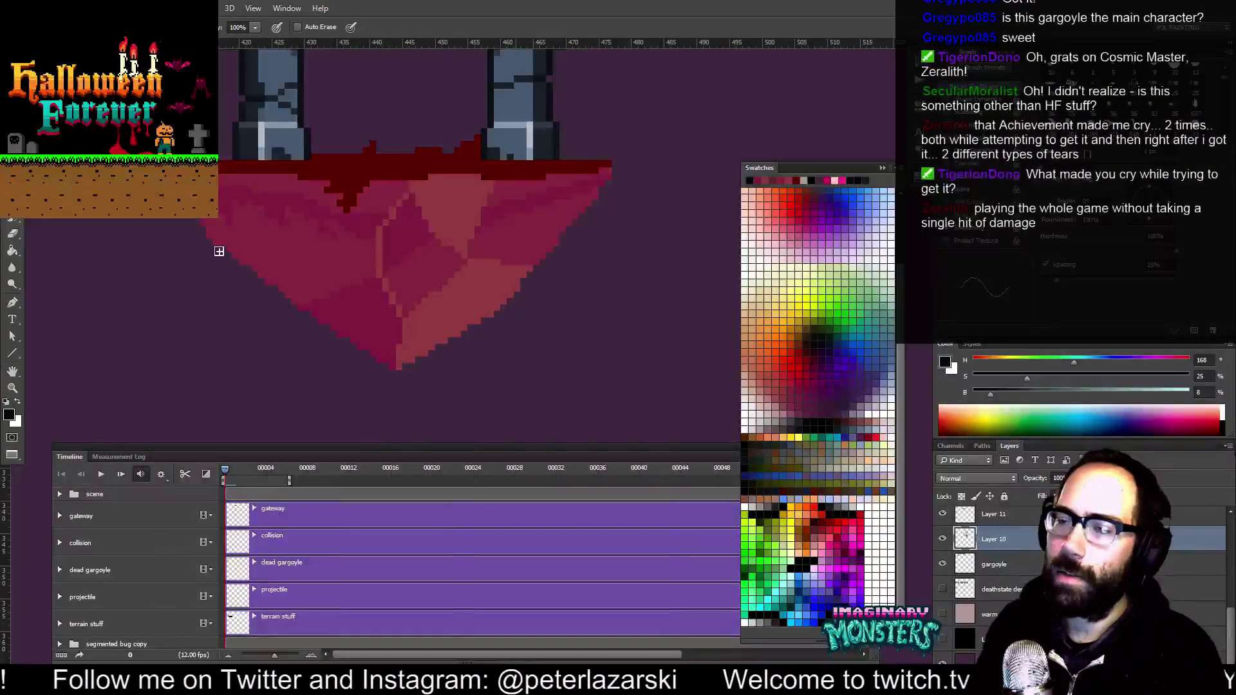
pyautogui.moveTo(213, 246); pyautogui.dragTo(194, 220)
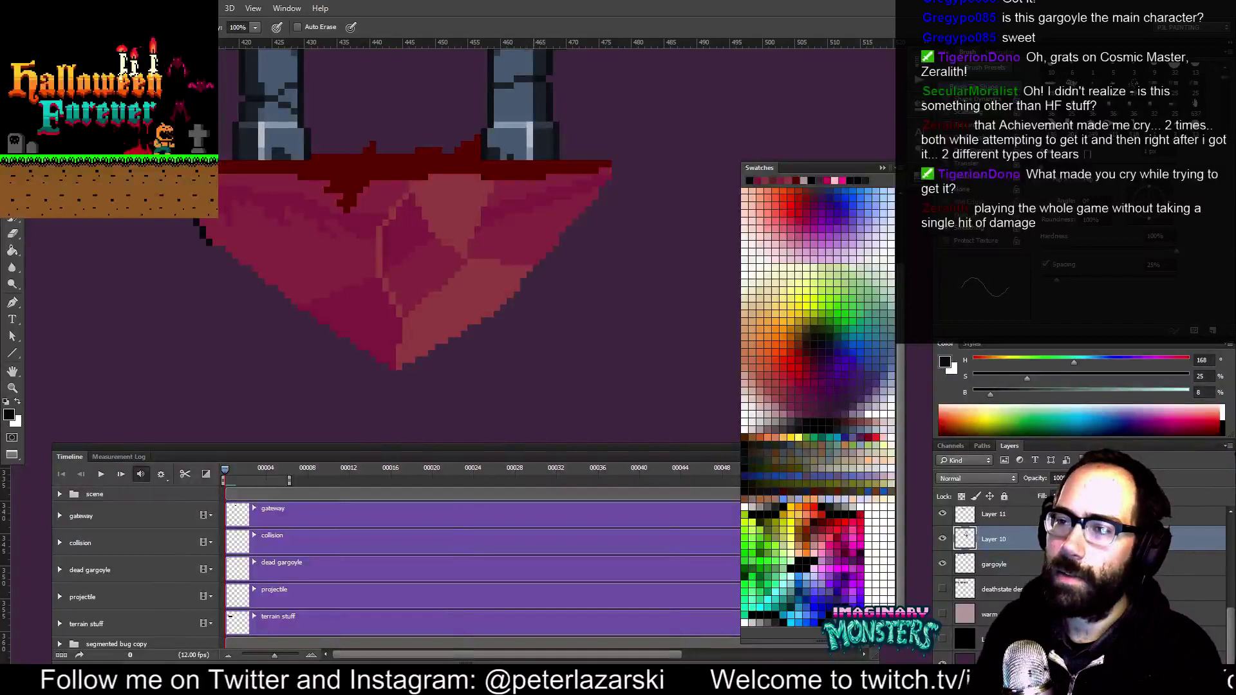
pyautogui.keyDown('shift'); pyautogui.click(278, 291); pyautogui.keyUp('shift')
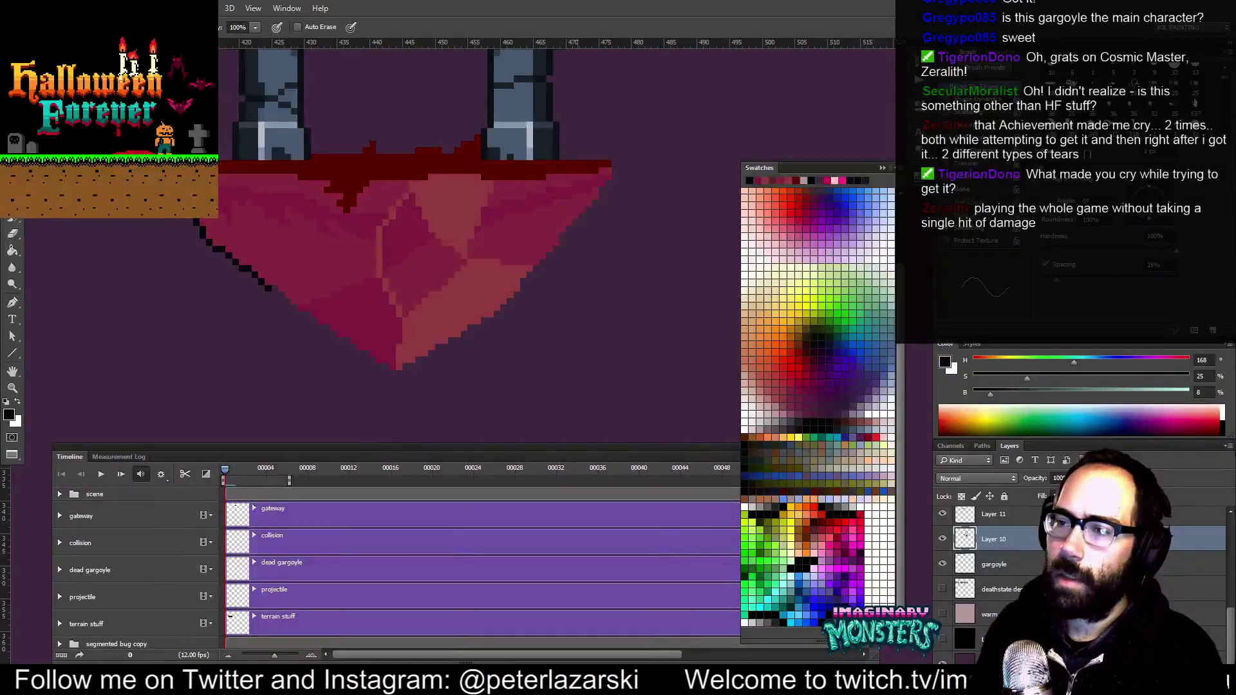
pyautogui.keyDown('shift'); pyautogui.click(310, 316); pyautogui.keyUp('shift')
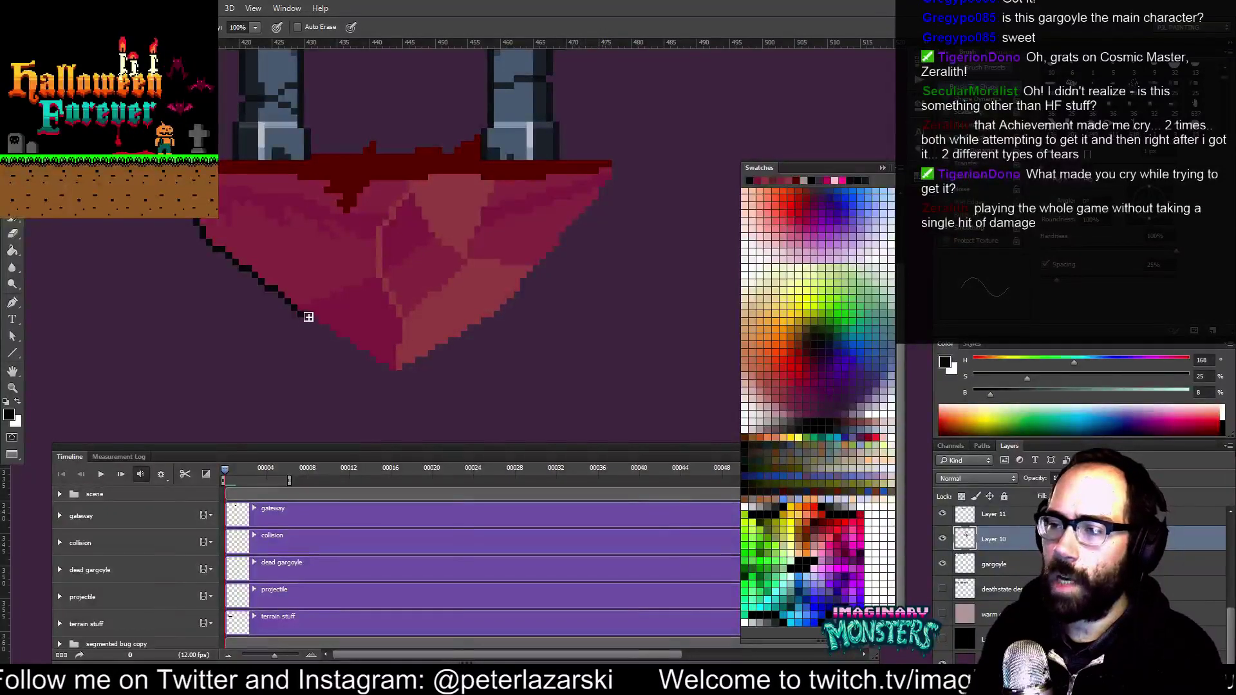
pyautogui.keyDown('shift'); pyautogui.click(357, 350); pyautogui.keyUp('shift')
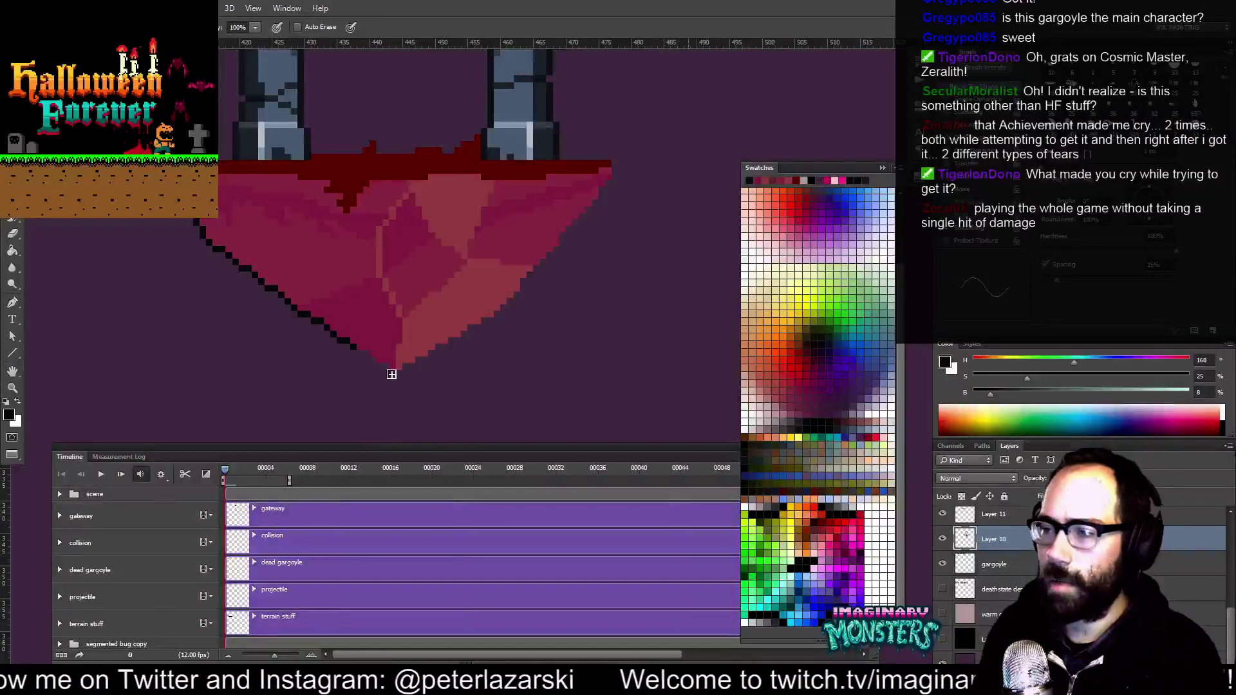
pyautogui.keyDown('shift'); pyautogui.click(388, 368); pyautogui.keyUp('shift')
pyautogui.keyDown('shift'); pyautogui.click(400, 375); pyautogui.keyUp('shift')
pyautogui.moveTo(398, 337)
pyautogui.mouseDown()
pyautogui.moveTo(435, 353)
pyautogui.moveTo(410, 323)
pyautogui.mouseUp()
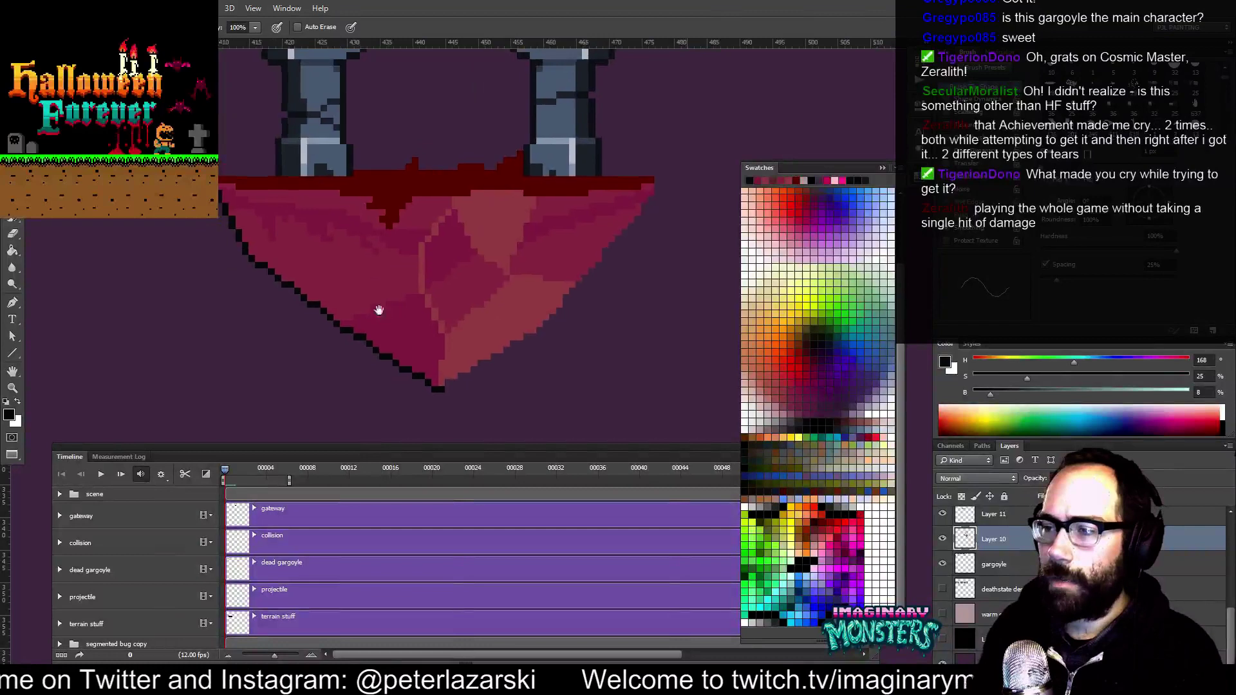
# Smooth the island's left outline just above the tip with touches of deep crimson (H 339, S 69, B 55) and near-black (H 168, S 25, B 8)
pyautogui.keyDown('alt'); pyautogui.click(399, 358); pyautogui.keyUp('alt')
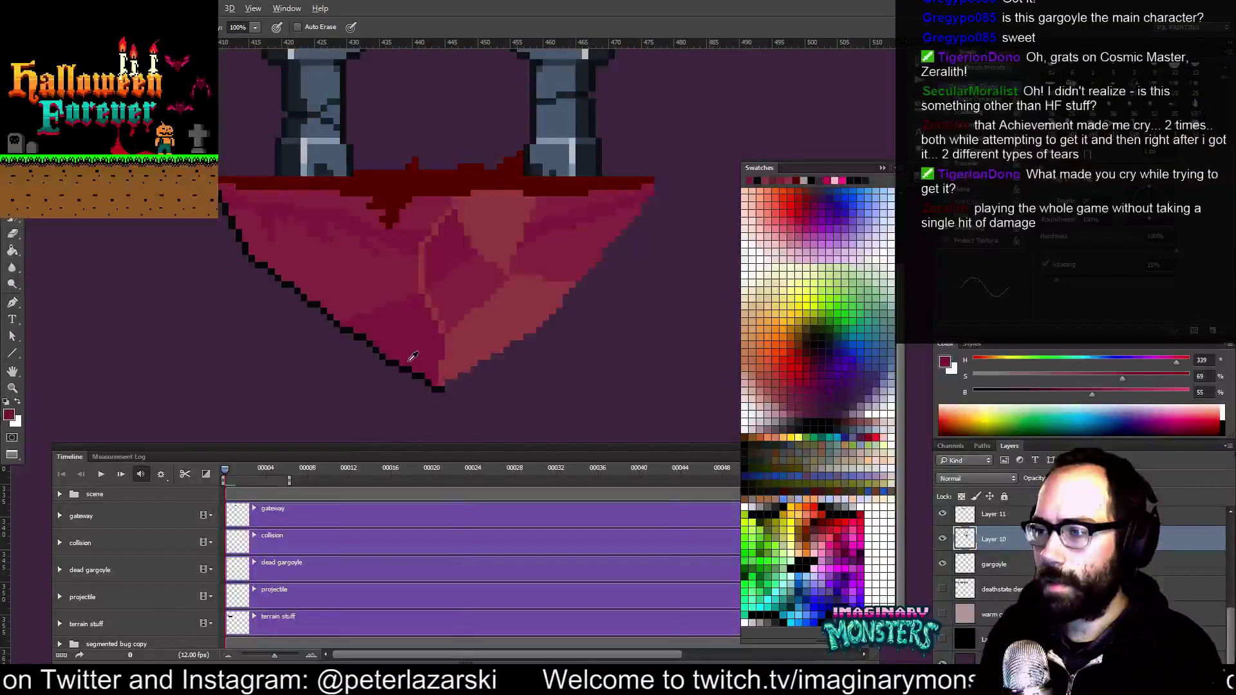
pyautogui.keyDown('alt'); pyautogui.click(427, 373); pyautogui.keyUp('alt')
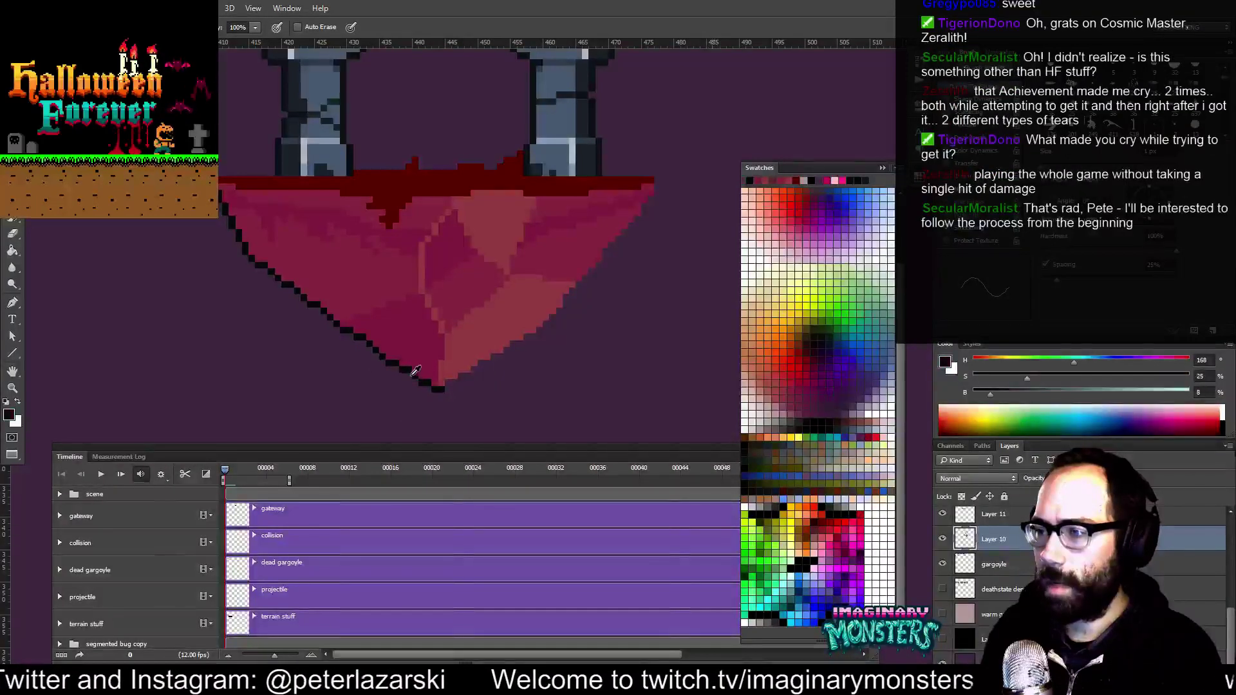
pyautogui.keyDown('alt'); pyautogui.click(401, 371); pyautogui.keyUp('alt')
pyautogui.keyDown('alt'); pyautogui.click(403, 359); pyautogui.keyUp('alt')
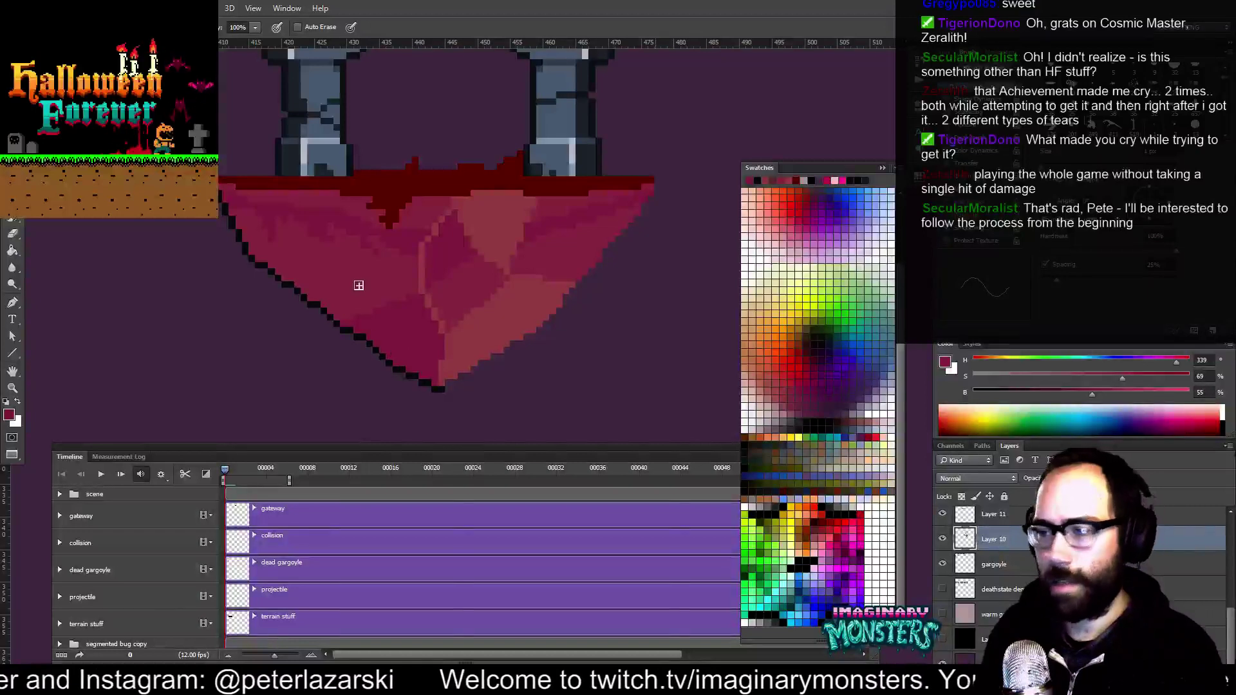
pyautogui.moveTo(365, 322); pyautogui.dragTo(385, 329)
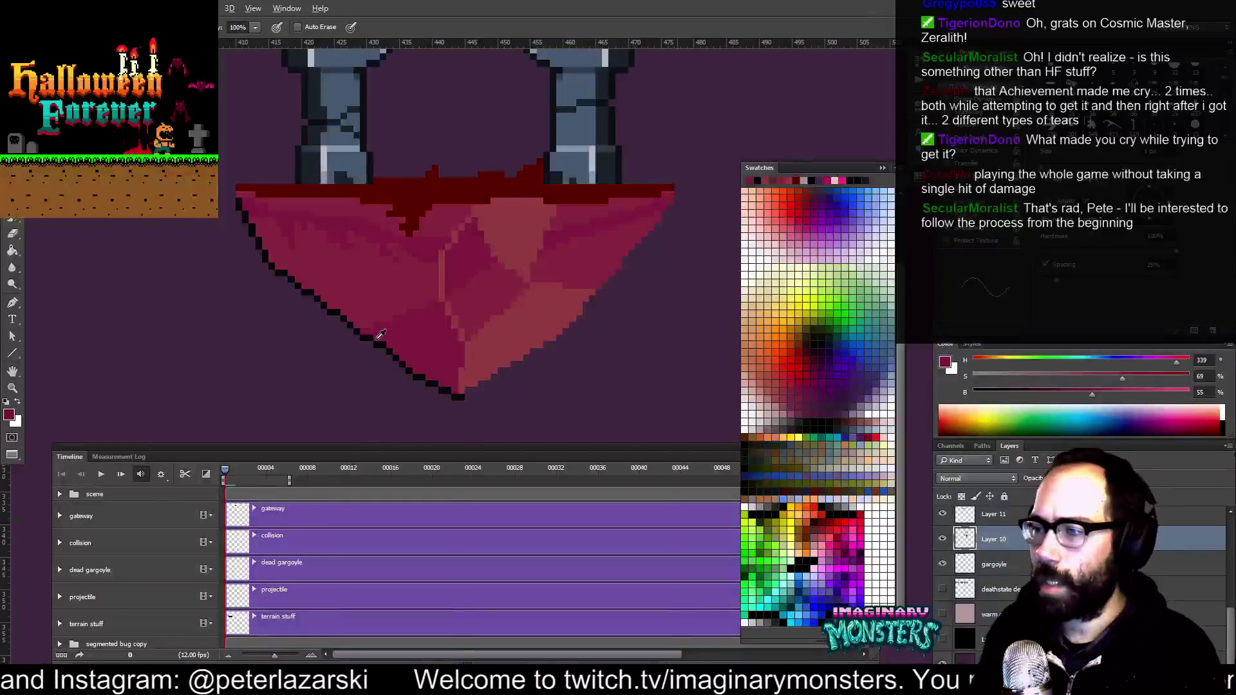
# Reshape the near-black outline where the lower left facet meets the island's edge into a small step, erasing stray pixels outside it
pyautogui.click(379, 345)
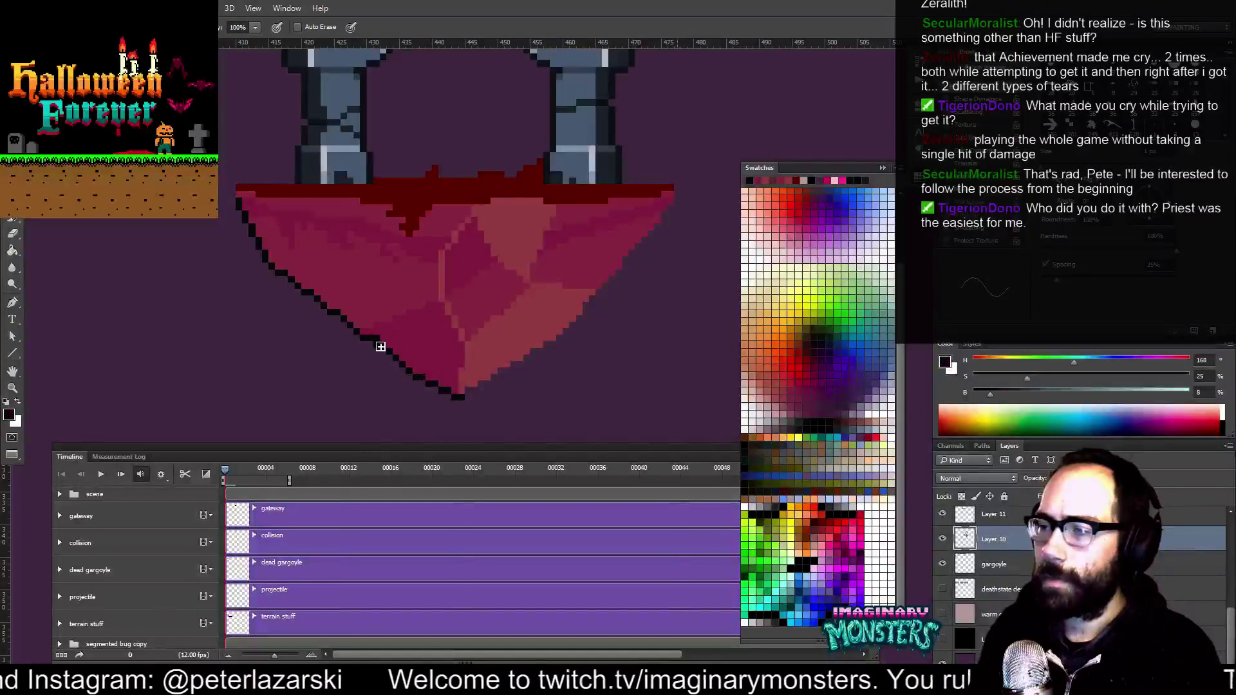
pyautogui.press('e')
pyautogui.press('b')
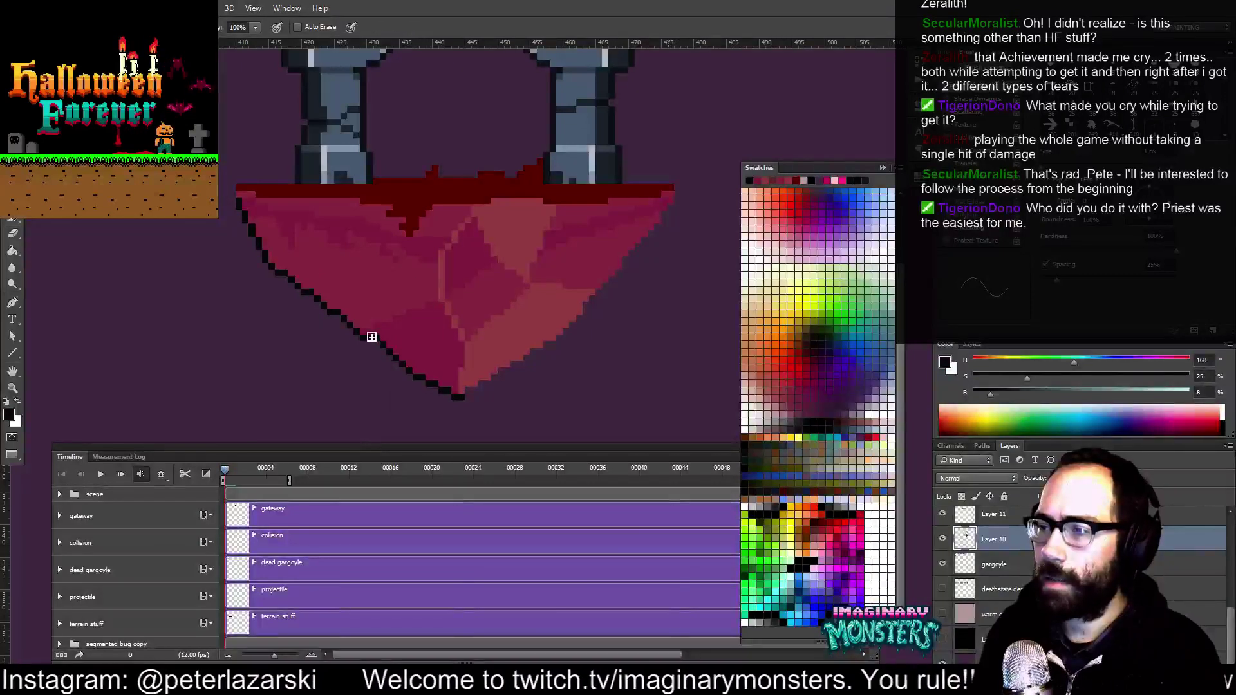
pyautogui.press('e')
pyautogui.click(365, 339)
pyautogui.moveTo(357, 348)
pyautogui.mouseDown()
pyautogui.moveTo(390, 365)
pyautogui.moveTo(319, 312)
pyautogui.mouseUp()
pyautogui.press('z')
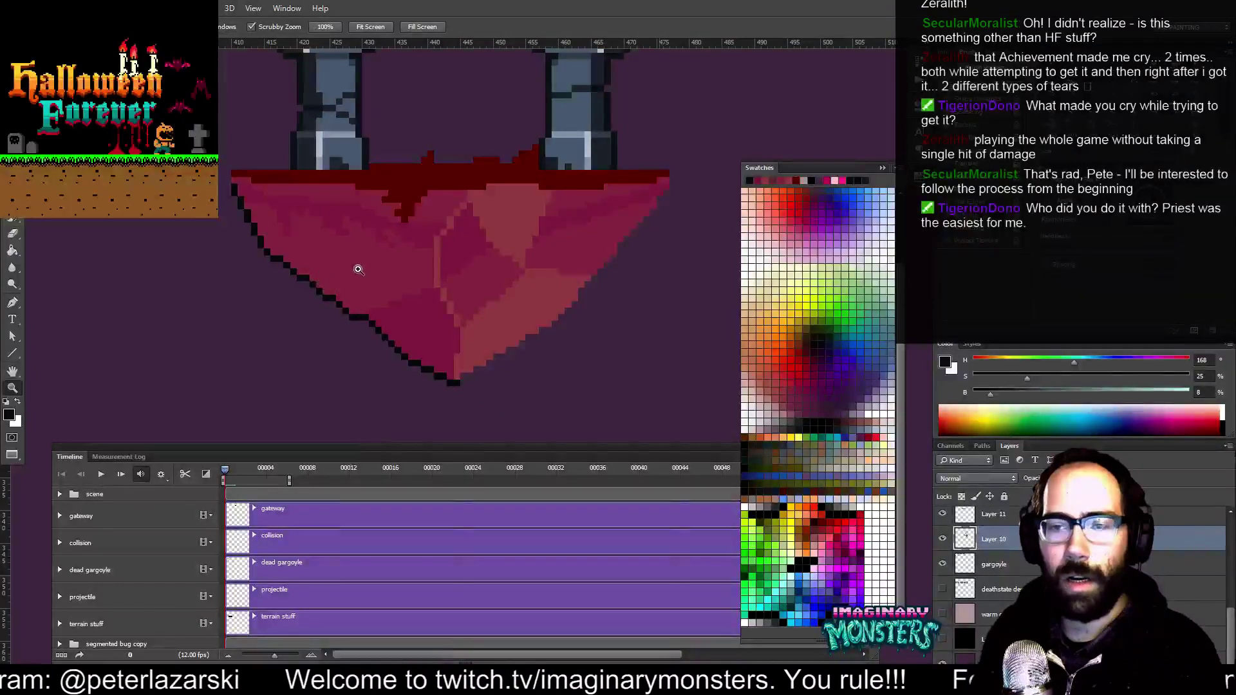
pyautogui.moveTo(400, 295); pyautogui.dragTo(389, 292)
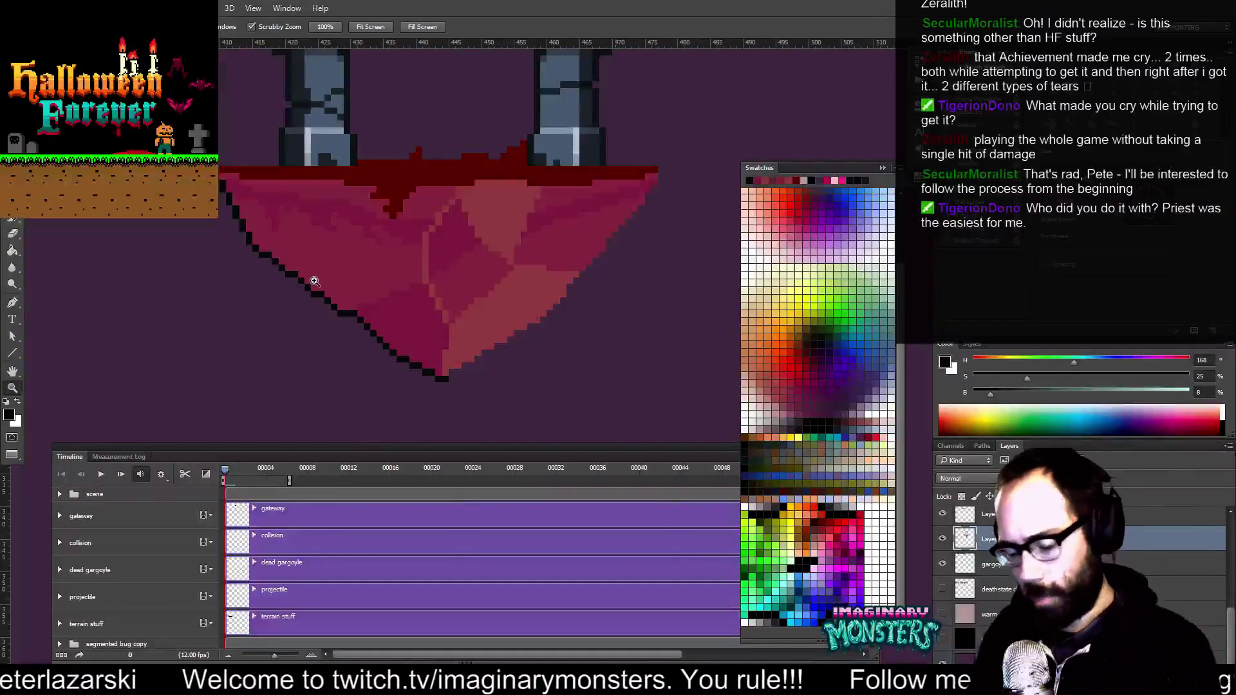
# Clean up the left outline above the step with near-black (H 168, S 25, B 8), covering excess pixels with rock red (H 345, S 63, B 57)
pyautogui.press('b')
pyautogui.moveTo(345, 320); pyautogui.dragTo(367, 327)
pyautogui.scroll(2, 364, 320)
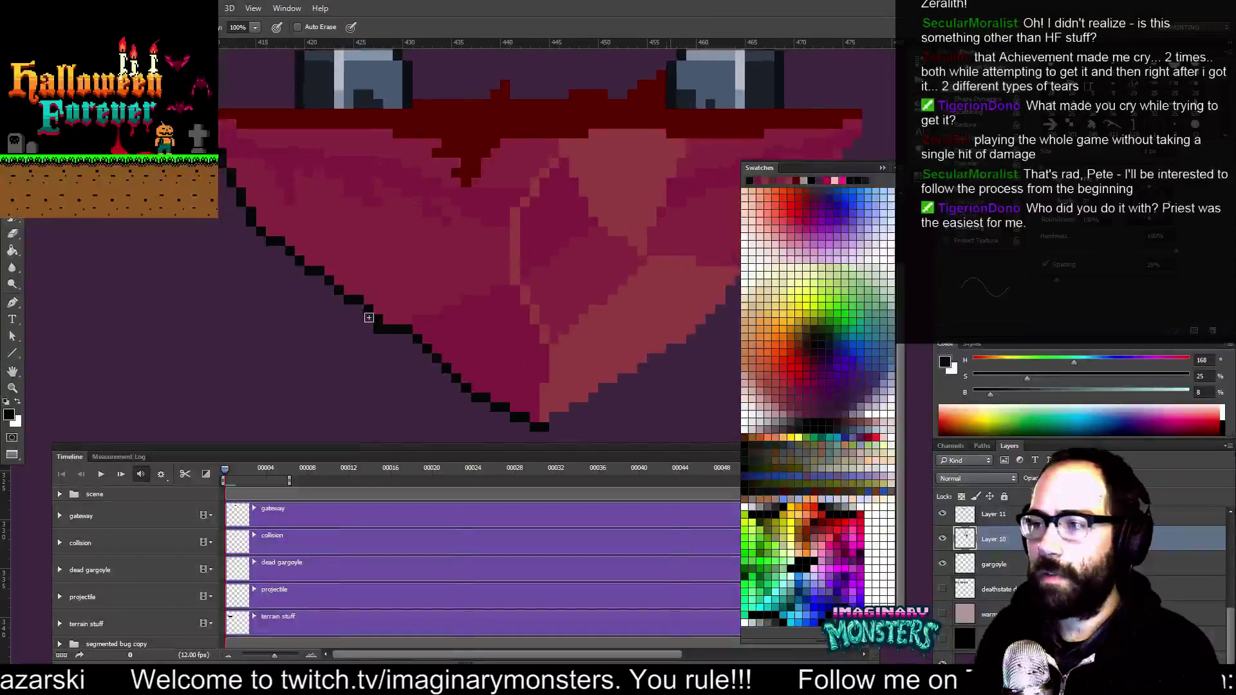
pyautogui.keyDown('alt'); pyautogui.click(371, 308); pyautogui.keyUp('alt')
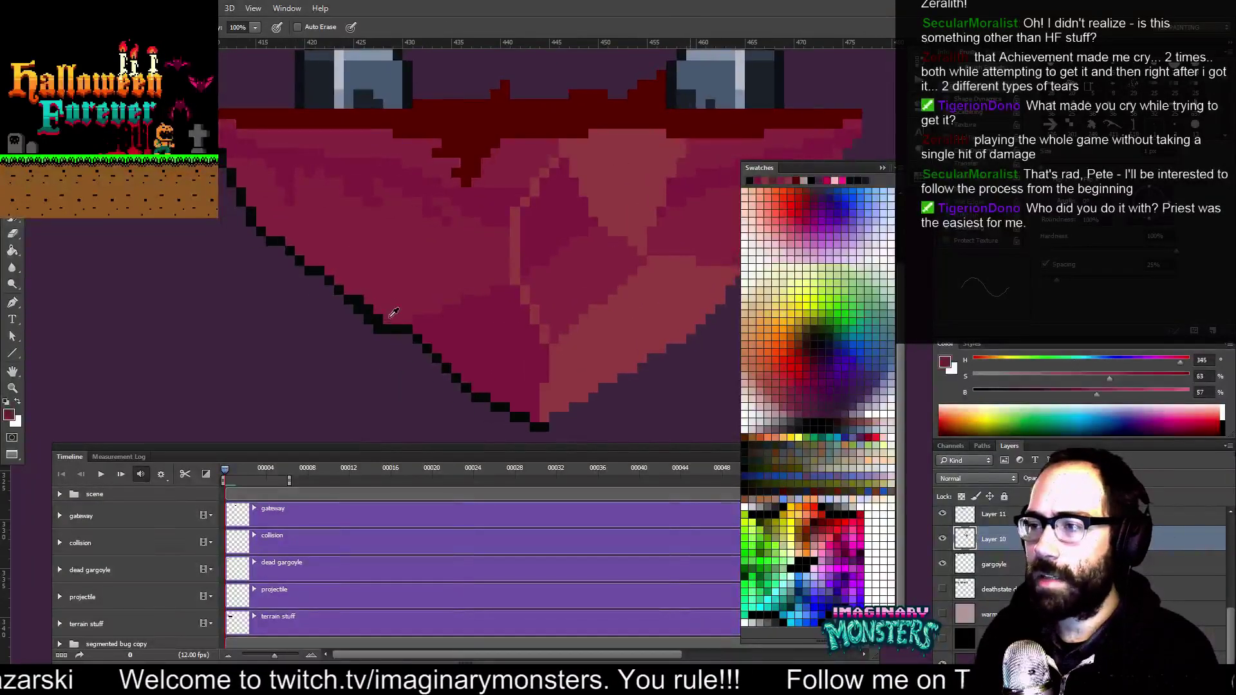
pyautogui.moveTo(358, 291); pyautogui.dragTo(384, 309)
pyautogui.keyDown('alt'); pyautogui.click(340, 285); pyautogui.keyUp('alt')
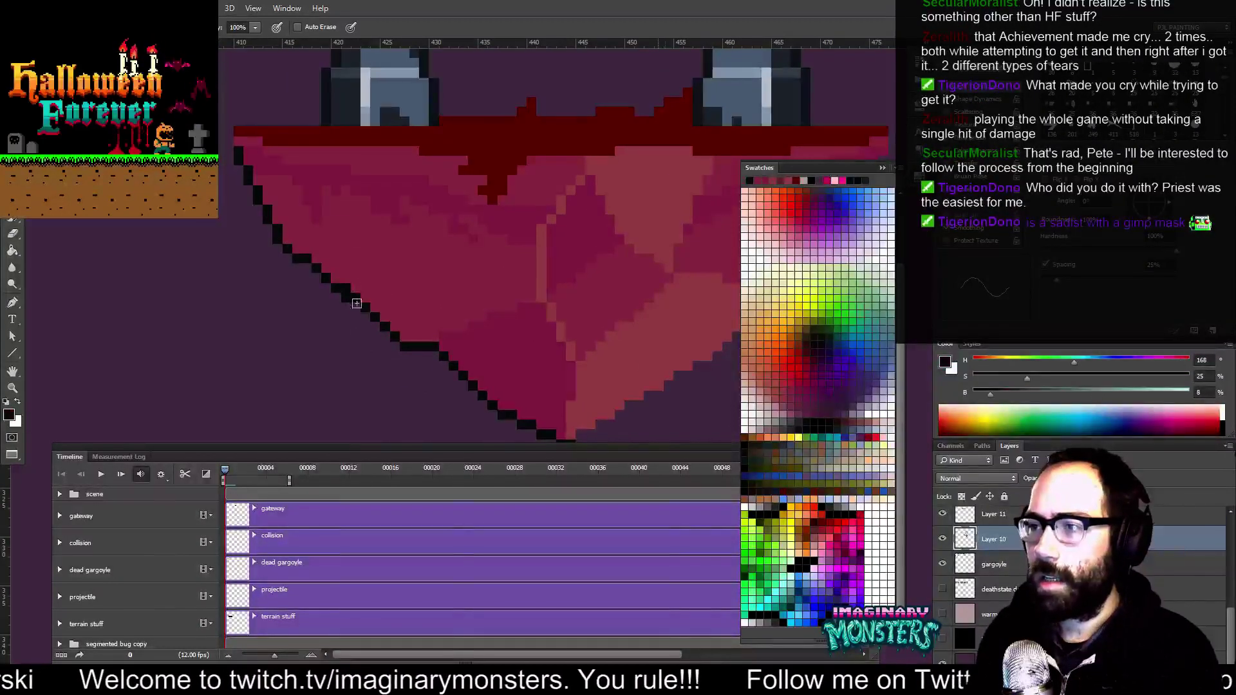
pyautogui.click(391, 340)
pyautogui.keyDown('alt'); pyautogui.click(397, 338); pyautogui.keyUp('alt')
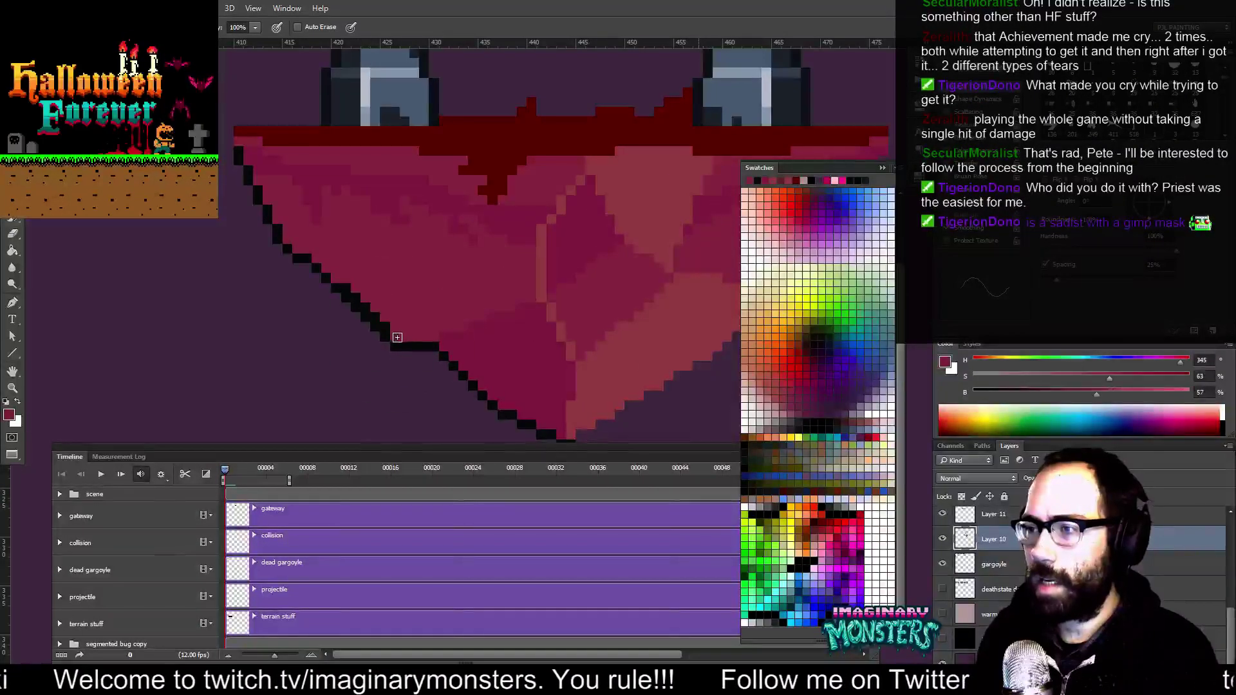
pyautogui.moveTo(385, 327)
pyautogui.mouseDown()
pyautogui.moveTo(346, 288)
pyautogui.moveTo(355, 275)
pyautogui.mouseUp()
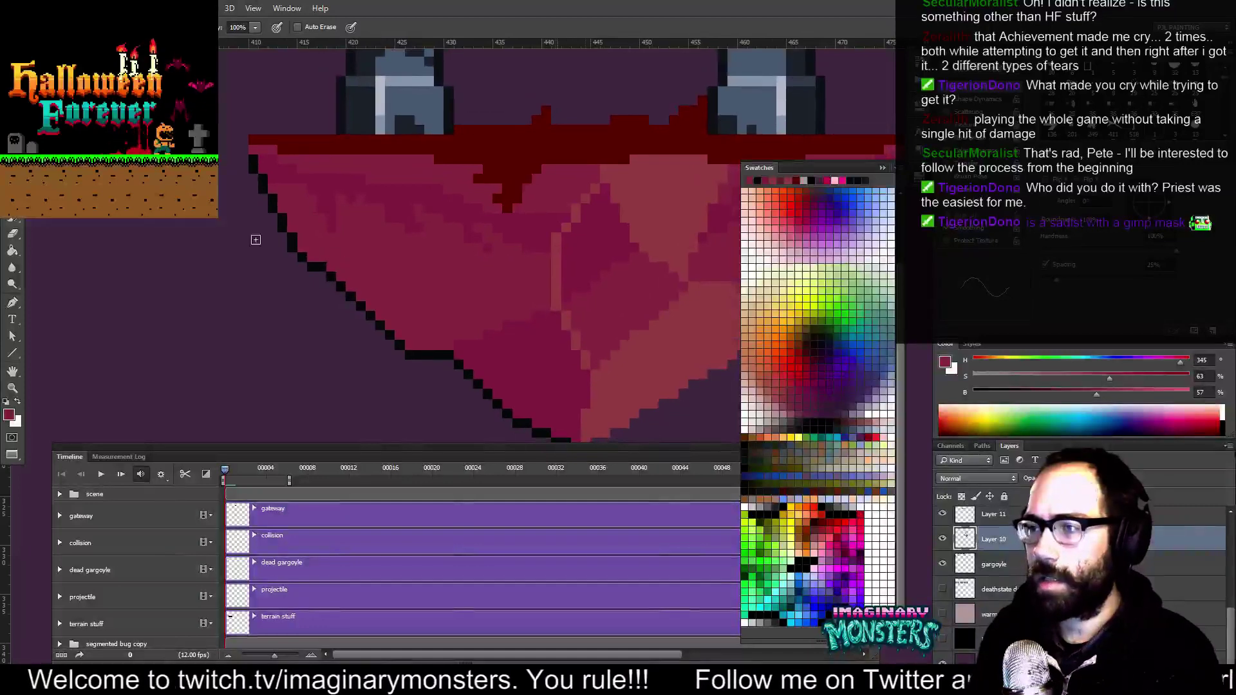
# Touch up the upper left edge and extend the near-black outline to the left corner of the ground strip
pyautogui.click(259, 189)
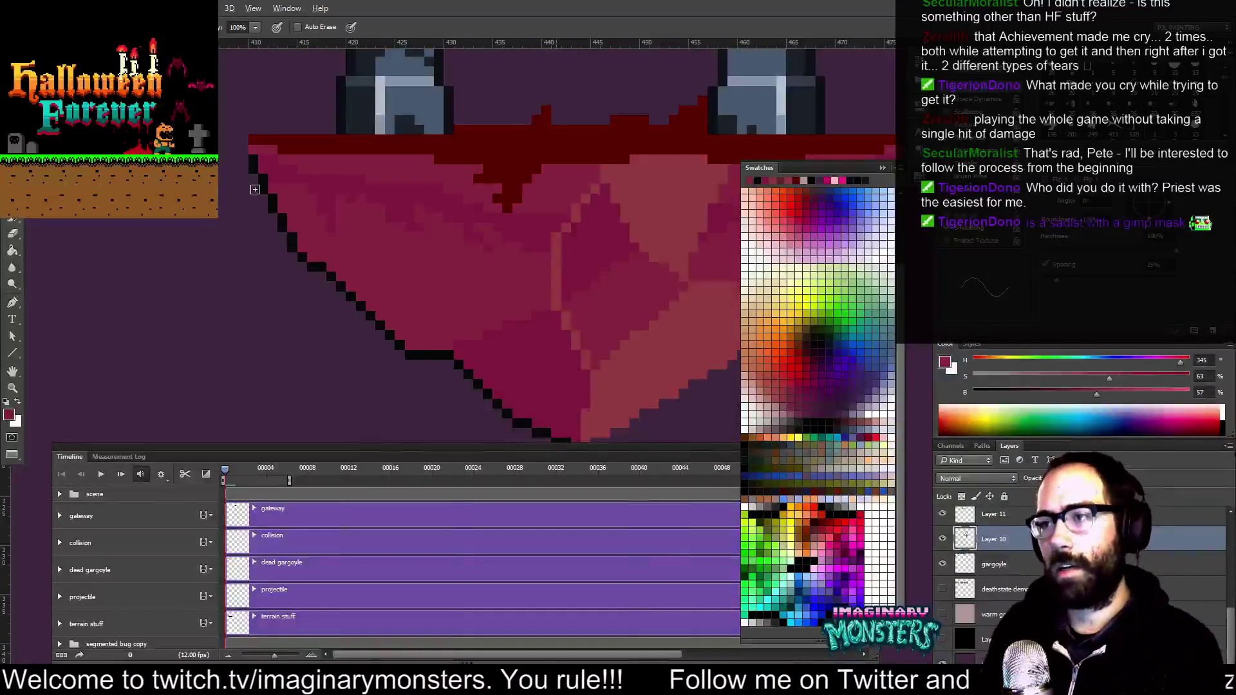
pyautogui.keyDown('alt'); pyautogui.click(259, 156); pyautogui.keyUp('alt')
pyautogui.press('z')
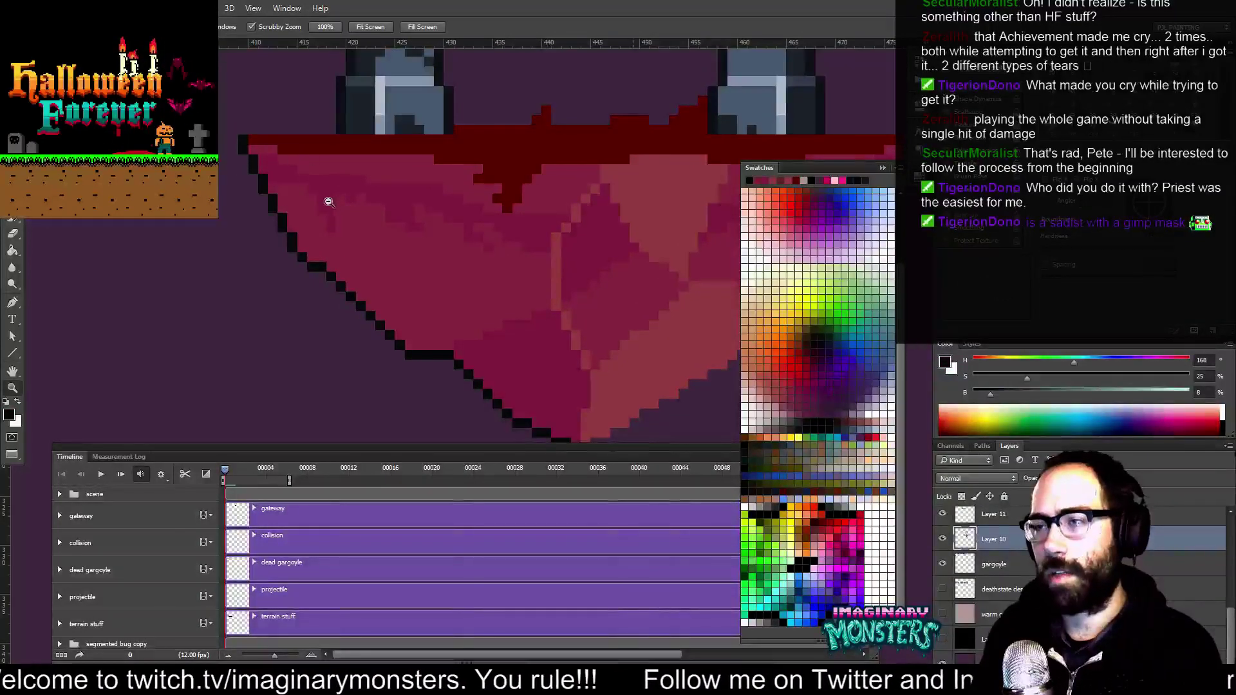
pyautogui.keyDown('alt'); pyautogui.click(338, 208); pyautogui.keyUp('alt')
pyautogui.keyDown('alt'); pyautogui.click(338, 209); pyautogui.keyUp('alt')
pyautogui.moveTo(351, 221); pyautogui.dragTo(363, 274)
pyautogui.press('b')
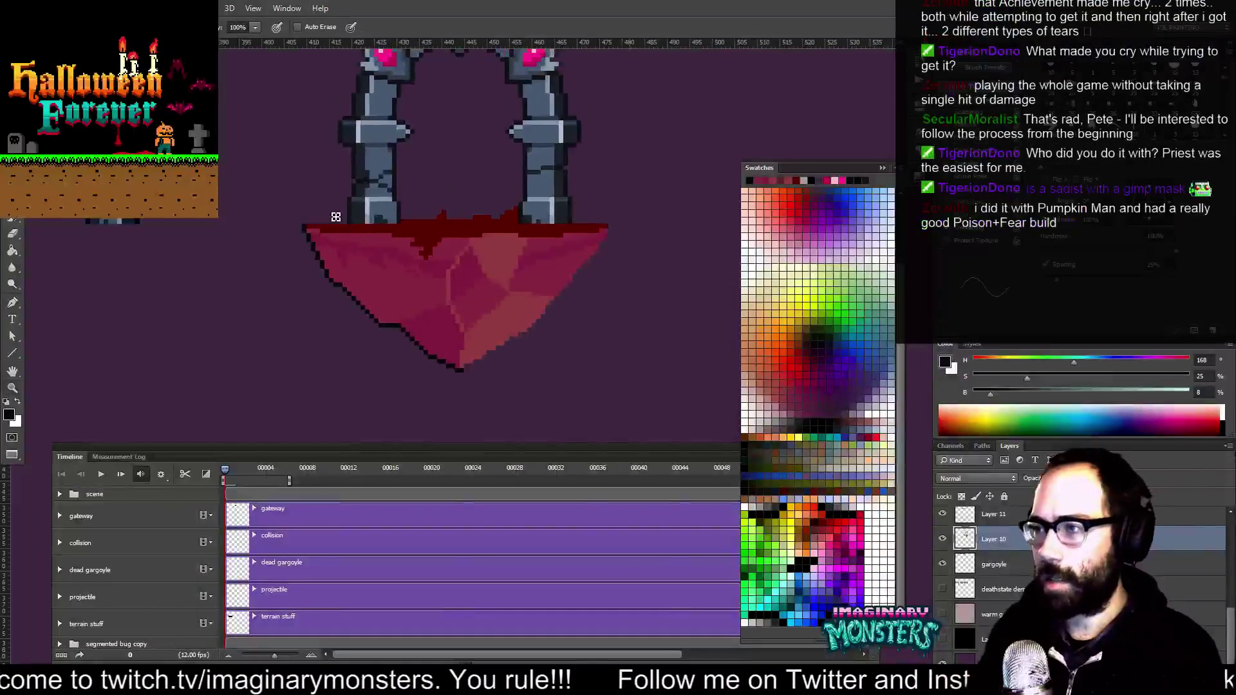
# Outline the ground strip's upper edge from its left end to the right pillar in very dark red (H 0, S 100, B 20)
pyautogui.moveTo(443, 336); pyautogui.dragTo(464, 358)
pyautogui.press('z')
pyautogui.moveTo(367, 246); pyautogui.dragTo(386, 245)
pyautogui.click(757, 475)
pyautogui.write('b')
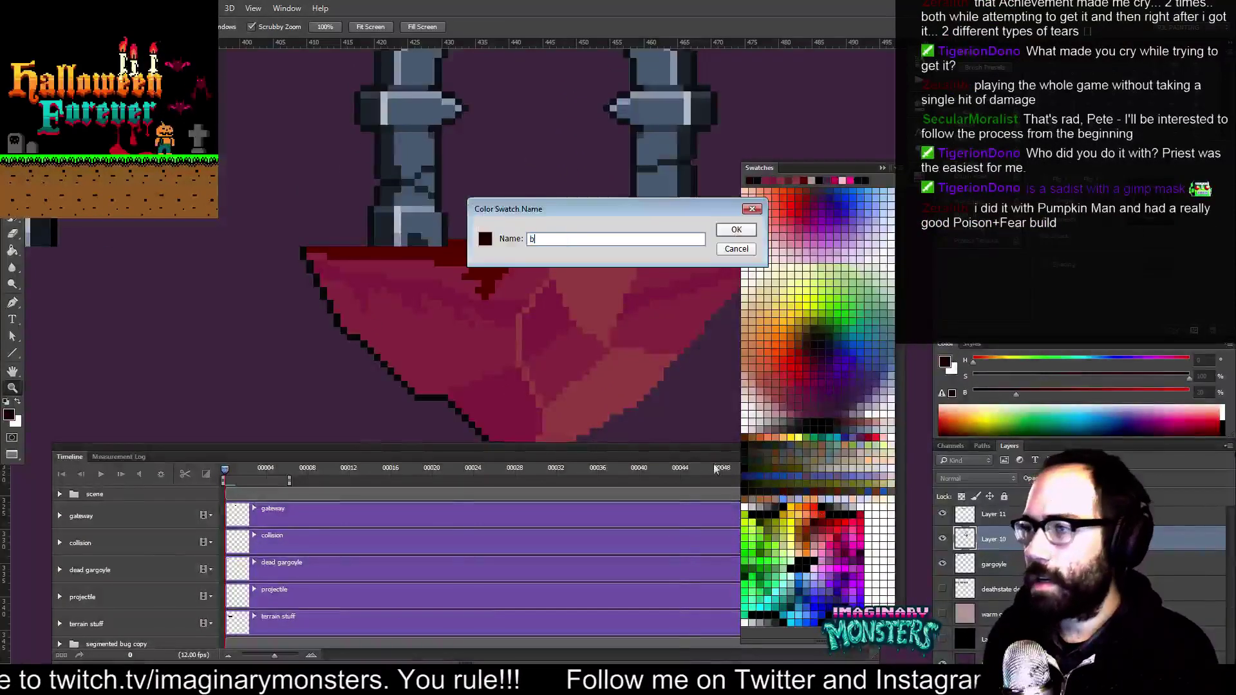
pyautogui.press('Escape')
pyautogui.press('b')
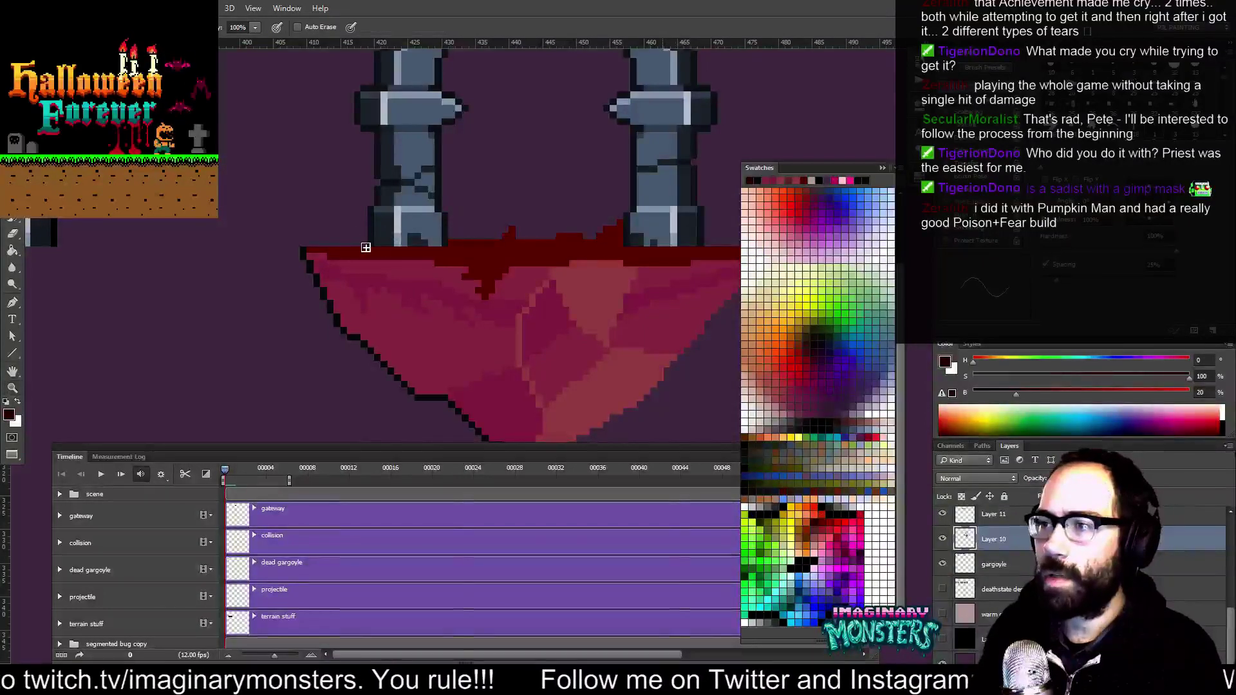
pyautogui.moveTo(330, 244); pyautogui.dragTo(310, 243)
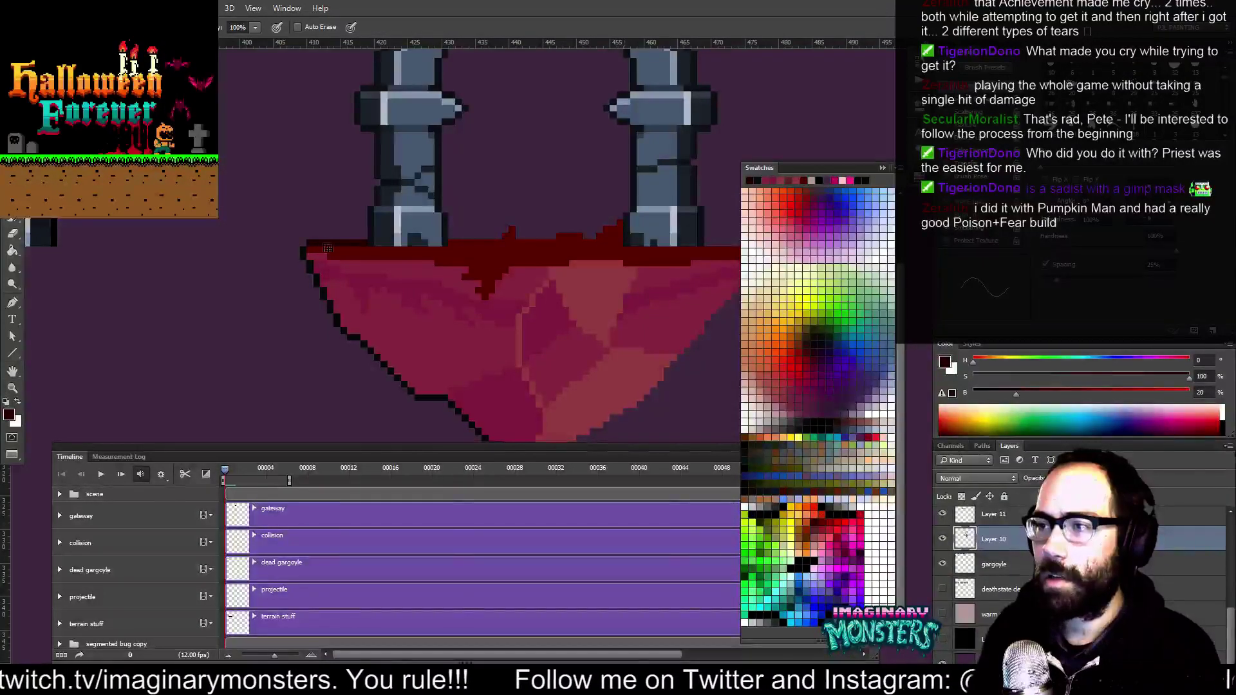
pyautogui.moveTo(452, 236)
pyautogui.mouseDown()
pyautogui.moveTo(512, 226)
pyautogui.moveTo(499, 239)
pyautogui.moveTo(524, 218)
pyautogui.moveTo(519, 236)
pyautogui.moveTo(559, 232)
pyautogui.moveTo(518, 248)
pyautogui.mouseUp()
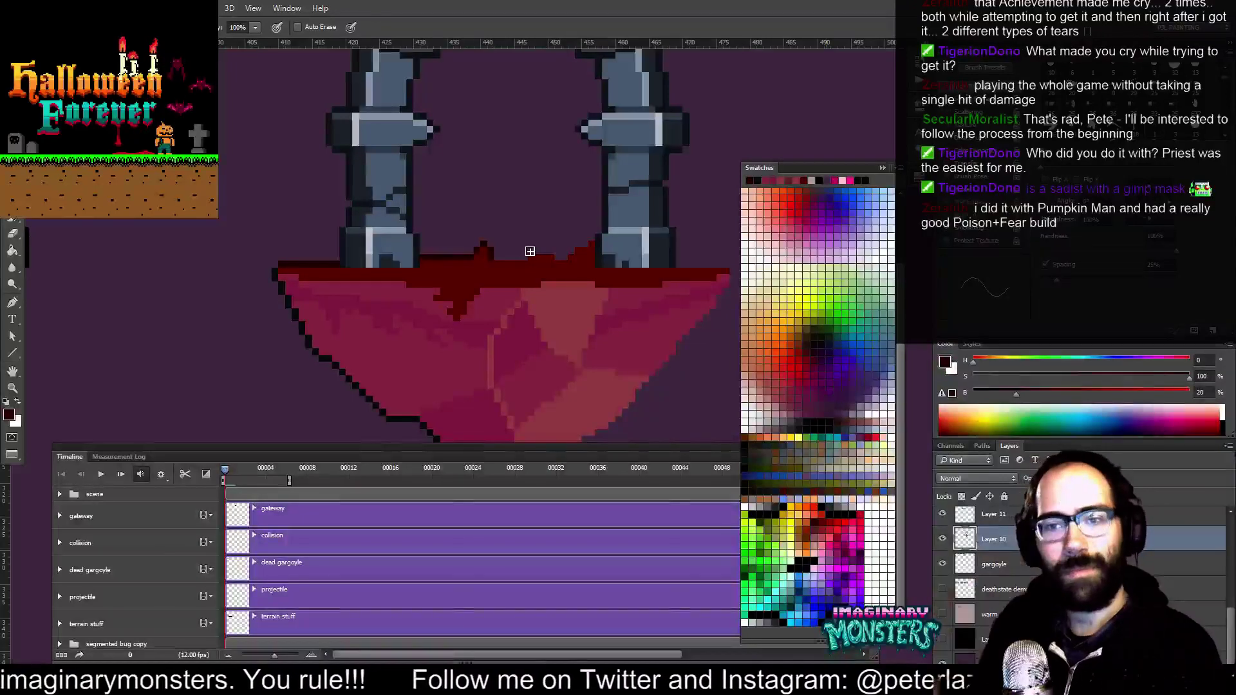
pyautogui.moveTo(500, 272)
pyautogui.mouseDown()
pyautogui.moveTo(443, 293)
pyautogui.moveTo(468, 280)
pyautogui.mouseUp()
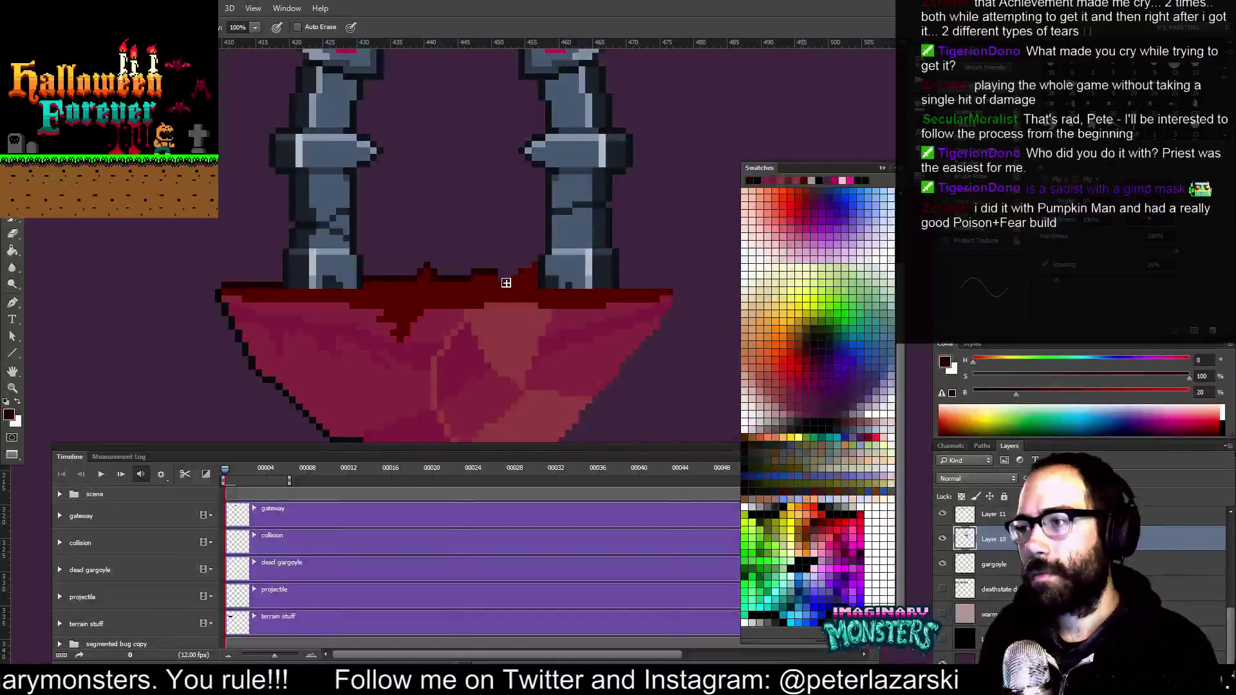
pyautogui.moveTo(527, 271)
pyautogui.mouseDown()
pyautogui.moveTo(540, 262)
pyautogui.moveTo(527, 297)
pyautogui.mouseUp()
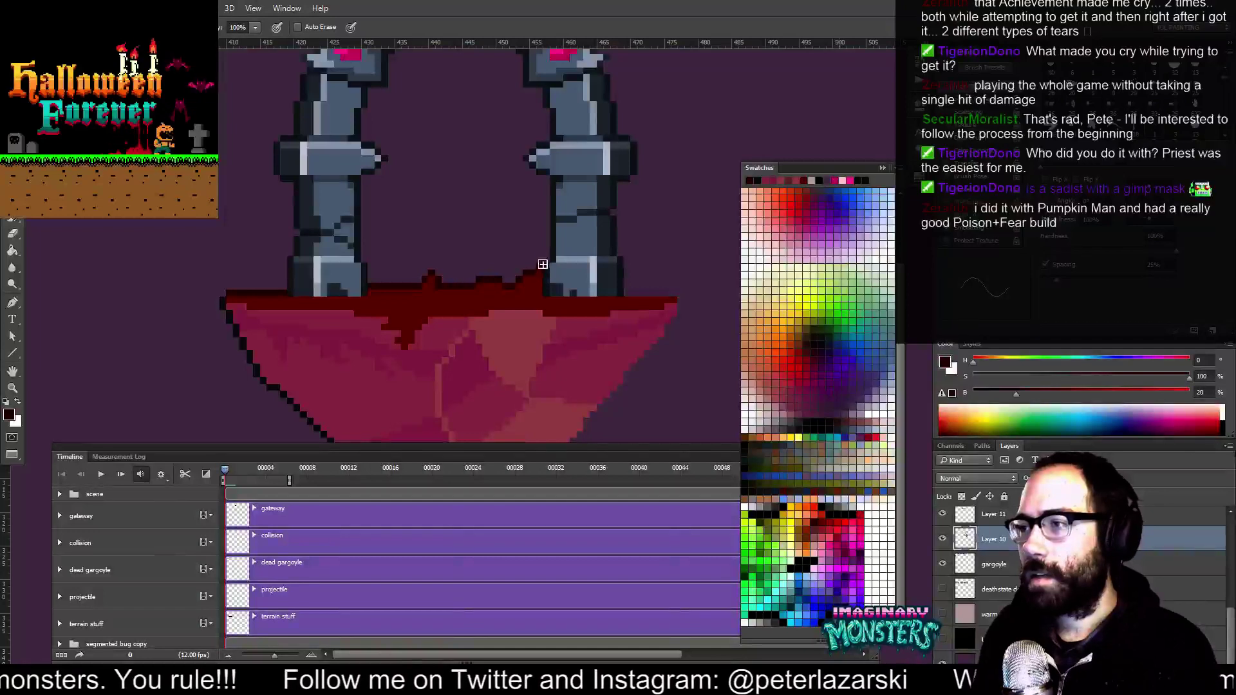
# Add small dark red tufts to the ground strip between and outside the pillars, outlining them in very dark red (H 0, S 100, B 20)
pyautogui.moveTo(413, 274); pyautogui.dragTo(420, 282)
pyautogui.click(400, 287)
pyautogui.keyDown('alt'); pyautogui.click(404, 304); pyautogui.keyUp('alt')
pyautogui.moveTo(431, 323)
pyautogui.mouseDown()
pyautogui.moveTo(439, 331)
pyautogui.moveTo(428, 328)
pyautogui.moveTo(449, 313)
pyautogui.mouseUp()
pyautogui.keyDown('alt'); pyautogui.click(315, 294); pyautogui.keyUp('alt')
pyautogui.click(327, 291)
pyautogui.moveTo(456, 314); pyautogui.dragTo(348, 312)
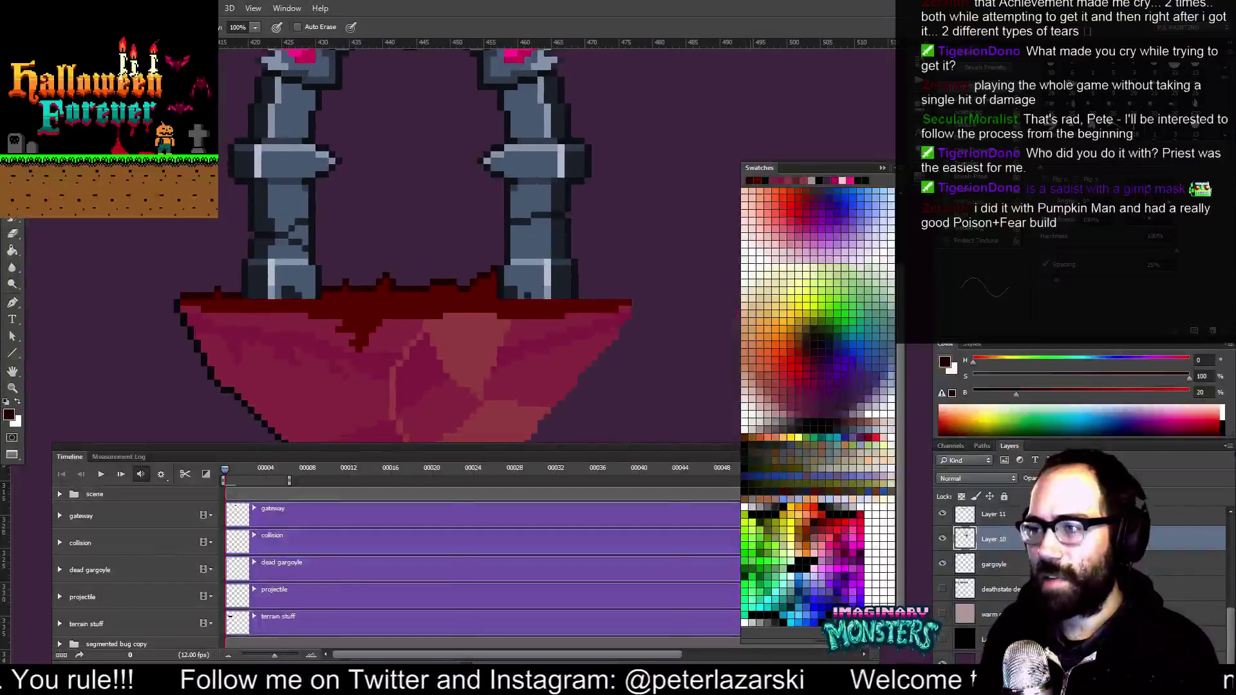
pyautogui.moveTo(582, 293)
pyautogui.mouseDown()
pyautogui.moveTo(631, 302)
pyautogui.moveTo(609, 325)
pyautogui.moveTo(604, 298)
pyautogui.moveTo(566, 276)
pyautogui.moveTo(546, 242)
pyautogui.moveTo(568, 284)
pyautogui.mouseUp()
pyautogui.keyDown('alt'); pyautogui.click(599, 303); pyautogui.keyUp('alt')
pyautogui.keyDown('alt'); pyautogui.click(604, 296); pyautogui.keyUp('alt')
# Continue the near-black outline (H 168, S 25, B 8) from the tip up the lower right edge and around the strip's right corner
pyautogui.keyDown('alt'); pyautogui.click(230, 345); pyautogui.keyUp('alt')
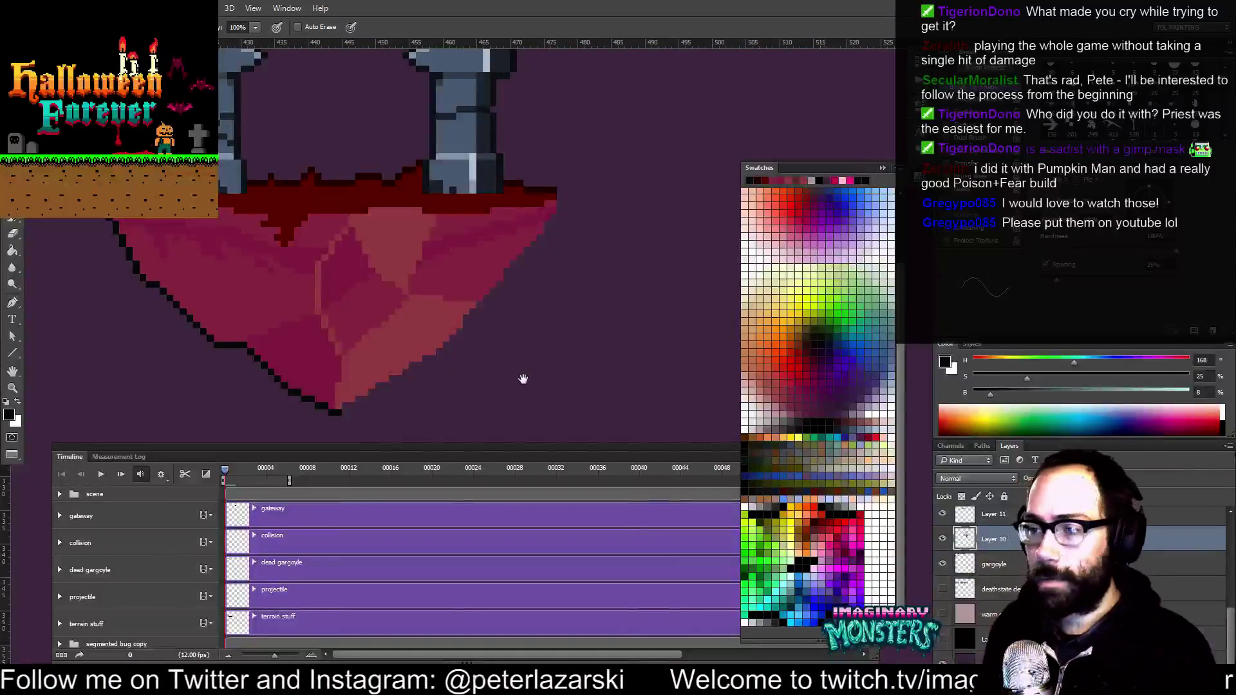
pyautogui.moveTo(487, 367); pyautogui.dragTo(505, 351)
pyautogui.hotkey('ctrl', 'r')
pyautogui.press('e')
pyautogui.press('b')
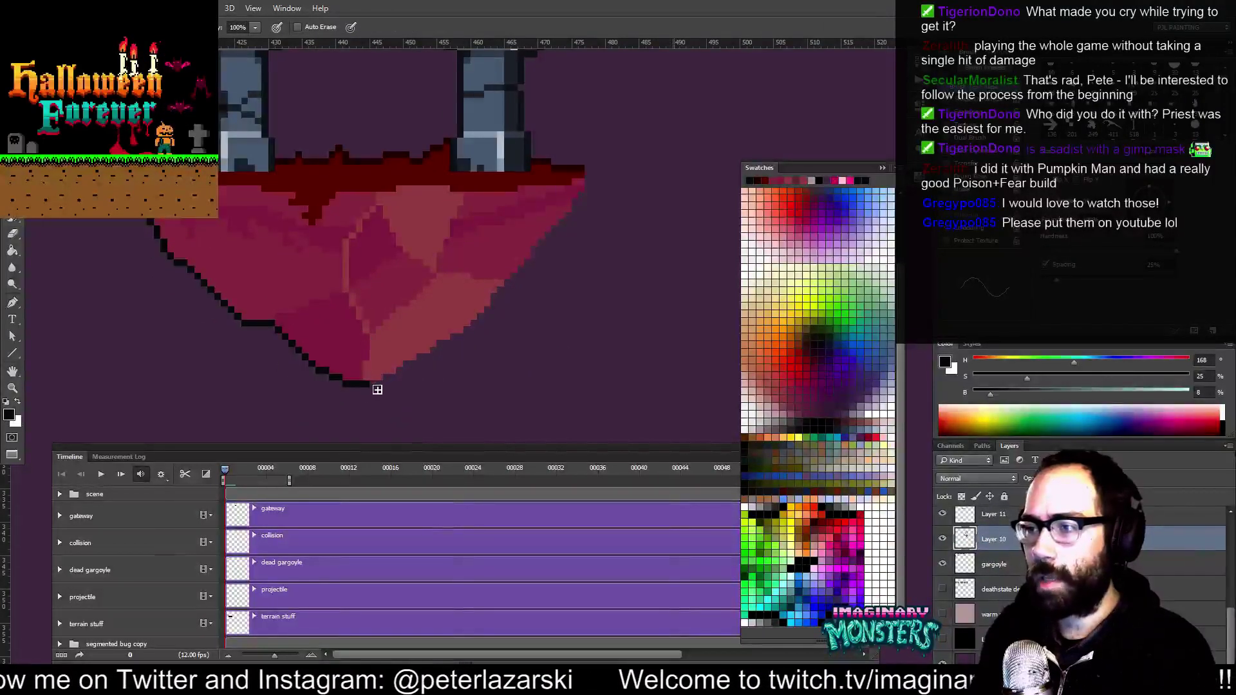
pyautogui.moveTo(385, 386); pyautogui.dragTo(473, 332)
pyautogui.moveTo(561, 246); pyautogui.dragTo(509, 268)
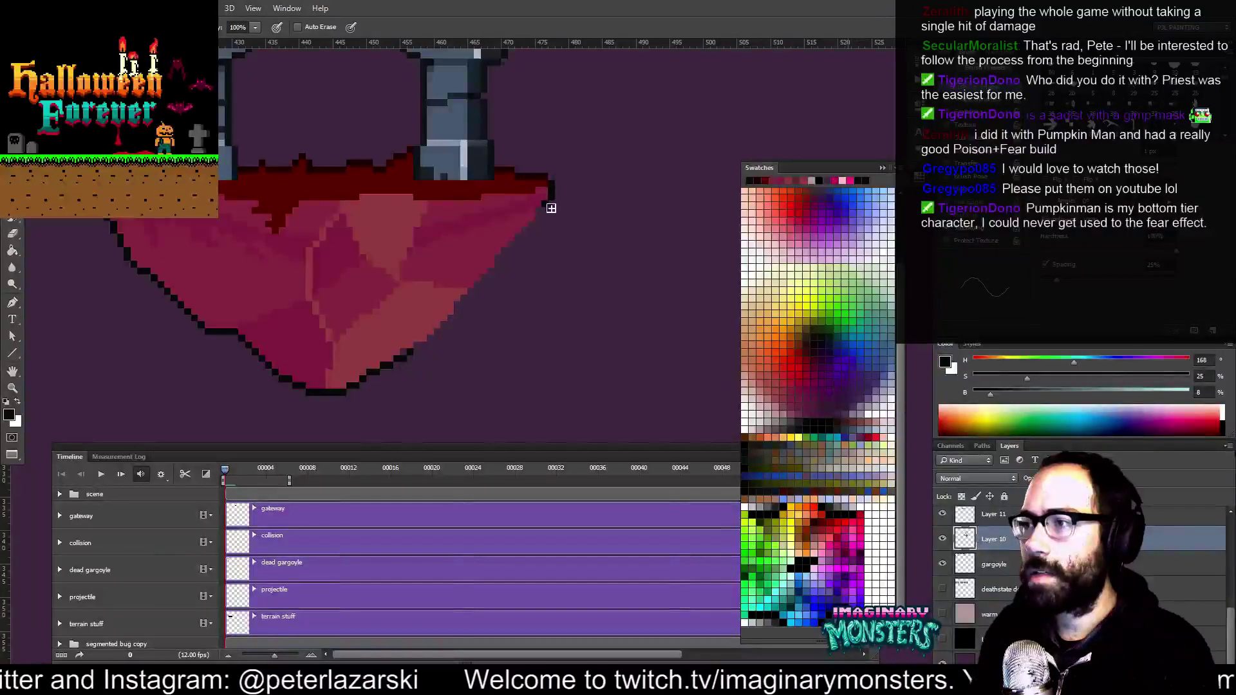
# Close the outline along the island's right edge in near-black (H 168, S 25, B 8) with connected straight segments
pyautogui.keyDown('alt'); pyautogui.click(528, 215); pyautogui.keyUp('alt')
pyautogui.click(541, 211)
pyautogui.keyDown('alt'); pyautogui.click(542, 207); pyautogui.keyUp('alt')
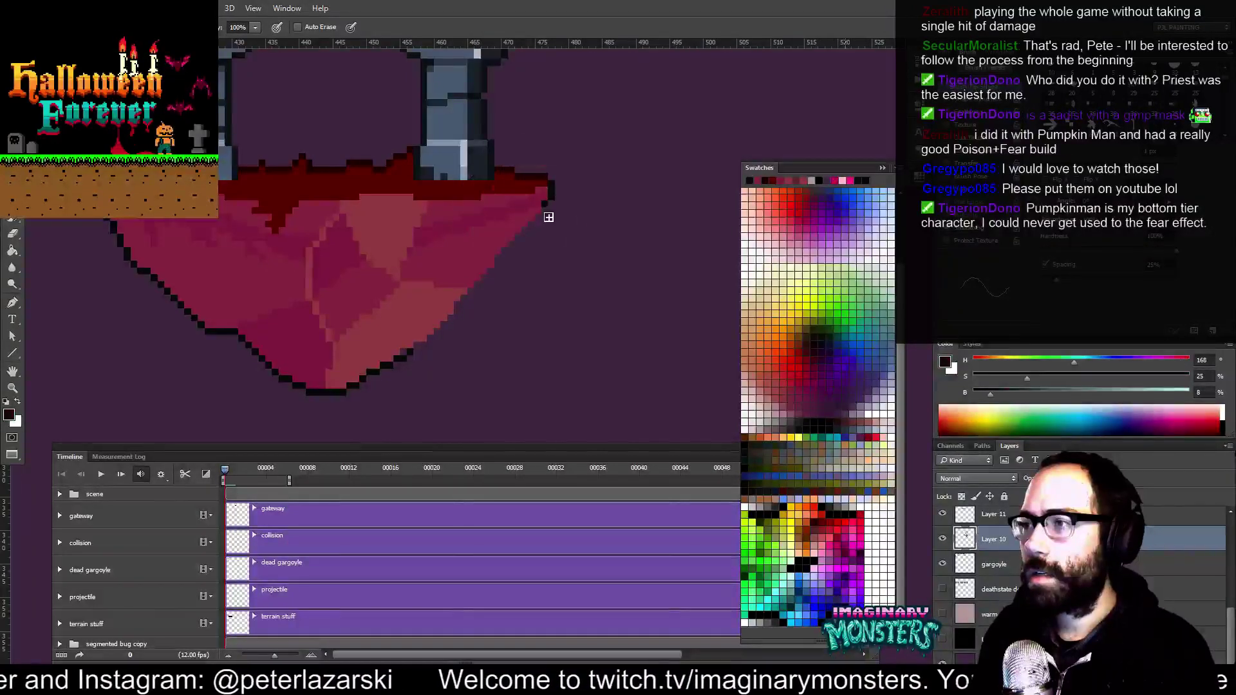
pyautogui.keyDown('shift'); pyautogui.click(499, 262); pyautogui.keyUp('shift')
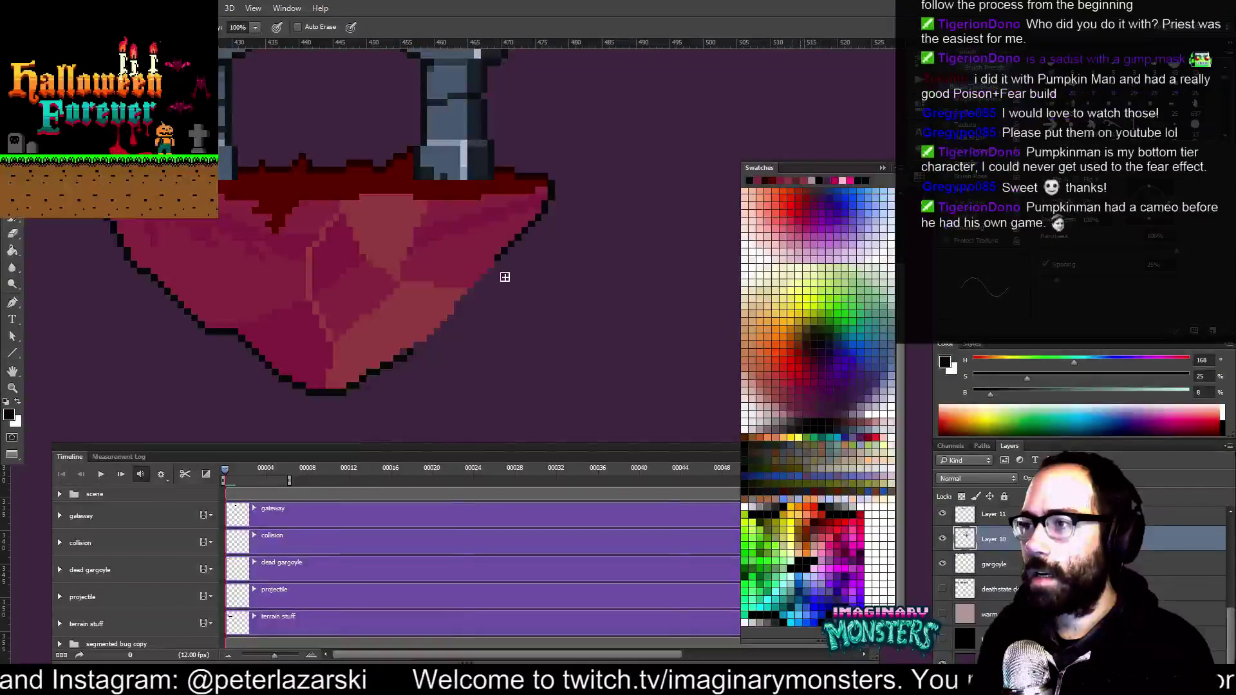
pyautogui.keyDown('shift'); pyautogui.click(465, 309); pyautogui.keyUp('shift')
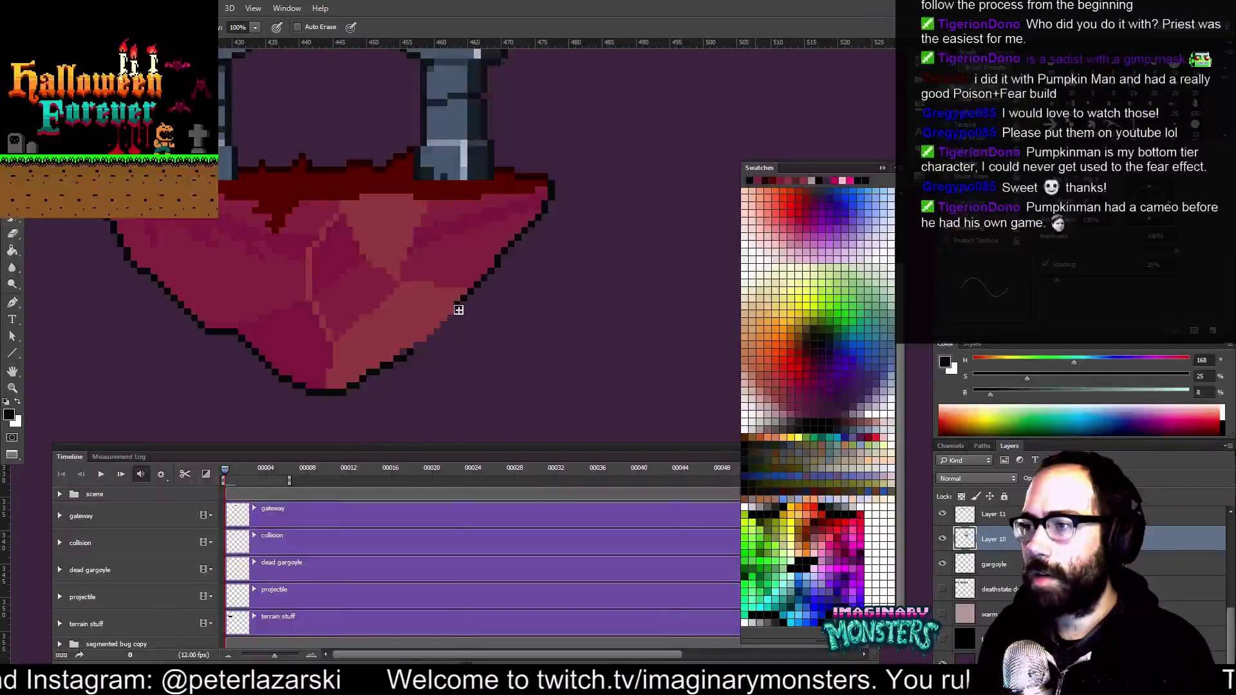
pyautogui.moveTo(446, 324); pyautogui.dragTo(479, 326)
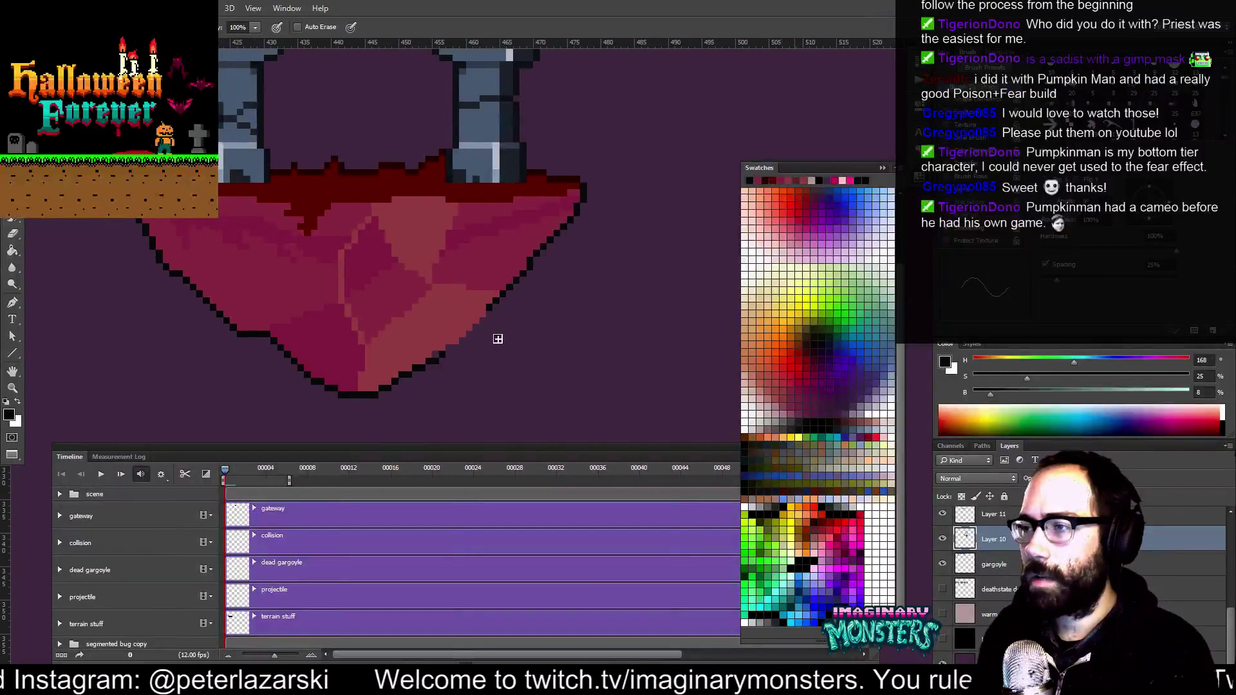
pyautogui.keyDown('shift'); pyautogui.click(459, 353); pyautogui.keyUp('shift')
# Smooth the lower right outline with near-black pixels, filling gaps inside it with the light rock red (H 356, S 53, B 62)
pyautogui.keyDown('alt'); pyautogui.click(440, 355); pyautogui.keyUp('alt')
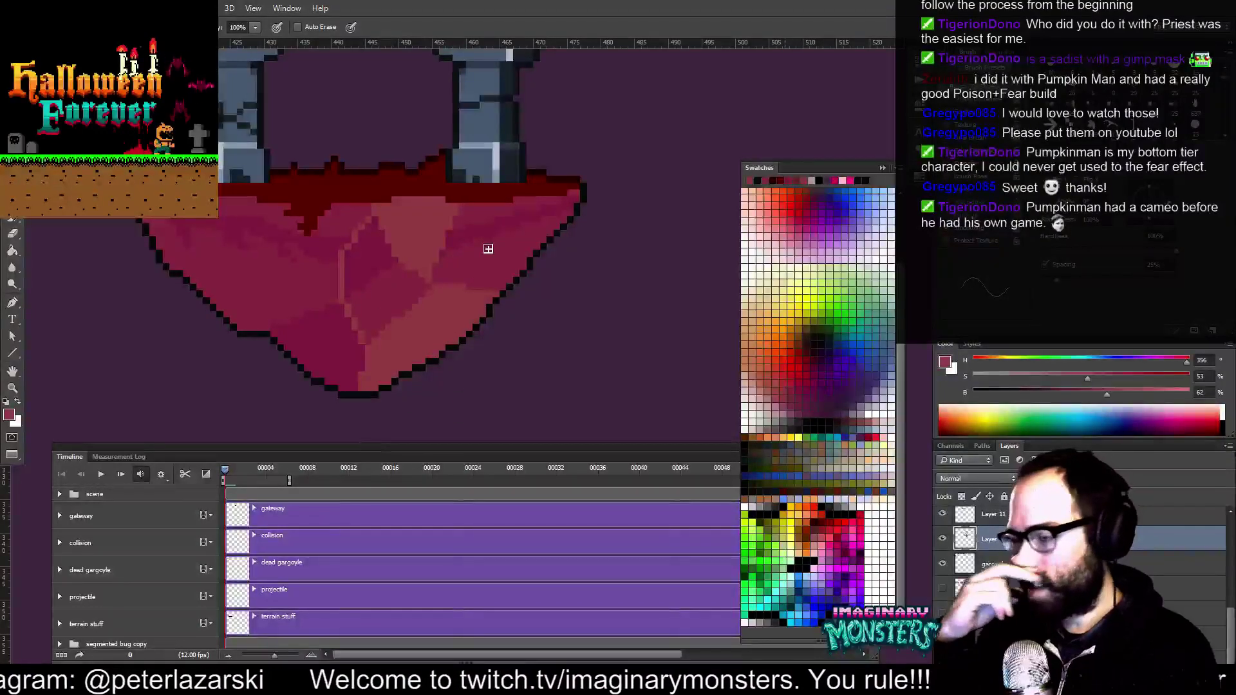
pyautogui.moveTo(483, 244); pyautogui.dragTo(503, 238)
pyautogui.keyDown('alt'); pyautogui.click(438, 362); pyautogui.keyUp('alt')
pyautogui.click(429, 379)
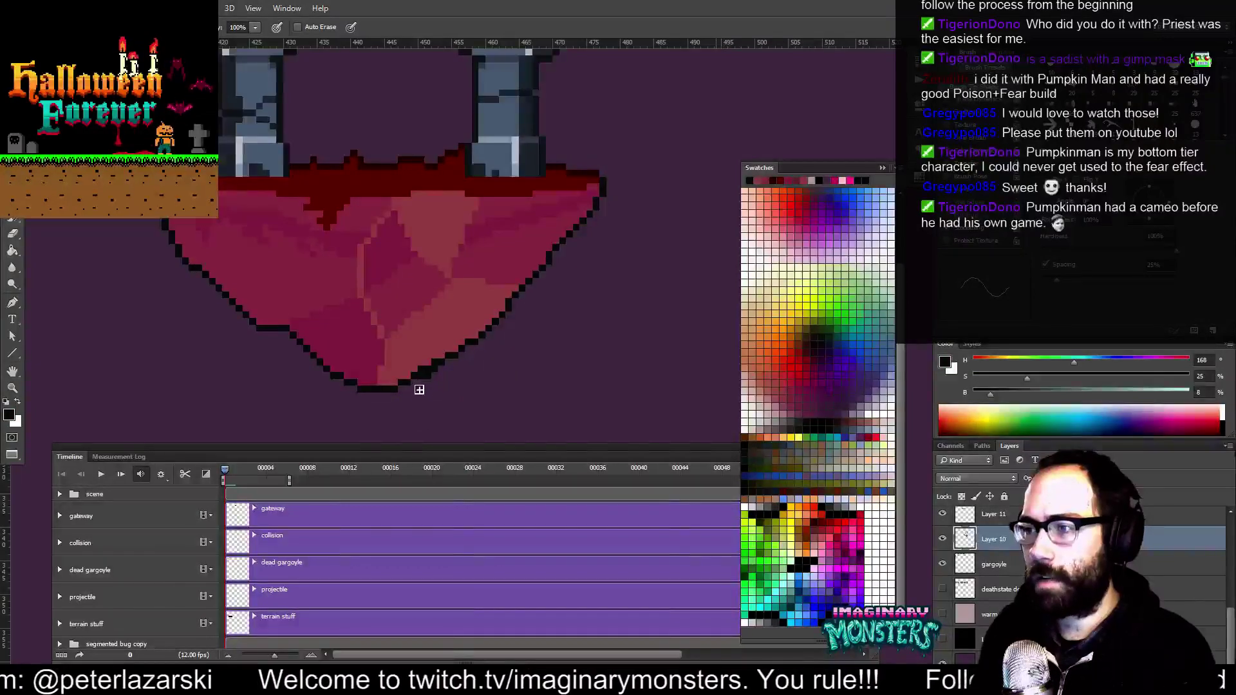
pyautogui.keyDown('alt'); pyautogui.click(406, 378); pyautogui.keyUp('alt')
pyautogui.click(414, 375)
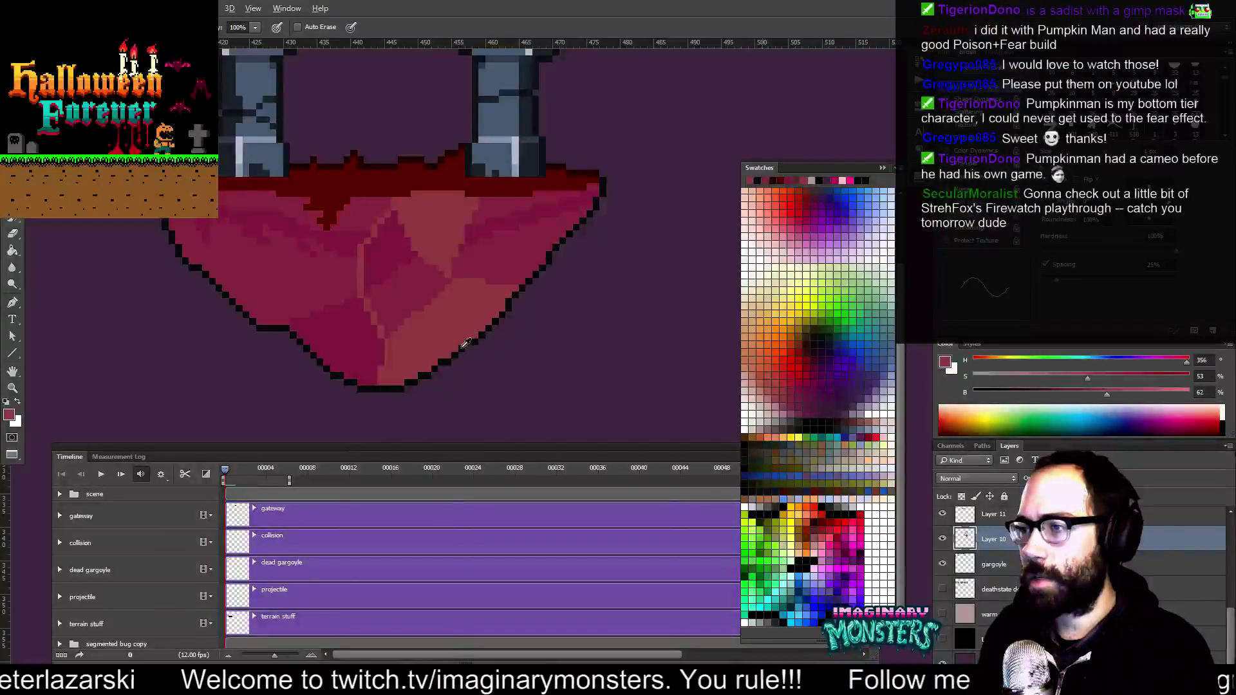
pyautogui.keyDown('alt'); pyautogui.click(472, 329); pyautogui.keyUp('alt')
pyautogui.moveTo(478, 300)
pyautogui.mouseDown()
pyautogui.moveTo(472, 315)
pyautogui.moveTo(455, 281)
pyautogui.moveTo(472, 299)
pyautogui.mouseUp()
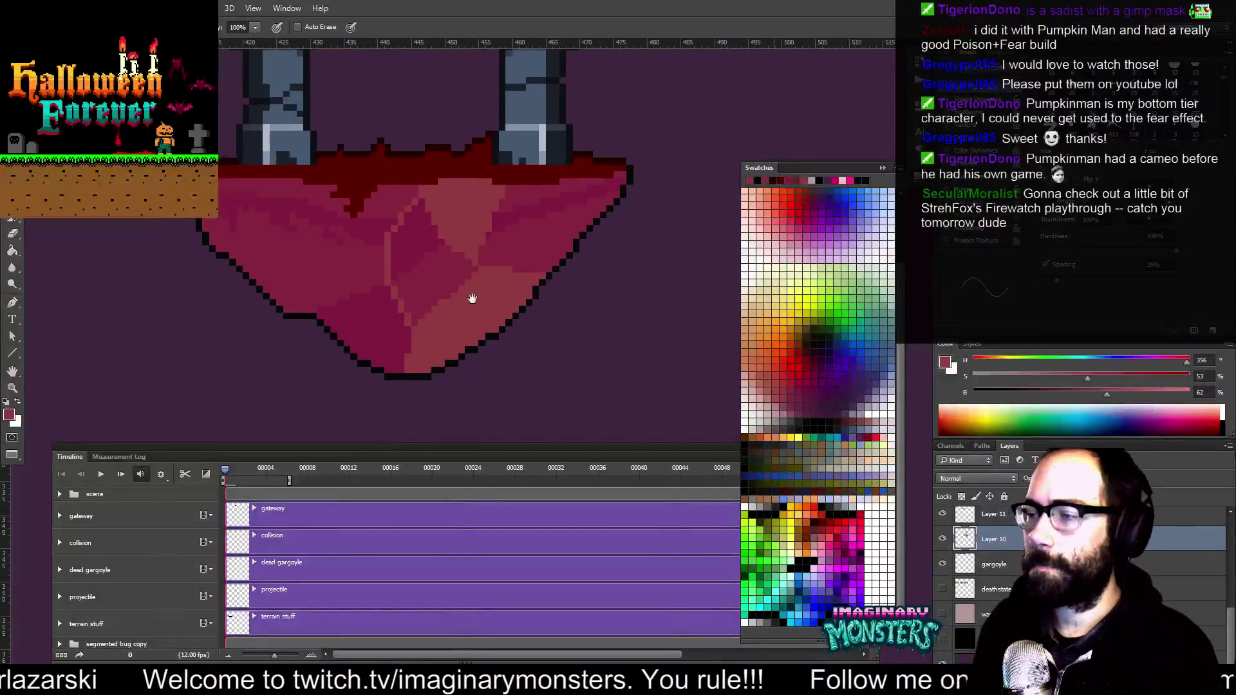
pyautogui.keyDown('alt'); pyautogui.click(493, 340); pyautogui.keyUp('alt')
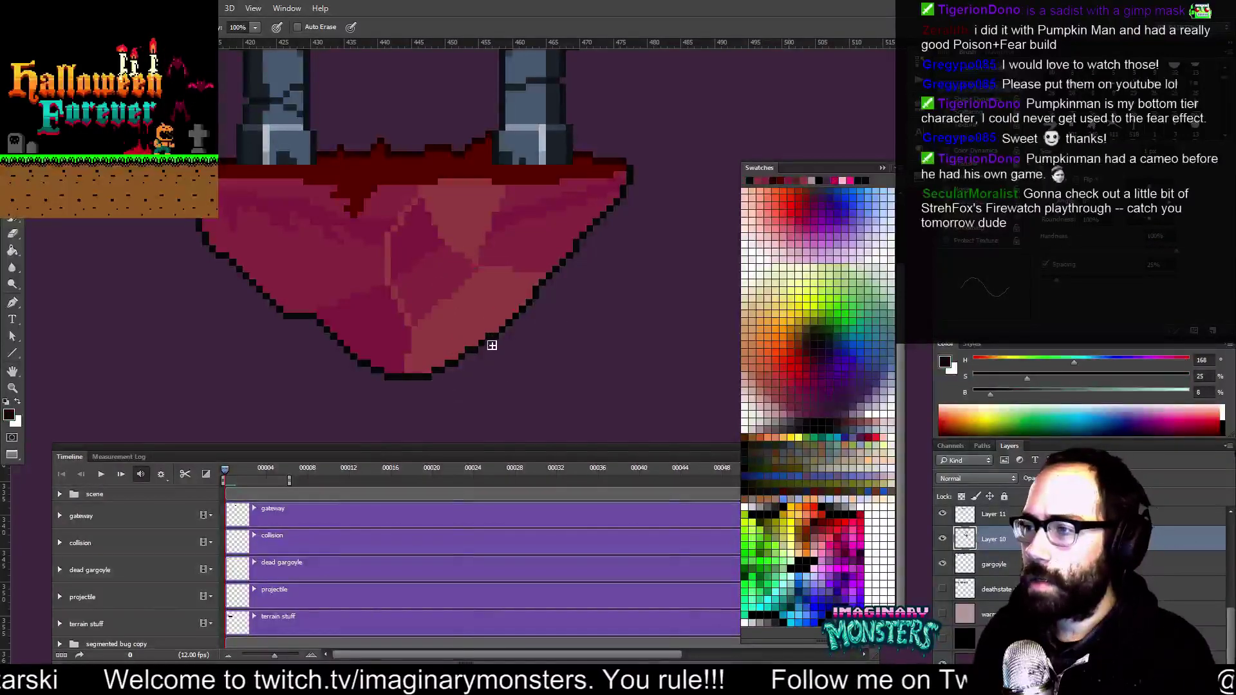
# Touch up the last uneven pixels along the island's lower right edge with the light rock red (H 356, S 53, B 62)
pyautogui.keyDown('alt'); pyautogui.click(487, 334); pyautogui.keyUp('alt')
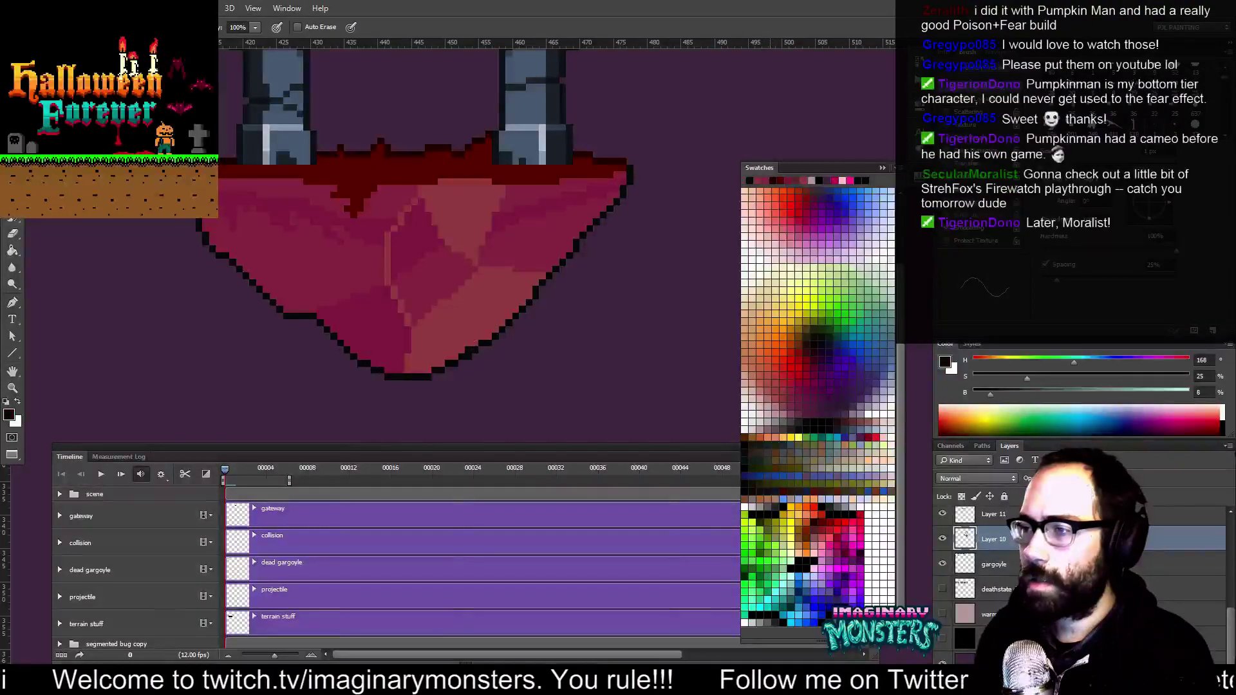
pyautogui.keyDown('alt'); pyautogui.click(483, 346); pyautogui.keyUp('alt')
pyautogui.keyDown('alt'); pyautogui.click(488, 333); pyautogui.keyUp('alt')
pyautogui.moveTo(462, 346); pyautogui.dragTo(488, 354)
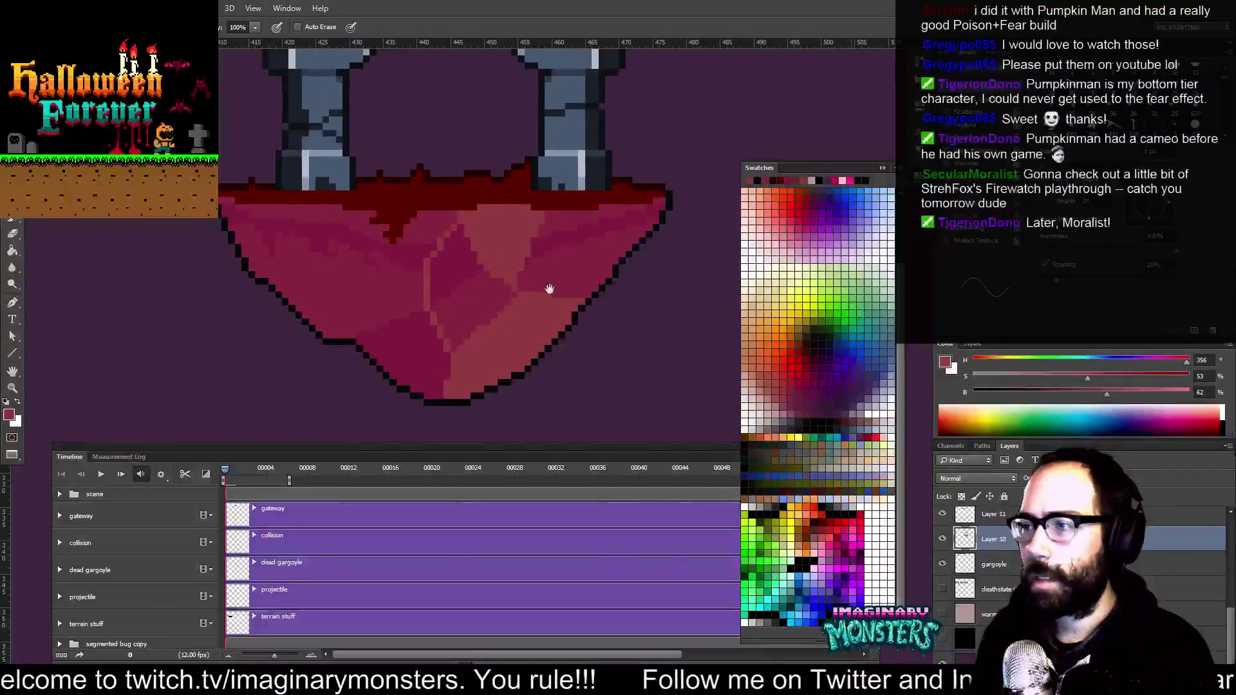
# Paint a thin magenta shading band (H 339, S 69, B 55) across the island's left facet toward the centre ridge
pyautogui.moveTo(599, 326); pyautogui.dragTo(599, 384)
pyautogui.press('z')
pyautogui.moveTo(607, 315)
pyautogui.mouseDown()
pyautogui.moveTo(541, 345)
pyautogui.moveTo(595, 324)
pyautogui.mouseUp()
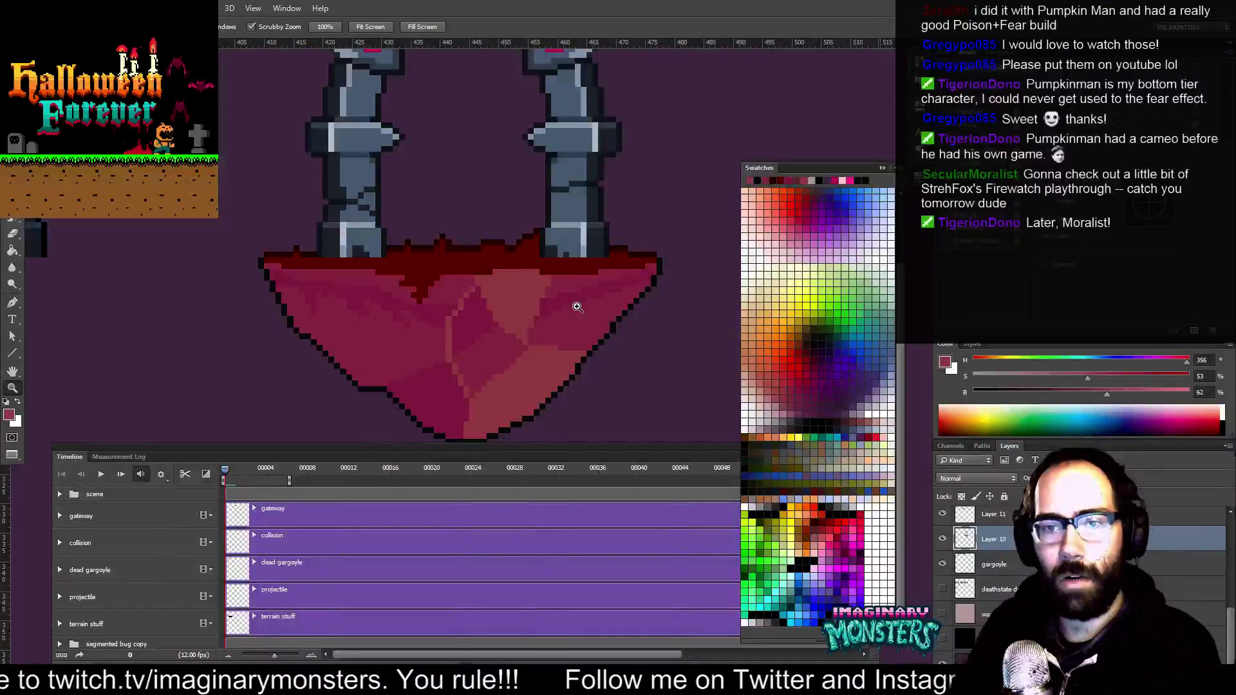
pyautogui.moveTo(390, 374); pyautogui.dragTo(383, 334)
pyautogui.press('b')
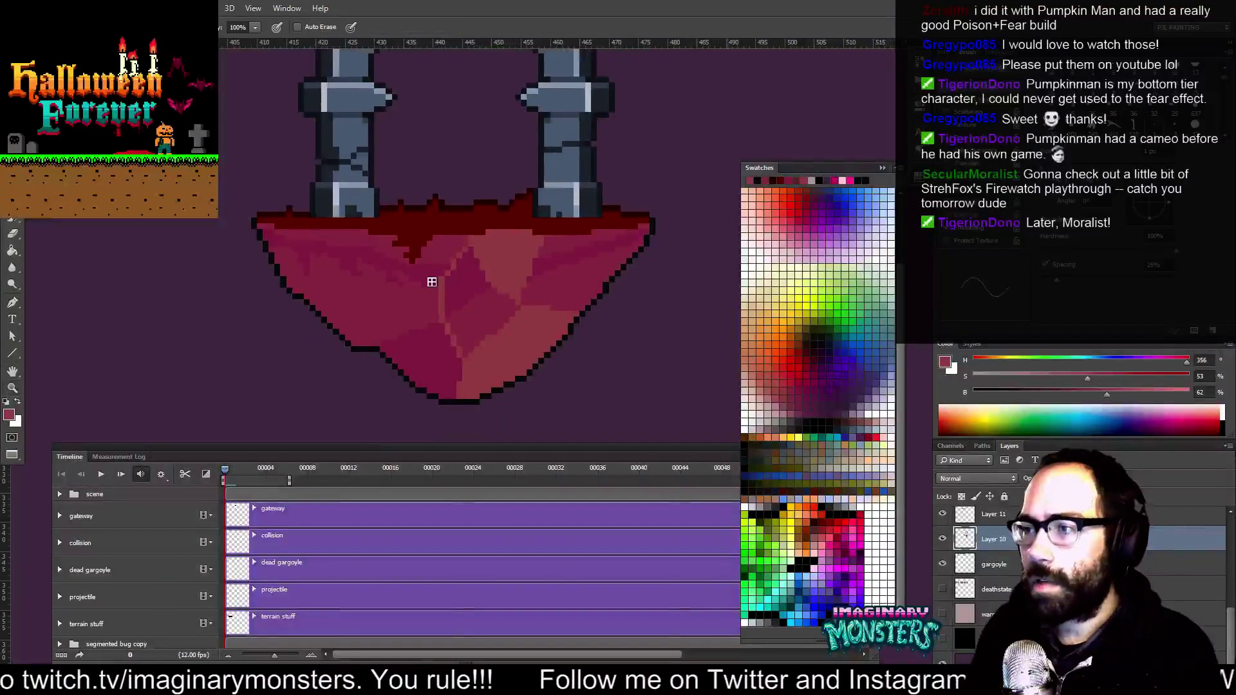
pyautogui.keyDown('alt'); pyautogui.click(432, 276); pyautogui.keyUp('alt')
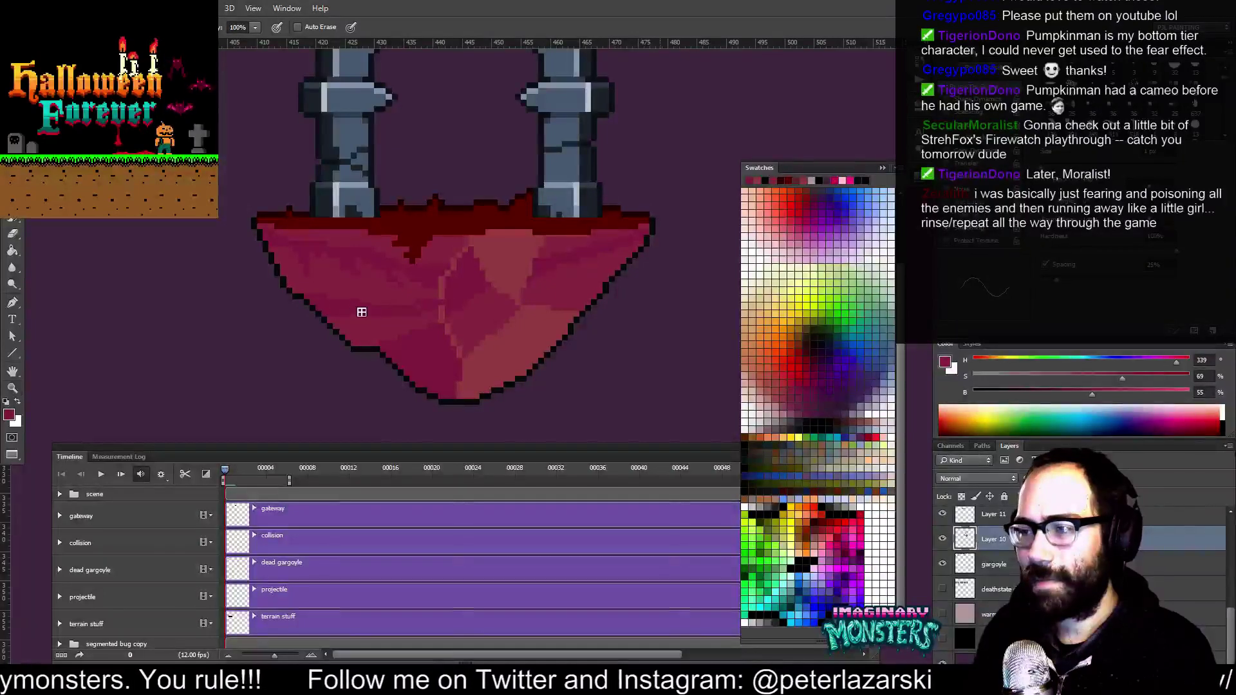
# Reshape the left outline into a small ledge with near-black pixels (H 168, S 25, B 8), erasing the leftover pixels outside it
pyautogui.scroll(2, 335, 293)
pyautogui.keyDown('alt'); pyautogui.click(293, 285); pyautogui.keyUp('alt')
pyautogui.moveTo(297, 291); pyautogui.dragTo(315, 309)
pyautogui.press('e')
pyautogui.click(298, 300)
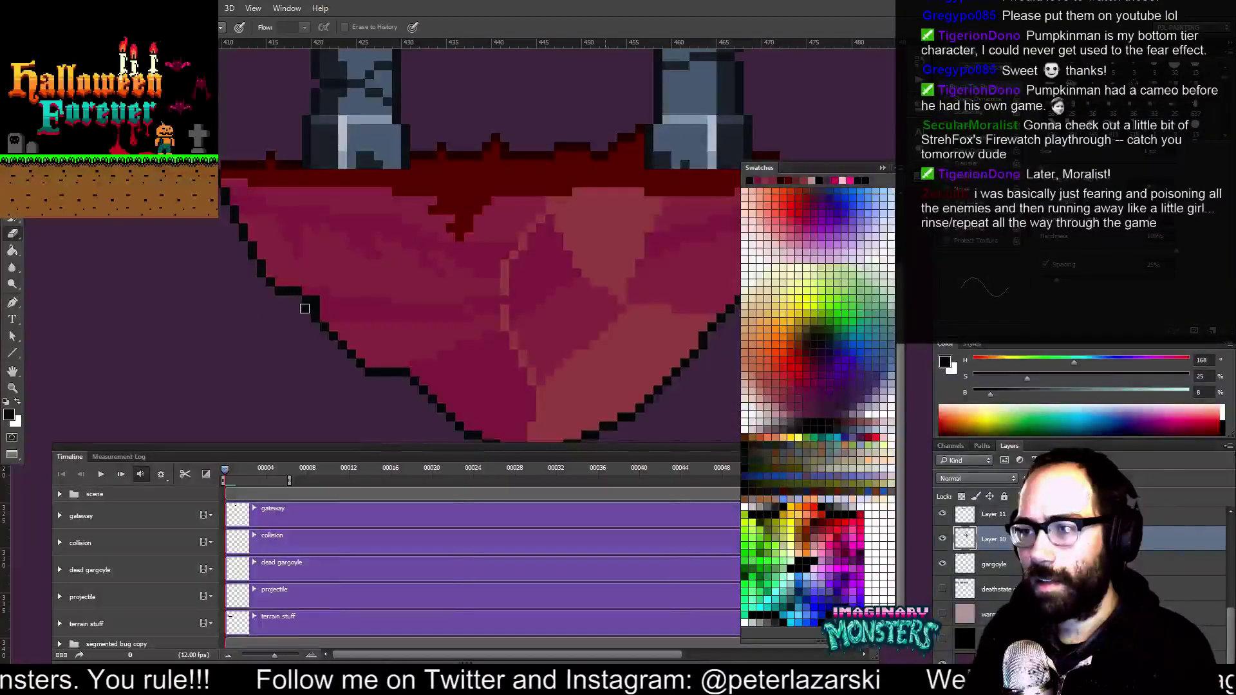
pyautogui.press('b')
pyautogui.keyDown('alt'); pyautogui.click(318, 310); pyautogui.keyUp('alt')
pyautogui.moveTo(320, 312); pyautogui.dragTo(328, 322)
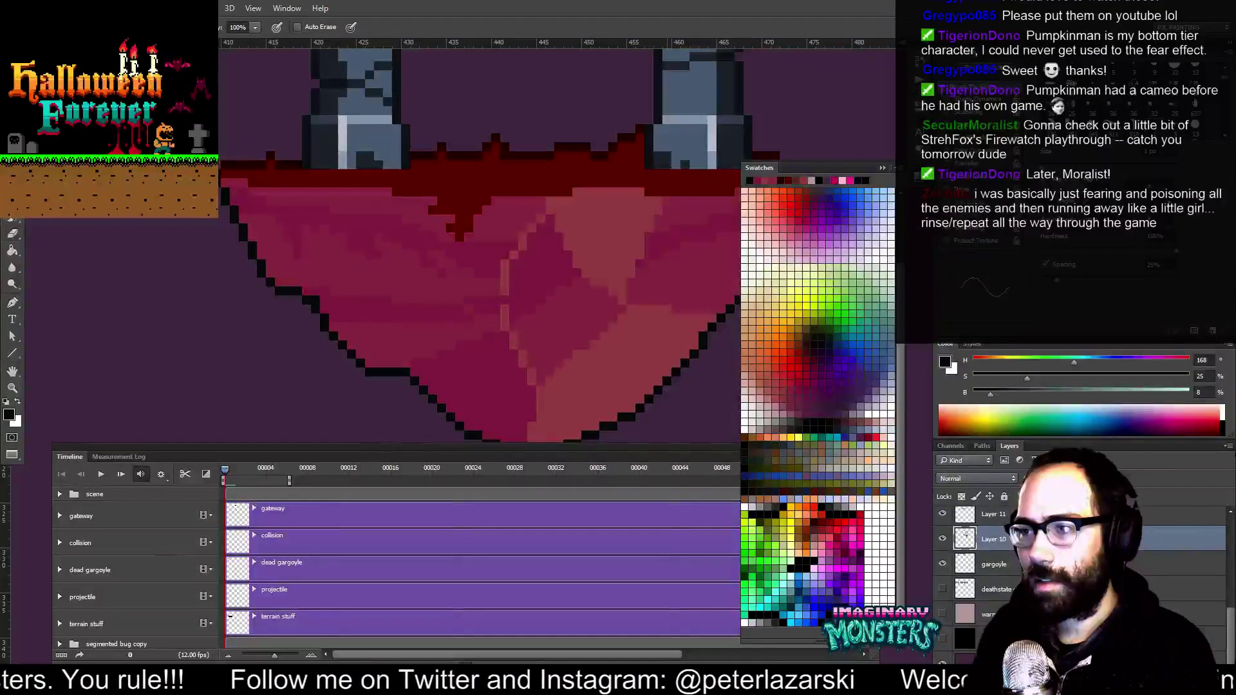
# Refine the left ledge's corner with magenta rock pixels inside and a steeper near-black outline (H 168, S 25, B 8)
pyautogui.keyDown('alt'); pyautogui.click(323, 293); pyautogui.keyUp('alt')
pyautogui.press('z')
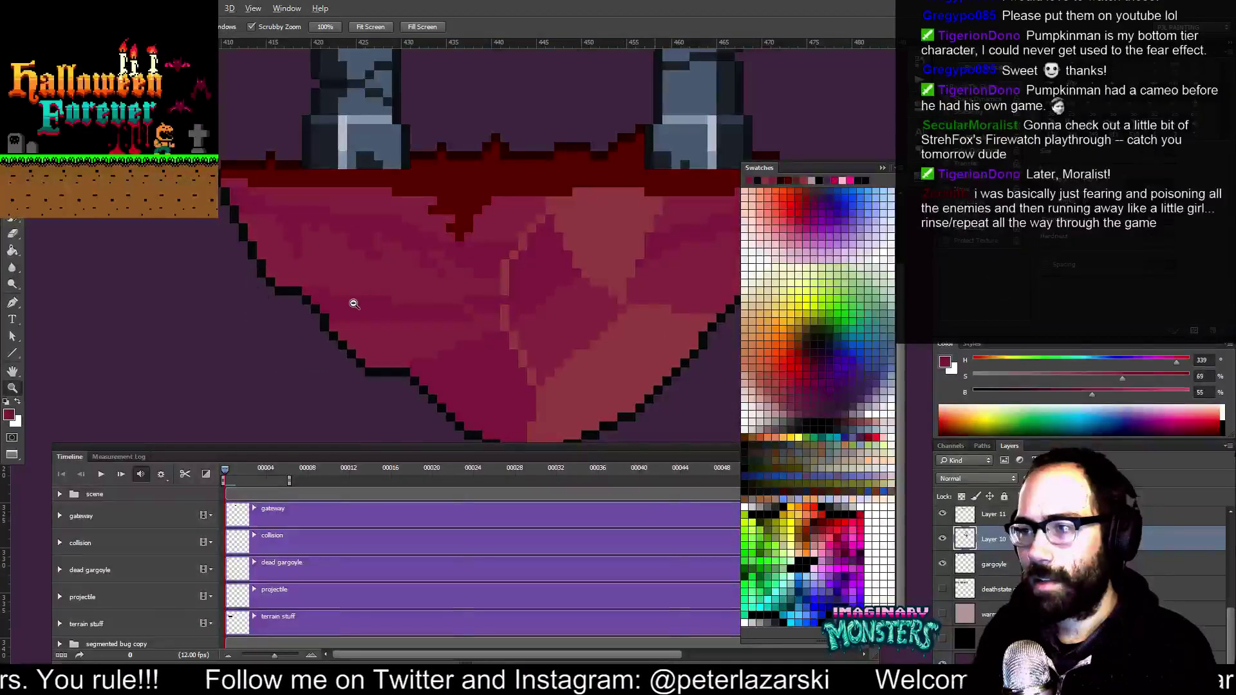
pyautogui.keyDown('alt'); pyautogui.click(353, 301); pyautogui.keyUp('alt')
pyautogui.keyDown('alt'); pyautogui.click(358, 306); pyautogui.keyUp('alt')
pyautogui.press('b')
pyautogui.press('z')
pyautogui.click(372, 270)
pyautogui.press('b')
pyautogui.keyDown('alt'); pyautogui.click(323, 302); pyautogui.keyUp('alt')
pyautogui.moveTo(327, 299)
pyautogui.mouseDown()
pyautogui.moveTo(350, 329)
pyautogui.moveTo(348, 317)
pyautogui.mouseUp()
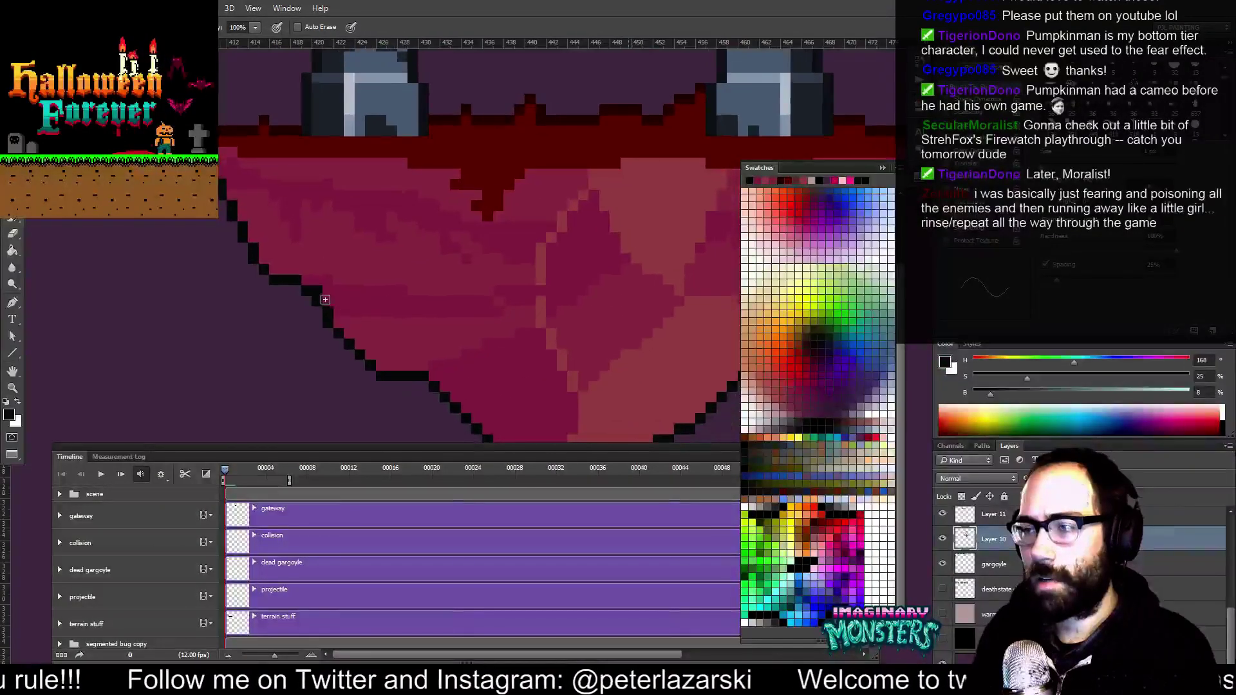
pyautogui.press('e')
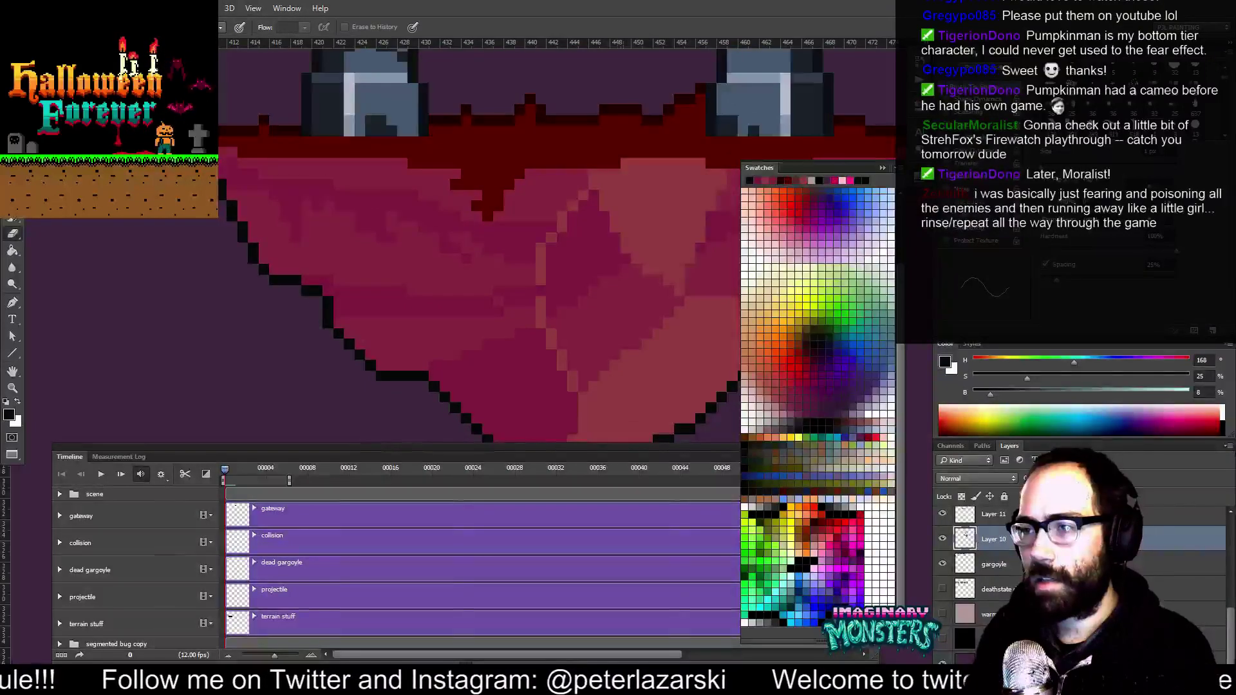
# Touch up the rock inside the left ledge with magenta (H 339, S 69, B 55) and check the whole island
pyautogui.press('b')
pyautogui.keyDown('alt'); pyautogui.click(354, 306); pyautogui.keyUp('alt')
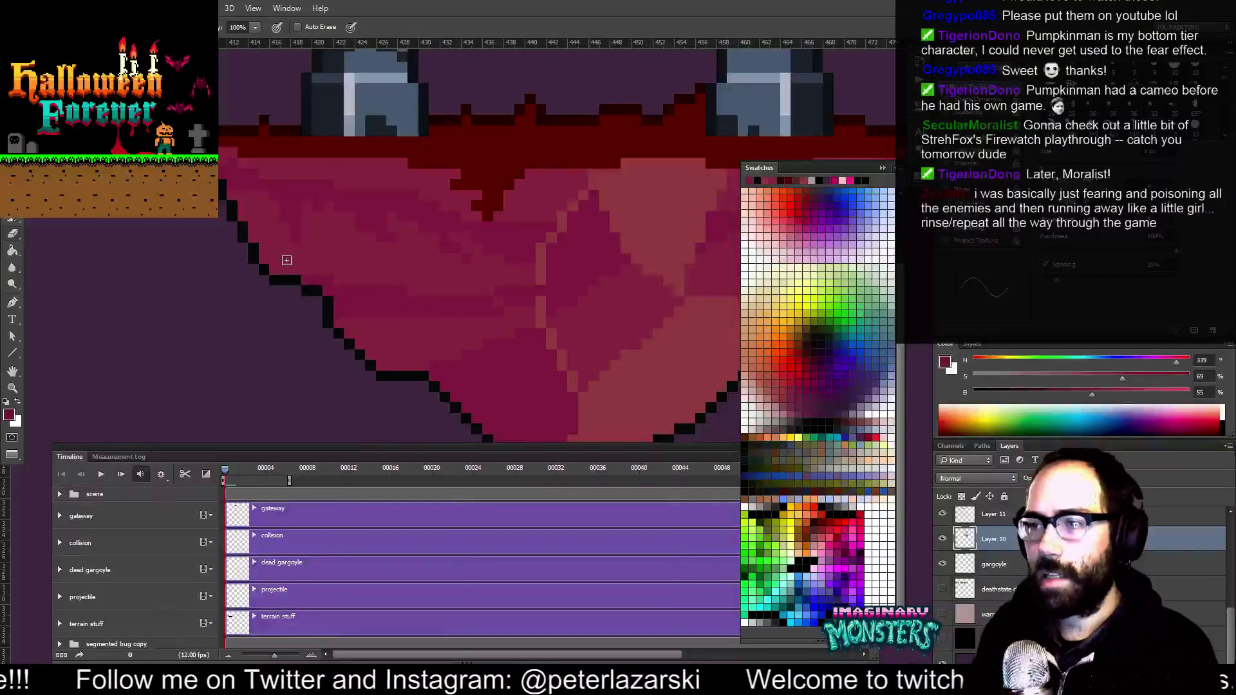
pyautogui.moveTo(502, 287); pyautogui.dragTo(403, 303)
pyautogui.press('z')
pyautogui.keyDown('alt'); pyautogui.click(447, 306); pyautogui.keyUp('alt')
pyautogui.keyDown('alt'); pyautogui.click(447, 307); pyautogui.keyUp('alt')
pyautogui.moveTo(501, 307); pyautogui.dragTo(474, 316)
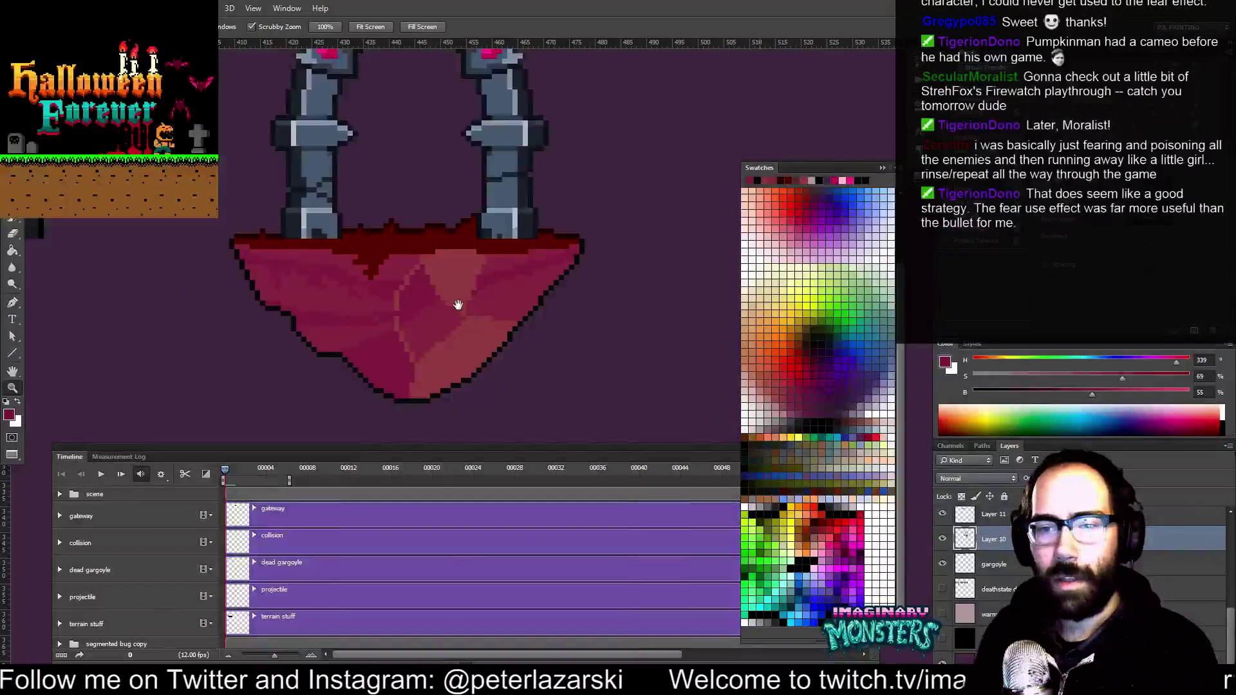
pyautogui.scroll(1, 436, 295)
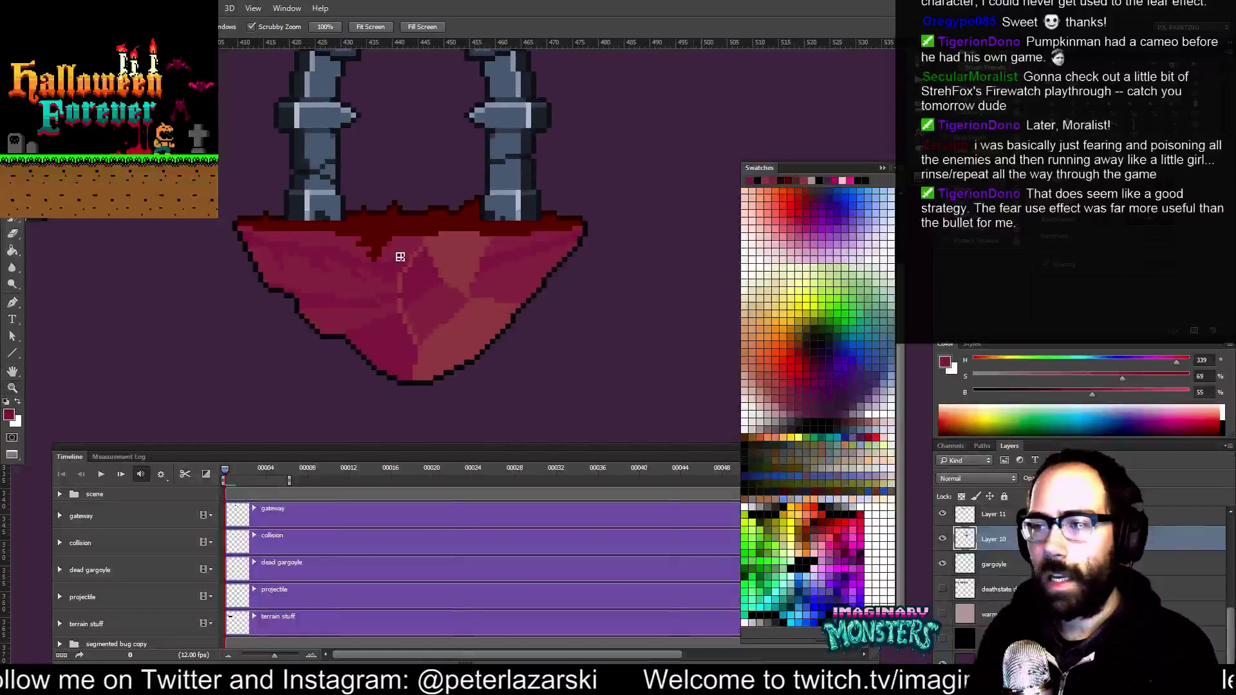
pyautogui.scroll(1, 411, 290)
# Draw a purple crack line (H 323, S 72, B 44) across the left facet from the ledge to the centre ridge
pyautogui.press('b')
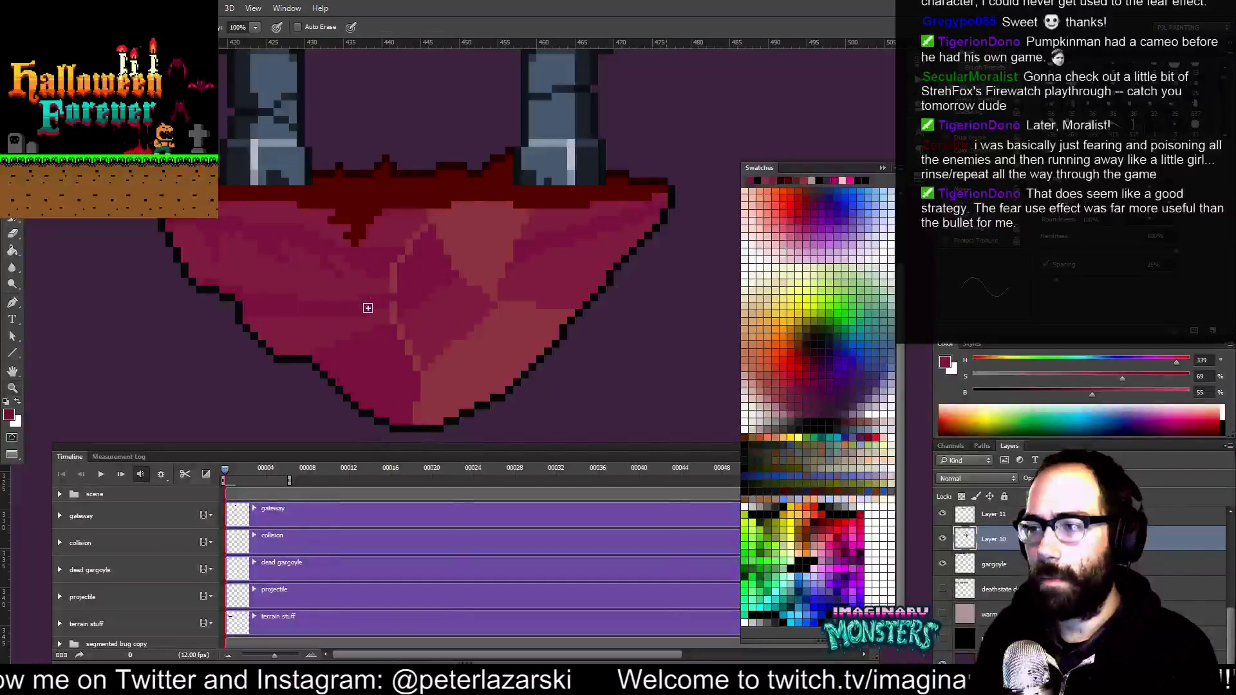
pyautogui.moveTo(395, 281); pyautogui.dragTo(414, 296)
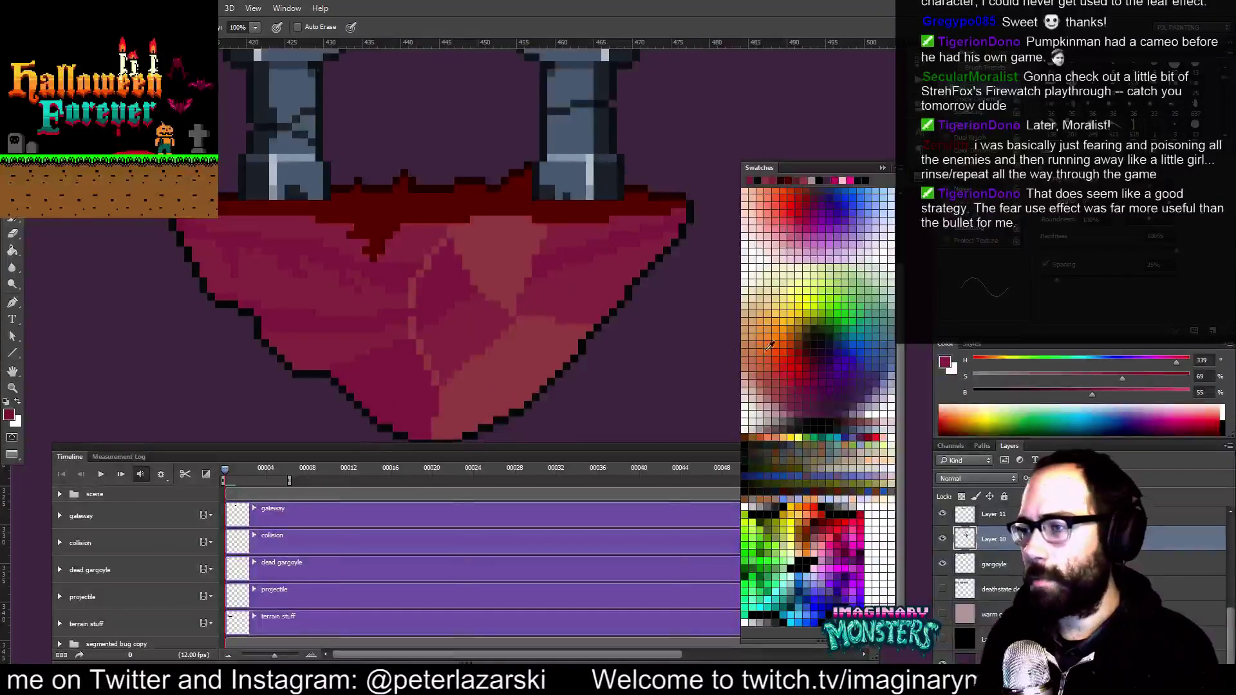
pyautogui.moveTo(500, 346)
pyautogui.mouseDown()
pyautogui.moveTo(516, 303)
pyautogui.moveTo(508, 333)
pyautogui.mouseUp()
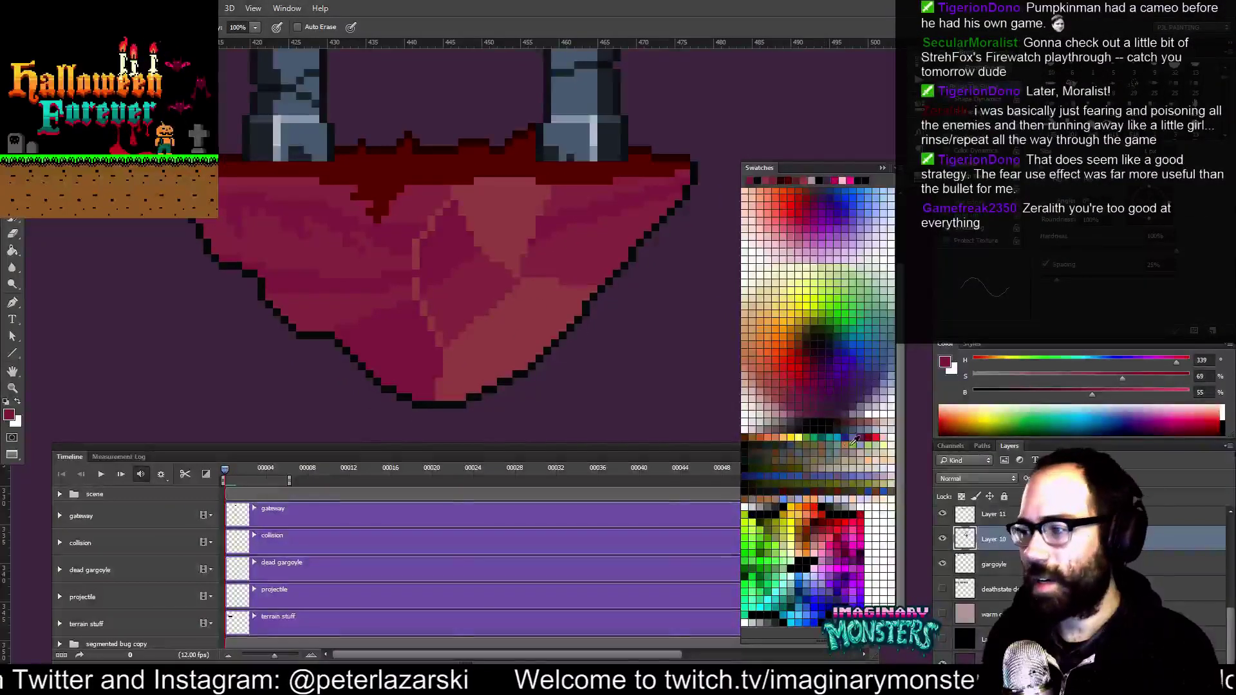
pyautogui.click(819, 386)
pyautogui.moveTo(304, 286)
pyautogui.mouseDown()
pyautogui.moveTo(366, 278)
pyautogui.moveTo(327, 288)
pyautogui.moveTo(372, 292)
pyautogui.mouseUp()
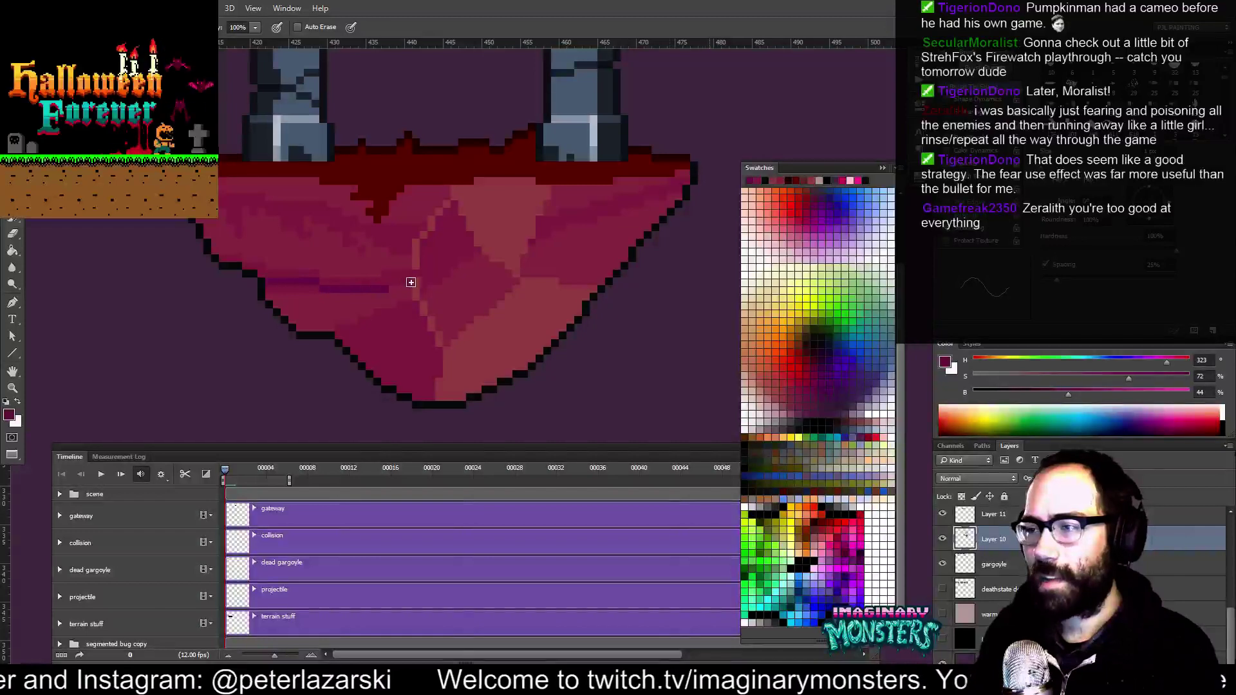
pyautogui.keyDown('alt'); pyautogui.click(388, 293); pyautogui.keyUp('alt')
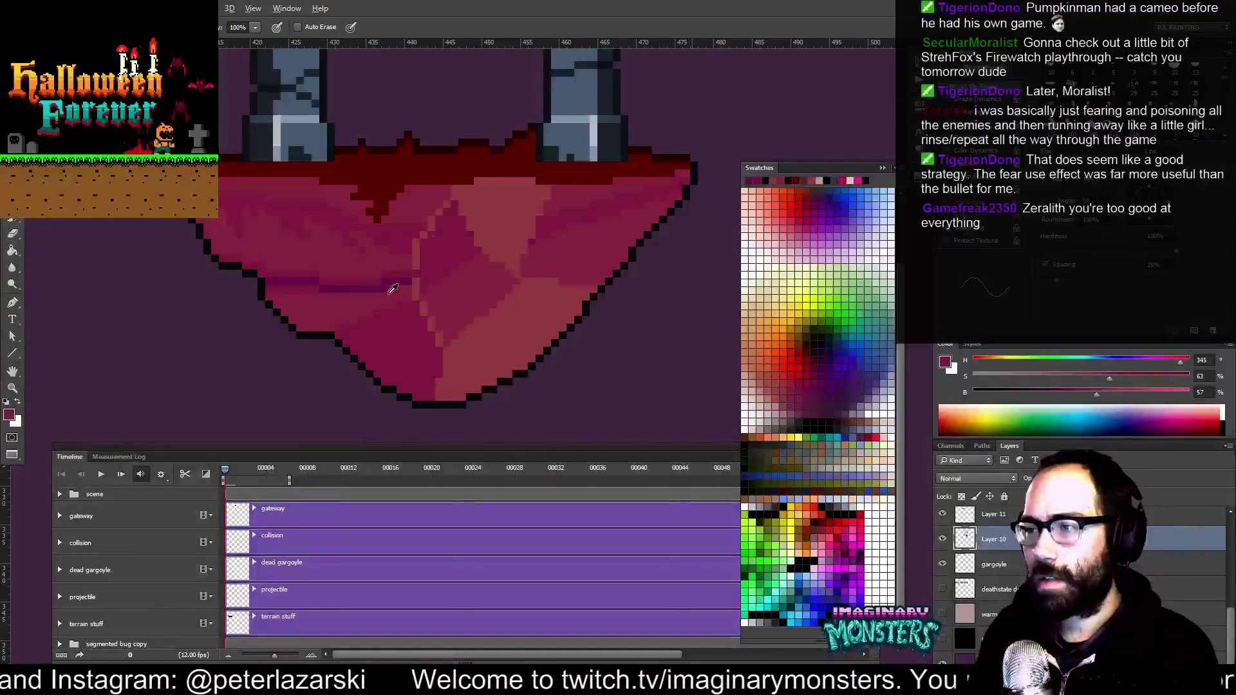
pyautogui.keyDown('alt'); pyautogui.click(396, 277); pyautogui.keyUp('alt')
pyautogui.keyDown('alt'); pyautogui.click(381, 285); pyautogui.keyUp('alt')
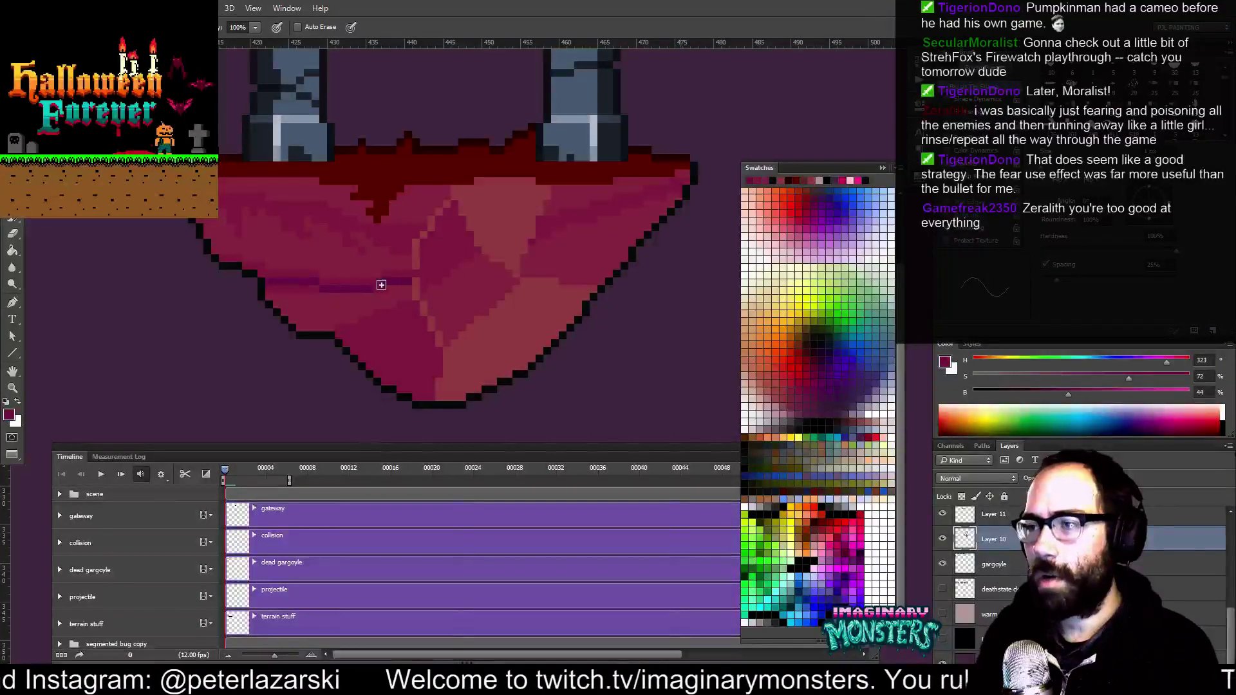
# Extend the purple crack (H 323, S 72, B 44) from the centre ridge up toward the island's upper right edge with connected straight segments
pyautogui.keyDown('alt'); pyautogui.click(388, 270); pyautogui.keyUp('alt')
pyautogui.moveTo(455, 294); pyautogui.dragTo(445, 316)
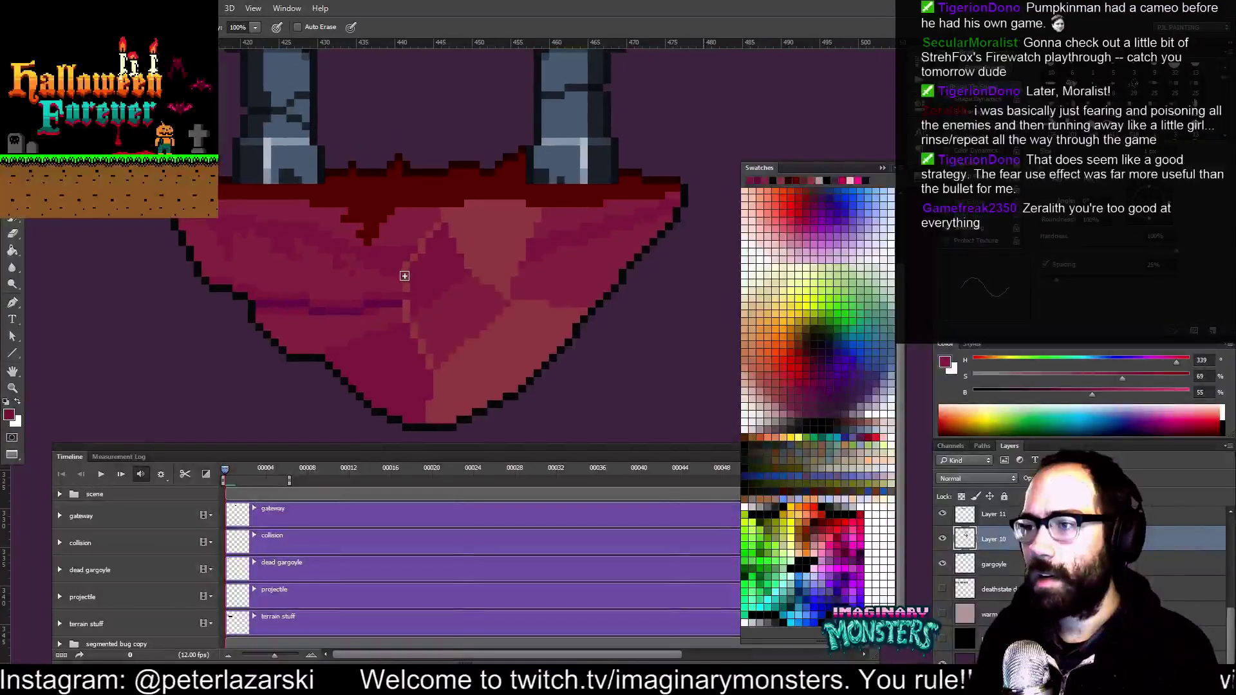
pyautogui.keyDown('alt'); pyautogui.click(400, 302); pyautogui.keyUp('alt')
pyautogui.click(409, 298)
pyautogui.keyDown('shift'); pyautogui.click(468, 268); pyautogui.keyUp('shift')
pyautogui.keyDown('shift'); pyautogui.click(598, 232); pyautogui.keyUp('shift')
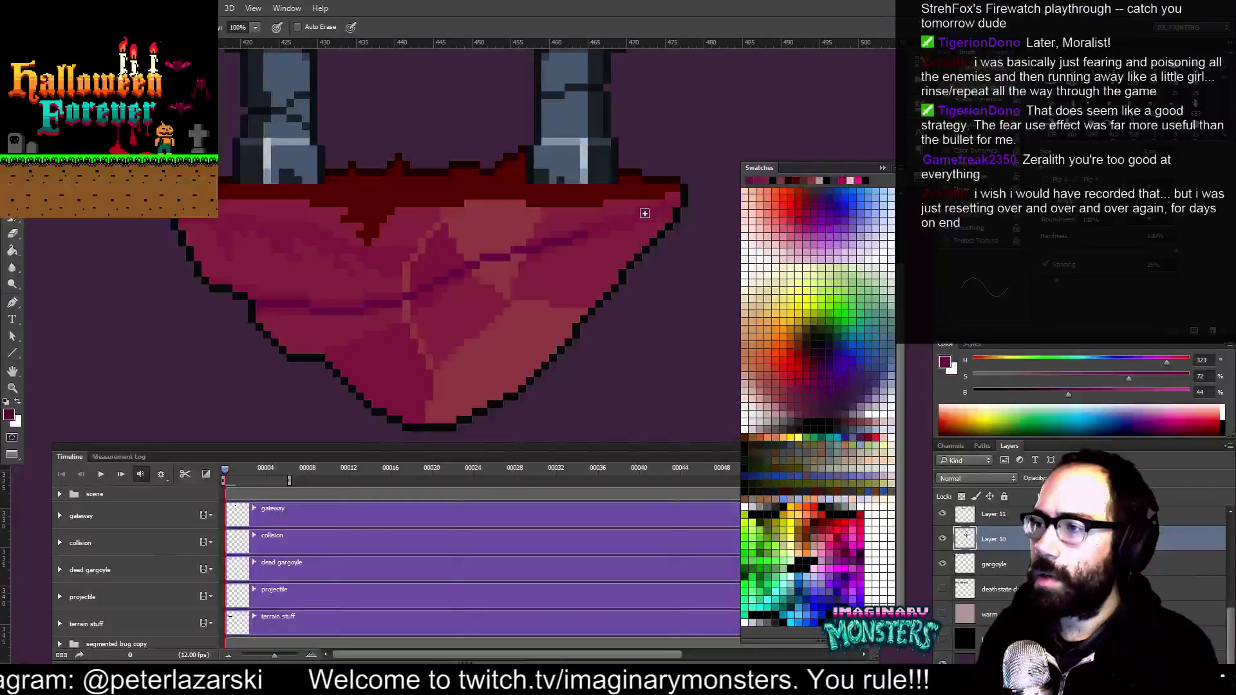
# Finish the crack at the right edge and add a second purple crack across the lower left facet up to the centre ridge
pyautogui.press('z')
pyautogui.moveTo(673, 241)
pyautogui.mouseDown()
pyautogui.moveTo(598, 283)
pyautogui.moveTo(662, 247)
pyautogui.mouseUp()
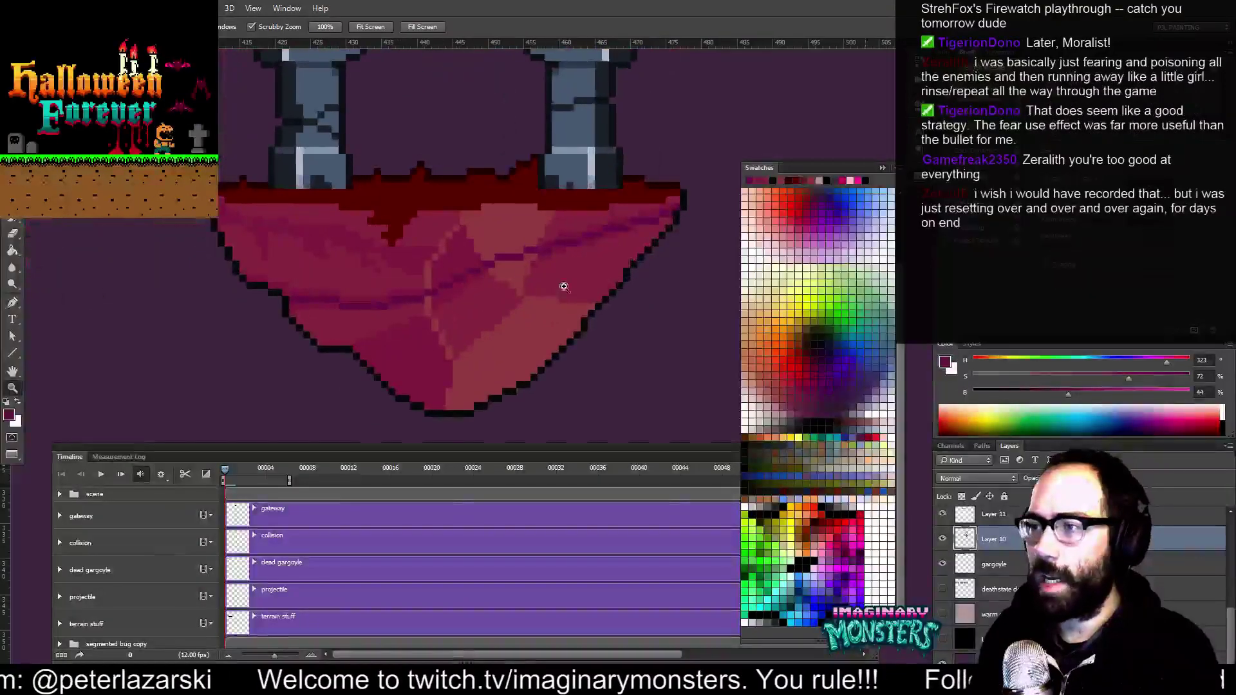
pyautogui.moveTo(565, 284); pyautogui.dragTo(571, 258)
pyautogui.press('b')
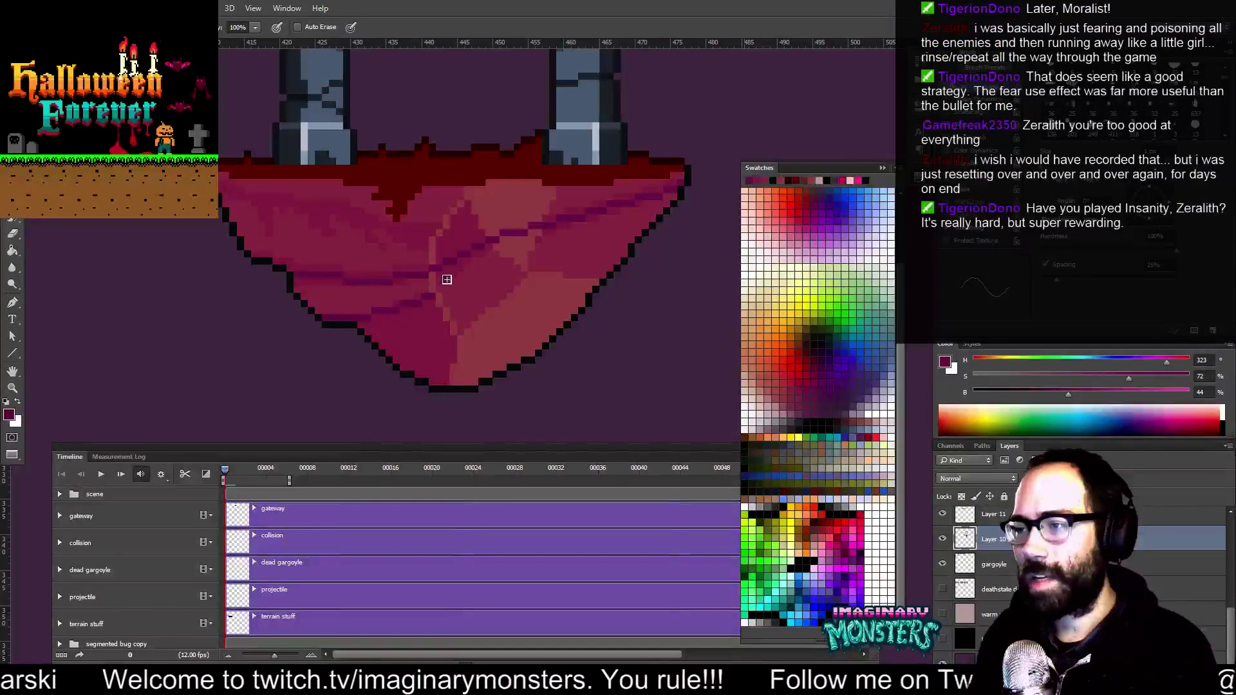
pyautogui.press('z')
pyautogui.moveTo(482, 277)
pyautogui.mouseDown()
pyautogui.moveTo(414, 336)
pyautogui.moveTo(450, 301)
pyautogui.mouseUp()
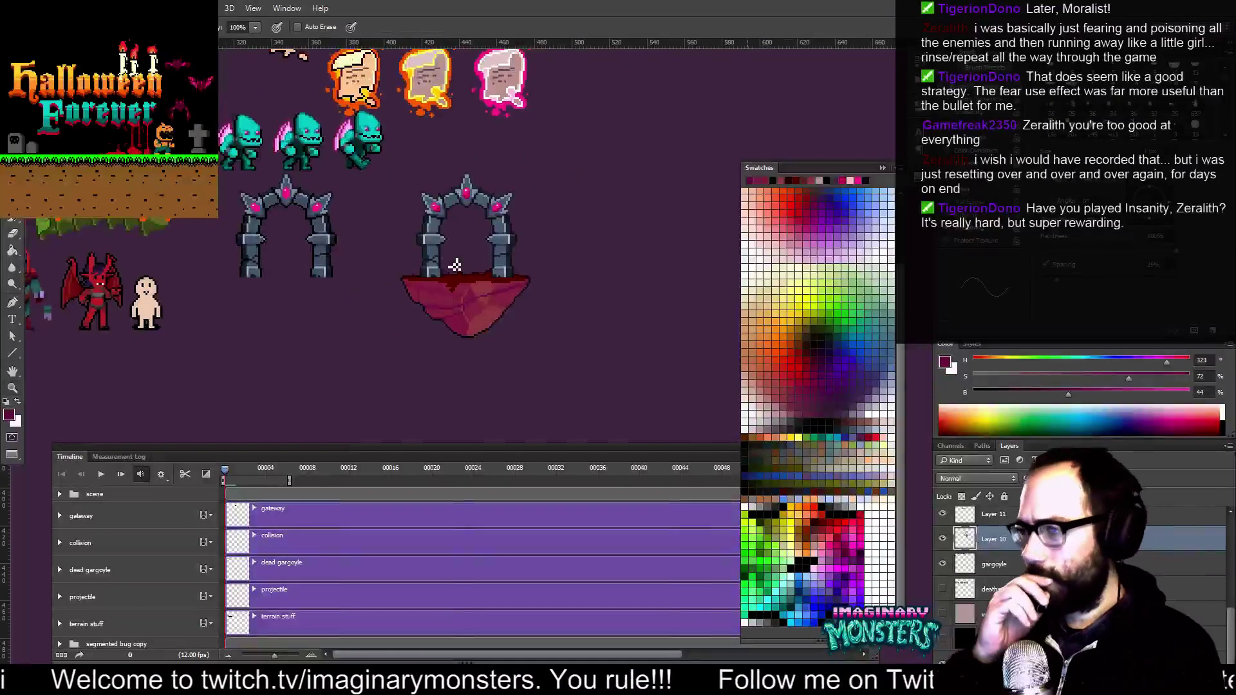
pyautogui.moveTo(456, 364); pyautogui.dragTo(468, 342)
# Paint thin dark red drips (H 0, S 100, B 40) hanging from the ground strip over the rock between the pillars
pyautogui.press('z')
pyautogui.moveTo(473, 282); pyautogui.dragTo(491, 208)
pyautogui.press('b')
pyautogui.keyDown('alt'); pyautogui.click(454, 236); pyautogui.keyUp('alt')
pyautogui.moveTo(452, 244)
pyautogui.mouseDown()
pyautogui.moveTo(454, 278)
pyautogui.moveTo(478, 224)
pyautogui.moveTo(464, 284)
pyautogui.mouseUp()
pyautogui.moveTo(465, 372)
pyautogui.mouseDown()
pyautogui.moveTo(461, 309)
pyautogui.moveTo(464, 319)
pyautogui.mouseUp()
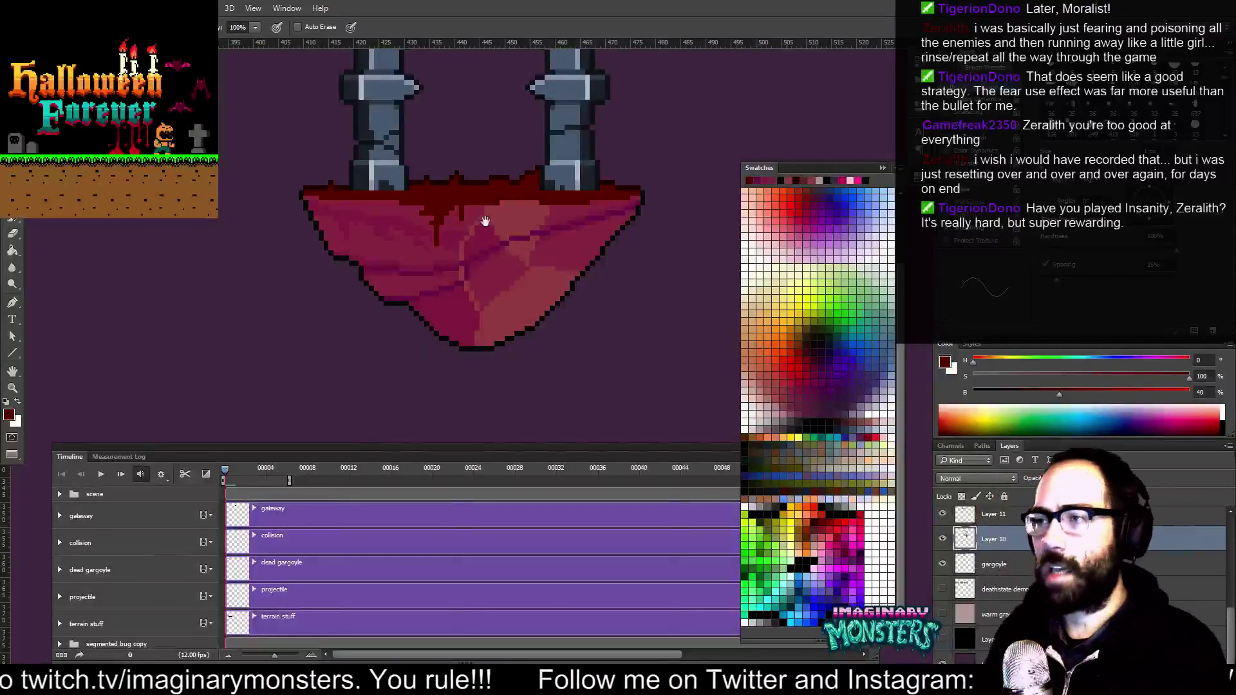
pyautogui.scroll(3, 456, 303)
pyautogui.keyDown('alt'); pyautogui.click(444, 225); pyautogui.keyUp('alt')
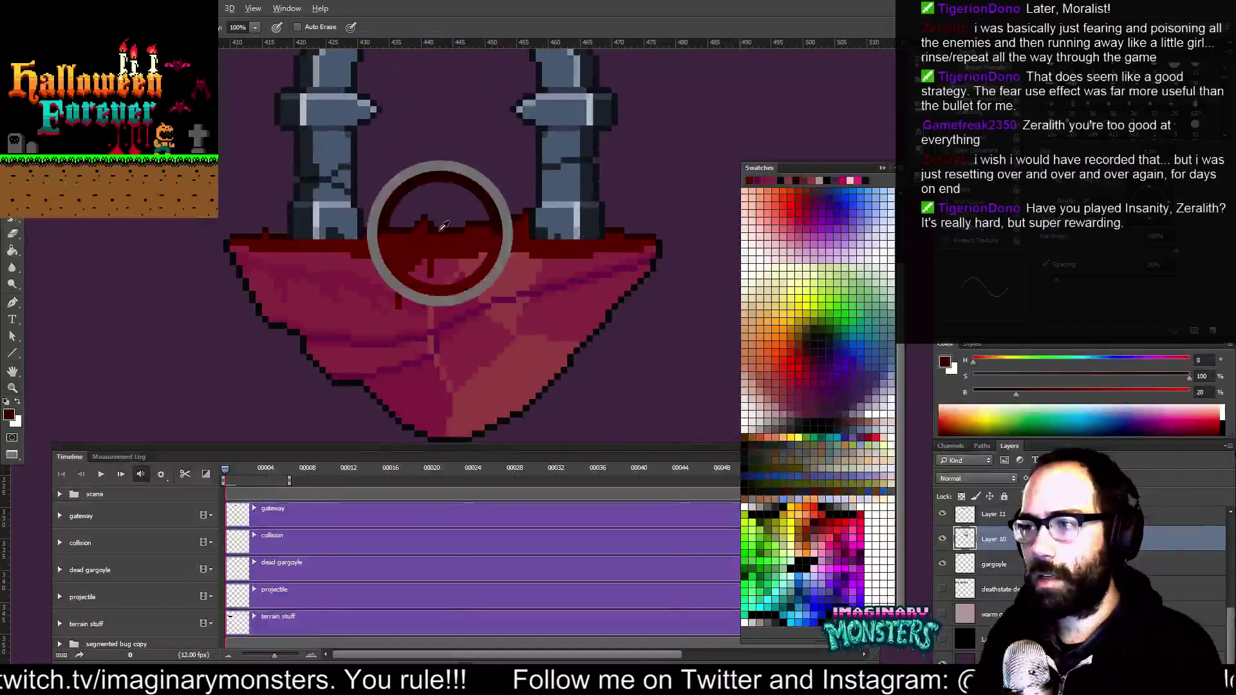
pyautogui.moveTo(369, 245); pyautogui.dragTo(482, 246)
pyautogui.hotkey('ctrl', 'alt', 'z')
pyautogui.hotkey('ctrl', 'alt', 'z')
pyautogui.hotkey('ctrl', 'alt', 'z')
# Mix a darker red from the strip colour with brightness 30 (H 0, S 100, B 30) and shade the ground strip with it
pyautogui.keyDown('alt'); pyautogui.click(452, 240); pyautogui.keyUp('alt')
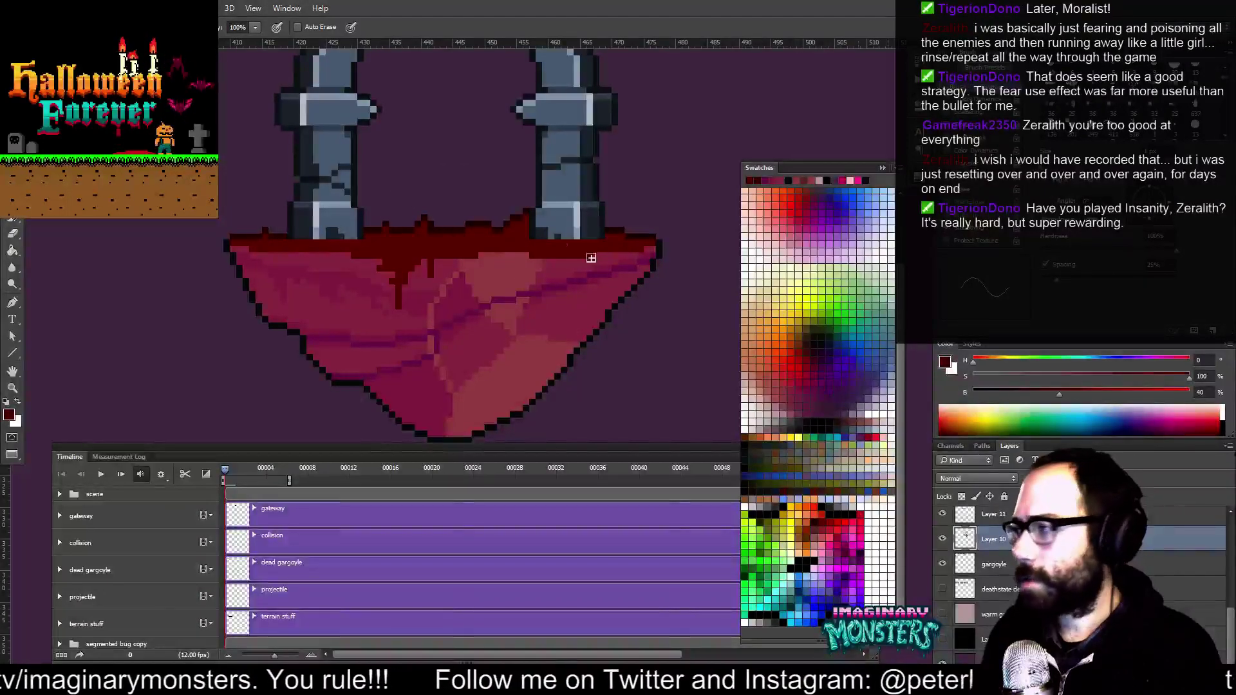
pyautogui.doubleClick(1201, 393)
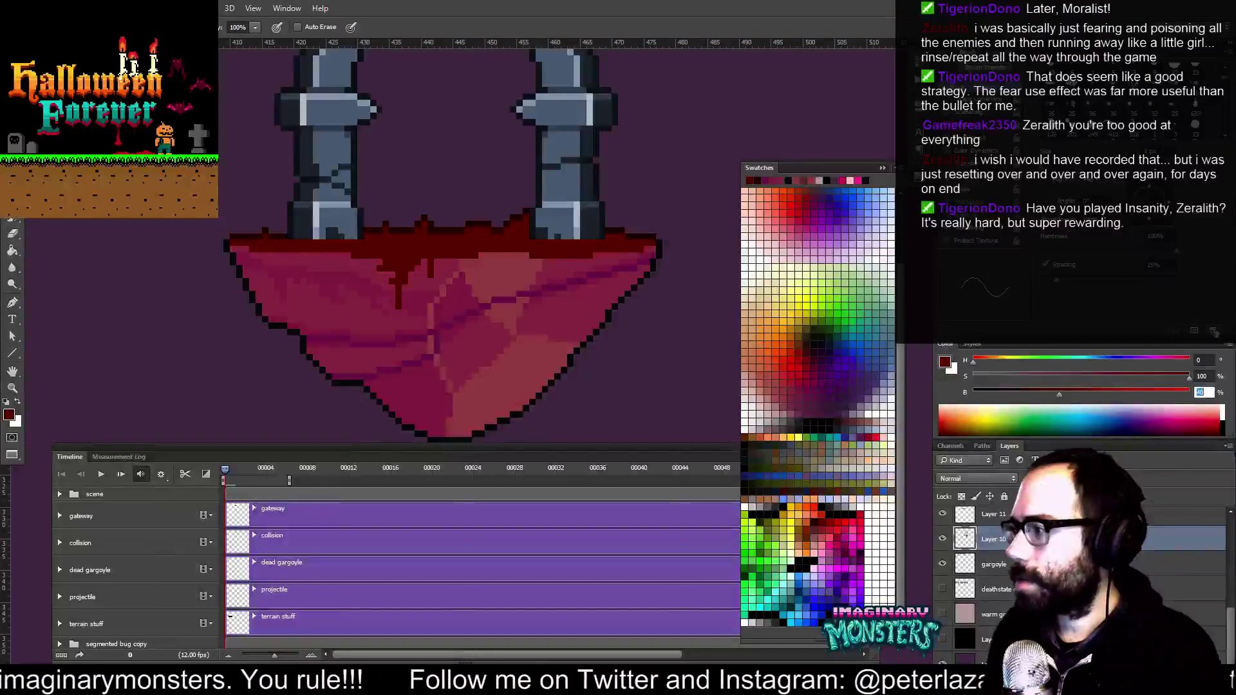
pyautogui.write('30')
pyautogui.press('Return')
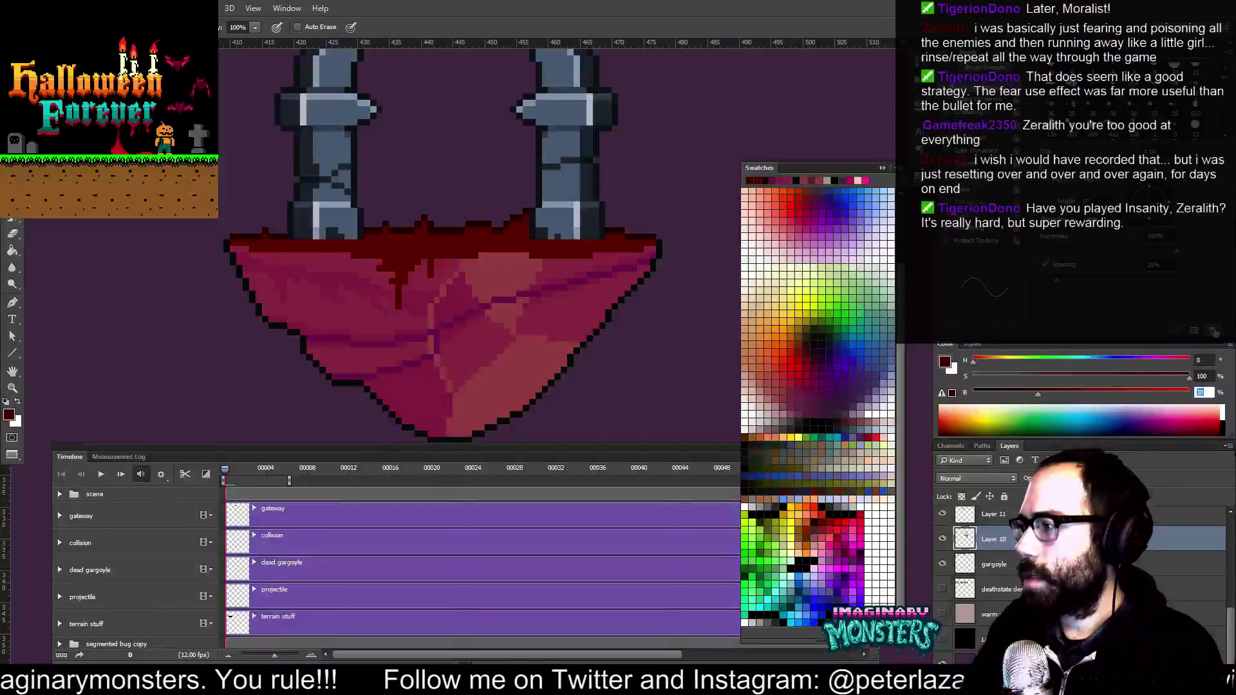
pyautogui.press('Return')
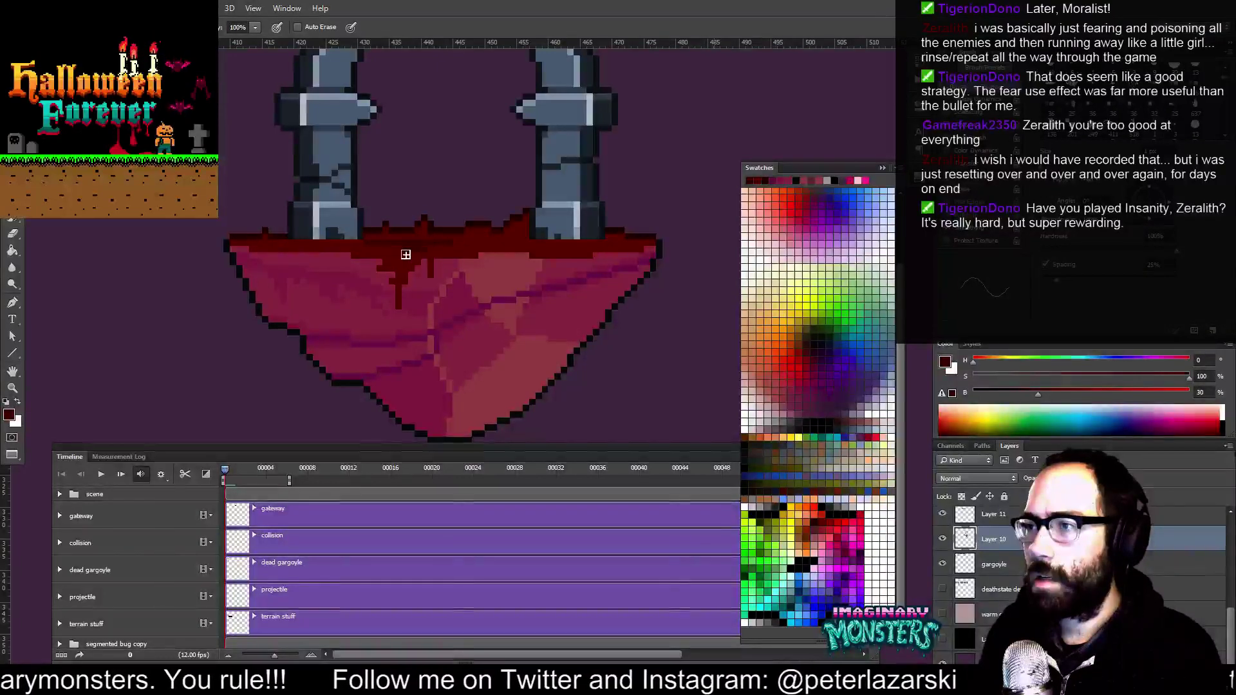
pyautogui.keyDown('alt'); pyautogui.click(478, 240); pyautogui.keyUp('alt')
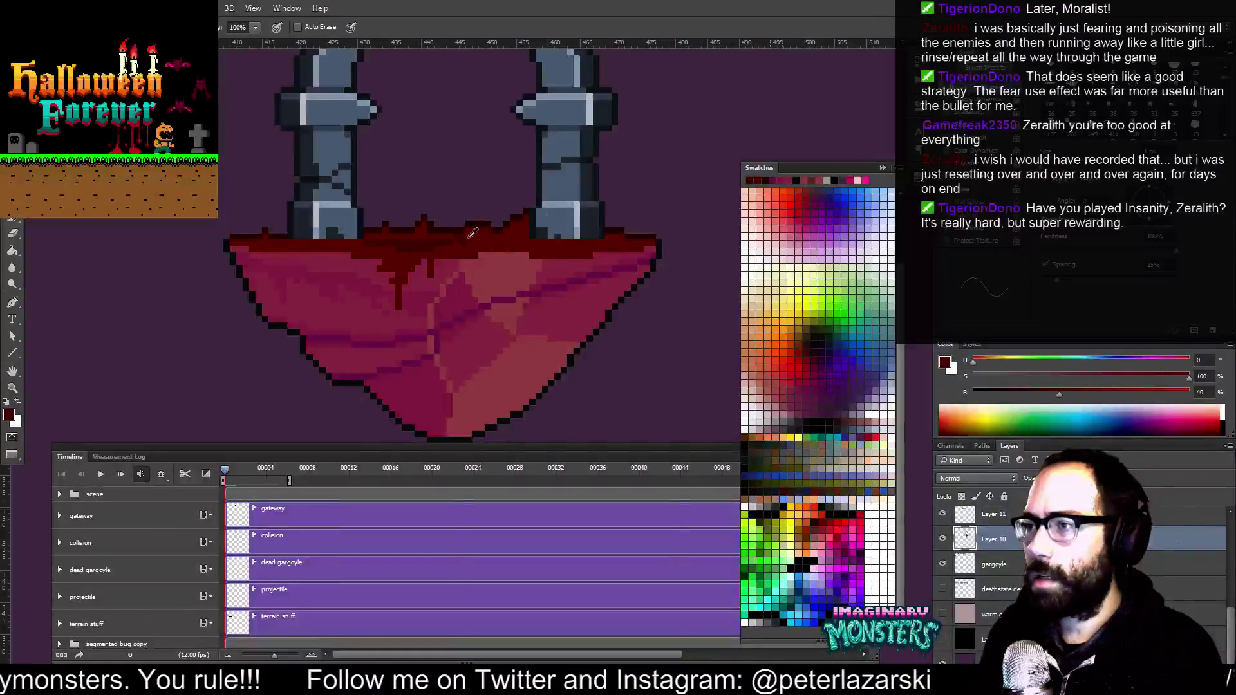
pyautogui.click(457, 241)
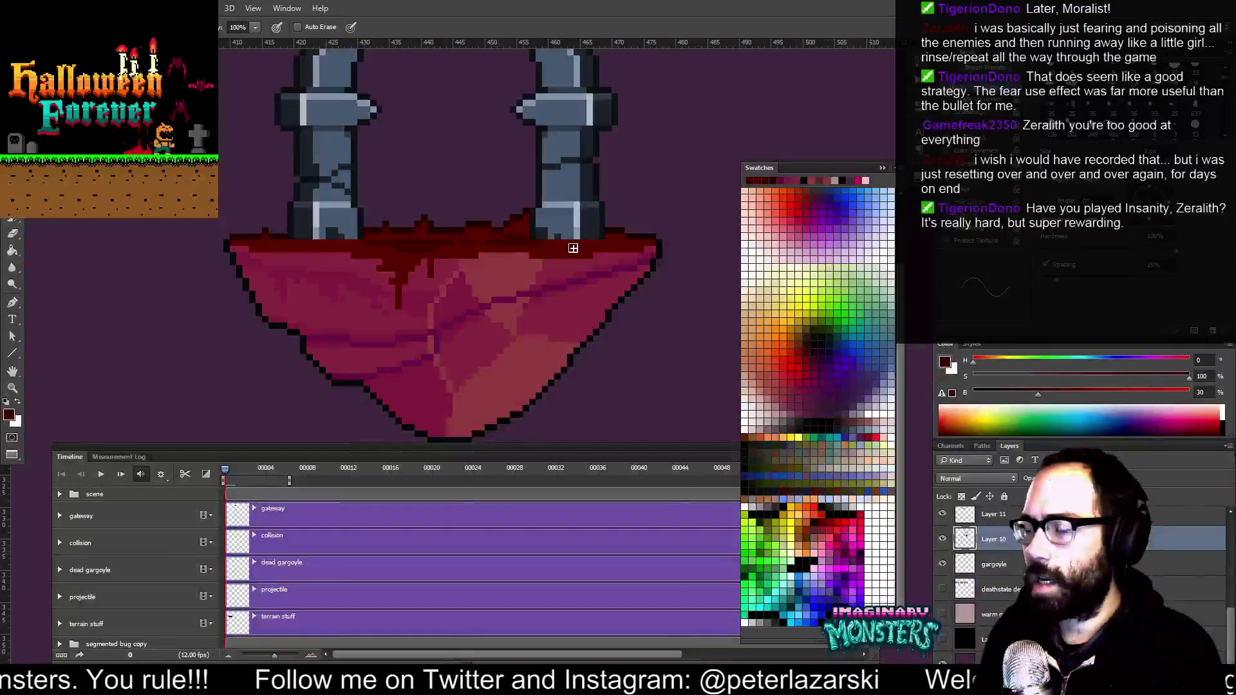
# Draw a thin vertical dark red strand (H 0, S 100, B 40) hanging below the island's lower left outline
pyautogui.scroll(2, 538, 244)
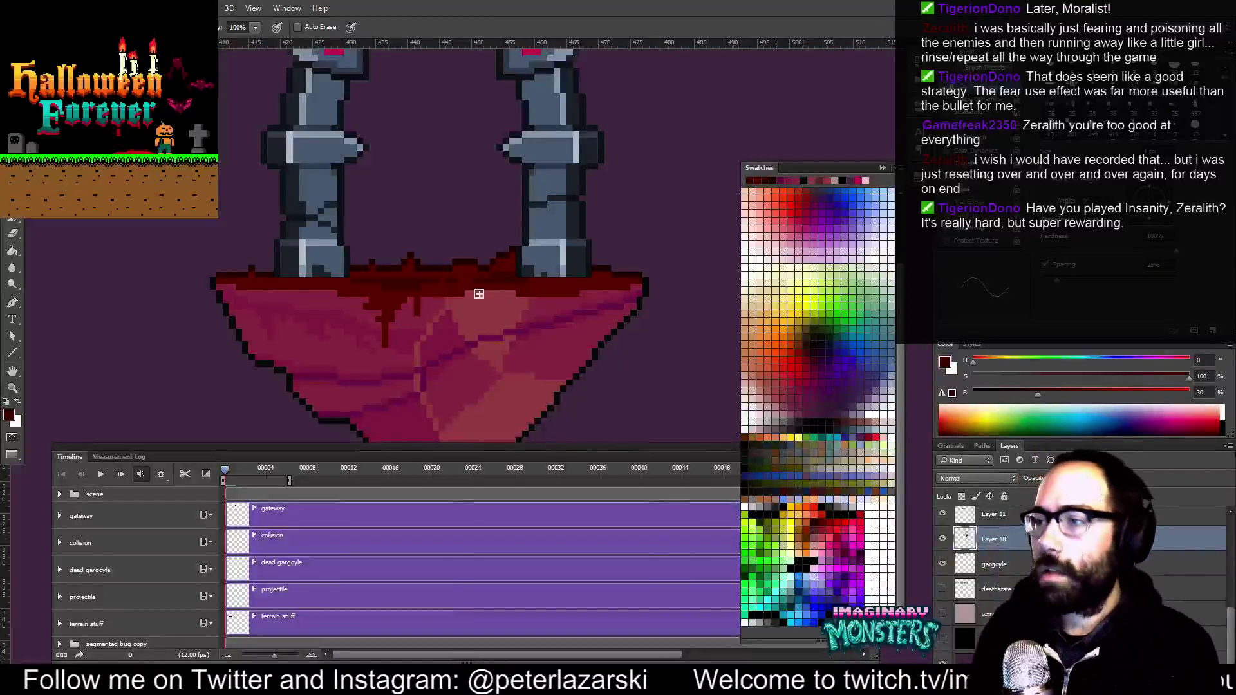
pyautogui.moveTo(491, 312); pyautogui.dragTo(488, 221)
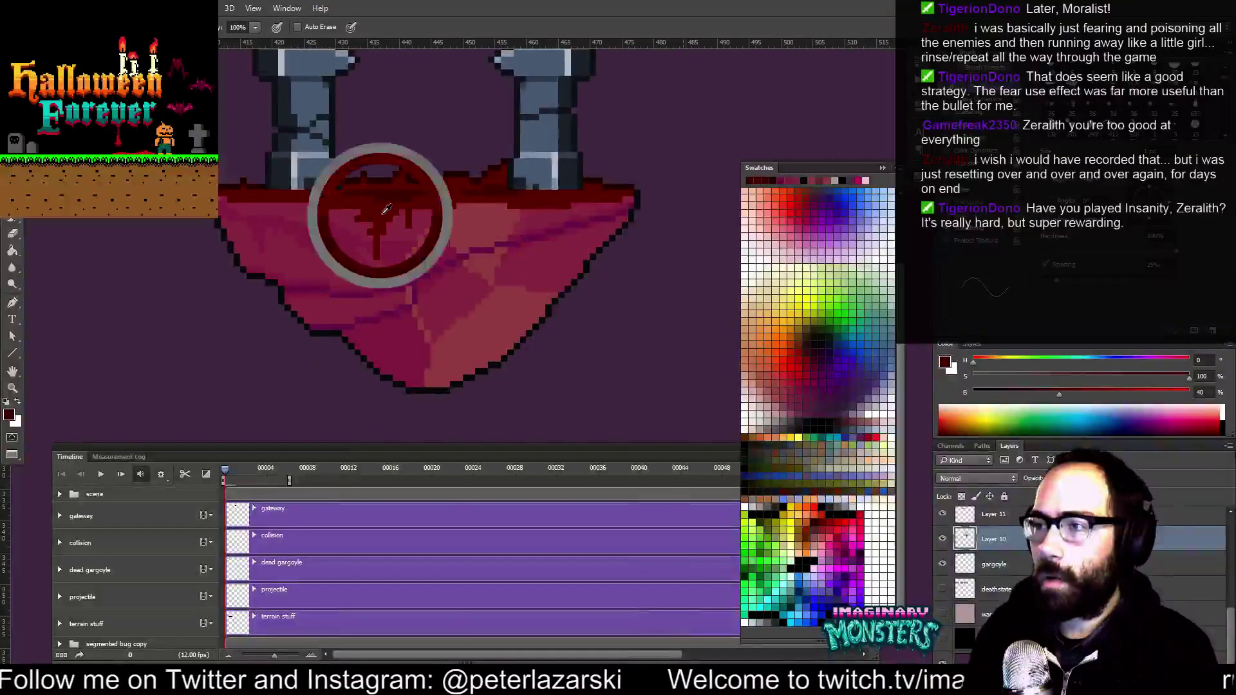
pyautogui.keyDown('alt'); pyautogui.click(382, 215); pyautogui.keyUp('alt')
pyautogui.moveTo(346, 377)
pyautogui.mouseDown()
pyautogui.moveTo(377, 320)
pyautogui.moveTo(361, 306)
pyautogui.moveTo(358, 371)
pyautogui.mouseUp()
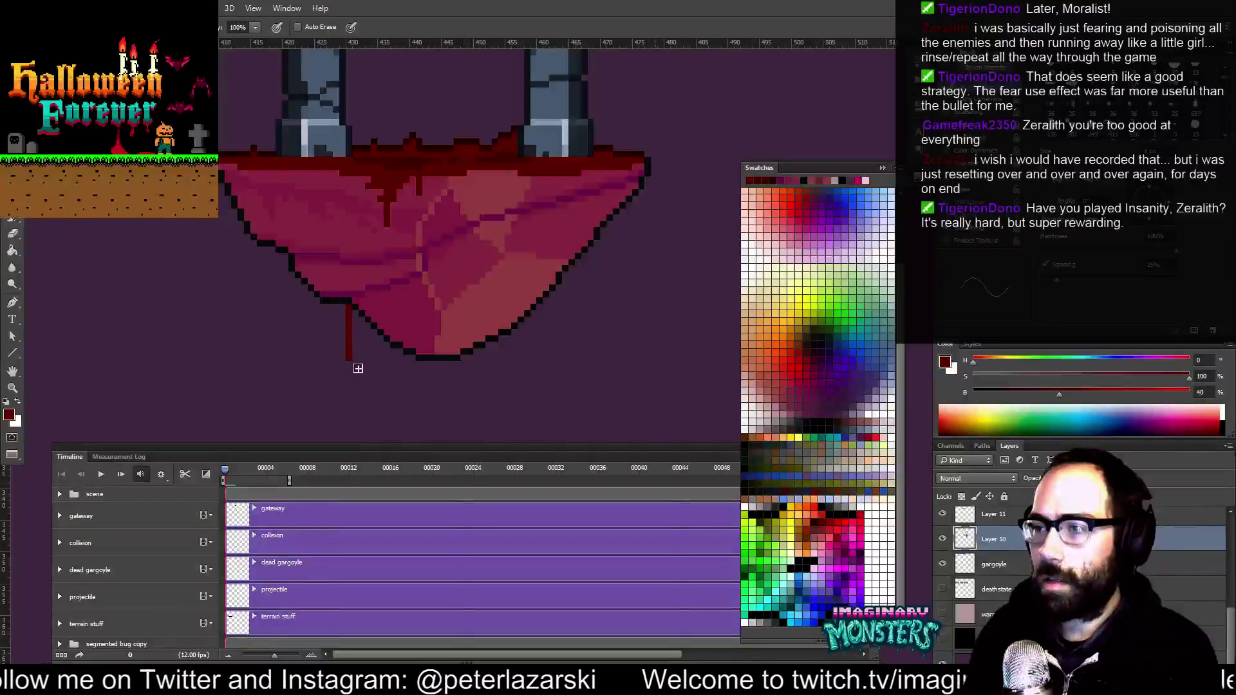
# Try a second dark red strand beside the first below the island's lower left outline, with black outlining around the strands
pyautogui.moveTo(364, 327); pyautogui.dragTo(365, 350)
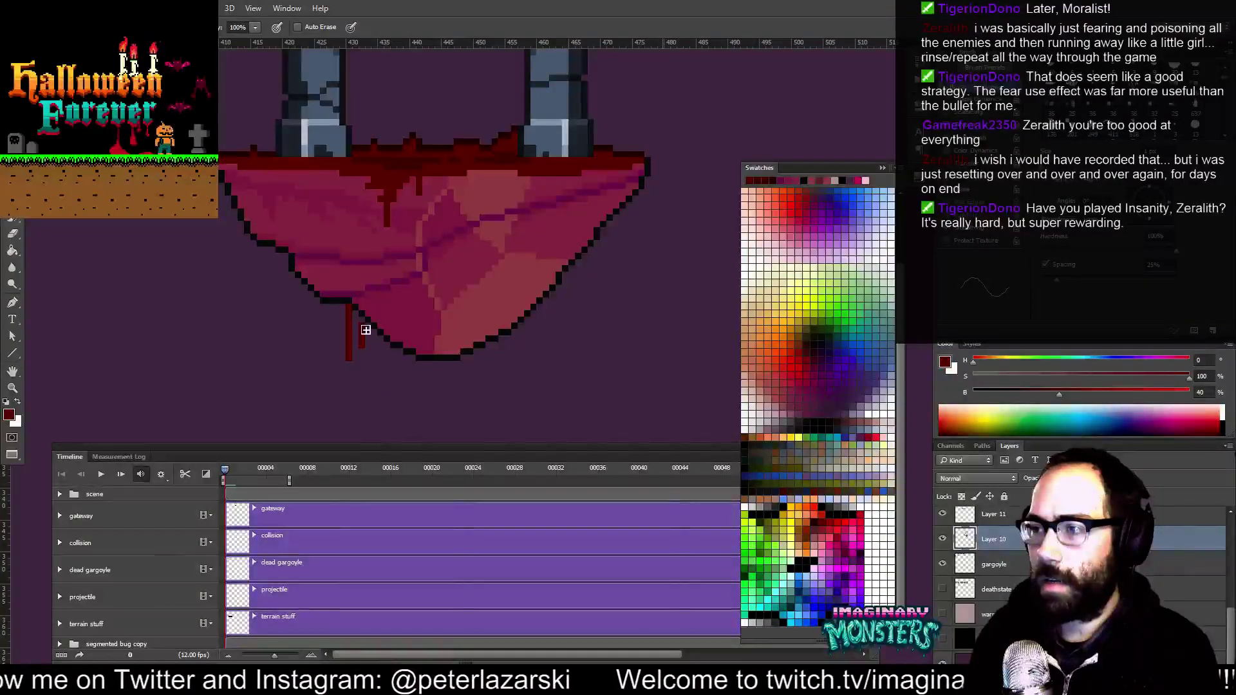
pyautogui.keyDown('alt'); pyautogui.click(347, 298); pyautogui.keyUp('alt')
pyautogui.moveTo(342, 304)
pyautogui.mouseDown()
pyautogui.moveTo(344, 360)
pyautogui.moveTo(357, 361)
pyautogui.moveTo(359, 325)
pyautogui.moveTo(401, 303)
pyautogui.moveTo(362, 373)
pyautogui.mouseUp()
pyautogui.hotkey('ctrl', 'z')
pyautogui.hotkey('ctrl', 'space')
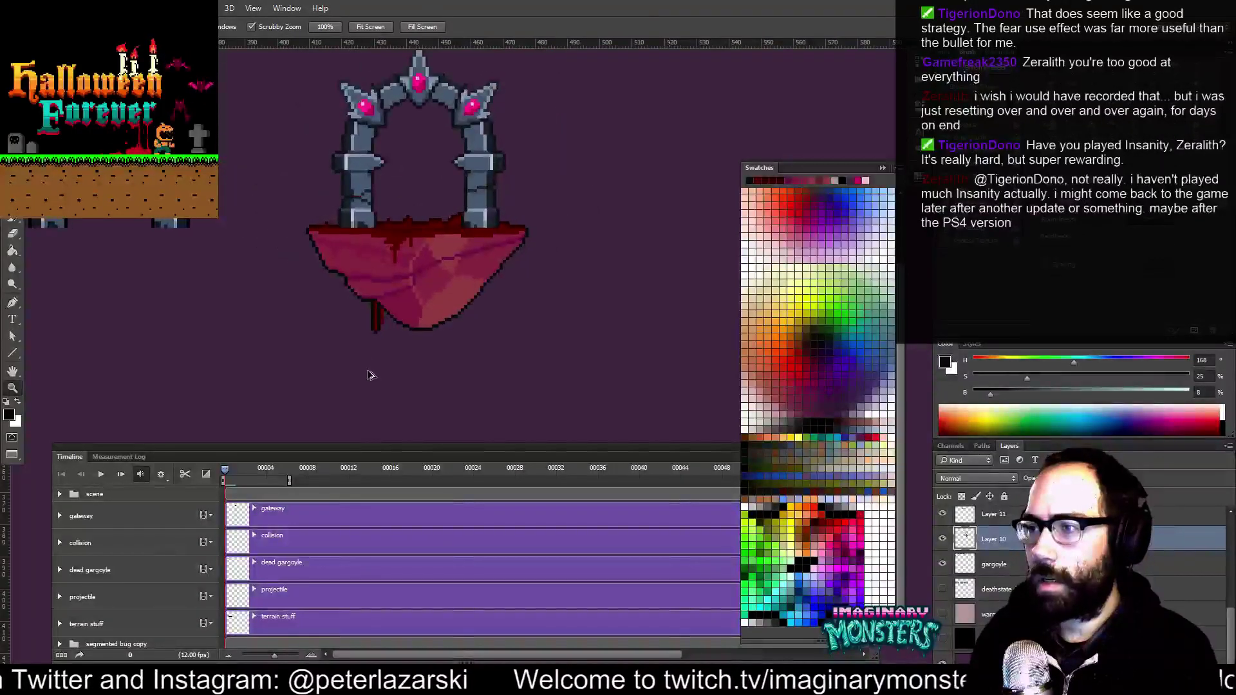
# Undo the strands hanging below the island's lower left outline
pyautogui.hotkey('ctrl', 'alt', 'z')
pyautogui.hotkey('ctrl', 'alt', 'z')
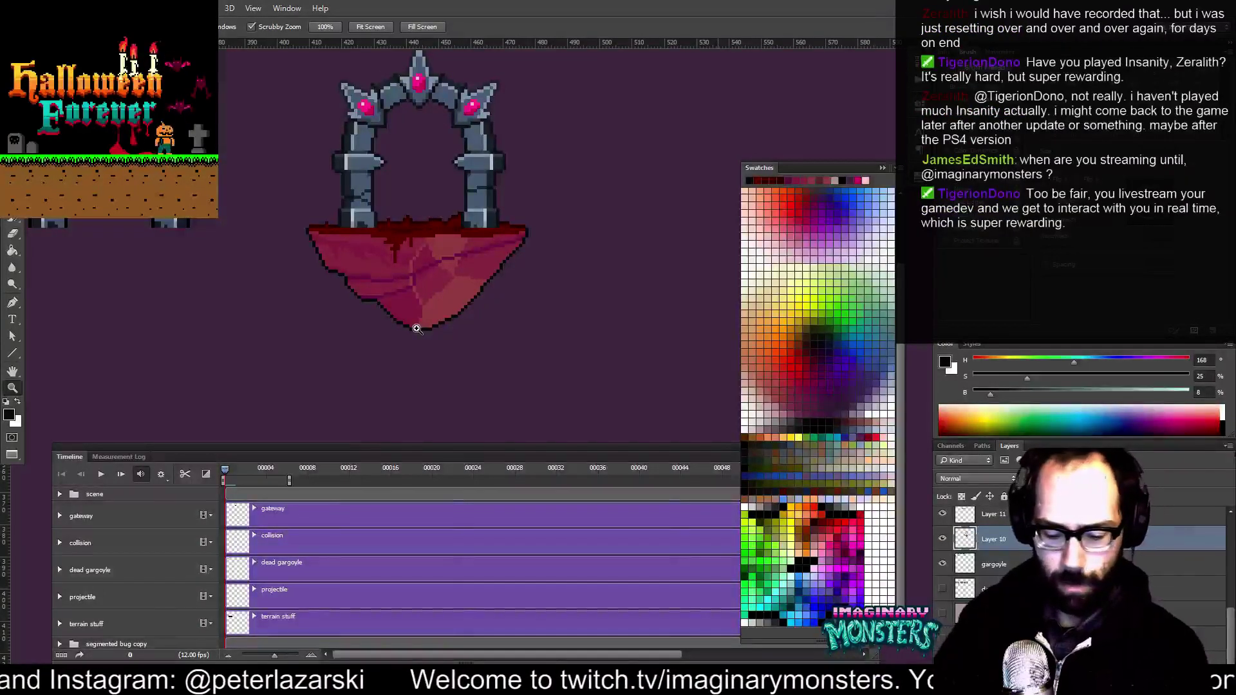
pyautogui.moveTo(523, 259); pyautogui.dragTo(495, 308)
pyautogui.press('b')
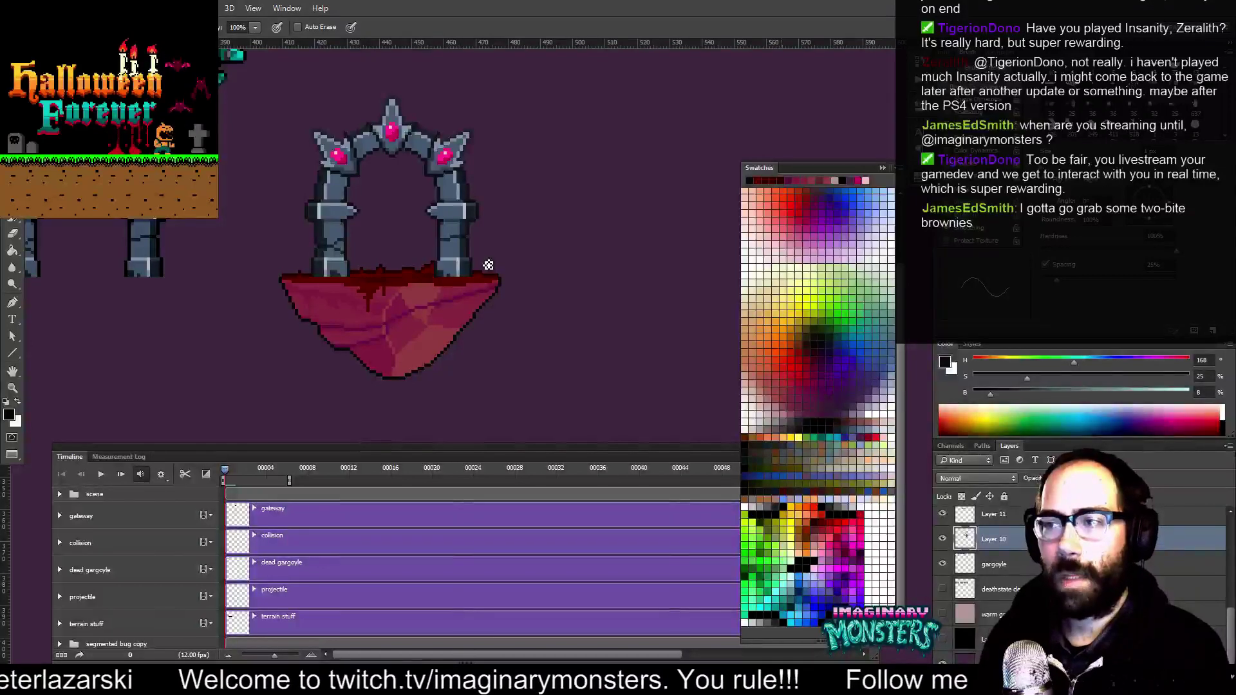
# Touch up the ground strip and its lower edge beneath the right pillar with dark reds (H 0, S 100, B 30 and B 40)
pyautogui.moveTo(422, 331); pyautogui.dragTo(439, 349)
pyautogui.press('z')
pyautogui.moveTo(363, 301)
pyautogui.mouseDown()
pyautogui.moveTo(422, 284)
pyautogui.moveTo(397, 301)
pyautogui.moveTo(414, 298)
pyautogui.mouseUp()
pyautogui.press('b')
pyautogui.moveTo(561, 300); pyautogui.dragTo(517, 298)
pyautogui.keyDown('alt'); pyautogui.click(523, 295); pyautogui.keyUp('alt')
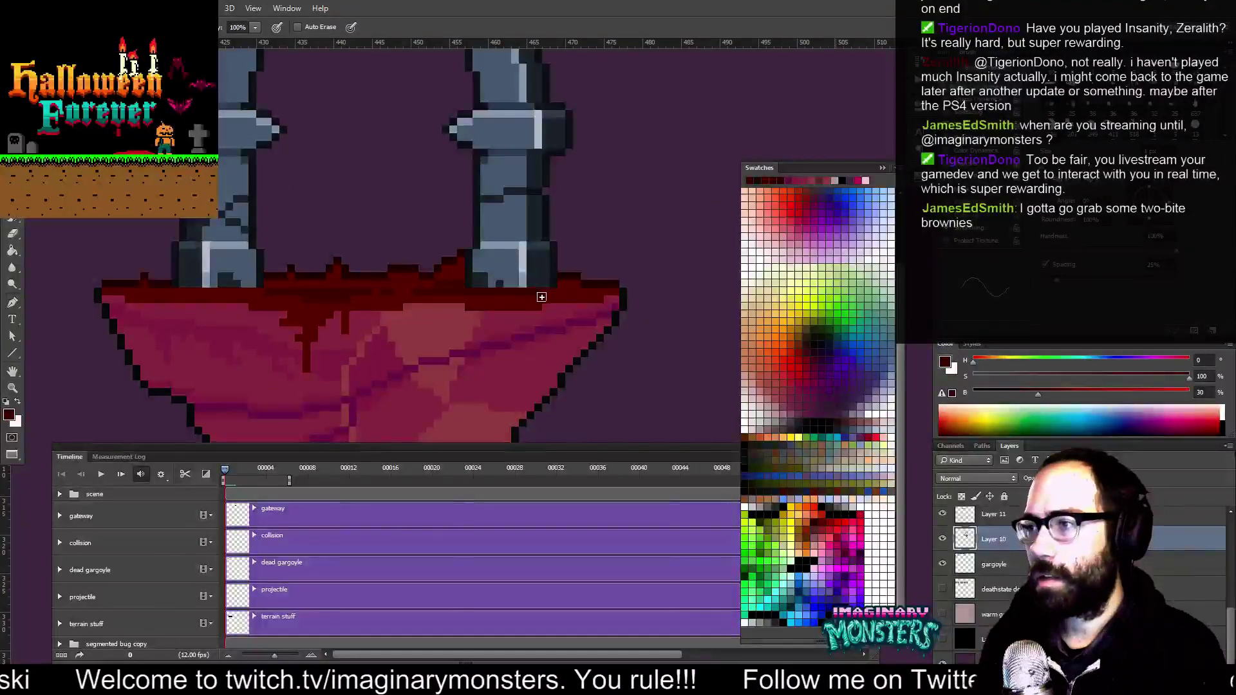
pyautogui.keyDown('alt'); pyautogui.click(567, 293); pyautogui.keyUp('alt')
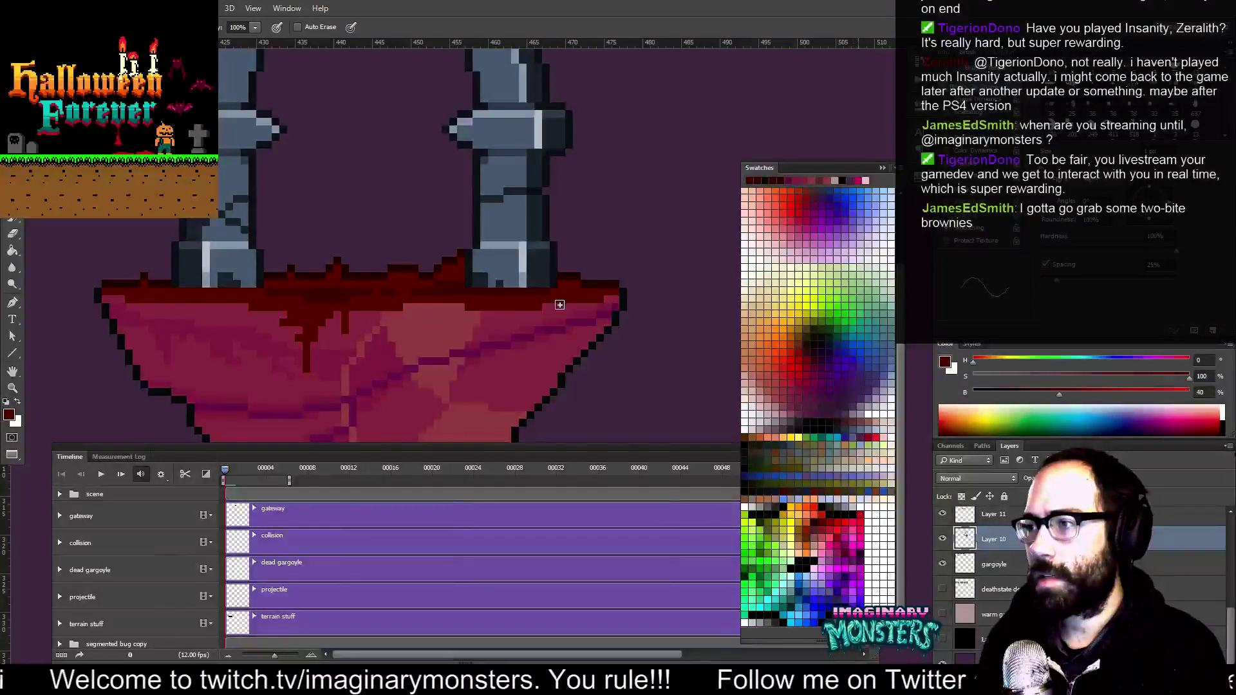
pyautogui.moveTo(536, 306); pyautogui.dragTo(572, 306)
pyautogui.keyDown('alt'); pyautogui.click(488, 283); pyautogui.keyUp('alt')
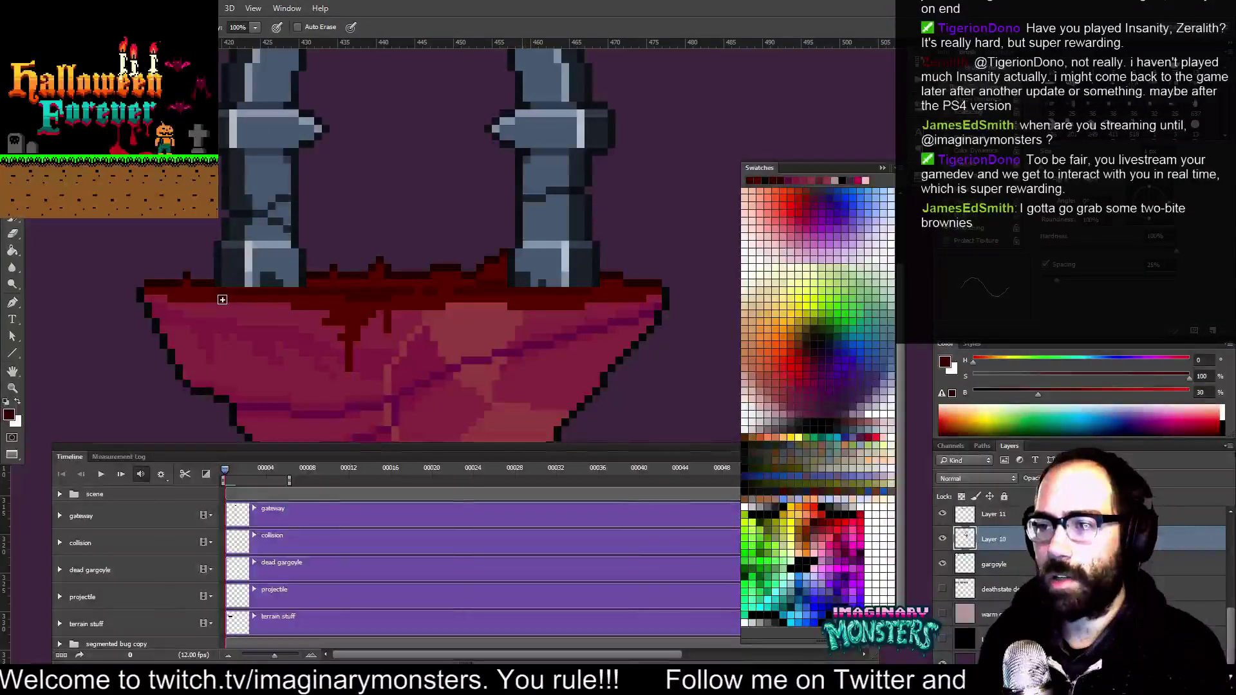
pyautogui.press('z')
pyautogui.keyDown('alt'); pyautogui.click(341, 293); pyautogui.keyUp('alt')
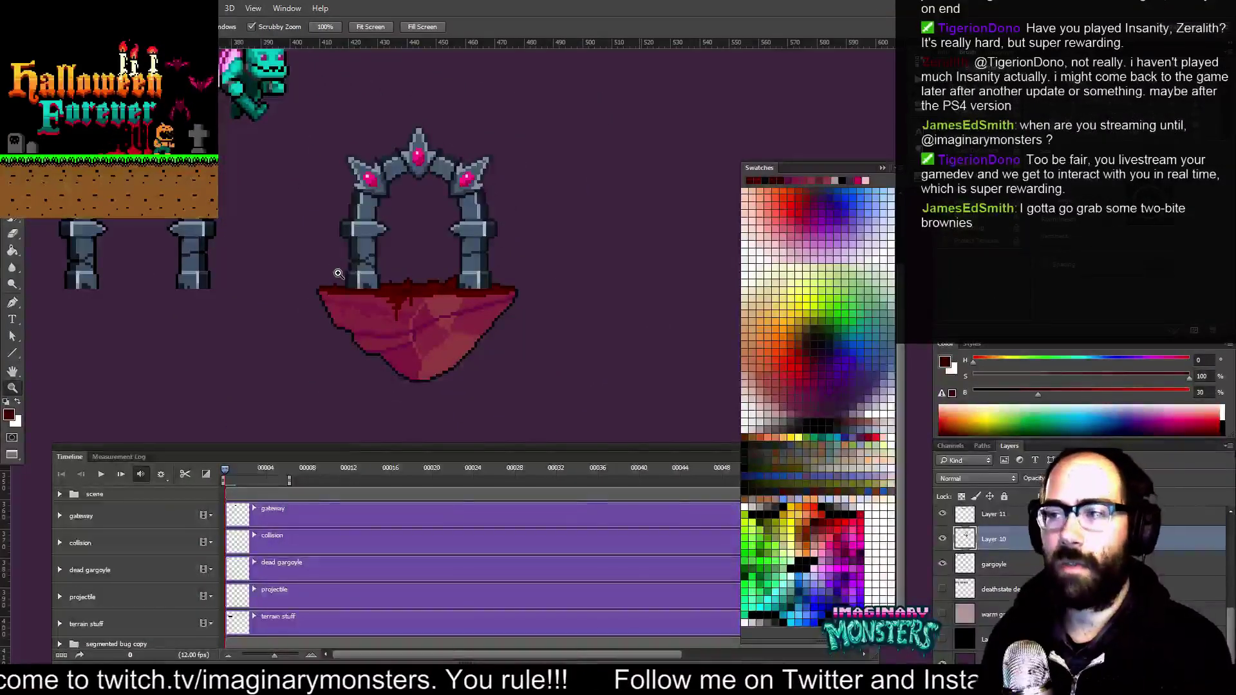
pyautogui.press('b')
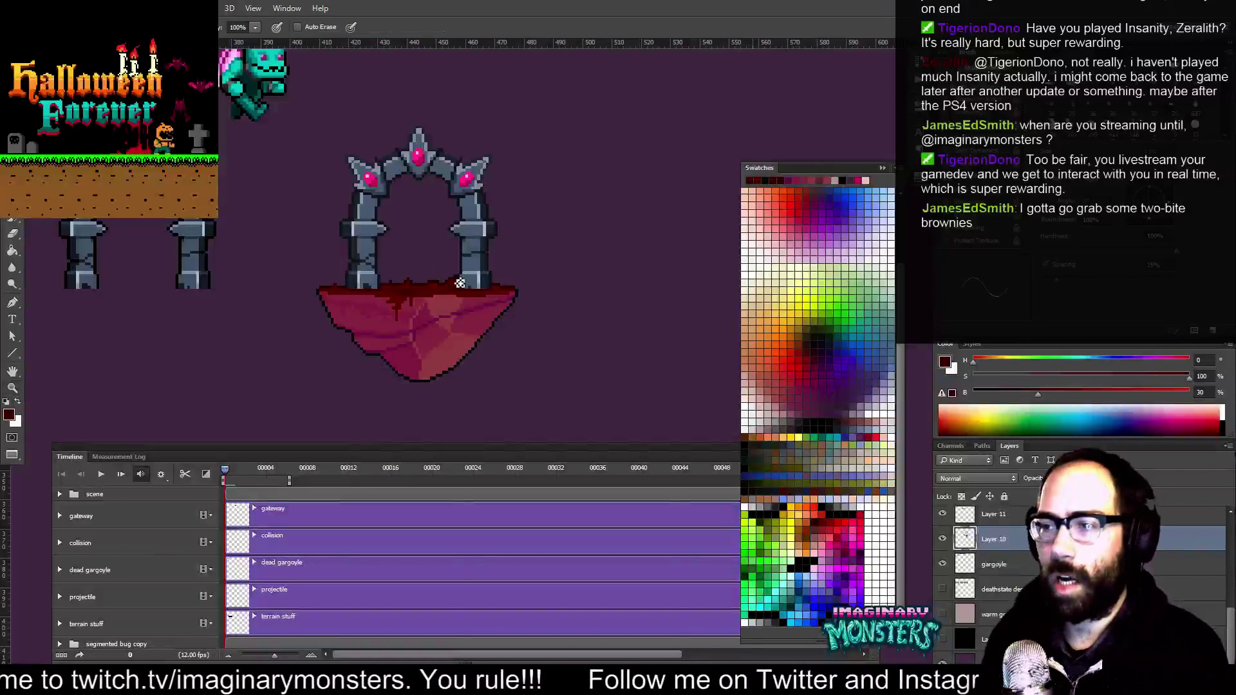
# Raise a small dark red spike (B 40) on the ground strip between the pillars, edged with the darker outline red (H 0, S 100, B 20)
pyautogui.hotkey('ctrl', 'space')
pyautogui.moveTo(445, 268); pyautogui.dragTo(497, 233)
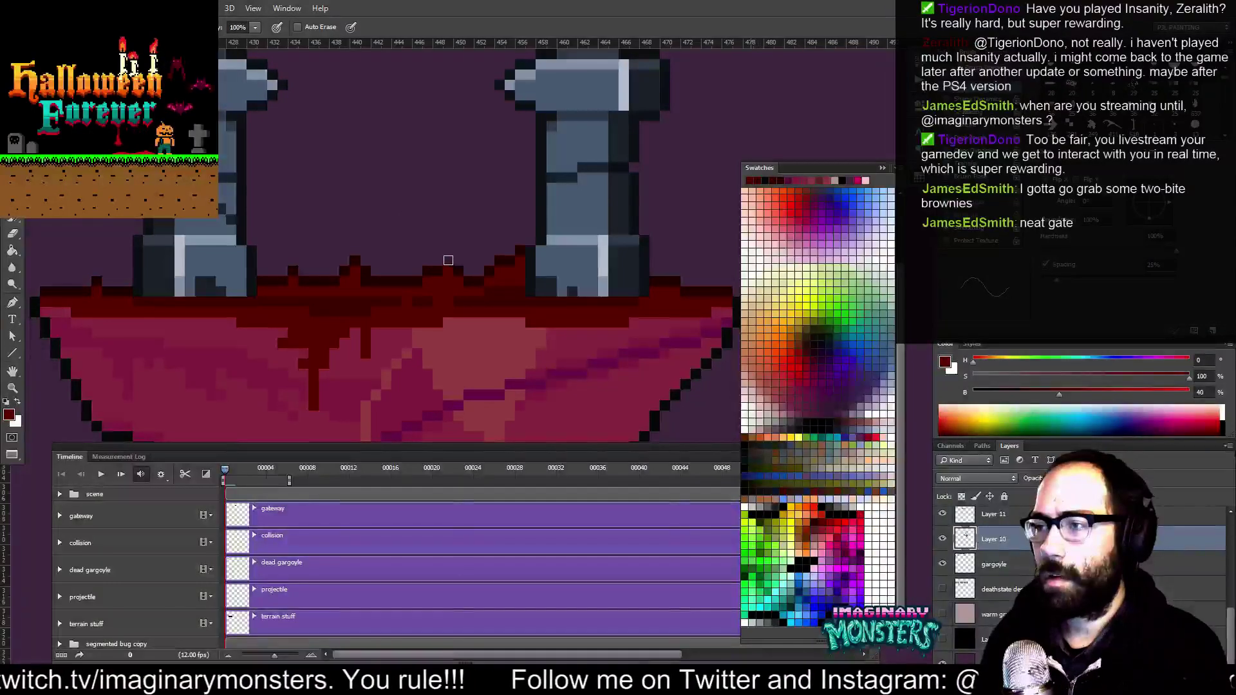
pyautogui.keyDown('alt'); pyautogui.click(457, 269); pyautogui.keyUp('alt')
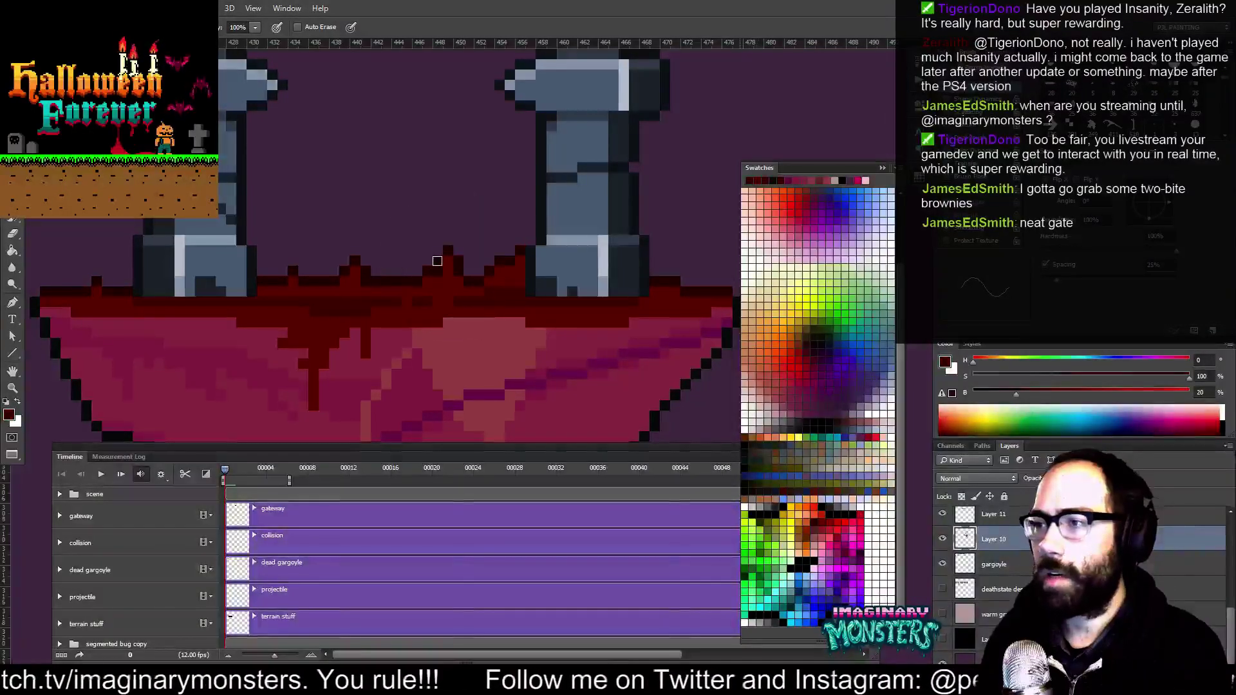
pyautogui.press('z')
pyautogui.keyDown('alt'); pyautogui.click(458, 296); pyautogui.keyUp('alt')
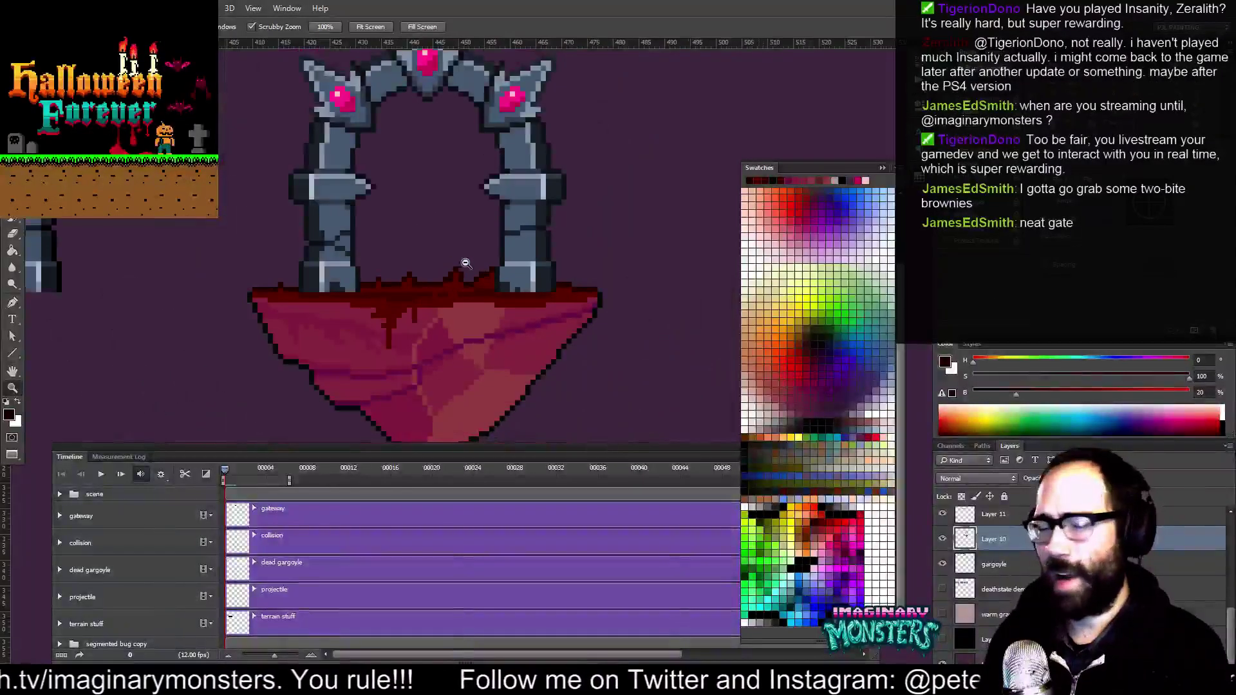
pyautogui.keyDown('alt'); pyautogui.click(470, 270); pyautogui.keyUp('alt')
pyautogui.keyDown('alt'); pyautogui.click(463, 302); pyautogui.keyUp('alt')
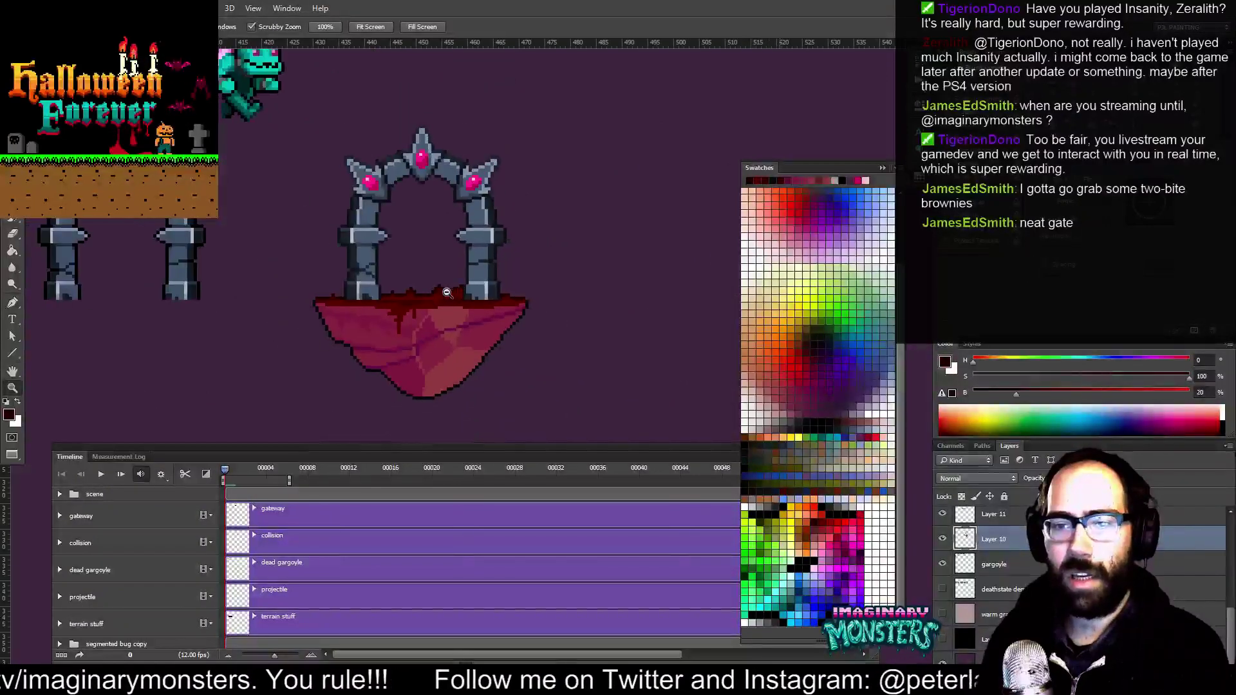
pyautogui.moveTo(480, 307); pyautogui.dragTo(464, 323)
pyautogui.press('b')
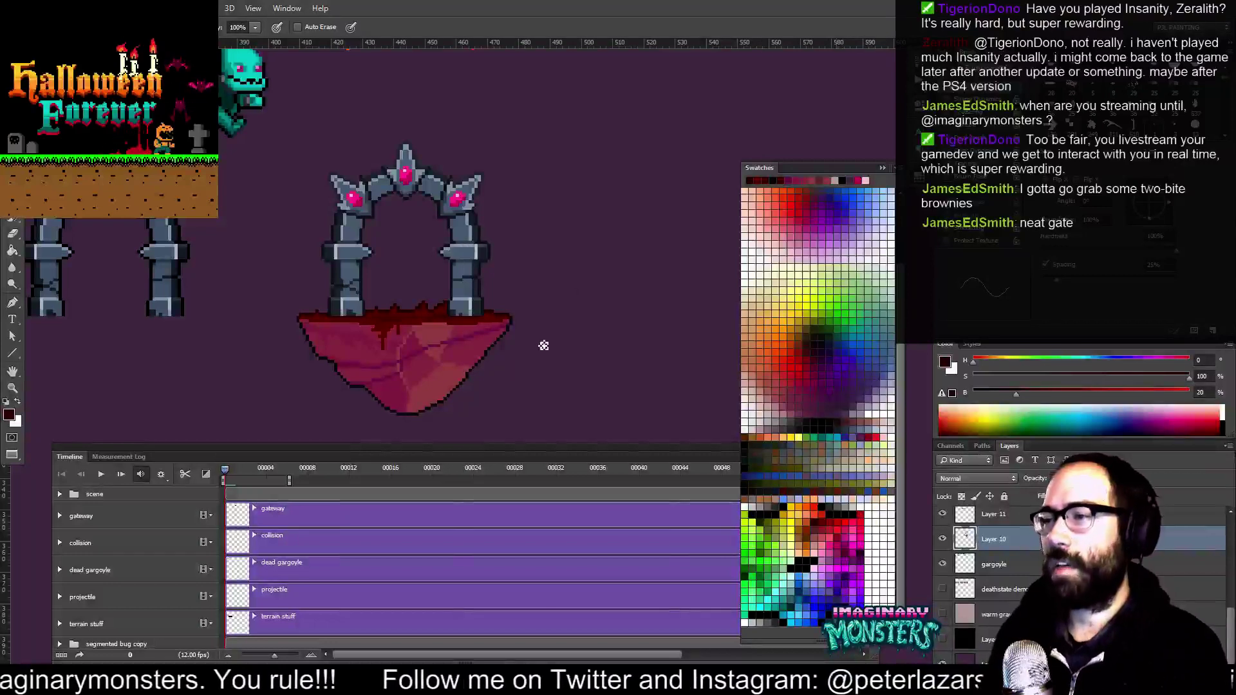
# Draw a curling dark red tendril (H 0, S 100, B 40) rising beside the right pillar's base and edge it with darker red (B 20)
pyautogui.press('z')
pyautogui.click(530, 281)
pyautogui.click(529, 281)
pyautogui.press('b')
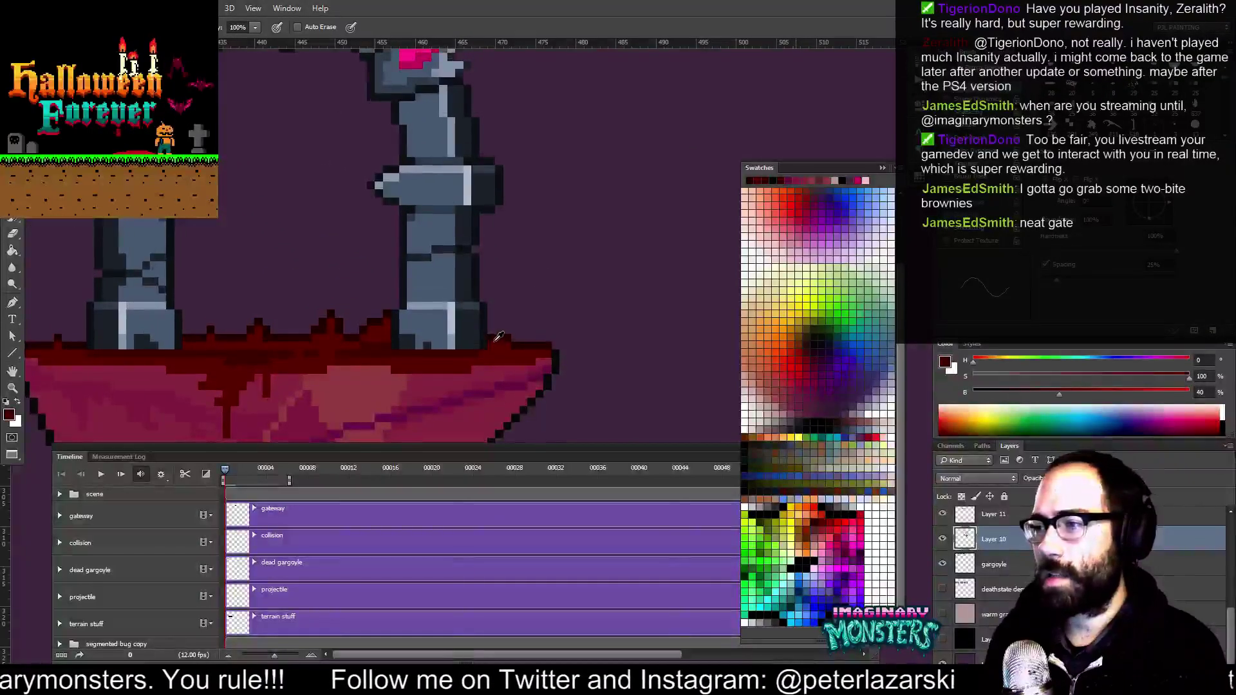
pyautogui.moveTo(480, 323); pyautogui.dragTo(480, 300)
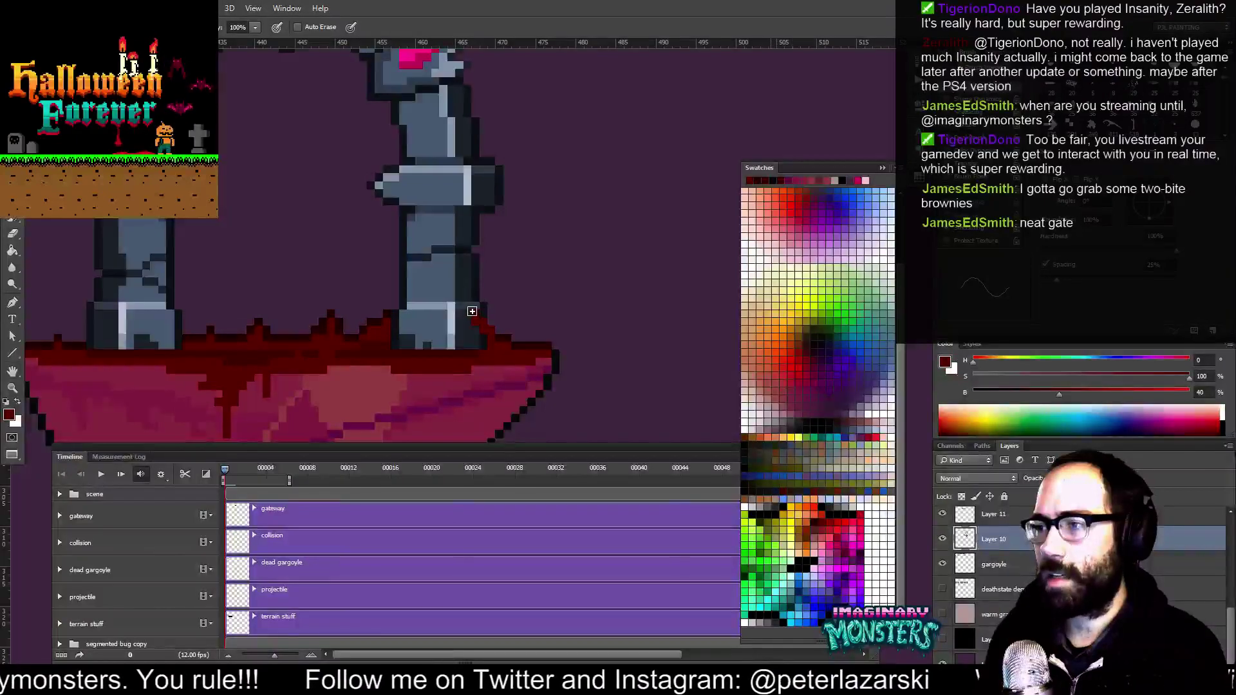
pyautogui.click(468, 299)
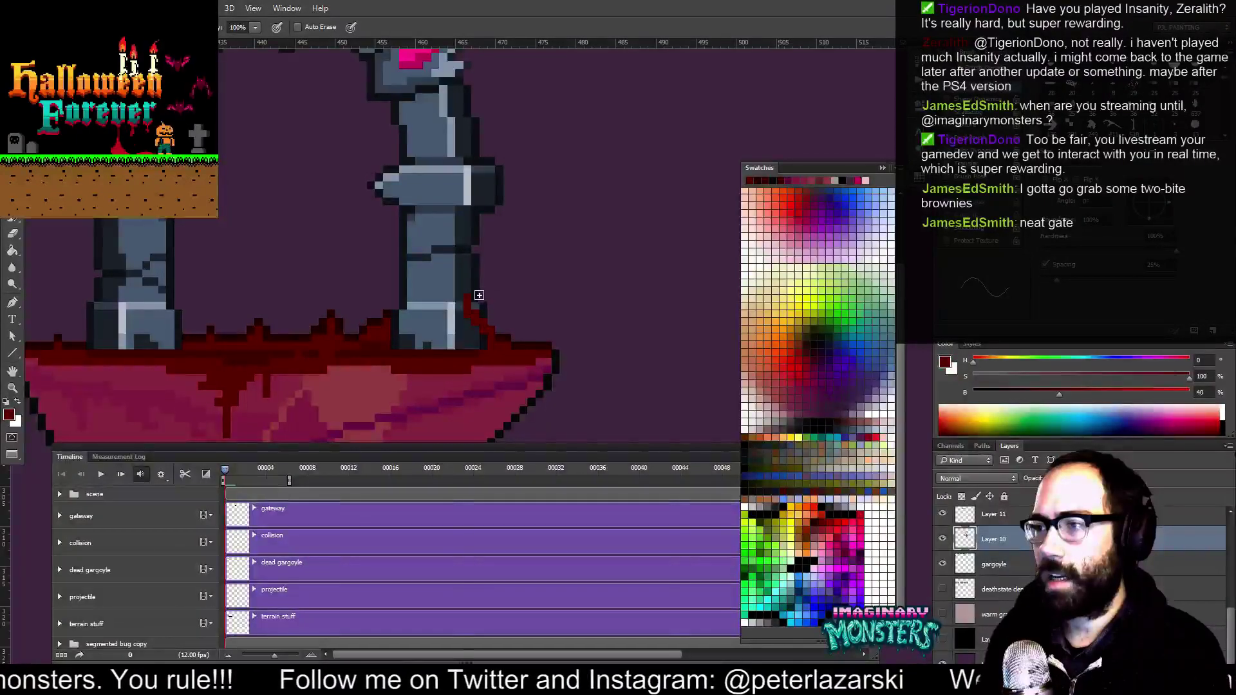
pyautogui.keyDown('alt'); pyautogui.click(496, 335); pyautogui.keyUp('alt')
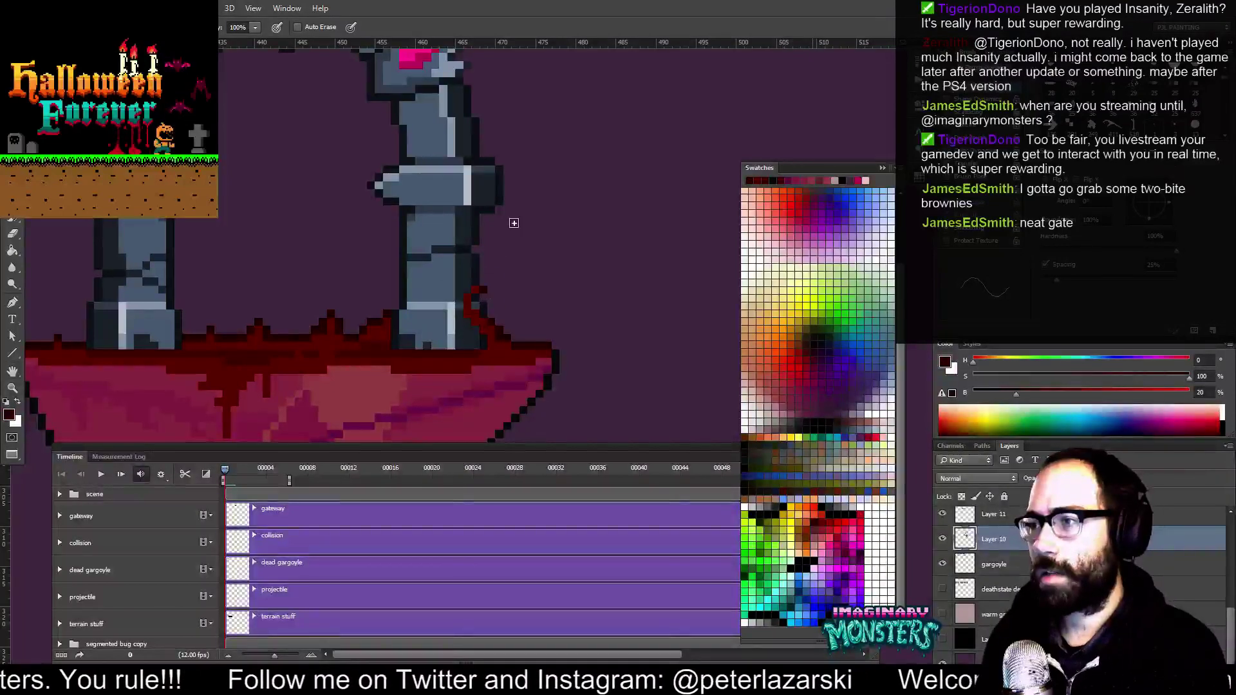
pyautogui.moveTo(502, 251); pyautogui.dragTo(509, 271)
pyautogui.keyDown('alt'); pyautogui.click(497, 300); pyautogui.keyUp('alt')
pyautogui.keyDown('alt'); pyautogui.click(507, 296); pyautogui.keyUp('alt')
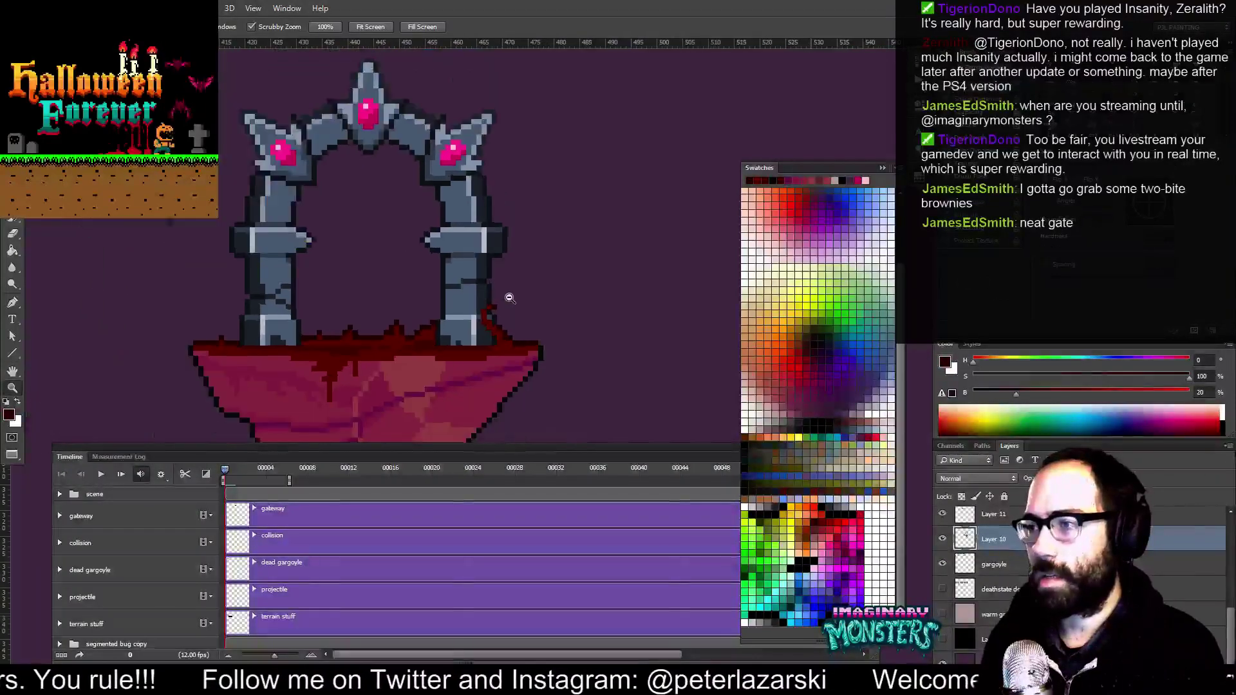
pyautogui.keyDown('alt'); pyautogui.click(510, 299); pyautogui.keyUp('alt')
pyautogui.keyDown('alt'); pyautogui.click(515, 307); pyautogui.keyUp('alt')
pyautogui.moveTo(503, 314); pyautogui.dragTo(469, 270)
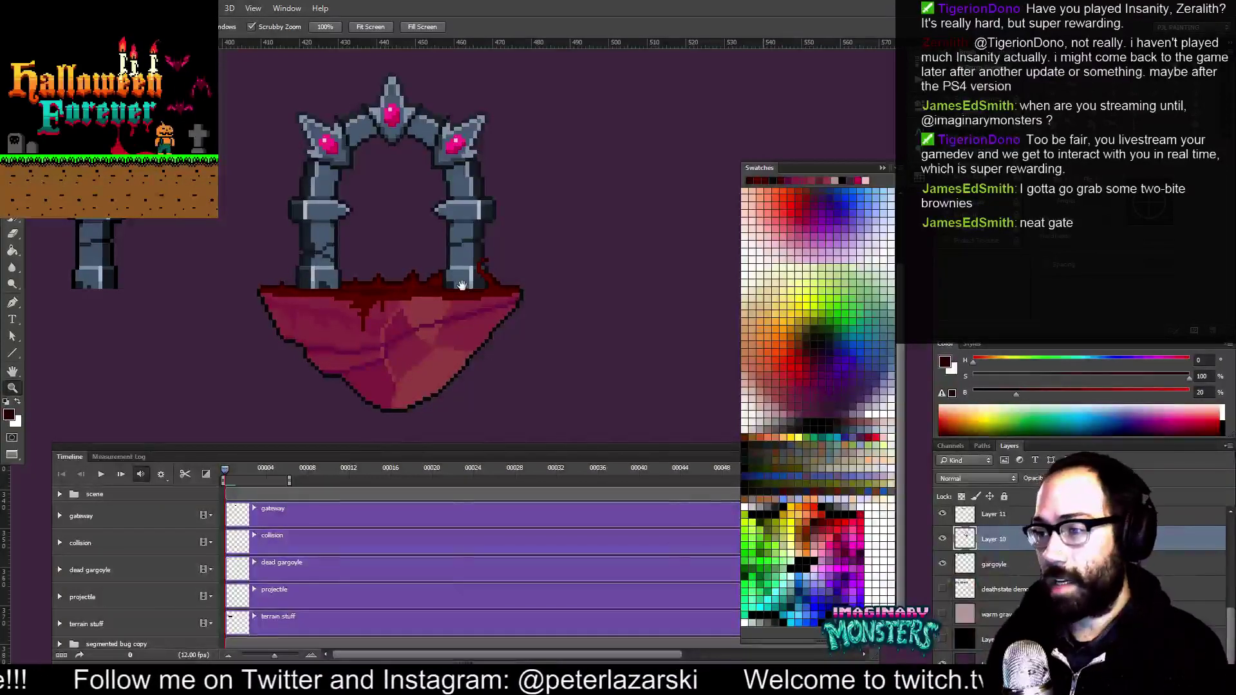
# Reshade the light facet above the upper right crack with the rock reds H 345, S 63, B 57 and H 339, S 69, B 55
pyautogui.click(450, 303)
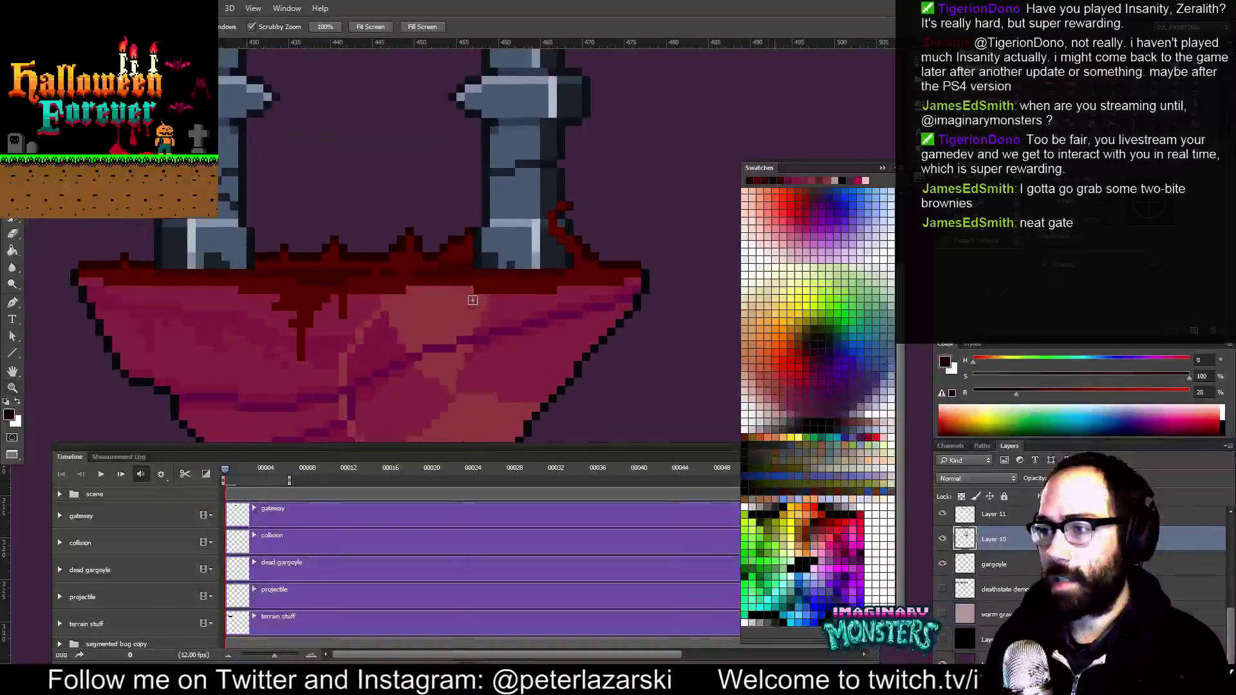
pyautogui.press('b')
pyautogui.keyDown('alt'); pyautogui.click(495, 310); pyautogui.keyUp('alt')
pyautogui.moveTo(479, 326); pyautogui.dragTo(467, 329)
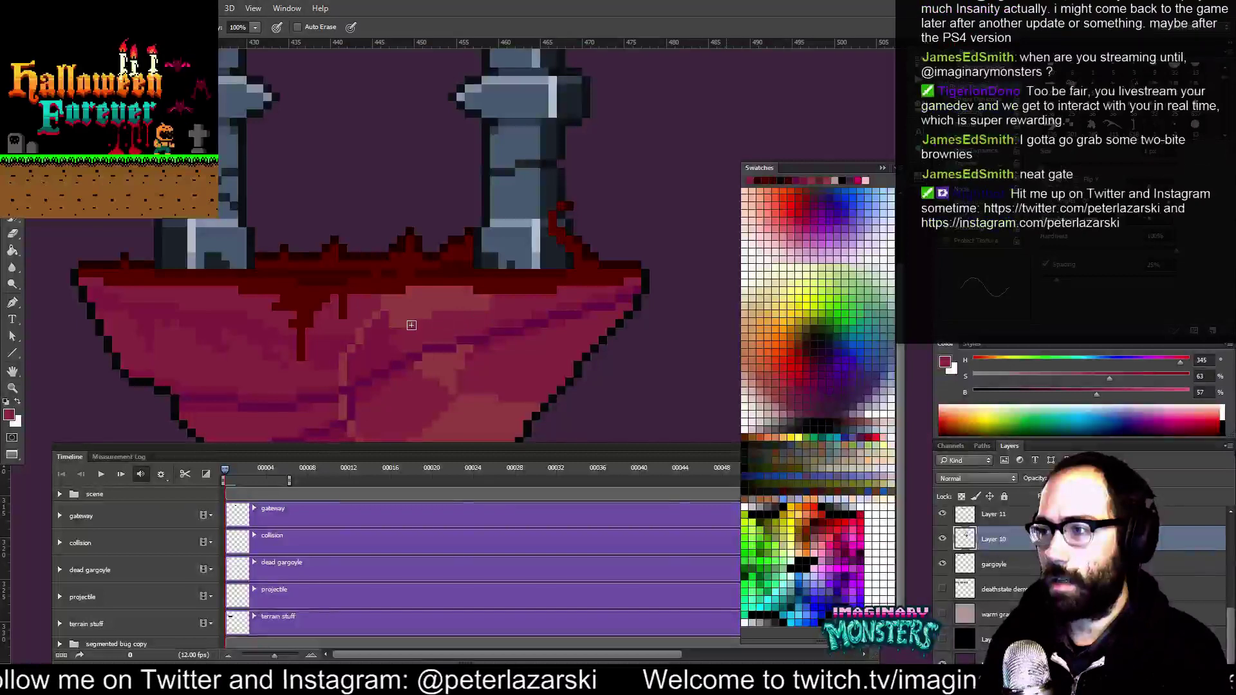
pyautogui.keyDown('alt'); pyautogui.click(382, 348); pyautogui.keyUp('alt')
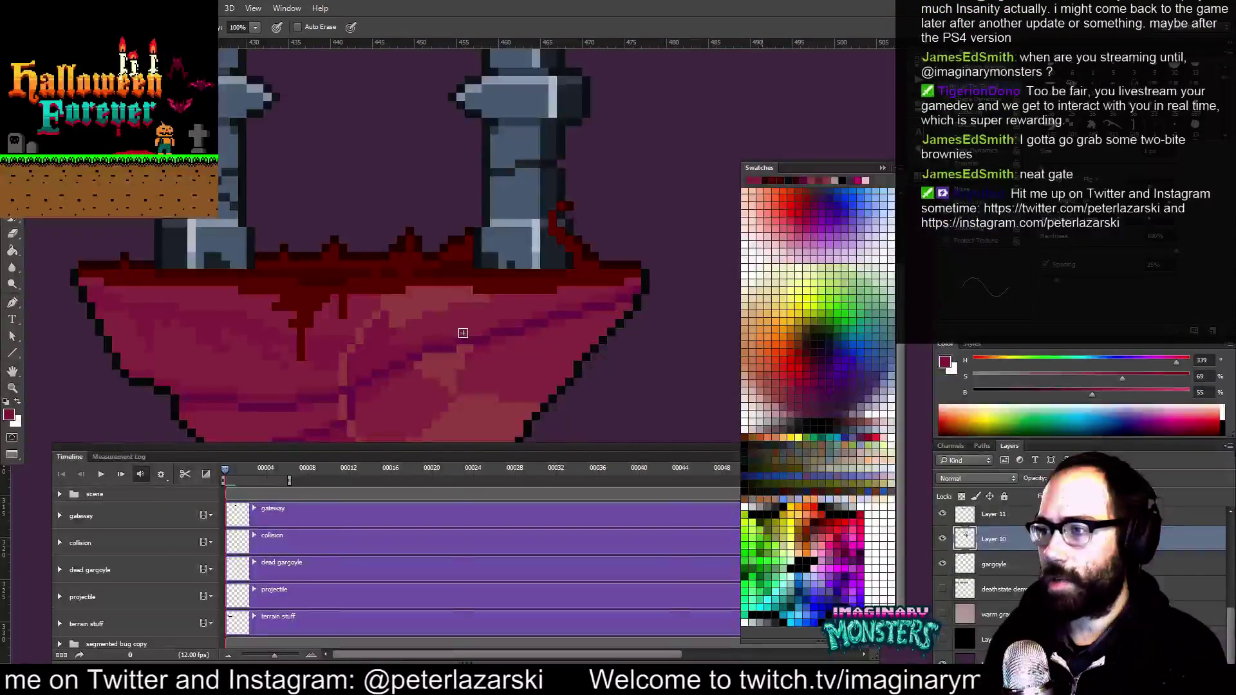
pyautogui.moveTo(556, 308); pyautogui.dragTo(548, 314)
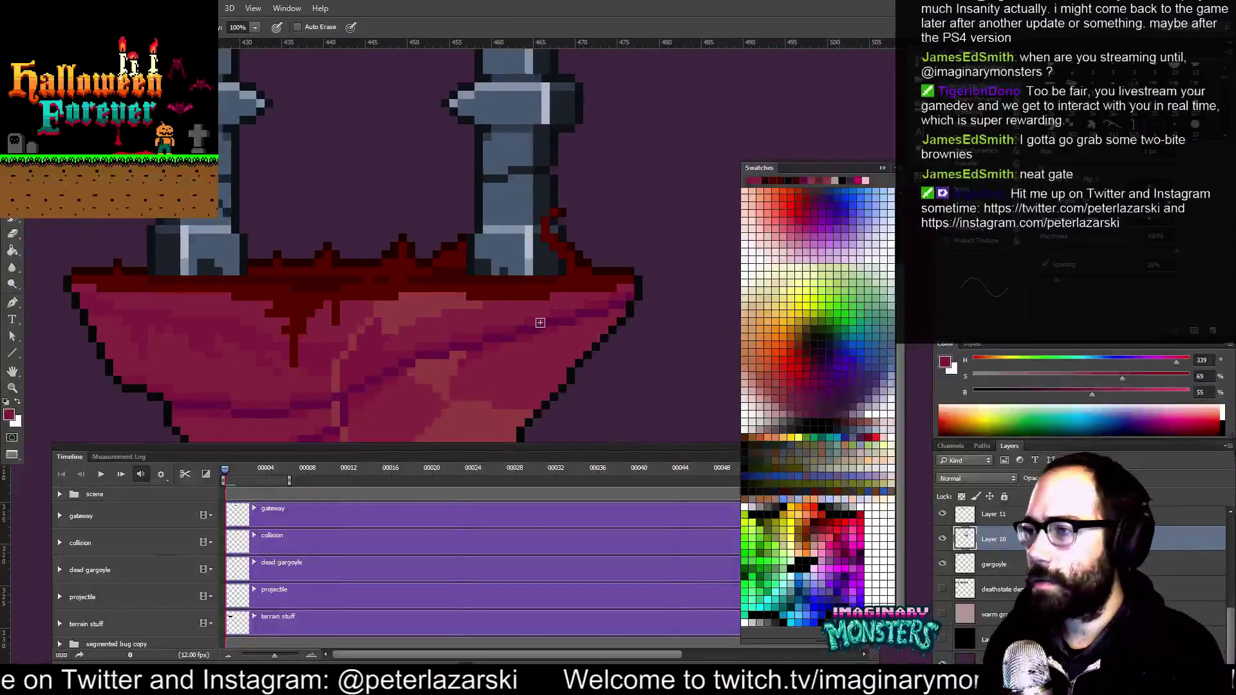
pyautogui.press('z')
pyautogui.moveTo(630, 307)
pyautogui.mouseDown()
pyautogui.moveTo(564, 335)
pyautogui.moveTo(597, 331)
pyautogui.moveTo(540, 302)
pyautogui.moveTo(566, 311)
pyautogui.moveTo(593, 295)
pyautogui.moveTo(574, 331)
pyautogui.moveTo(551, 334)
pyautogui.mouseUp()
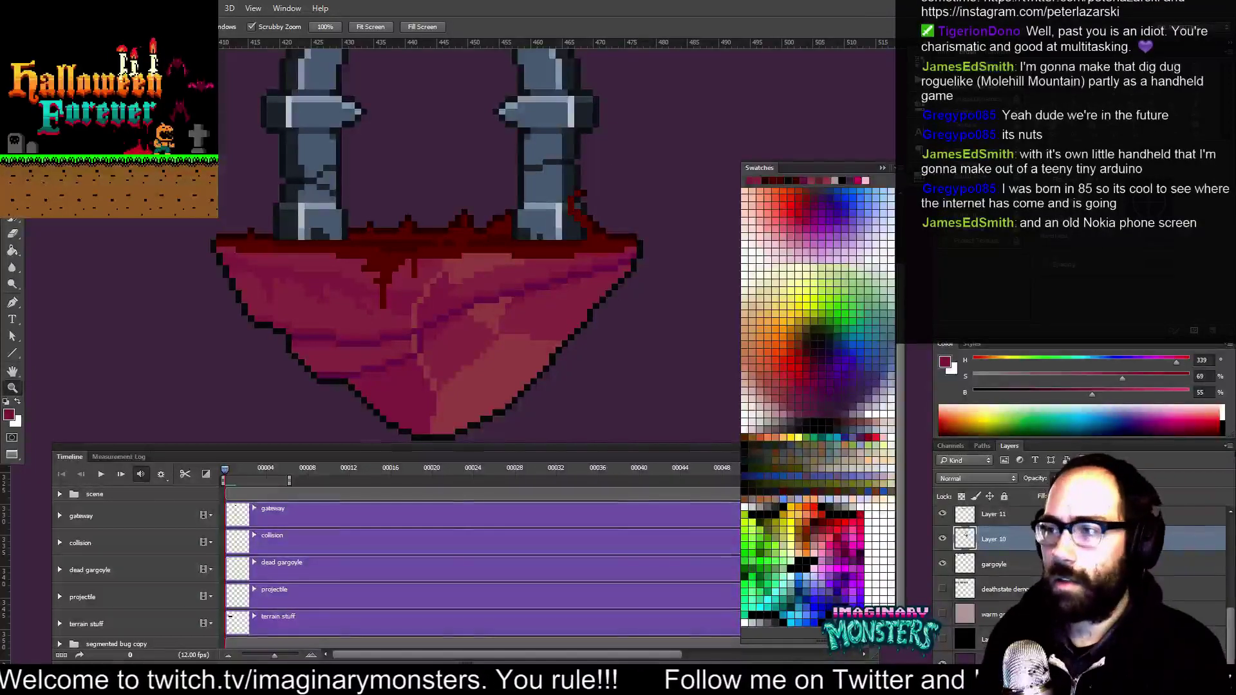
# Add darker red pixels (H 0, S 100, B 30) at the left pillar's base, along the ground strip and on the right tendril
pyautogui.moveTo(607, 223); pyautogui.dragTo(580, 277)
pyautogui.click(353, 271)
pyautogui.press('b')
pyautogui.keyDown('alt'); pyautogui.click(353, 270); pyautogui.keyUp('alt')
pyautogui.click(350, 269)
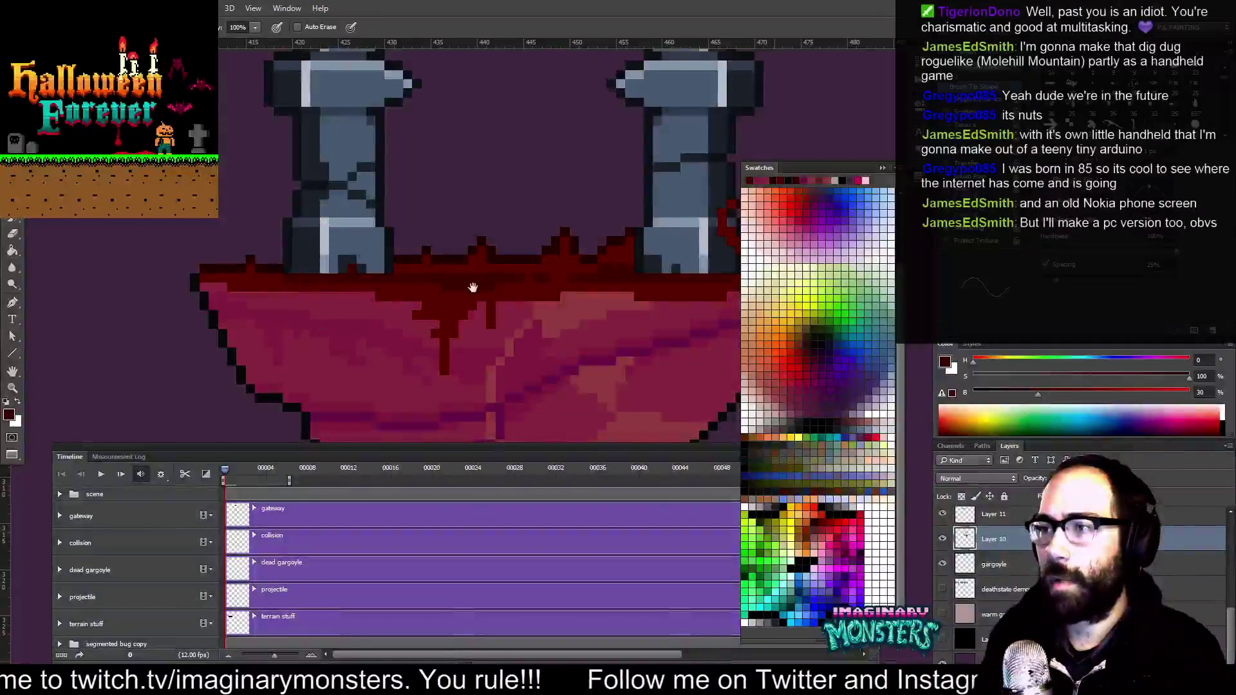
pyautogui.moveTo(472, 287); pyautogui.dragTo(456, 306)
pyautogui.moveTo(626, 295); pyautogui.dragTo(502, 319)
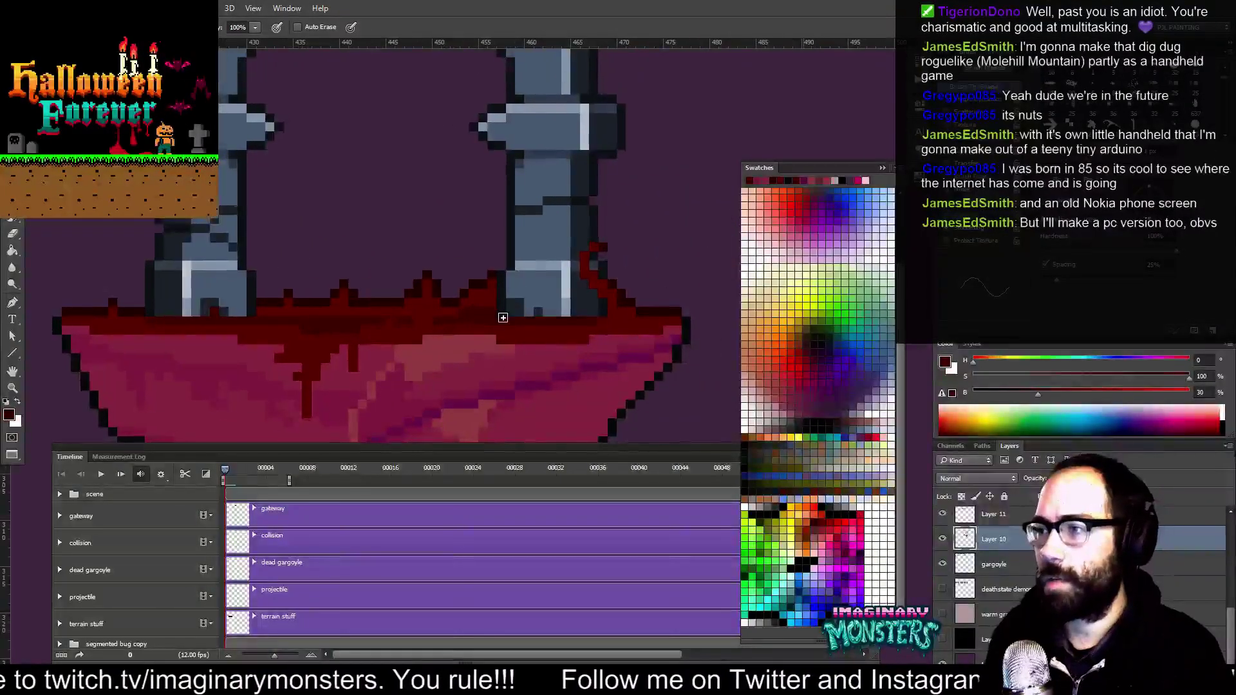
pyautogui.moveTo(619, 323); pyautogui.dragTo(605, 323)
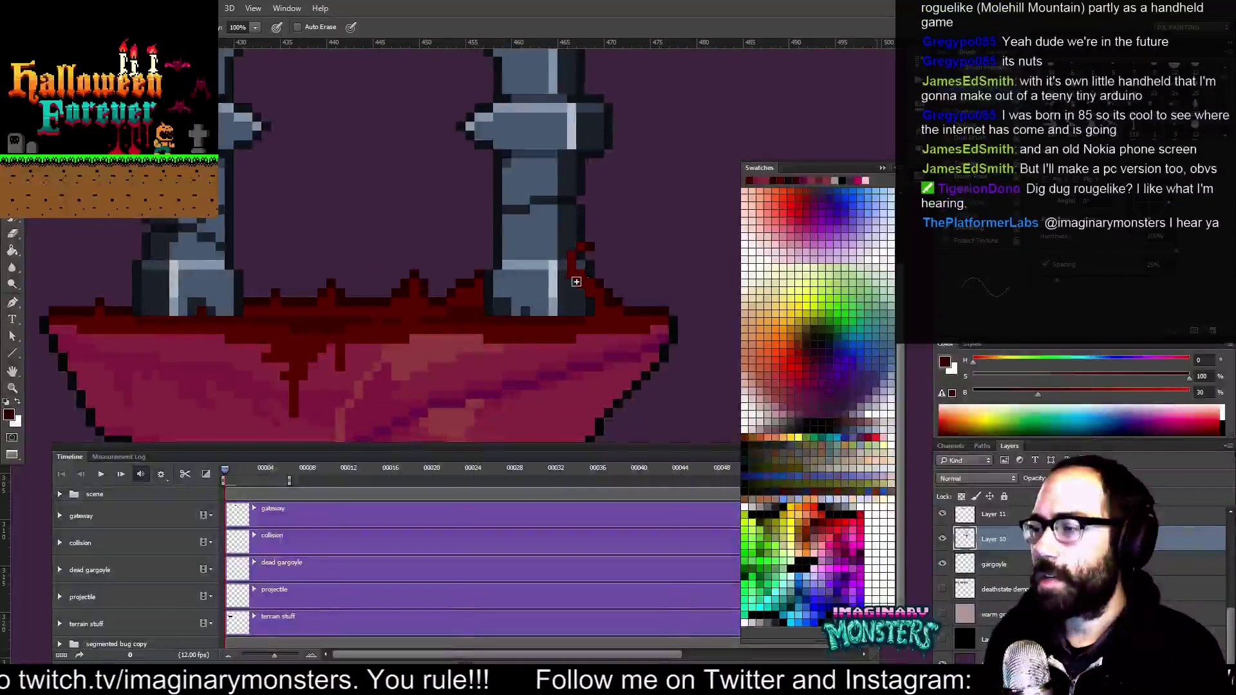
pyautogui.click(585, 274)
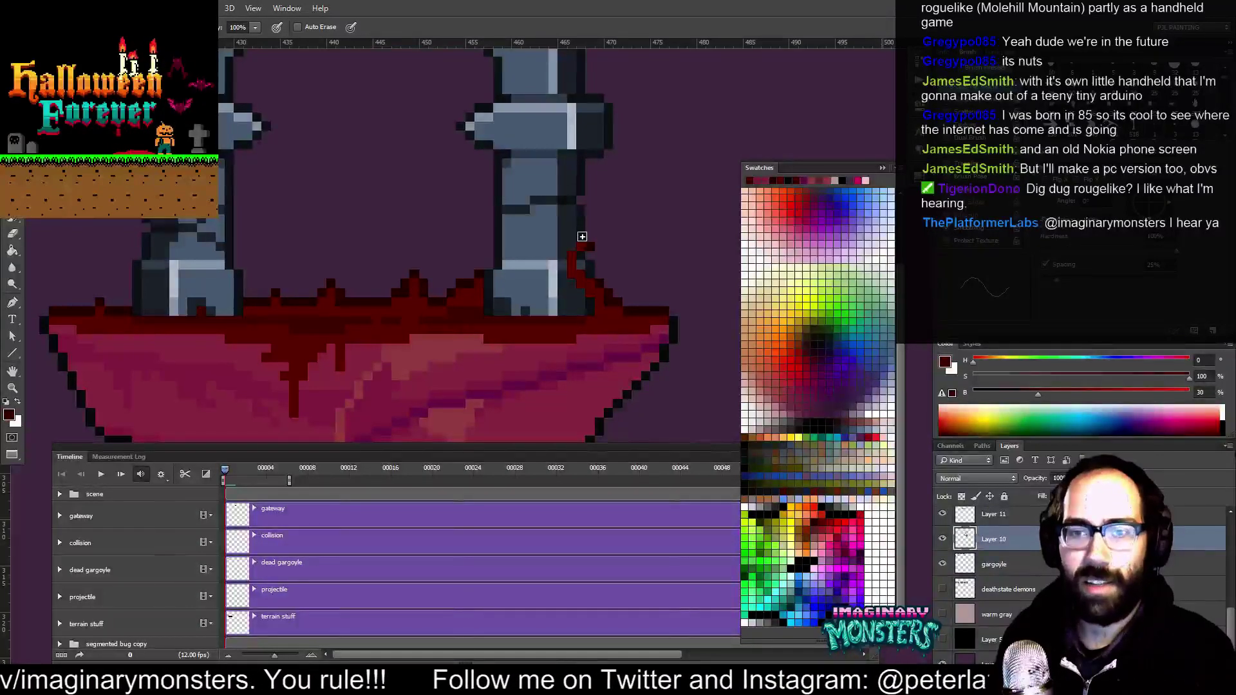
pyautogui.press('z')
pyautogui.moveTo(614, 248)
pyautogui.mouseDown()
pyautogui.moveTo(553, 297)
pyautogui.moveTo(565, 303)
pyautogui.moveTo(580, 276)
pyautogui.moveTo(558, 328)
pyautogui.moveTo(516, 311)
pyautogui.moveTo(573, 309)
pyautogui.moveTo(596, 284)
pyautogui.mouseUp()
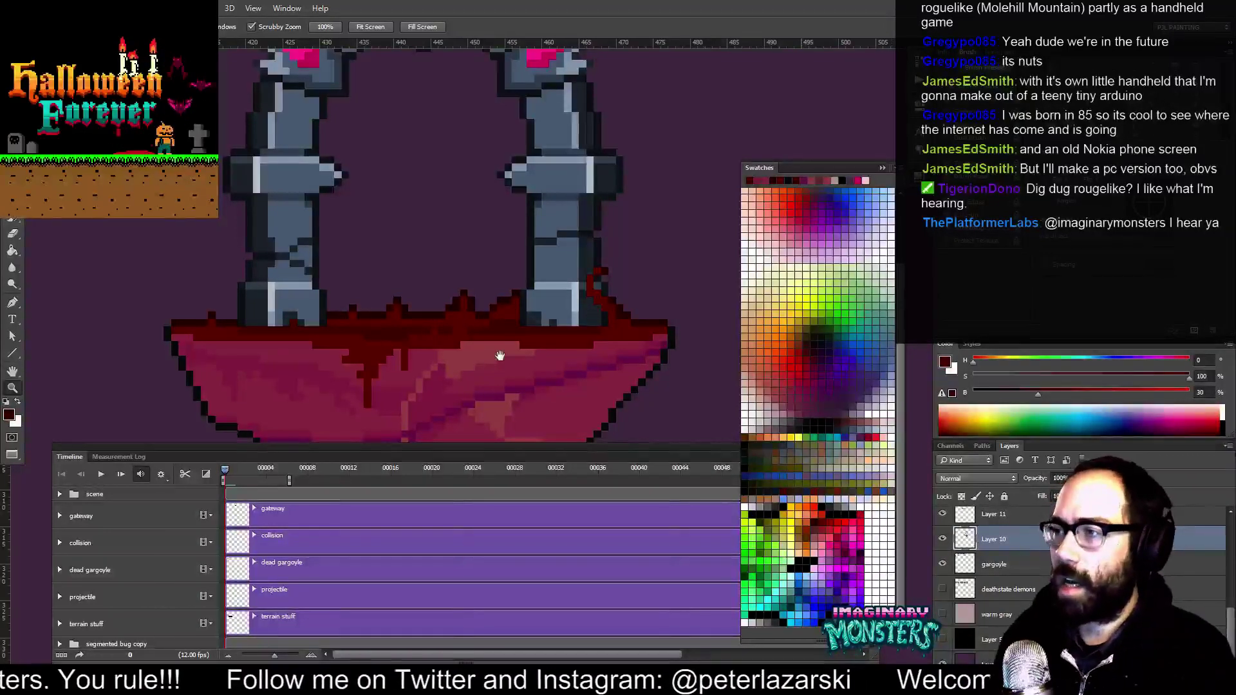
# Paint thin dark red drips (H 0, S 100, B 40) down the rock from the ground strip's left and right ends
pyautogui.moveTo(496, 351); pyautogui.dragTo(582, 251)
pyautogui.moveTo(504, 313); pyautogui.dragTo(533, 279)
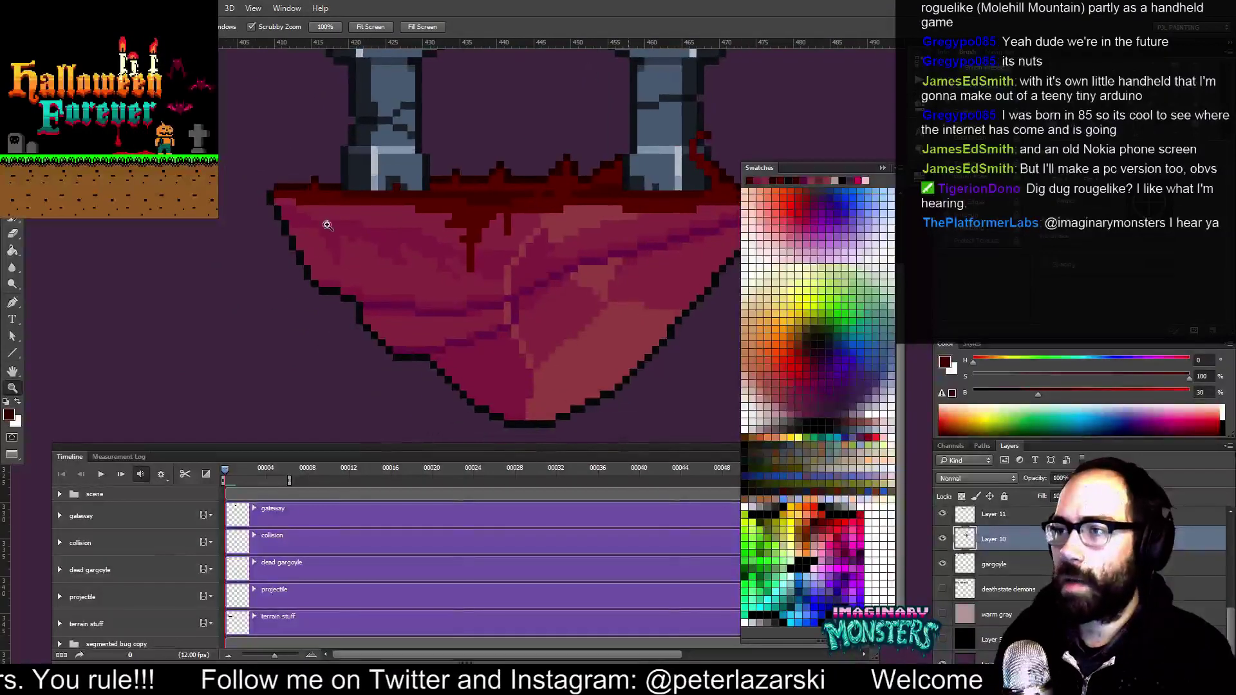
pyautogui.press('b')
pyautogui.keyDown('alt'); pyautogui.click(326, 188); pyautogui.keyUp('alt')
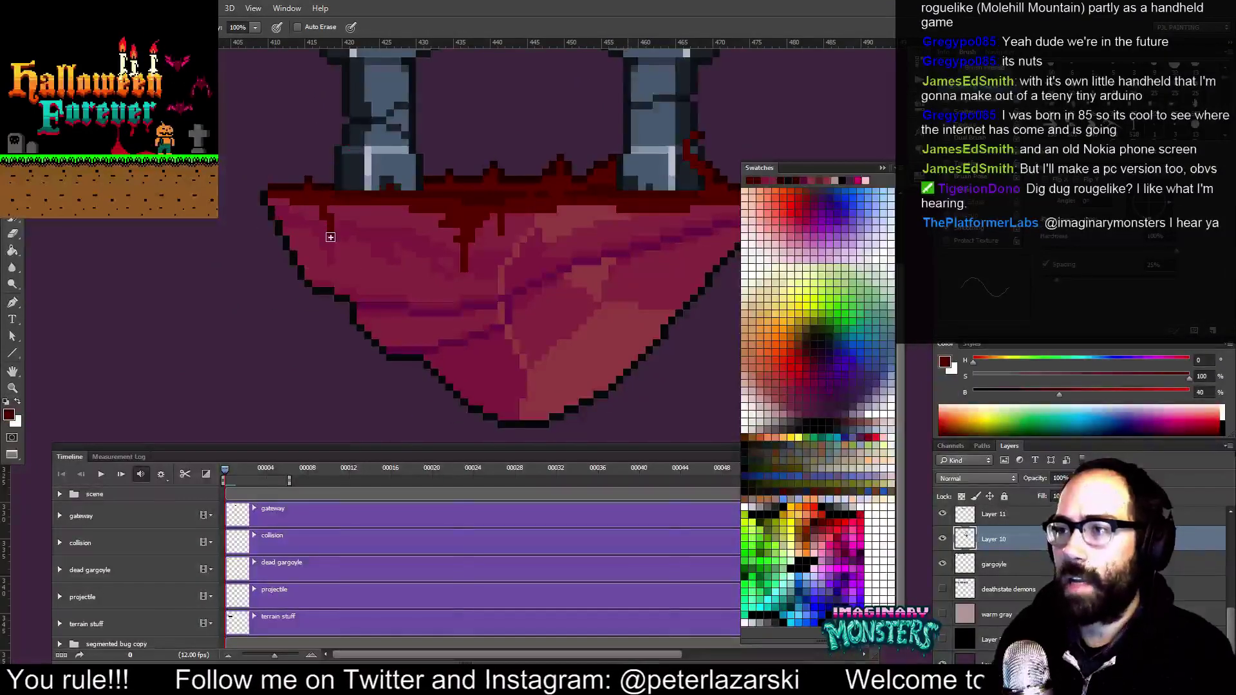
pyautogui.keyDown('alt'); pyautogui.click(324, 224); pyautogui.keyUp('alt')
pyautogui.moveTo(324, 240)
pyautogui.mouseDown()
pyautogui.moveTo(351, 250)
pyautogui.moveTo(276, 243)
pyautogui.mouseUp()
pyautogui.moveTo(499, 255); pyautogui.dragTo(424, 255)
pyautogui.keyDown('alt'); pyautogui.click(540, 192); pyautogui.keyUp('alt')
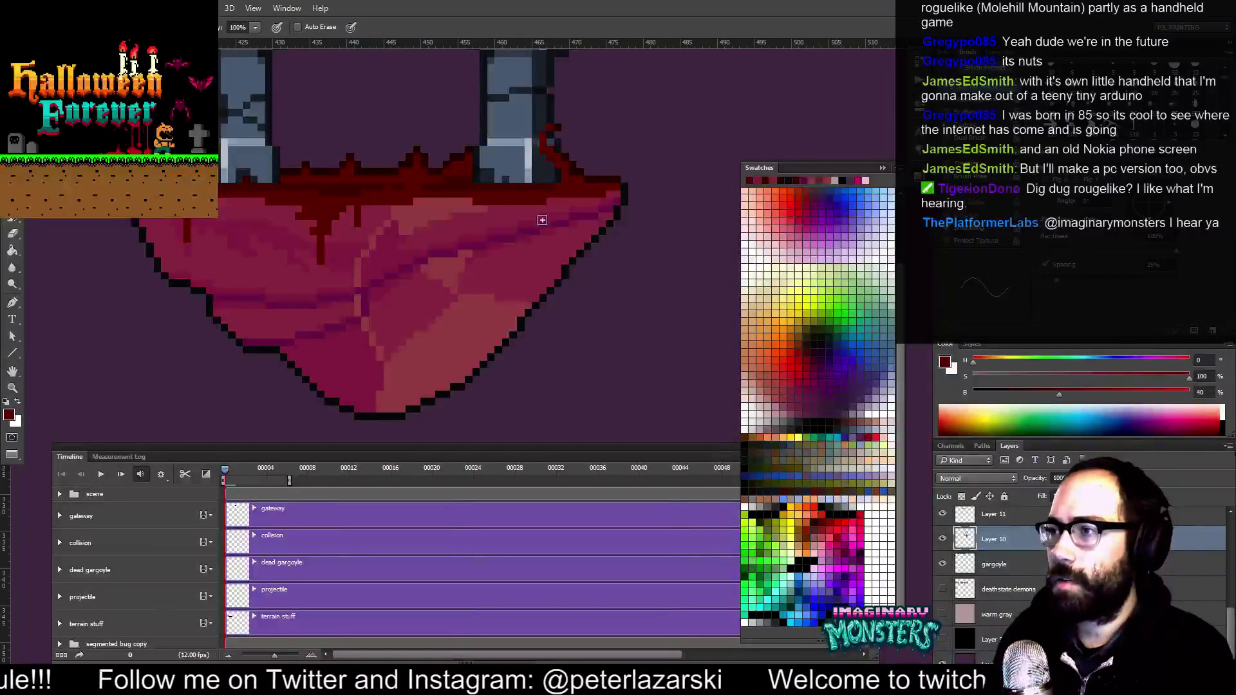
pyautogui.moveTo(544, 208); pyautogui.dragTo(542, 260)
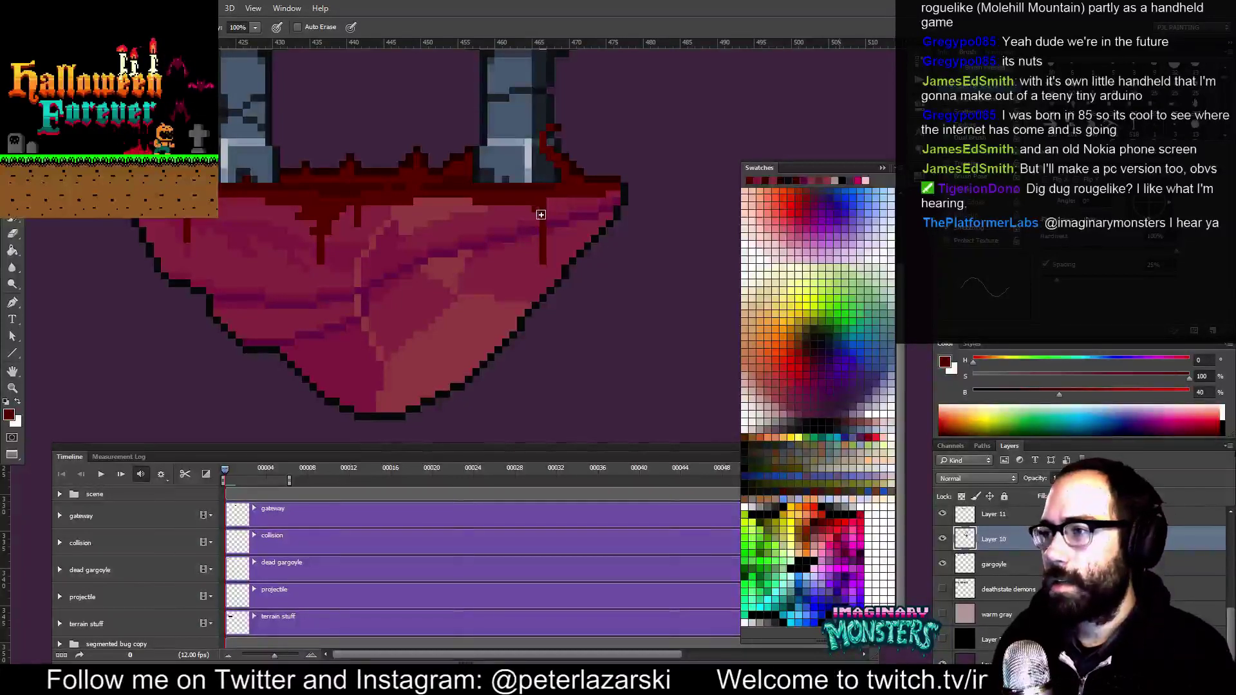
pyautogui.moveTo(548, 242); pyautogui.dragTo(546, 257)
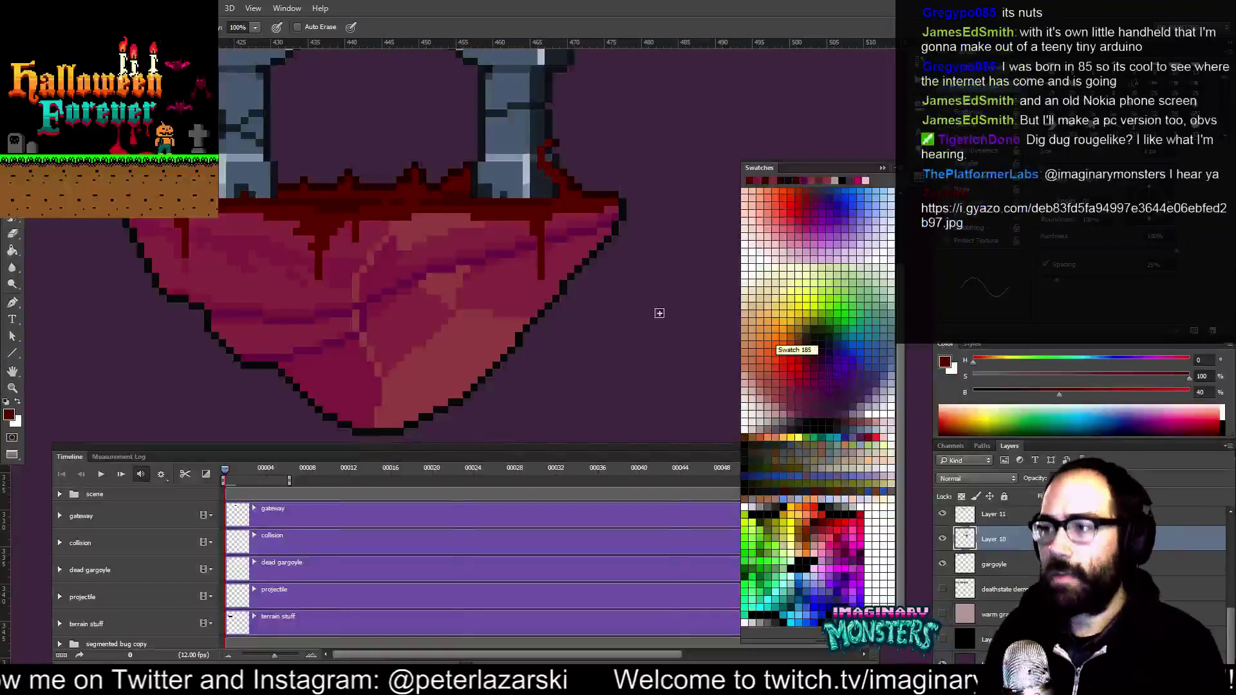
# Sample the rock red H 339, S 69, B 55 and enclose the whole island rock in a rectangular selection
pyautogui.moveTo(573, 306); pyautogui.dragTo(579, 319)
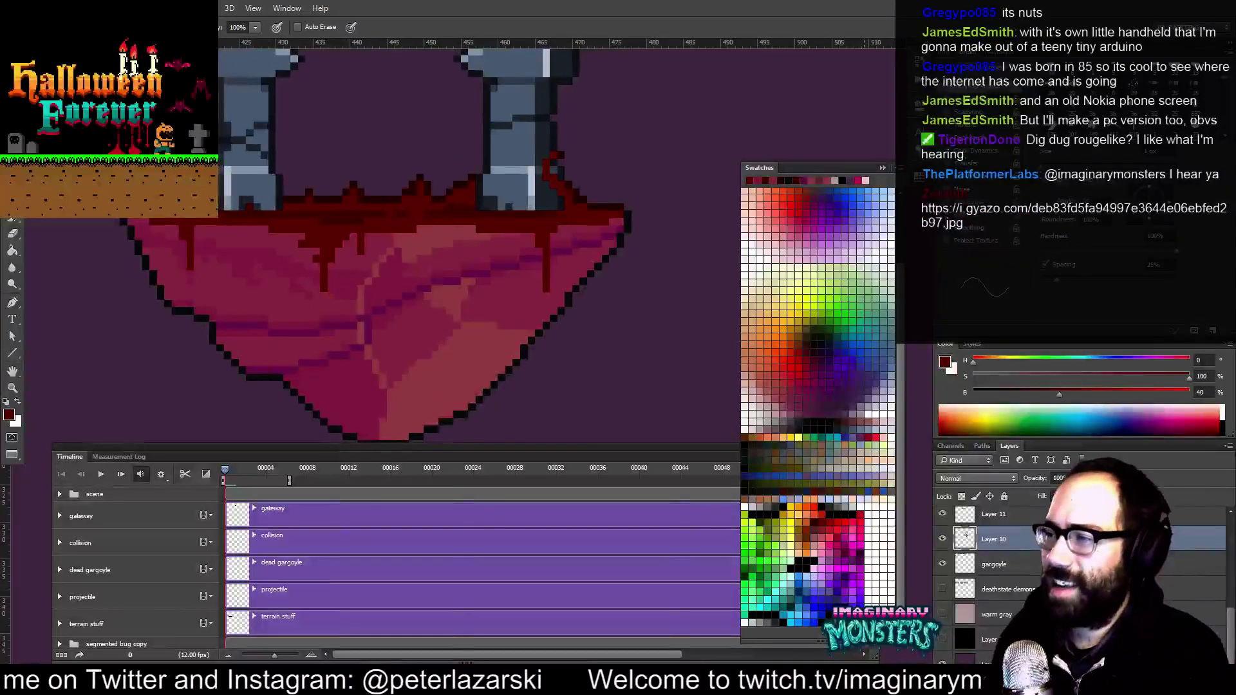
pyautogui.keyDown('alt'); pyautogui.click(529, 268); pyautogui.keyUp('alt')
pyautogui.moveTo(539, 278)
pyautogui.mouseDown()
pyautogui.moveTo(550, 287)
pyautogui.moveTo(531, 267)
pyautogui.mouseUp()
pyautogui.press('m')
pyautogui.moveTo(487, 233); pyautogui.dragTo(486, 213)
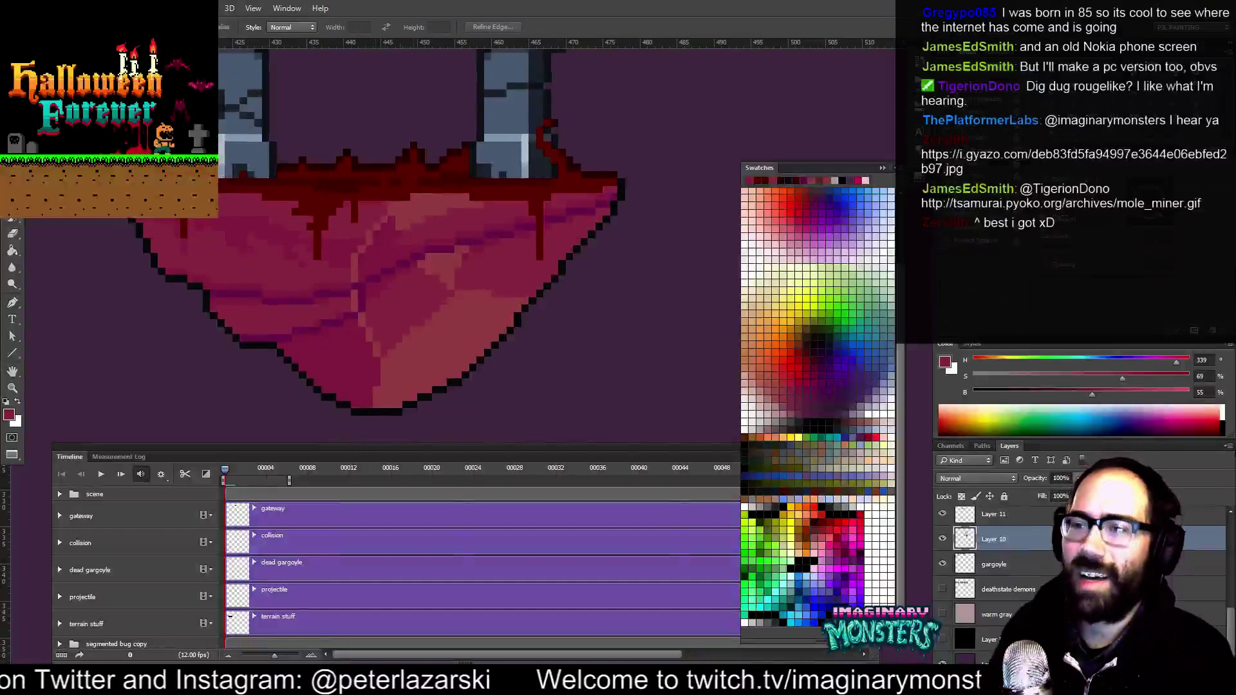
pyautogui.moveTo(433, 277); pyautogui.dragTo(707, 437)
pyautogui.moveTo(602, 306); pyautogui.dragTo(588, 317)
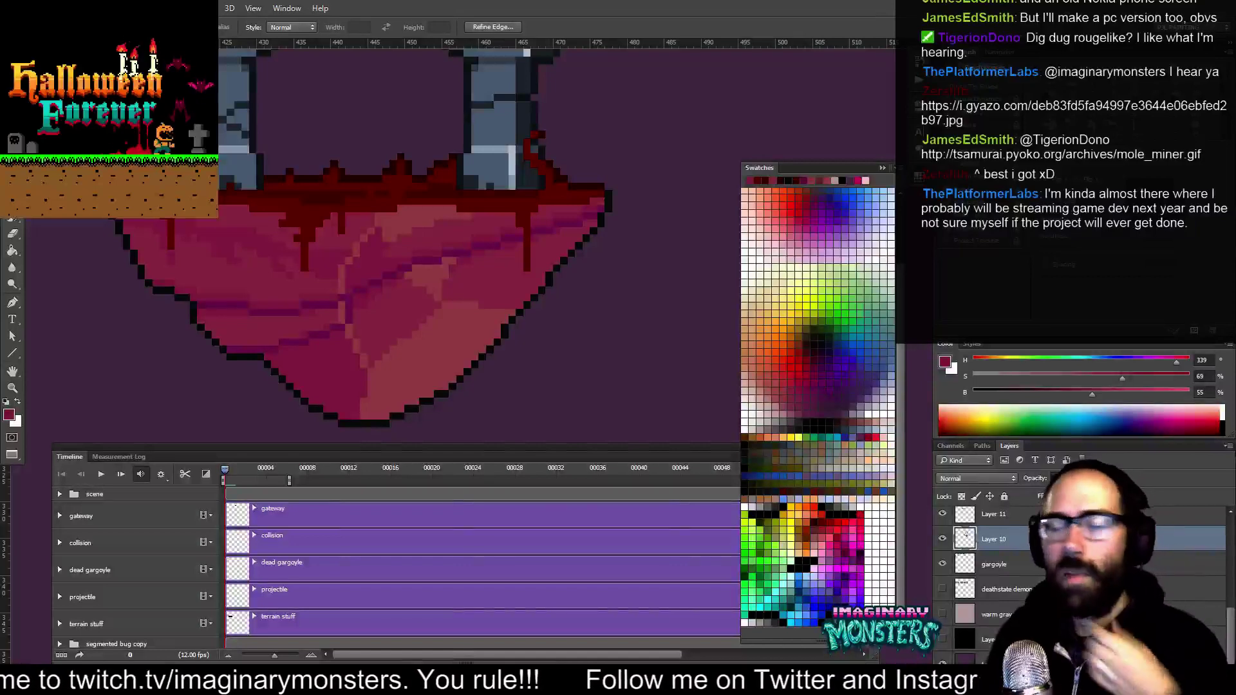
pyautogui.click(529, 208)
pyautogui.moveTo(532, 233)
pyautogui.mouseDown()
pyautogui.moveTo(533, 250)
pyautogui.moveTo(538, 232)
pyautogui.moveTo(508, 254)
pyautogui.moveTo(511, 243)
pyautogui.mouseUp()
# Turn off the Paint Bucket's Contiguous option so fills replace a colour throughout the selection
pyautogui.press('g')
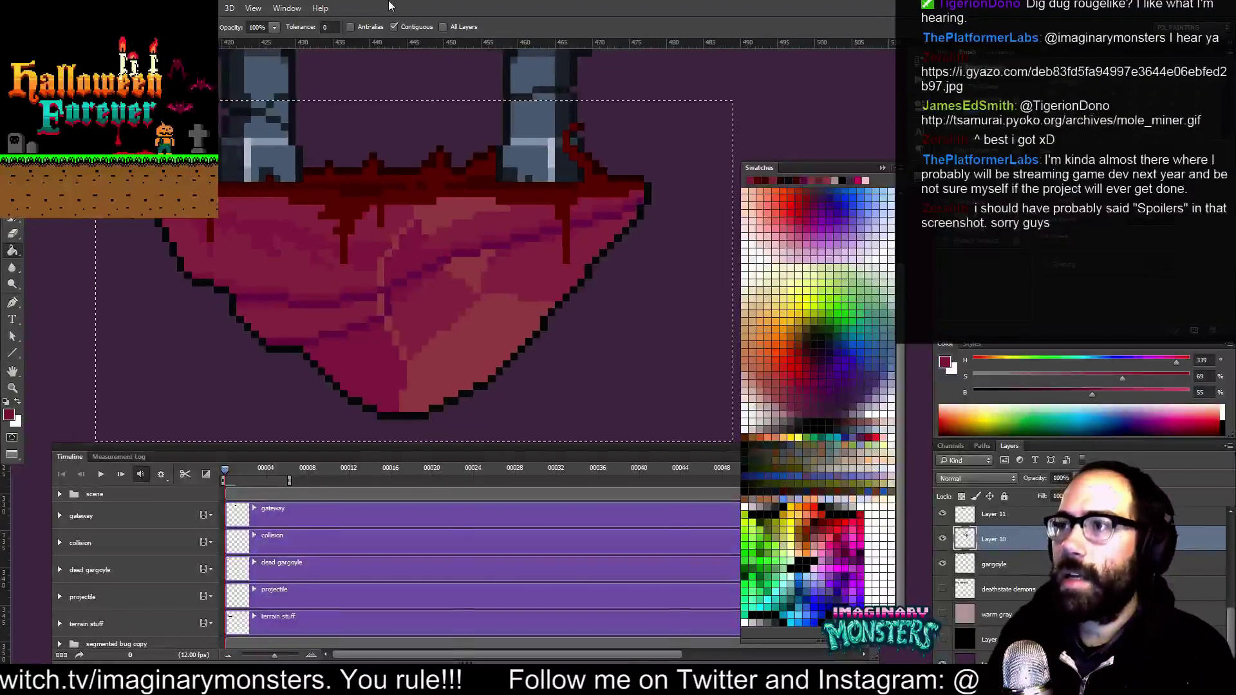
pyautogui.click(393, 28)
pyautogui.moveTo(483, 333); pyautogui.dragTo(462, 335)
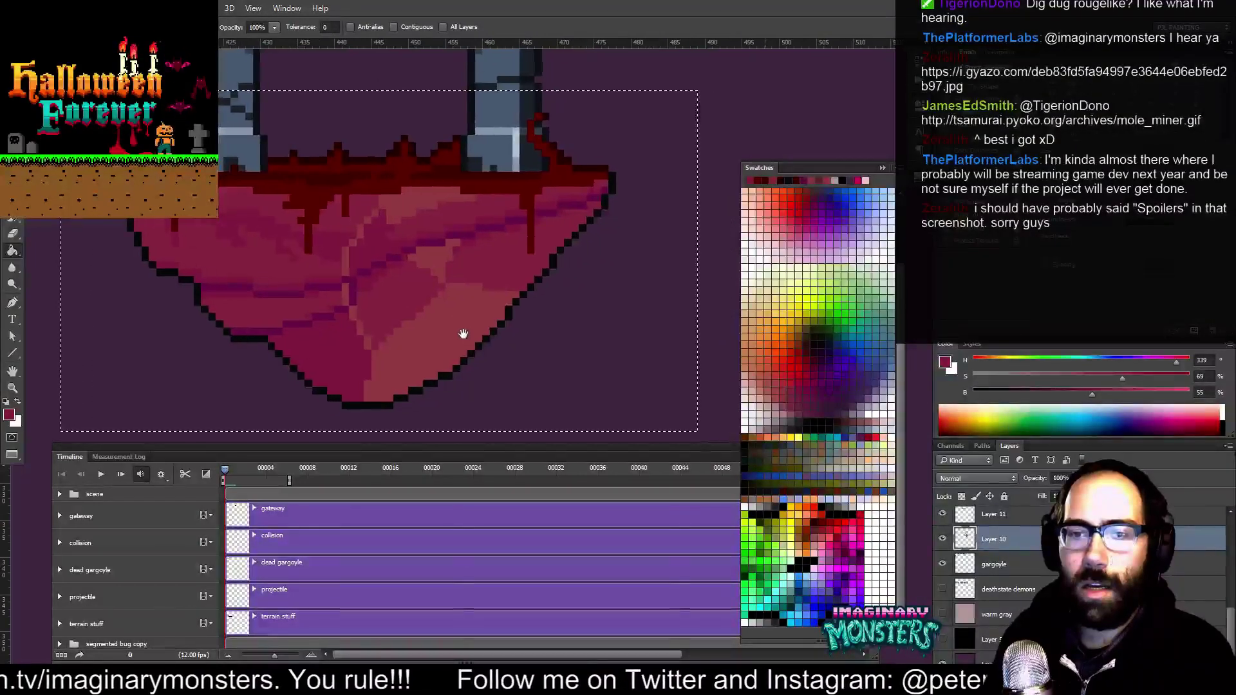
pyautogui.moveTo(540, 347); pyautogui.dragTo(544, 353)
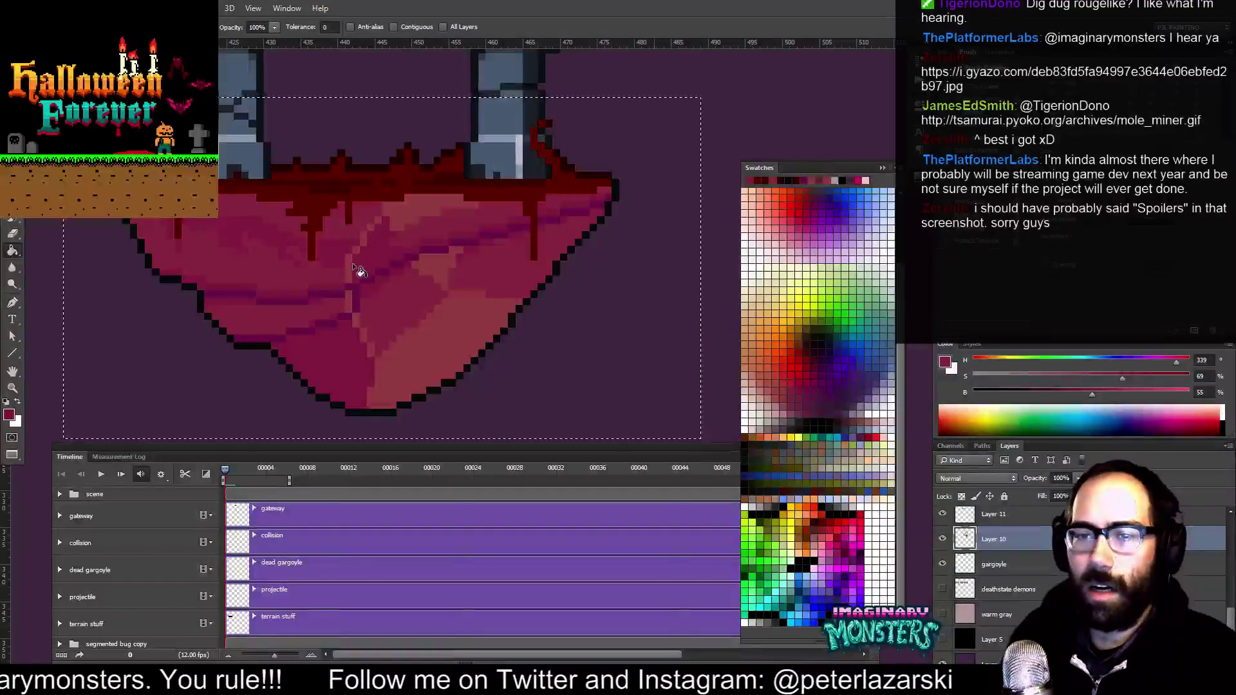
pyautogui.moveTo(373, 266); pyautogui.dragTo(364, 263)
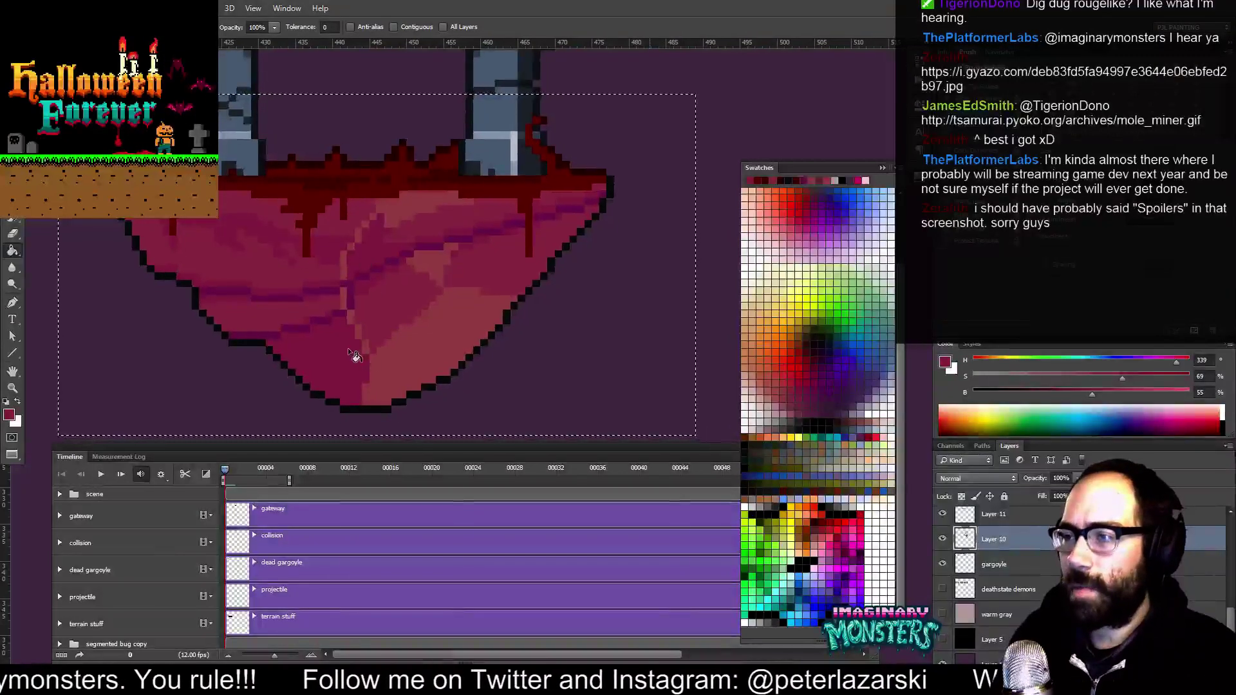
# Try to recolour the rock's shadow red across the selection with H 339, S 69, B 45
pyautogui.click(1206, 392)
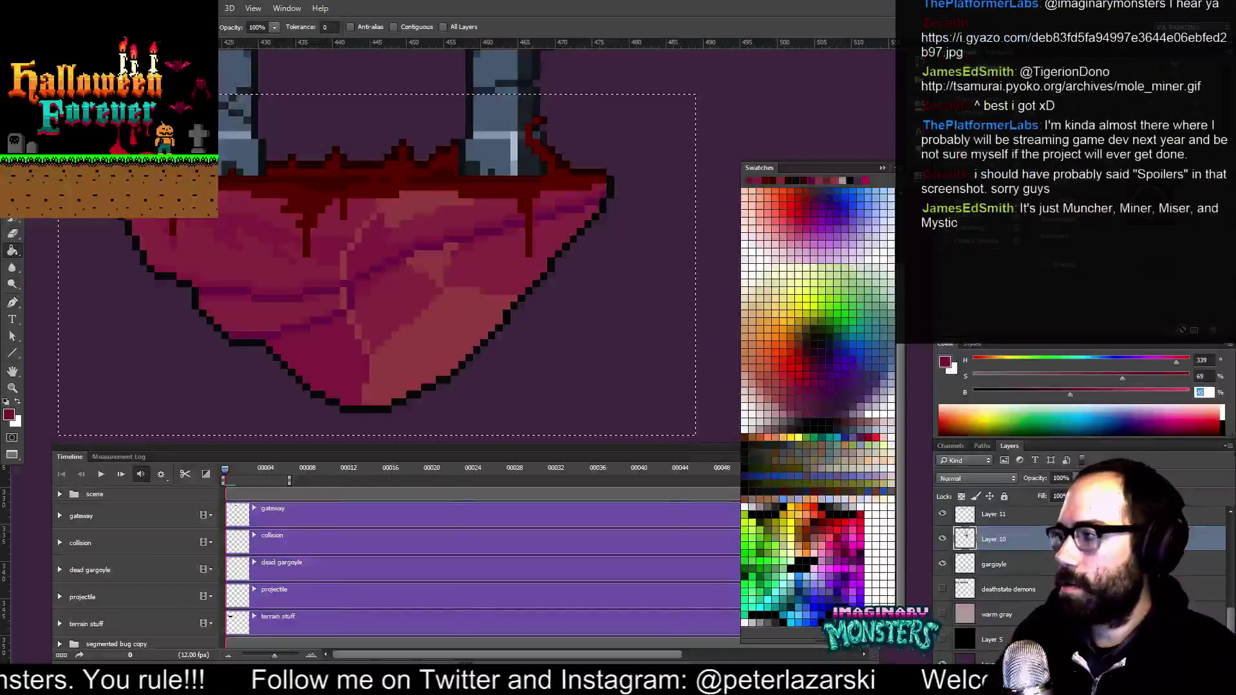
pyautogui.write('45')
pyautogui.press('Return')
pyautogui.click(342, 356)
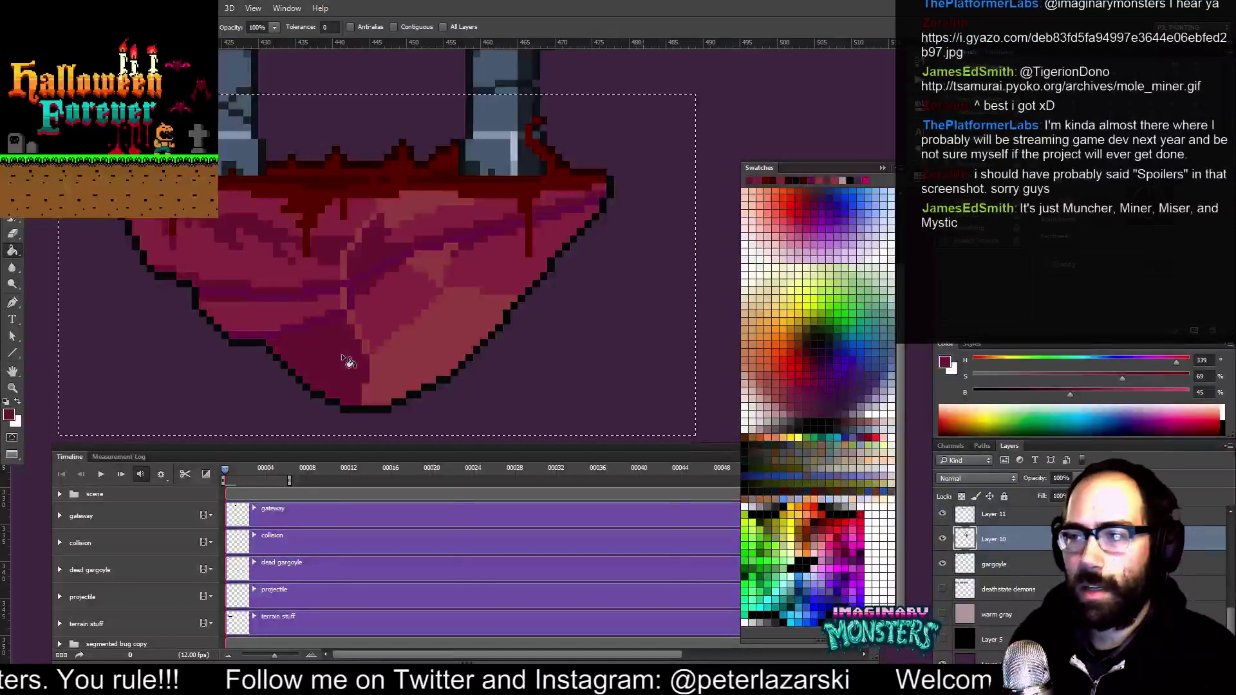
pyautogui.hotkey('ctrl', 'z')
pyautogui.keyDown('alt'); pyautogui.click(345, 322); pyautogui.keyUp('alt')
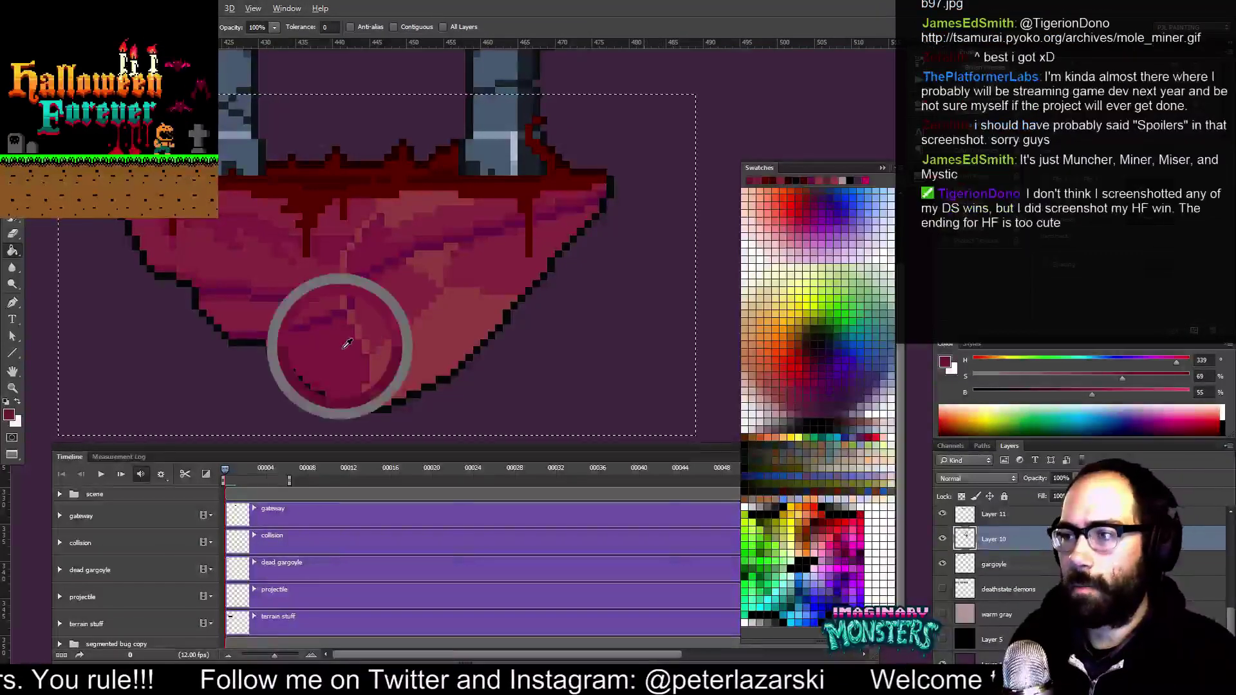
pyautogui.click(1202, 392)
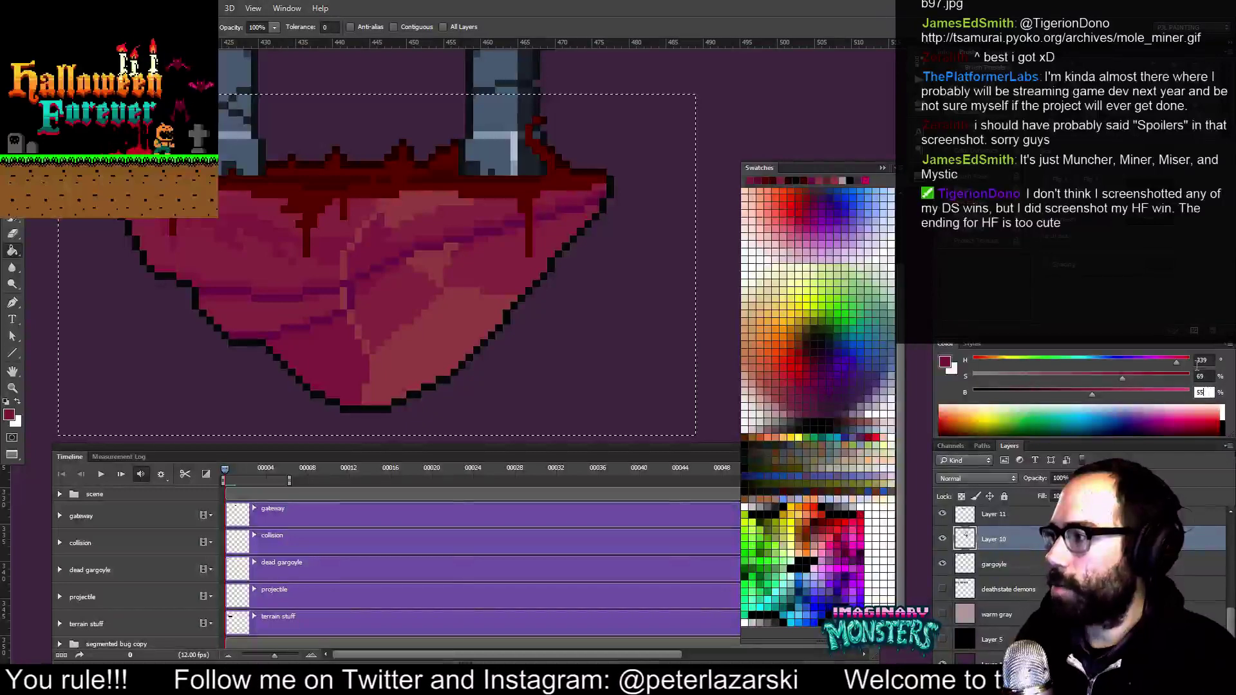
pyautogui.write('45')
pyautogui.click(351, 349)
pyautogui.moveTo(376, 327); pyautogui.dragTo(489, 364)
pyautogui.hotkey('ctrl', 'z')
pyautogui.hotkey('ctrl', 'a')
# Try to brighten the rock's mid red across the selection to H 345, S 63, B 67
pyautogui.keyDown('alt'); pyautogui.click(519, 307); pyautogui.keyUp('alt')
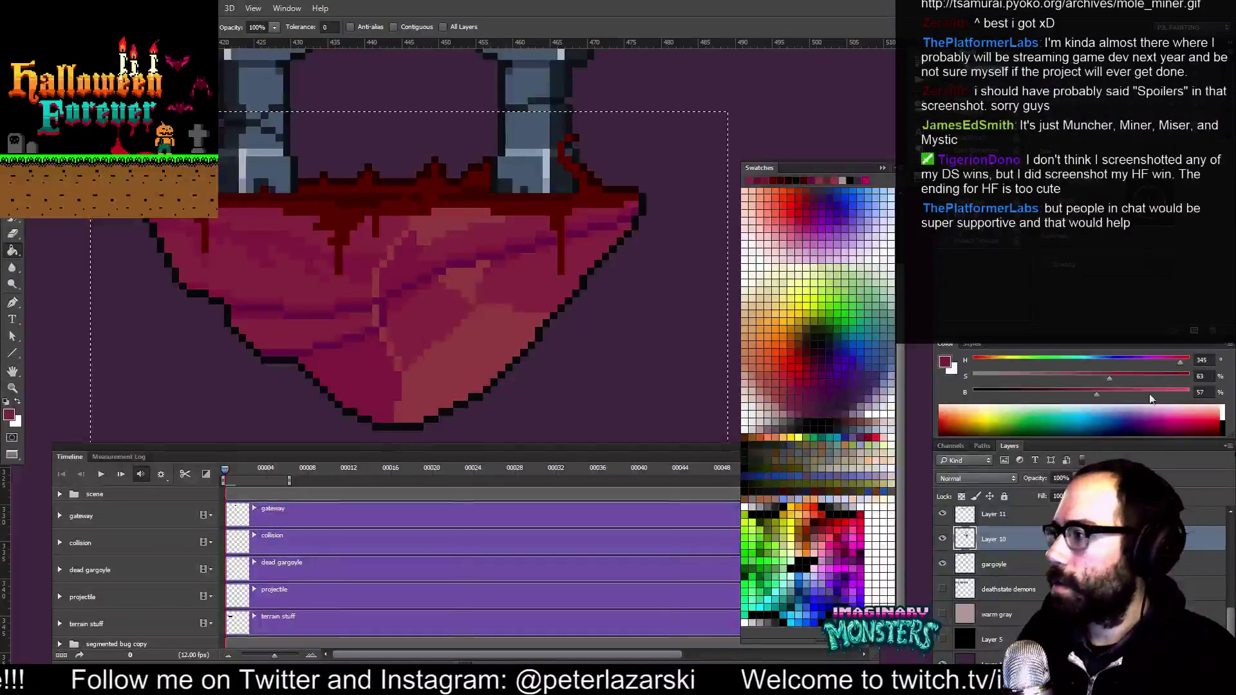
pyautogui.moveTo(1196, 393); pyautogui.dragTo(1230, 382)
pyautogui.write('67')
pyautogui.press('Return')
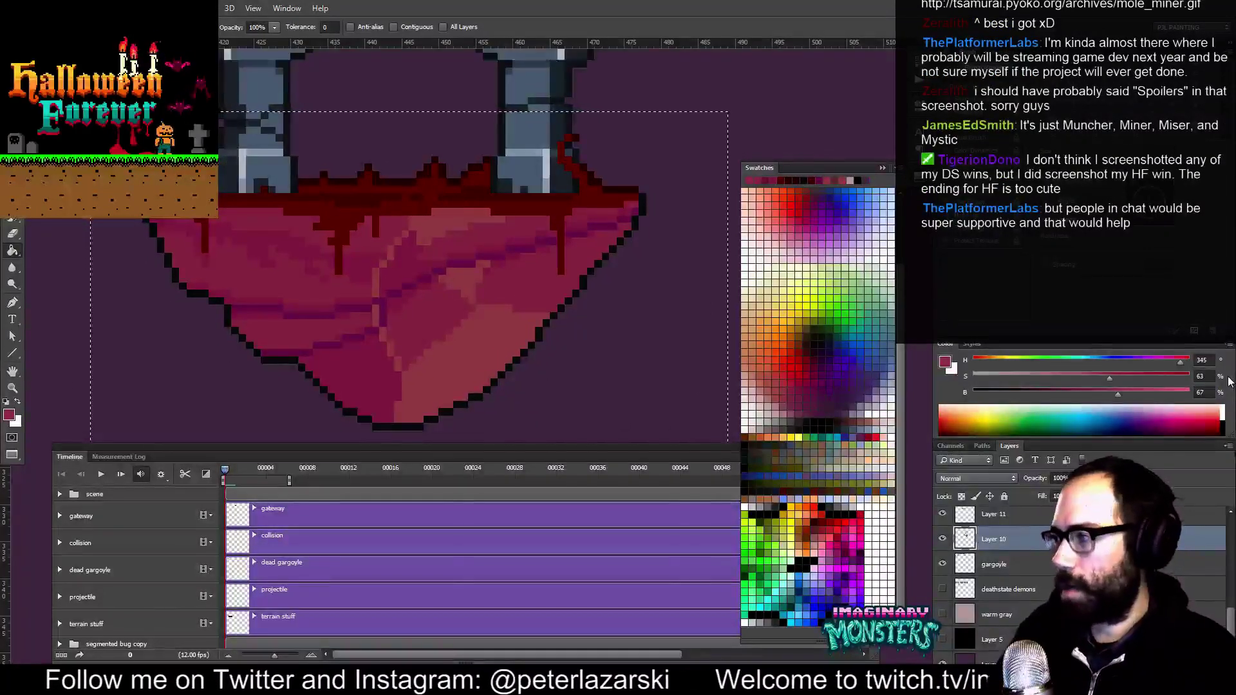
pyautogui.click(432, 315)
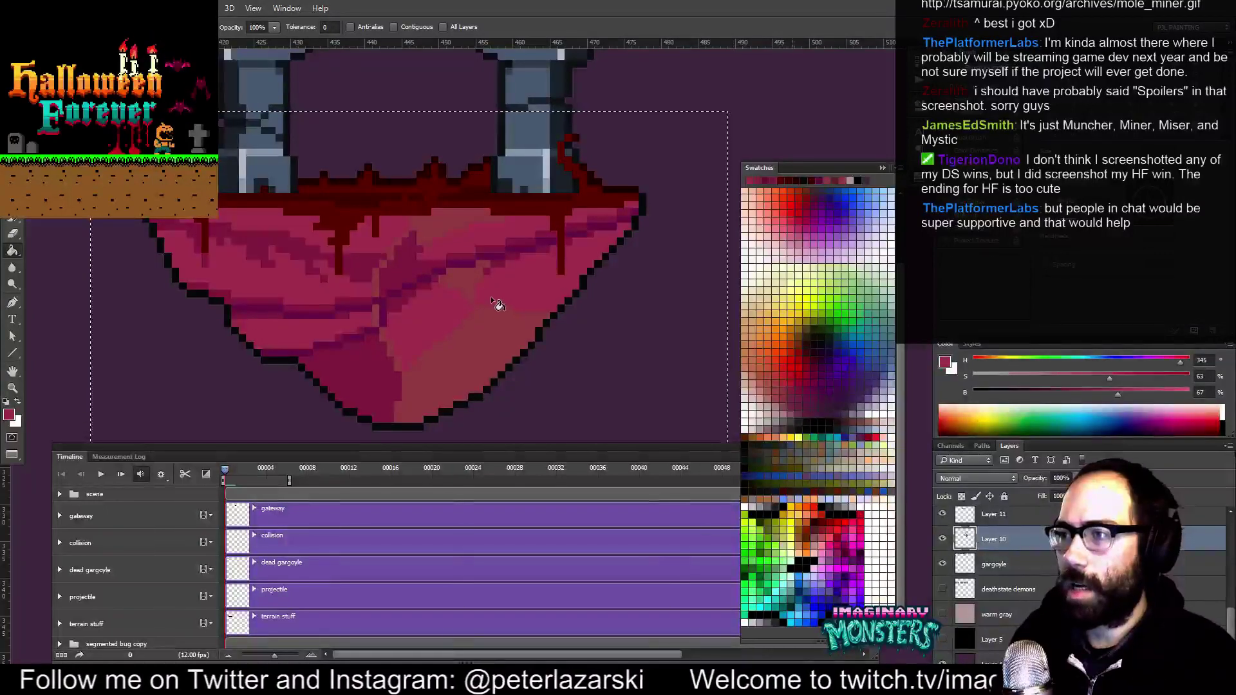
pyautogui.hotkey('ctrl', 'z')
# Darken the purple cracks across the rock to H 323, S 72, B 34
pyautogui.press('z')
pyautogui.moveTo(546, 287)
pyautogui.mouseDown()
pyautogui.moveTo(439, 352)
pyautogui.moveTo(532, 298)
pyautogui.moveTo(516, 296)
pyautogui.moveTo(487, 319)
pyautogui.moveTo(534, 293)
pyautogui.moveTo(534, 331)
pyautogui.mouseUp()
pyautogui.press('g')
pyautogui.keyDown('alt'); pyautogui.click(378, 325); pyautogui.keyUp('alt')
pyautogui.doubleClick(1201, 392)
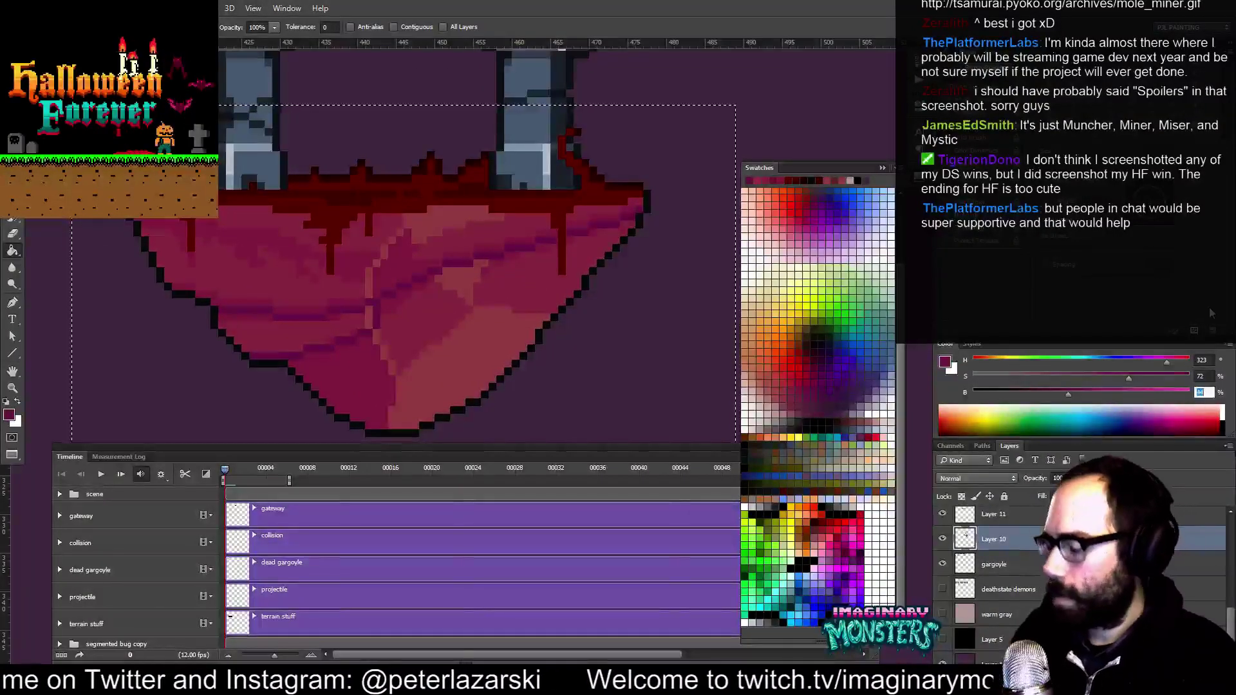
pyautogui.write('34')
pyautogui.click(415, 329)
pyautogui.click(377, 309)
pyautogui.moveTo(377, 313); pyautogui.dragTo(392, 309)
# Recolour the rock's shadow red to H 339, S 69, B 45 throughout the selection
pyautogui.keyDown('alt'); pyautogui.click(391, 372); pyautogui.keyUp('alt')
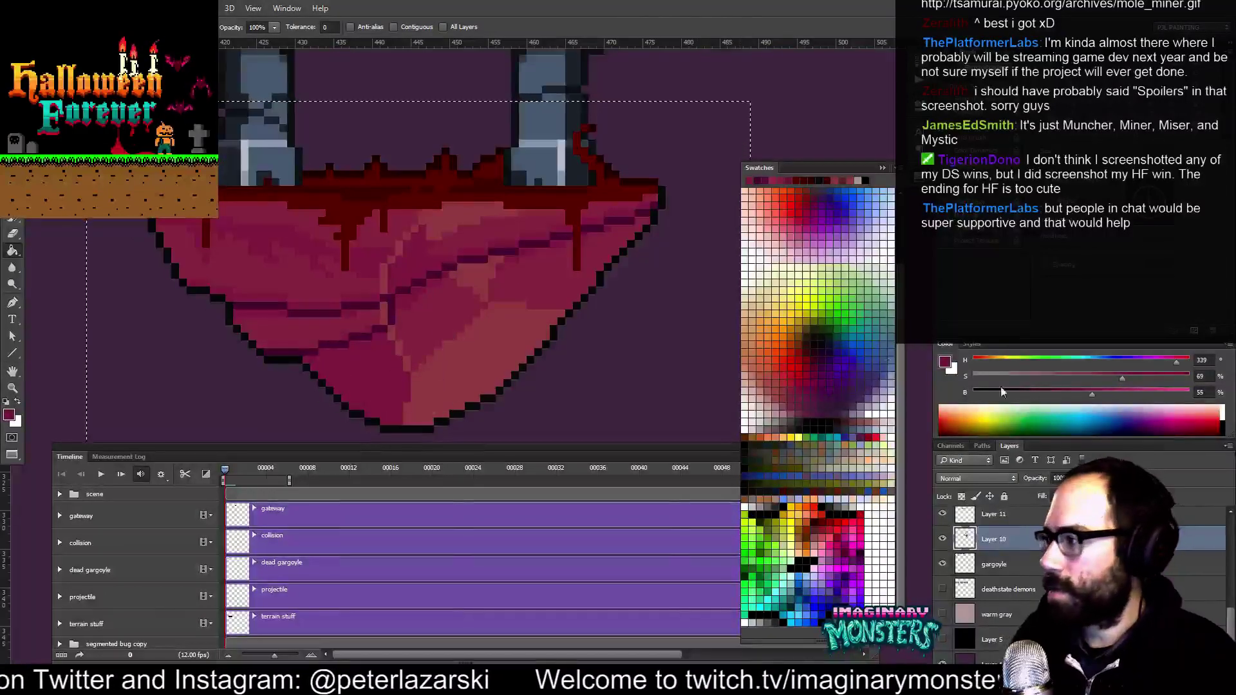
pyautogui.doubleClick(1200, 392)
pyautogui.write('45')
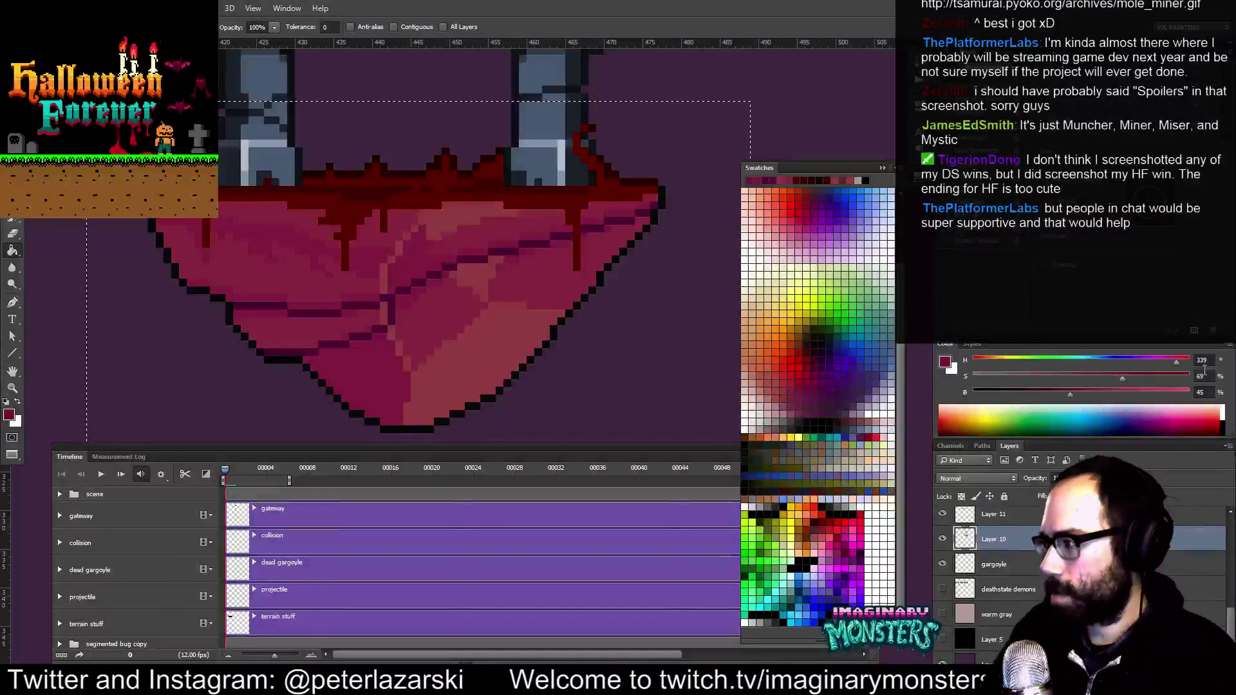
pyautogui.click(389, 369)
pyautogui.moveTo(390, 349)
pyautogui.mouseDown()
pyautogui.moveTo(399, 377)
pyautogui.moveTo(480, 312)
pyautogui.mouseUp()
# Pencil shadow pixels in H 339, S 69, B 45 along the rock's lower left edge and around the left cracks
pyautogui.press('b')
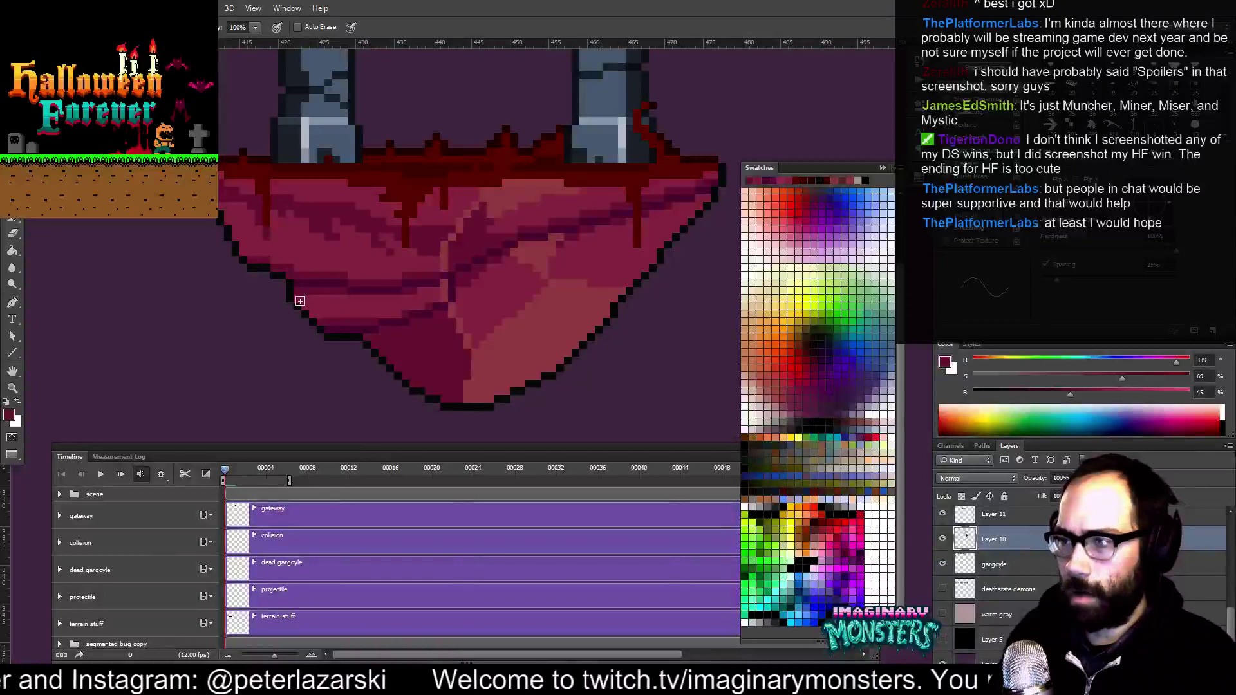
pyautogui.moveTo(308, 299); pyautogui.dragTo(329, 318)
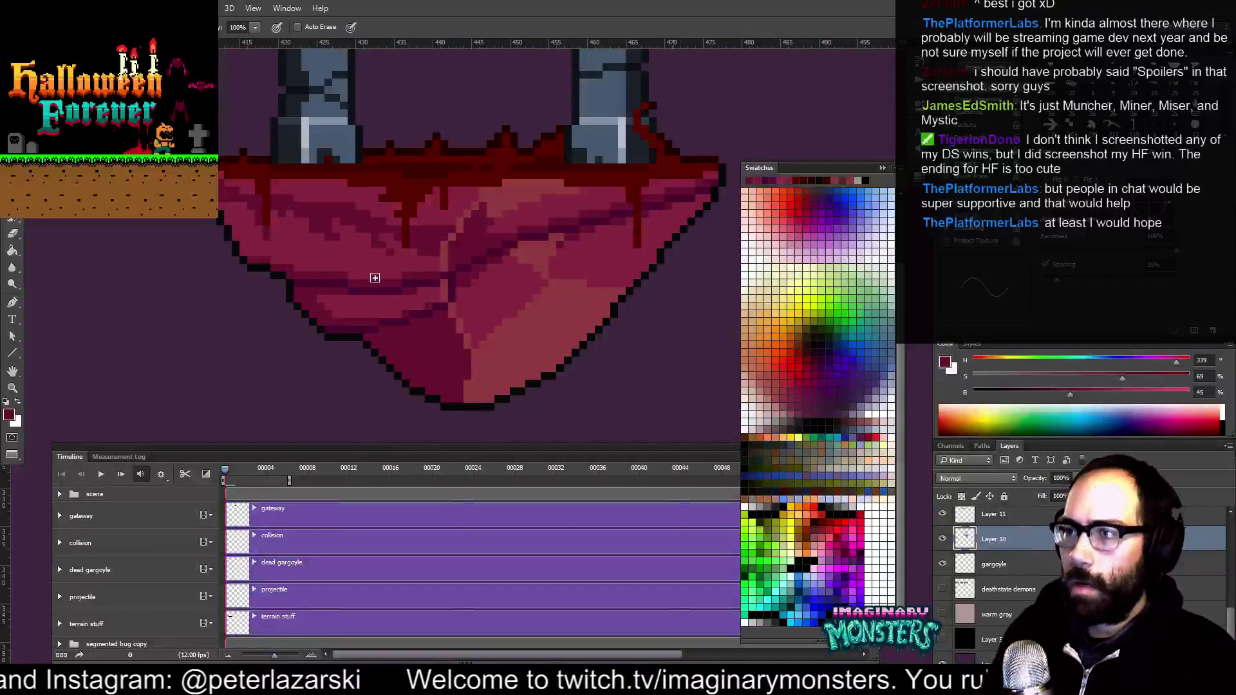
pyautogui.moveTo(423, 312); pyautogui.dragTo(416, 318)
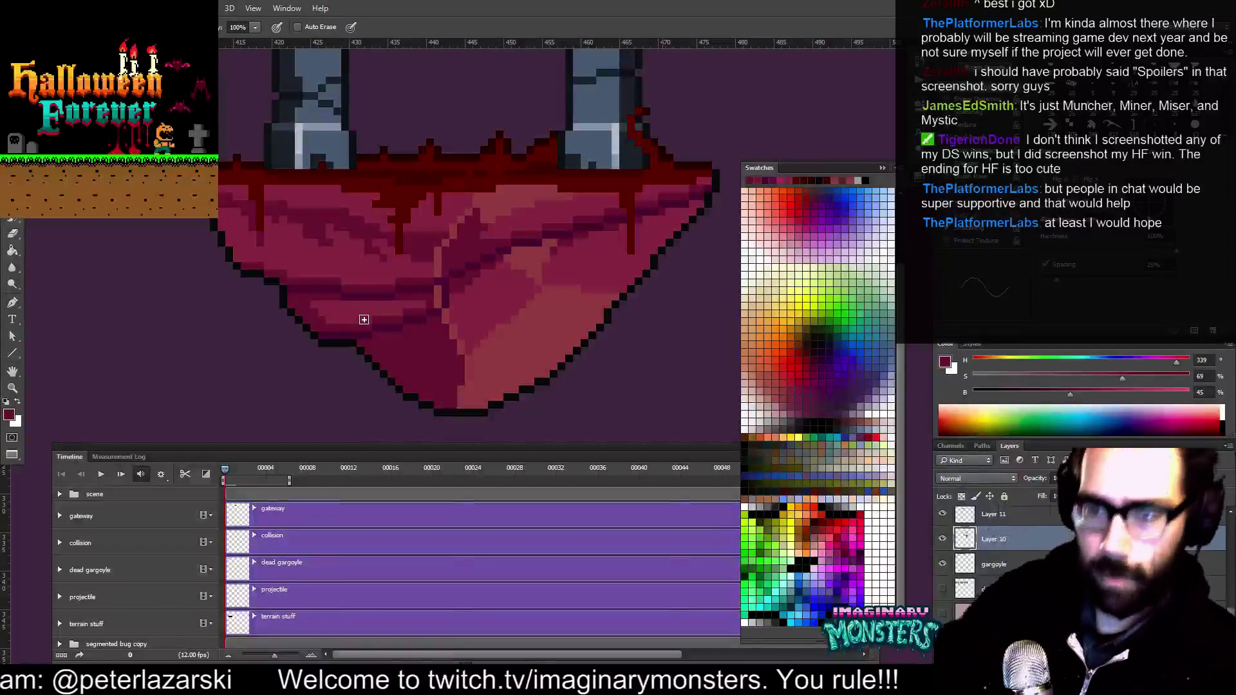
pyautogui.moveTo(344, 271); pyautogui.dragTo(375, 300)
pyautogui.click(304, 294)
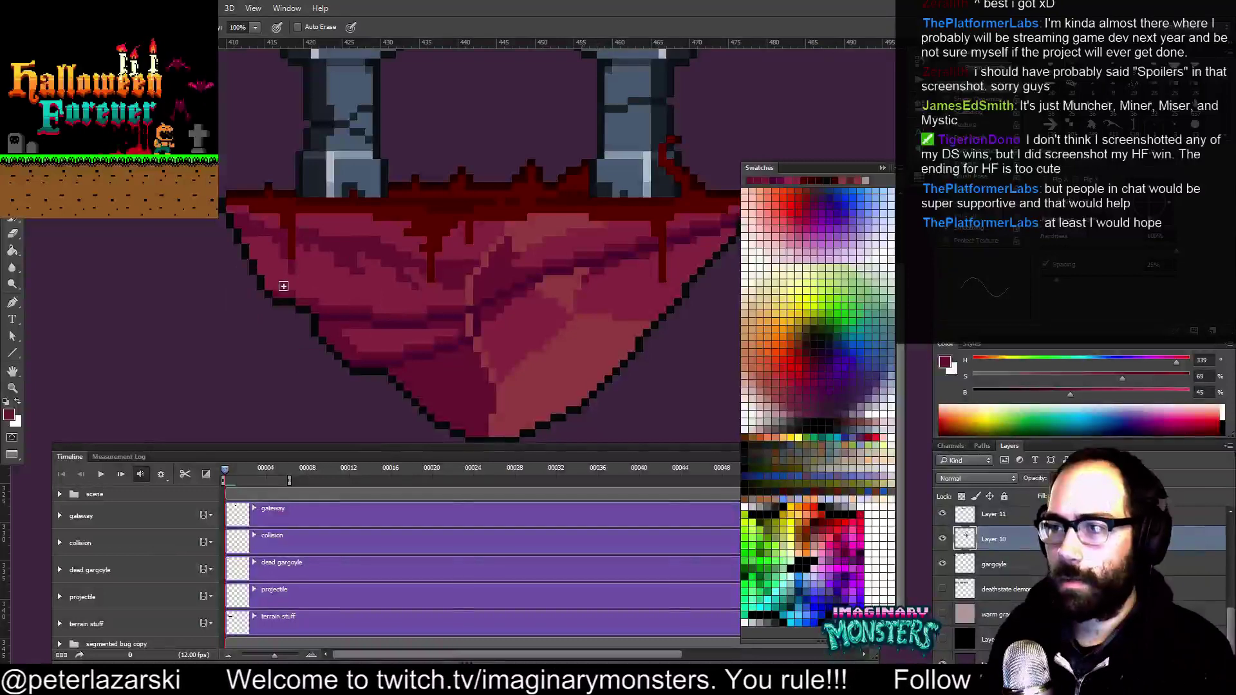
# Try to fill the rock's left side with the shadow red H 339, S 69, B 45
pyautogui.press('g')
pyautogui.click(290, 297)
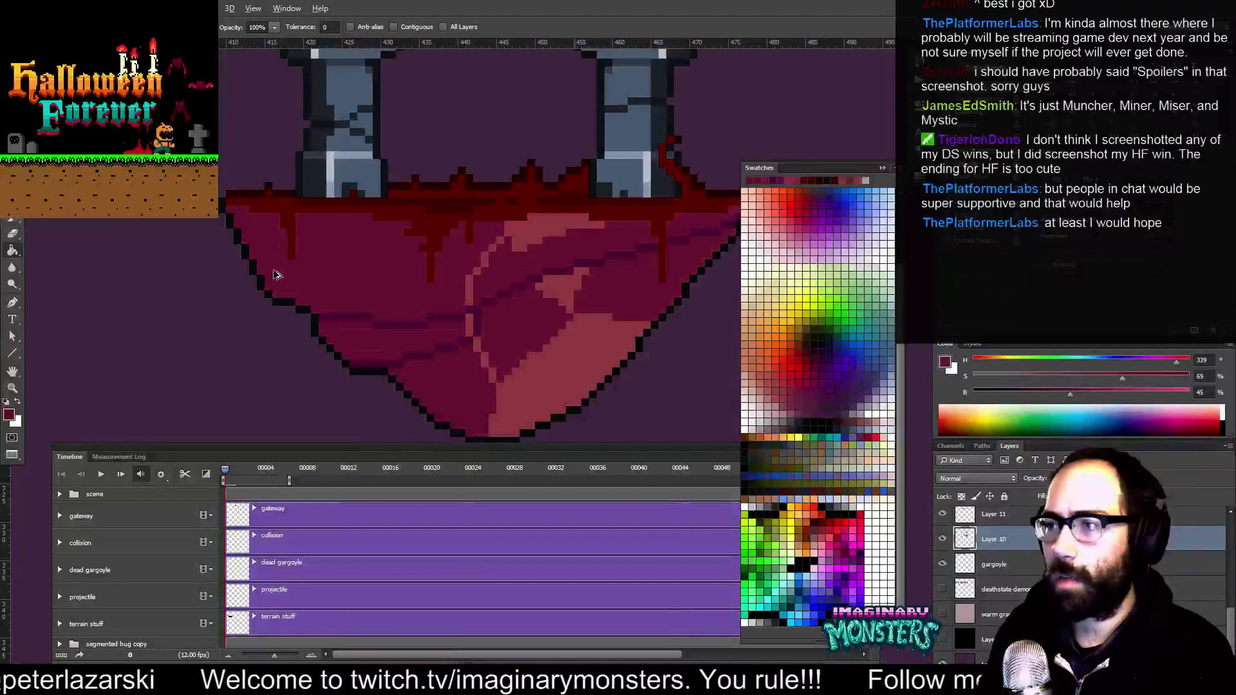
pyautogui.hotkey('ctrl', 'z')
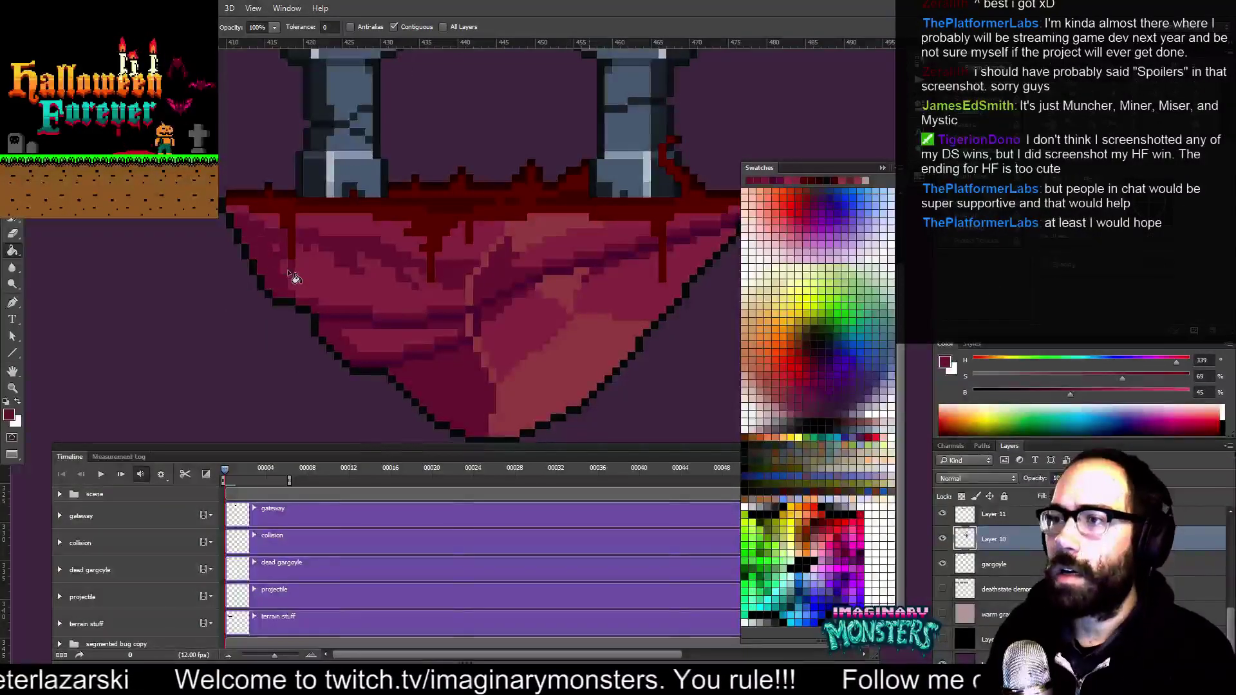
# Touch up the shading on the rock's left side with the mid red H 345, S 63, B 57
pyautogui.press('b')
pyautogui.keyDown('alt'); pyautogui.click(291, 281); pyautogui.keyUp('alt')
pyautogui.moveTo(334, 224); pyautogui.dragTo(342, 249)
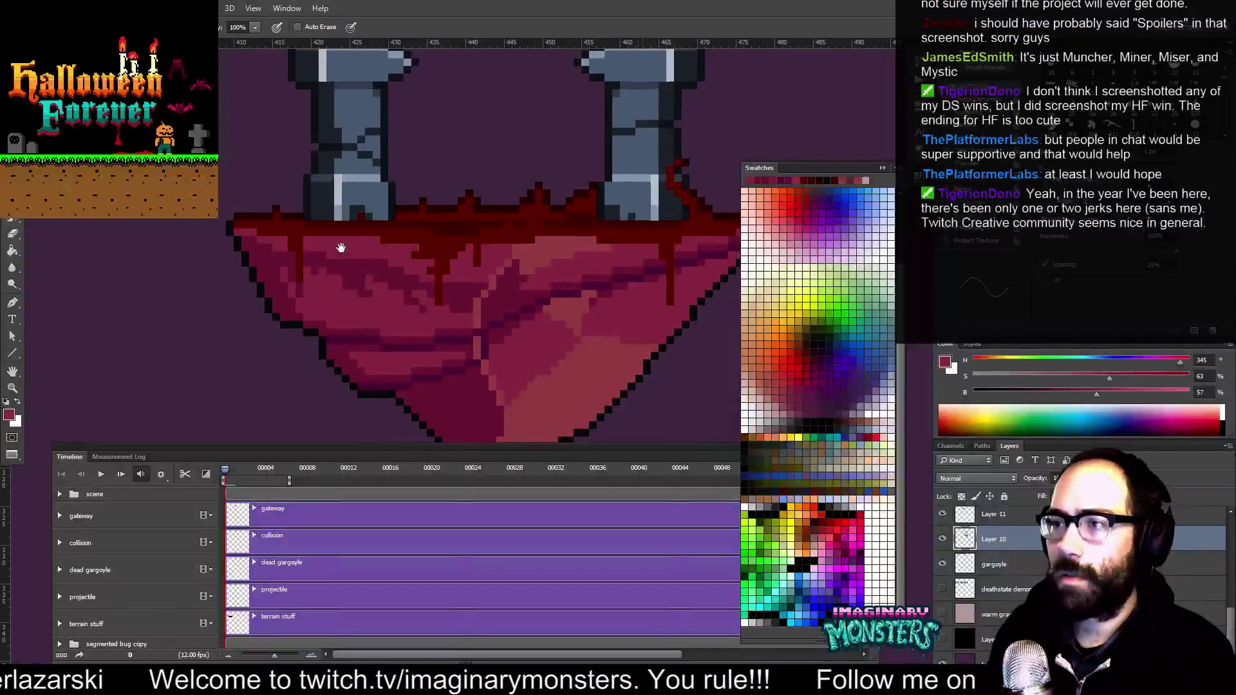
pyautogui.moveTo(354, 294); pyautogui.dragTo(337, 251)
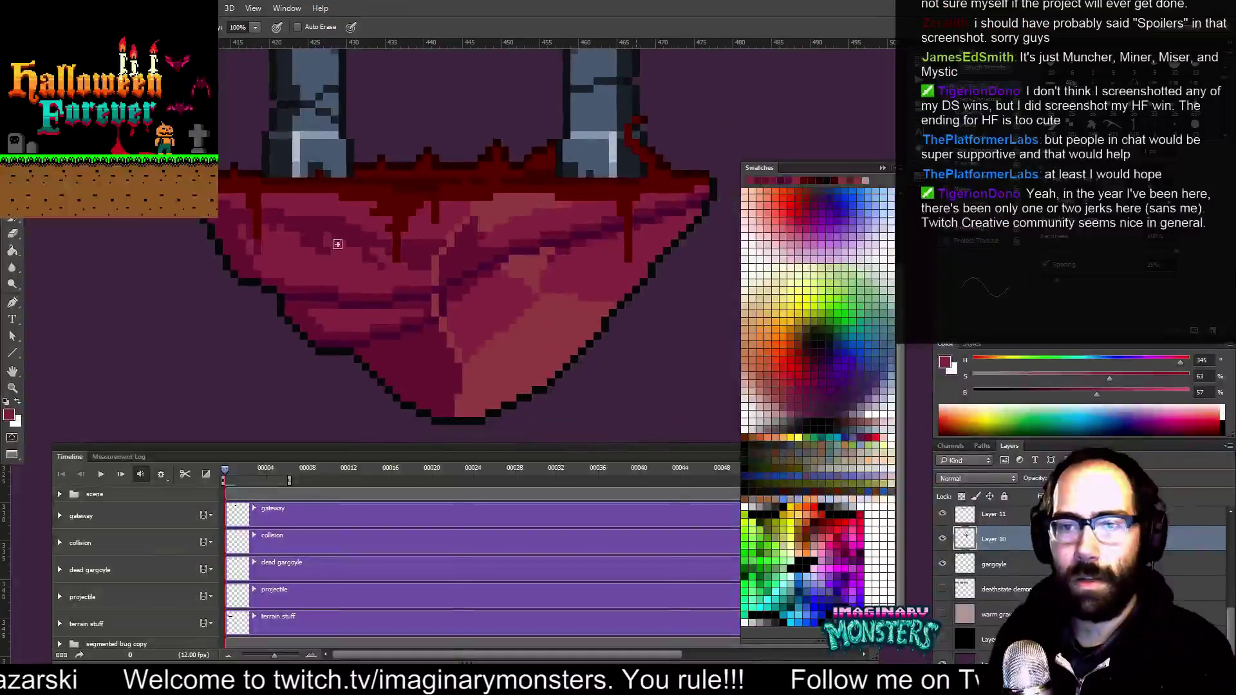
pyautogui.moveTo(480, 365); pyautogui.dragTo(439, 353)
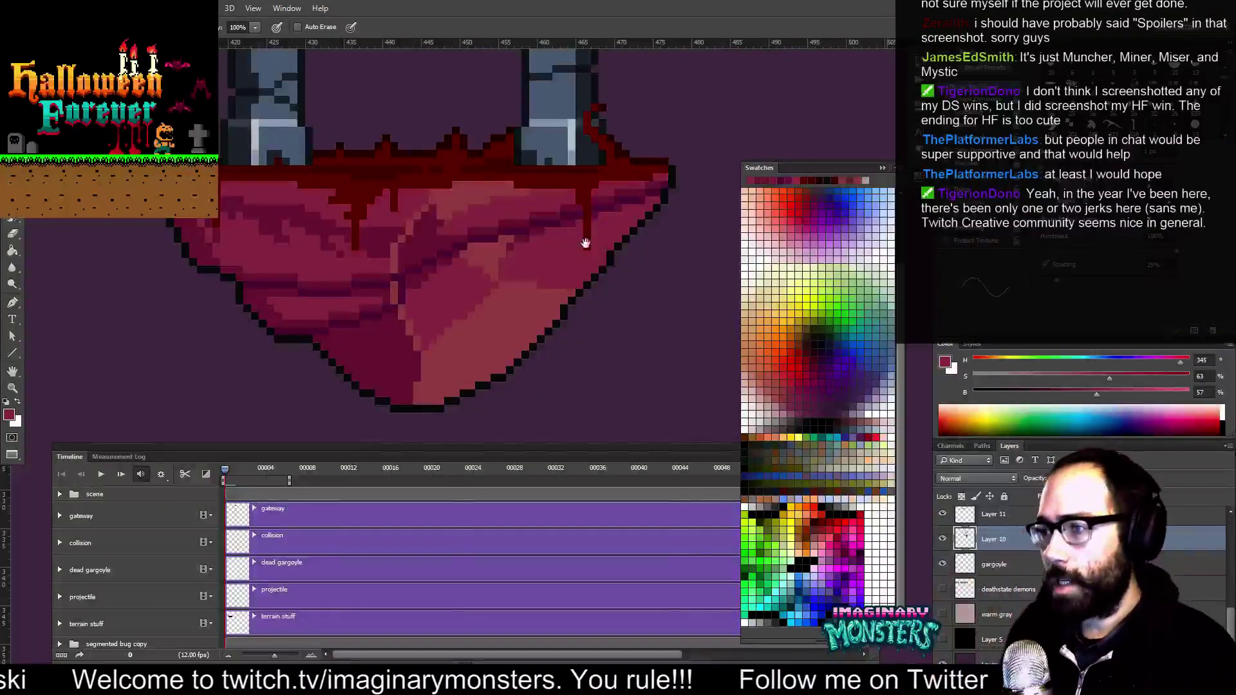
pyautogui.moveTo(592, 244); pyautogui.dragTo(579, 221)
pyautogui.moveTo(399, 343); pyautogui.dragTo(384, 347)
# Pencil shadow pixels in H 339, S 69, B 45 beneath the right crack, beside the small highlight facet
pyautogui.keyDown('alt'); pyautogui.click(378, 345); pyautogui.keyUp('alt')
pyautogui.moveTo(542, 275); pyautogui.dragTo(523, 294)
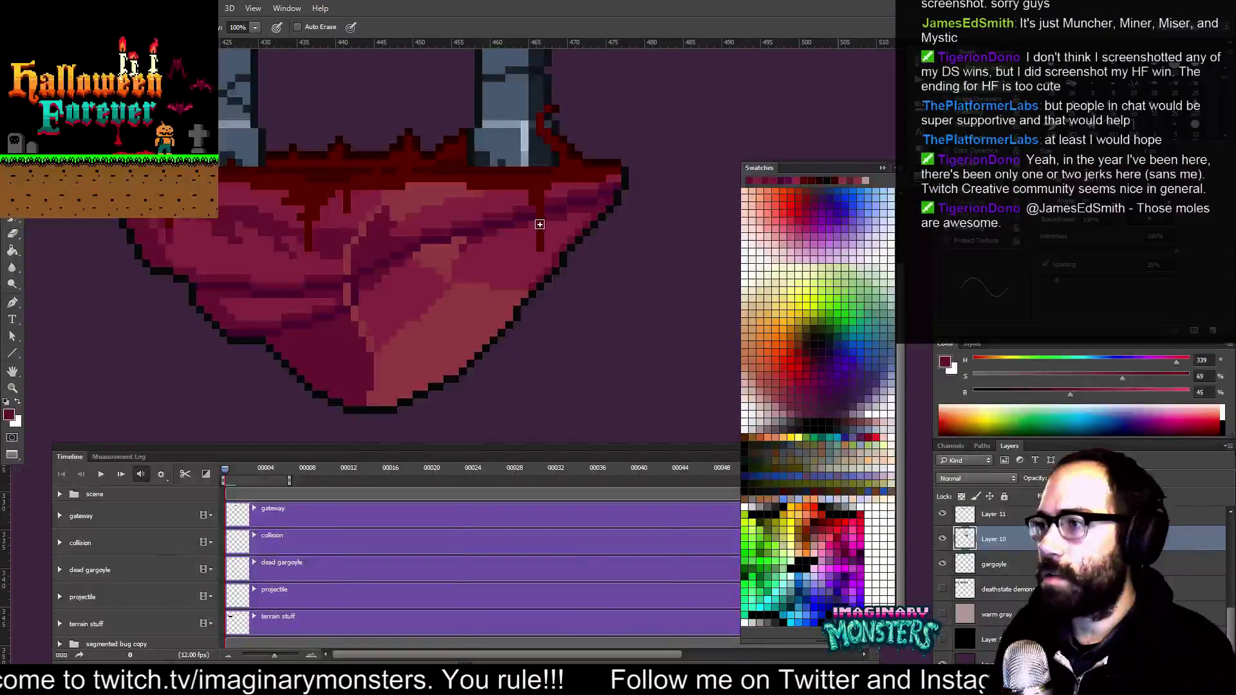
pyautogui.moveTo(520, 249); pyautogui.dragTo(547, 266)
pyautogui.moveTo(524, 270); pyautogui.dragTo(517, 303)
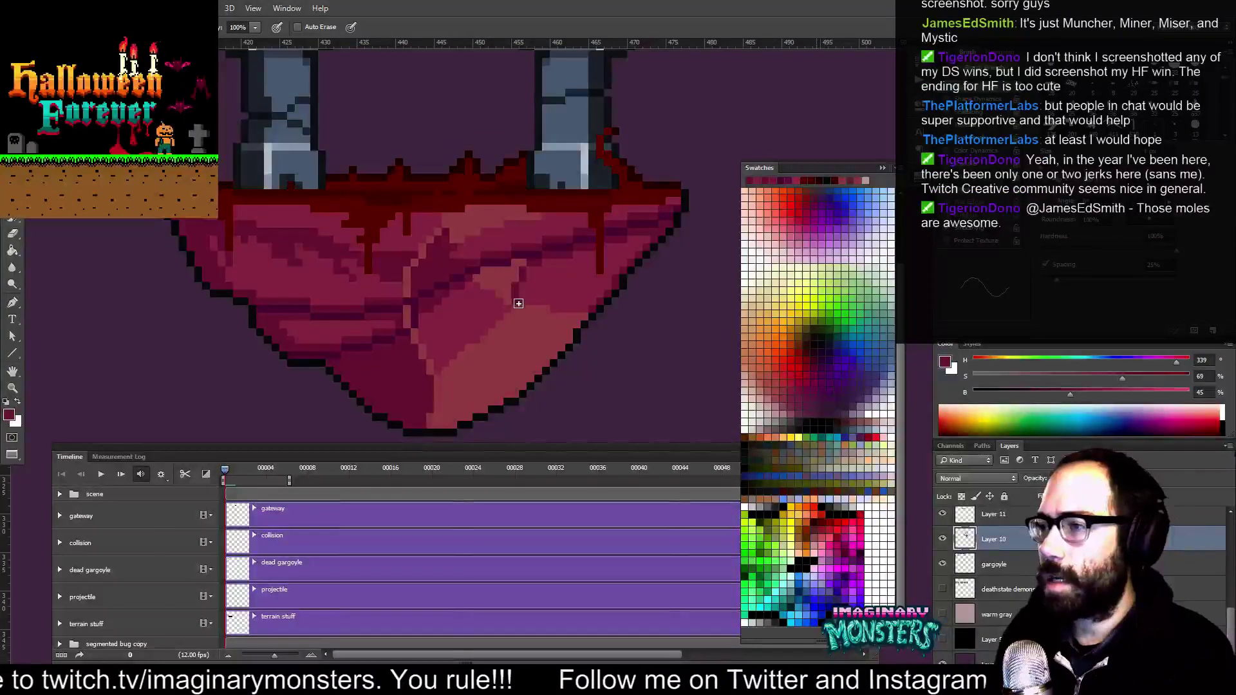
pyautogui.keyDown('alt'); pyautogui.click(520, 288); pyautogui.keyUp('alt')
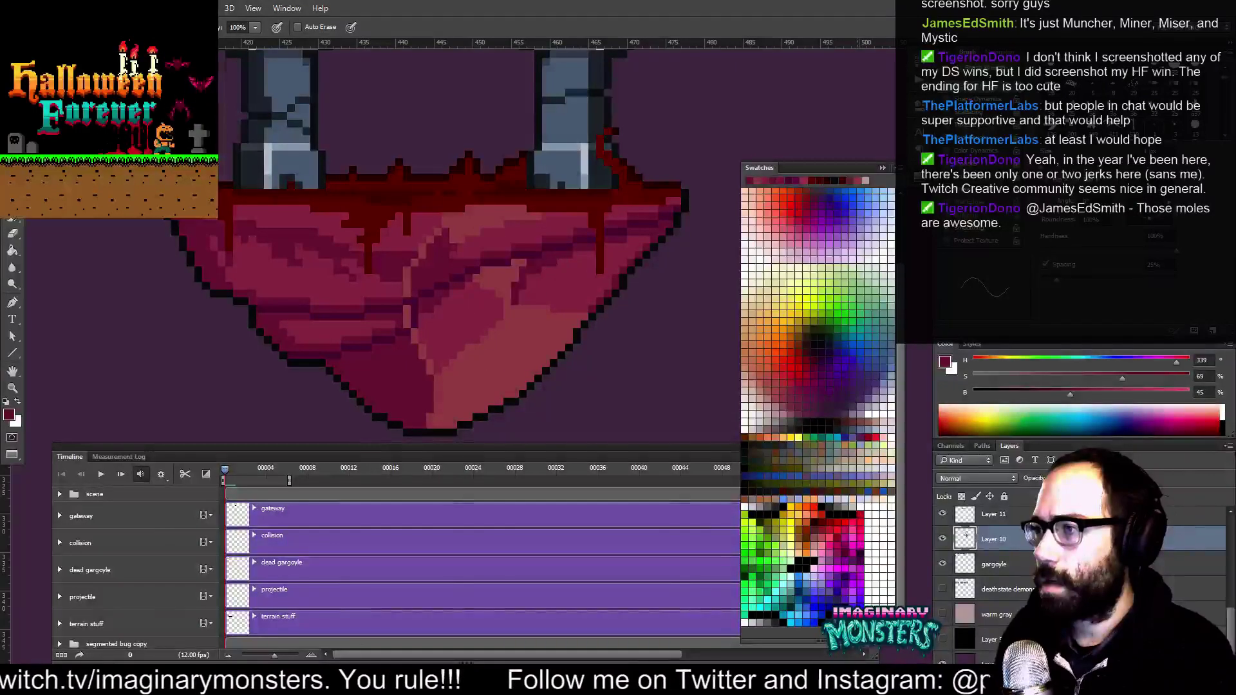
pyautogui.moveTo(543, 288); pyautogui.dragTo(512, 357)
pyautogui.click(512, 357)
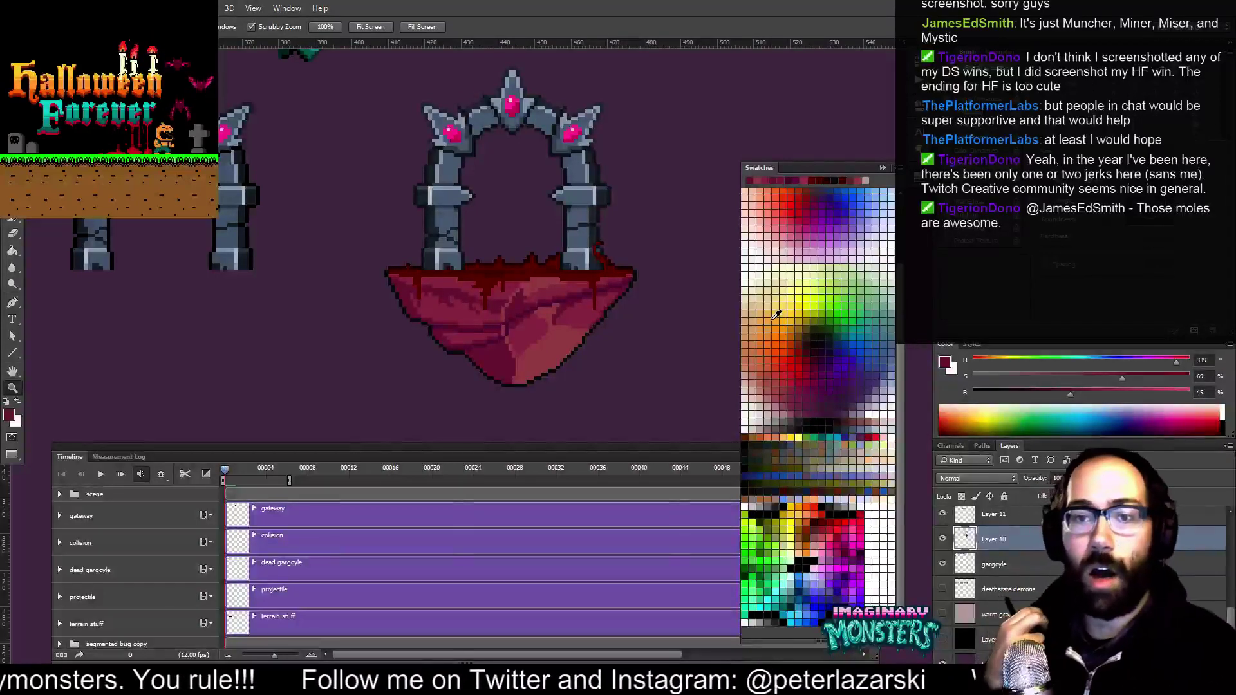
# Refine the facet edge above the central crack with the rock reds H 356, S 53, B 62 and H 339, S 69, B 45
pyautogui.moveTo(542, 255)
pyautogui.mouseDown()
pyautogui.moveTo(468, 242)
pyautogui.moveTo(575, 239)
pyautogui.moveTo(544, 221)
pyautogui.moveTo(475, 232)
pyautogui.moveTo(496, 221)
pyautogui.moveTo(491, 249)
pyautogui.mouseUp()
pyautogui.press('z')
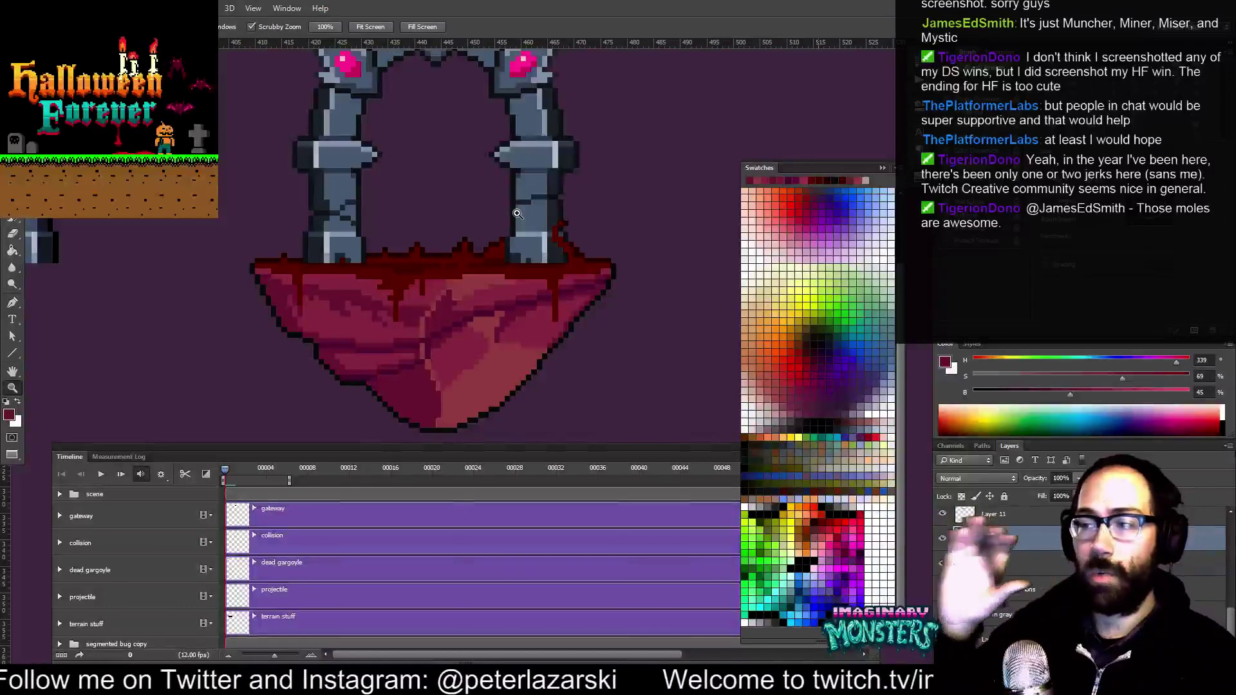
pyautogui.click(428, 337)
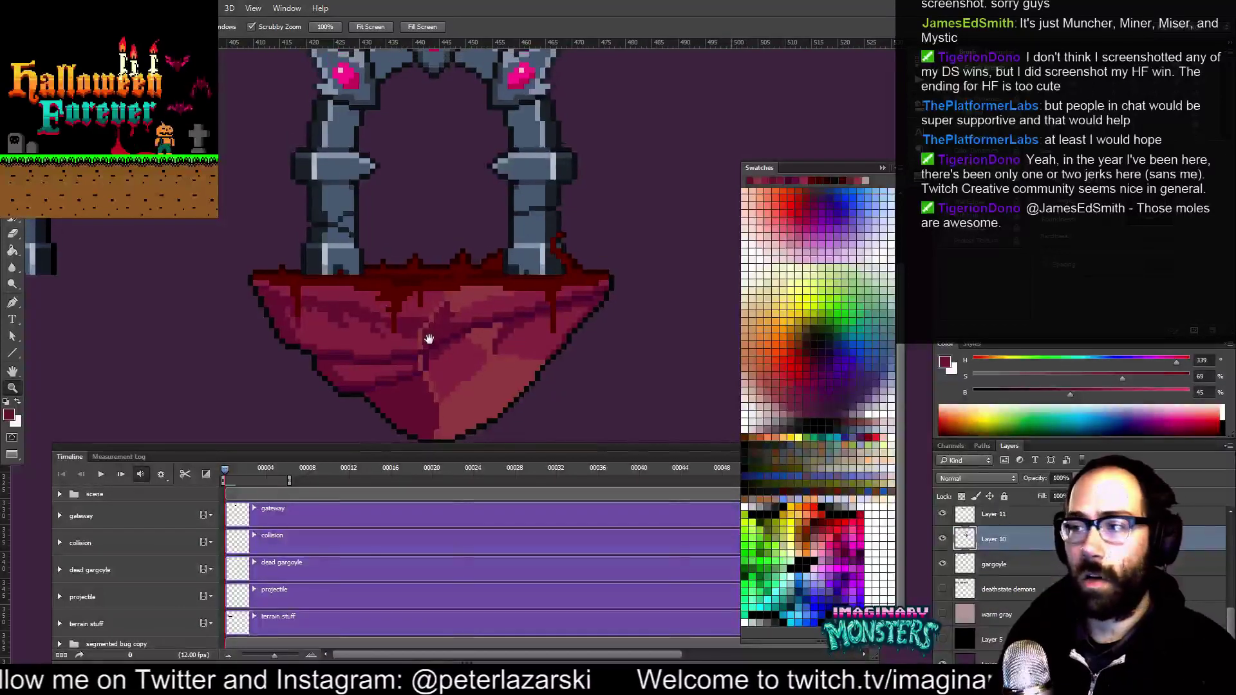
pyautogui.click(429, 329)
pyautogui.press('b')
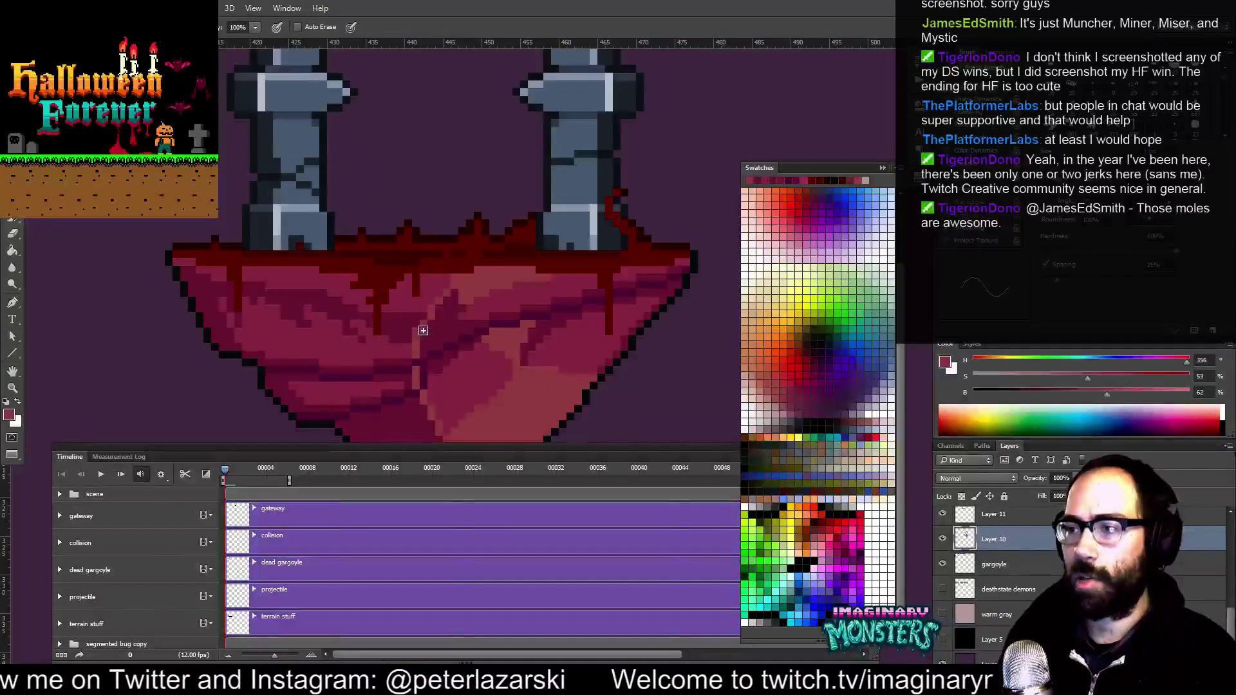
pyautogui.moveTo(447, 320); pyautogui.dragTo(440, 339)
pyautogui.press('z')
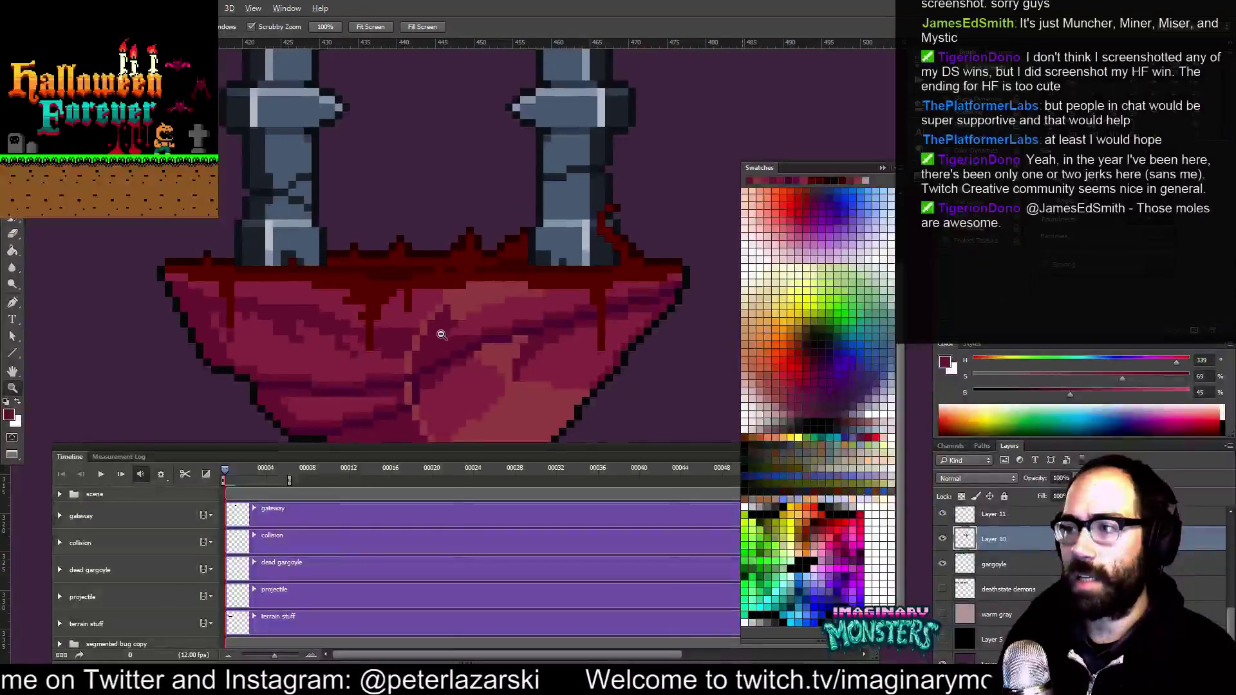
pyautogui.keyDown('alt'); pyautogui.click(439, 332); pyautogui.keyUp('alt')
pyautogui.click(453, 317)
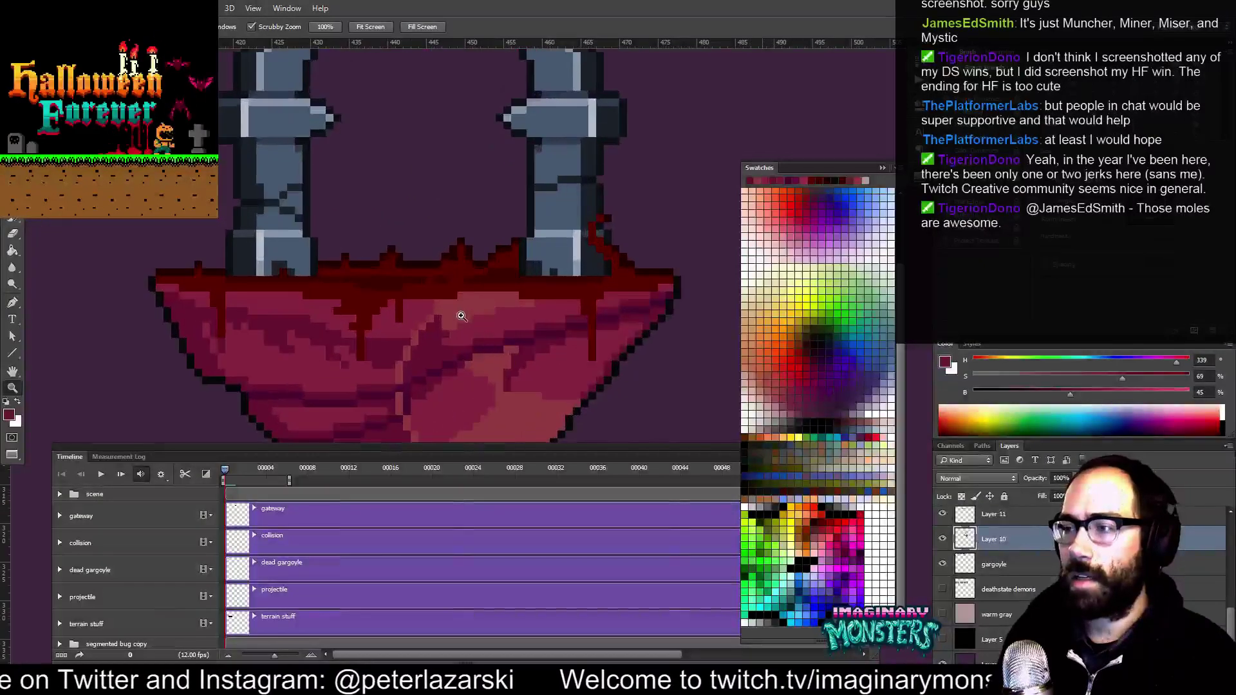
# Darken the light patch above the central crack with the rock reds H 345, S 63, B 57 and H 339, S 69, B 45
pyautogui.press('b')
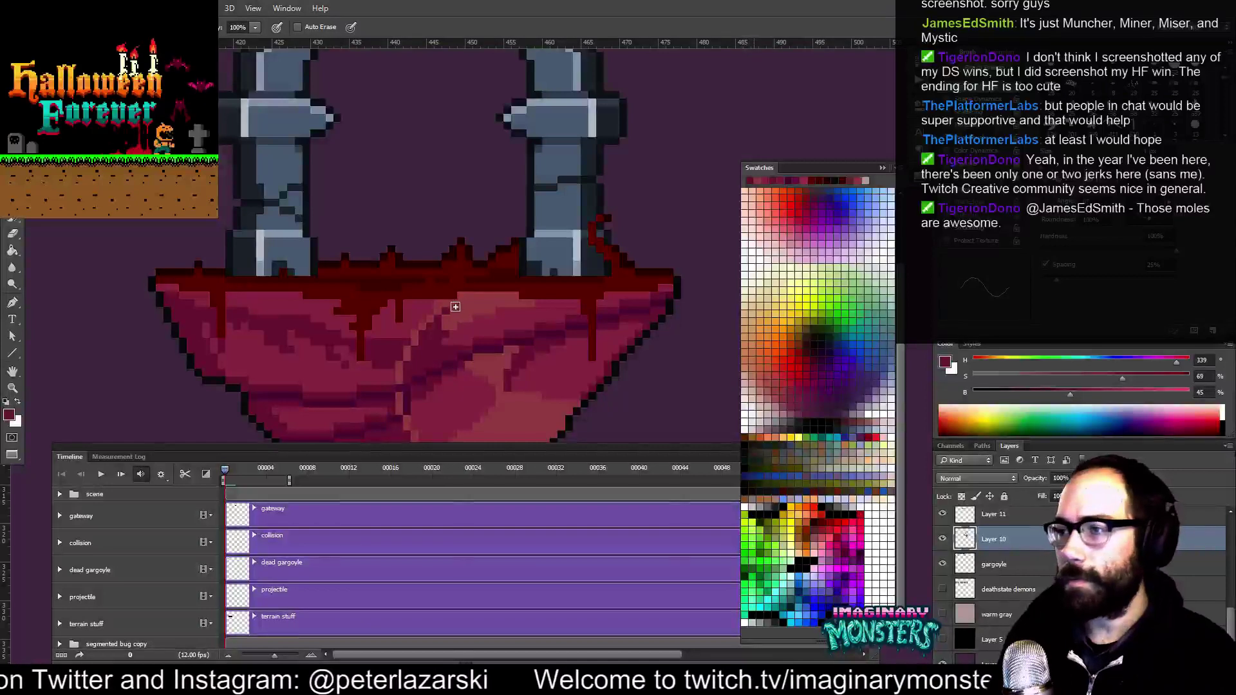
pyautogui.keyDown('alt'); pyautogui.click(441, 299); pyautogui.keyUp('alt')
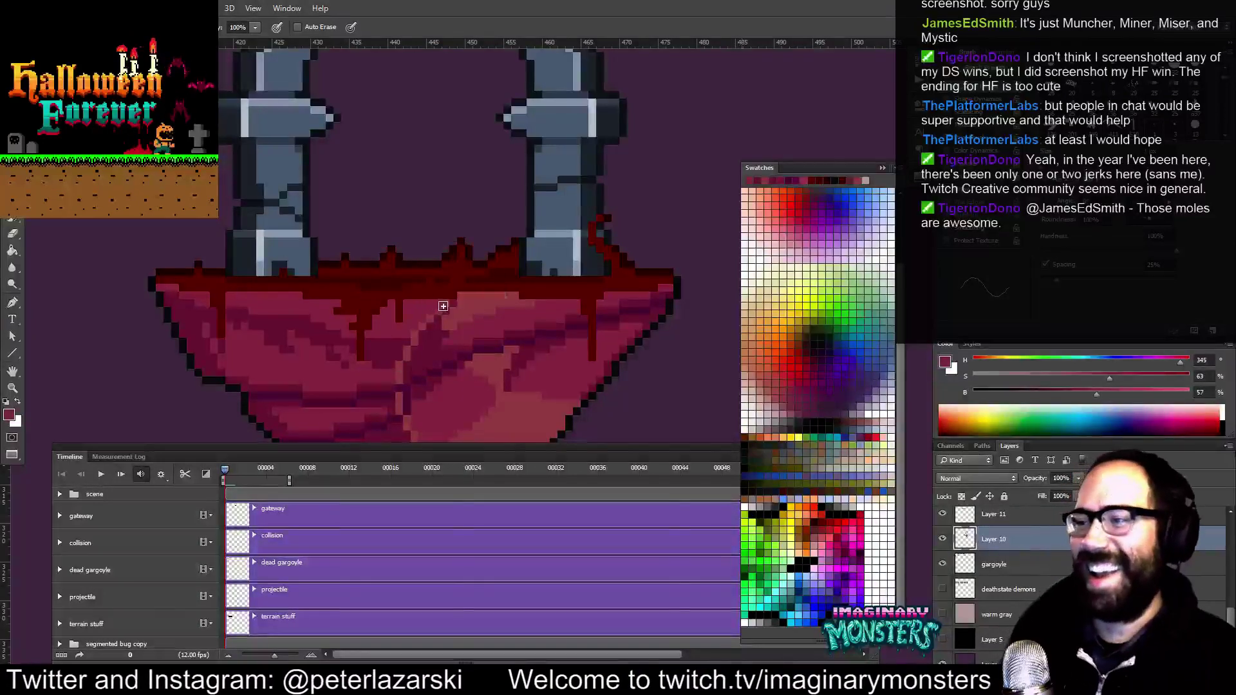
pyautogui.moveTo(466, 313); pyautogui.dragTo(454, 308)
pyautogui.keyDown('alt'); pyautogui.click(431, 319); pyautogui.keyUp('alt')
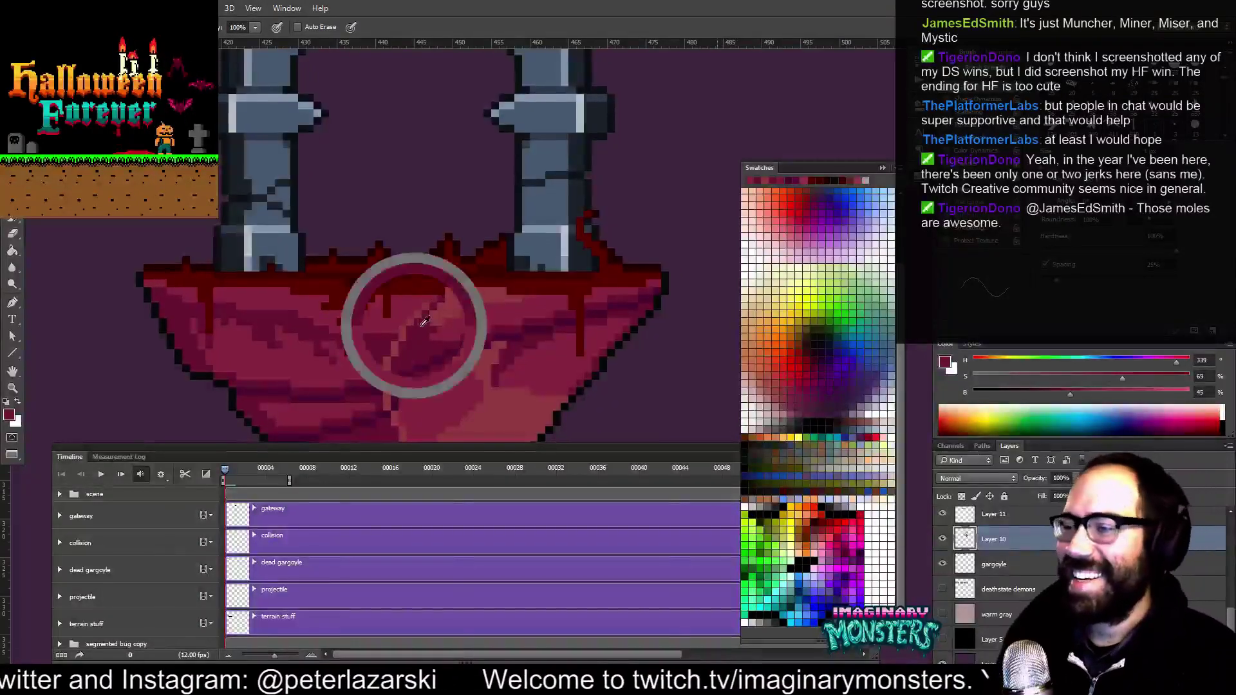
pyautogui.keyDown('alt'); pyautogui.click(461, 298); pyautogui.keyUp('alt')
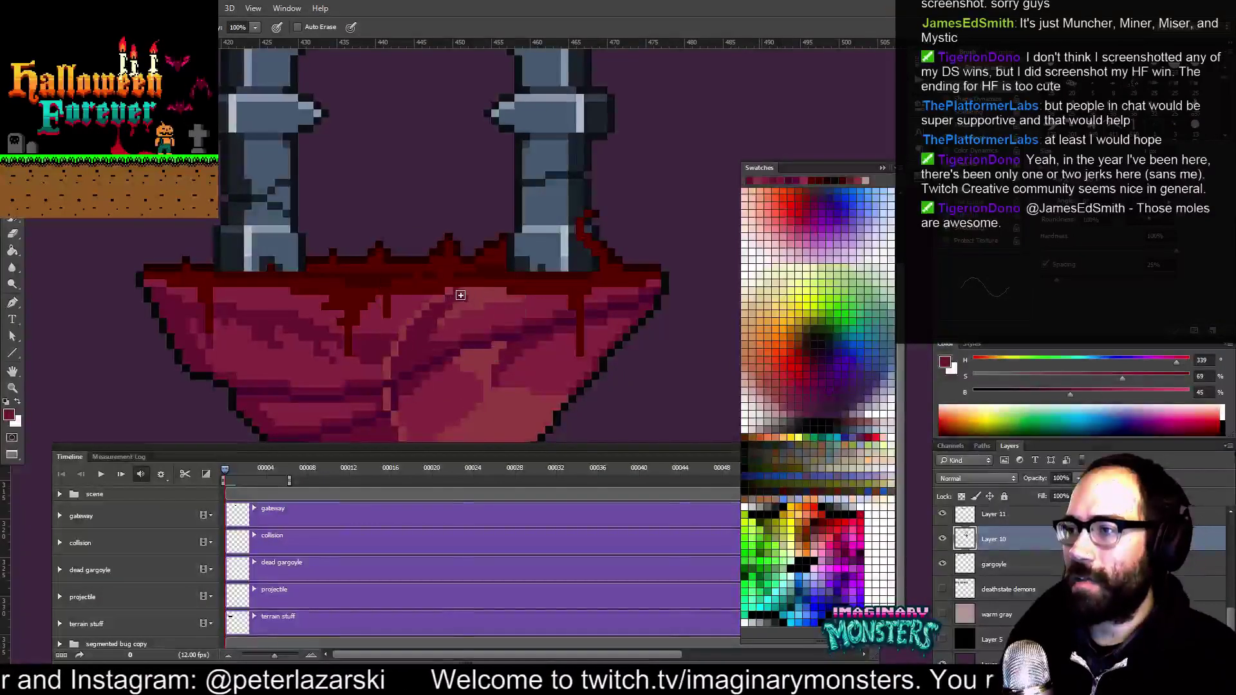
pyautogui.keyDown('alt'); pyautogui.click(455, 293); pyautogui.keyUp('alt')
pyautogui.keyDown('alt'); pyautogui.click(476, 303); pyautogui.keyUp('alt')
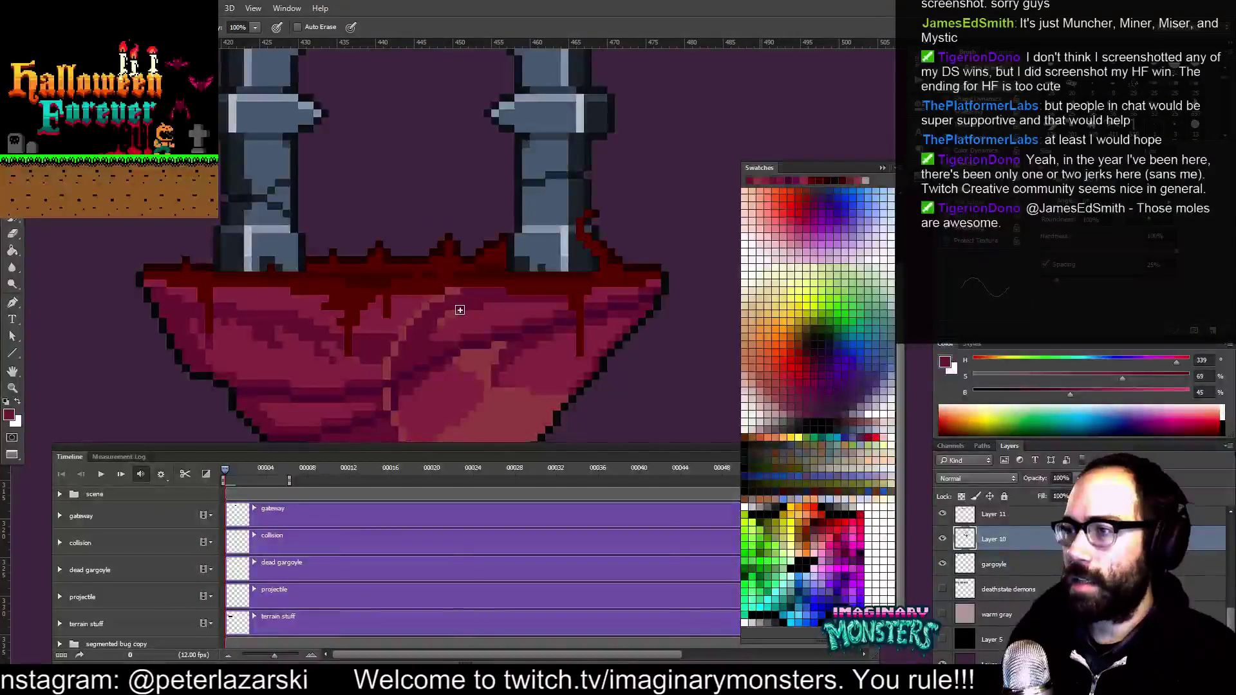
# Thicken the blood beside the right pillar in H 0, S 100, B 40 and touch up the facet's top edge with H 356, S 53, B 62
pyautogui.keyDown('alt'); pyautogui.click(496, 282); pyautogui.keyUp('alt')
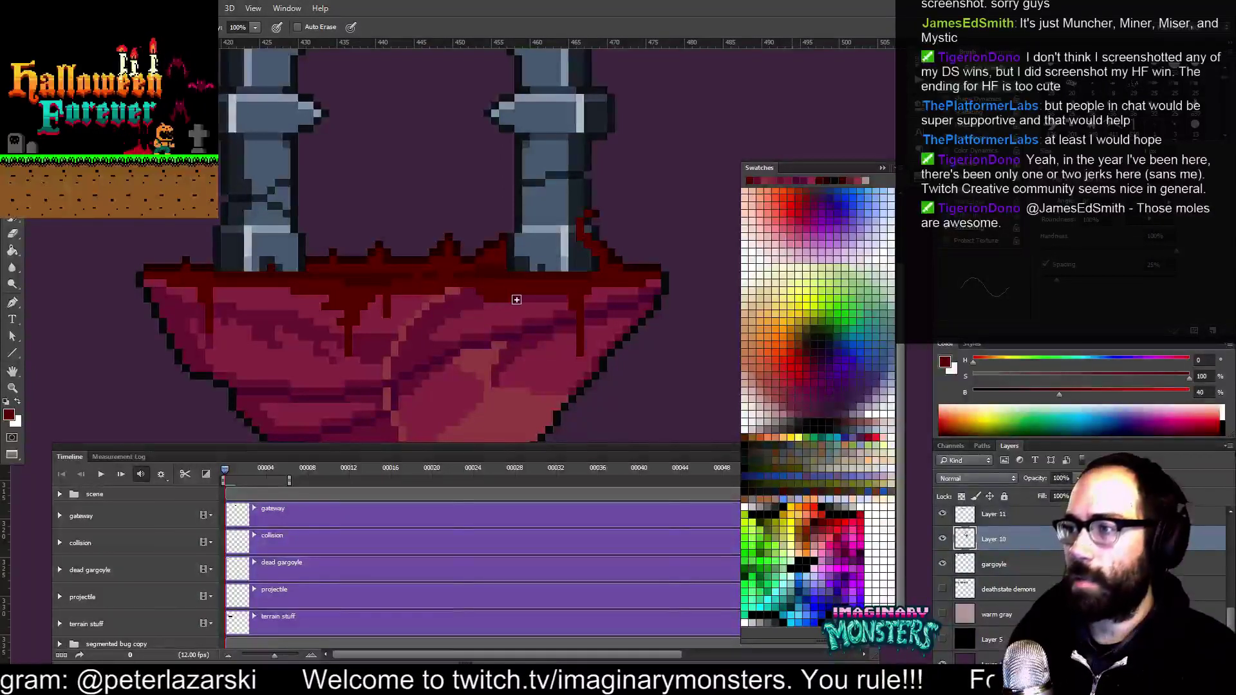
pyautogui.keyDown('alt'); pyautogui.click(464, 290); pyautogui.keyUp('alt')
pyautogui.moveTo(474, 303)
pyautogui.mouseDown()
pyautogui.moveTo(454, 271)
pyautogui.moveTo(469, 286)
pyautogui.mouseUp()
pyautogui.keyDown('alt'); pyautogui.click(445, 281); pyautogui.keyUp('alt')
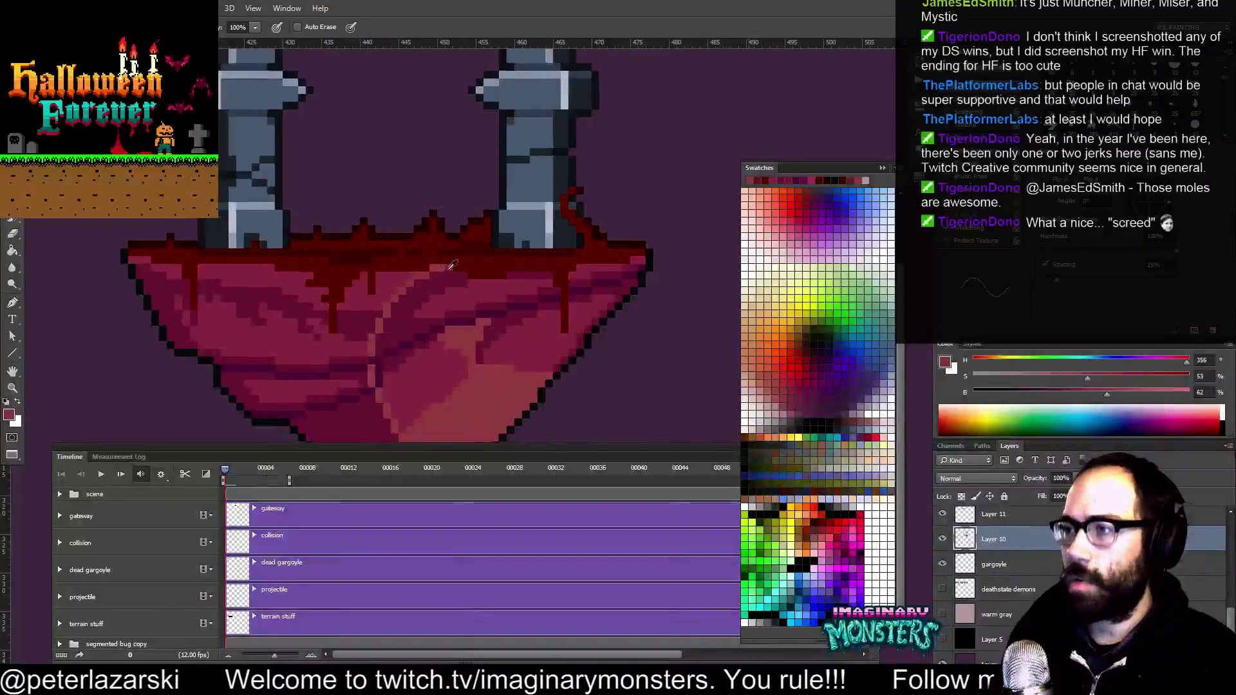
pyautogui.moveTo(525, 323); pyautogui.dragTo(477, 242)
pyautogui.keyDown('alt'); pyautogui.click(432, 239); pyautogui.keyUp('alt')
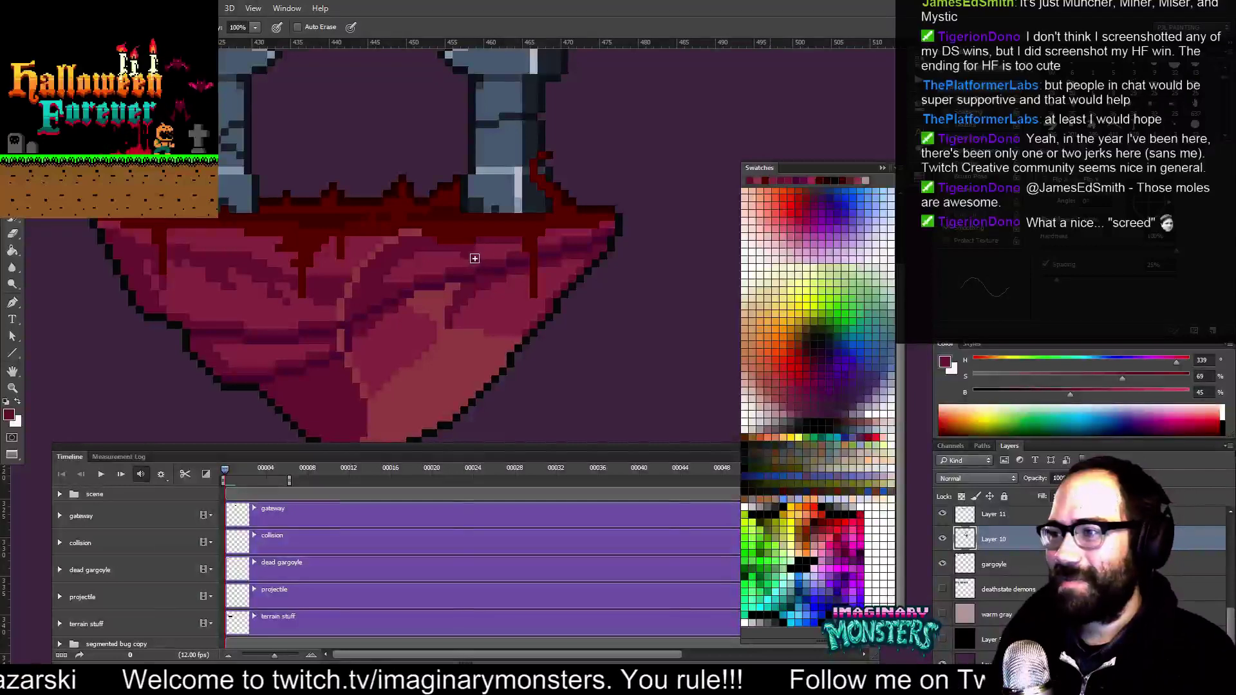
# Examine the island's overall shading together with the archway
pyautogui.keyDown('alt'); pyautogui.click(506, 263); pyautogui.keyUp('alt')
pyautogui.keyDown('alt'); pyautogui.click(505, 265); pyautogui.keyUp('alt')
pyautogui.keyDown('alt'); pyautogui.click(507, 271); pyautogui.keyUp('alt')
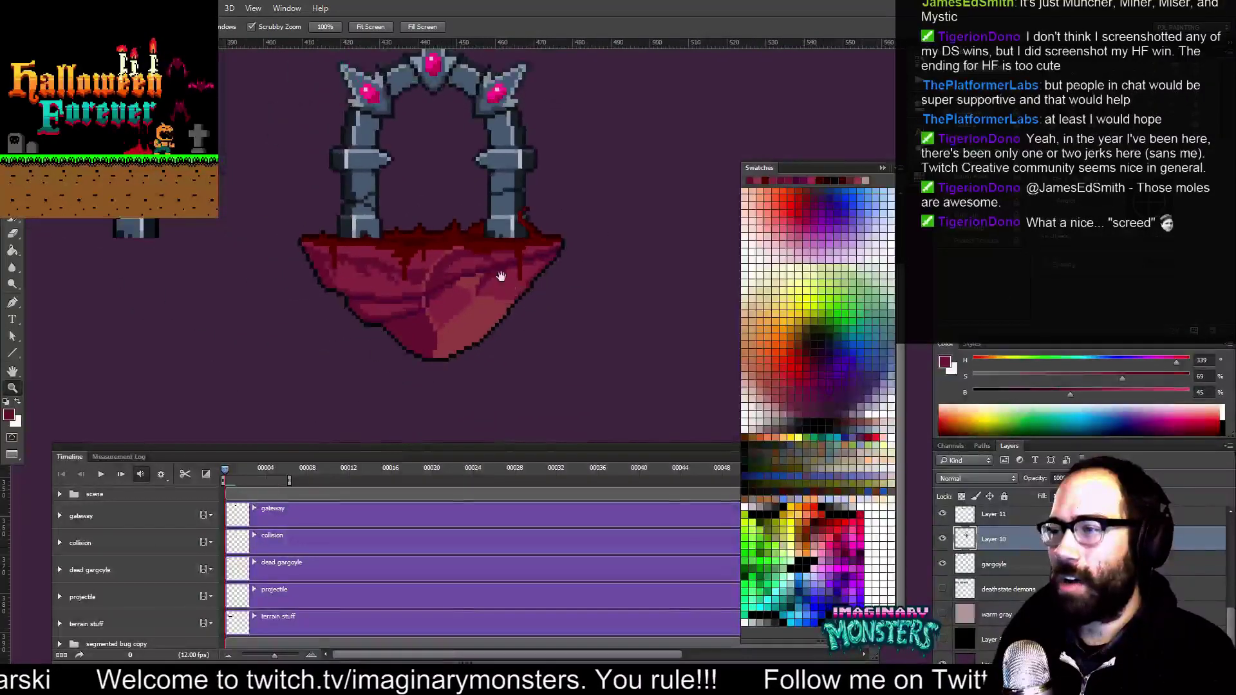
pyautogui.moveTo(492, 276); pyautogui.dragTo(485, 291)
pyautogui.press('b')
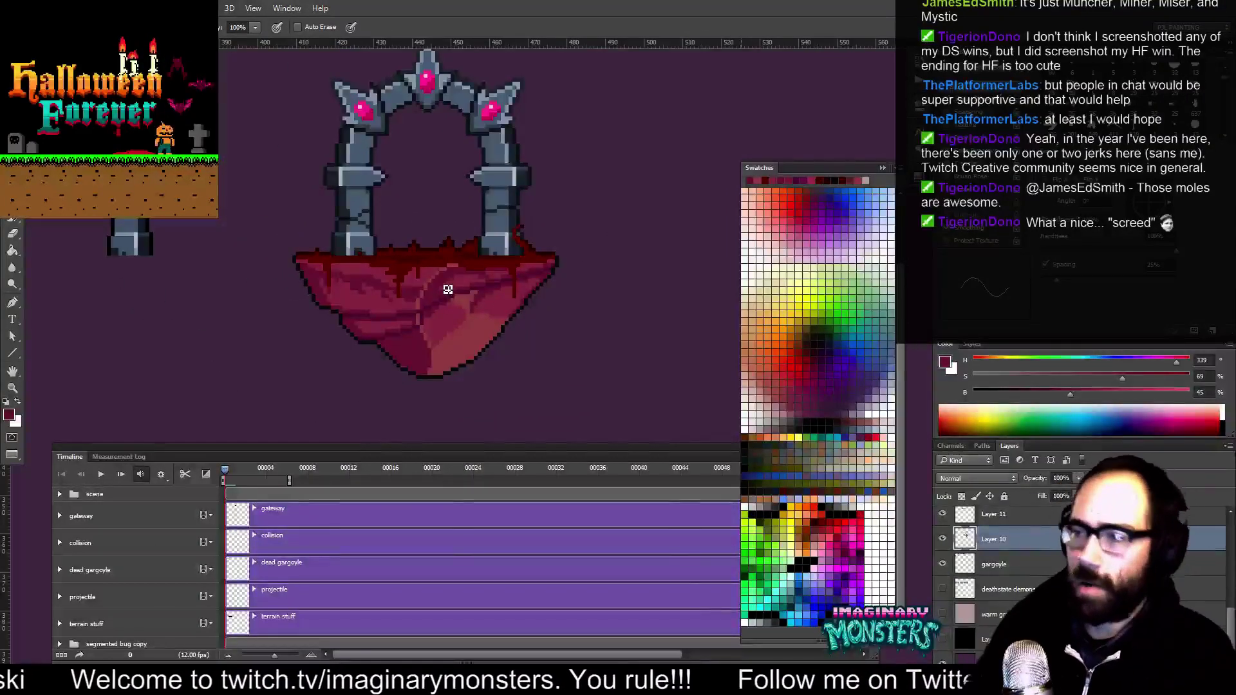
pyautogui.moveTo(390, 236); pyautogui.dragTo(374, 238)
pyautogui.keyDown('ctrl'); pyautogui.click(475, 316); pyautogui.keyUp('ctrl')
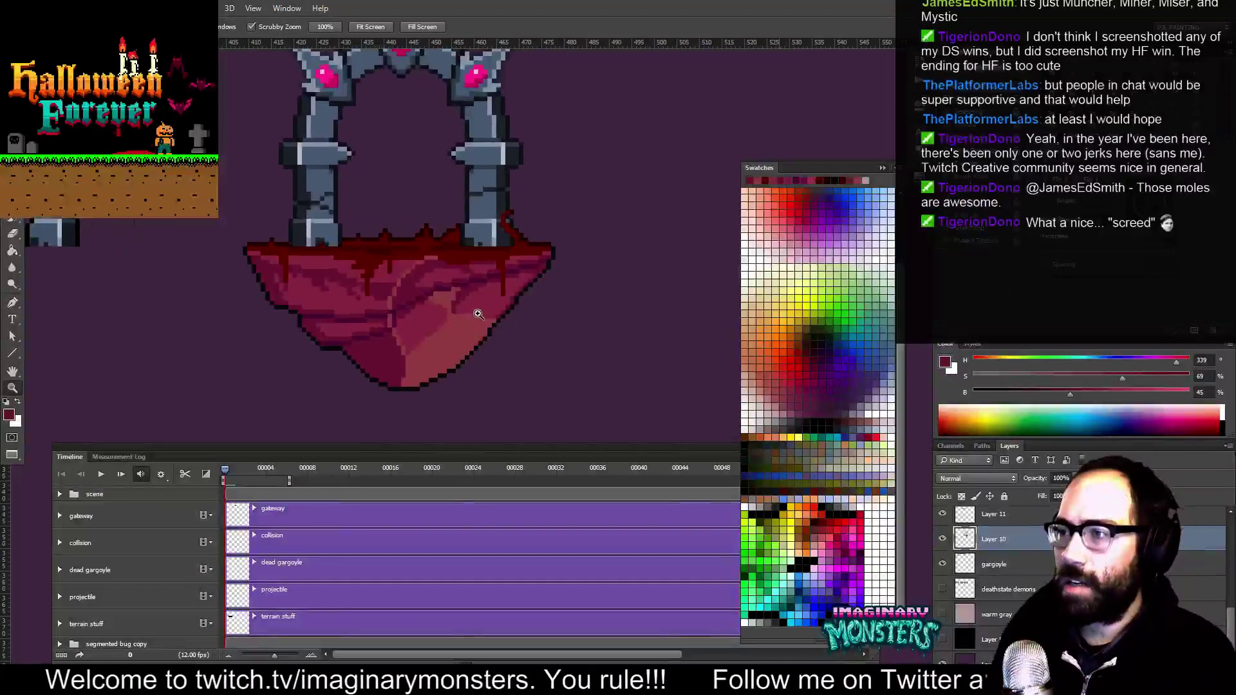
pyautogui.keyDown('ctrl'); pyautogui.click(473, 322); pyautogui.keyUp('ctrl')
pyautogui.moveTo(454, 347)
pyautogui.mouseDown()
pyautogui.moveTo(455, 333)
pyautogui.moveTo(428, 364)
pyautogui.moveTo(436, 337)
pyautogui.mouseUp()
pyautogui.keyDown('ctrl'); pyautogui.click(448, 305); pyautogui.keyUp('ctrl')
# Pencil highlight pixels in H 356, S 53, B 62 along the lower-left crack beside the central junction
pyautogui.press('b')
pyautogui.keyDown('alt'); pyautogui.click(415, 345); pyautogui.keyUp('alt')
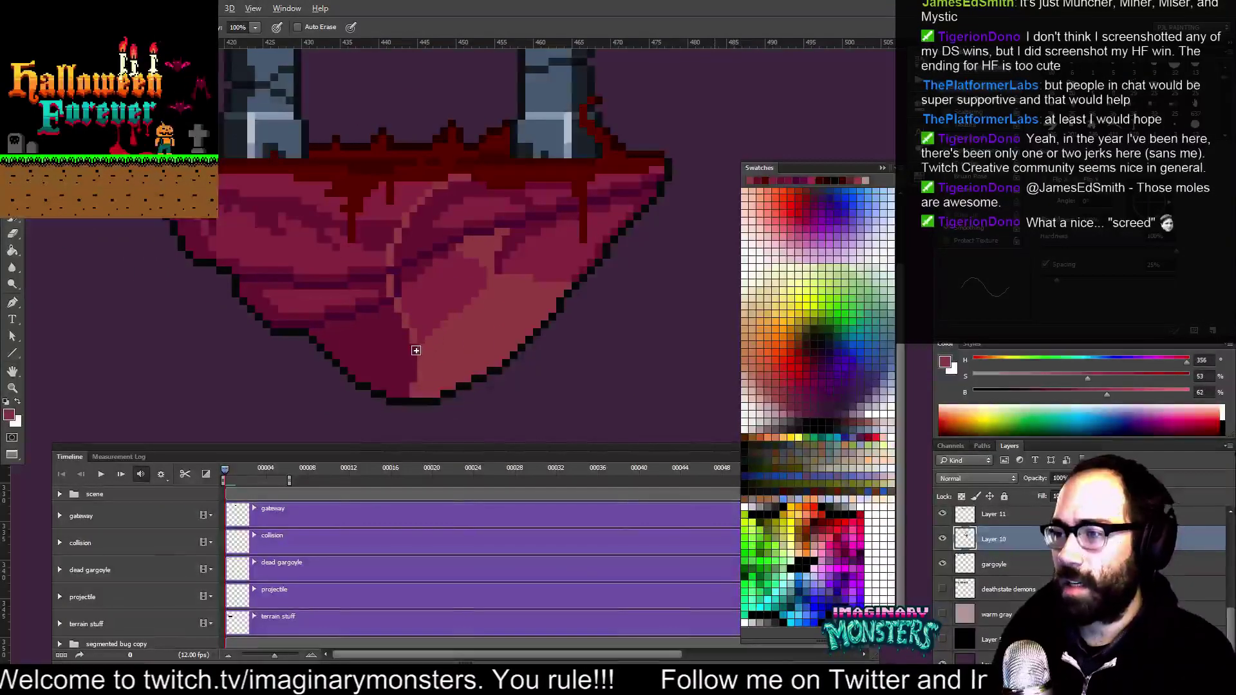
pyautogui.moveTo(459, 359)
pyautogui.mouseDown()
pyautogui.moveTo(470, 382)
pyautogui.moveTo(490, 384)
pyautogui.mouseUp()
pyautogui.moveTo(434, 287)
pyautogui.mouseDown()
pyautogui.moveTo(461, 284)
pyautogui.moveTo(455, 303)
pyautogui.moveTo(430, 279)
pyautogui.moveTo(442, 268)
pyautogui.moveTo(399, 320)
pyautogui.moveTo(436, 281)
pyautogui.mouseUp()
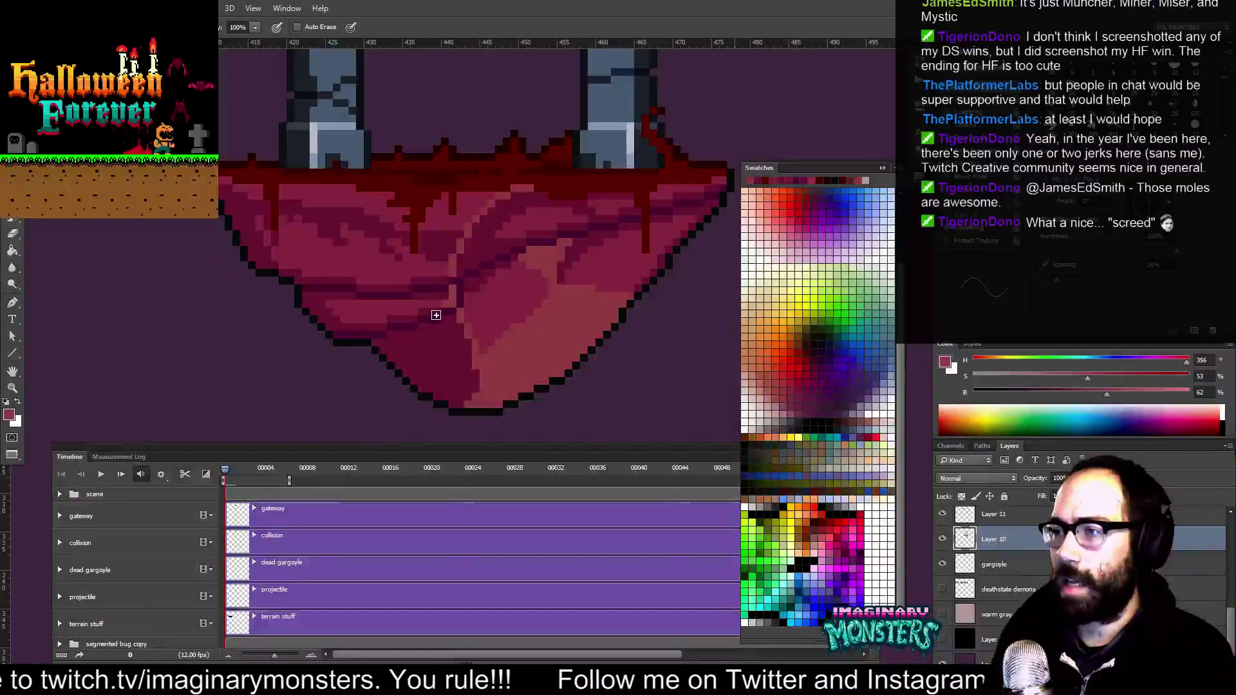
pyautogui.moveTo(441, 305); pyautogui.dragTo(451, 299)
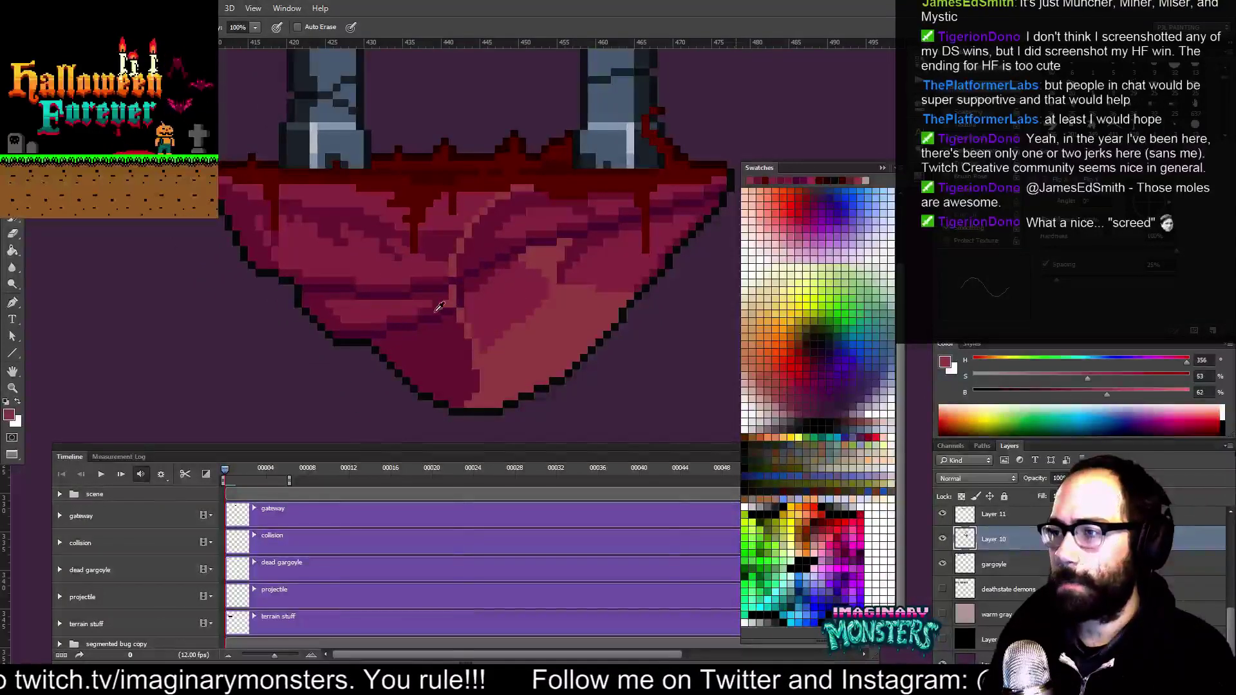
pyautogui.keyDown('alt'); pyautogui.click(449, 295); pyautogui.keyUp('alt')
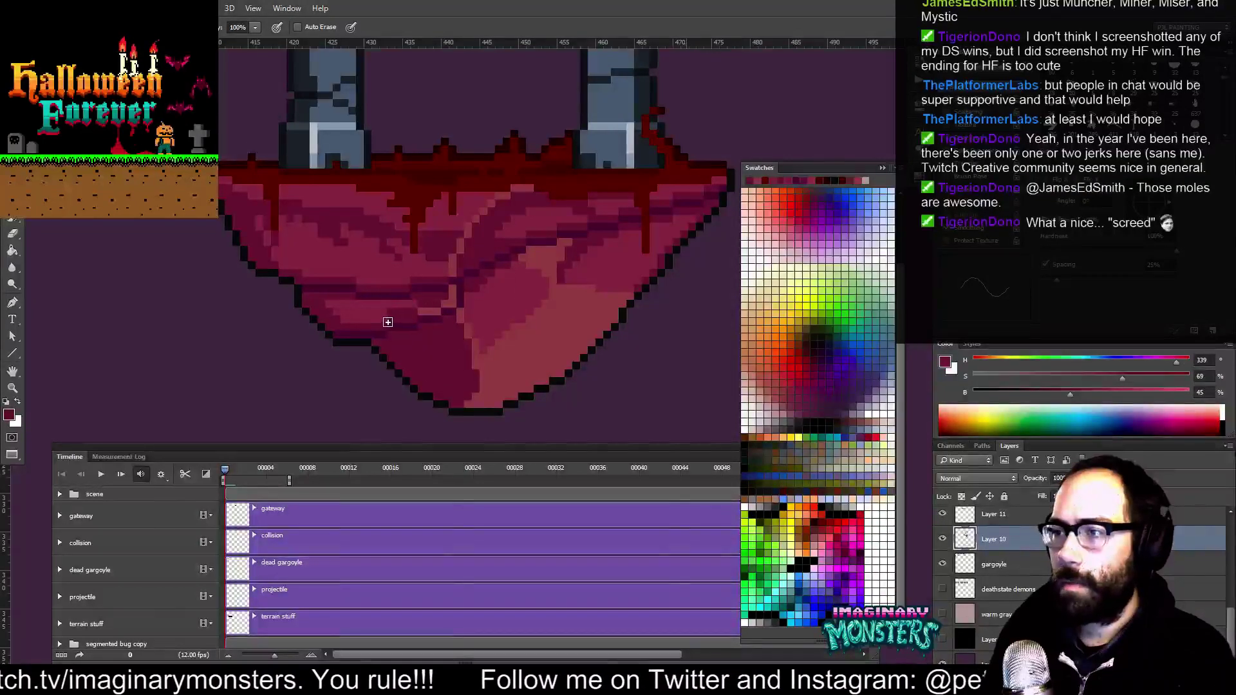
# Try extending the highlight farther along the lower-left crack in H 356, S 53, B 62
pyautogui.moveTo(384, 289); pyautogui.dragTo(433, 300)
pyautogui.keyDown('alt'); pyautogui.click(442, 308); pyautogui.keyUp('alt')
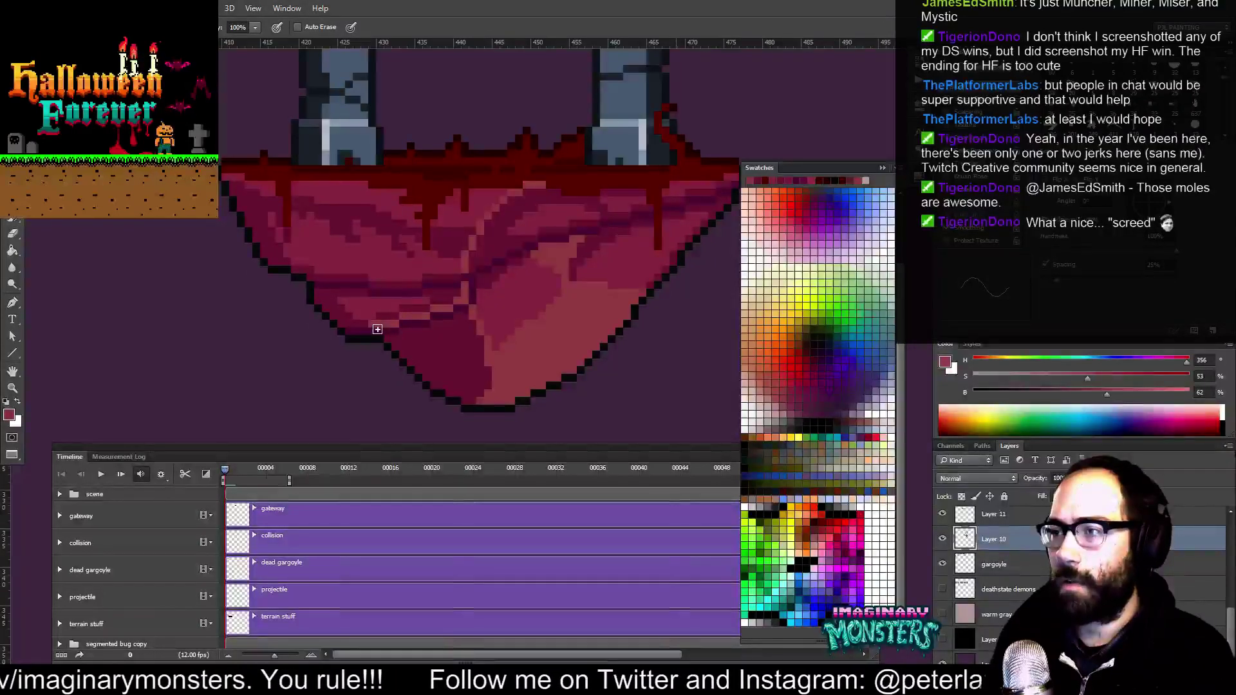
pyautogui.keyDown('alt'); pyautogui.click(345, 313); pyautogui.keyUp('alt')
pyautogui.keyDown('alt'); pyautogui.click(462, 311); pyautogui.keyUp('alt')
pyautogui.keyDown('alt'); pyautogui.click(463, 310); pyautogui.keyUp('alt')
pyautogui.keyDown('alt'); pyautogui.click(462, 310); pyautogui.keyUp('alt')
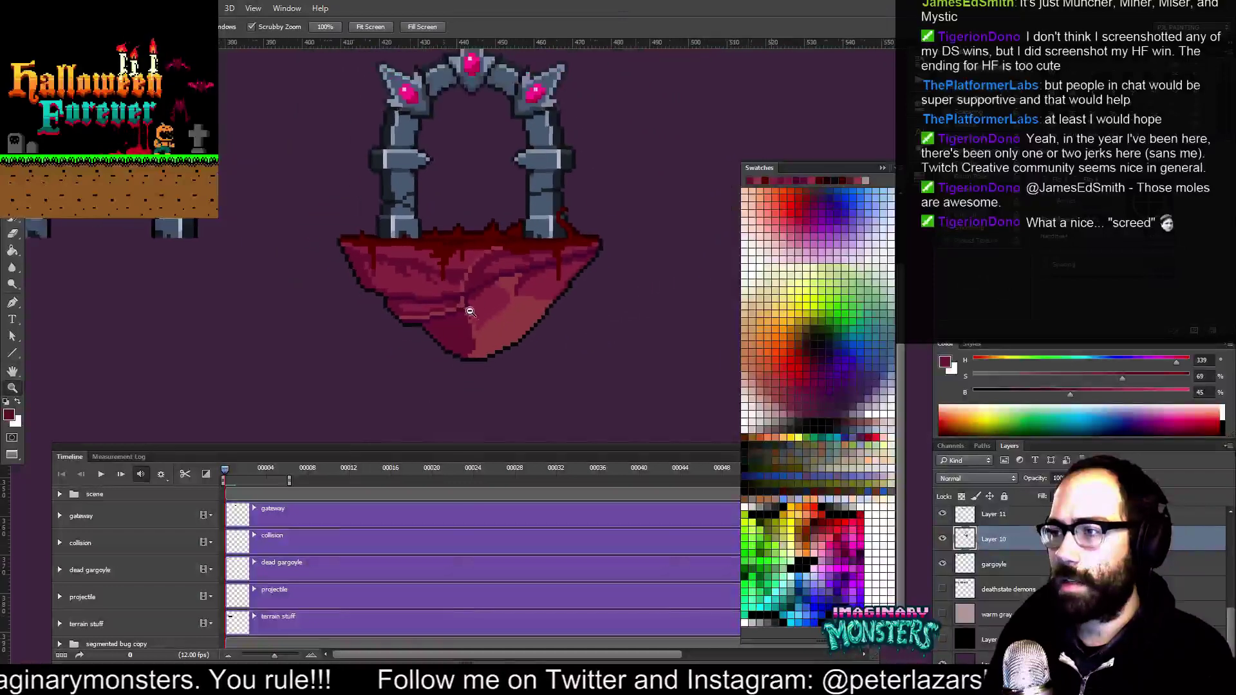
pyautogui.keyDown('alt'); pyautogui.click(463, 310); pyautogui.keyUp('alt')
pyautogui.moveTo(530, 307); pyautogui.dragTo(520, 313)
# Cover the highlight above the lower-left crack with H 339, S 69, B 45 and refine the central junction with H 356, S 53, B 62
pyautogui.press('z')
pyautogui.moveTo(439, 317); pyautogui.dragTo(501, 297)
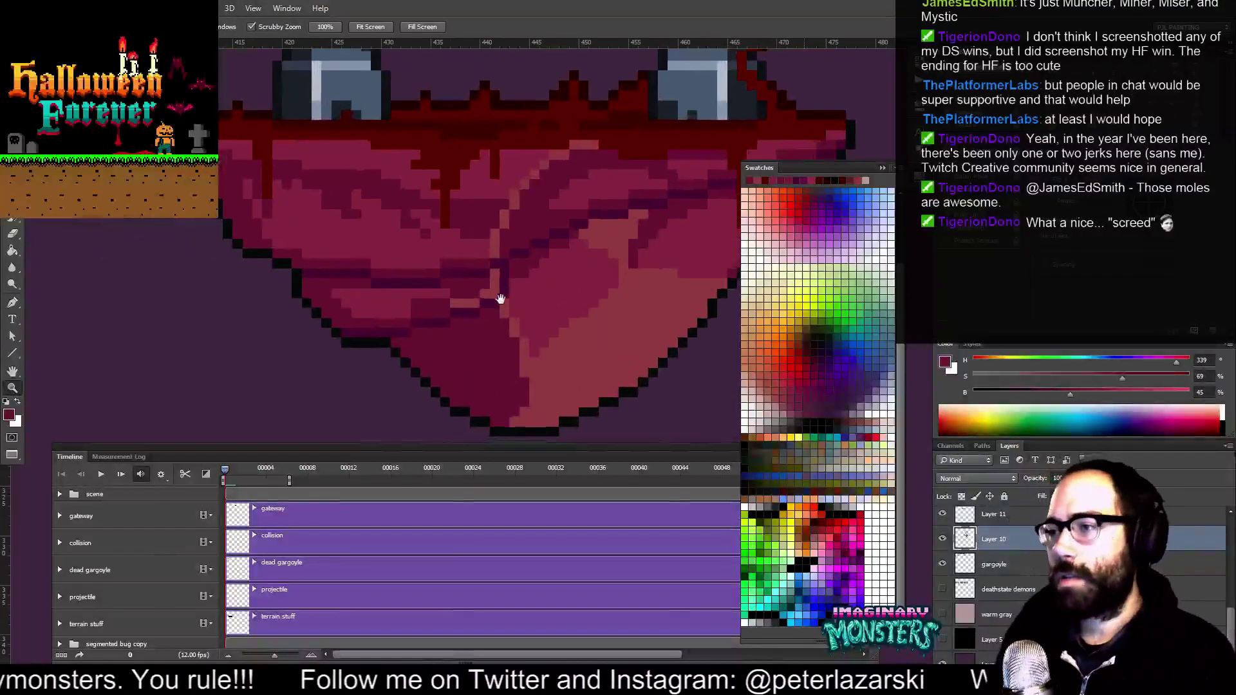
pyautogui.press('b')
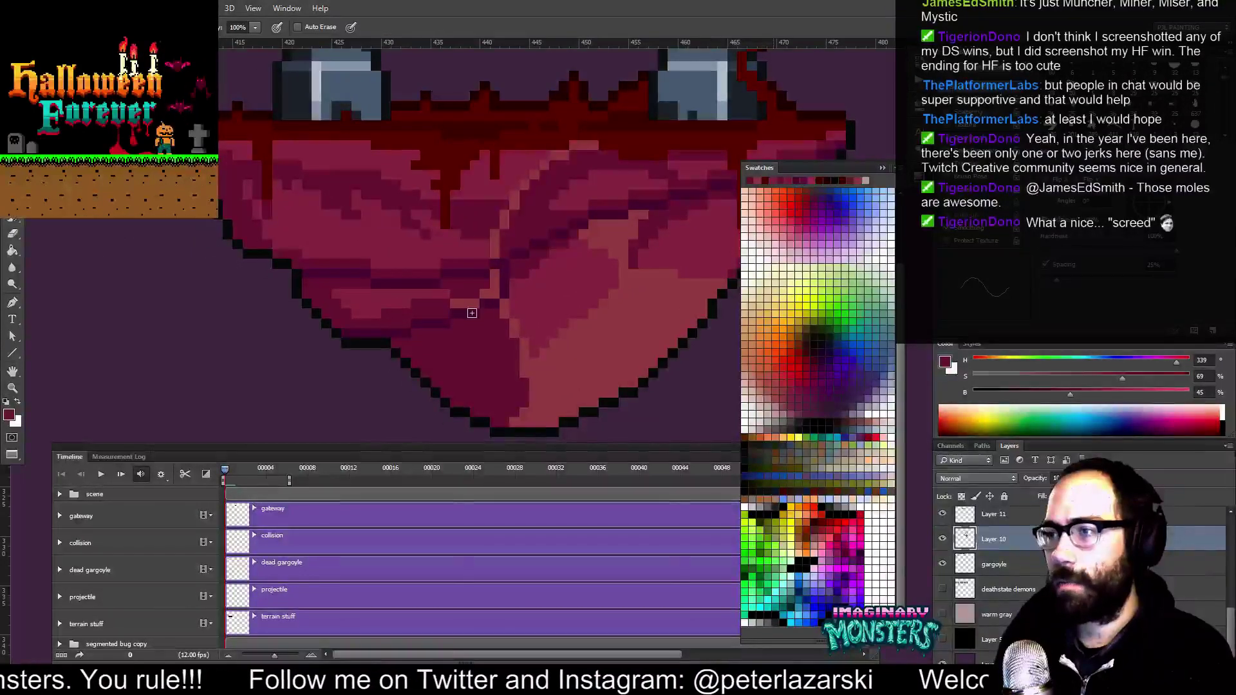
pyautogui.keyDown('alt'); pyautogui.click(469, 288); pyautogui.keyUp('alt')
pyautogui.moveTo(454, 303); pyautogui.dragTo(470, 302)
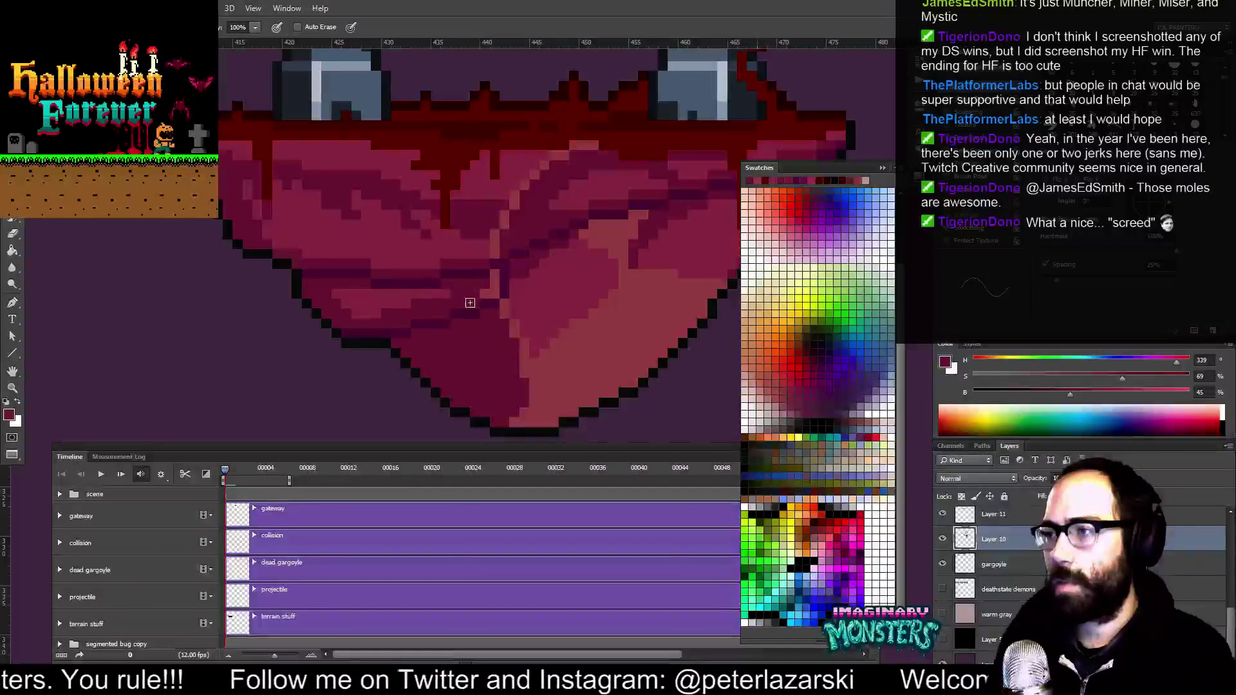
pyautogui.keyDown('alt'); pyautogui.click(496, 275); pyautogui.keyUp('alt')
pyautogui.moveTo(541, 281); pyautogui.dragTo(514, 306)
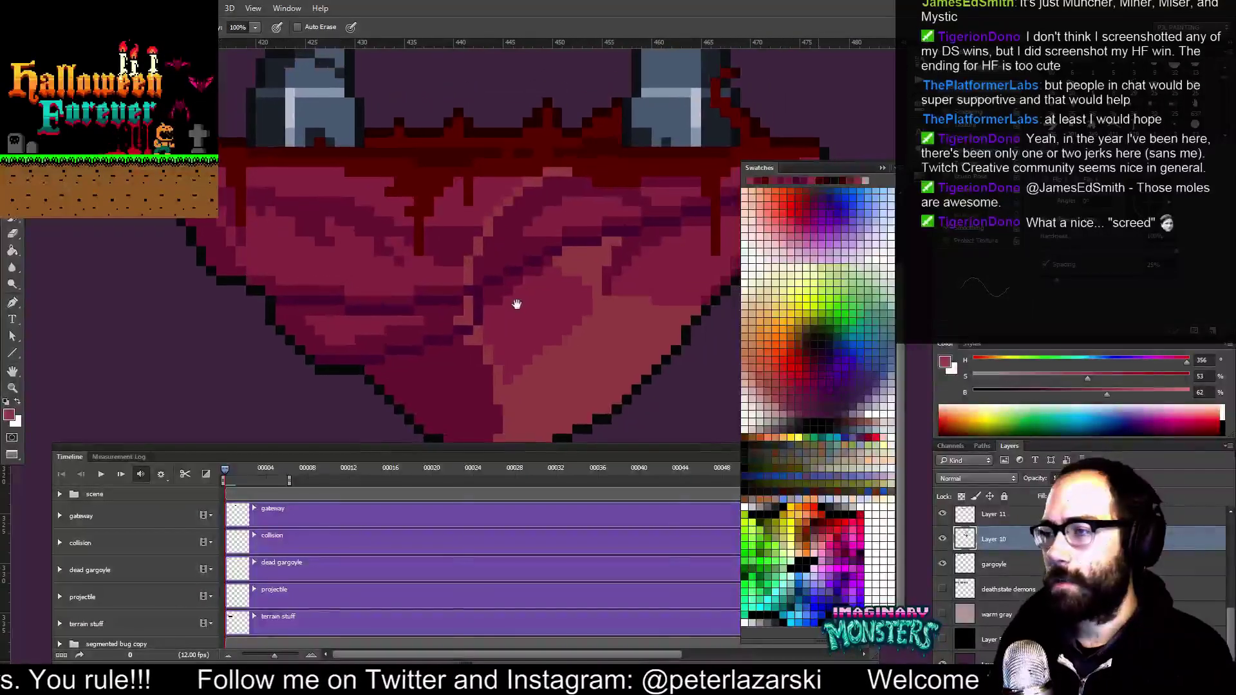
# Compare the highlights and crack shading on the island up close and from a distance
pyautogui.keyDown('alt'); pyautogui.click(541, 302); pyautogui.keyUp('alt')
pyautogui.keyDown('alt'); pyautogui.click(541, 301); pyautogui.keyUp('alt')
pyautogui.keyDown('alt'); pyautogui.click(540, 301); pyautogui.keyUp('alt')
pyautogui.keyDown('alt'); pyautogui.click(541, 300); pyautogui.keyUp('alt')
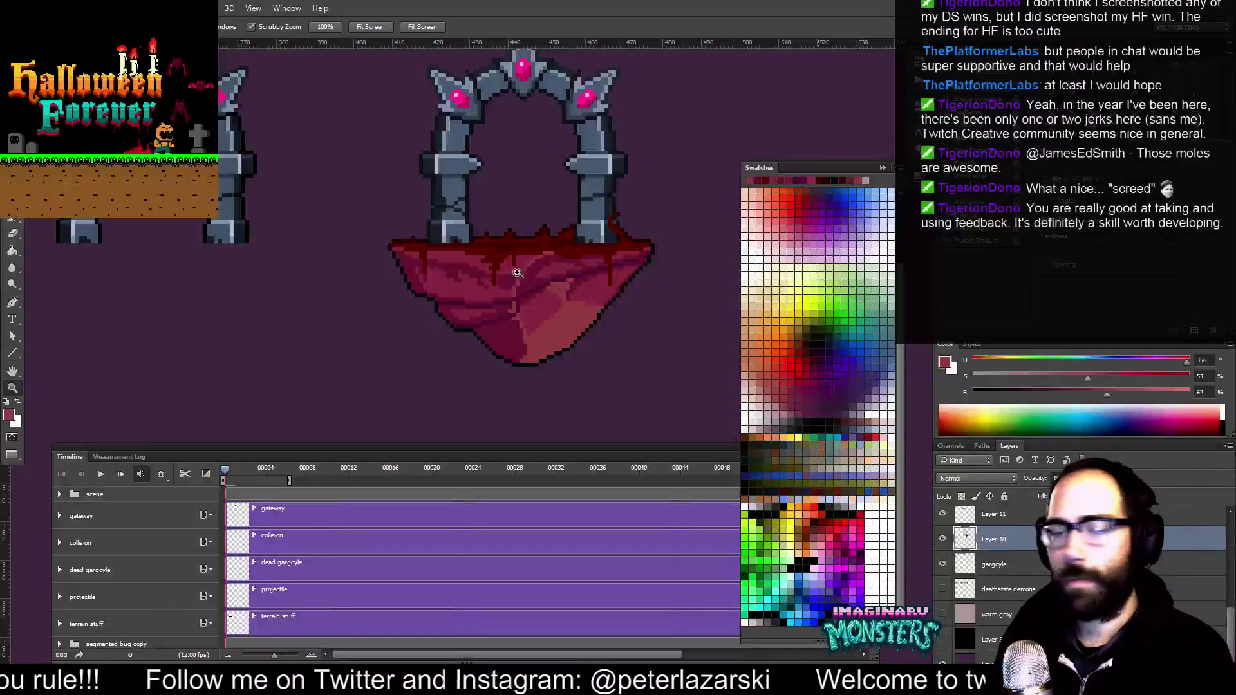
pyautogui.moveTo(528, 295); pyautogui.dragTo(500, 283)
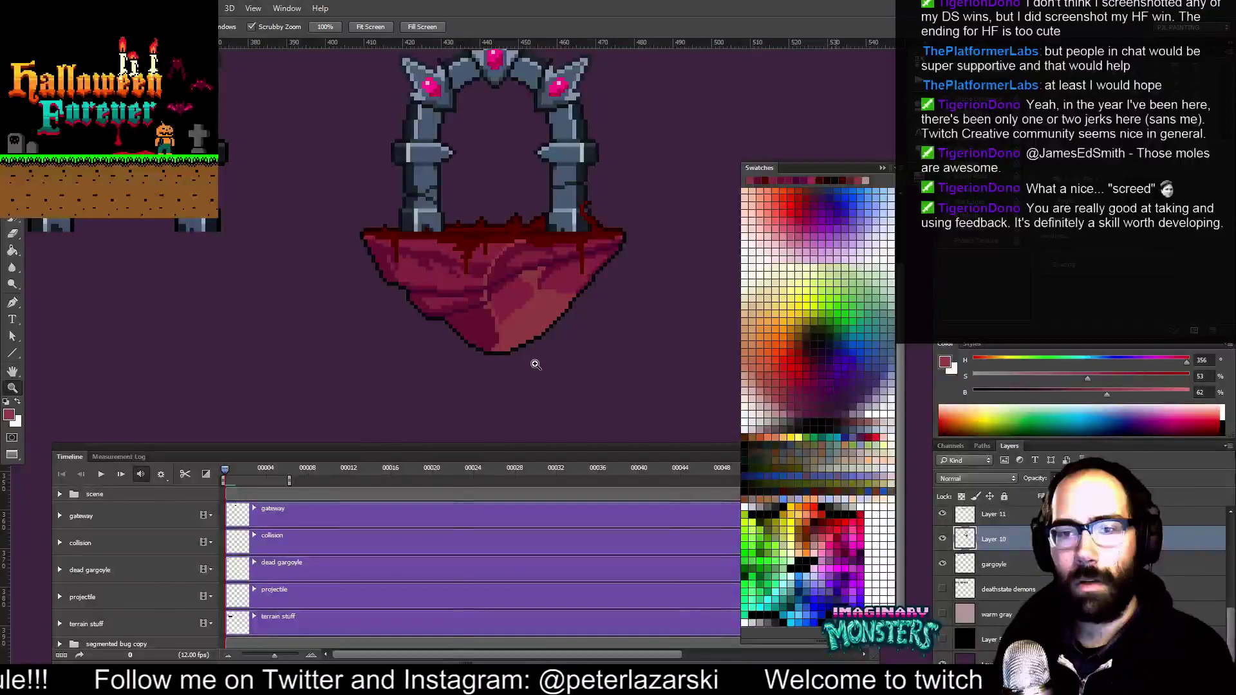
pyautogui.moveTo(532, 338); pyautogui.dragTo(507, 345)
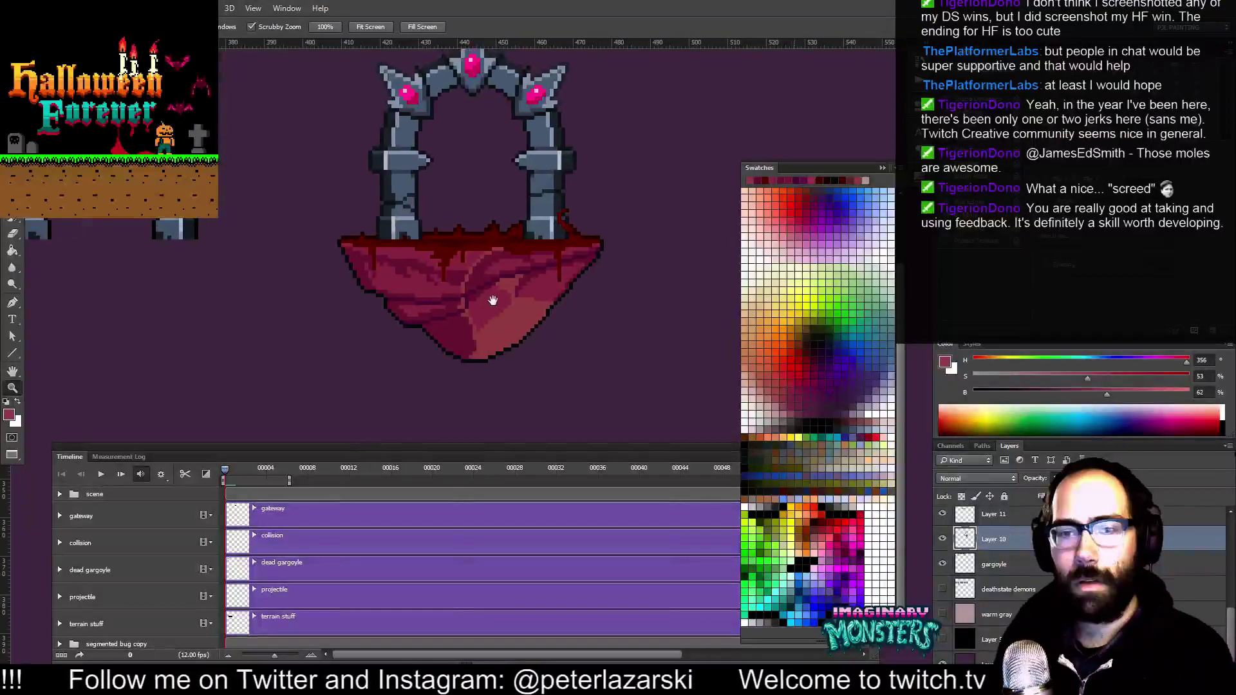
pyautogui.moveTo(492, 300); pyautogui.dragTo(490, 311)
pyautogui.click(470, 300)
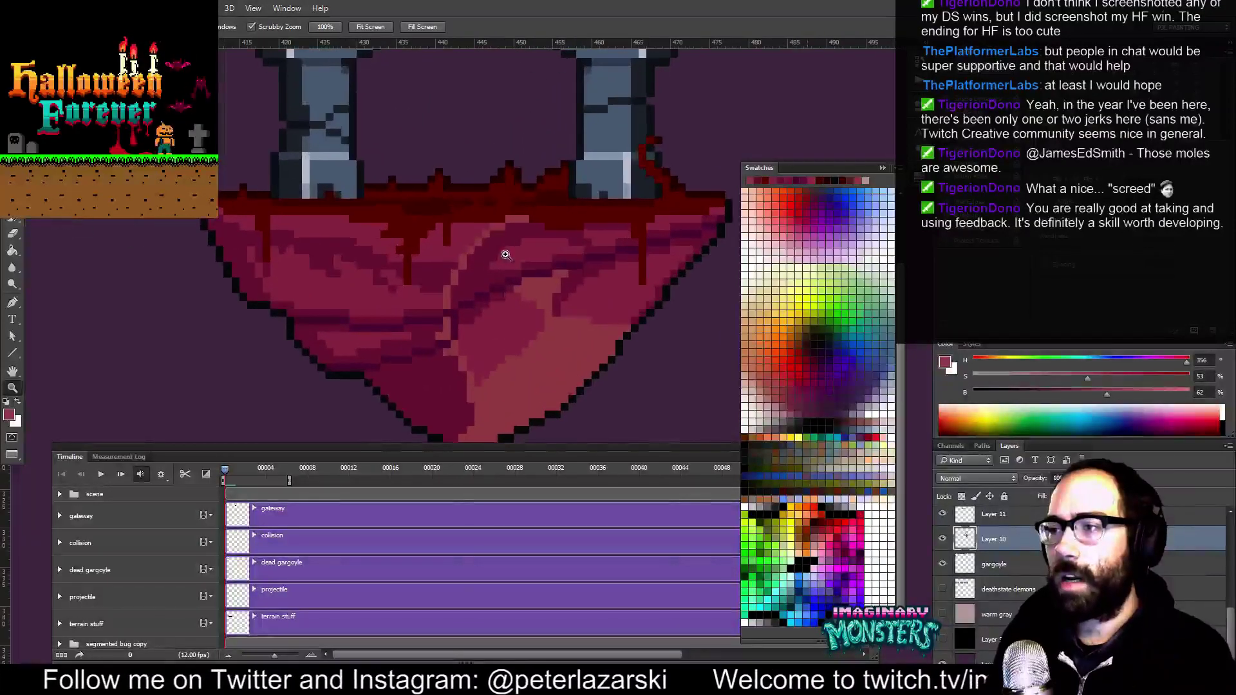
pyautogui.press('b')
pyautogui.moveTo(539, 294); pyautogui.dragTo(453, 289)
pyautogui.press('z')
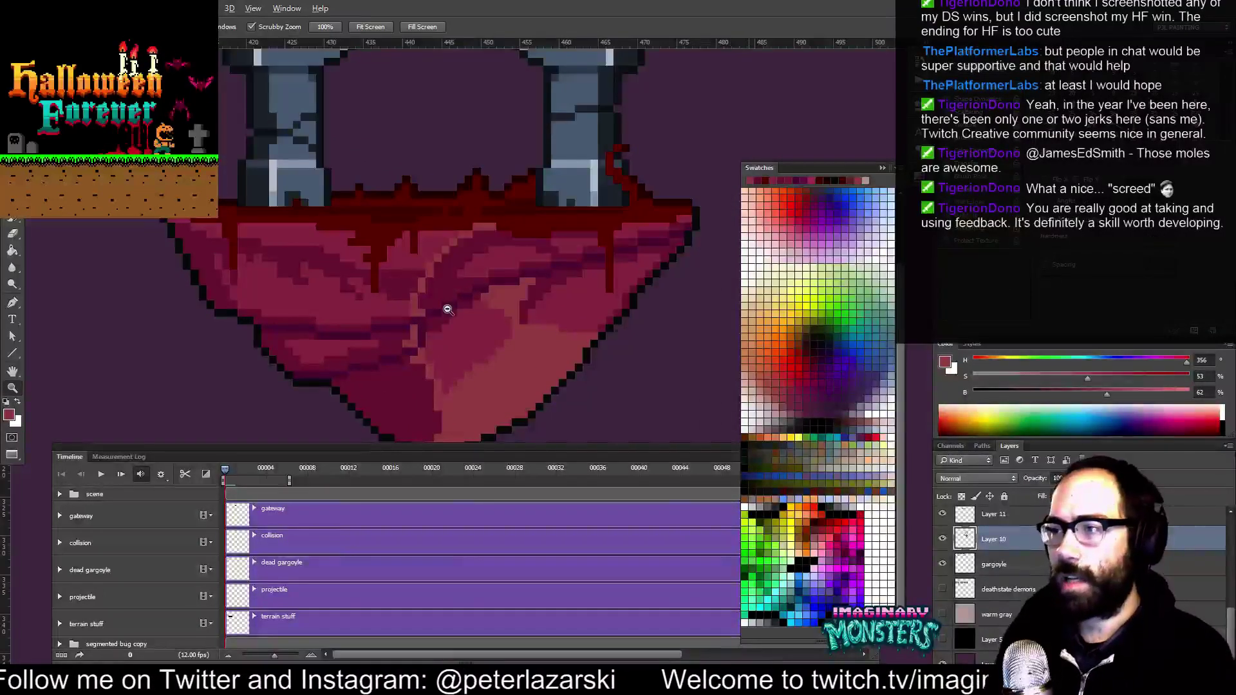
pyautogui.keyDown('alt'); pyautogui.click(454, 311); pyautogui.keyUp('alt')
pyautogui.keyDown('alt'); pyautogui.click(456, 311); pyautogui.keyUp('alt')
pyautogui.keyDown('alt'); pyautogui.click(457, 312); pyautogui.keyUp('alt')
pyautogui.keyDown('alt'); pyautogui.click(462, 316); pyautogui.keyUp('alt')
pyautogui.moveTo(496, 325)
pyautogui.mouseDown()
pyautogui.moveTo(474, 352)
pyautogui.moveTo(508, 326)
pyautogui.moveTo(496, 359)
pyautogui.mouseUp()
# Touch up the right facet's shading with the reds H 339, S 69, B 45 and H 345, S 63, B 57
pyautogui.press('b')
pyautogui.keyDown('alt'); pyautogui.click(443, 325); pyautogui.keyUp('alt')
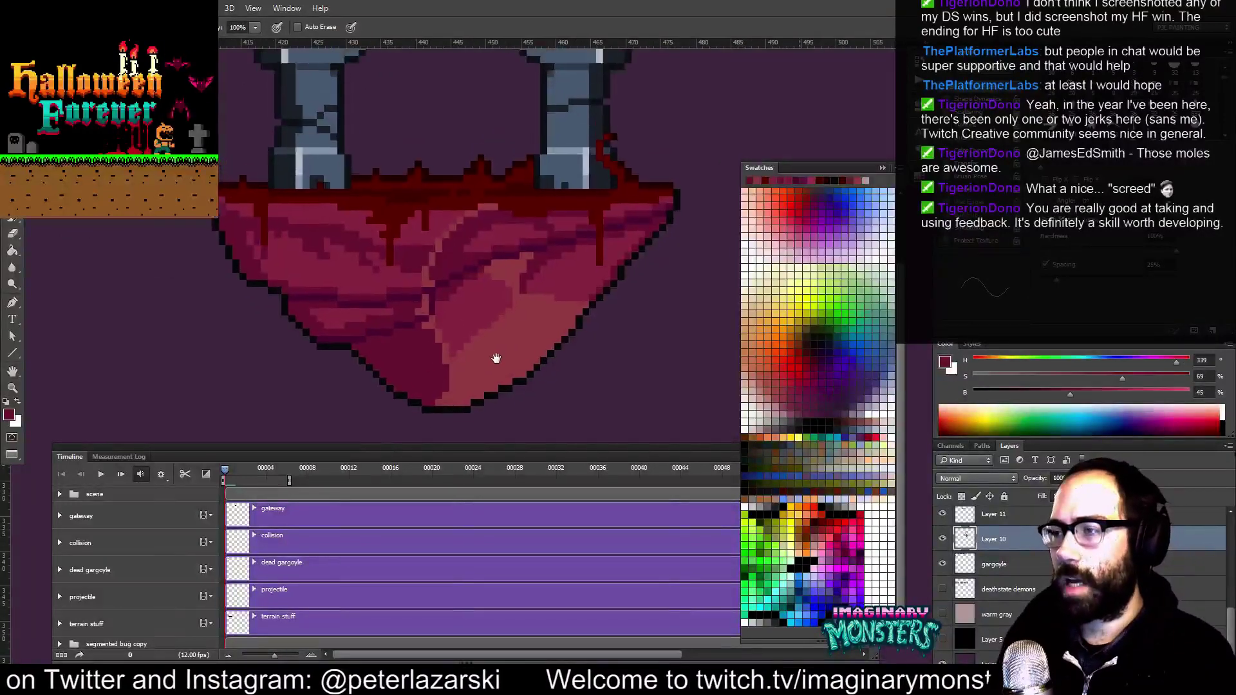
pyautogui.moveTo(532, 302); pyautogui.dragTo(538, 326)
pyautogui.keyDown('alt'); pyautogui.click(513, 310); pyautogui.keyUp('alt')
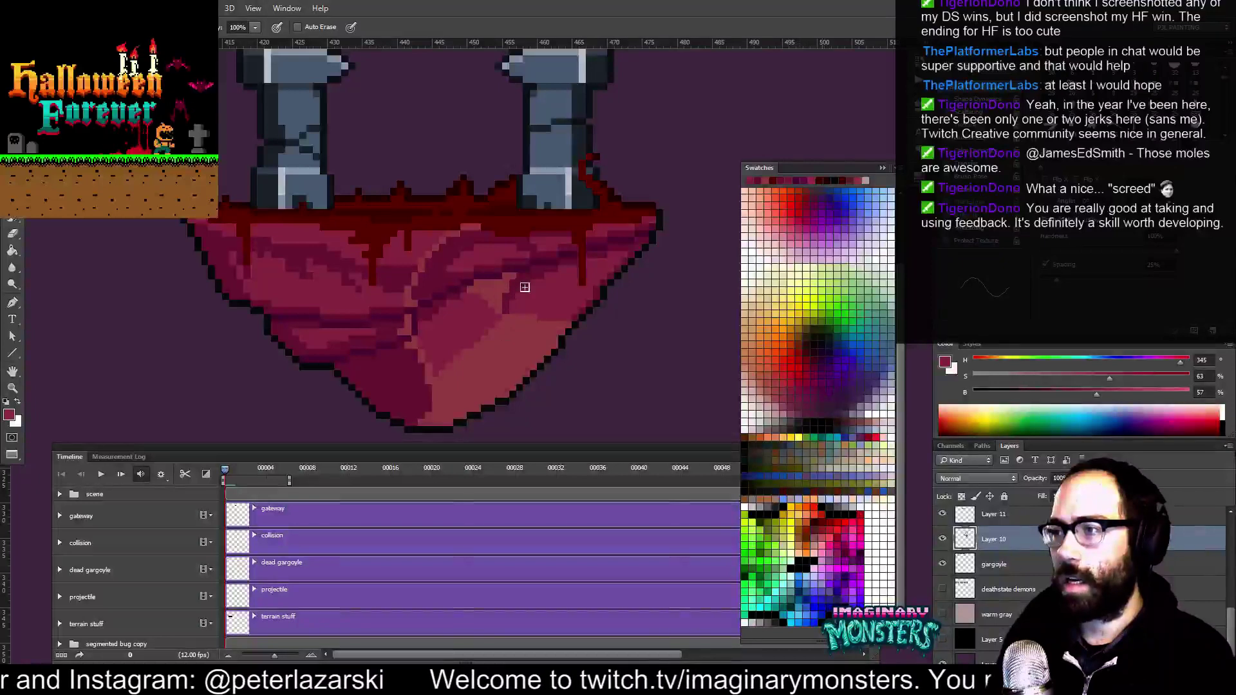
# Move the row of teal gargoyle frames to the right on the sprite sheet
pyautogui.press('z')
pyautogui.moveTo(548, 292); pyautogui.dragTo(556, 330)
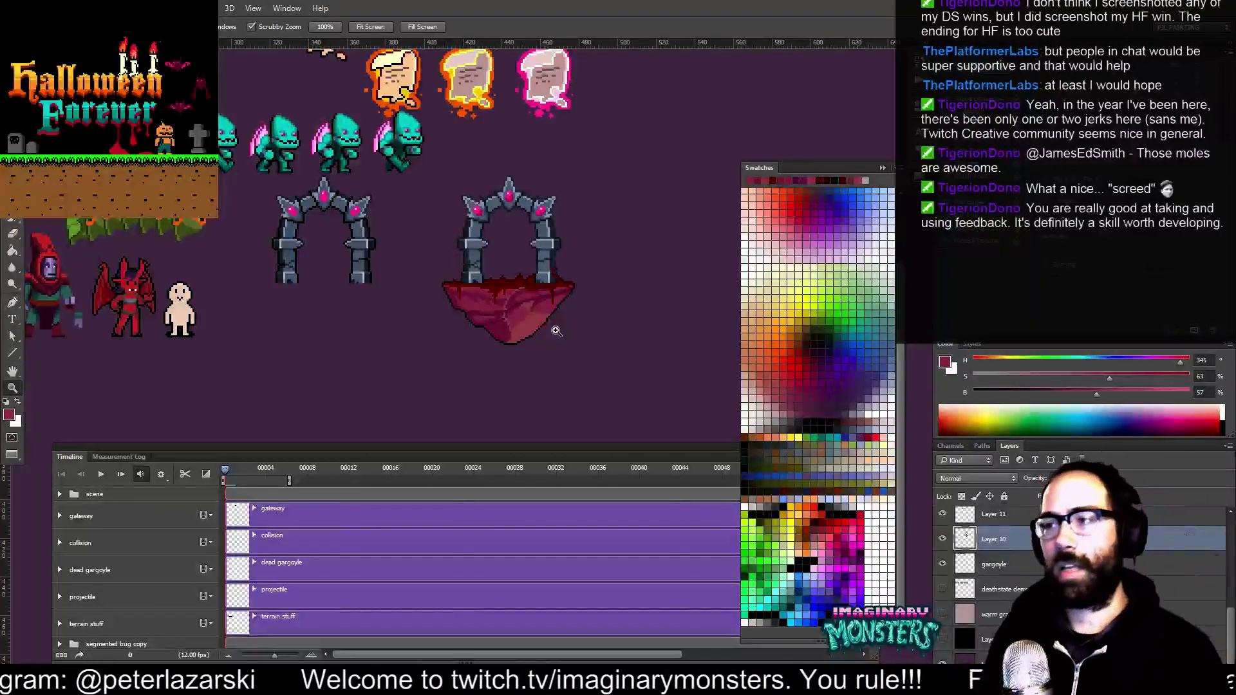
pyautogui.moveTo(421, 215); pyautogui.dragTo(425, 243)
pyautogui.press('v')
pyautogui.moveTo(407, 183); pyautogui.dragTo(428, 313)
pyautogui.press('z')
pyautogui.press('v')
pyautogui.moveTo(261, 316); pyautogui.dragTo(579, 316)
# Show the grid and reposition the gargoyle frames against its cells
pyautogui.hotkey('ctrl', "'")
pyautogui.moveTo(513, 220); pyautogui.dragTo(464, 204)
pyautogui.moveTo(394, 283); pyautogui.dragTo(240, 278)
pyautogui.moveTo(320, 279); pyautogui.dragTo(402, 415)
pyautogui.moveTo(403, 409); pyautogui.dragTo(338, 264)
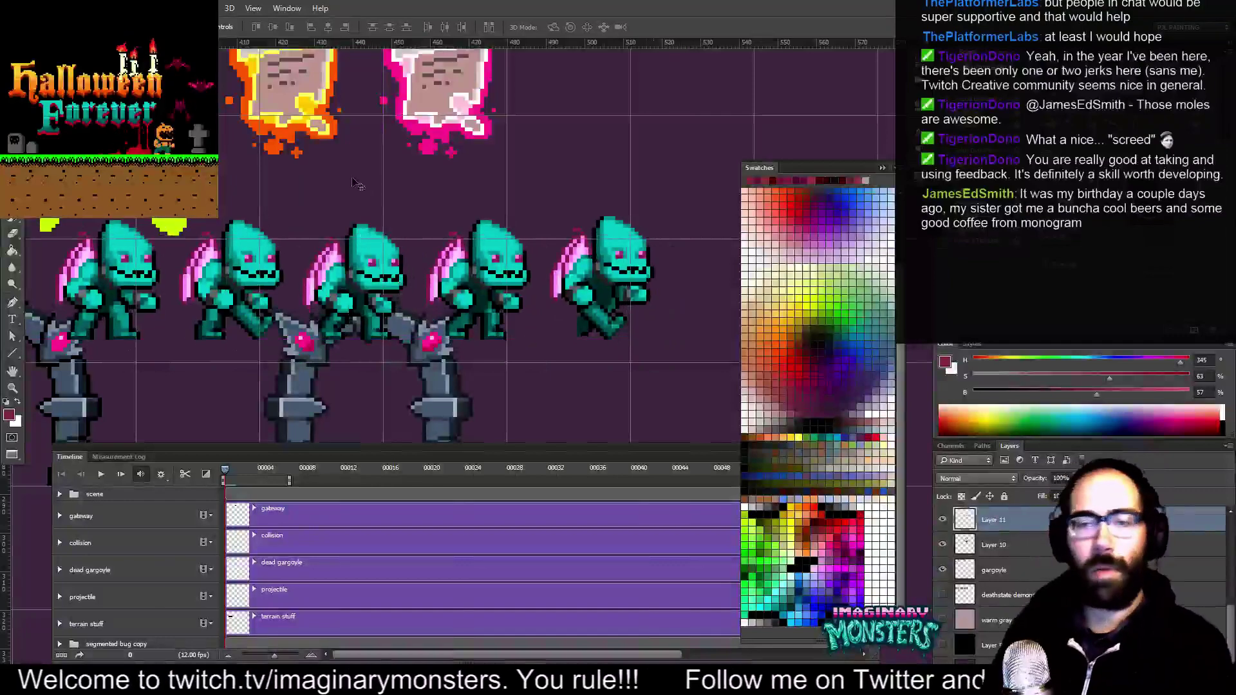
# Place the five gargoyle frames in the grid row to the right of the pink scroll
pyautogui.press('z')
pyautogui.keyDown('alt'); pyautogui.click(300, 287); pyautogui.keyUp('alt')
pyautogui.keyDown('alt'); pyautogui.click(300, 289); pyautogui.keyUp('alt')
pyautogui.moveTo(300, 288); pyautogui.dragTo(179, 284)
pyautogui.press('v')
pyautogui.moveTo(179, 280); pyautogui.dragTo(490, 212)
# Fill out the second gargoyle frame's corner marker to a full rectangle in lime H 72, S 100, B 100
pyautogui.press('z')
pyautogui.moveTo(331, 231); pyautogui.dragTo(379, 216)
pyautogui.moveTo(355, 175); pyautogui.dragTo(358, 211)
pyautogui.press('e')
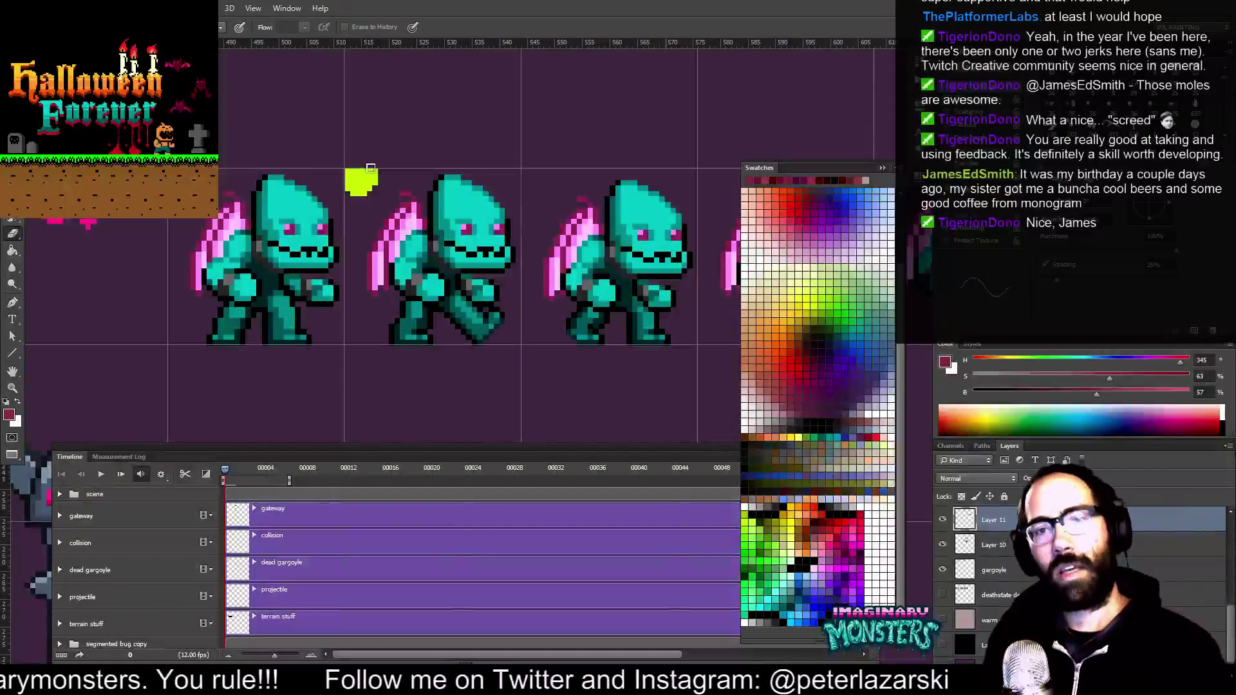
pyautogui.moveTo(354, 187); pyautogui.dragTo(389, 217)
pyautogui.press('b')
pyautogui.keyDown('alt'); pyautogui.click(367, 203); pyautogui.keyUp('alt')
pyautogui.moveTo(248, 169); pyautogui.dragTo(295, 184)
pyautogui.hotkey('ctrl', 'r')
# Copy the rectangular lime marker to the upper-left corner of the first gargoyle frame's cell, over its partial marker
pyautogui.press('w')
pyautogui.click(425, 223)
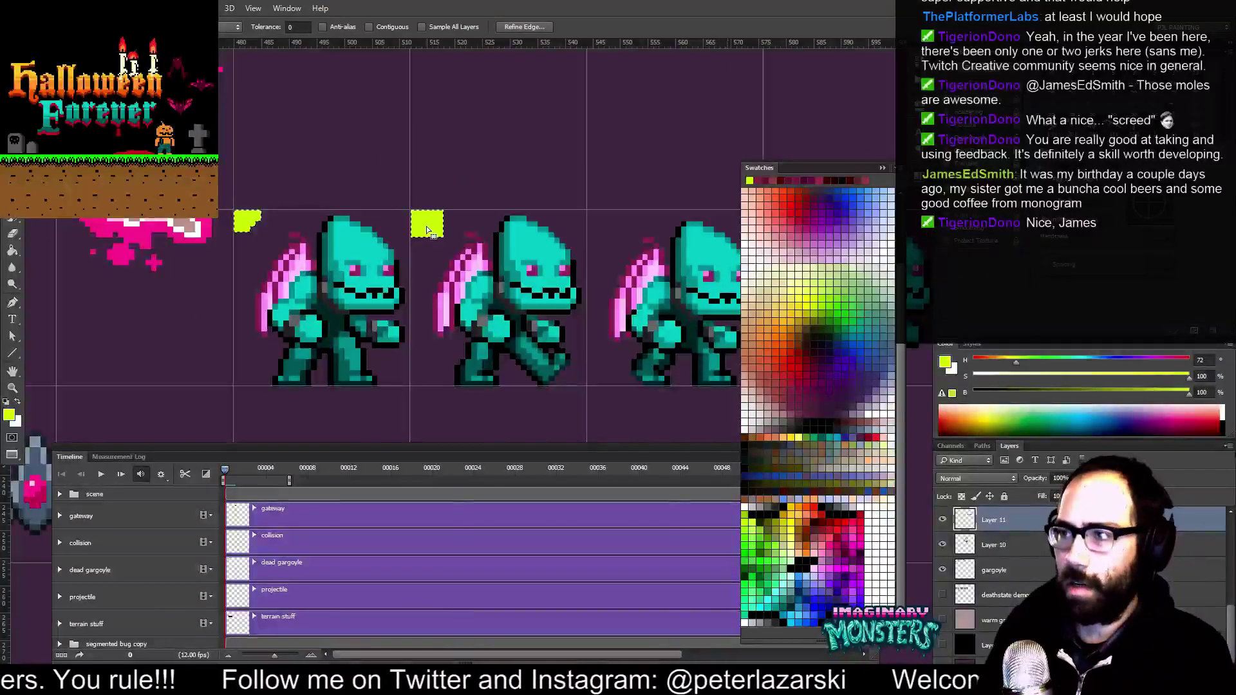
pyautogui.press('m')
pyautogui.moveTo(433, 233)
pyautogui.mouseDown()
pyautogui.moveTo(240, 236)
pyautogui.moveTo(271, 226)
pyautogui.mouseUp()
pyautogui.press('b')
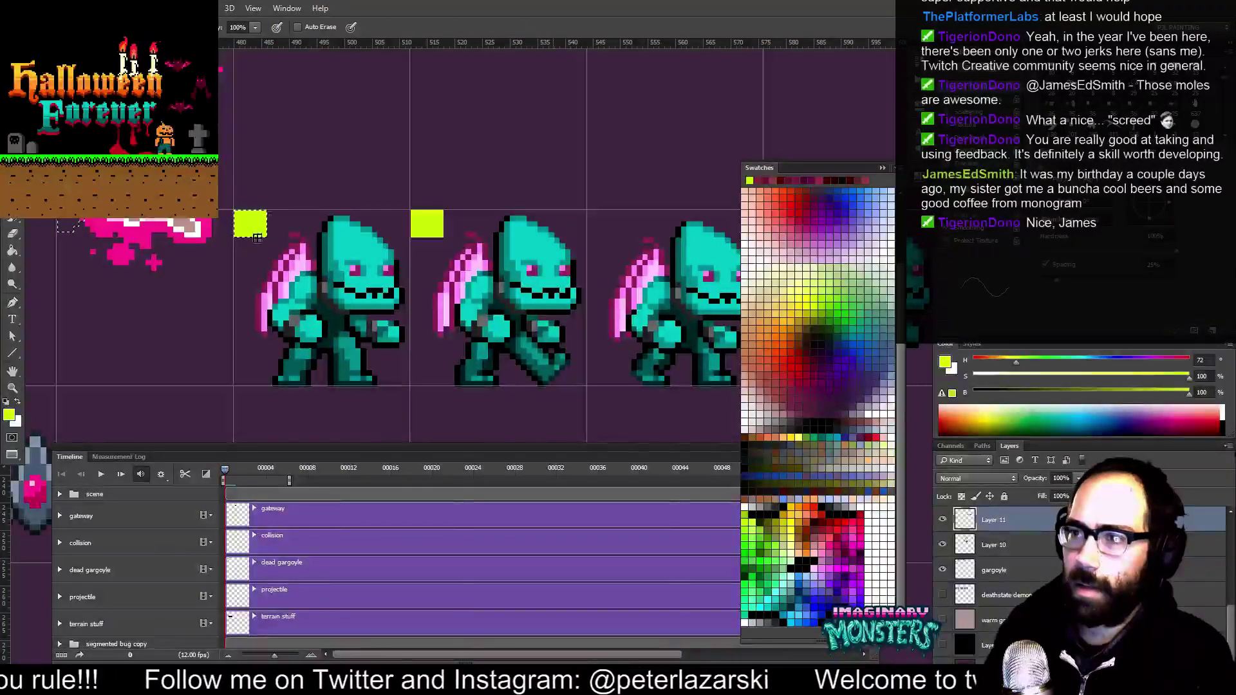
pyautogui.moveTo(476, 221); pyautogui.dragTo(424, 238)
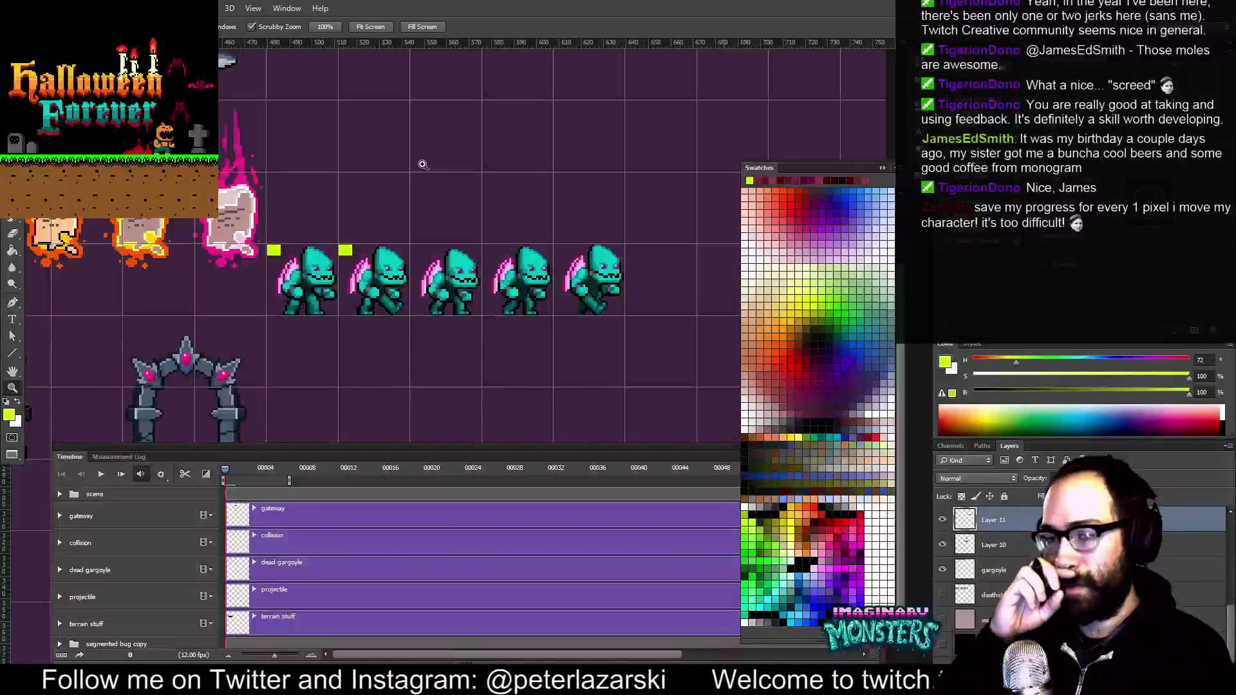
pyautogui.moveTo(422, 165); pyautogui.dragTo(470, 165)
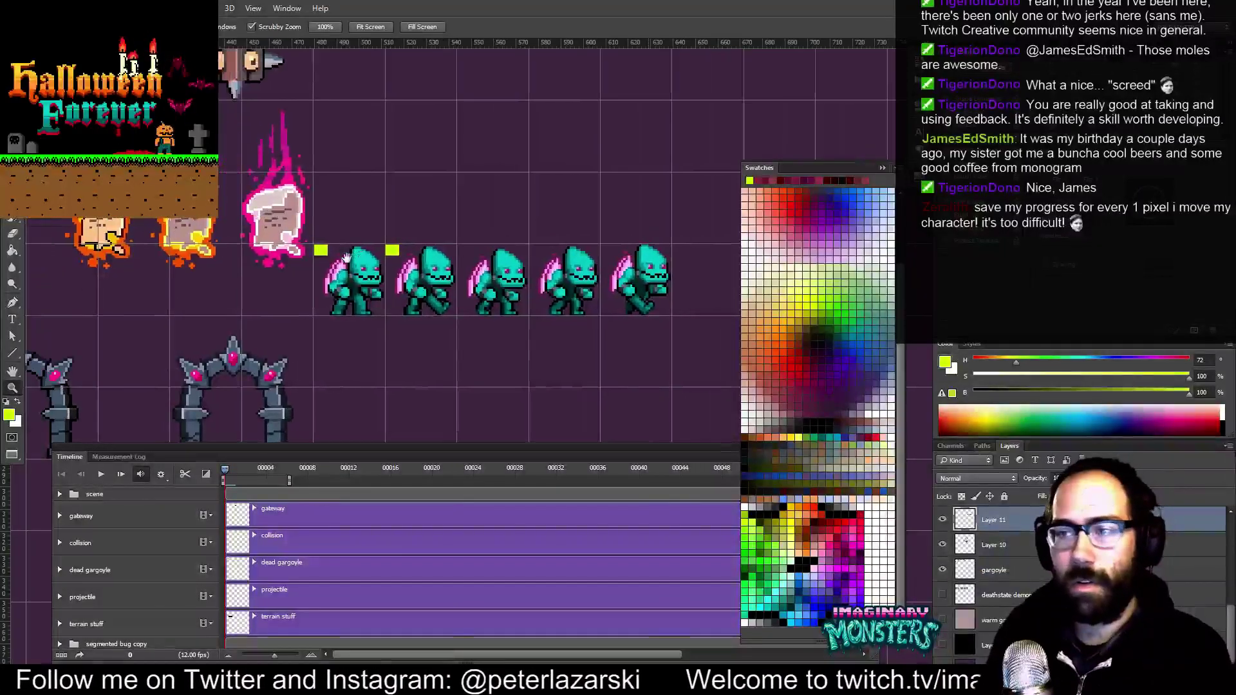
# Examine the five gargoyle frames and the lime corner markers against the surrounding grid cells
pyautogui.moveTo(331, 255); pyautogui.dragTo(361, 230)
pyautogui.click(333, 253)
pyautogui.press('e')
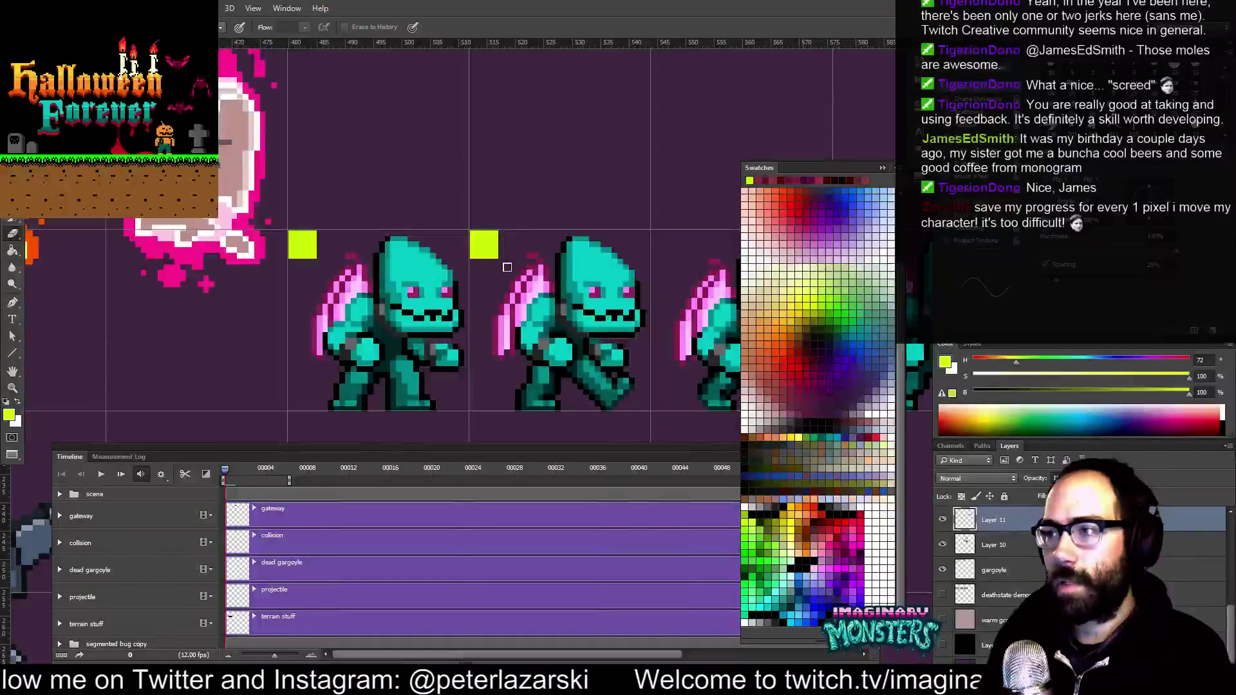
pyautogui.moveTo(512, 266); pyautogui.dragTo(493, 269)
pyautogui.press('z')
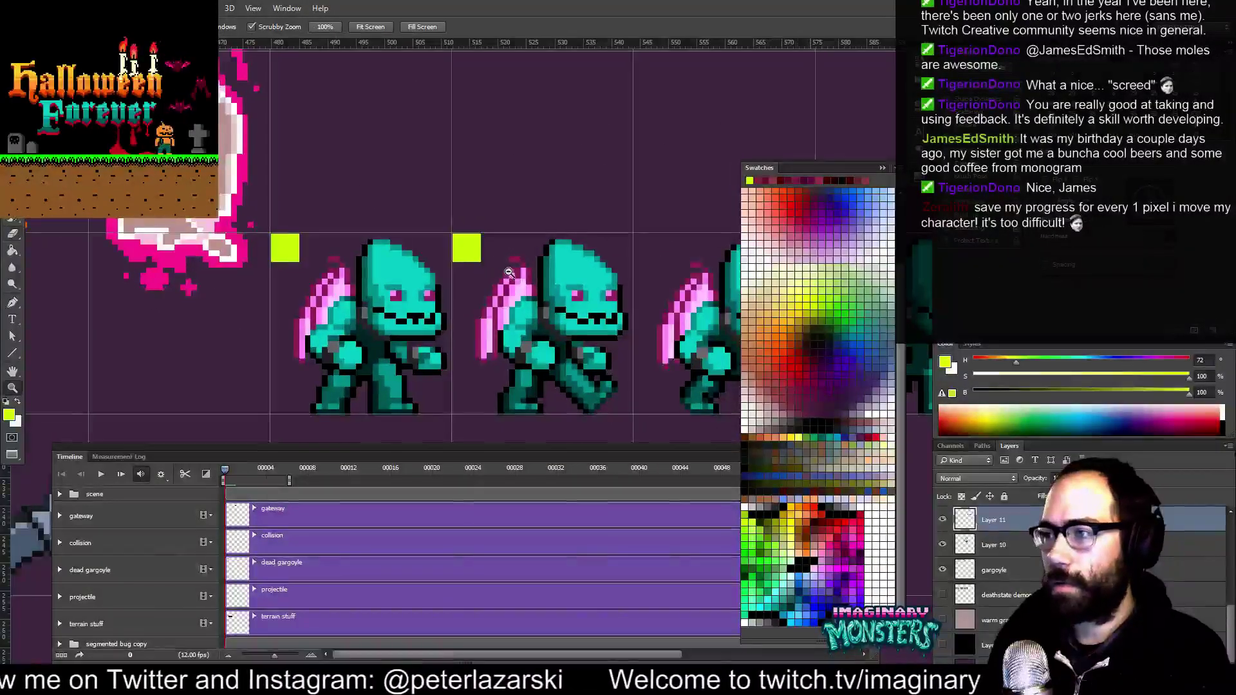
pyautogui.keyDown('alt'); pyautogui.click(513, 272); pyautogui.keyUp('alt')
pyautogui.keyDown('alt'); pyautogui.click(514, 272); pyautogui.keyUp('alt')
pyautogui.keyDown('alt'); pyautogui.click(513, 271); pyautogui.keyUp('alt')
pyautogui.press('e')
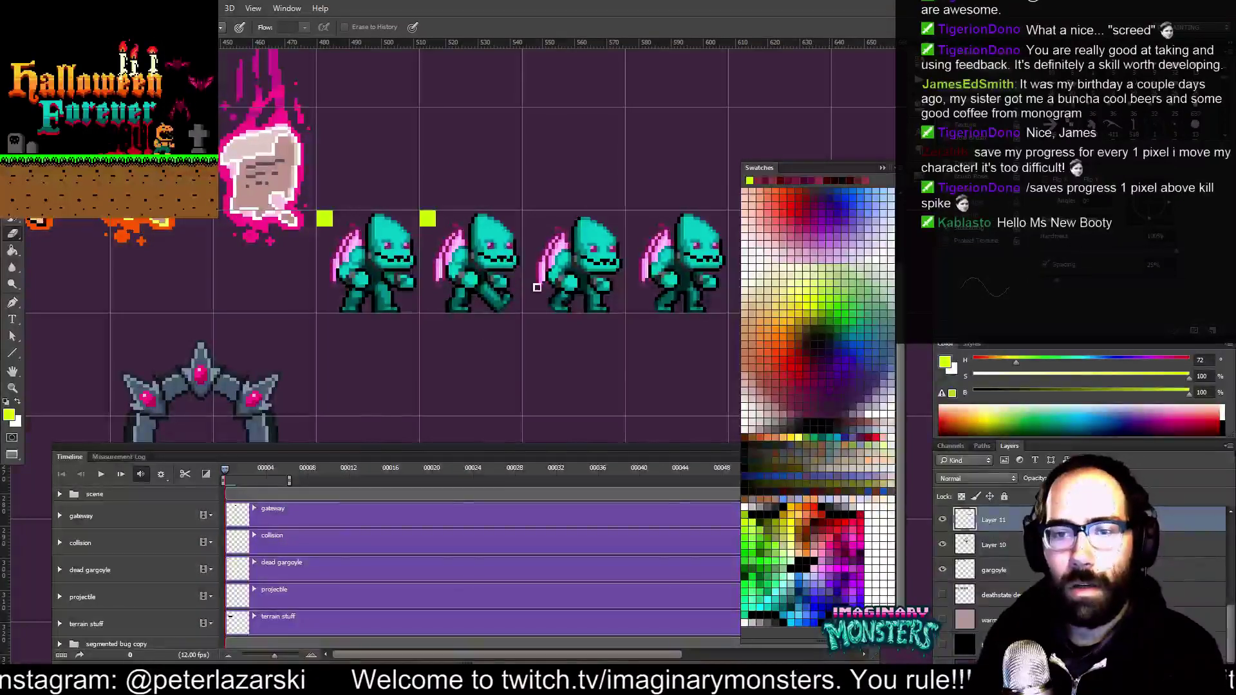
pyautogui.moveTo(536, 331); pyautogui.dragTo(464, 307)
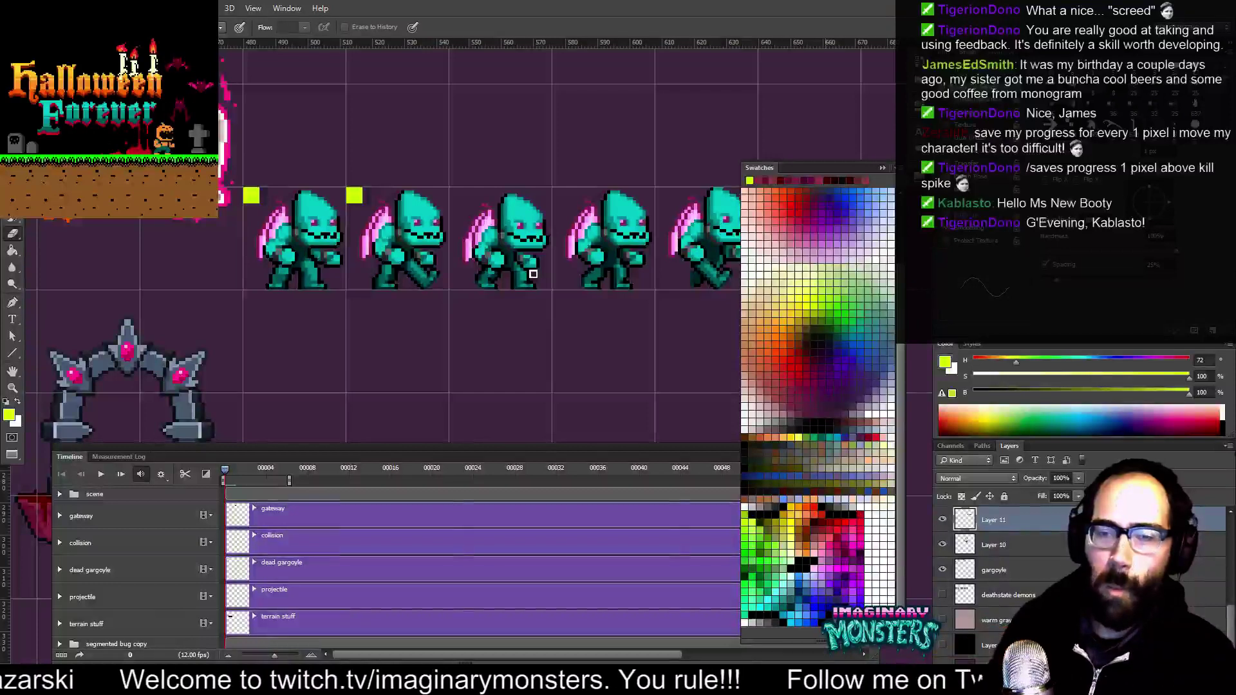
pyautogui.moveTo(512, 257); pyautogui.dragTo(430, 346)
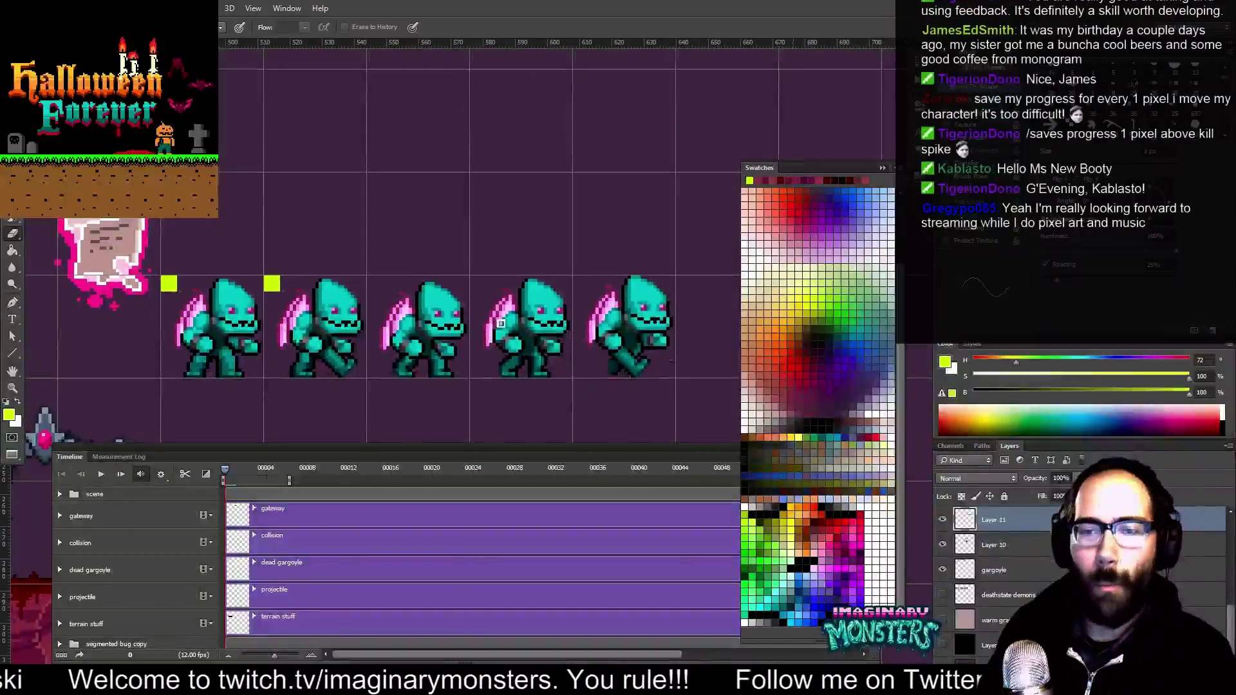
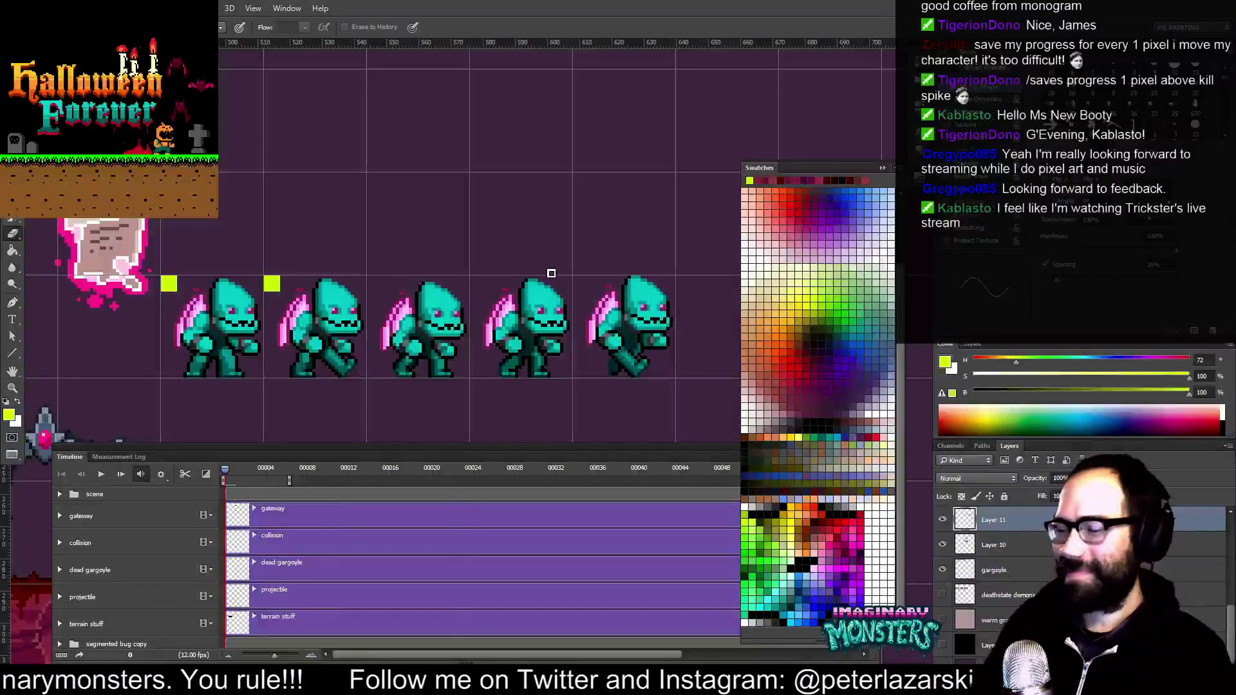
pyautogui.moveTo(606, 313); pyautogui.dragTo(436, 220)
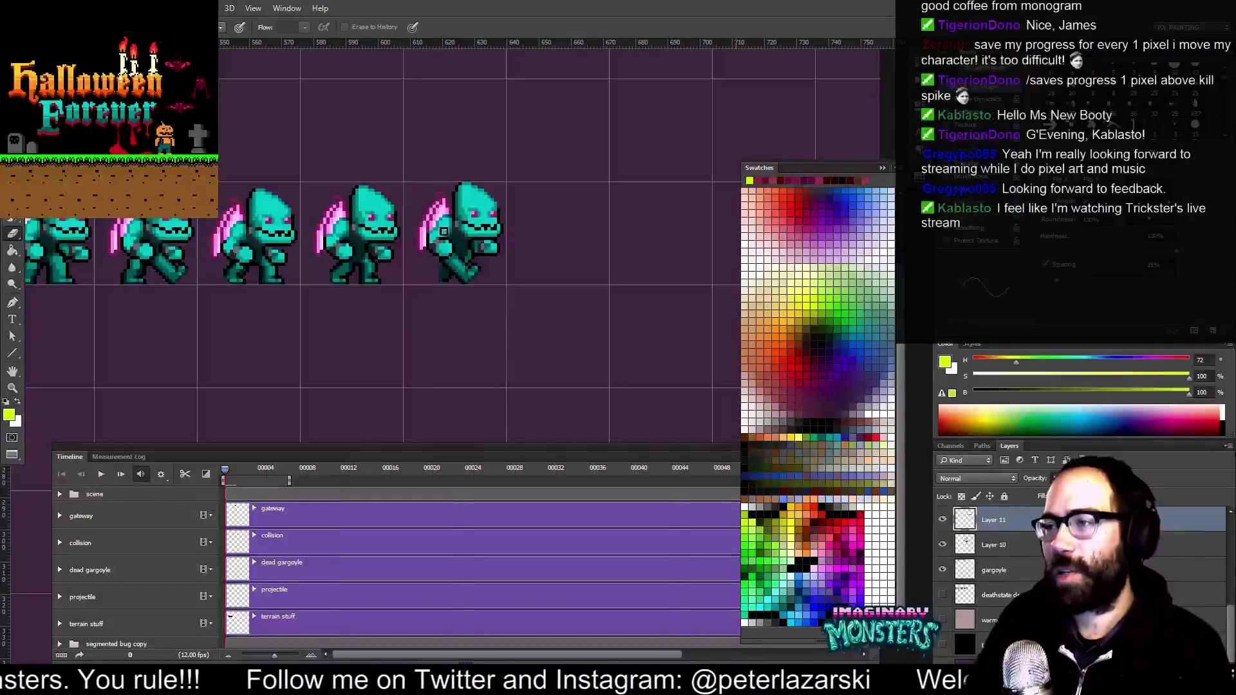
pyautogui.moveTo(541, 286); pyautogui.dragTo(565, 334)
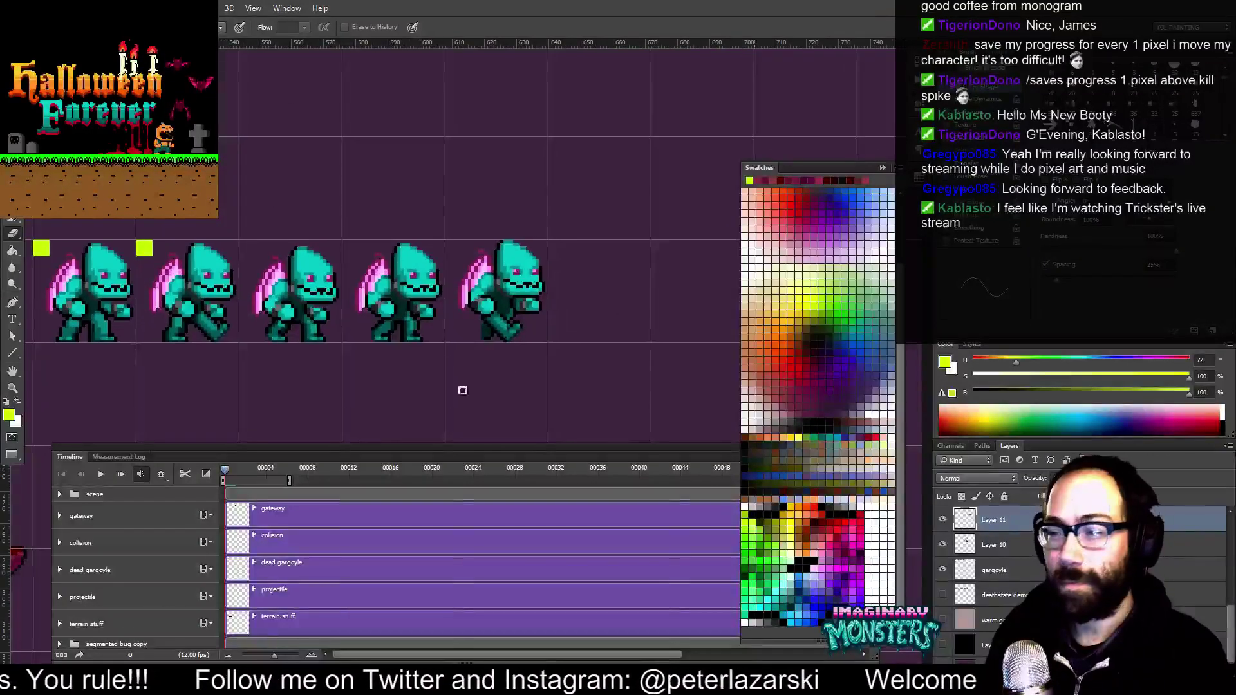
pyautogui.moveTo(328, 384); pyautogui.dragTo(583, 356)
pyautogui.moveTo(362, 308); pyautogui.dragTo(626, 226)
pyautogui.moveTo(436, 306); pyautogui.dragTo(530, 273)
pyautogui.moveTo(517, 101); pyautogui.dragTo(490, 338)
pyautogui.scroll(-3, 507, 255)
pyautogui.press('v')
pyautogui.moveTo(517, 280); pyautogui.dragTo(561, 268)
pyautogui.hotkey('ctrl', 'z')
pyautogui.moveTo(531, 314); pyautogui.dragTo(198, 290)
pyautogui.hotkey('ctrl', 'z')
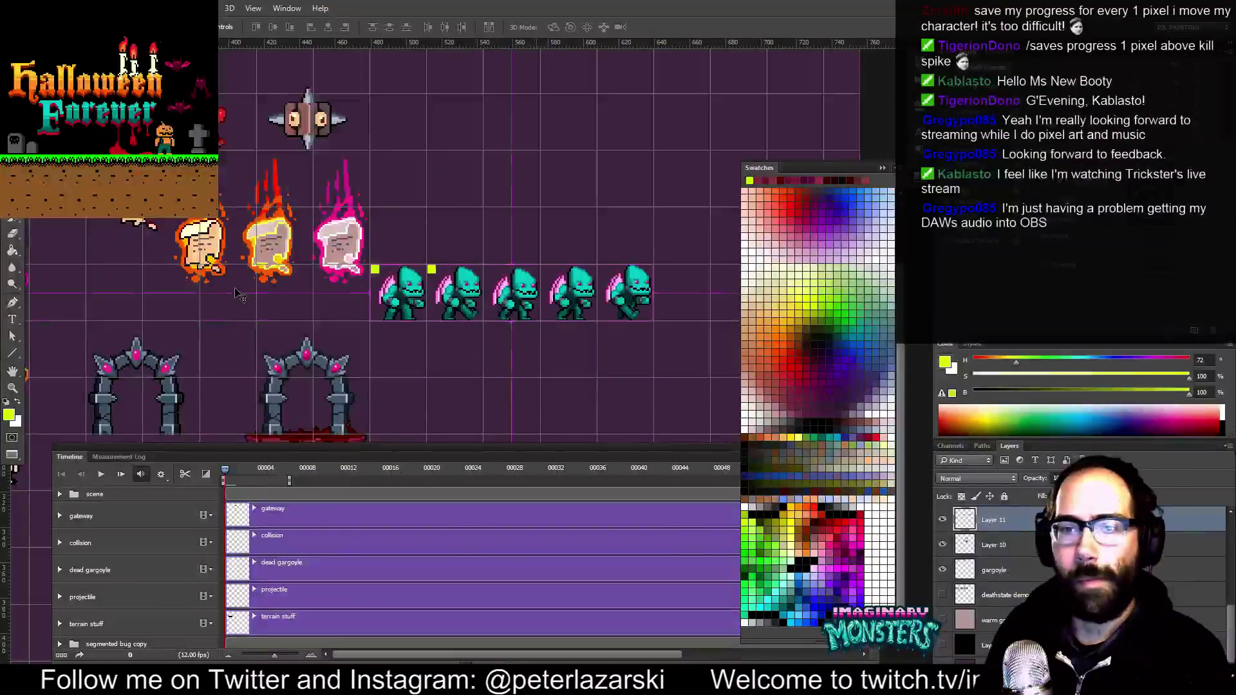
# Lasso the three flaming scrolls on their layer and copy them onto a new layer
pyautogui.moveTo(432, 283); pyautogui.dragTo(353, 294)
pyautogui.moveTo(300, 243)
pyautogui.mouseDown()
pyautogui.moveTo(336, 226)
pyautogui.moveTo(307, 247)
pyautogui.mouseUp()
pyautogui.moveTo(234, 285); pyautogui.dragTo(244, 293)
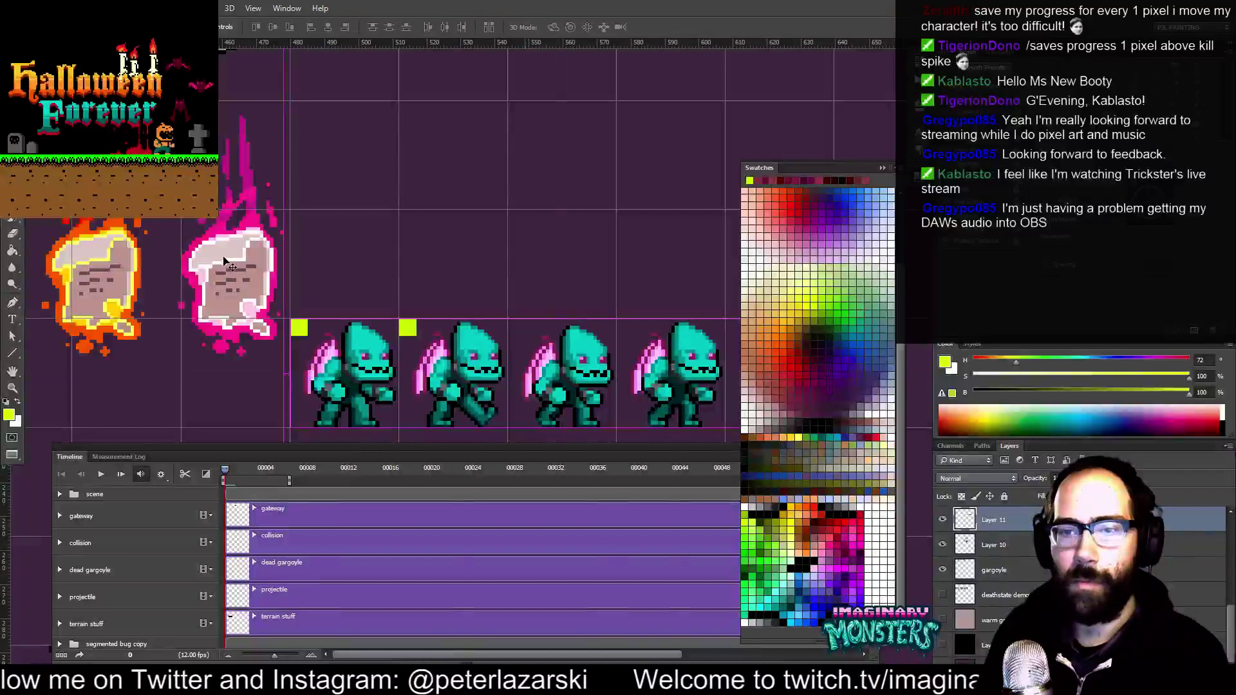
pyautogui.click(231, 278)
pyautogui.moveTo(215, 283); pyautogui.dragTo(333, 266)
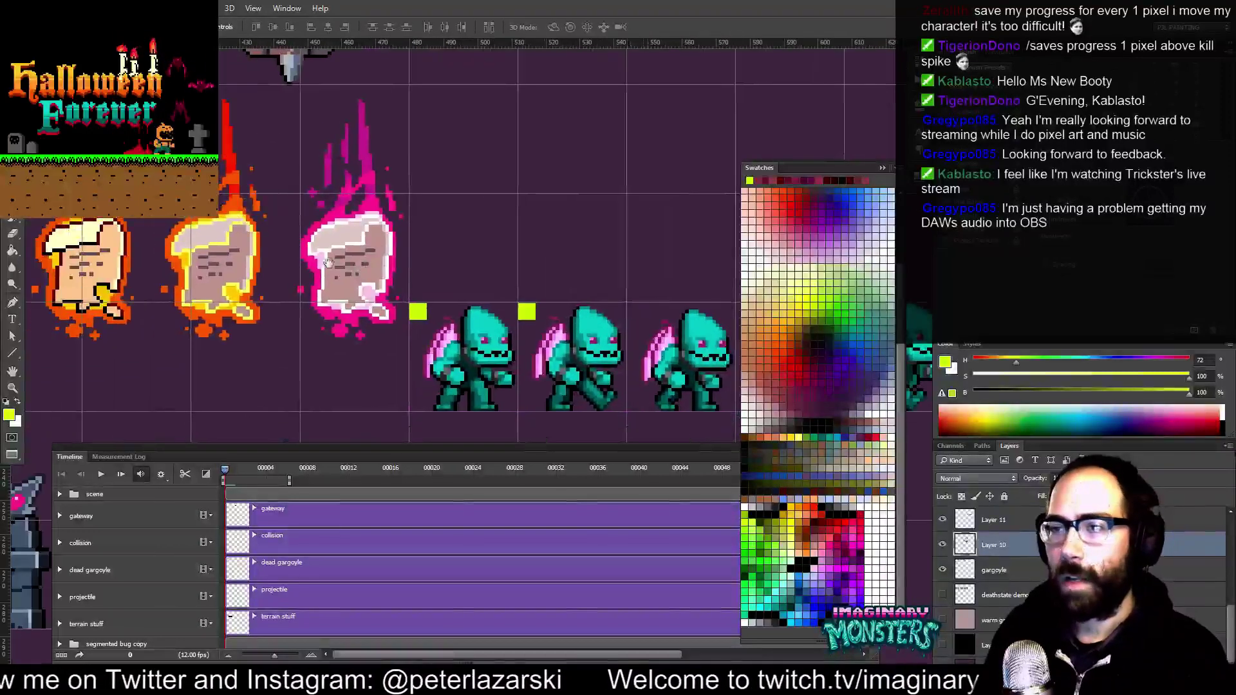
pyautogui.press('m')
pyautogui.moveTo(380, 110)
pyautogui.mouseDown()
pyautogui.moveTo(465, 118)
pyautogui.moveTo(377, 125)
pyautogui.moveTo(298, 95)
pyautogui.moveTo(129, 181)
pyautogui.moveTo(101, 322)
pyautogui.moveTo(373, 419)
pyautogui.moveTo(495, 343)
pyautogui.moveTo(510, 254)
pyautogui.moveTo(506, 119)
pyautogui.mouseUp()
pyautogui.moveTo(581, 108); pyautogui.dragTo(463, 167)
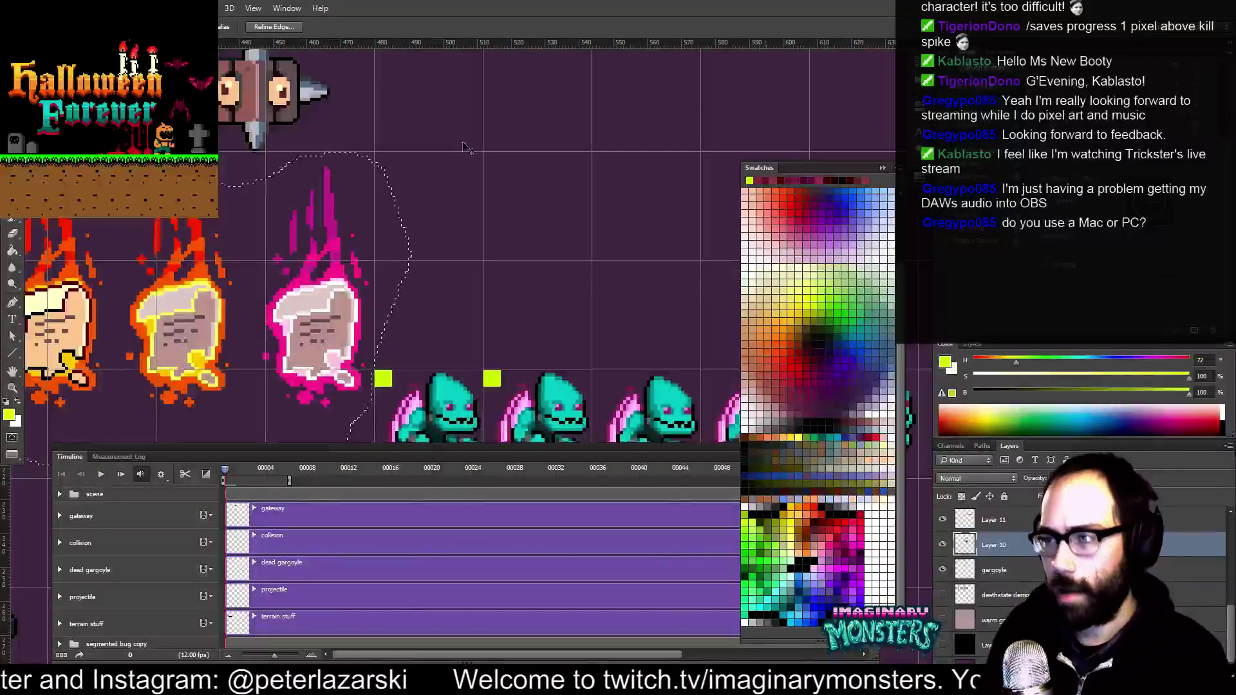
pyautogui.hotkey('ctrl', 'j')
# Move the copied scrolls to the empty area above the gargoyle frames
pyautogui.press('v')
pyautogui.moveTo(318, 328); pyautogui.dragTo(658, 251)
pyautogui.moveTo(631, 258); pyautogui.dragTo(539, 255)
pyautogui.hotkey('ctrl', 't')
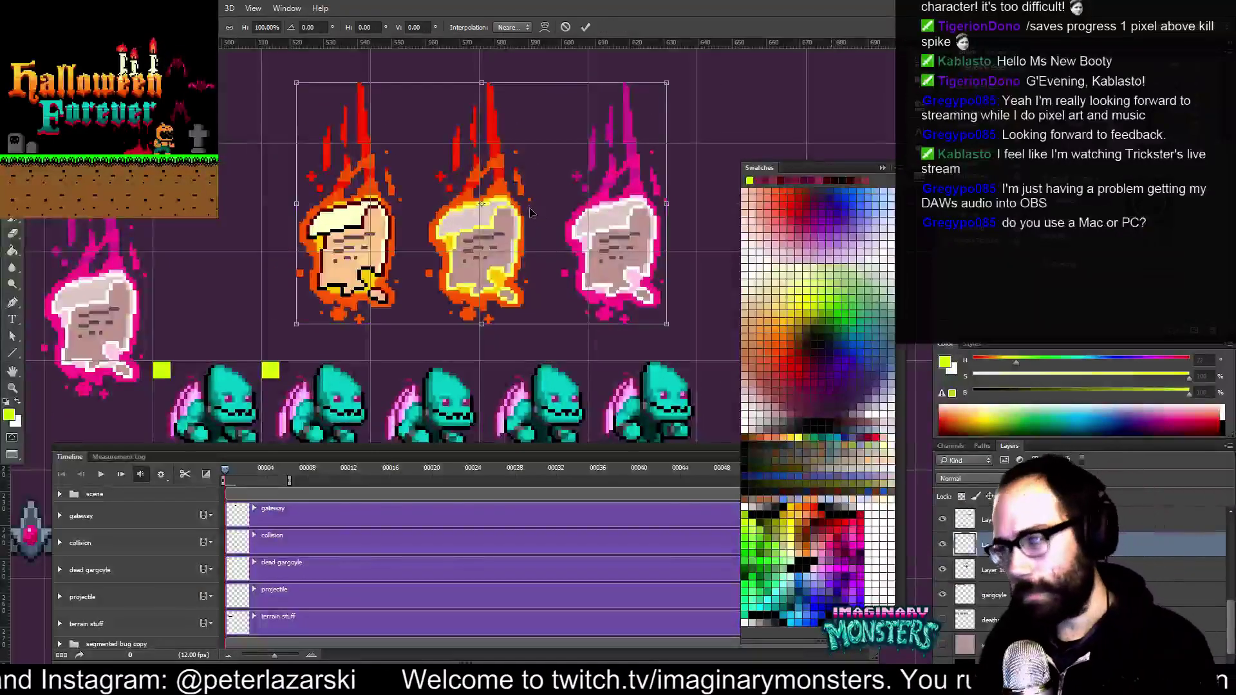
pyautogui.moveTo(668, 84); pyautogui.dragTo(565, 151)
pyautogui.moveTo(464, 283); pyautogui.dragTo(385, 189)
pyautogui.scroll(10, 480, 65)
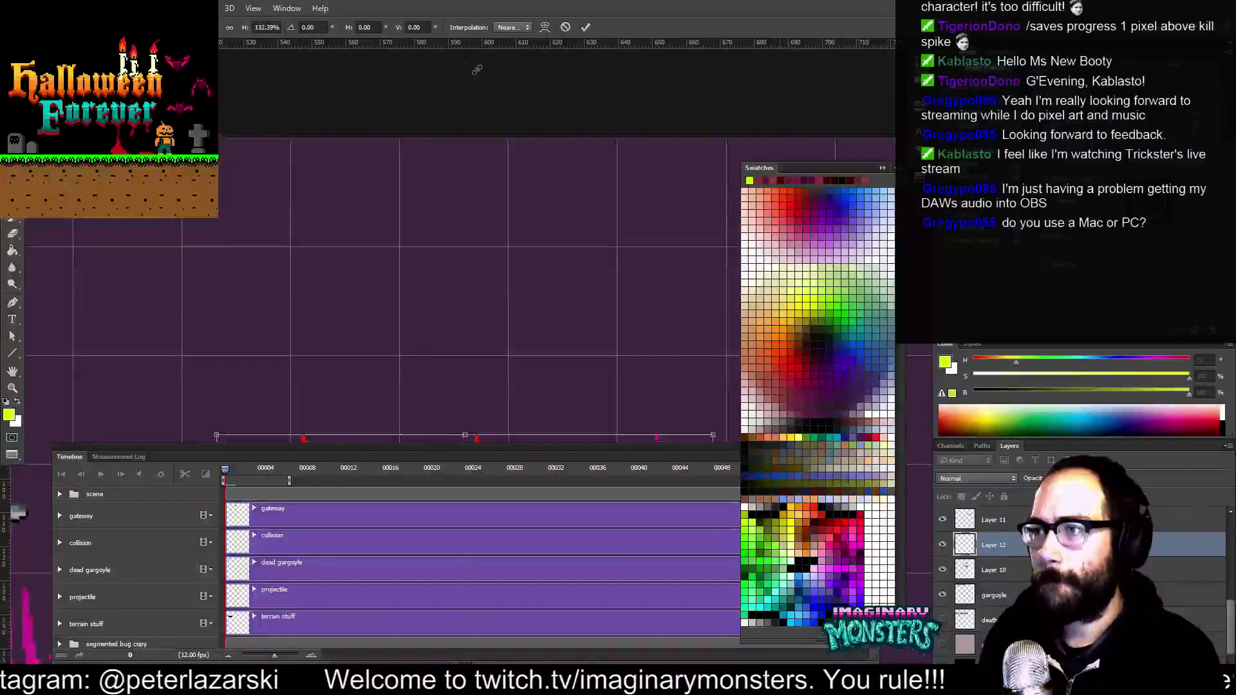
pyautogui.press('Return')
# Scale the copied scrolls down to 64.79% and place them above and to the right of the last gargoyle frame
pyautogui.press('z')
pyautogui.moveTo(610, 355); pyautogui.dragTo(443, 357)
pyautogui.moveTo(599, 393); pyautogui.dragTo(417, 234)
pyautogui.hotkey('ctrl', 't')
pyautogui.moveTo(508, 77); pyautogui.dragTo(377, 220)
pyautogui.moveTo(373, 327); pyautogui.dragTo(467, 236)
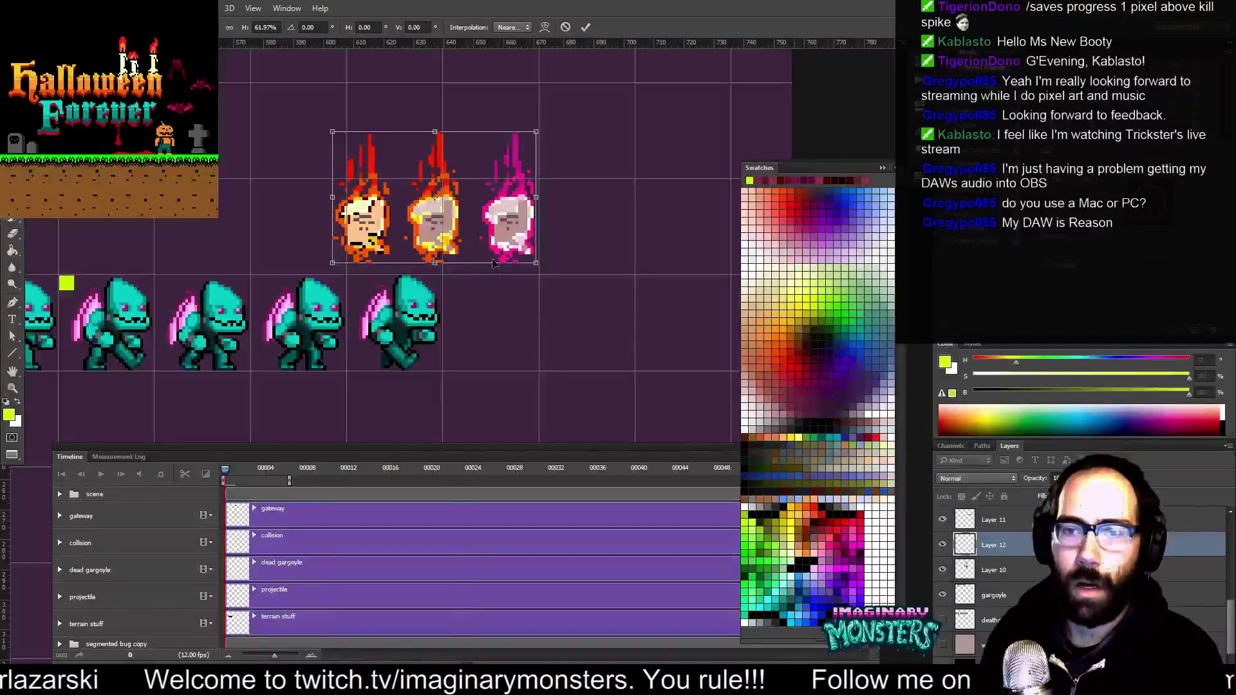
pyautogui.moveTo(535, 134); pyautogui.dragTo(546, 127)
pyautogui.moveTo(494, 223); pyautogui.dragTo(621, 224)
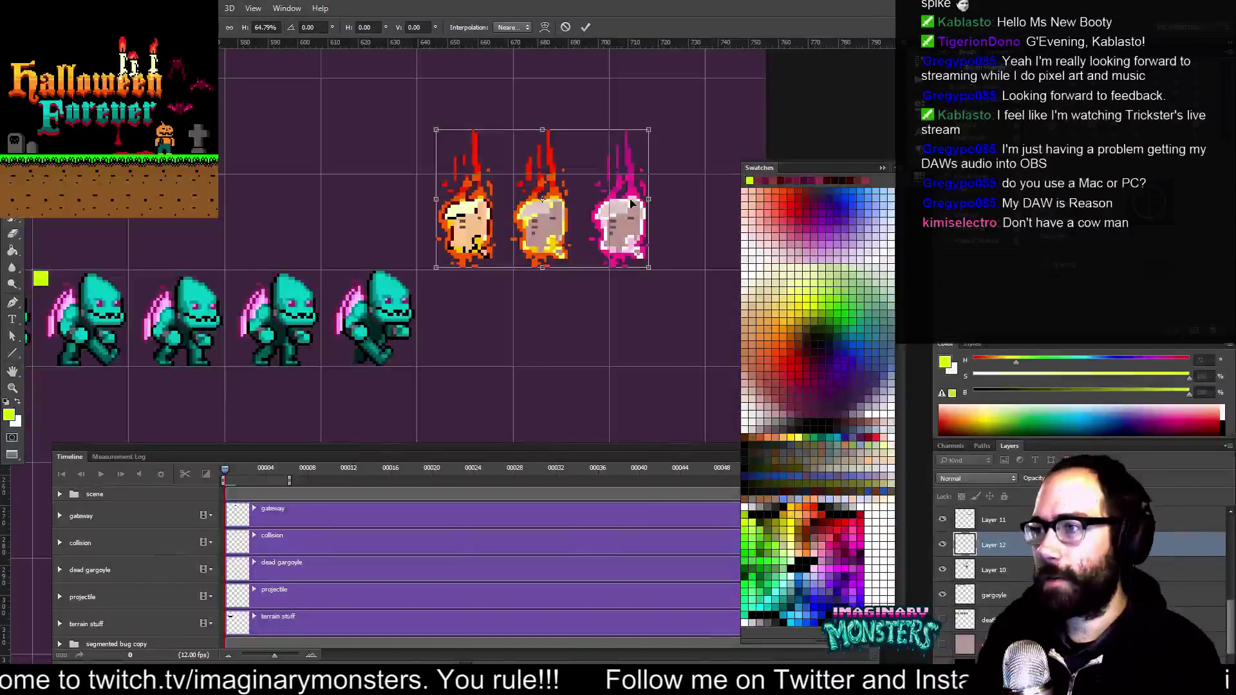
pyautogui.press('Return')
# Retouch the small middle scroll's upper outline with the Pencil, sampling its light yellow H 60, S 60, B 100 and pinkish grey H 8, S 10, B 89
pyautogui.press('z')
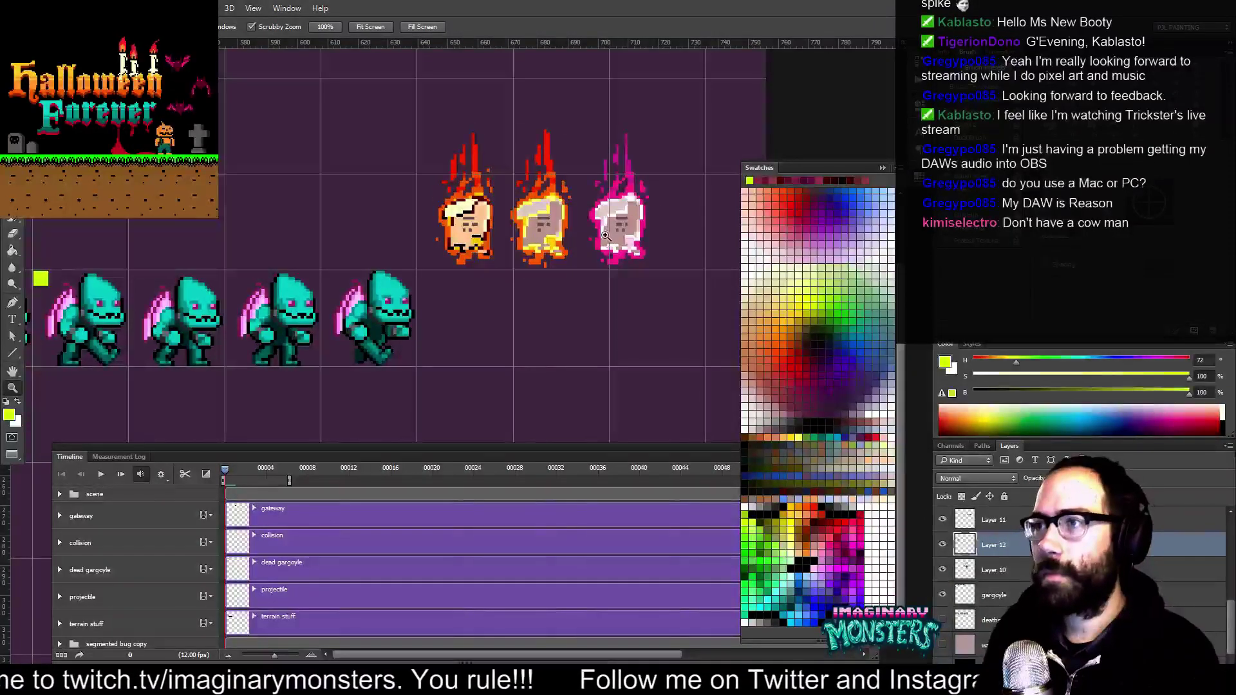
pyautogui.moveTo(546, 227); pyautogui.dragTo(644, 225)
pyautogui.moveTo(293, 153); pyautogui.dragTo(386, 174)
pyautogui.press('b')
pyautogui.moveTo(670, 208)
pyautogui.mouseDown()
pyautogui.moveTo(399, 204)
pyautogui.moveTo(366, 212)
pyautogui.moveTo(368, 245)
pyautogui.moveTo(356, 245)
pyautogui.mouseUp()
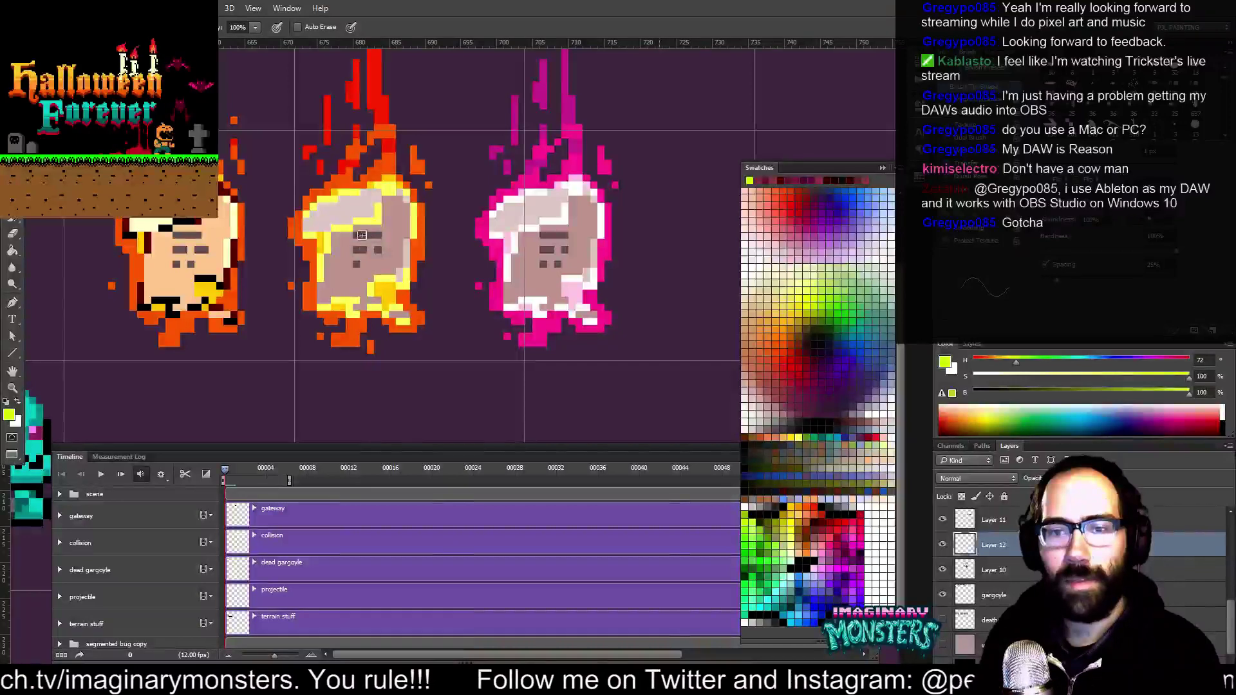
pyautogui.keyDown('alt'); pyautogui.click(342, 223); pyautogui.keyUp('alt')
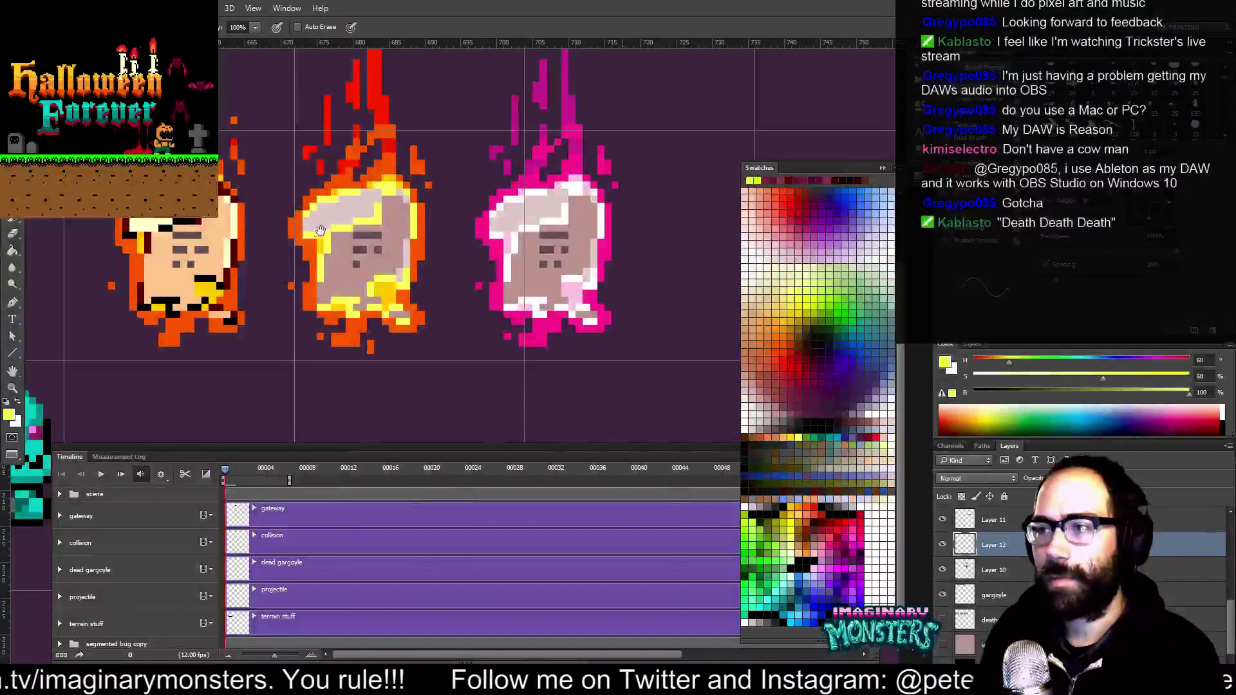
pyautogui.moveTo(312, 232); pyautogui.dragTo(317, 237)
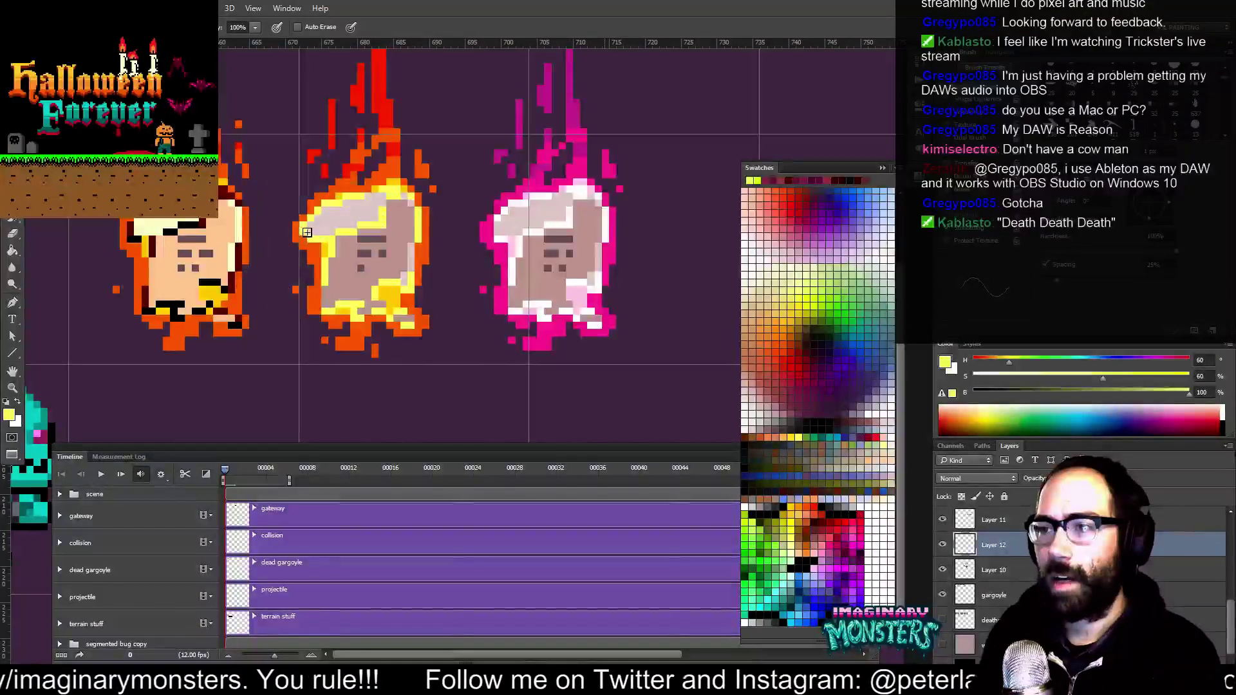
pyautogui.moveTo(396, 211); pyautogui.dragTo(399, 216)
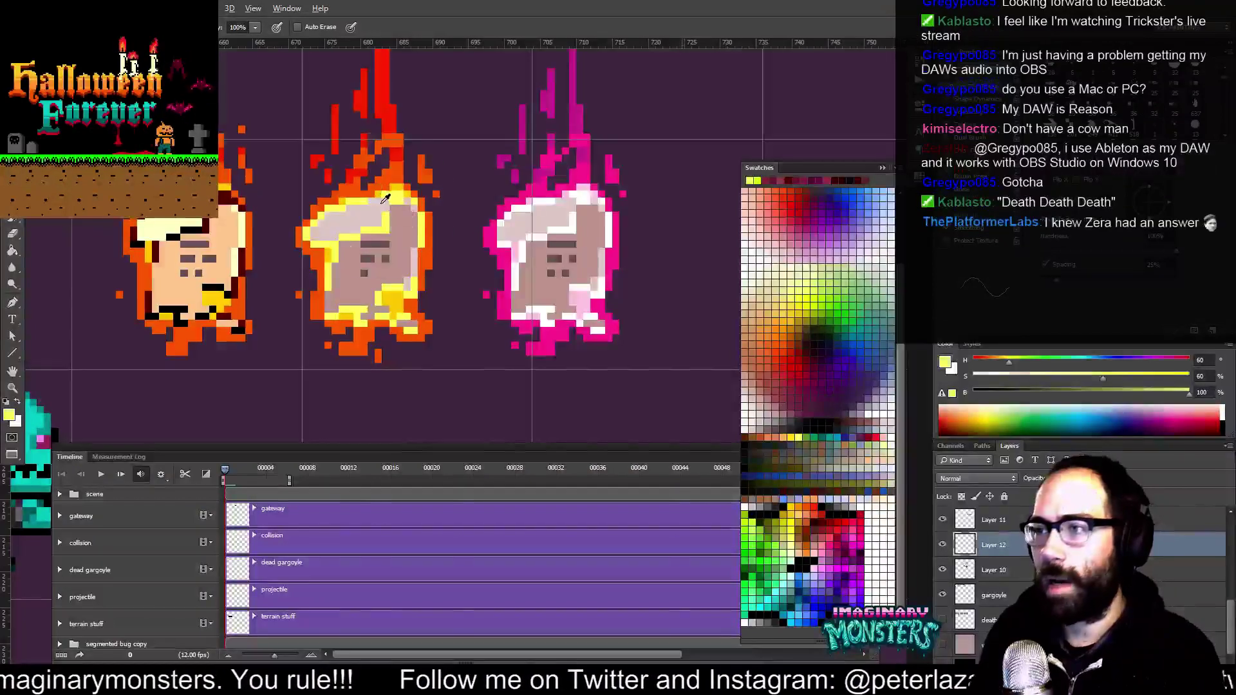
pyautogui.keyDown('alt'); pyautogui.click(389, 204); pyautogui.keyUp('alt')
pyautogui.moveTo(403, 204); pyautogui.dragTo(413, 218)
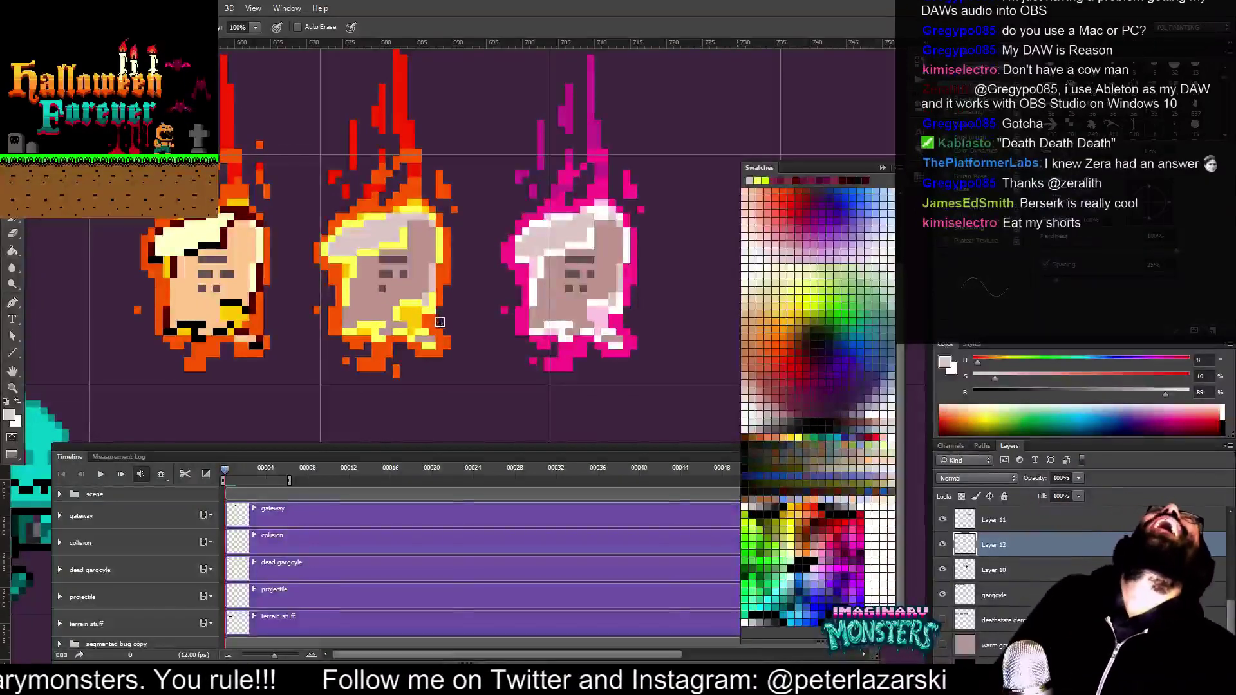
# Rework the middle scroll's top edge with light yellow, gold H 48, S 100, B 100 and the flame's orange
pyautogui.keyDown('alt'); pyautogui.click(401, 207); pyautogui.keyUp('alt')
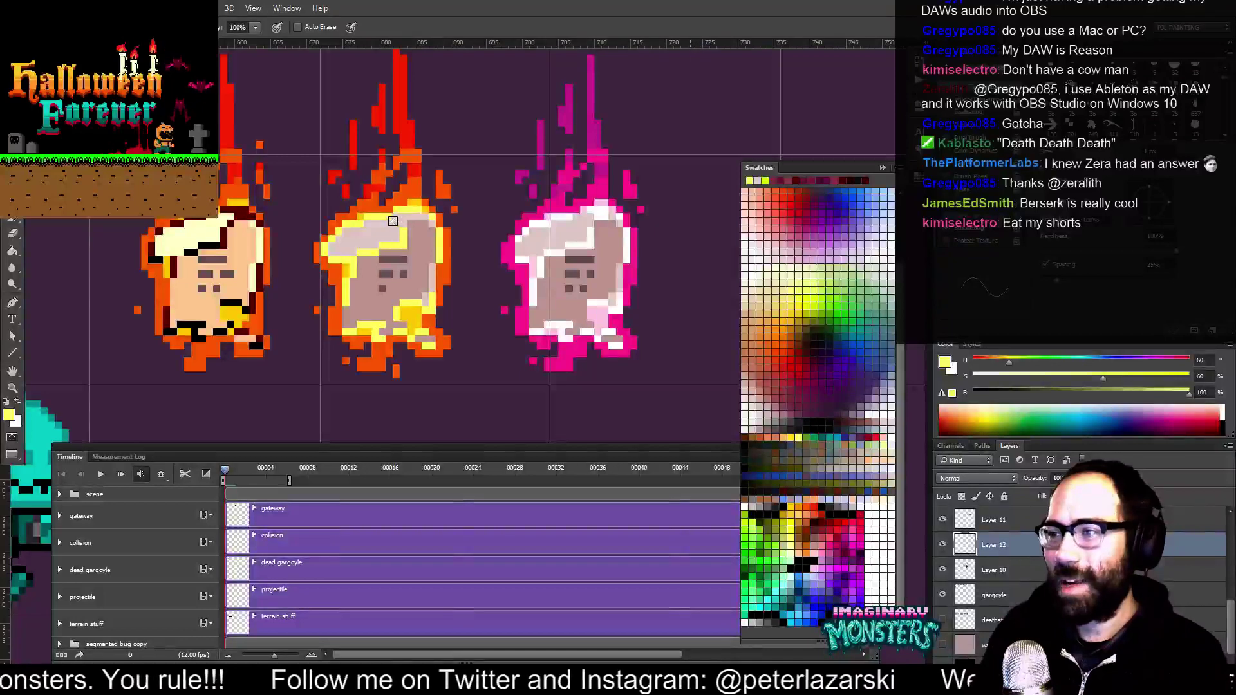
pyautogui.keyDown('alt'); pyautogui.click(362, 212); pyautogui.keyUp('alt')
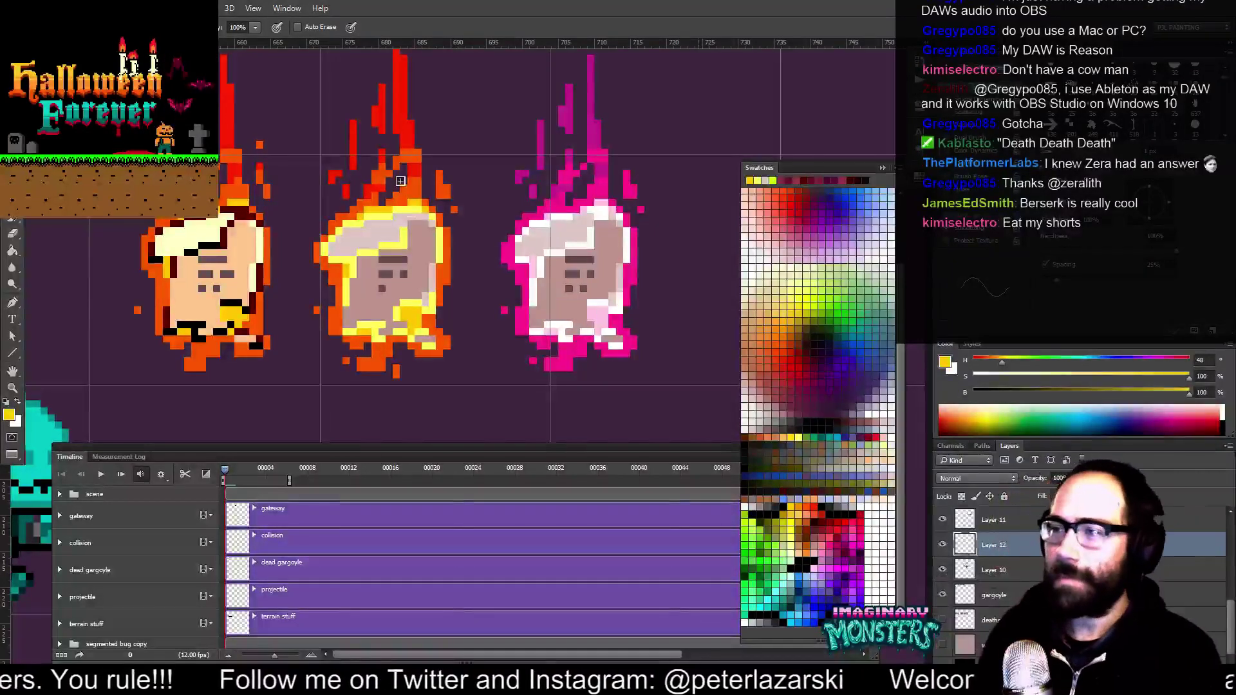
pyautogui.moveTo(408, 242); pyautogui.dragTo(416, 249)
pyautogui.keyDown('alt'); pyautogui.click(408, 202); pyautogui.keyUp('alt')
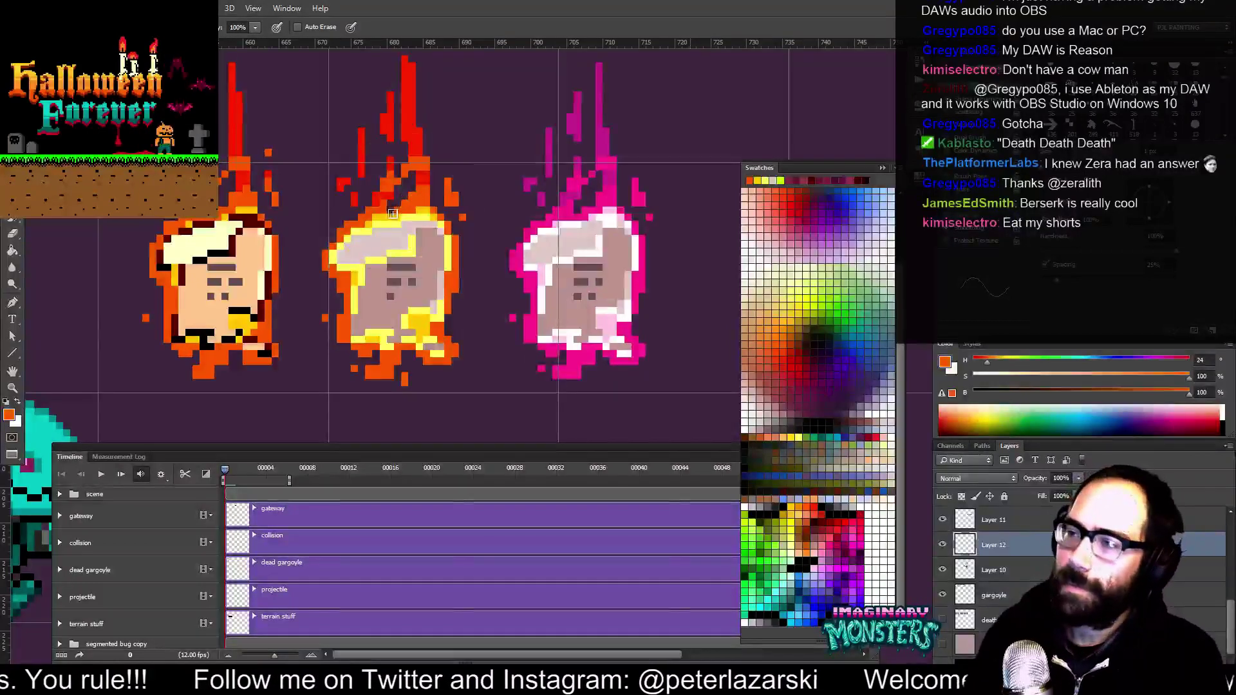
pyautogui.keyDown('alt'); pyautogui.click(400, 213); pyautogui.keyUp('alt')
pyautogui.moveTo(418, 225); pyautogui.dragTo(415, 240)
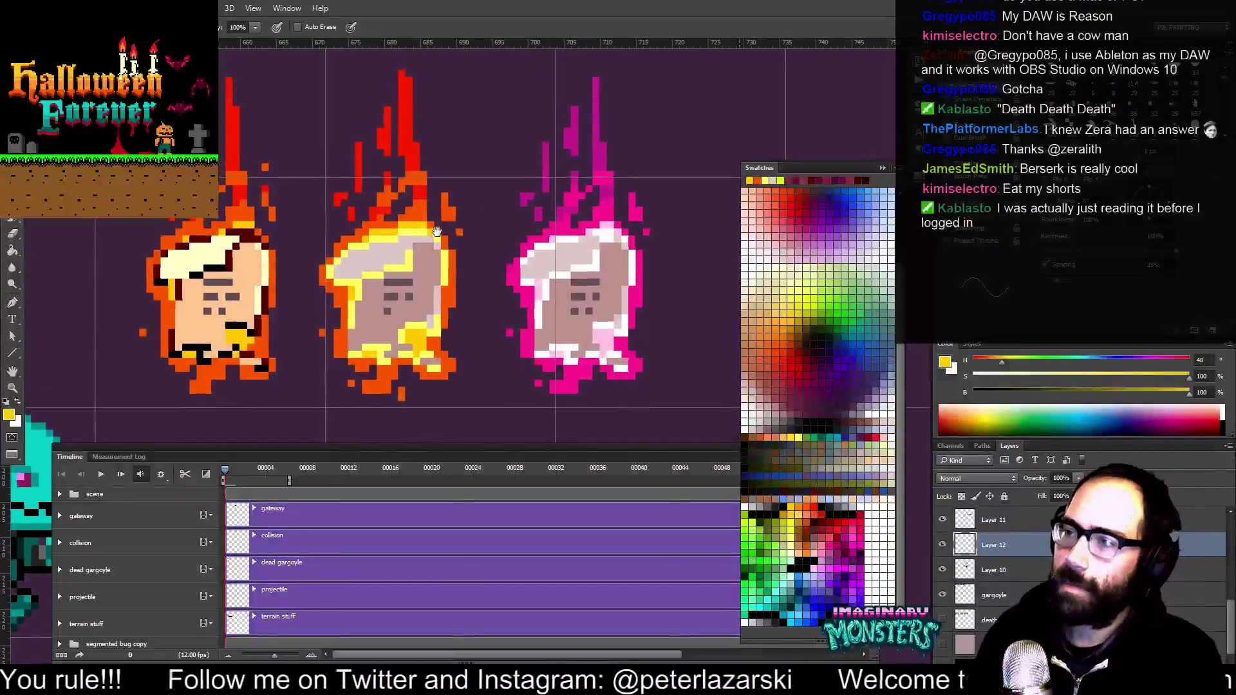
# Clean up the middle scroll's lower edge and gold seal using colors sampled from the sprite, including light yellow H 60, S 60, B 100
pyautogui.moveTo(327, 335)
pyautogui.mouseDown()
pyautogui.moveTo(328, 288)
pyautogui.moveTo(343, 285)
pyautogui.mouseUp()
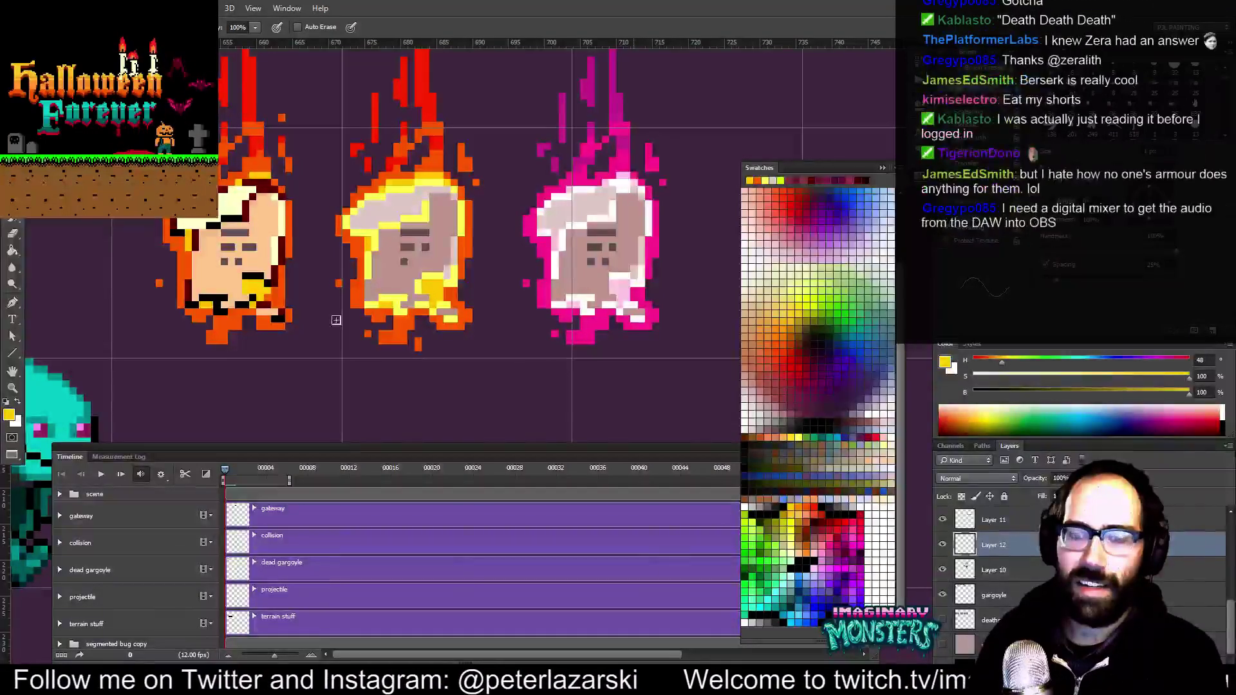
pyautogui.moveTo(378, 309)
pyautogui.mouseDown()
pyautogui.moveTo(384, 288)
pyautogui.moveTo(368, 280)
pyautogui.mouseUp()
pyautogui.keyDown('alt'); pyautogui.click(380, 284); pyautogui.keyUp('alt')
pyautogui.moveTo(380, 293)
pyautogui.mouseDown()
pyautogui.moveTo(397, 318)
pyautogui.moveTo(353, 302)
pyautogui.moveTo(428, 314)
pyautogui.moveTo(389, 316)
pyautogui.moveTo(401, 320)
pyautogui.moveTo(429, 299)
pyautogui.moveTo(428, 314)
pyautogui.moveTo(403, 320)
pyautogui.moveTo(420, 326)
pyautogui.moveTo(396, 291)
pyautogui.moveTo(392, 264)
pyautogui.moveTo(407, 274)
pyautogui.moveTo(395, 241)
pyautogui.moveTo(421, 278)
pyautogui.mouseUp()
pyautogui.keyDown('alt'); pyautogui.click(380, 314); pyautogui.keyUp('alt')
pyautogui.keyDown('alt'); pyautogui.click(389, 315); pyautogui.keyUp('alt')
pyautogui.click(402, 317)
pyautogui.keyDown('alt'); pyautogui.click(398, 323); pyautogui.keyUp('alt')
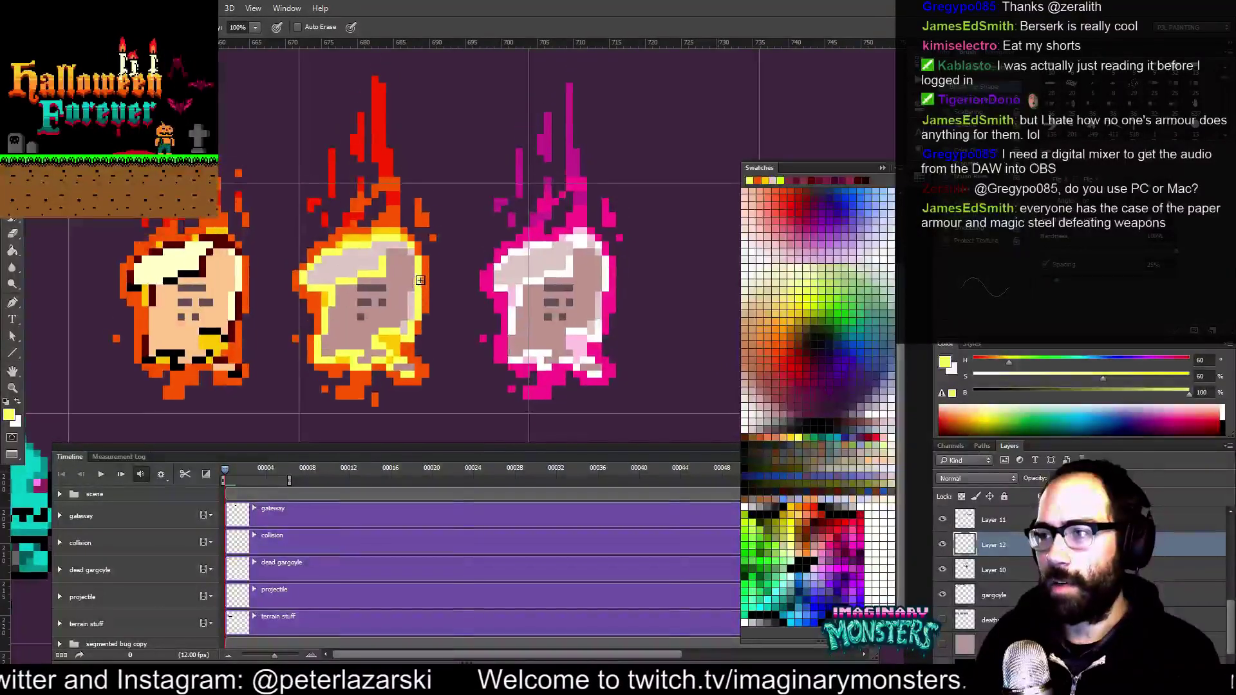
# Redraw the middle scroll's right edge and upper corner with sampled pinkish grey, light yellow and flame orange
pyautogui.keyDown('alt'); pyautogui.click(415, 292); pyautogui.keyUp('alt')
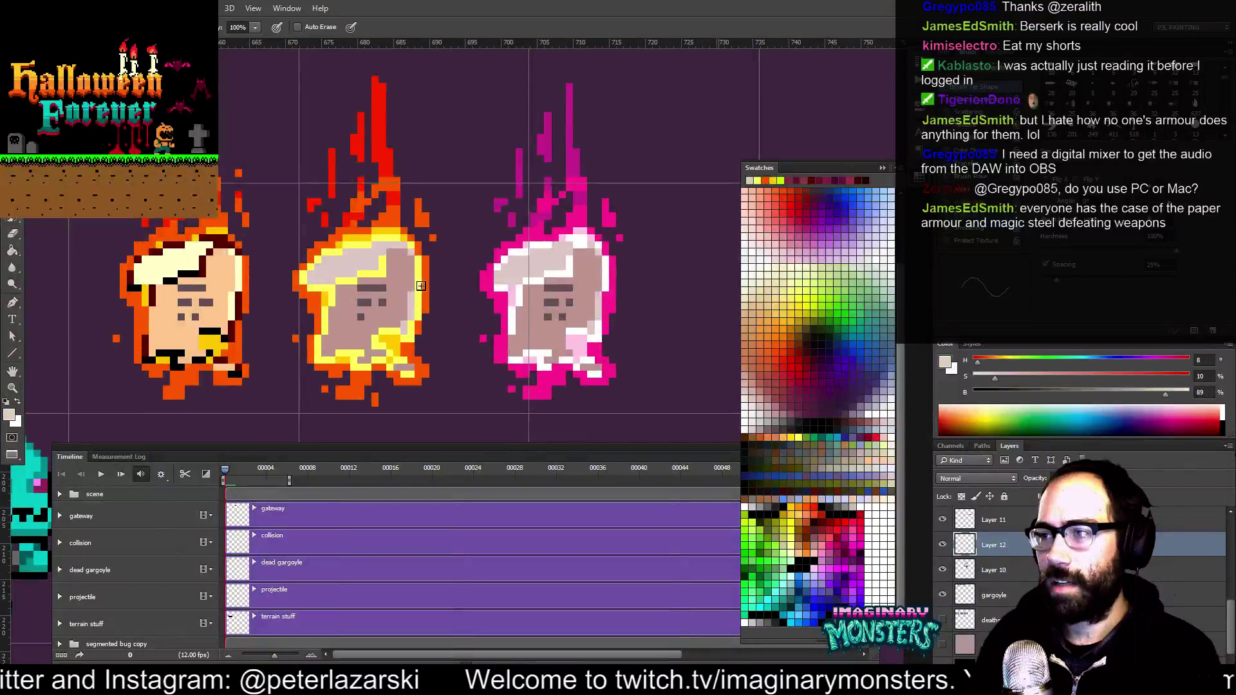
pyautogui.keyDown('alt'); pyautogui.click(414, 247); pyautogui.keyUp('alt')
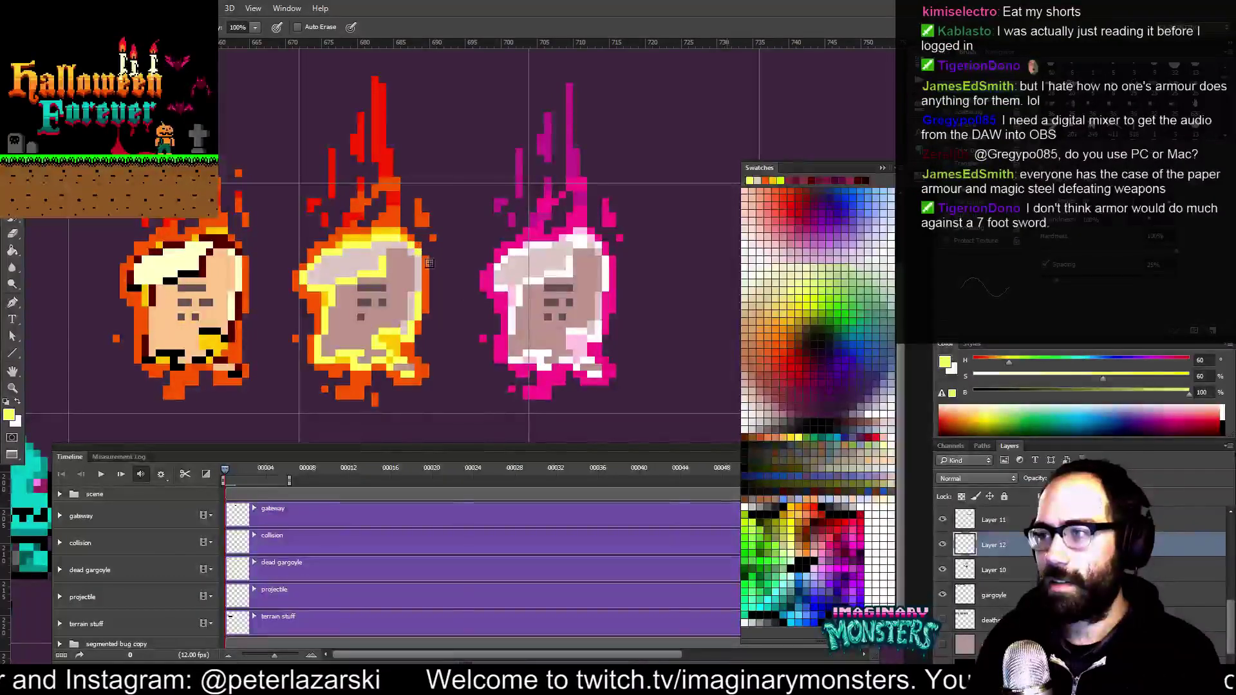
pyautogui.keyDown('alt'); pyautogui.click(436, 295); pyautogui.keyUp('alt')
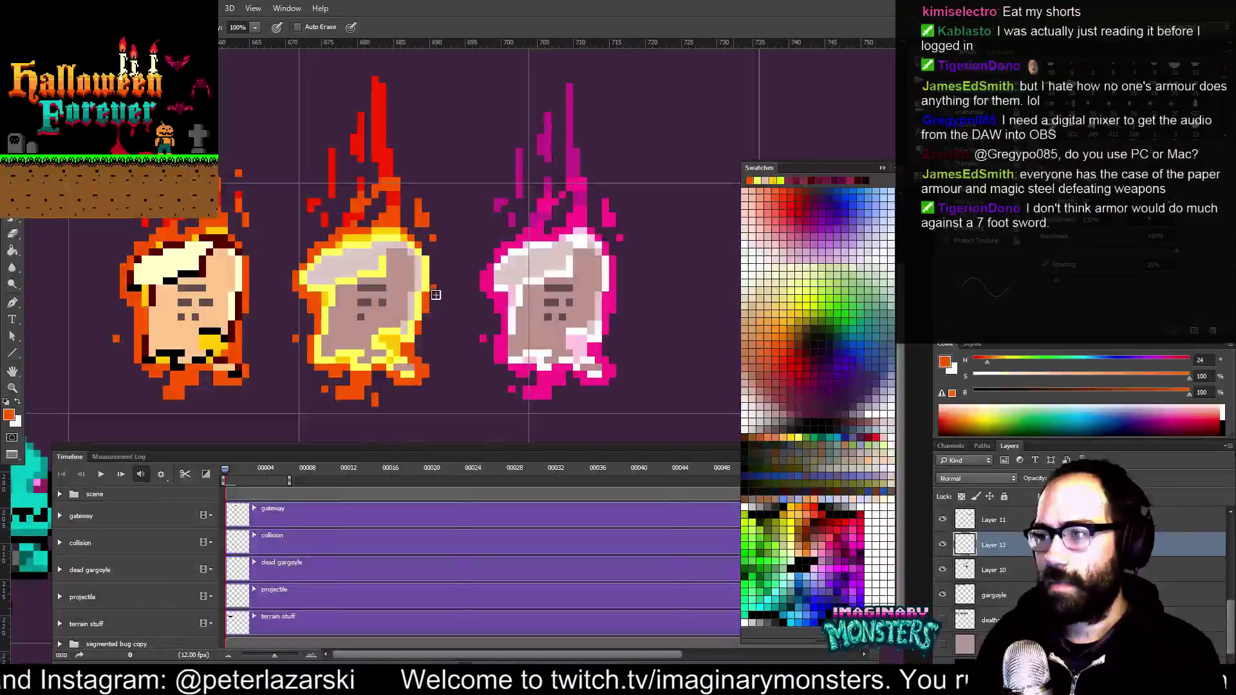
pyautogui.moveTo(430, 255); pyautogui.dragTo(433, 277)
pyautogui.keyDown('alt'); pyautogui.click(404, 273); pyautogui.keyUp('alt')
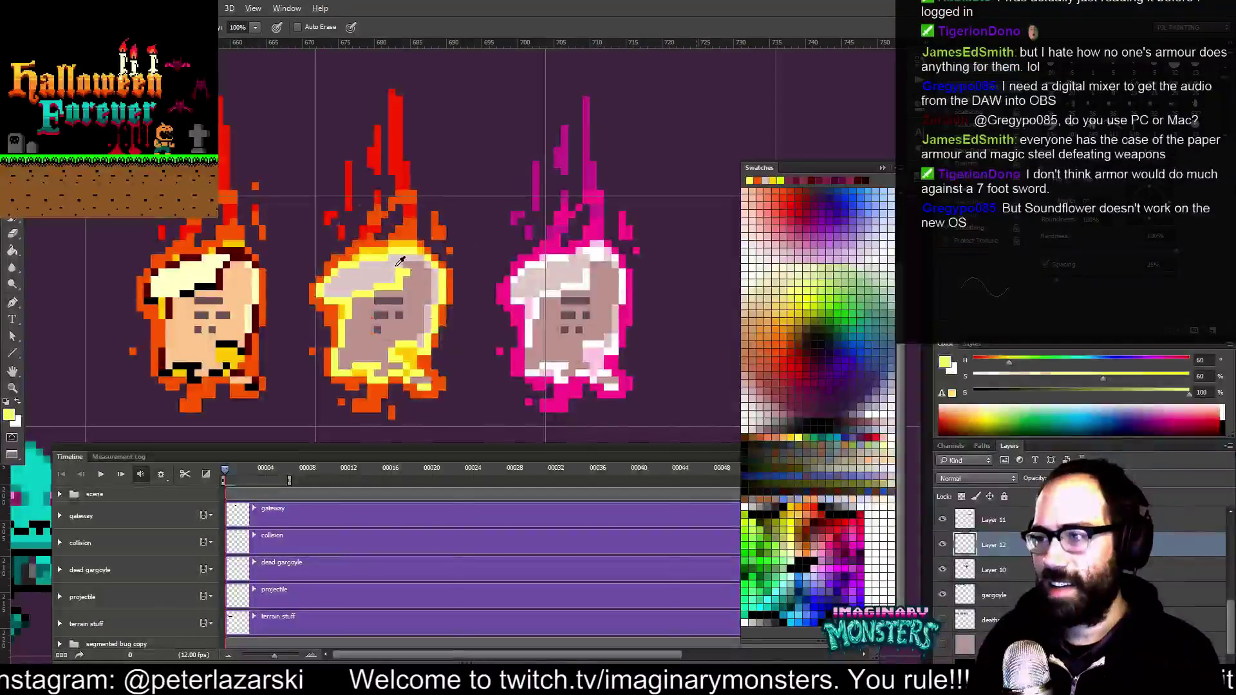
pyautogui.keyDown('alt'); pyautogui.click(416, 265); pyautogui.keyUp('alt')
pyautogui.press('space')
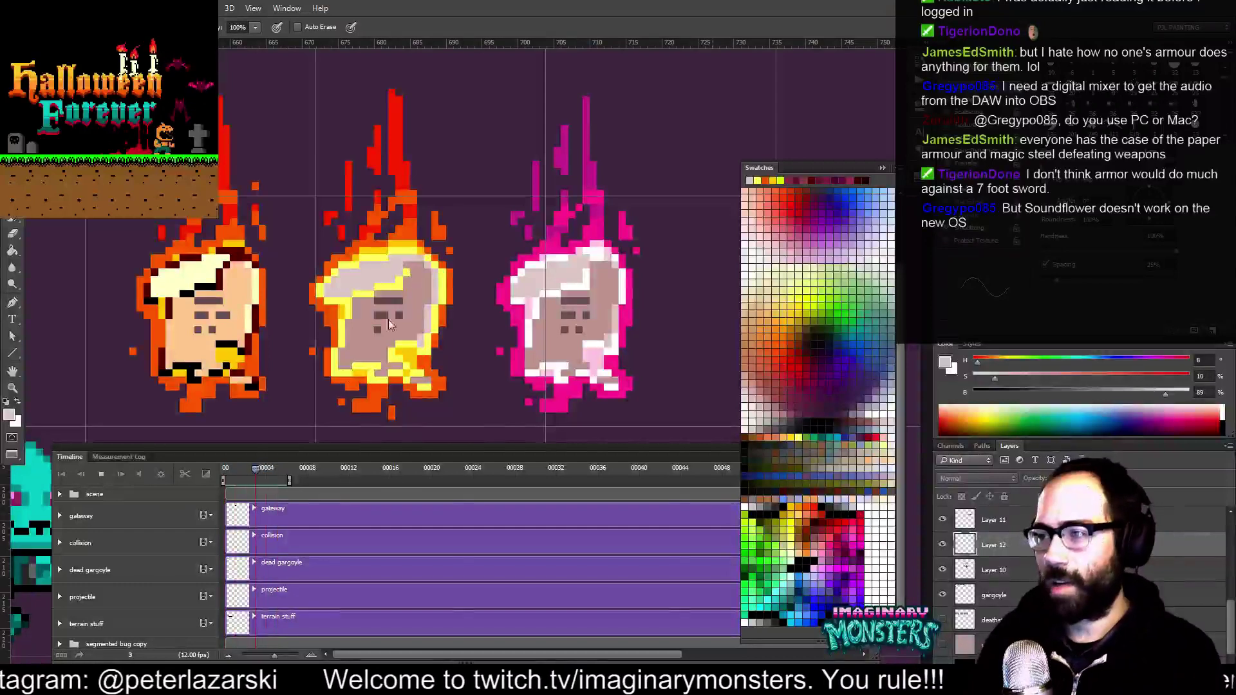
pyautogui.press('space')
pyautogui.moveTo(256, 470); pyautogui.dragTo(214, 476)
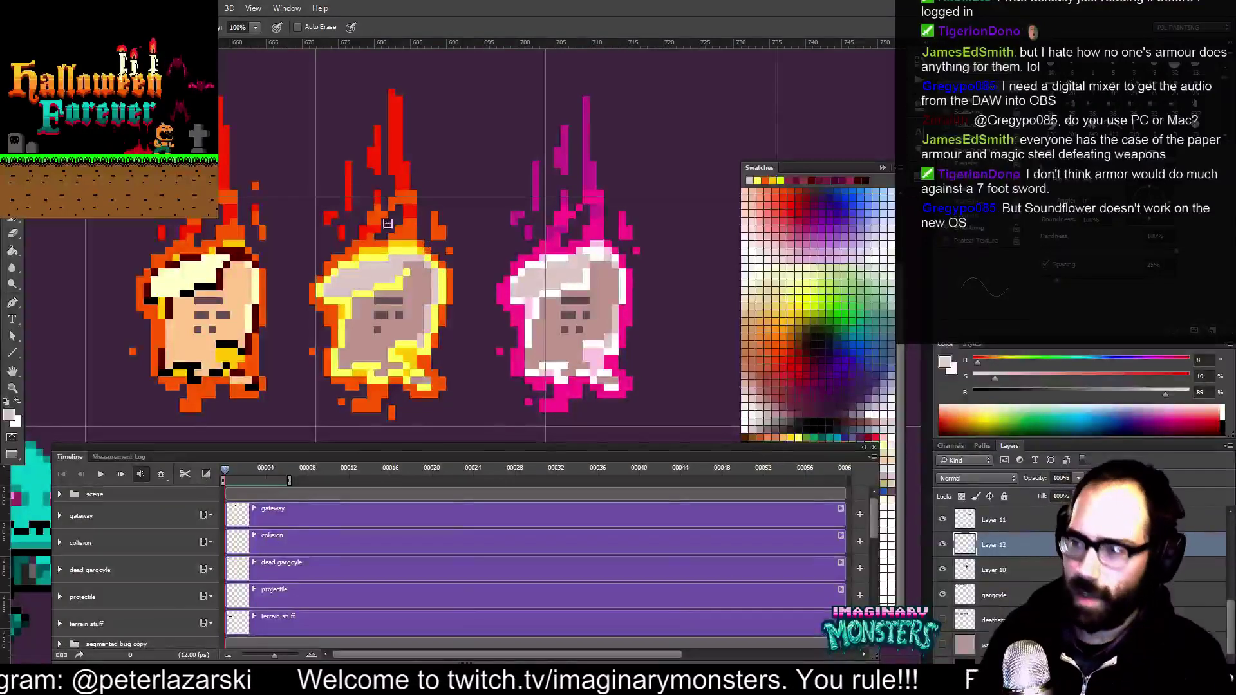
# Touch up the small middle scroll's upper fold with sampled pinkish grey H 8, S 10, B 89
pyautogui.keyDown('alt'); pyautogui.click(404, 269); pyautogui.keyUp('alt')
pyautogui.keyDown('alt'); pyautogui.click(396, 260); pyautogui.keyUp('alt')
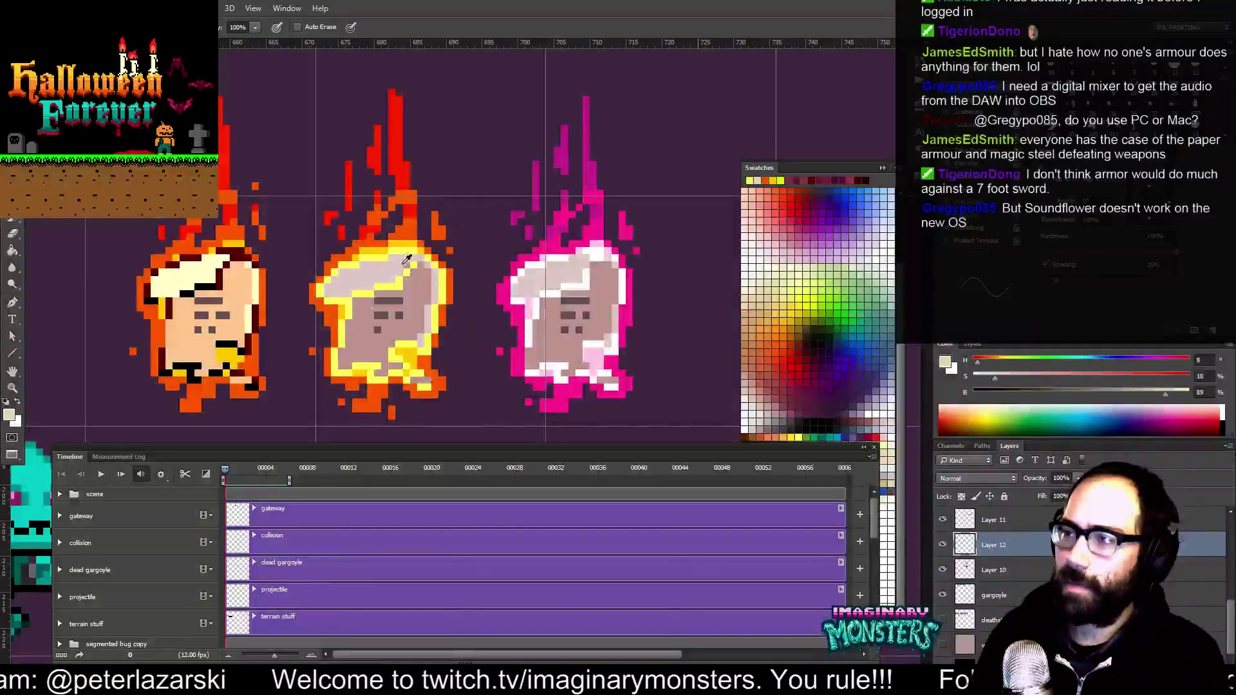
pyautogui.moveTo(419, 277); pyautogui.dragTo(419, 236)
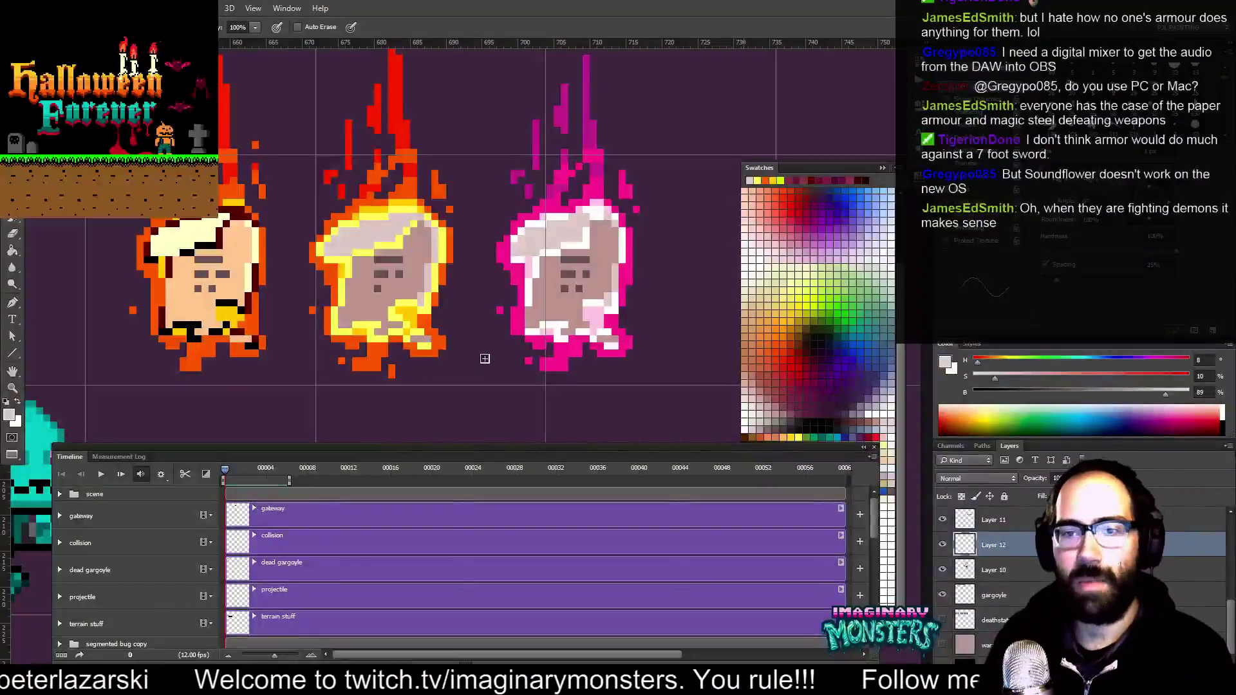
# Refine the middle scroll's seal and lower corner with sampled gold H 48, light yellow H 60 and flame orange H 24
pyautogui.moveTo(440, 351); pyautogui.dragTo(414, 348)
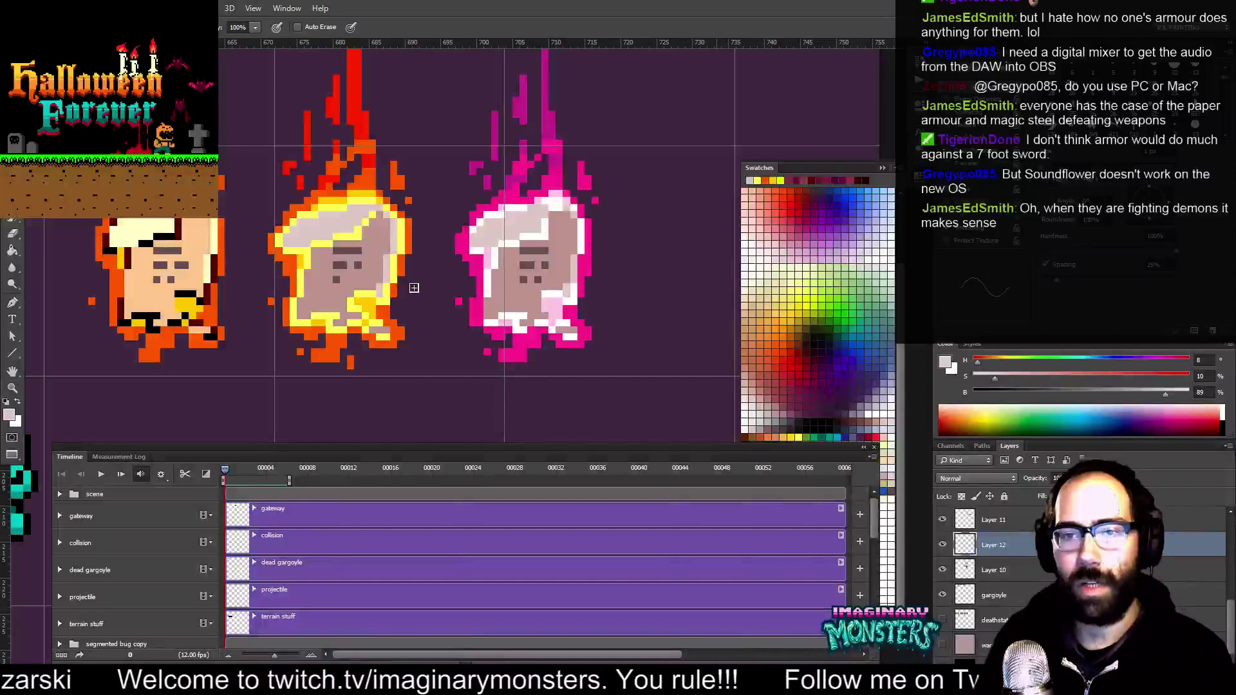
pyautogui.moveTo(418, 327)
pyautogui.mouseDown()
pyautogui.moveTo(423, 342)
pyautogui.moveTo(414, 299)
pyautogui.moveTo(417, 317)
pyautogui.moveTo(427, 308)
pyautogui.mouseUp()
pyautogui.keyDown('alt'); pyautogui.click(414, 314); pyautogui.keyUp('alt')
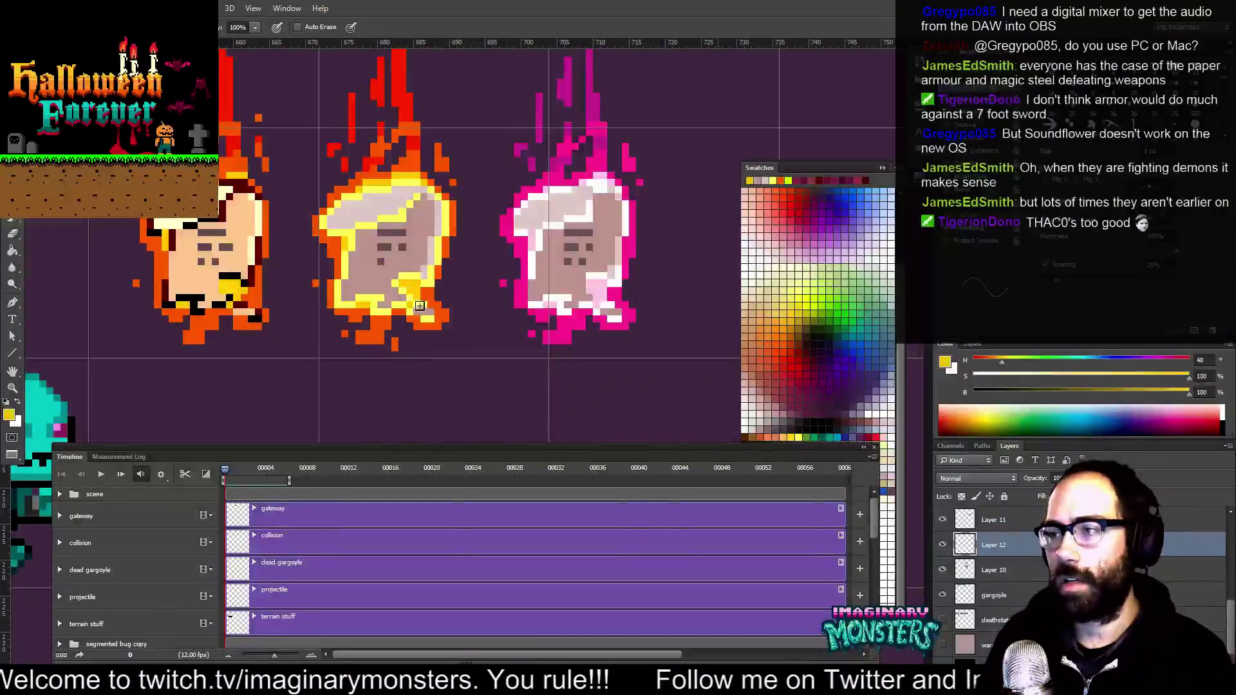
pyautogui.keyDown('alt'); pyautogui.click(425, 304); pyautogui.keyUp('alt')
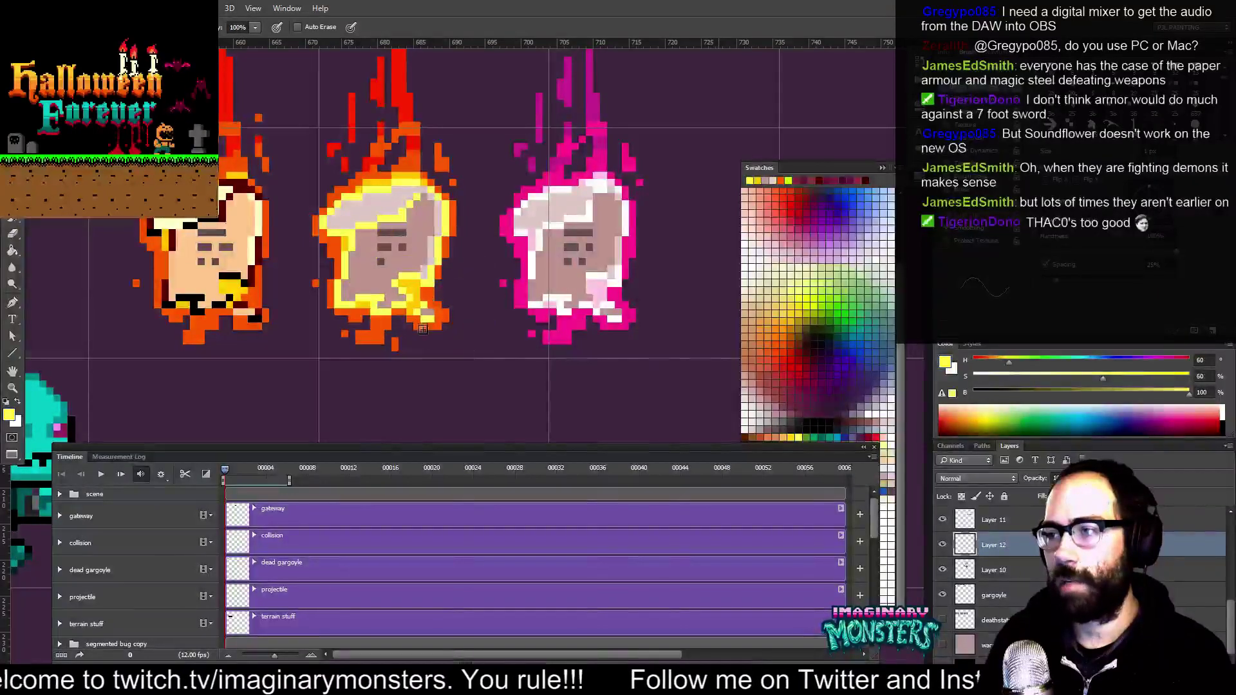
pyautogui.click(436, 310)
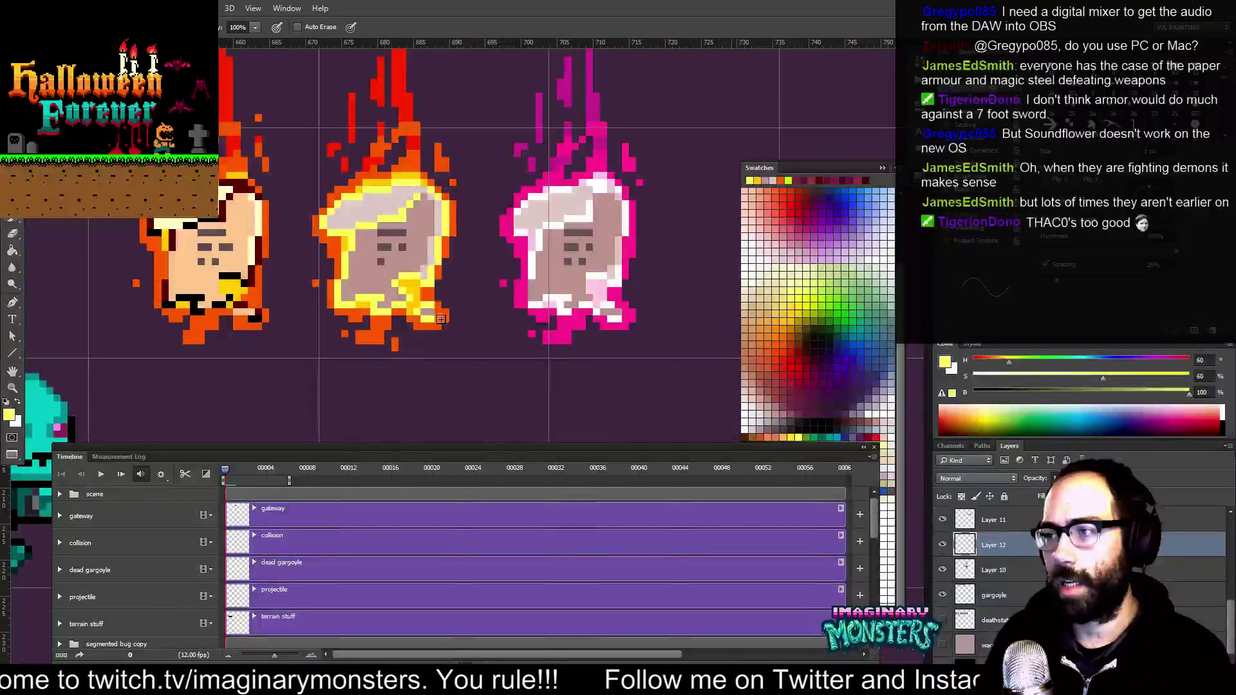
pyautogui.keyDown('alt'); pyautogui.click(414, 293); pyautogui.keyUp('alt')
pyautogui.keyDown('alt'); pyautogui.click(435, 293); pyautogui.keyUp('alt')
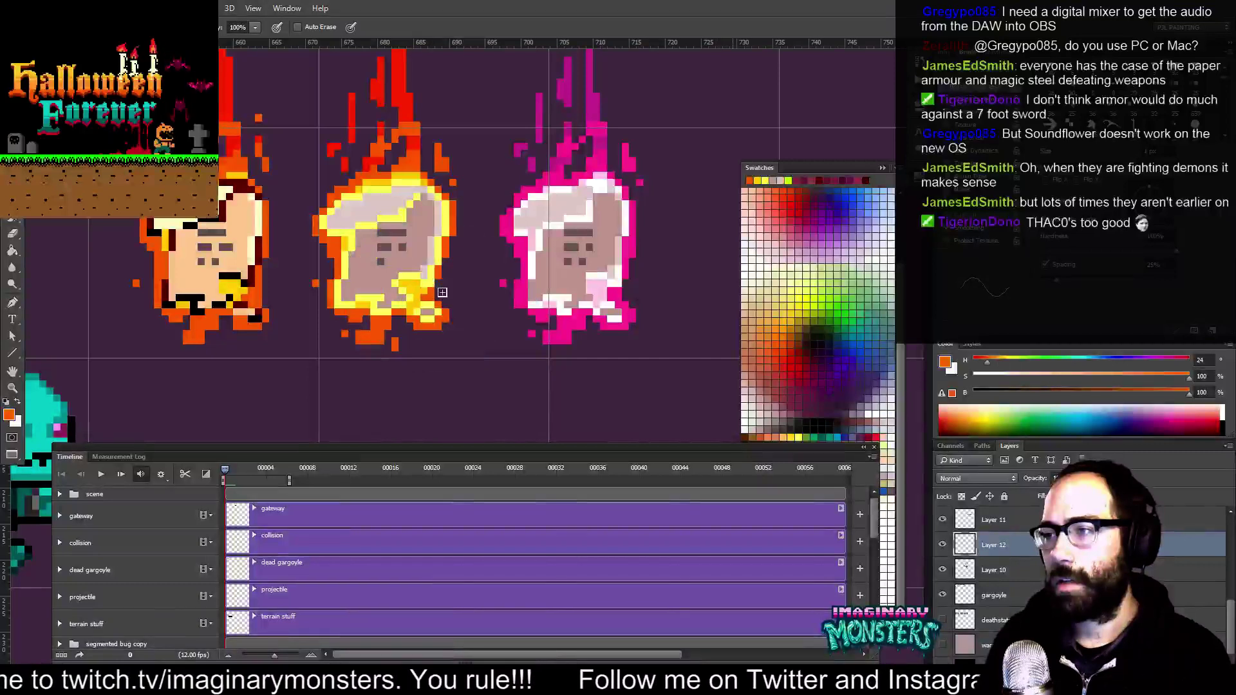
# Retouch the middle scroll's upper left edge with light yellow H 60, S 60, B 100 and orange H 24, S 100, B 100
pyautogui.moveTo(453, 261); pyautogui.dragTo(486, 308)
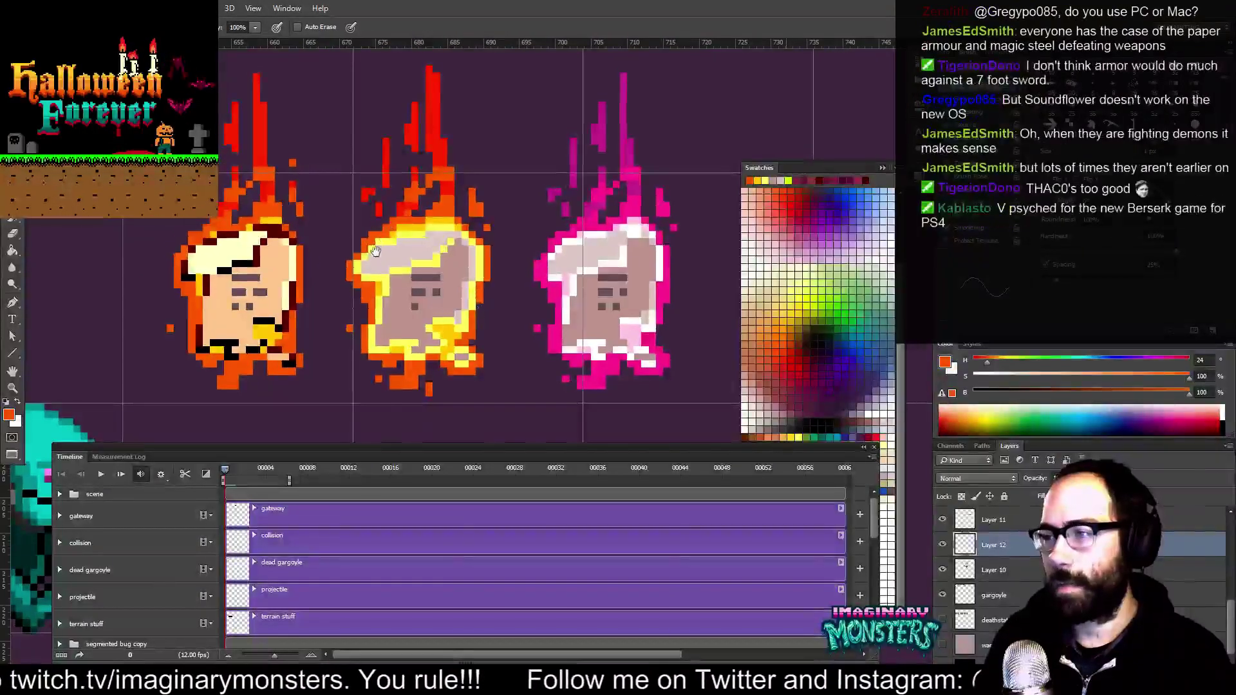
pyautogui.keyDown('alt'); pyautogui.click(367, 272); pyautogui.keyUp('alt')
pyautogui.moveTo(416, 272); pyautogui.dragTo(424, 298)
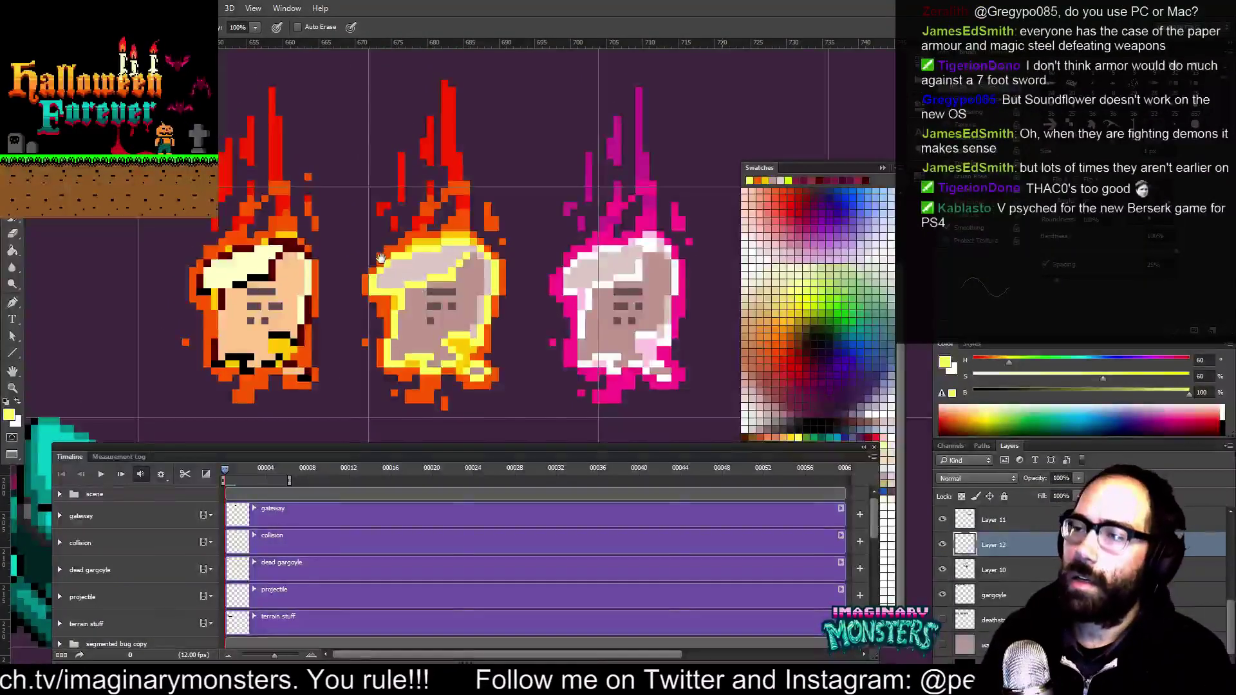
pyautogui.keyDown('alt'); pyautogui.click(384, 260); pyautogui.keyUp('alt')
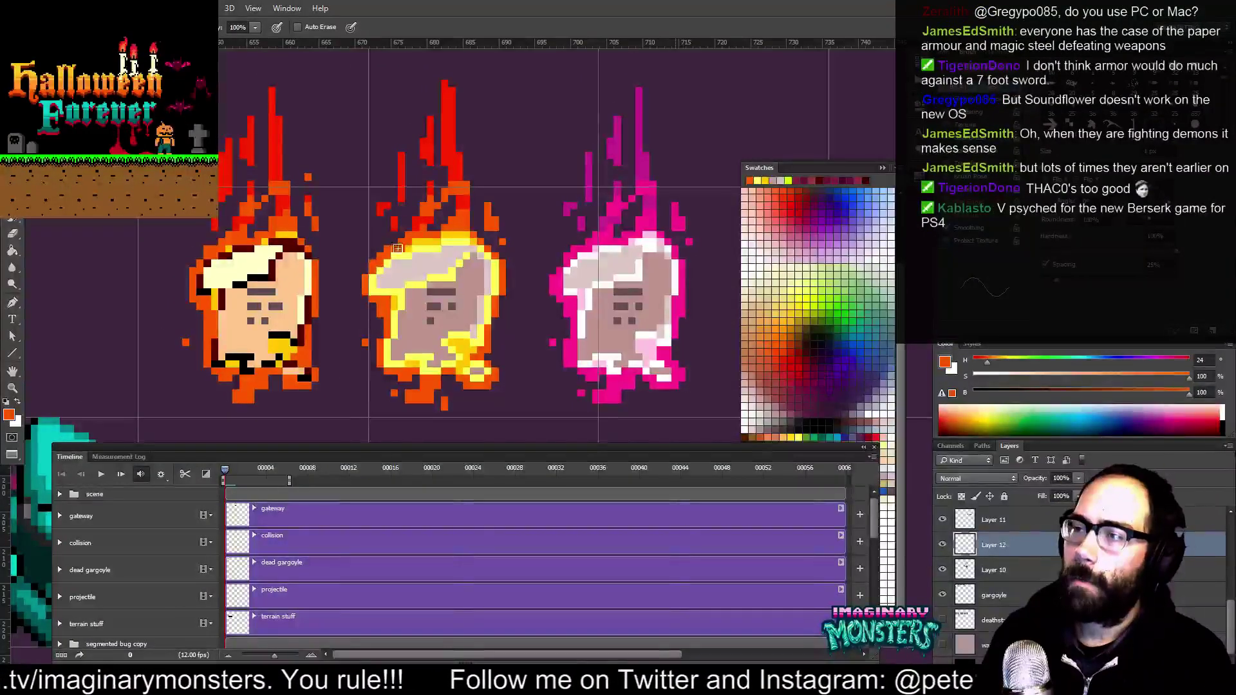
pyautogui.moveTo(419, 238); pyautogui.dragTo(420, 244)
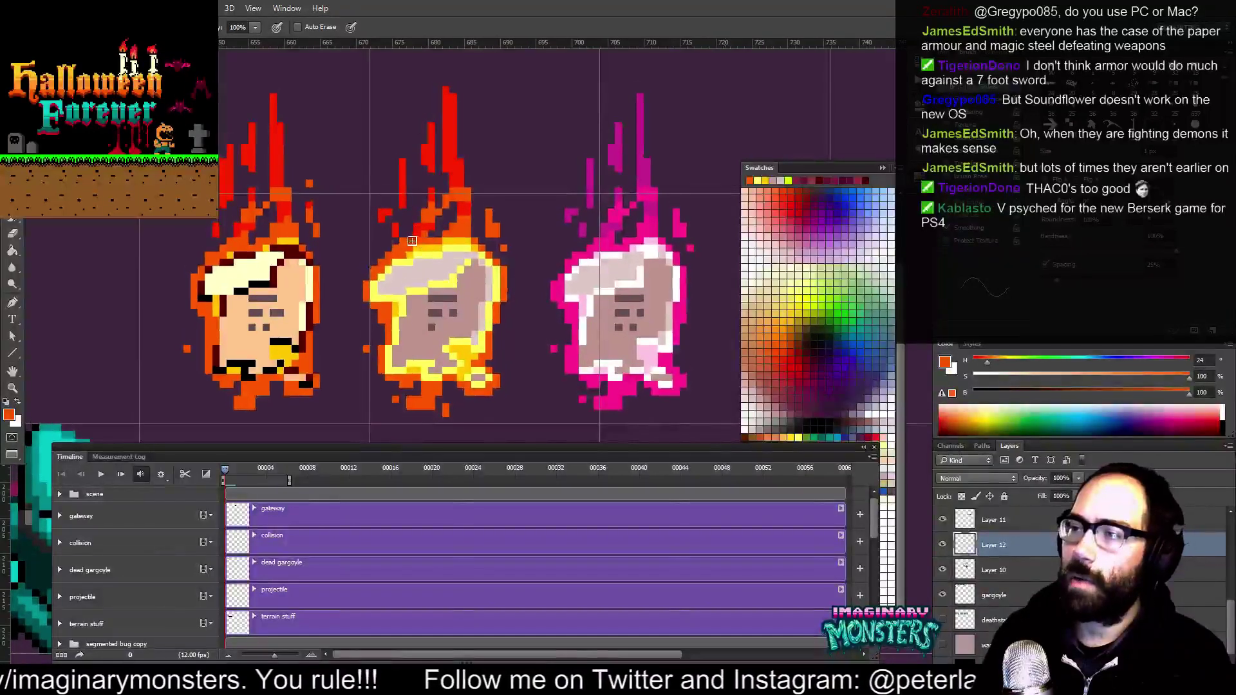
# Reshape the flame above the middle scroll and around its right side, using the Eraser and orange H 24, S 100, B 100
pyautogui.press('e')
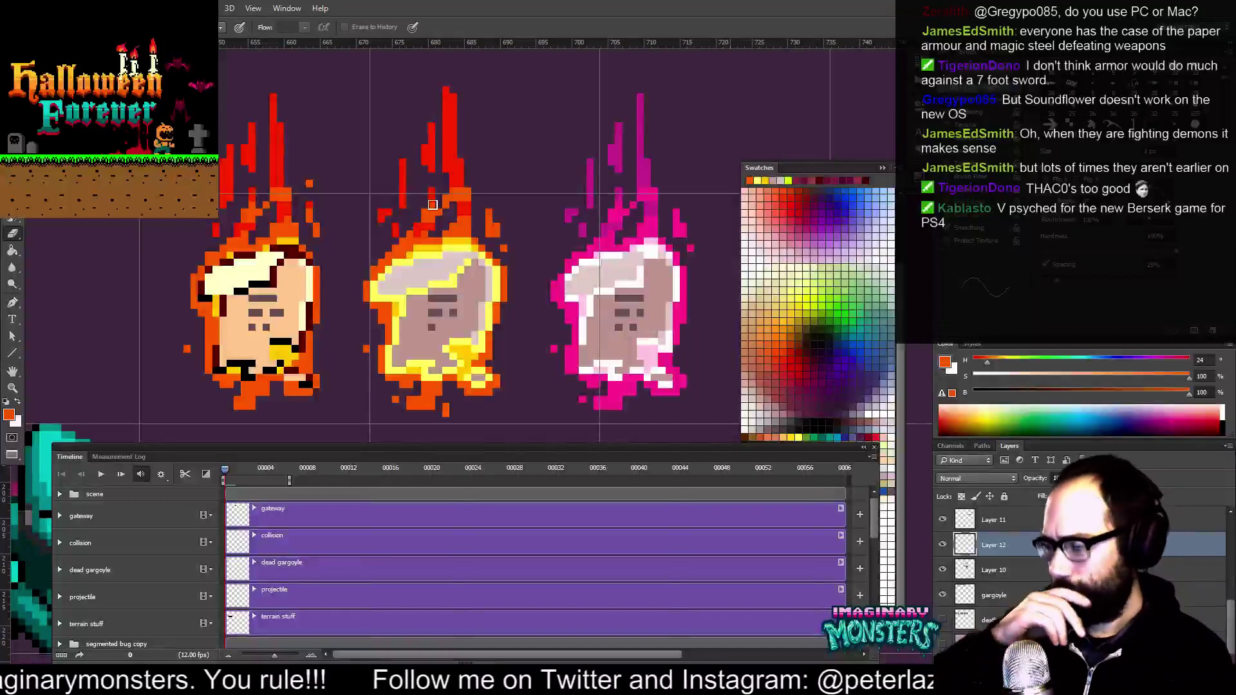
pyautogui.press('b')
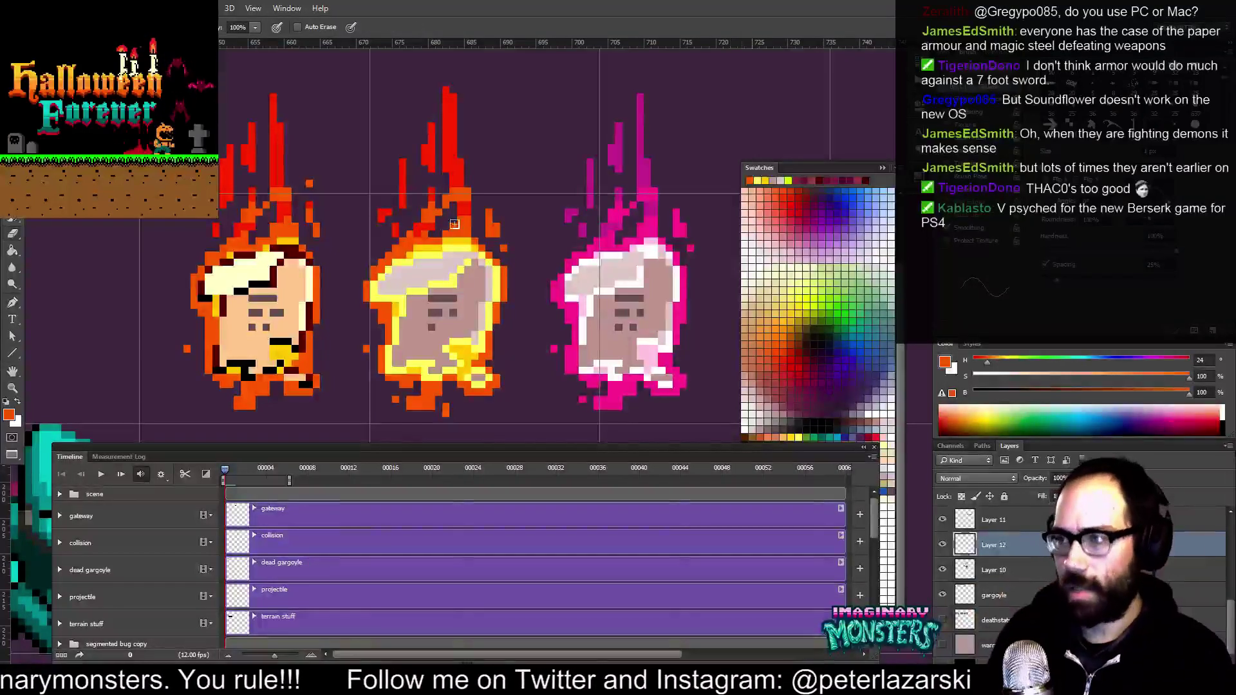
pyautogui.moveTo(479, 229); pyautogui.dragTo(476, 226)
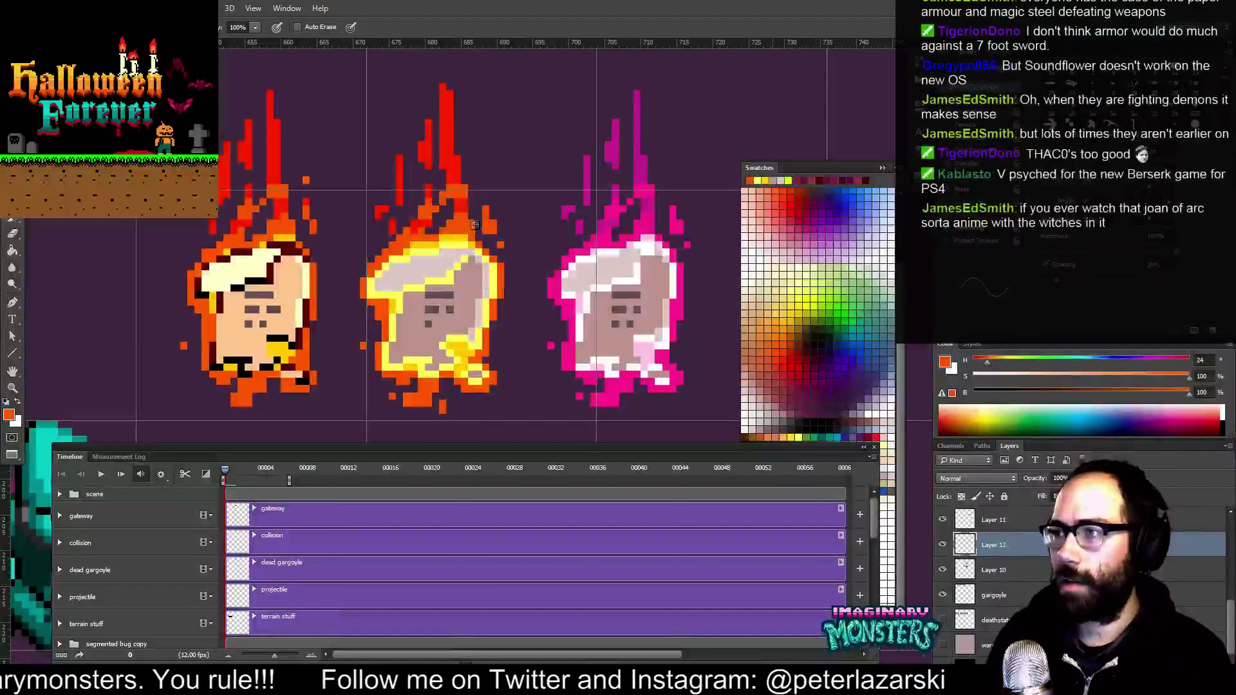
pyautogui.moveTo(493, 261); pyautogui.dragTo(484, 247)
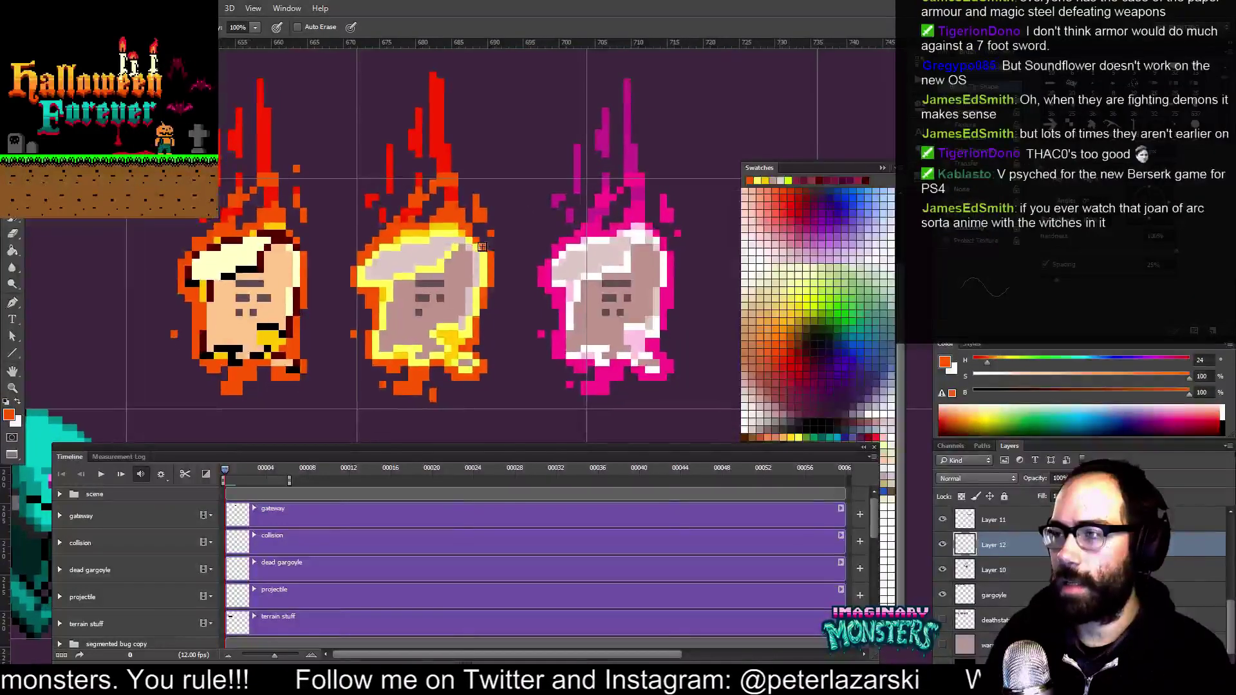
pyautogui.press('e')
pyautogui.moveTo(503, 257)
pyautogui.mouseDown()
pyautogui.moveTo(482, 233)
pyautogui.moveTo(494, 265)
pyautogui.moveTo(432, 264)
pyautogui.moveTo(396, 292)
pyautogui.moveTo(420, 311)
pyautogui.mouseUp()
pyautogui.press('b')
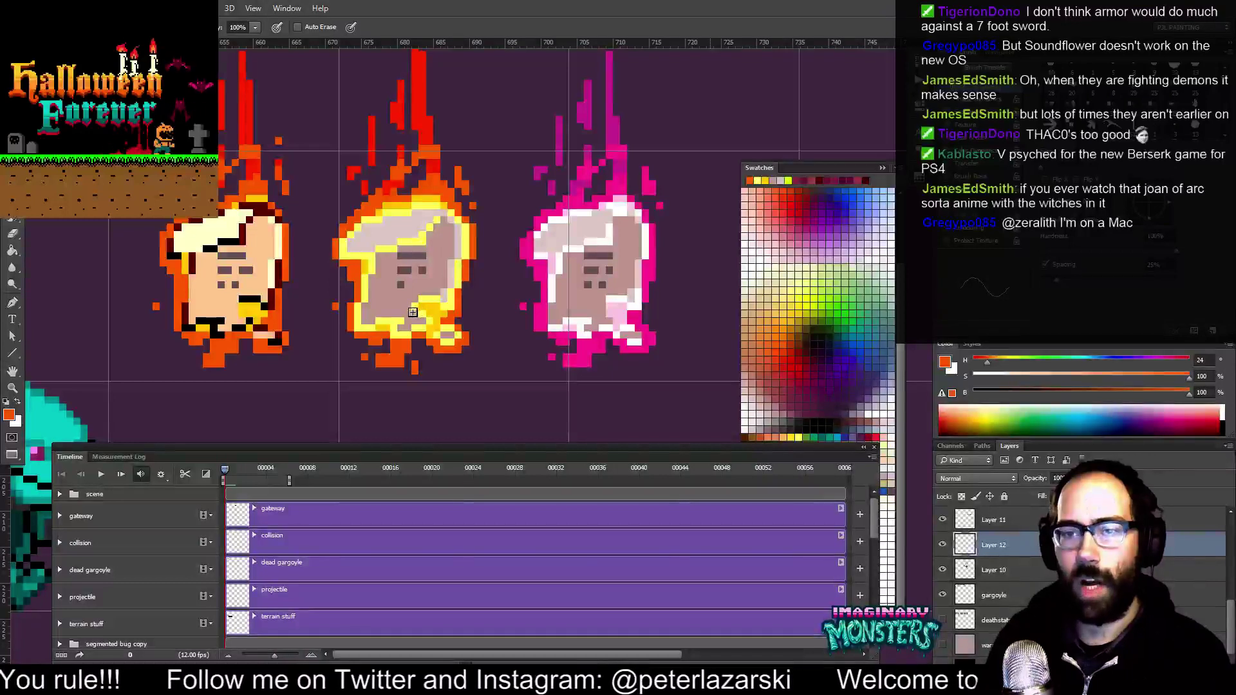
pyautogui.moveTo(434, 339); pyautogui.dragTo(426, 324)
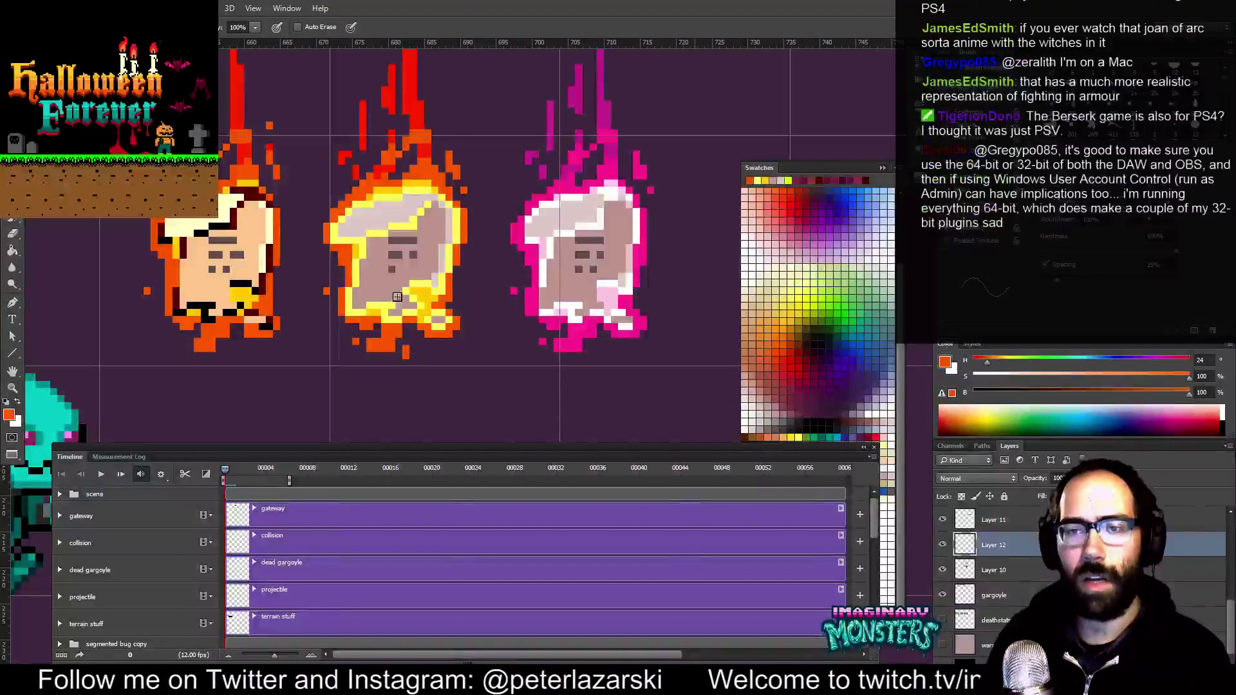
pyautogui.moveTo(359, 296); pyautogui.dragTo(381, 295)
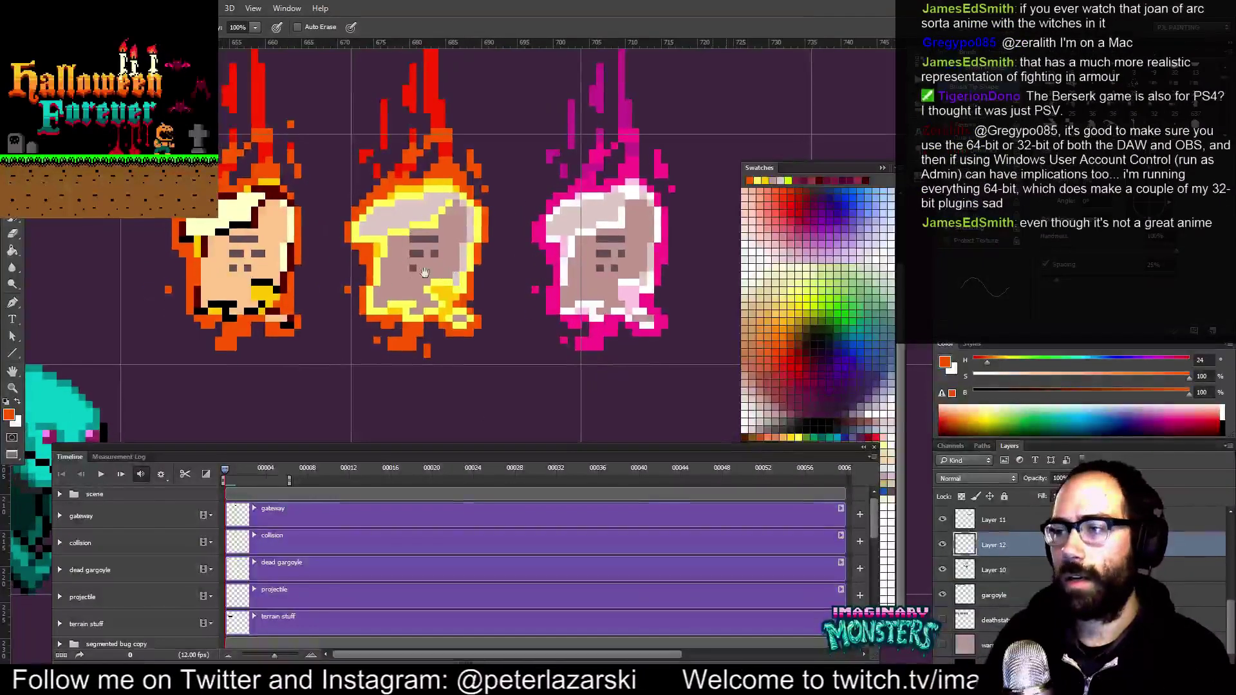
# Erase stray flame pixels beneath the middle scroll and touch up the flame there with the Pencil
pyautogui.press('e')
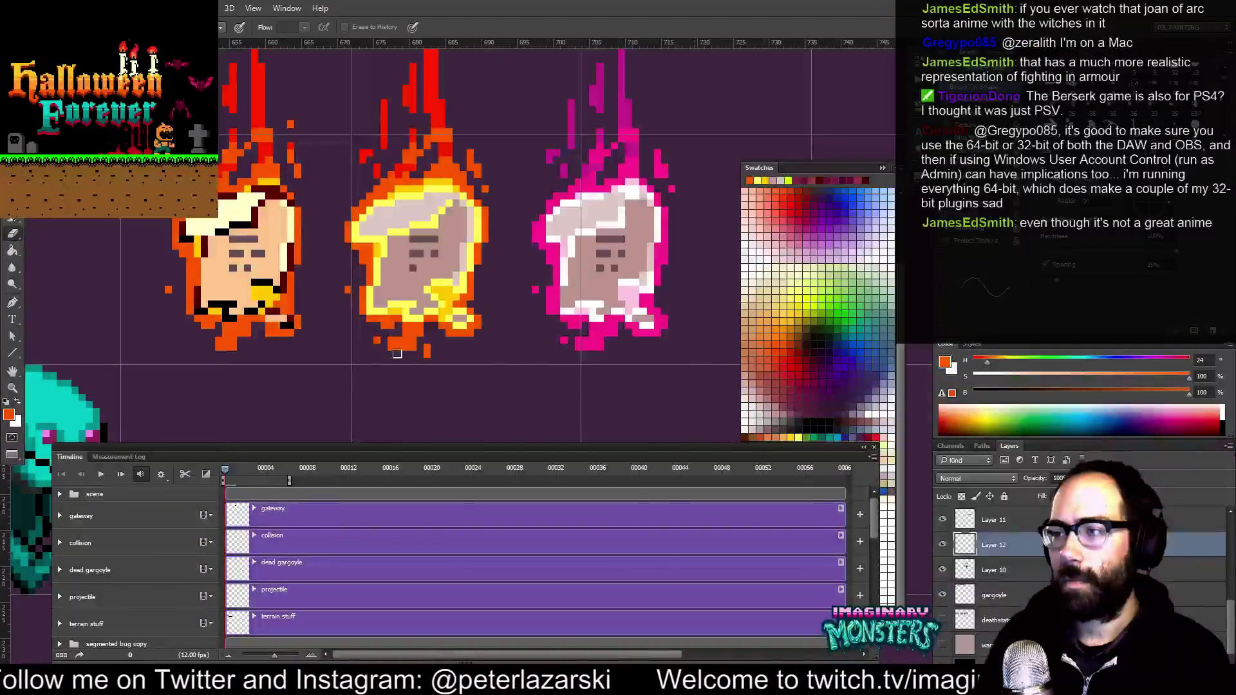
pyautogui.click(418, 350)
pyautogui.moveTo(440, 363); pyautogui.dragTo(450, 373)
pyautogui.press('b')
pyautogui.moveTo(441, 325); pyautogui.dragTo(453, 336)
pyautogui.moveTo(512, 284); pyautogui.dragTo(474, 311)
# Try to move the three small scrolls down and left onto the end of the gargoyle row
pyautogui.press('v')
pyautogui.hotkey('ctrl', 'z')
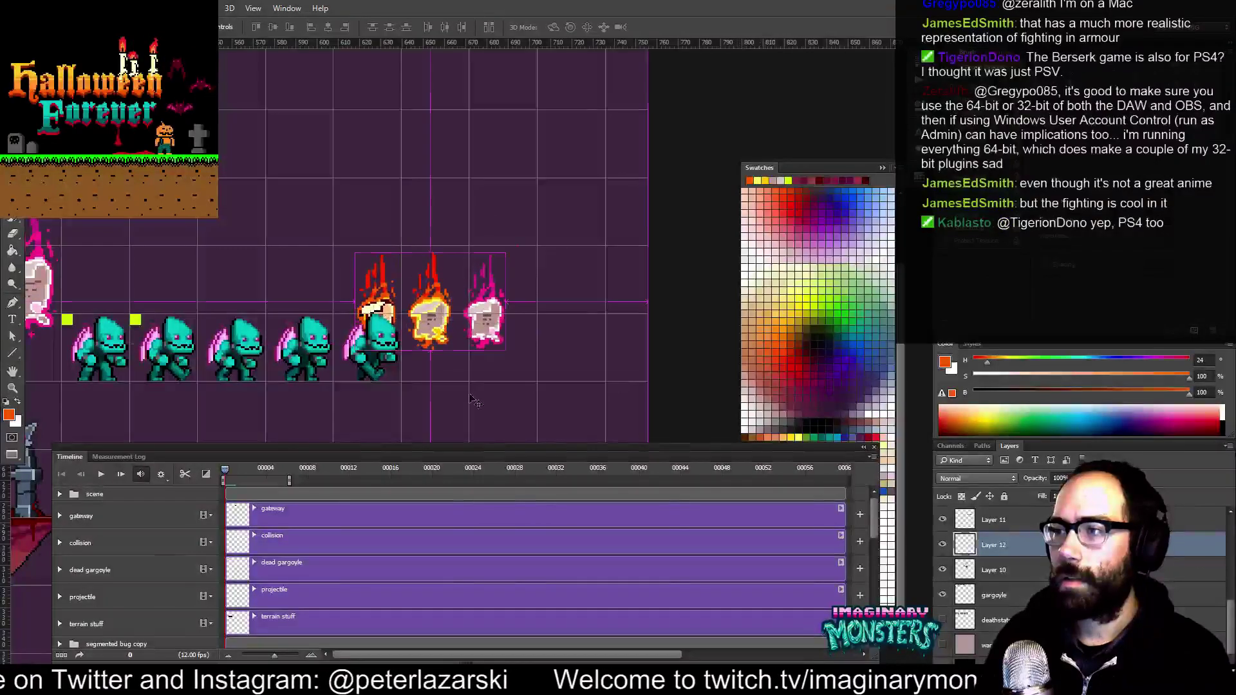
pyautogui.moveTo(494, 282); pyautogui.dragTo(441, 346)
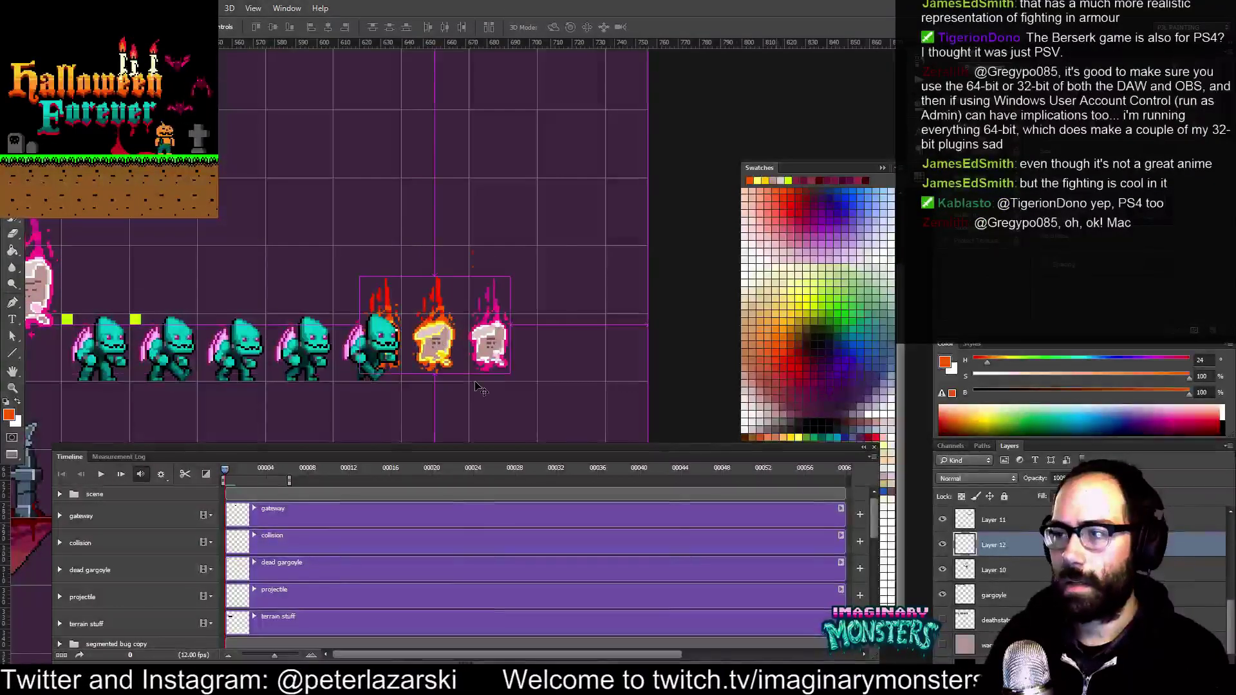
pyautogui.hotkey('ctrl', 'z')
pyautogui.moveTo(455, 317); pyautogui.dragTo(449, 328)
# Adjust the middle scroll's upper left outline with the Pencil, using sampled light yellow H 60, S 60, B 100 and pinkish grey H 8, S 10, B 89
pyautogui.moveTo(361, 316); pyautogui.dragTo(631, 299)
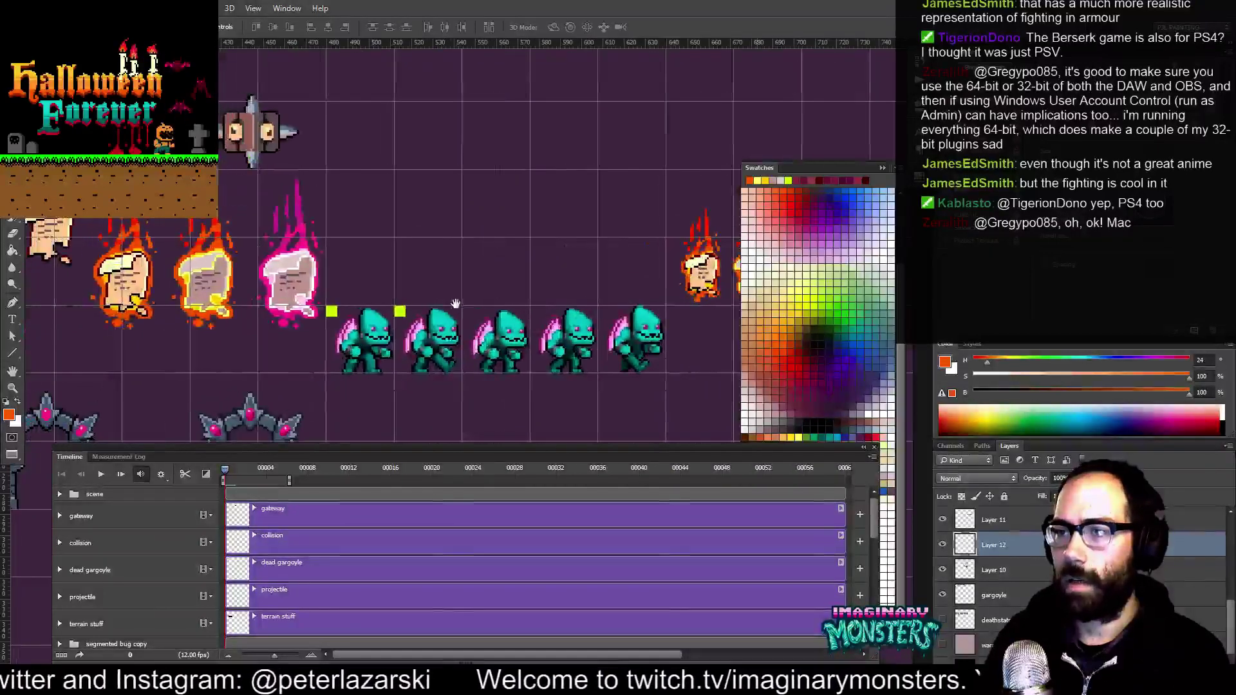
pyautogui.moveTo(455, 303); pyautogui.dragTo(447, 305)
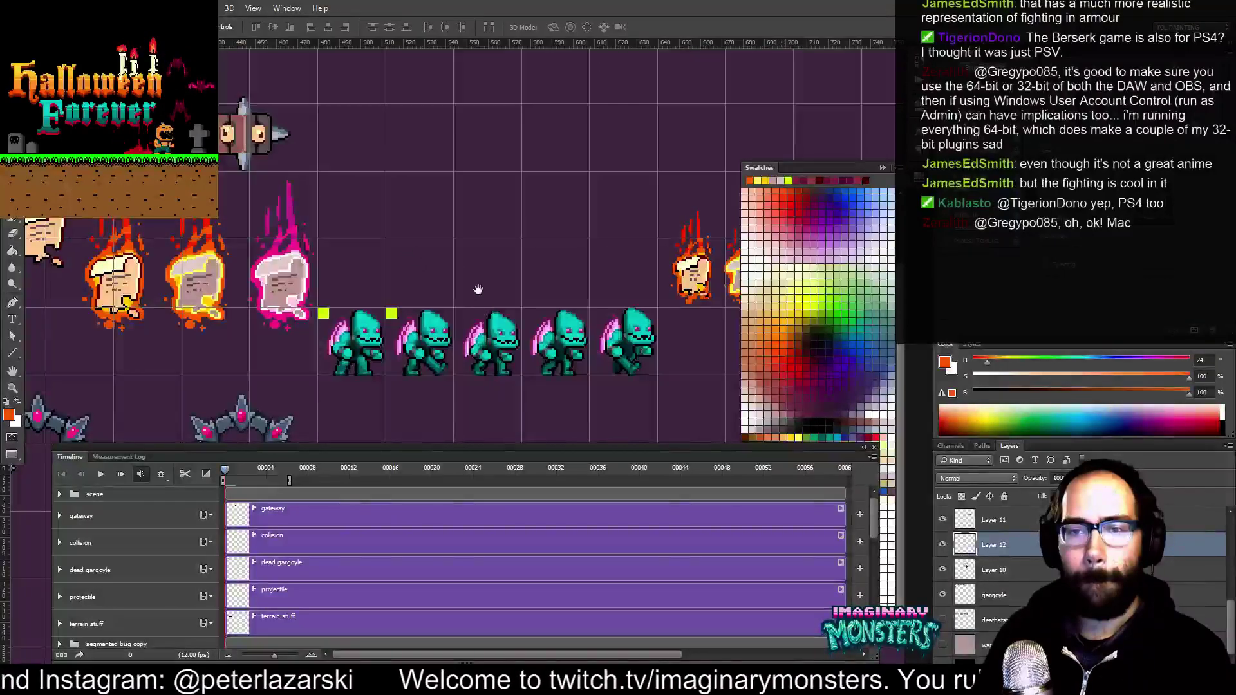
pyautogui.moveTo(555, 246); pyautogui.dragTo(412, 247)
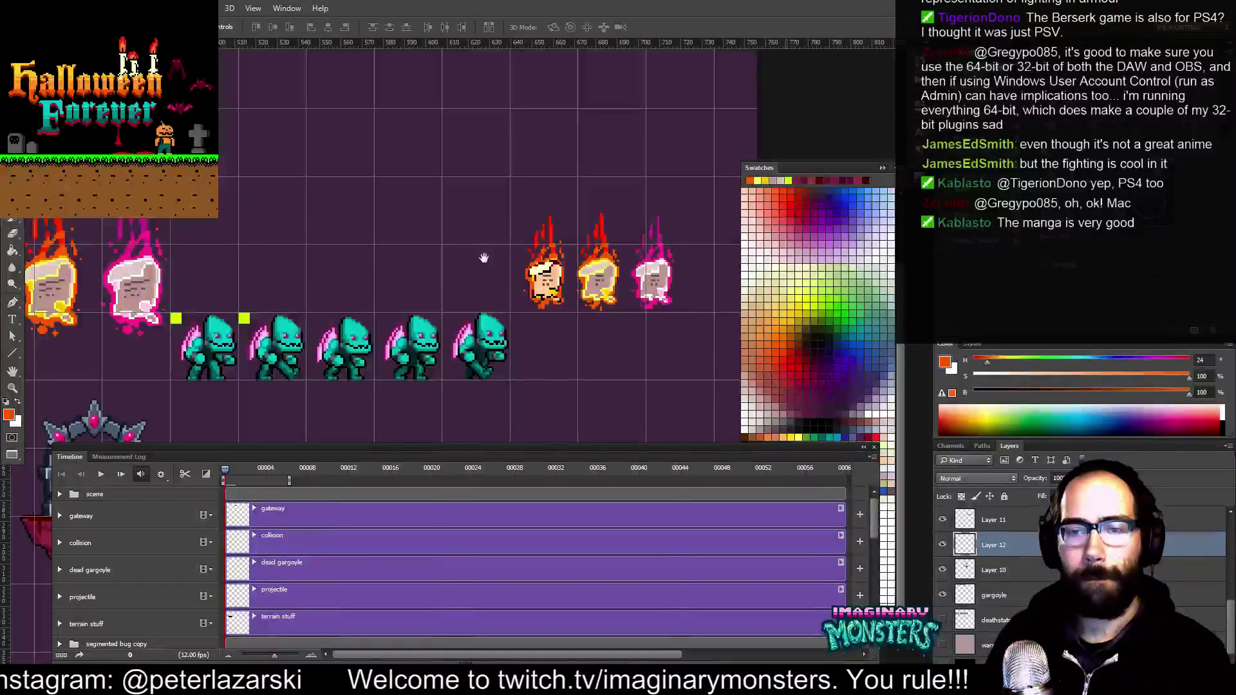
pyautogui.moveTo(494, 269); pyautogui.dragTo(458, 262)
pyautogui.press('z')
pyautogui.moveTo(588, 254); pyautogui.dragTo(628, 165)
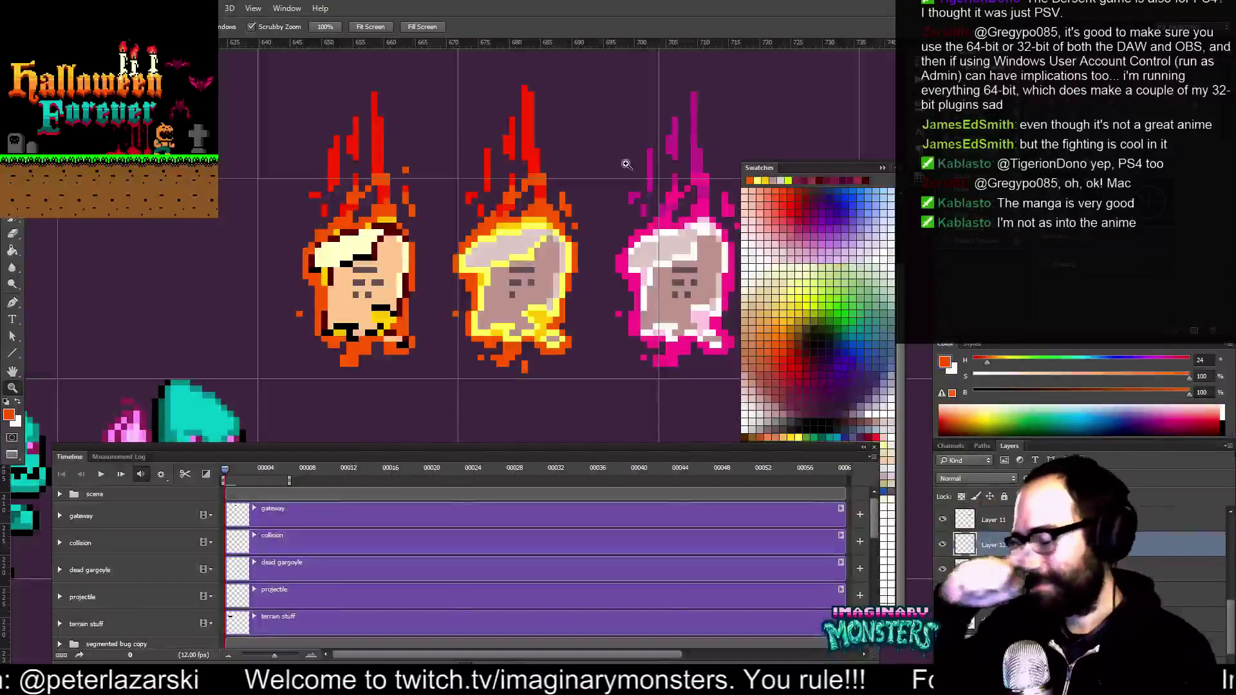
pyautogui.press('b')
pyautogui.keyDown('alt'); pyautogui.click(503, 230); pyautogui.keyUp('alt')
pyautogui.keyDown('alt'); pyautogui.click(503, 241); pyautogui.keyUp('alt')
pyautogui.keyDown('alt'); pyautogui.click(486, 238); pyautogui.keyUp('alt')
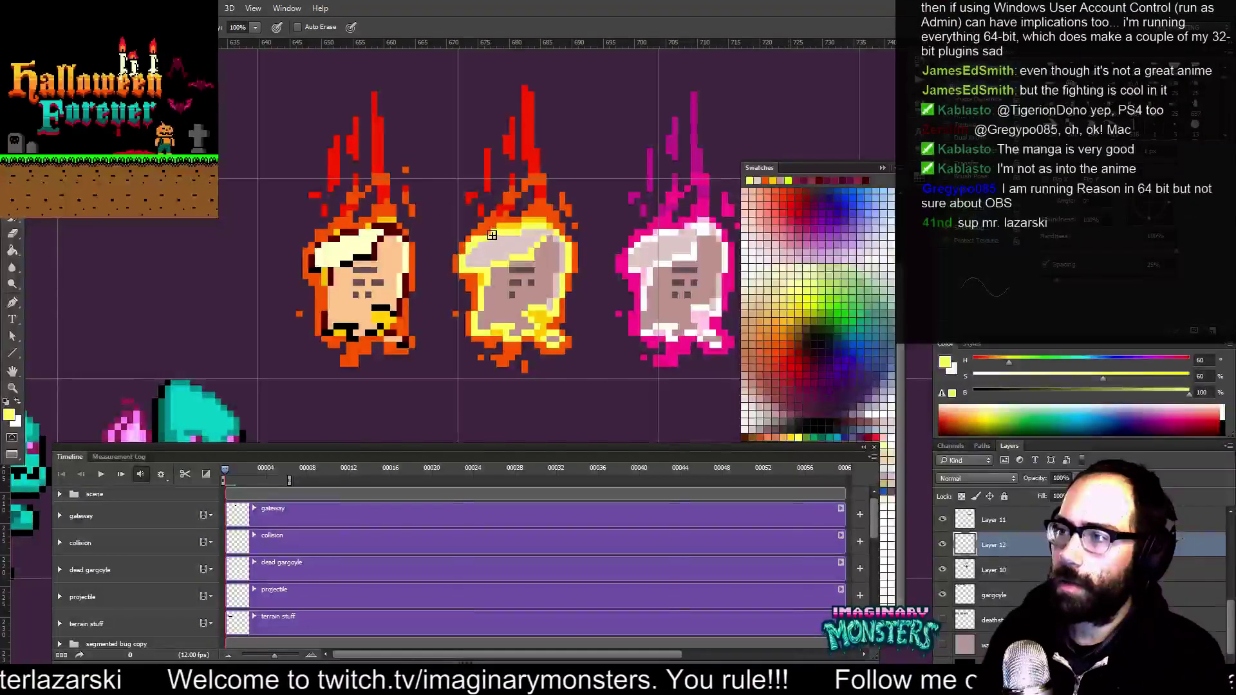
pyautogui.keyDown('alt'); pyautogui.click(495, 244); pyautogui.keyUp('alt')
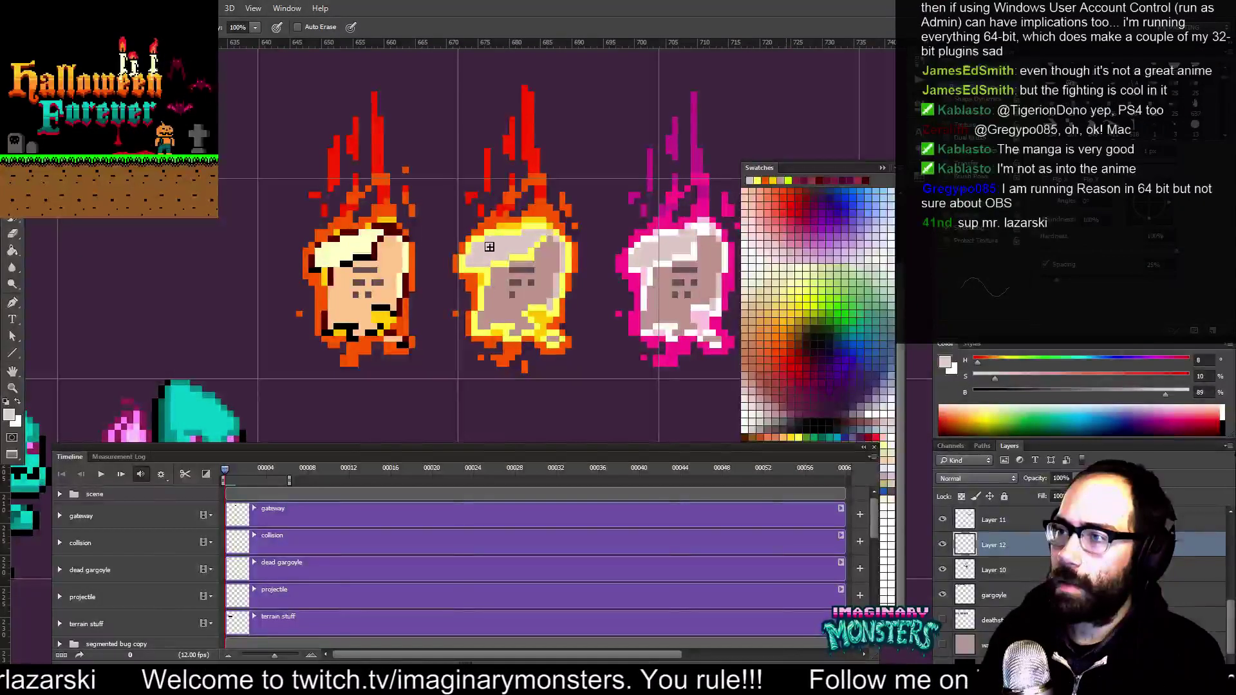
pyautogui.keyDown('alt'); pyautogui.click(493, 230); pyautogui.keyUp('alt')
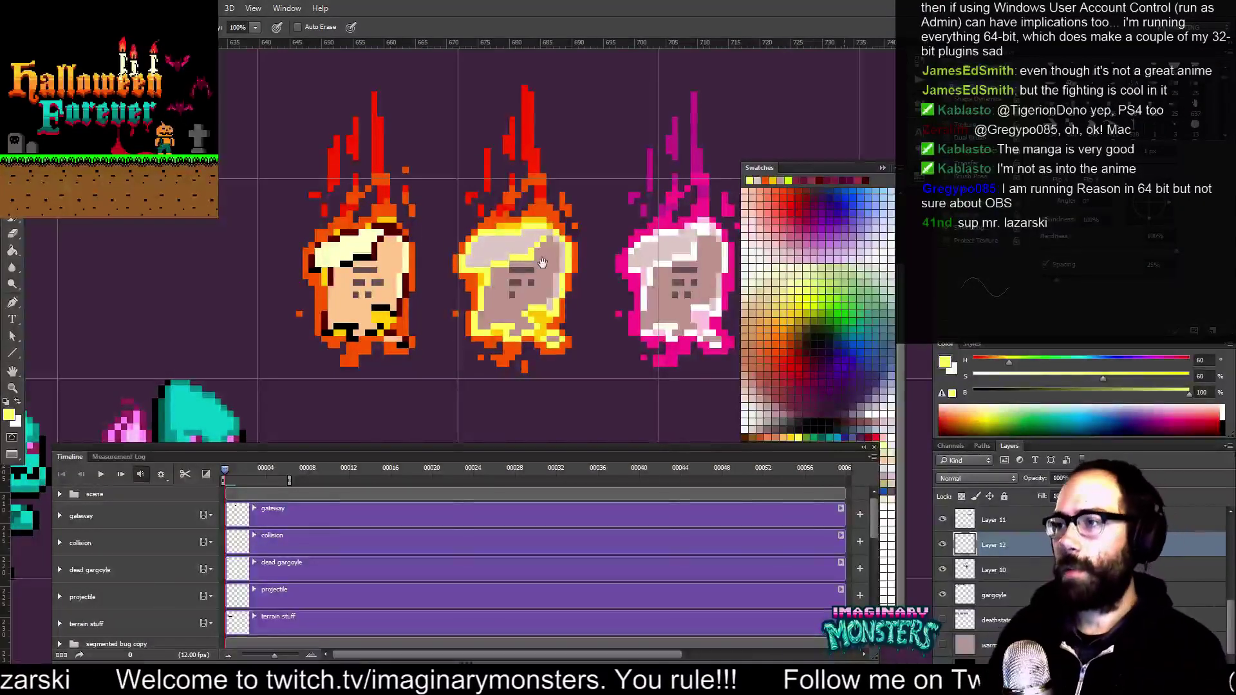
# Refine the middle scroll's top edge with sampled gold H 48, S 100, B 100 and flame orange H 24, S 100, B 100
pyautogui.moveTo(518, 231); pyautogui.dragTo(512, 239)
pyautogui.keyDown('alt'); pyautogui.click(518, 240); pyautogui.keyUp('alt')
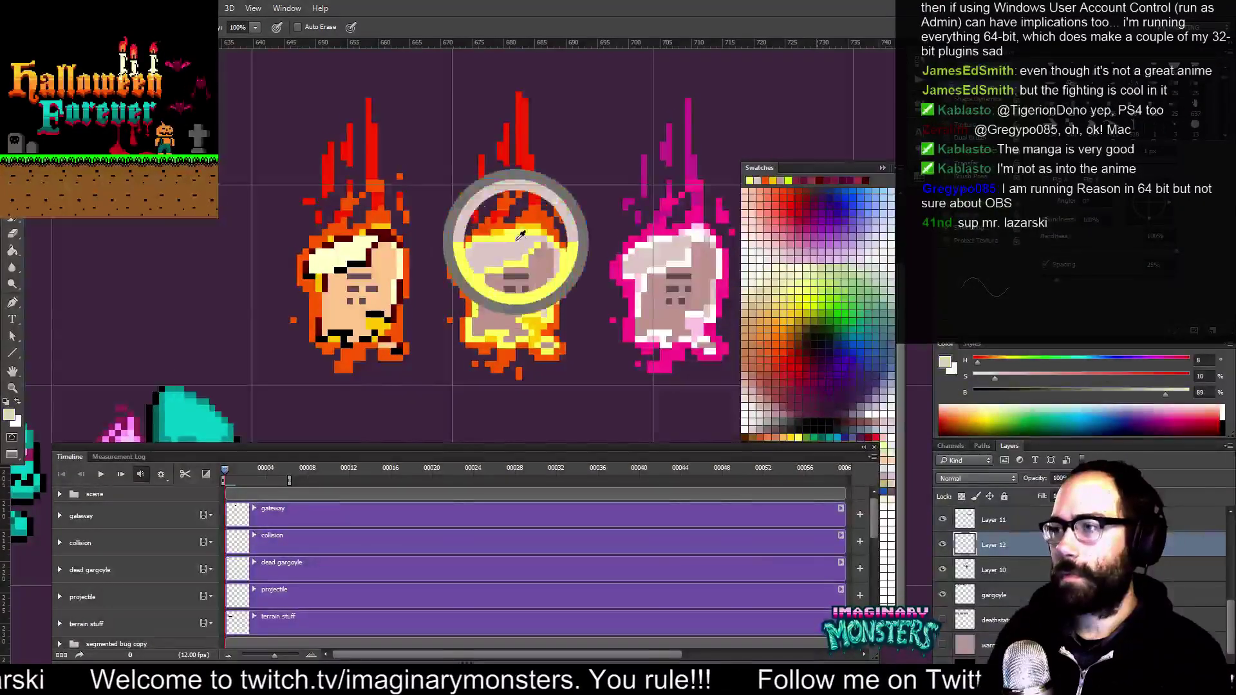
pyautogui.keyDown('alt'); pyautogui.click(505, 226); pyautogui.keyUp('alt')
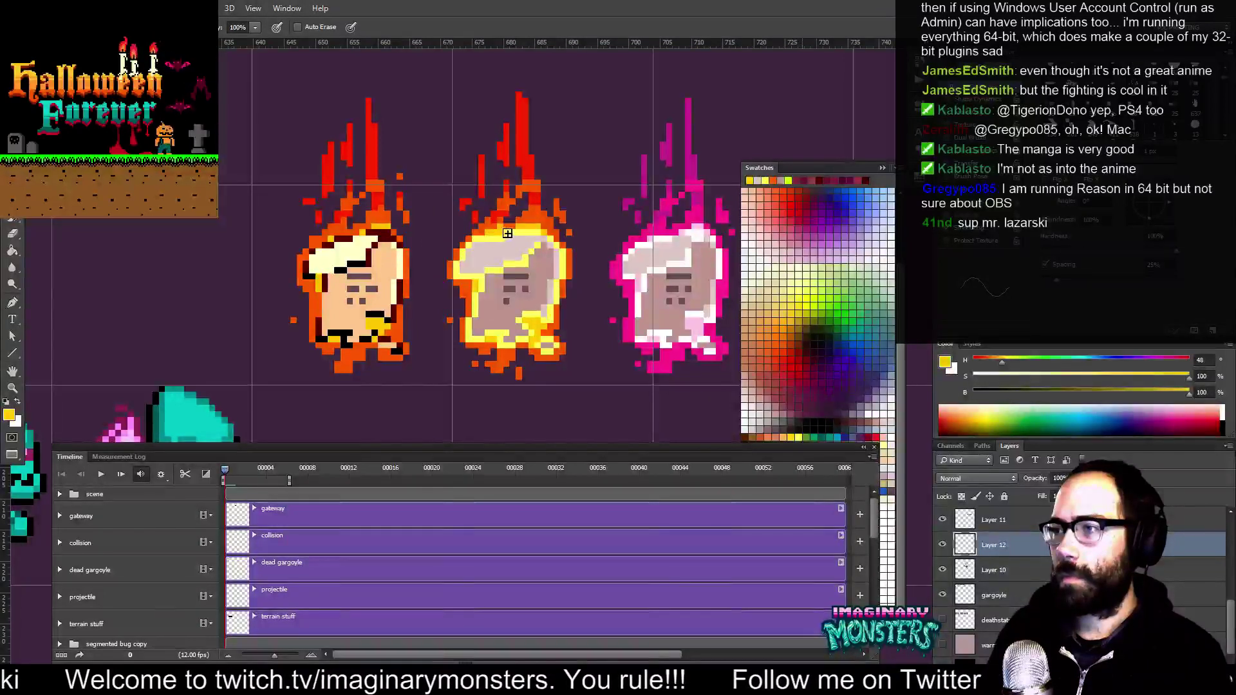
pyautogui.keyDown('alt'); pyautogui.click(519, 226); pyautogui.keyUp('alt')
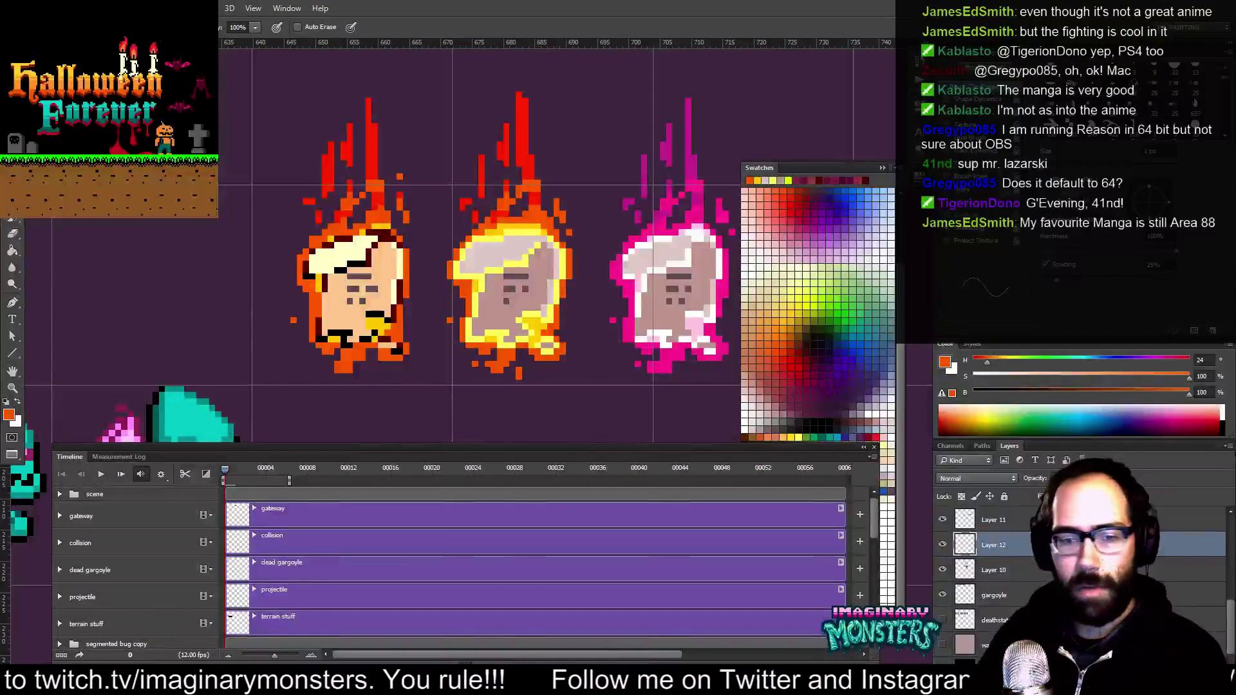
# Switch to iTunes
pyautogui.hotkey('alt', 'Tab')
pyautogui.hotkey('alt', 'Tab')
pyautogui.hotkey('alt', 'Tab')
pyautogui.hotkey('alt', 'Tab')
pyautogui.hotkey('alt', 'Tab')
pyautogui.hotkey('alt', 'Tab')
pyautogui.hotkey('alt', 'Tab')
pyautogui.hotkey('alt', 'Tab')
pyautogui.hotkey('alt', 'Tab')
pyautogui.hotkey('alt', 'Tab')
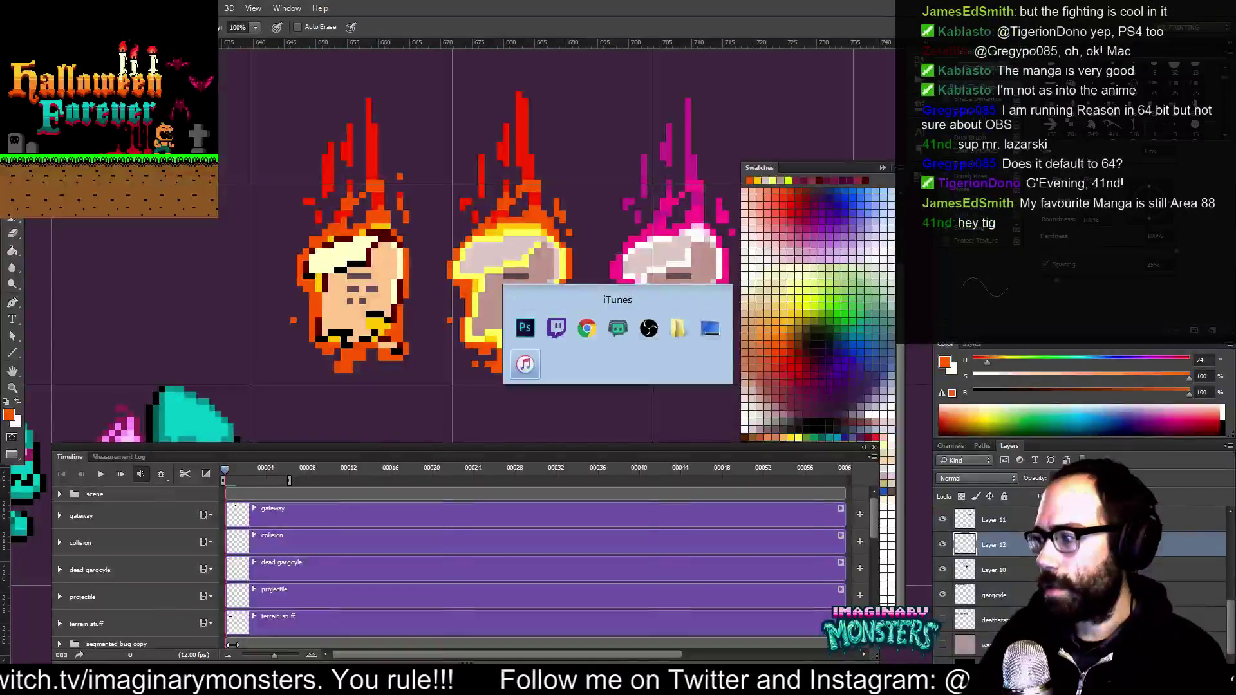
pyautogui.click(522, 366)
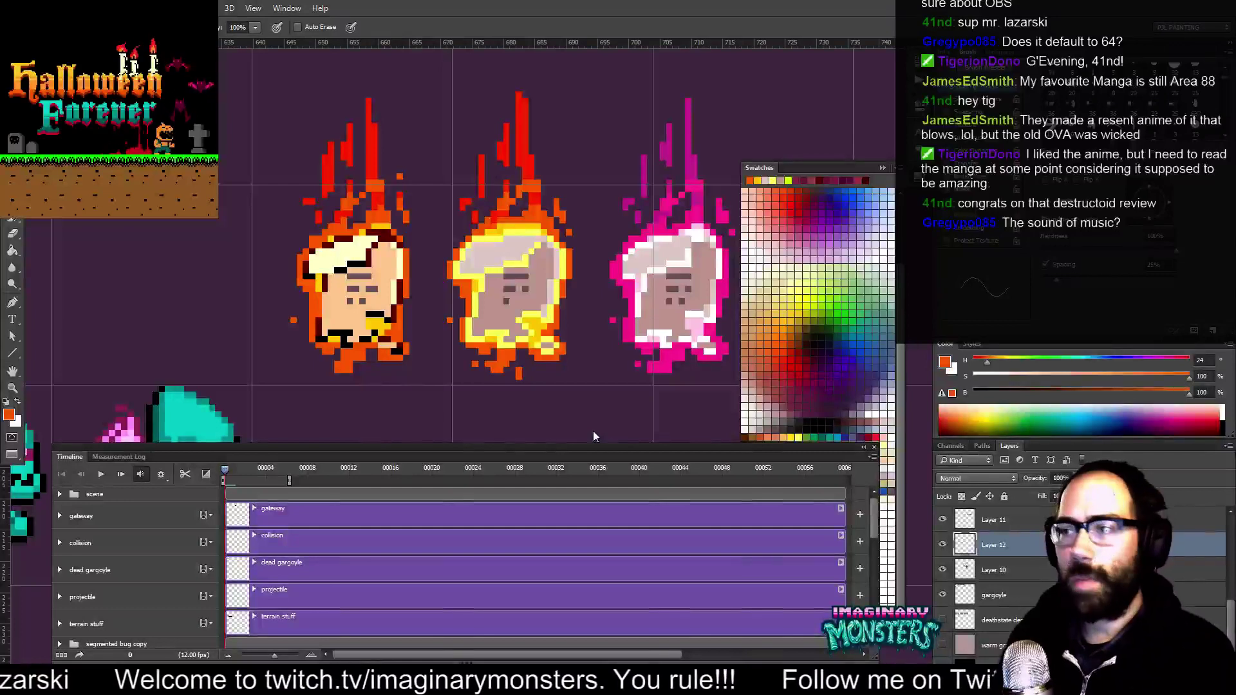
pyautogui.moveTo(601, 289); pyautogui.dragTo(541, 138)
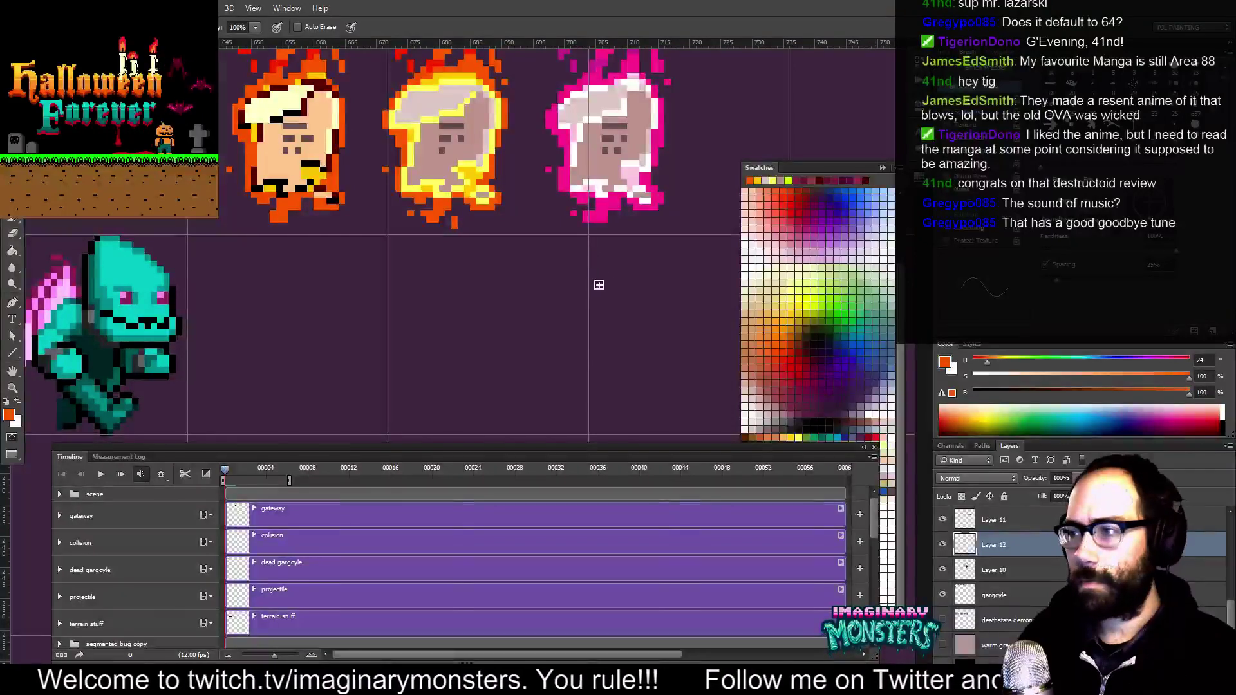
pyautogui.moveTo(593, 279); pyautogui.dragTo(563, 273)
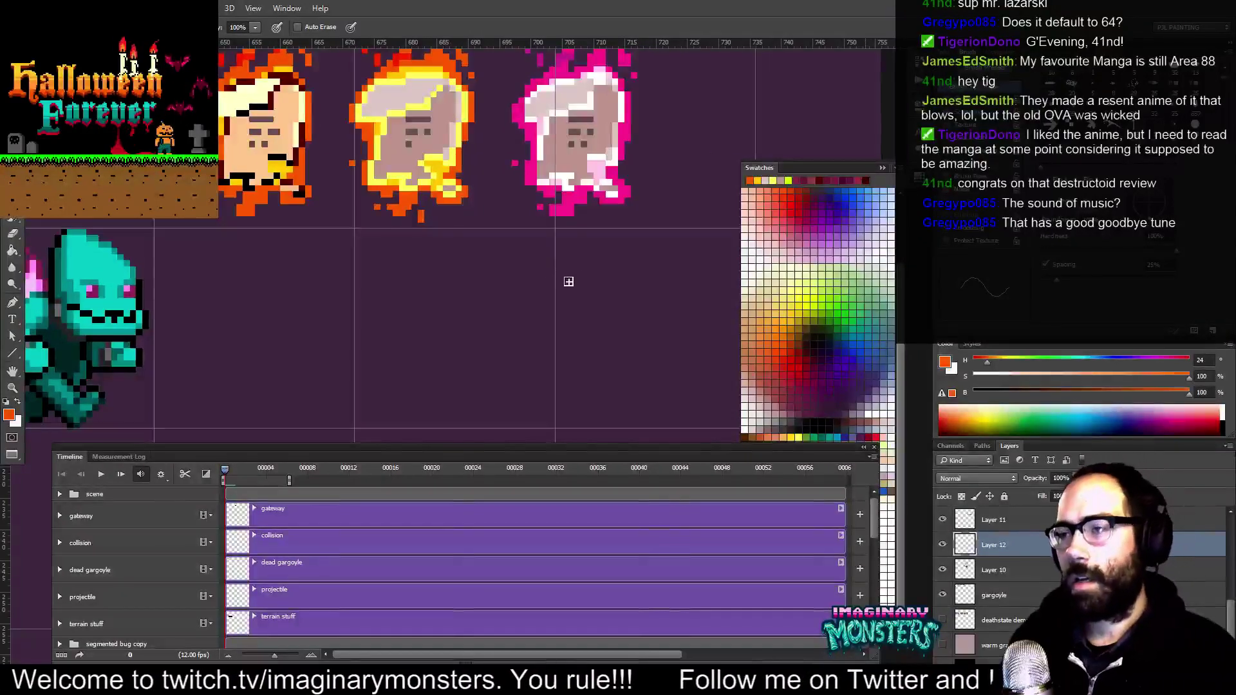
# Hide the grid lines over the sprite sheet
pyautogui.moveTo(439, 229)
pyautogui.mouseDown()
pyautogui.moveTo(438, 271)
pyautogui.moveTo(459, 286)
pyautogui.mouseUp()
pyautogui.press('z')
pyautogui.scroll(-4, 451, 280)
pyautogui.press('b')
pyautogui.hotkey('ctrl', 'h')
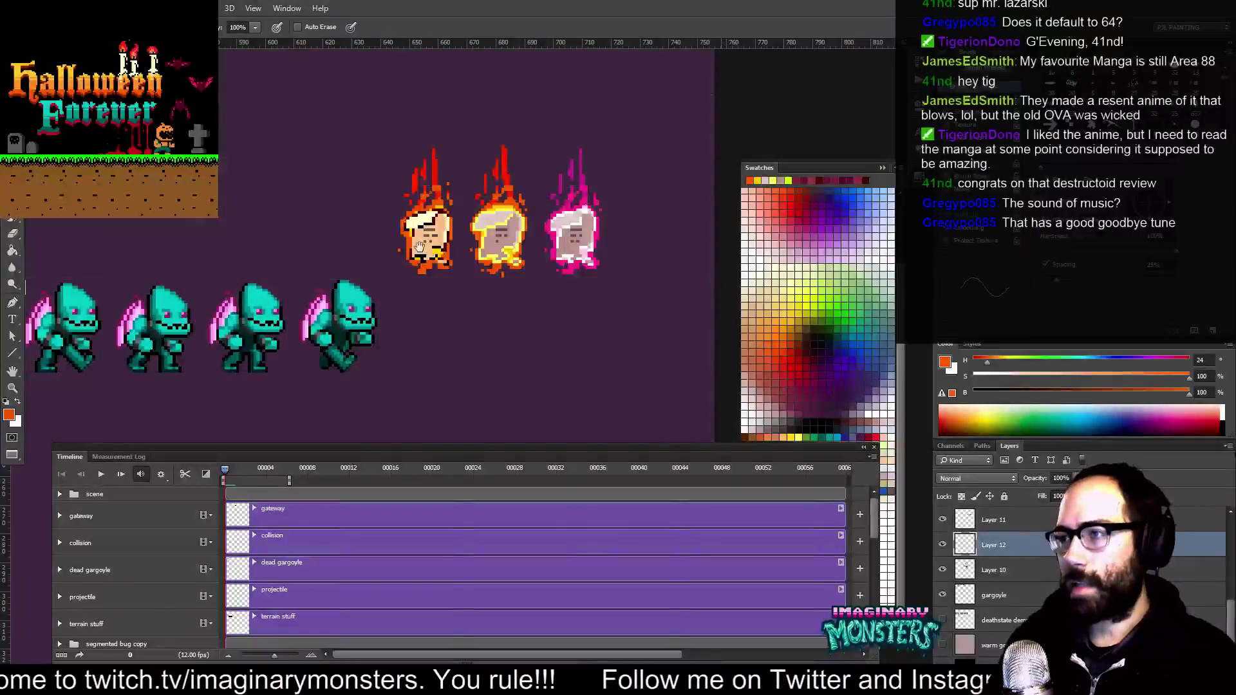
# Retouch the middle small scroll's left edge below the curl with sampled light yellow H 60, S 60, B 100, gold H 48, orange H 24 and brownish pink H 7
pyautogui.moveTo(577, 292); pyautogui.dragTo(603, 301)
pyautogui.press('z')
pyautogui.moveTo(528, 229); pyautogui.dragTo(579, 199)
pyautogui.press('b')
pyautogui.moveTo(502, 253); pyautogui.dragTo(460, 264)
pyautogui.keyDown('alt'); pyautogui.click(461, 259); pyautogui.keyUp('alt')
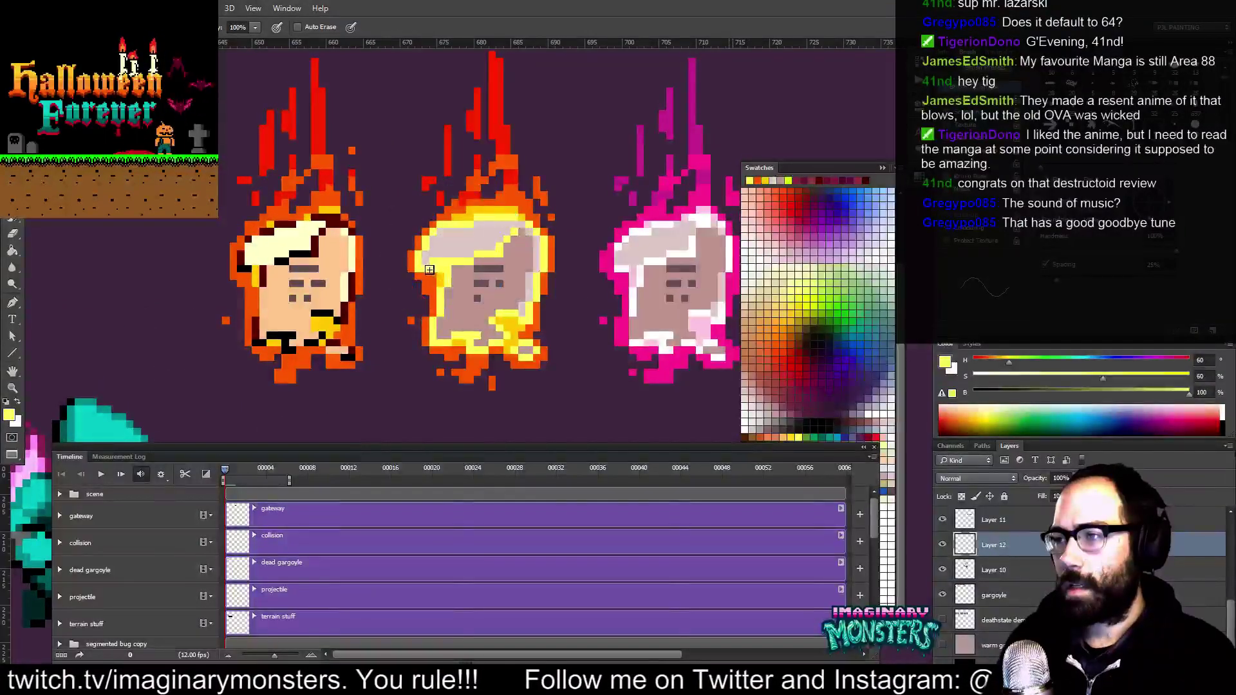
pyautogui.keyDown('alt'); pyautogui.click(445, 274); pyautogui.keyUp('alt')
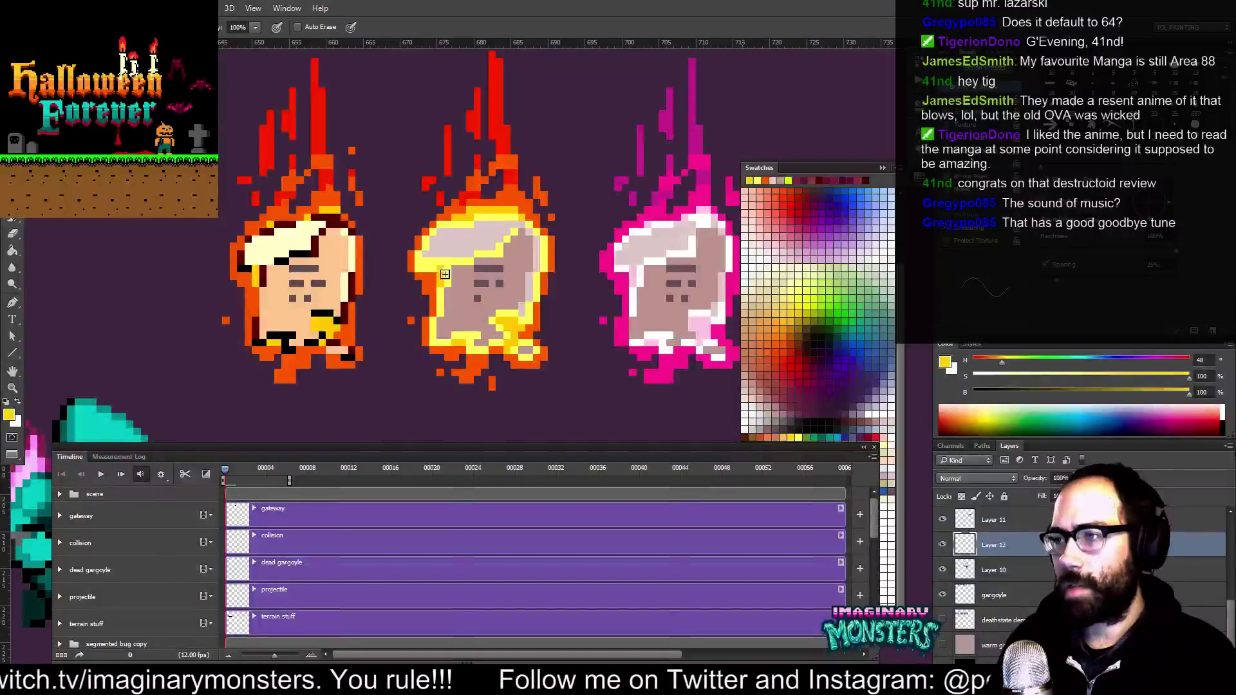
pyautogui.keyDown('alt'); pyautogui.click(427, 273); pyautogui.keyUp('alt')
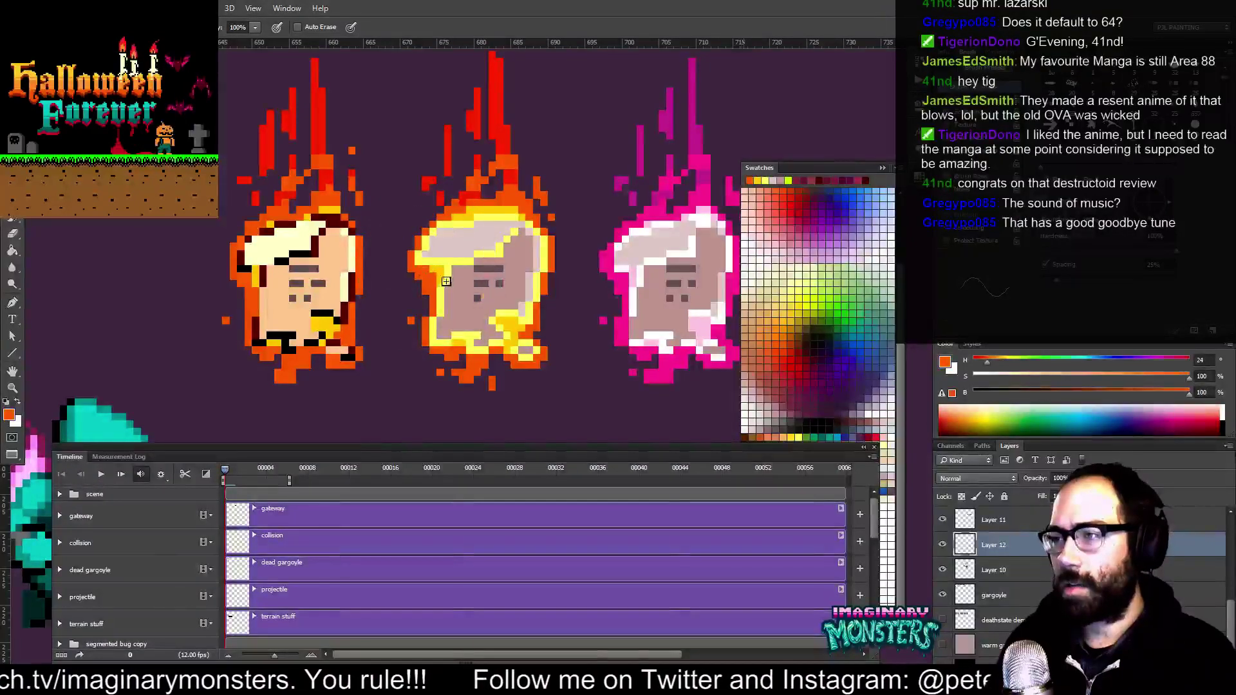
pyautogui.keyDown('alt'); pyautogui.click(484, 260); pyautogui.keyUp('alt')
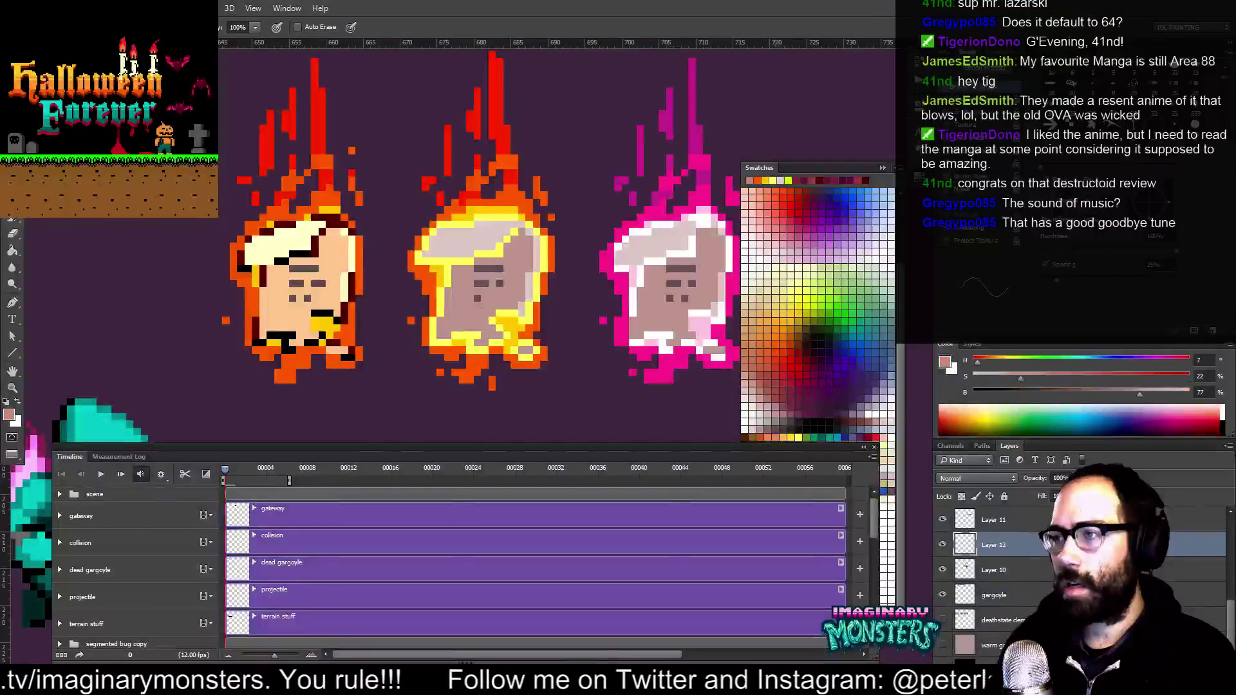
pyautogui.keyDown('alt'); pyautogui.click(481, 251); pyautogui.keyUp('alt')
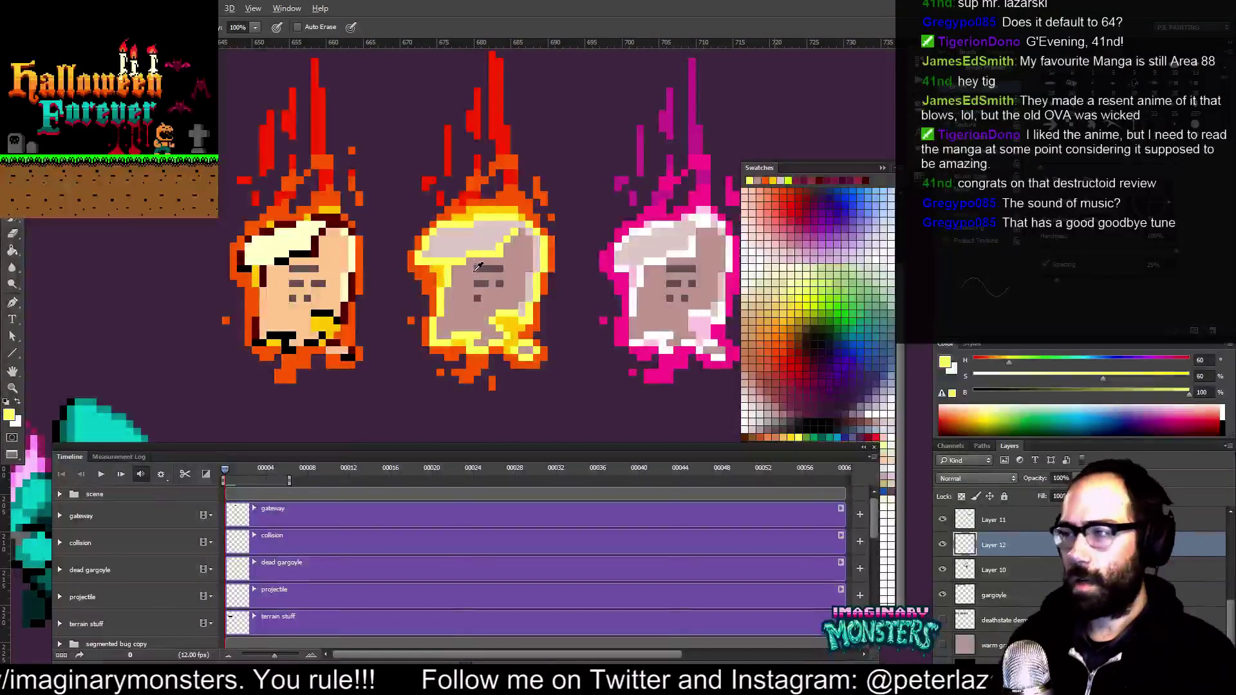
pyautogui.moveTo(504, 276); pyautogui.dragTo(492, 278)
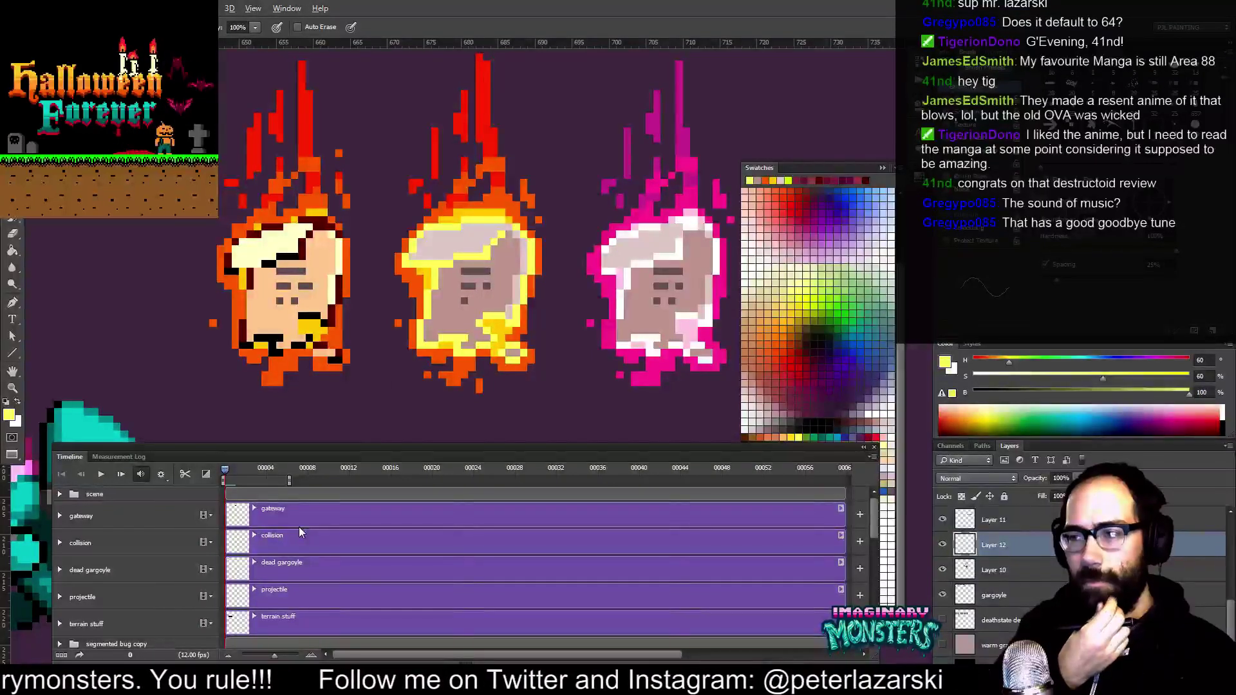
# Shade the middle scroll's lower left edge with sampled gold H 48, S 100, B 100 and orange H 24, S 100, B 100
pyautogui.moveTo(412, 345); pyautogui.dragTo(370, 342)
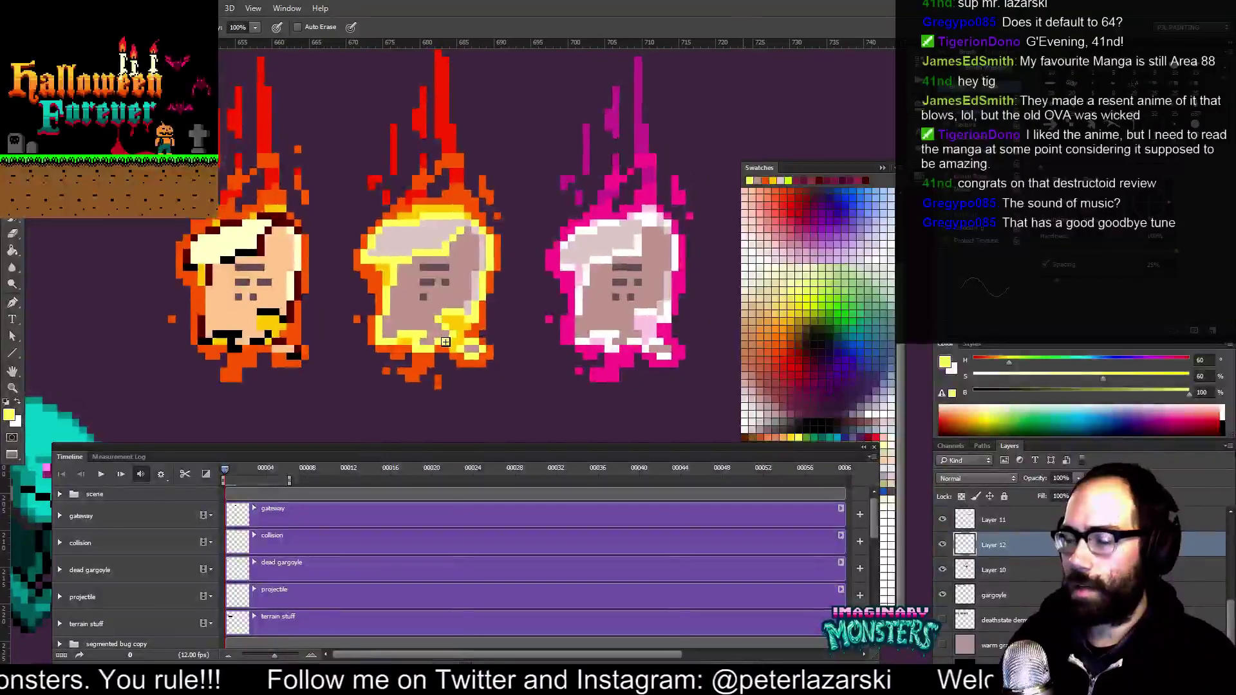
pyautogui.moveTo(388, 273); pyautogui.dragTo(381, 280)
pyautogui.keyDown('alt'); pyautogui.click(381, 260); pyautogui.keyUp('alt')
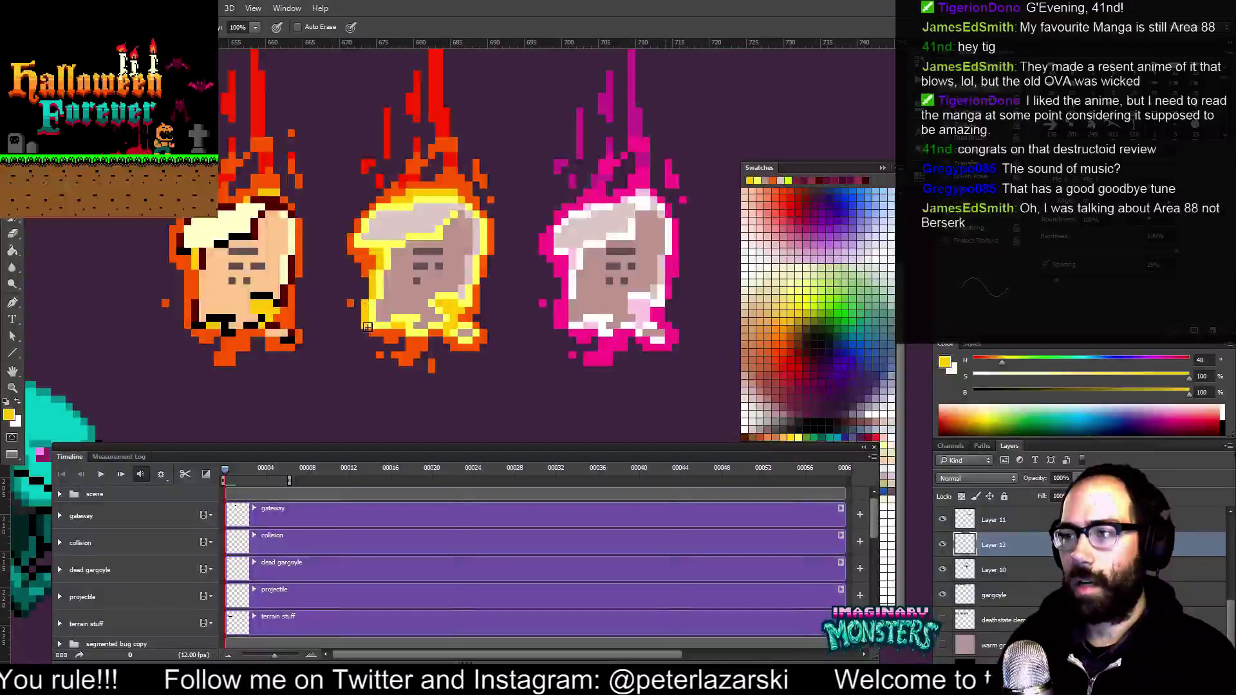
pyautogui.keyDown('alt'); pyautogui.click(368, 264); pyautogui.keyUp('alt')
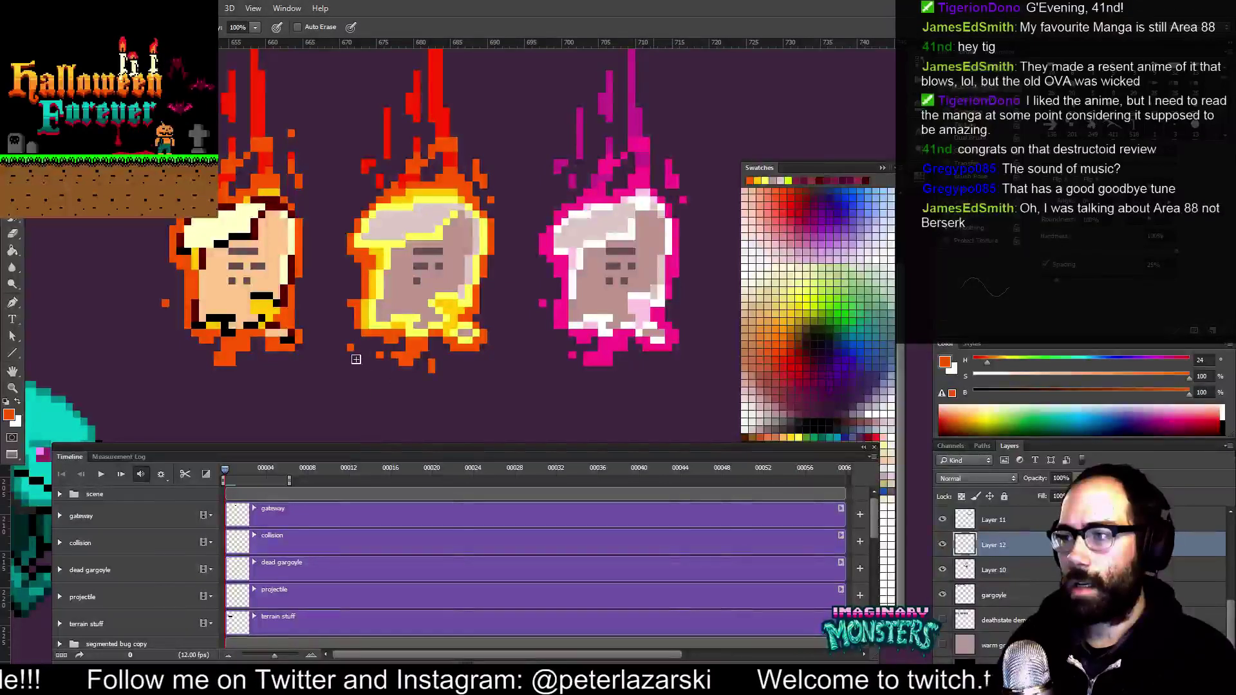
# Add orange ember pixels below the middle scroll's lower left corner and tidy the flame bits along its bottom
pyautogui.click(335, 370)
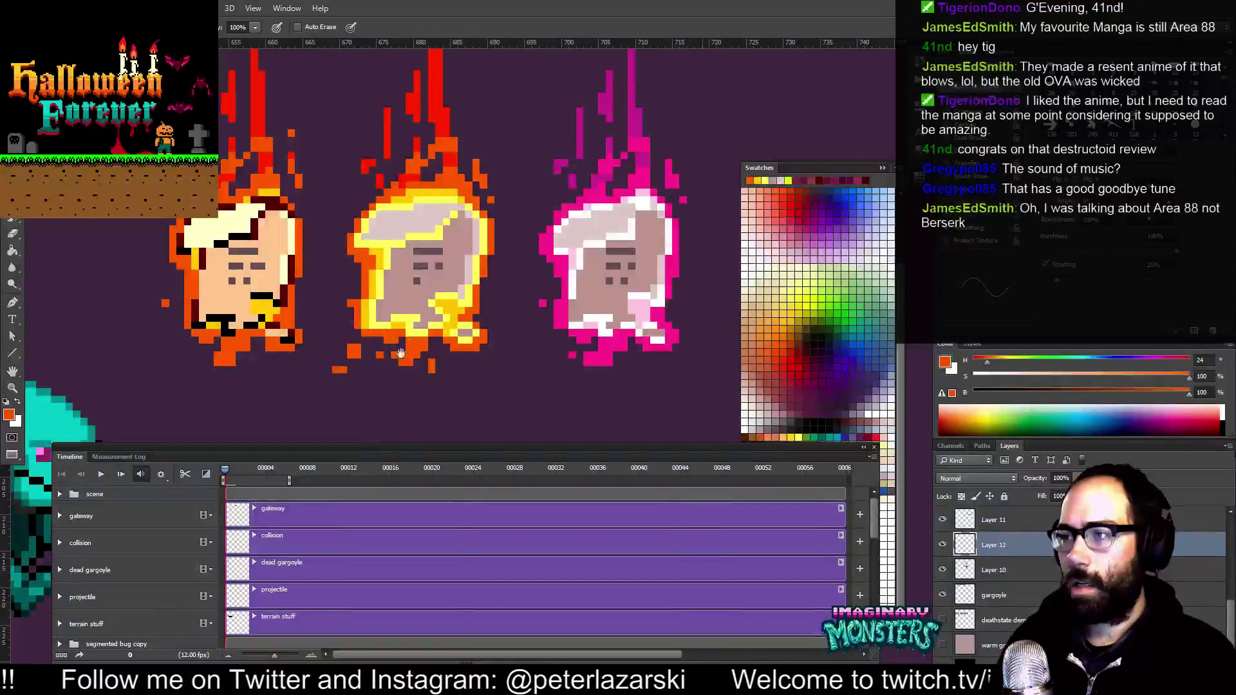
pyautogui.moveTo(404, 334); pyautogui.dragTo(391, 344)
pyautogui.moveTo(472, 365); pyautogui.dragTo(473, 357)
pyautogui.press('e')
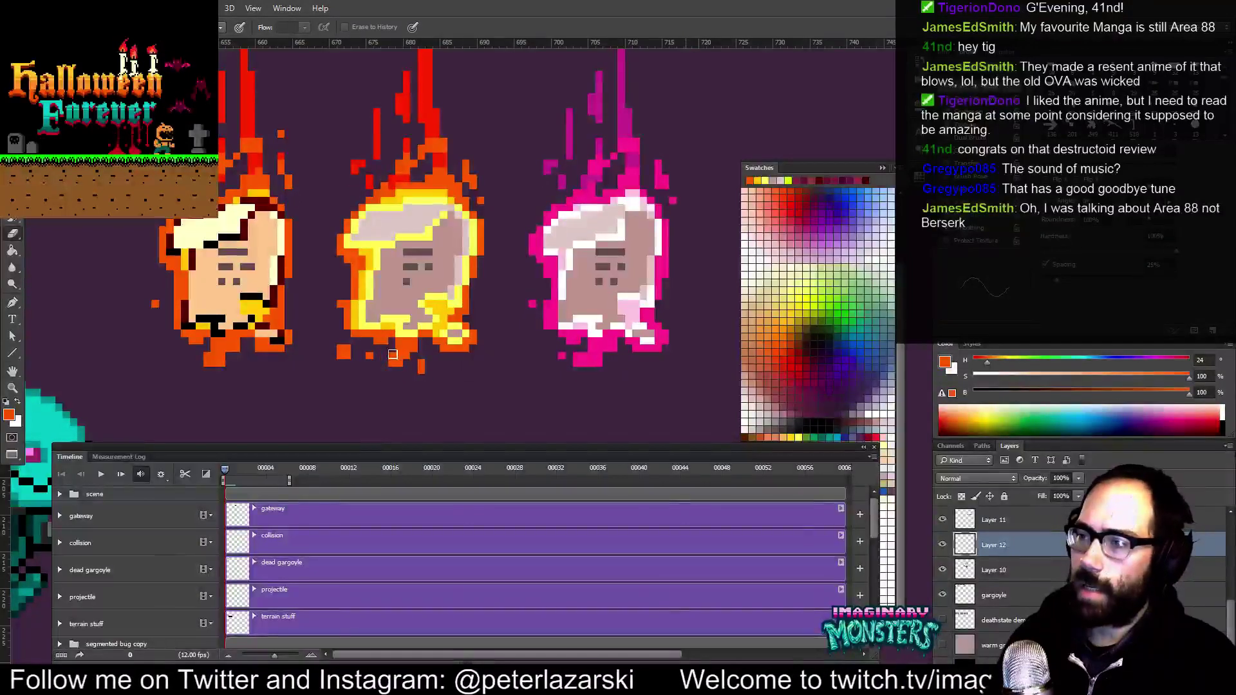
pyautogui.press('b')
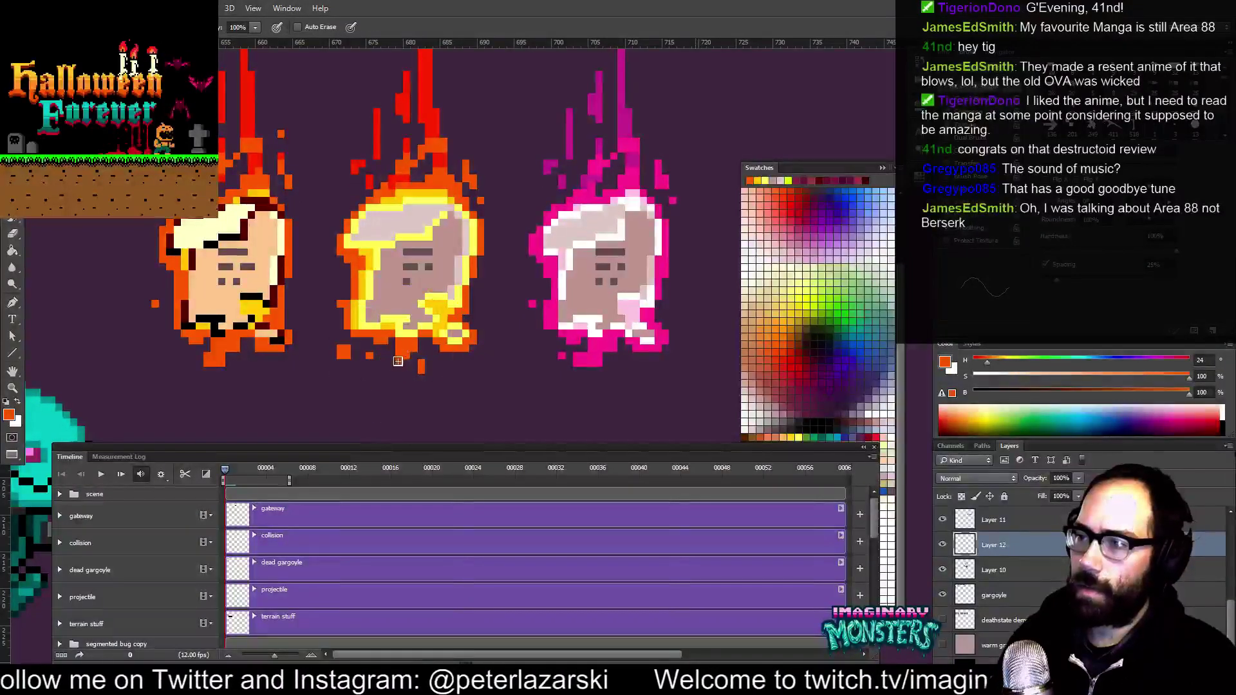
# Paint the middle scroll's tallest flame as a thick, taller orange tongue and clean up its edges with the Eraser
pyautogui.moveTo(446, 340); pyautogui.dragTo(494, 326)
pyautogui.press('z')
pyautogui.moveTo(455, 195); pyautogui.dragTo(449, 215)
pyautogui.press('b')
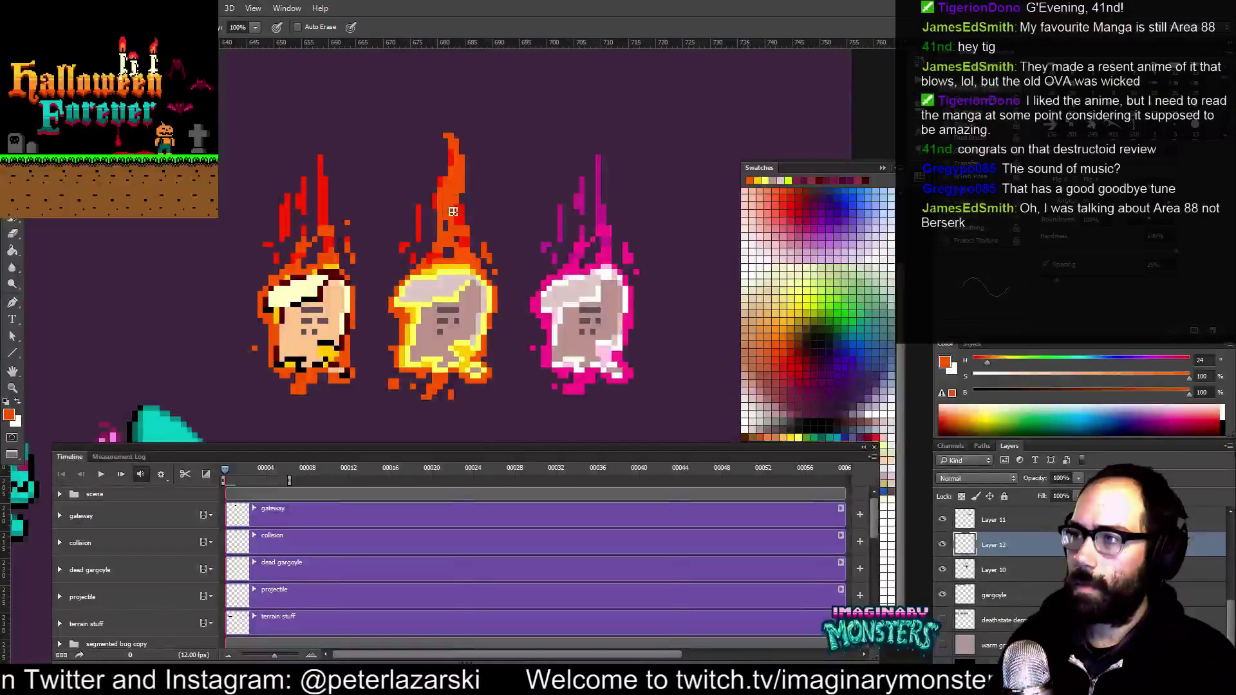
pyautogui.press('e')
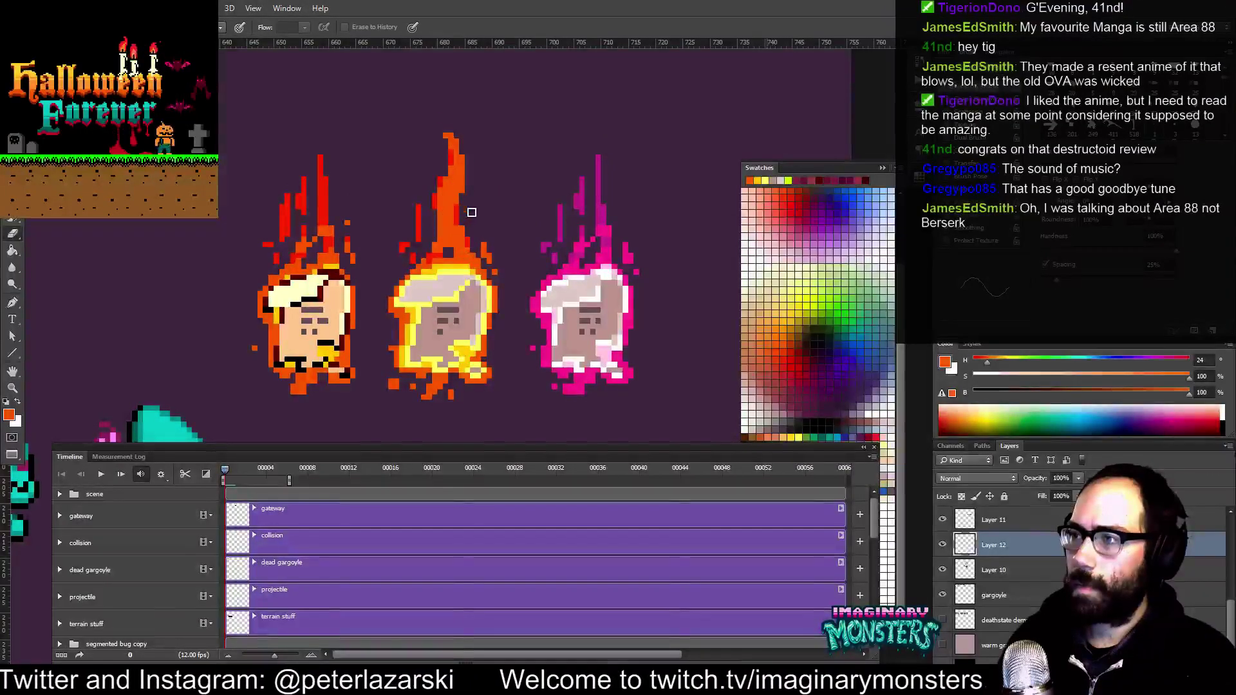
pyautogui.press('b')
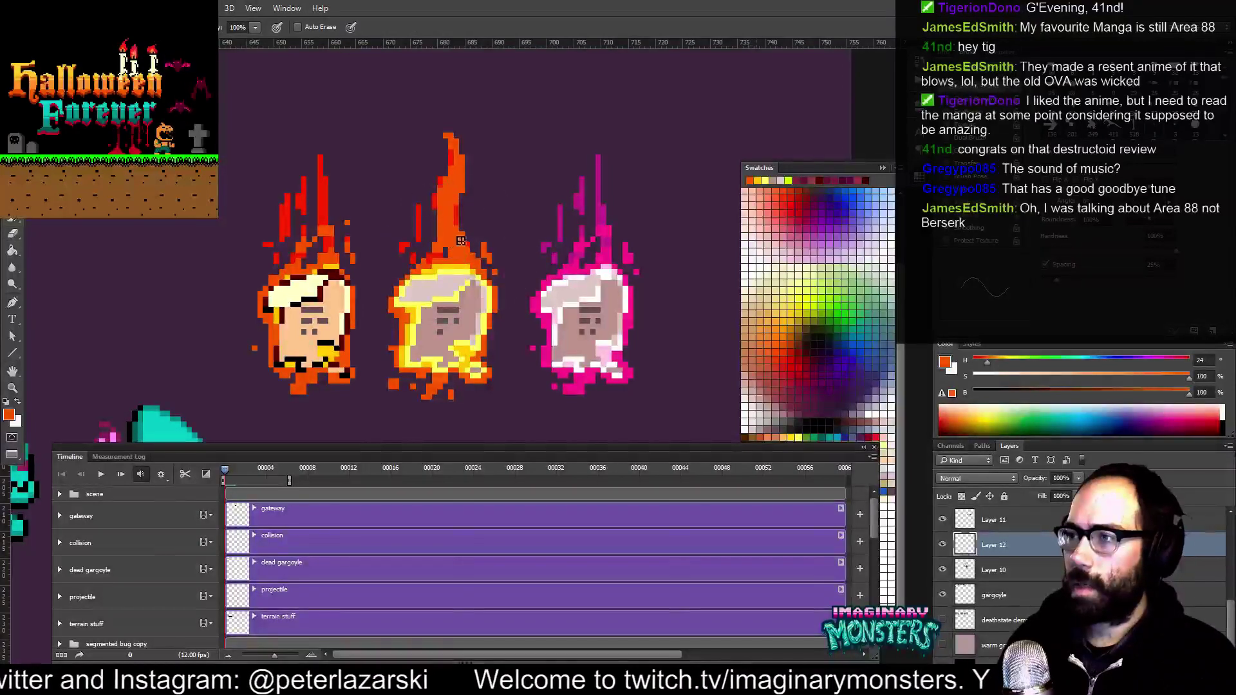
# Widen the middle scroll's shorter left flame in orange, joining it to the scroll's top, and erase stray pixels around the flames
pyautogui.press('z')
pyautogui.moveTo(538, 201); pyautogui.dragTo(502, 272)
pyautogui.moveTo(540, 220)
pyautogui.mouseDown()
pyautogui.moveTo(472, 269)
pyautogui.moveTo(580, 285)
pyautogui.moveTo(602, 193)
pyautogui.moveTo(587, 133)
pyautogui.moveTo(616, 107)
pyautogui.moveTo(477, 182)
pyautogui.moveTo(474, 246)
pyautogui.moveTo(488, 253)
pyautogui.mouseUp()
pyautogui.press('b')
pyautogui.press('z')
pyautogui.press('b')
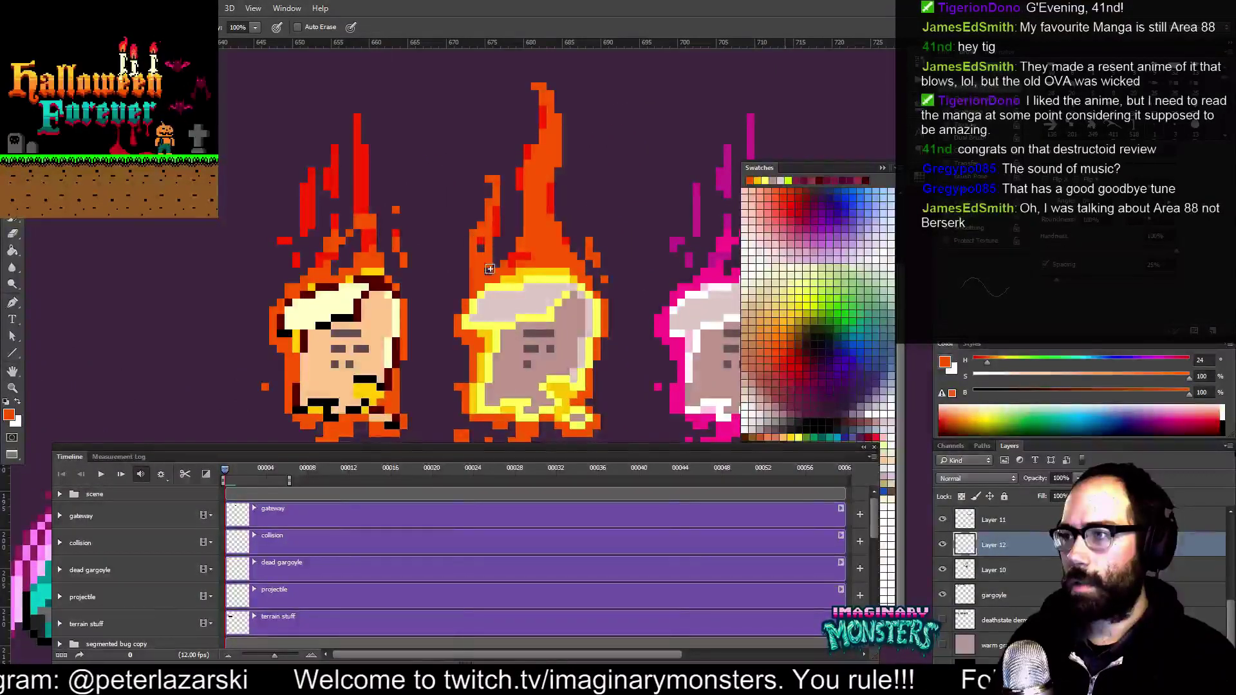
pyautogui.press('e')
pyautogui.moveTo(563, 179); pyautogui.dragTo(521, 179)
# Examine the reworked small scrolls at reduced size against the large scrolls, the gargoyle row and the rest of the sprite sheet
pyautogui.press('z')
pyautogui.keyDown('alt'); pyautogui.click(555, 219); pyautogui.keyUp('alt')
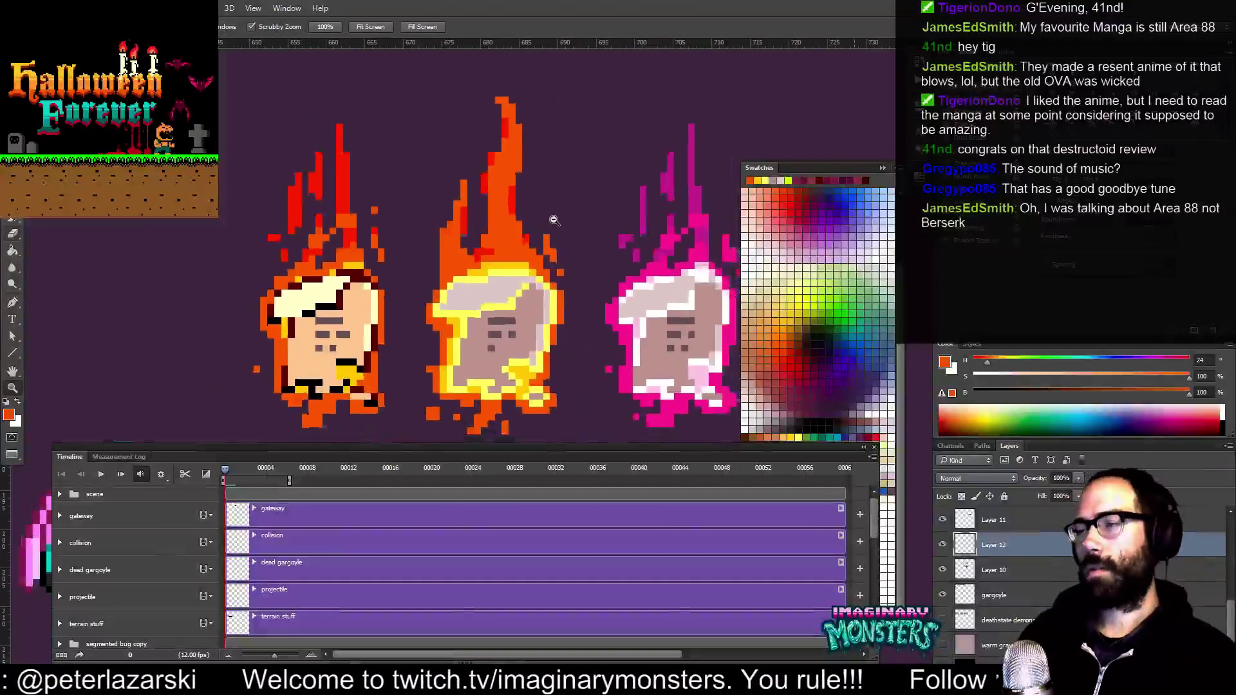
pyautogui.keyDown('alt'); pyautogui.click(556, 219); pyautogui.keyUp('alt')
pyautogui.keyDown('alt'); pyautogui.click(556, 220); pyautogui.keyUp('alt')
pyautogui.keyDown('alt'); pyautogui.click(558, 220); pyautogui.keyUp('alt')
pyautogui.keyDown('alt'); pyautogui.click(559, 221); pyautogui.keyUp('alt')
pyautogui.moveTo(570, 230); pyautogui.dragTo(502, 229)
pyautogui.press('e')
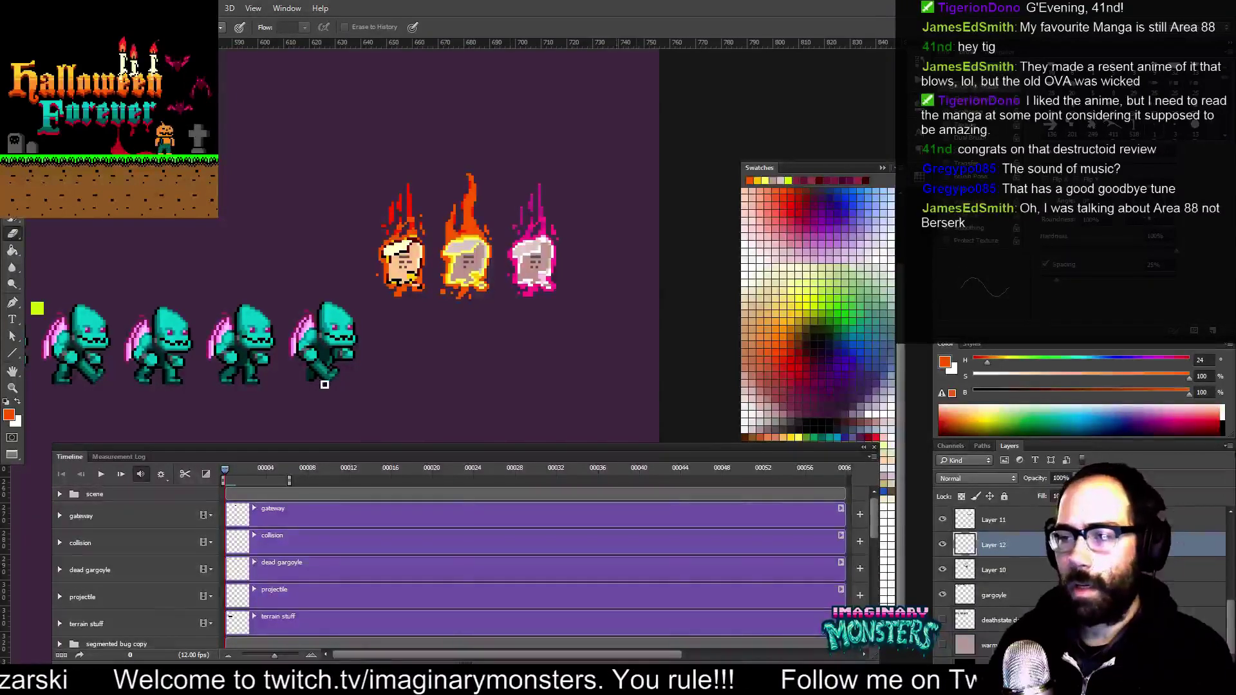
pyautogui.moveTo(340, 319); pyautogui.dragTo(479, 223)
pyautogui.moveTo(266, 280)
pyautogui.mouseDown()
pyautogui.moveTo(284, 262)
pyautogui.moveTo(522, 177)
pyautogui.mouseUp()
pyautogui.moveTo(345, 229)
pyautogui.mouseDown()
pyautogui.moveTo(437, 223)
pyautogui.moveTo(451, 264)
pyautogui.mouseUp()
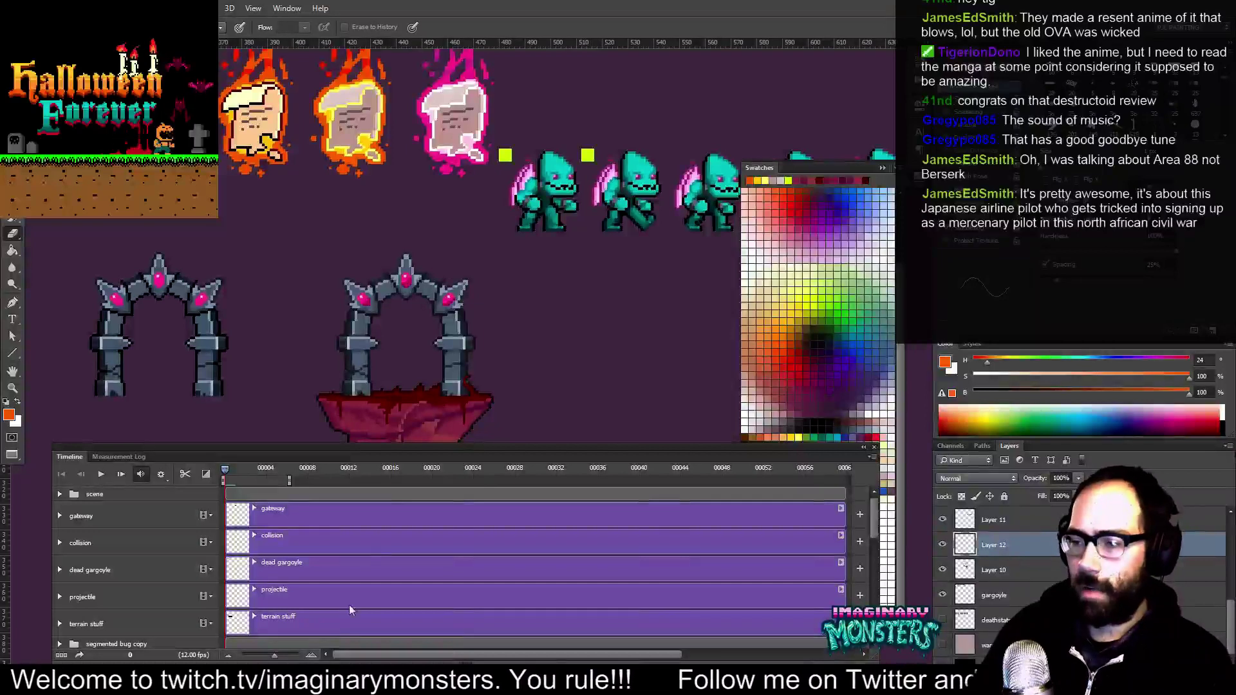
pyautogui.moveTo(540, 336)
pyautogui.mouseDown()
pyautogui.moveTo(444, 341)
pyautogui.moveTo(349, 404)
pyautogui.mouseUp()
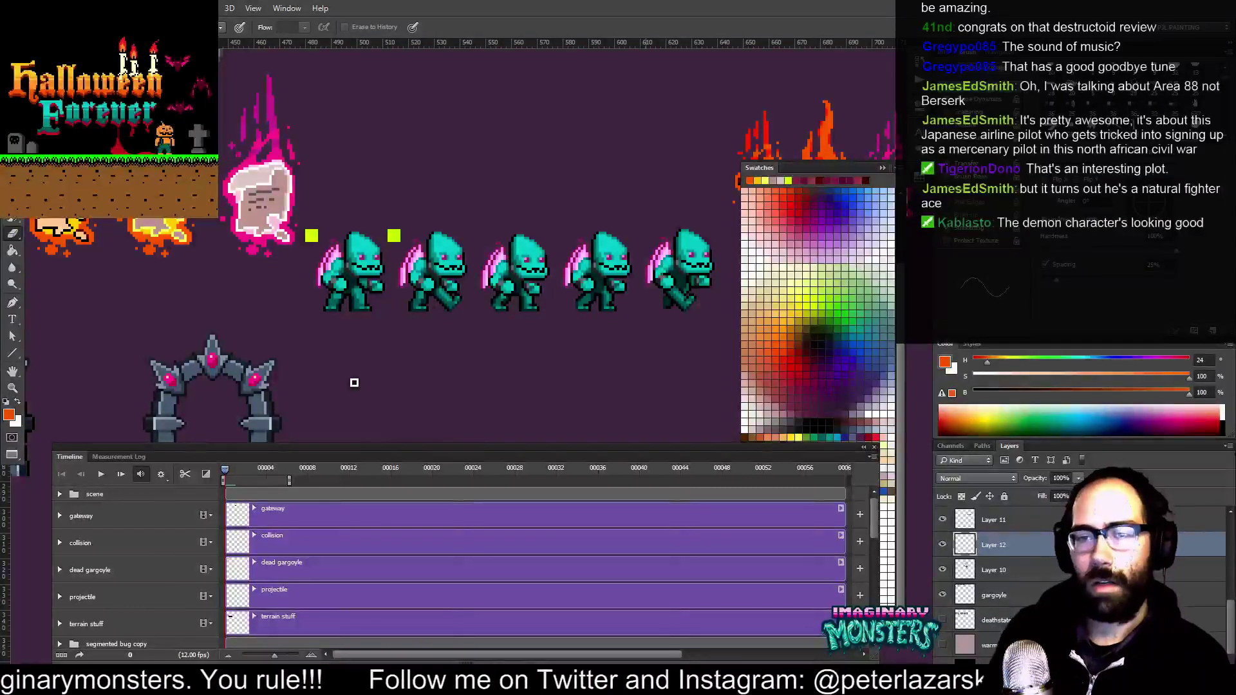
pyautogui.moveTo(631, 304); pyautogui.dragTo(781, 498)
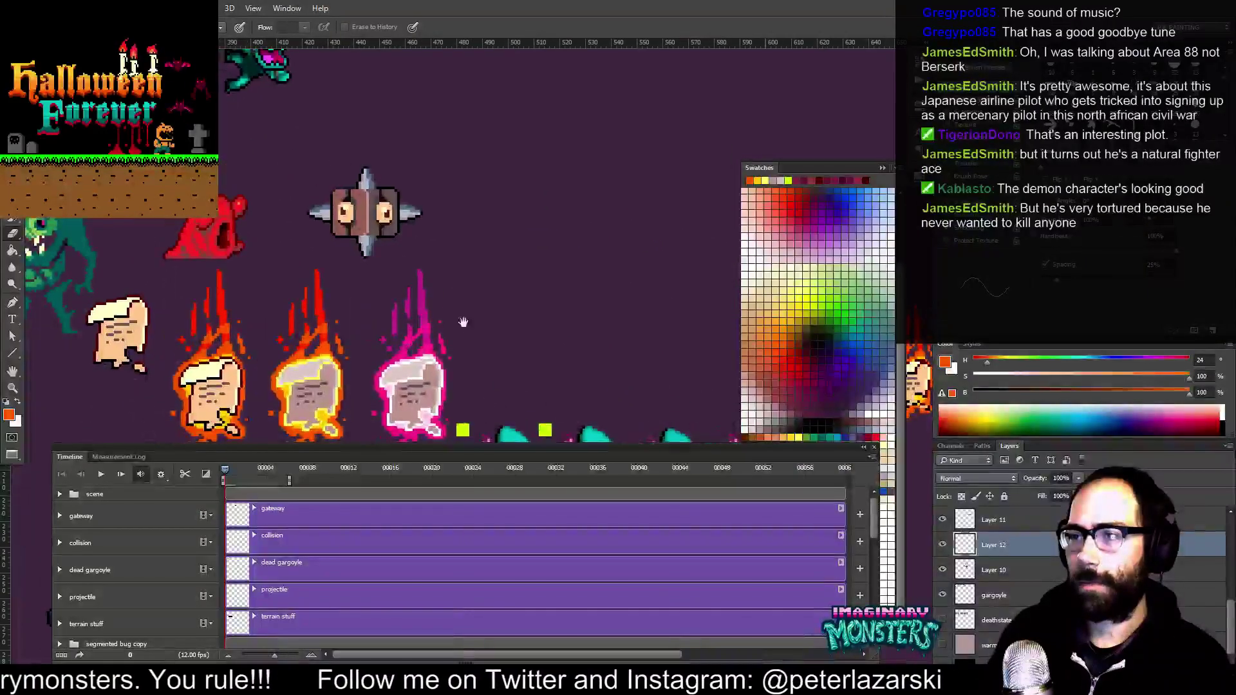
pyautogui.moveTo(372, 326); pyautogui.dragTo(369, 259)
pyautogui.press('z')
pyautogui.moveTo(458, 246); pyautogui.dragTo(394, 250)
pyautogui.moveTo(519, 313); pyautogui.dragTo(440, 290)
pyautogui.press('e')
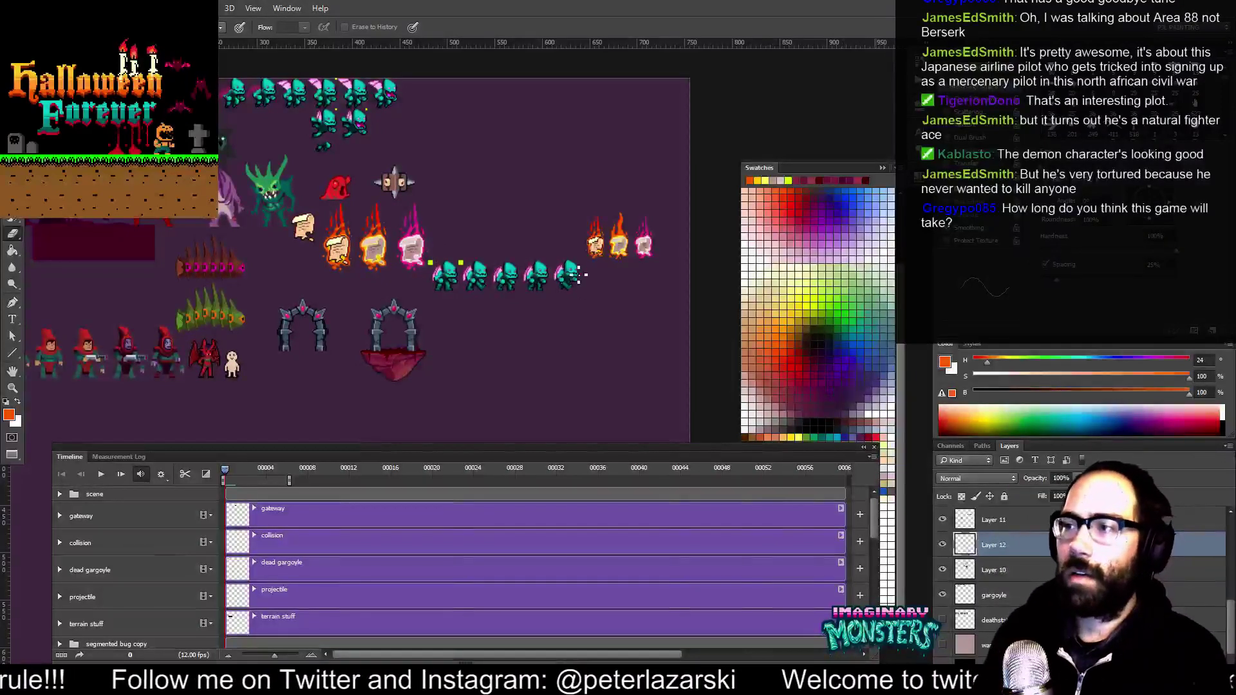
pyautogui.moveTo(575, 350); pyautogui.dragTo(579, 323)
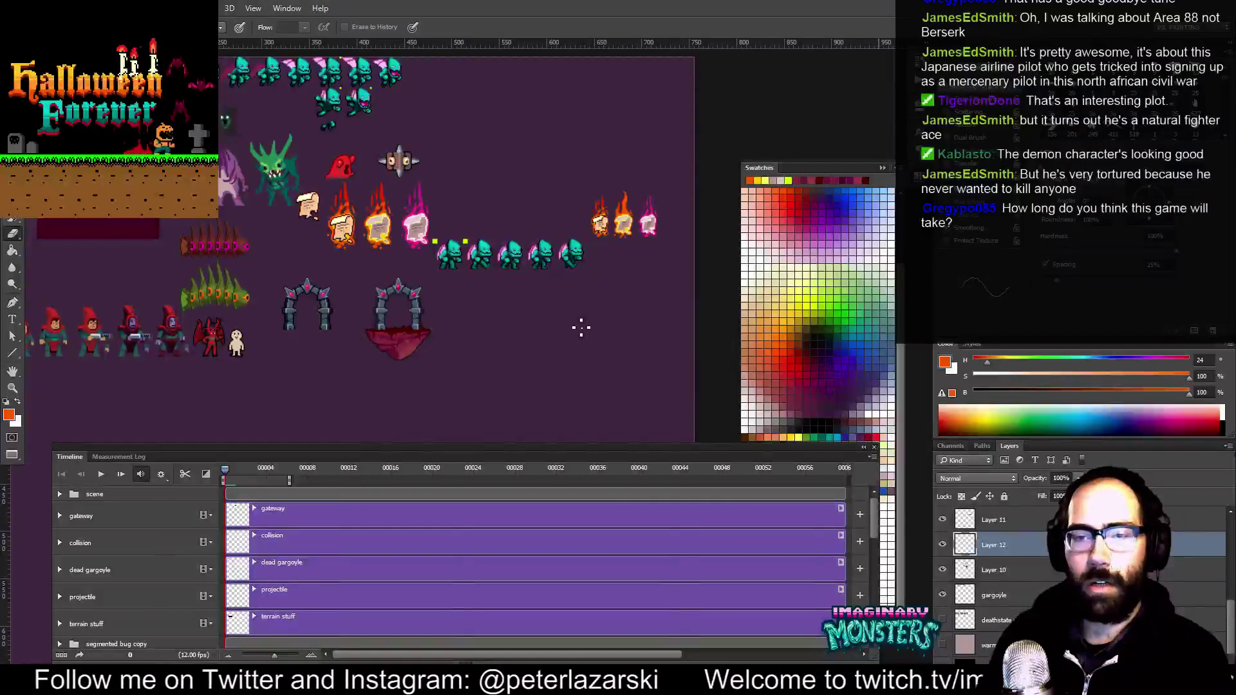
pyautogui.moveTo(581, 327); pyautogui.dragTo(519, 338)
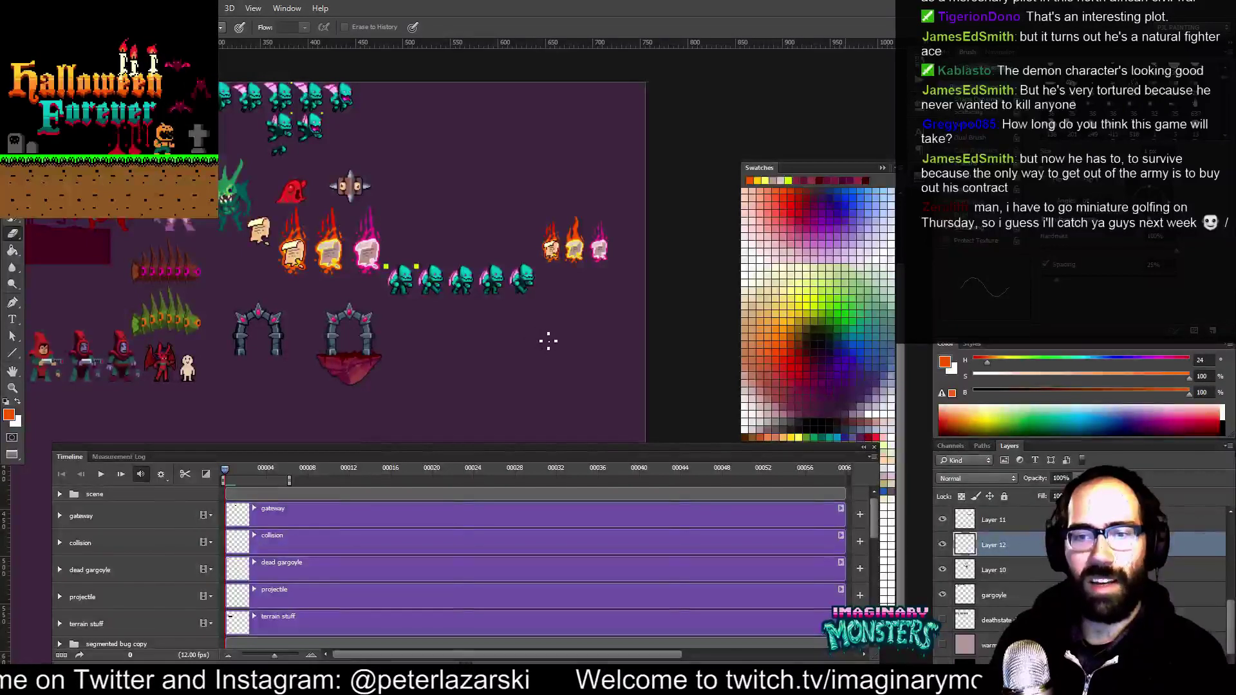
pyautogui.moveTo(568, 344); pyautogui.dragTo(534, 334)
pyautogui.moveTo(503, 282); pyautogui.dragTo(586, 264)
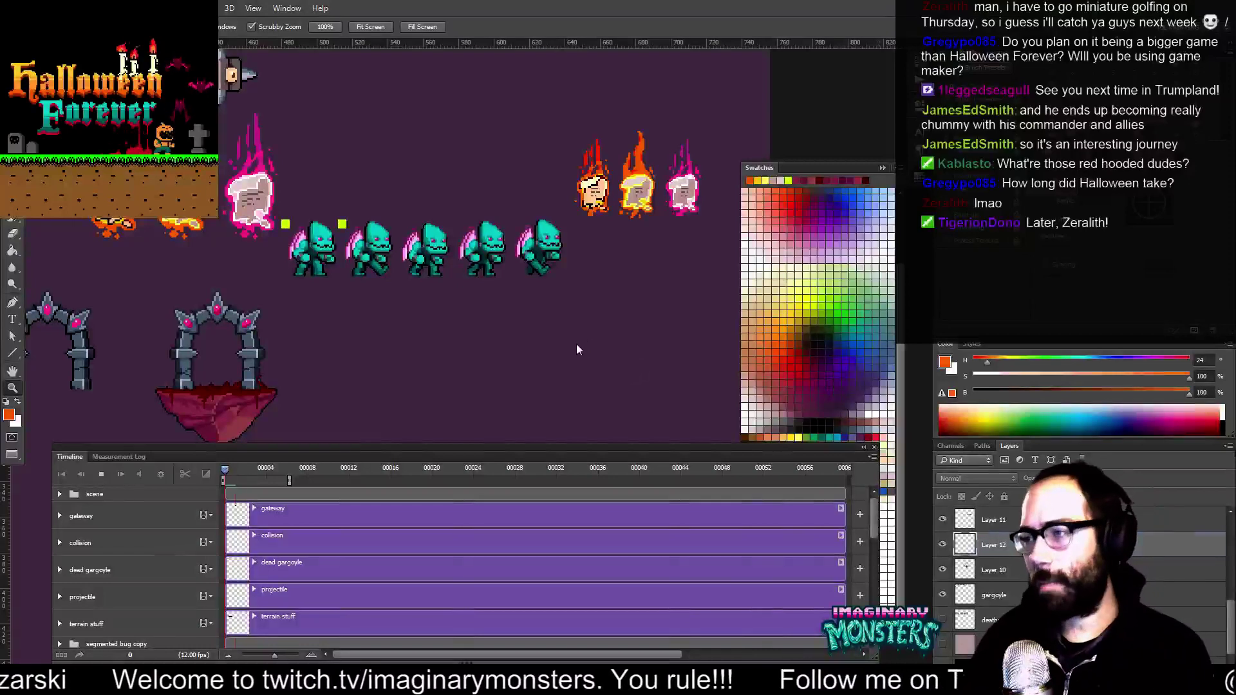
pyautogui.press('m')
pyautogui.press('space')
pyautogui.press('space')
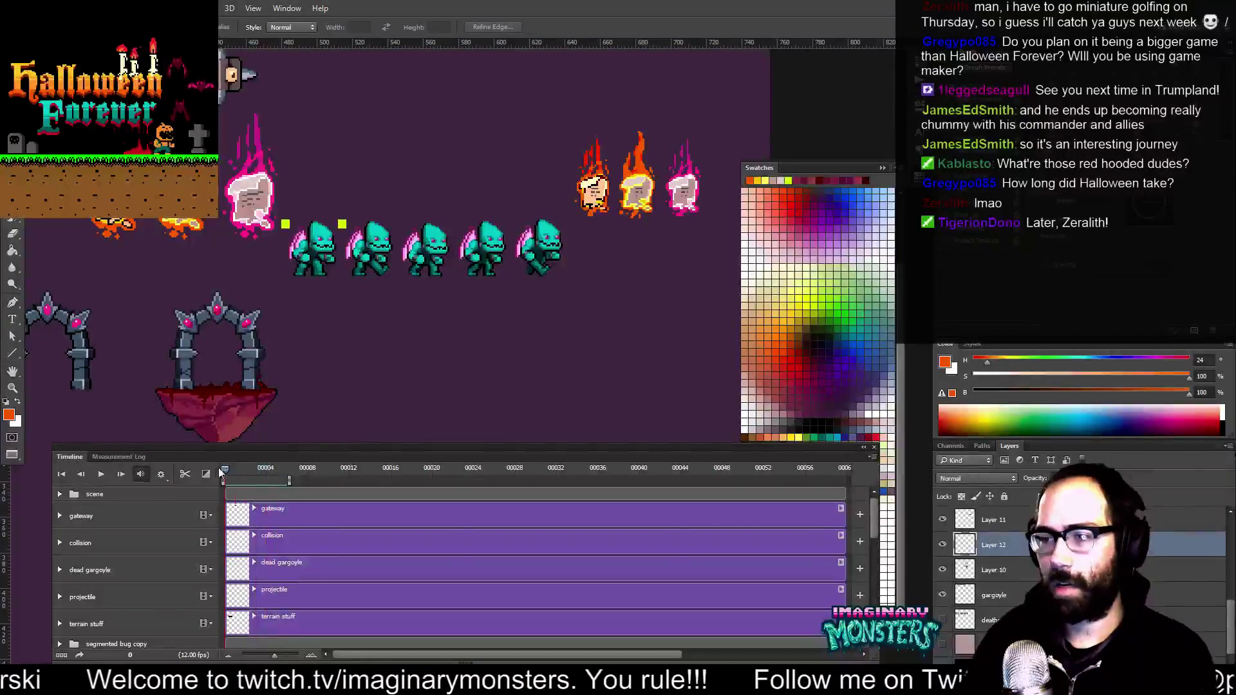
pyautogui.hotkey('alt', 'Tab')
pyautogui.hotkey('alt', 'Tab')
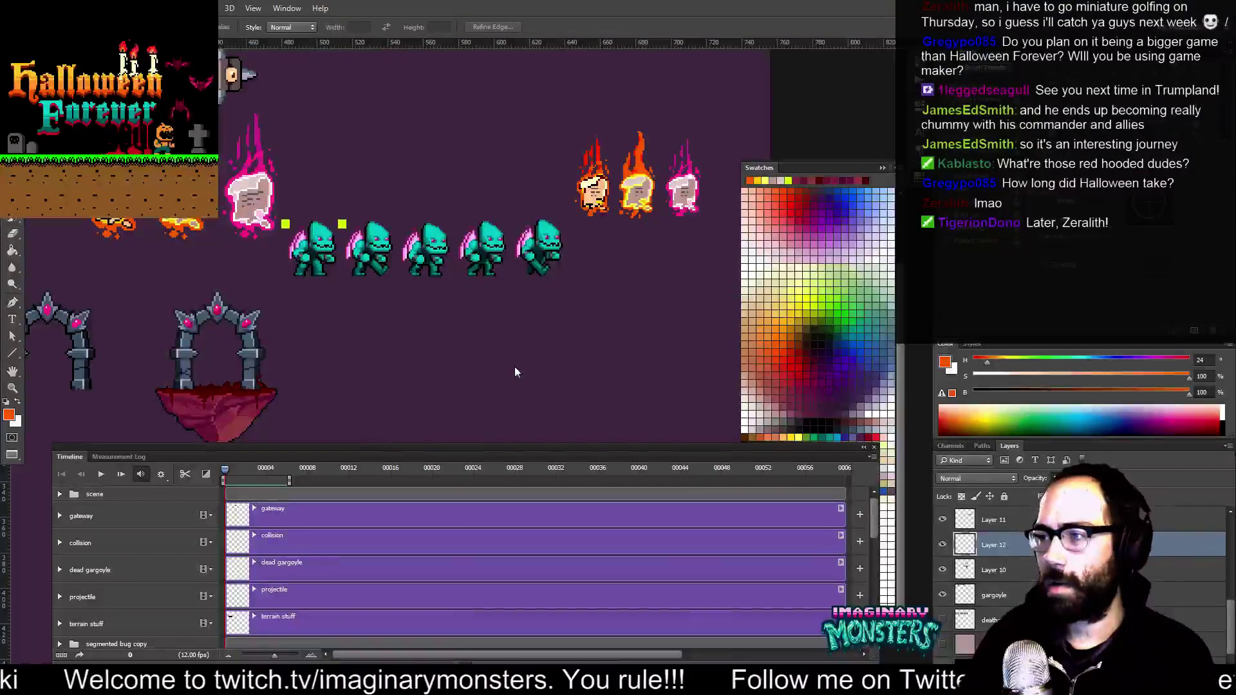